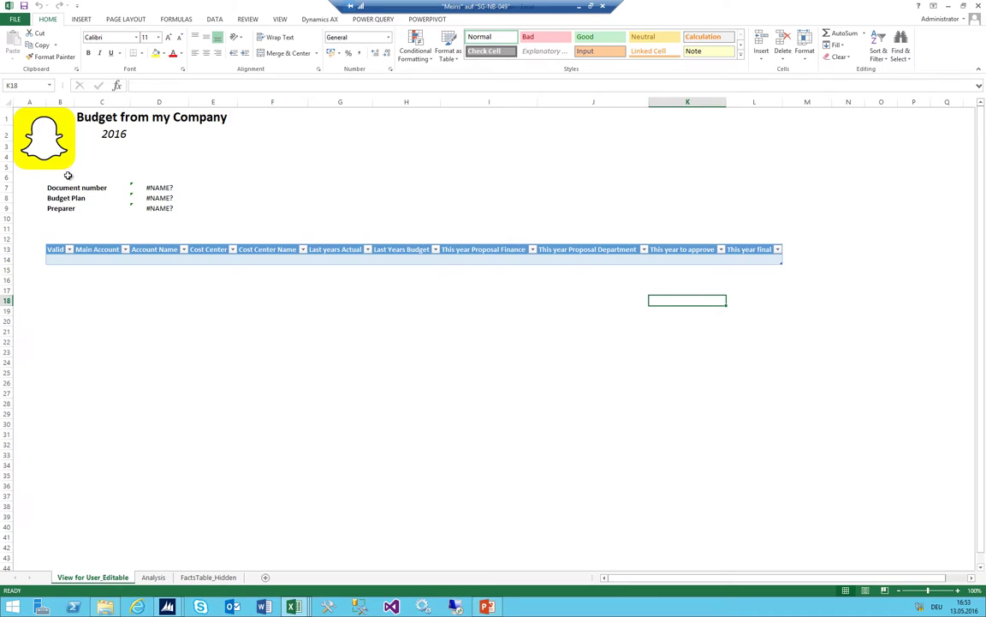
Append "- Finance view" to the title "Budget from my Company" in cell C1
double_click(103, 117)
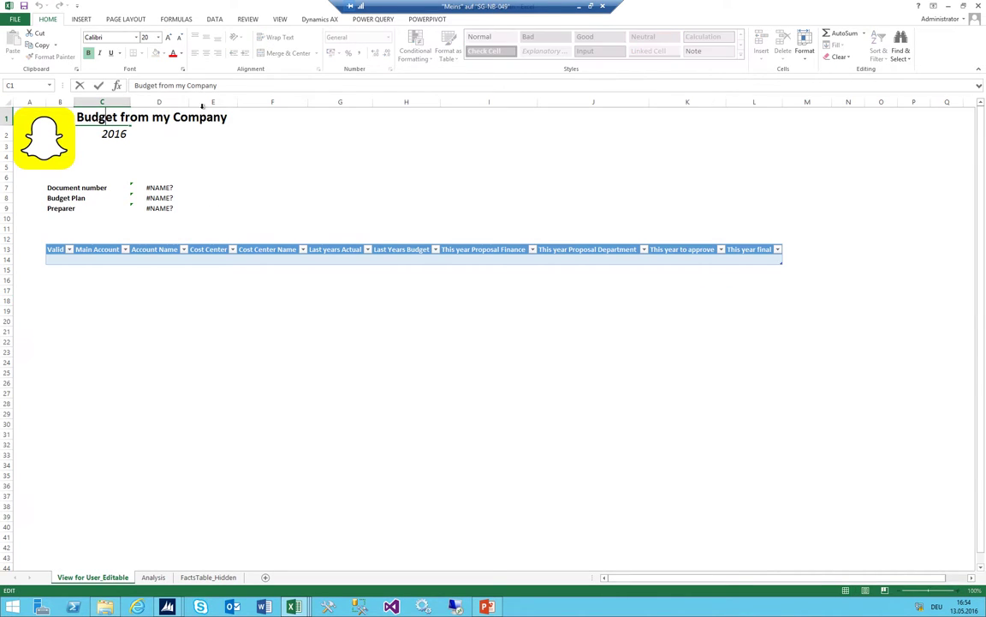
left_click(240, 87)
type("- Finance view")
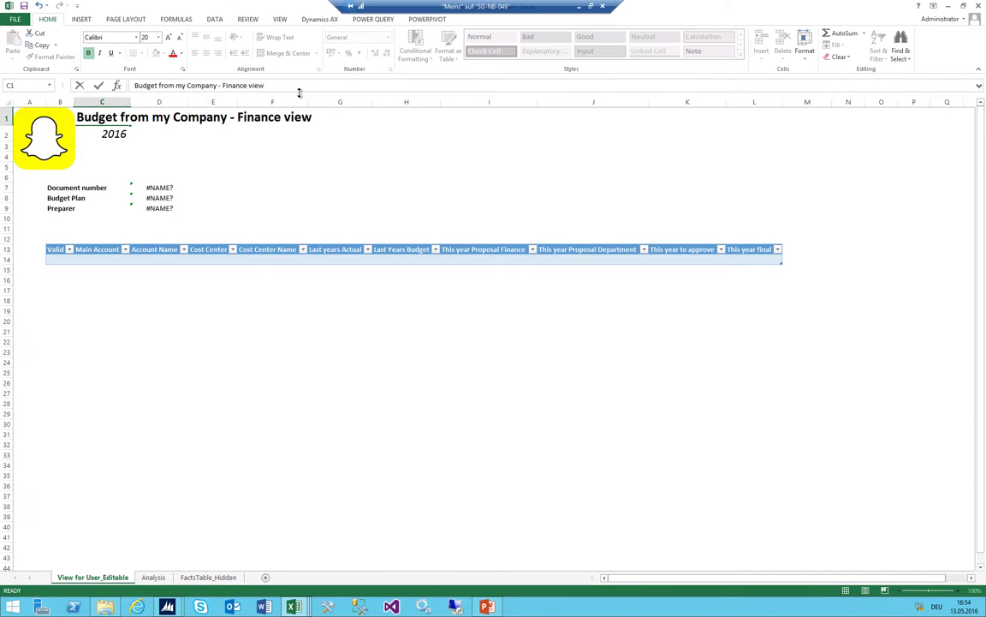
key("Return")
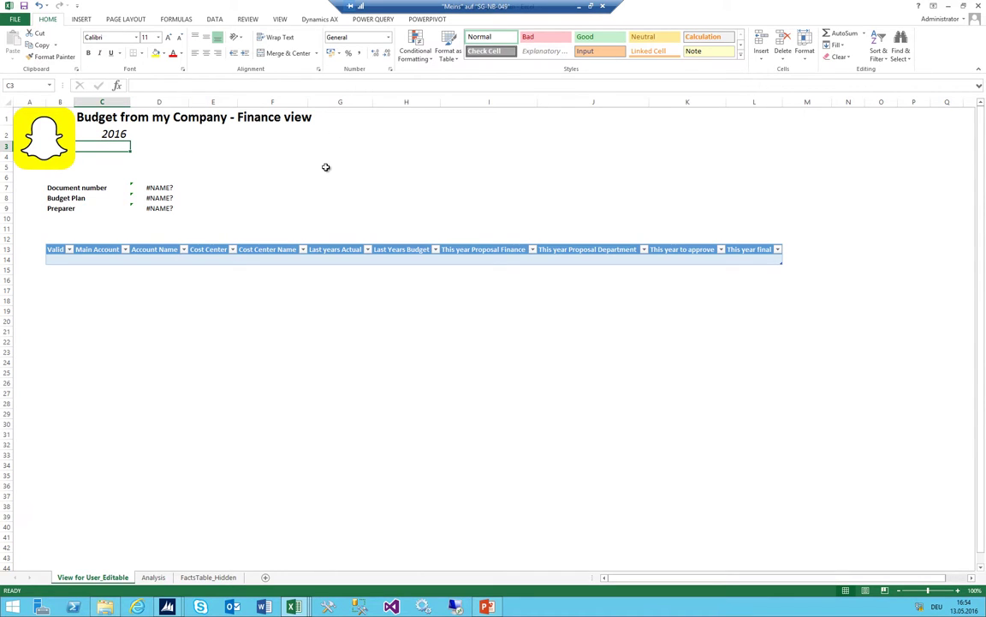
Review the FactsTable_Hidden table headers and the Analysis worksheet
left_click(208, 576)
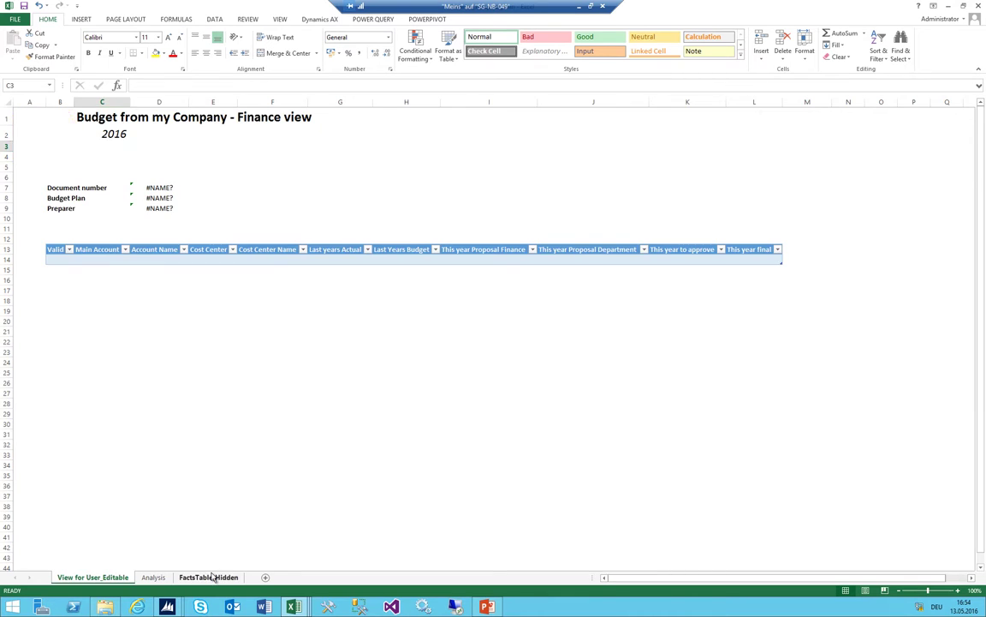
left_click_drag(466, 154, 148, 152)
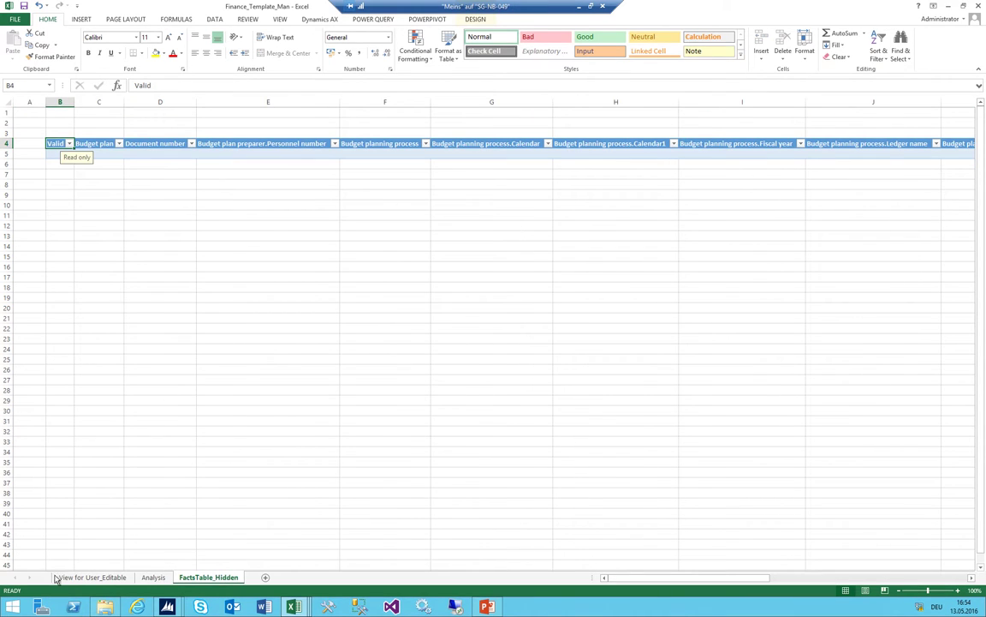
left_click(83, 577)
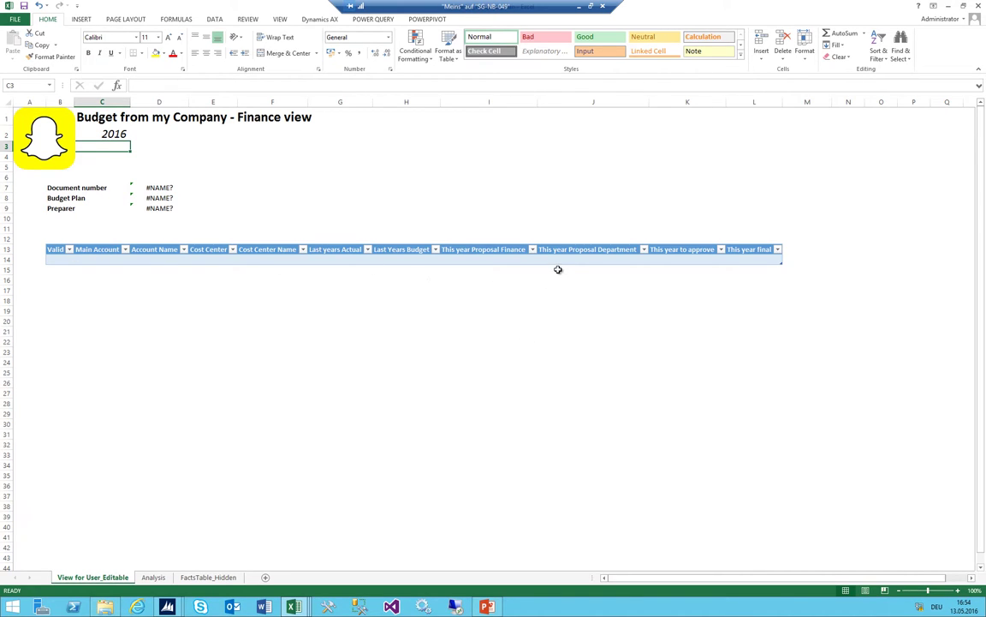
left_click(154, 579)
left_click(152, 154)
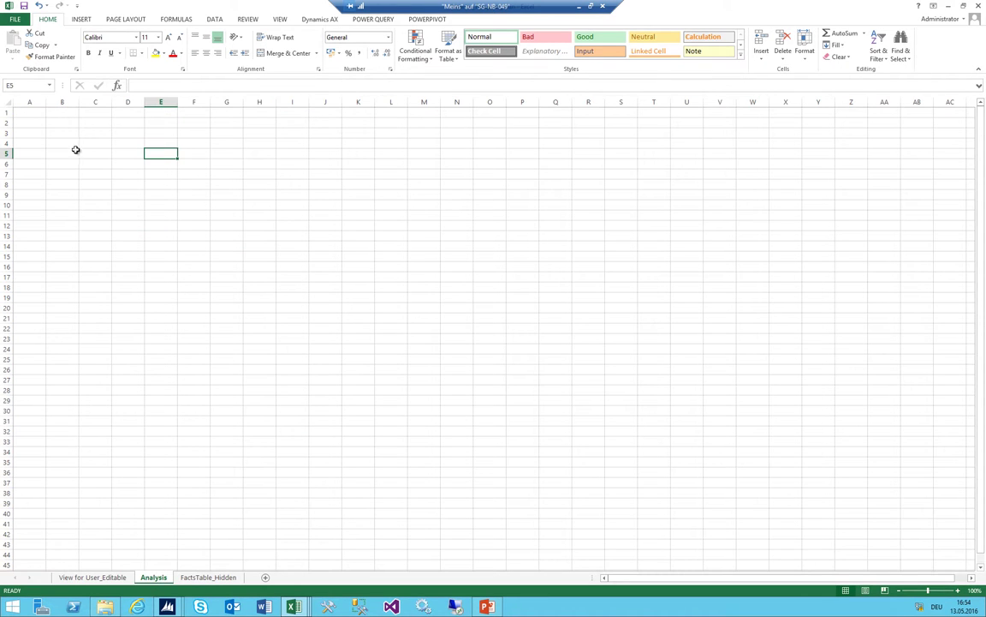
Create a PivotTable from the budget table on View for User_Editable, placed on the existing Analysis worksheet at cell A3
left_click(93, 577)
left_click(264, 259)
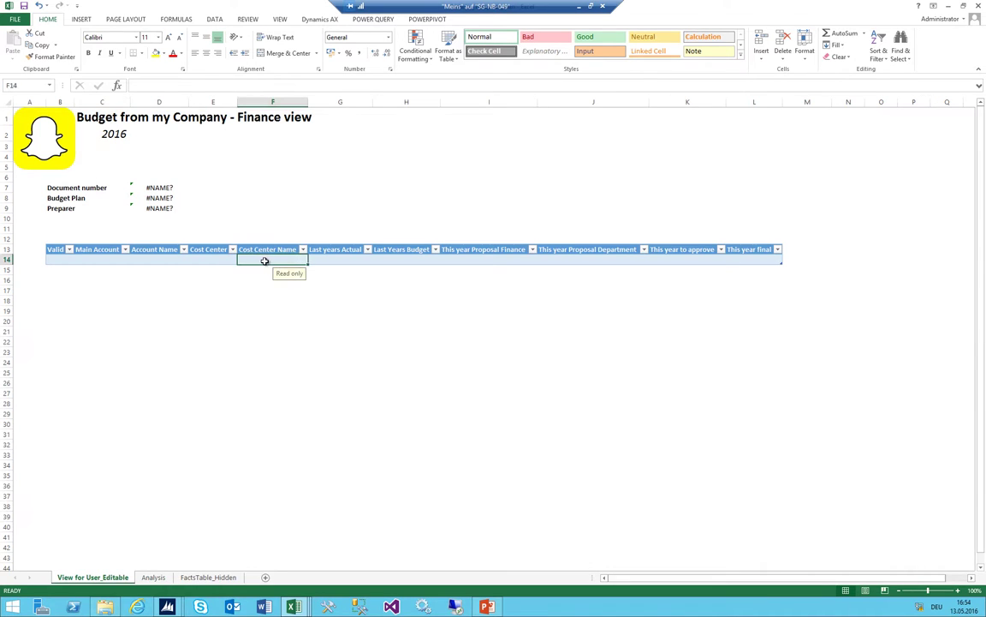
left_click(81, 19)
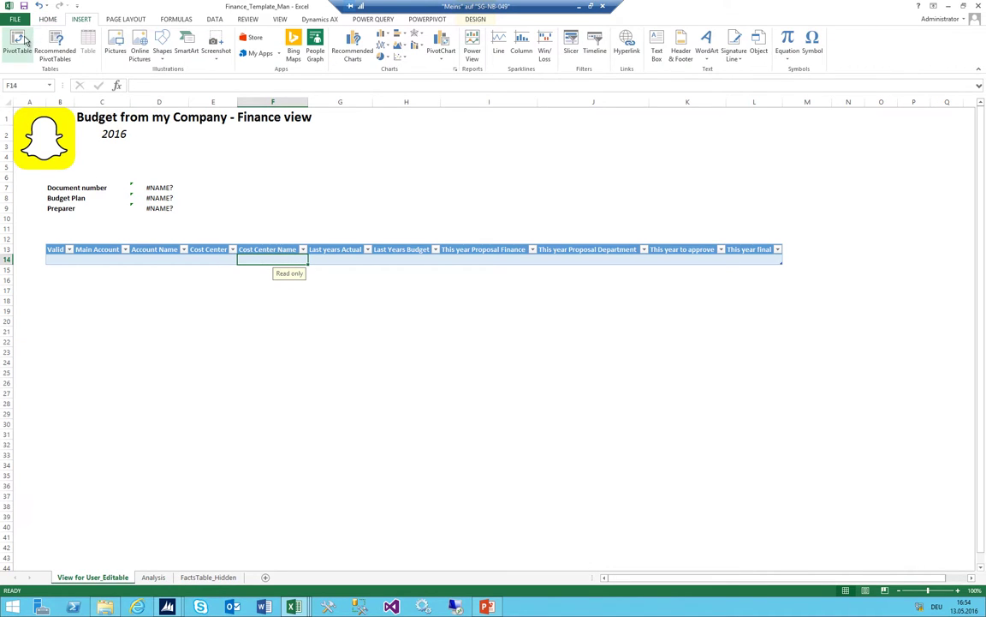
left_click(15, 43)
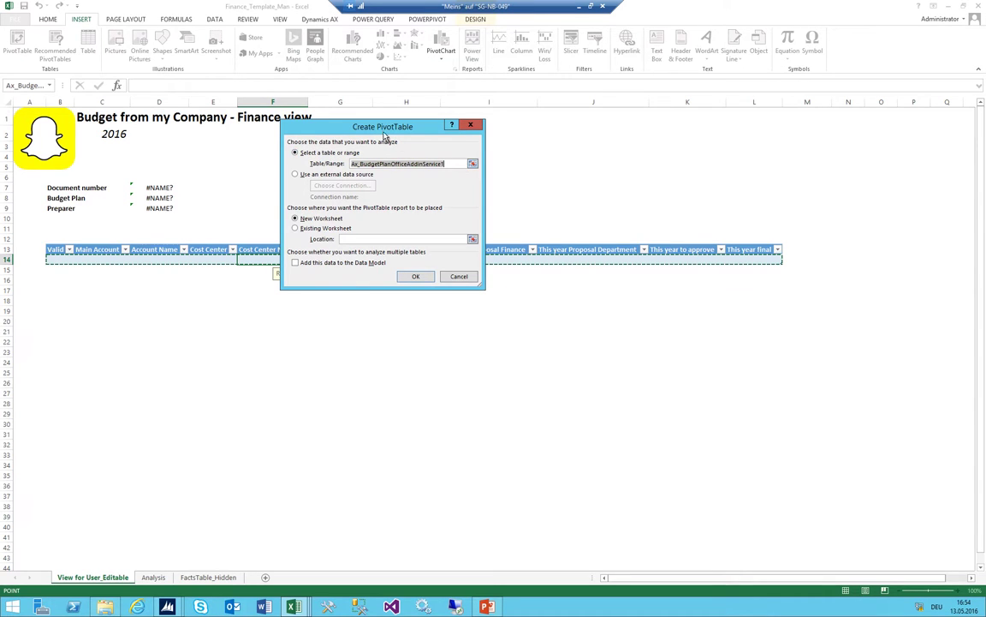
left_click_drag(384, 129, 456, 292)
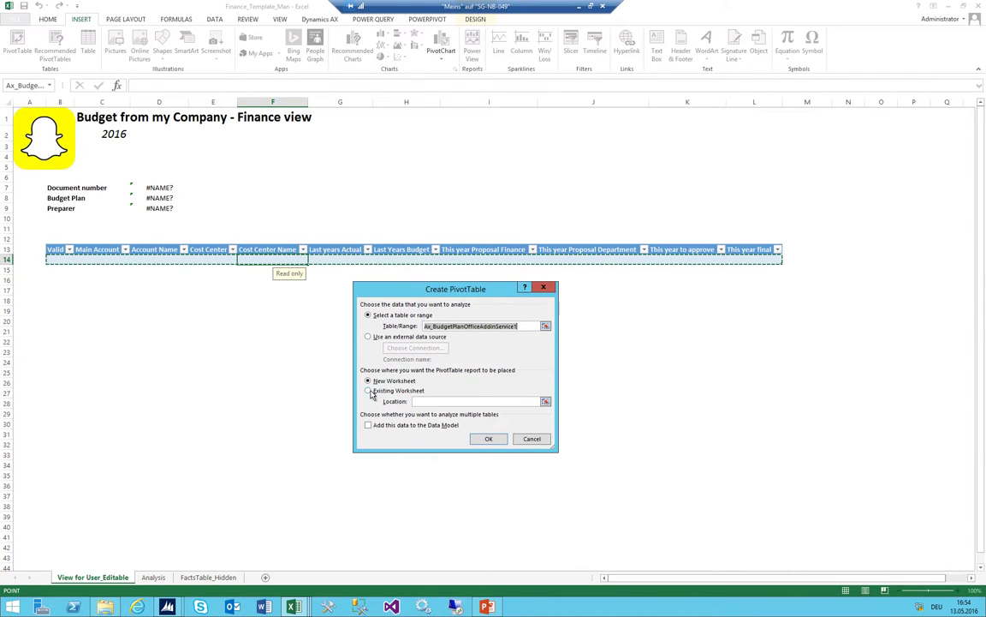
left_click(369, 391)
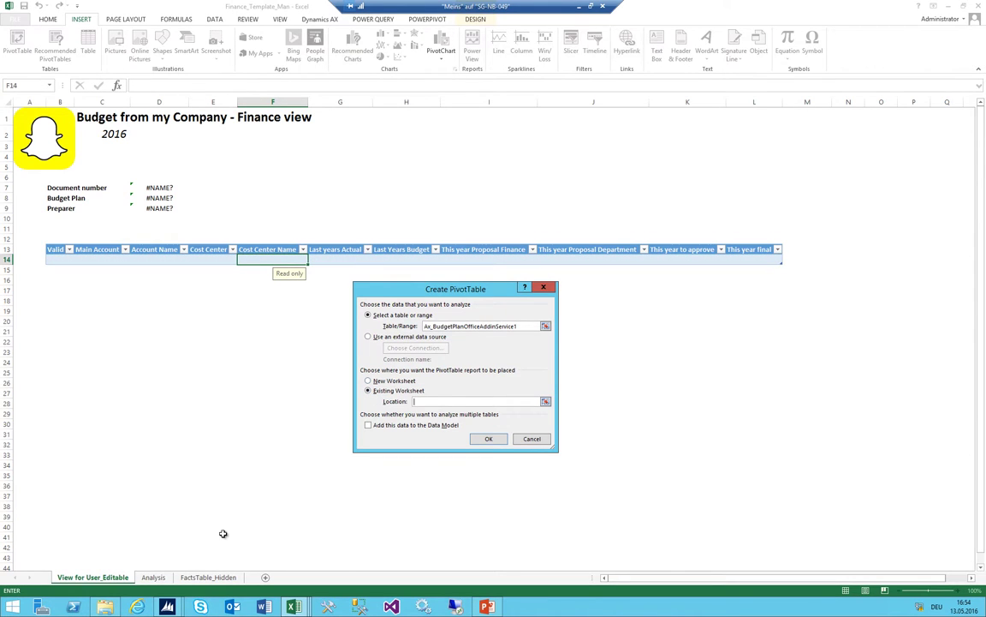
left_click(155, 577)
left_click(44, 131)
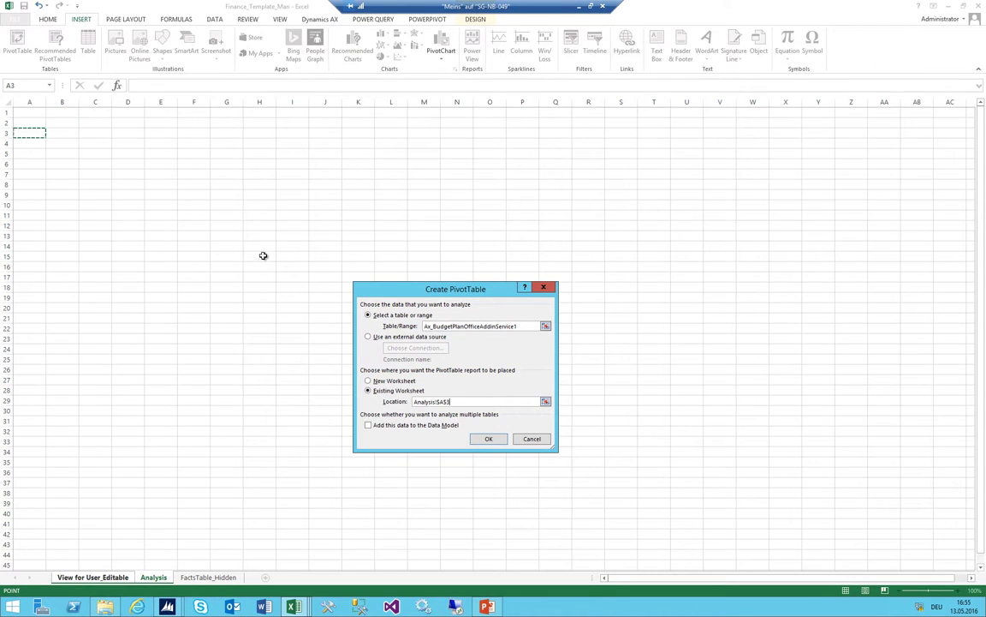
left_click(484, 439)
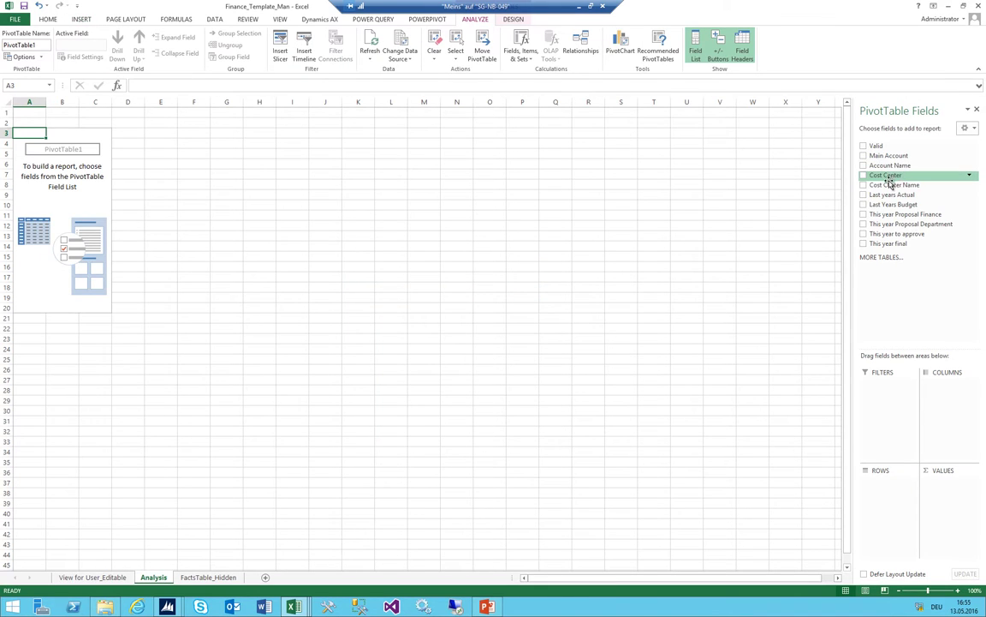
Add Cost Center Name to the PivotTable rows and Last years Actual, Last Years Budget and This year Proposal Finance to the values
left_click_drag(889, 184, 885, 511)
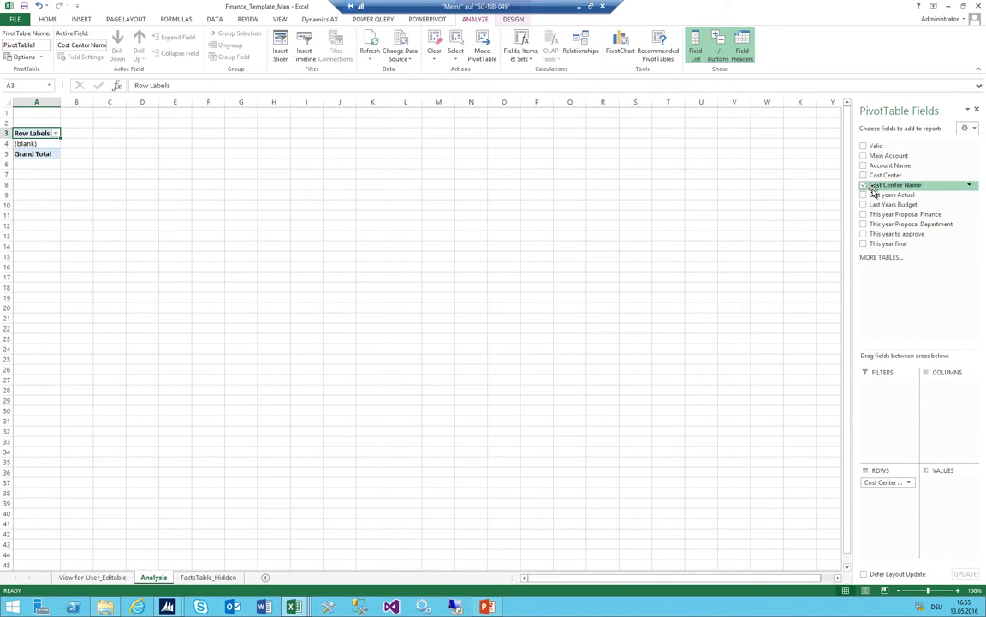
left_click_drag(890, 194, 955, 501)
left_click_drag(888, 224, 968, 486)
Summarize Last years Actual by Sum and format it as Number with two decimals and a thousands separator
left_click(972, 484)
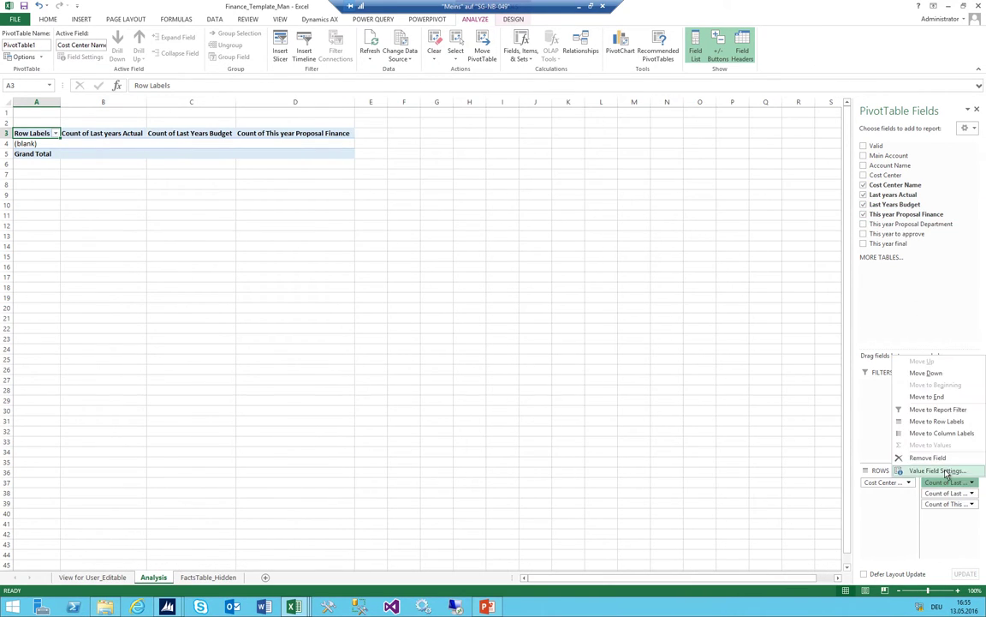
left_click(901, 470)
left_click(387, 437)
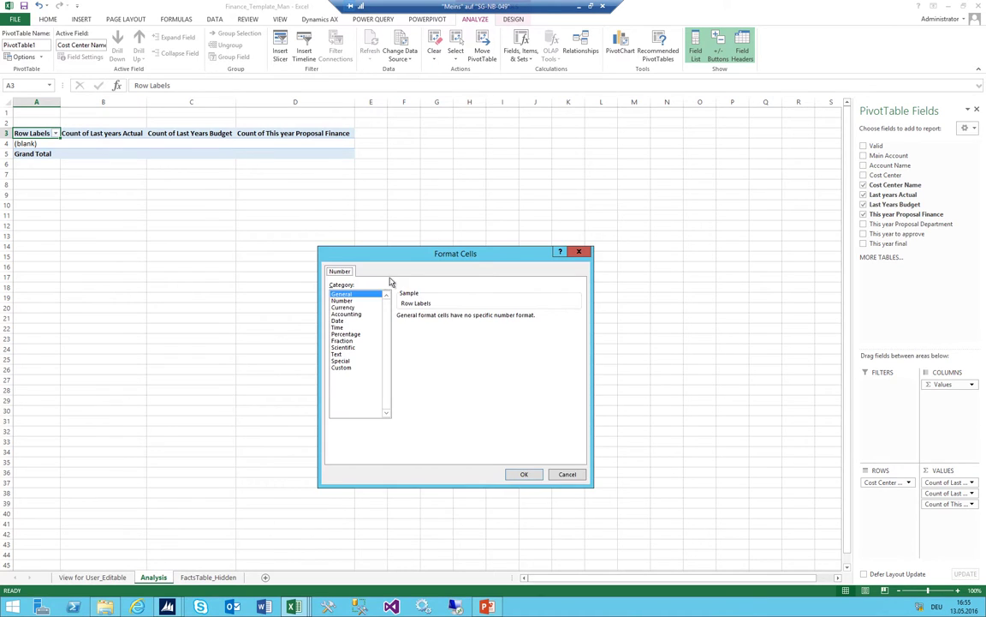
left_click(342, 300)
left_click(401, 329)
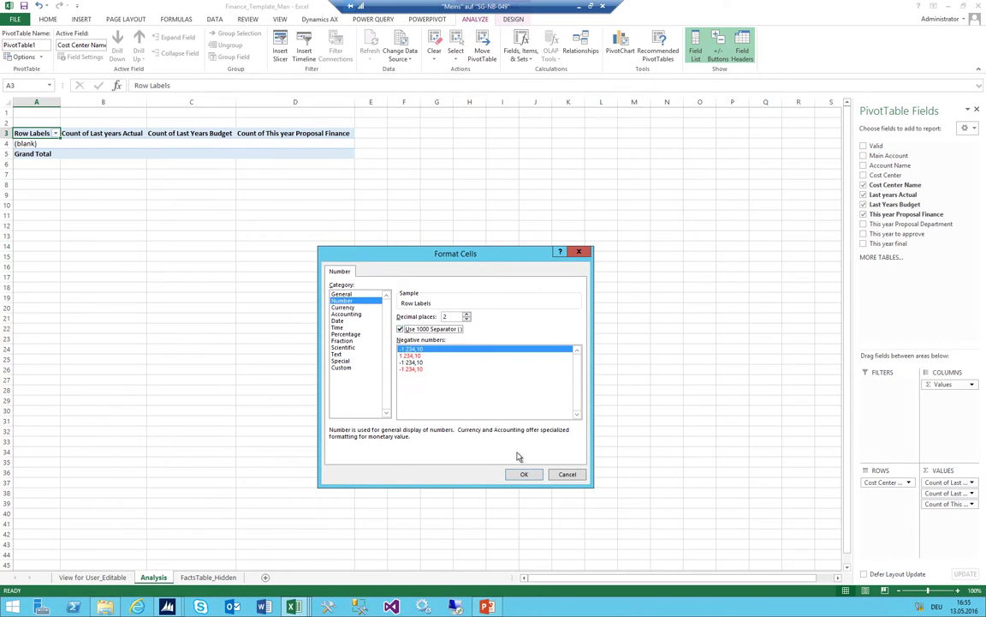
left_click(524, 474)
left_click(545, 437)
Summarize Last Years Budget by Sum and apply the Number format with two decimals
left_click(948, 490)
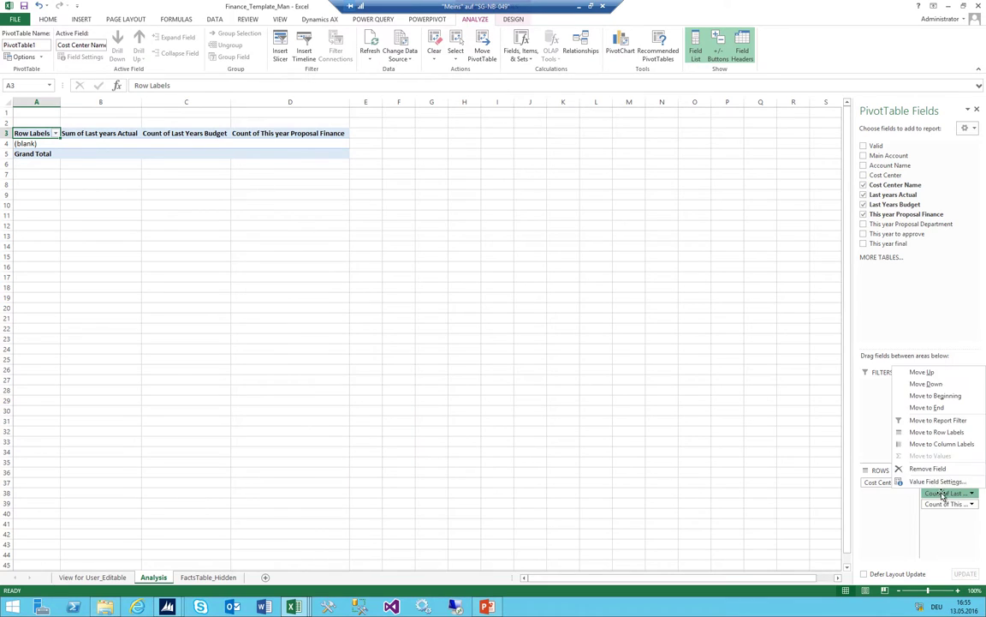
left_click(929, 480)
left_click(378, 375)
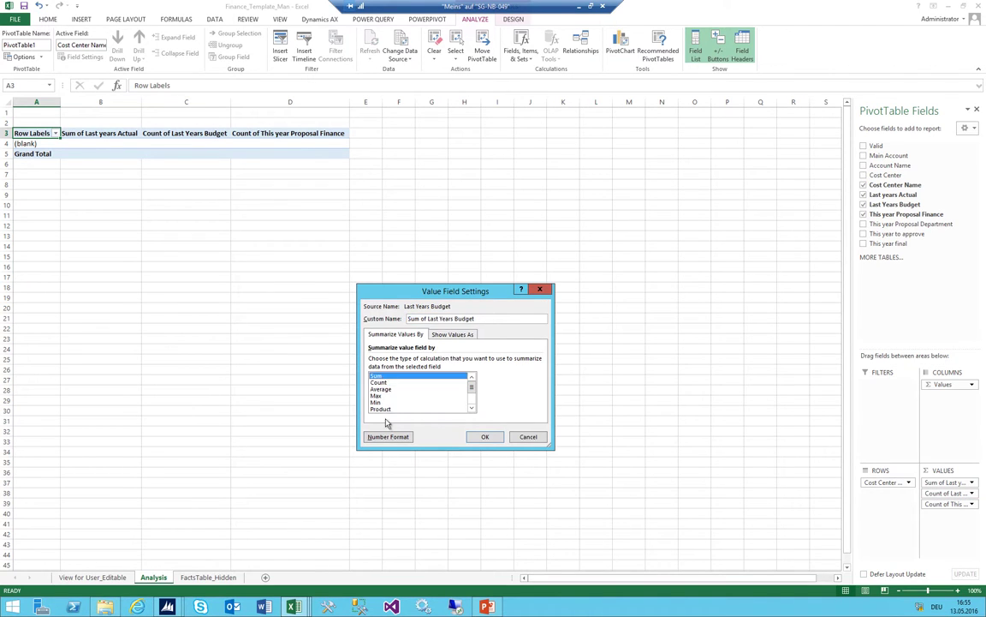
left_click(387, 436)
left_click(342, 301)
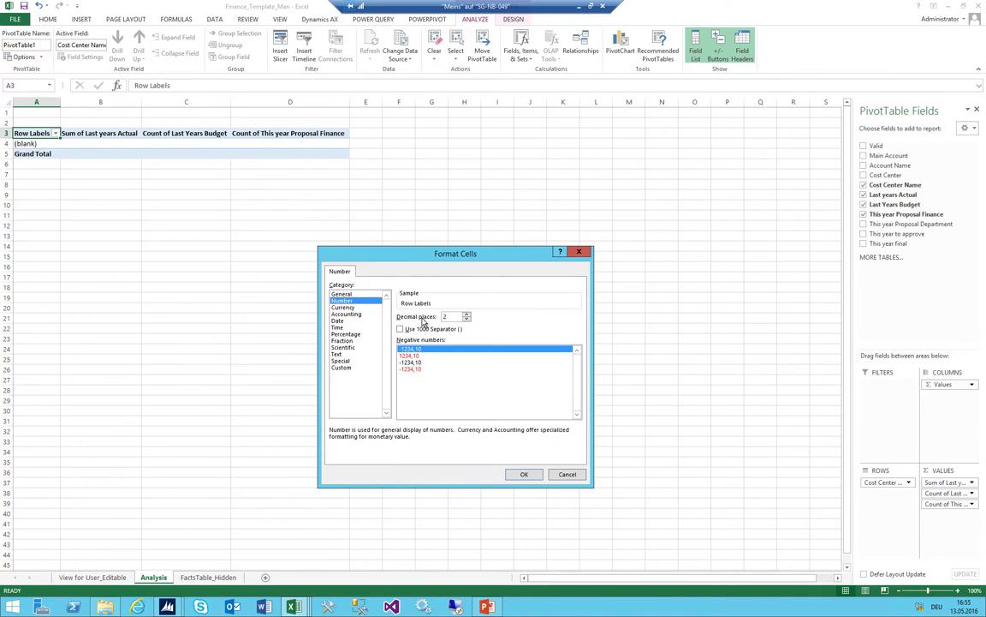
left_click(525, 475)
left_click(485, 436)
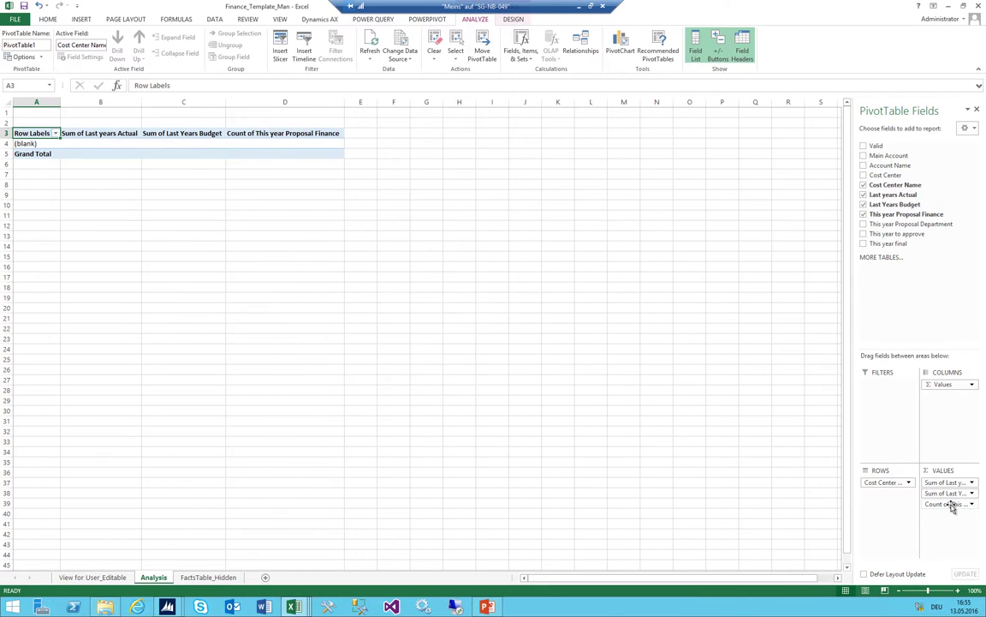
Summarize This year Proposal Finance by Sum and format it as Number with two decimals and a thousands separator
left_click(951, 503)
left_click(934, 491)
left_click(377, 375)
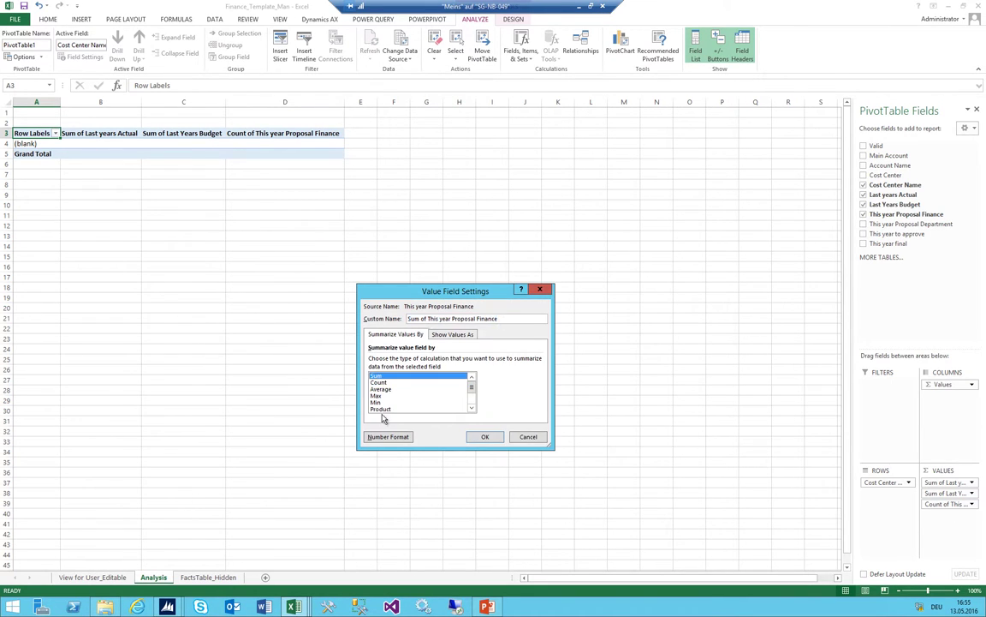
left_click(387, 437)
left_click(342, 300)
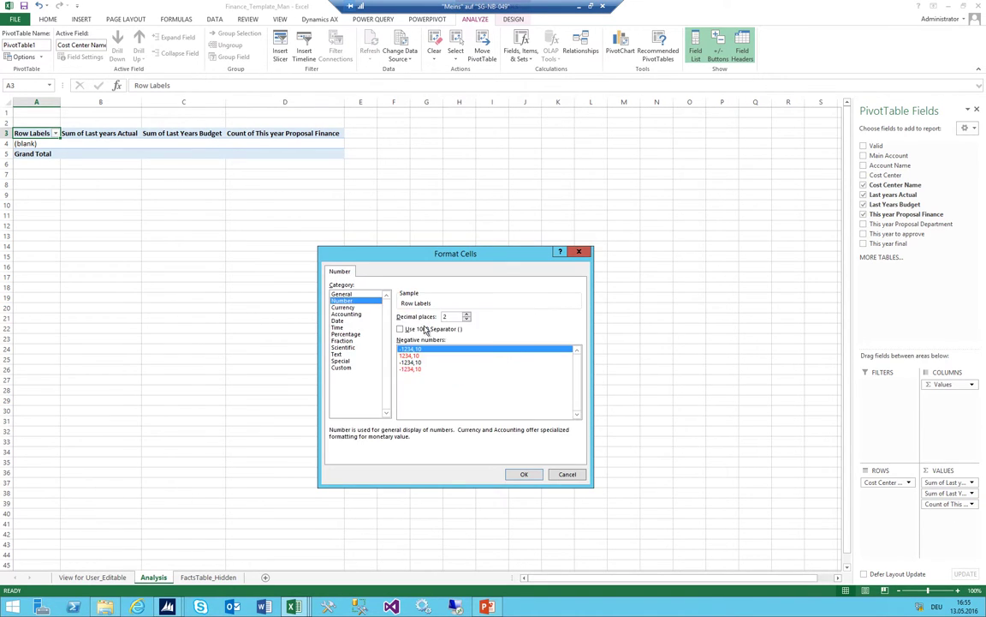
left_click(425, 330)
left_click(523, 474)
left_click(484, 438)
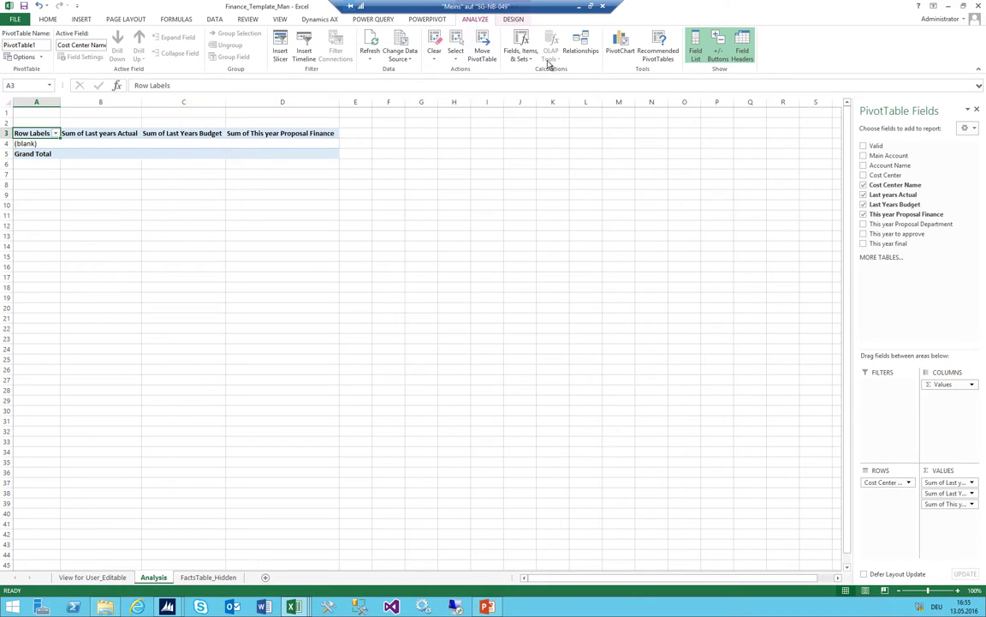
left_click(511, 20)
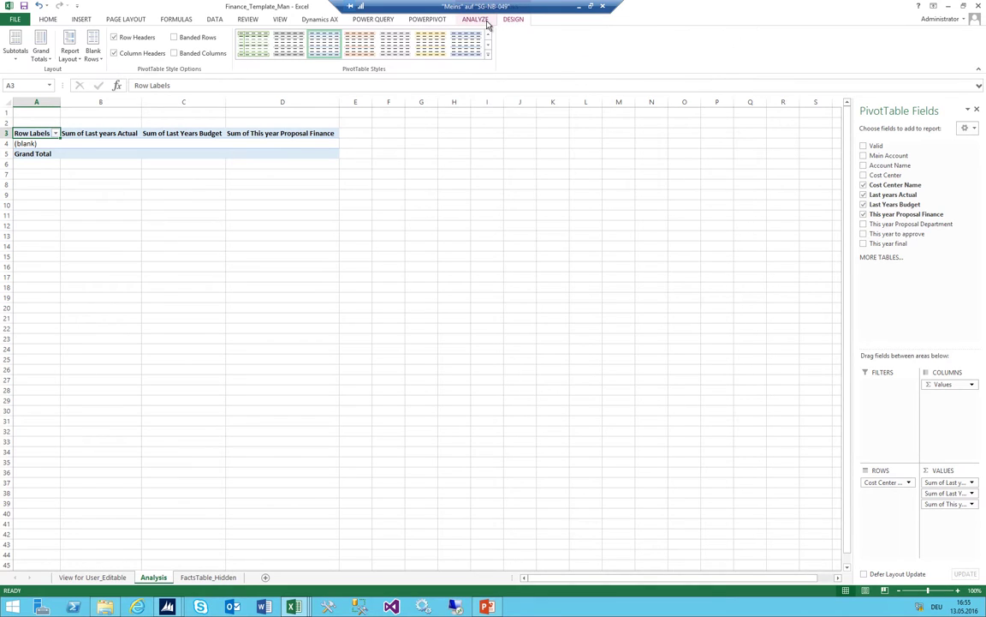
left_click(484, 22)
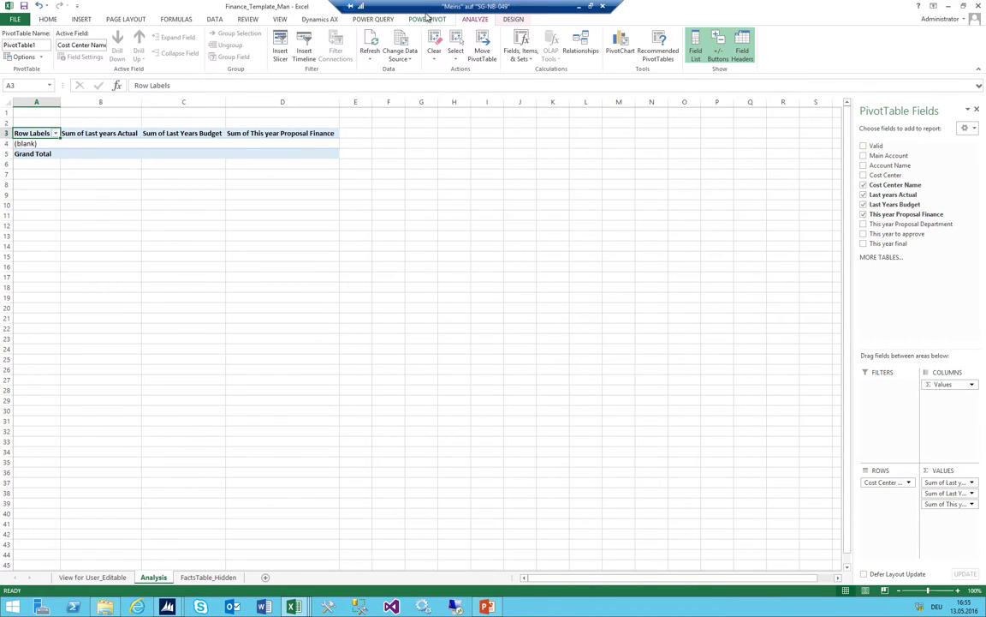
left_click(236, 142)
left_click(411, 23)
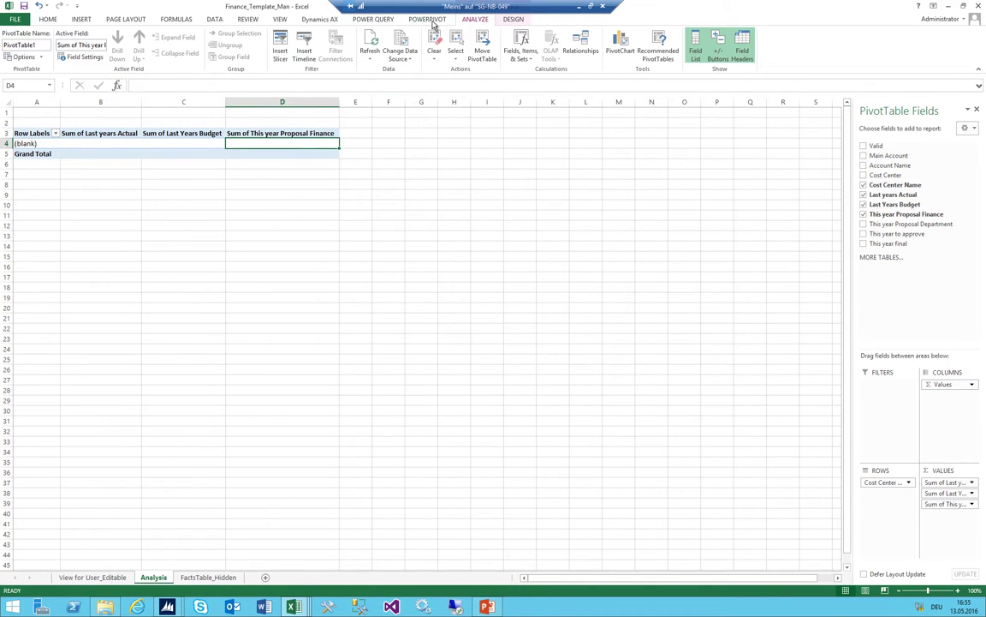
left_click(370, 23)
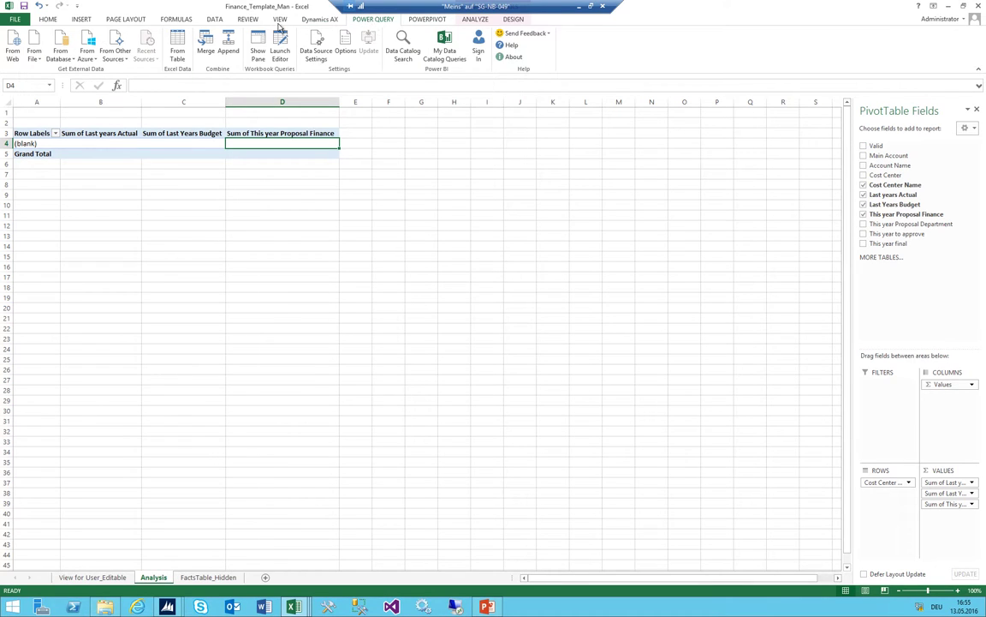
left_click(217, 22)
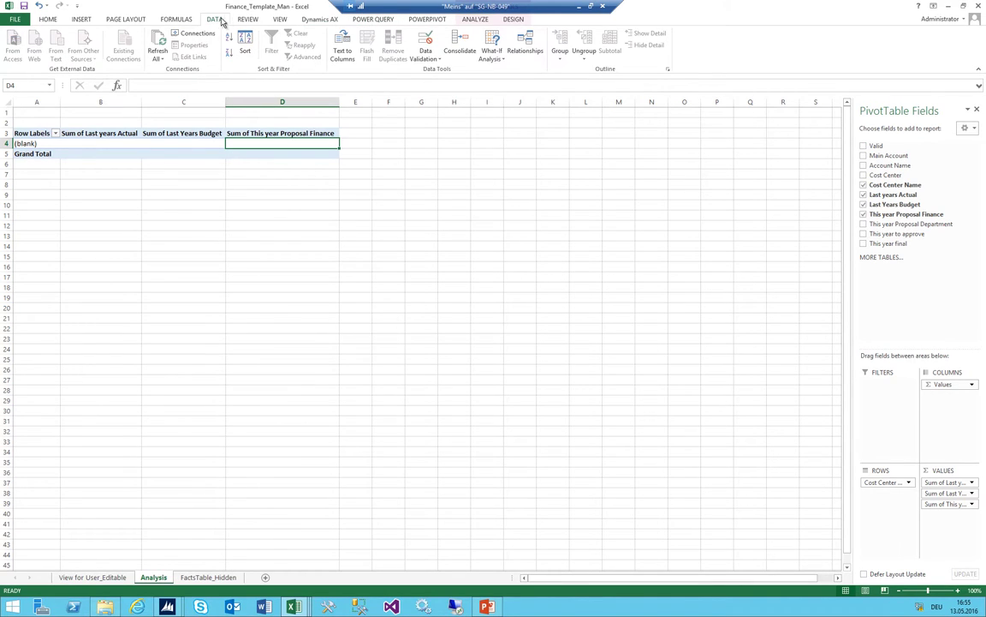
left_click(248, 20)
left_click(280, 21)
left_click(320, 21)
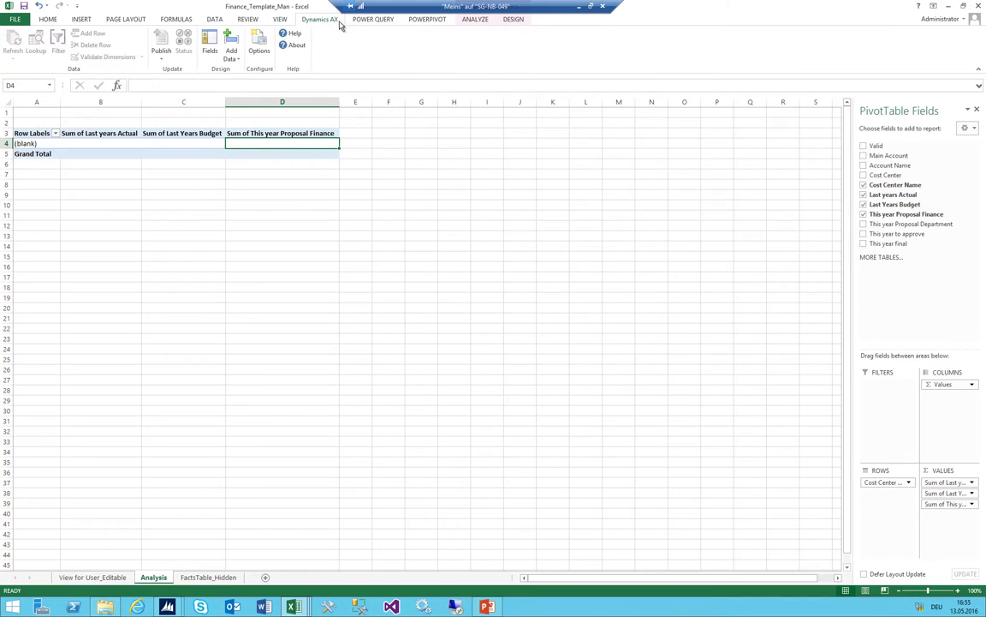
left_click(373, 21)
Try to create a new PowerPivot calculated field for the PivotTable, then return to the PivotTable analysis commands
left_click(428, 20)
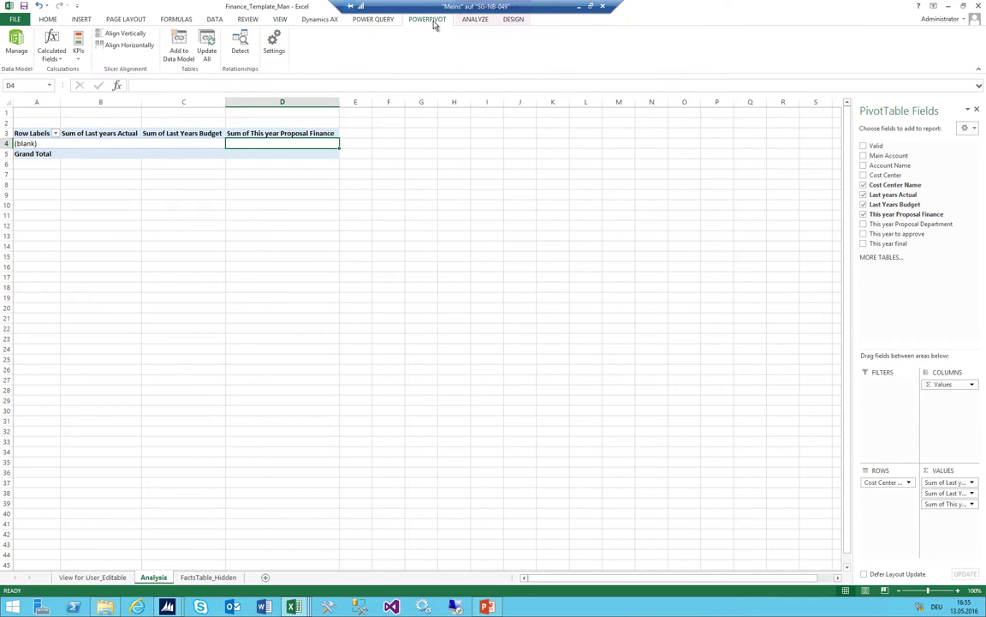
left_click(52, 50)
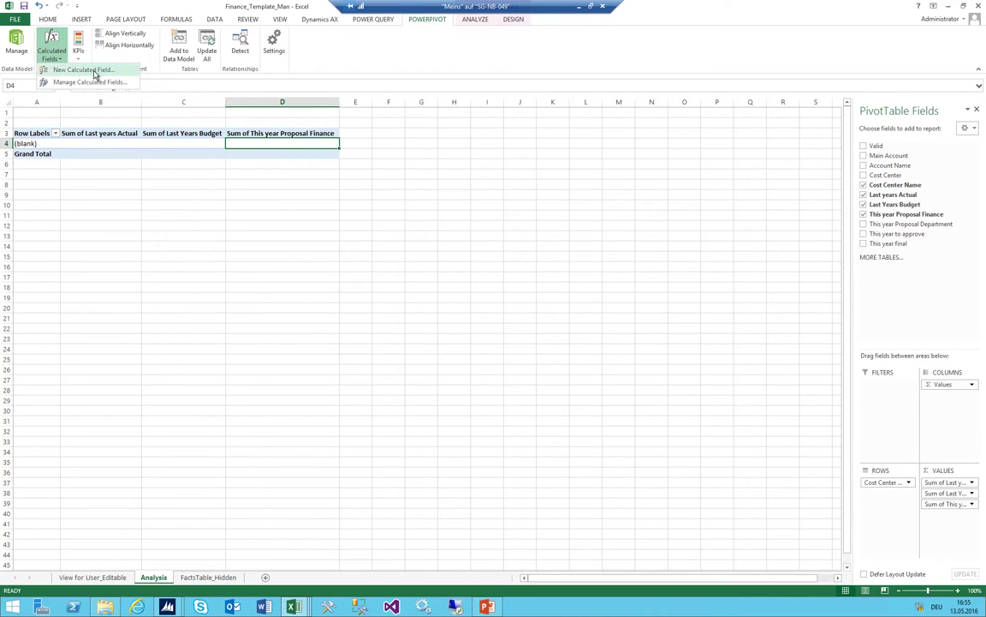
left_click(86, 70)
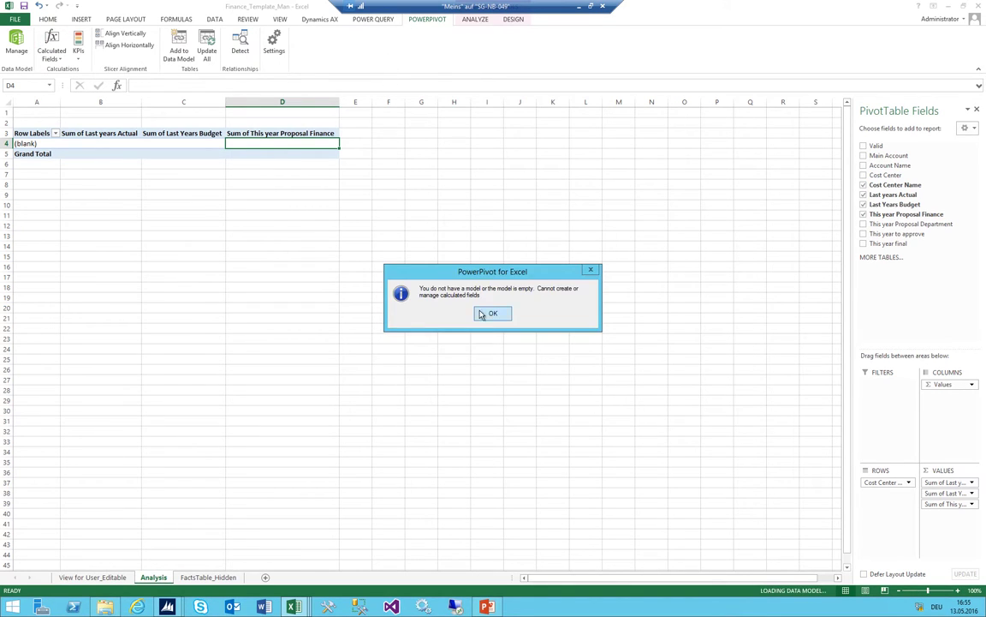
left_click(481, 314)
left_click(472, 21)
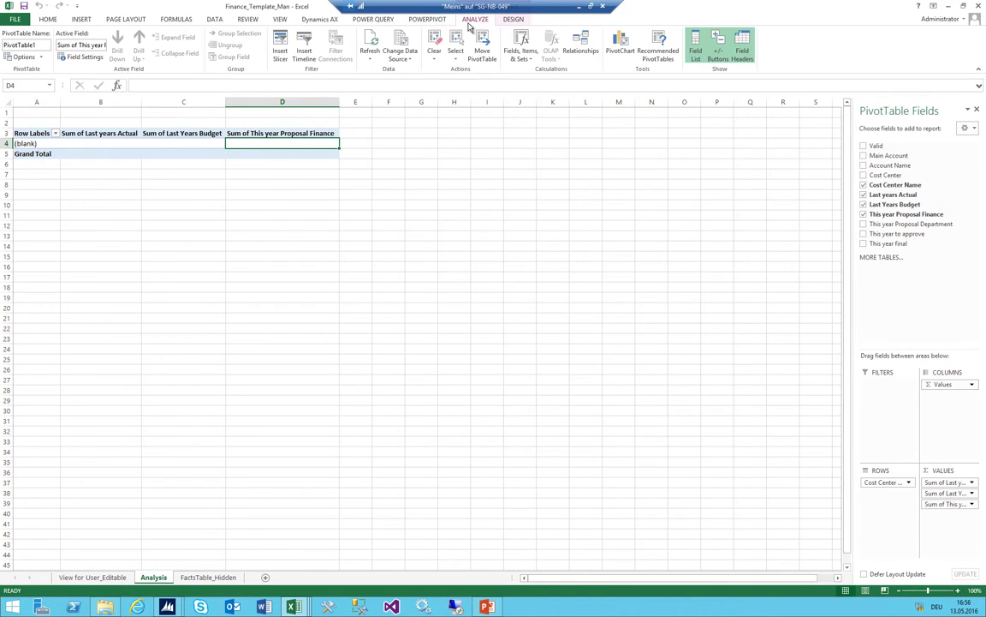
Insert a calculated field named Difference between LJA and Proposed that subtracts This year Proposal Finance from Last years Actual
left_click(520, 60)
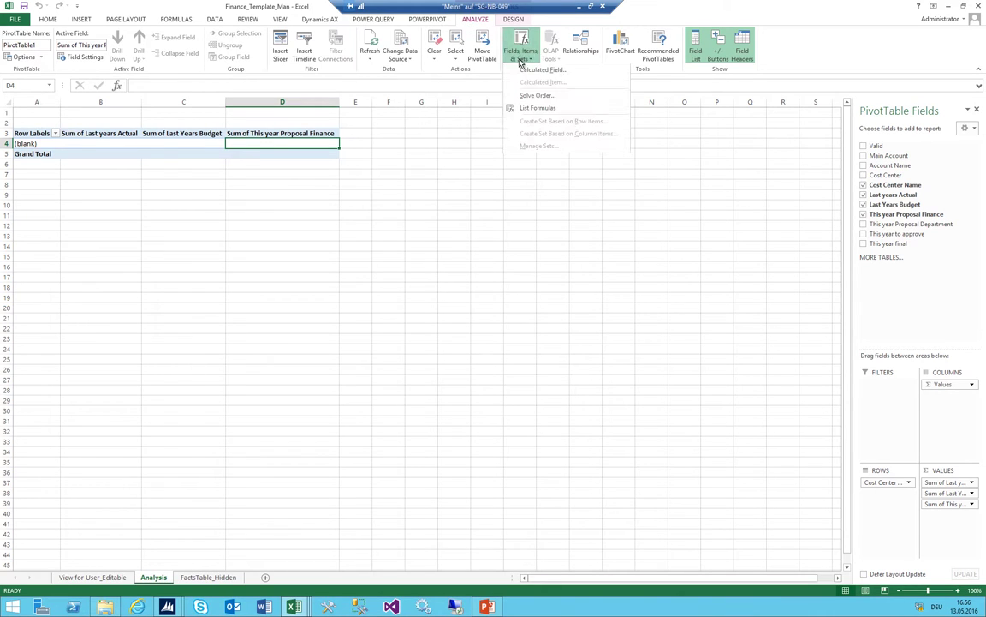
left_click(539, 69)
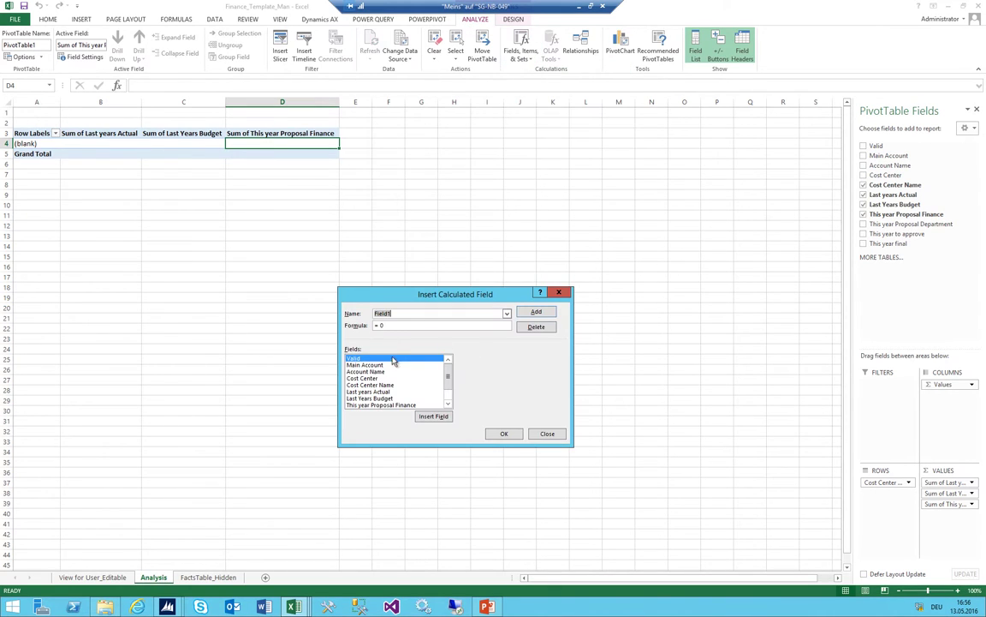
left_click(393, 359)
scroll(393, 364, "down", 1)
scroll(392, 376, "up", 1)
scroll(385, 386, "down", 1)
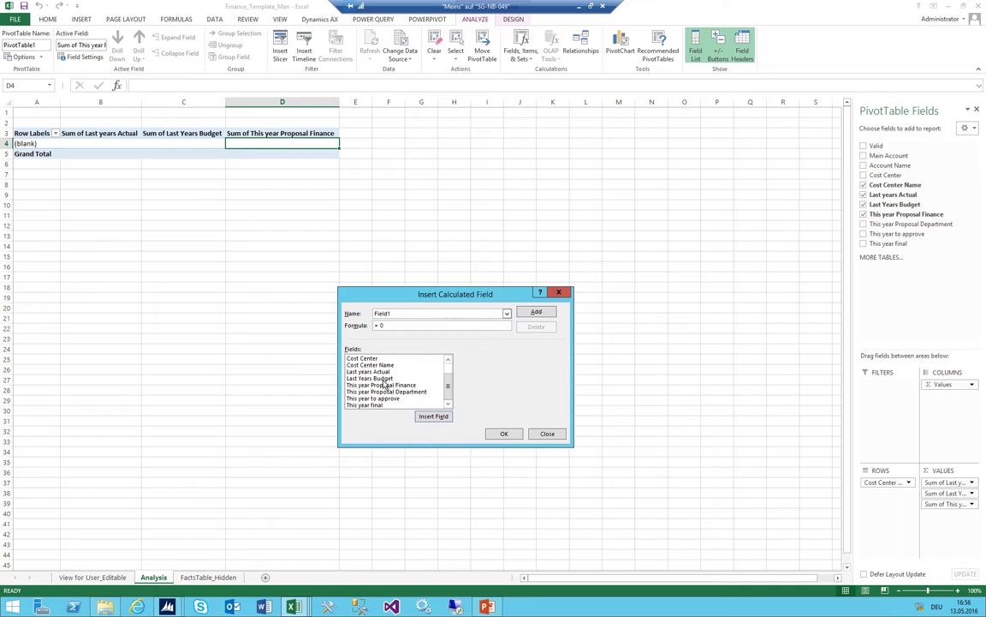
double_click(383, 373)
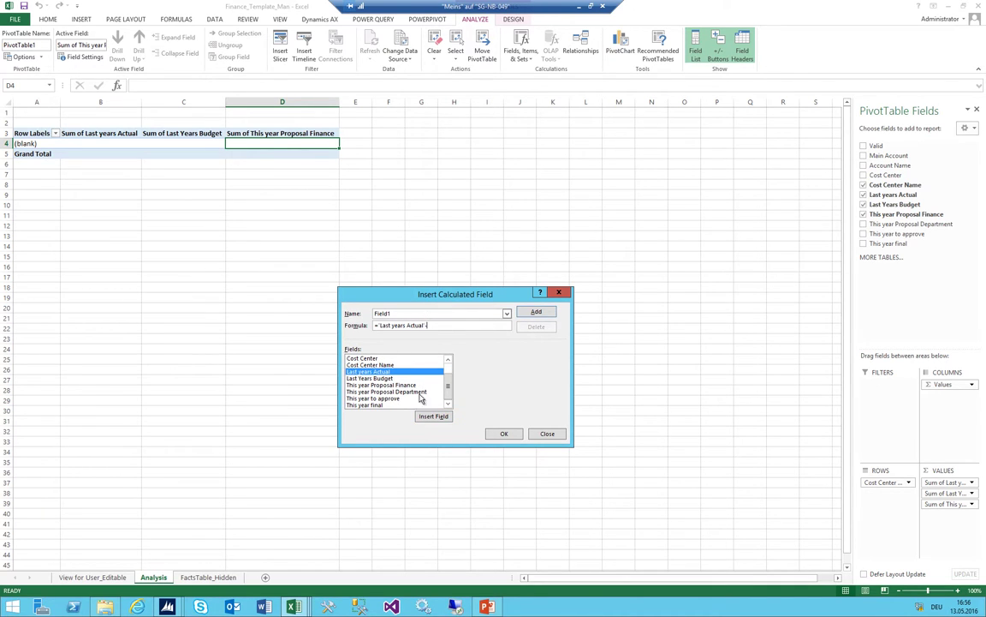
double_click(365, 385)
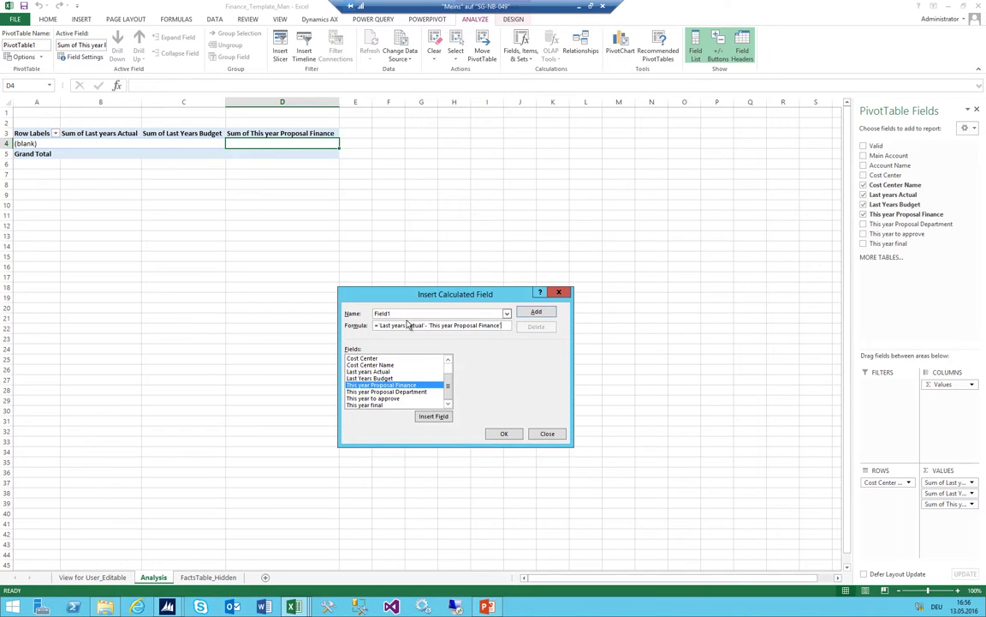
key("alt+n")
left_click(504, 434)
left_click(286, 193)
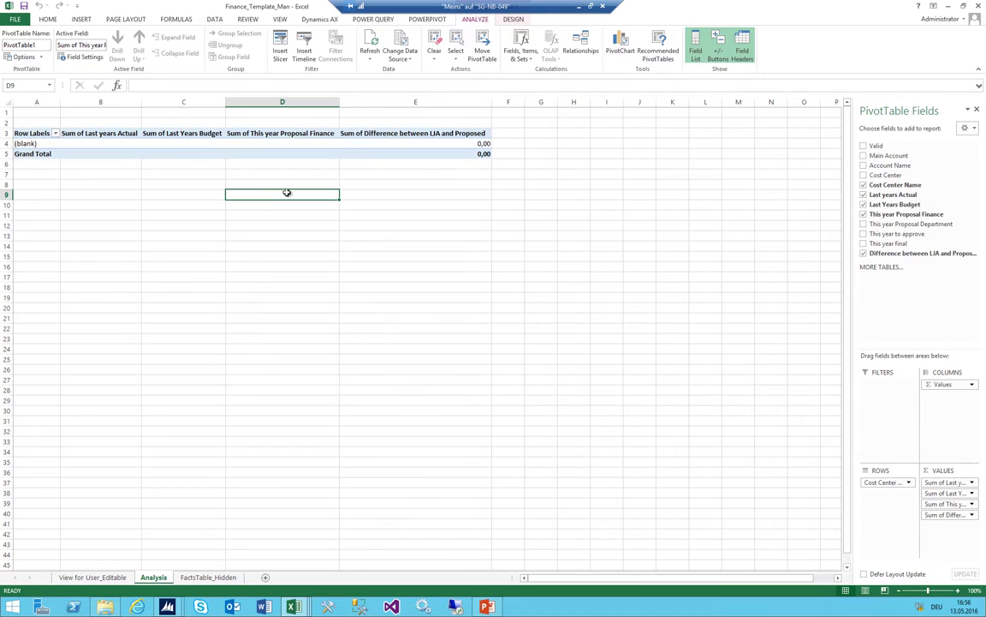
left_click(407, 128)
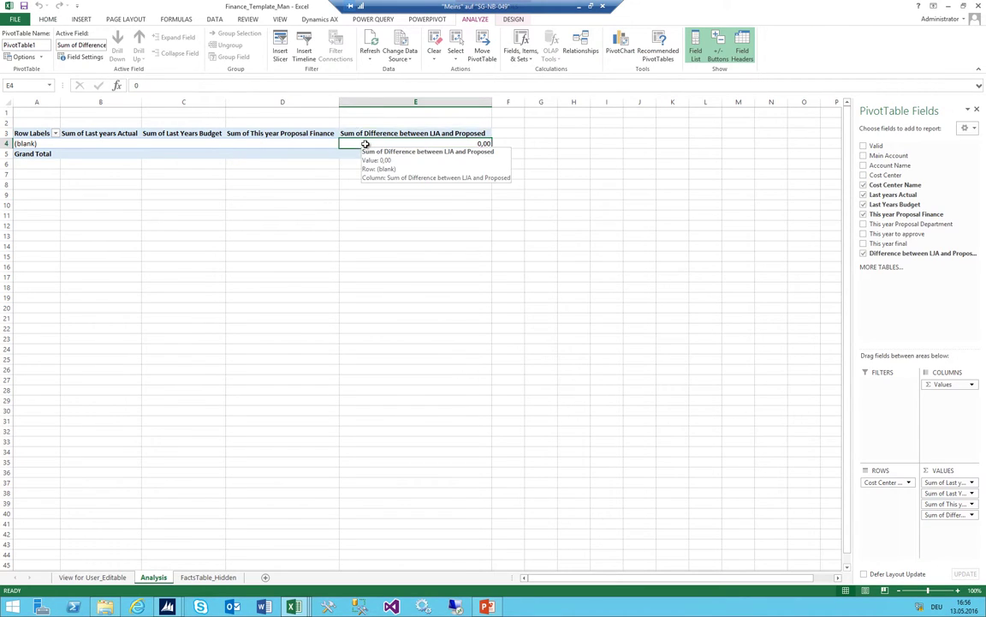
left_click(366, 144)
left_click(82, 20)
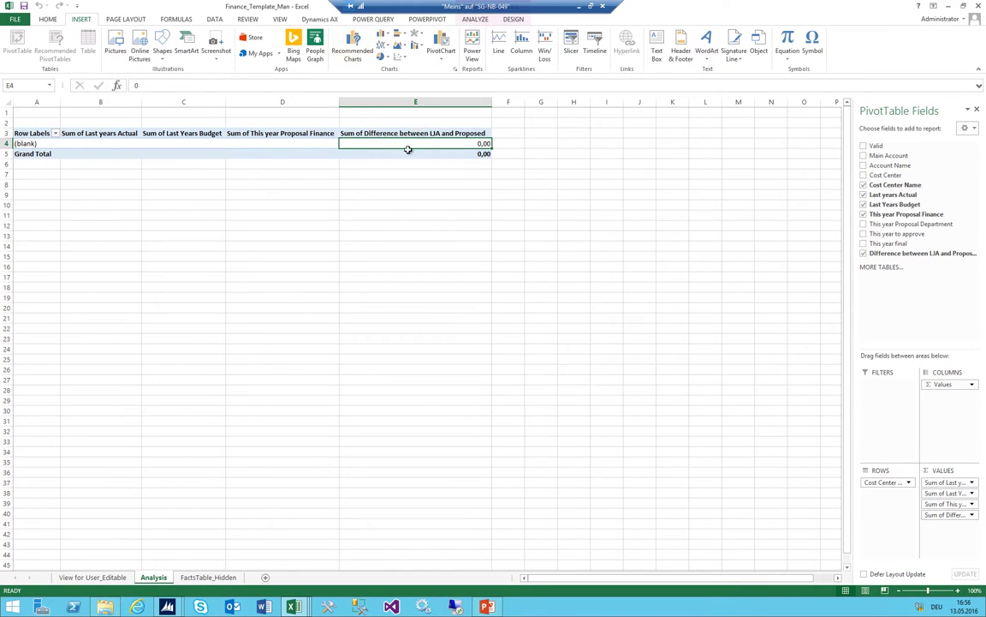
Hide the FactsTable_Hidden worksheet and return to the View for User_Editable worksheet
left_click(92, 576)
left_click(215, 331)
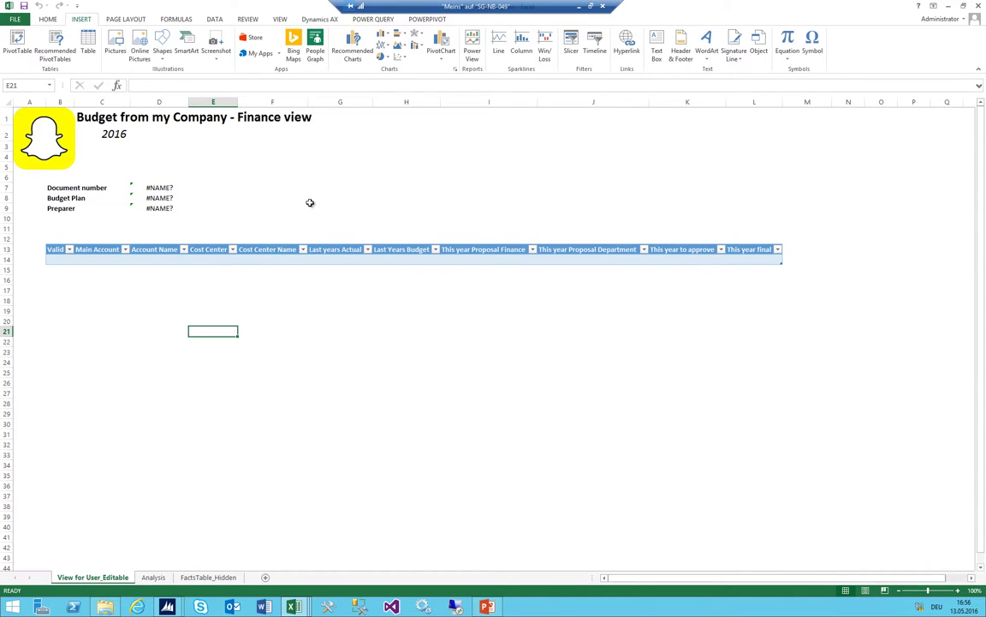
right_click(209, 578)
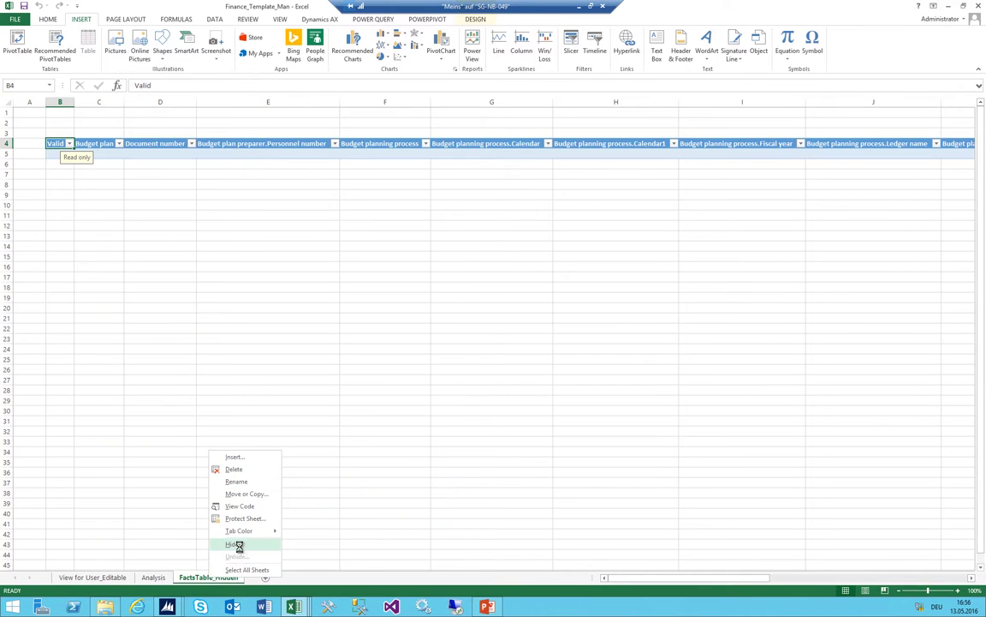
left_click(239, 545)
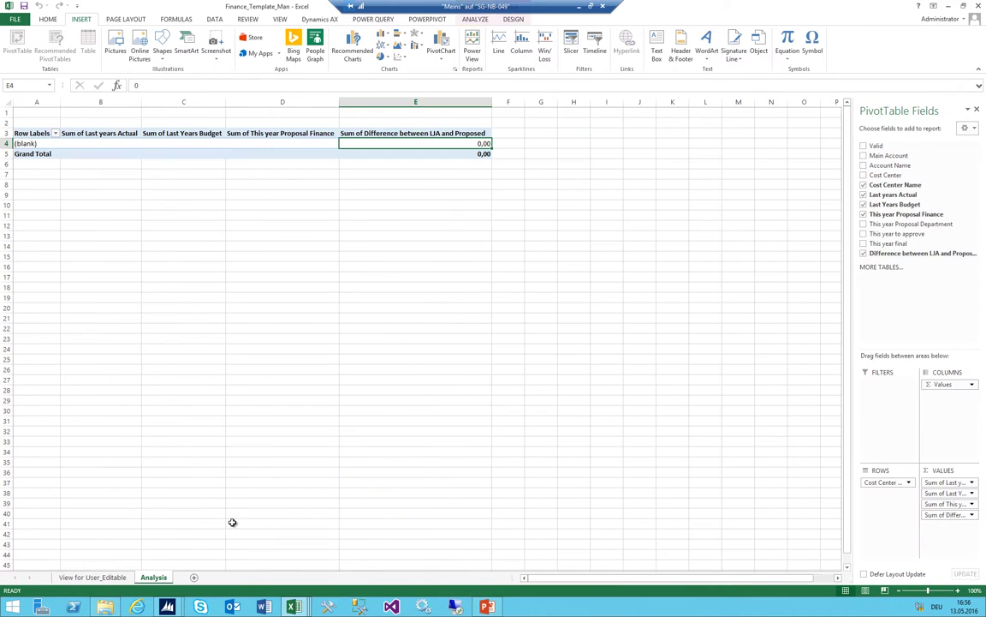
left_click(93, 577)
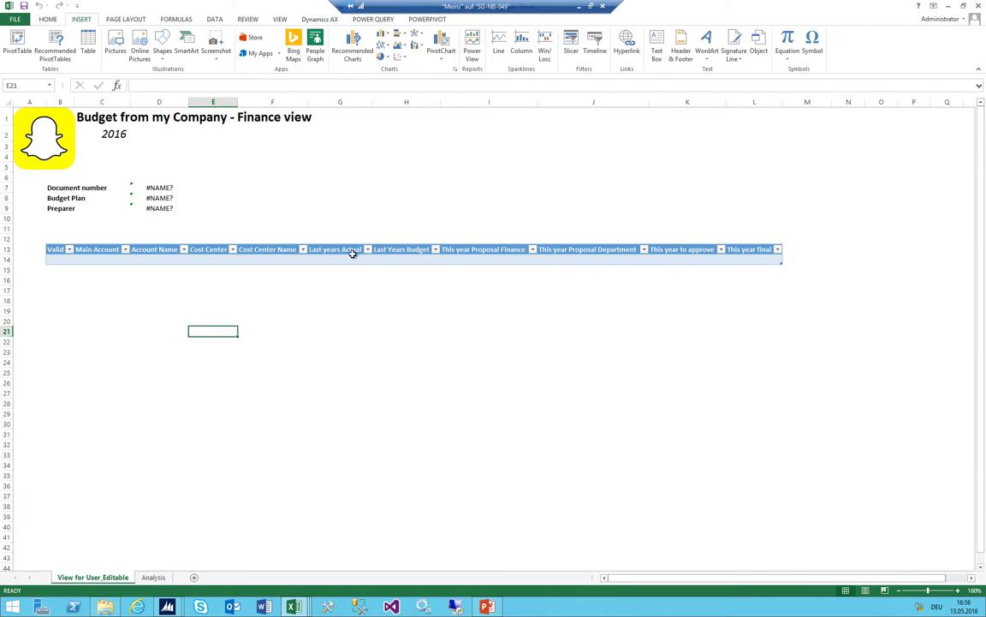
Bring up the worksheet protection commands for the View for User_Editable worksheet
left_click(5, 101)
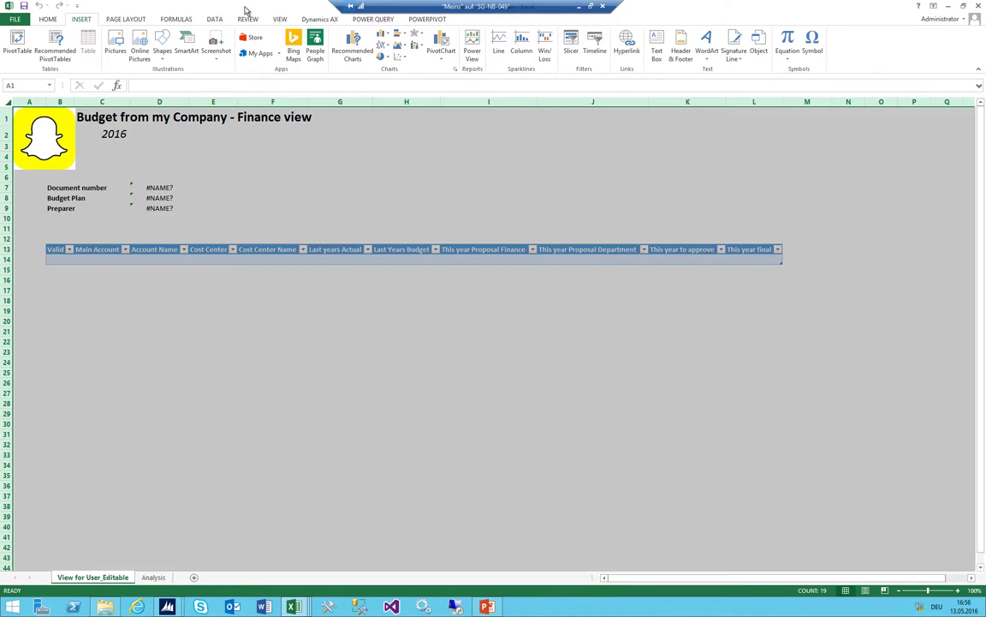
left_click(195, 18)
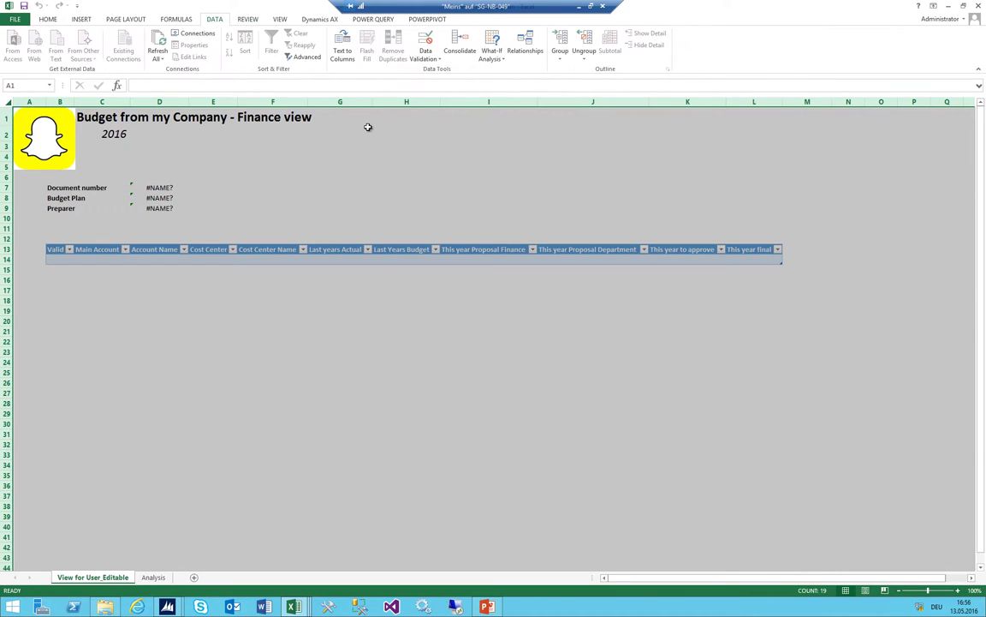
left_click(248, 19)
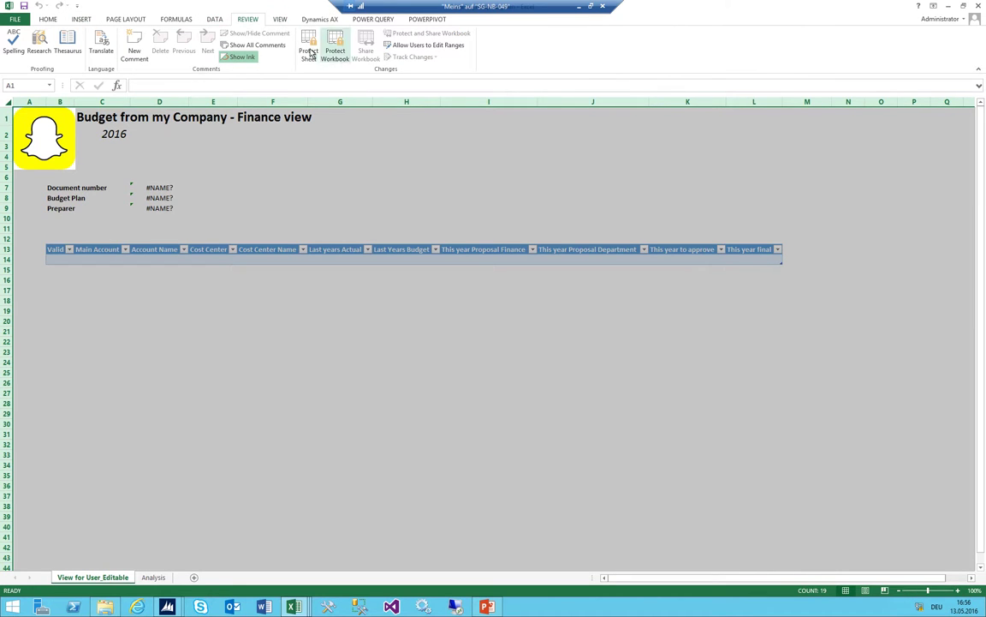
left_click(486, 307)
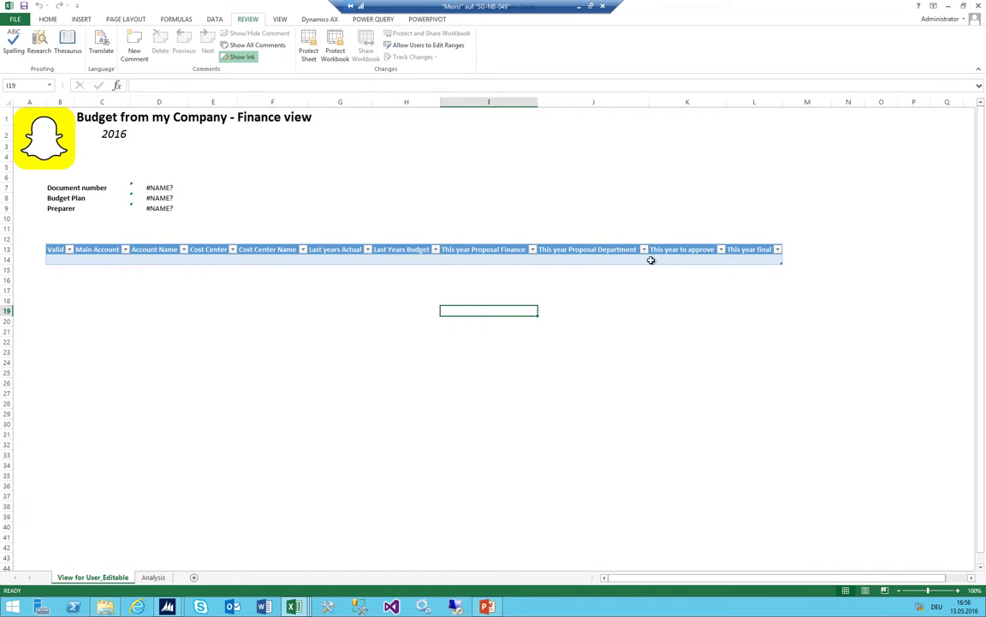
left_click(583, 249)
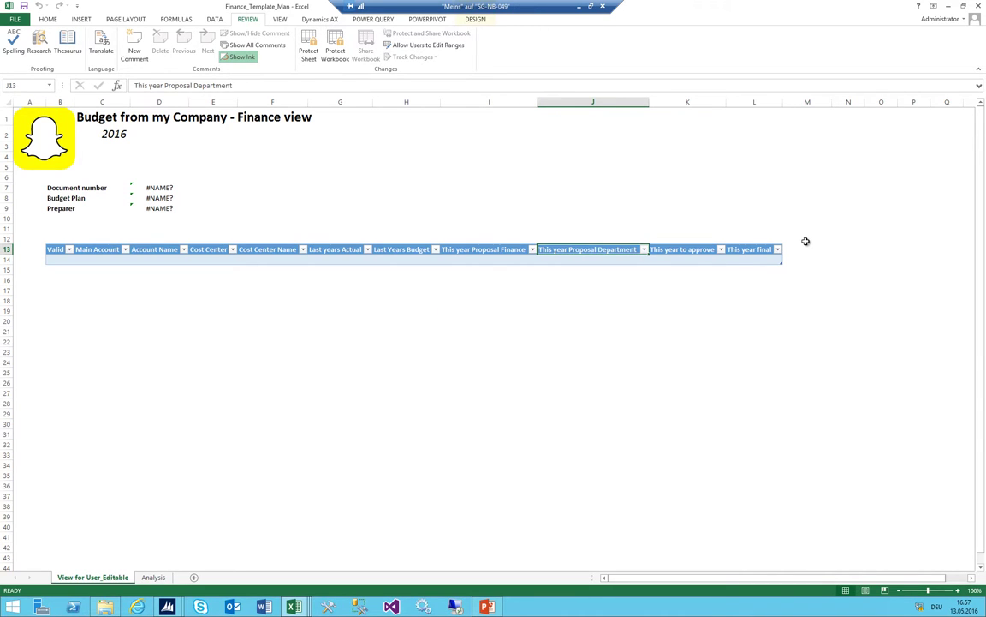
key("shift+Right")
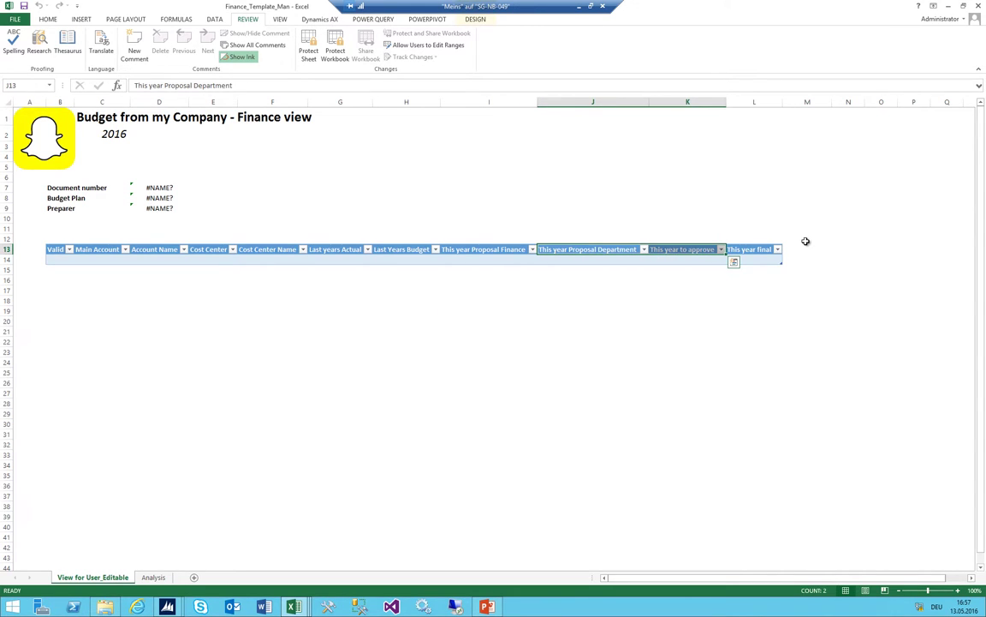
key("ctrl+q")
Unlock all cells in the This year Proposal Finance column from its header in I13 down to the end of the sheet
left_click(491, 249)
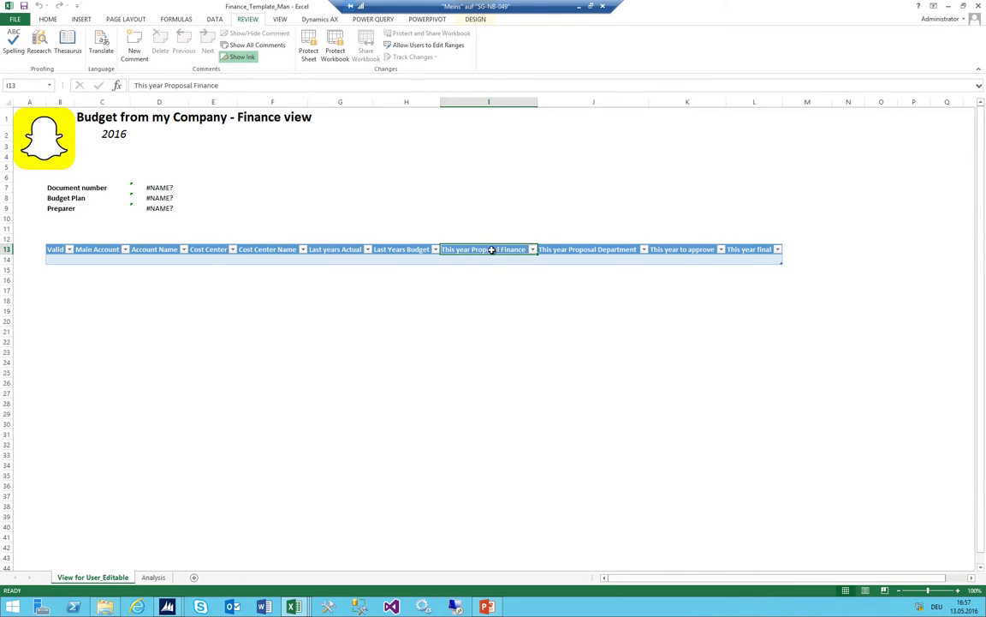
key("ctrl+shift+Down")
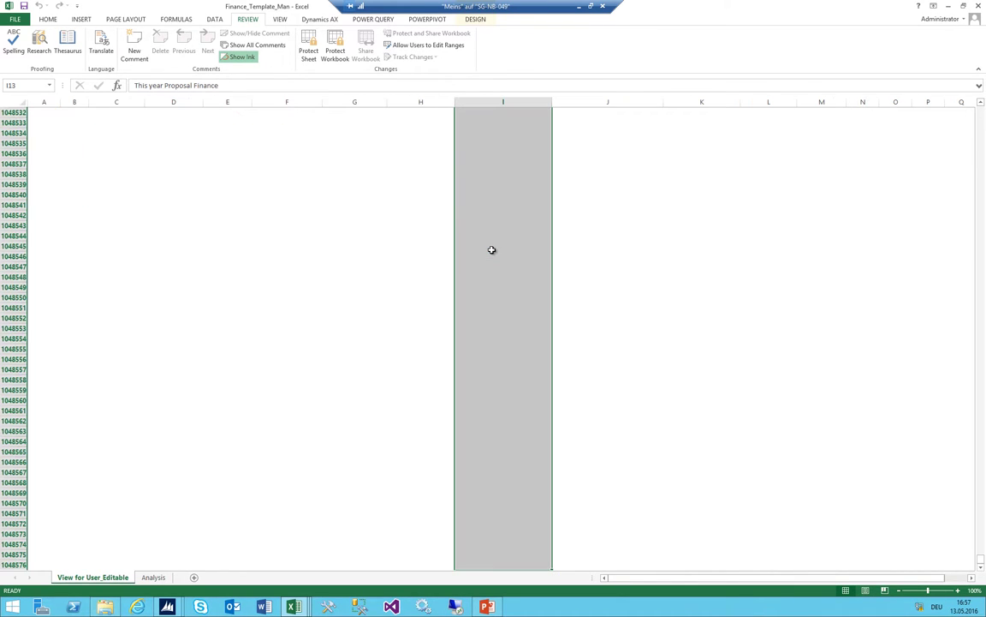
scroll(492, 250, "up", 20)
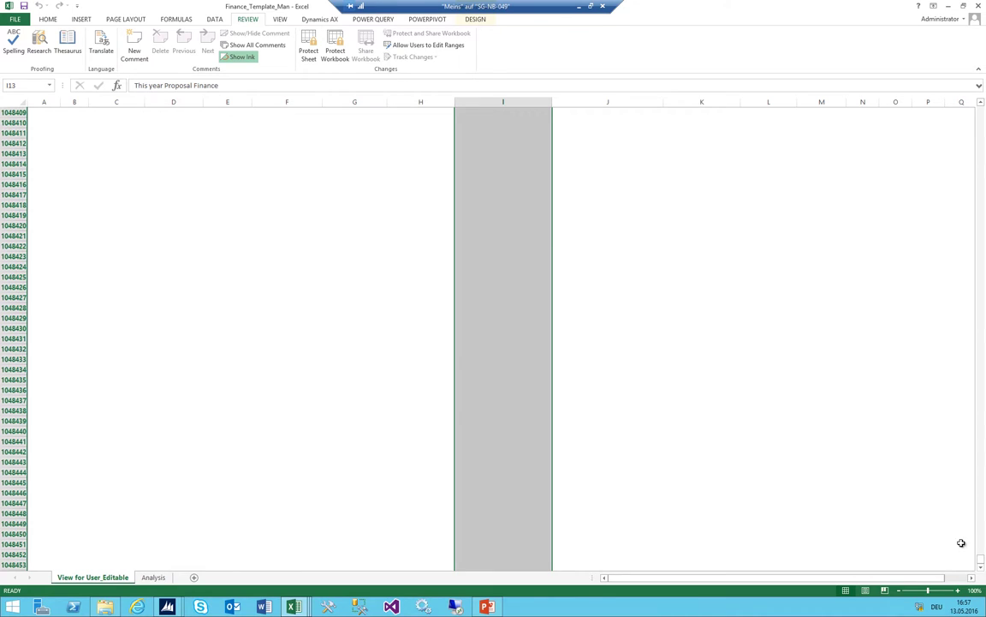
left_click_drag(980, 557, 980, 96)
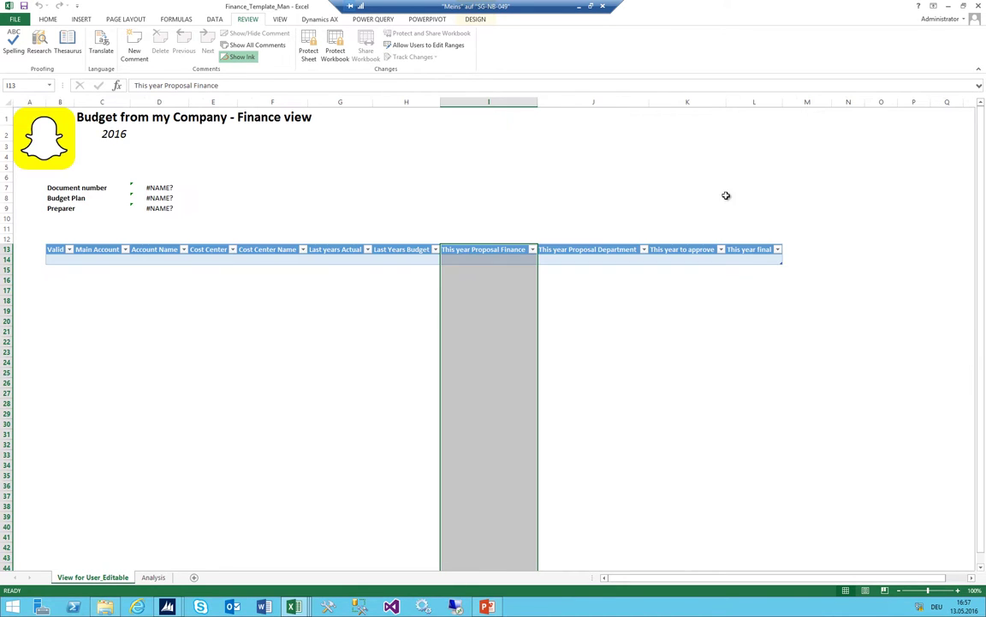
right_click(520, 274)
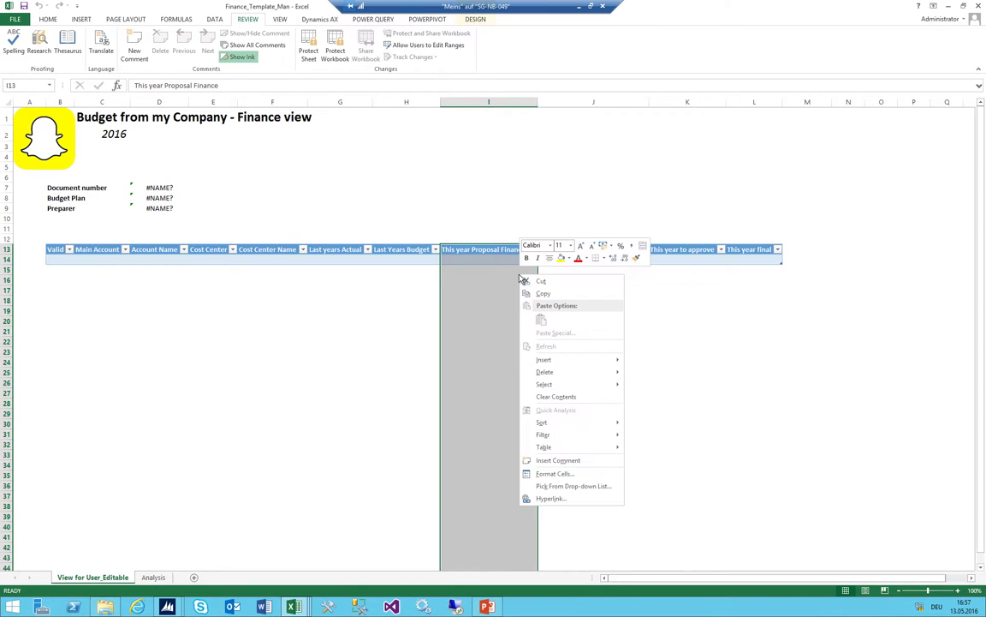
left_click(555, 473)
left_click(595, 377)
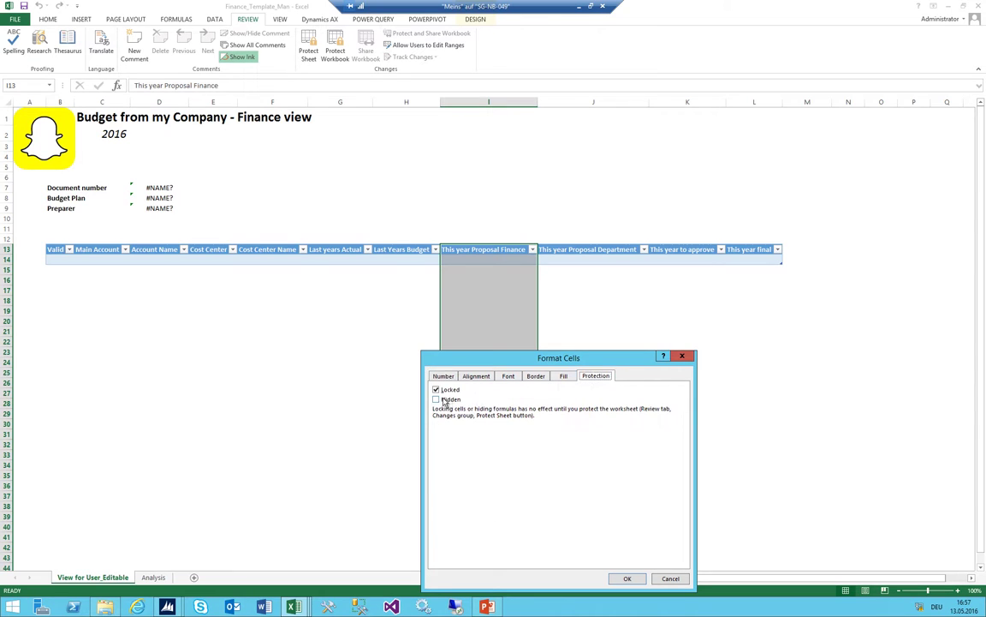
left_click(436, 389)
left_click(628, 580)
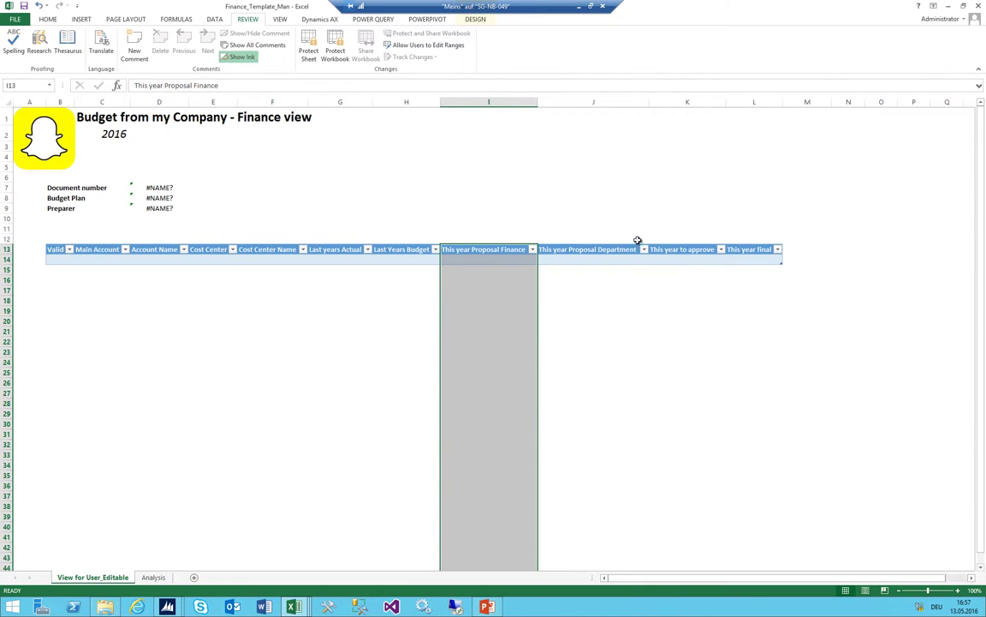
Unlock all cells in the This year to approve column from its header in K13 down to the end of the sheet
left_click(659, 249)
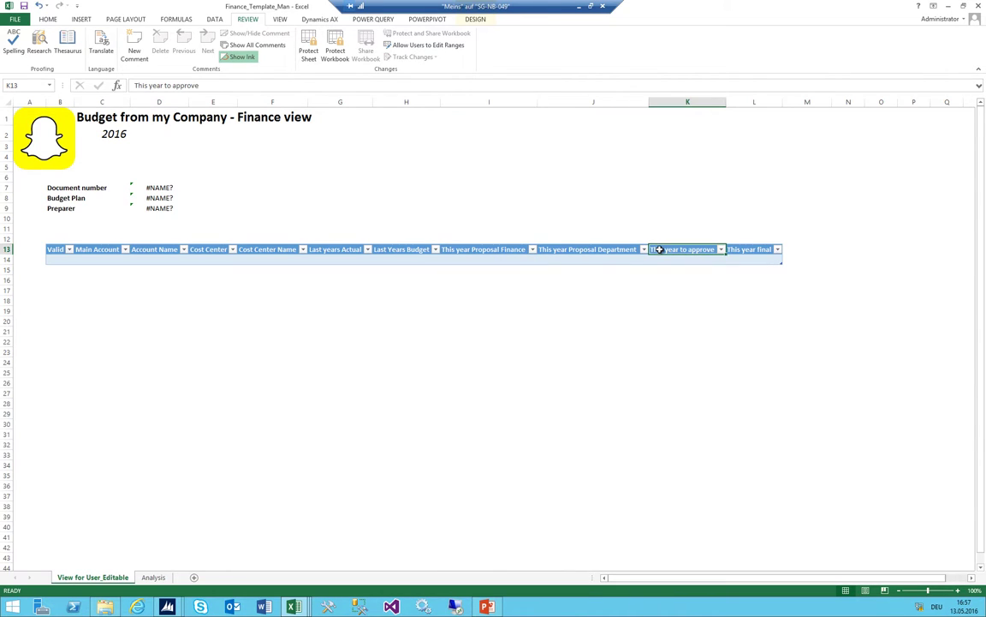
key("ctrl+shift+Down")
right_click(697, 243)
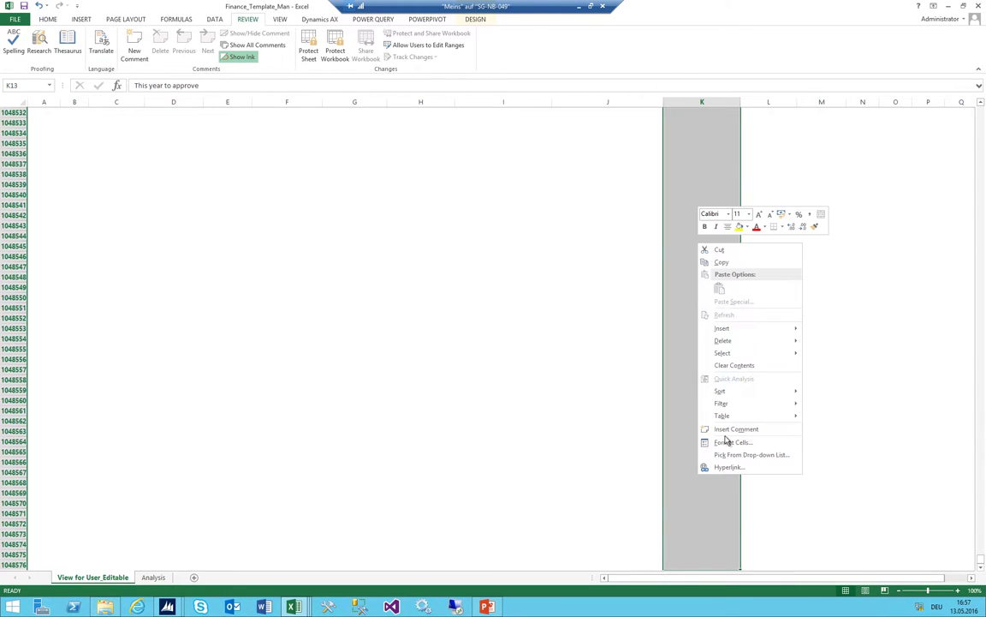
left_click(732, 440)
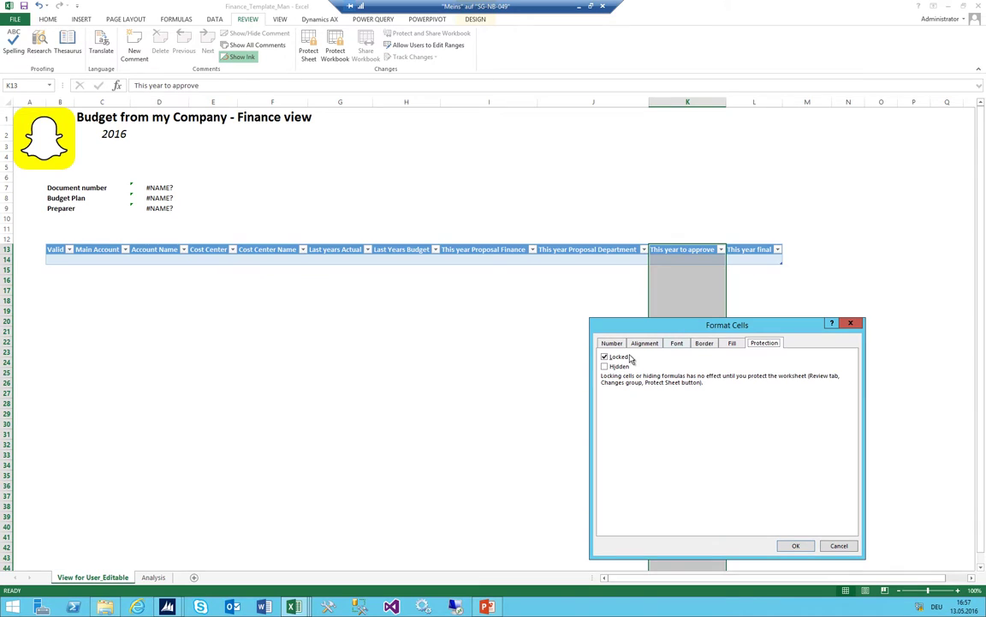
left_click(624, 357)
left_click(796, 545)
Protect the worksheet without a password, allowing users to select locked and unlocked cells
left_click(342, 227)
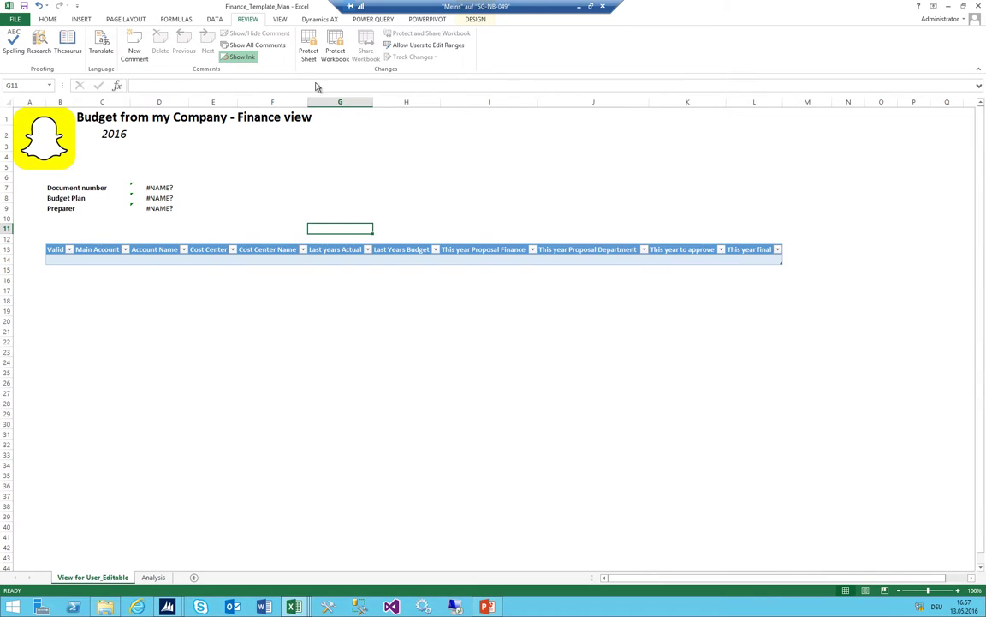
left_click(308, 50)
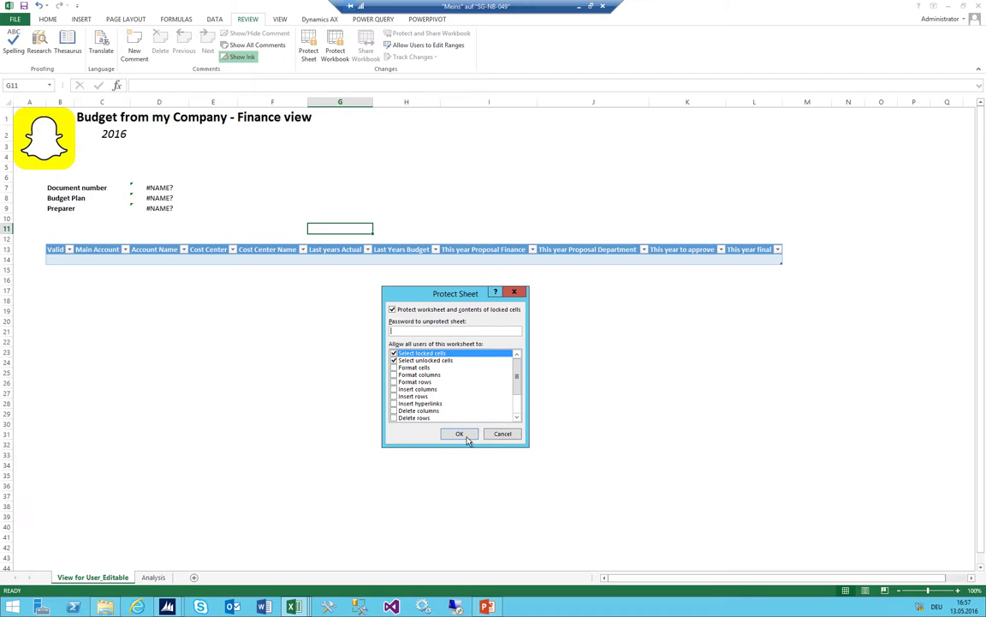
left_click(458, 434)
Test the sheet protection by trying to edit cells inside and outside the budget table, including the This year to approve column
left_click(403, 262)
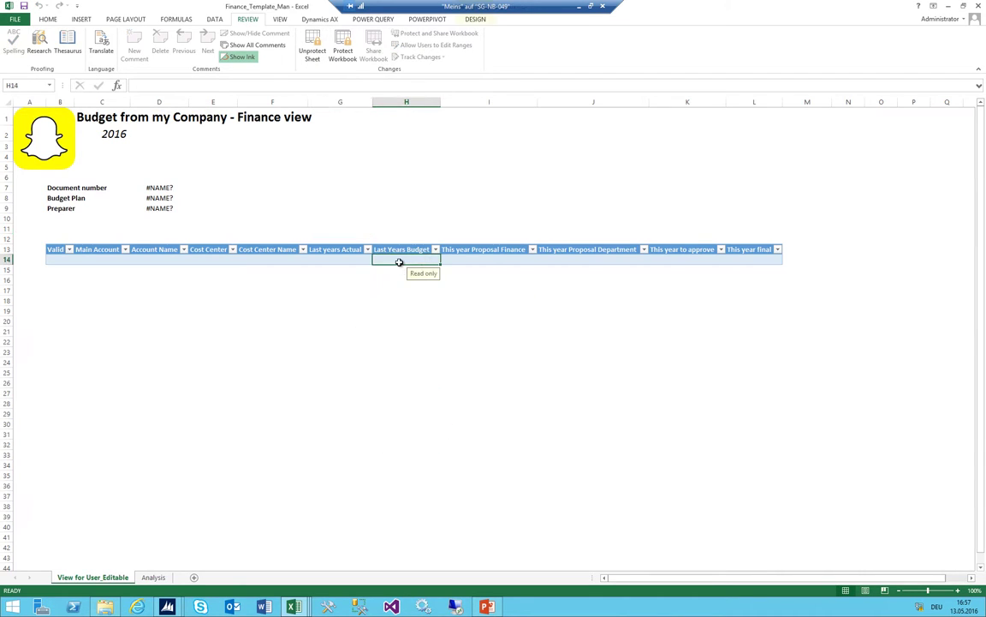
double_click(399, 264)
left_click(492, 332)
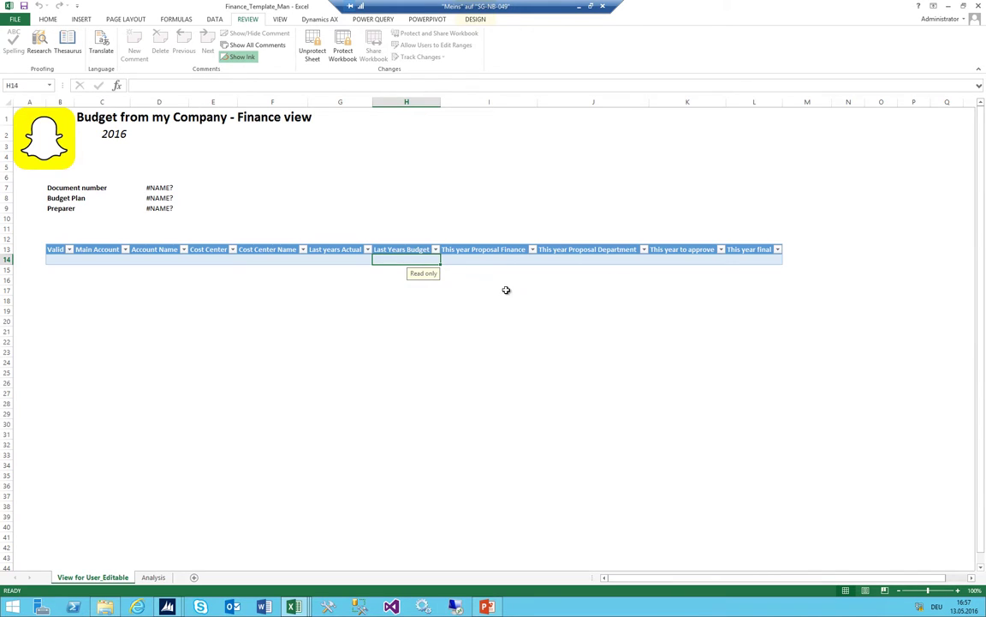
double_click(570, 260)
left_click(495, 333)
left_click(594, 301)
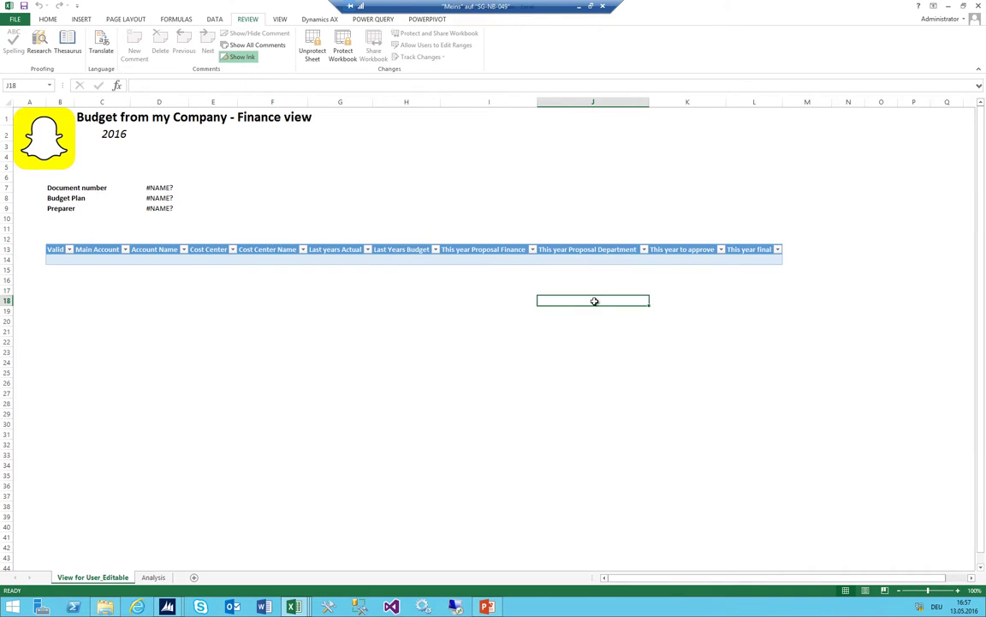
double_click(596, 306)
left_click(503, 333)
left_click(685, 260)
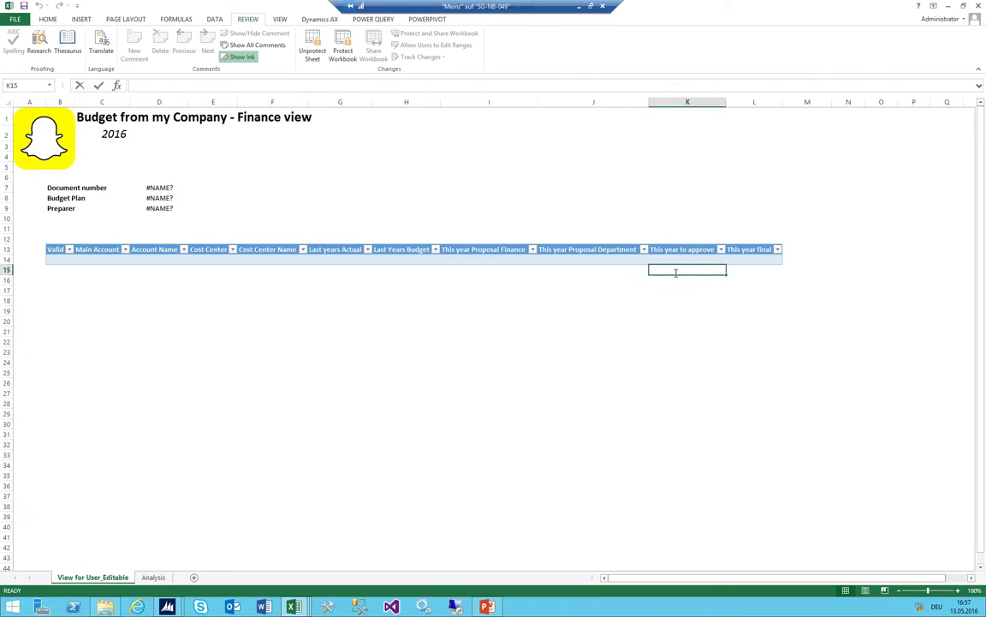
double_click(664, 211)
left_click(501, 334)
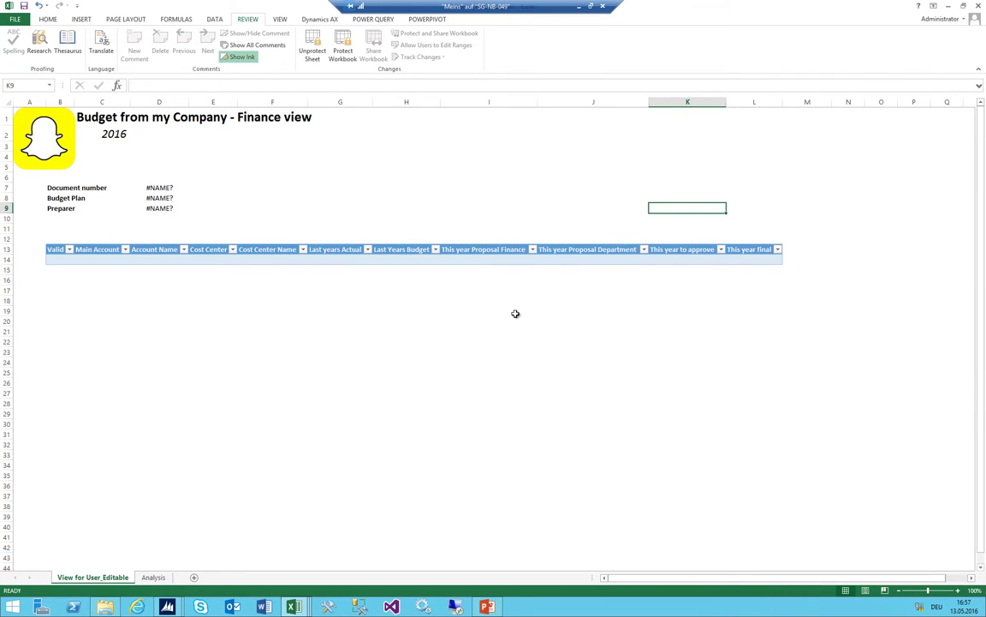
Save the workbook as a new Excel file named Finance_Template_Man_NEW in the MyFolder network folder
left_click(334, 291)
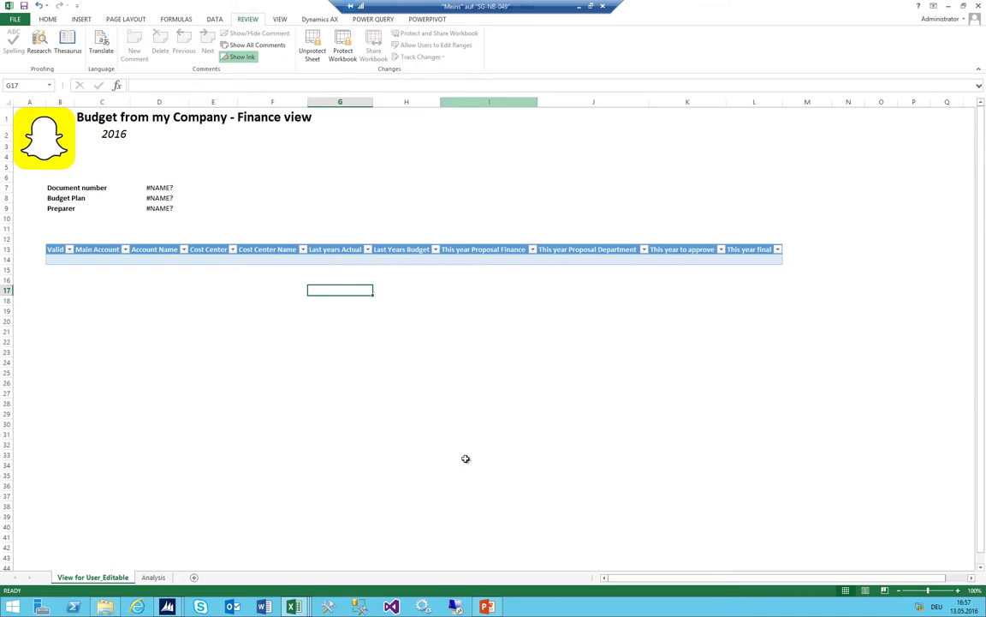
left_click(12, 19)
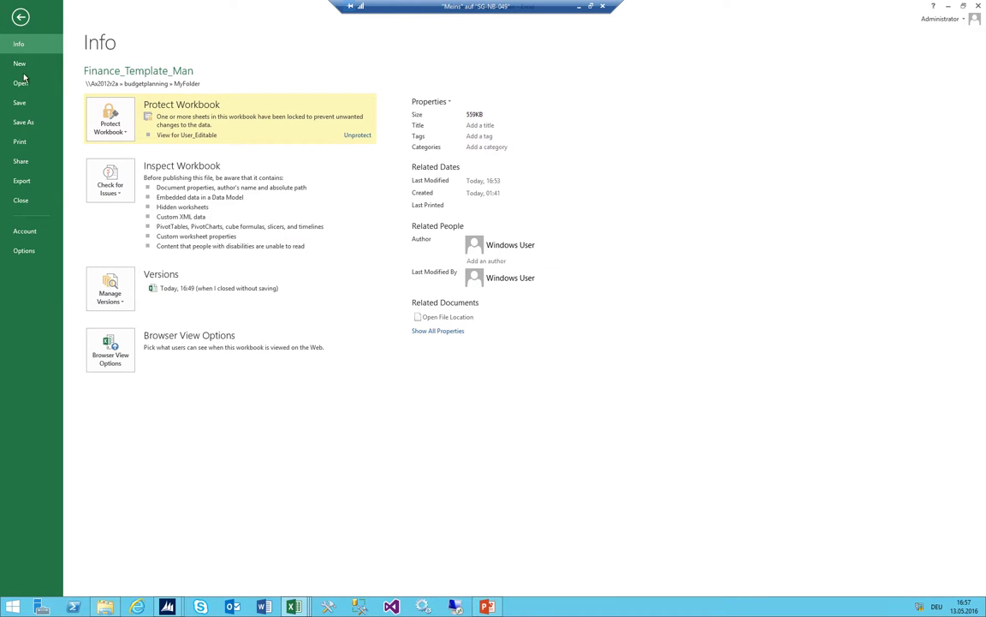
left_click(22, 122)
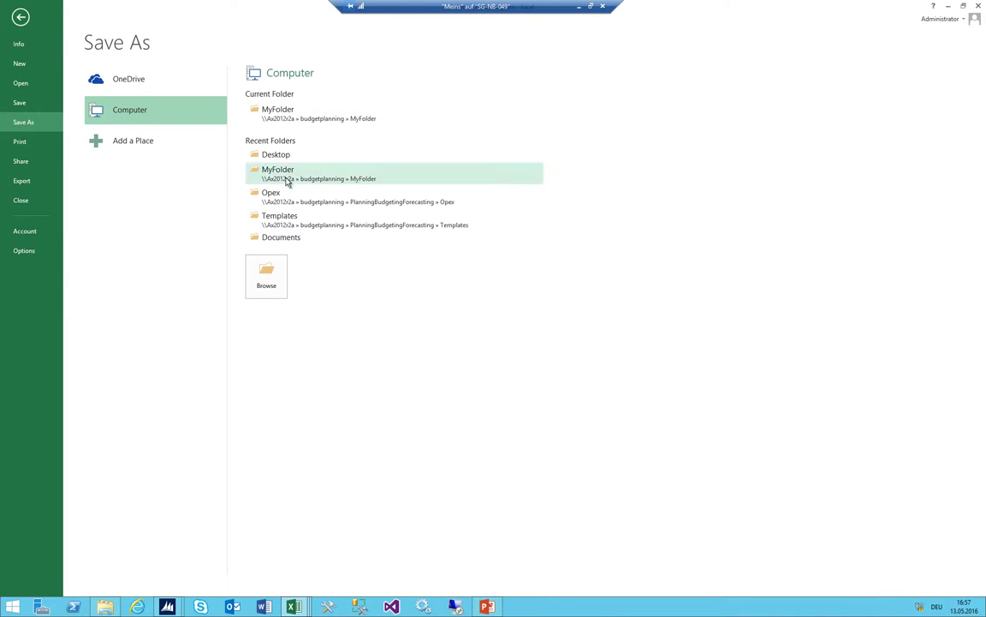
left_click(267, 274)
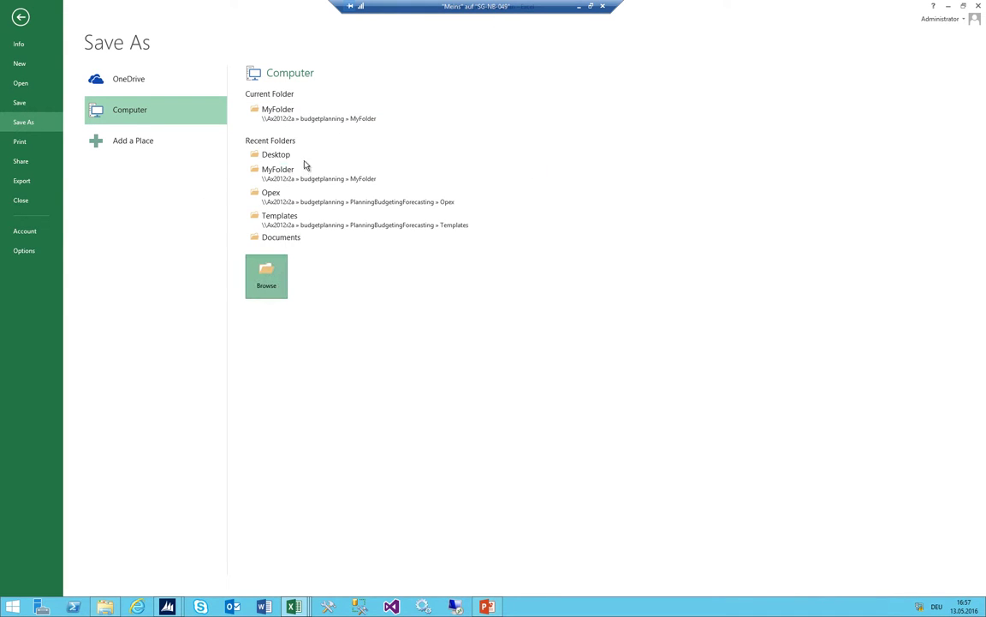
left_click(358, 147)
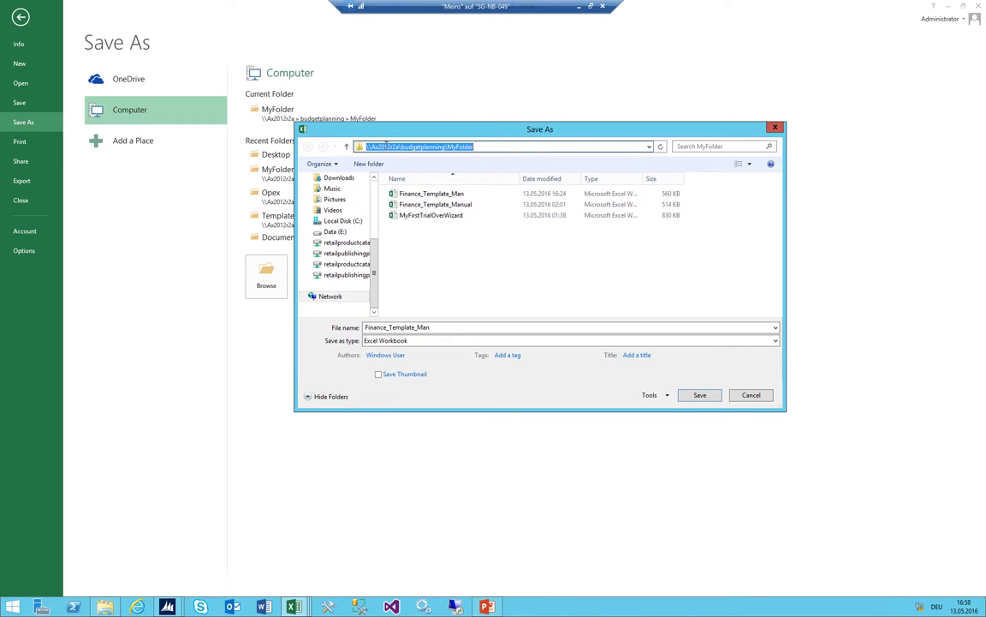
left_click_drag(403, 146, 347, 146)
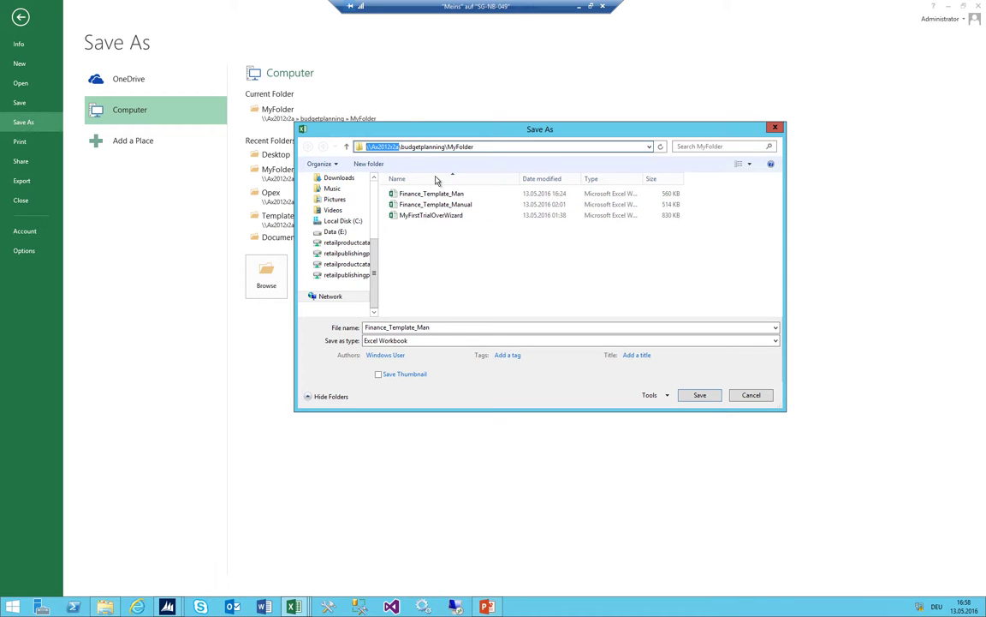
double_click(433, 328)
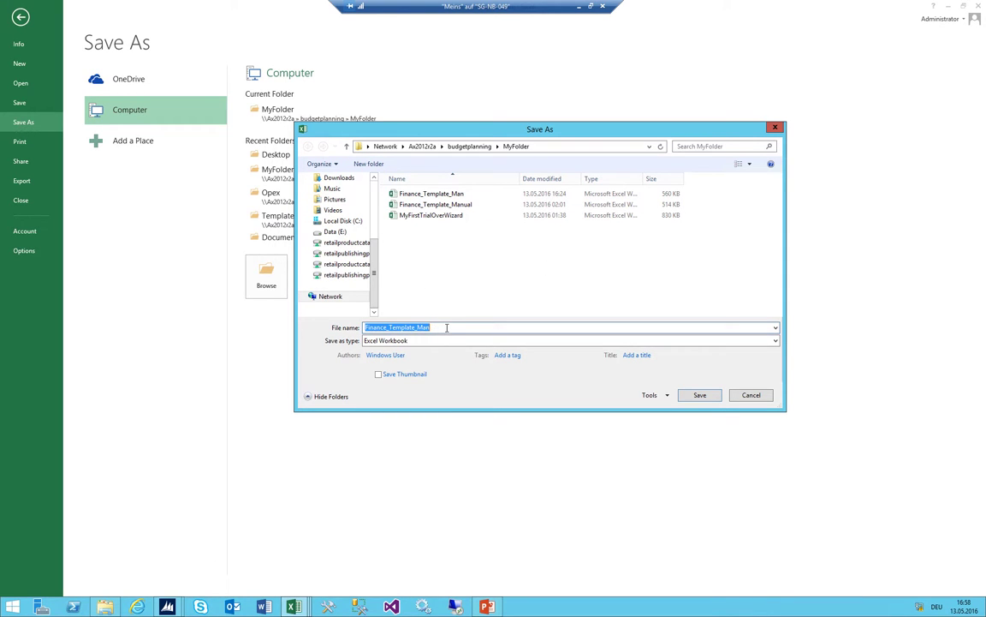
left_click_drag(448, 327, 399, 332)
left_click(482, 324)
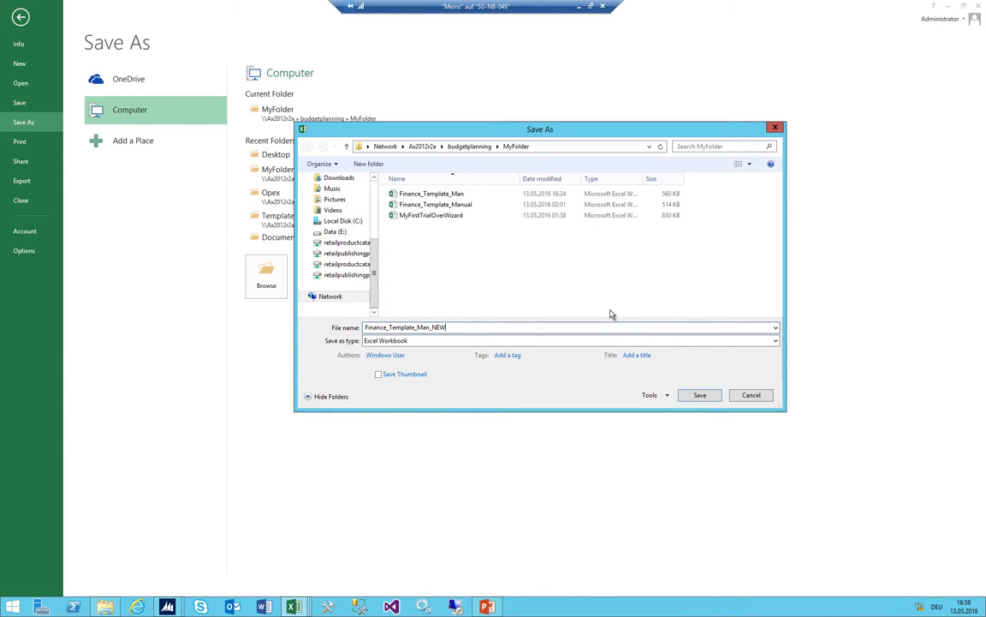
key("Return")
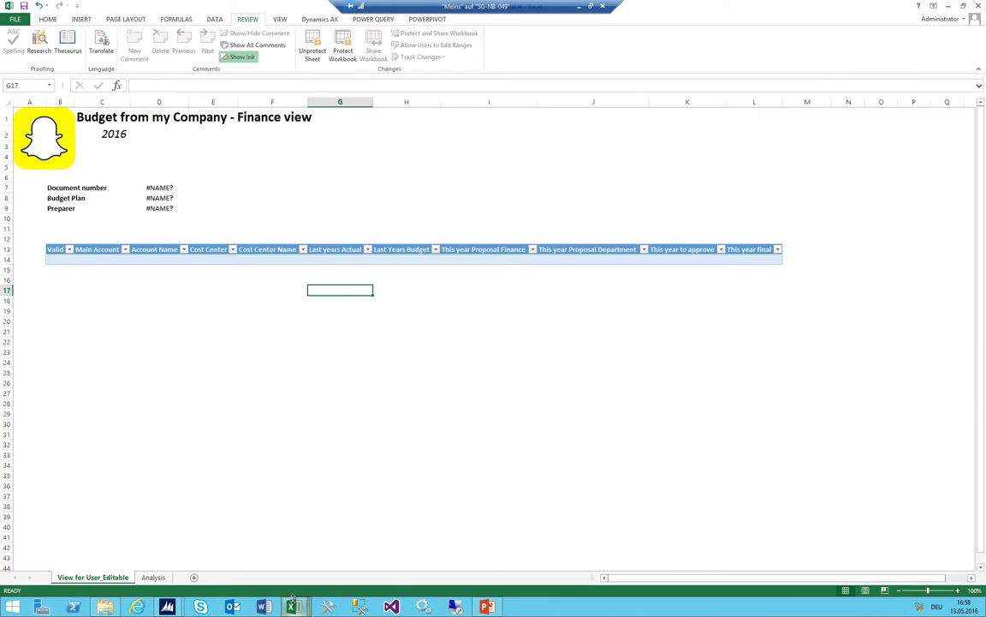
Switch to the Excel_Template_View workbook and clear the Cost Center and Cost Center Name headings under Template for Departments
mouse_move(293, 602)
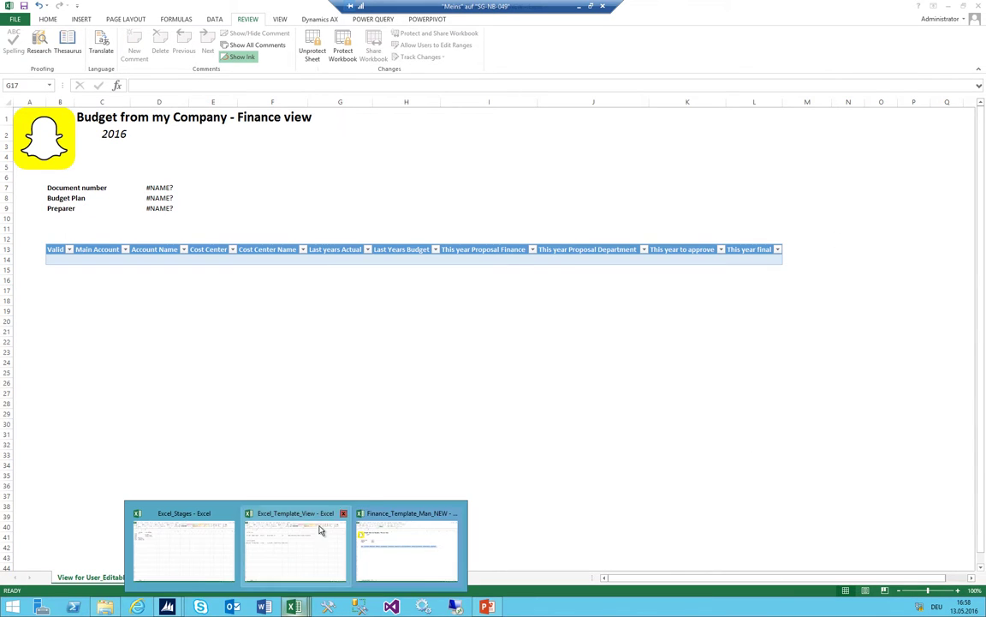
left_click(266, 543)
left_click_drag(30, 213, 395, 216)
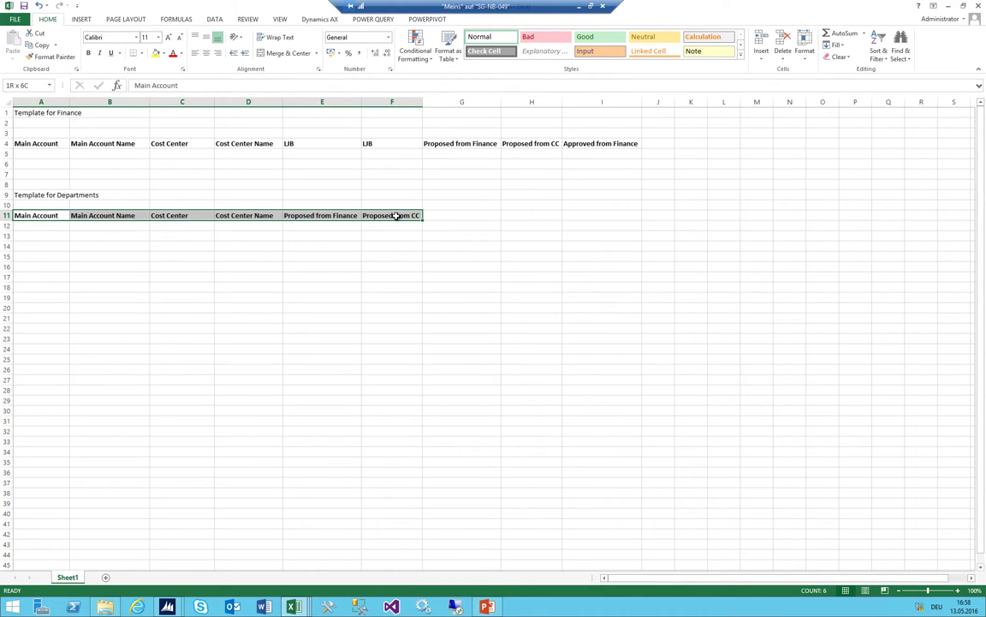
left_click_drag(175, 215, 274, 214)
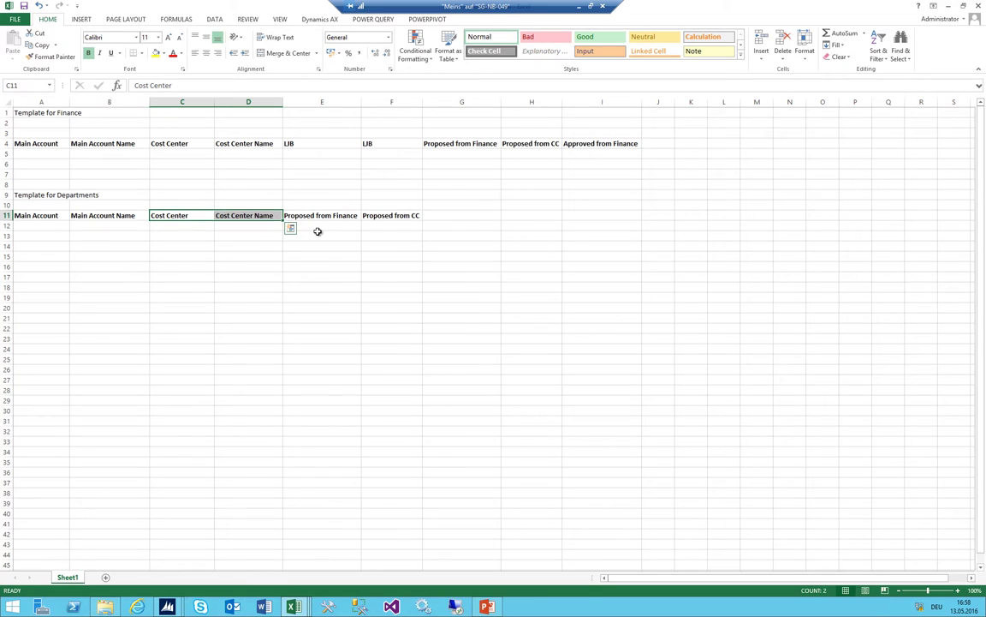
key("Delete")
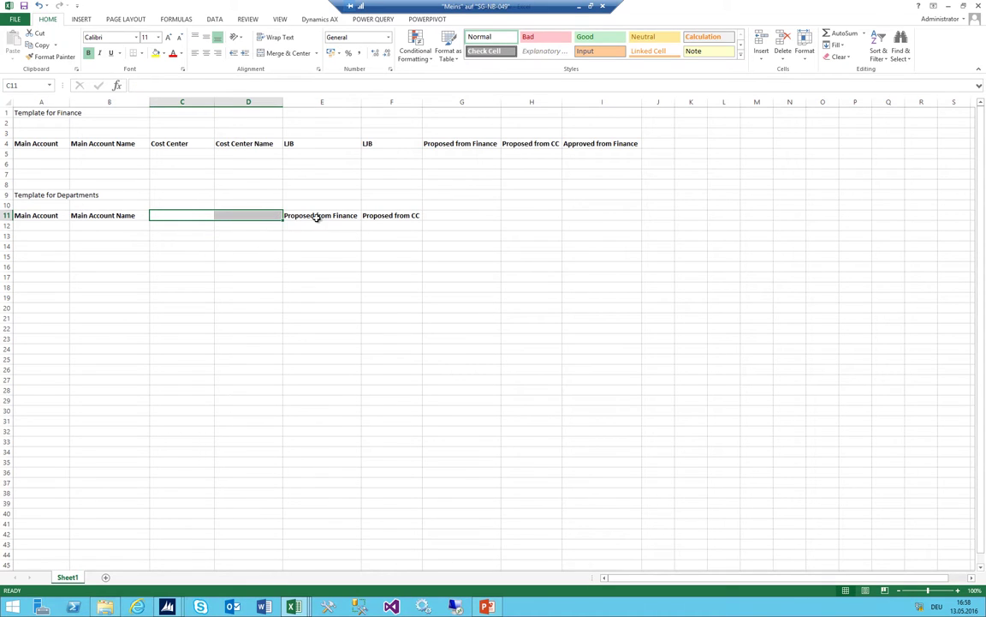
Move the department template's Proposed from Finance and Proposed from CC headings to C11:D11 and auto-fit column C's width
left_click_drag(316, 216, 188, 216)
left_click(49, 215)
left_click(111, 217)
left_click(177, 216)
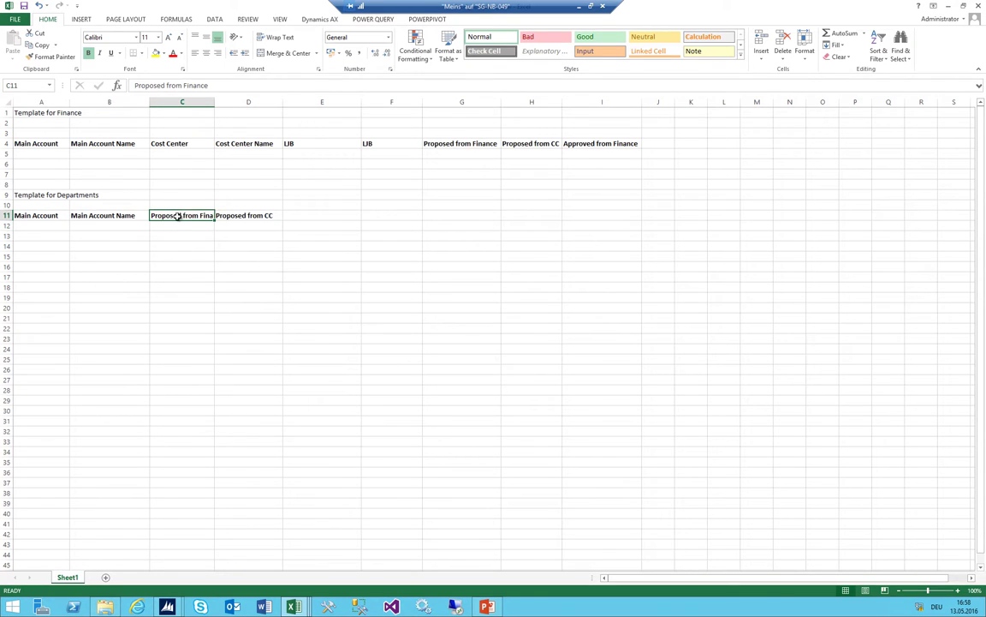
left_click(234, 214)
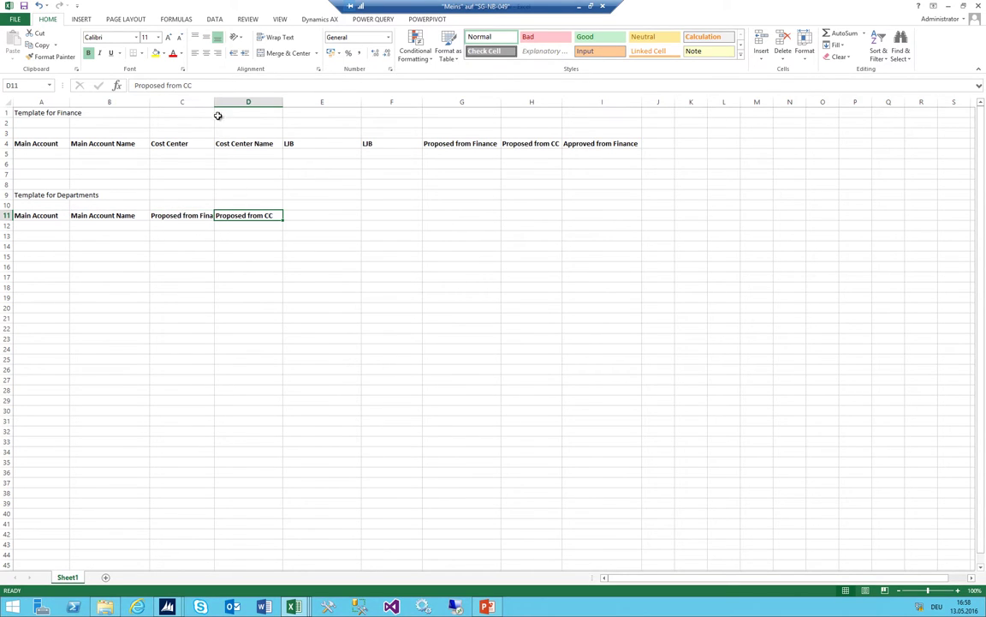
double_click(214, 102)
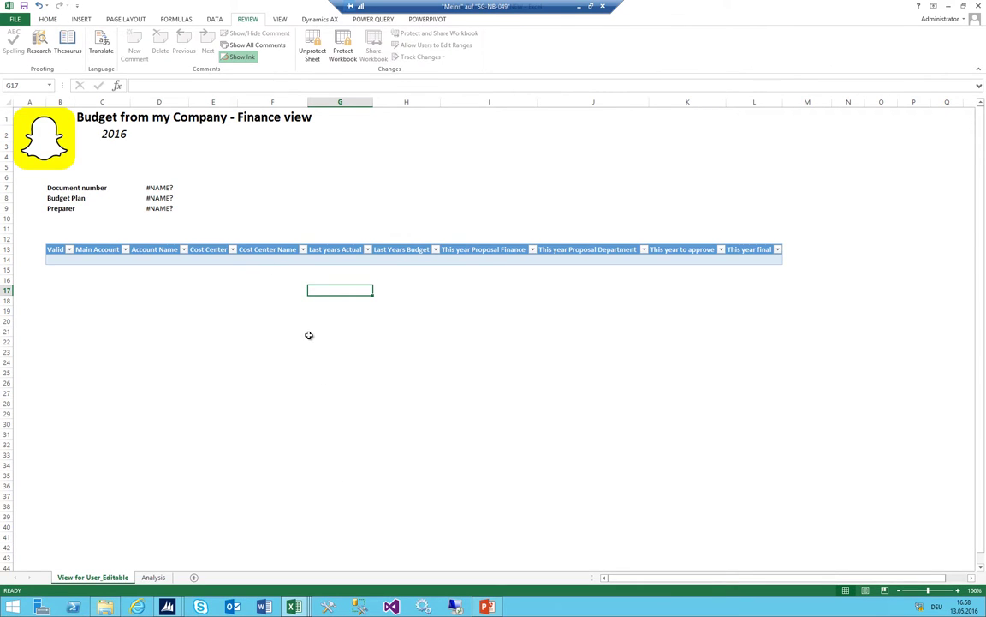
left_click(209, 256)
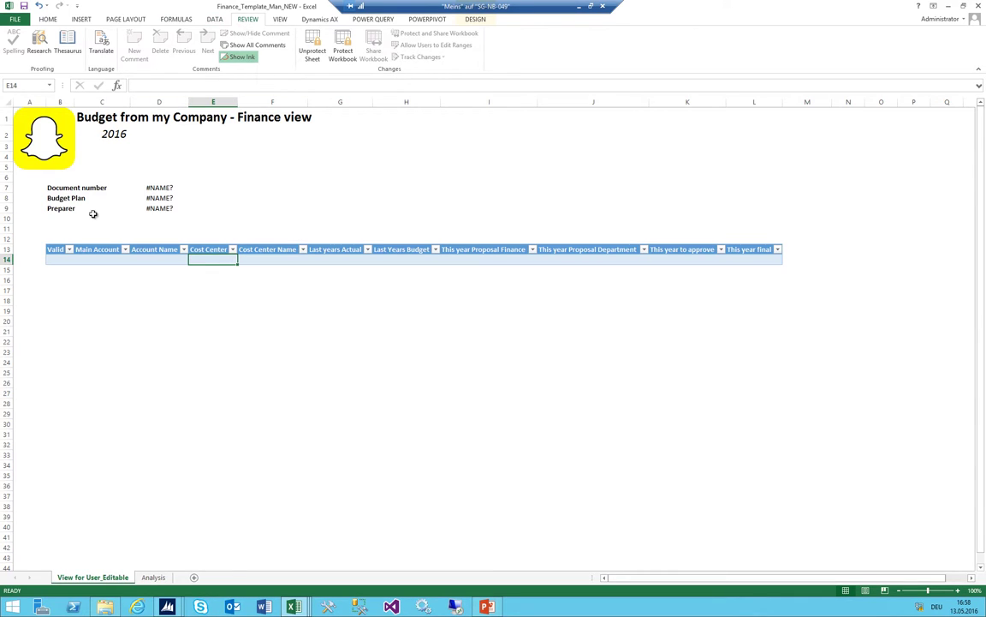
left_click(100, 118)
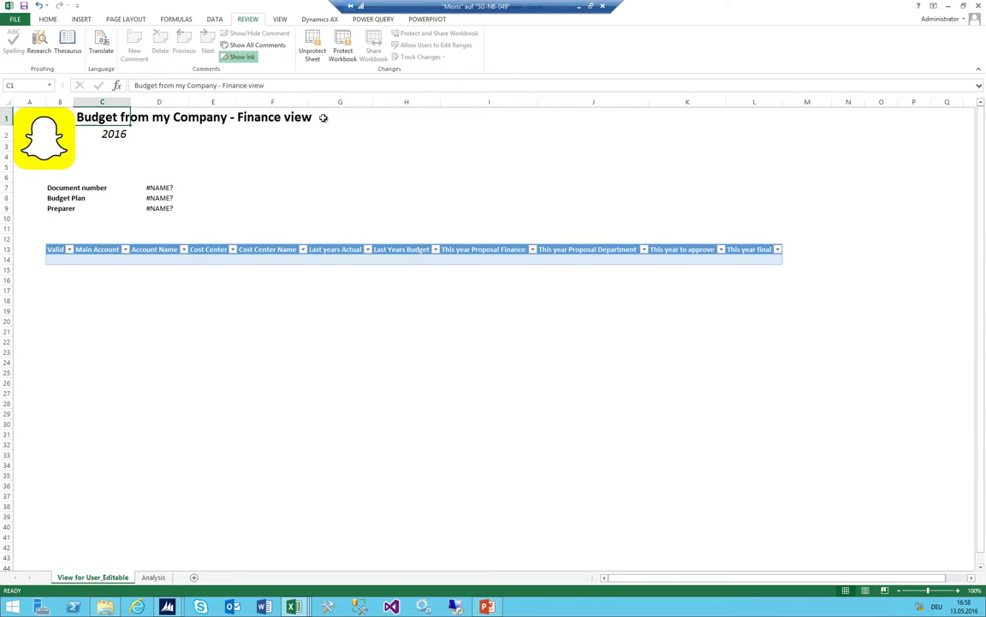
left_click(213, 85)
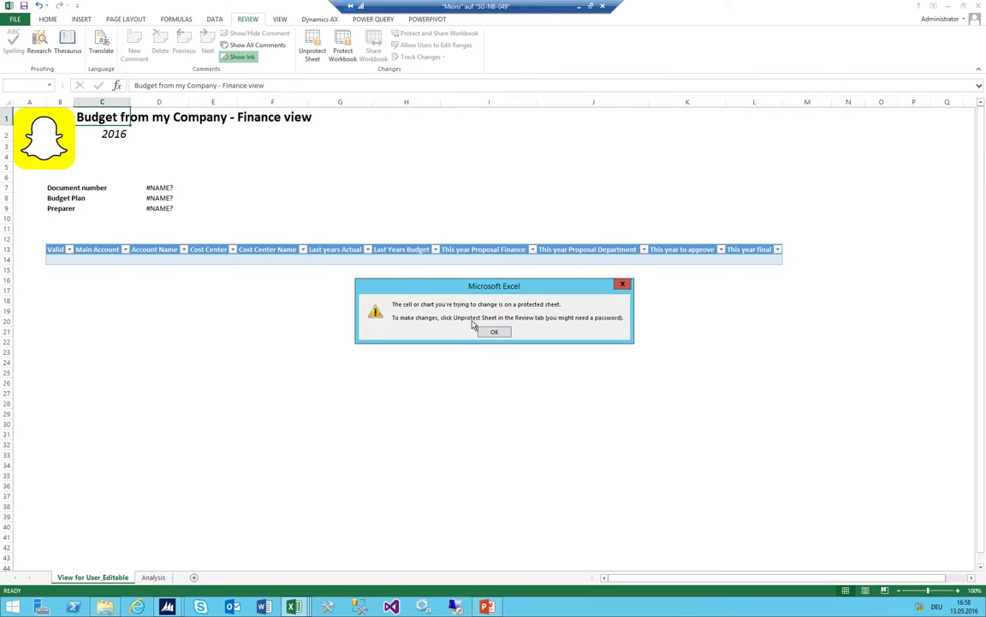
key("Return")
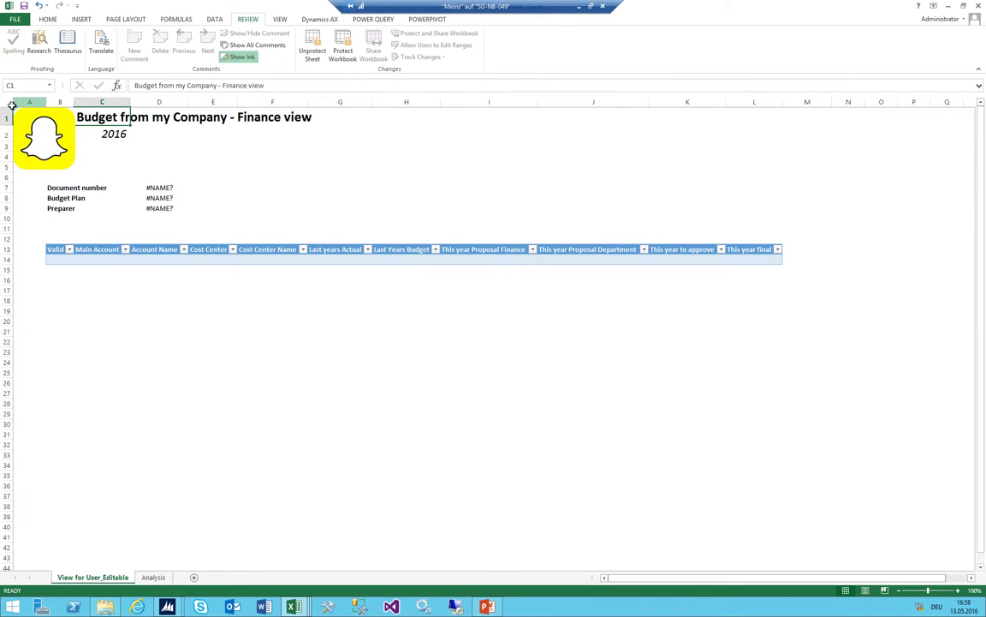
Unprotect the worksheet and change the title in C1 to "Budget from my Company - Department view"
left_click(10, 103)
left_click(313, 48)
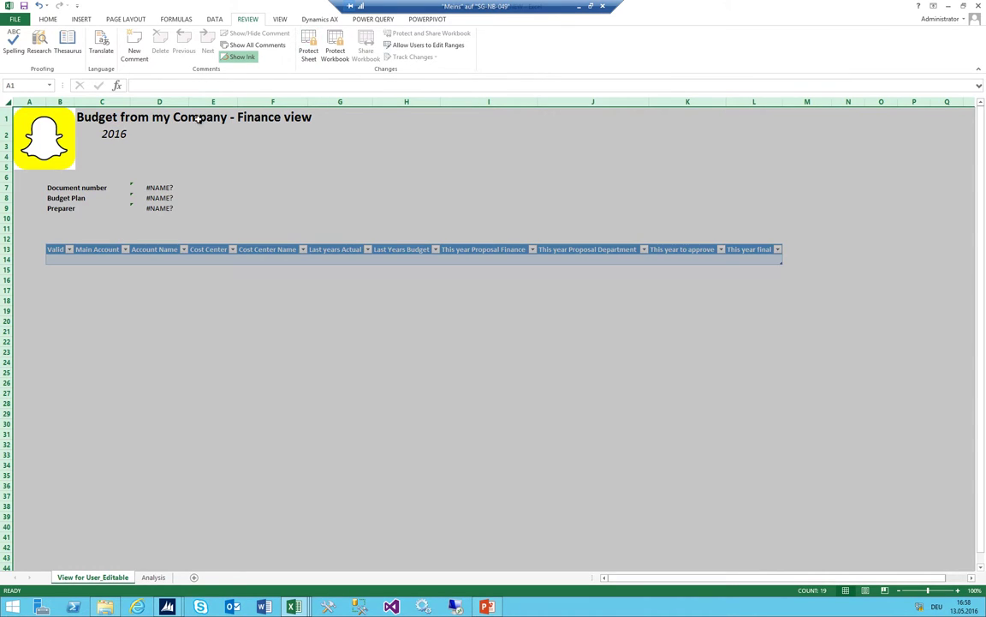
left_click(112, 117)
double_click(111, 118)
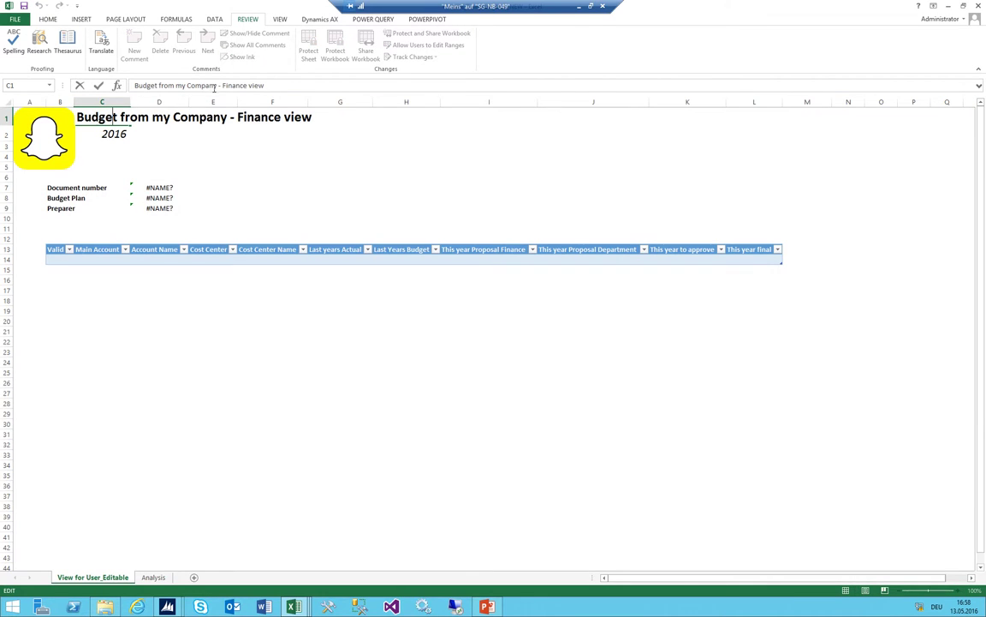
double_click(228, 86)
type("Departm")
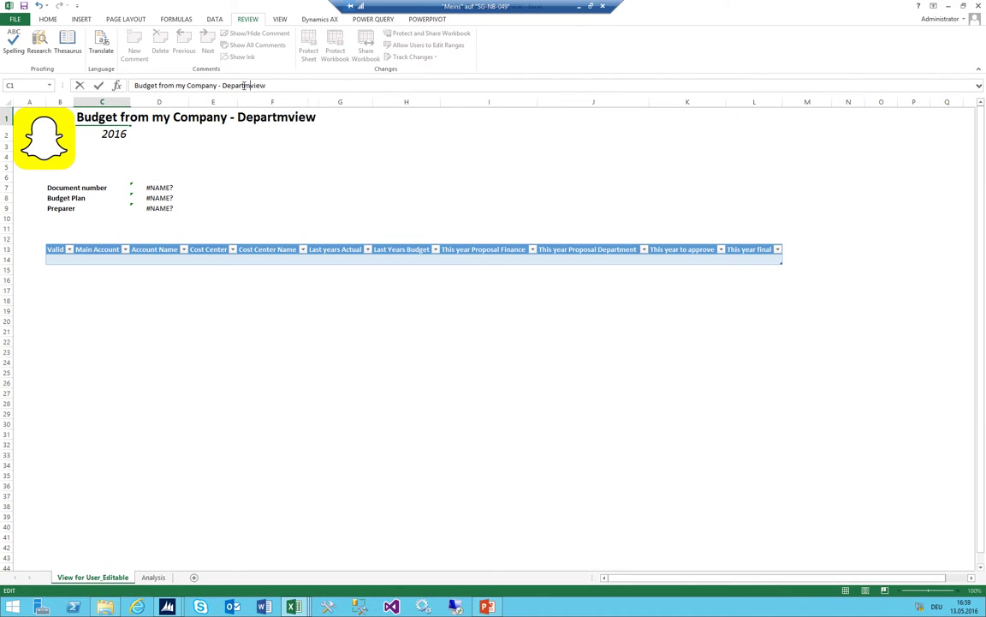
type("ent")
key("Return")
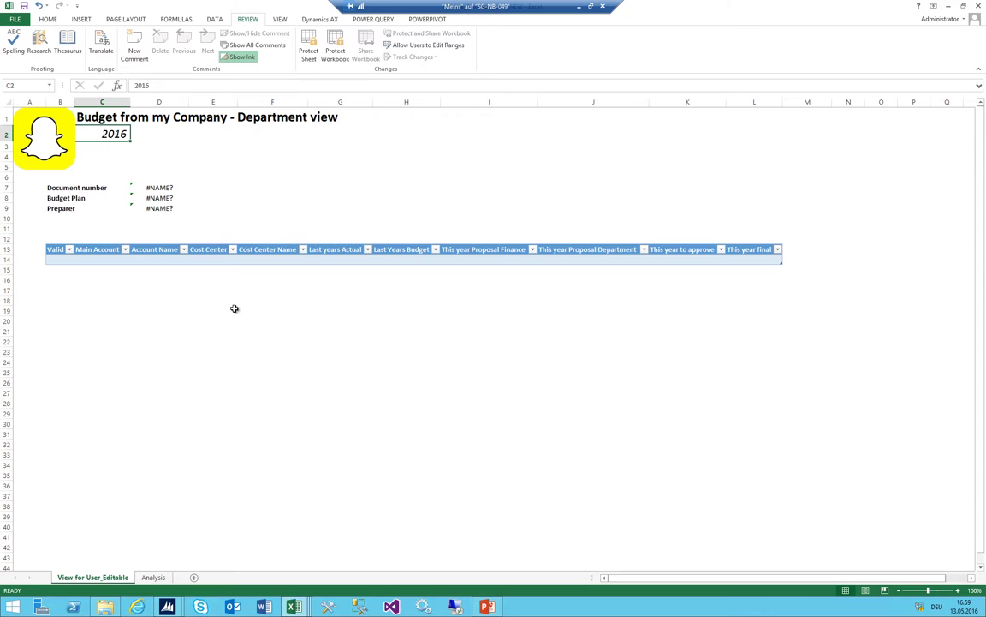
Show the Dynamics AX field list and delete the Cost Center and Cost Center Name columns from the budget table
left_click(225, 208)
left_click(316, 19)
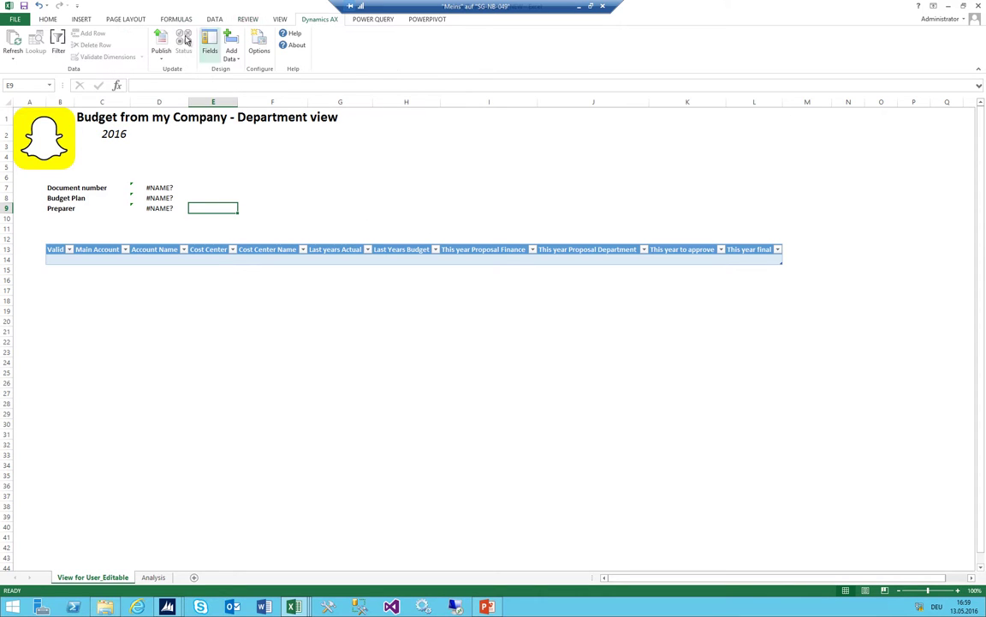
left_click(209, 47)
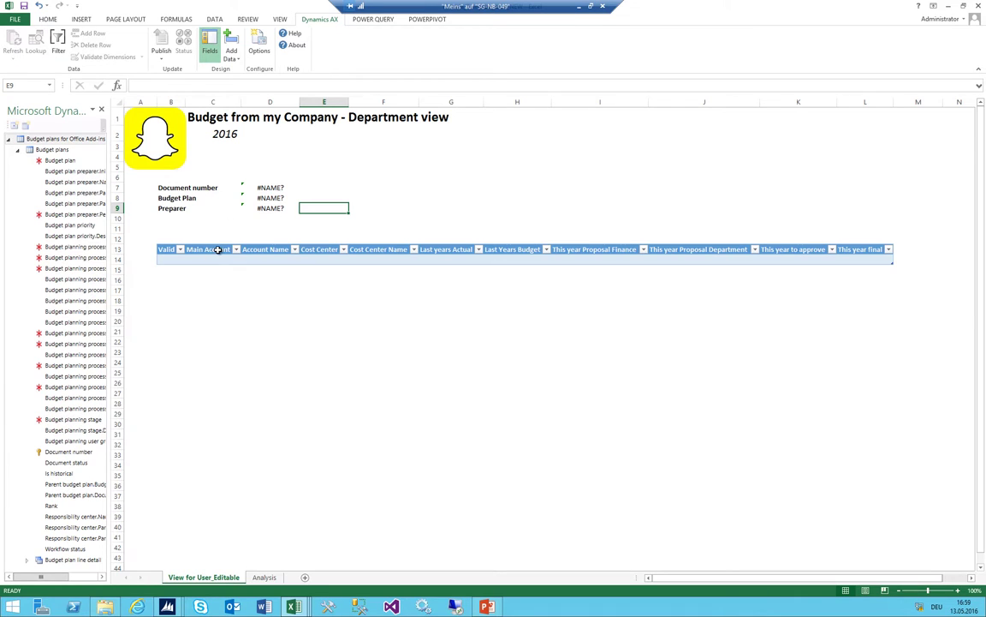
left_click_drag(317, 249, 359, 255)
right_click(360, 256)
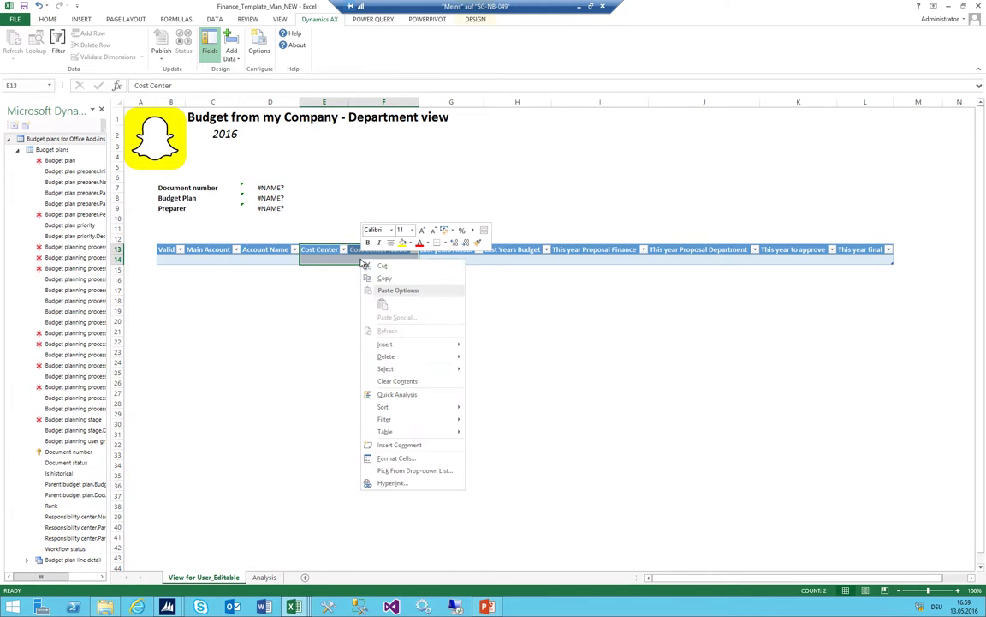
mouse_move(390, 356)
left_click(504, 358)
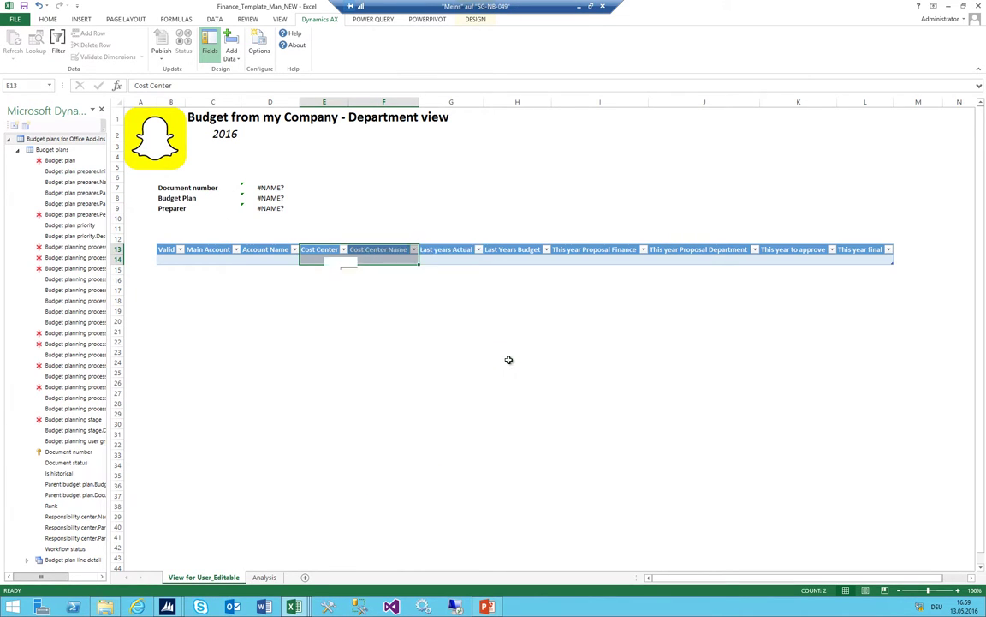
Delete the Last years Actual and Last Years Budget columns from the budget table
left_click(381, 289)
left_click_drag(325, 250, 379, 254)
right_click(381, 256)
mouse_move(432, 355)
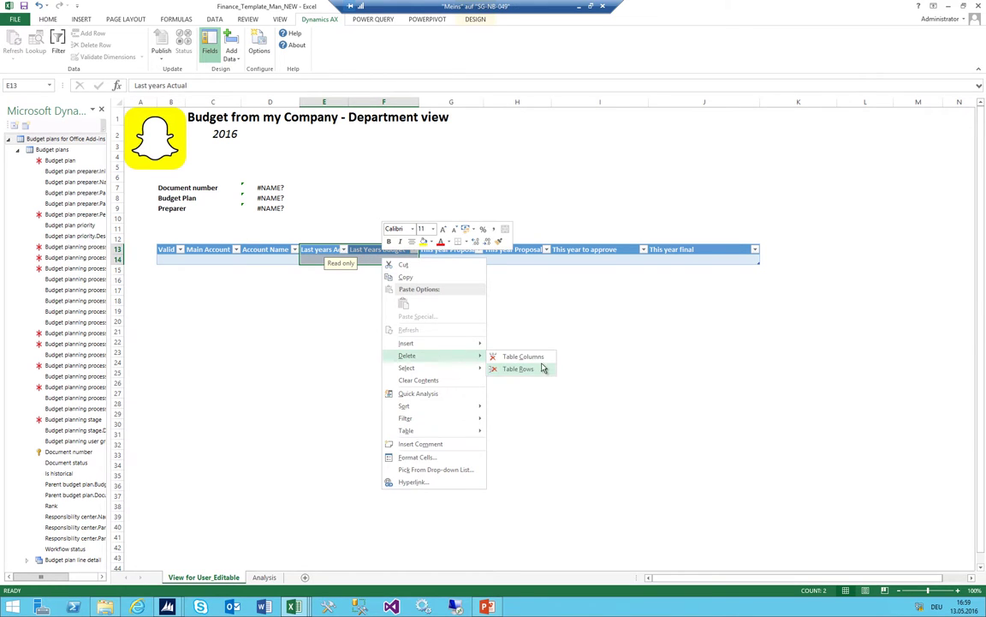
left_click(537, 361)
Widen columns E and F to fit the This year Proposal Finance and This year Proposal Department headings
left_click(336, 251)
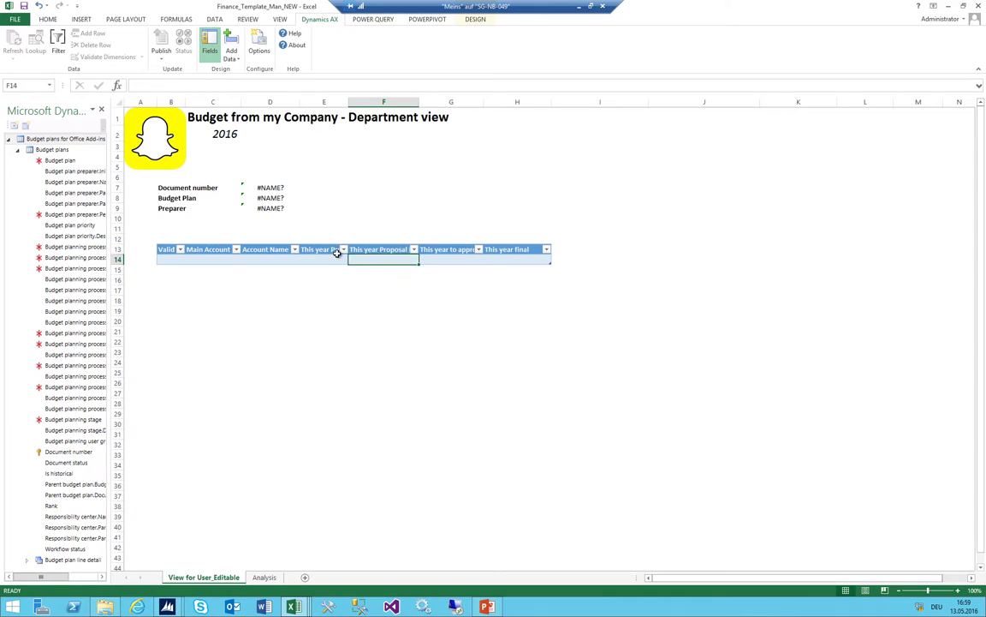
left_click_drag(346, 101, 400, 101)
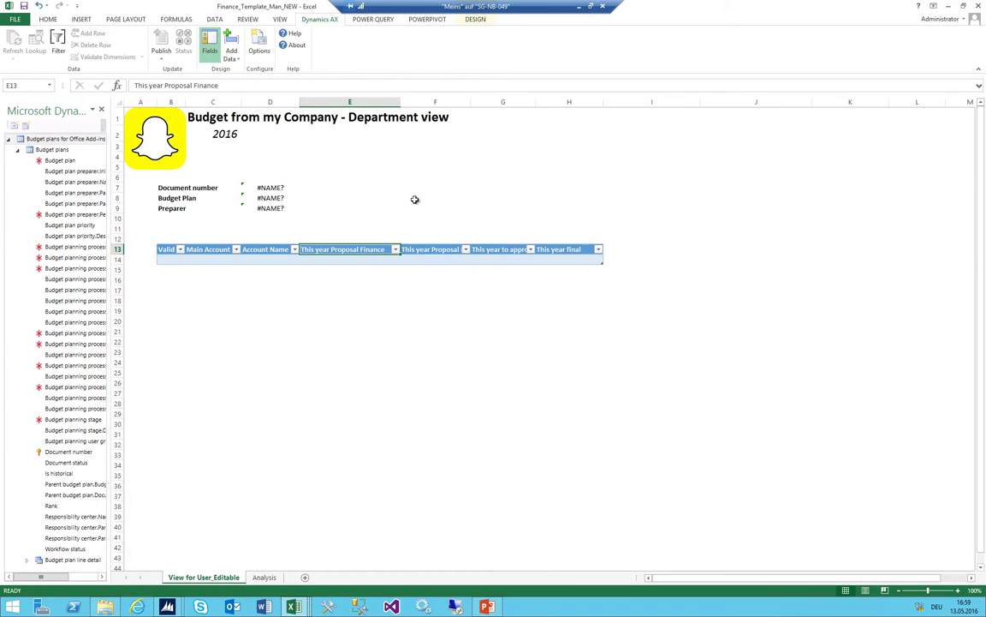
left_click_drag(470, 102, 534, 101)
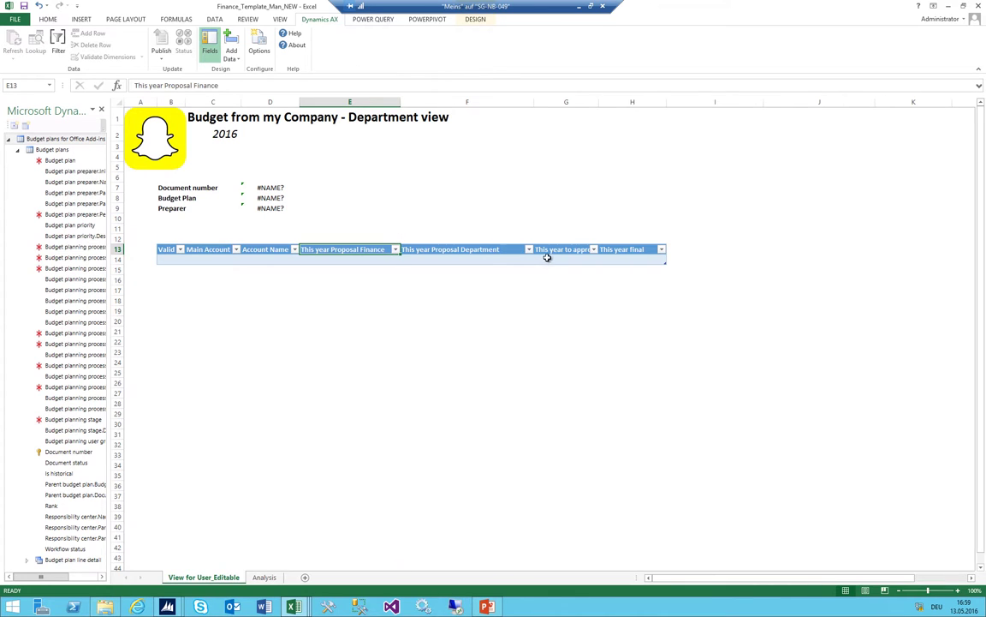
Delete the This year to approve and This year final columns from the budget table
left_click_drag(554, 248, 628, 254)
right_click(628, 256)
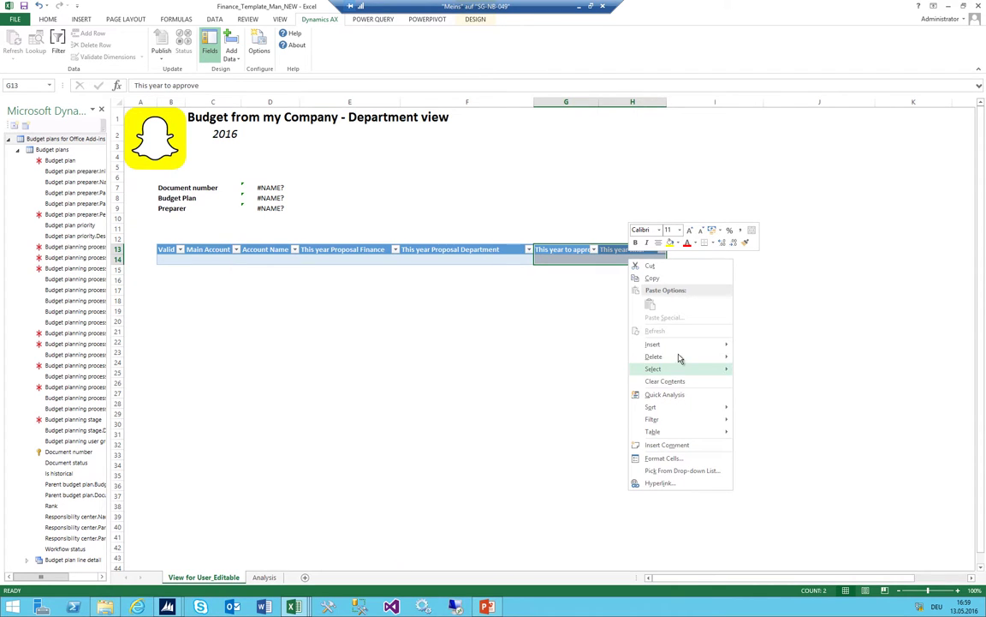
mouse_move(678, 357)
left_click(757, 358)
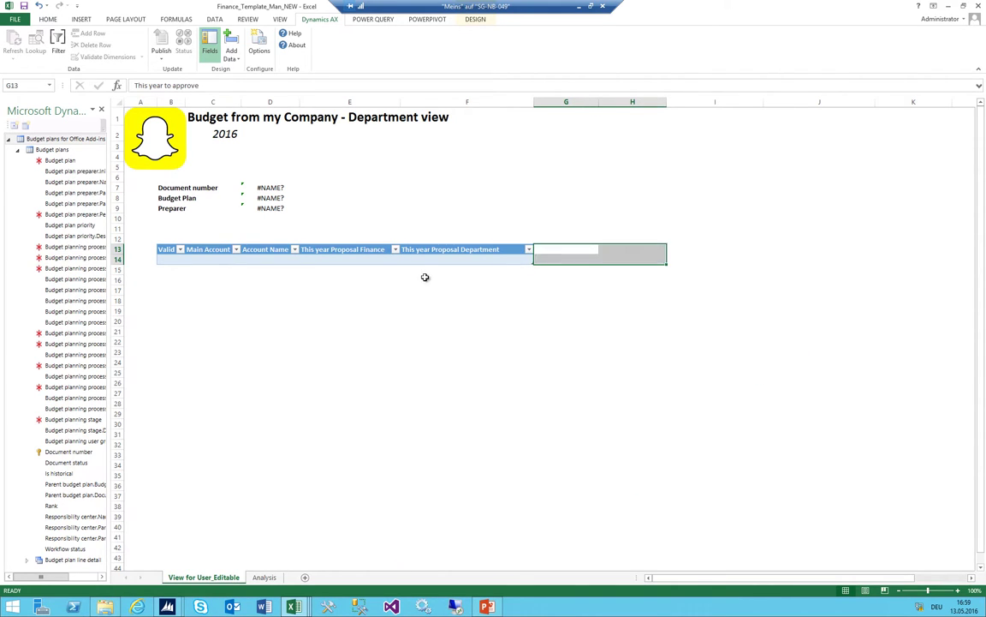
left_click(442, 261)
left_click_drag(442, 250, 438, 259)
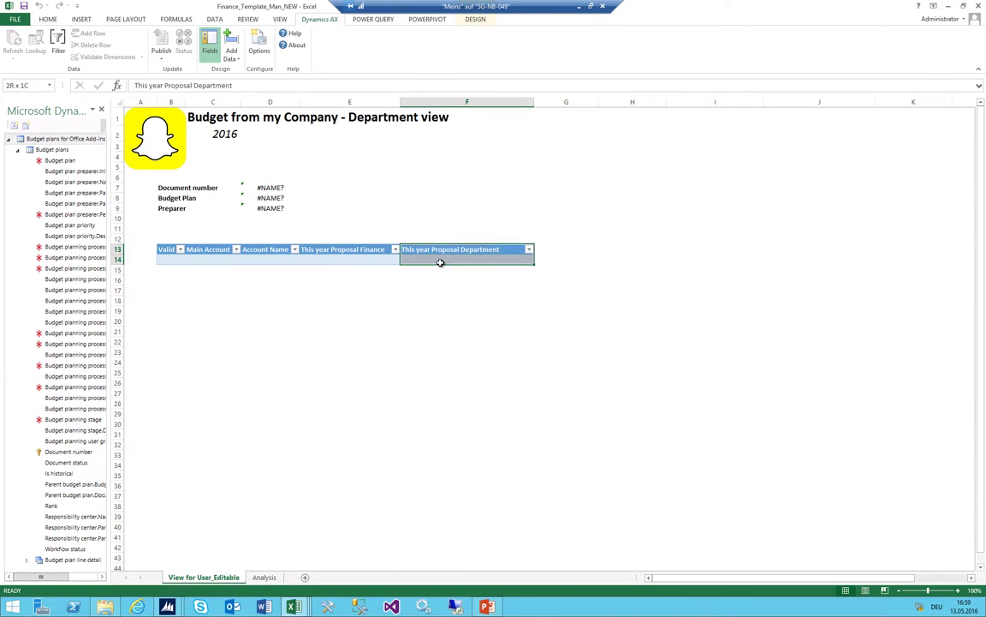
left_click(450, 102)
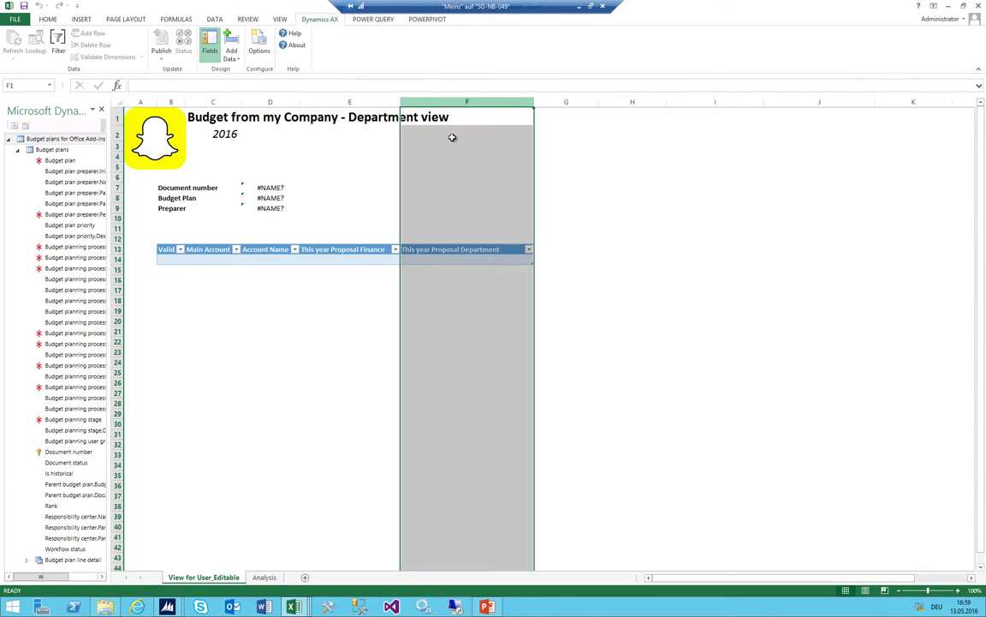
right_click(460, 178)
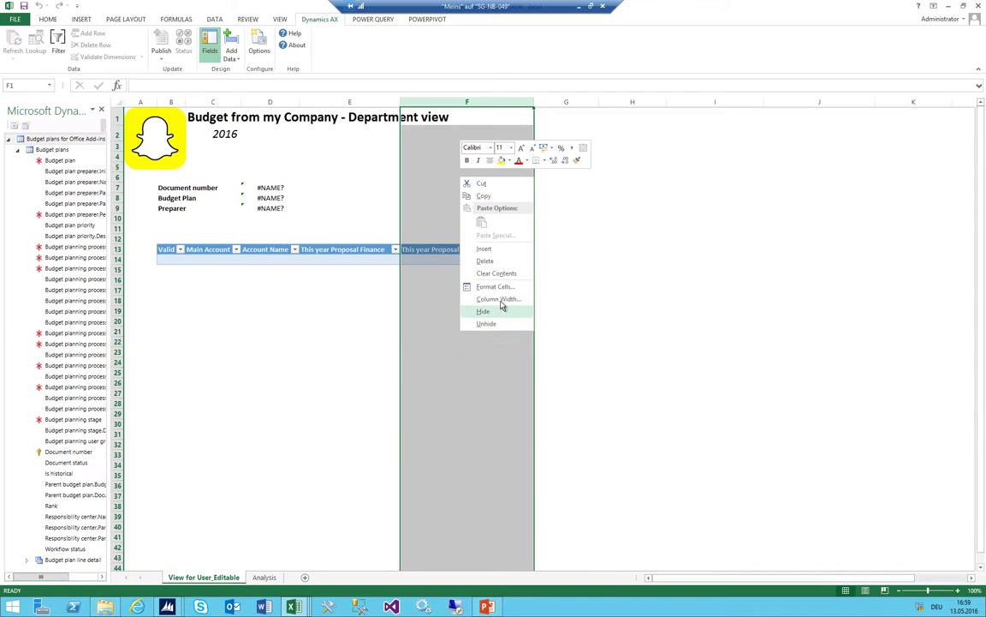
left_click(430, 250)
Remove the Locked protection from the This year Proposal Department column, from its header down to the end of the sheet
left_click(429, 250)
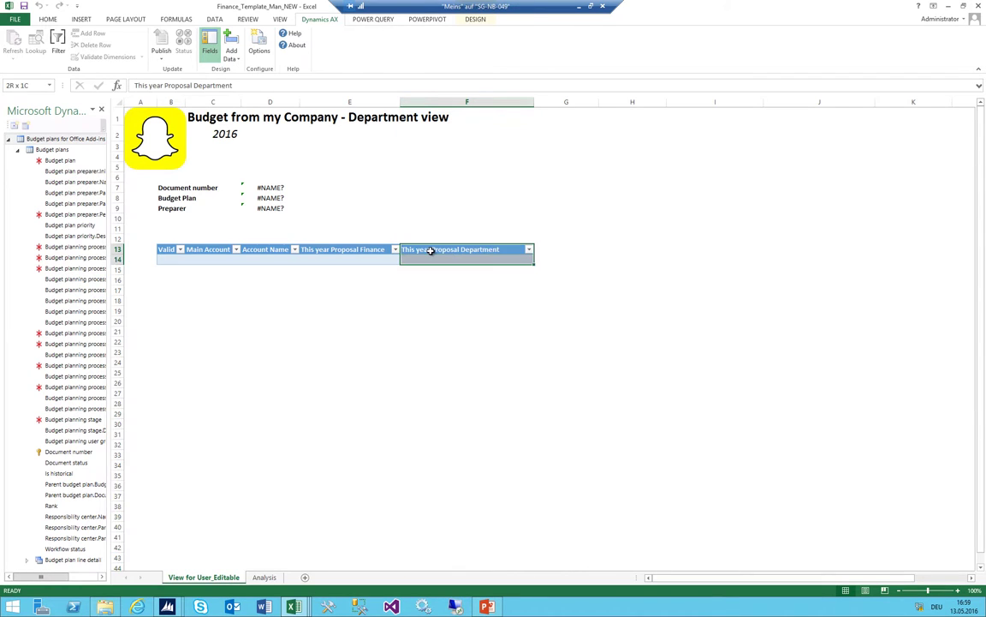
key("ctrl+shift+Down")
key("shift+Right")
key("shift+Right")
key("shift+Right")
key("shift+Right")
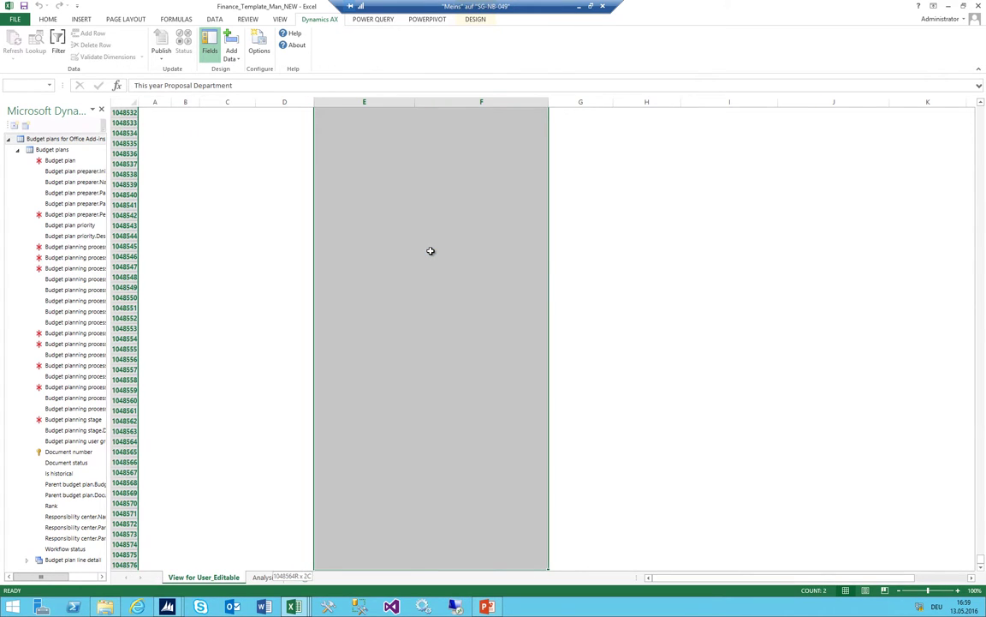
right_click(431, 252)
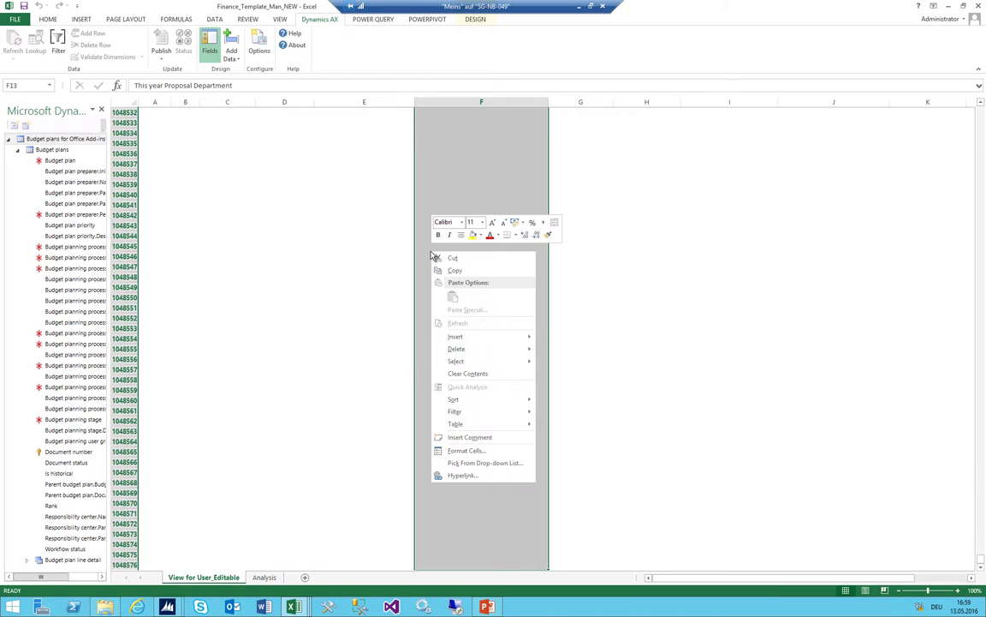
left_click(470, 451)
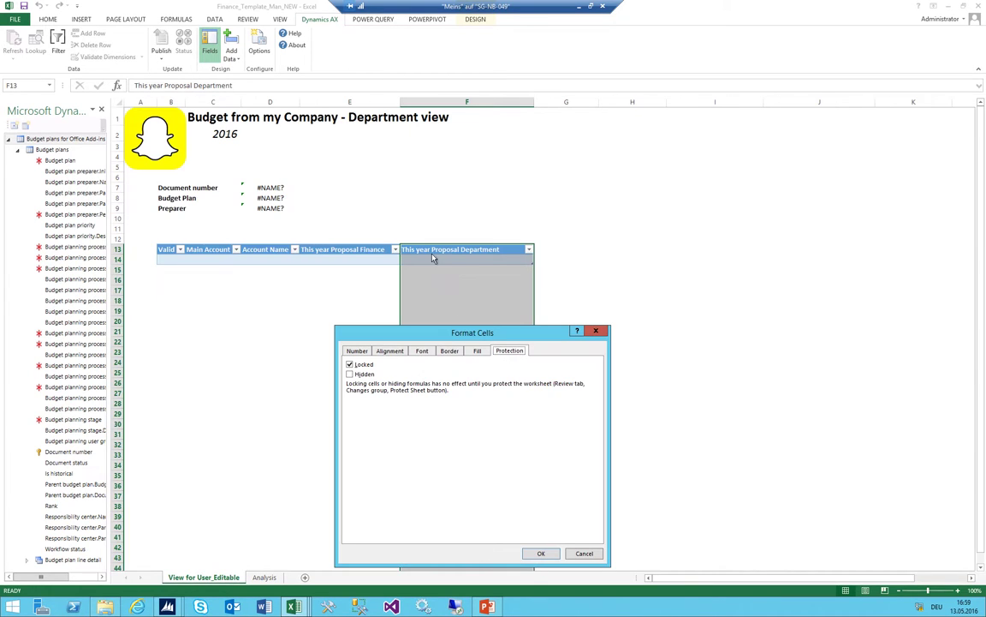
left_click(367, 365)
left_click(541, 553)
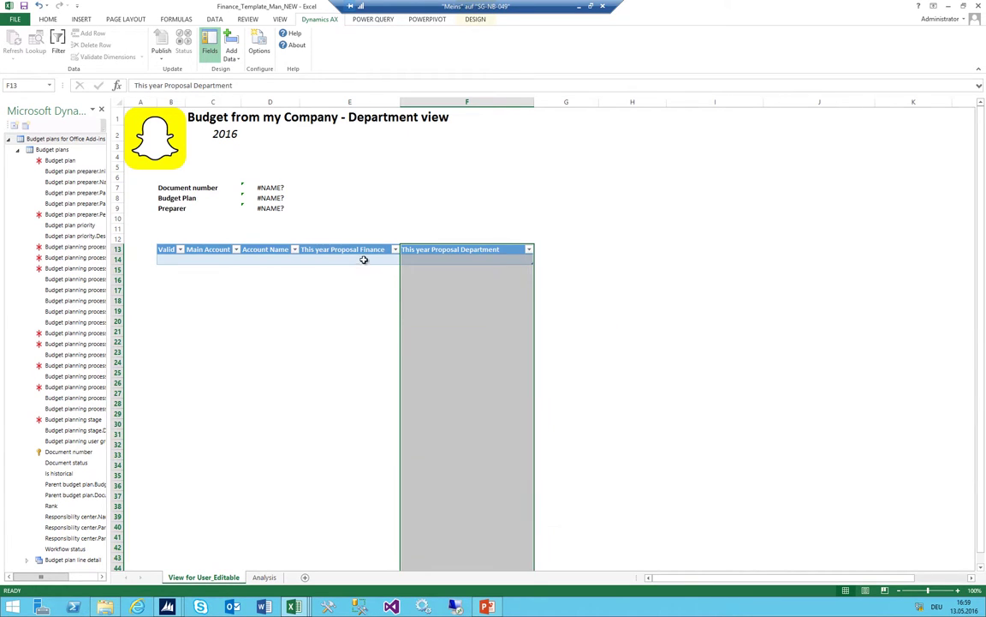
Set the This year Proposal Finance column to Locked, from its header down to the end of the sheet
left_click(350, 269)
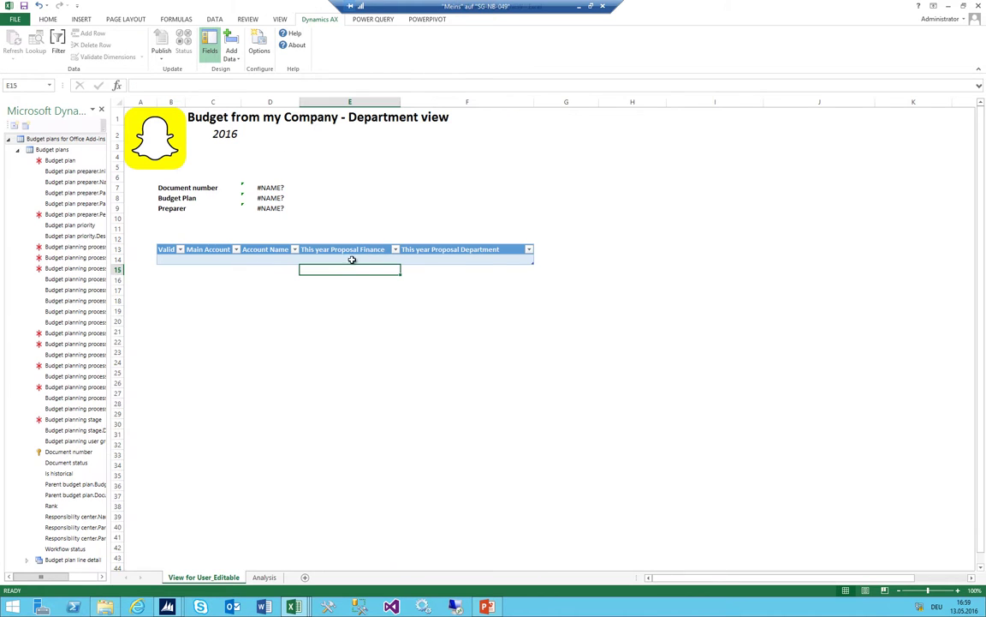
left_click(351, 248)
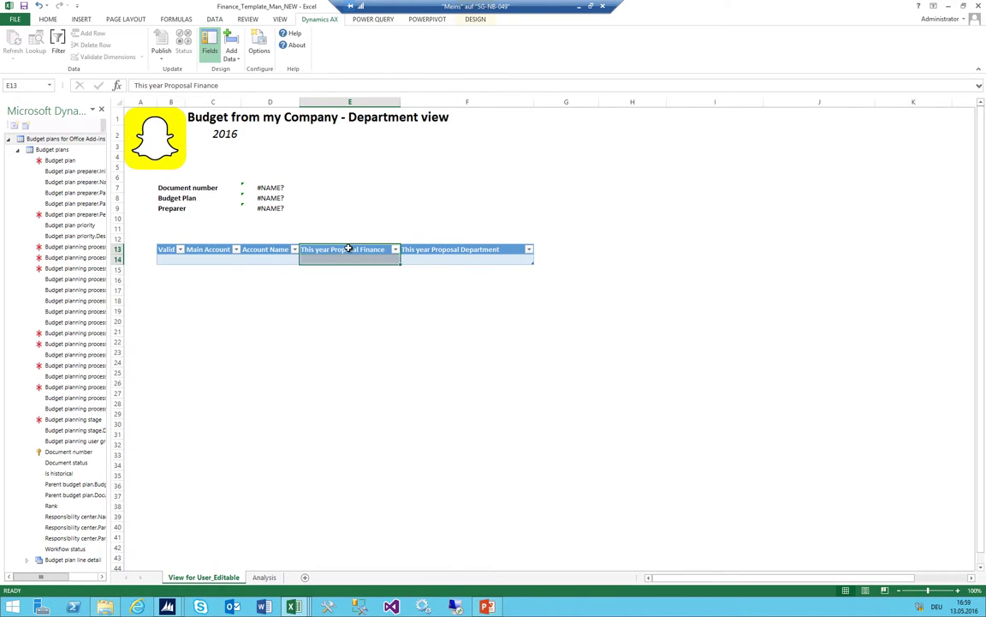
key("ctrl+shift+Down")
right_click(350, 253)
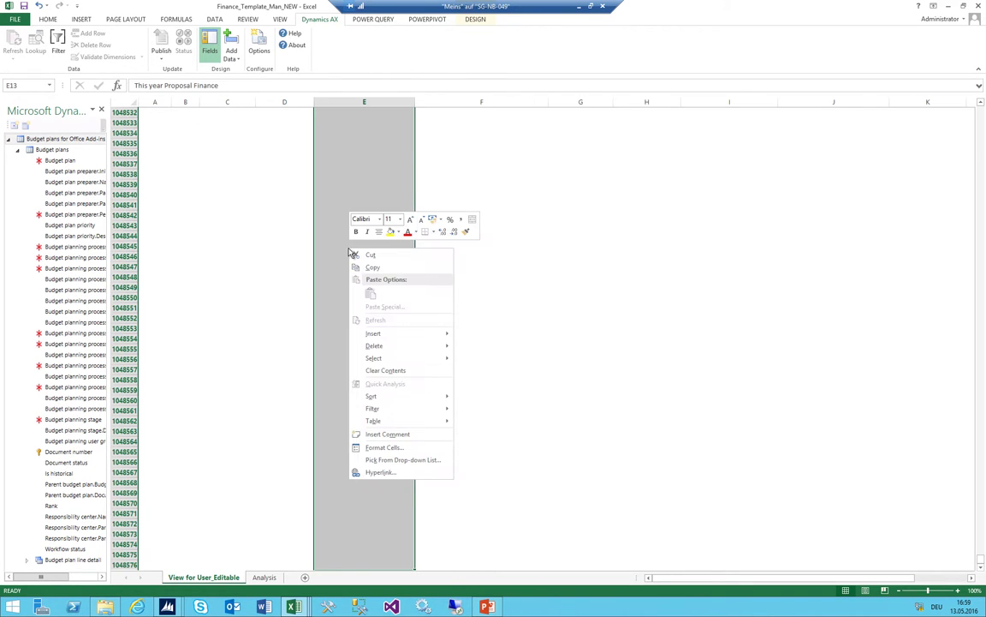
left_click(382, 447)
left_click(258, 363)
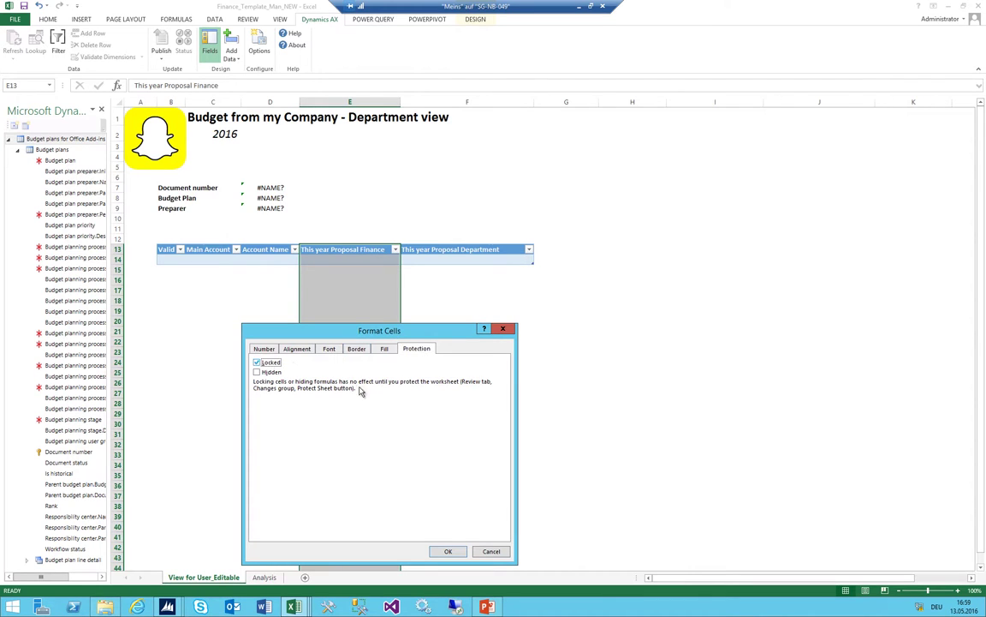
left_click(447, 551)
left_click(421, 278)
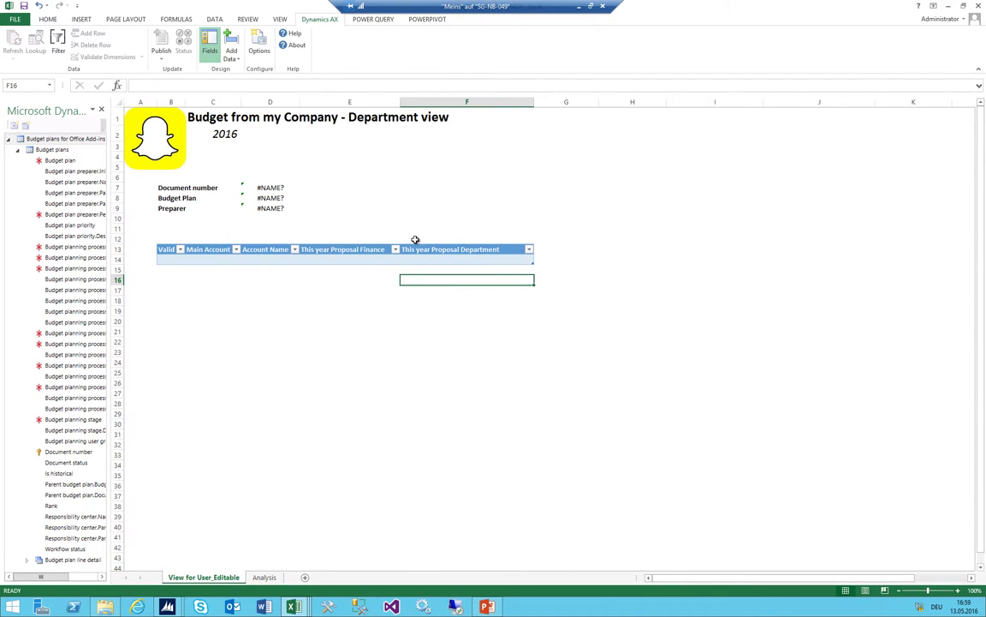
left_click(445, 220)
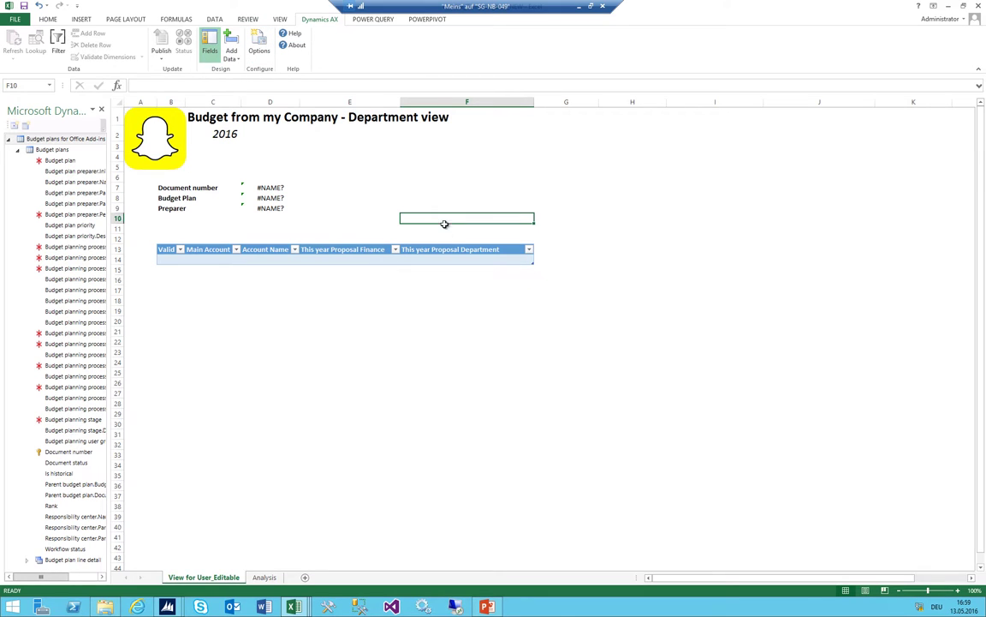
Clear the range A1:F10 on the Analysis sheet
left_click(264, 578)
left_click_drag(631, 202, 147, 112)
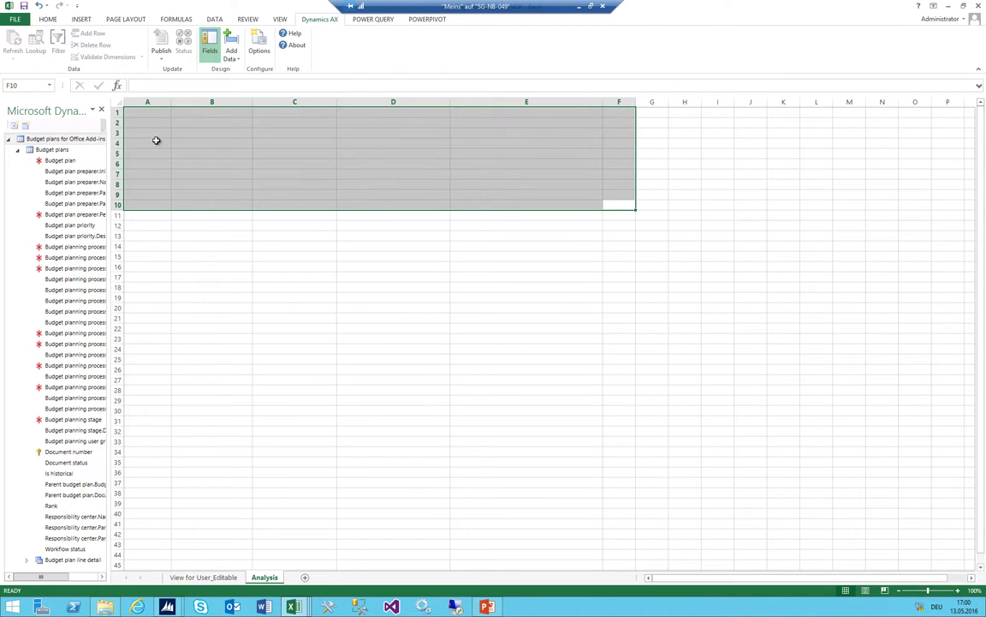
key("Delete")
Insert a PivotTable based on the budget table in View for User_Editable, placed on a new worksheet
left_click(198, 575)
left_click(249, 260)
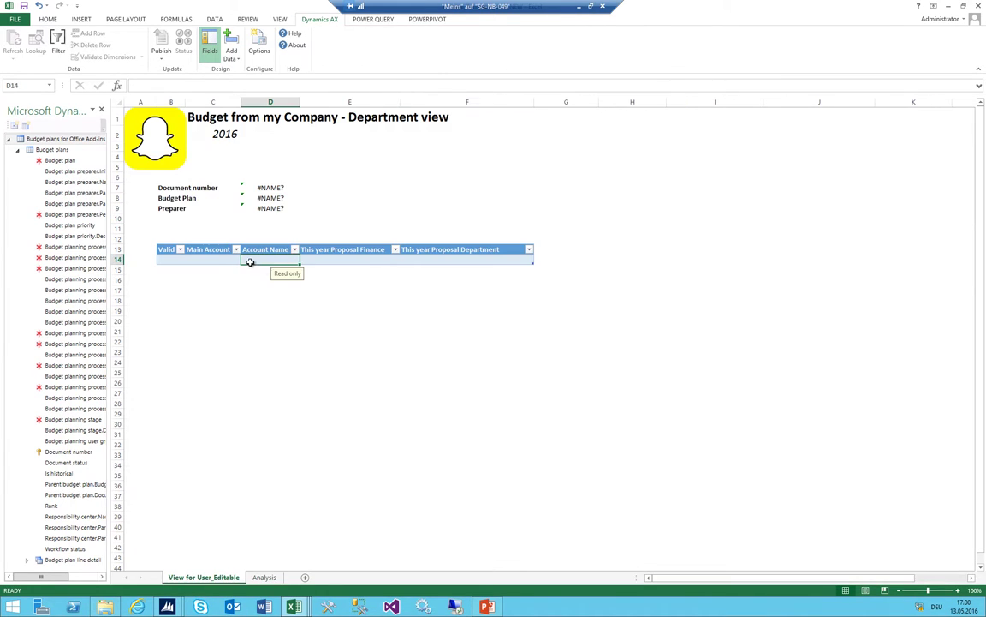
left_click(82, 18)
left_click(17, 43)
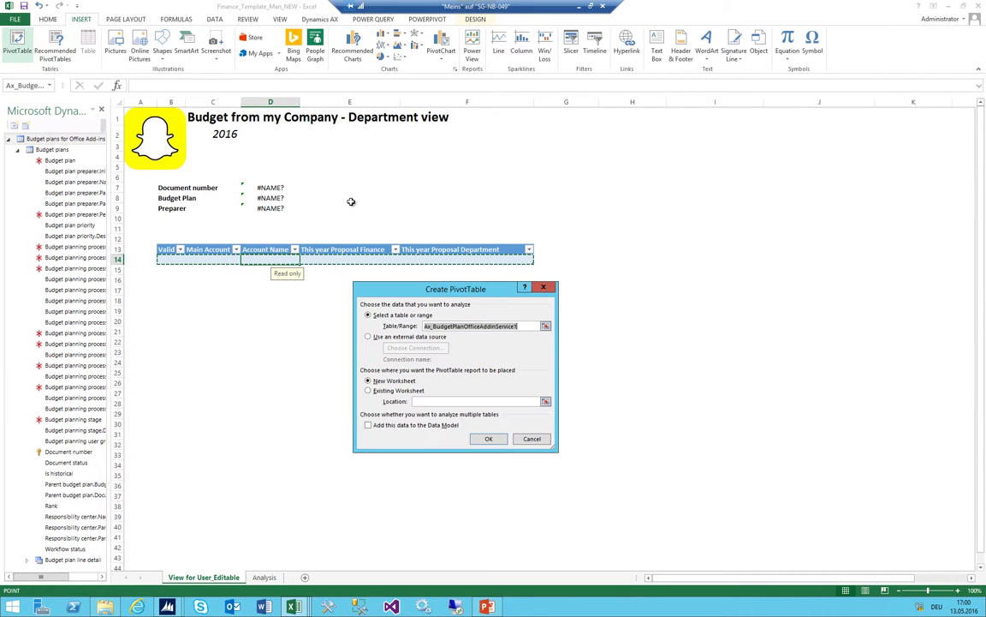
left_click(485, 439)
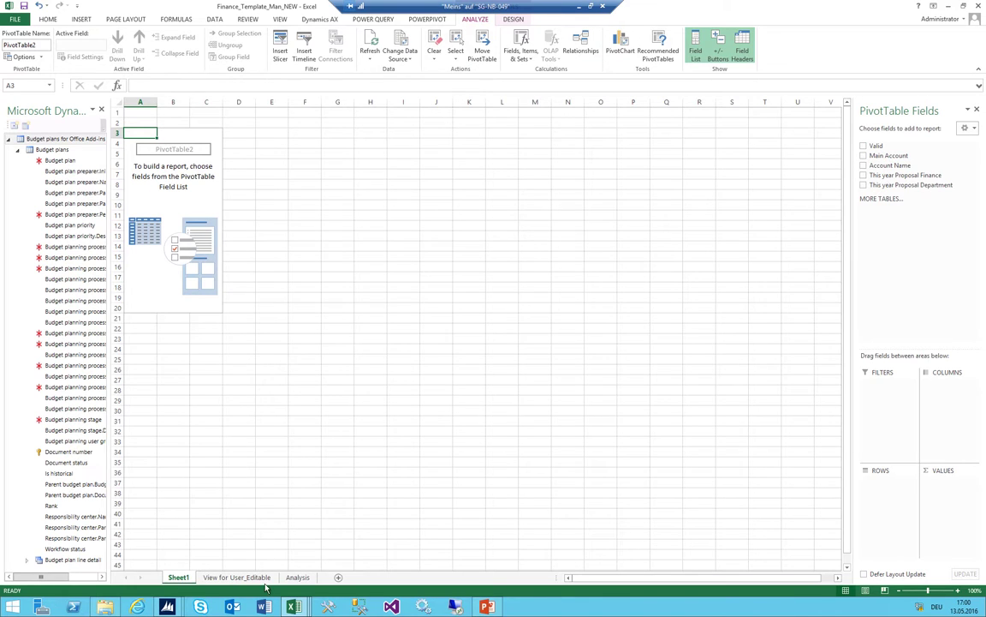
Place the new pivot sheet after View for User_Editable and delete the old Analysis sheet
mouse_move(265, 587)
left_mouse_down()
mouse_move(285, 578)
mouse_move(274, 577)
left_mouse_up()
right_click(297, 576)
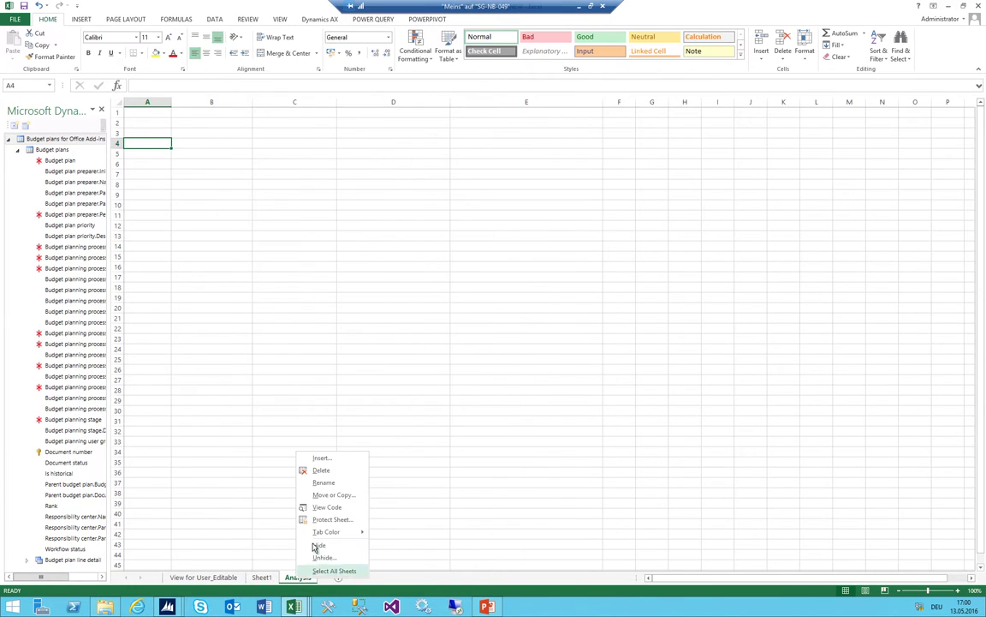
left_click(321, 470)
left_click(476, 333)
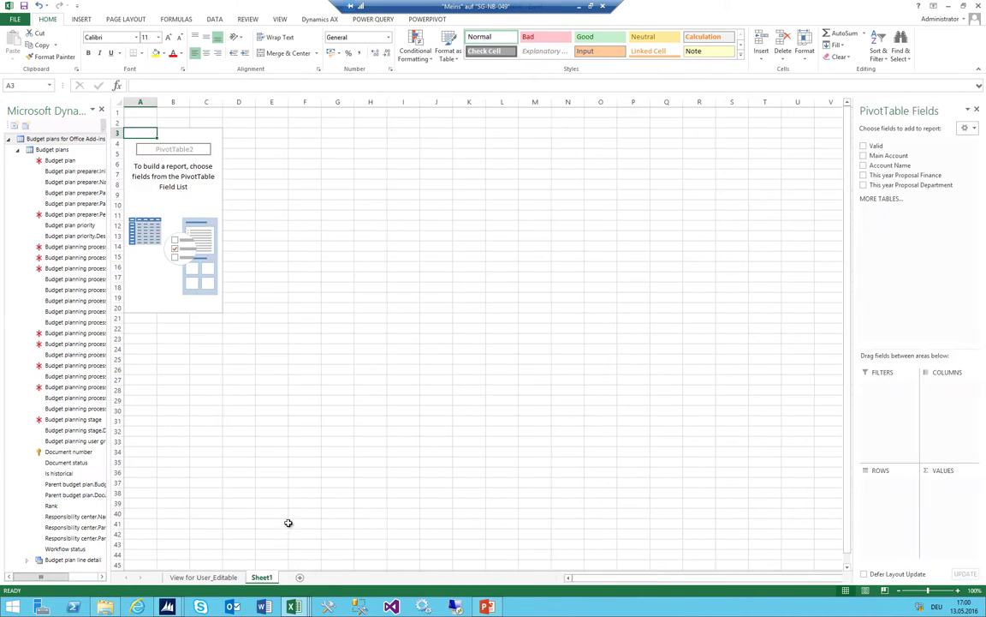
Rename the new pivot sheet as Analysis
type("ANalysis")
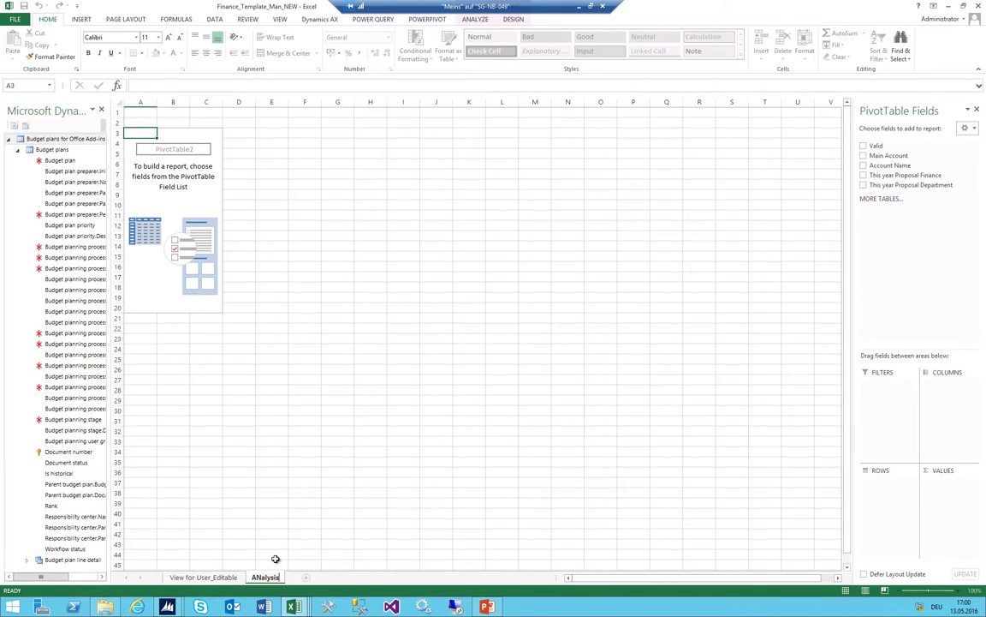
key("Return")
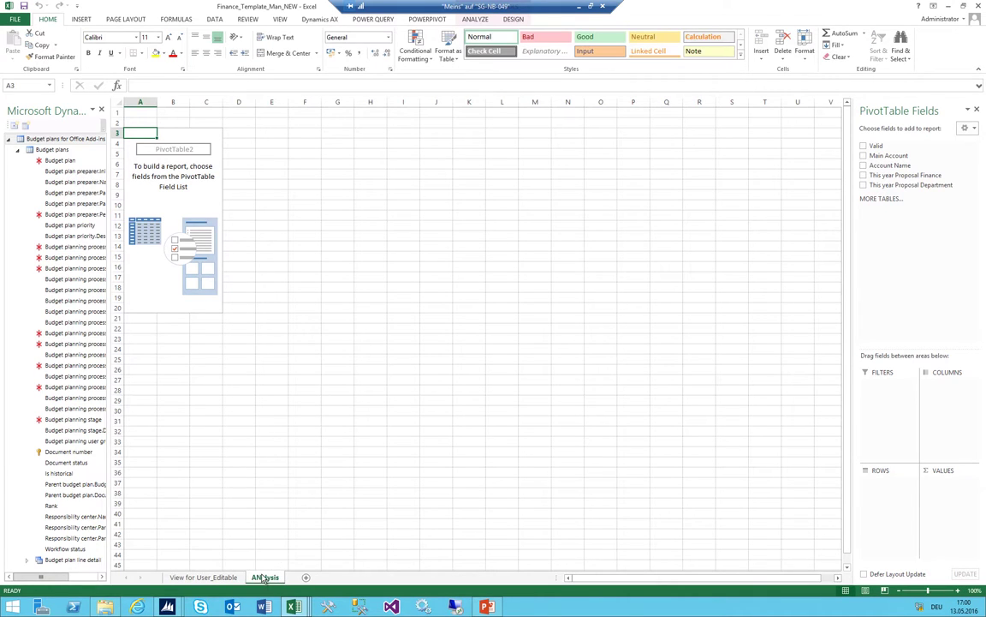
double_click(264, 577)
left_click(258, 577)
key("BackSpace")
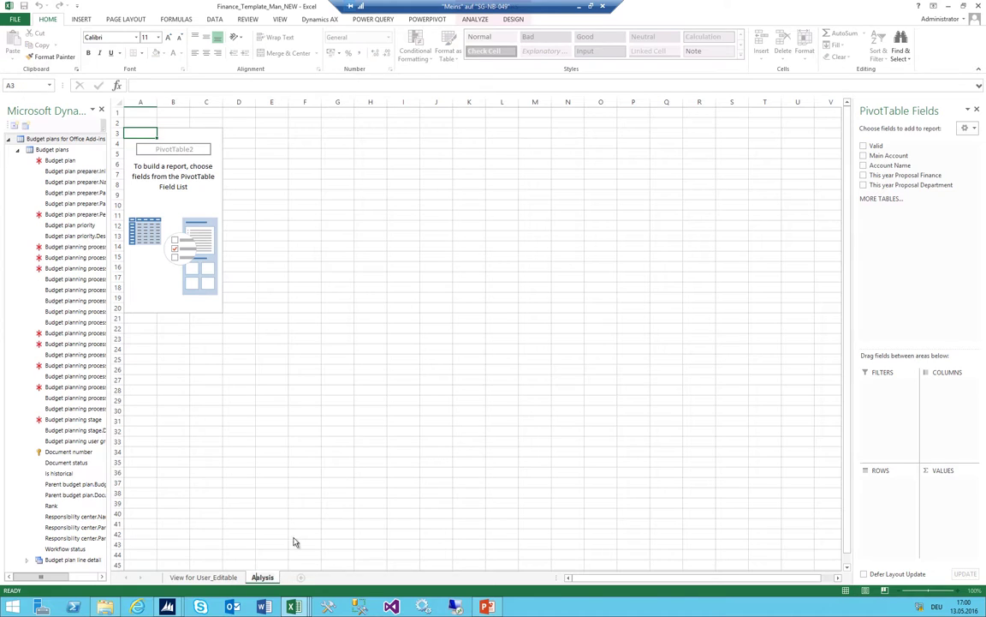
type("n")
Add Account Name to the pivot rows and This year Proposal Finance and This year Proposal Department to the values
left_click(141, 194)
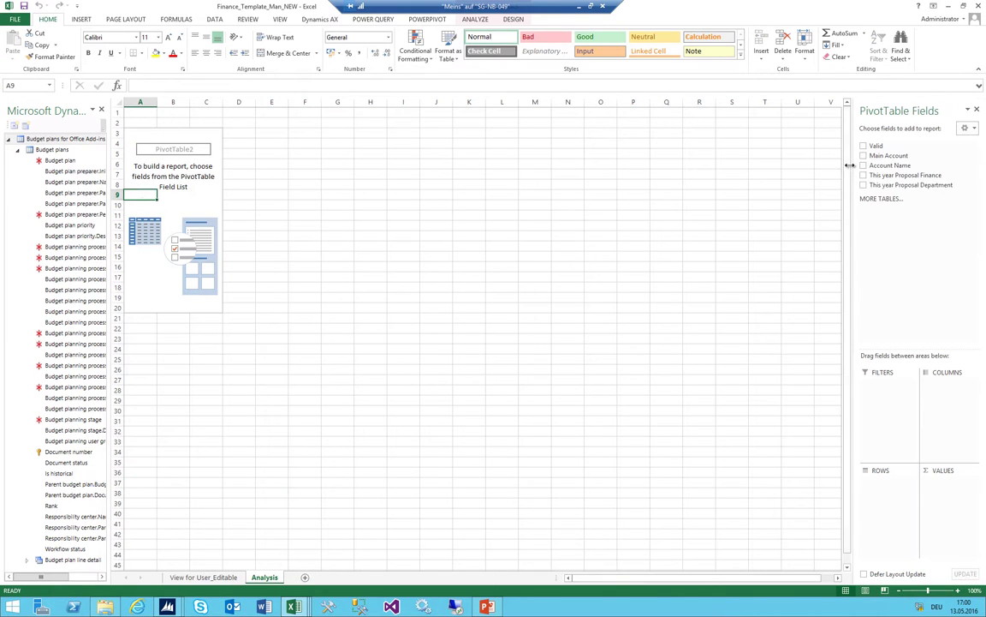
left_click_drag(891, 165, 896, 495)
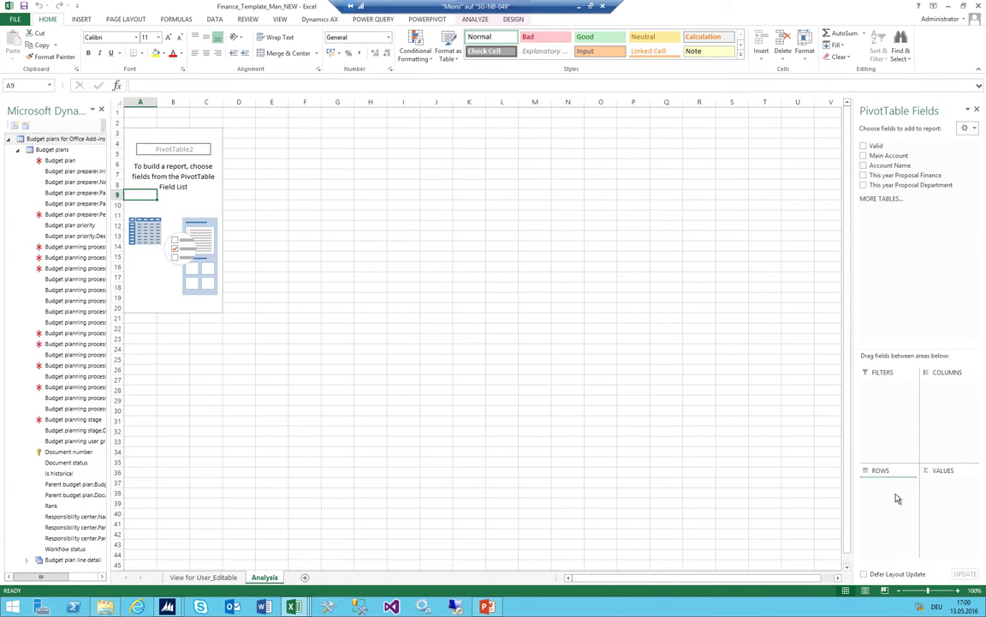
left_click(899, 175)
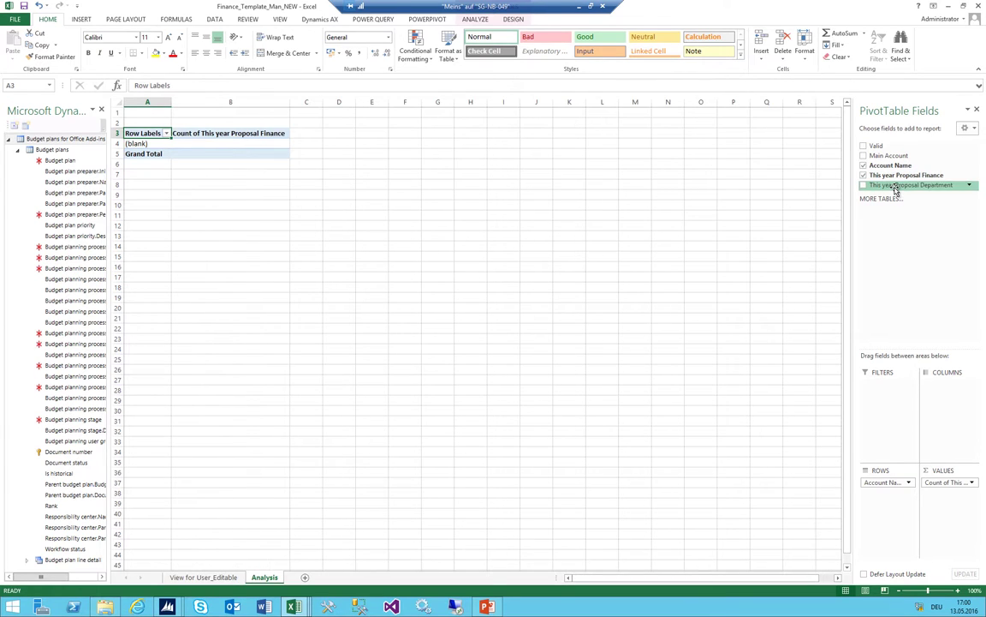
left_click_drag(897, 186, 953, 484)
Summarize the This year Proposal Finance value by Sum and give it the Number format
left_click(953, 482)
left_click(865, 437)
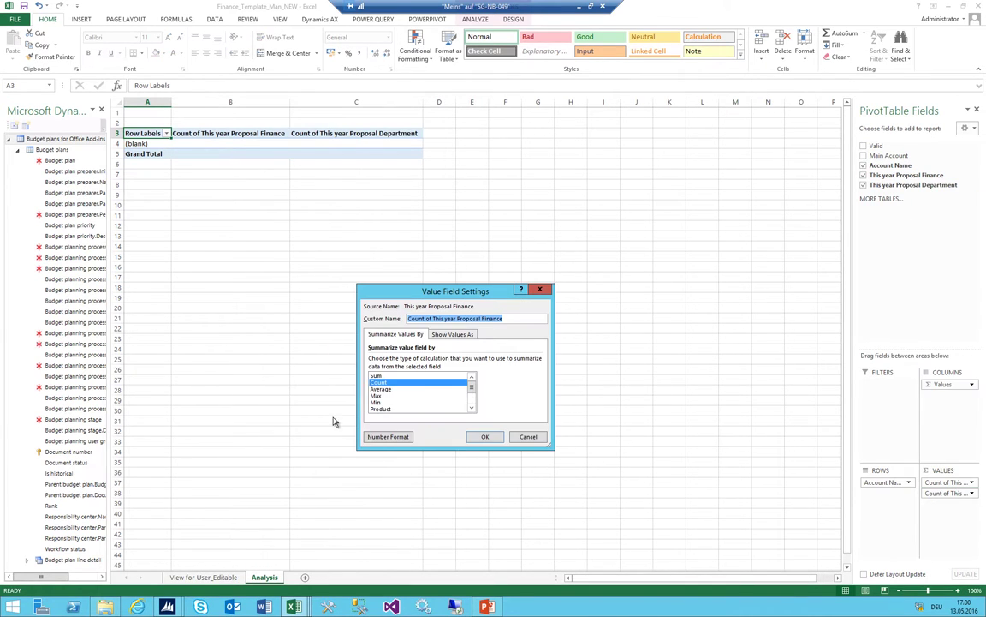
left_click(370, 435)
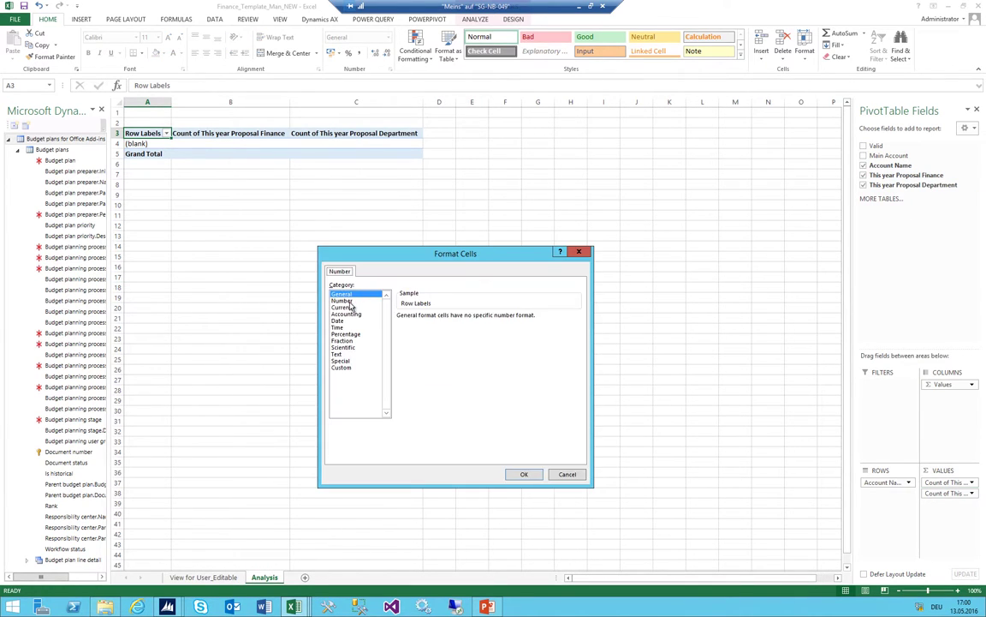
left_click(350, 301)
left_click(518, 473)
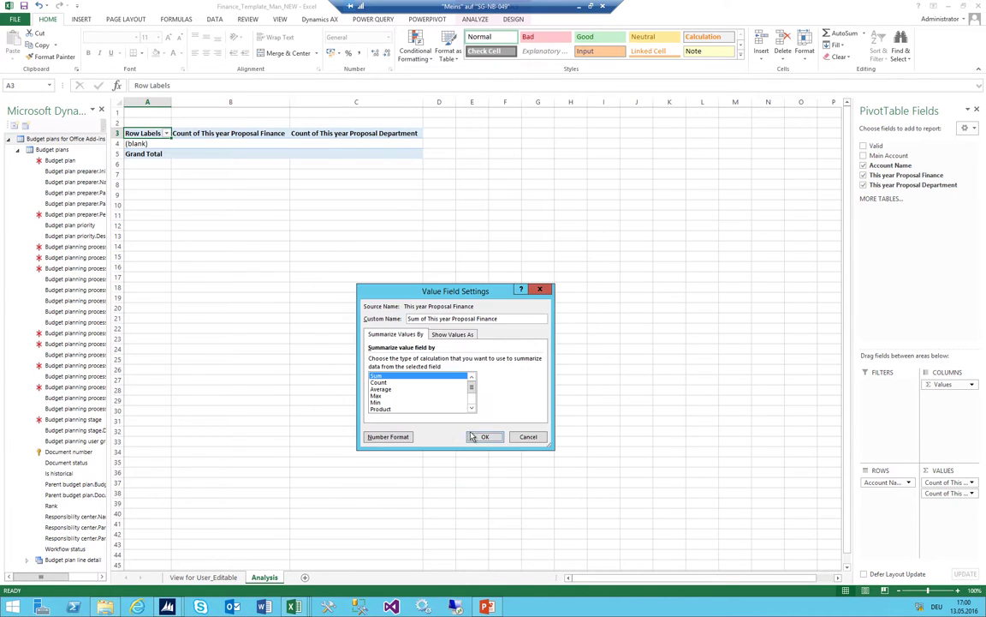
double_click(421, 391)
Summarize the This year Proposal Department value by Sum, in Number format with 2 decimal places and the 1000 separator
left_click(926, 491)
left_click(927, 484)
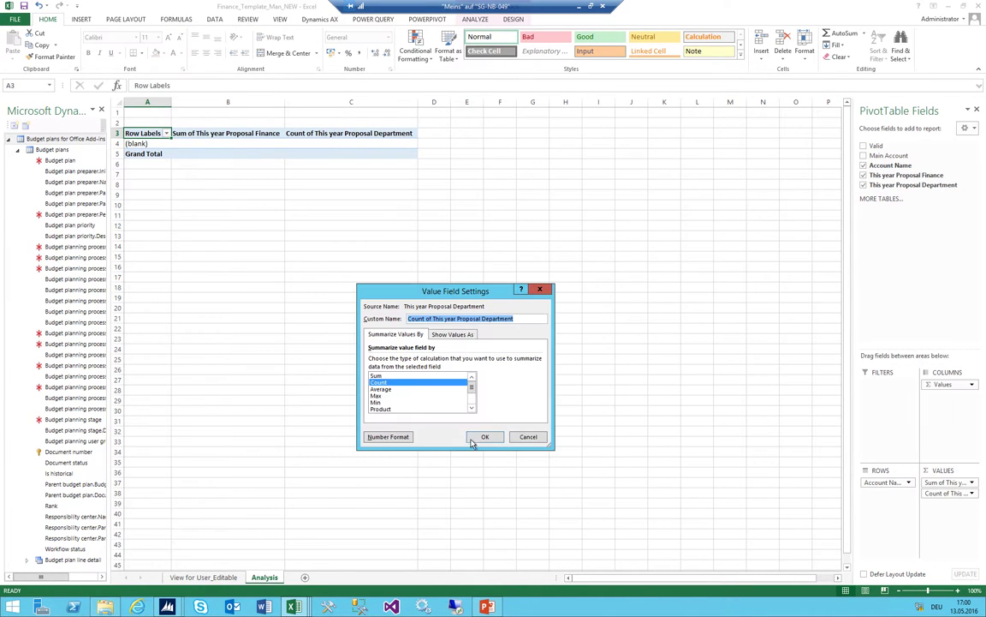
left_click(387, 381)
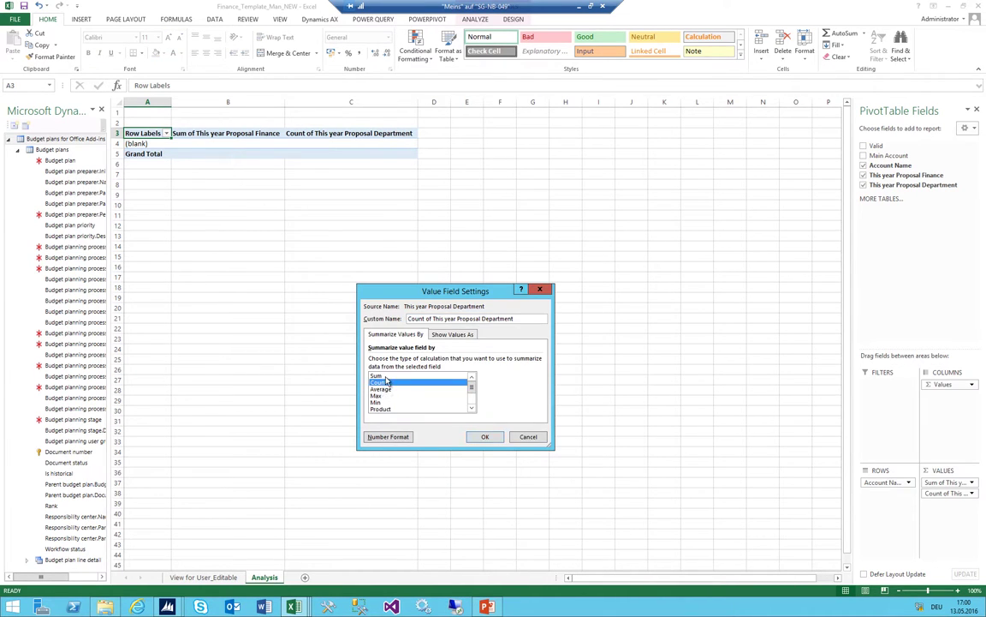
left_click(388, 435)
left_click(342, 301)
left_click(400, 328)
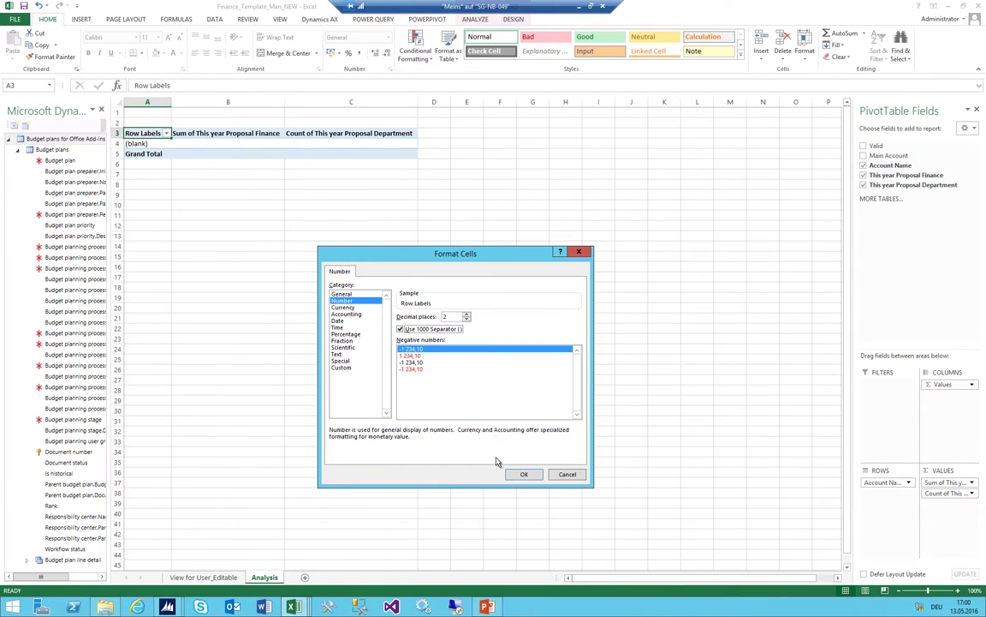
left_click(524, 473)
left_click(484, 435)
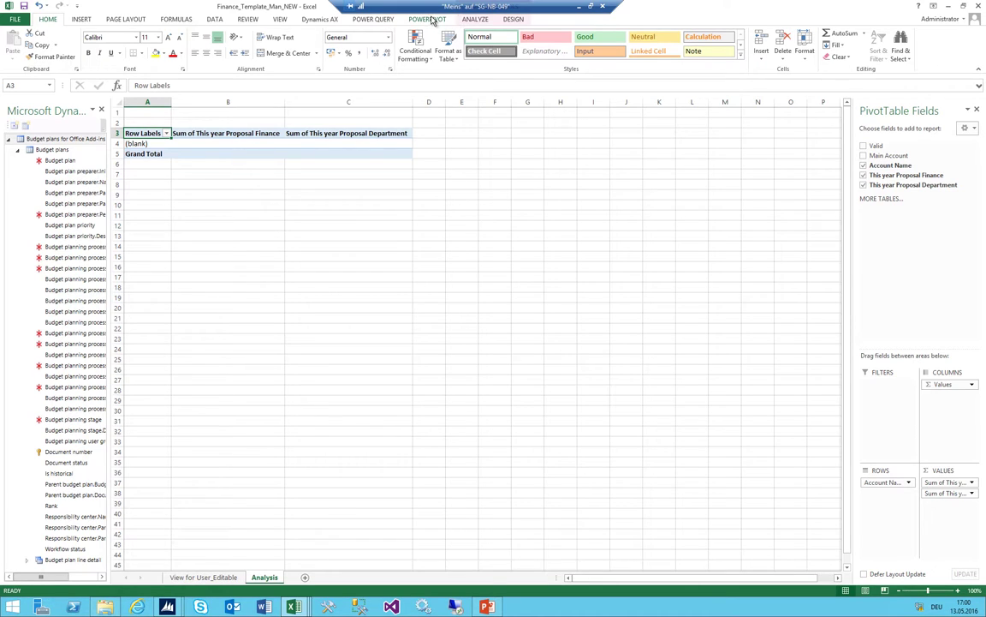
Insert a calculated field named Difference into the pivot table, subtracting This year Proposal Department from This year Proposal Finance
left_click(462, 19)
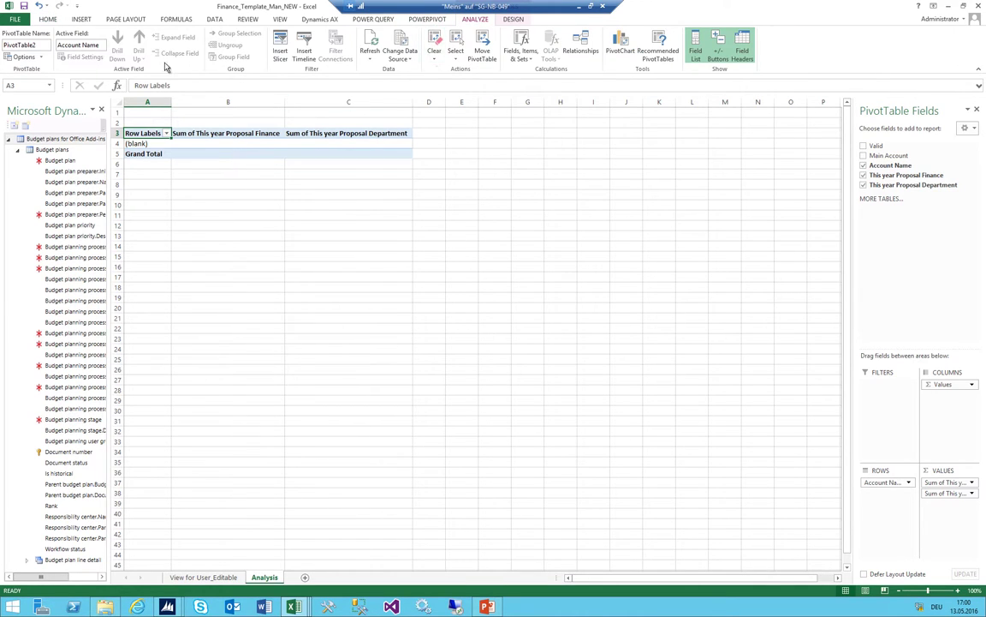
left_click(214, 143)
left_click(520, 49)
left_click(538, 69)
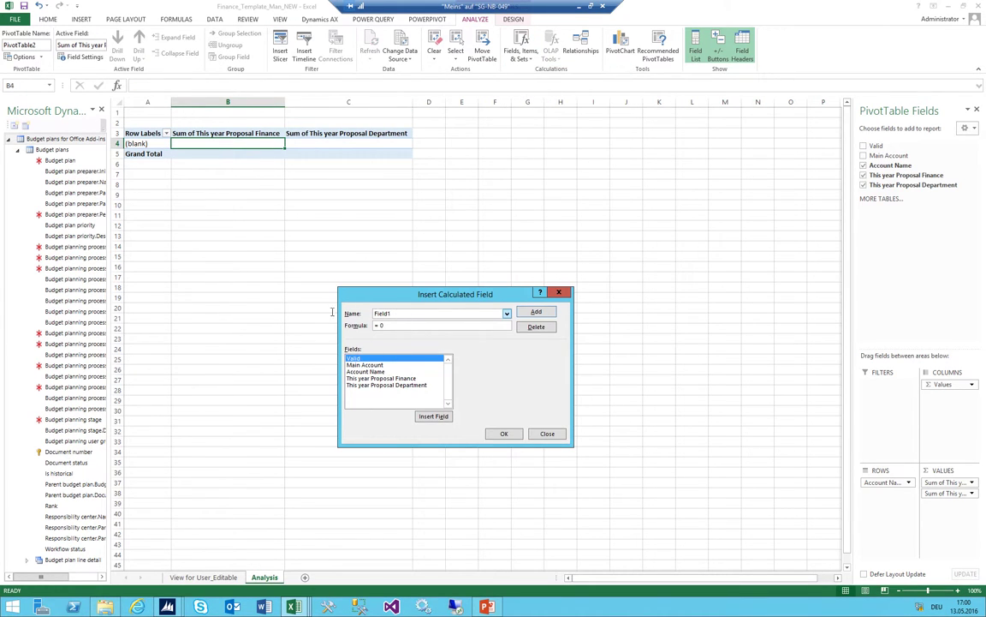
type("Difference")
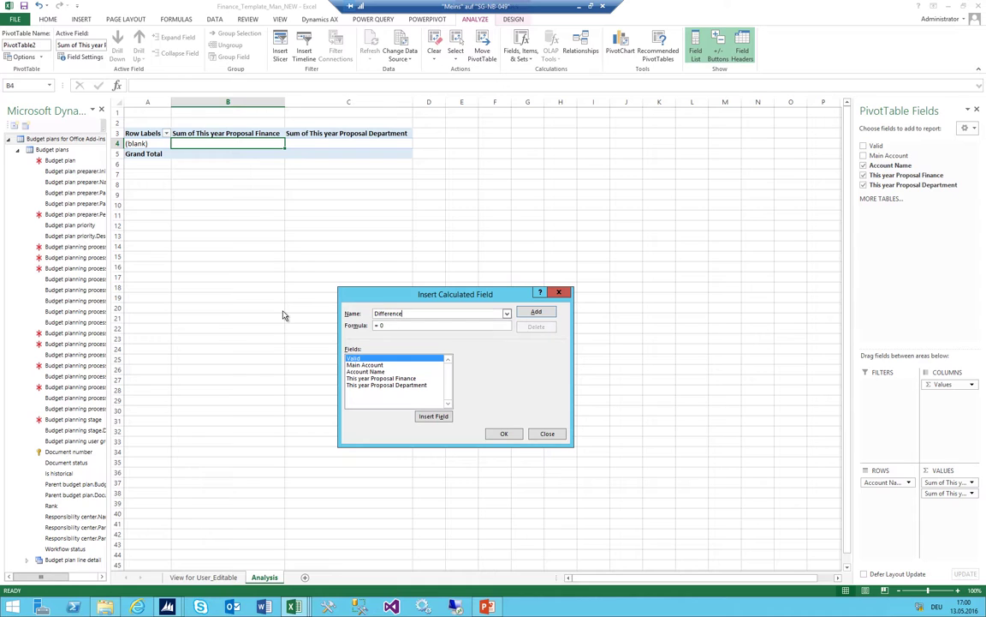
key("Tab")
key("BackSpace")
double_click(374, 379)
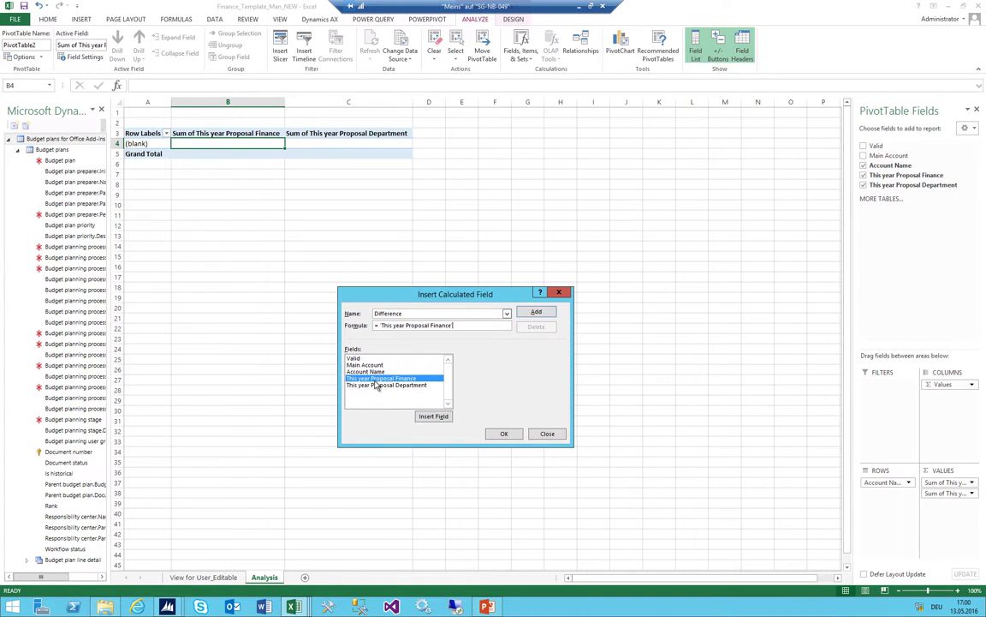
double_click(379, 385)
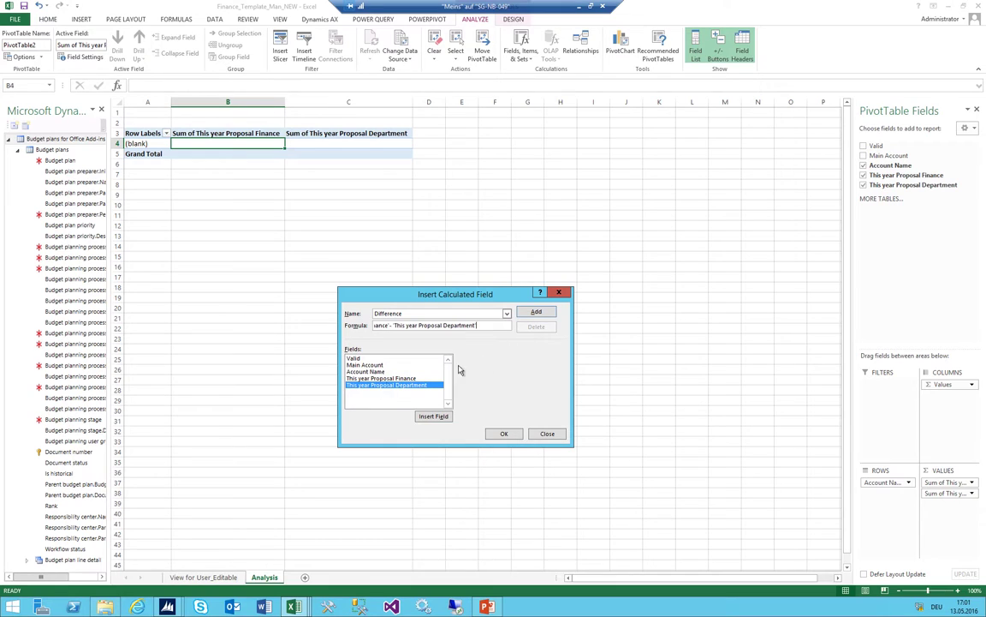
left_click(504, 433)
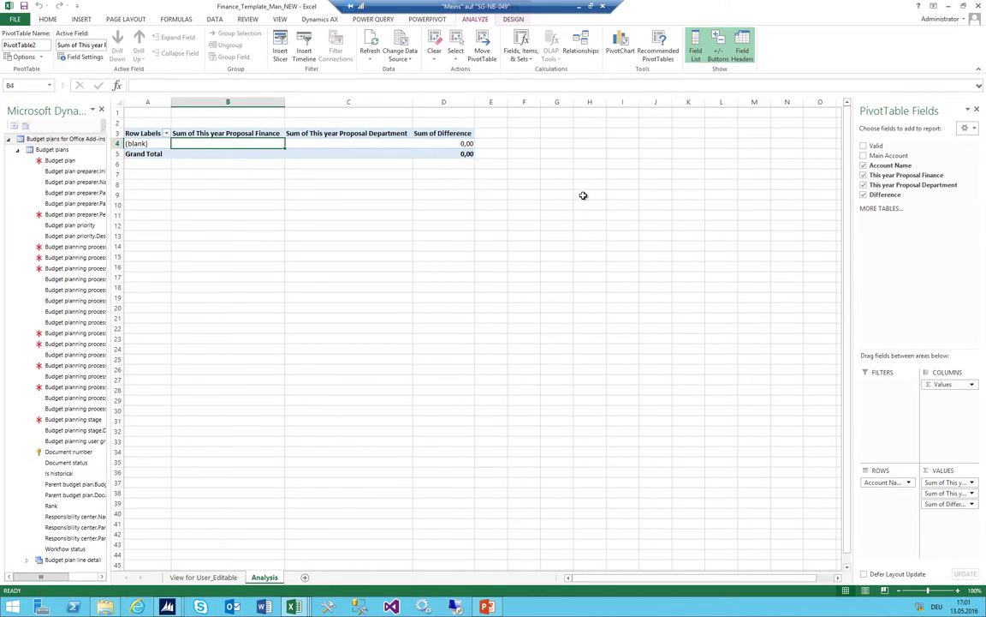
Try a clustered column PivotChart of the whole pivot table beside the data, and delete it again
left_click(621, 43)
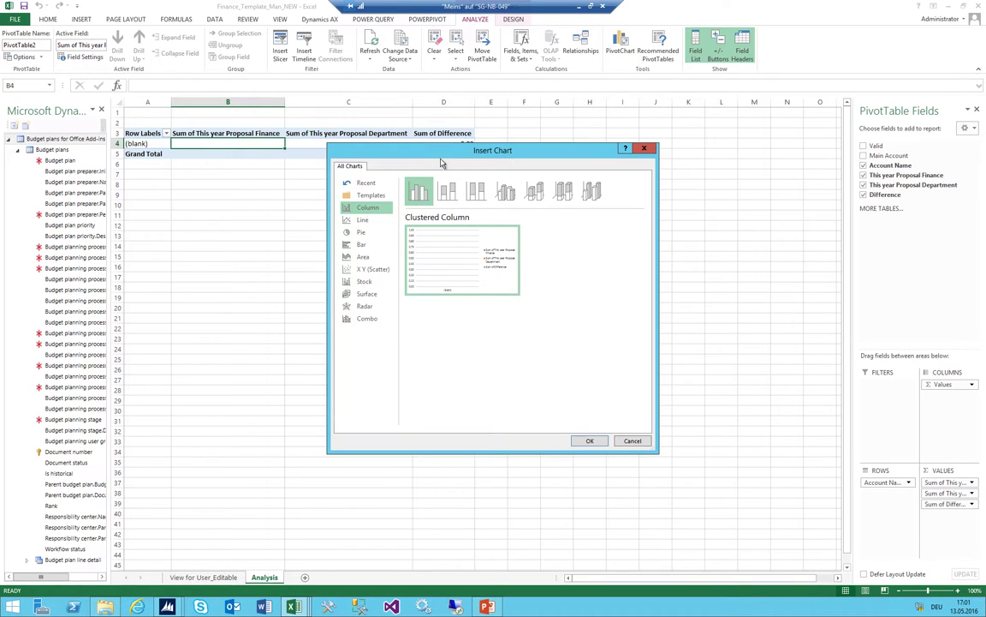
left_click(589, 441)
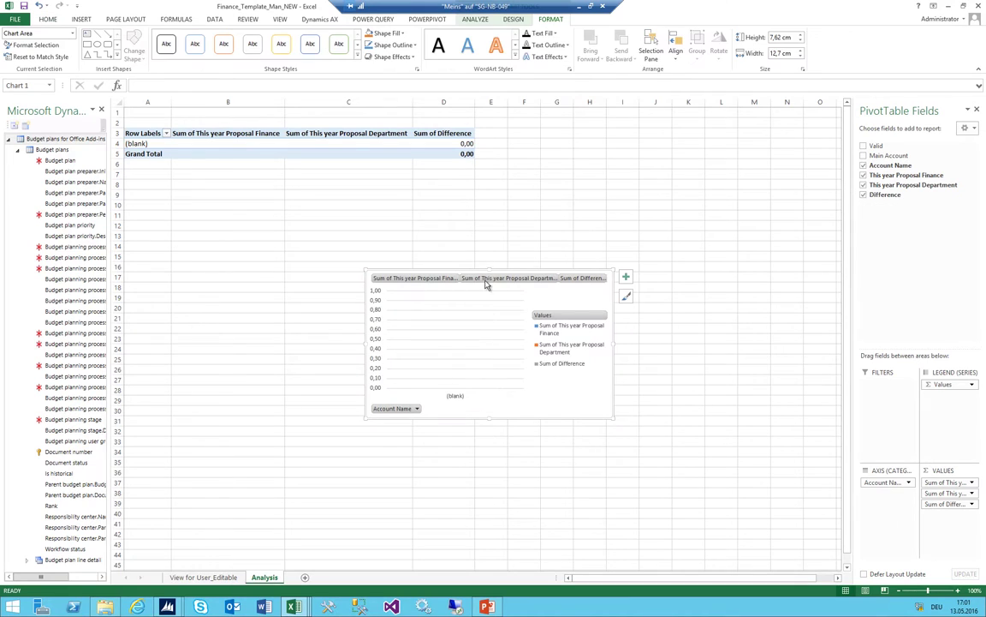
left_click(552, 331)
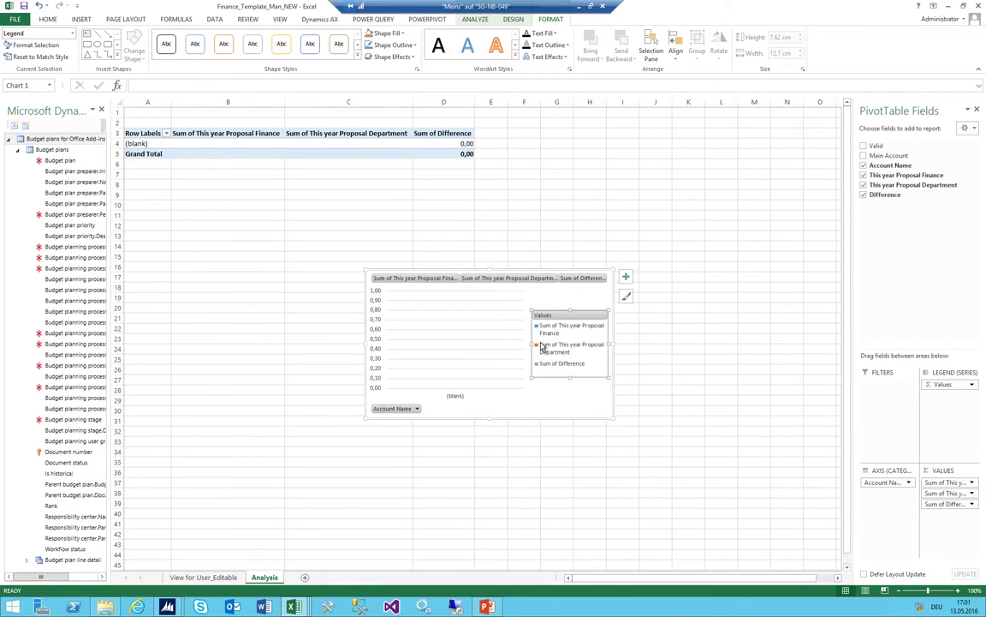
left_click(541, 346)
left_click(471, 280)
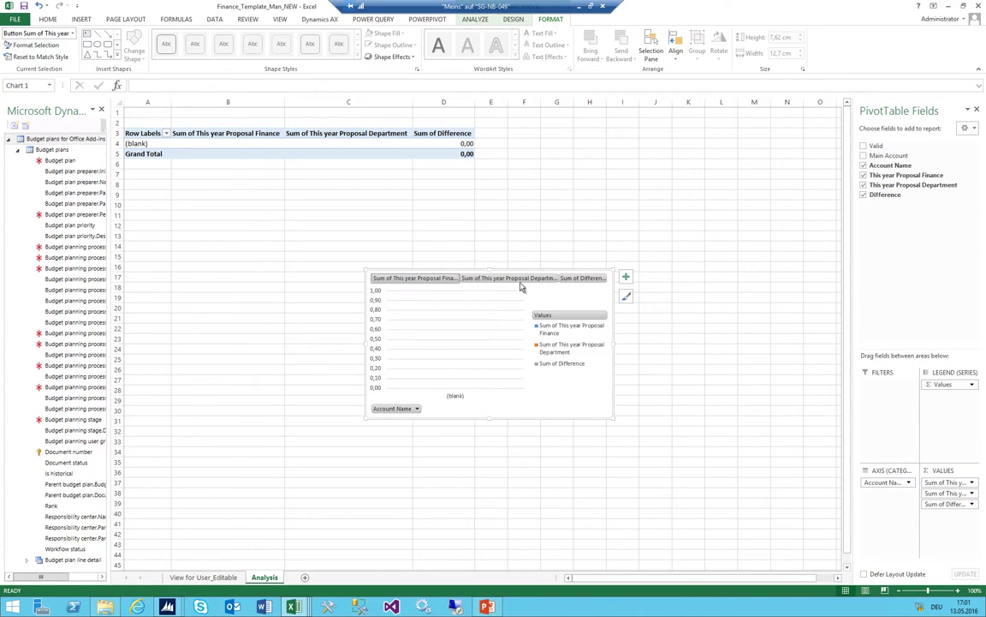
left_click_drag(541, 271, 698, 209)
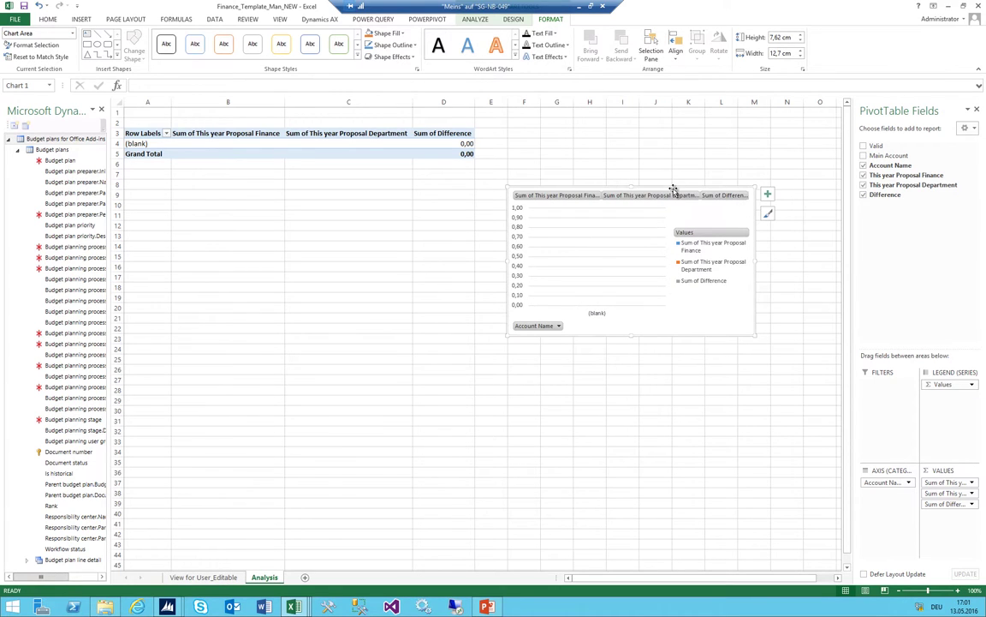
key("Delete")
left_click(233, 216)
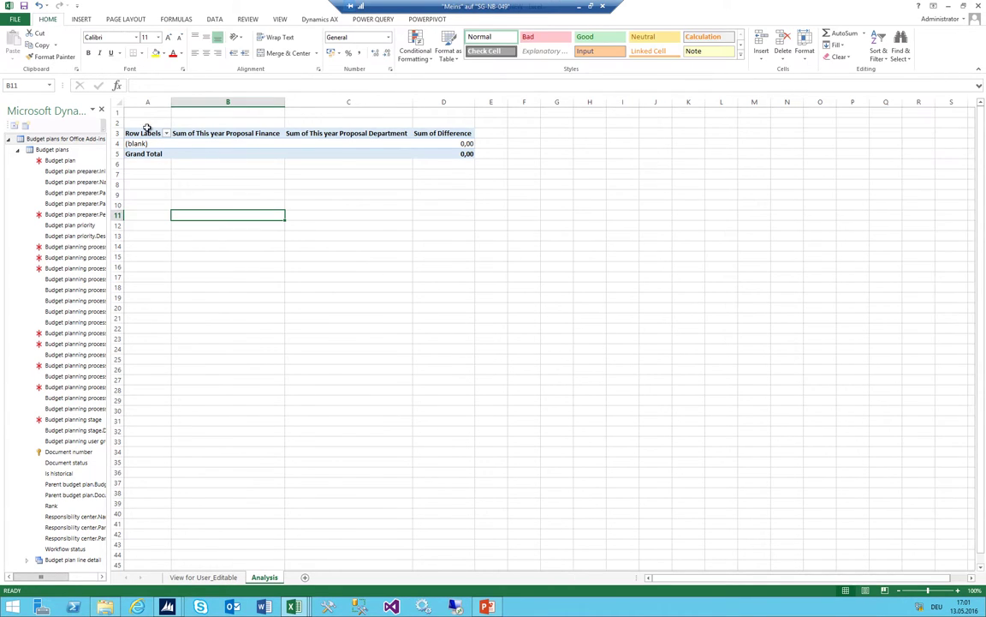
Try a column chart from only the Row Labels and This year Proposal Department columns, and delete it again
left_click_drag(145, 132, 144, 154)
left_click(372, 137)
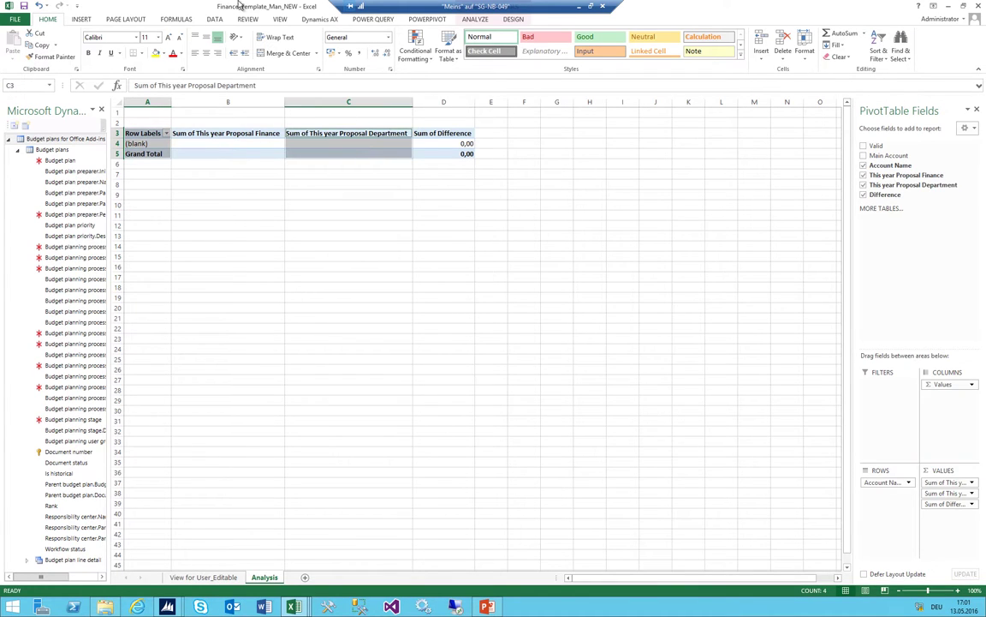
left_click(215, 20)
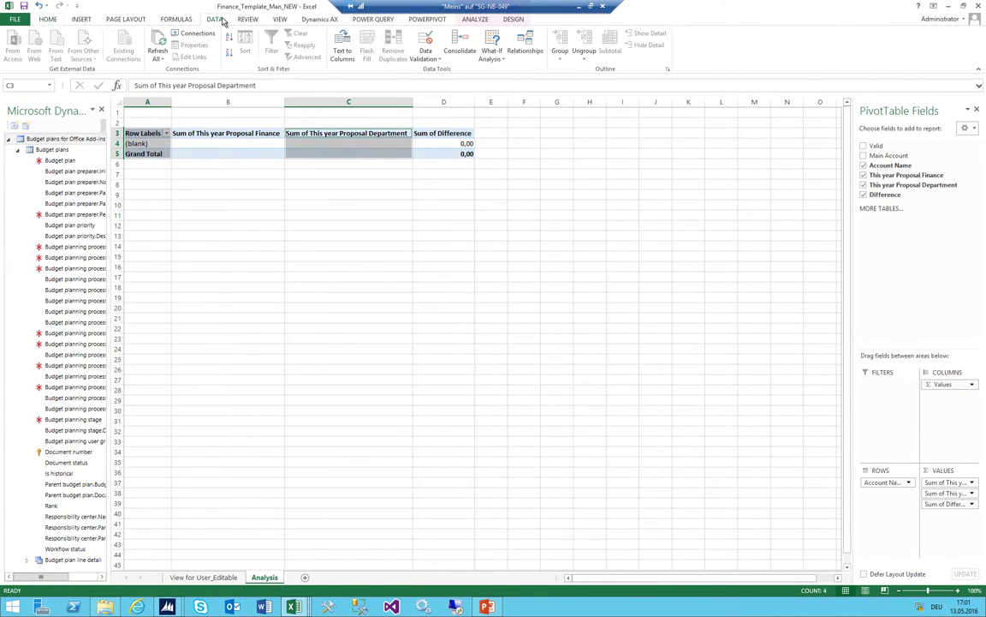
left_click(91, 19)
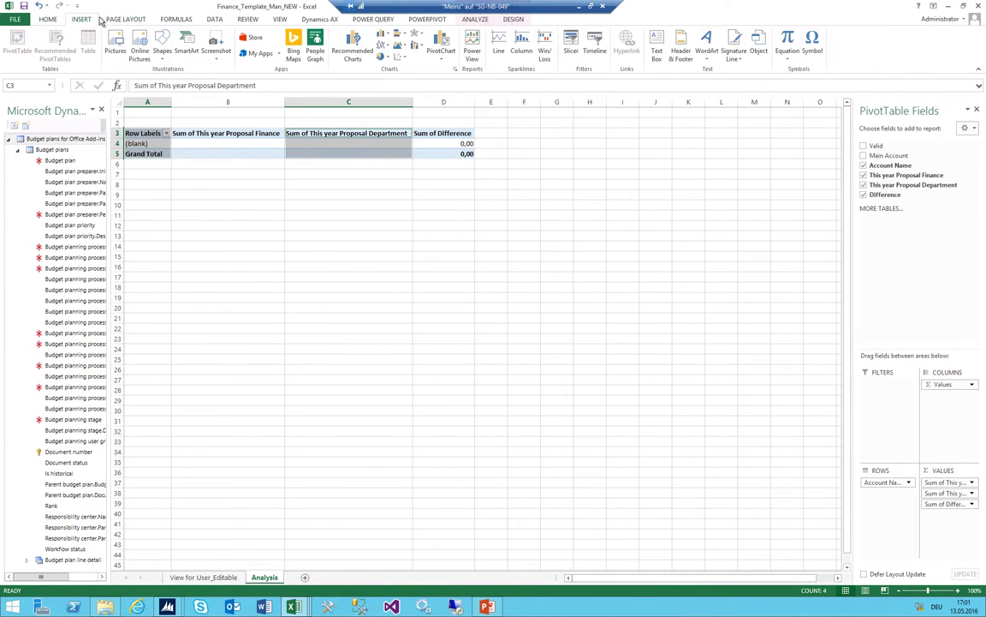
left_click(389, 38)
left_click(392, 72)
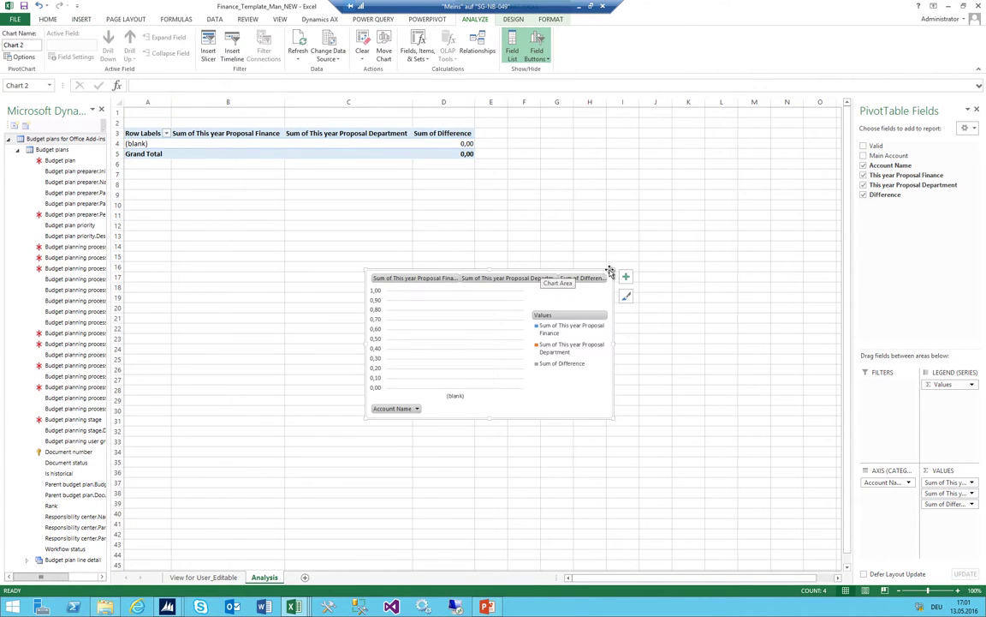
key("Delete")
left_click(348, 205)
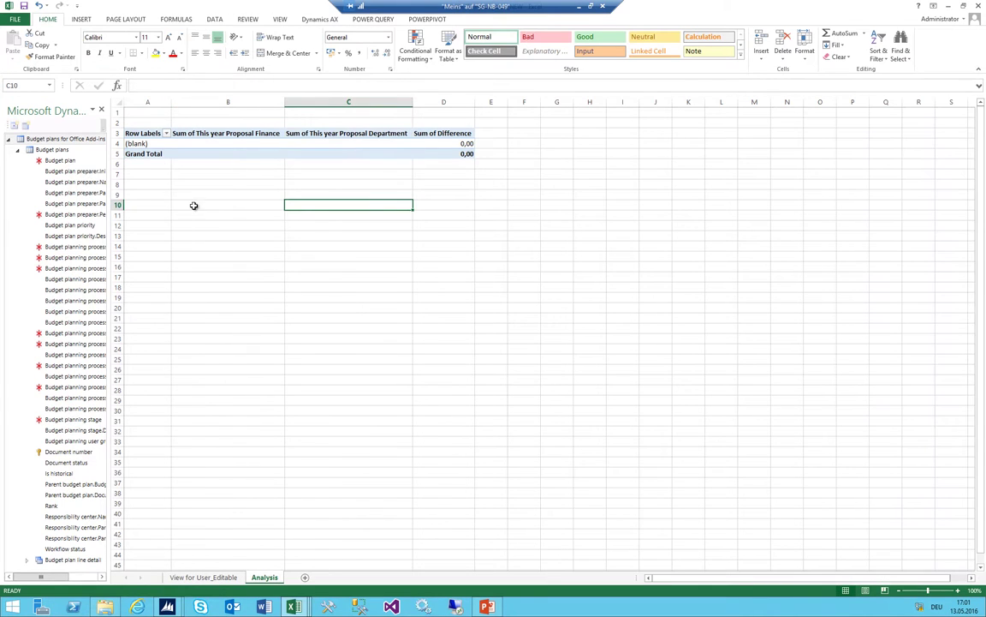
Turn off the Dynamics AX field design mode on the View for User_Editable sheet
left_click(204, 577)
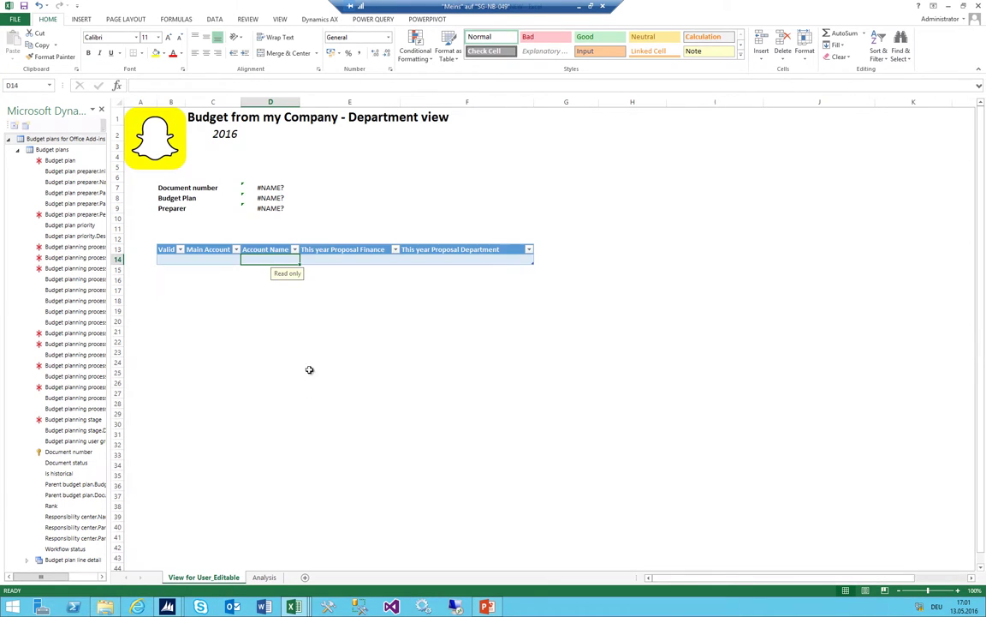
left_click(304, 259)
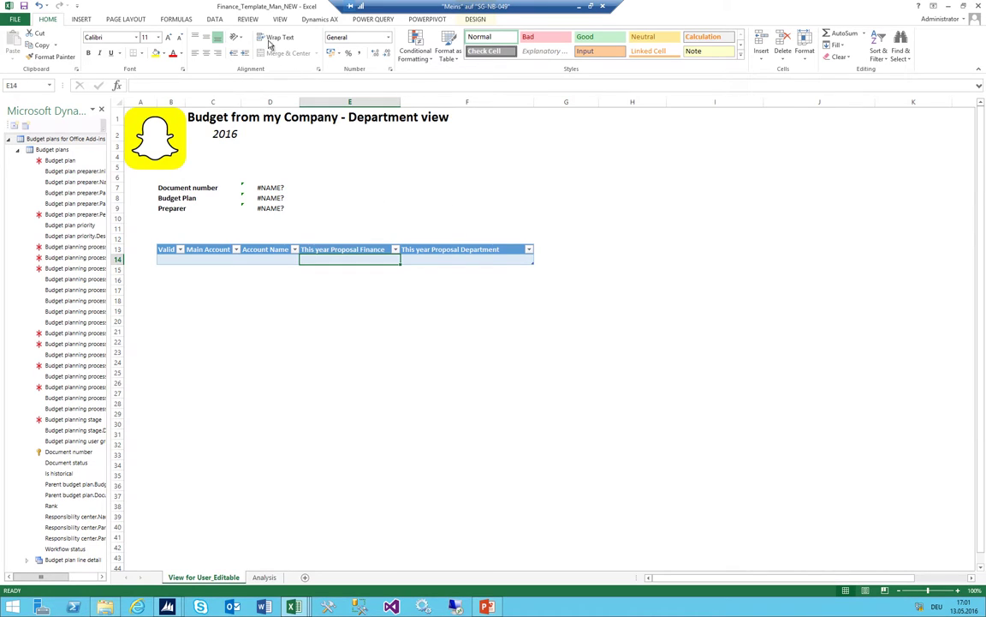
left_click(317, 20)
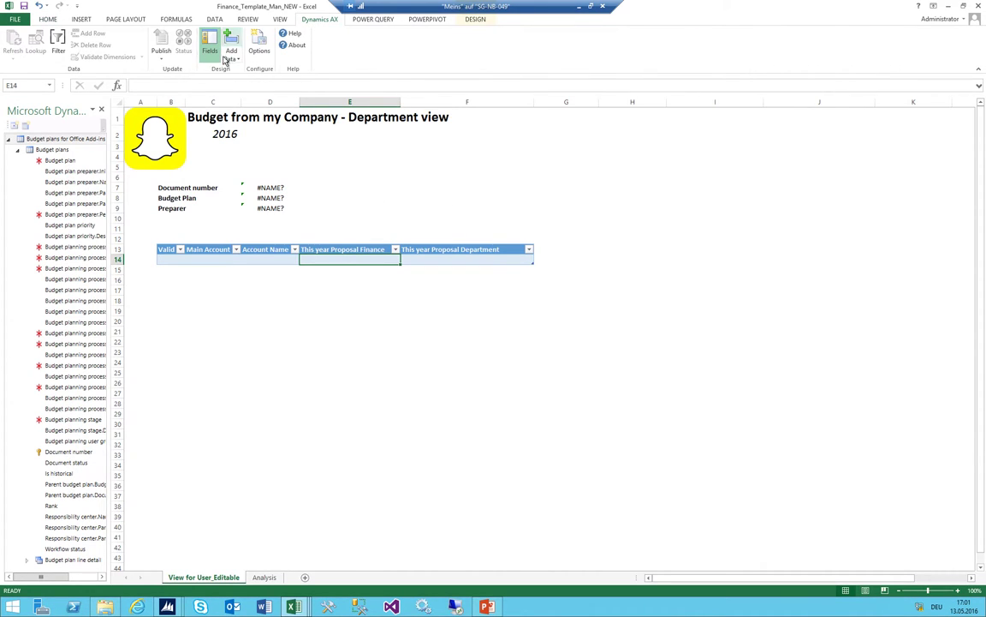
left_click(211, 44)
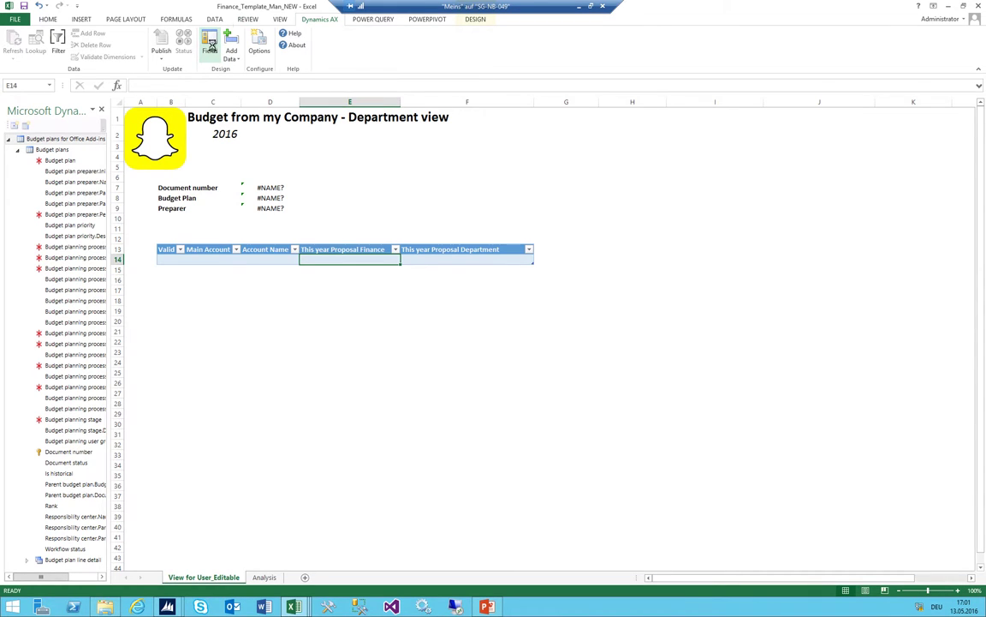
left_click(210, 45)
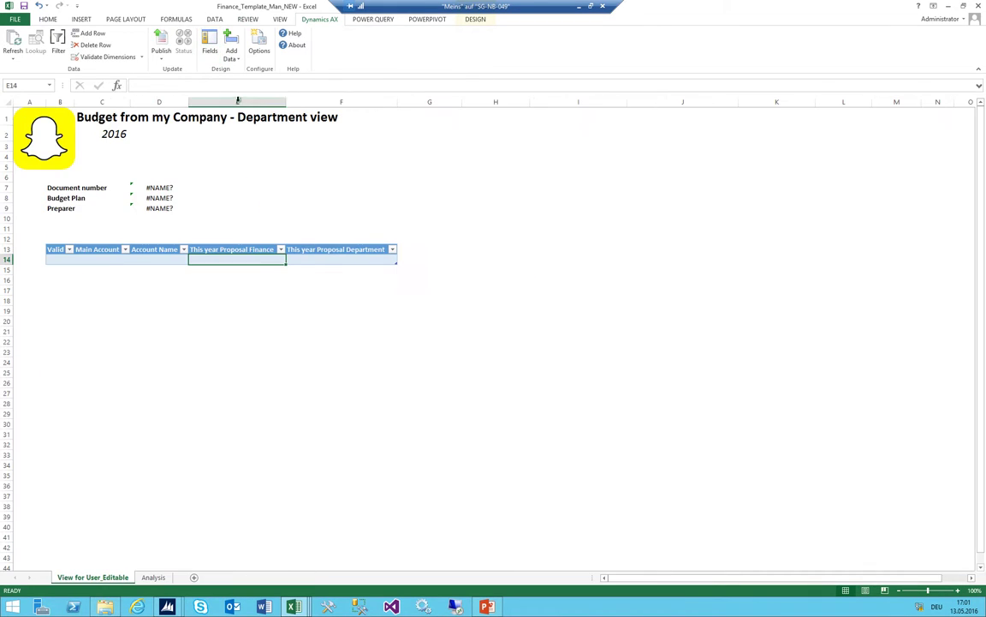
Save the workbook as Department_Template_Man_NEW in MyFolder
left_click(21, 43)
left_click(15, 19)
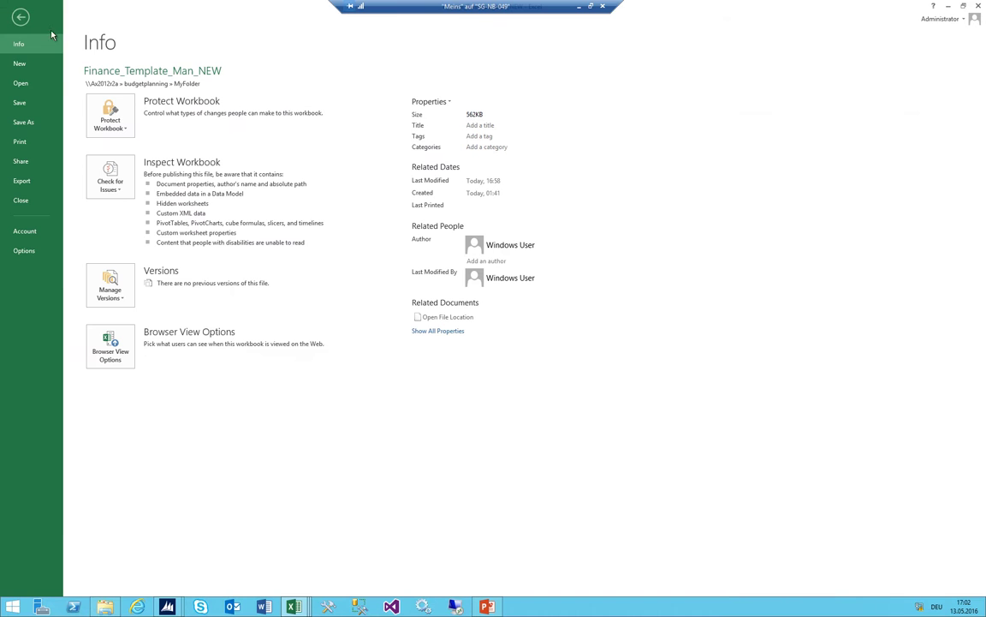
left_click(23, 122)
left_click(266, 274)
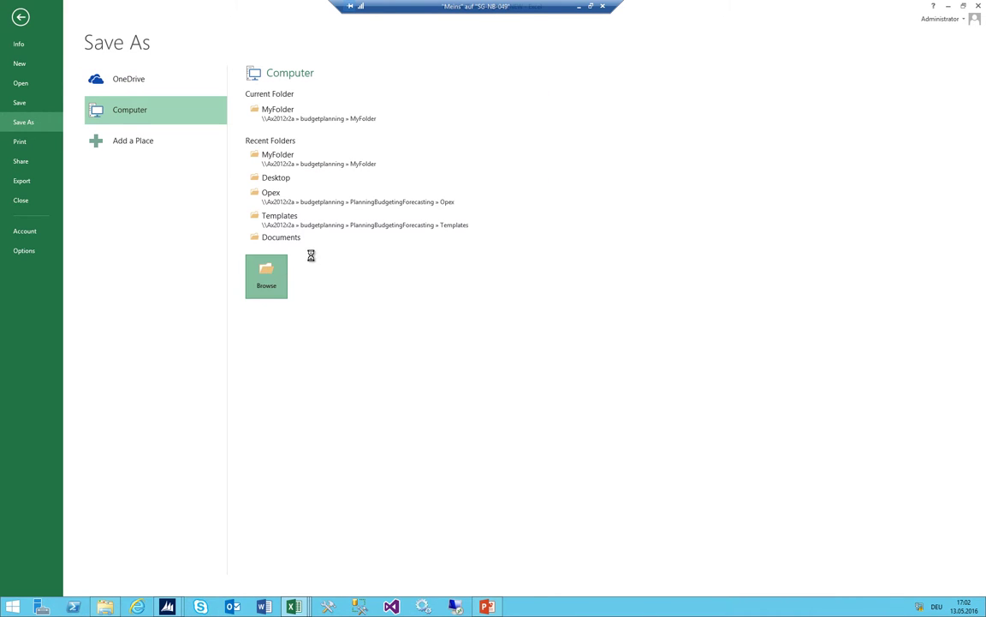
left_click(415, 327)
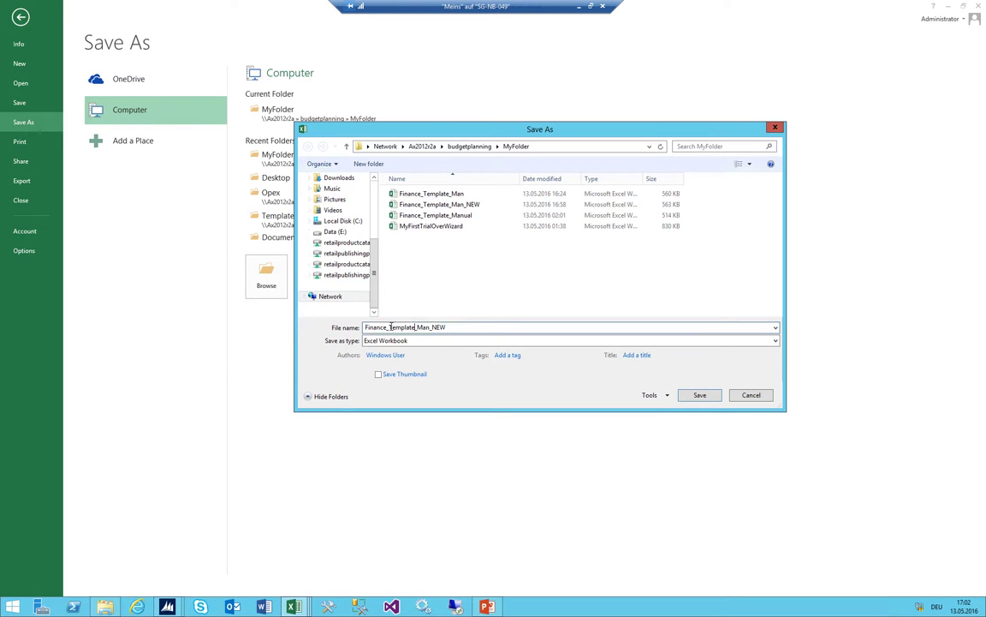
left_click_drag(387, 327, 300, 327)
type("Department")
key("Return")
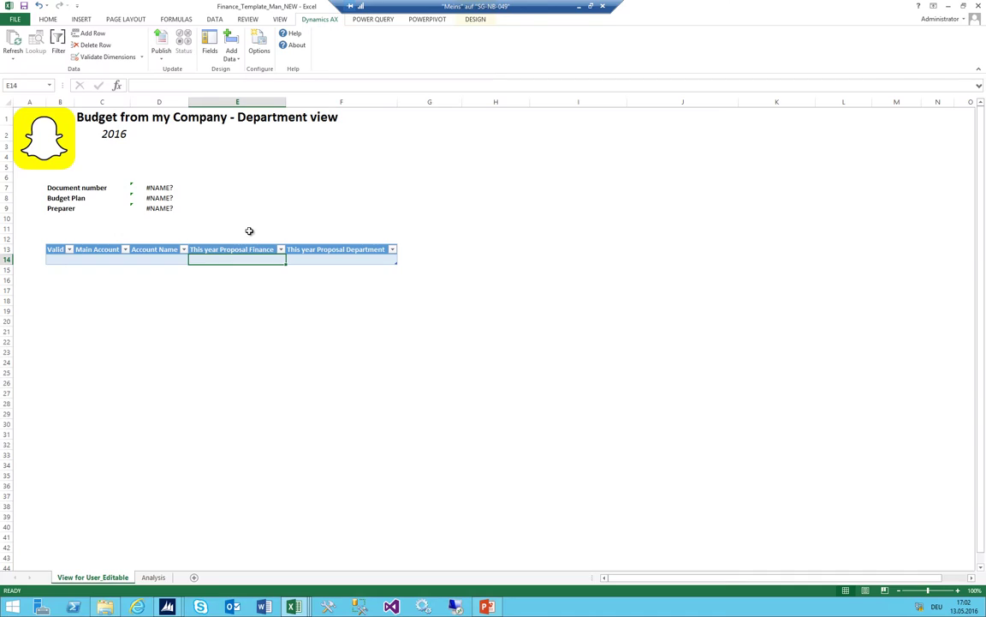
Test the template by refreshing the Dynamics AX budget data, inspect the Budget Plan cell, and clear the loaded rows by switching the field design mode
left_click(15, 39)
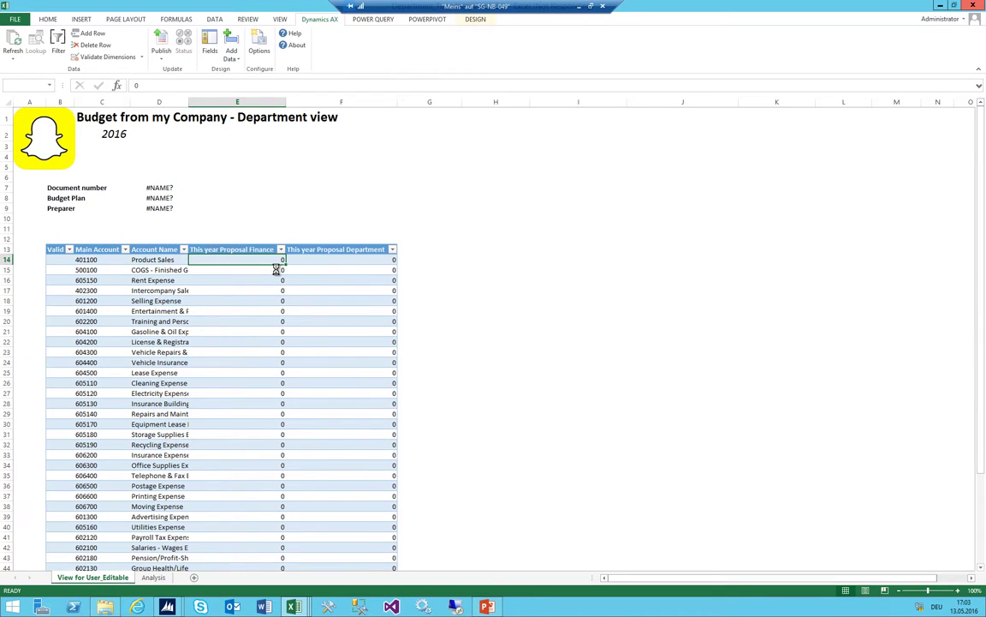
key("Right")
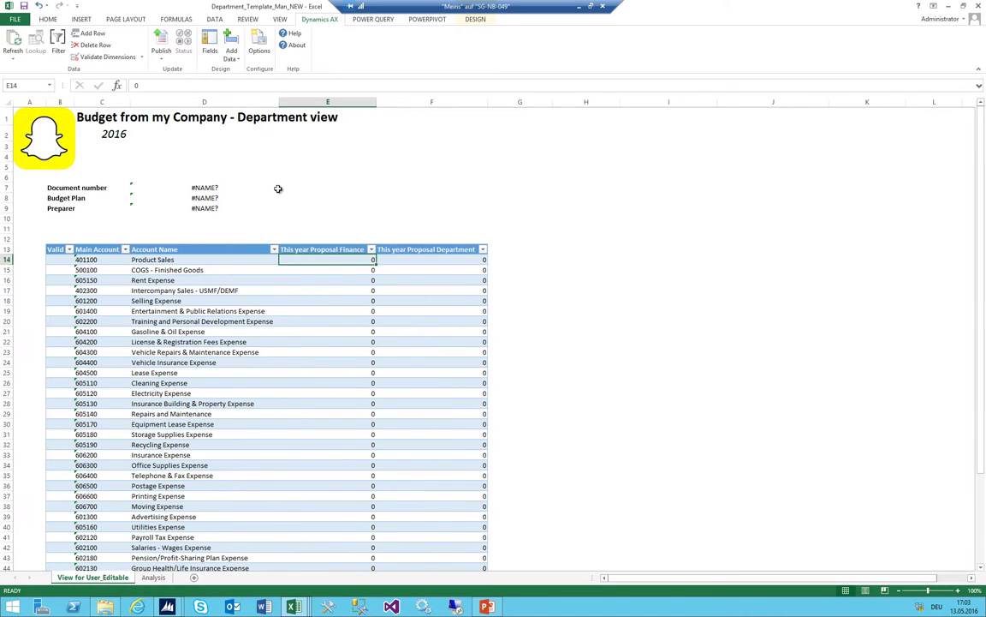
left_click(251, 196)
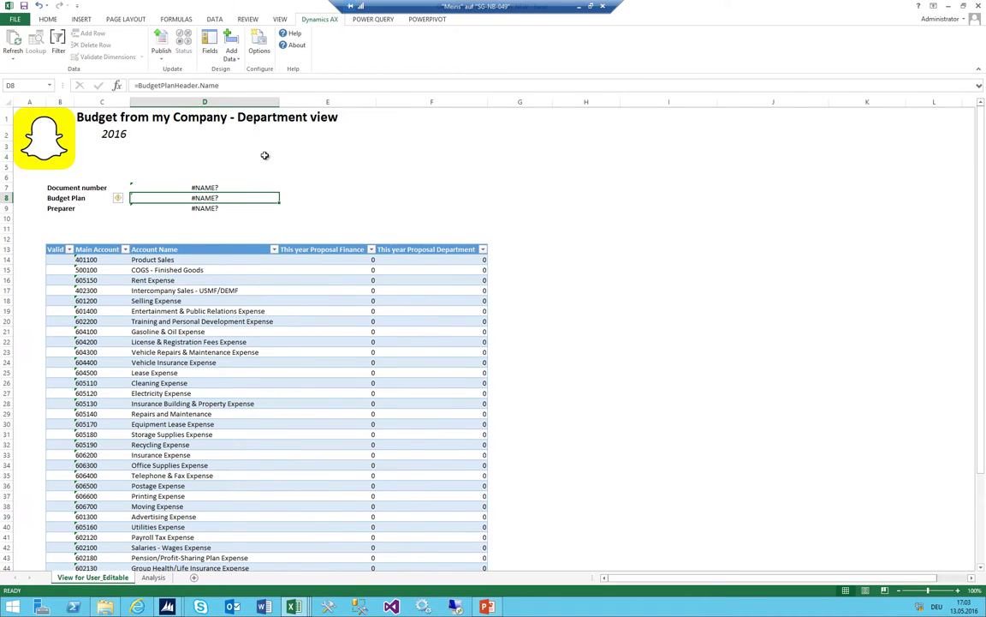
left_click(210, 42)
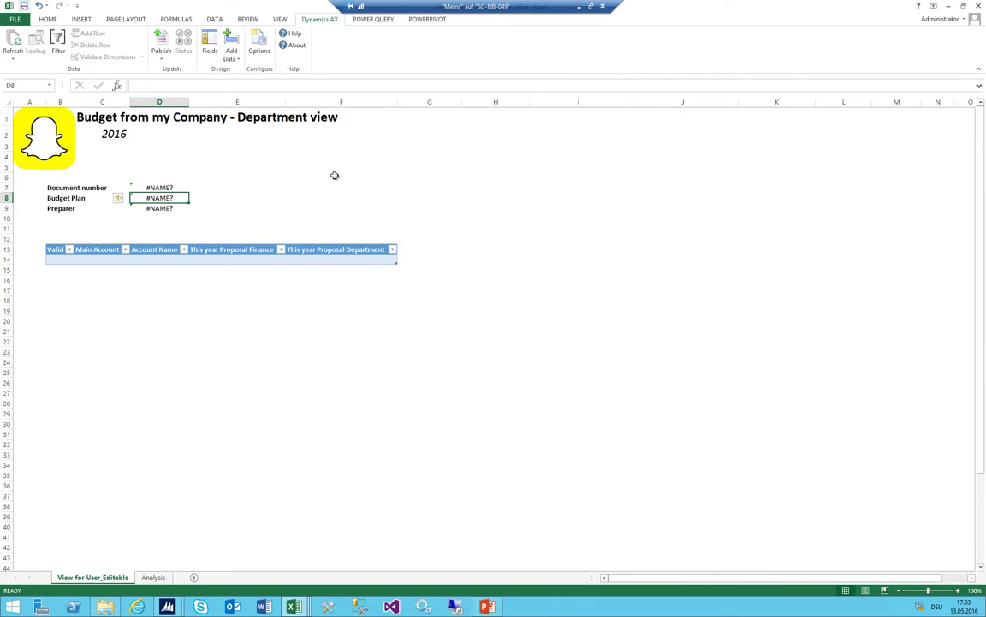
left_click(228, 156)
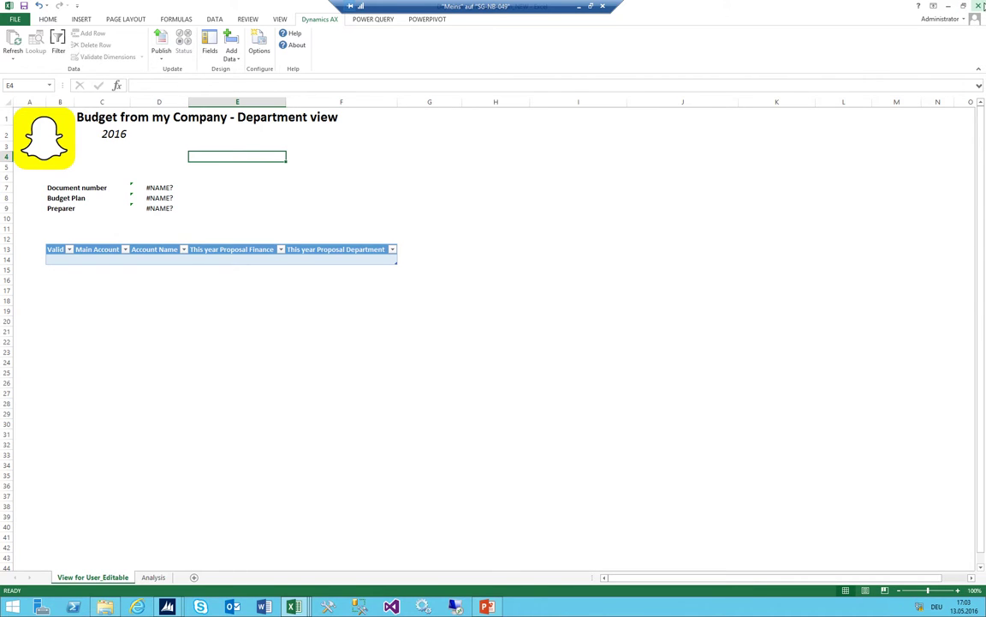
Close the department template workbook and minimize the Excel_Template_View and Excel_Stages windows
mouse_move(983, 6)
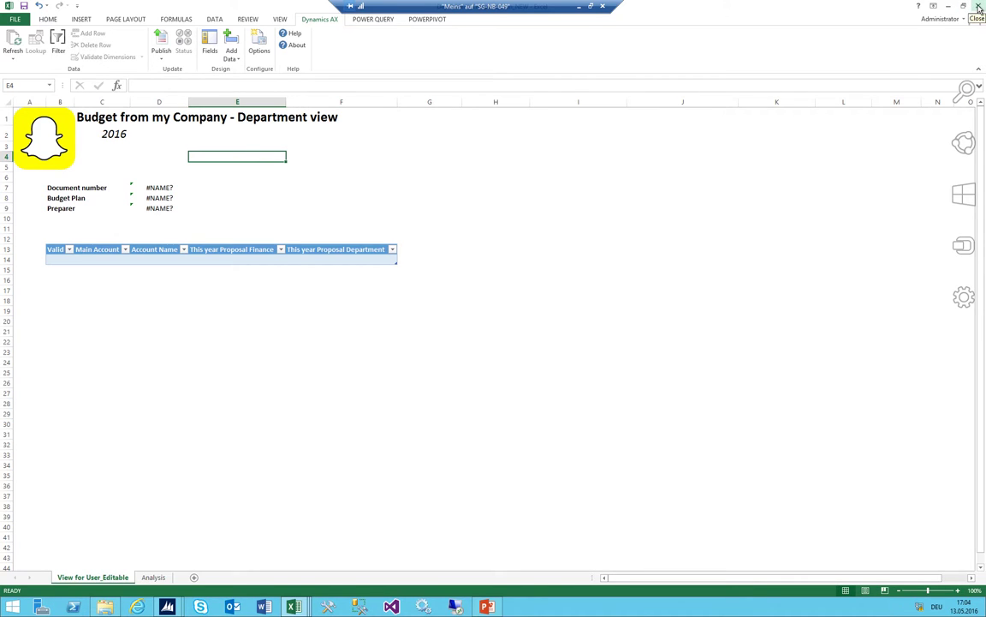
left_click(979, 6)
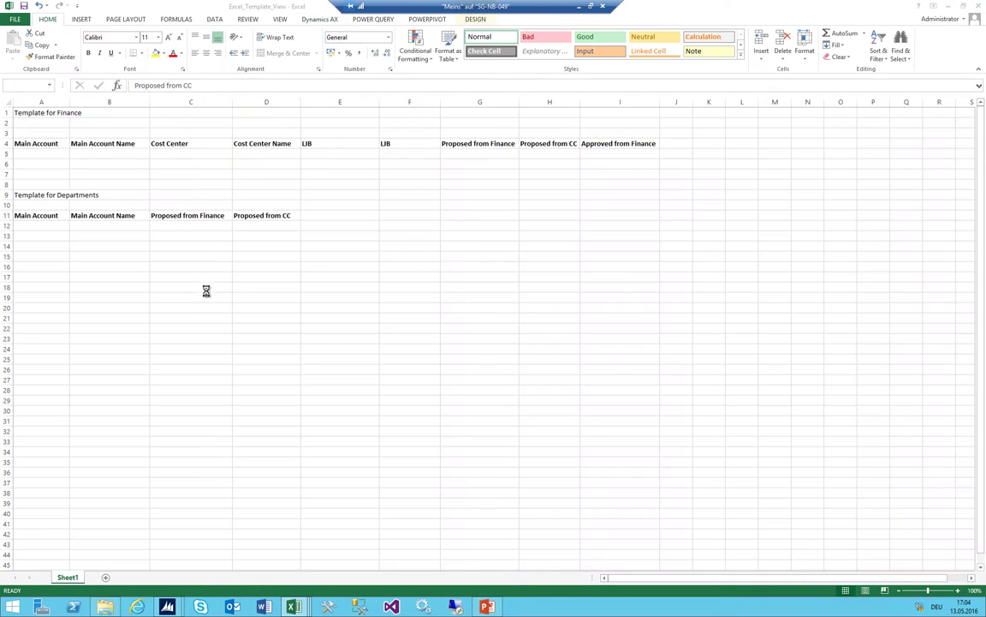
left_click(261, 175)
left_click(947, 7)
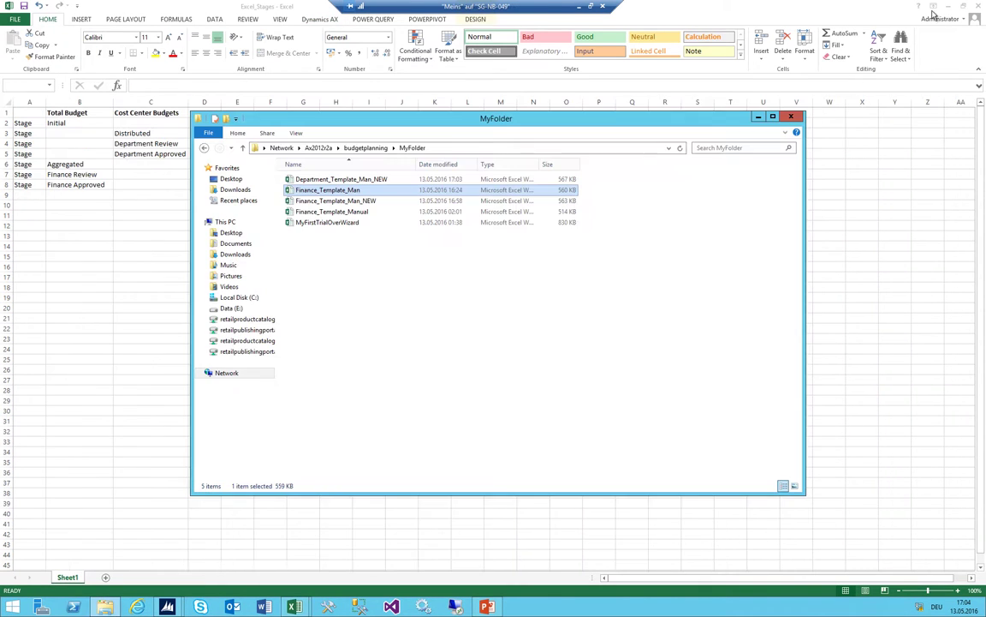
left_click(950, 7)
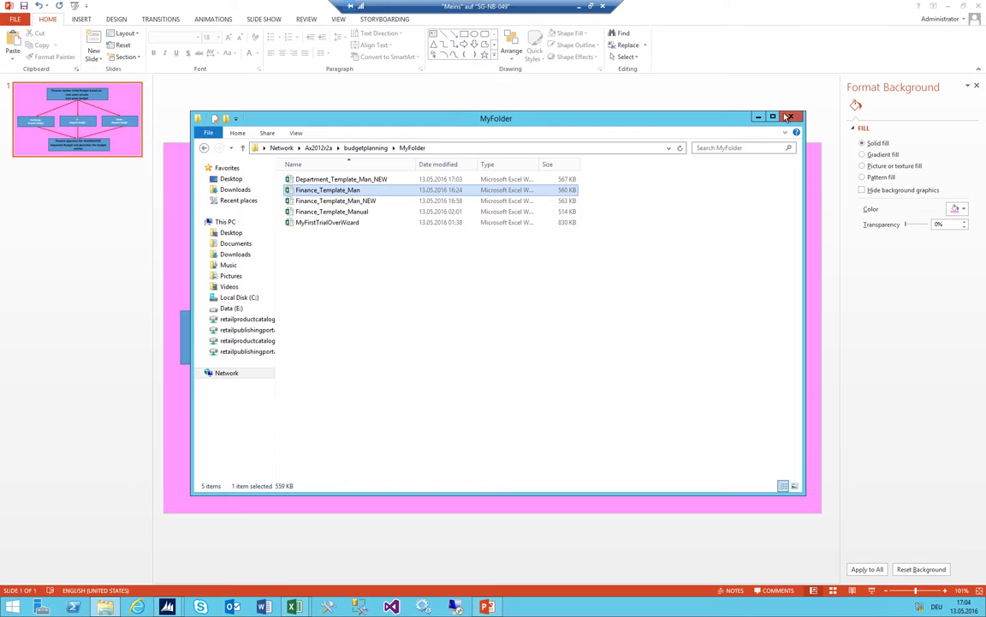
Put away the MyFolder window and the presentation to return to Dynamics AX, and close the Budget planning configuration form
left_click(682, 103)
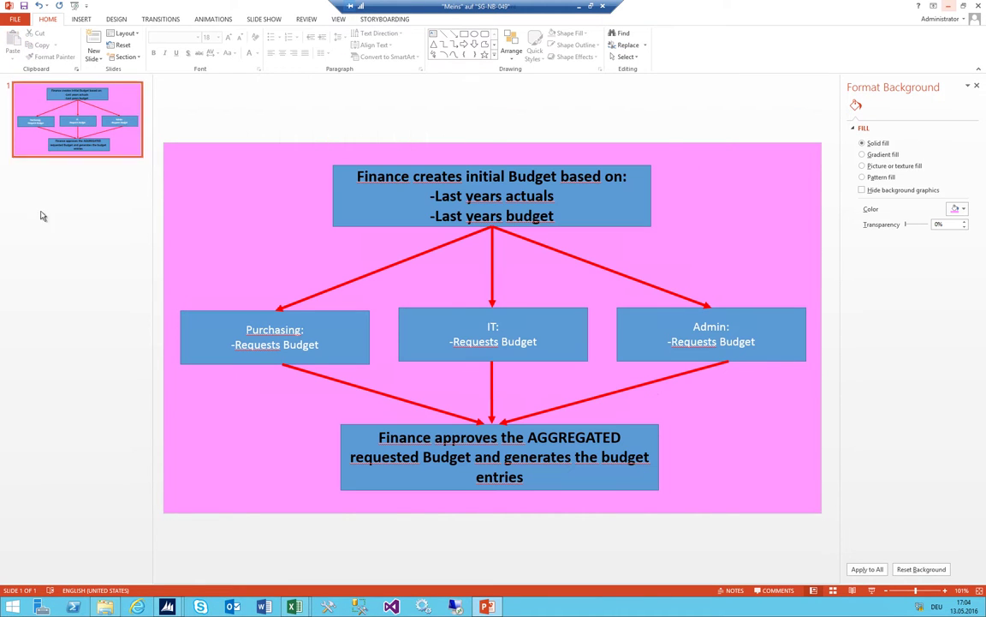
left_click(948, 6)
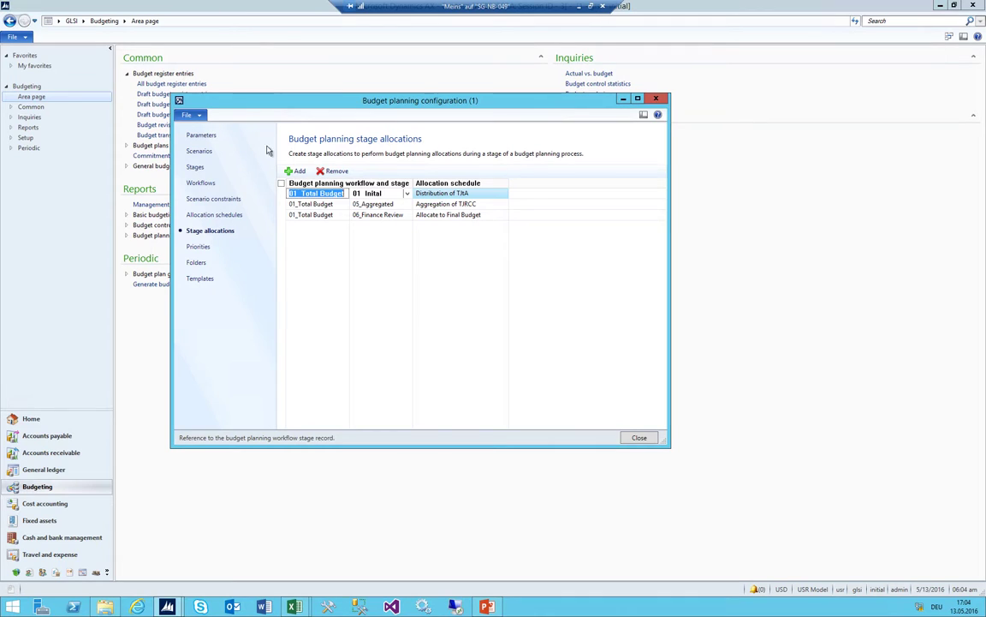
left_click(656, 99)
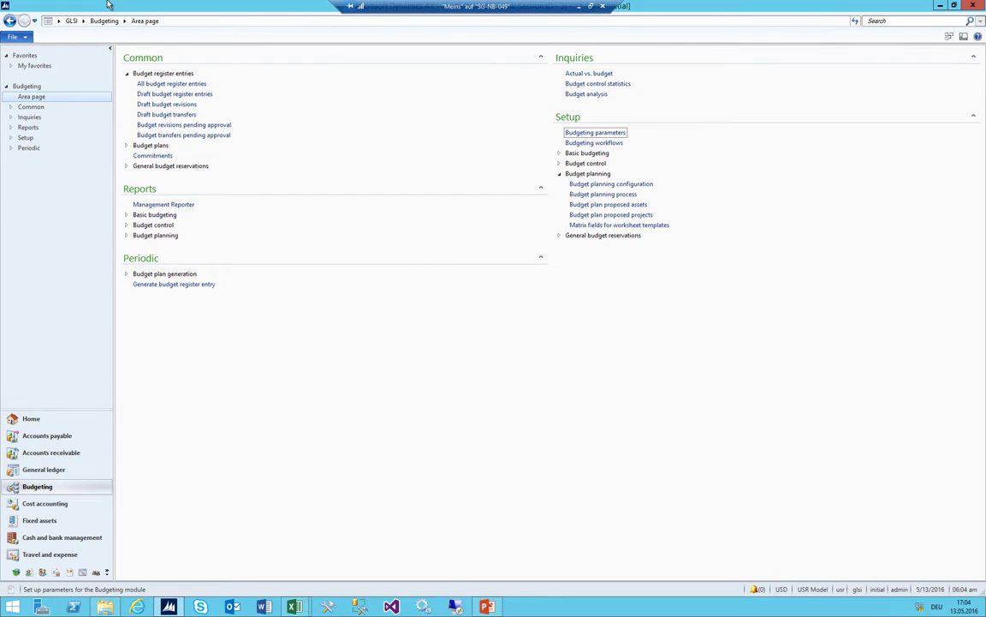
left_click(610, 194)
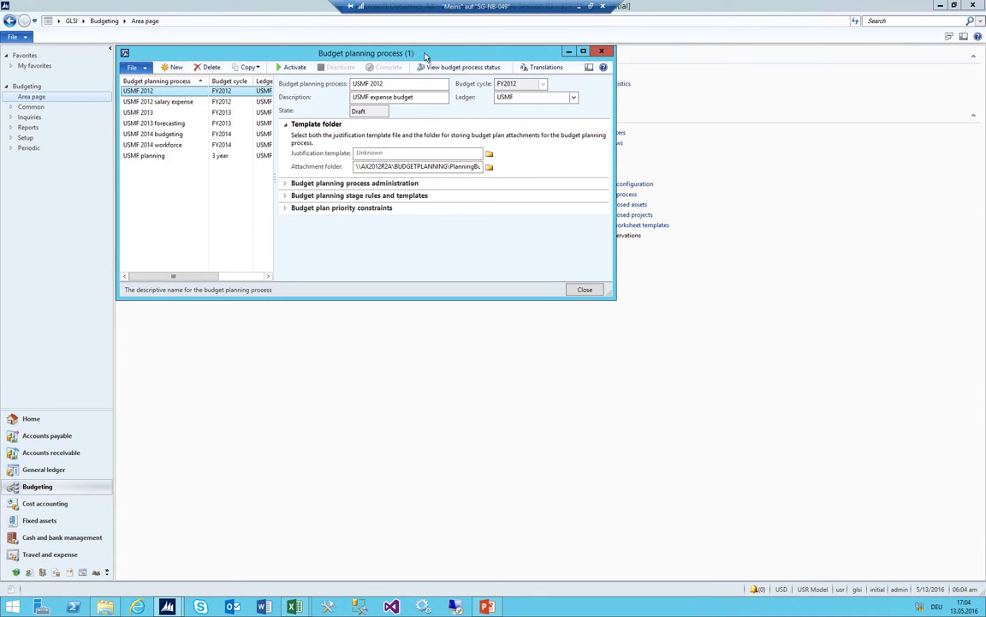
left_click(176, 67)
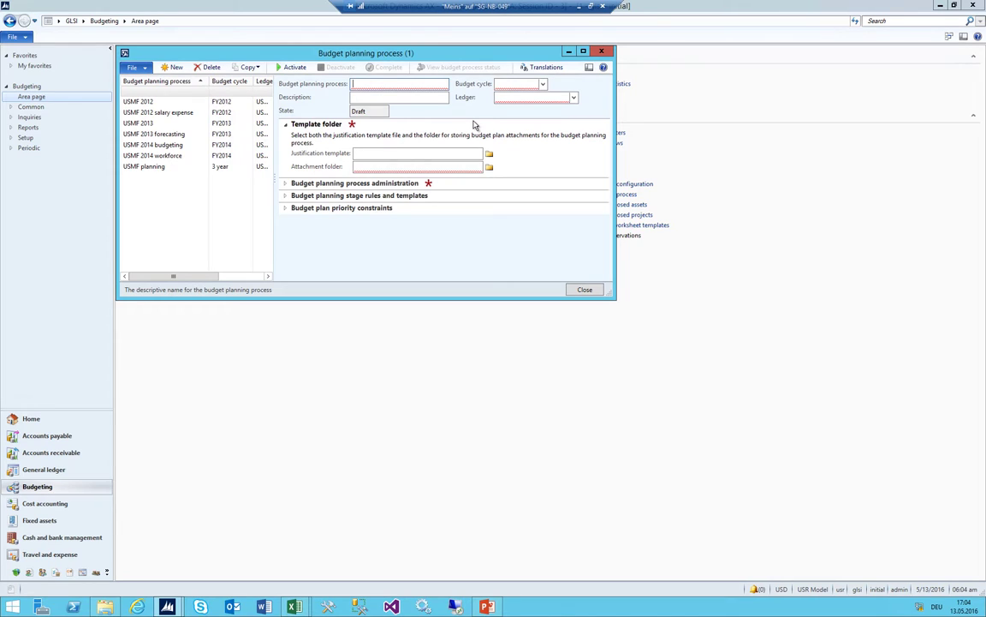
type("CC_2016")
key("Tab")
type("Cost")
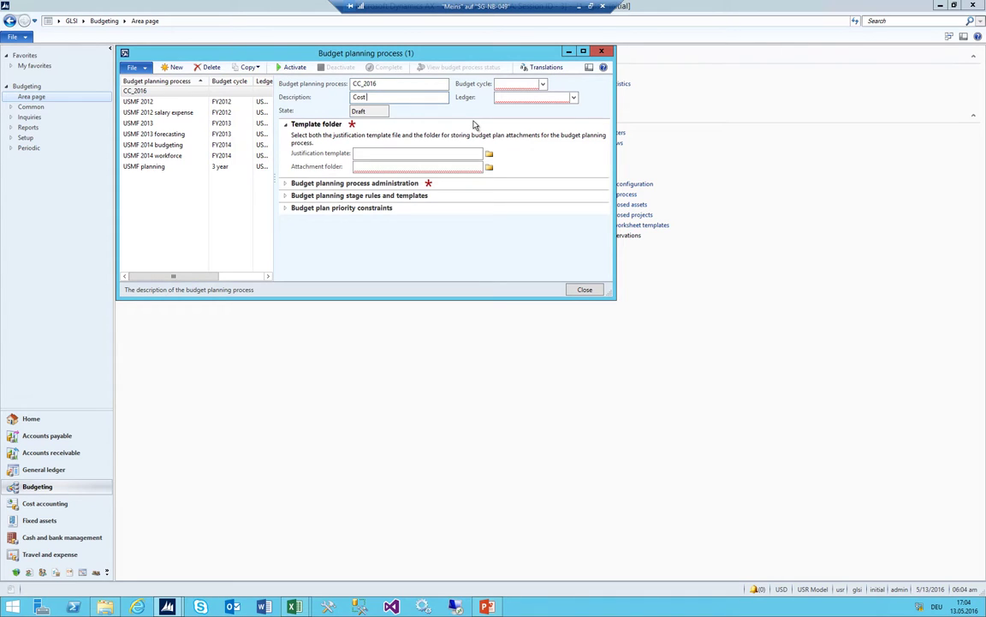
type(" Center Budget 2016")
key("shift+Tab")
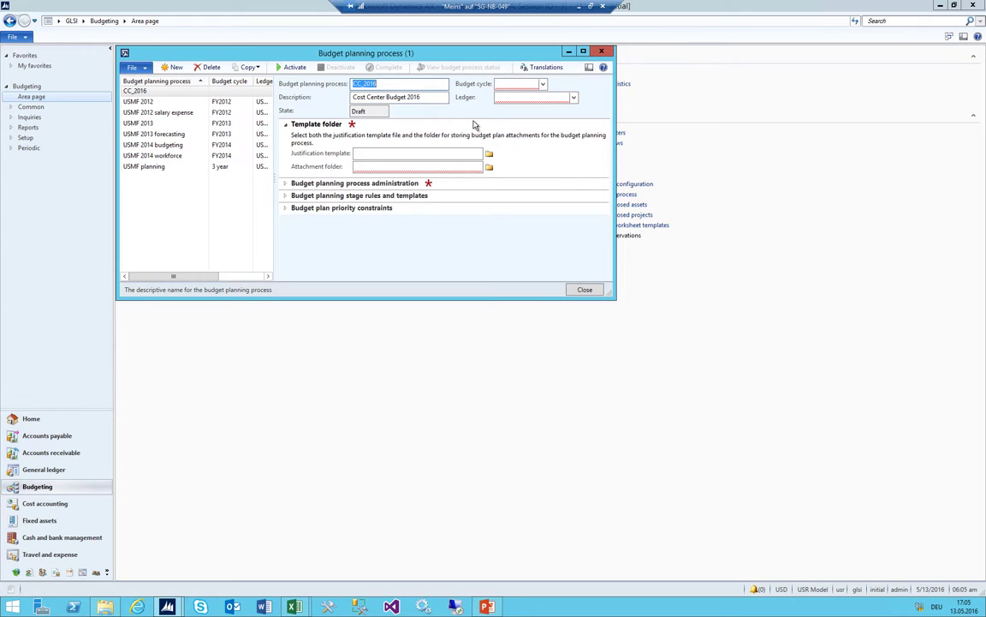
left_click(582, 52)
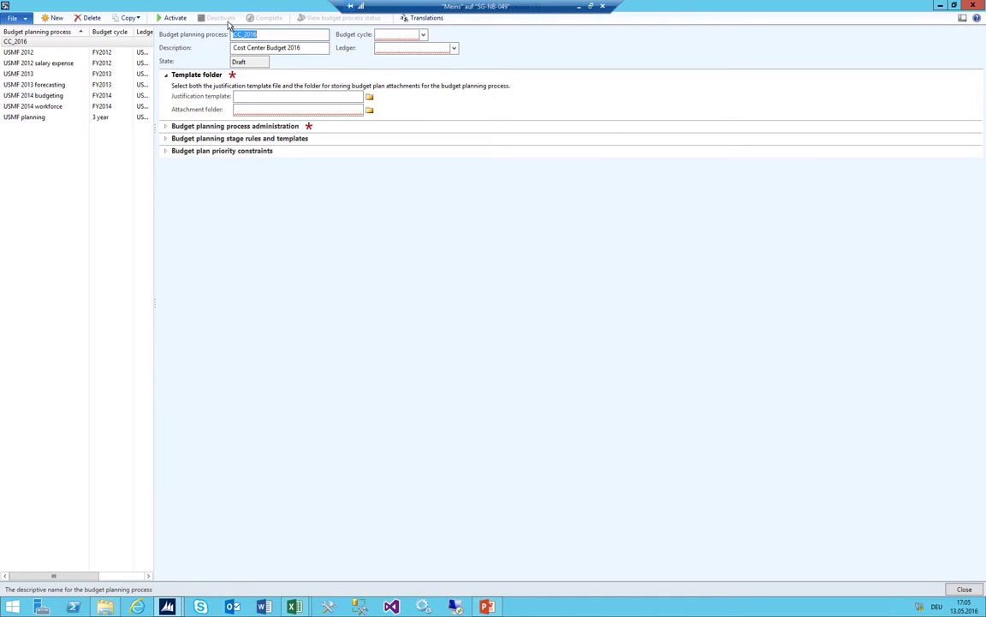
left_click(263, 33)
left_click(287, 47)
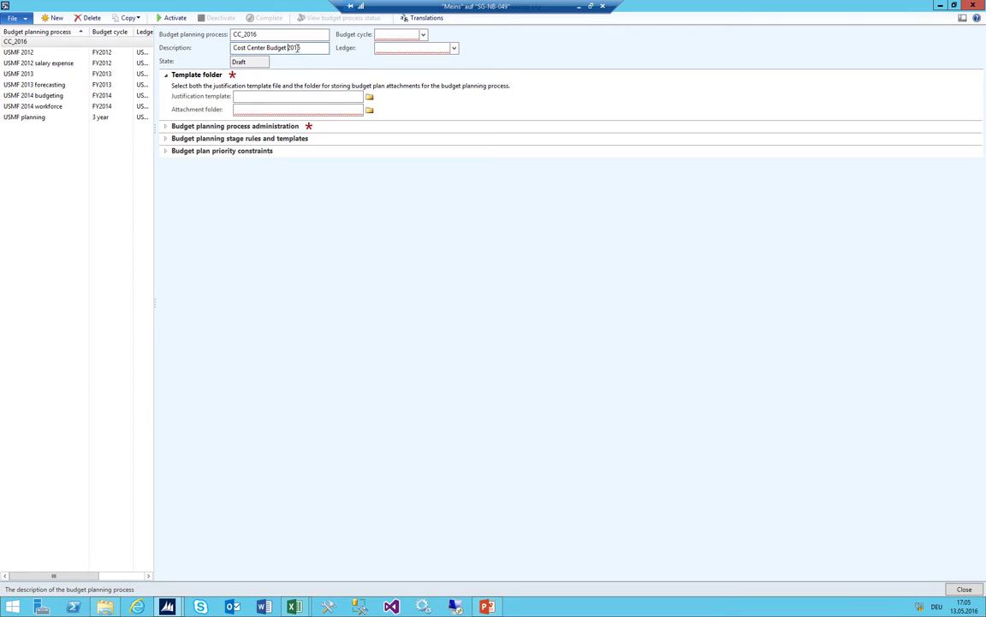
left_click(423, 35)
left_click_drag(448, 50, 491, 49)
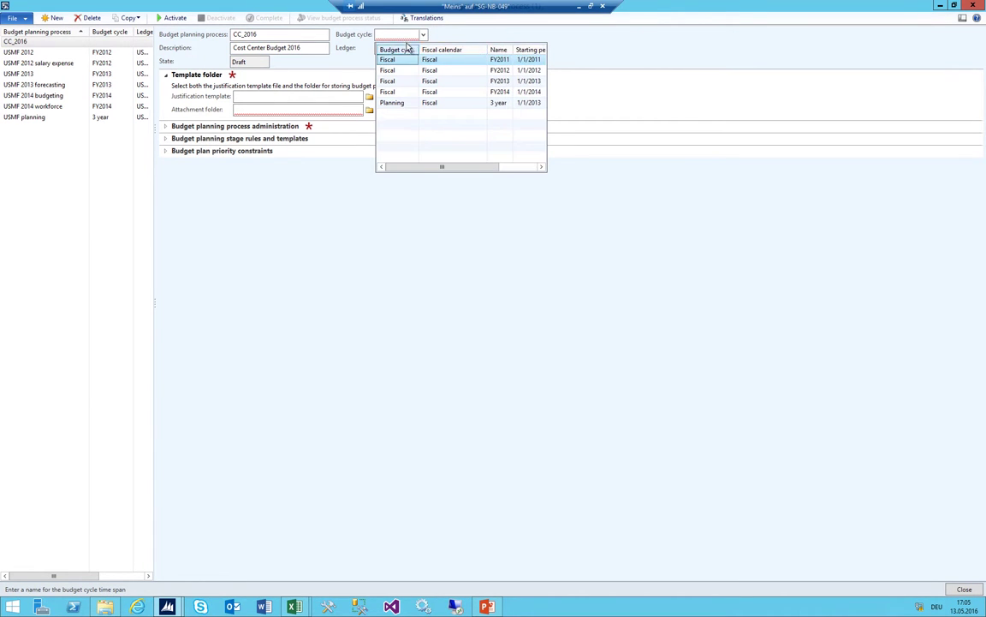
key("Escape")
key("Tab")
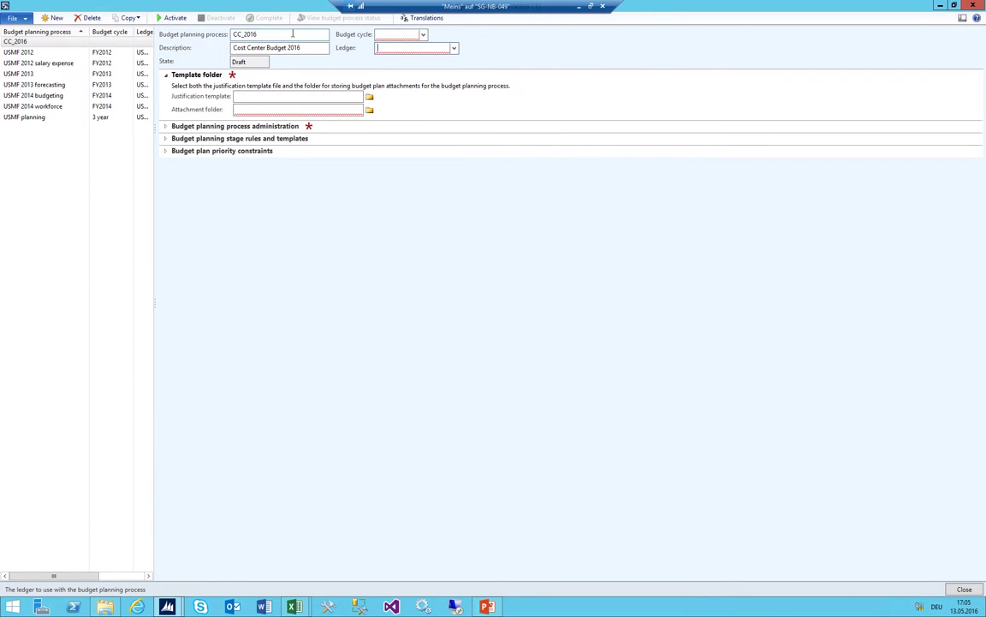
left_click(381, 34)
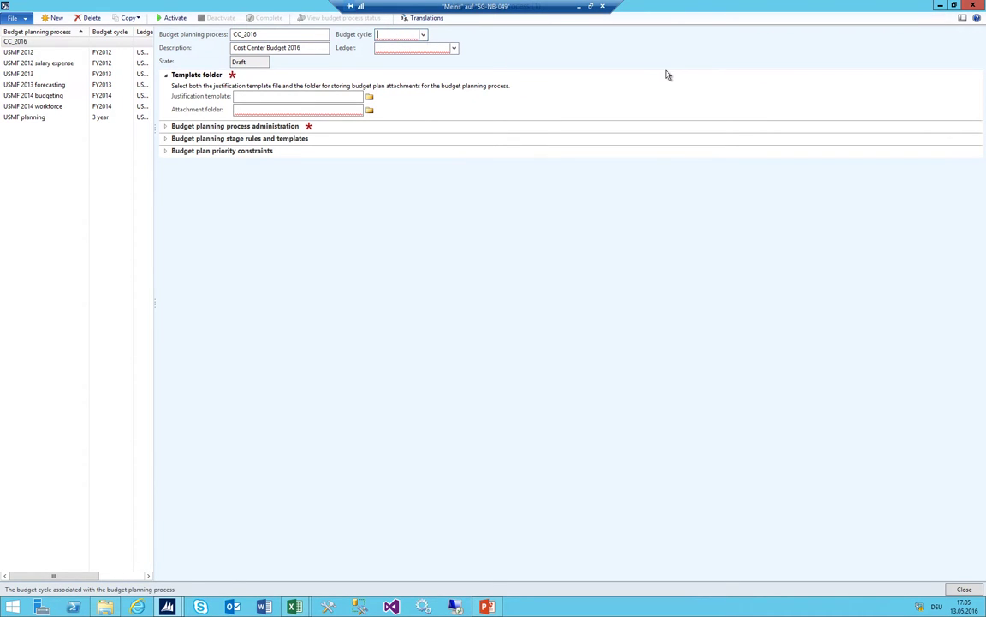
key("Escape")
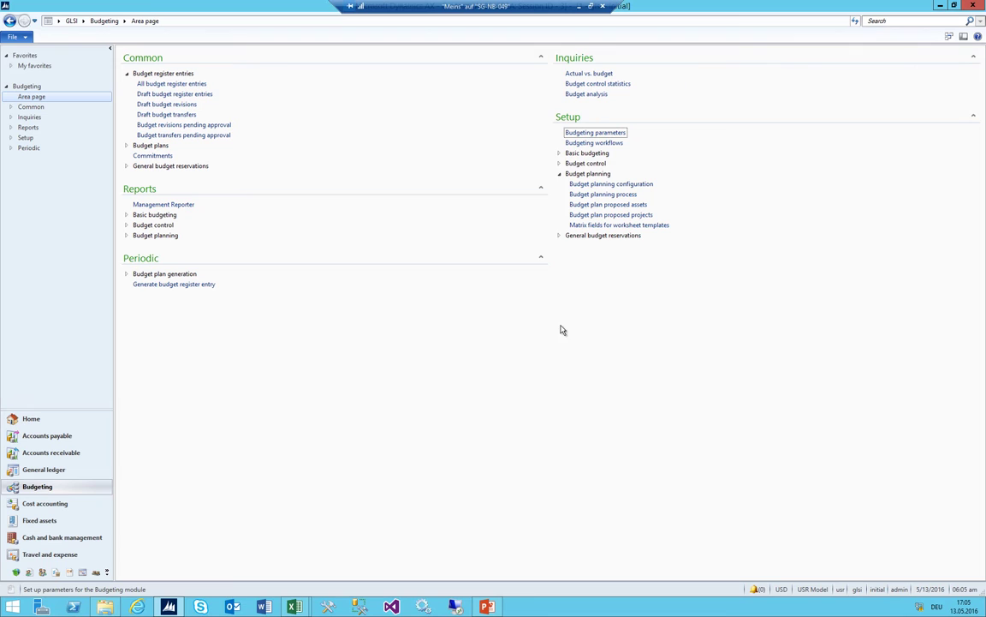
Open the budget cycles under Budget control setup and add cycle FY2015 starting 1/1/2015 to the Fiscal time span
left_click(561, 153)
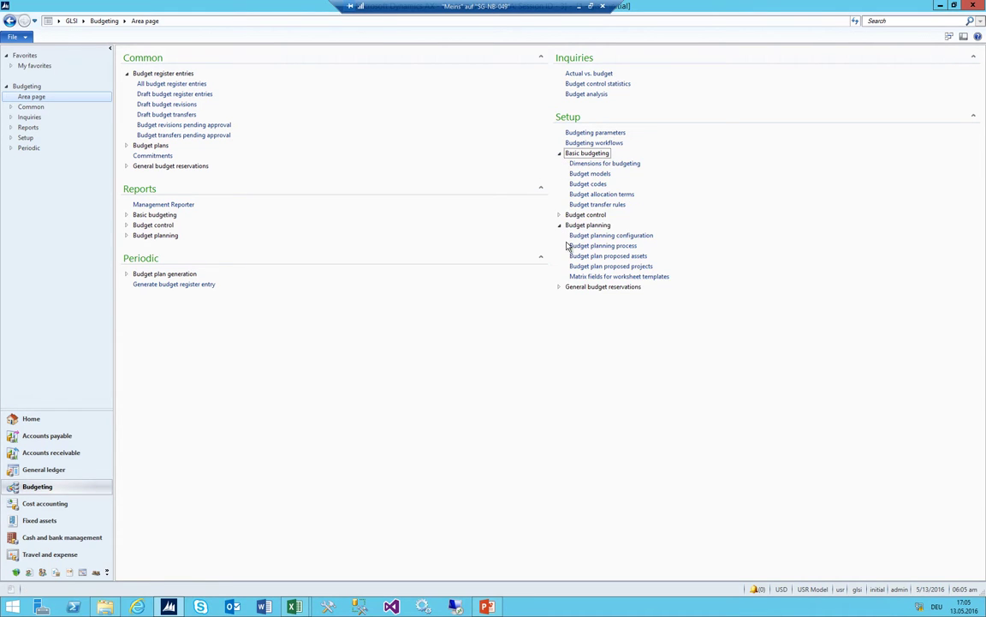
left_click(560, 215)
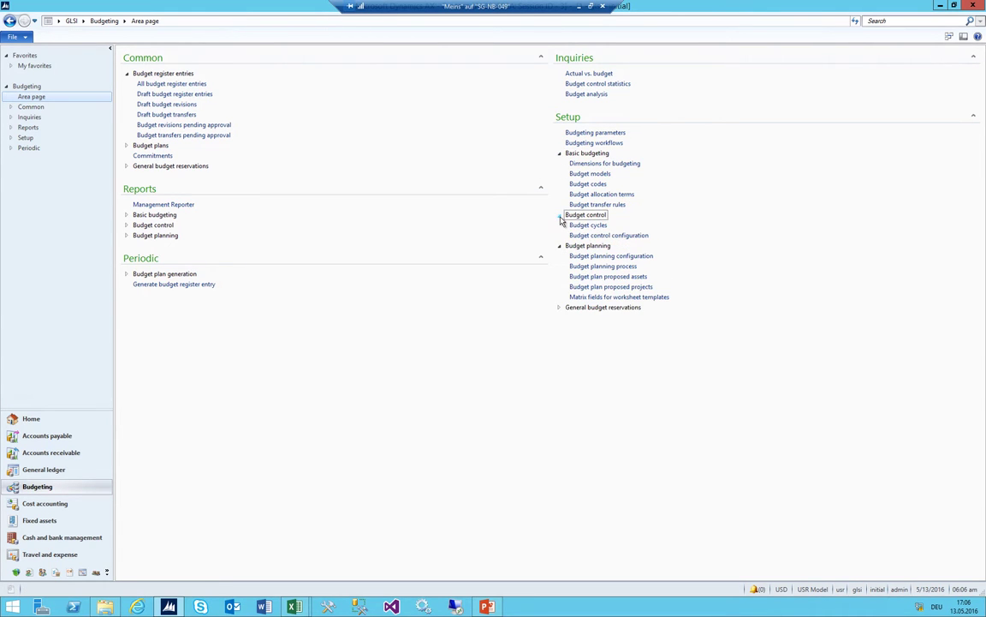
left_click(590, 225)
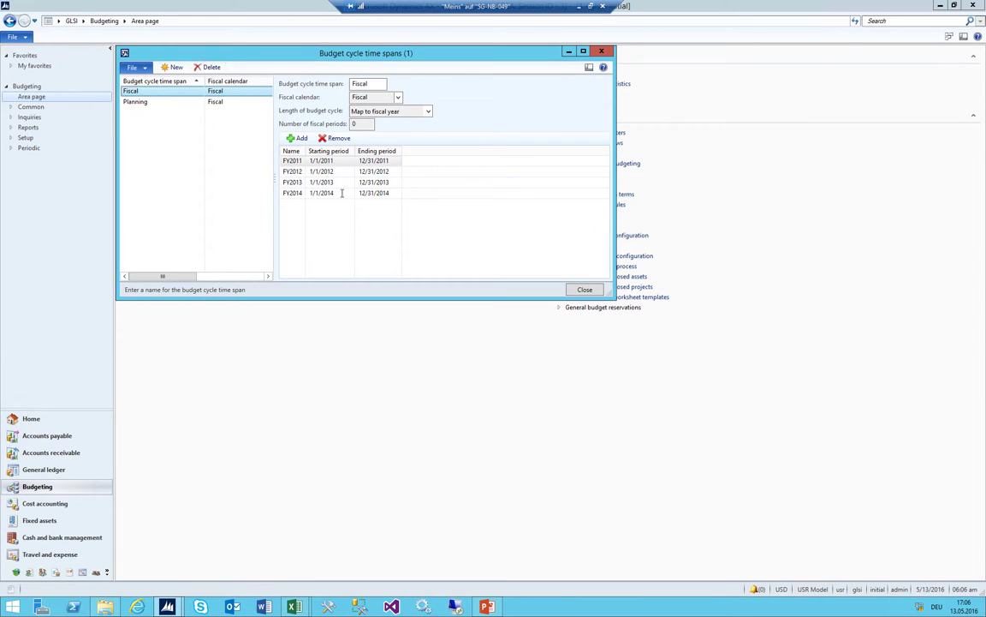
left_click(341, 193)
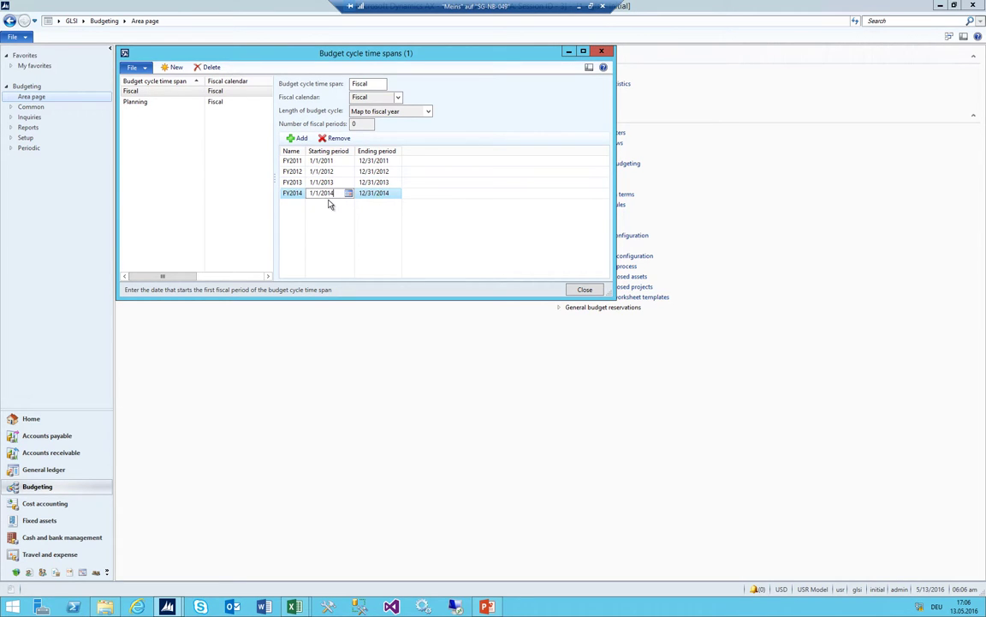
left_click(295, 138)
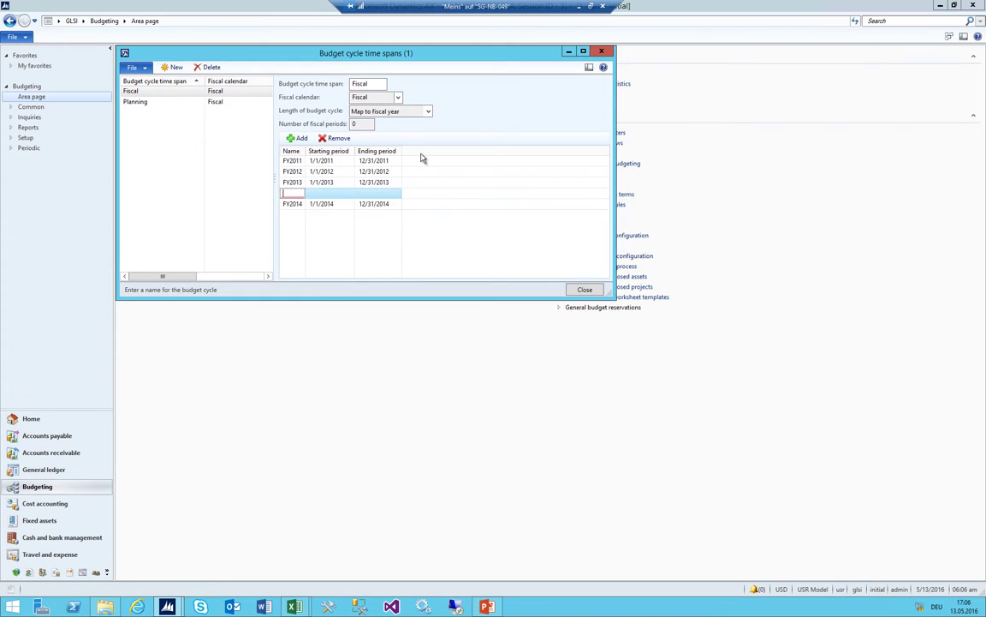
key("Tab")
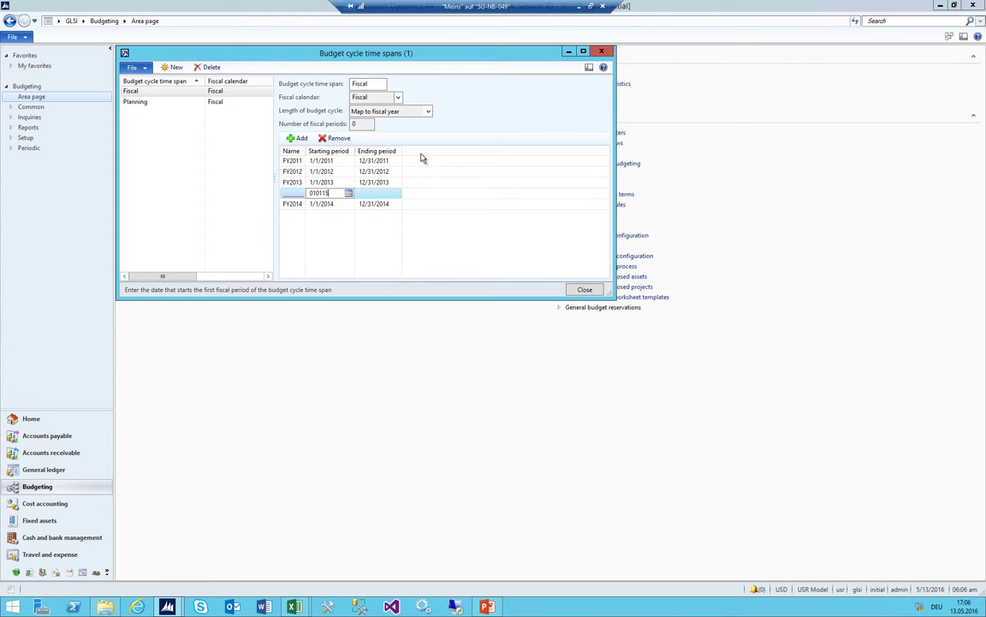
key("Tab")
key("Tab")
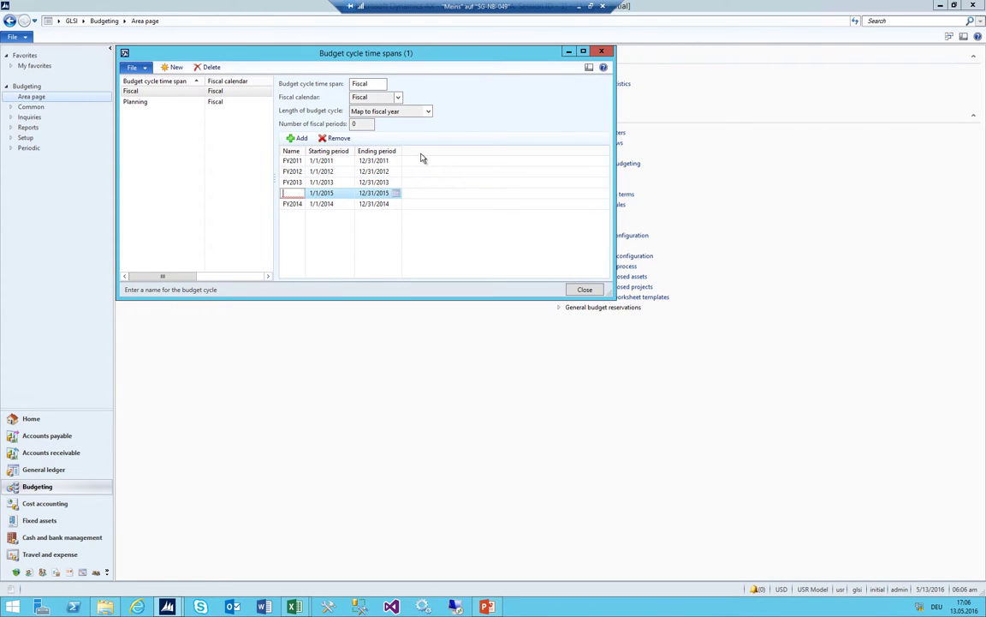
type("FY2015")
Add cycle FY2016 starting 1/1/2016 to the Fiscal budget cycle time span
key("ctrl+n")
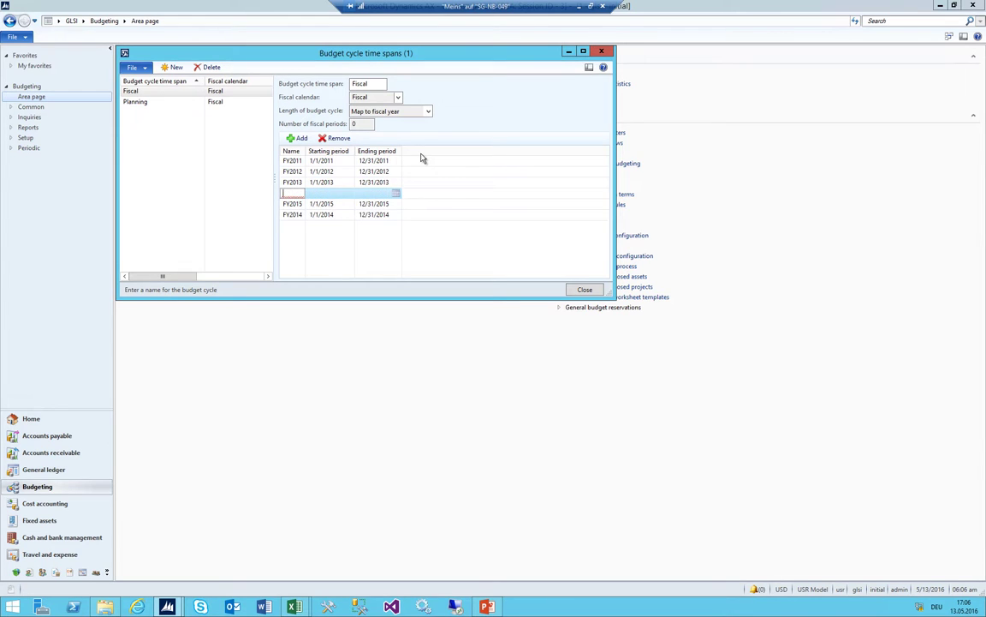
type("FY2016")
key("Tab")
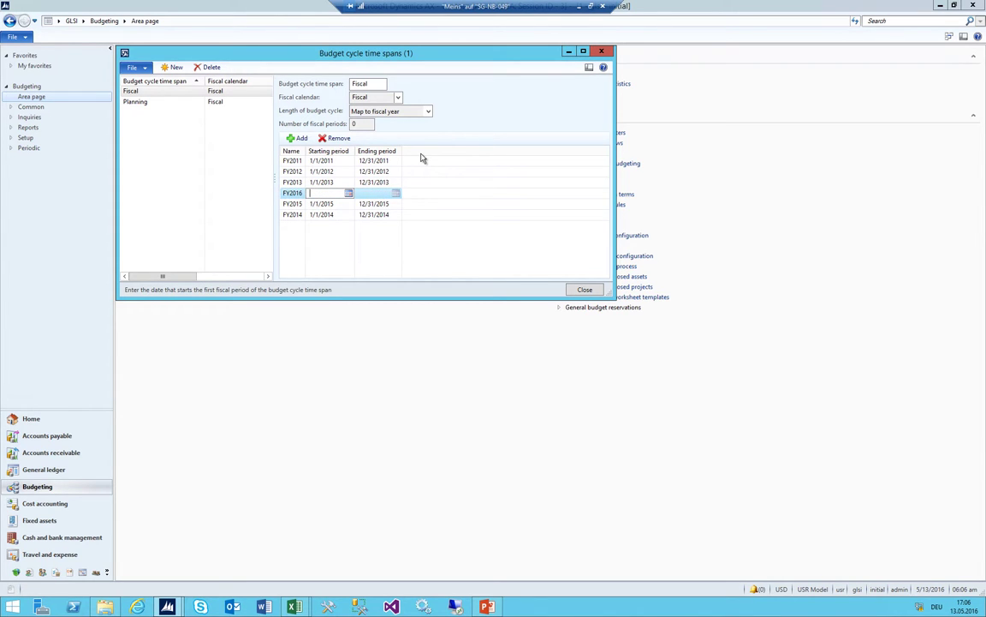
type("1/1/2016")
key("Tab")
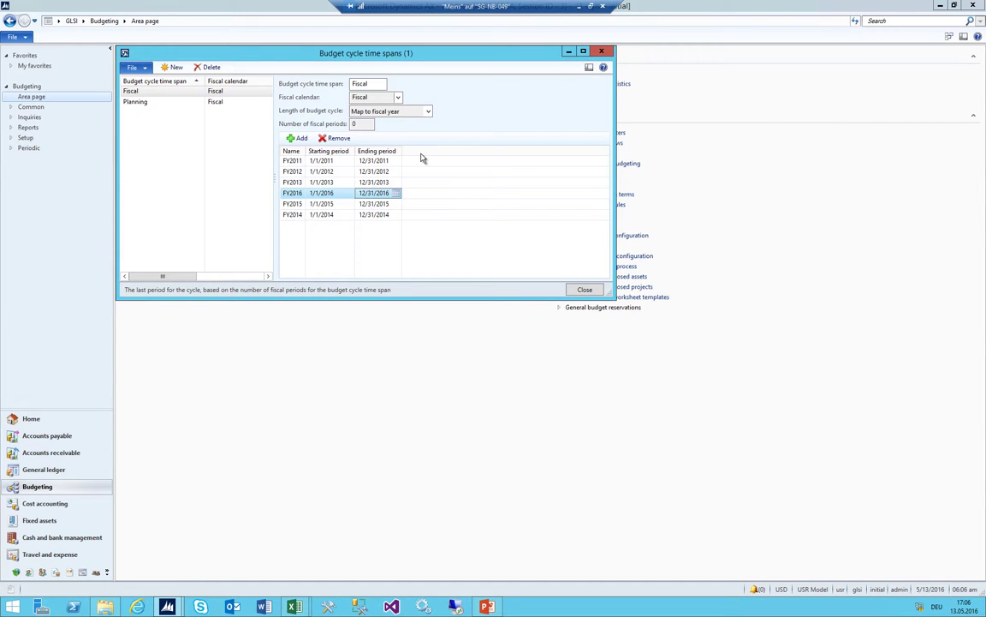
key("shift+Tab")
Add cycle FY2017 starting 1/1/2017 to the Fiscal time span and close the Budget cycle time spans form
key("ctrl+n")
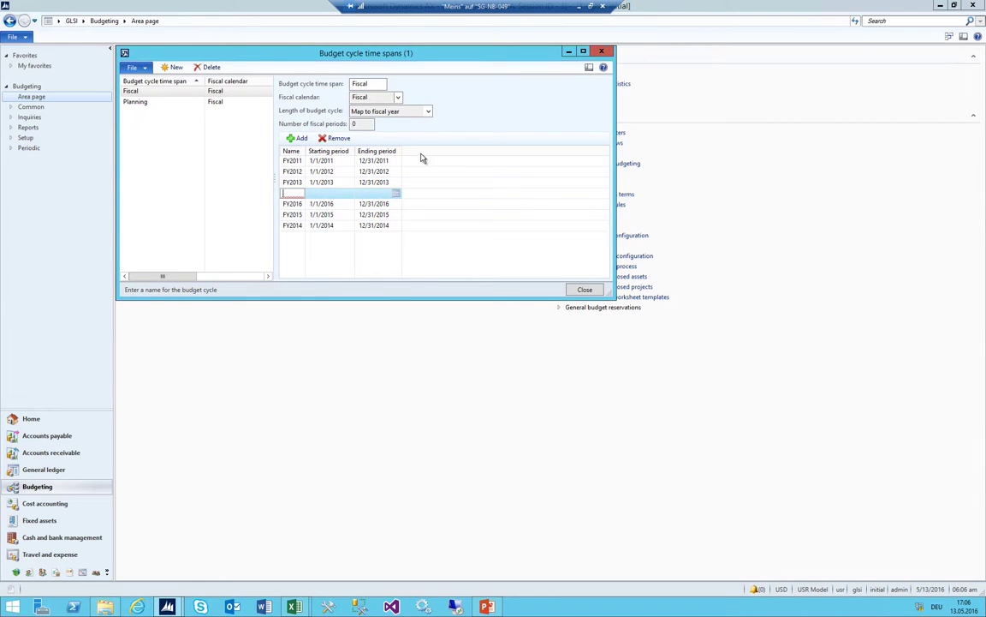
type("FY2017")
key("Tab")
type("1")
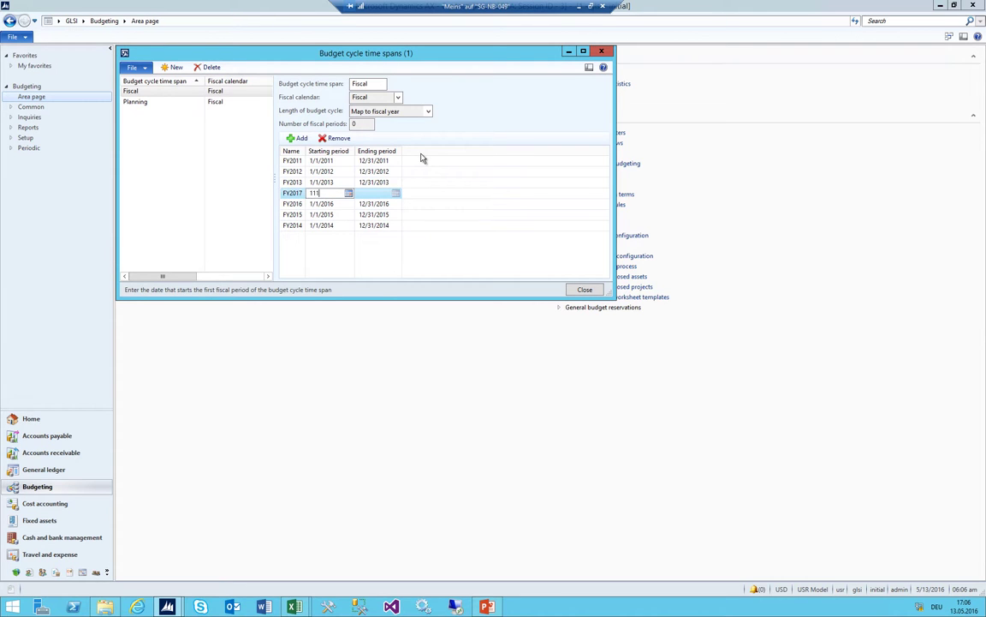
type("/1")
key("Tab")
key("shift+Tab")
key("Tab")
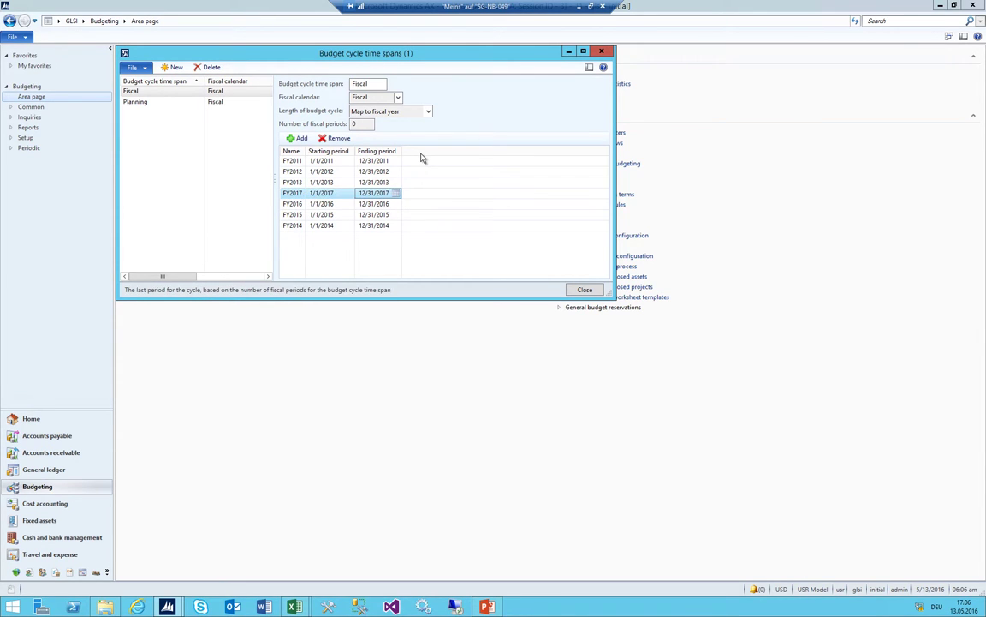
key("Up")
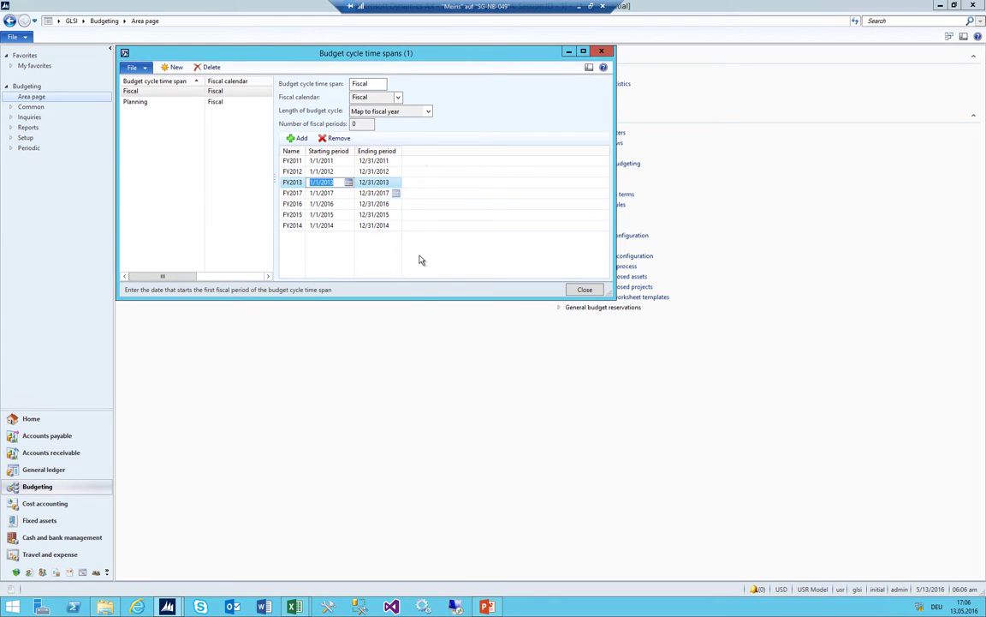
key("Escape")
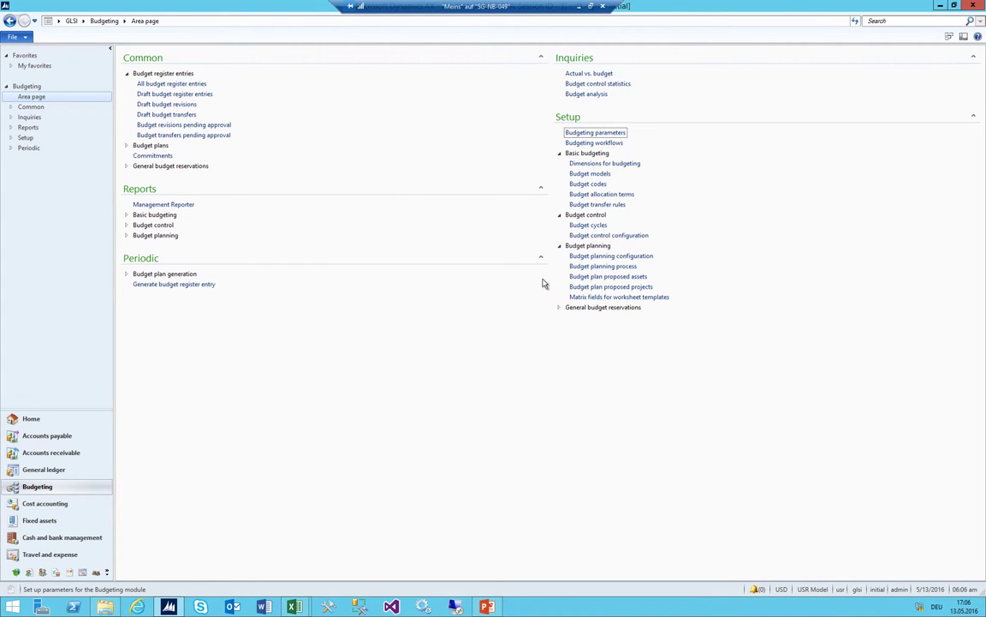
Create a new budget planning process CC_2016 with the description Cost Center Budget 2016
left_click(609, 267)
key("ctrl+n")
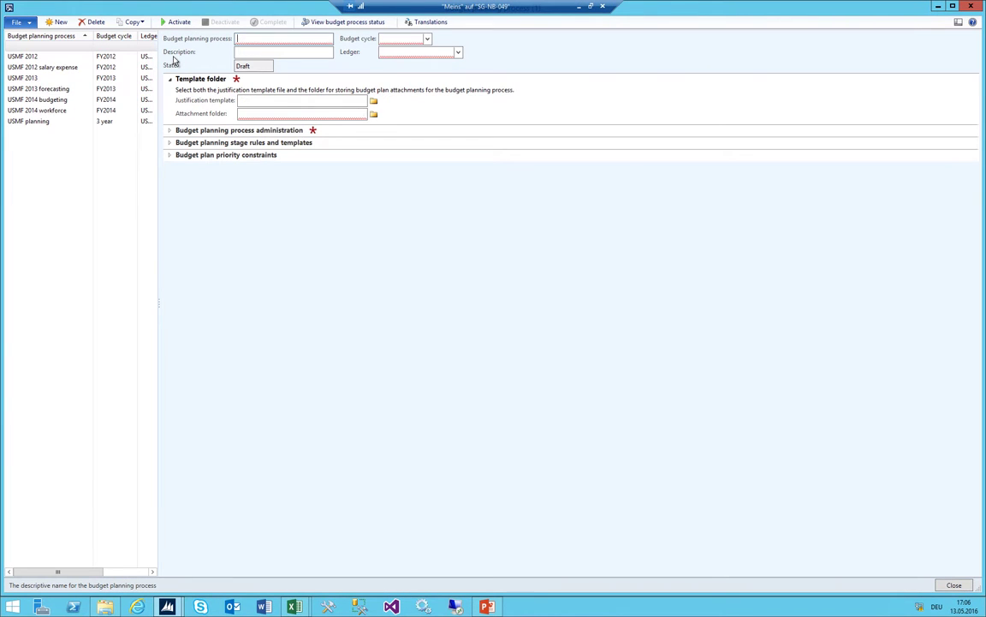
type("CC_2016")
key("Tab")
type("Cost Center Budget 2016")
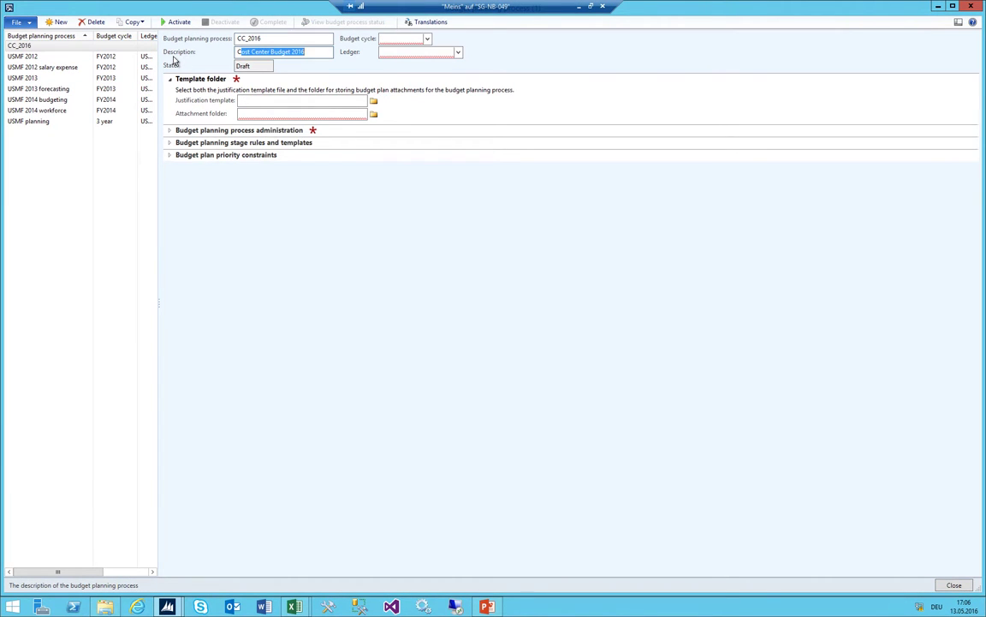
Set the budget cycle of the CC_2016 process to FY2016
key("Tab")
key("Tab")
key("alt+Down")
key("Down")
key("Down")
key("Down")
key("Down")
key("Down")
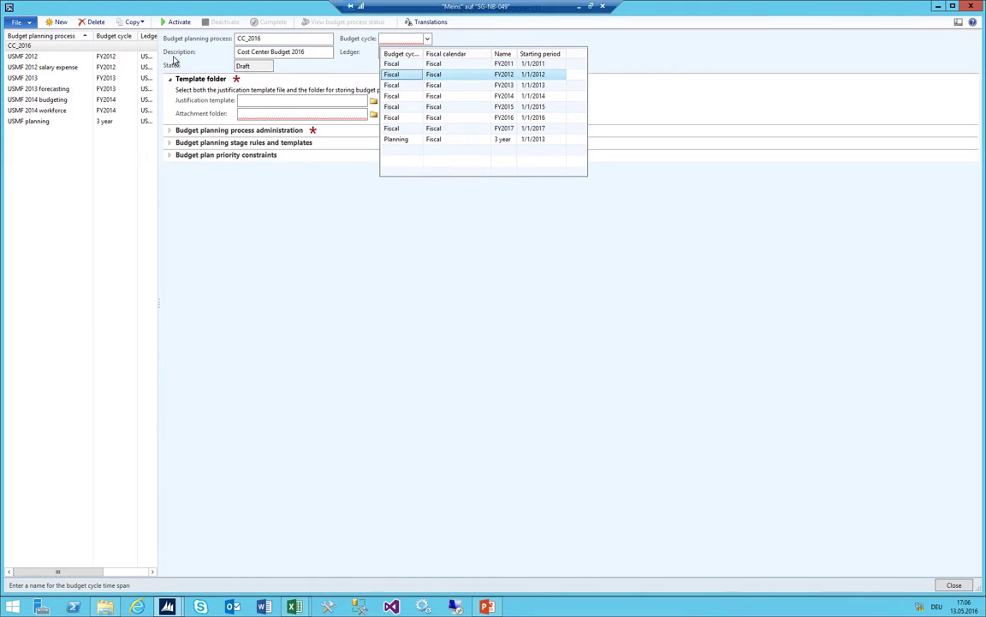
key("Return")
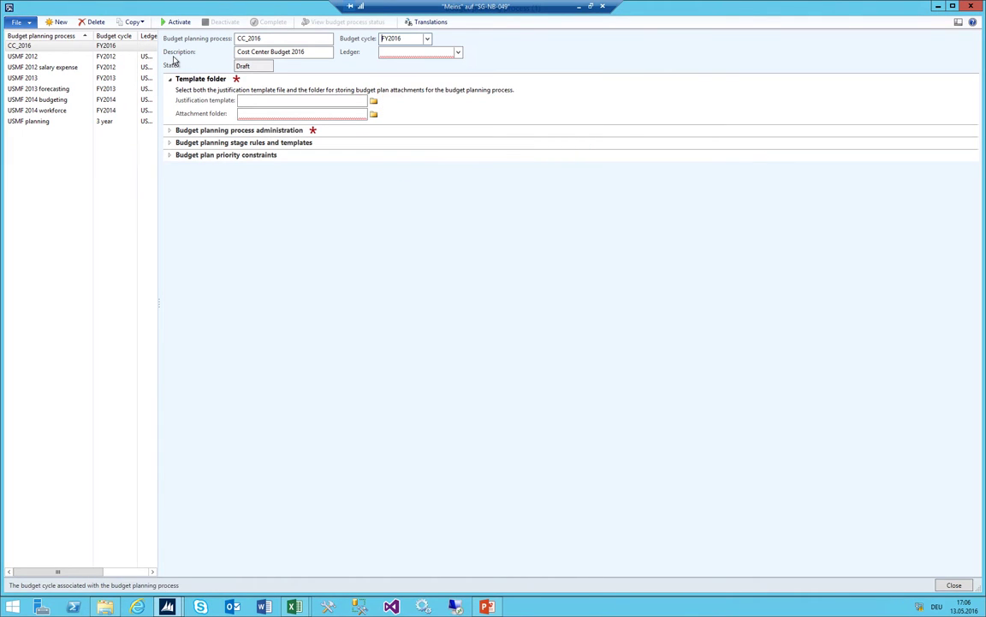
Assign the GLSI ledger (Contoso Consulting) to the CC_2016 budget planning process
key("Tab")
key("alt+Down")
key("Down")
key("Down")
key("Down")
key("Down")
key("Down")
key("Down")
key("Down")
key("Down")
key("Down")
key("Down")
key("Down")
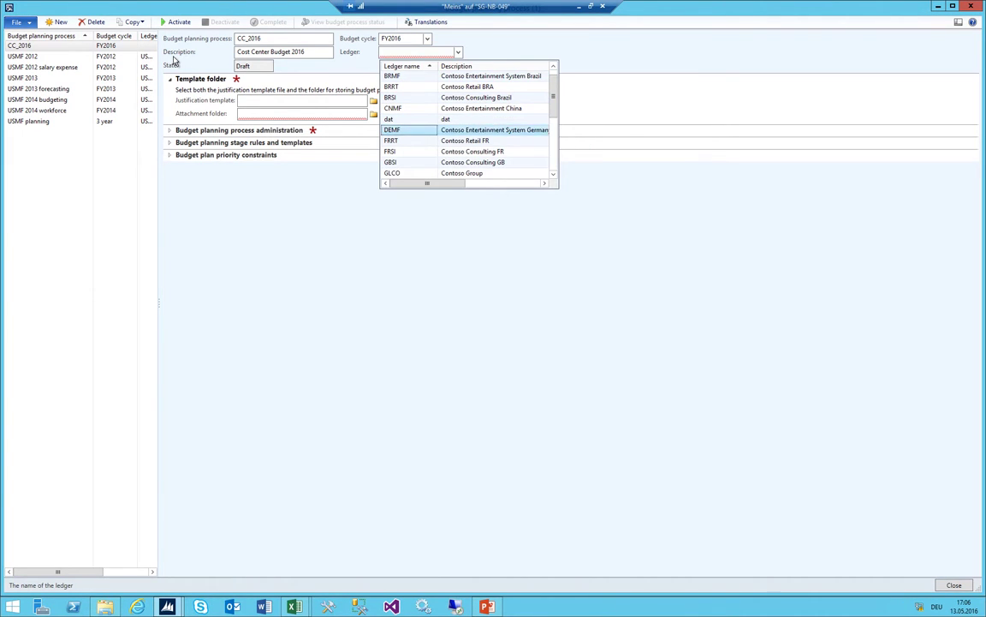
key("Down")
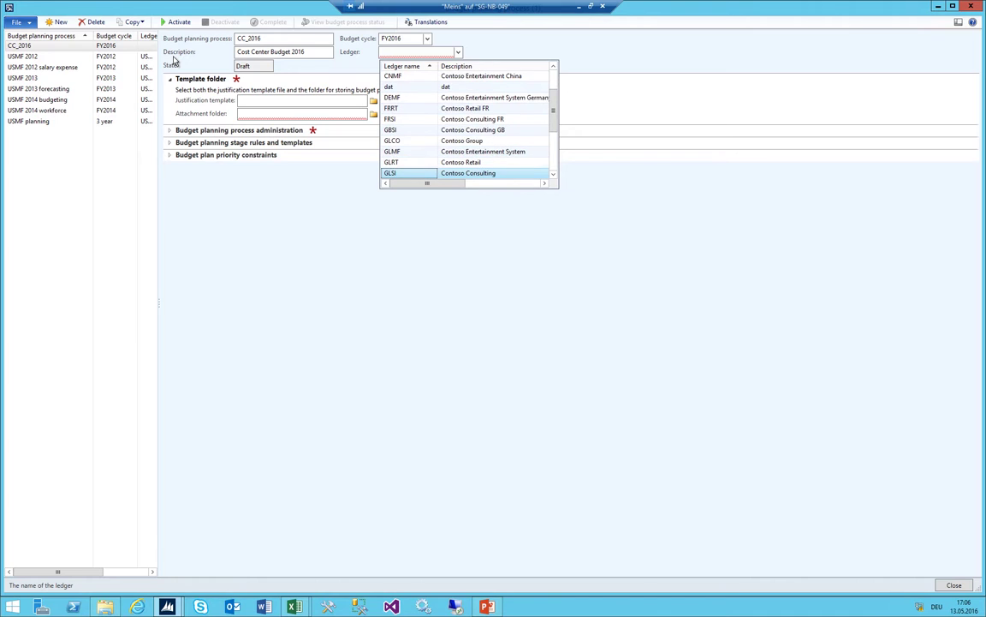
key("Return")
key("Tab")
Set the attachment folder of the CC_2016 process to the predefined budget plan folder \\Ax2012r2a\budgetplanning\MyFolder\
left_click(267, 115)
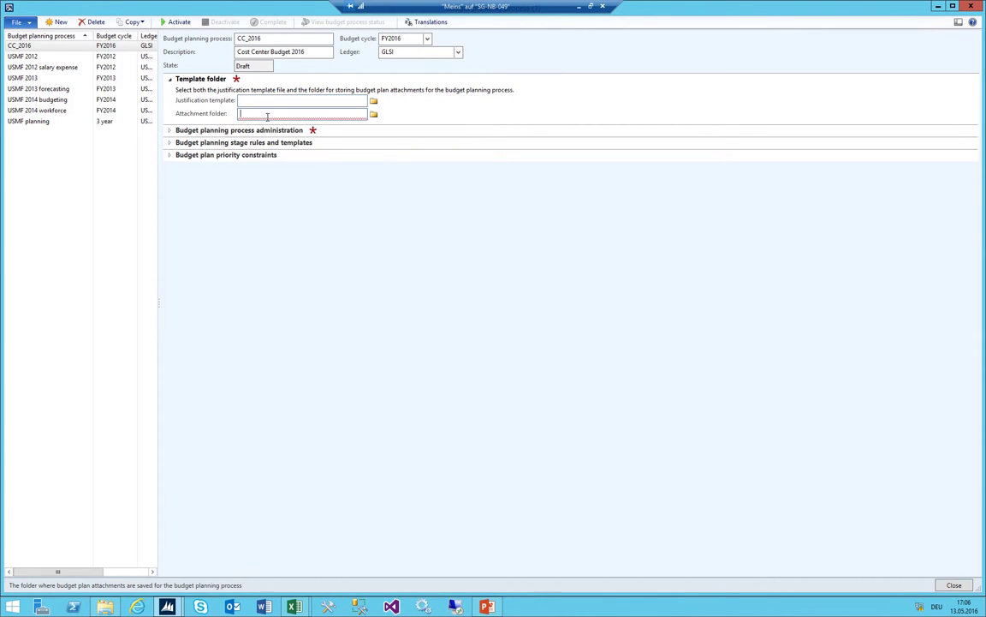
left_click(374, 113)
left_click_drag(368, 129, 412, 129)
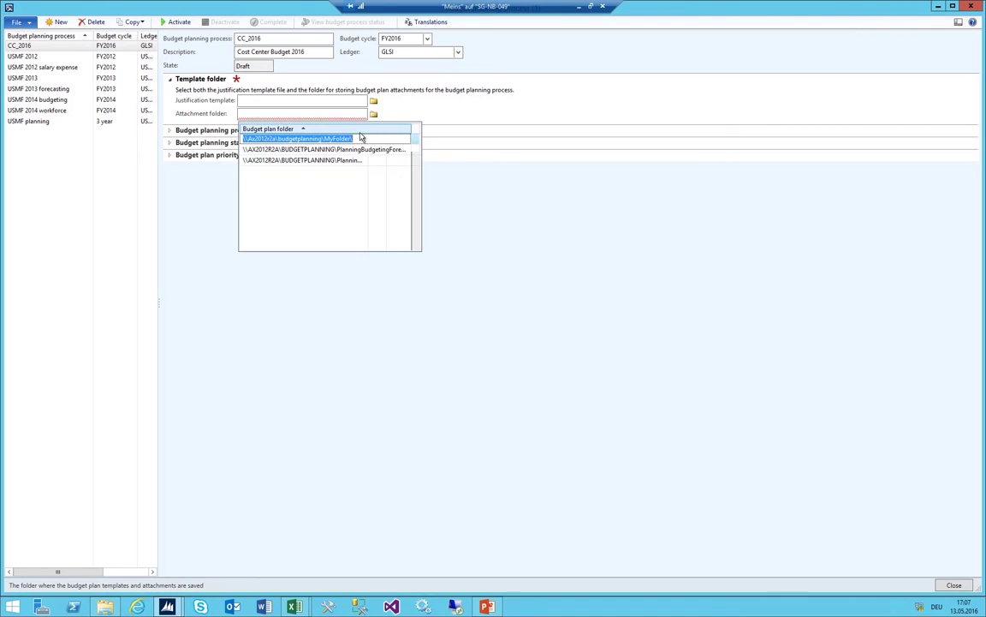
left_click(257, 139)
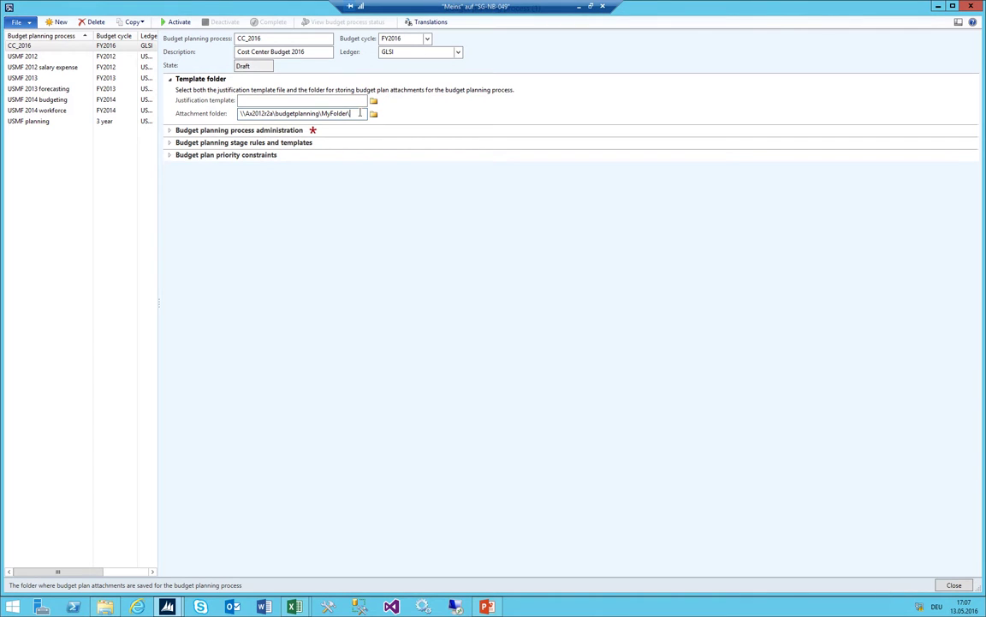
Try to append fdsfsd to the attachment folder path by hand, and recheck the list of predefined folders
type("fdsfsd")
key("Tab")
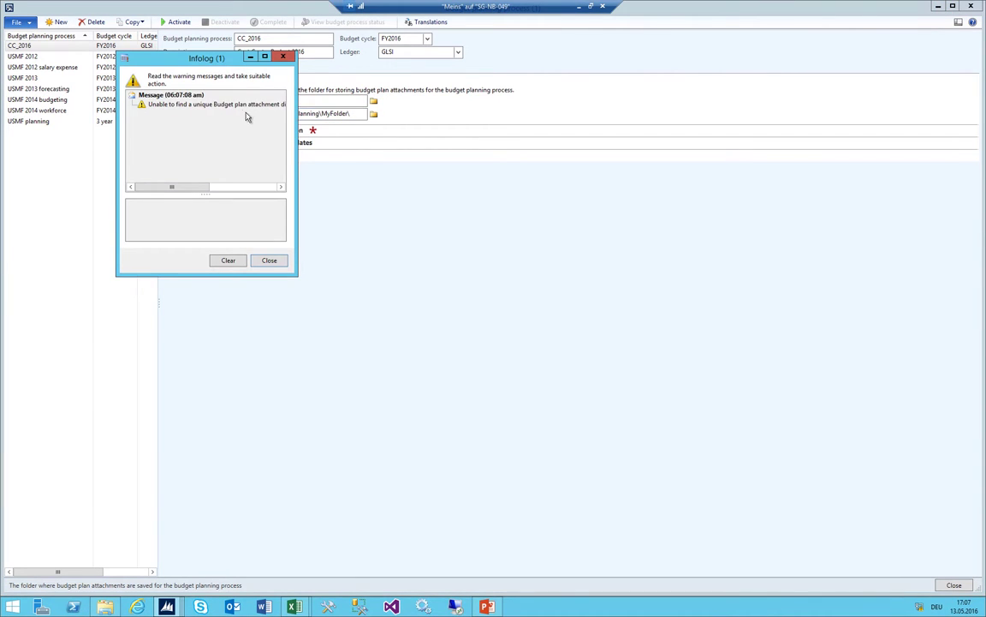
left_click(282, 57)
left_click(374, 114)
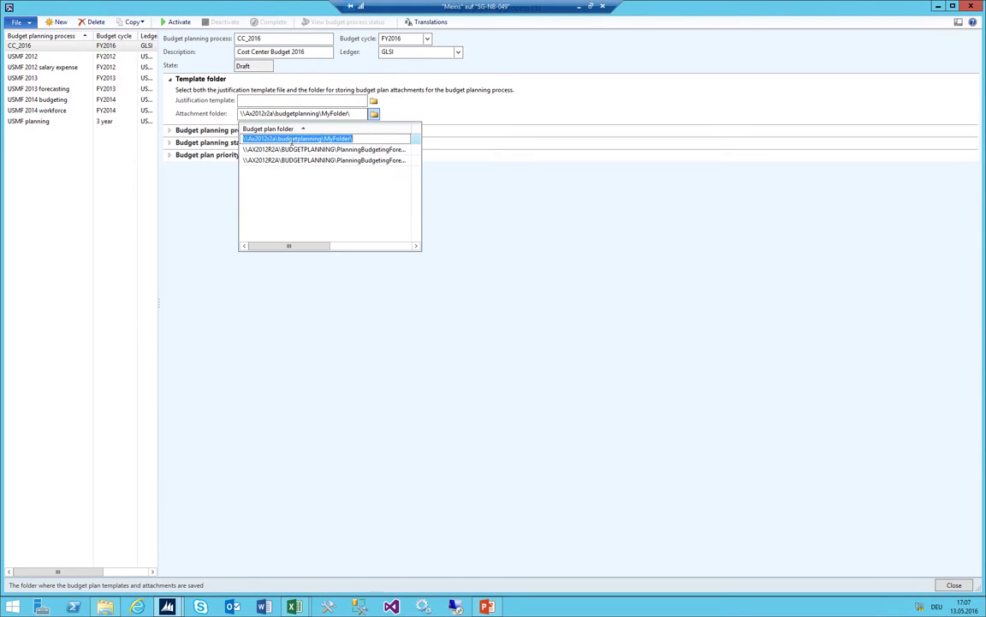
left_click(309, 113)
Review the budget plan folders in the Budget planning configuration, and return to the CC_2016 budget planning process
left_click_drag(342, 6, 604, 237)
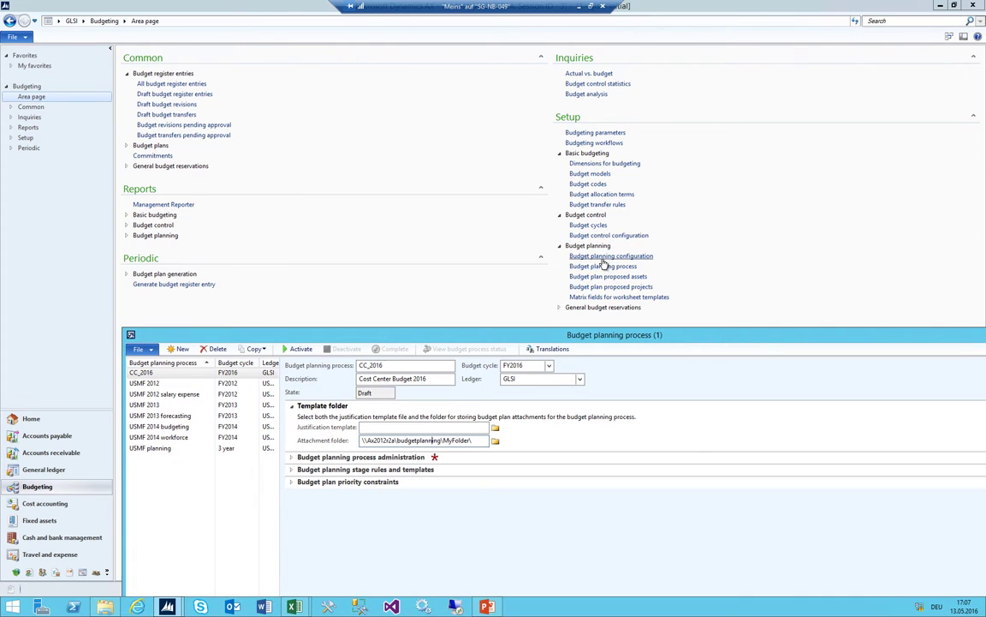
left_click(601, 257)
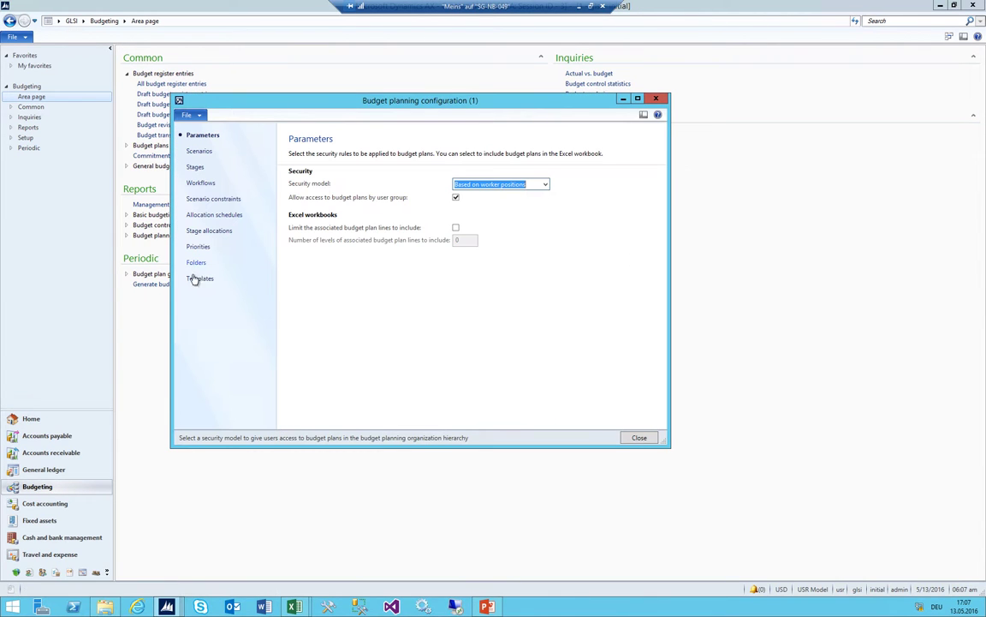
left_click(196, 262)
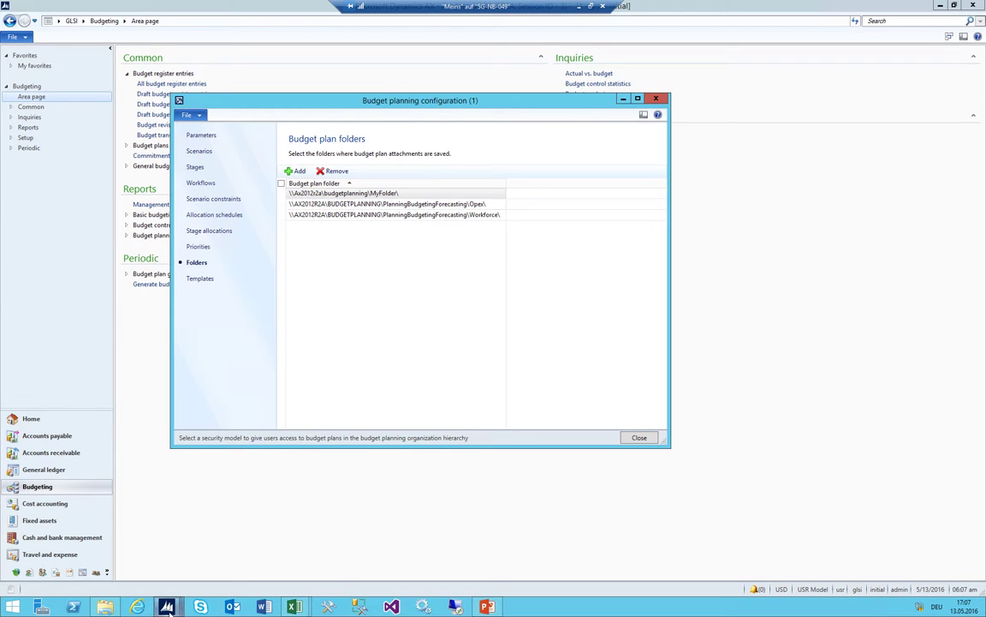
mouse_move(167, 606)
left_click(188, 552)
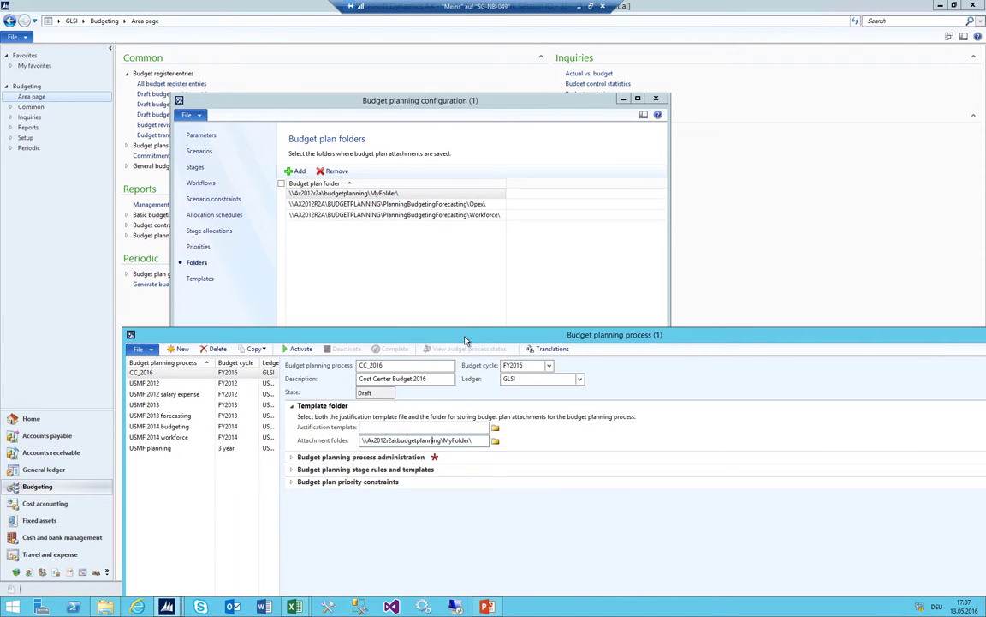
left_click_drag(457, 336, 413, 106)
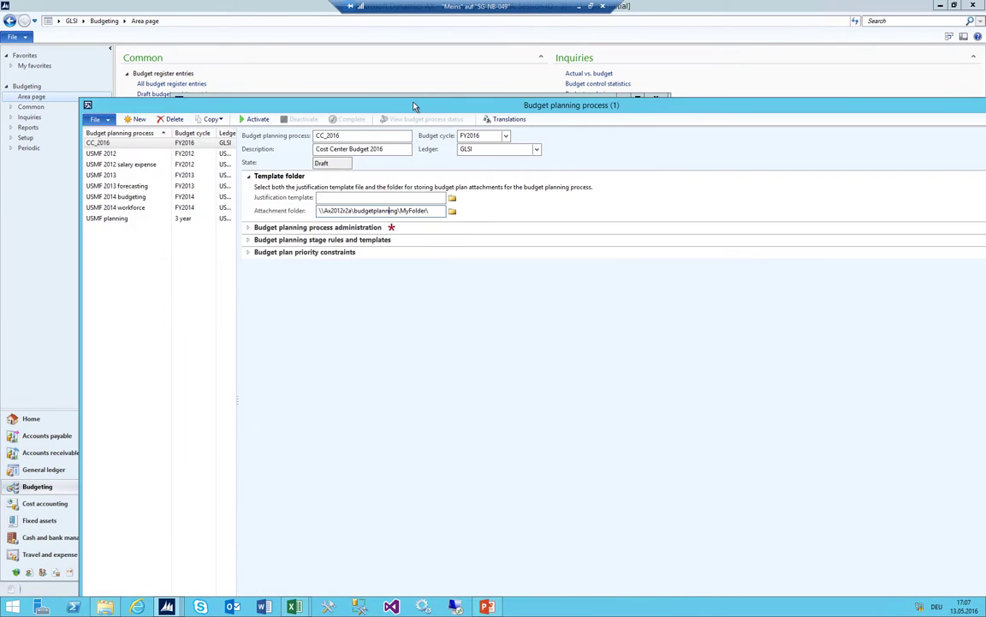
Set the organization hierarchy to GLSI_Budget in the budget planning process administration of CC_2016
left_click(254, 228)
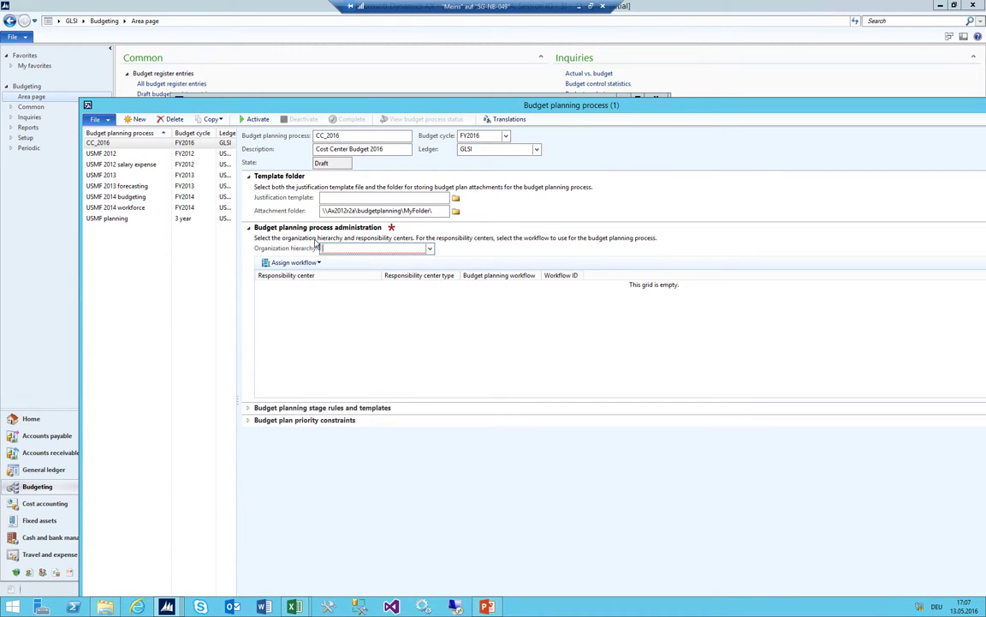
left_click_drag(365, 107, 333, 51)
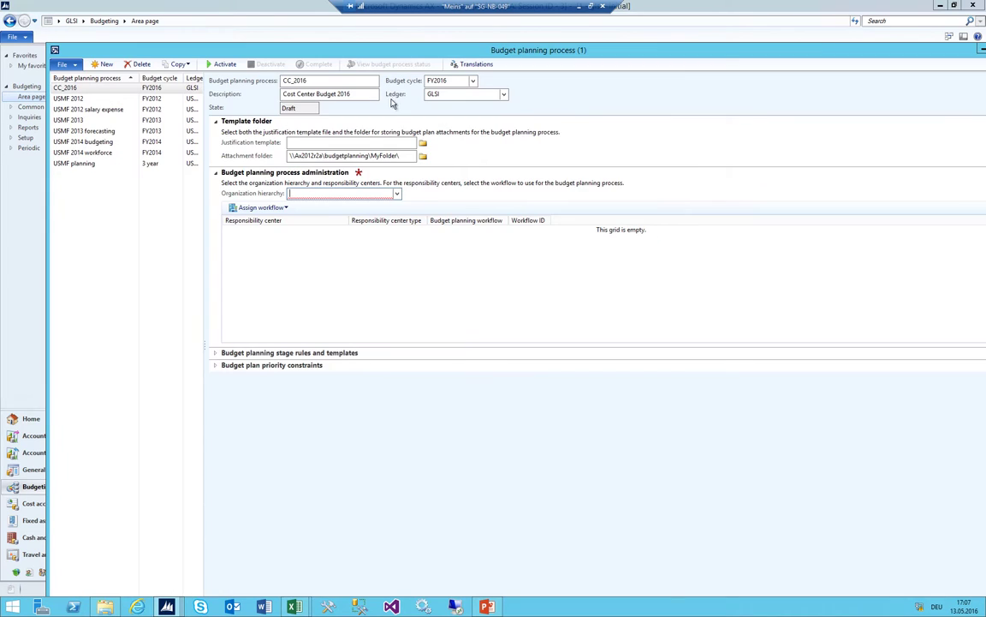
left_click(397, 194)
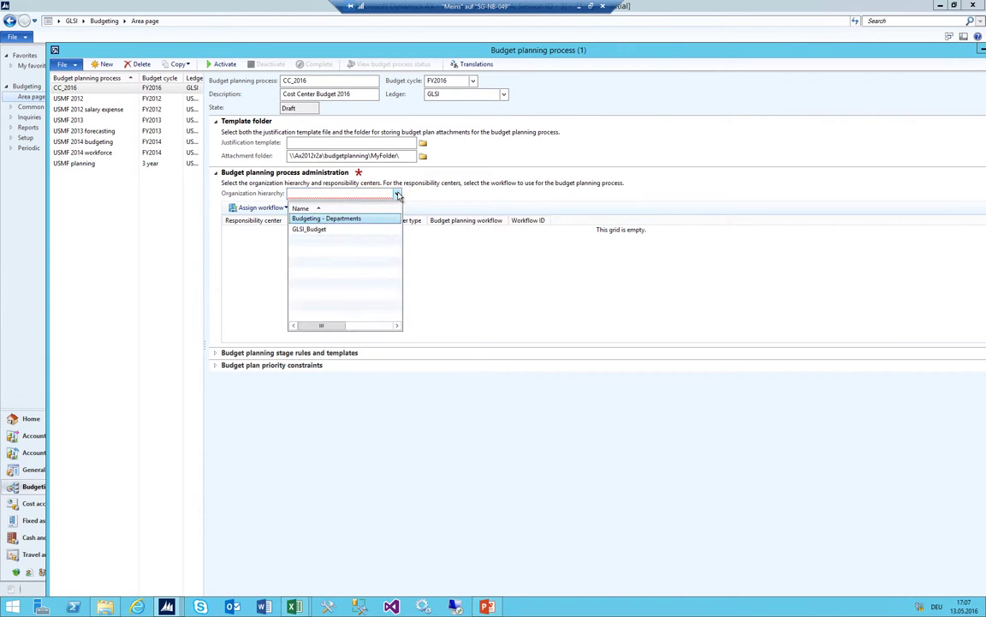
left_click(304, 230)
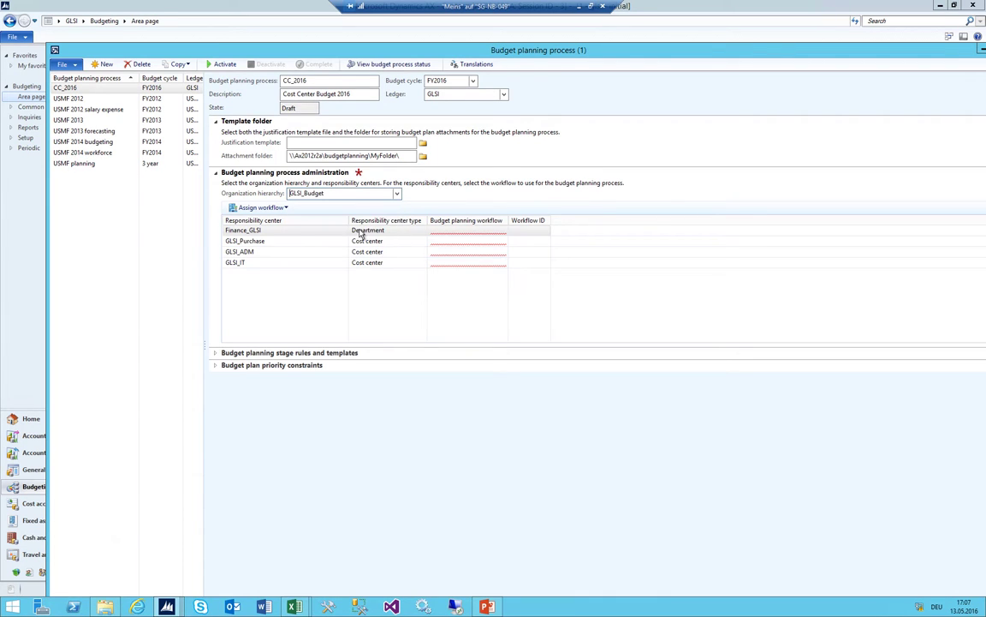
Compare the Finance_GLSI and GLSI_Purchase responsibility centers with the Finance and cost center boxes of the budget flow diagram in PowerPoint
left_click(249, 233)
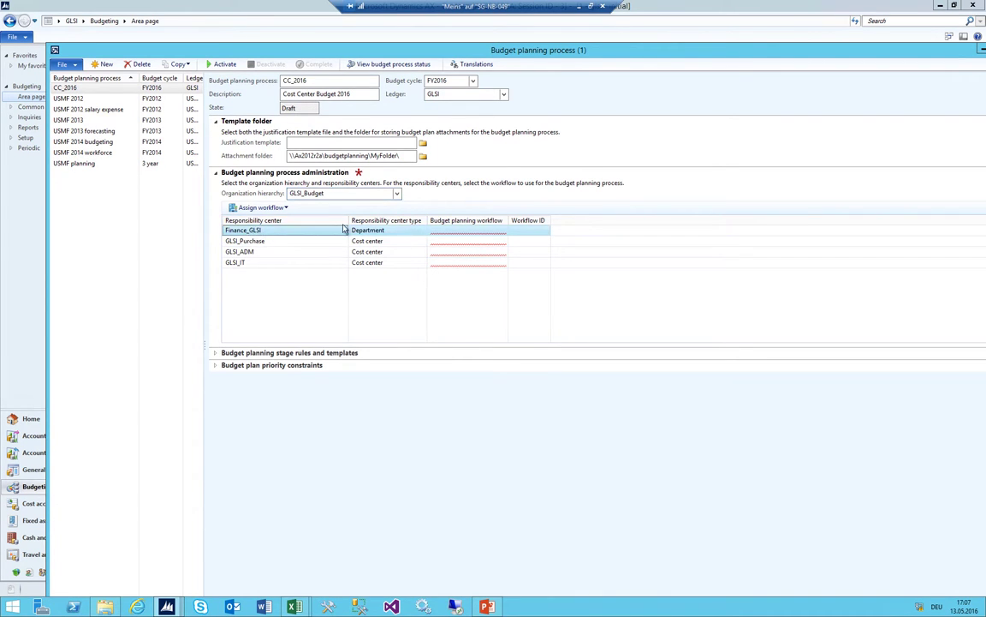
left_click(268, 239)
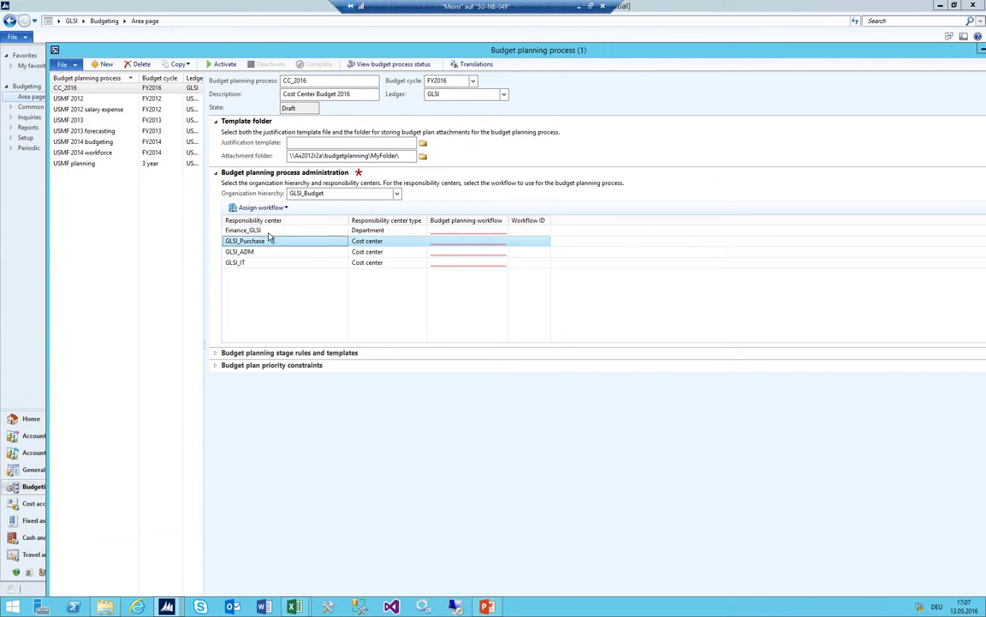
left_click(258, 232)
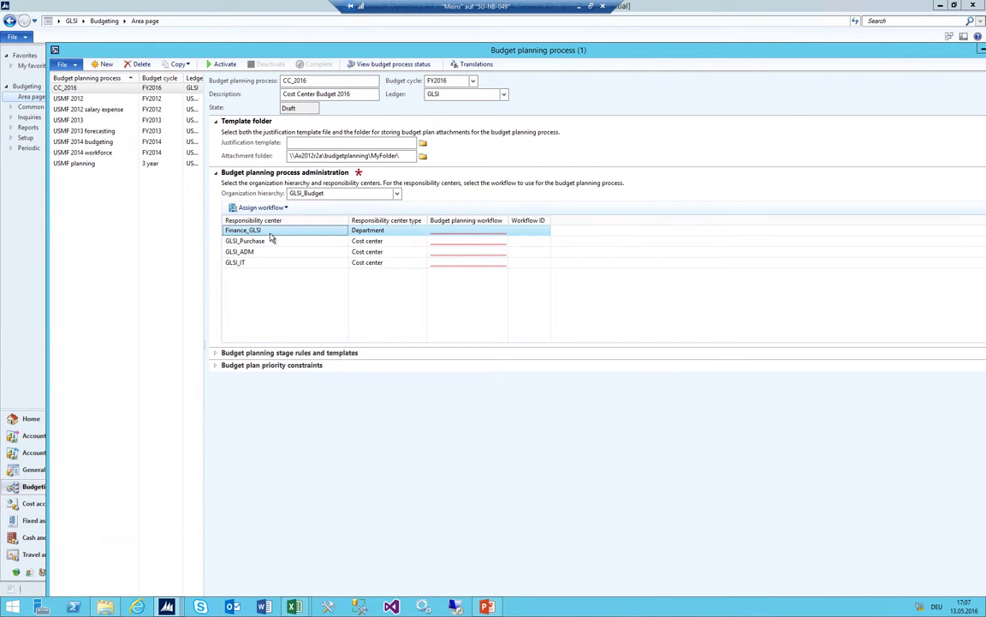
key("alt+Tab")
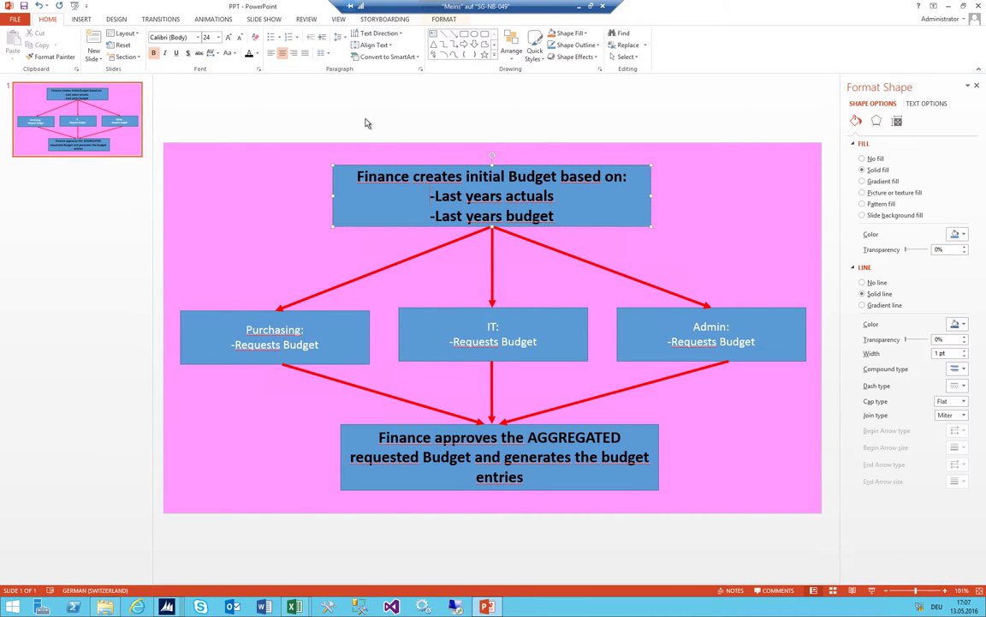
left_click(332, 174)
left_click(358, 437)
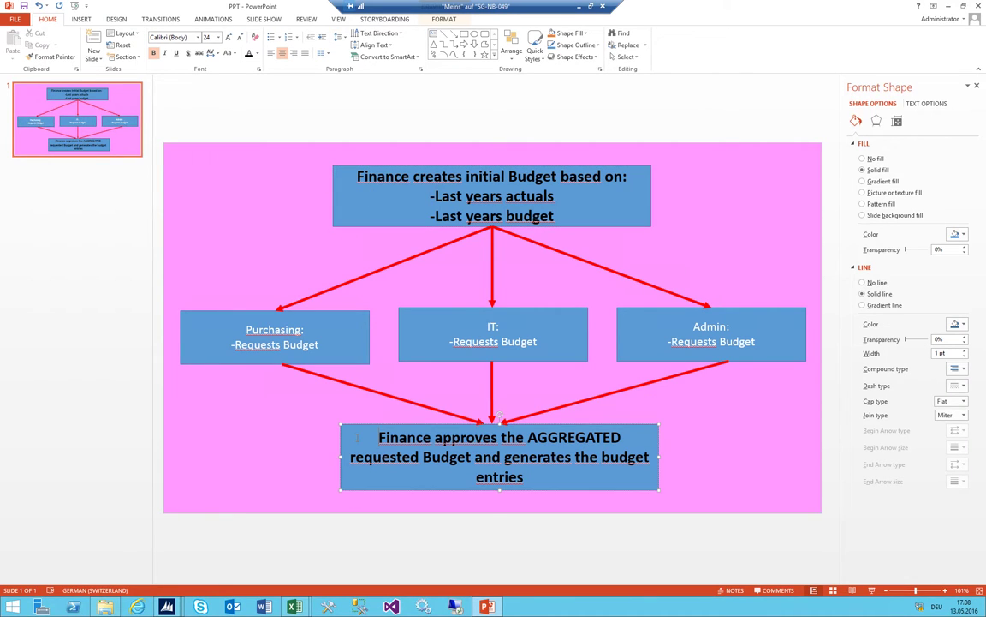
left_click(352, 196)
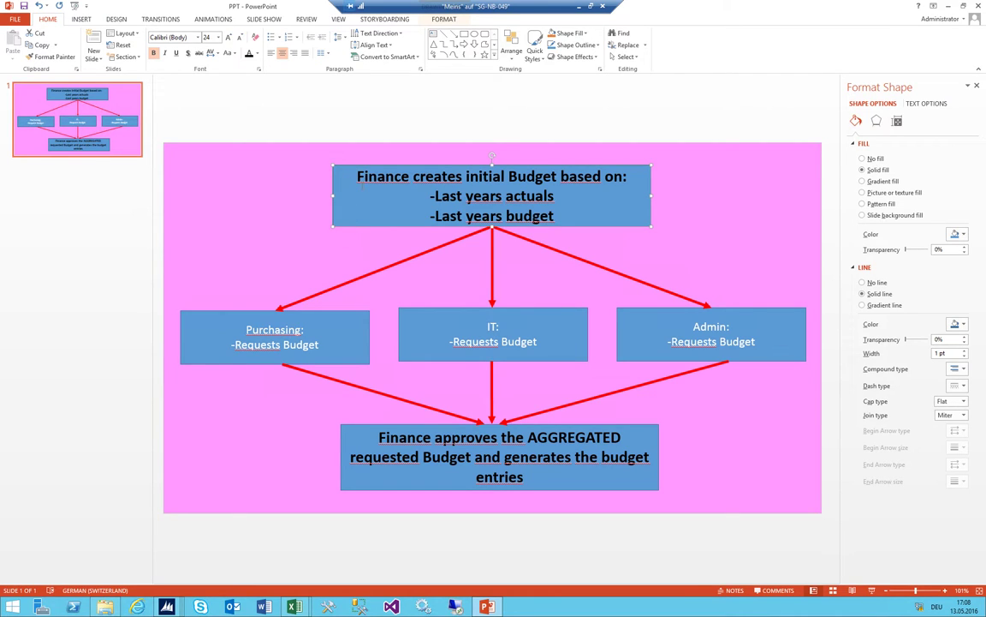
left_click(338, 437)
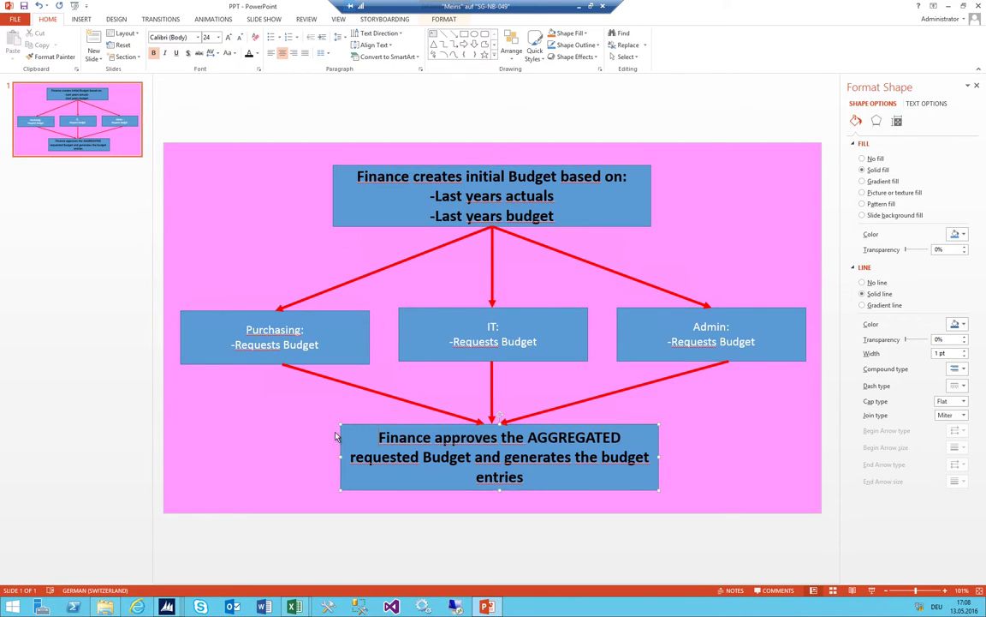
left_click(403, 334)
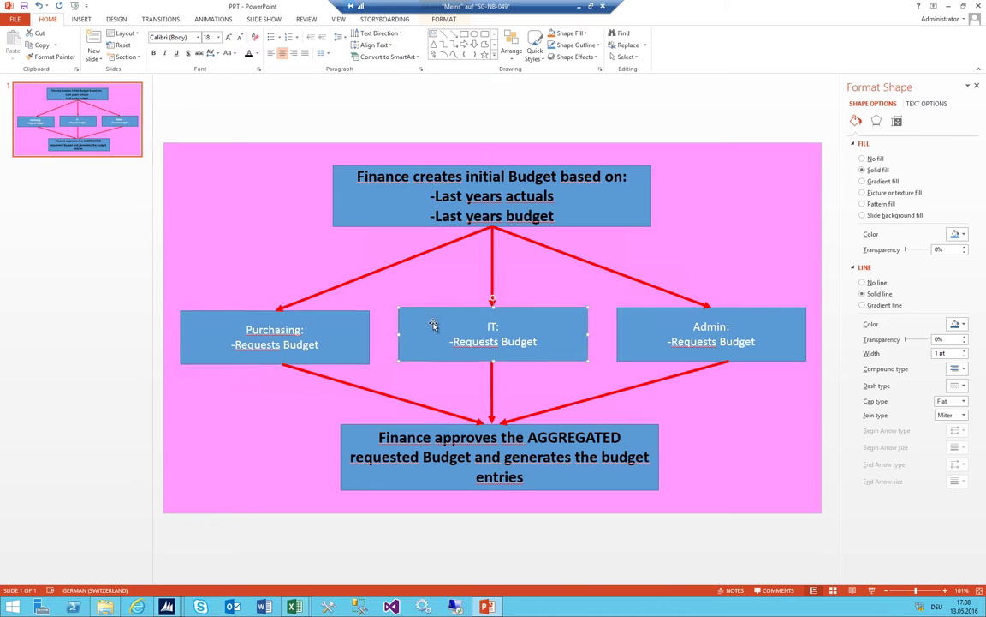
left_click(338, 197)
left_click(343, 338)
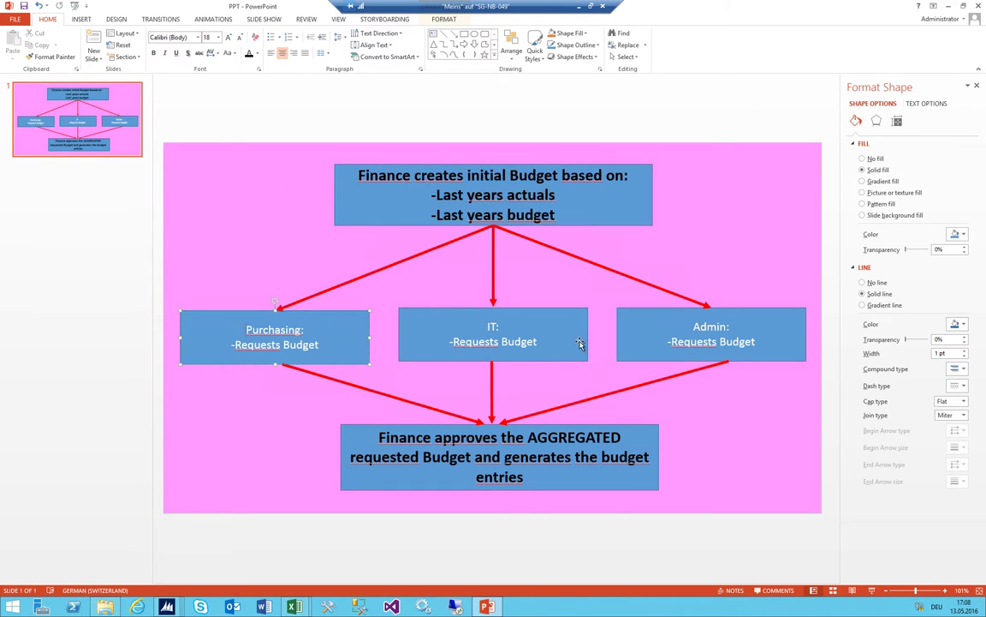
left_click(366, 431)
left_click_drag(480, 6, 701, 440)
Return to Dynamics AX and assign the 01_Total Budget workflow to the Finance_GLSI responsibility center
left_click(383, 240)
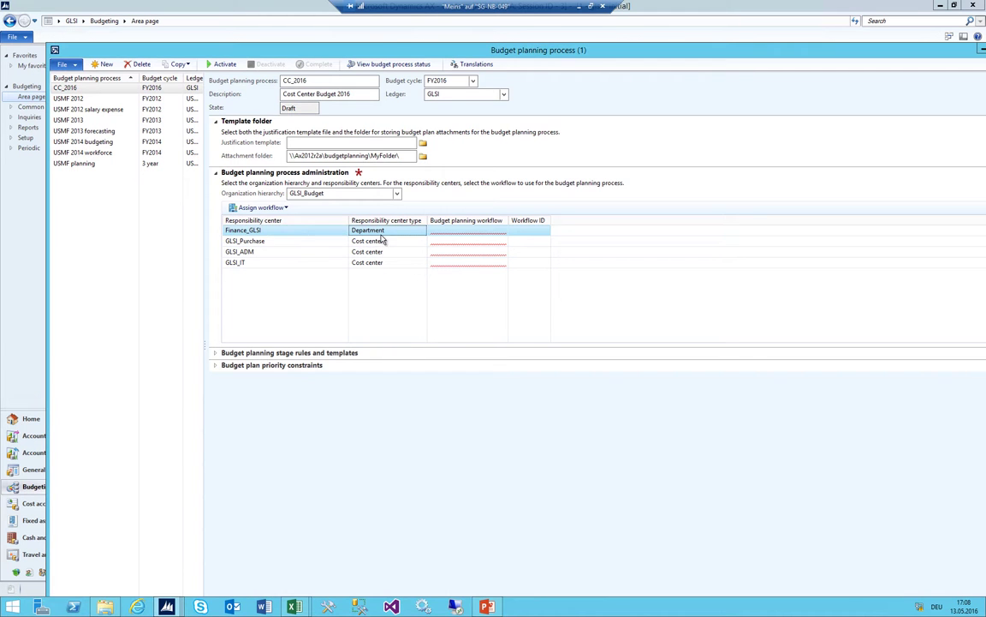
left_click(502, 232)
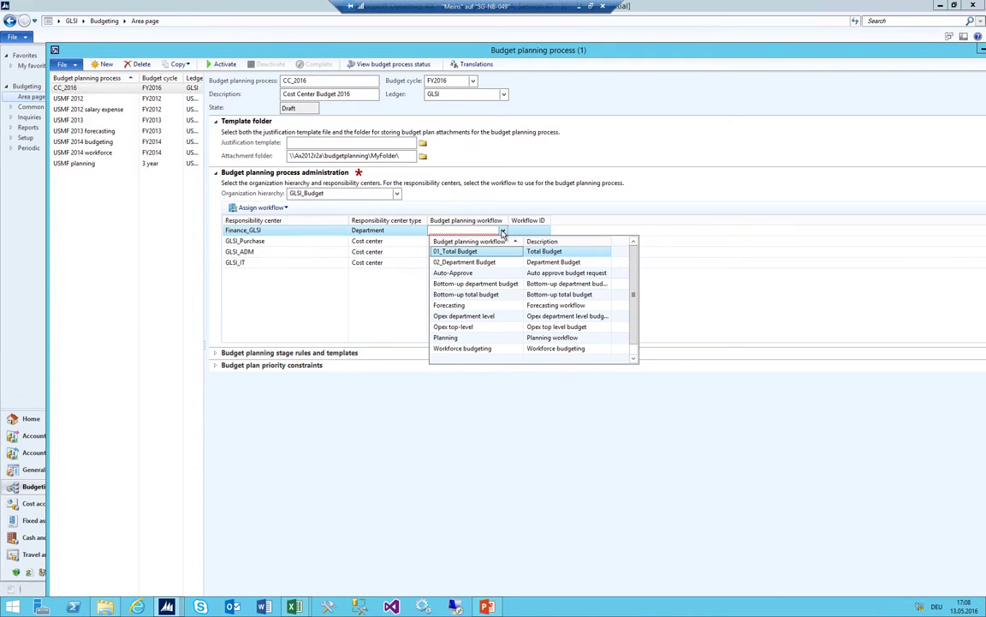
left_click(467, 252)
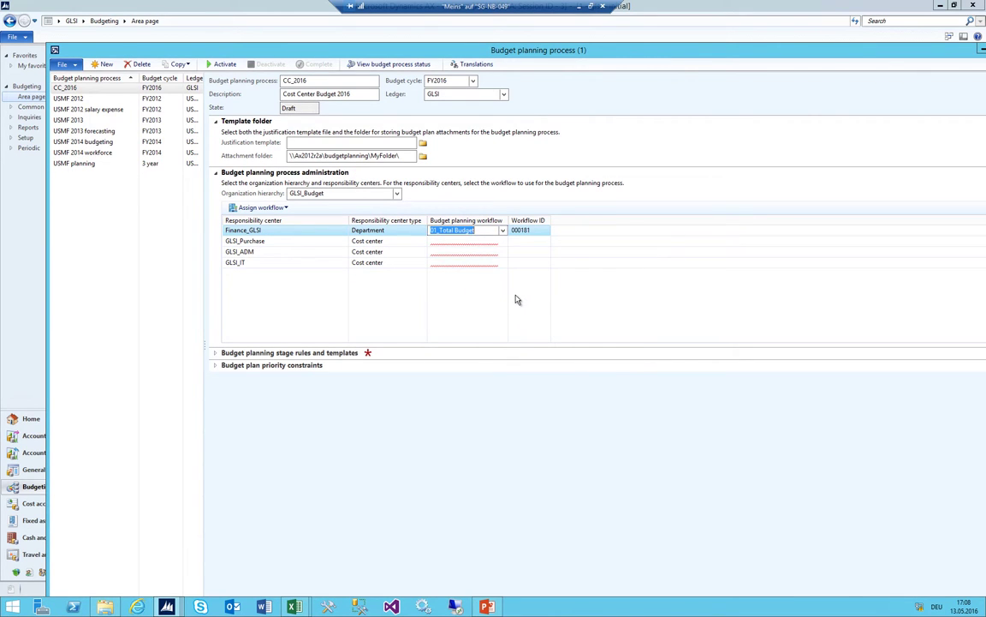
Assign the 02_Department Budget workflow to the cost centers GLSI_Purchase, GLSI_ADM and GLSI_IT
left_click(257, 241)
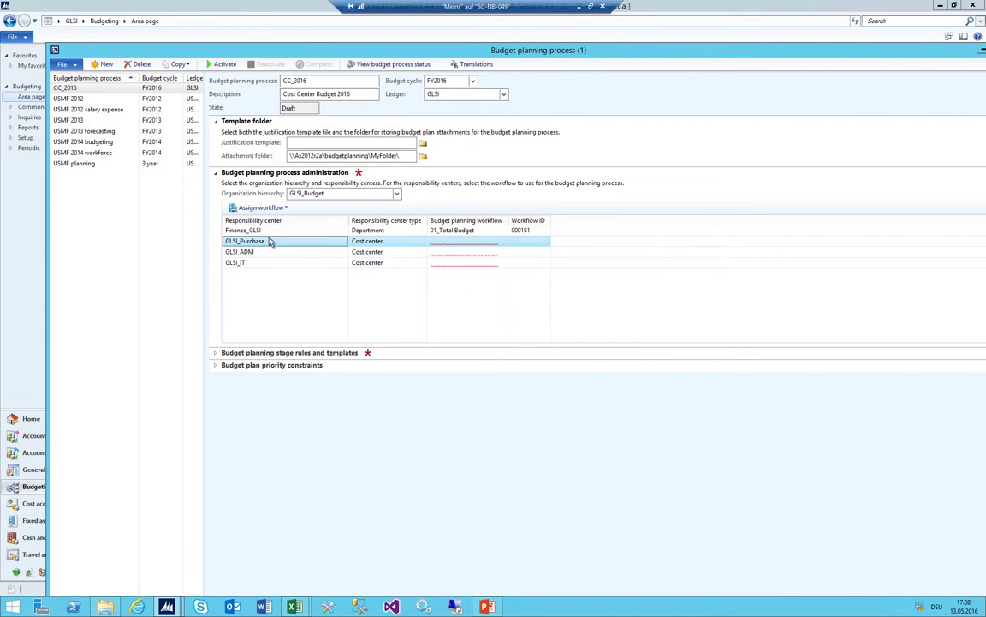
left_click(457, 246)
left_click(503, 240)
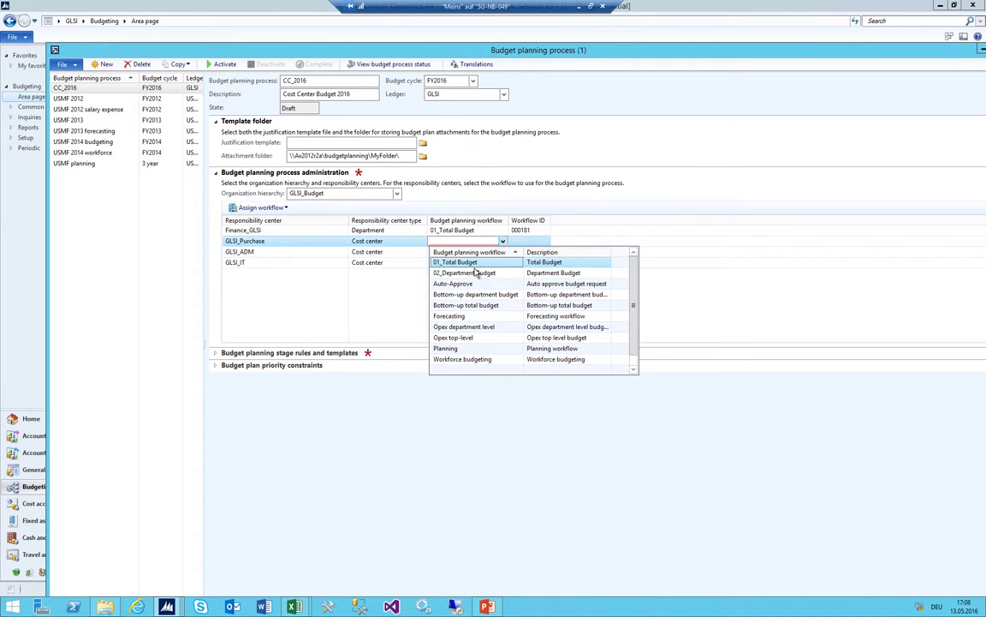
left_click(467, 273)
left_click(484, 252)
left_click(502, 252)
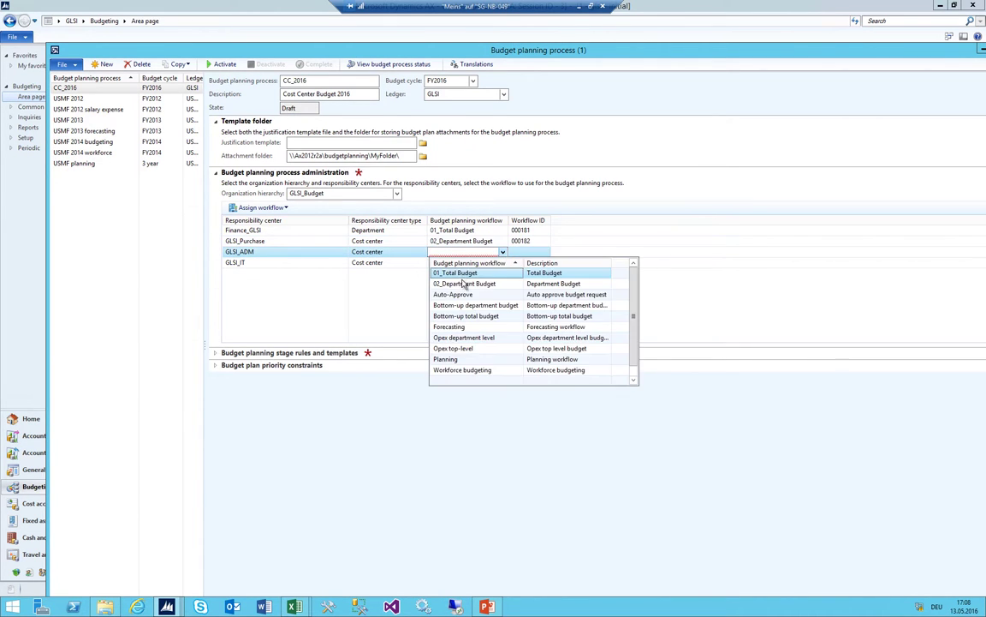
left_click(463, 283)
left_click(494, 263)
left_click(501, 262)
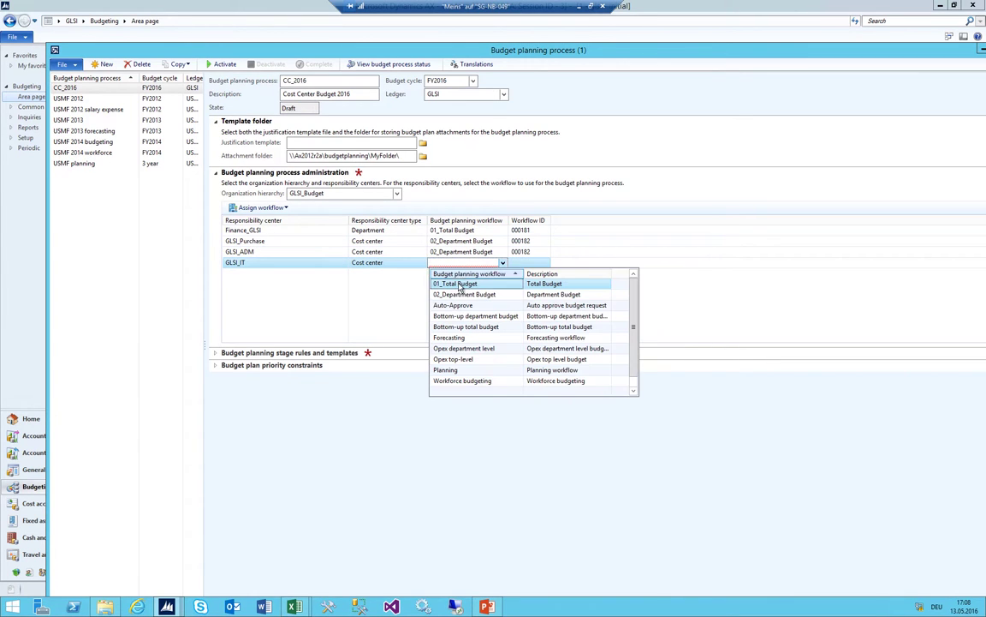
left_click(441, 292)
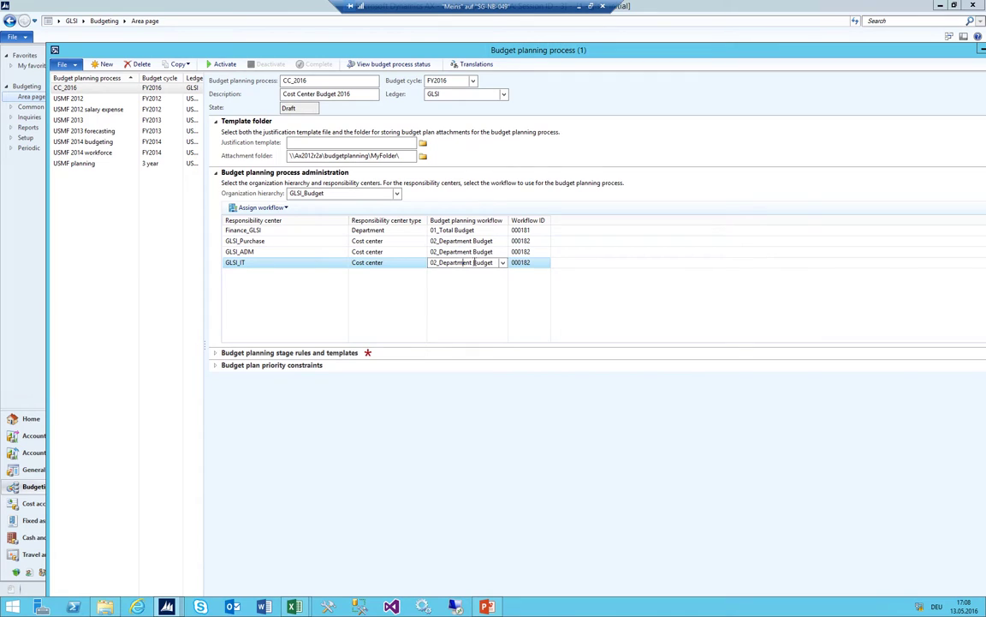
Check the Finance_GLSI workflow assignment against the budget flow diagram in PowerPoint, and return to the budget planning process
left_click(461, 231)
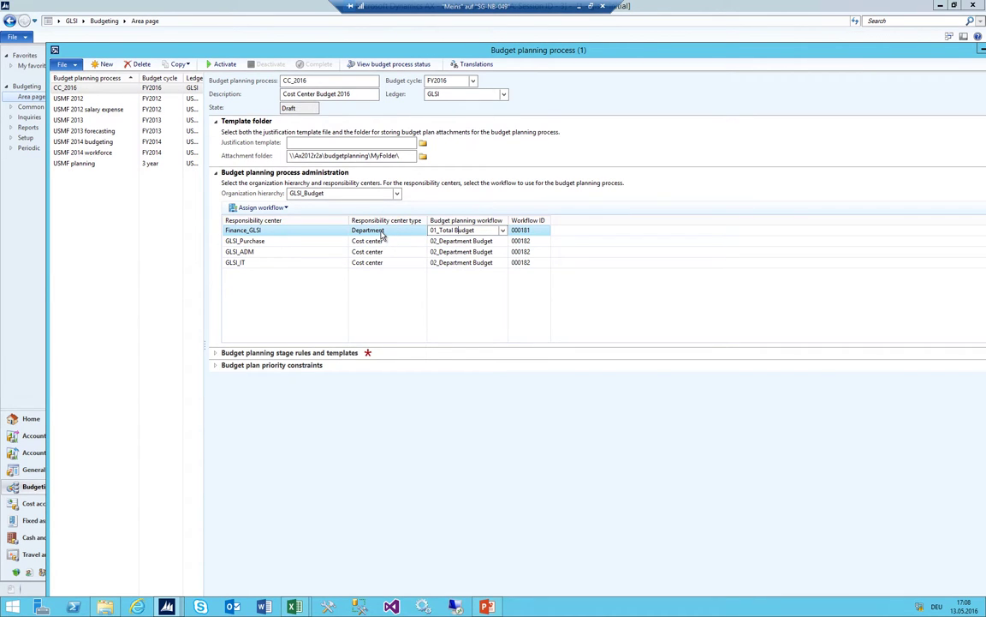
left_click(488, 604)
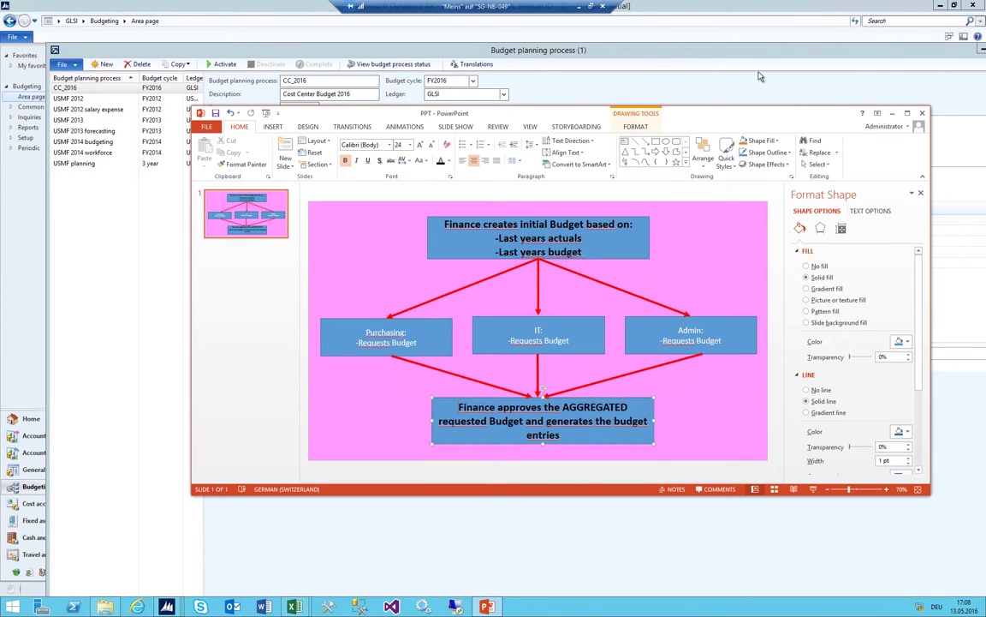
left_click(742, 54)
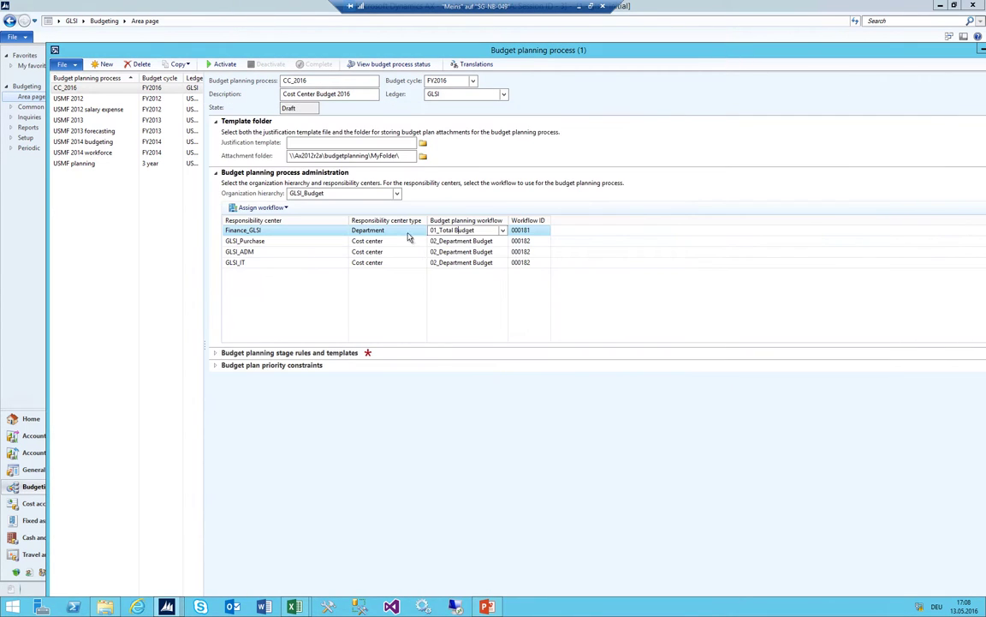
Show the budget planning stage rules and templates of CC_2016 and compare the stages of the 01_Total Budget and 02_Department Budget workflows
left_click(217, 353)
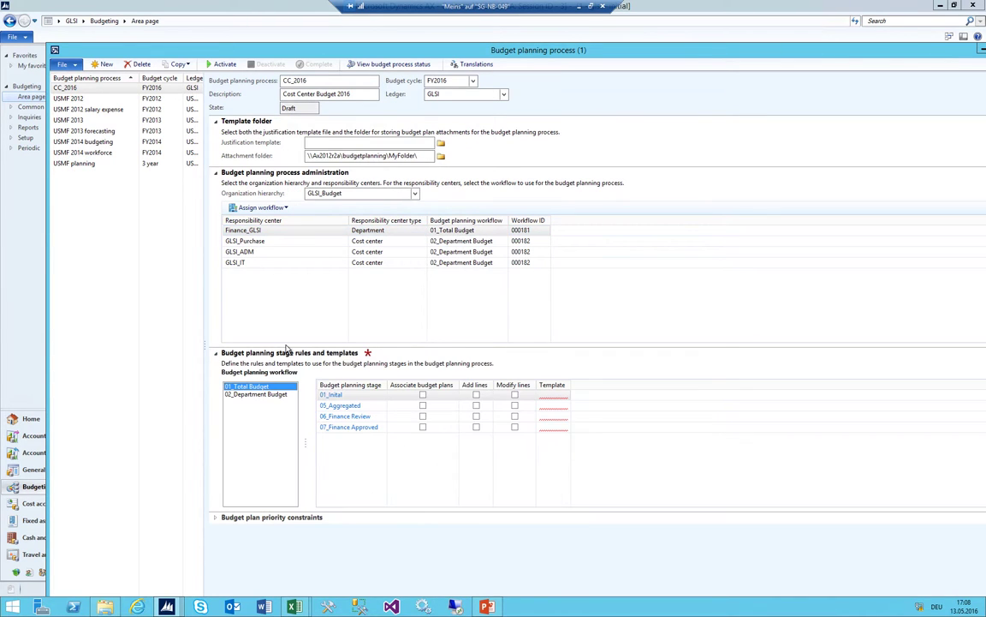
left_click(262, 395)
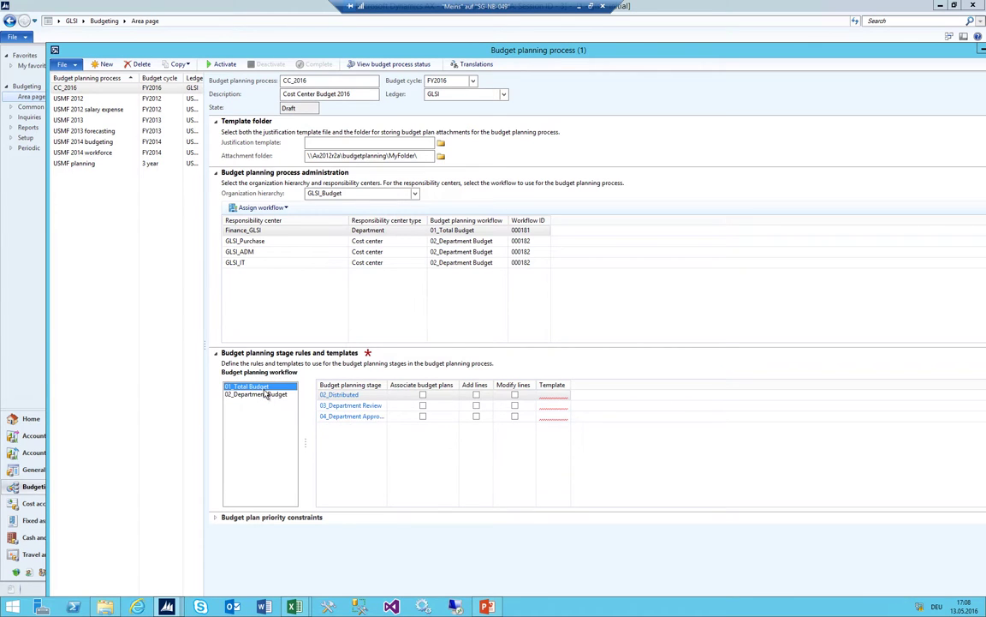
left_click(263, 394)
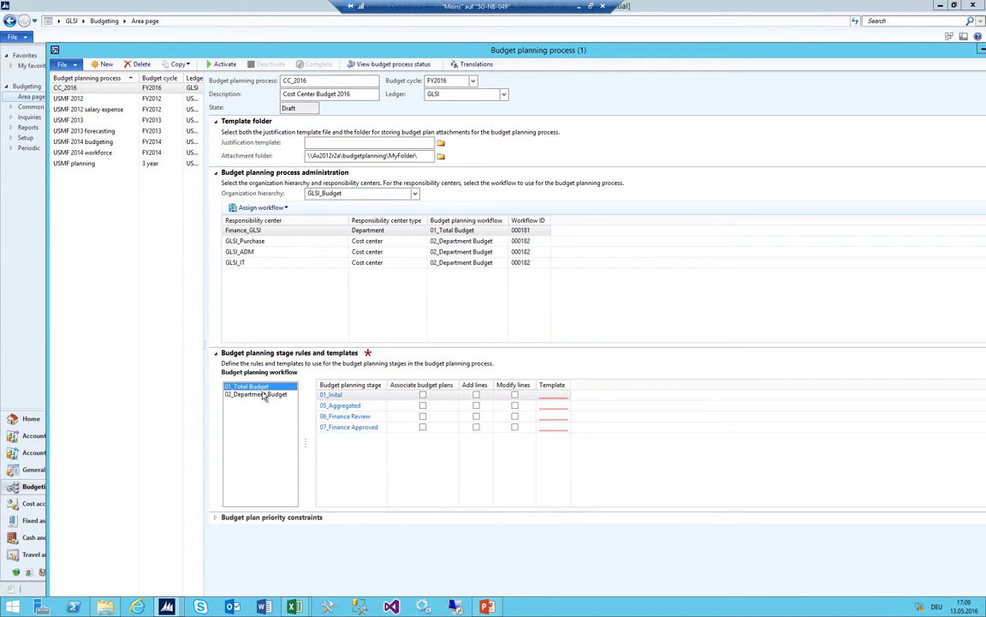
left_click(263, 394)
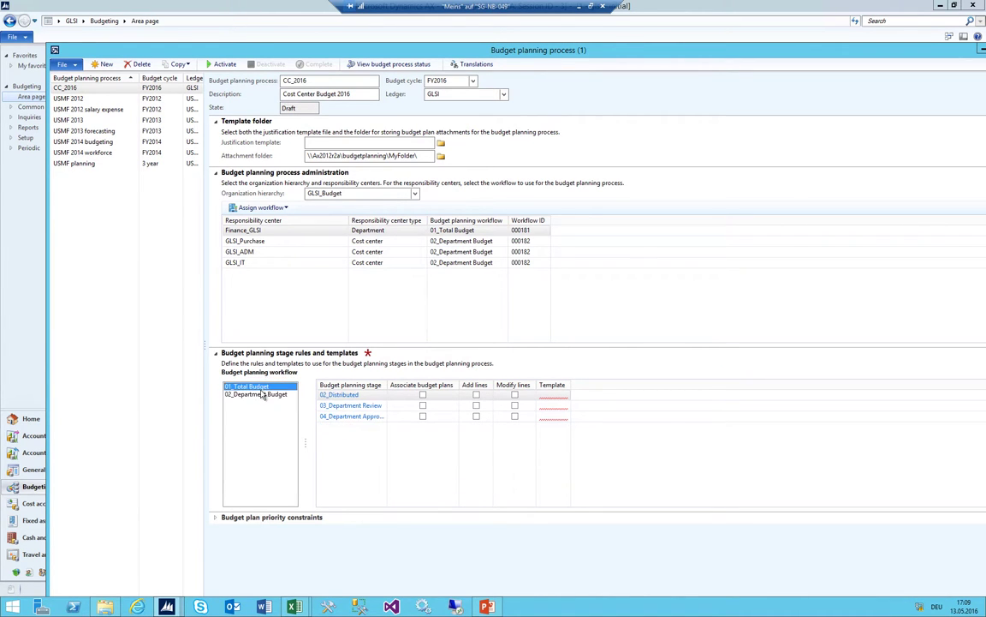
left_click(263, 393)
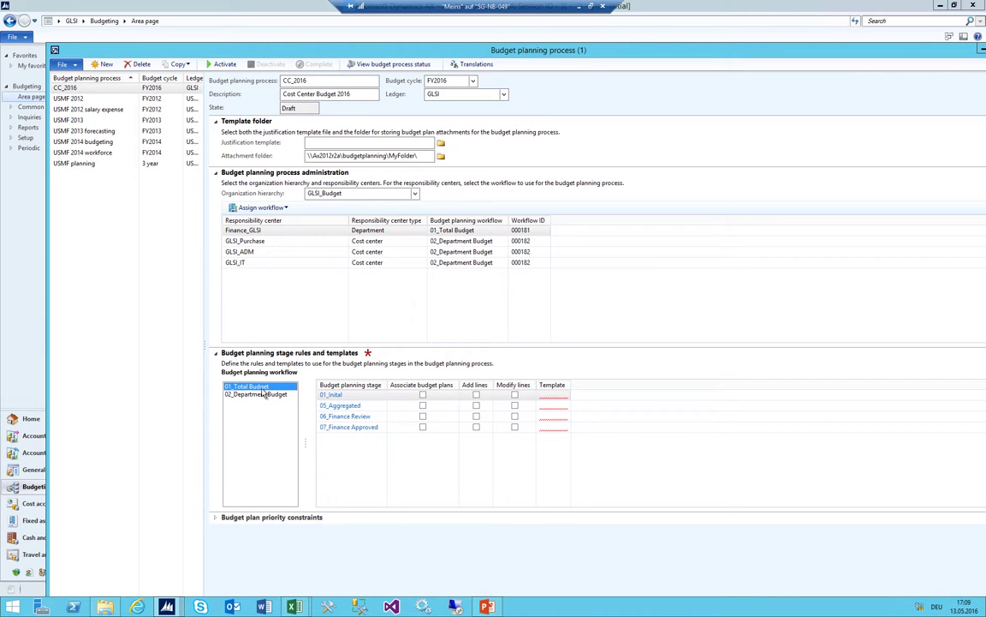
left_click_drag(567, 387, 639, 386)
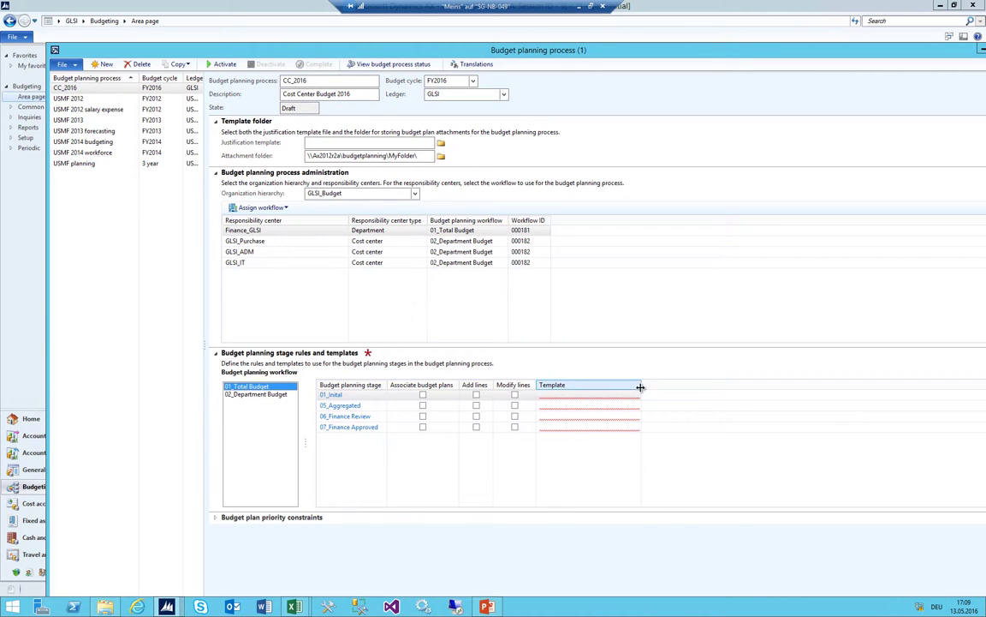
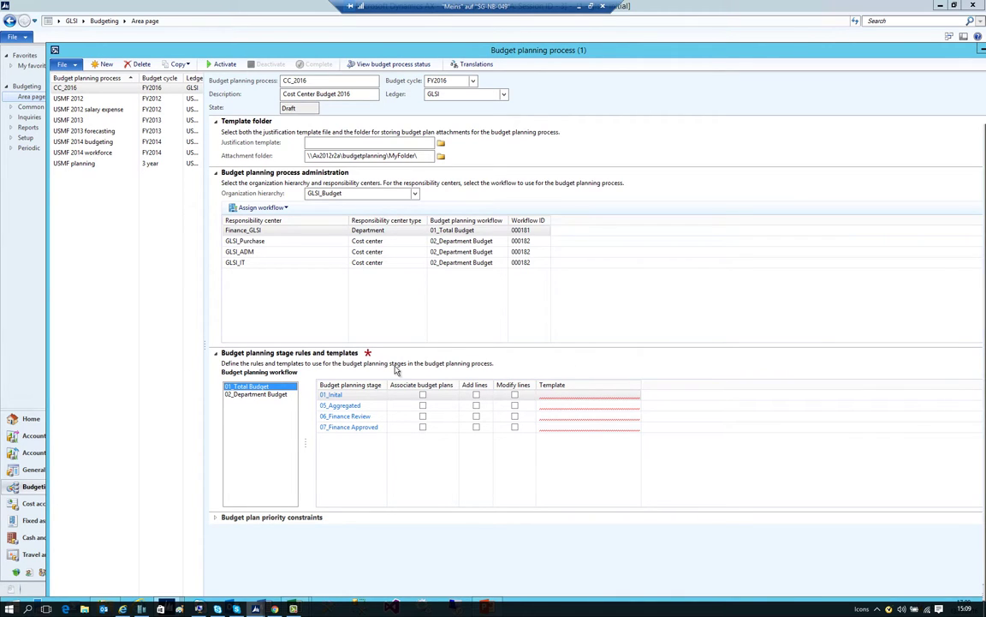
Allow associating budget plans, adding lines and modifying lines for the 01_Inital stage of the 01_Total Budget workflow
left_click(422, 395)
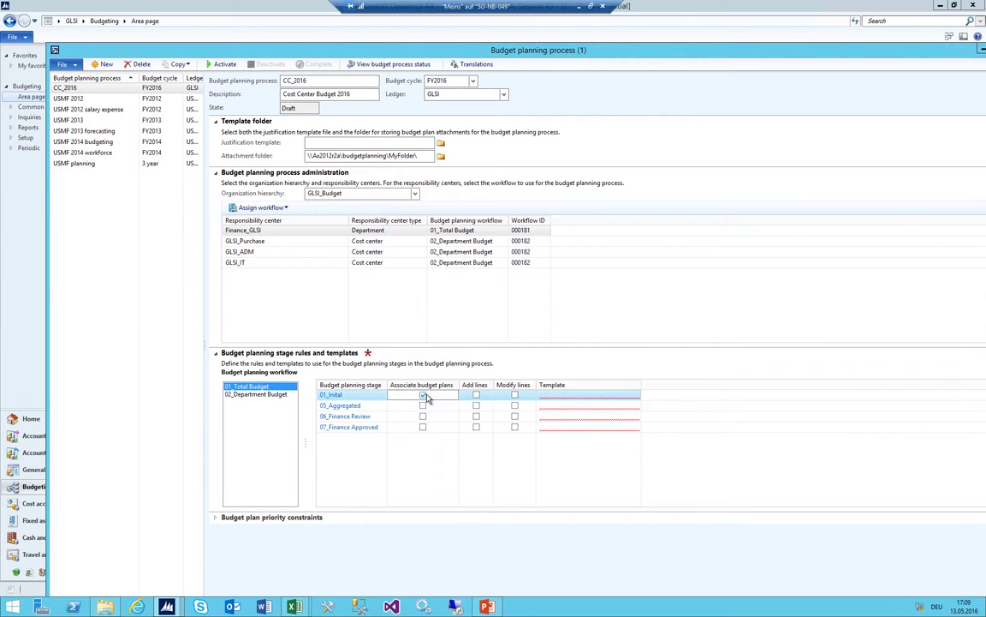
left_click(477, 396)
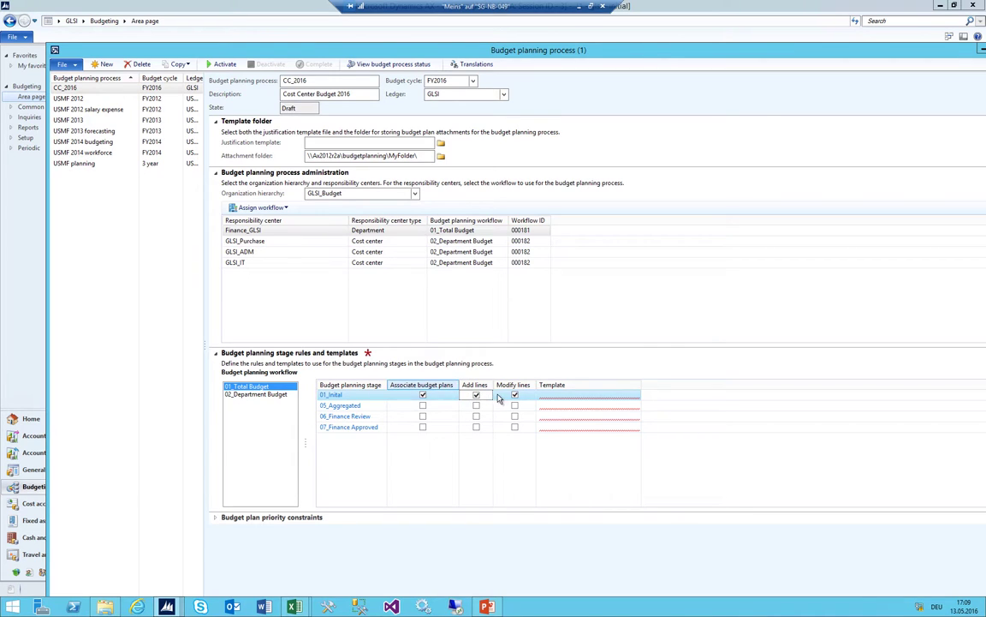
left_click(515, 396)
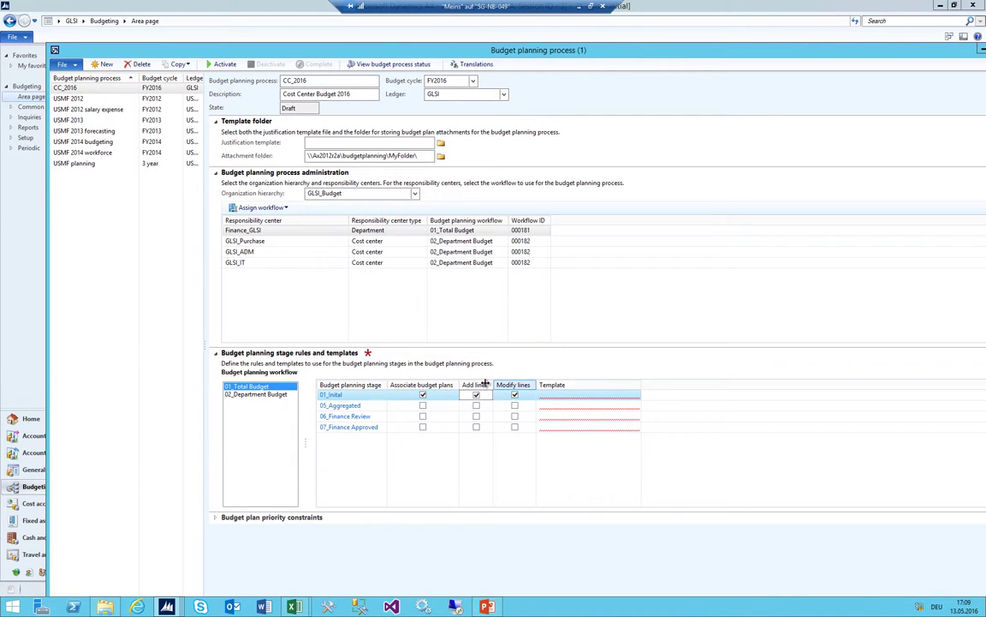
Try MyFirstTrialOverWizard.xlsx as the template of the 01_Inital stage, and clear the template entry
left_click(585, 396)
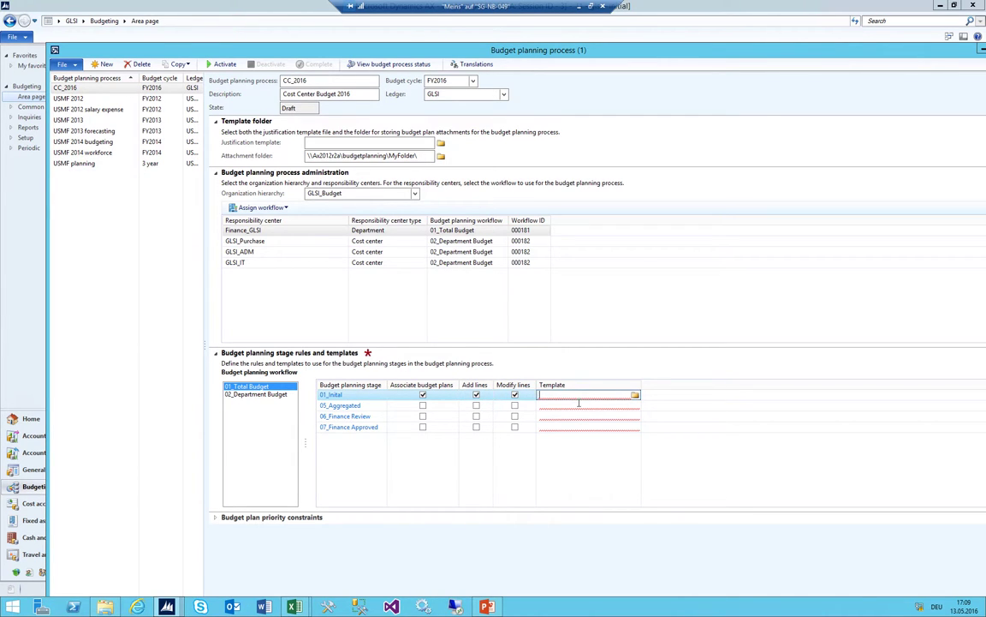
left_click_drag(641, 385, 764, 386)
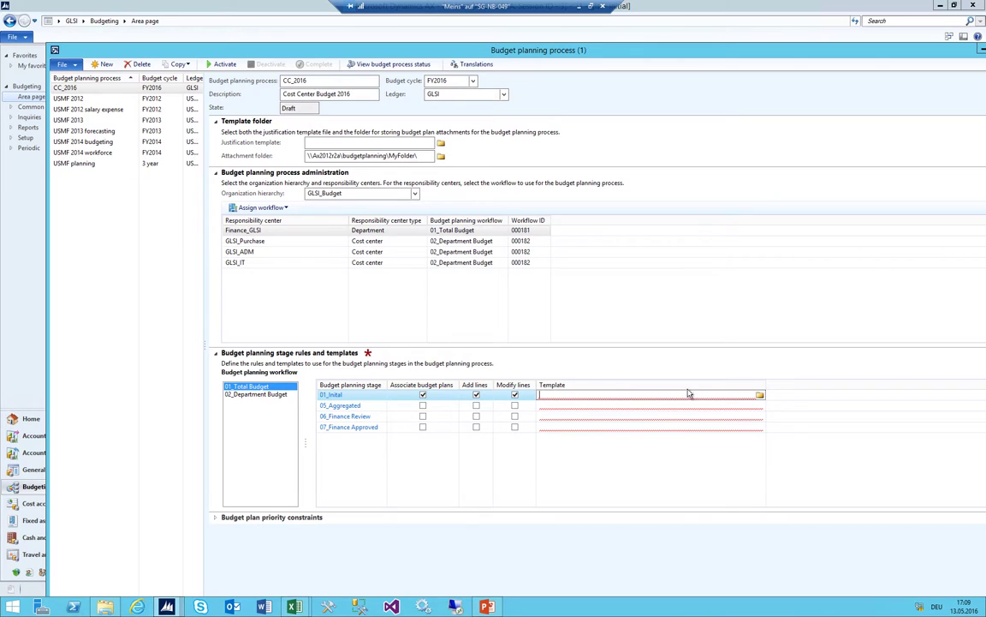
left_click(761, 394)
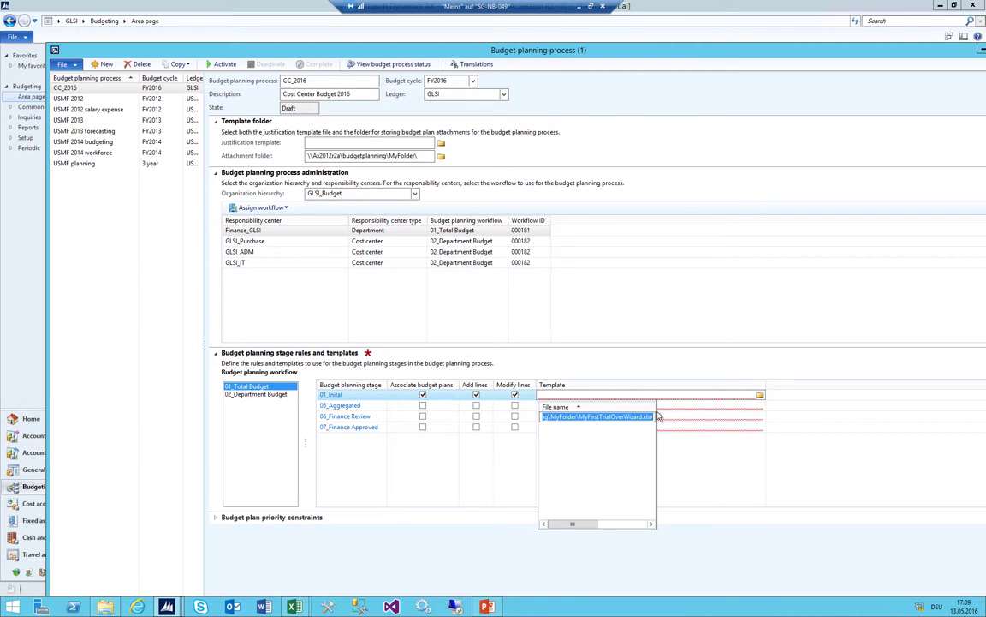
left_click(594, 417)
left_click_drag(733, 395, 441, 404)
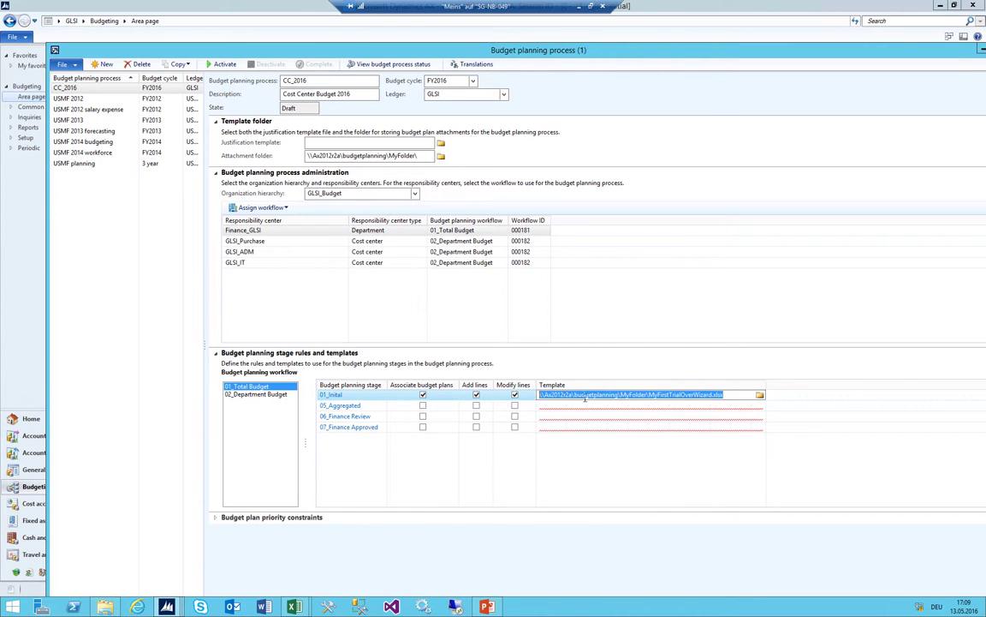
key("Delete")
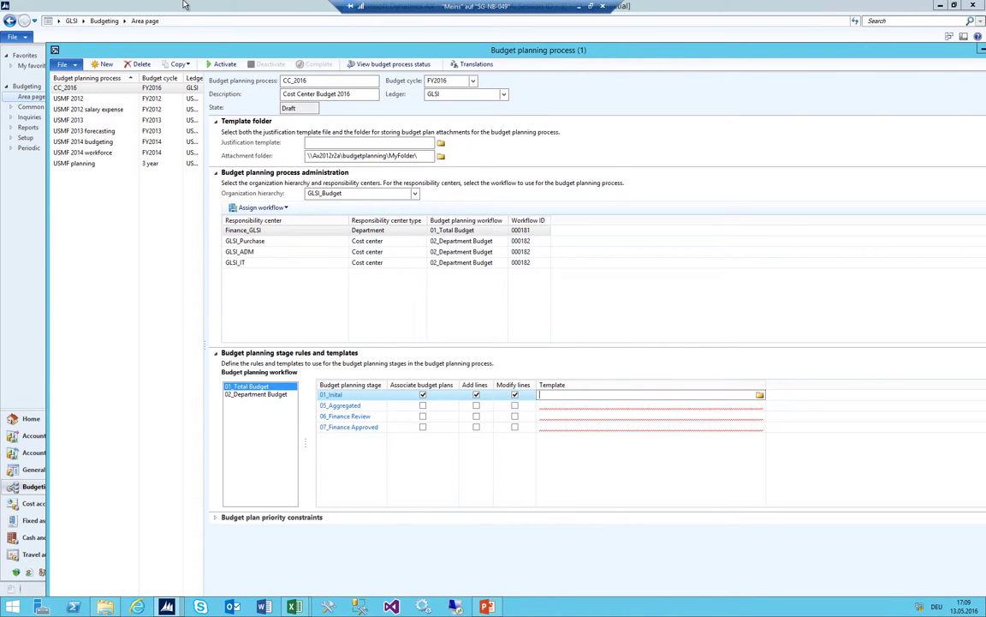
Open the budget plan templates in the budget planning configuration and start adding a new worksheet template
left_click(183, 5)
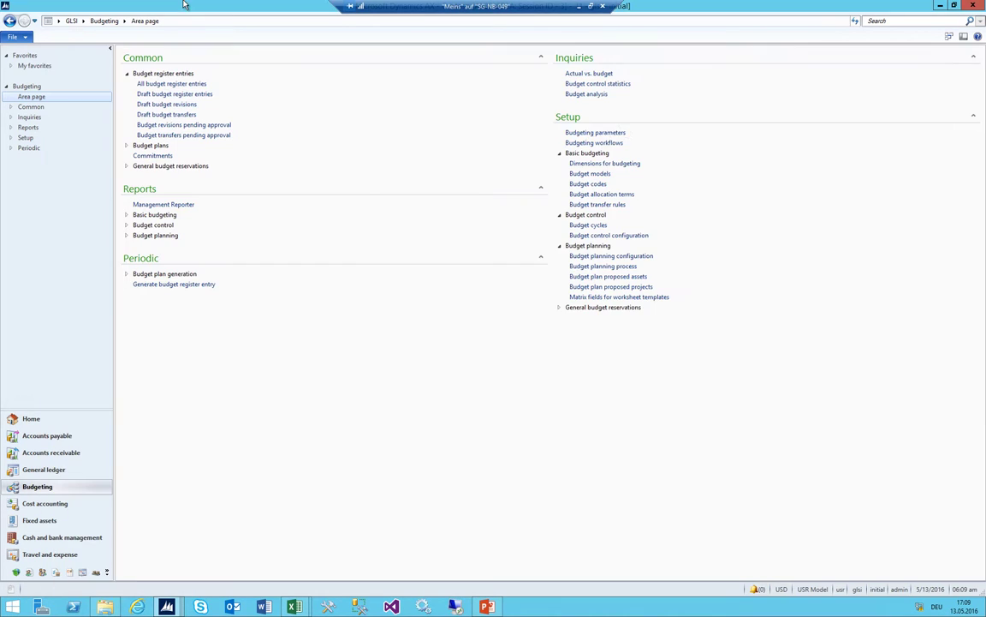
left_click(594, 256)
left_click(198, 280)
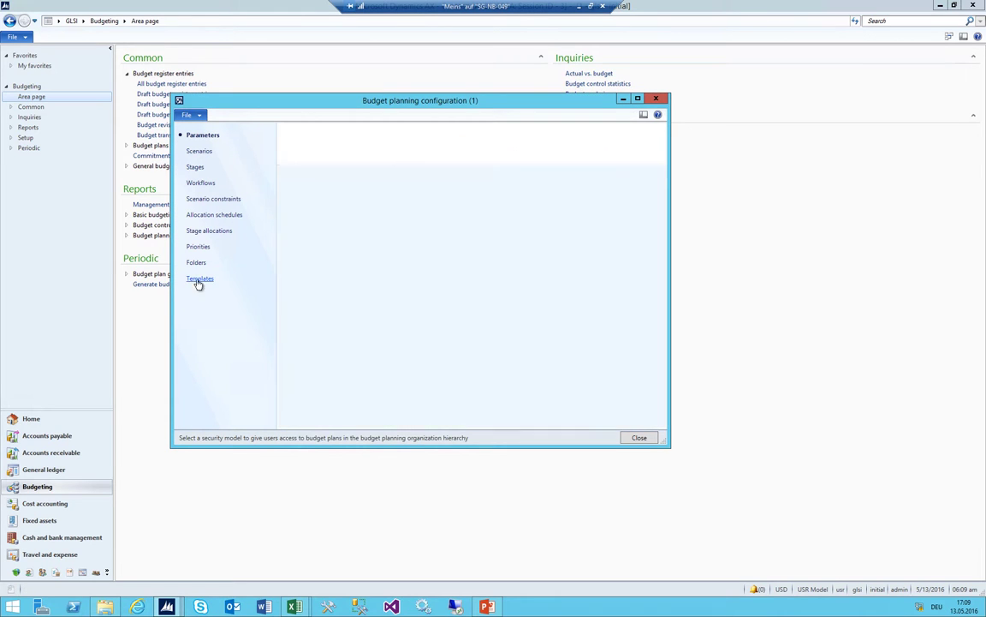
left_click(299, 171)
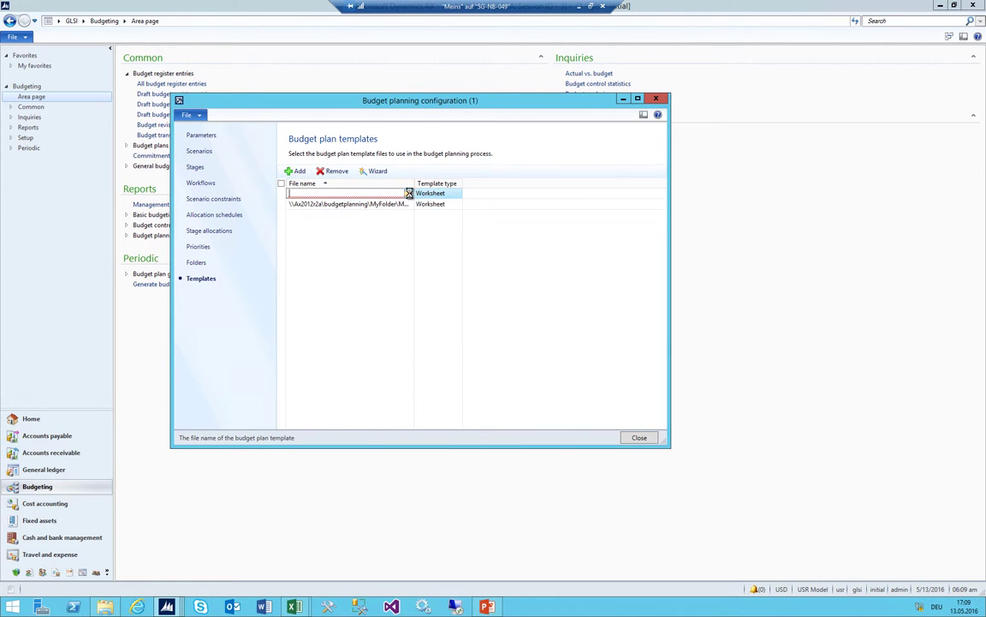
Copy the folder path \\Ax2012r2a\budgetplanning\MyFolder from File Explorer and choose Department_Template_Man_NEW from that folder as the new template file
left_click(332, 133)
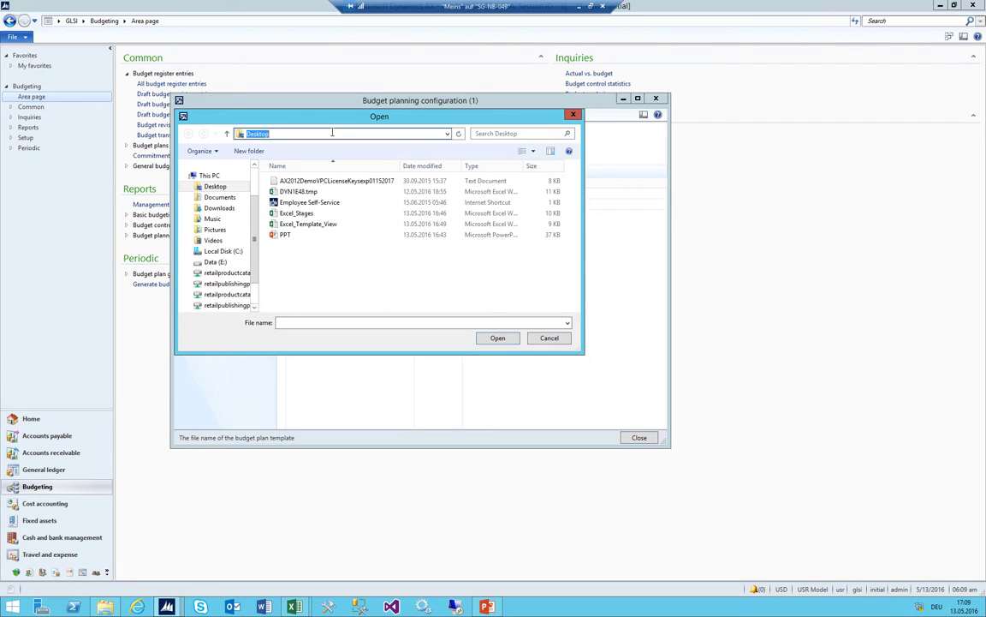
type("\\\\a")
key("alt+Tab")
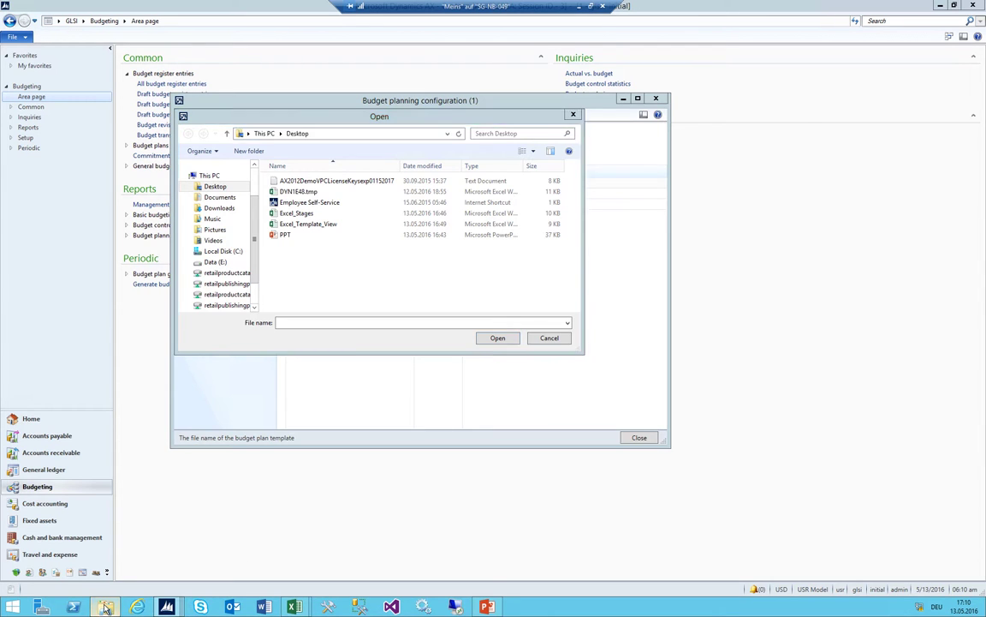
left_click(439, 148)
key("ctrl+c")
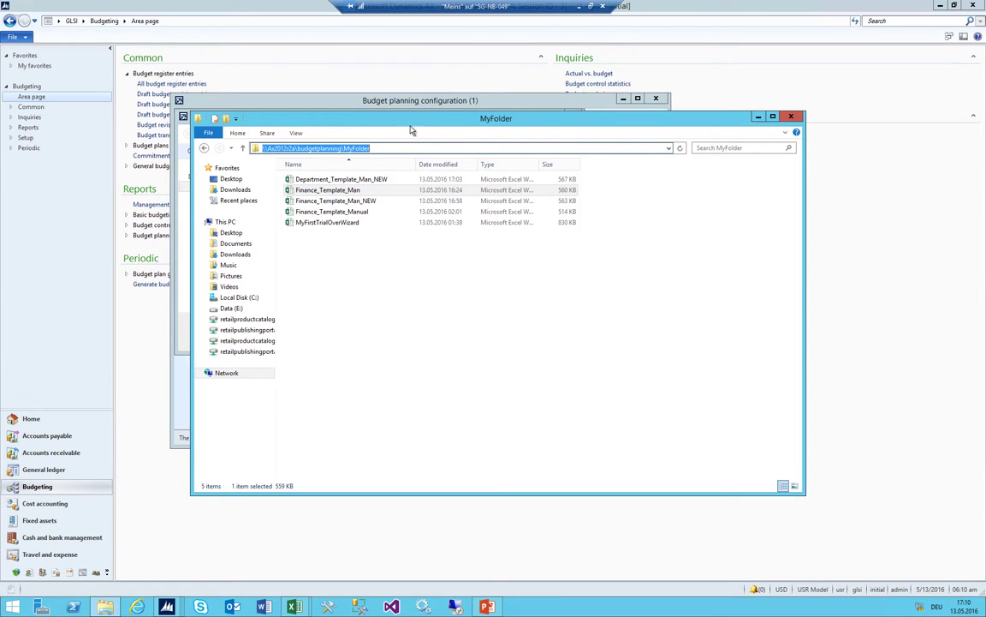
left_click(361, 99)
left_click(325, 133)
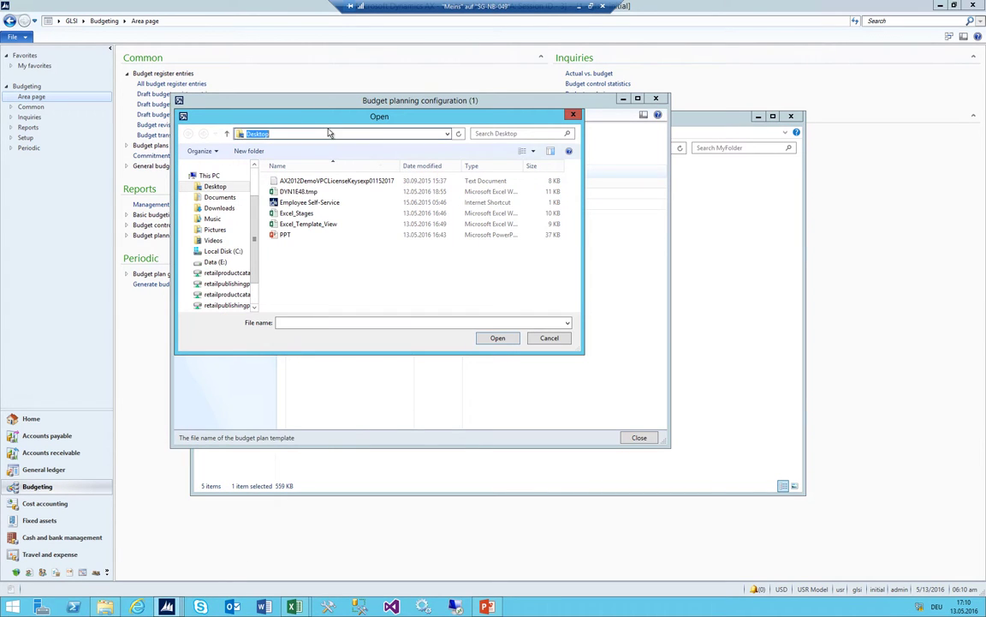
key("ctrl+v")
key("Return")
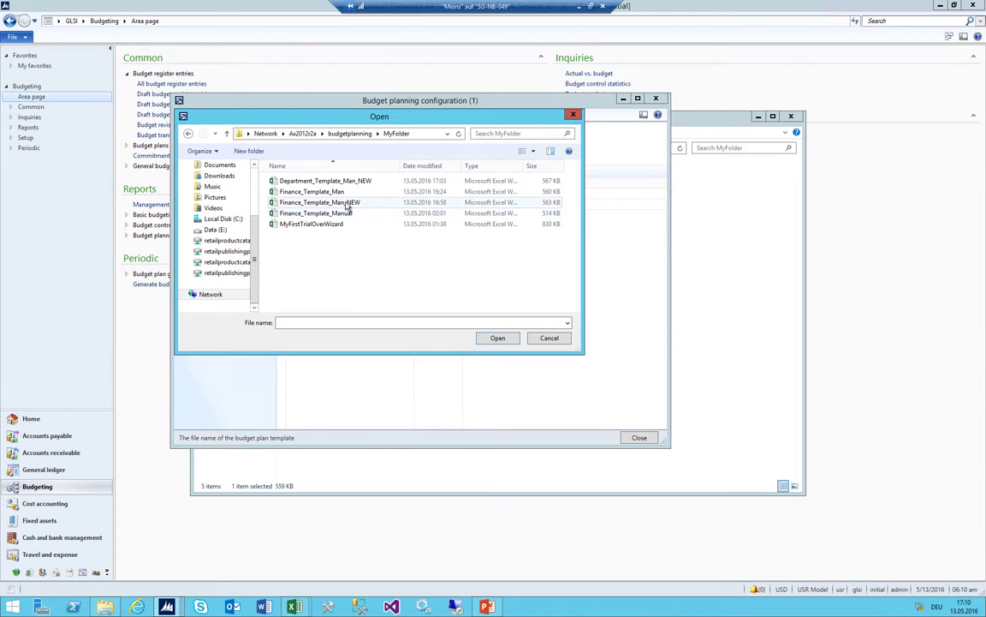
left_click(421, 166)
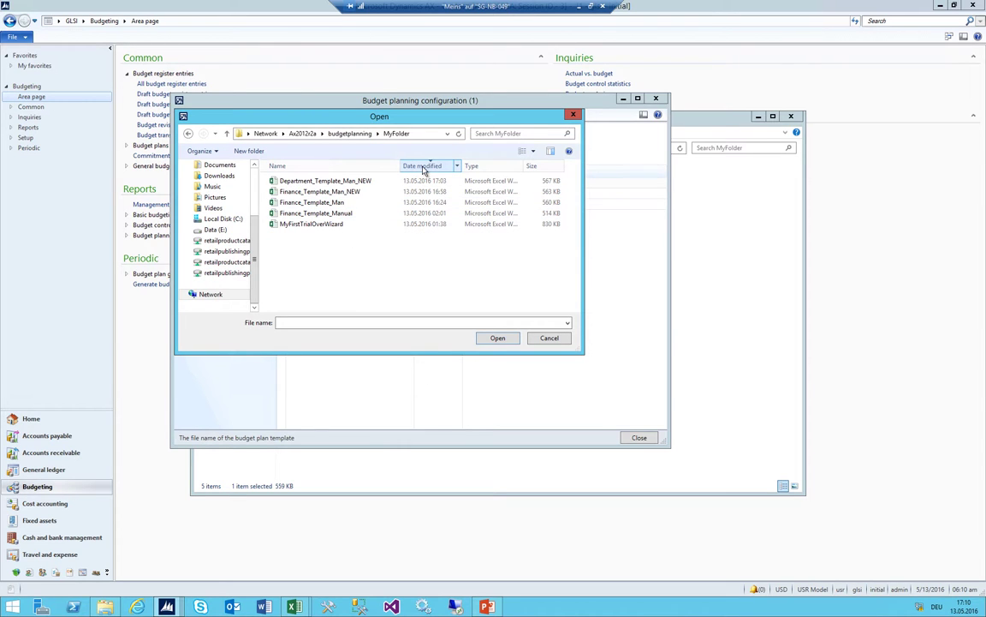
double_click(313, 183)
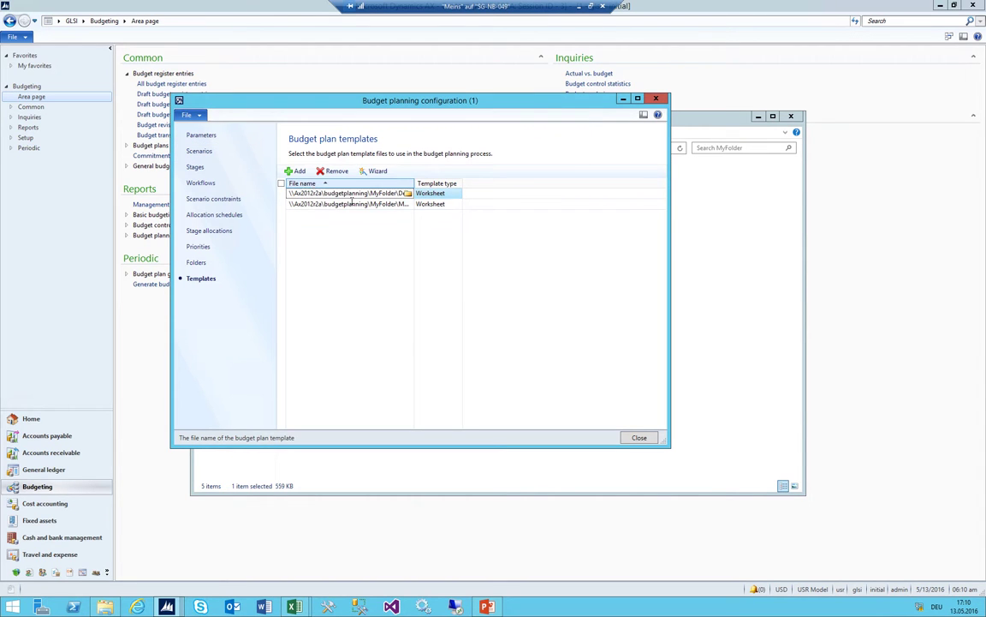
Add Finance_Template_Man_NEW.xlsx from MyFolder as another budget plan template, and close the File Explorer window
left_click(295, 171)
left_click(408, 193)
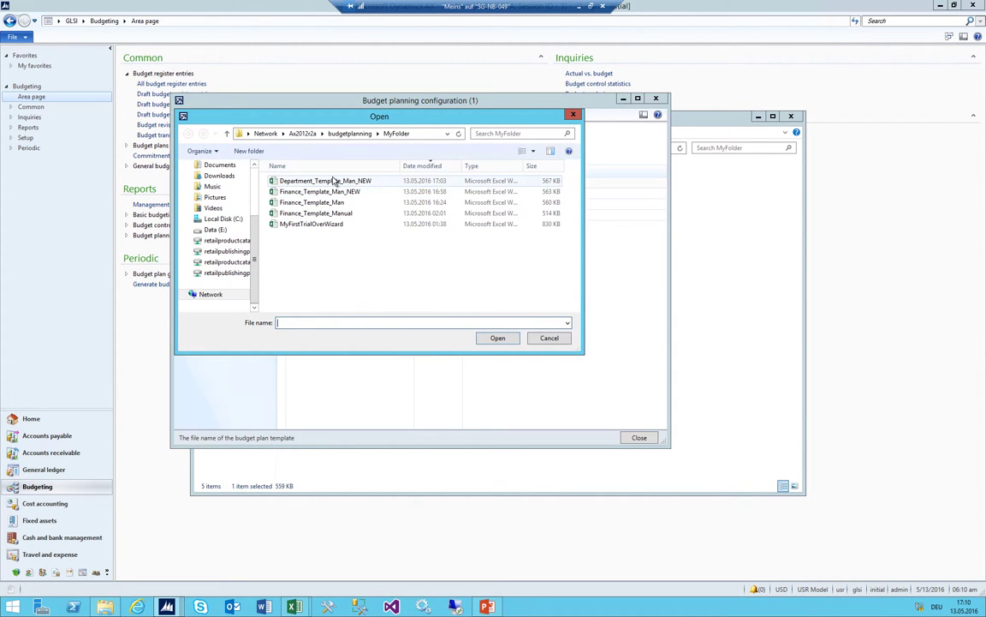
double_click(321, 191)
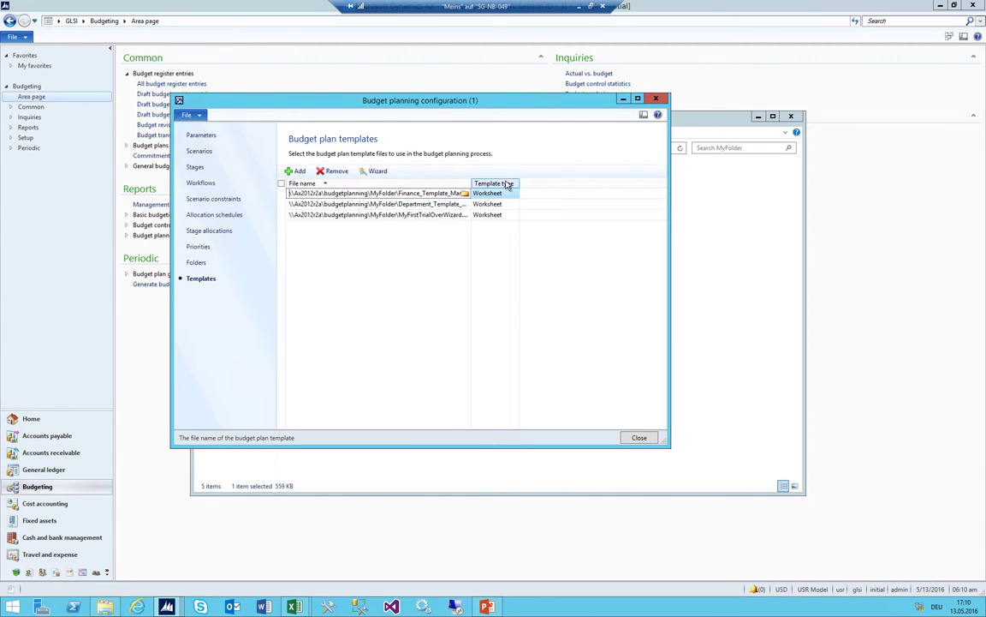
left_click(454, 193)
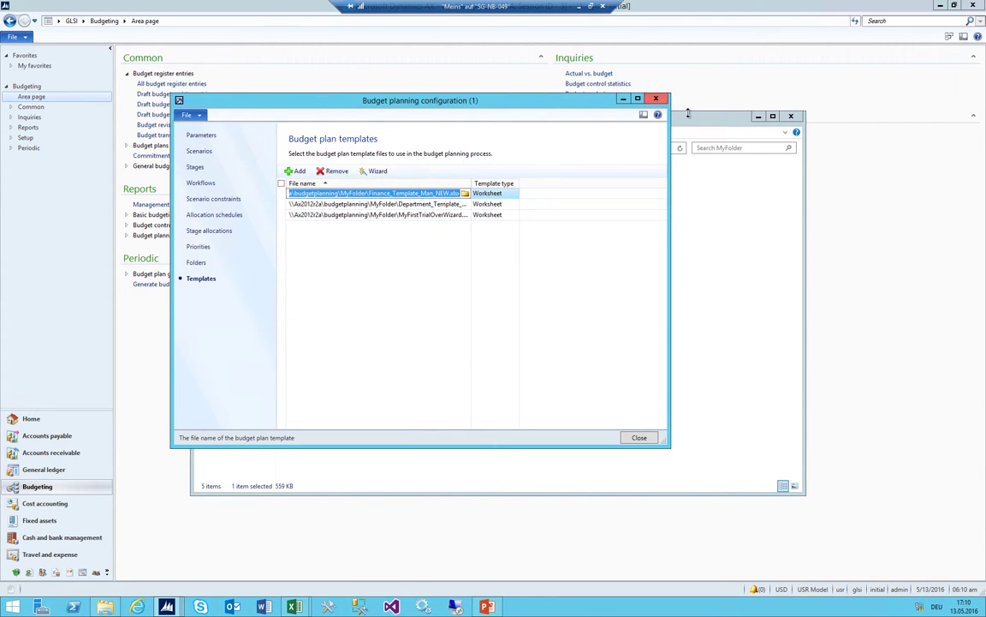
left_click(664, 99)
left_click(789, 115)
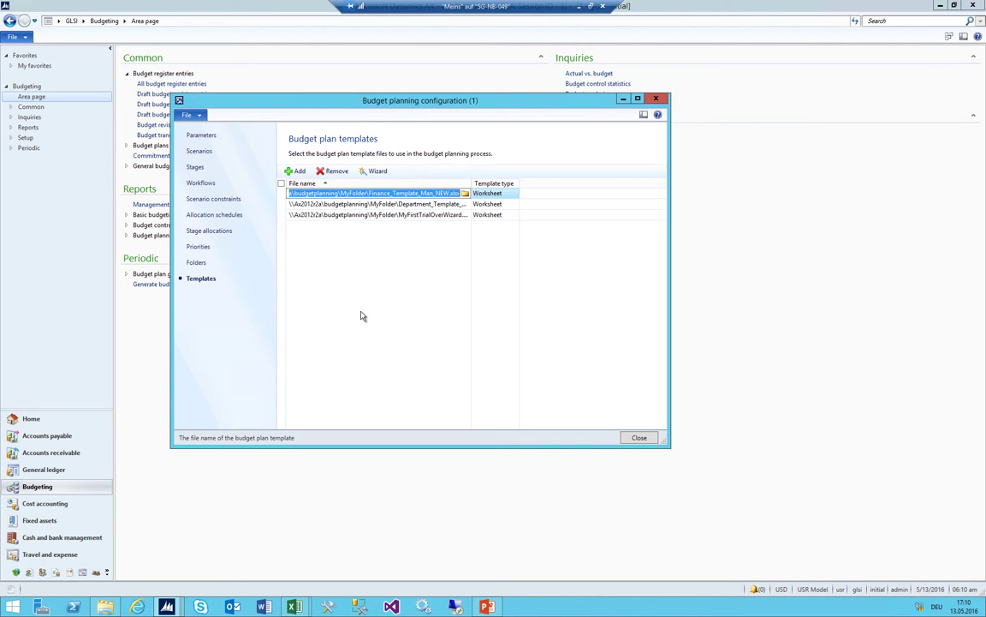
Return to the CC_2016 budget planning process and assign Department_Template_Man_NEW.xlsx as the template of the 01_Inital stage
mouse_move(181, 606)
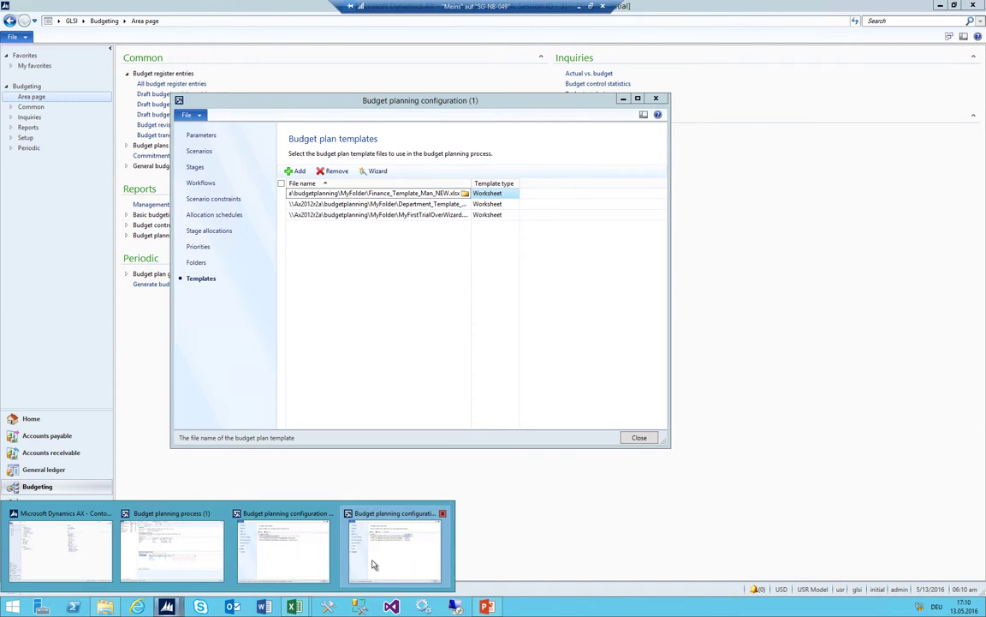
left_click(299, 565)
left_click(392, 204)
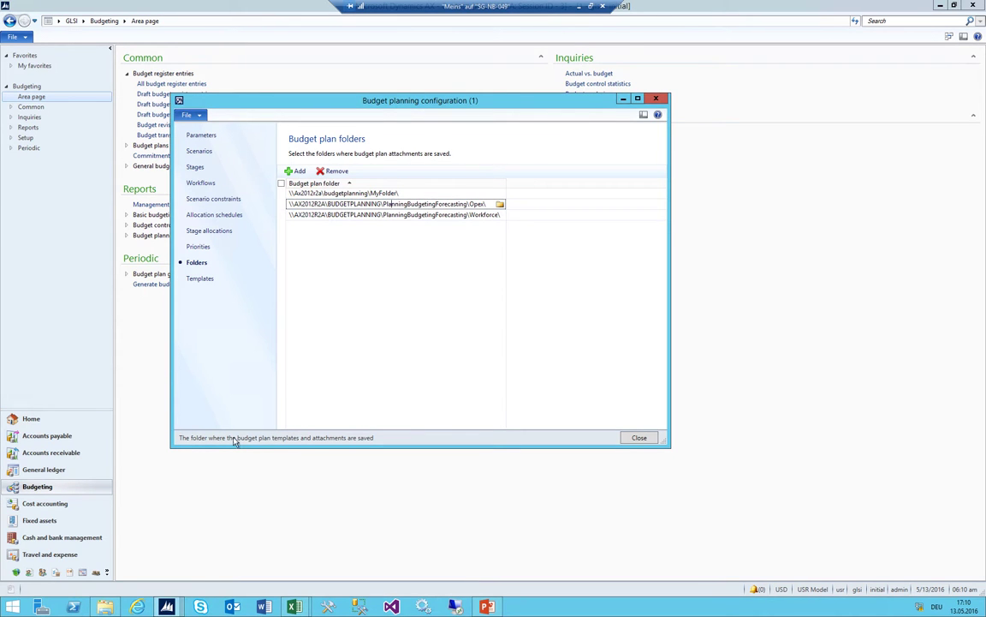
mouse_move(167, 606)
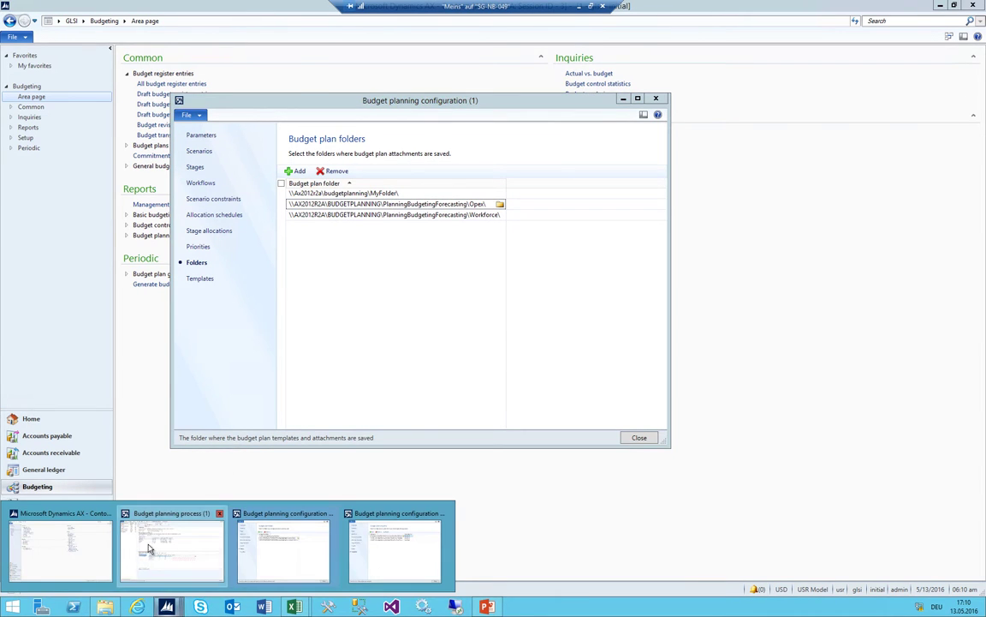
left_click(172, 548)
left_click(763, 396)
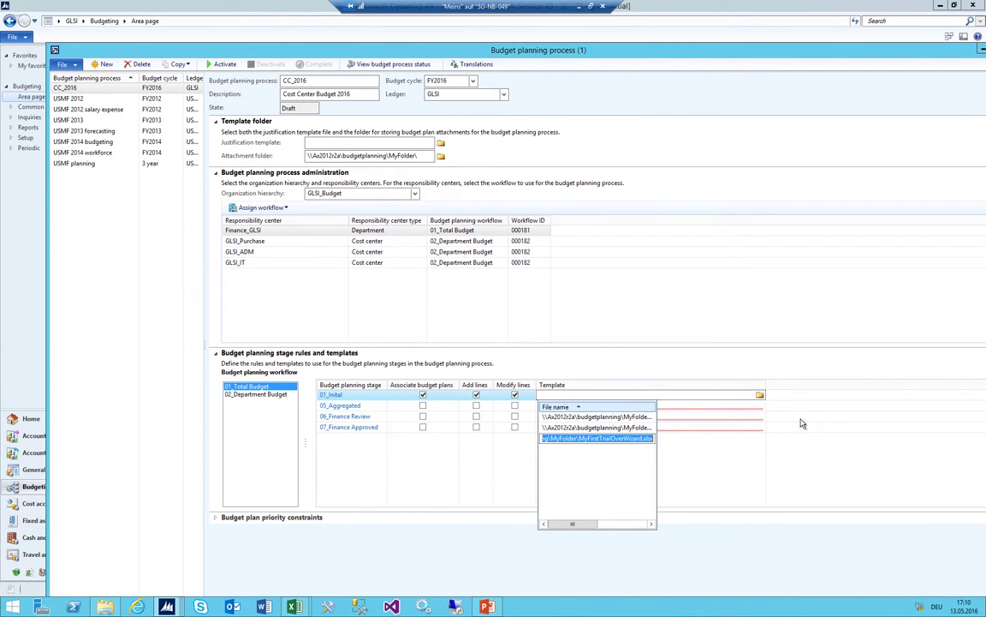
left_click_drag(578, 529, 548, 524)
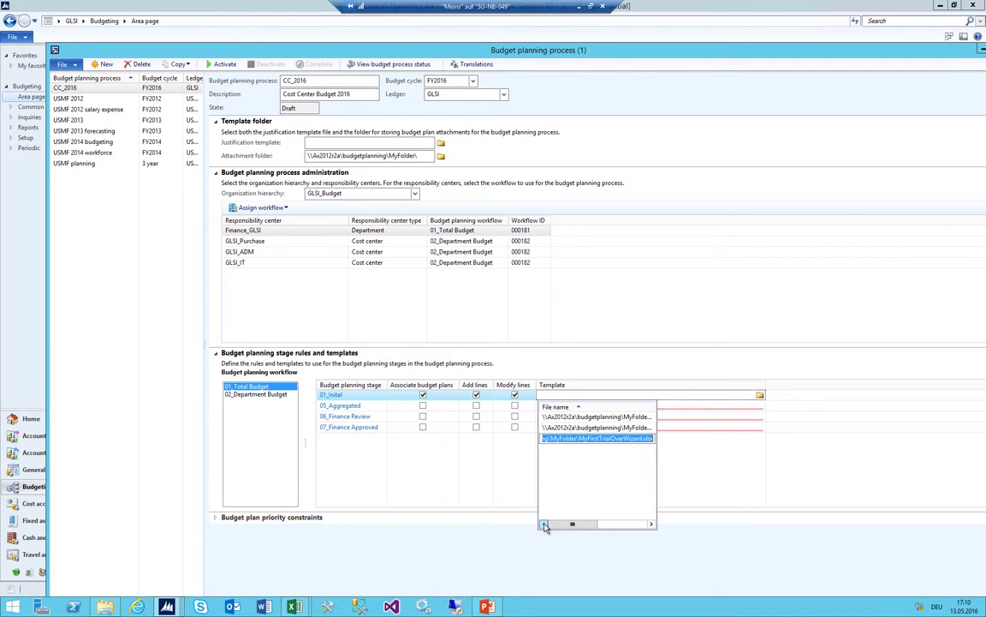
left_click(574, 417)
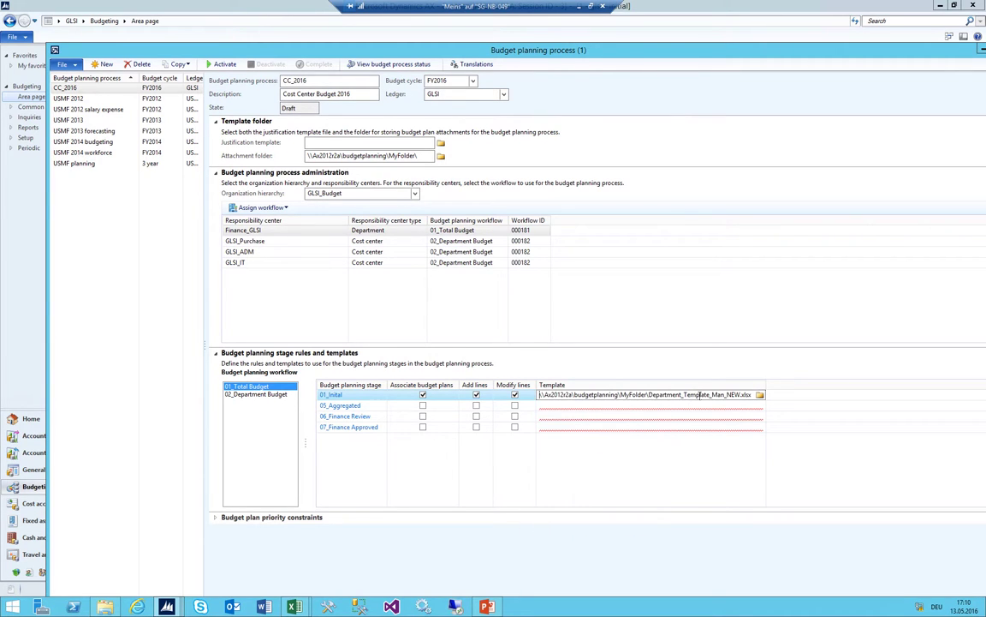
Change the 01_Inital template to Finance_Template_Man_NEW.xlsx and give 05_Aggregated the same template, allowing associated plans and adding and modifying lines
left_click(760, 394)
left_click(550, 428)
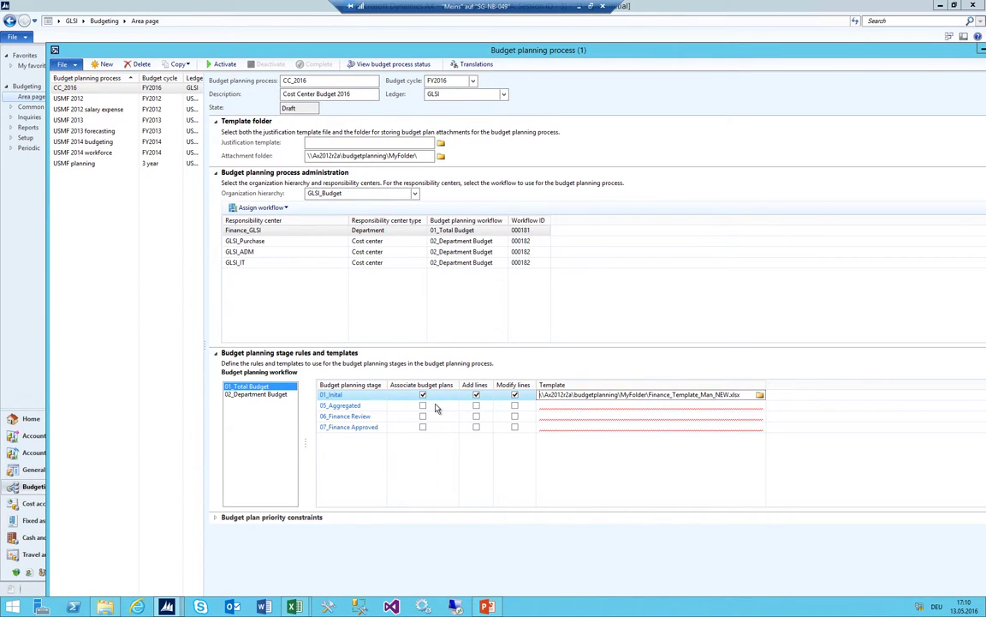
left_click(423, 405)
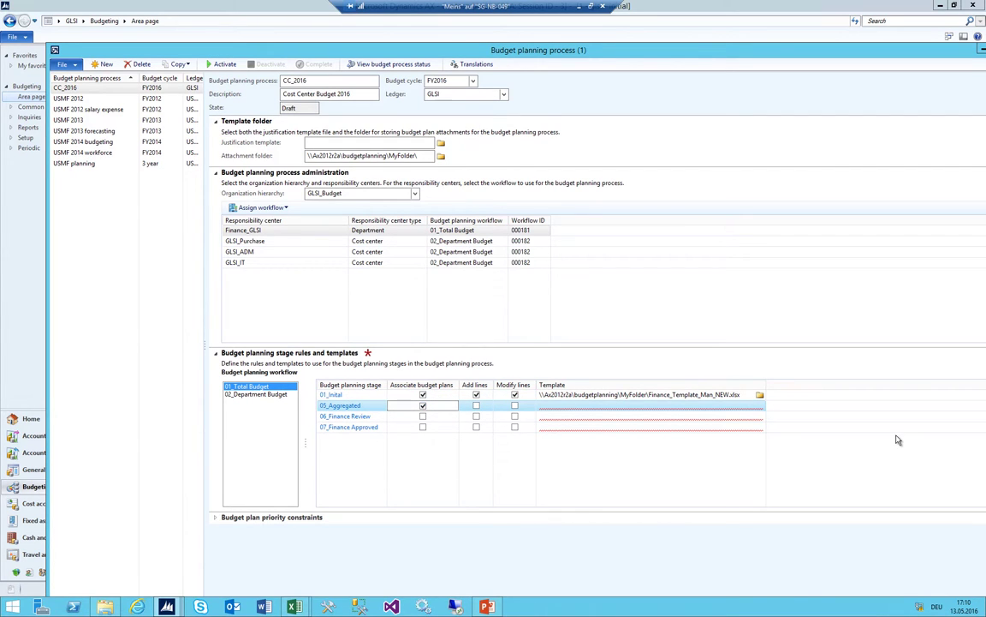
left_click(477, 406)
left_click(595, 408)
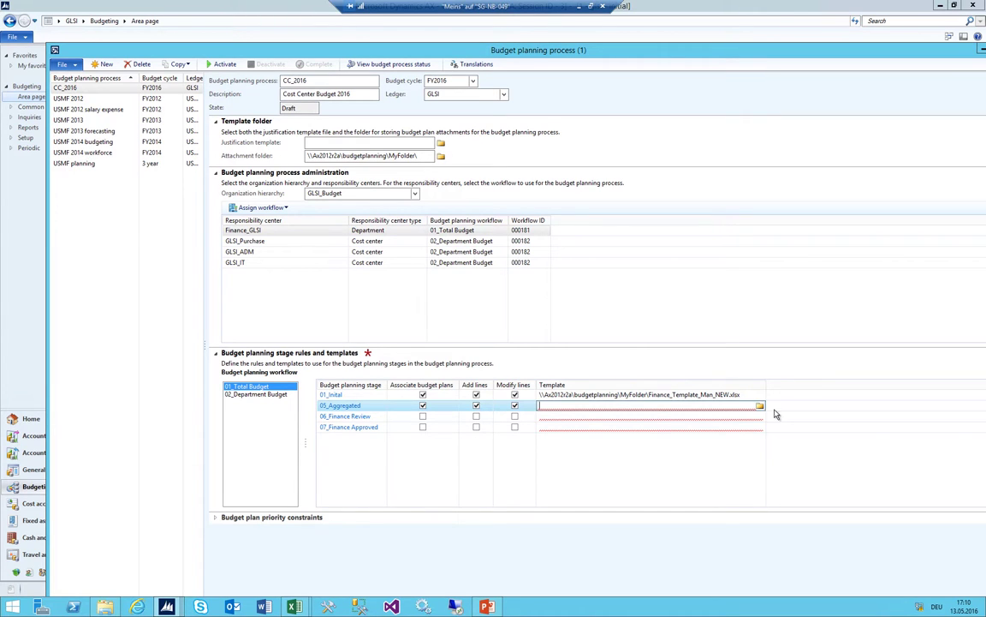
left_click(759, 405)
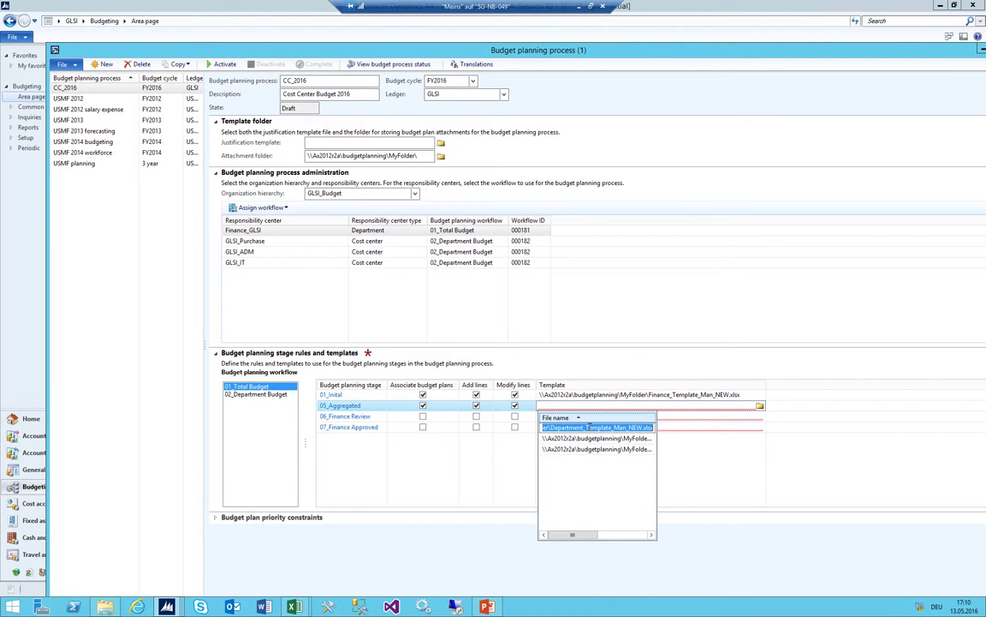
left_click(583, 437)
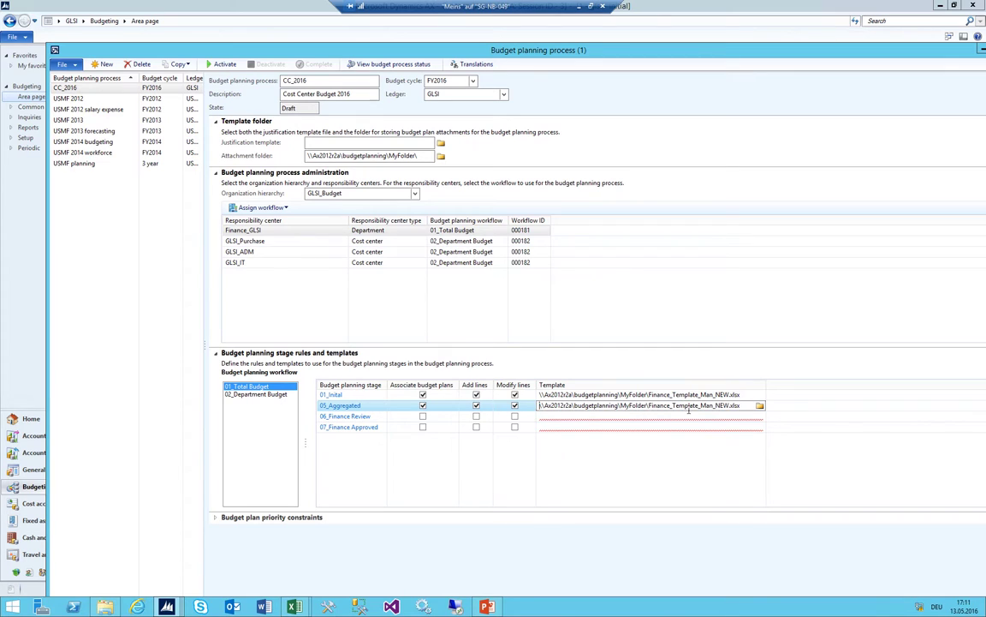
Allow adding and modifying lines for 06_Finance Review and assign Finance_Template_Man_NEW.xlsx to both 06_Finance Review and 07_Finance Approved
left_click(477, 417)
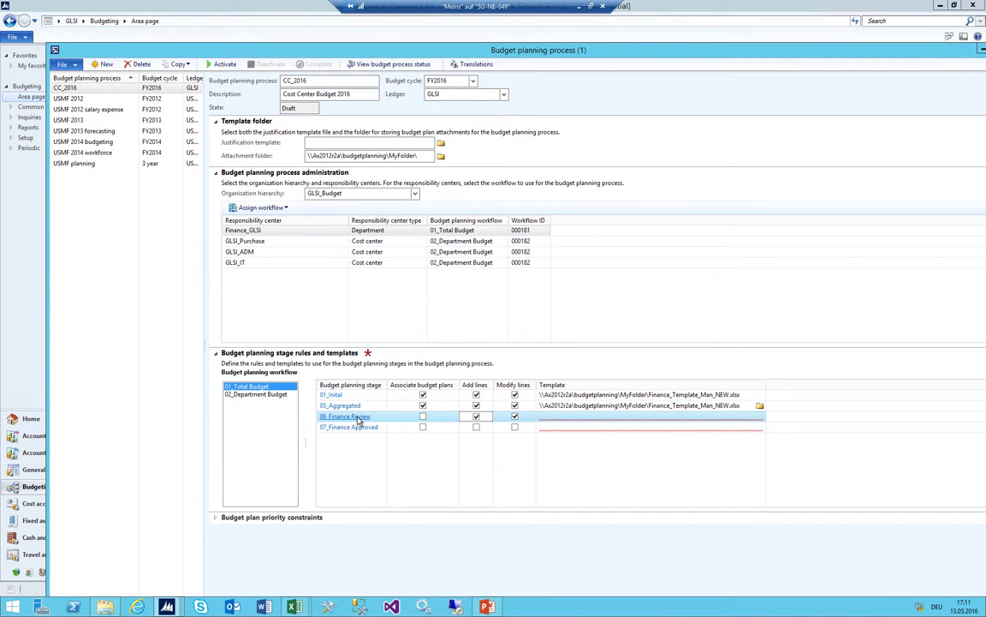
left_click(711, 417)
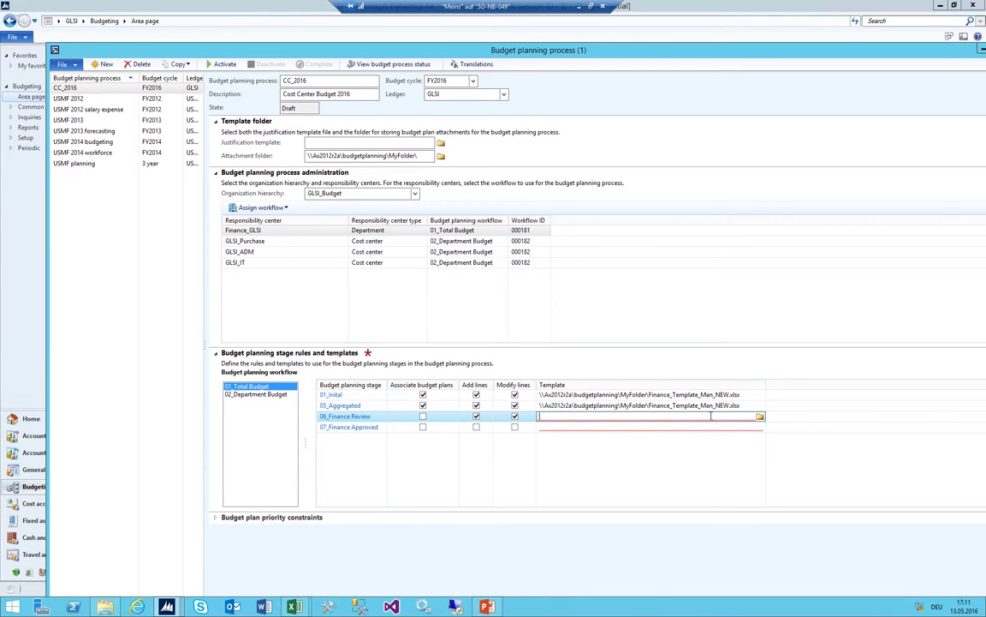
left_click(759, 416)
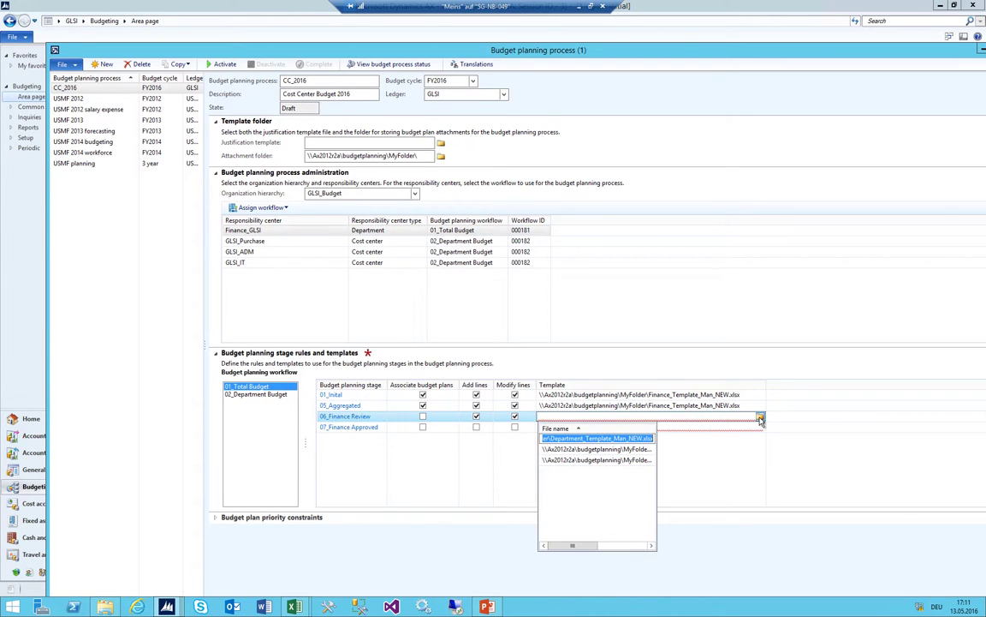
left_click(595, 449)
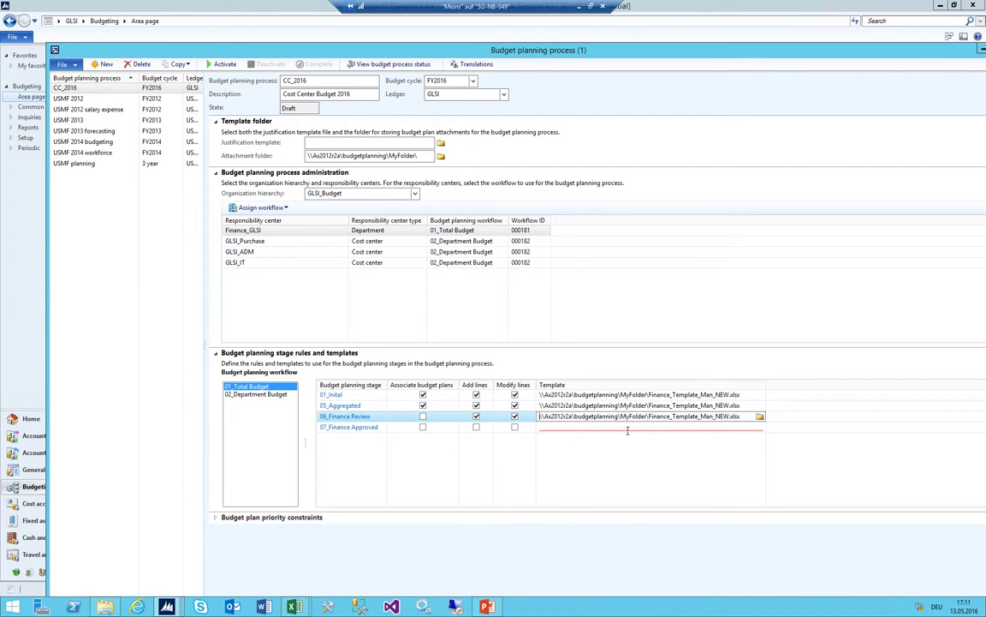
left_click(758, 428)
left_click(760, 427)
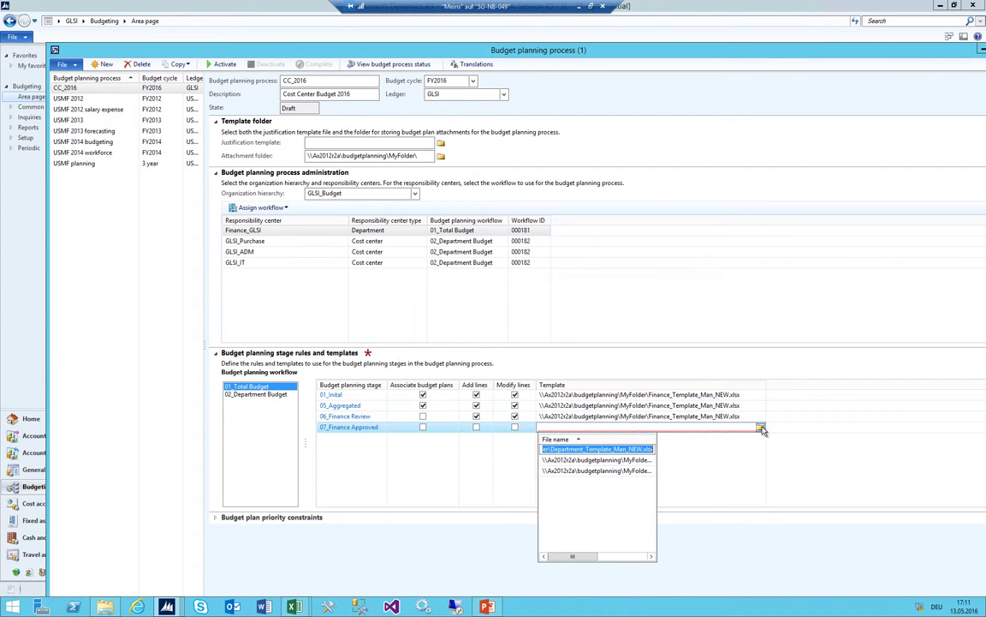
left_click(579, 460)
left_click(652, 416)
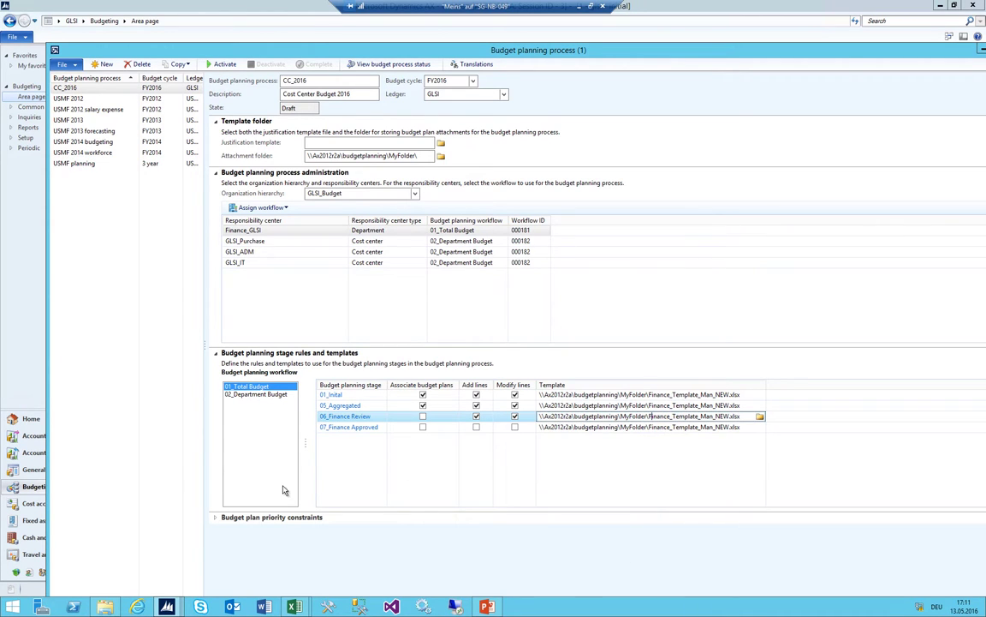
For 02_Department Budget, let the 02_Distributed stage associate plans and add and modify lines, with Department_Template_Man_NEW.xlsx as its template
left_click(255, 396)
left_click(422, 395)
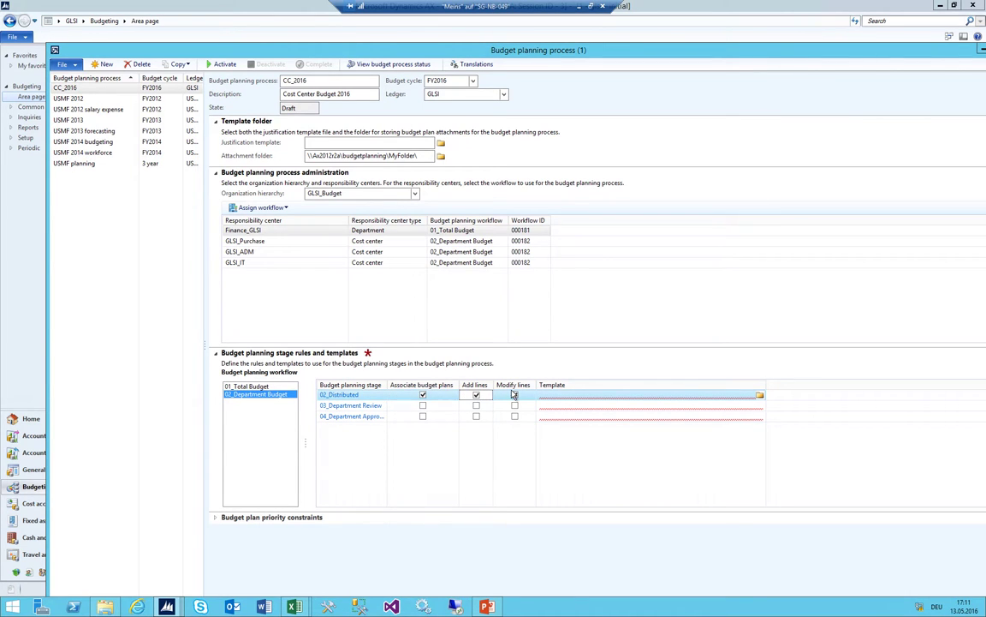
left_click(477, 395)
left_click(711, 398)
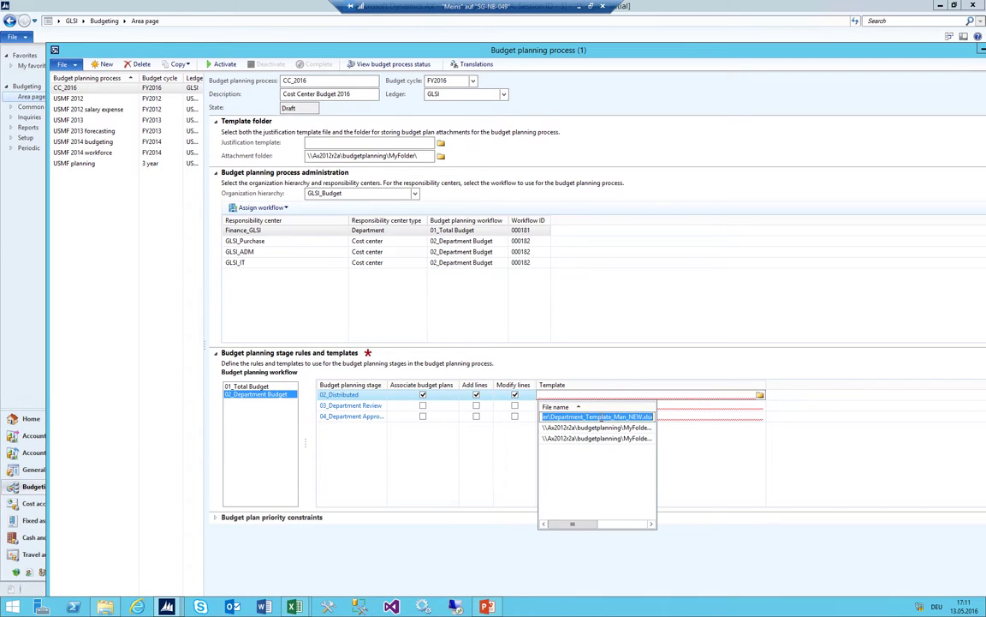
key("Return")
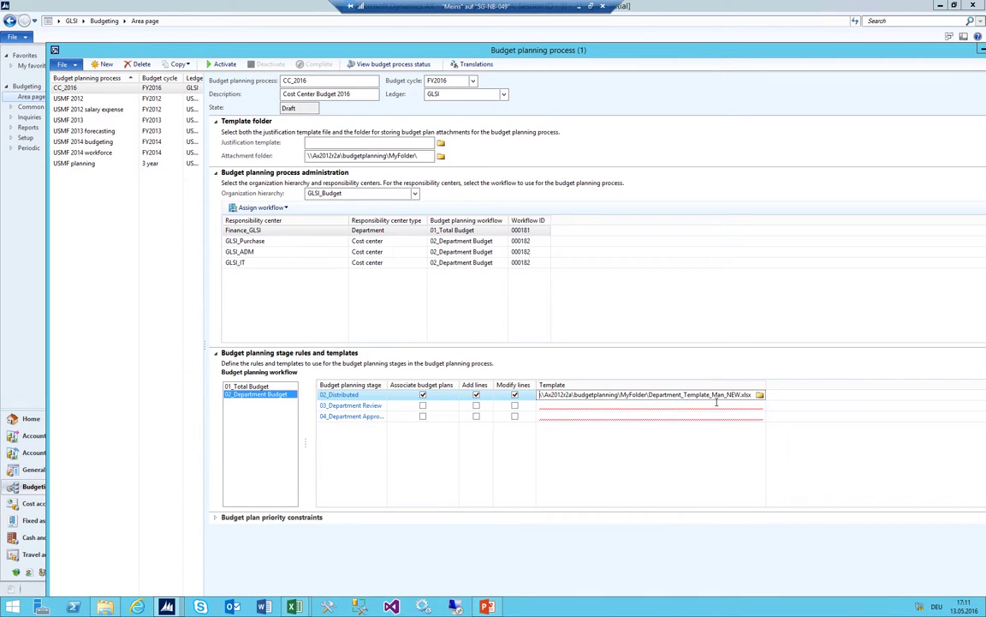
Allow adding and modifying lines for 03_Department Review and assign Department_Template_Man_NEW.xlsx to both the department review and department approval stages
left_click(476, 406)
left_click(514, 405)
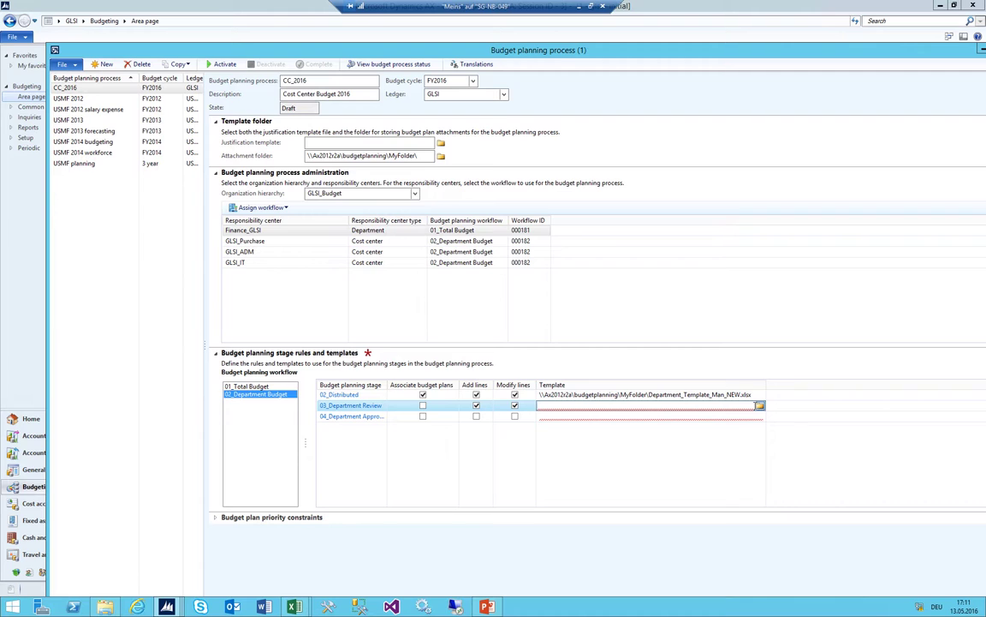
left_click(700, 416)
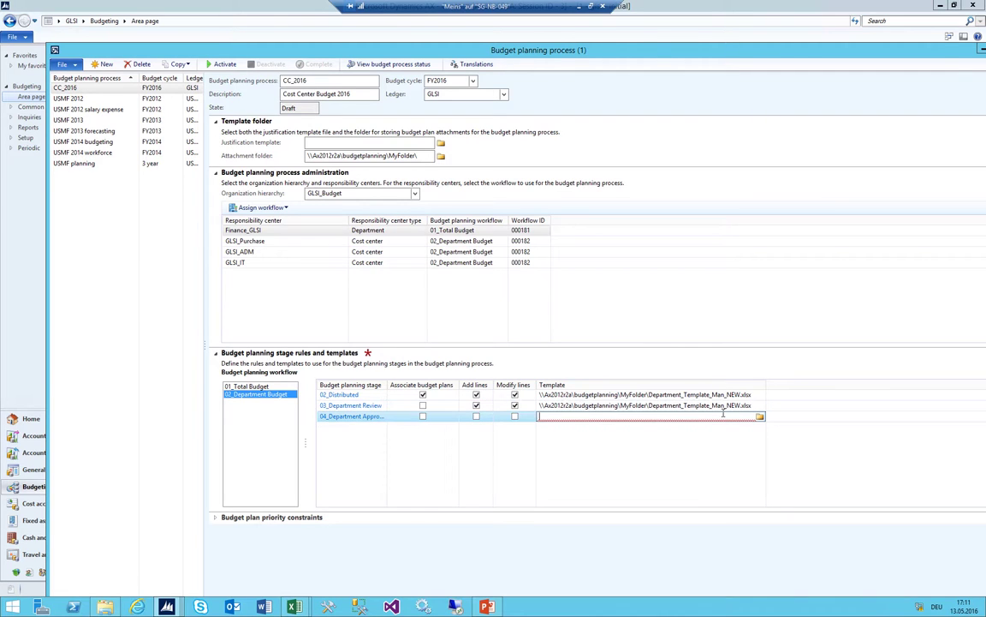
left_click(704, 416)
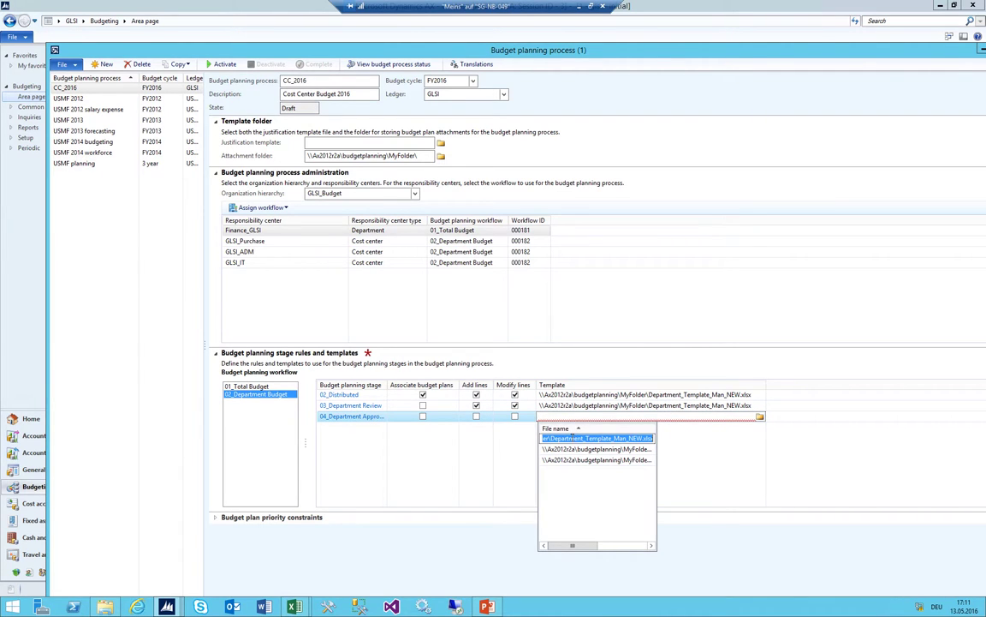
left_click(581, 439)
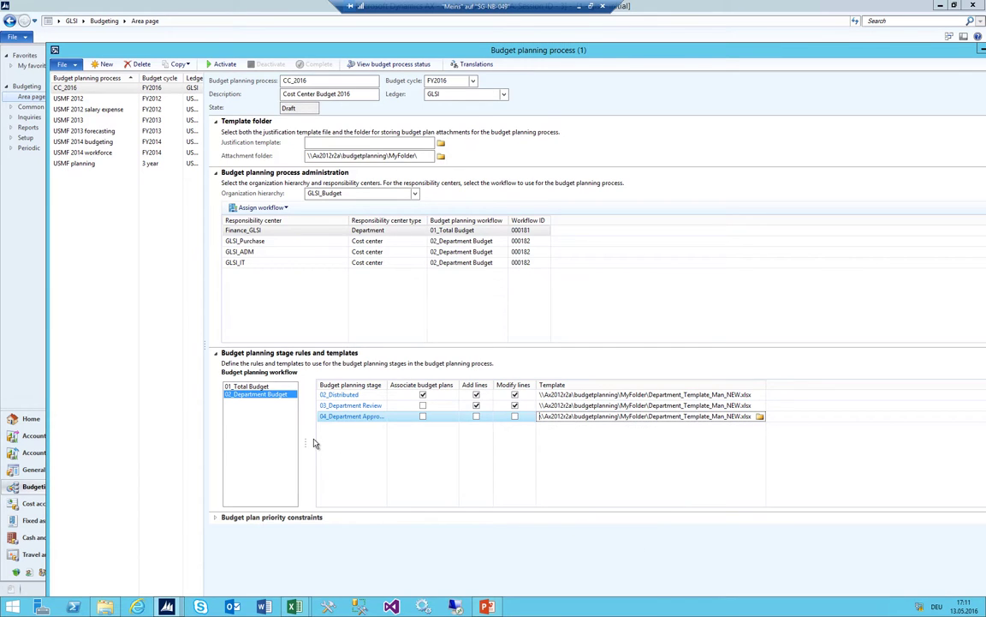
Check the budget plan priority constraints, activate the CC_2016 process, and close the message and the open budget planning forms
left_click(217, 517)
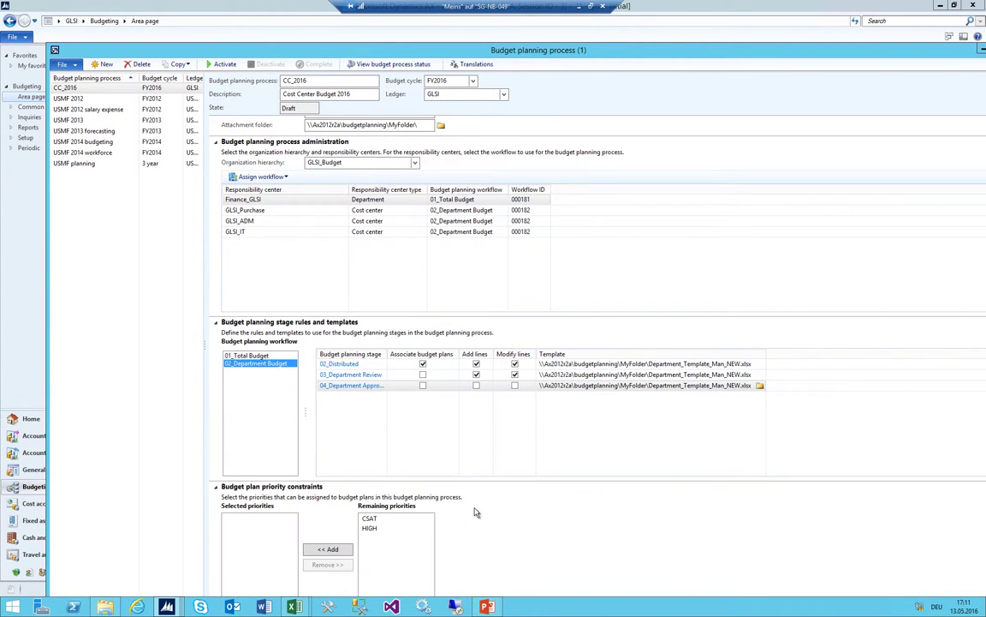
left_click(386, 527)
left_click(65, 88)
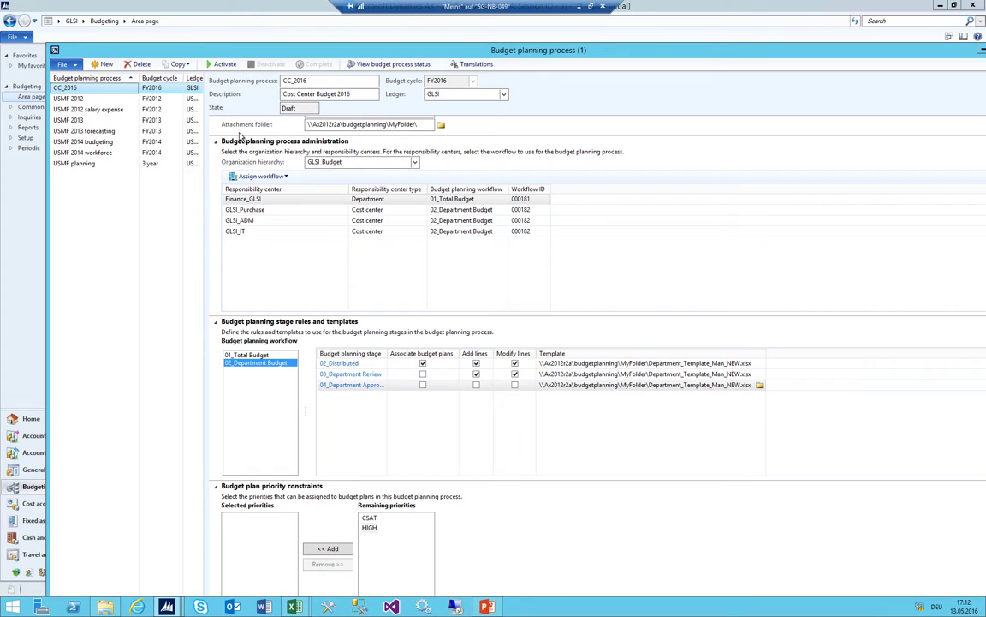
left_click(221, 63)
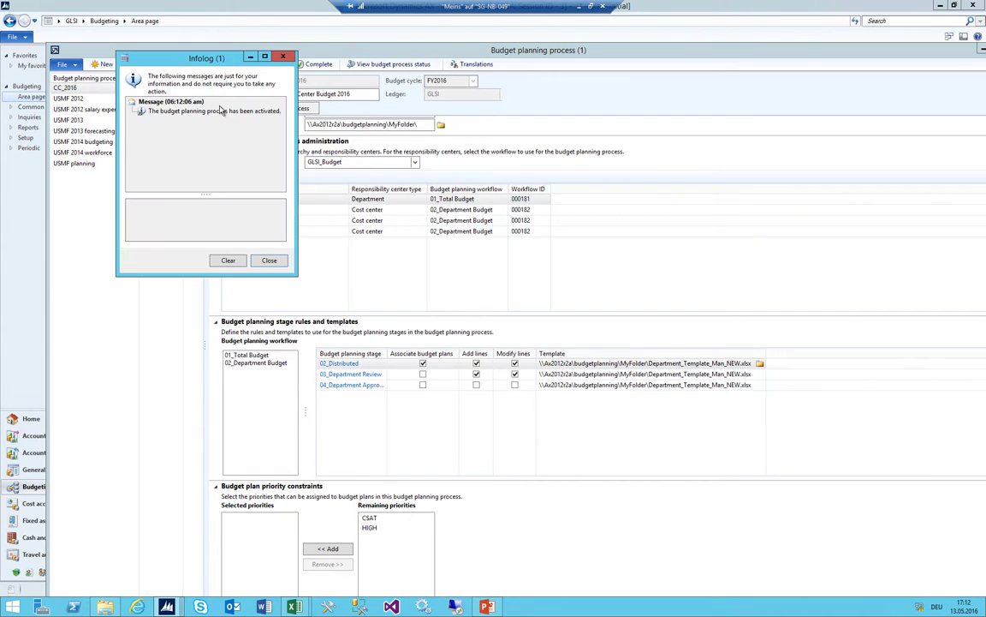
left_click(219, 113)
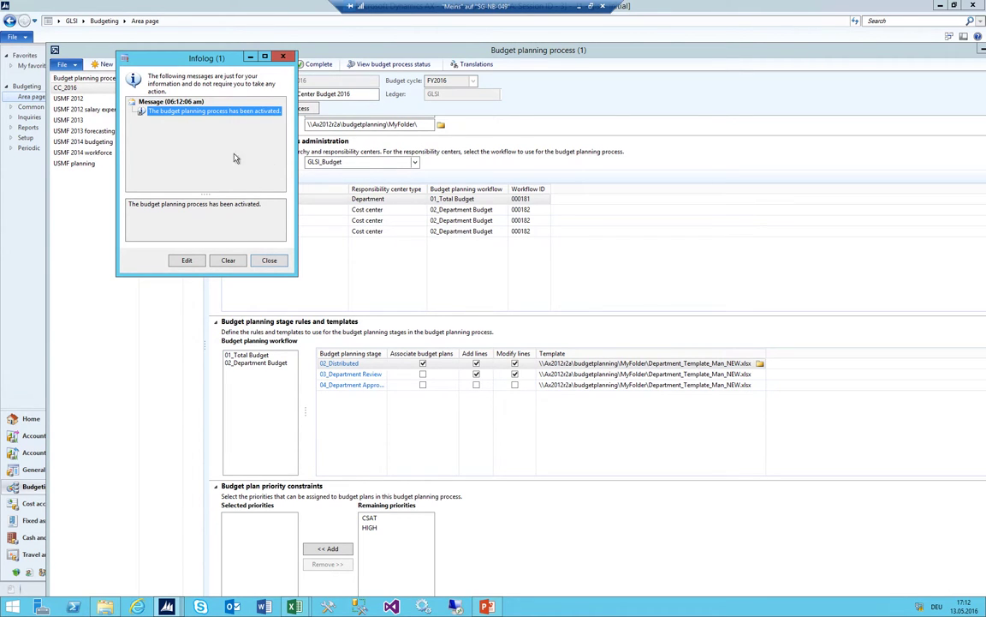
left_click(269, 261)
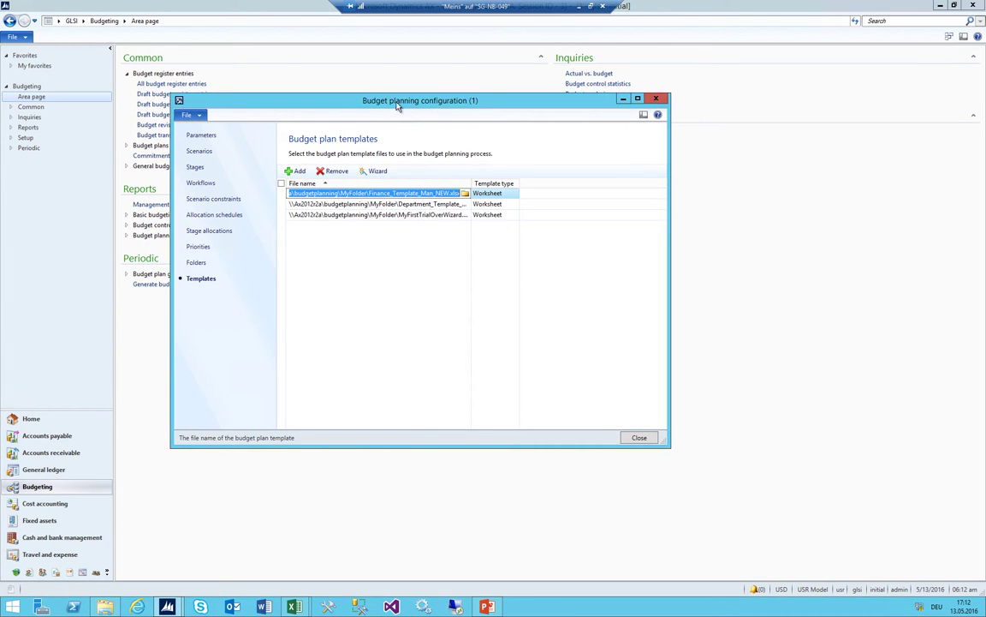
key("Escape")
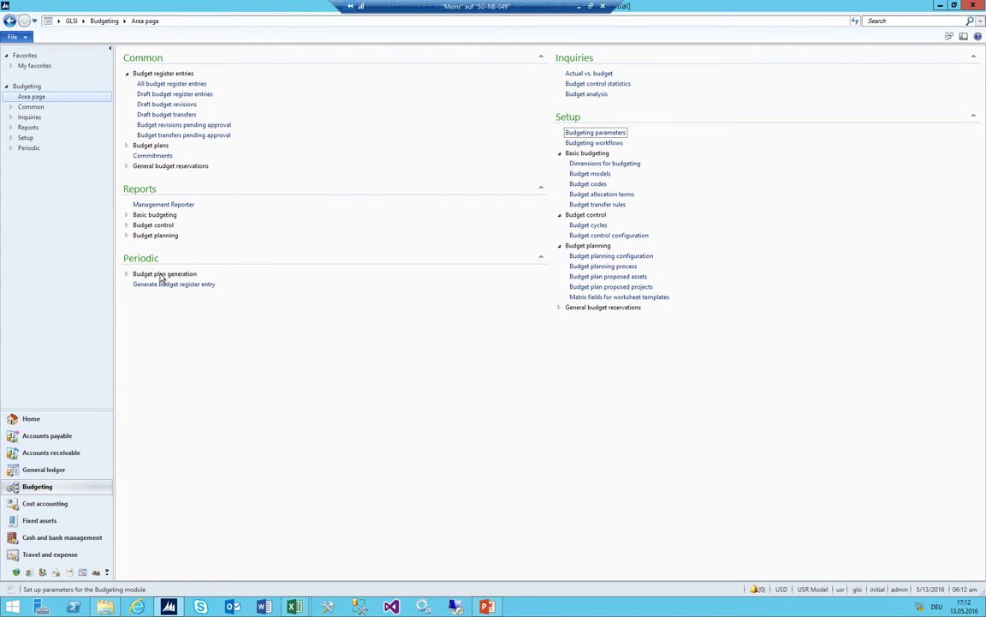
Expand the budget plan generation functions and review last year's actuals and budget as initial budget sources on the PowerPoint slide
left_click(126, 274)
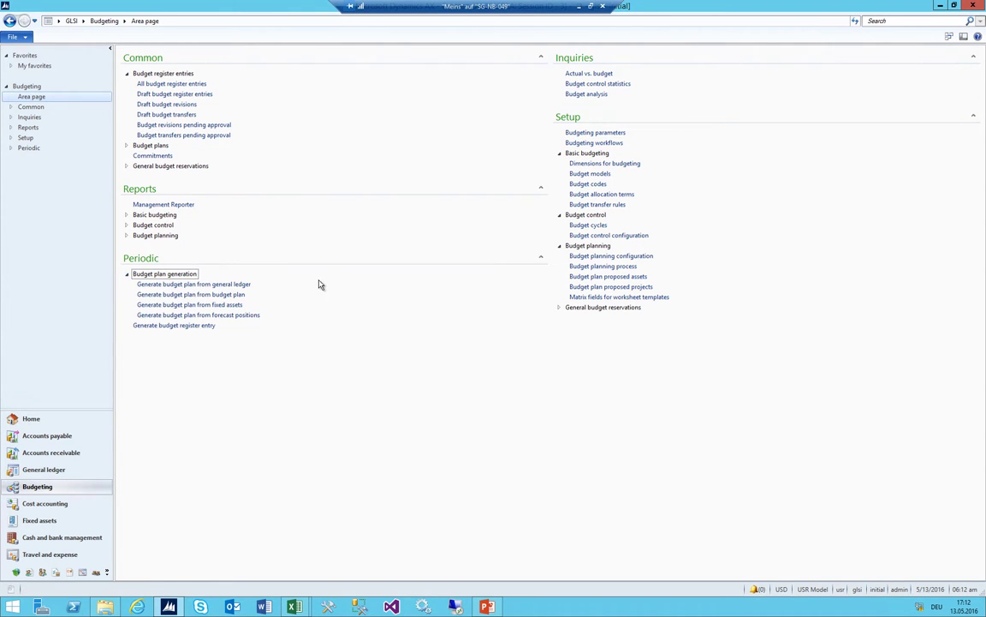
left_click(487, 606)
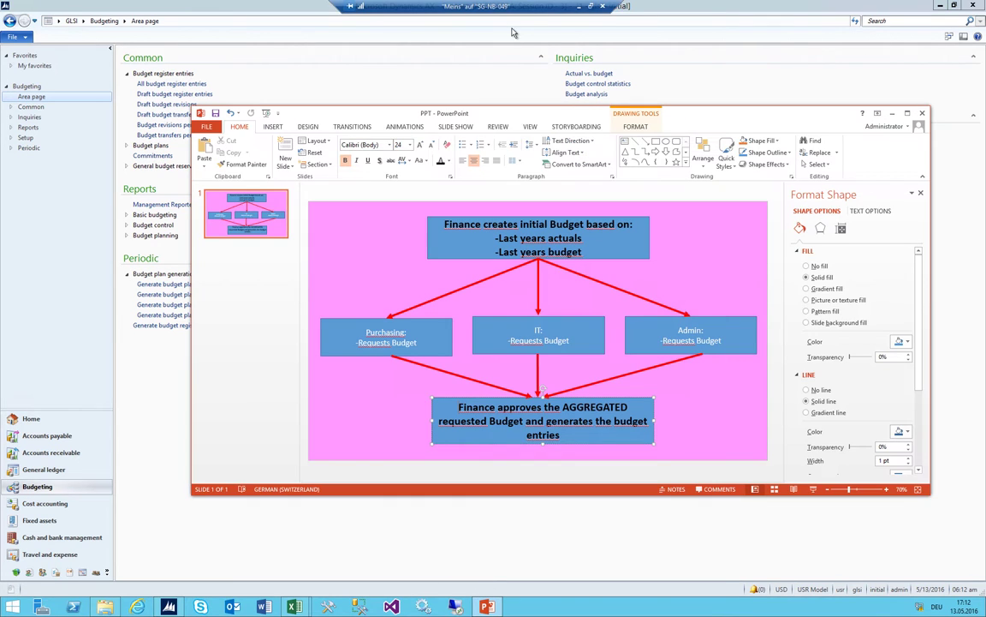
left_click(538, 224)
left_click_drag(587, 251, 496, 251)
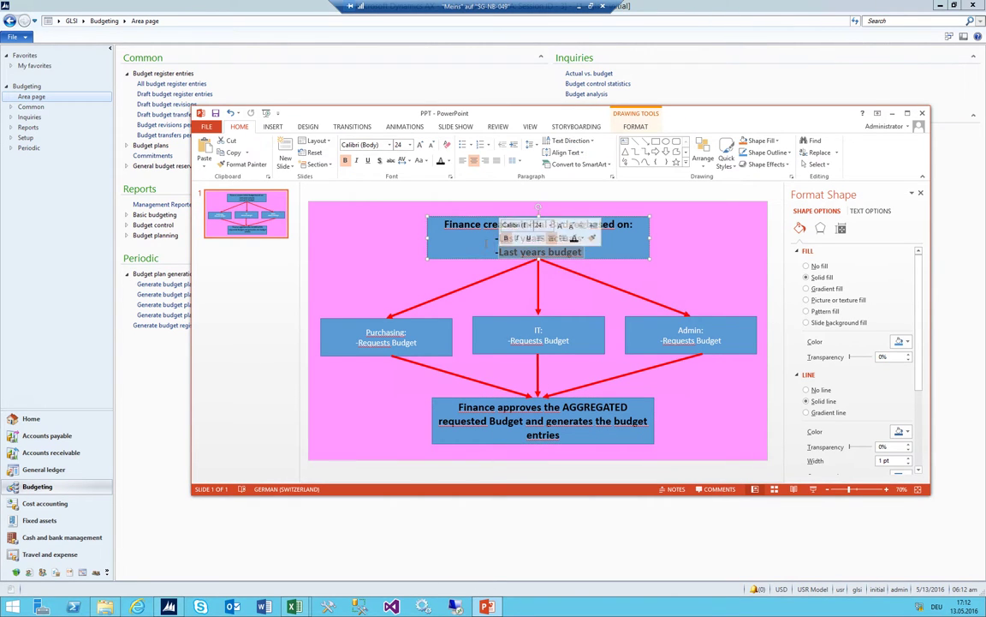
left_click(497, 251)
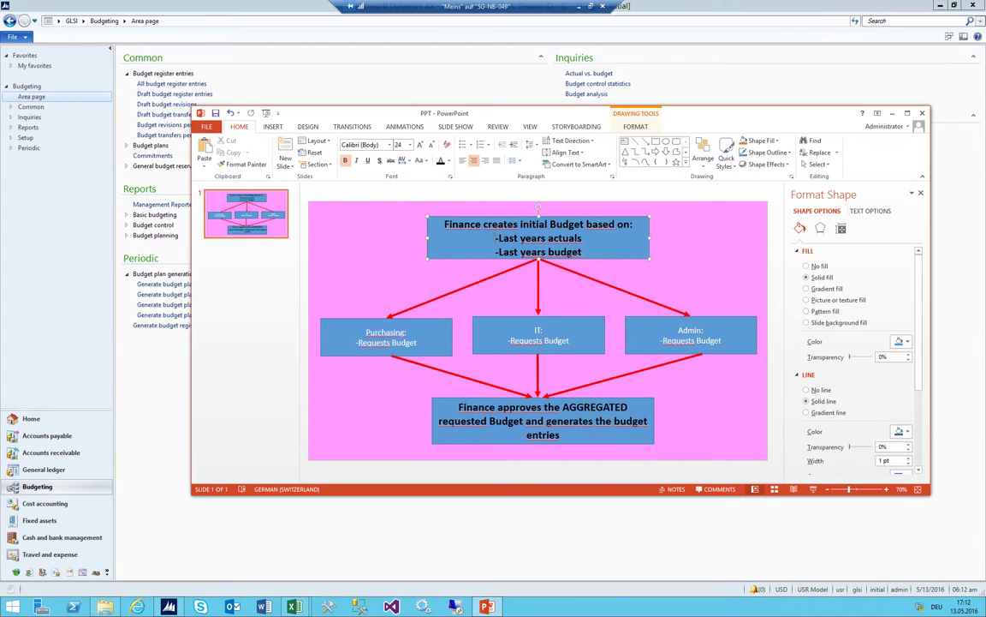
mouse_move(496, 238)
left_mouse_down()
mouse_move(583, 238)
mouse_move(505, 239)
left_mouse_up()
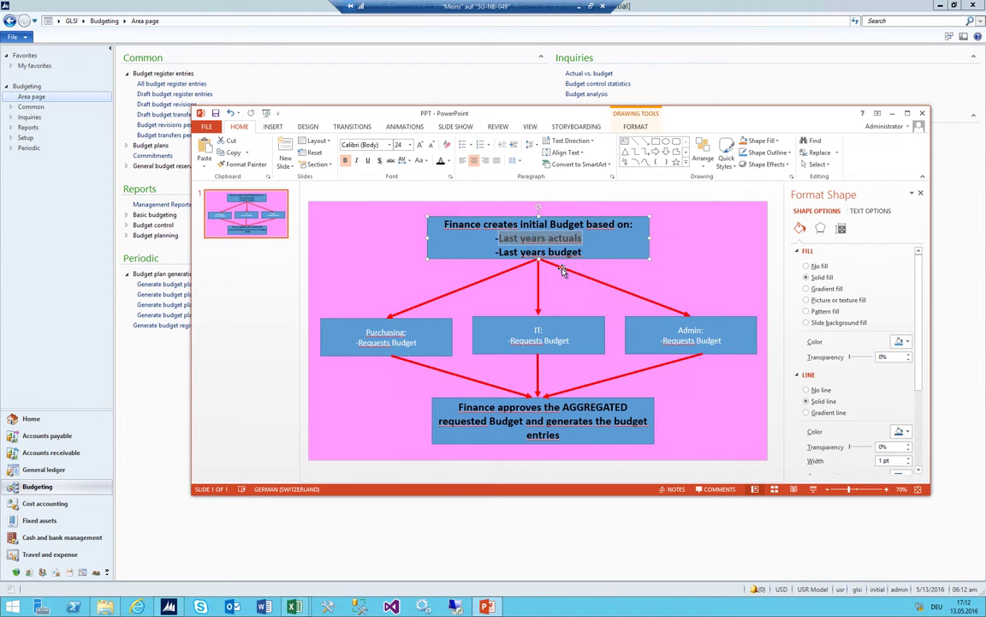
Return to Dynamics AX, open Generate budget plan from general ledger, and enlarge and reposition its form
left_click(239, 5)
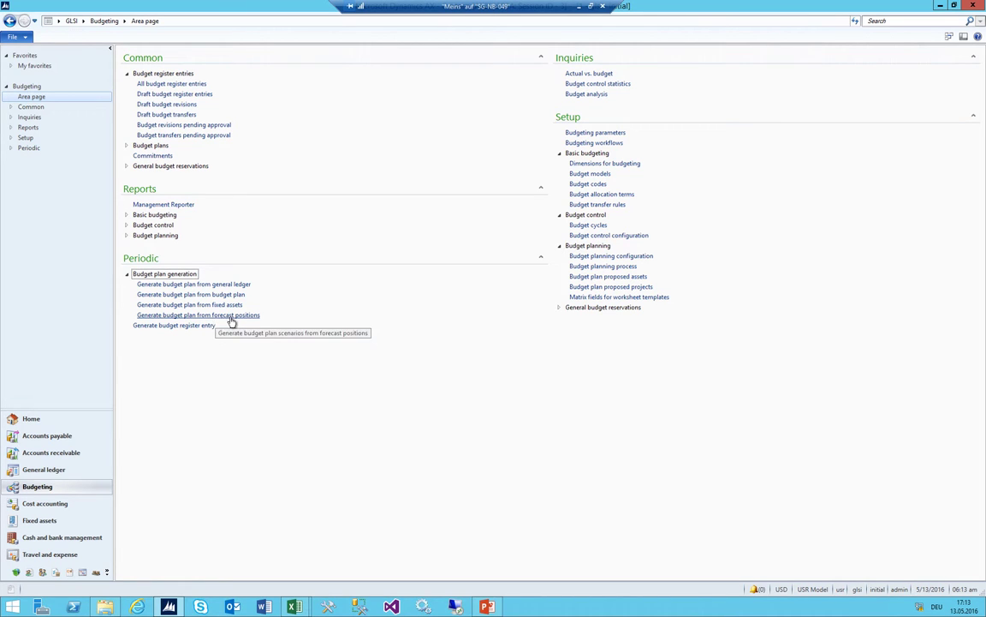
left_click(210, 285)
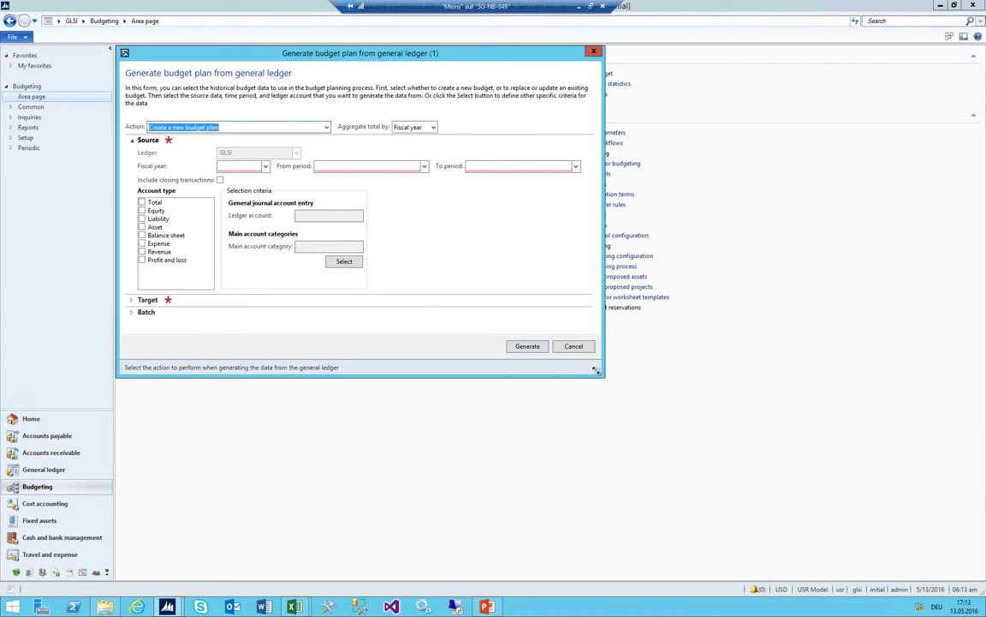
left_click_drag(596, 370, 758, 445)
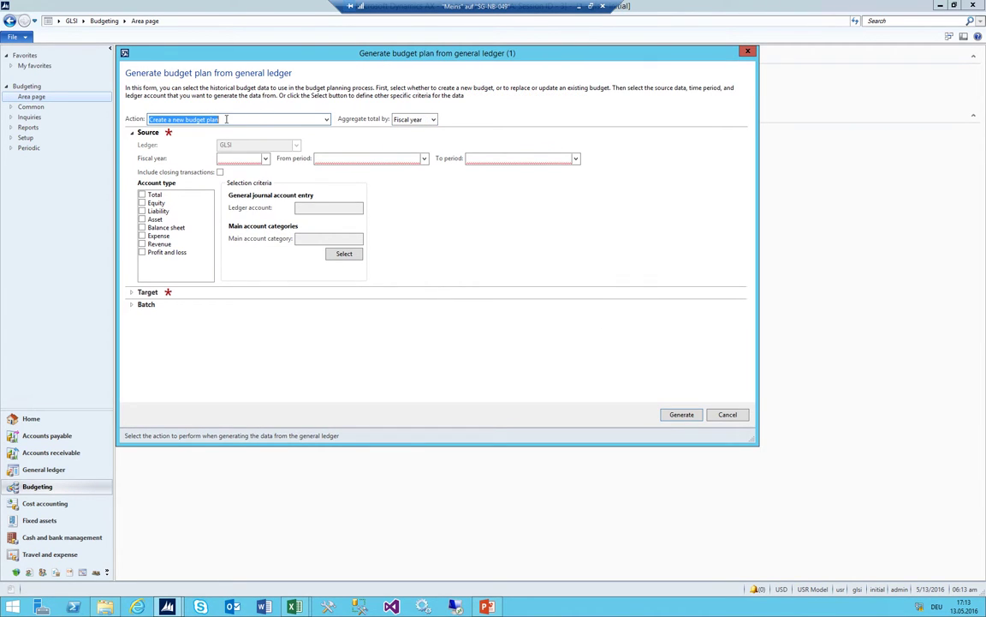
left_click(237, 120)
left_click_drag(342, 60, 466, 146)
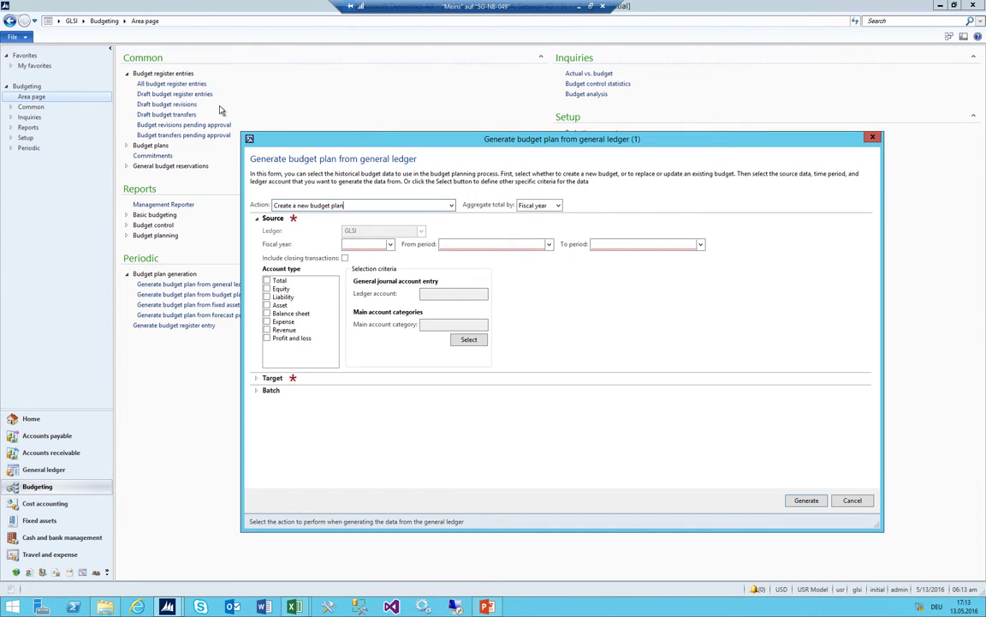
Expand the budget plans group in the Budgeting area and open the list of all budget plans
left_click(127, 147)
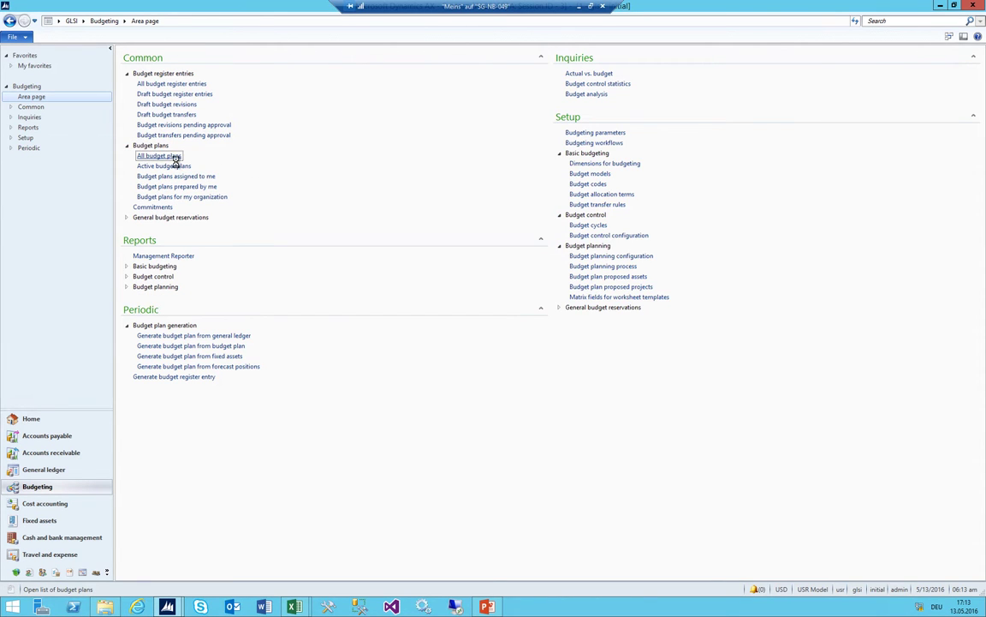
left_click(174, 159)
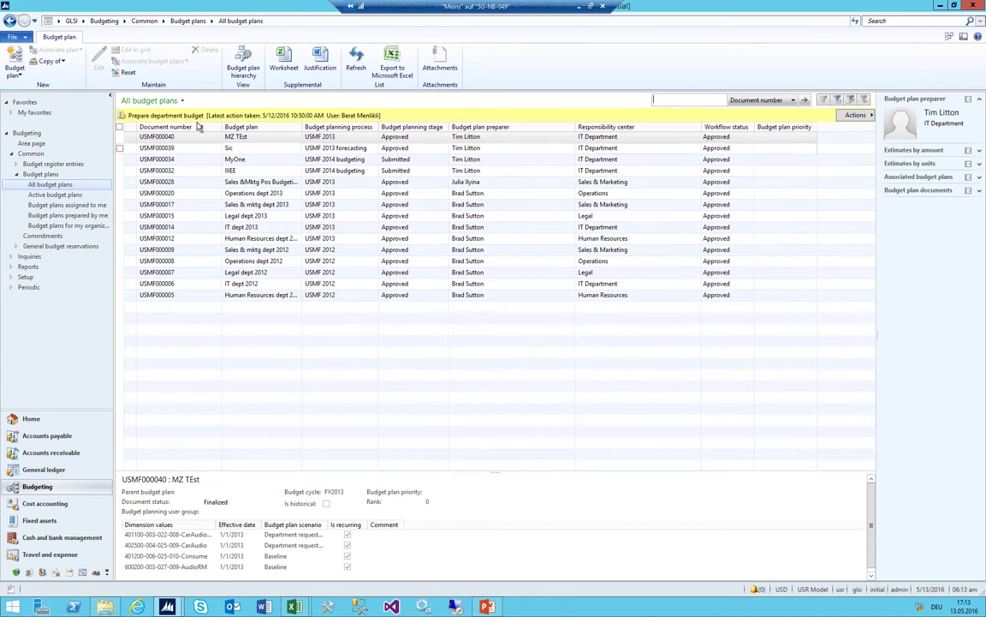
left_click(105, 24)
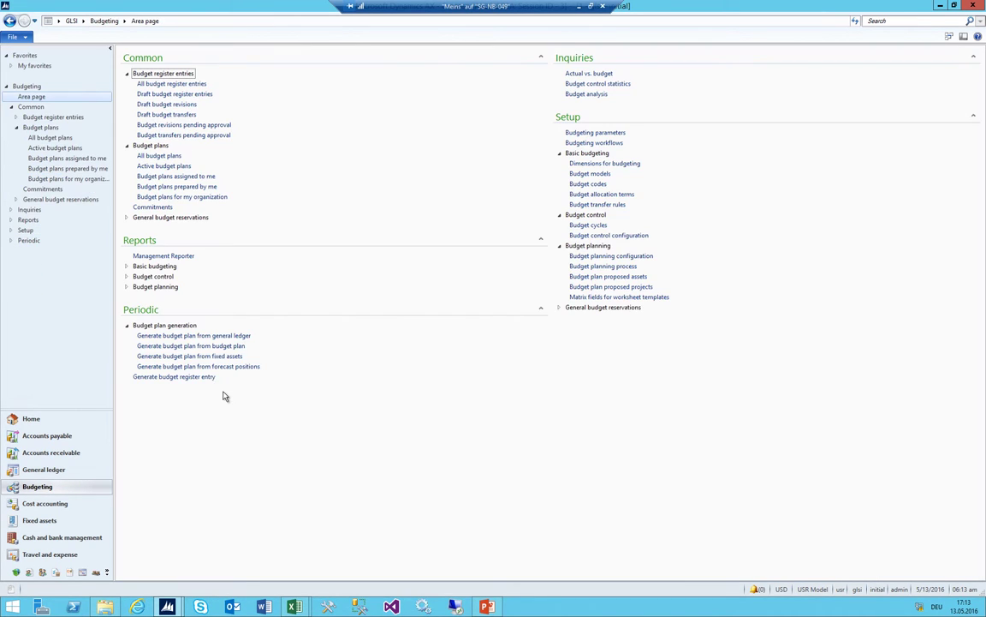
left_click(204, 336)
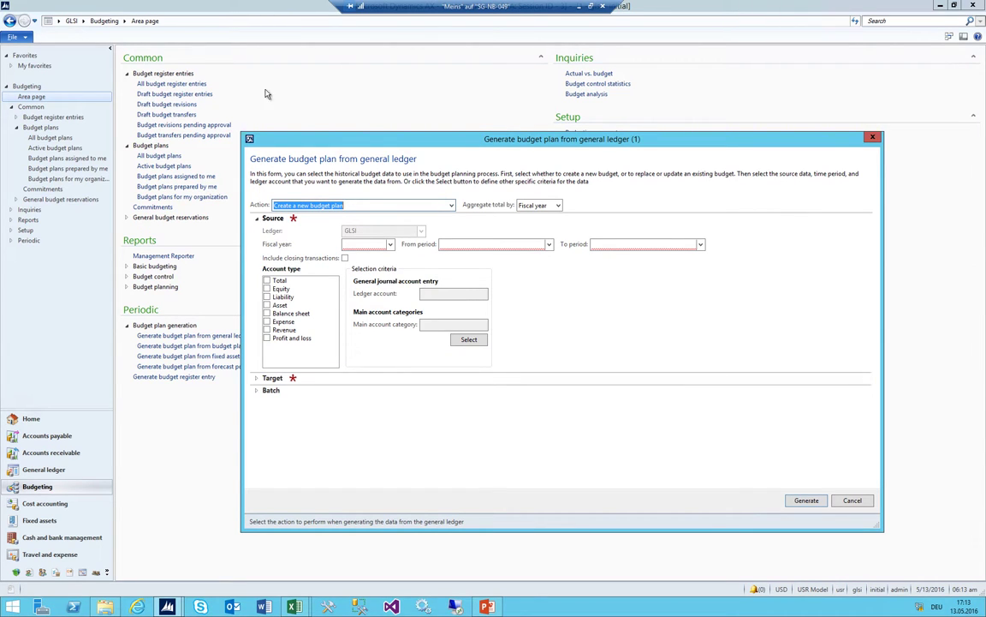
left_click(161, 156)
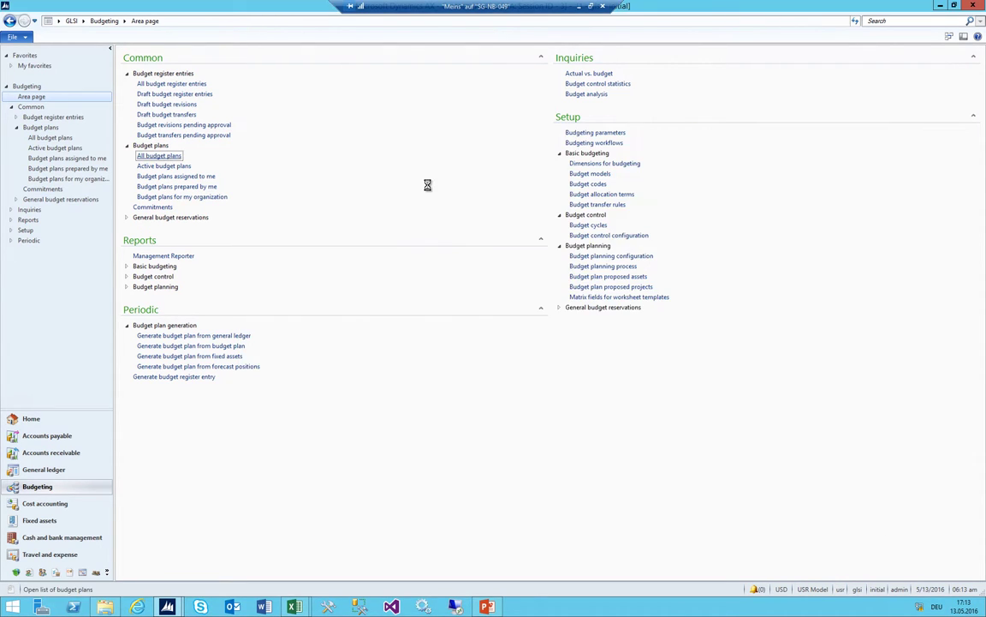
Open the personalization of the Sic plan's Budget plan column and examine its system name, form information and query
right_click(226, 154)
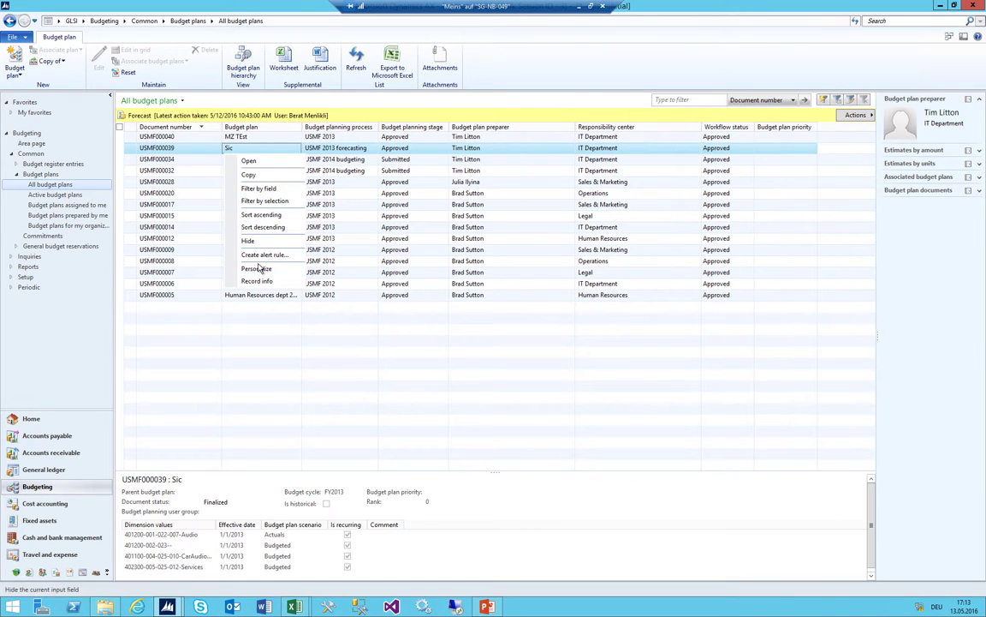
left_click(230, 242)
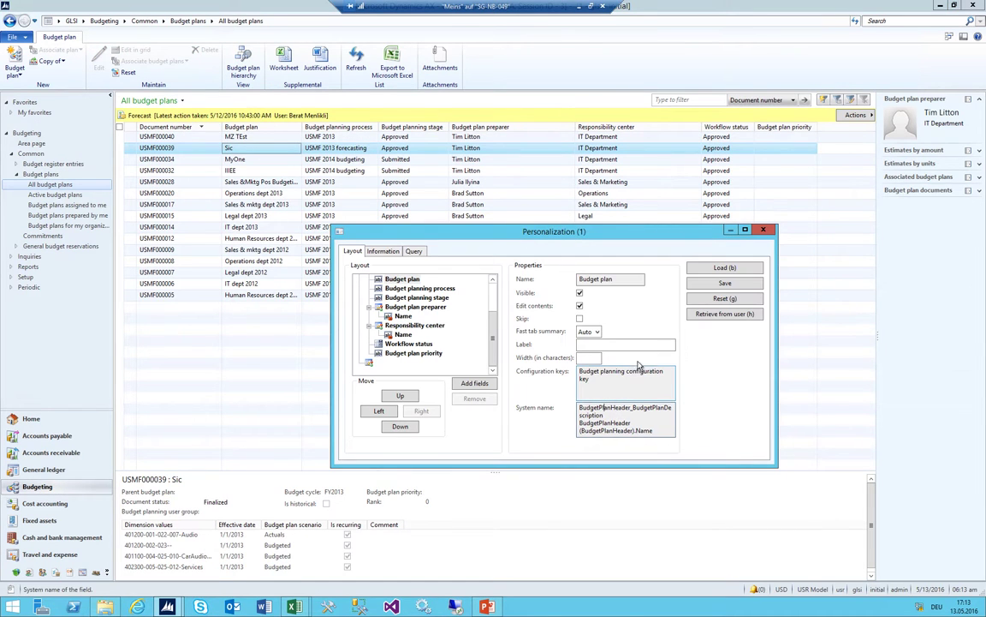
left_click(386, 252)
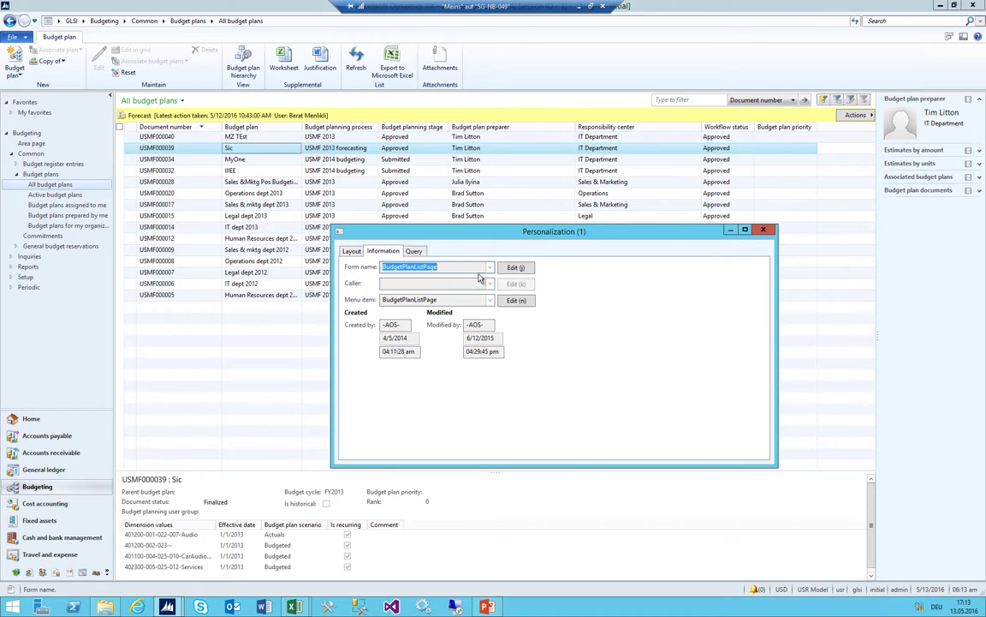
left_click(414, 251)
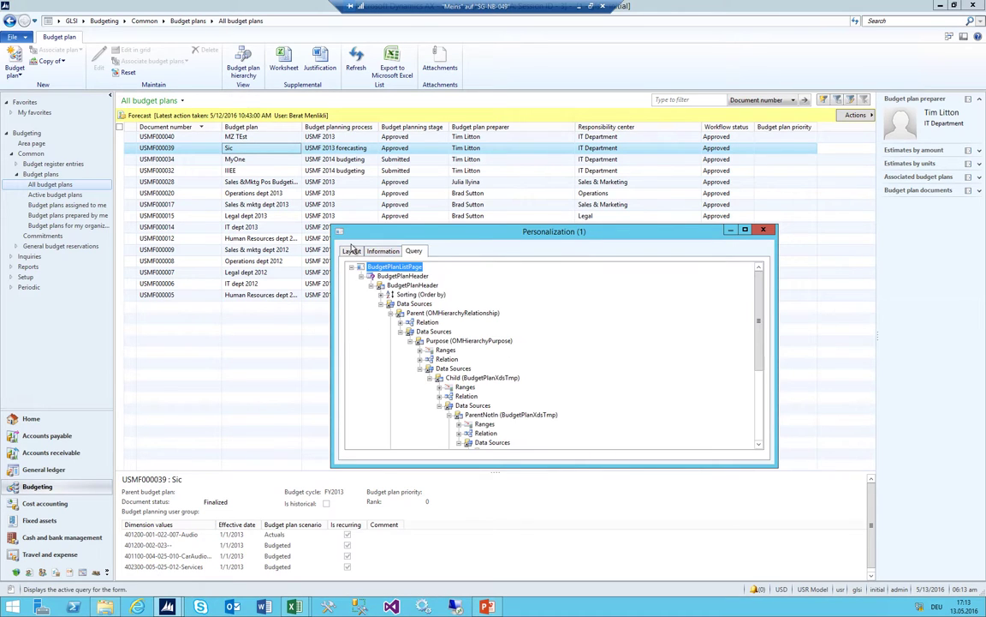
left_click(353, 251)
left_click(614, 433)
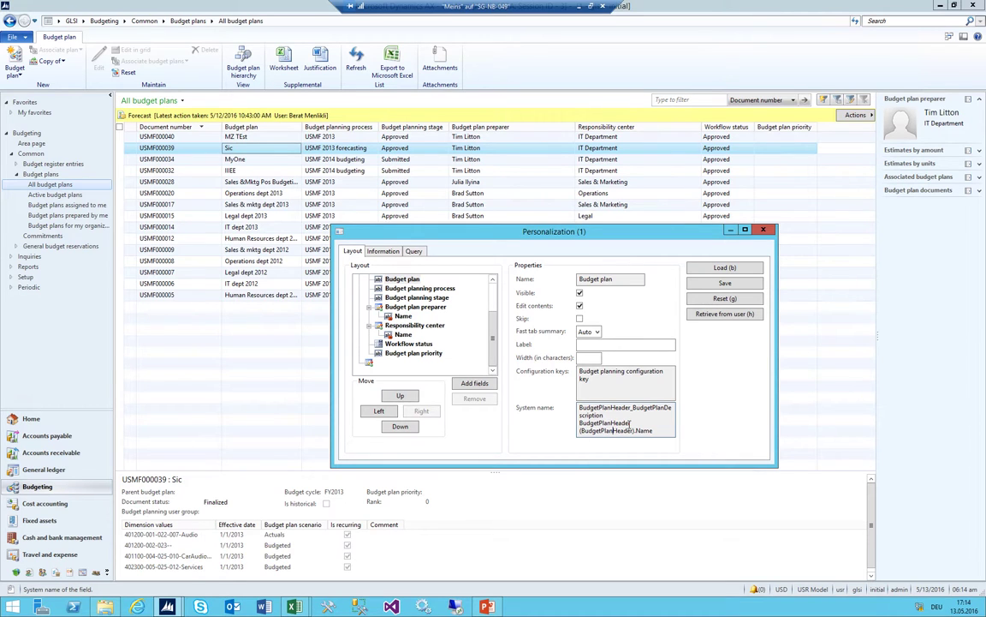
left_click(383, 252)
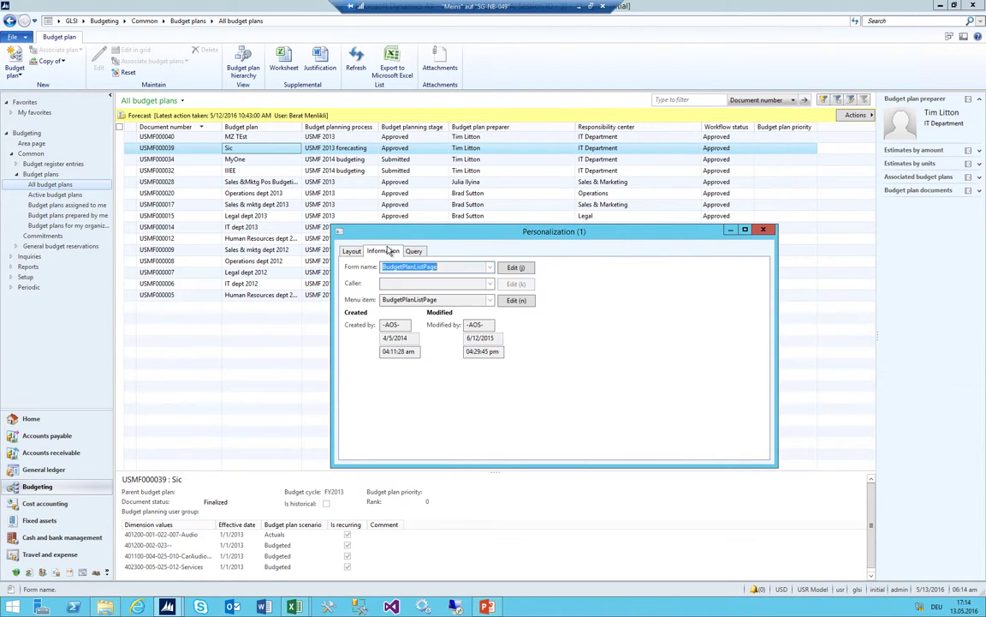
Open the BudgetPlanListPage form's definition for editing and examine the table behind its BudgetPlanHeader data source with a wider property view
left_click(510, 267)
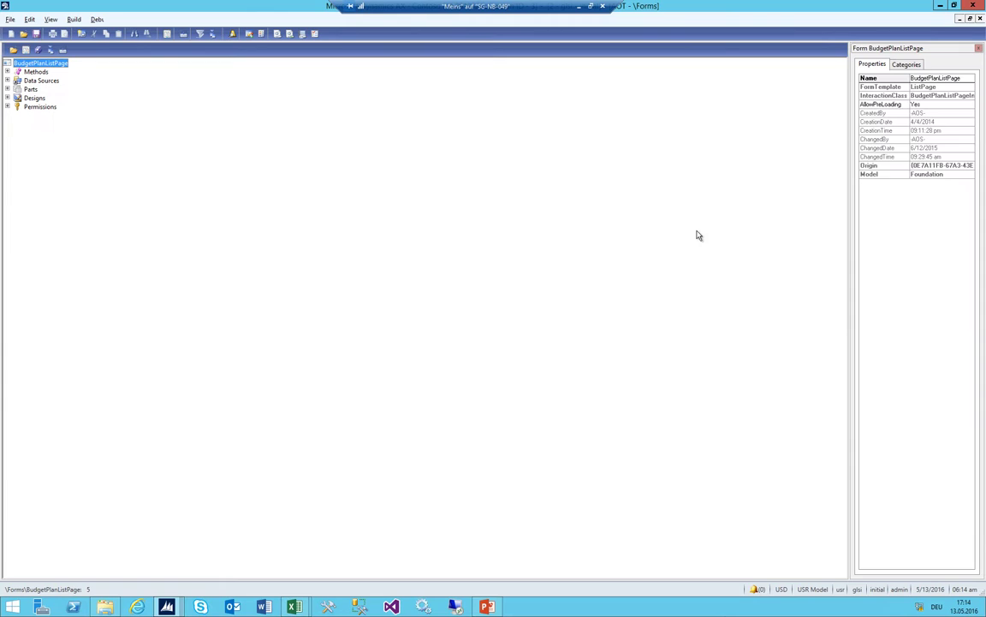
double_click(17, 80)
left_click(40, 97)
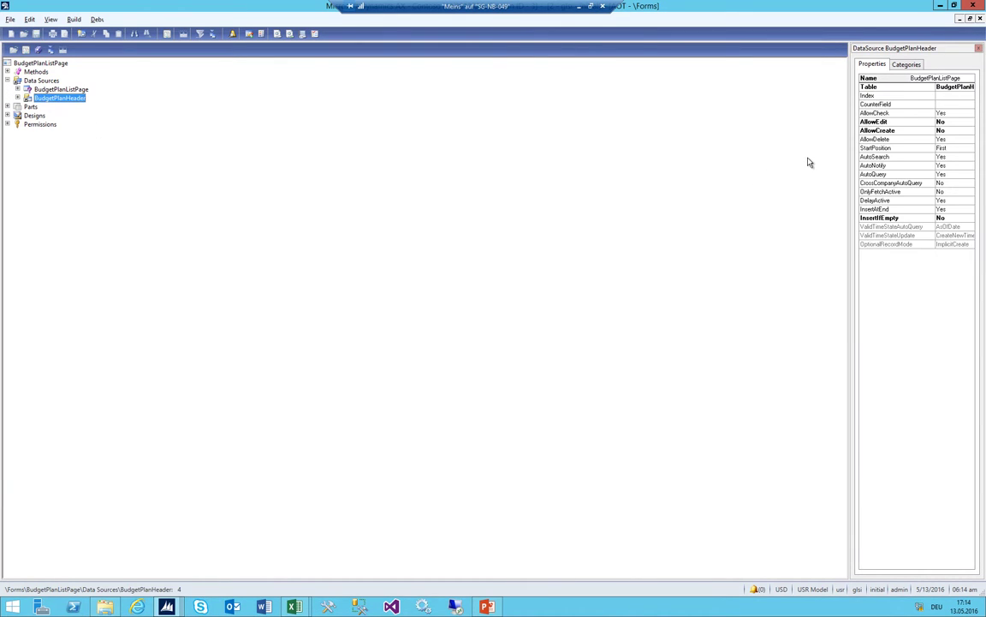
left_click_drag(850, 183, 634, 174)
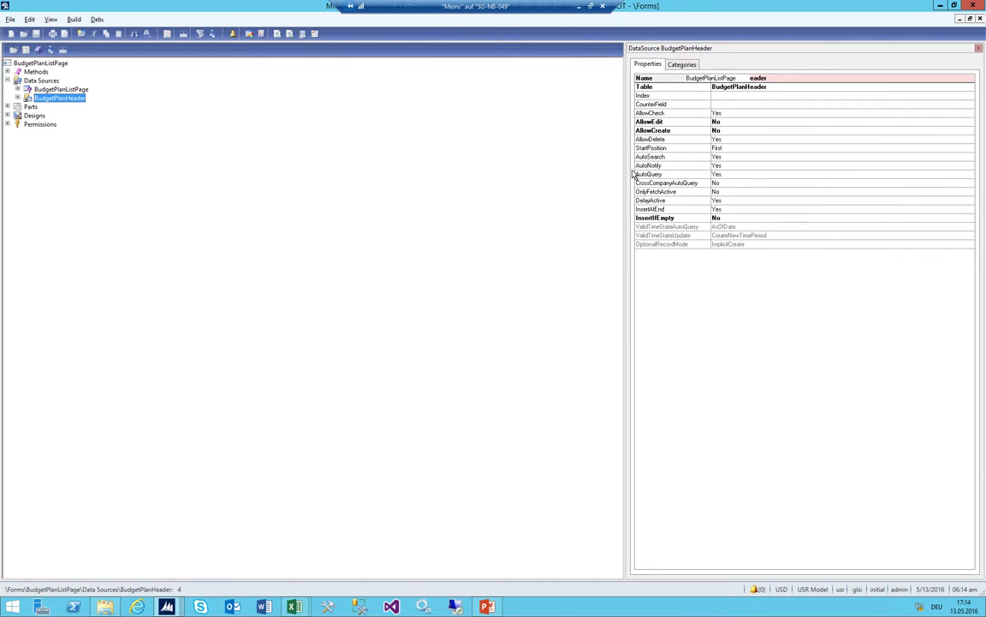
right_click(49, 97)
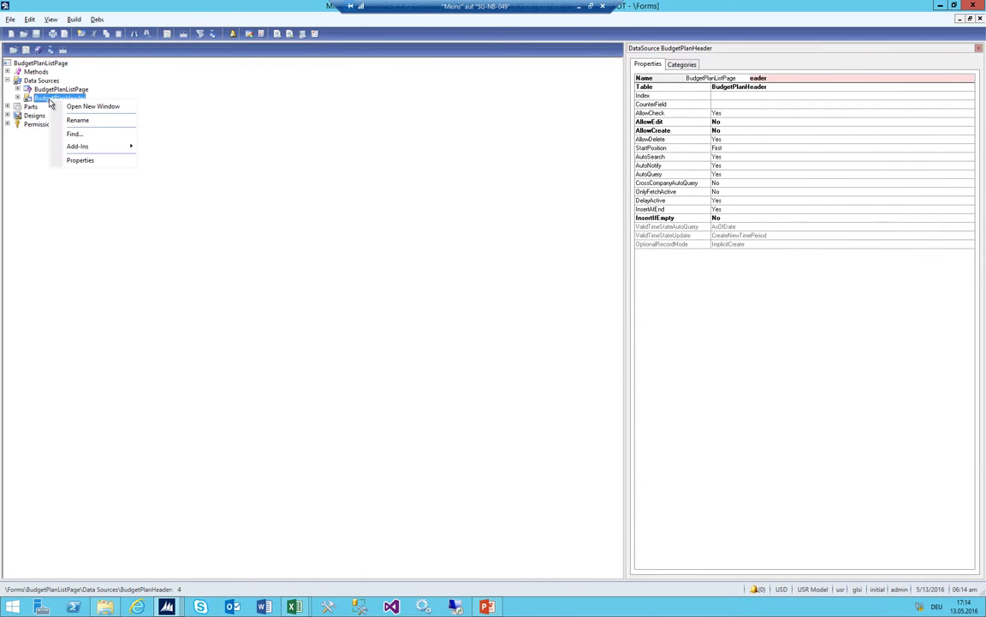
left_click(93, 106)
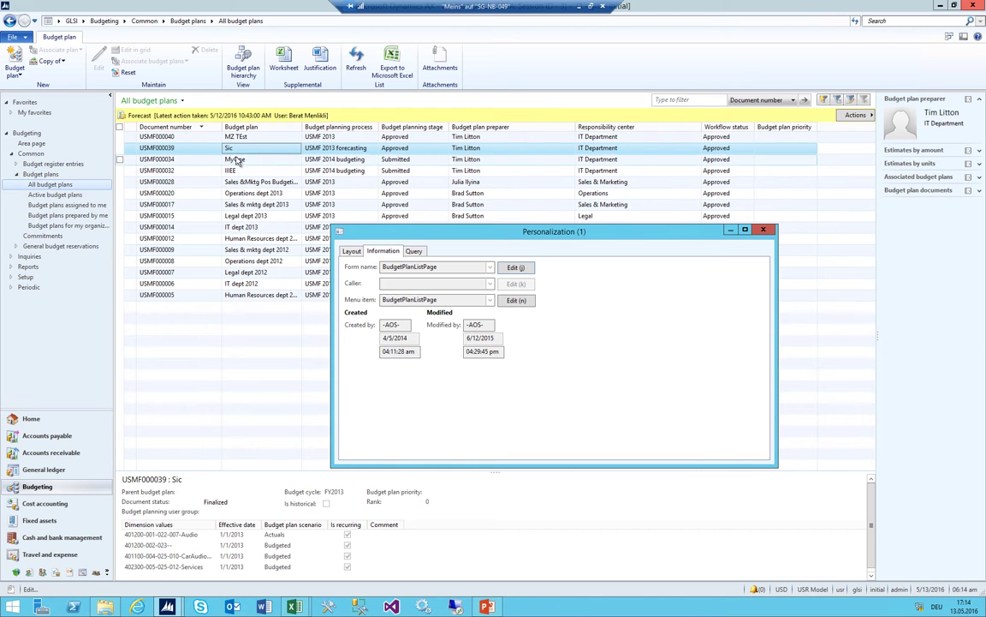
Close the personalization, return to the Budgeting area page and open Generate budget plan from general ledger with the action Create a new budget plan
left_click(763, 230)
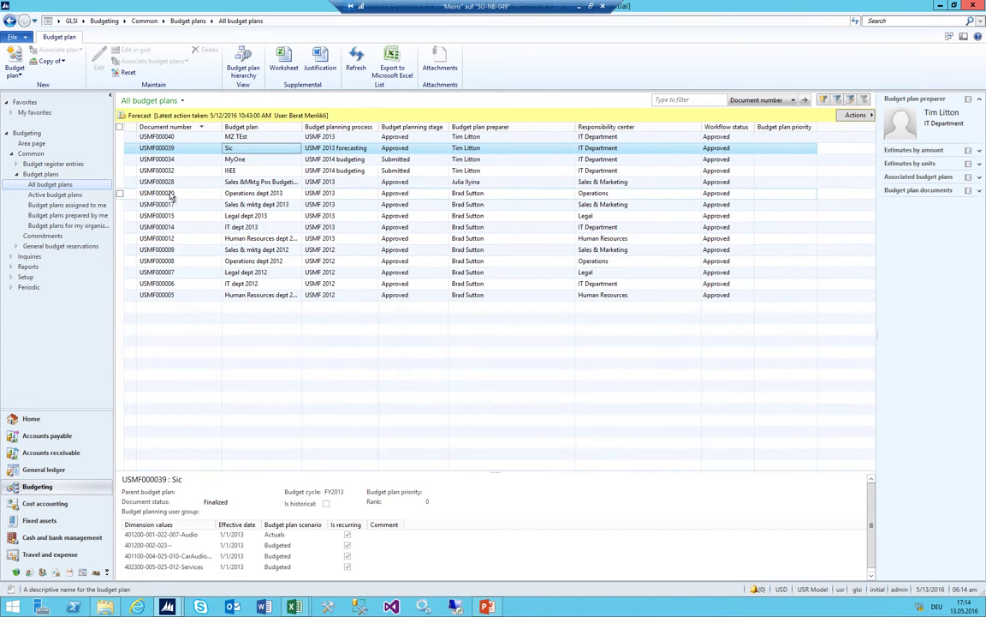
left_click(156, 193)
left_click(104, 21)
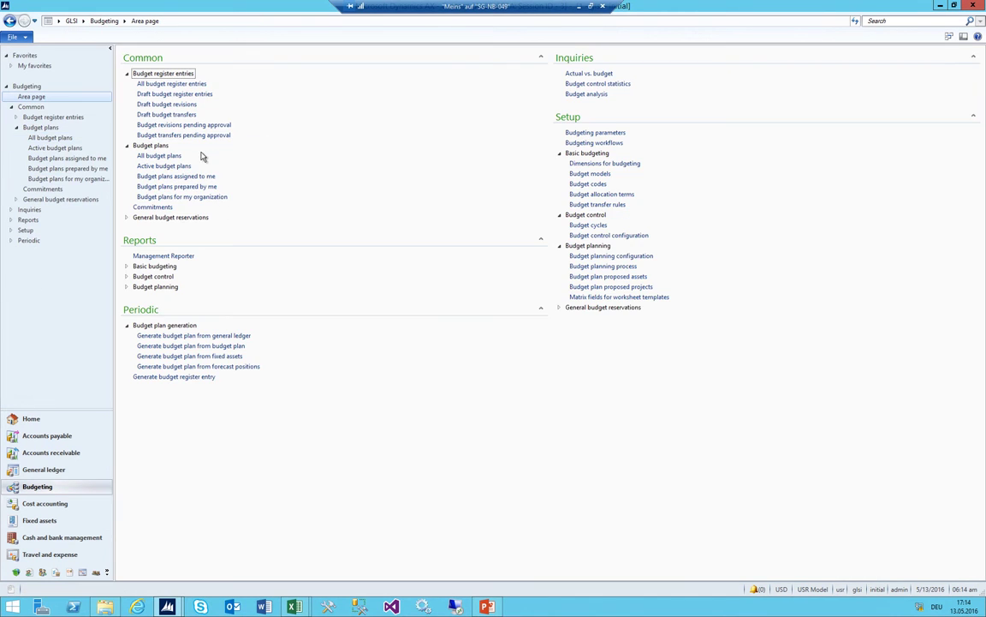
left_click(216, 341)
left_click(196, 528)
left_click(352, 207)
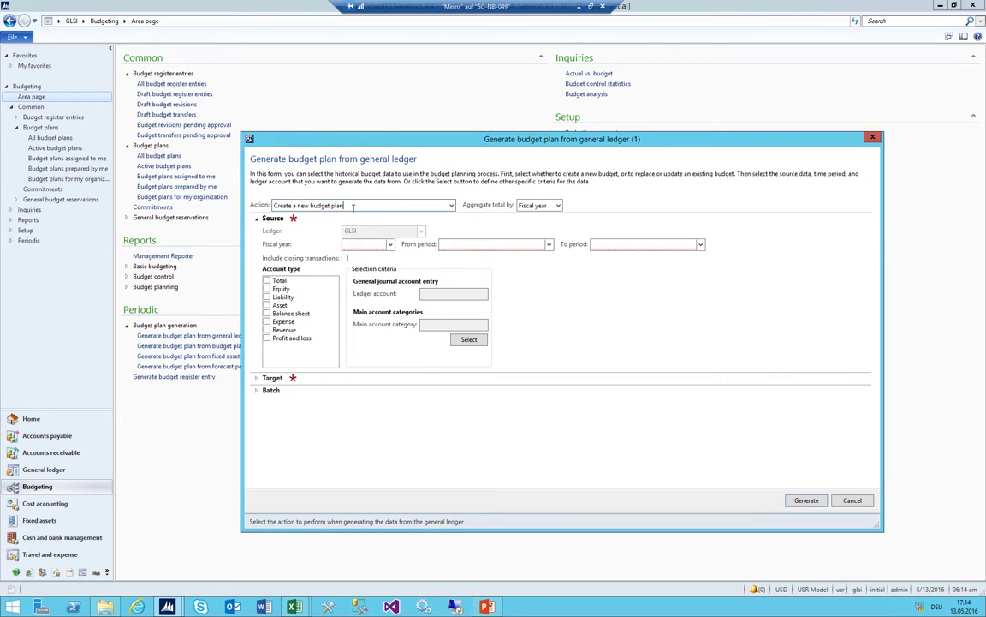
left_click_drag(373, 205, 268, 203)
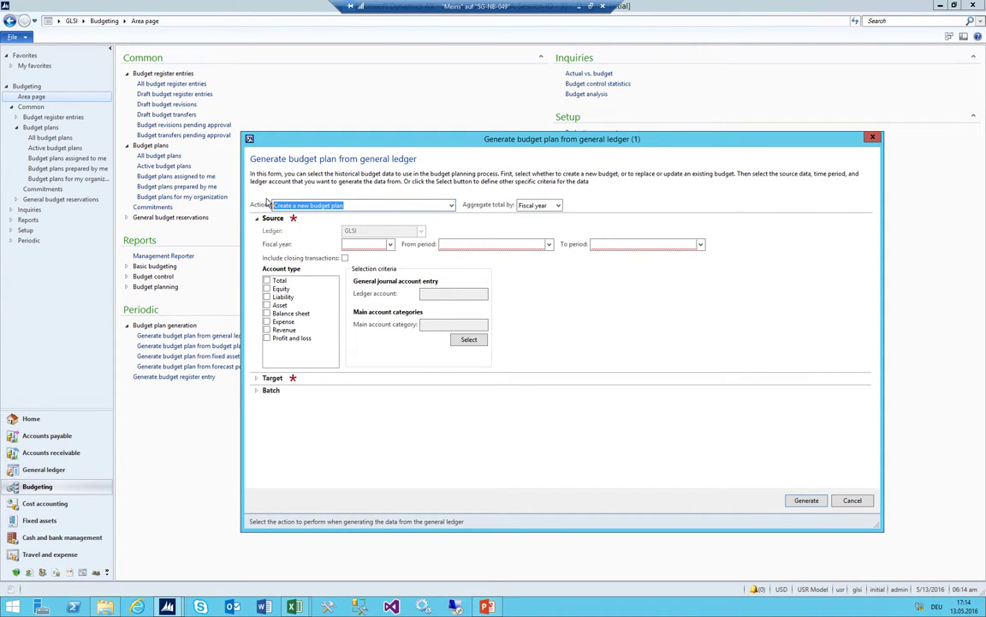
Set the source to fiscal year 2015, Period 1 to Period 12, and include only the Expense account type
left_click(390, 244)
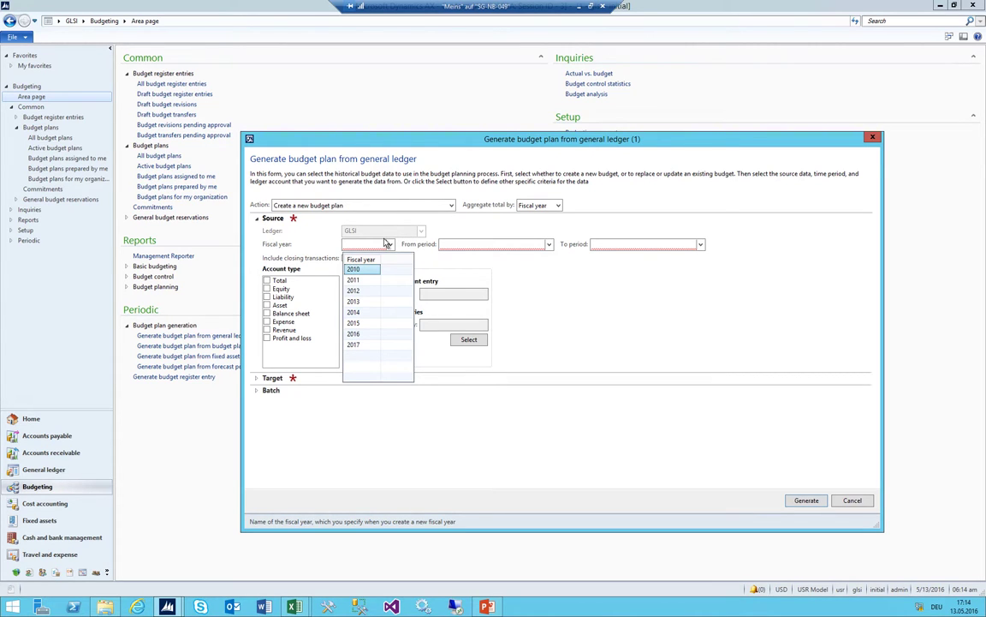
left_click(353, 323)
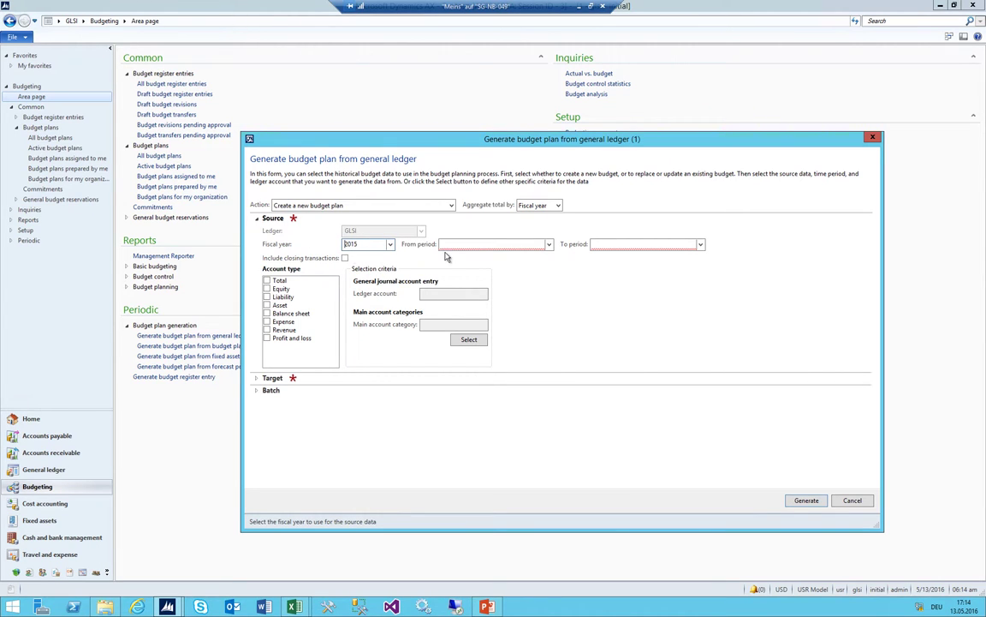
left_click(550, 246)
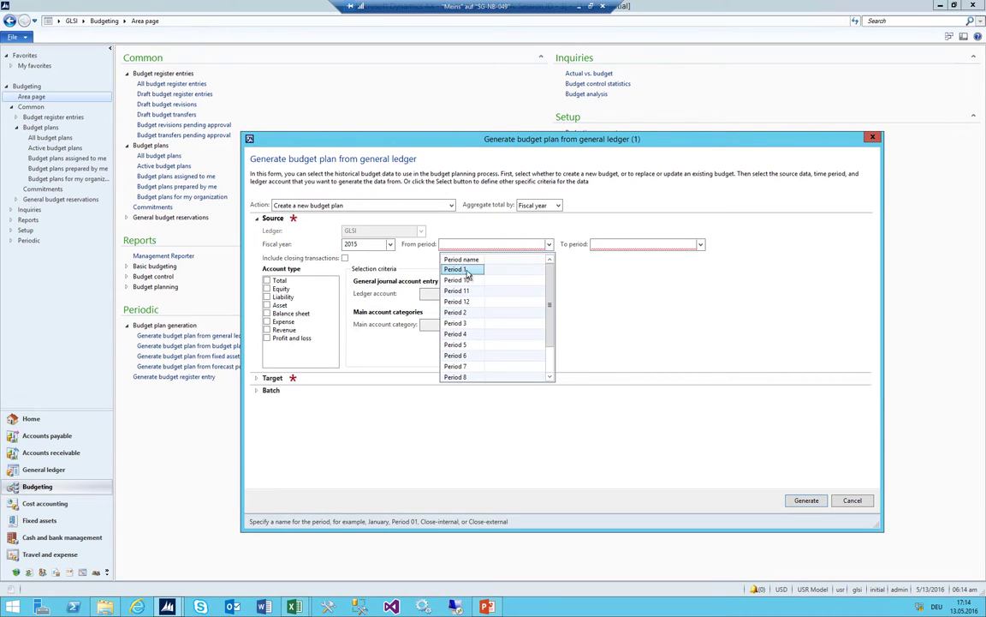
left_click(540, 259)
left_click(701, 245)
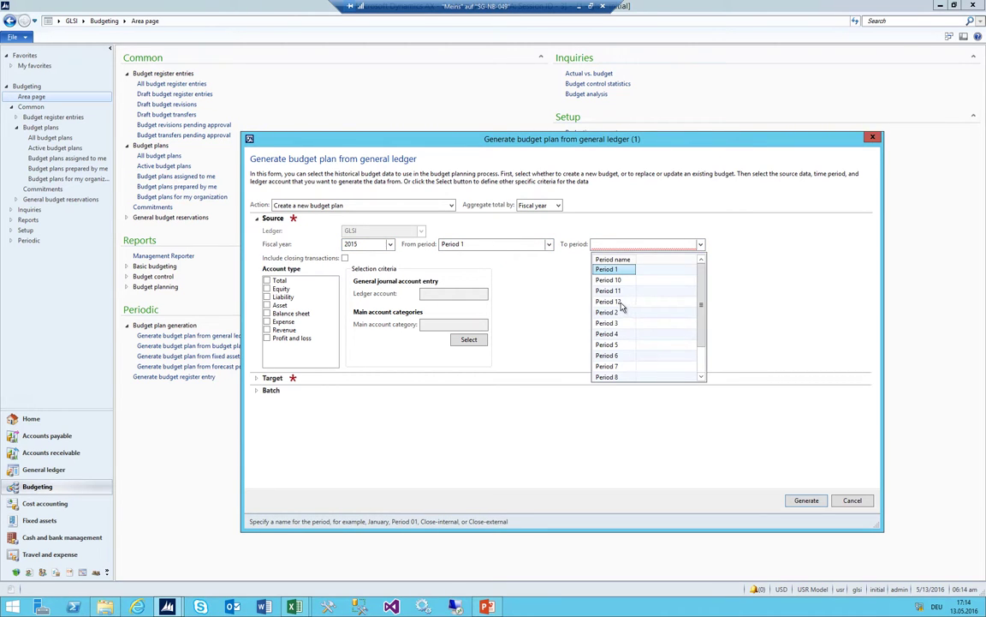
left_click(624, 305)
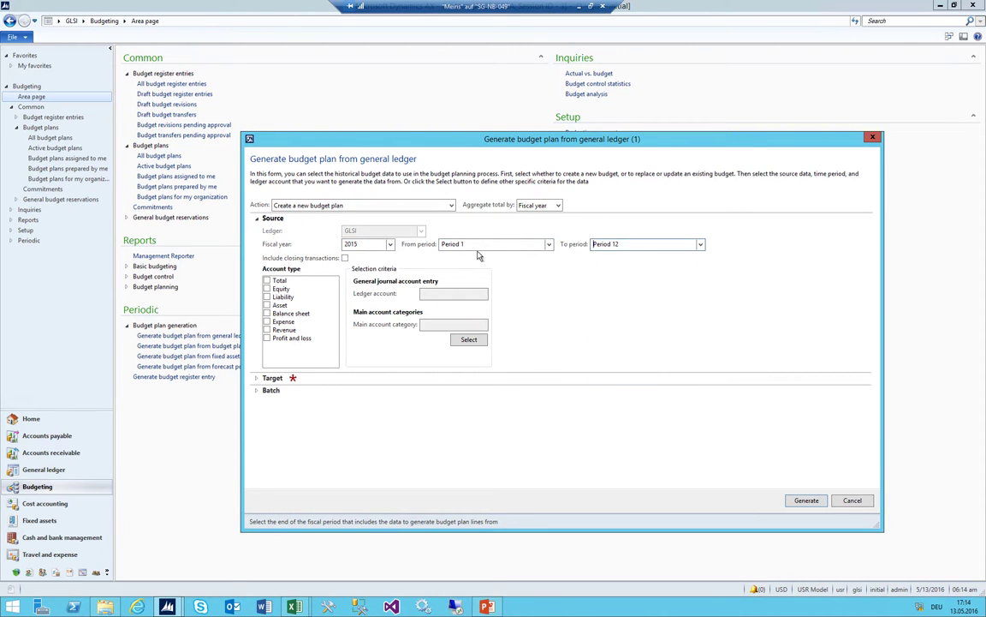
key("shift+Tab")
key("Tab")
left_click_drag(343, 139, 320, 61)
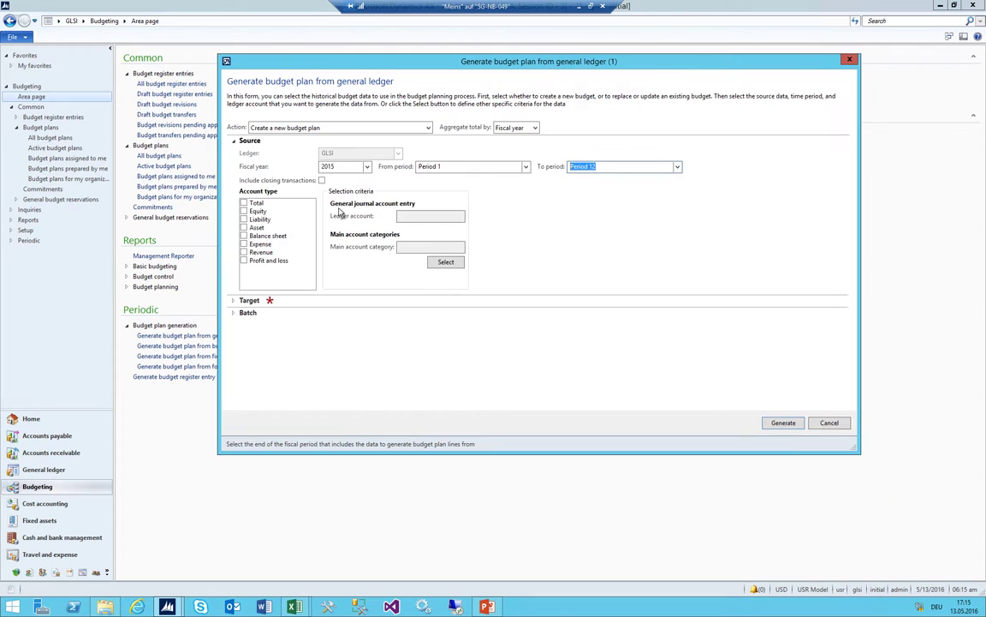
left_click(244, 245)
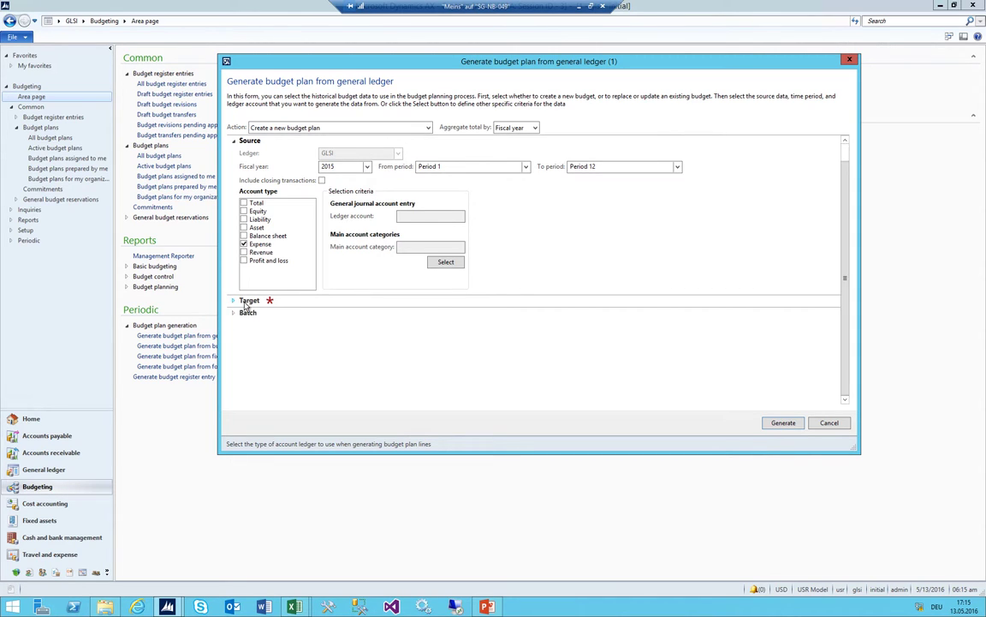
Set the target to Historical No and budget planning process CC_2016, and try to select a responsibility center
left_click(247, 299)
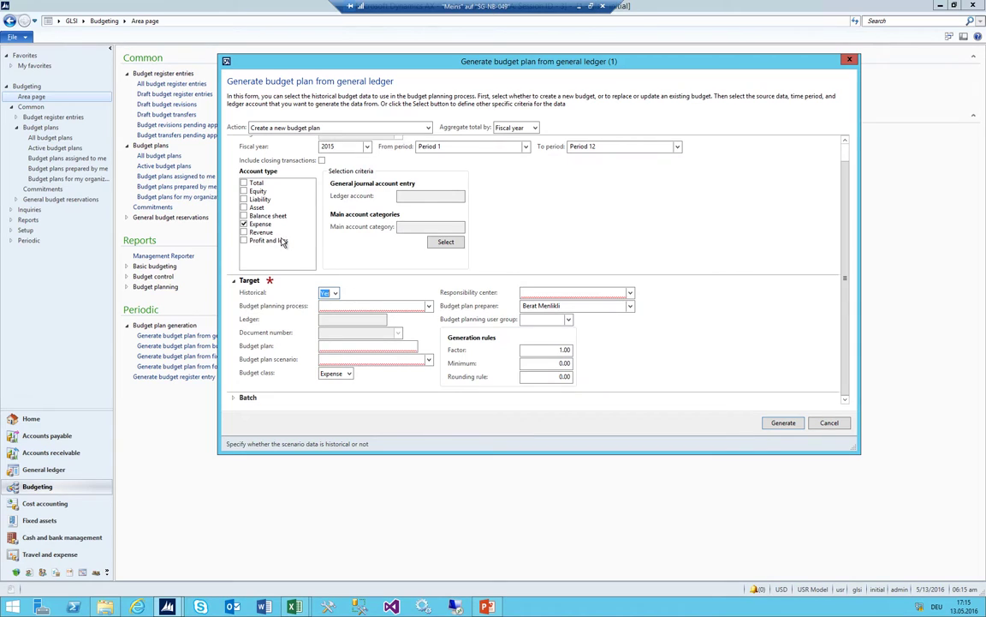
left_click(335, 293)
left_click(328, 305)
left_click(428, 307)
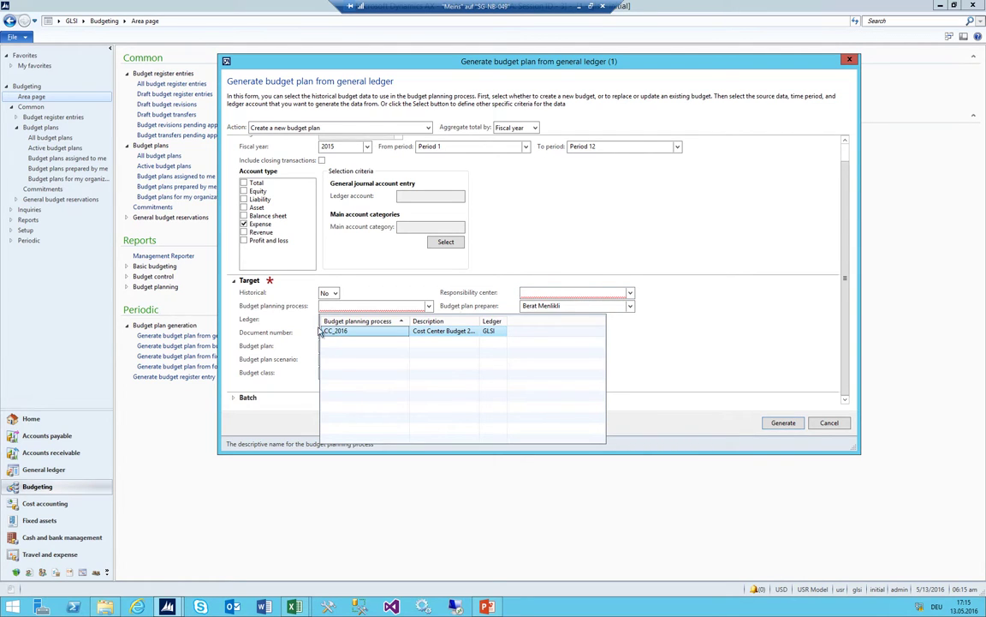
left_click(346, 334)
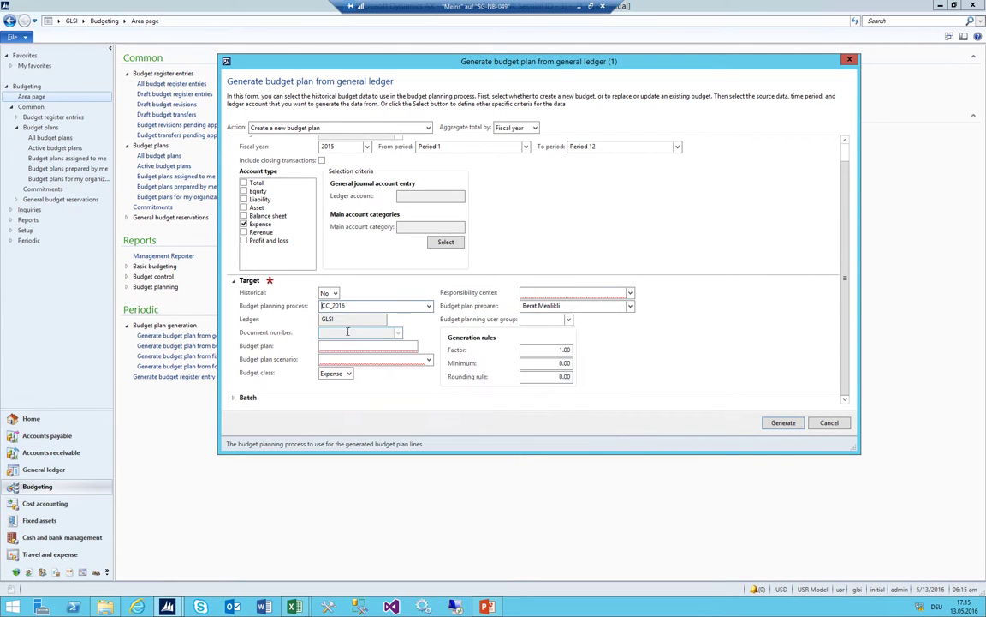
left_click(571, 292)
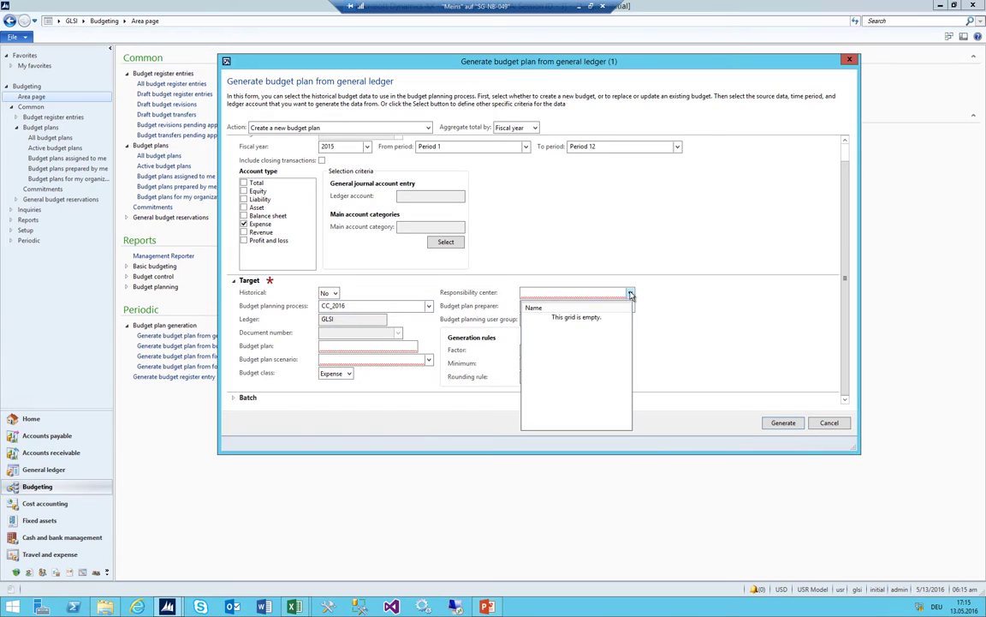
left_click(544, 292)
key("Tab")
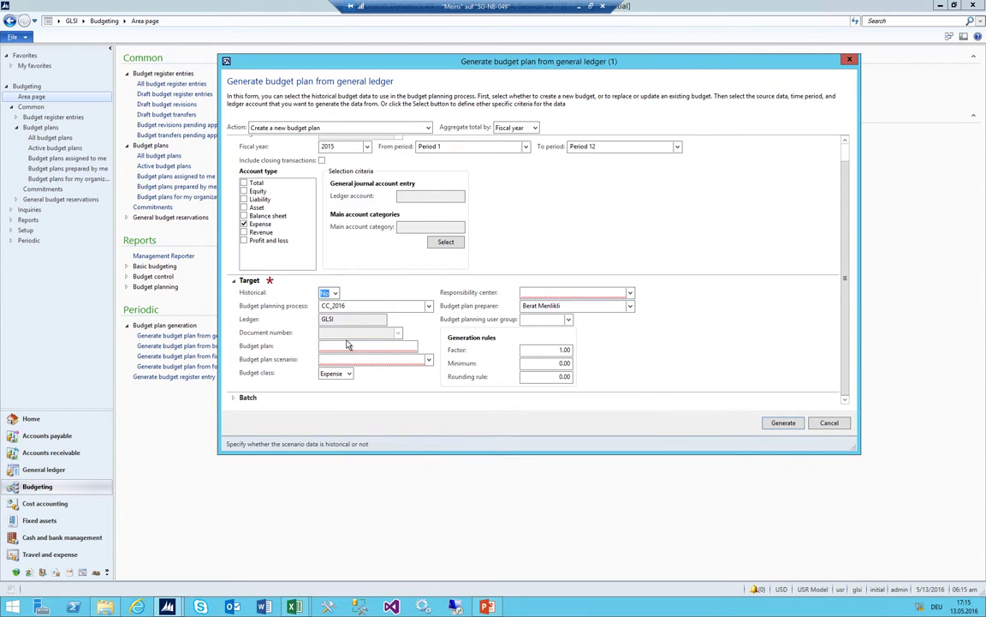
Name the budget plan Tesdt and try to select a budget plan scenario, closing the warning
left_click(374, 342)
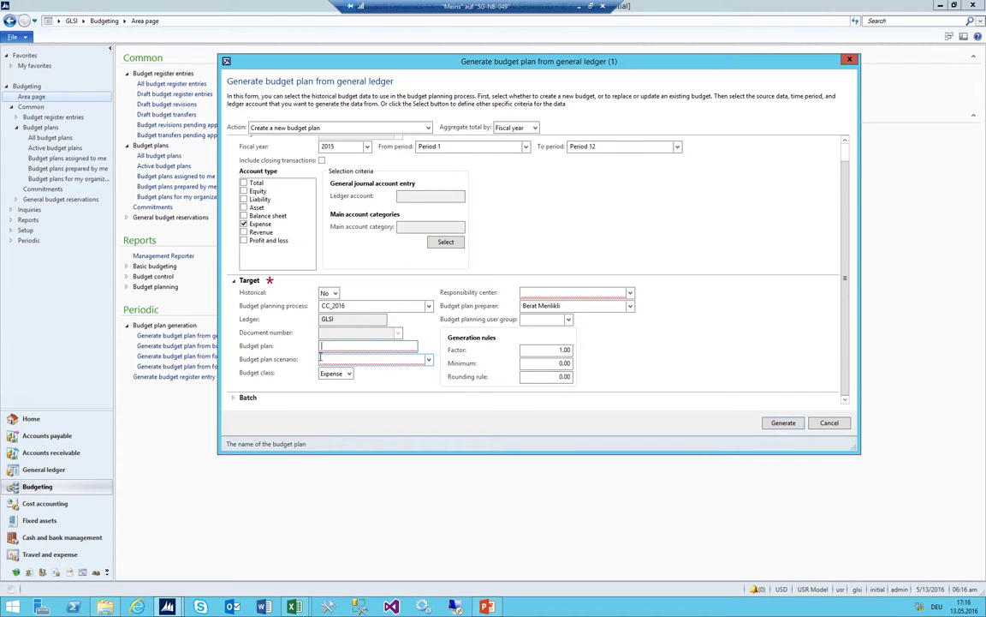
type("Tesdt")
key("Tab")
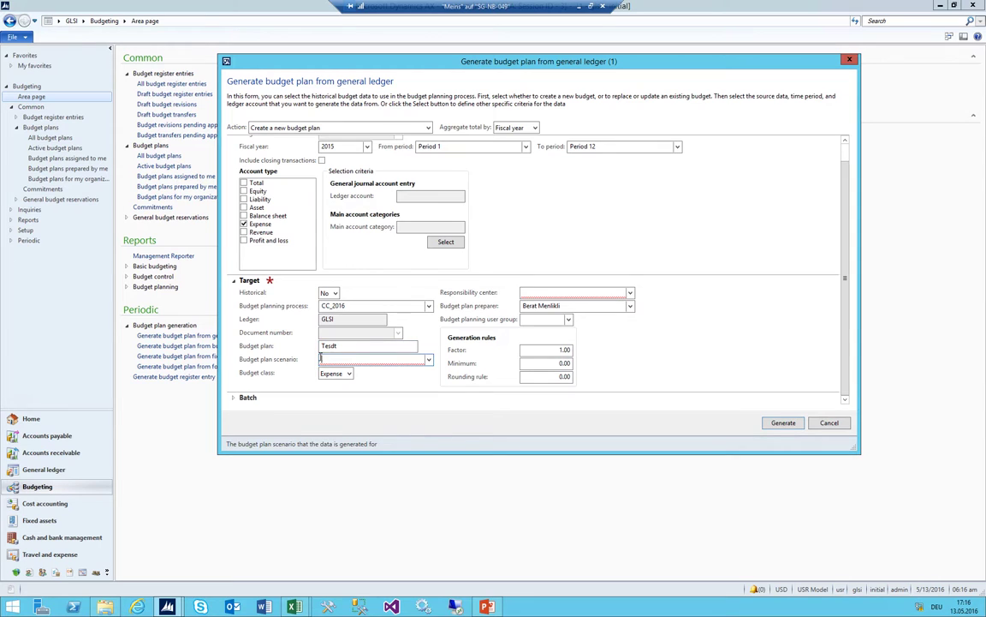
key("alt+Down")
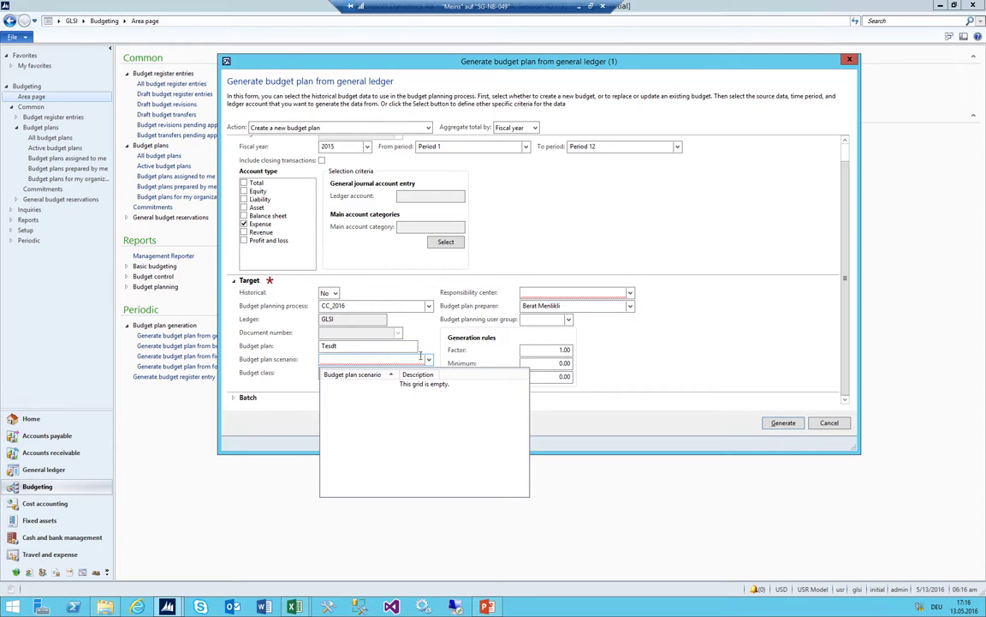
left_click(420, 356)
key("alt+Down")
left_click(374, 382)
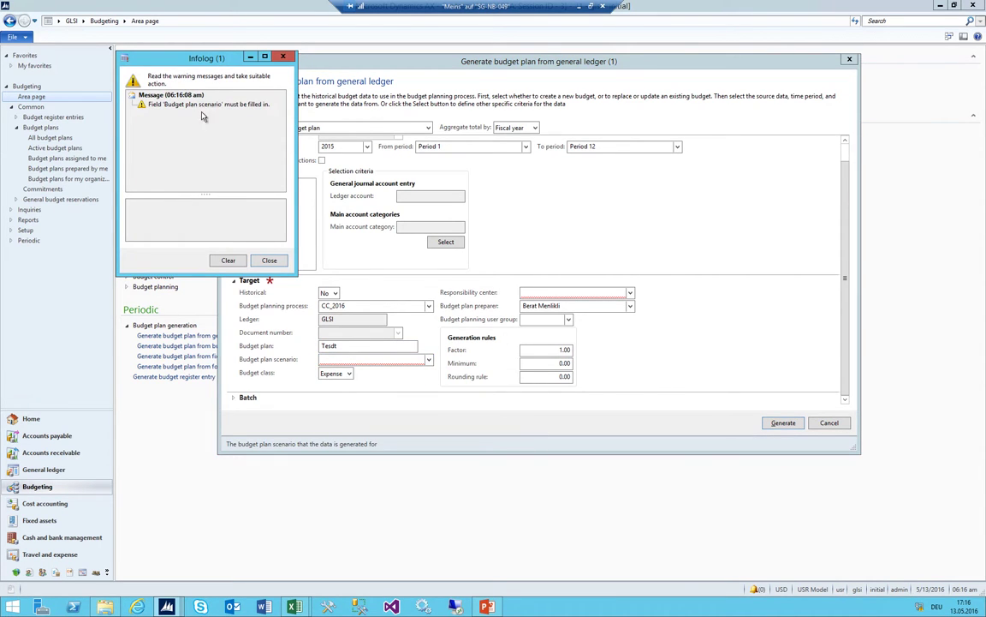
left_click(282, 56)
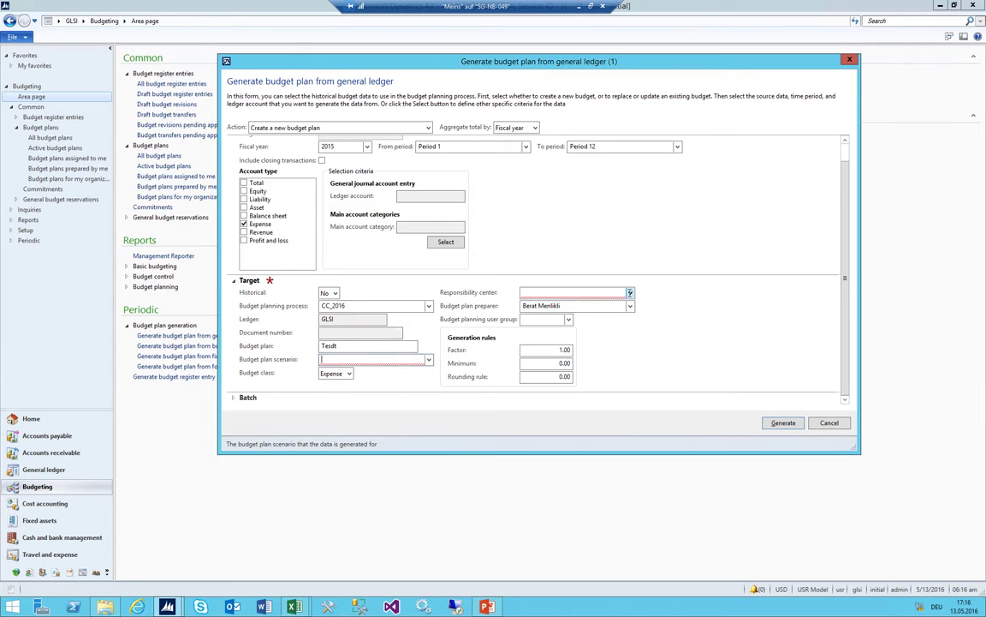
Retry selecting a responsibility center, dismiss the warning, and close the budget plan generation form without generating
left_click(630, 293)
left_click(229, 139)
left_click(204, 102)
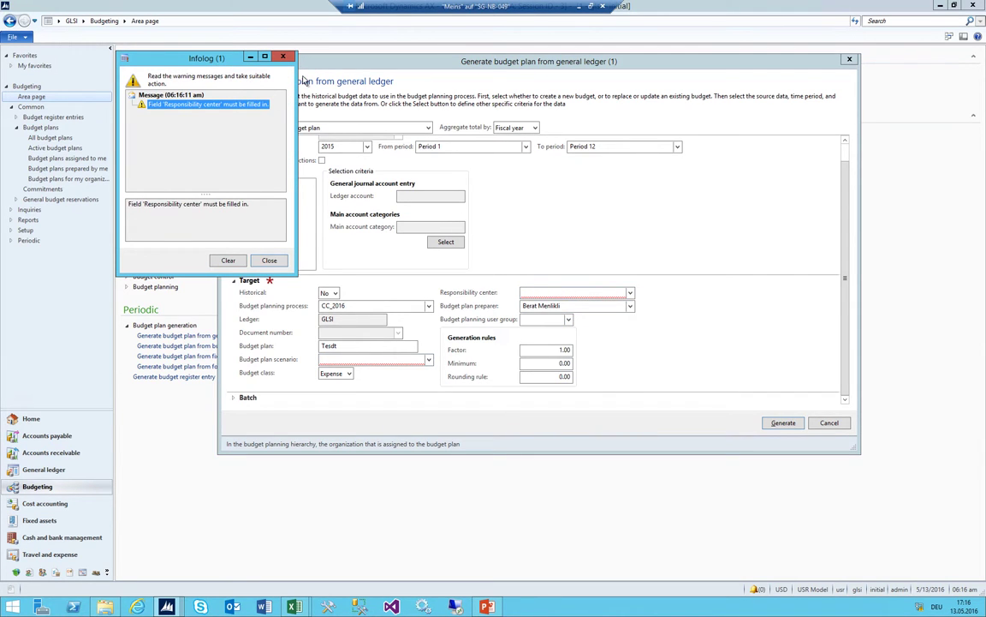
left_click(304, 79)
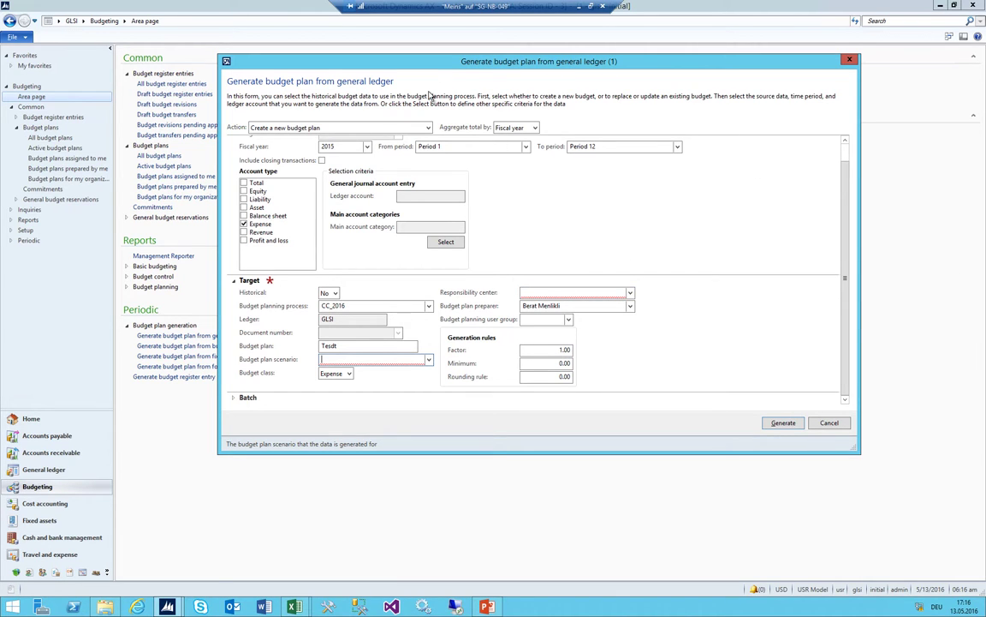
key("Escape")
Open the list of modules available for the GLSI company
left_click(76, 19)
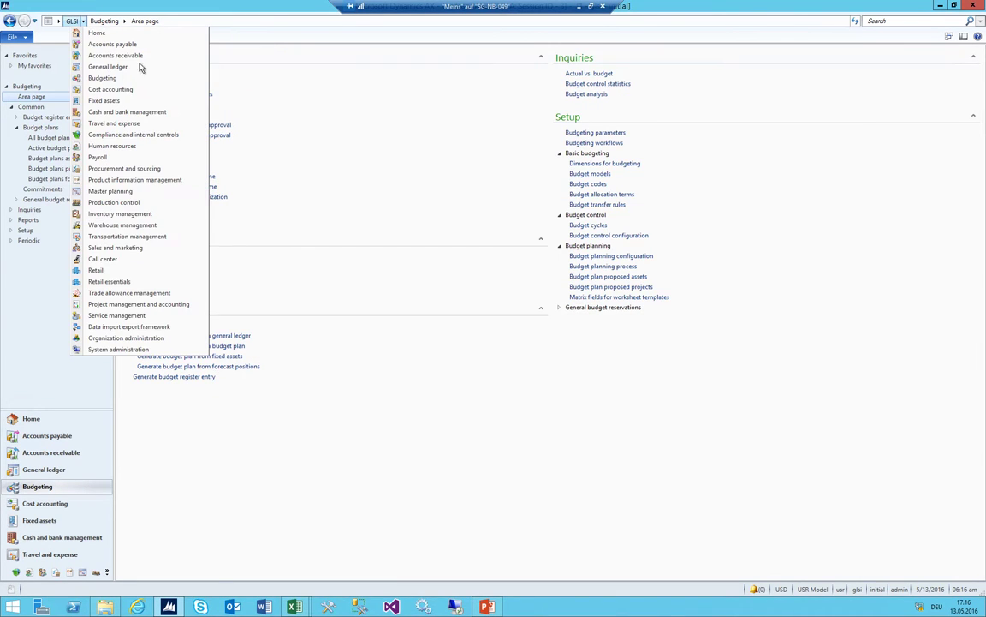
Look at the position hierarchy in Organization administration and return to the area page
left_click(124, 337)
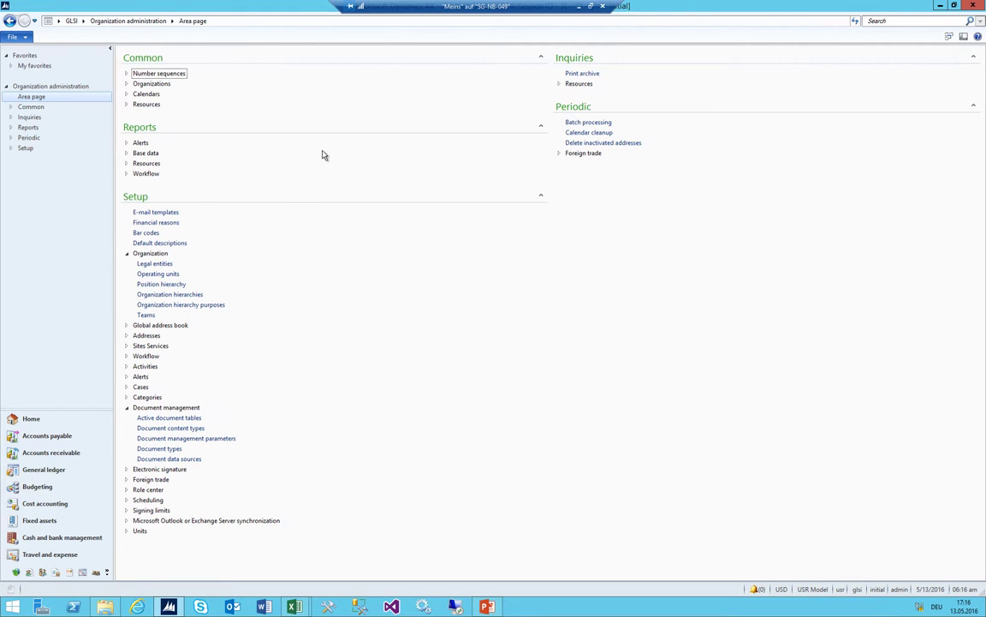
left_click(168, 285)
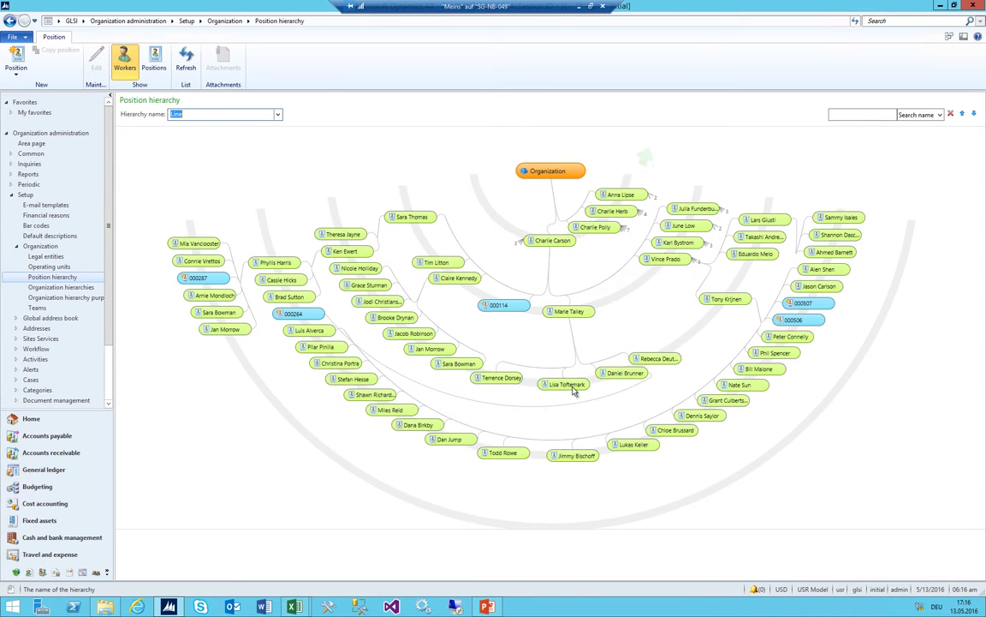
left_click(120, 20)
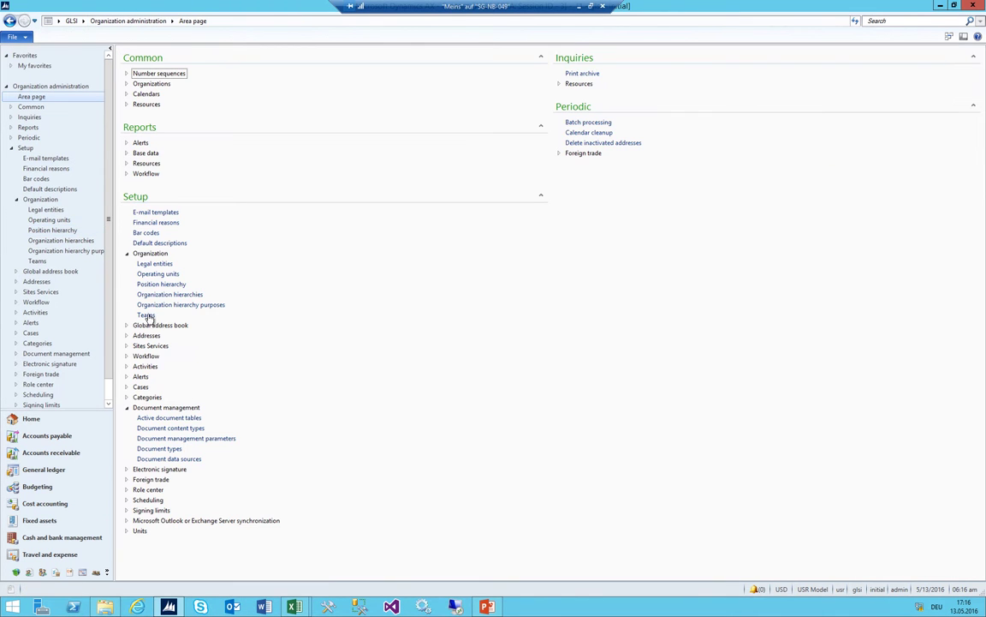
View the GLSI_Budget organization hierarchy and bring up the positions of its Finance_GLSI department
left_click(168, 295)
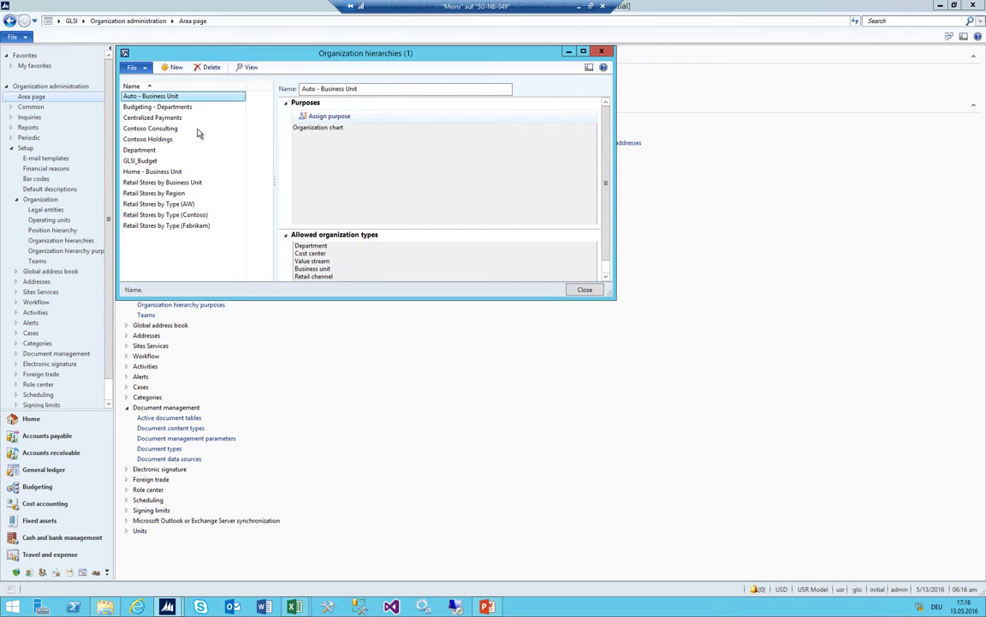
left_click(142, 161)
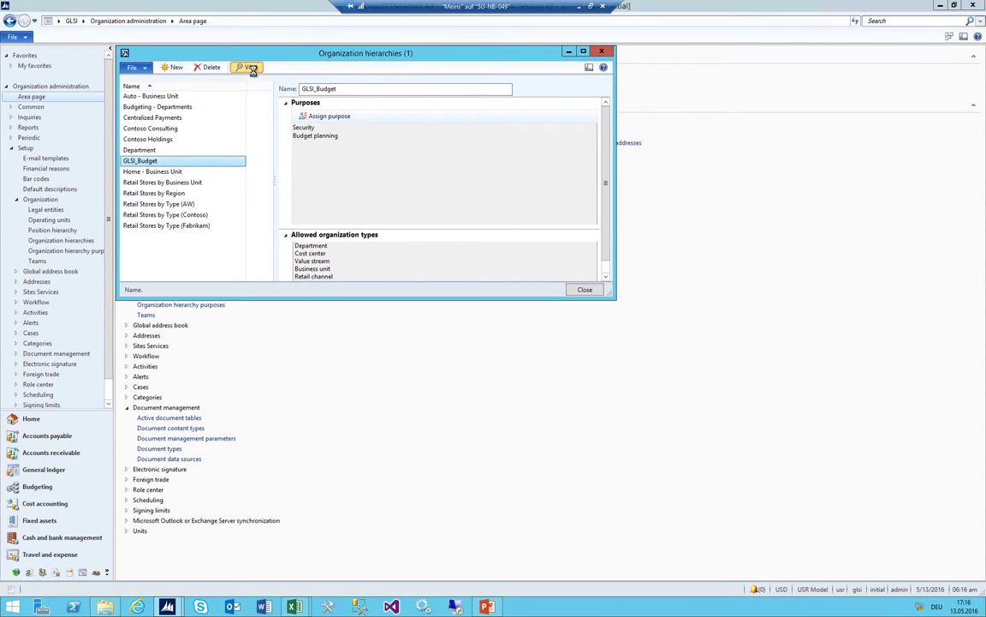
left_click(248, 67)
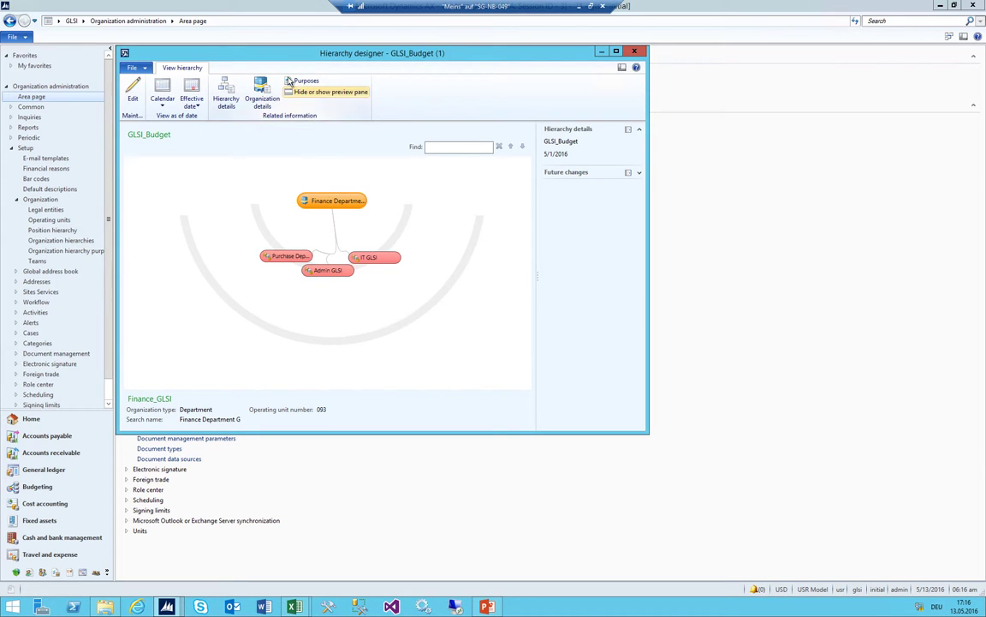
double_click(322, 203)
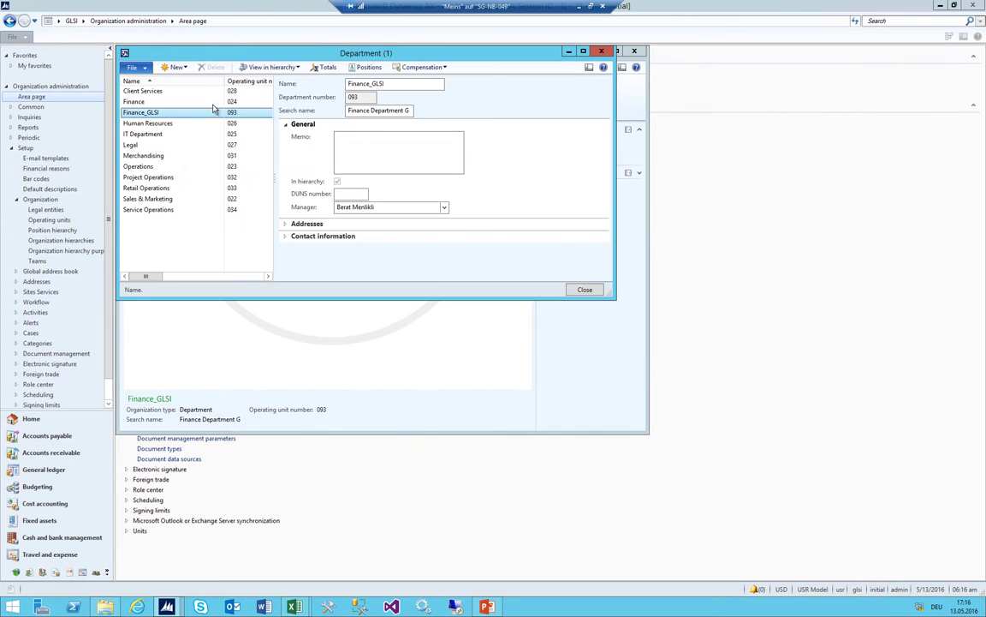
left_click(366, 67)
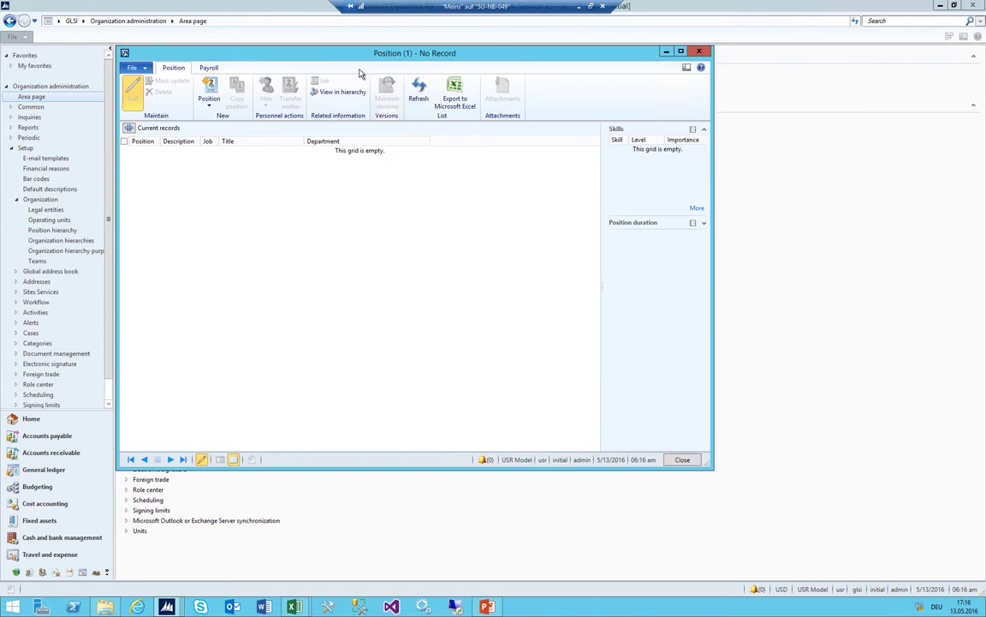
left_click_drag(337, 60, 539, 91)
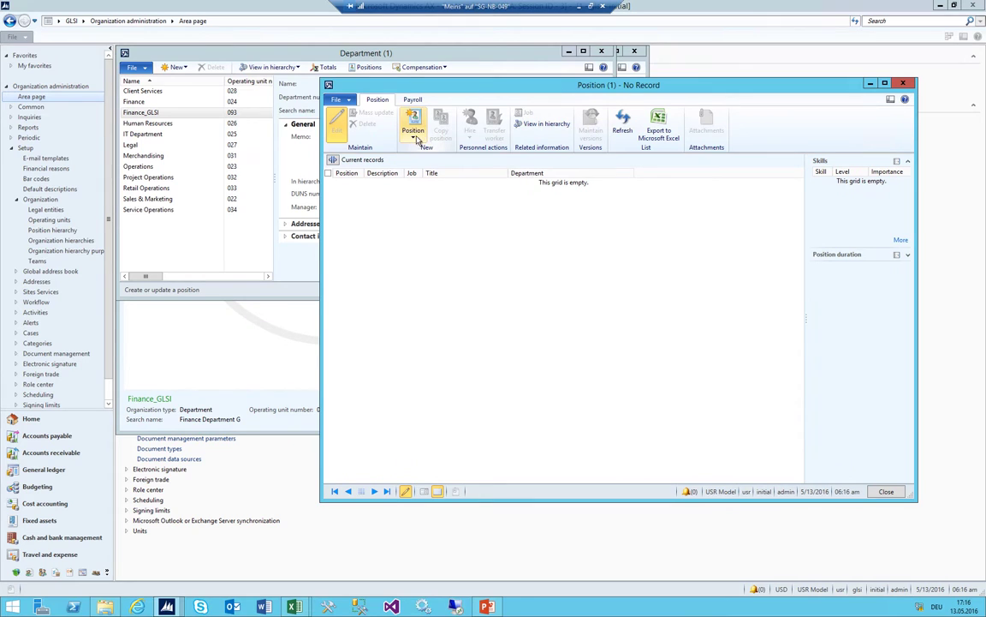
Create a new position with the job CFO for the Finance_GLSI department
left_click(414, 133)
left_click(501, 201)
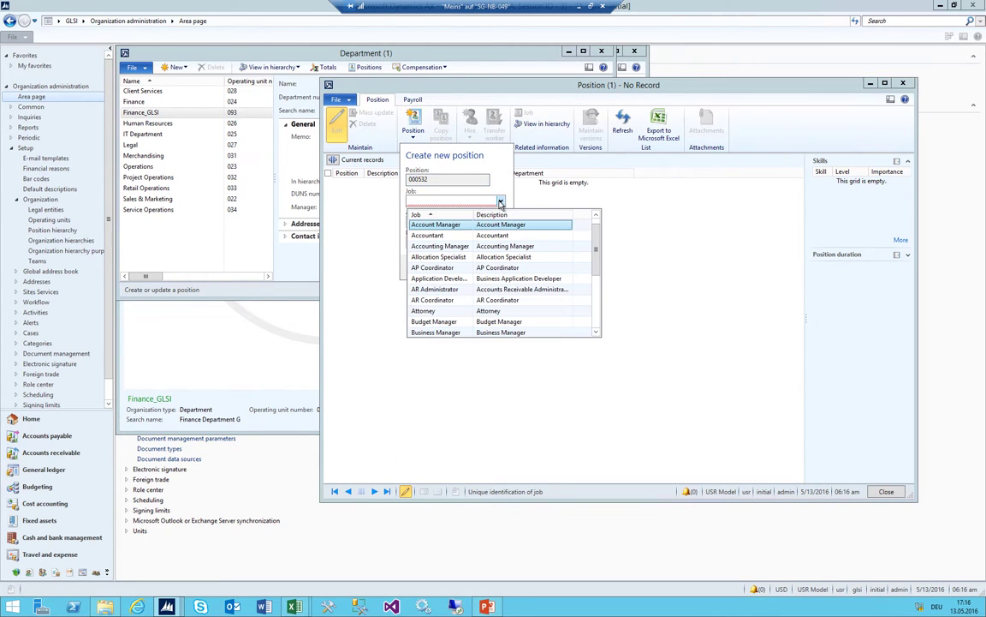
scroll(416, 249, "down", 3)
left_click(436, 277)
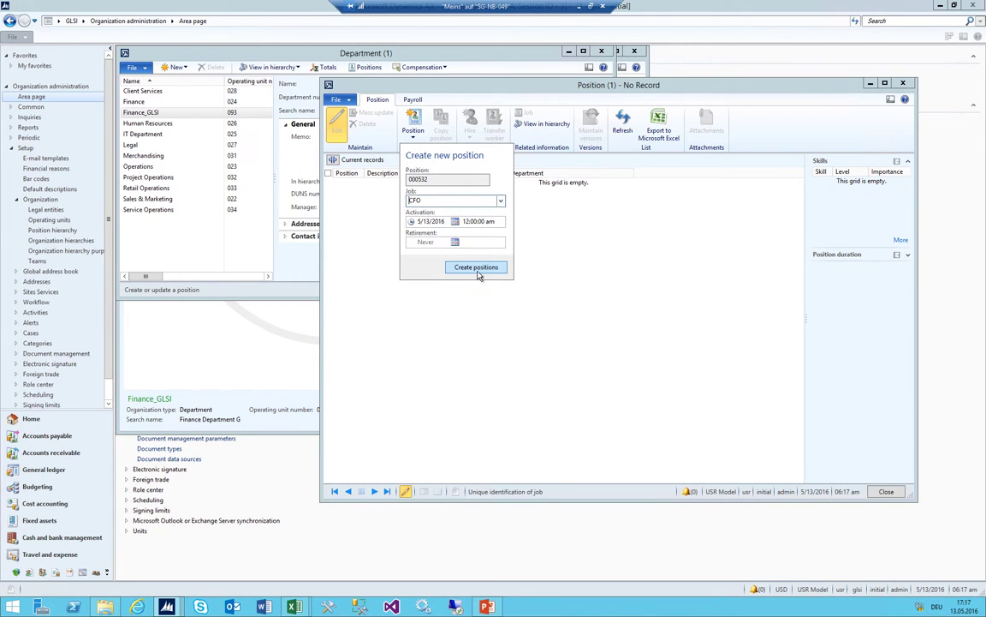
left_click(476, 267)
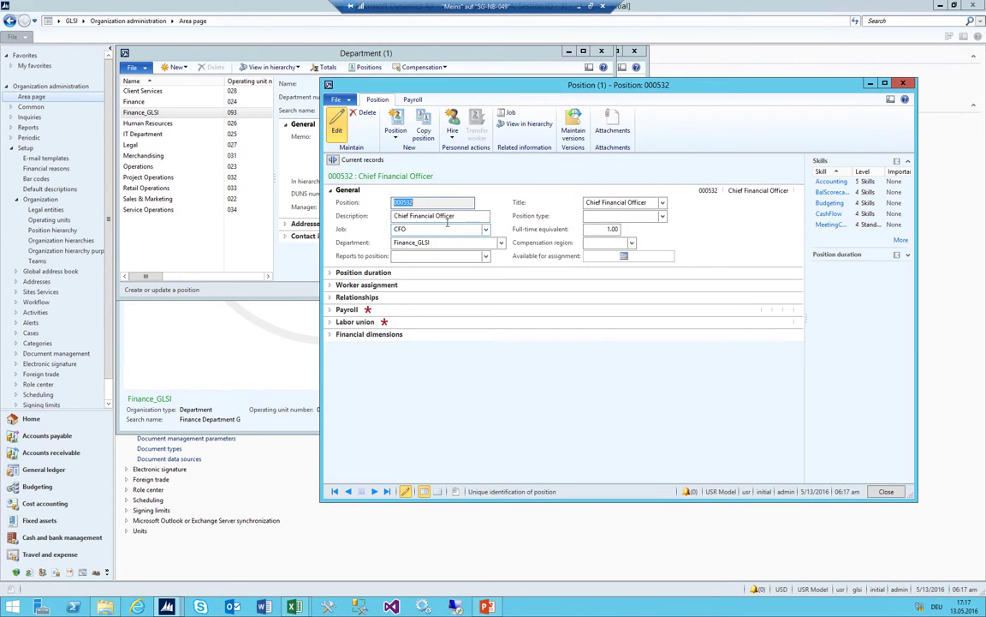
Check the new position's details, and leave the position, department and hierarchy designer windows
left_click(347, 309)
left_click(336, 272)
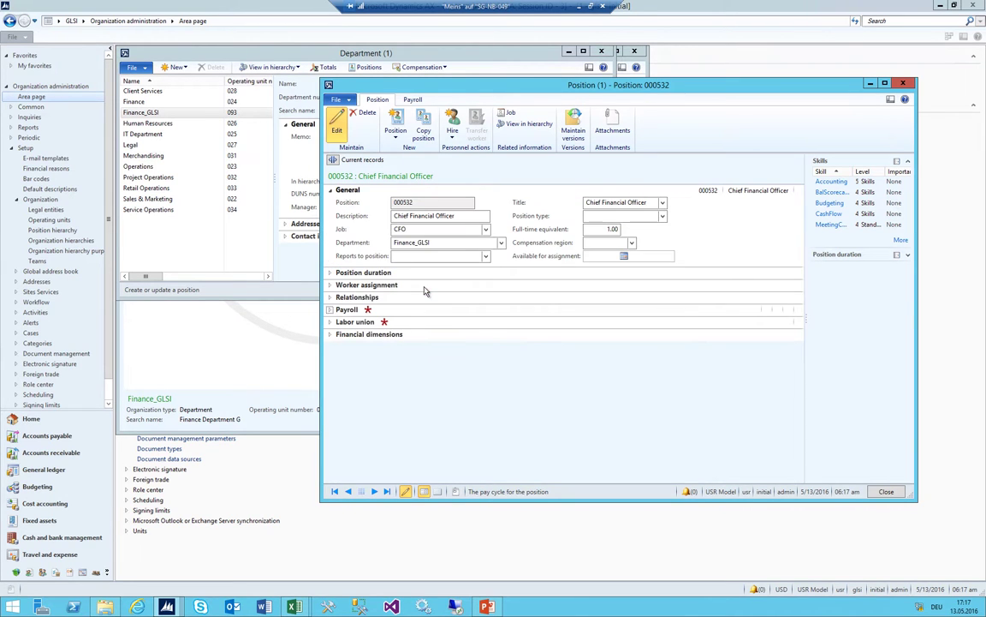
left_click(422, 230)
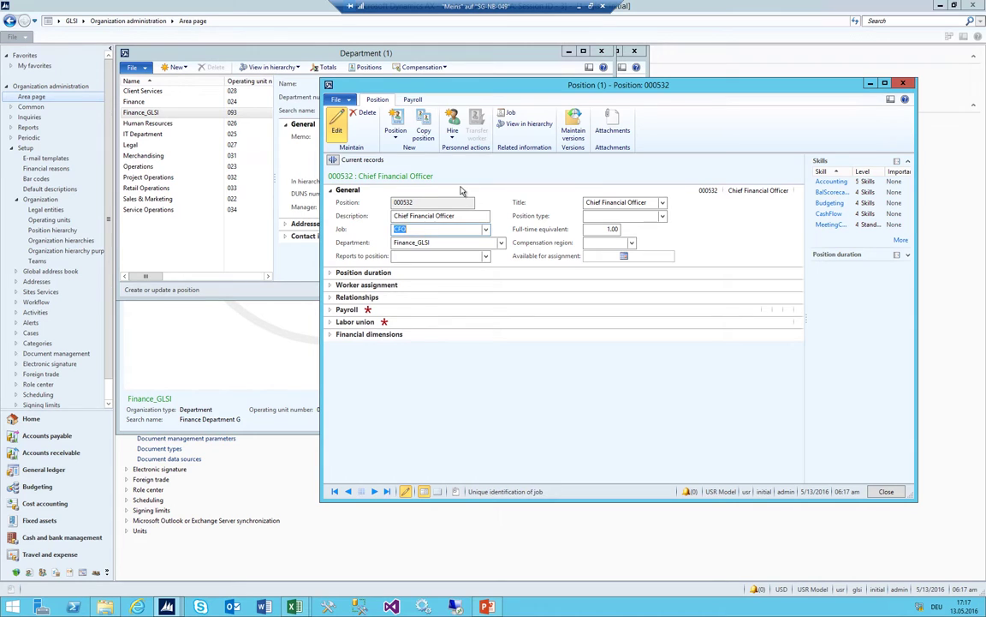
key("Escape")
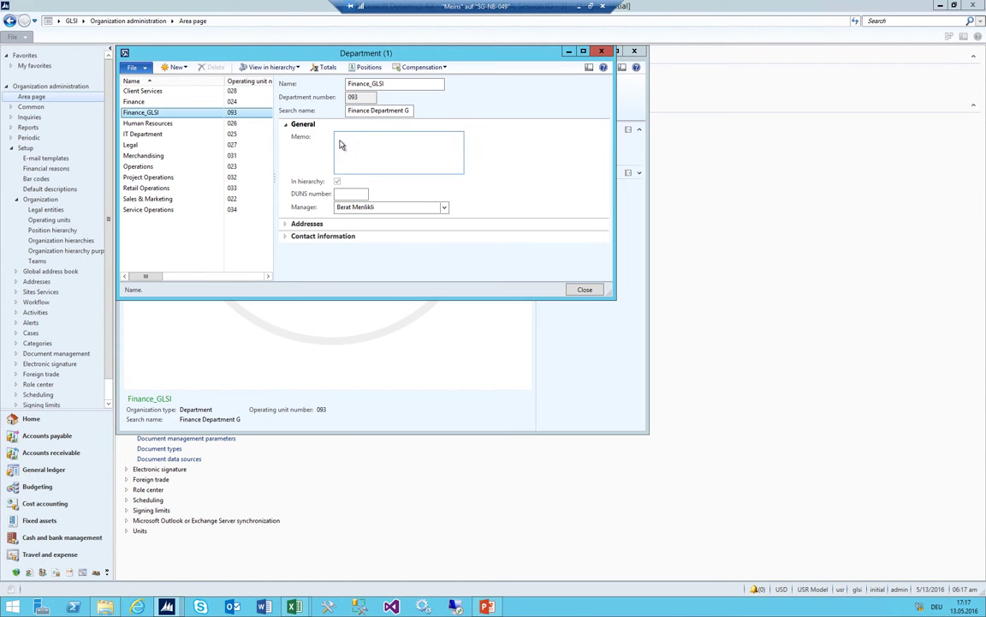
key("Escape")
key("Escape")
key("Escape")
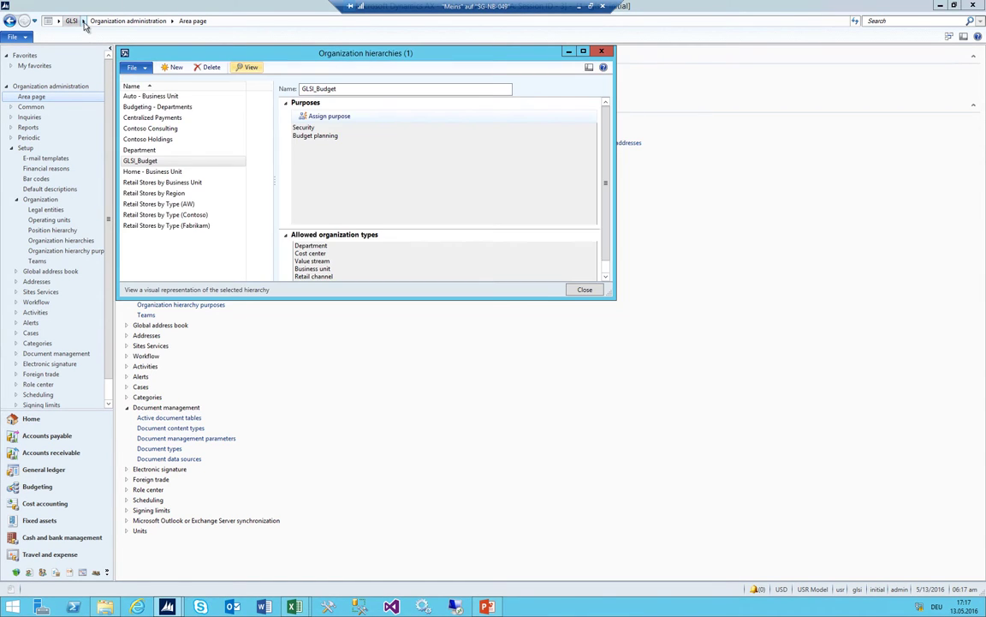
Start generating a budget plan from the general ledger, with fiscal year 2016 and Period 1 to Period 12 as source
left_click(83, 21)
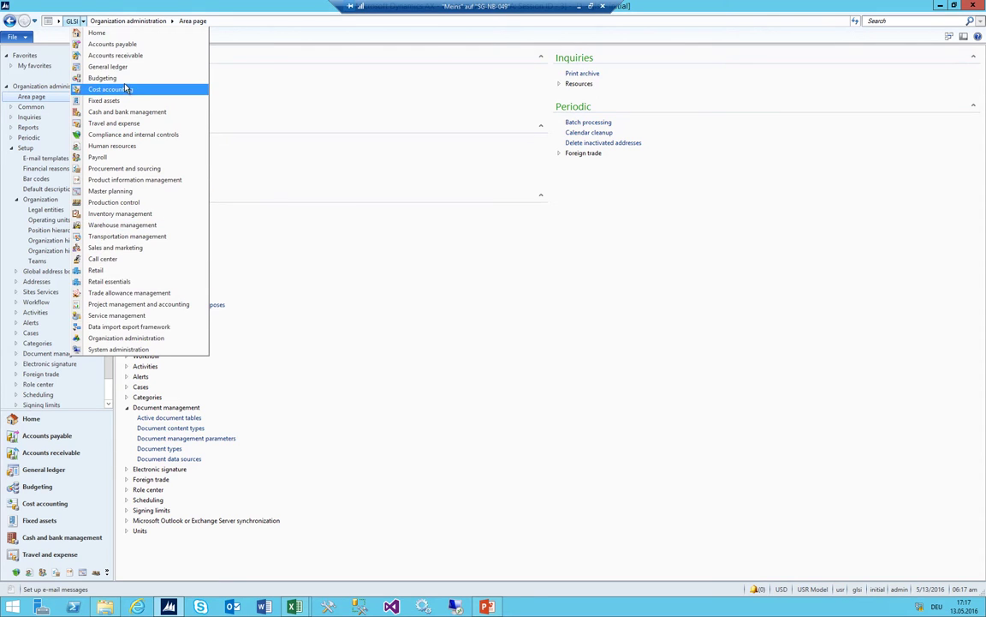
left_click(171, 335)
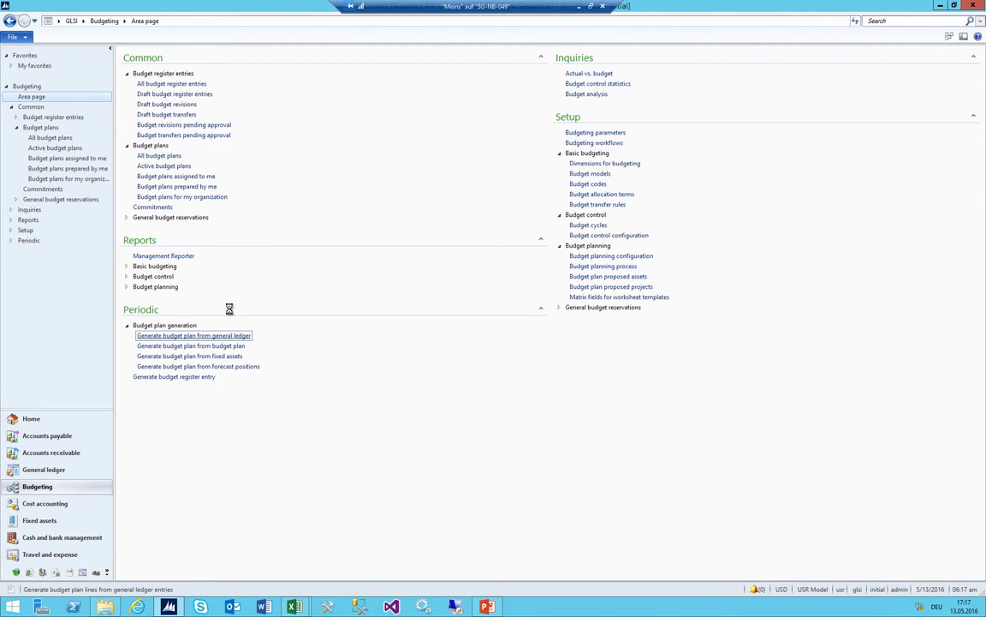
left_click(339, 166)
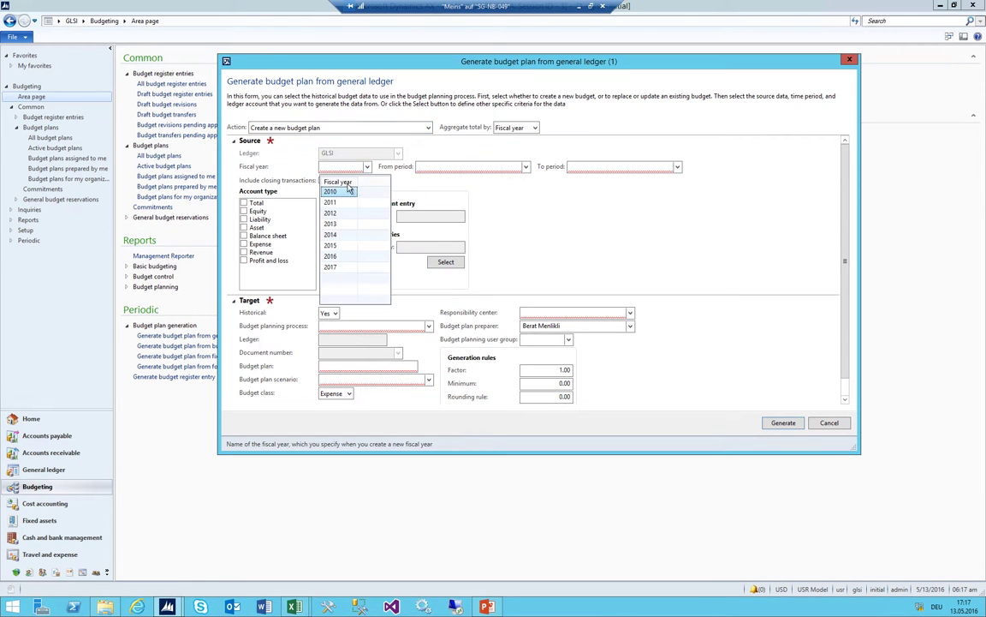
left_click(330, 255)
left_click(525, 166)
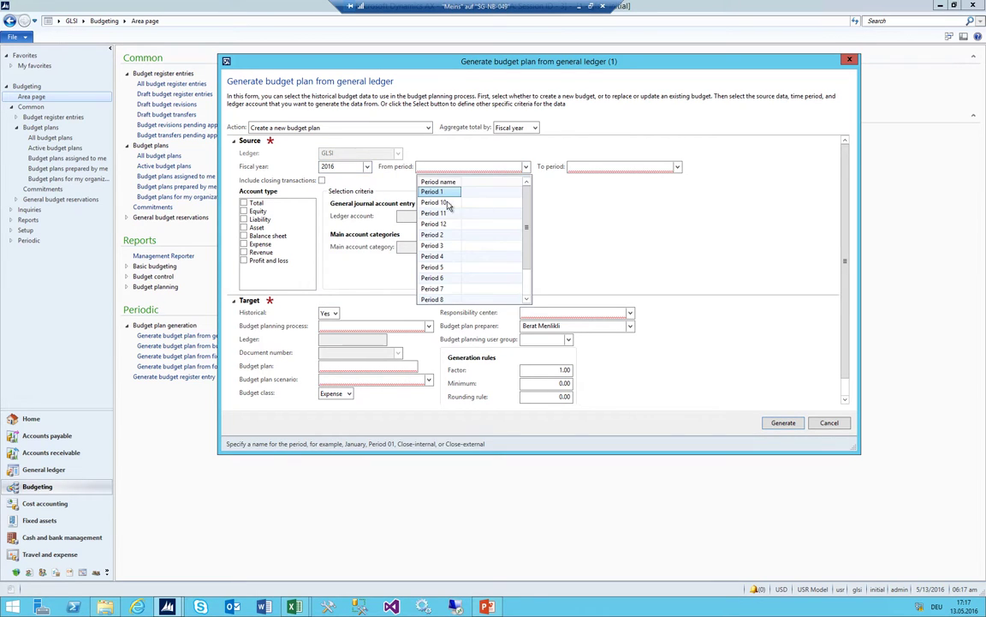
left_click(648, 191)
left_click(676, 166)
left_click(579, 225)
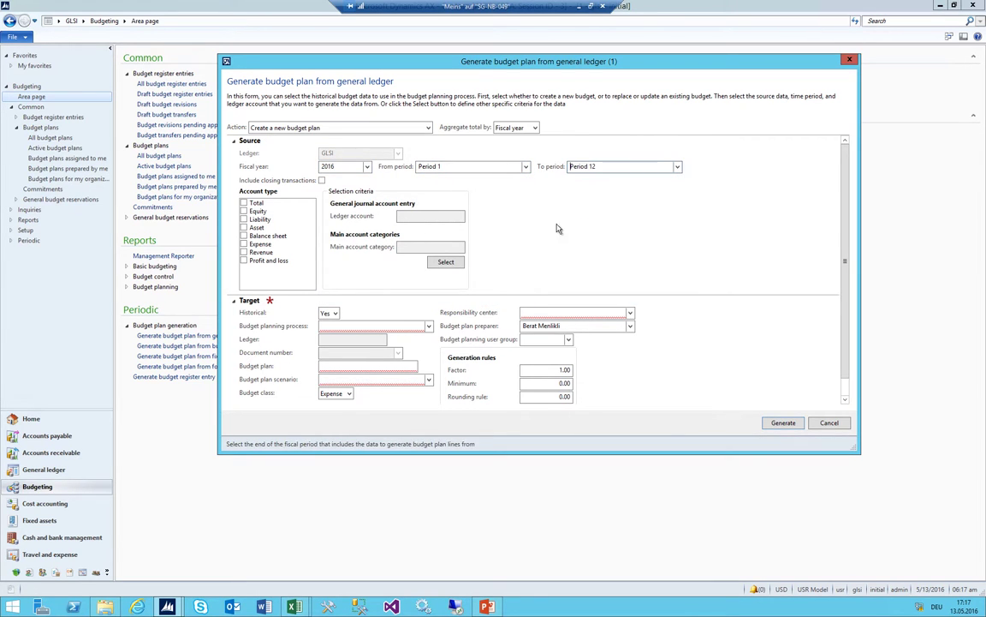
Include the Expense account type and choose CC_2016 as the target budget planning process
key("Tab")
left_click(244, 245)
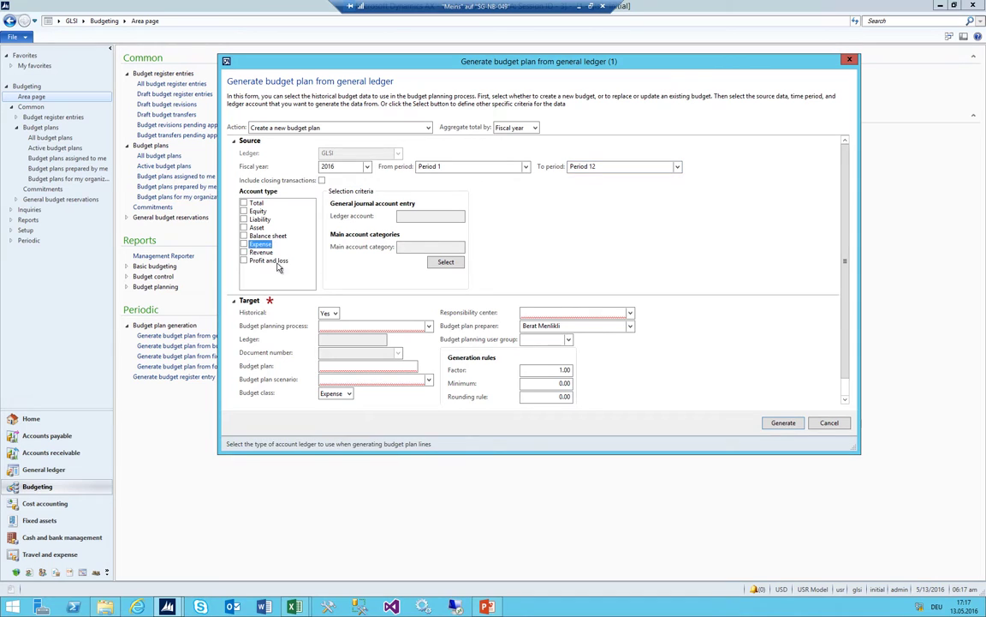
left_click(244, 245)
left_click(428, 325)
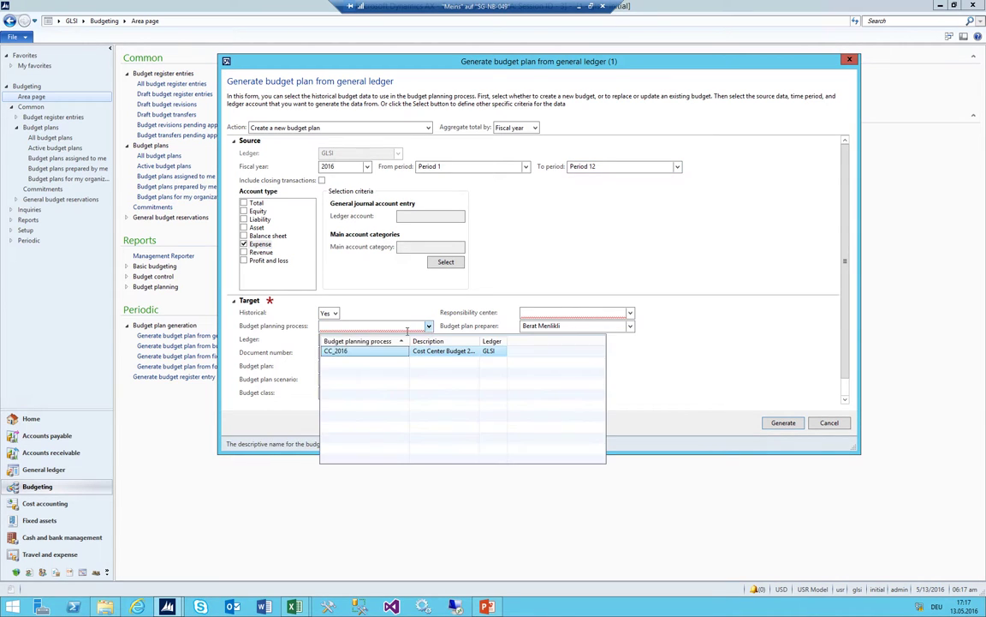
left_click(365, 350)
key("Tab")
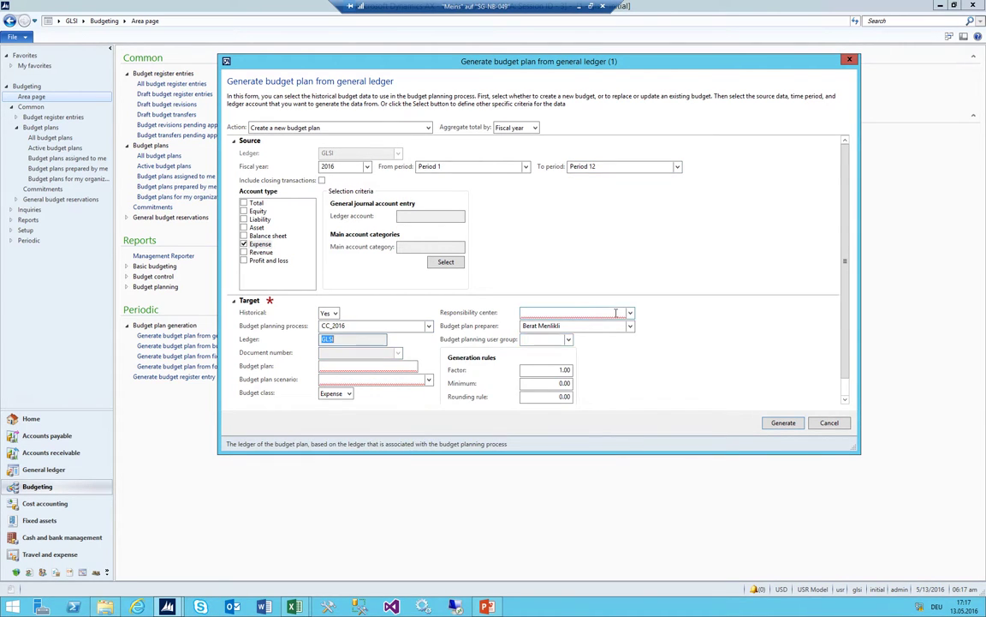
Check which responsibility centers are available for the budget plan, and cancel the generation
left_click(631, 313)
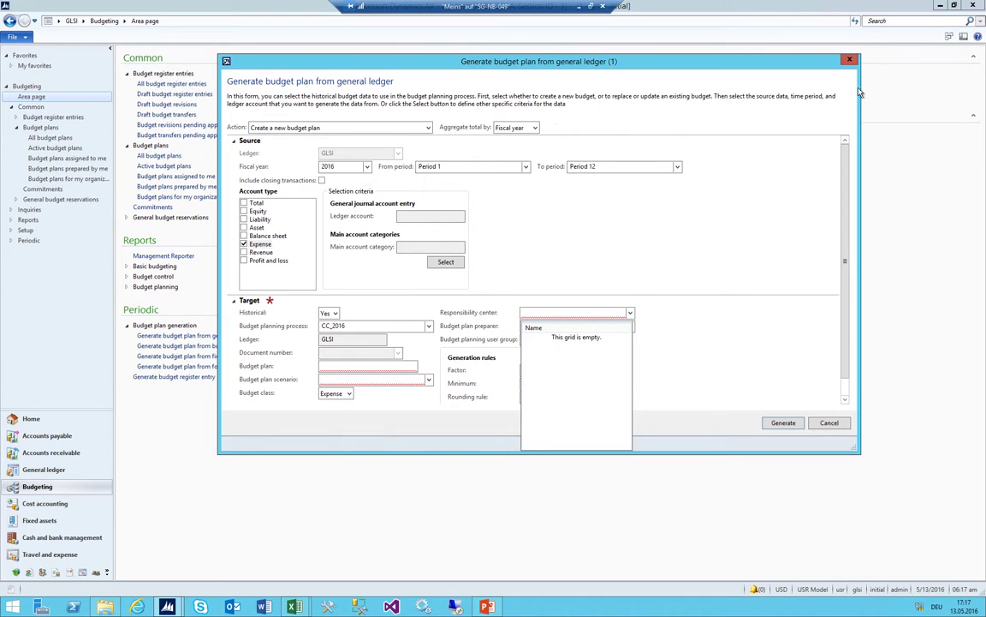
left_click(769, 60)
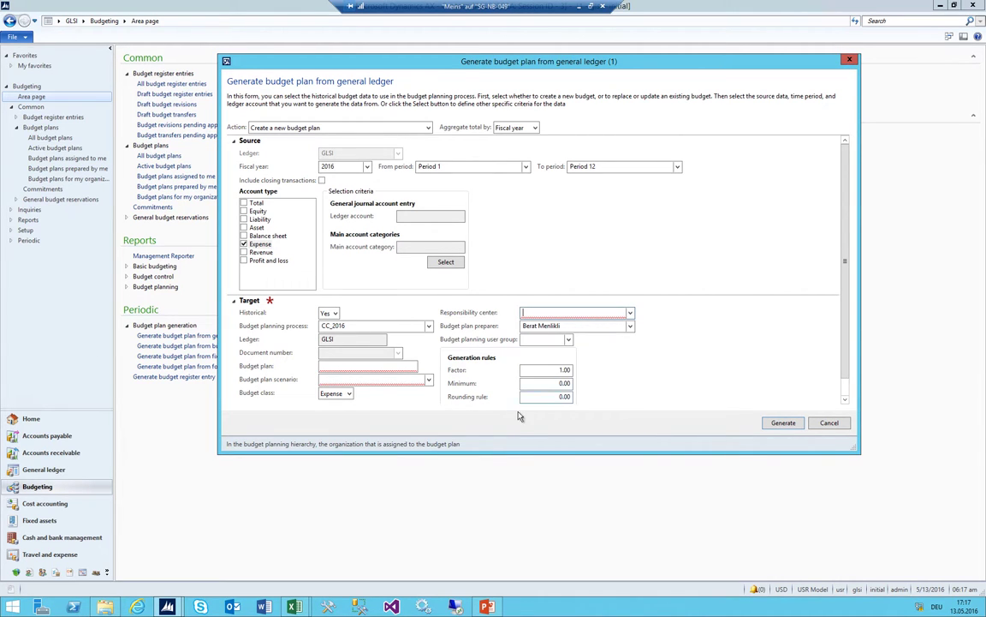
key("Escape")
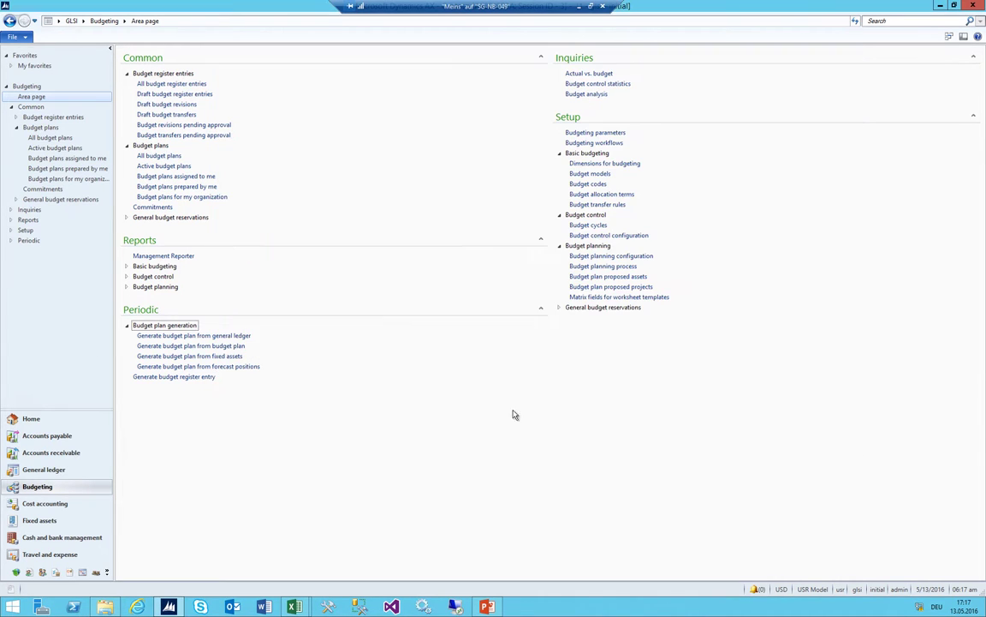
Reopen the GLSI_Budget hierarchy from Organization administration and show the positions held under its Finance_GLSI department
left_click(81, 21)
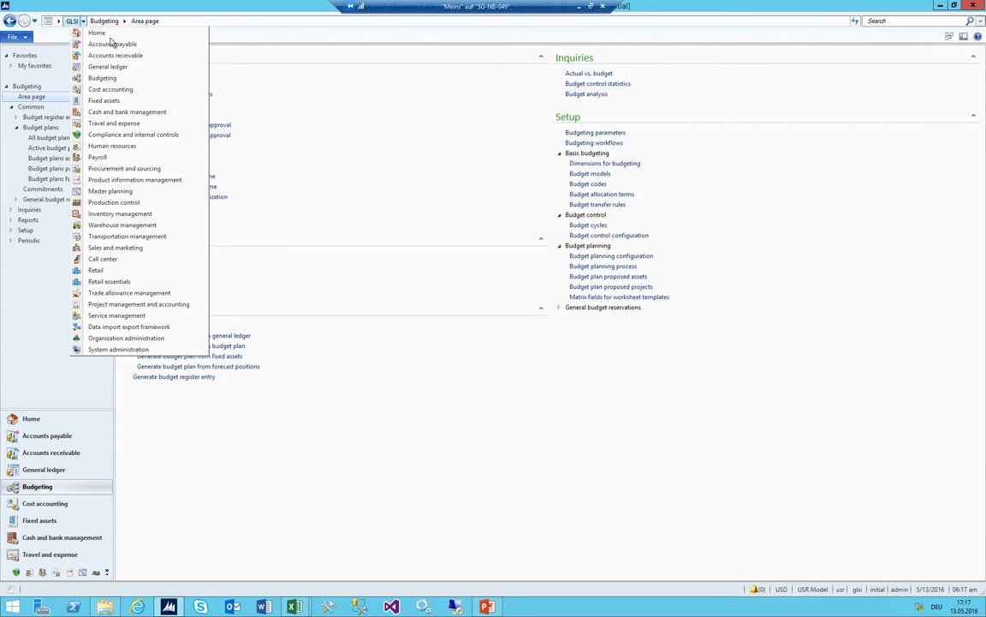
left_click(124, 337)
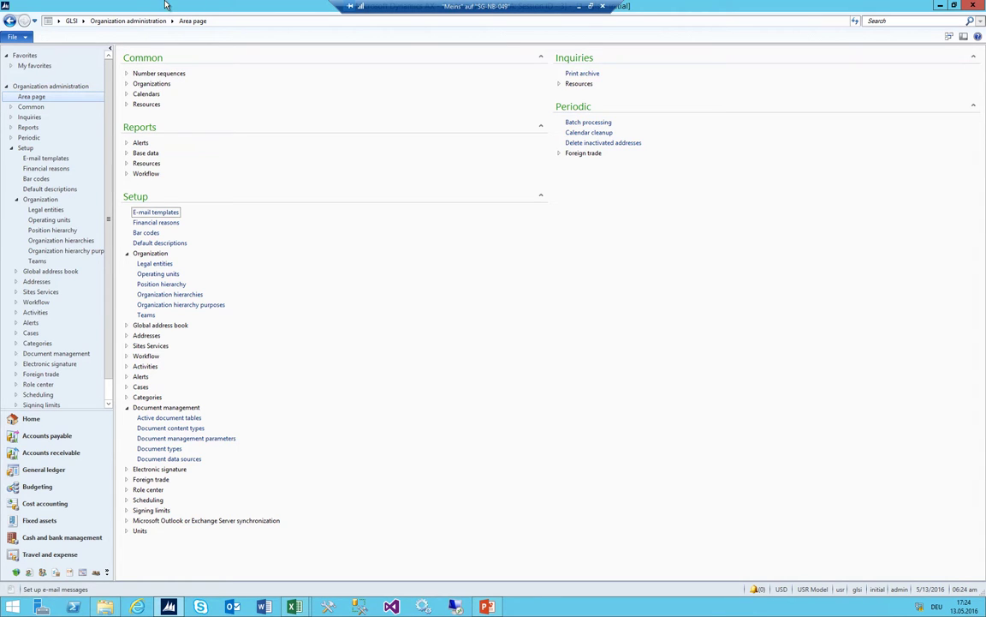
left_click(163, 295)
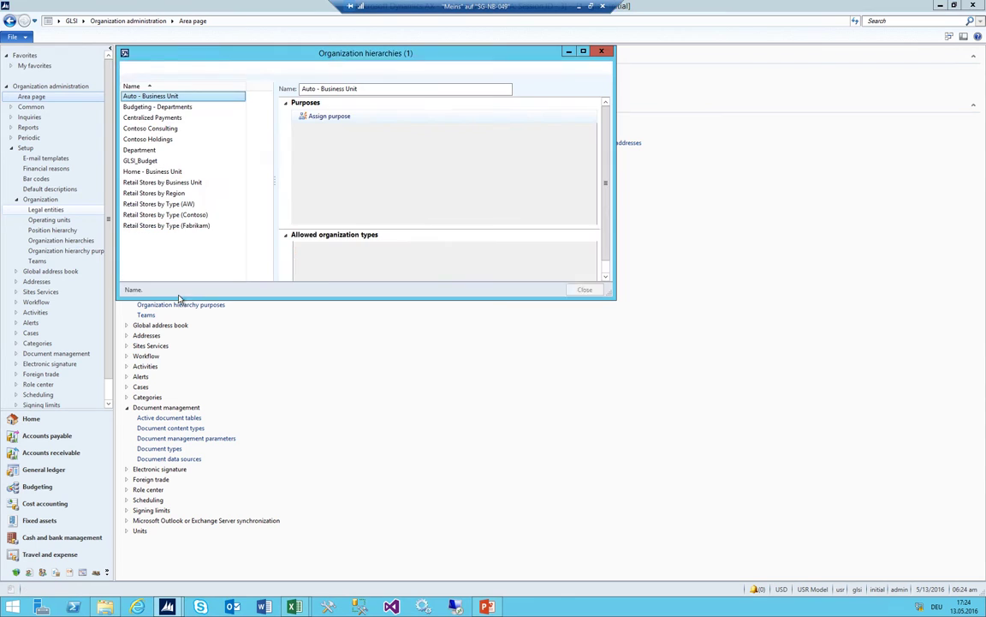
left_click(156, 161)
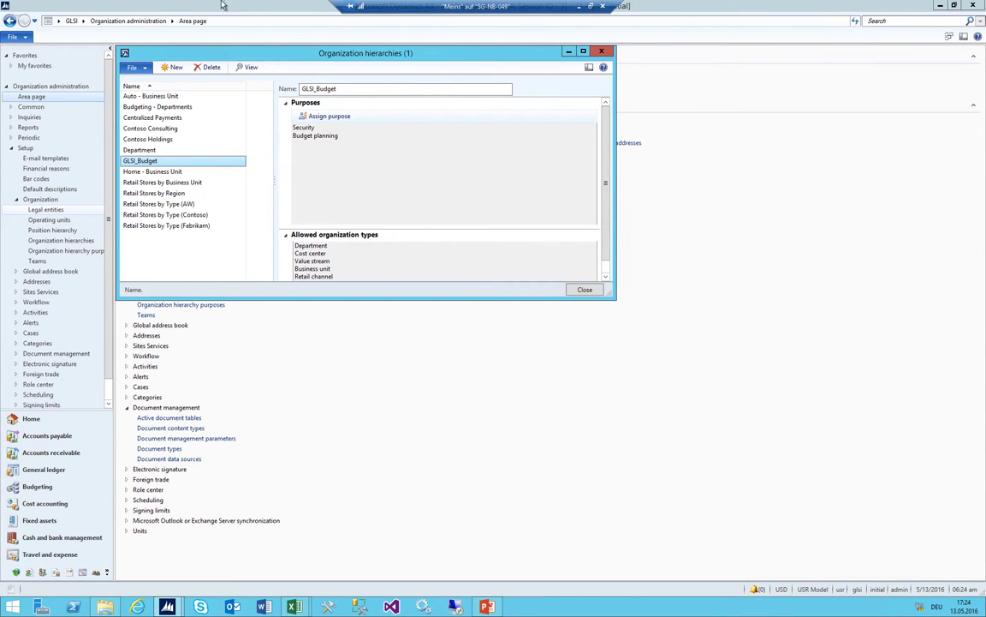
left_click_drag(217, 48, 326, 57)
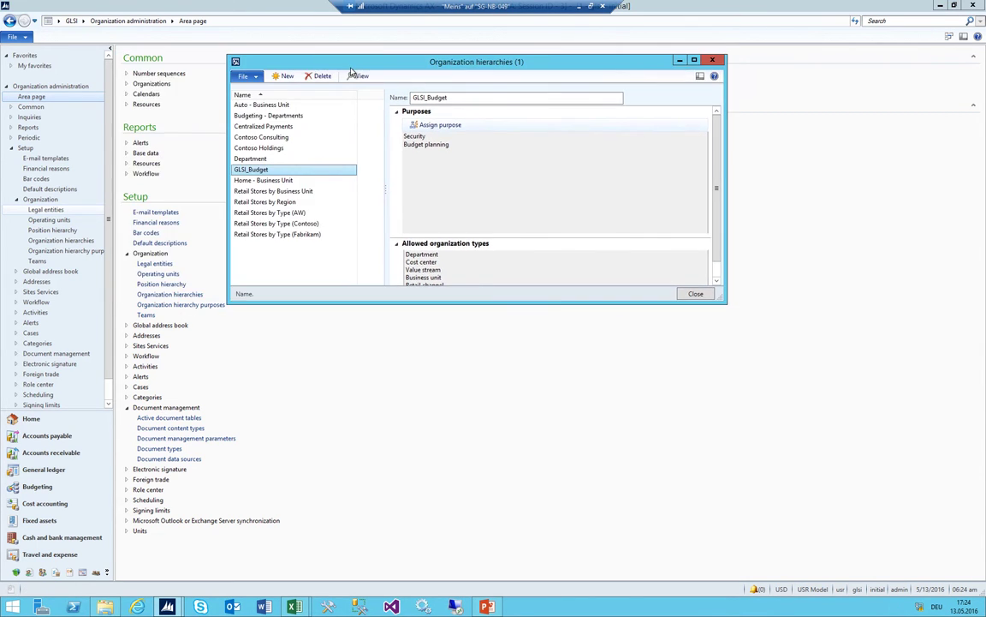
left_click(358, 76)
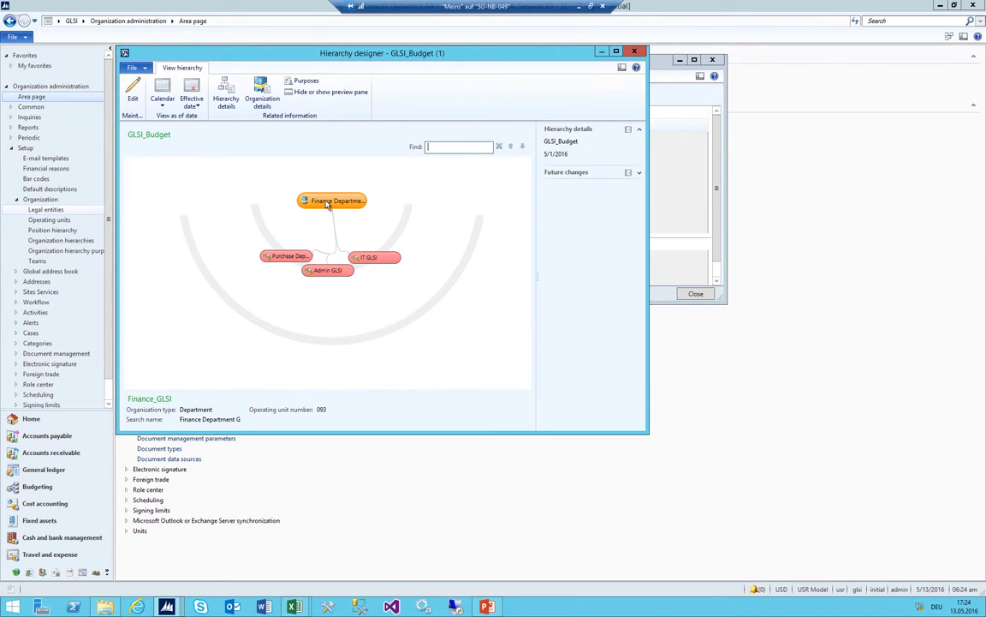
double_click(337, 207)
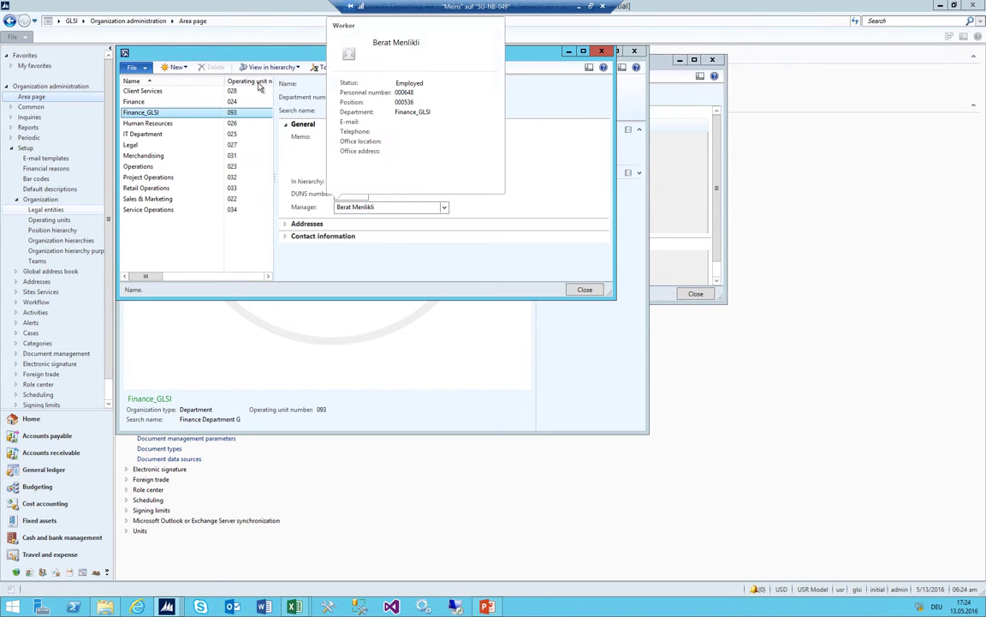
left_click(366, 67)
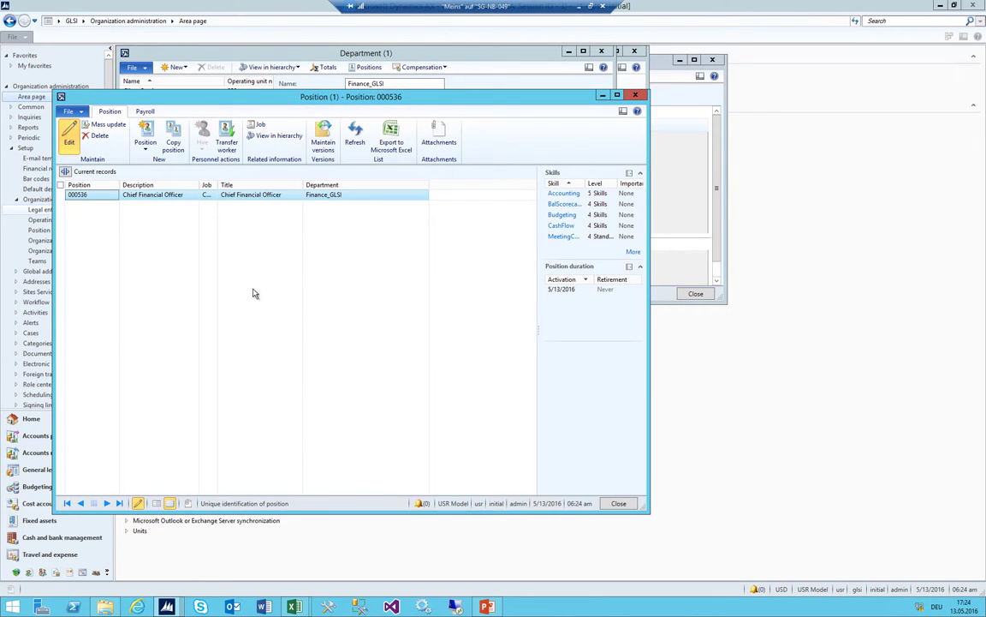
Review the Chief Financial Officer position's details and compare the Finance_GLSI and Merchandising departments, and close the open hierarchy windows
left_click(151, 194)
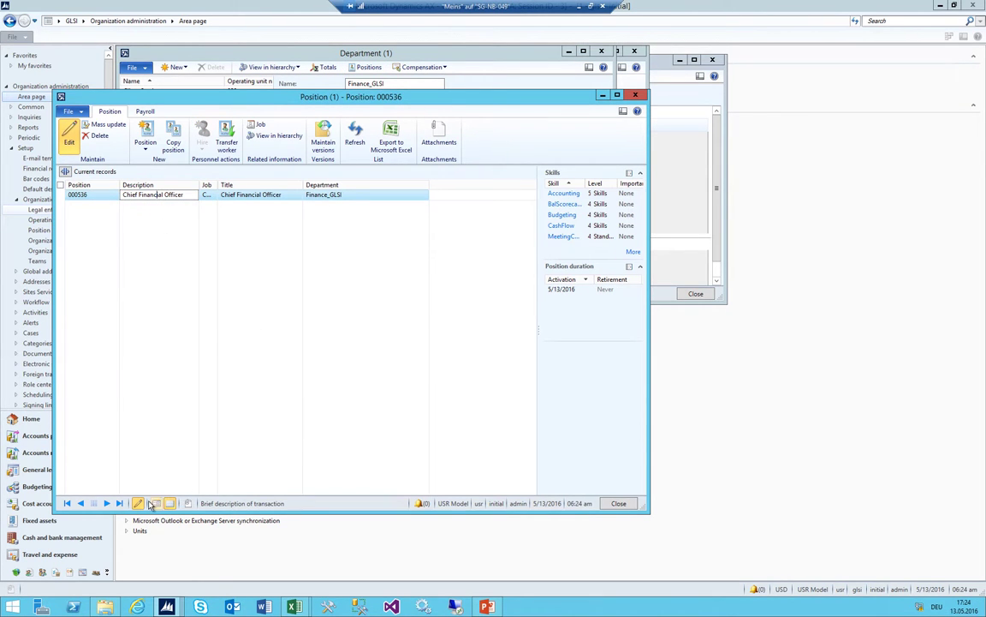
left_click(155, 503)
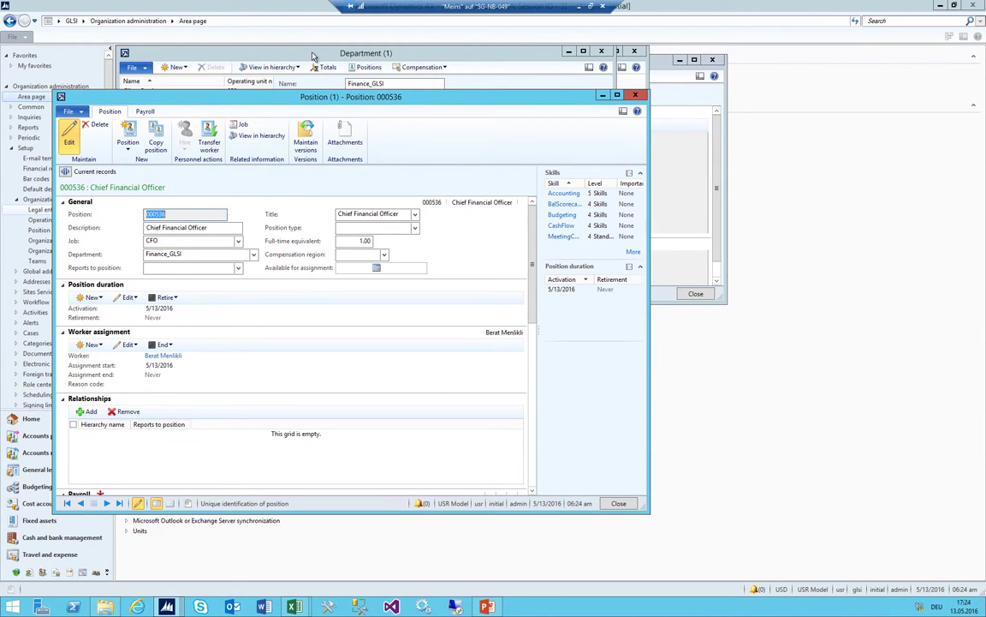
left_click(284, 53)
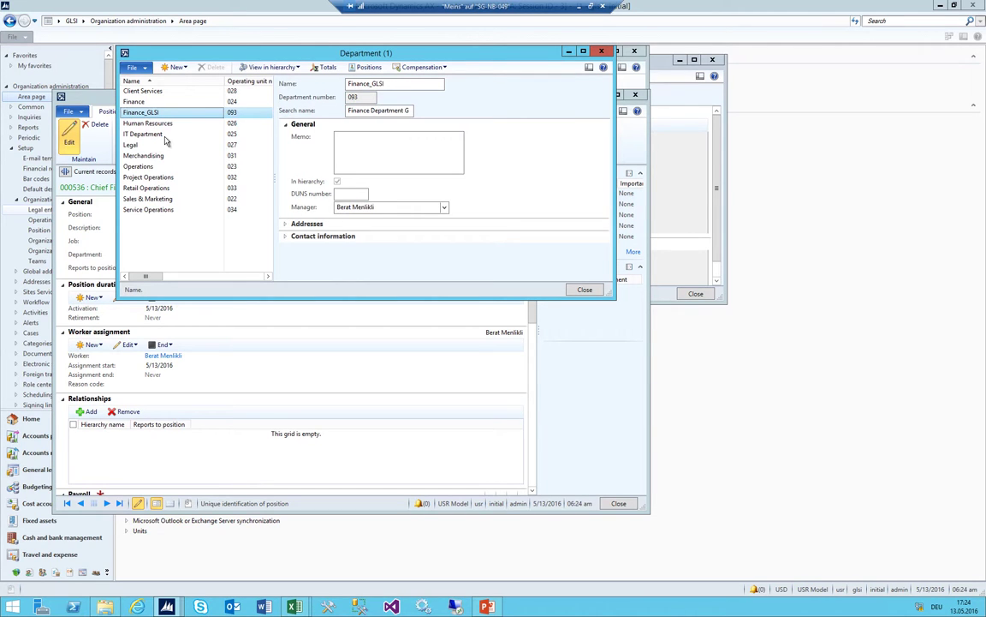
left_click(129, 154)
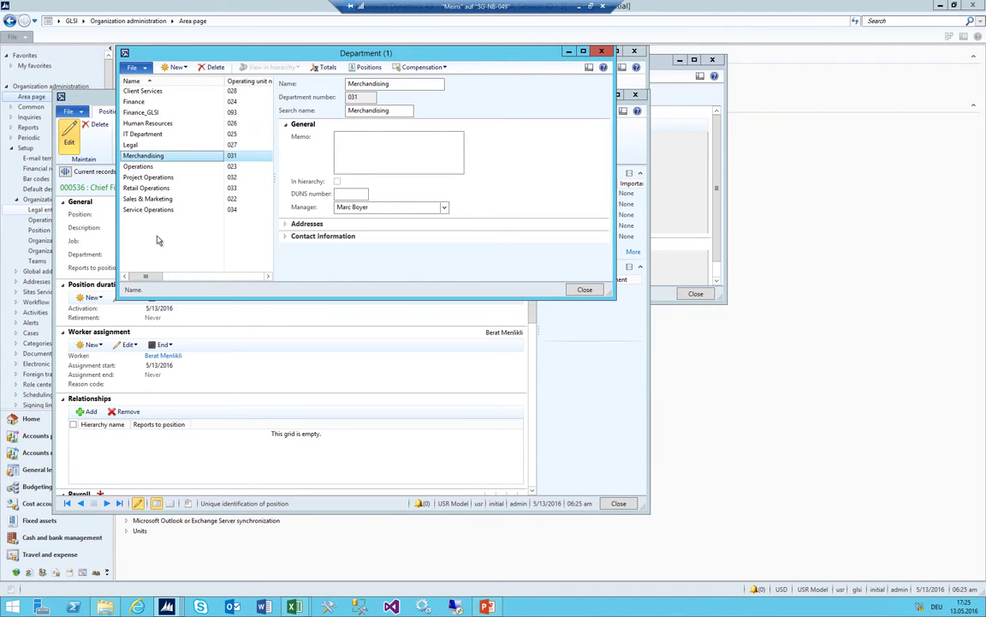
left_click(148, 112)
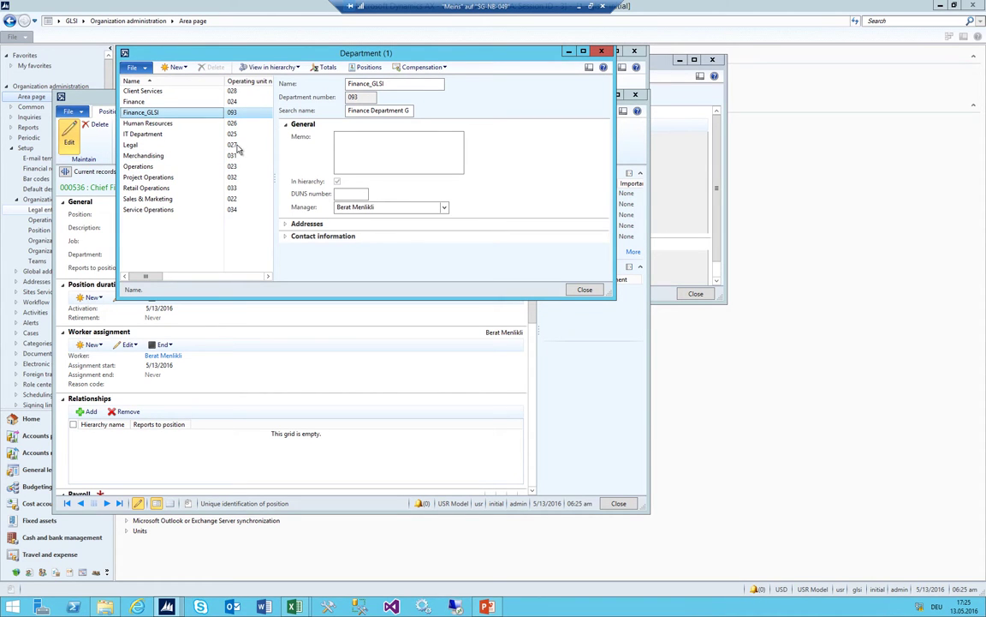
key("Escape")
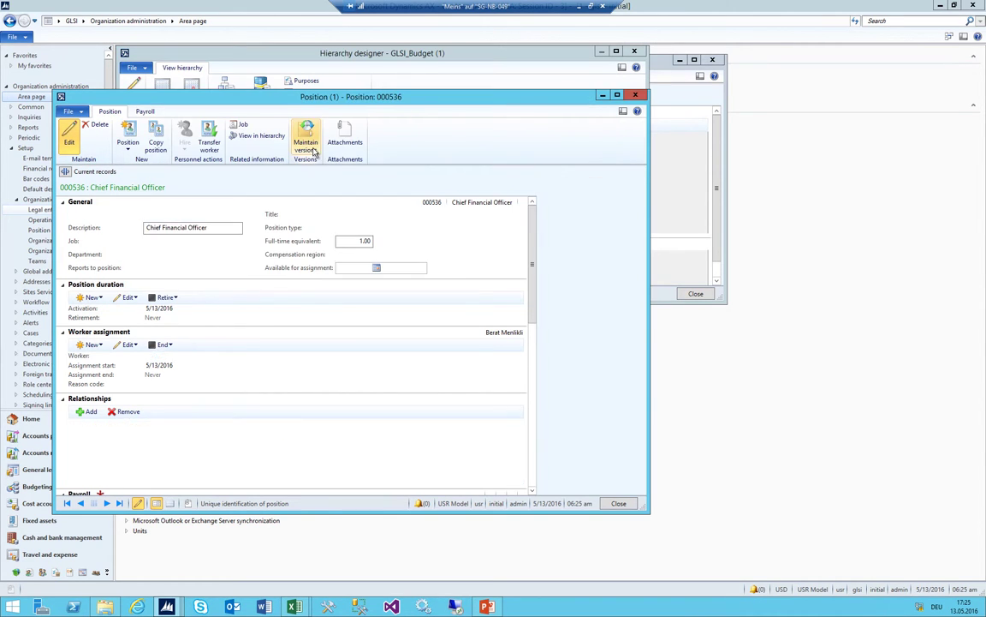
key("Escape")
key("Escape")
key("Escape")
Start generating a budget plan from the general ledger in Budgeting, with fiscal year 2015 and Period 1 to Period 12 as source
left_click(83, 21)
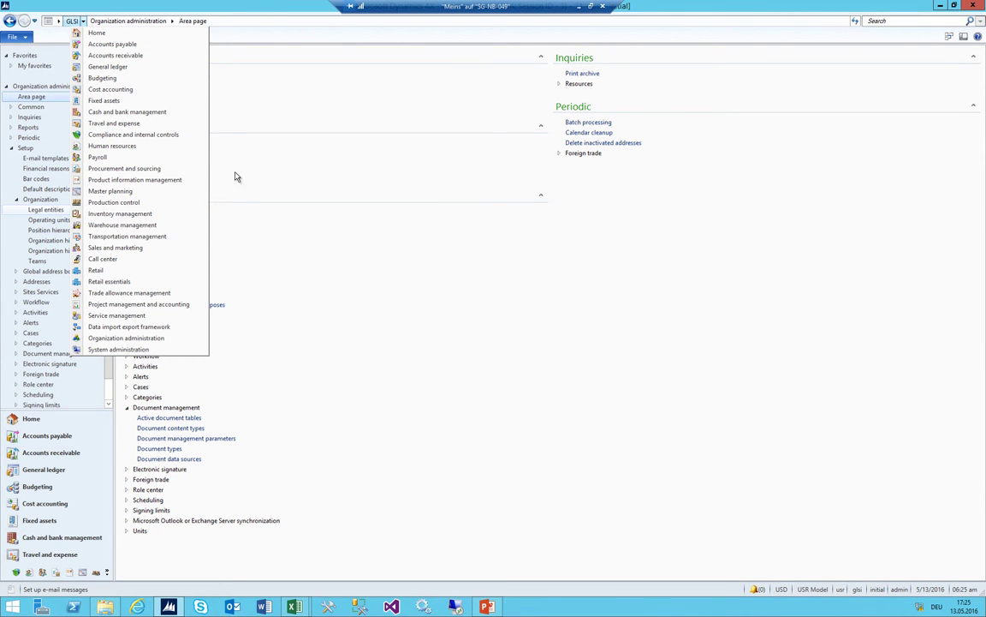
left_click(102, 78)
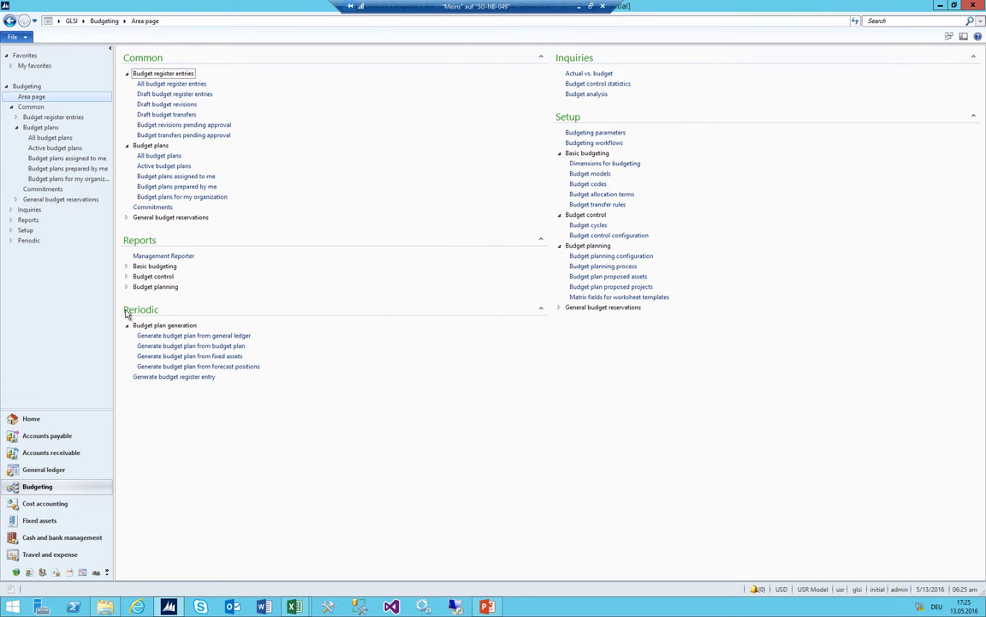
left_click(228, 336)
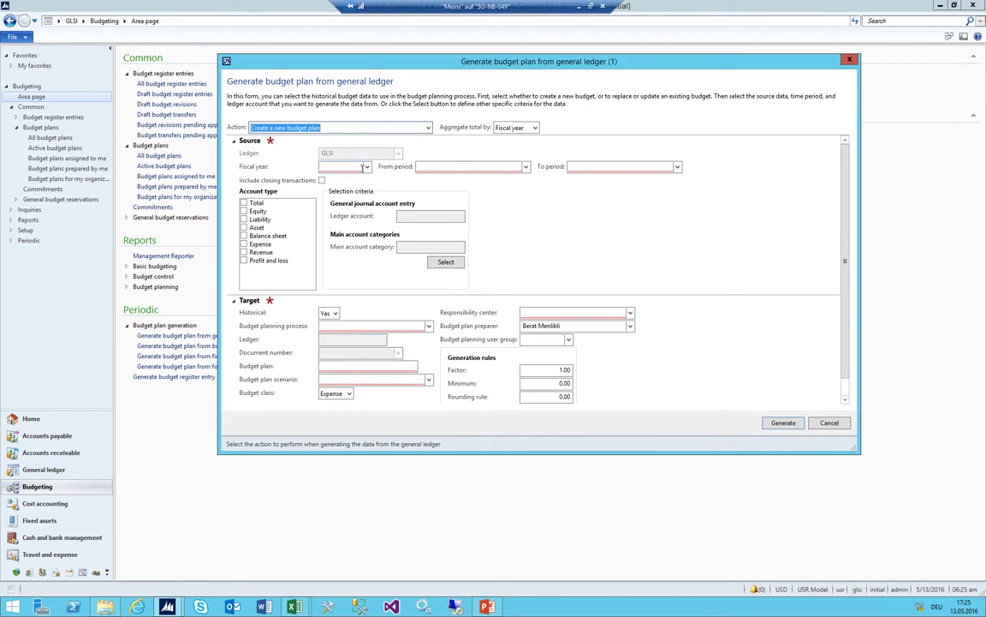
left_click(330, 166)
left_click(334, 246)
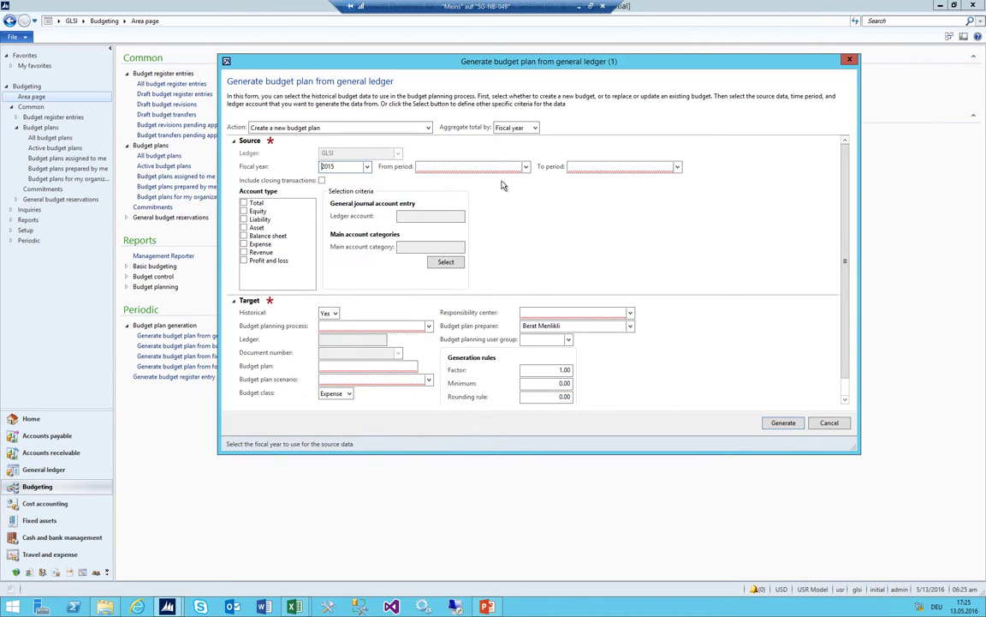
left_click(526, 166)
left_click(433, 194)
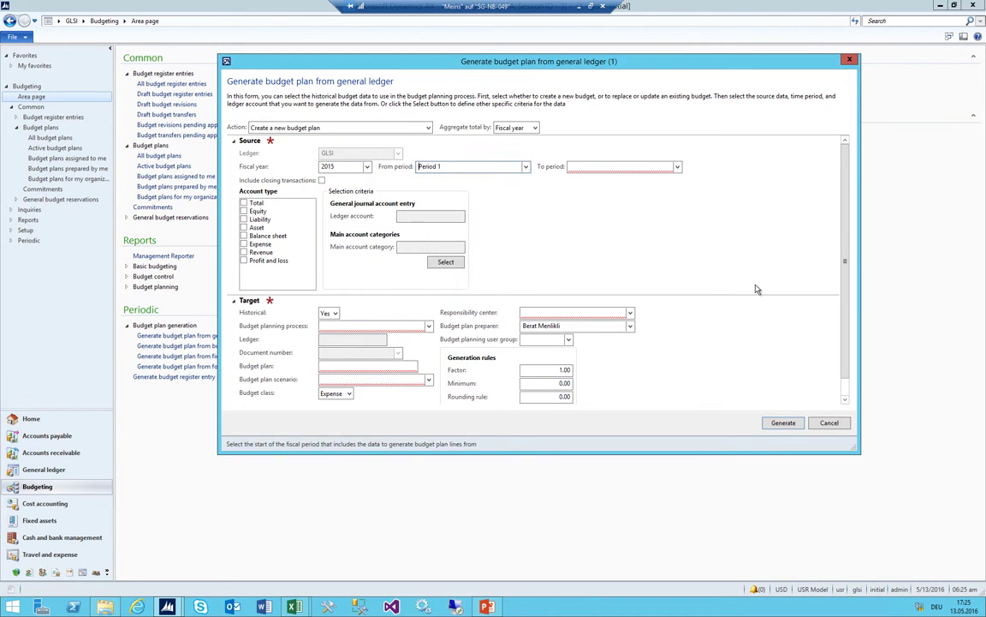
left_click(677, 167)
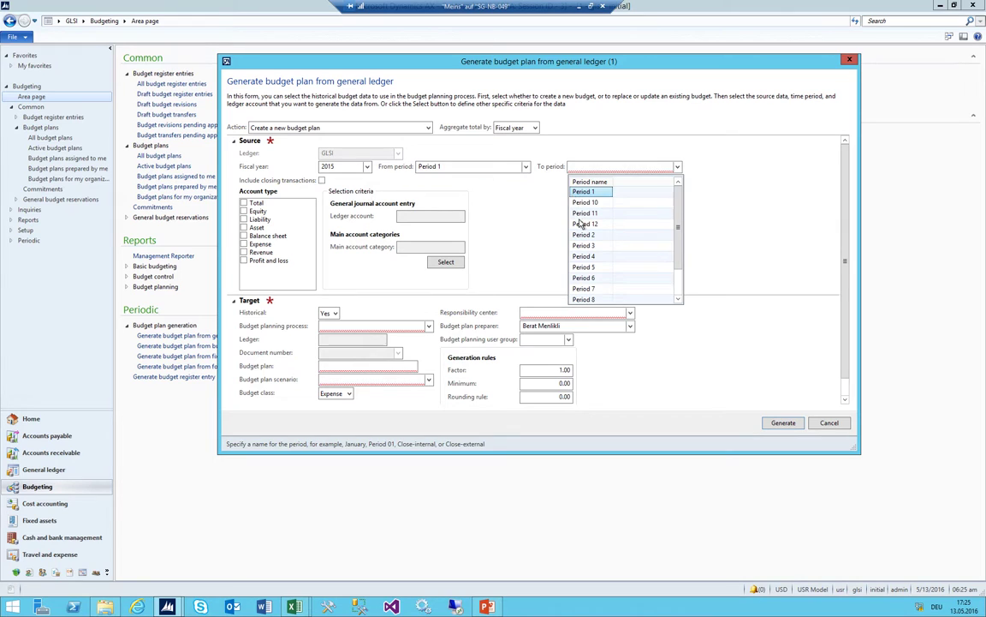
left_click(586, 224)
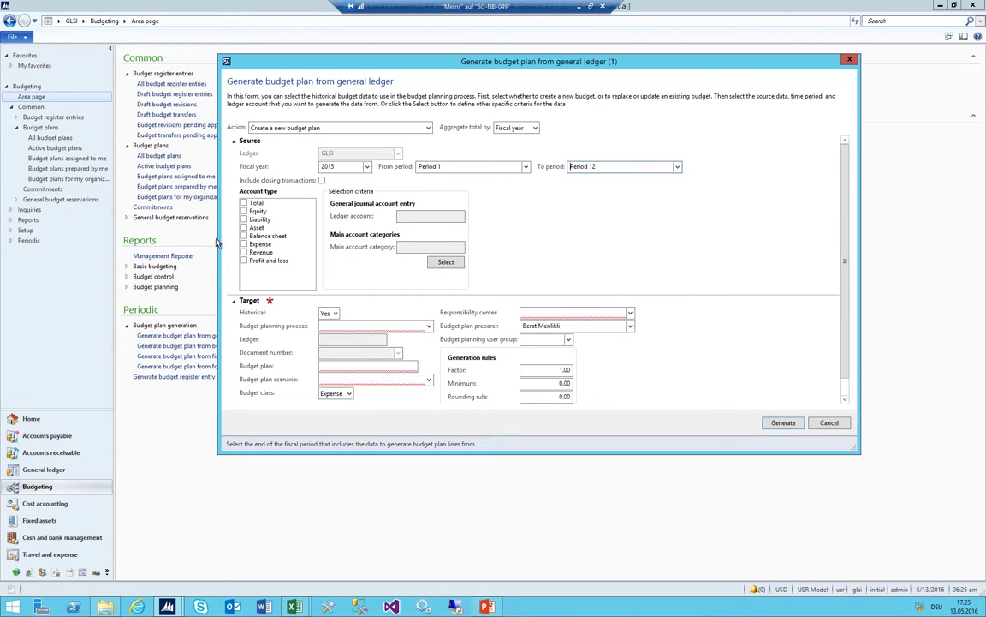
Include the Expense account type and set the target to non-historical data with budget planning process CC_2016
left_click(244, 244)
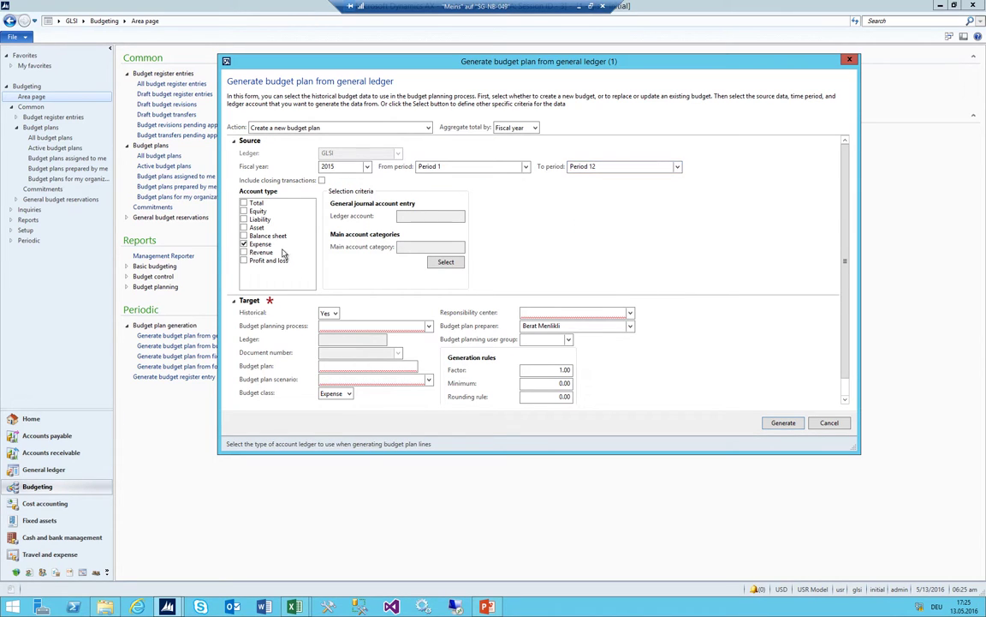
left_click(335, 312)
left_click(327, 326)
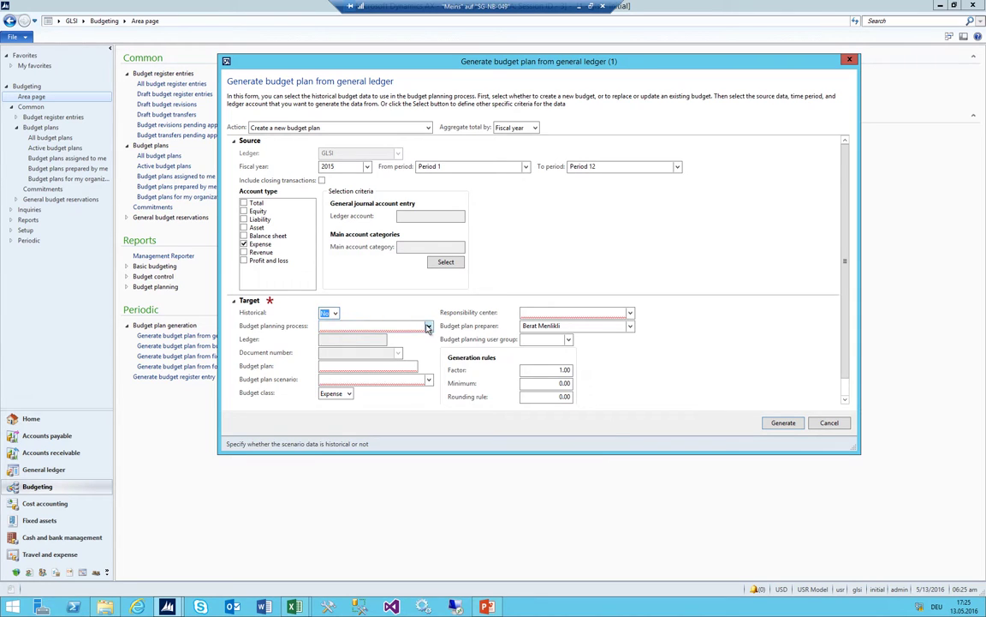
left_click(427, 325)
left_click(334, 348)
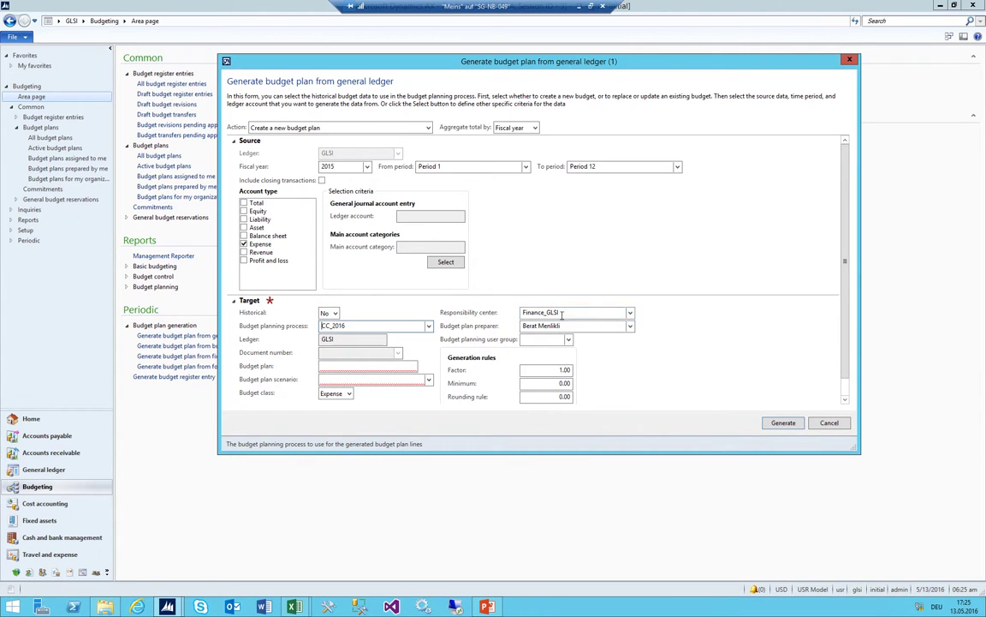
Try to change the target's responsibility center from Finance_GLSI to GLSI_ADM
left_click(631, 315)
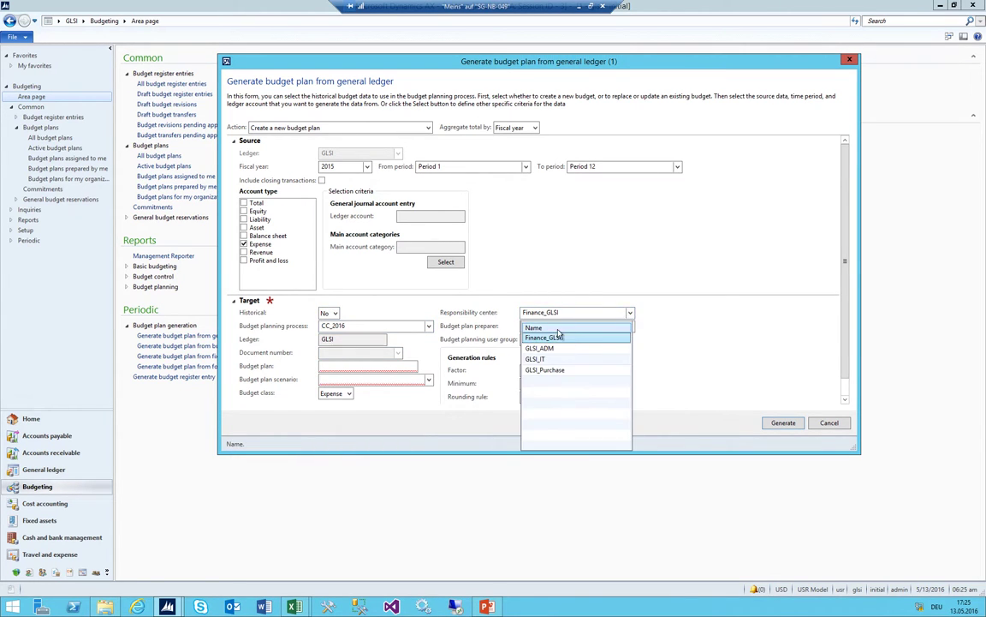
left_click(570, 314)
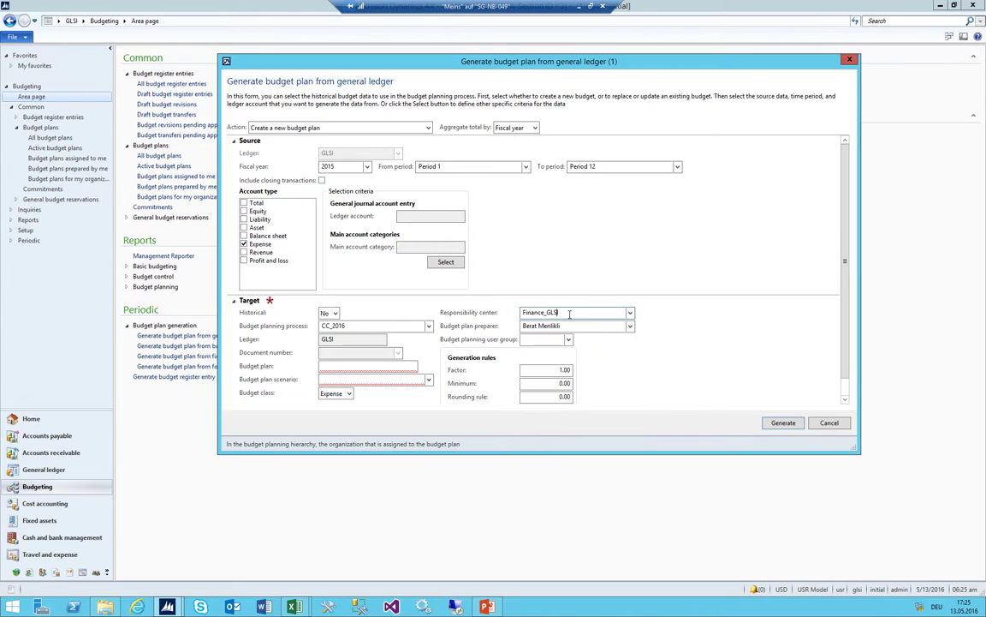
left_click(631, 312)
left_click(545, 352)
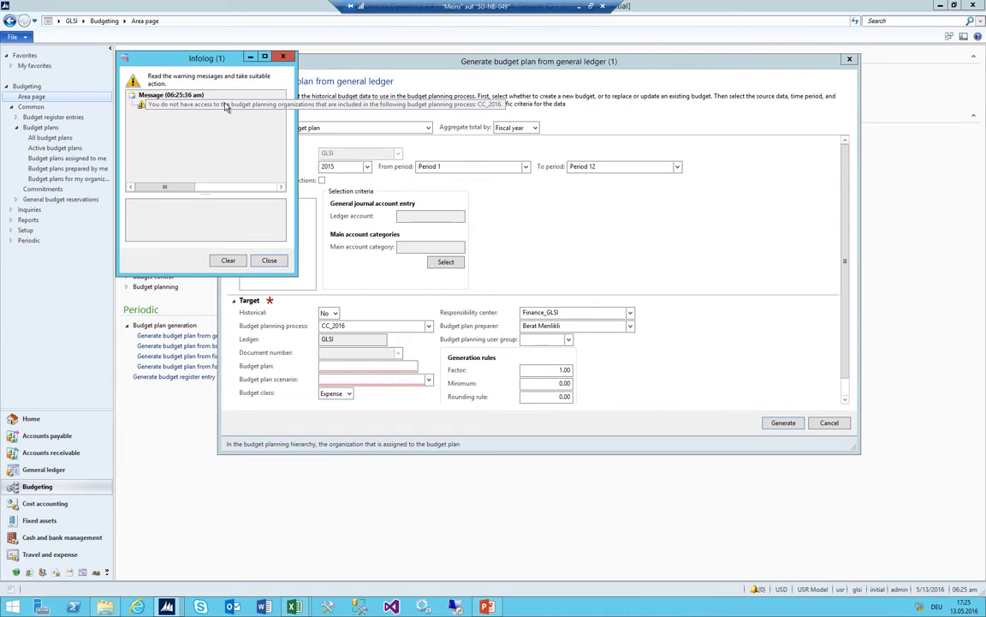
left_click(253, 55)
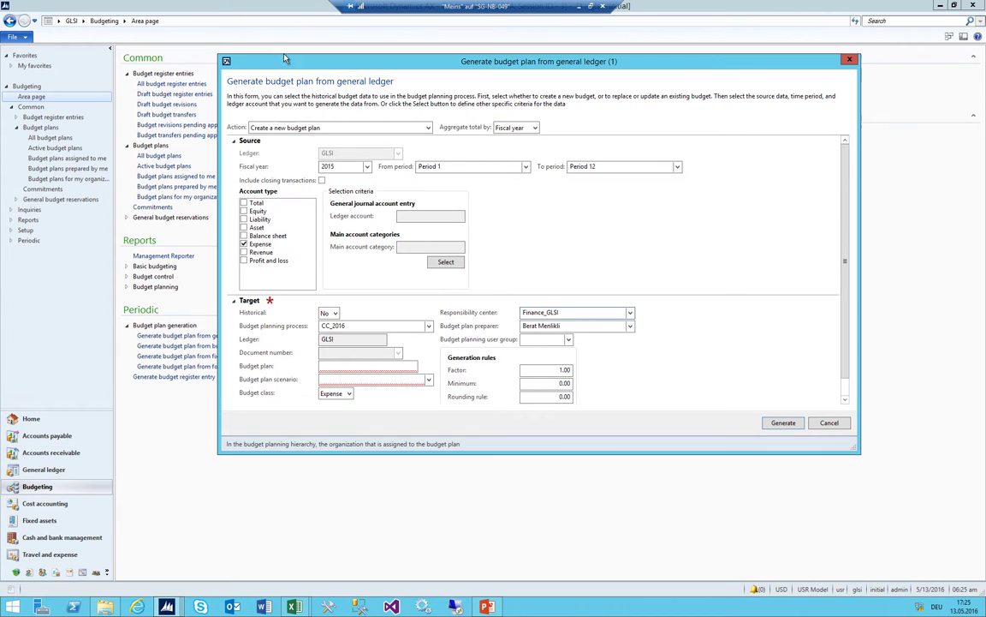
left_click(634, 314)
left_click(544, 349)
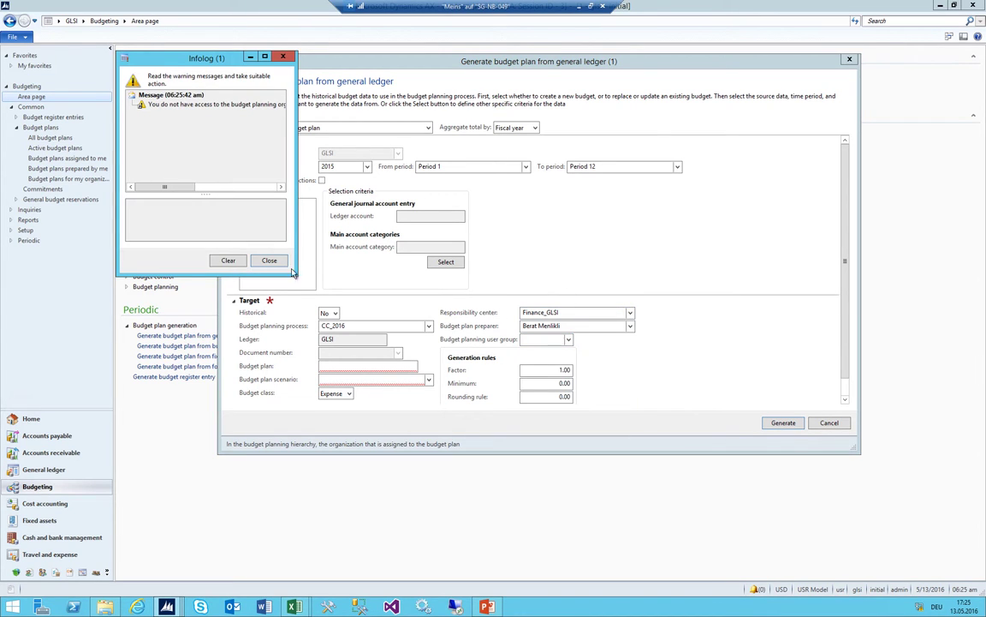
left_click(256, 258)
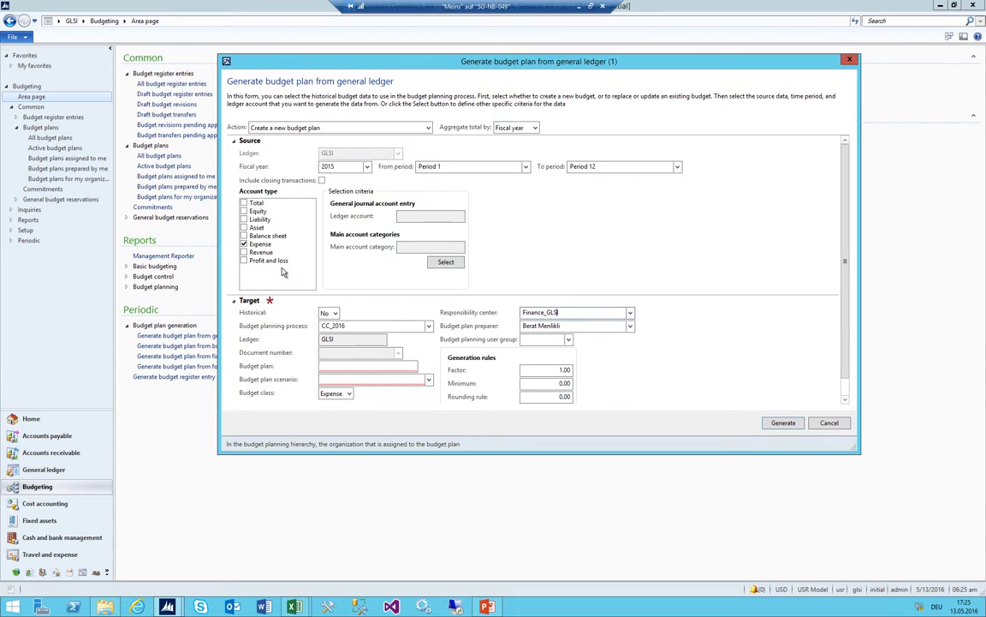
Name the budget plan CC_Budget_2016 and assign scenario 001_LJA with the Expense budget class
left_click(383, 366)
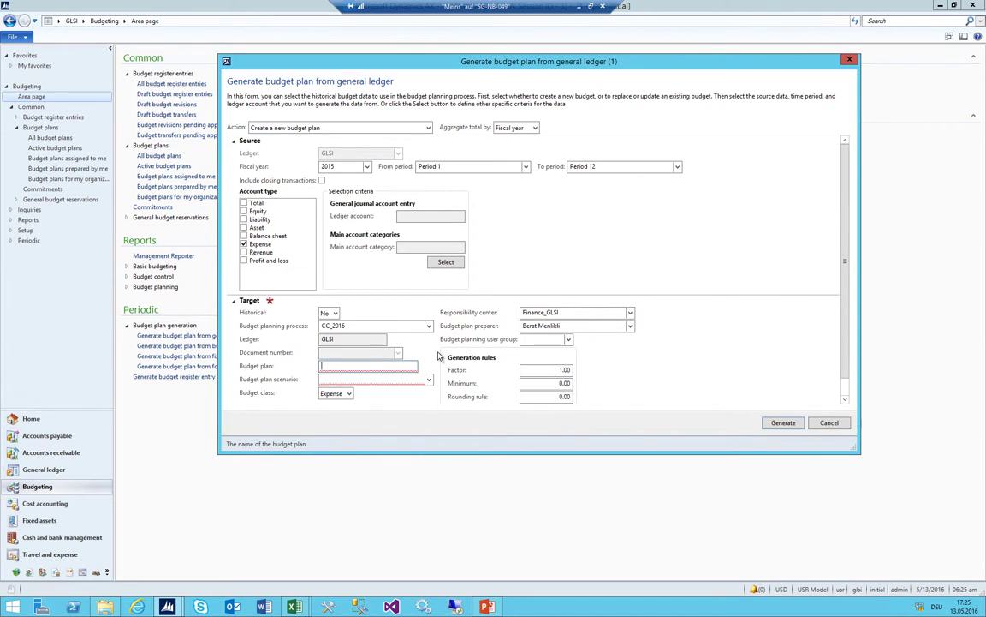
type("CC_Budget_2016")
key("Tab")
key("alt+Down")
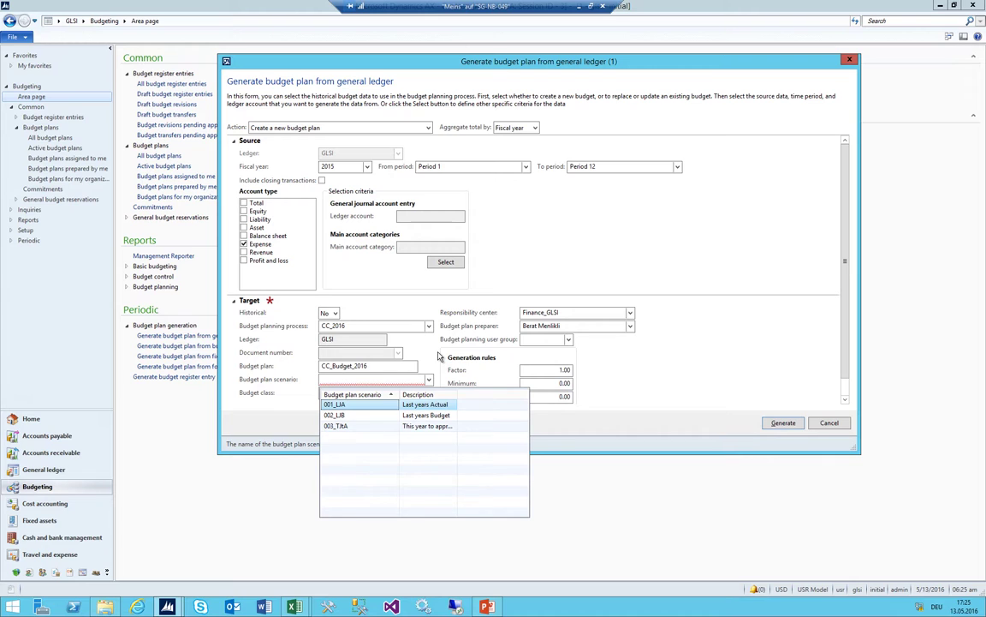
left_click_drag(460, 396, 476, 398)
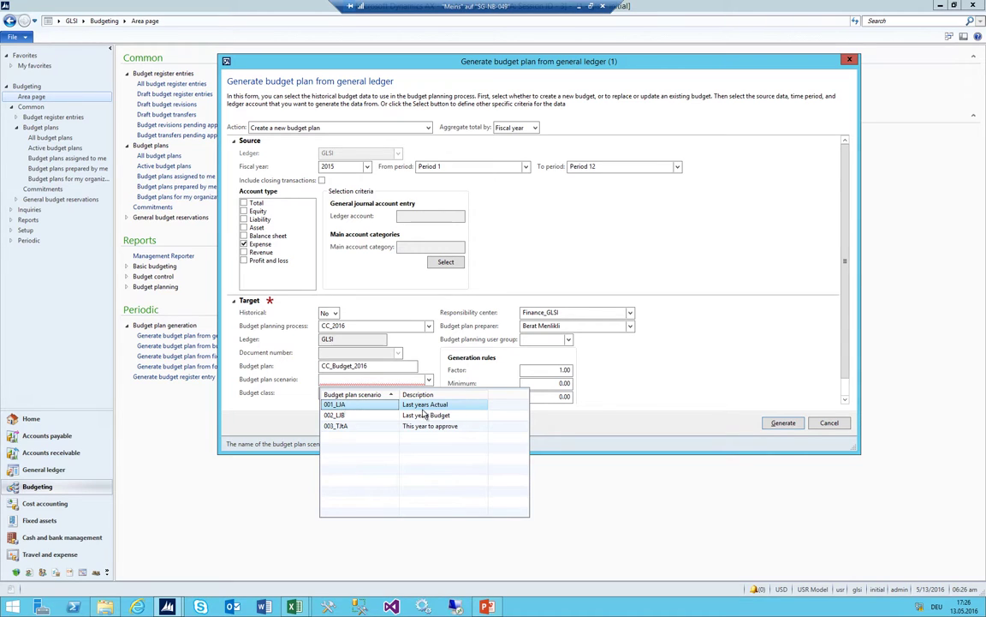
left_click(336, 405)
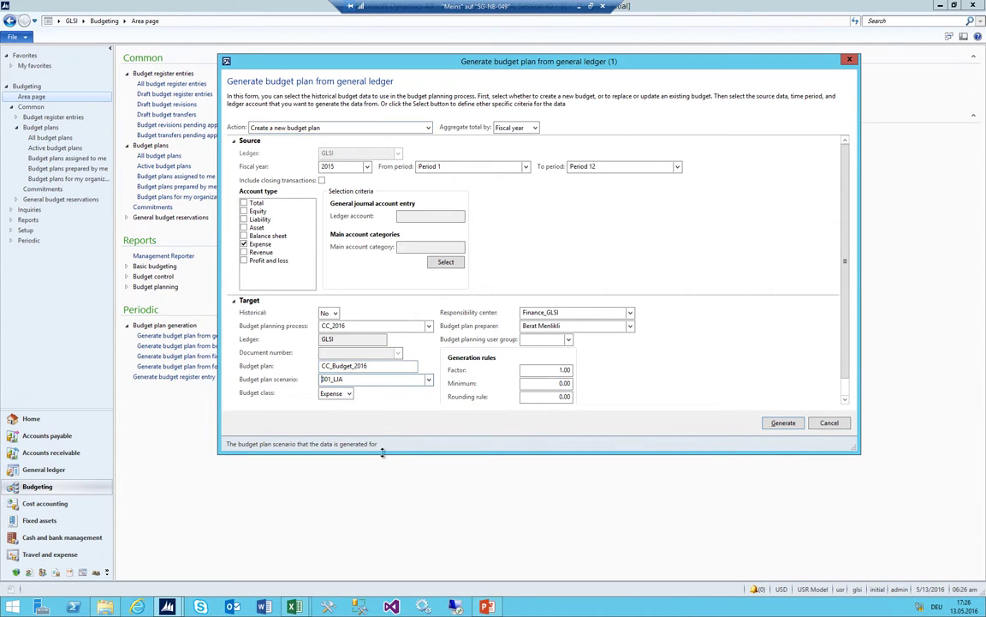
left_click(350, 394)
left_click(350, 393)
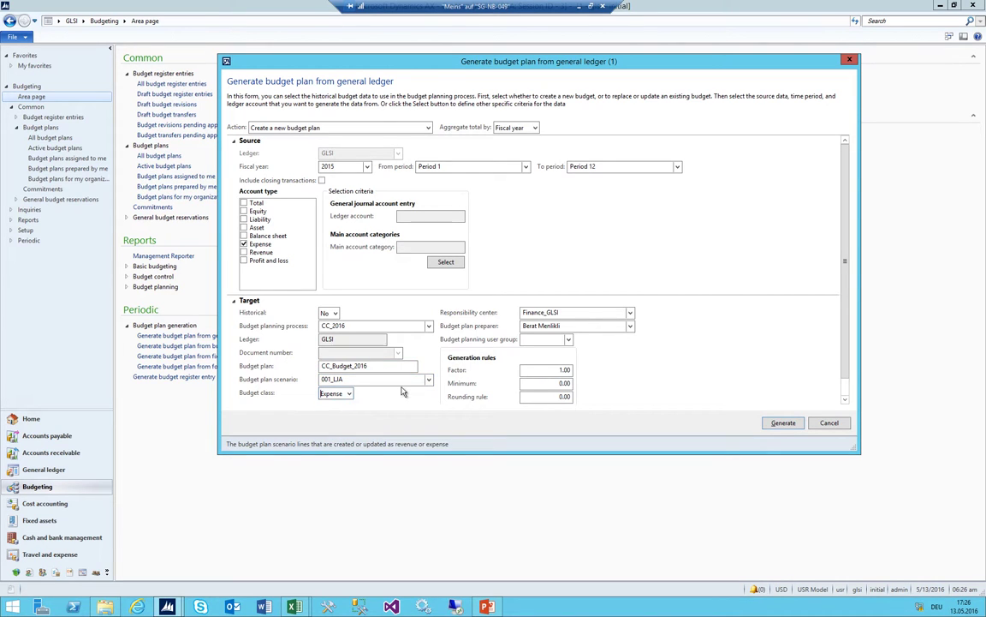
Try rounding rules of 1000 and 10 for the generated amounts, and undo the entry
left_click(543, 337)
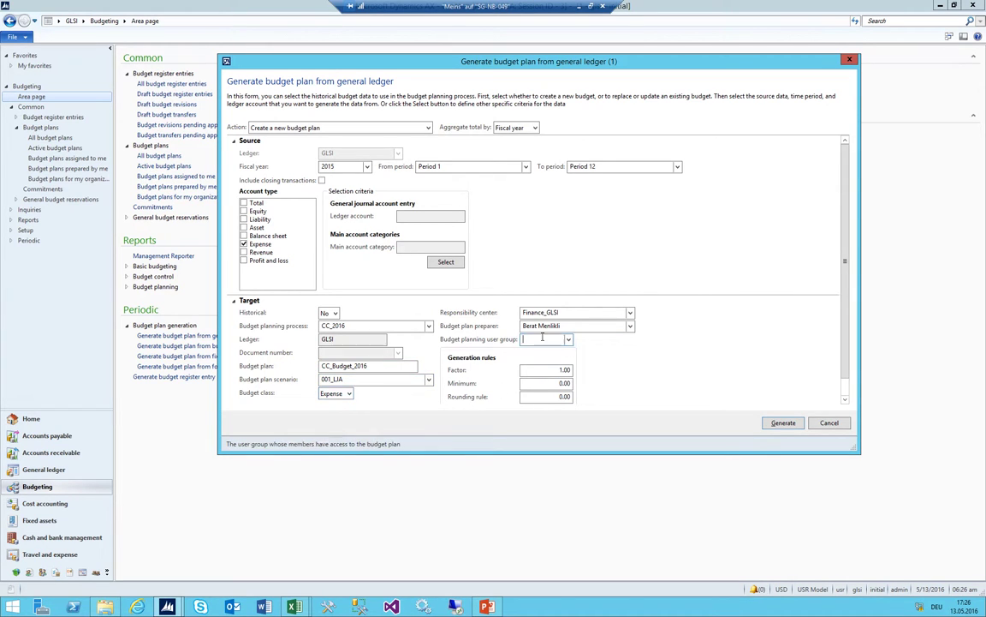
left_click(545, 370)
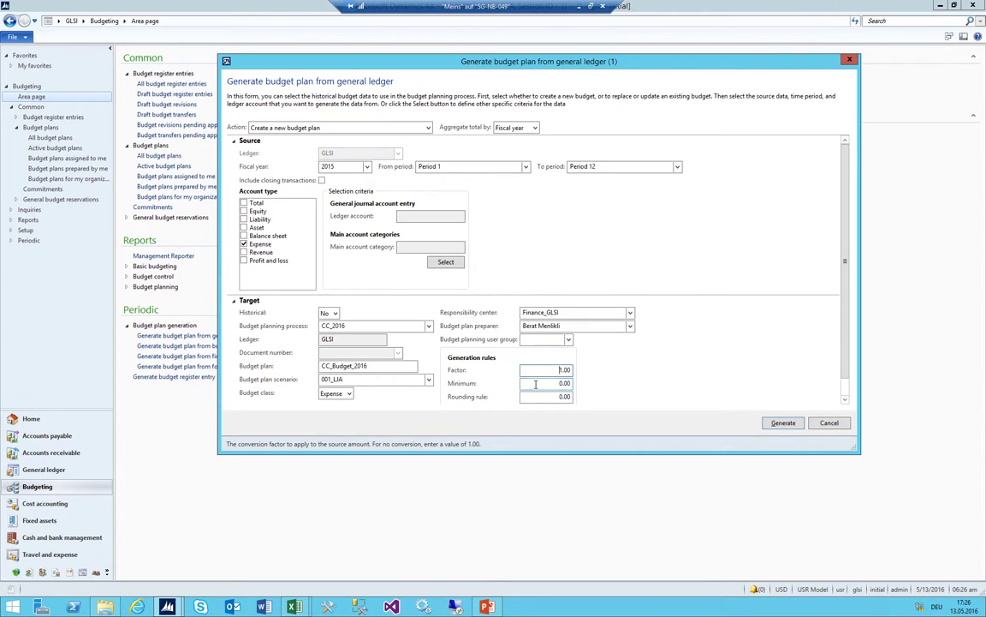
left_click(529, 383)
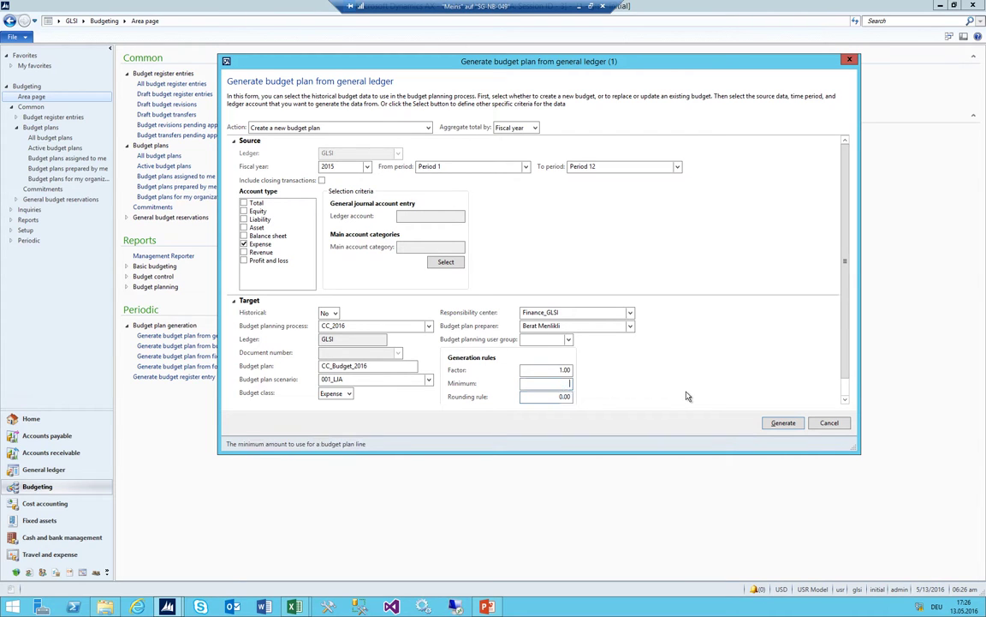
key("Tab")
type("1")
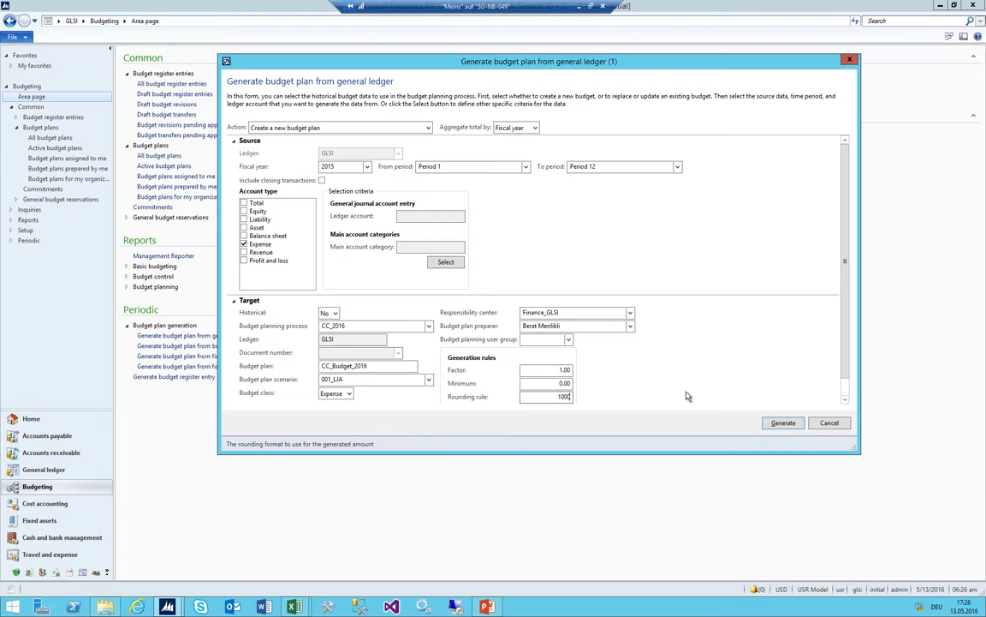
type("000")
key("shift+Home")
type("10")
key("ctrl+z")
key("shift+Tab")
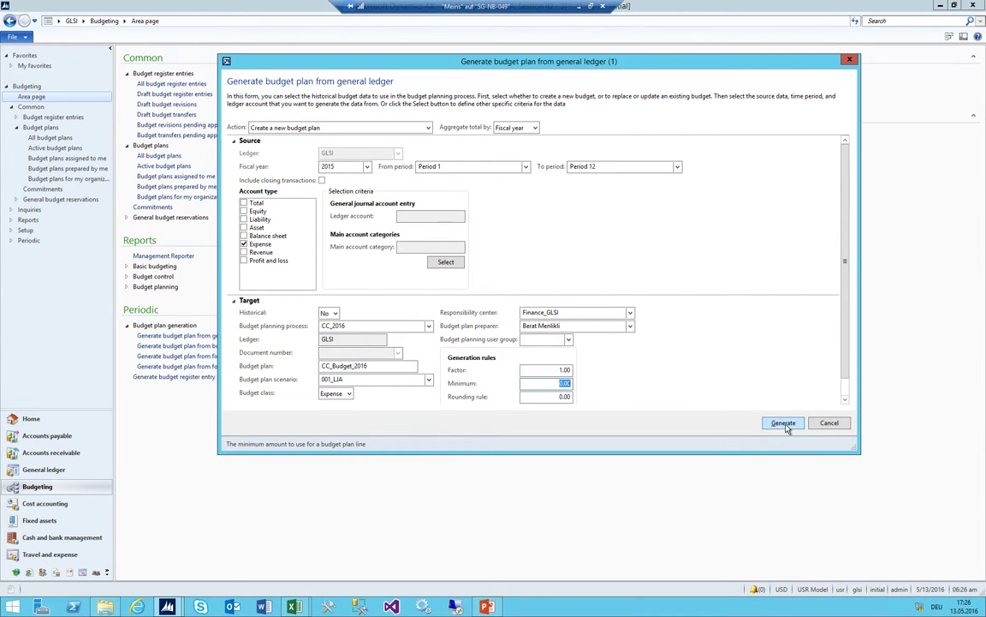
Try to generate the budget plan with these settings and widen the message log to read its full entry
left_click(783, 423)
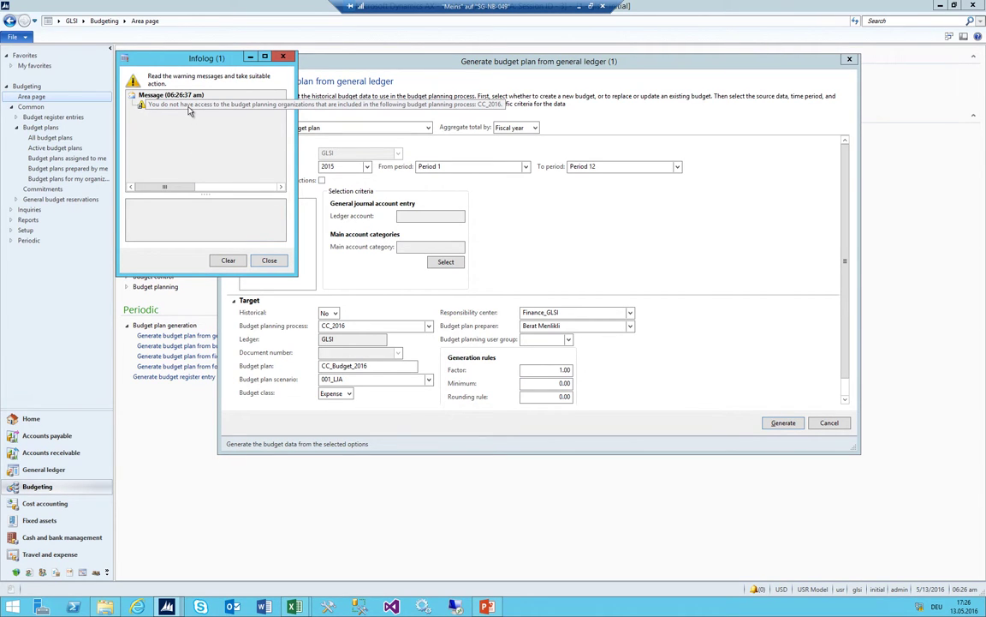
left_click(190, 110)
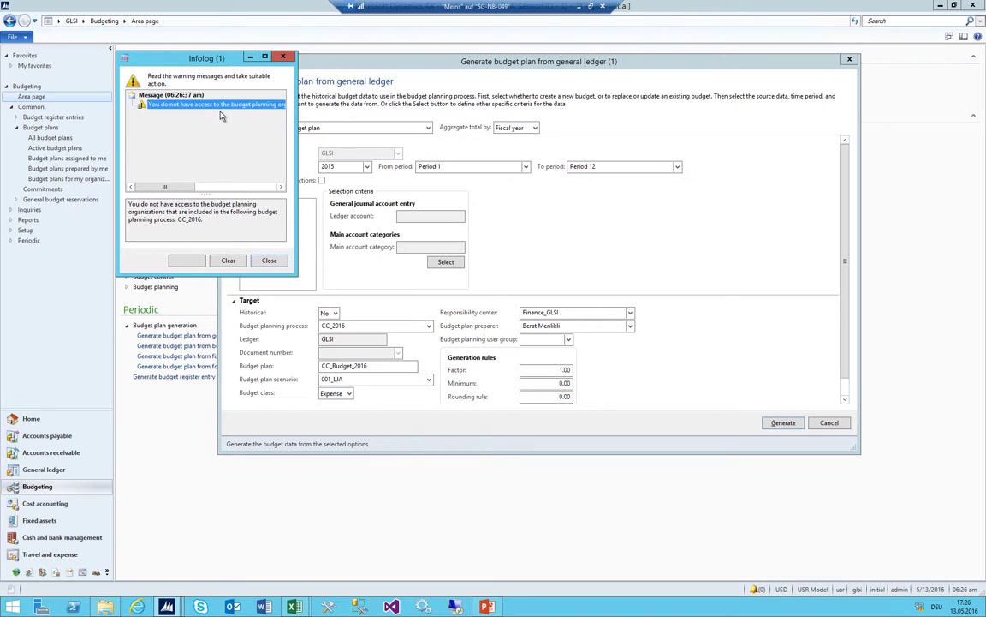
left_click_drag(294, 134, 600, 141)
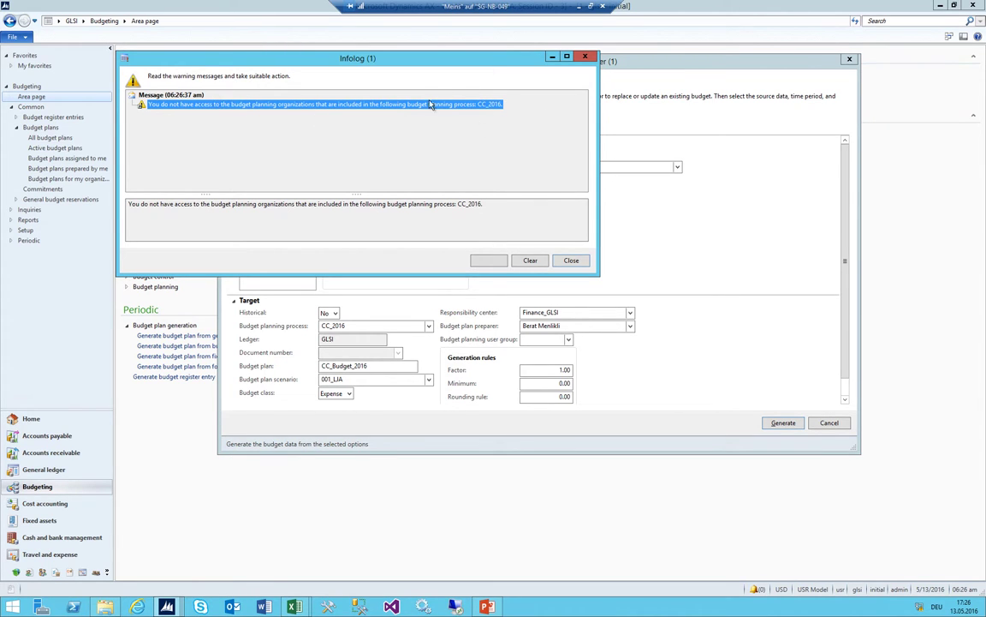
Set the start company accounts to USMF in the general user options
left_click(175, 95)
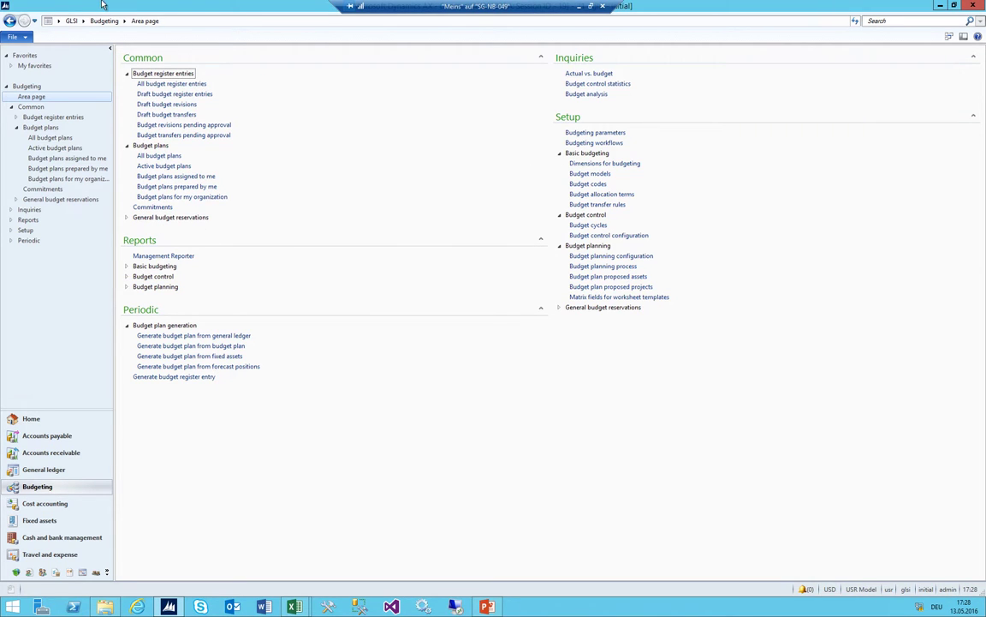
left_click(30, 37)
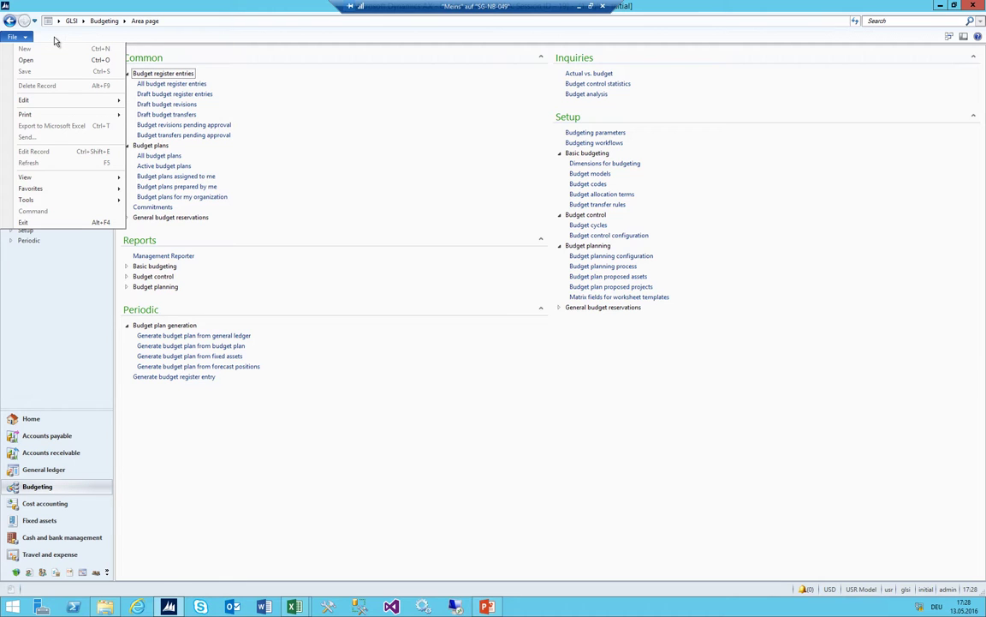
mouse_move(26, 200)
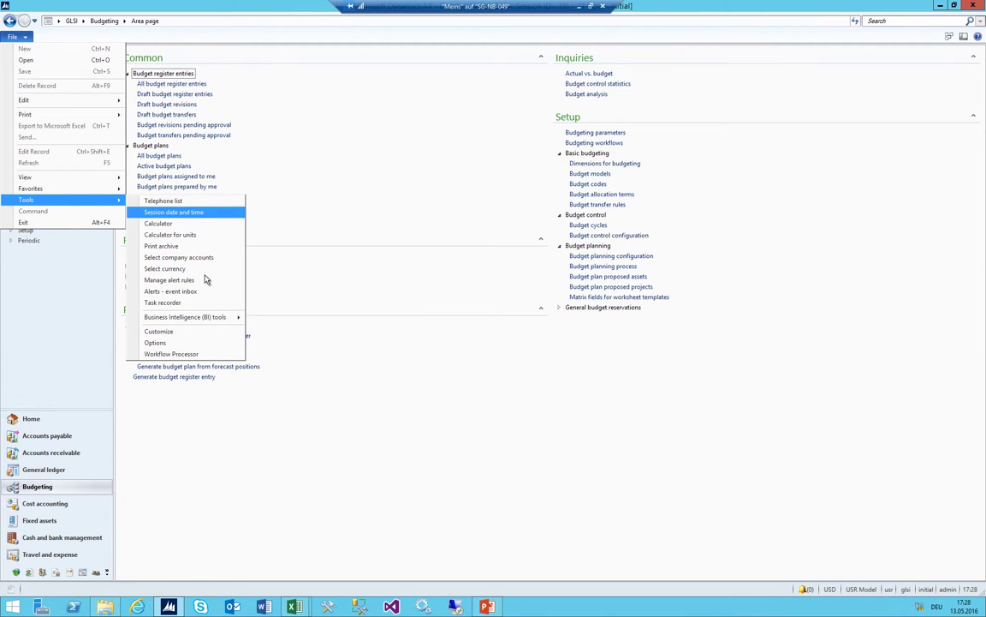
left_click(163, 342)
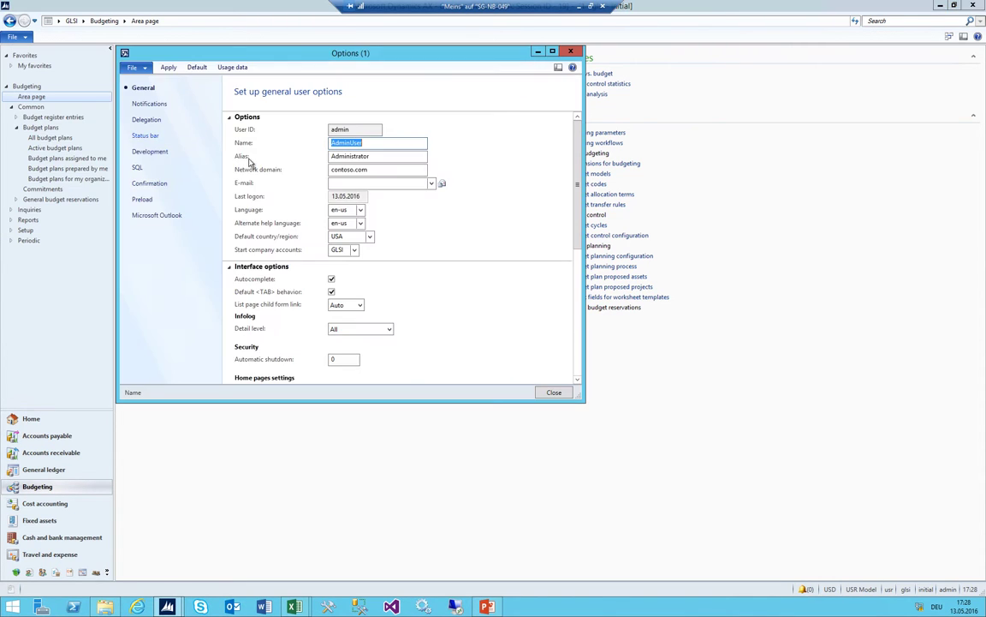
left_click(339, 249)
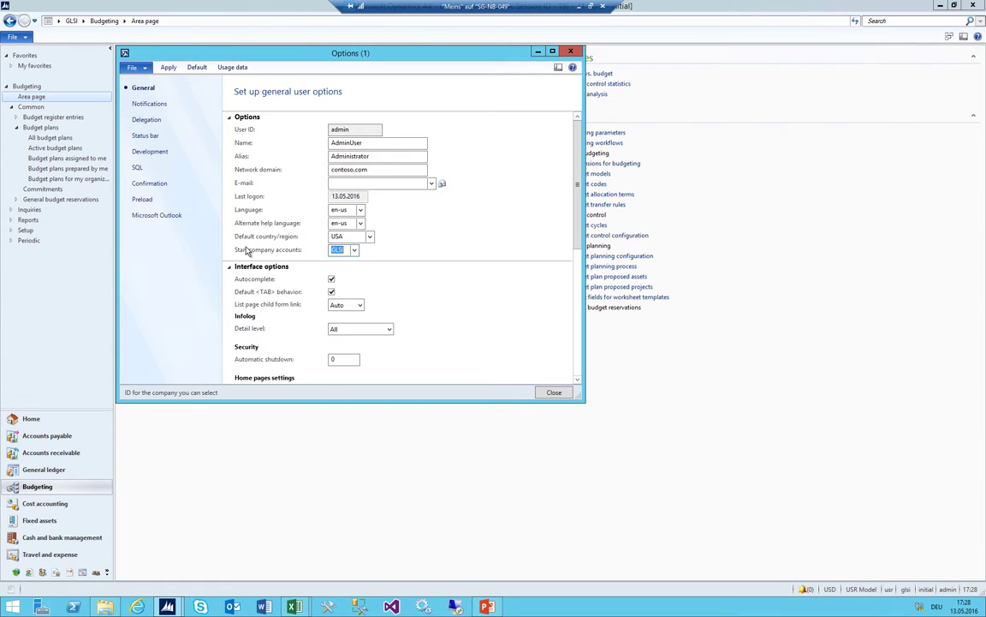
key("shift+Tab")
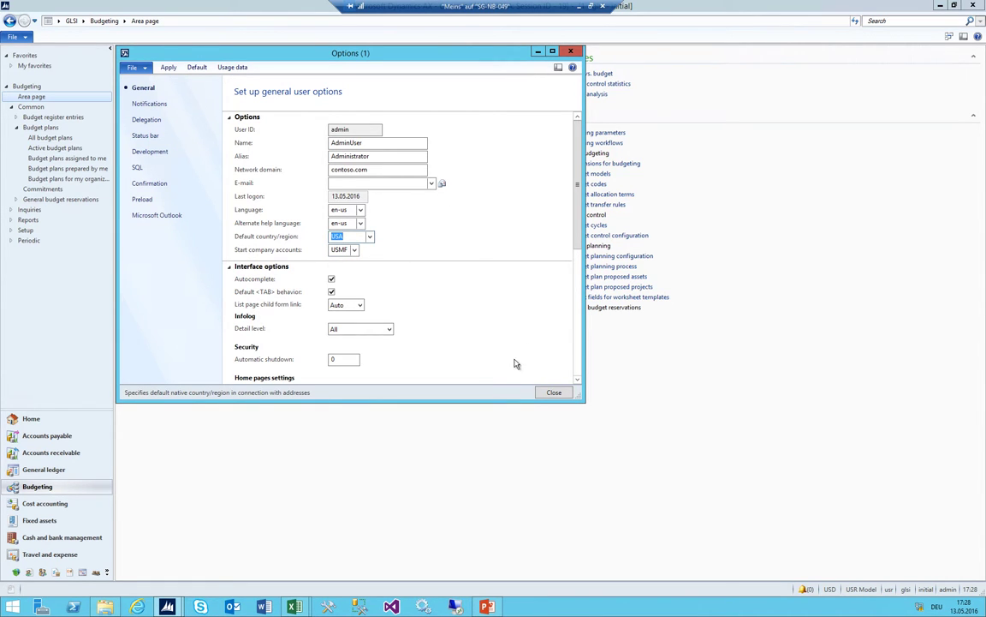
left_click(554, 392)
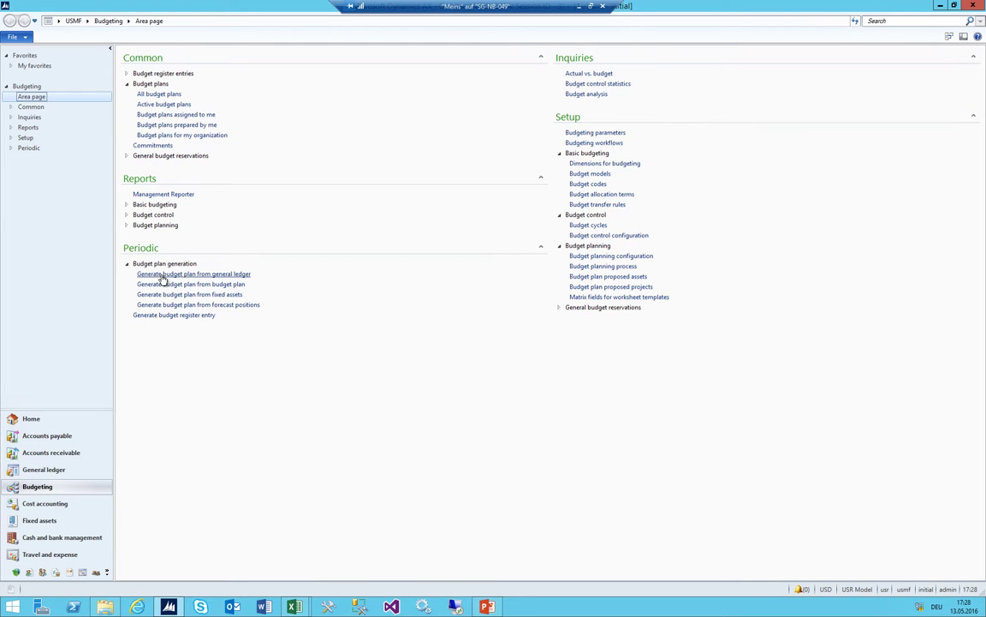
left_click(163, 274)
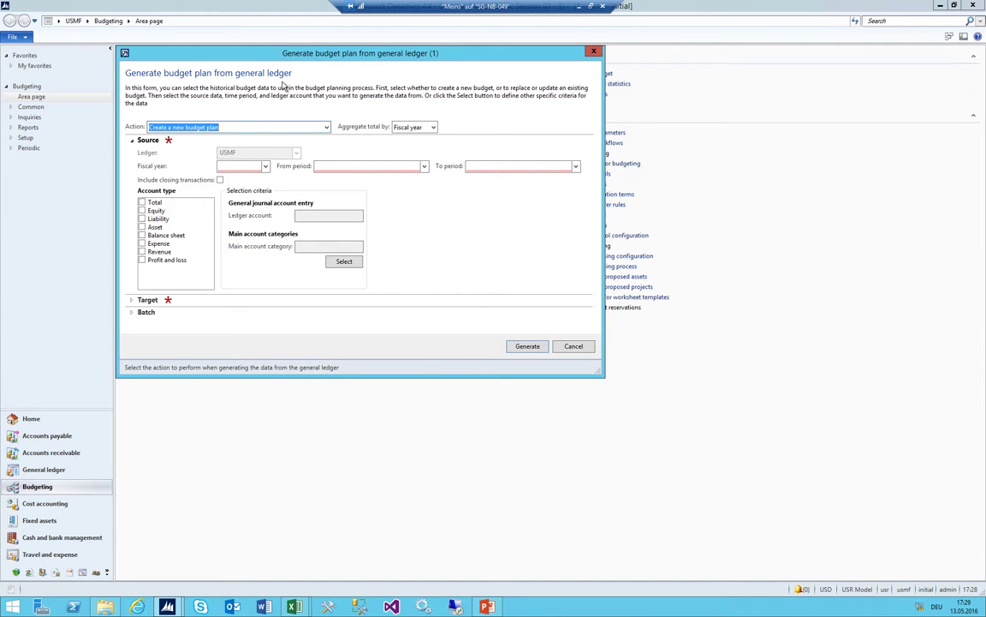
left_click(230, 166)
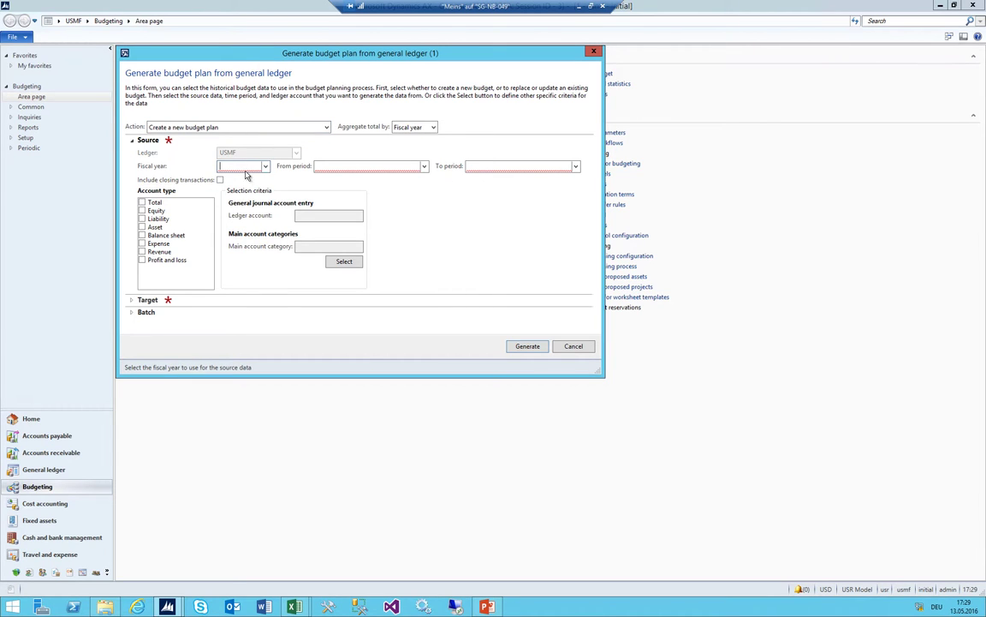
left_click(265, 166)
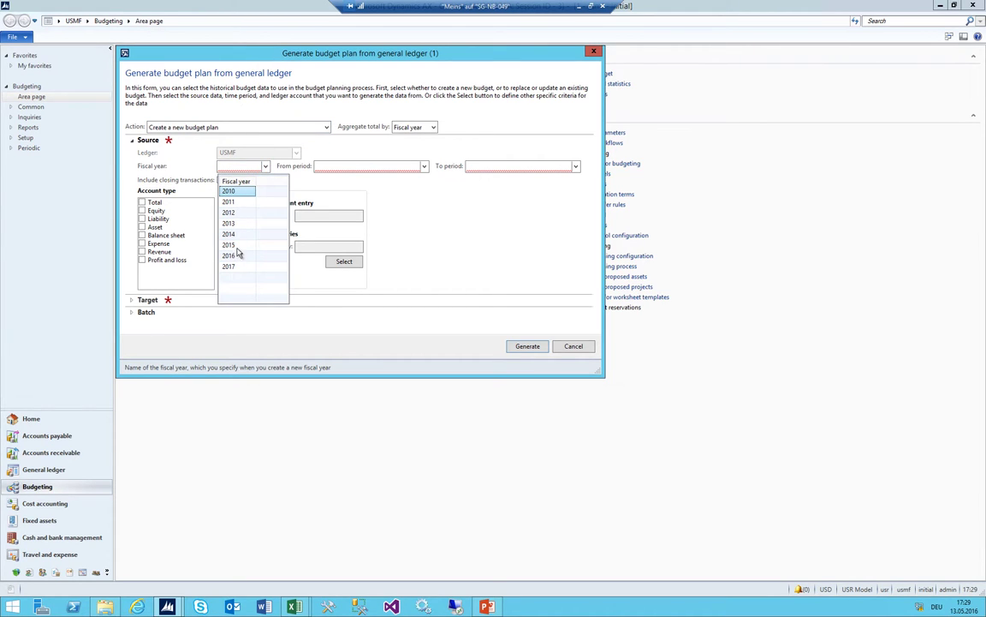
left_click(231, 245)
key("alt+Down")
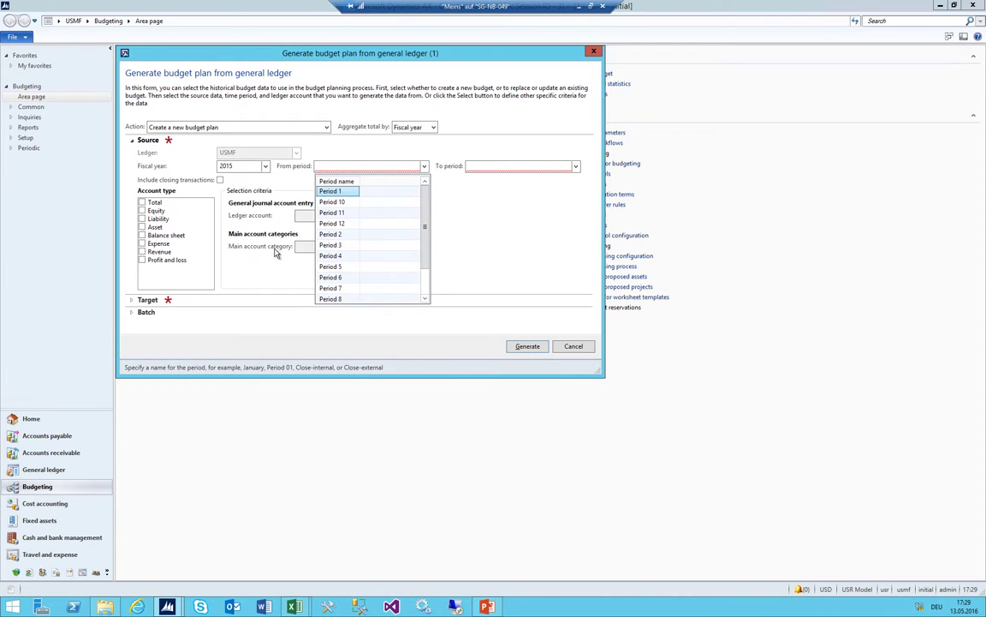
key("Tab")
key("alt+Down")
key("Down")
key("Down")
key("Down")
key("Down")
key("Up")
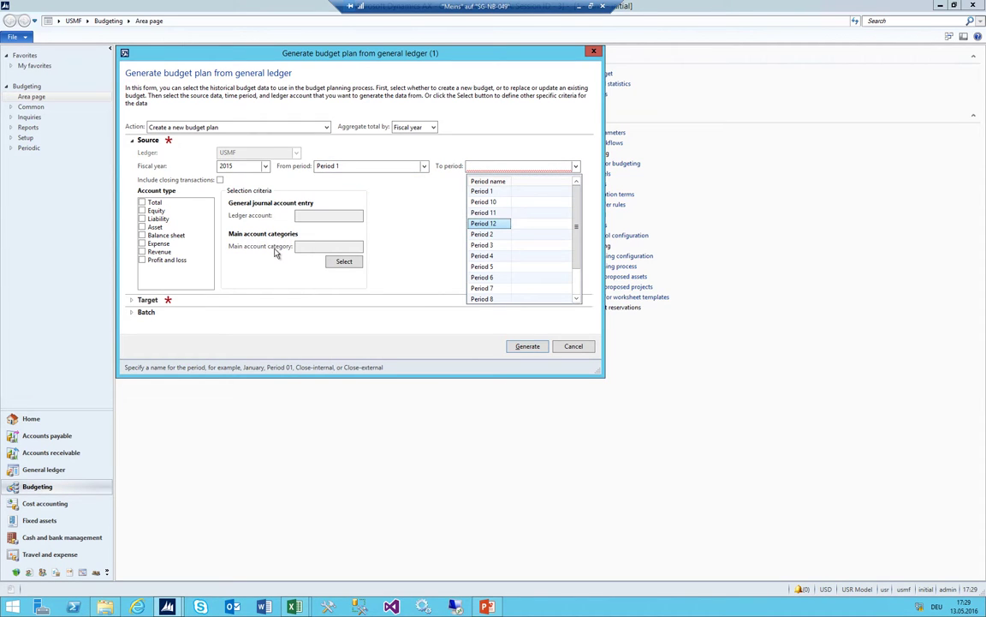
key("Return")
key("shift+Tab")
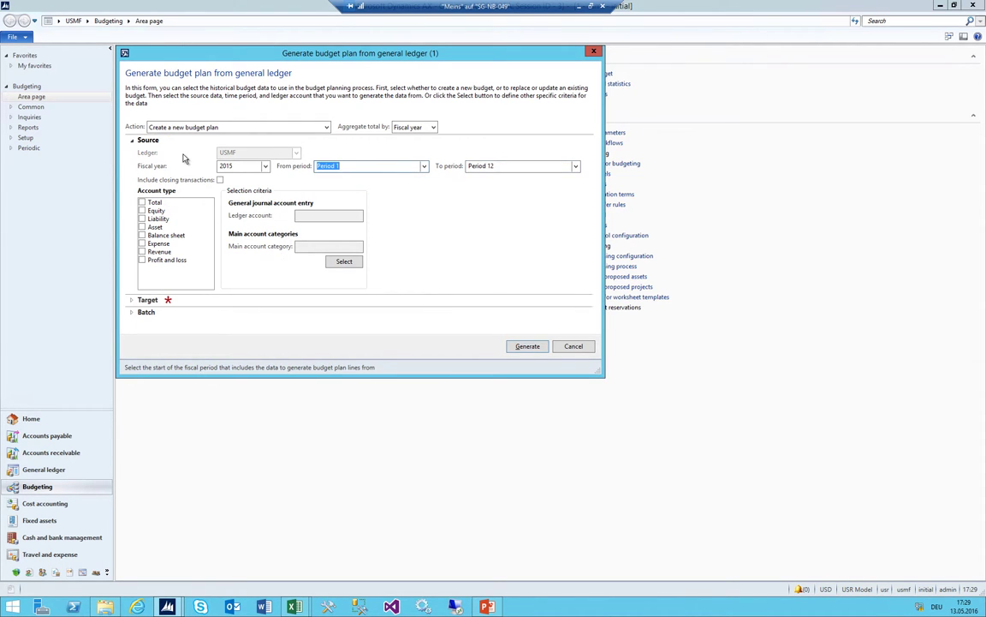
key("Escape")
Switch the current company from USMF to GLSI
left_click(67, 20)
left_click(188, 21)
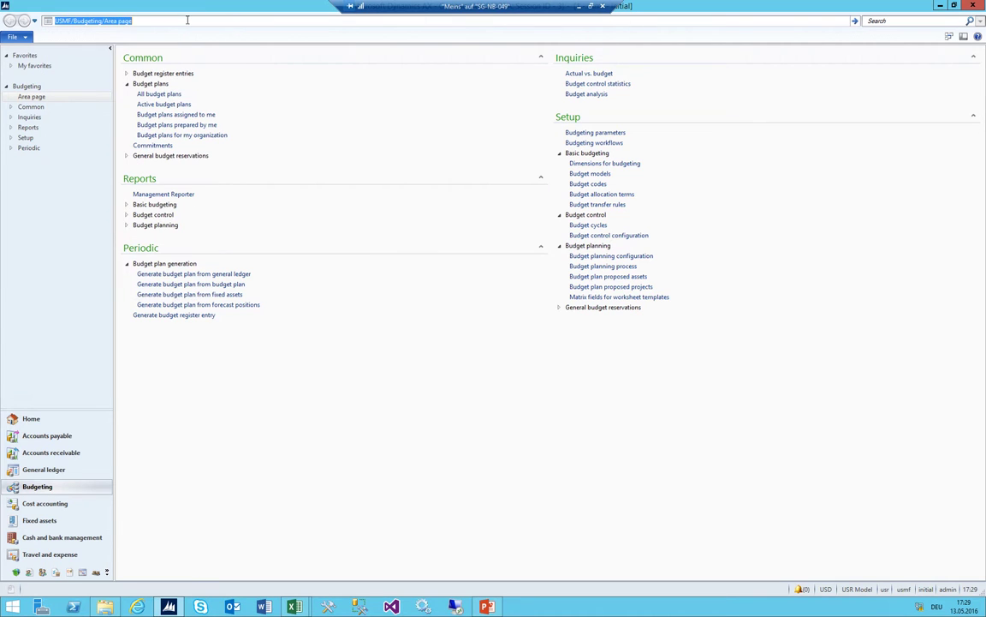
type("glsi")
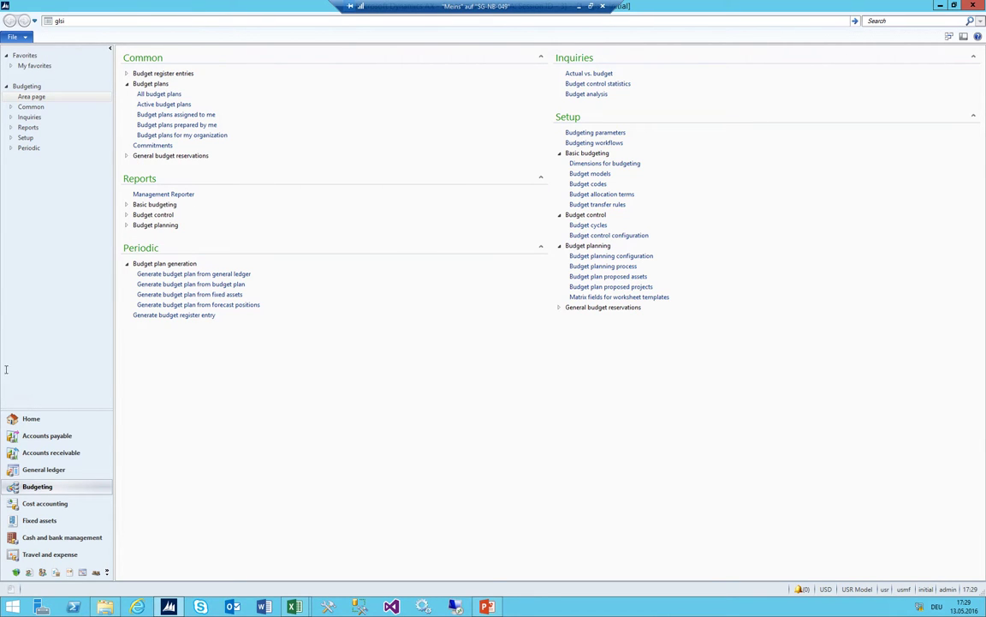
key("Return")
Set the start company accounts to GLSI in the general user options
left_click(17, 37)
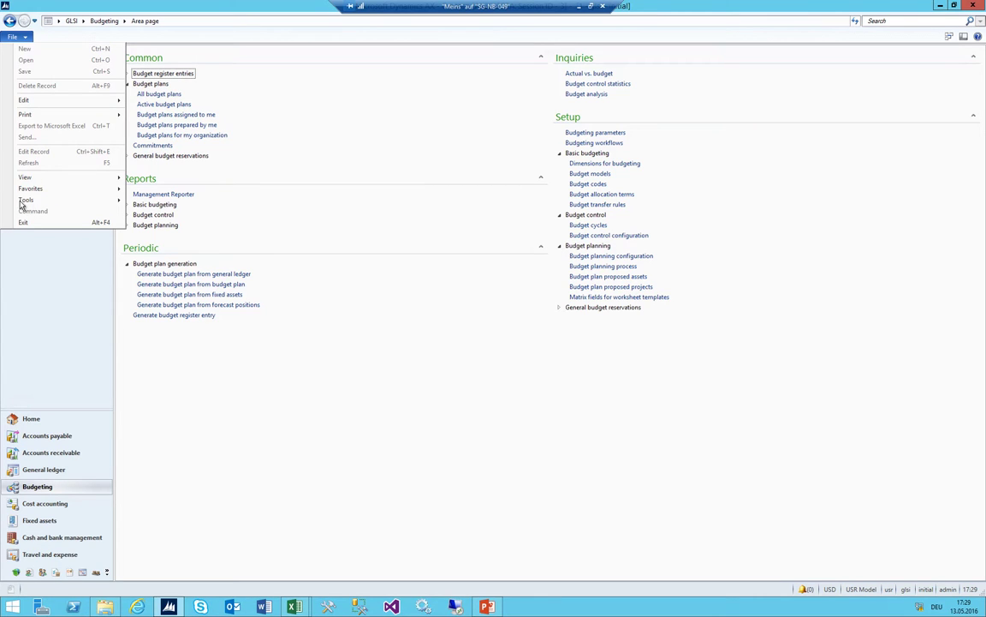
mouse_move(26, 201)
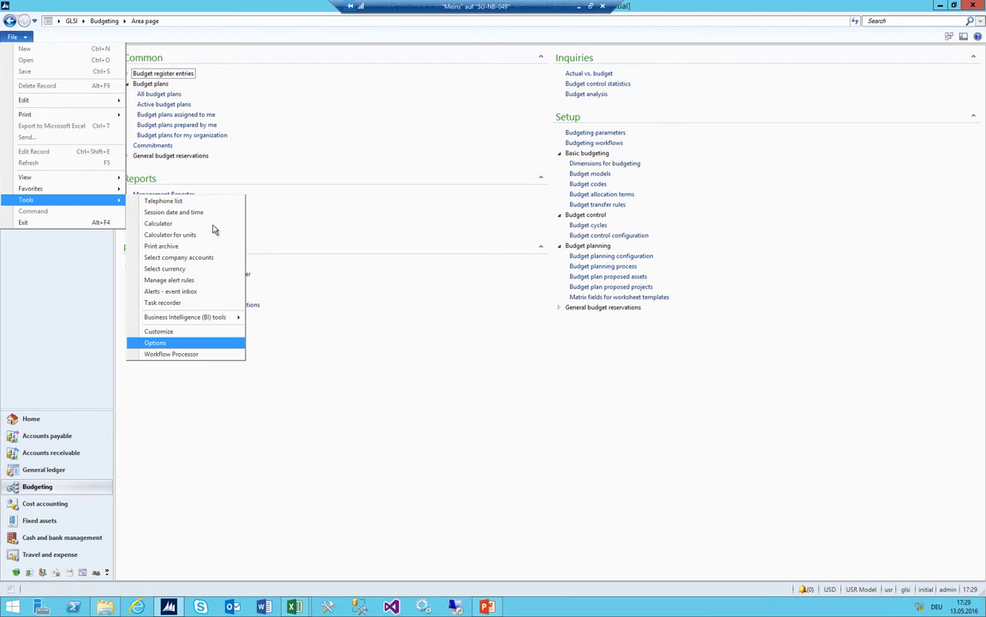
key("Return")
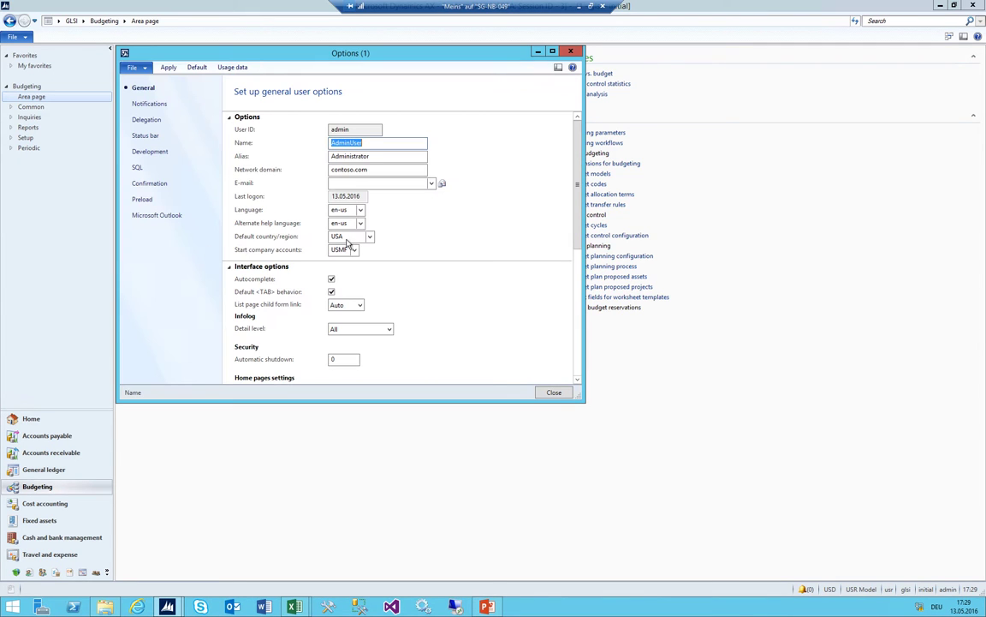
left_click(339, 250)
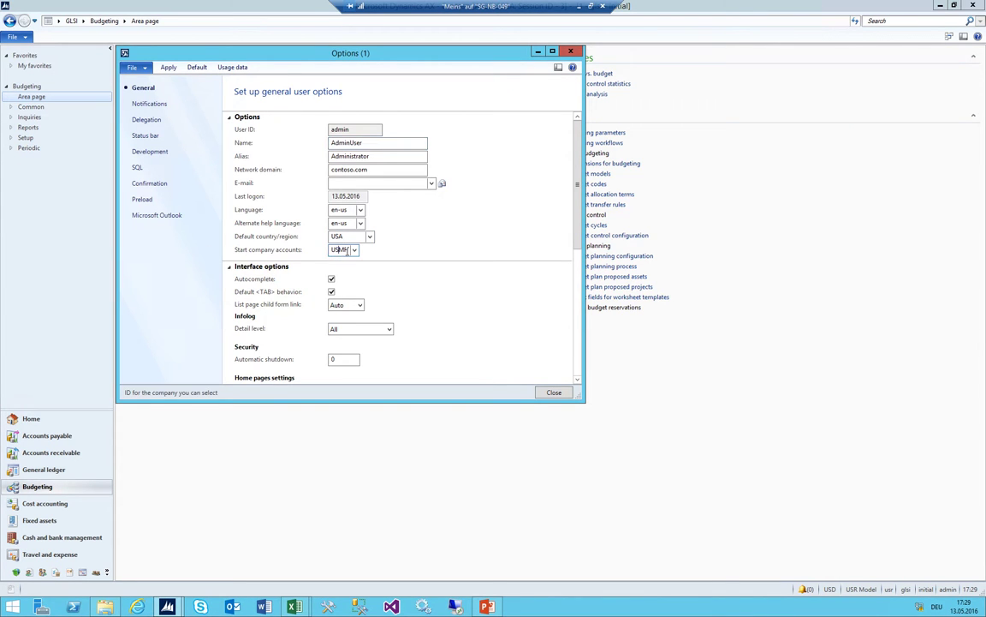
type("GLSI")
key("shift+Tab")
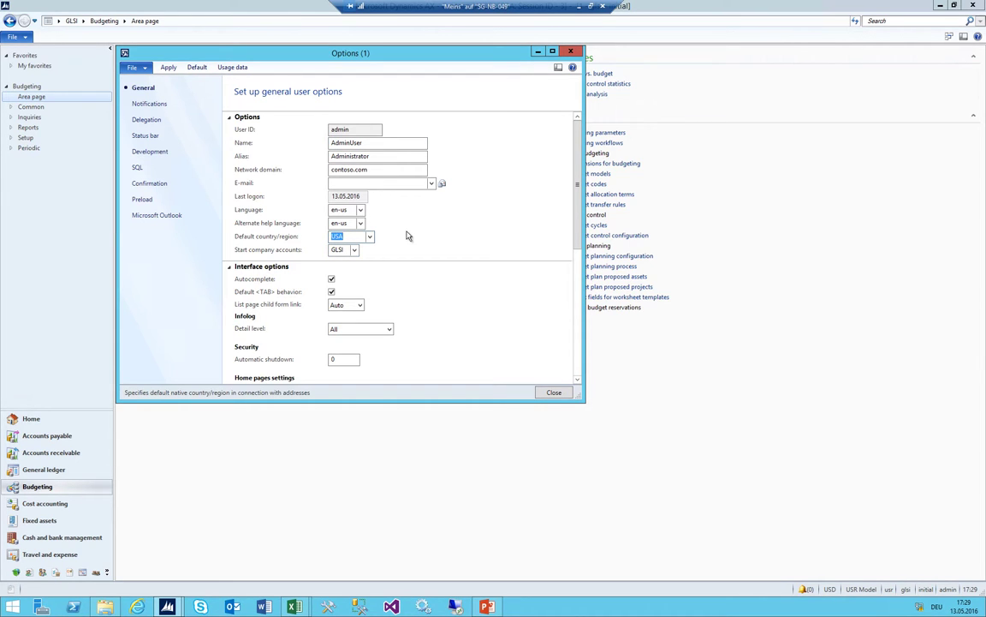
left_click(572, 52)
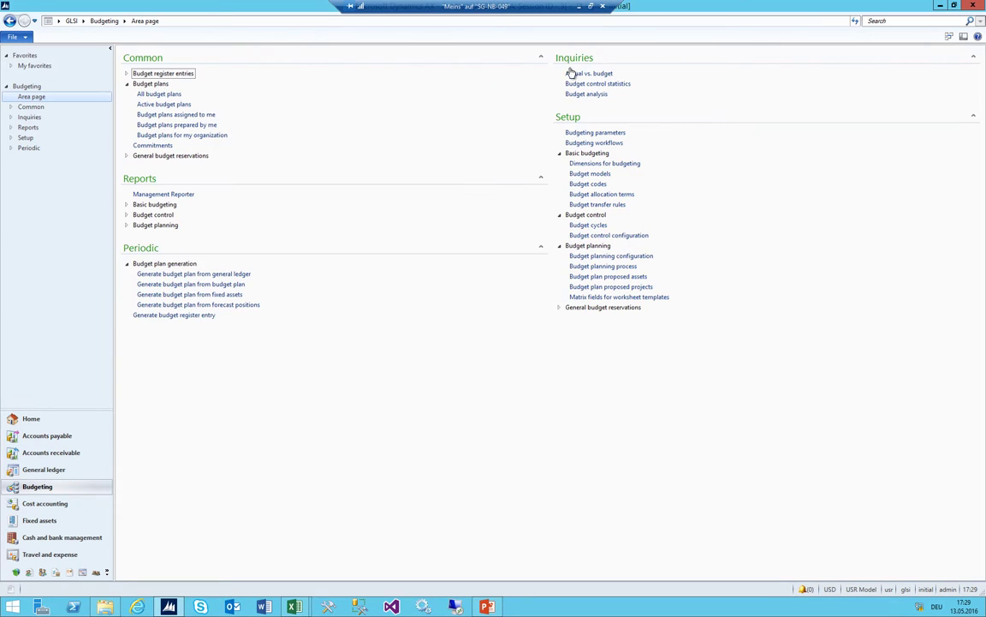
left_click(940, 6)
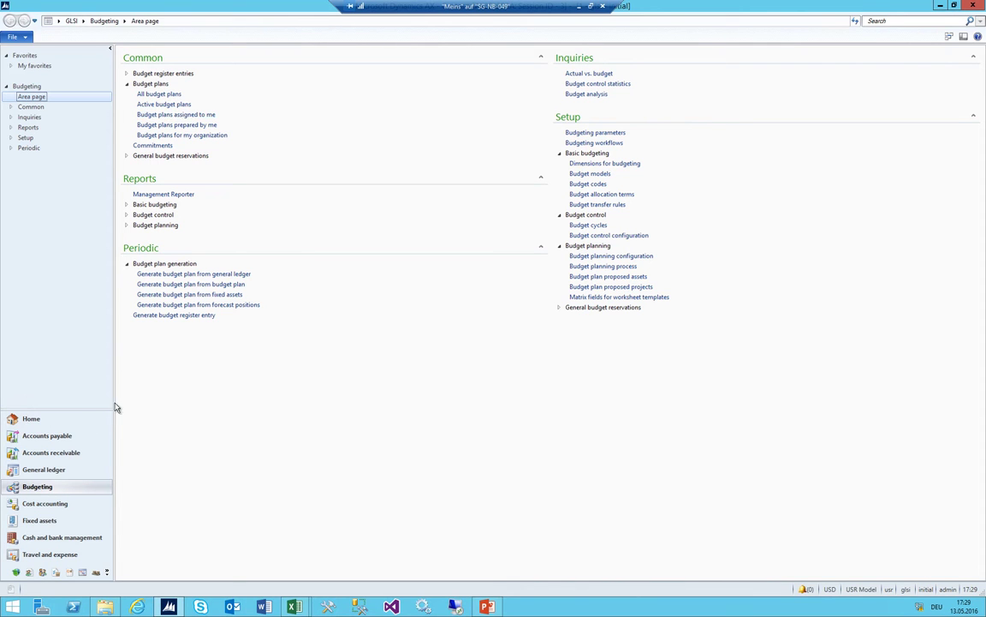
Open budget plan generation from the general ledger and rename the target budget plan CC_Budget_2016
left_click(154, 274)
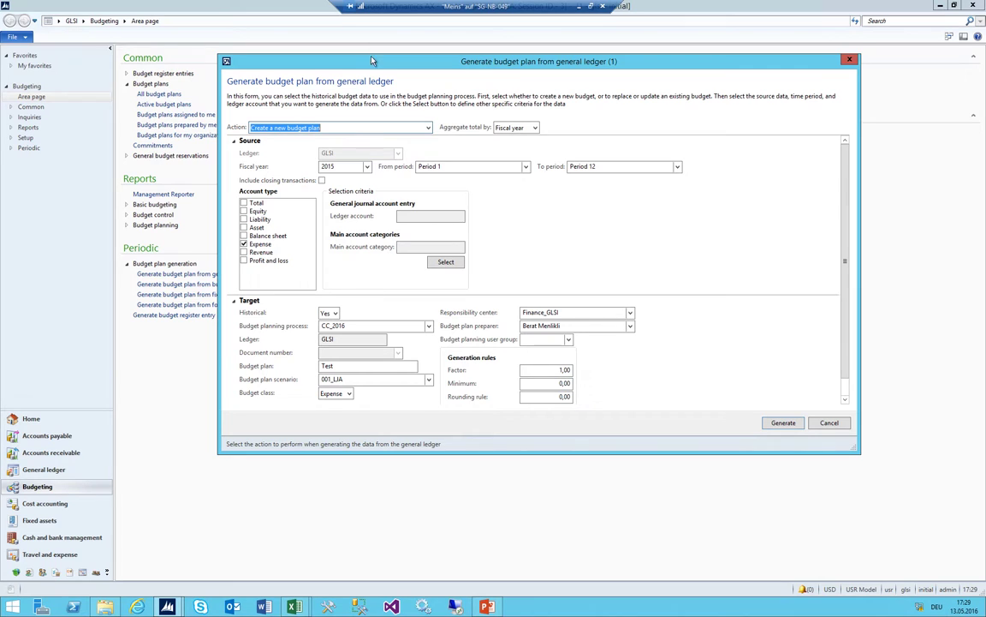
left_click(329, 166)
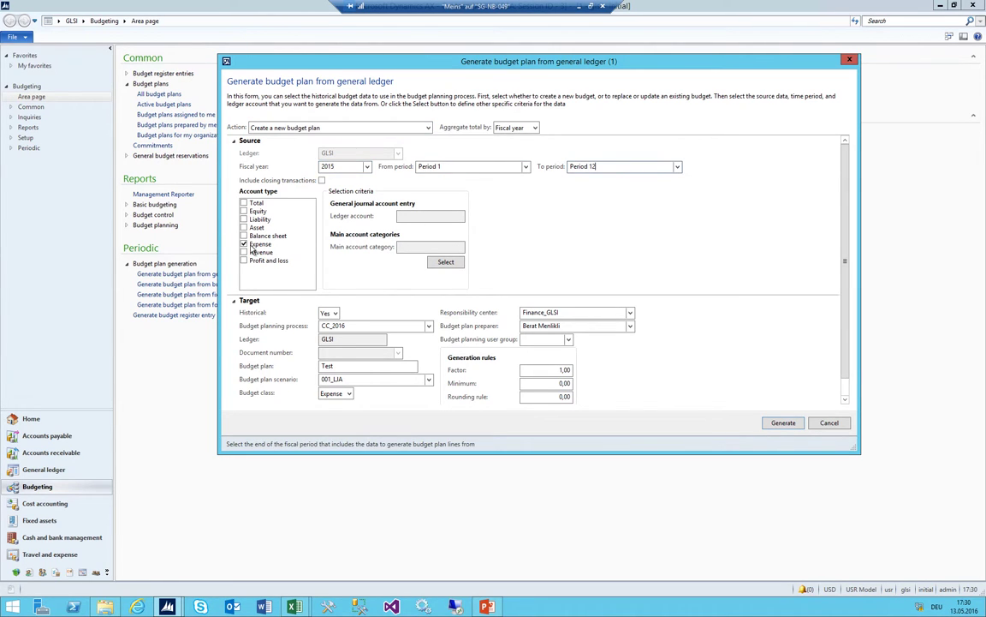
left_click(341, 367)
key("BackSpace")
key("BackSpace")
key("BackSpace")
key("BackSpace")
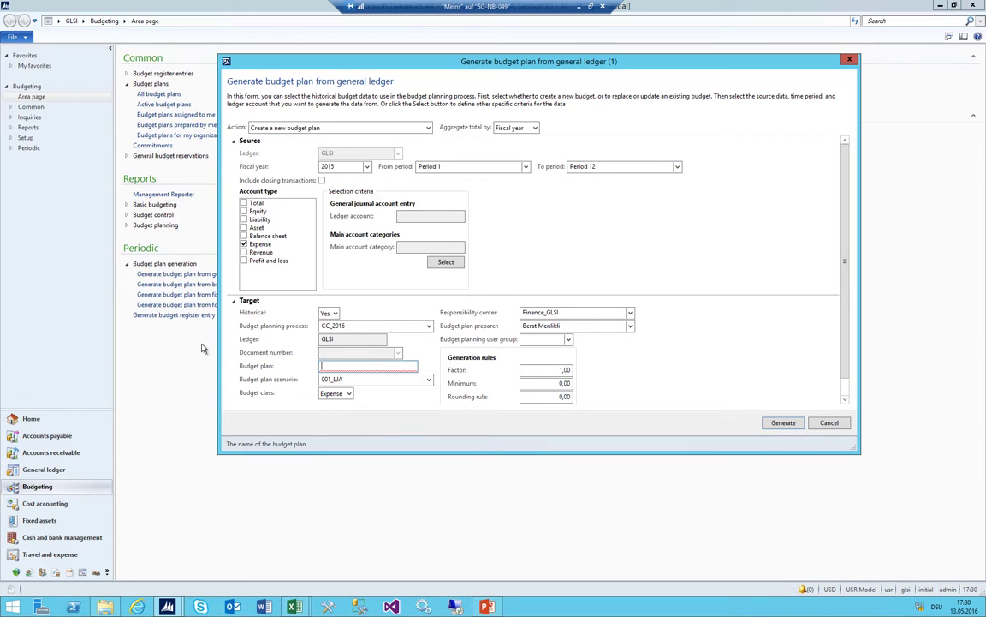
type("C")
key("BackSpace")
key("BackSpace")
type("CC")
key("Tab")
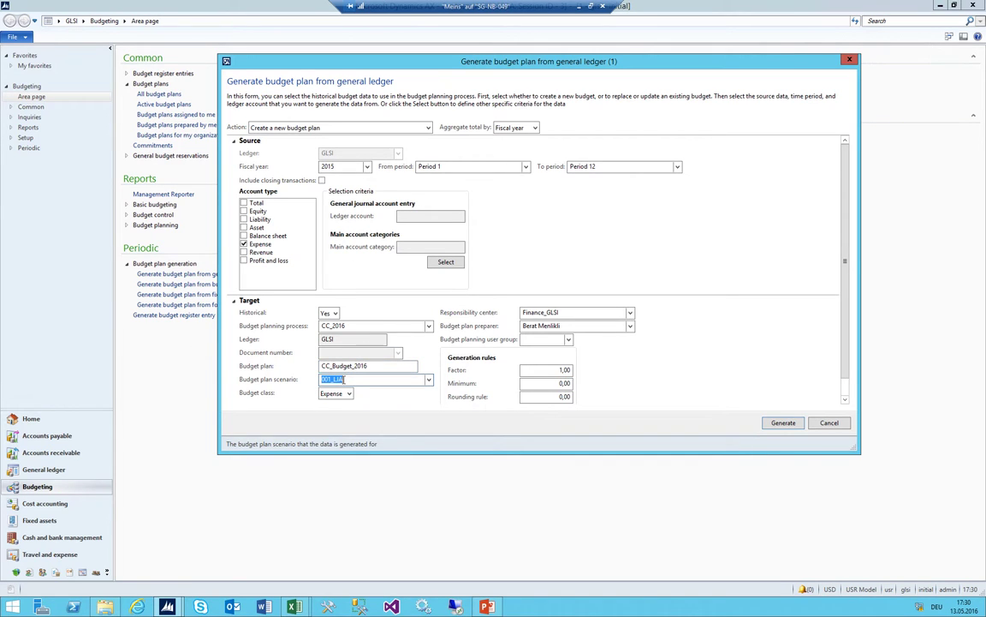
Mark the target data as not historical and assign the budget plan scenario 001_LJA
left_click(539, 369)
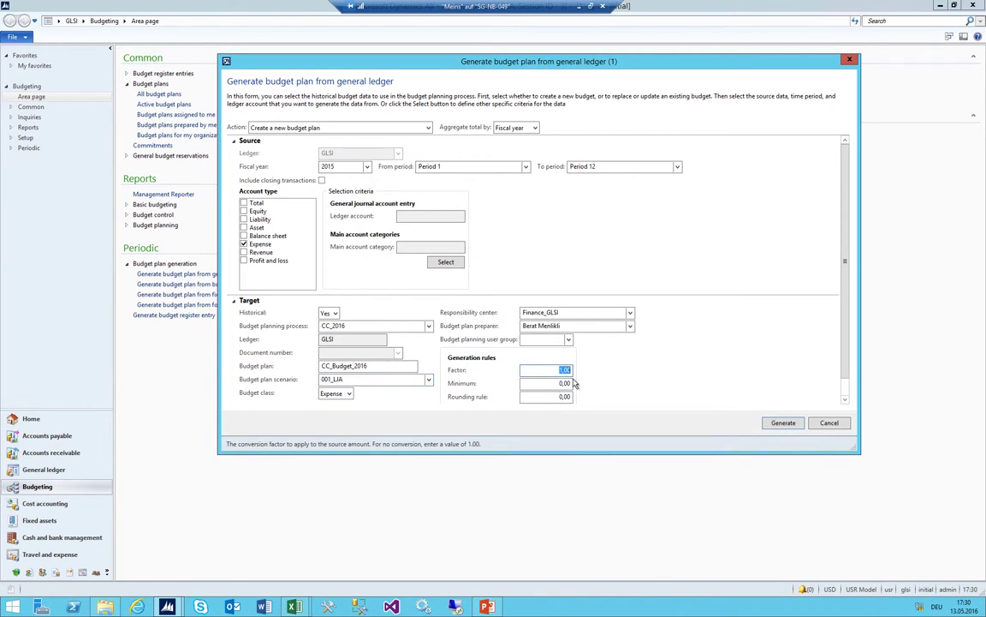
left_click(539, 382)
left_click(538, 396)
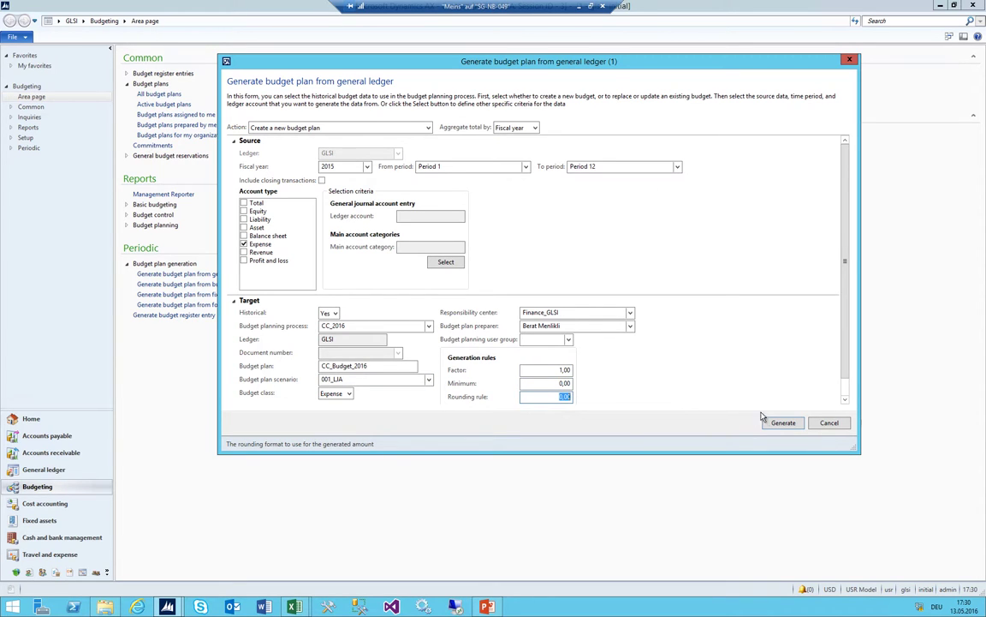
left_click(330, 312)
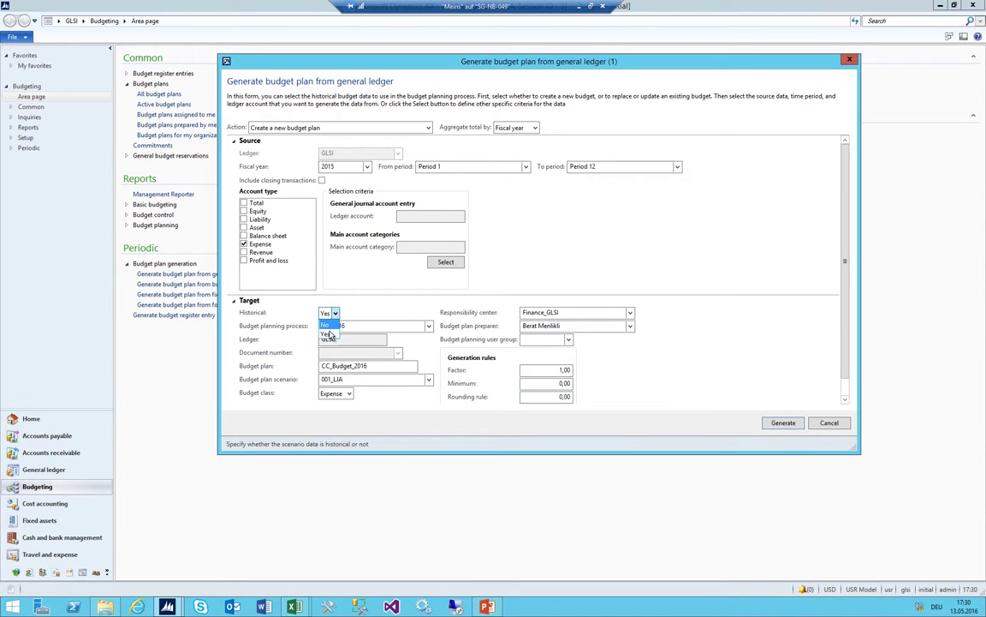
left_click(300, 296)
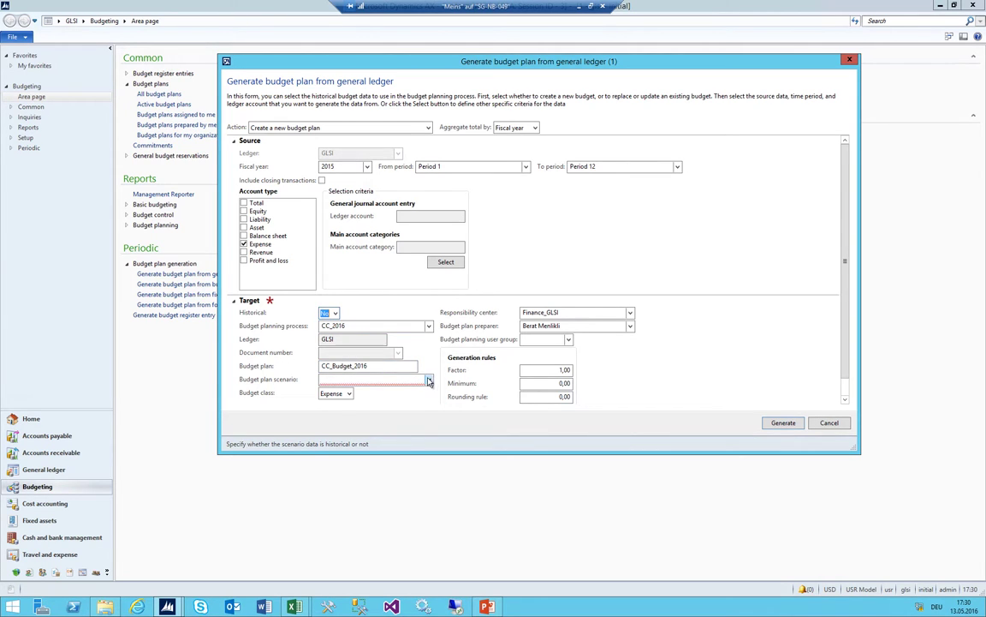
left_click(428, 379)
left_click(342, 405)
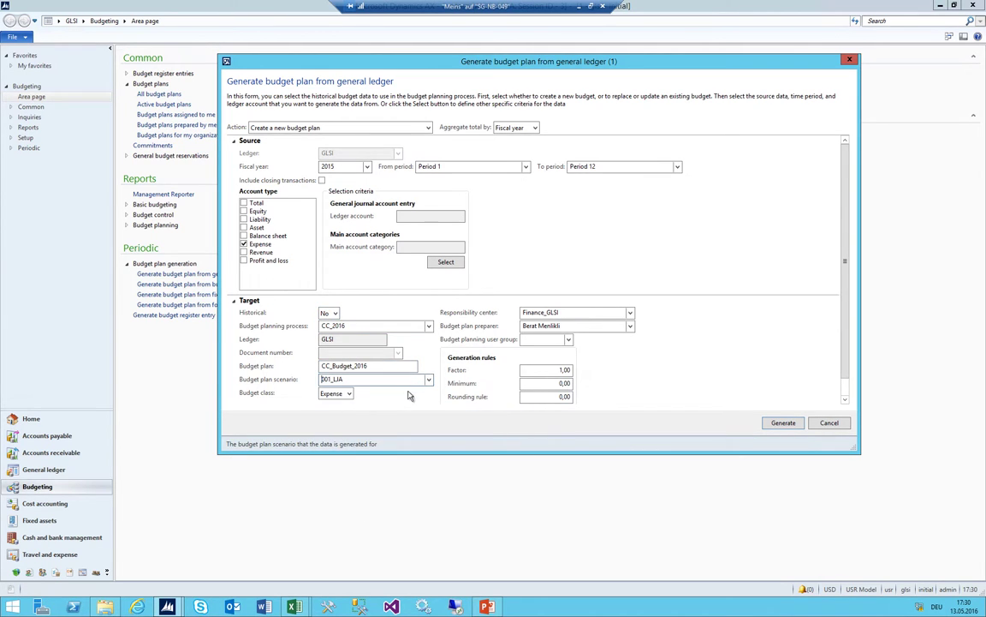
key("Tab")
Generate the budget plan and select CC_Budget_2016 in the list of all budget plans
left_click(784, 424)
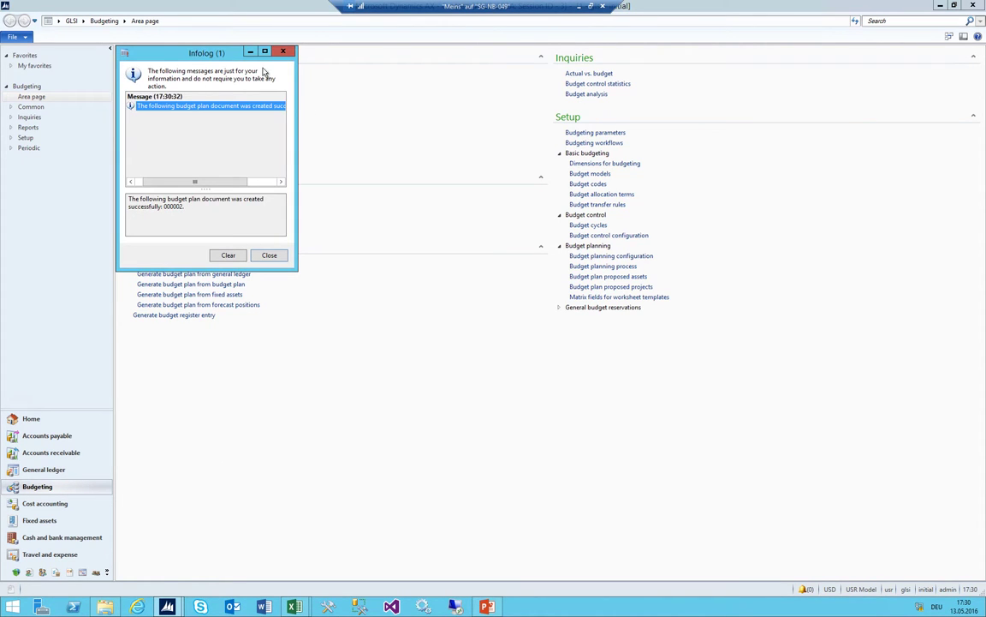
left_click(283, 52)
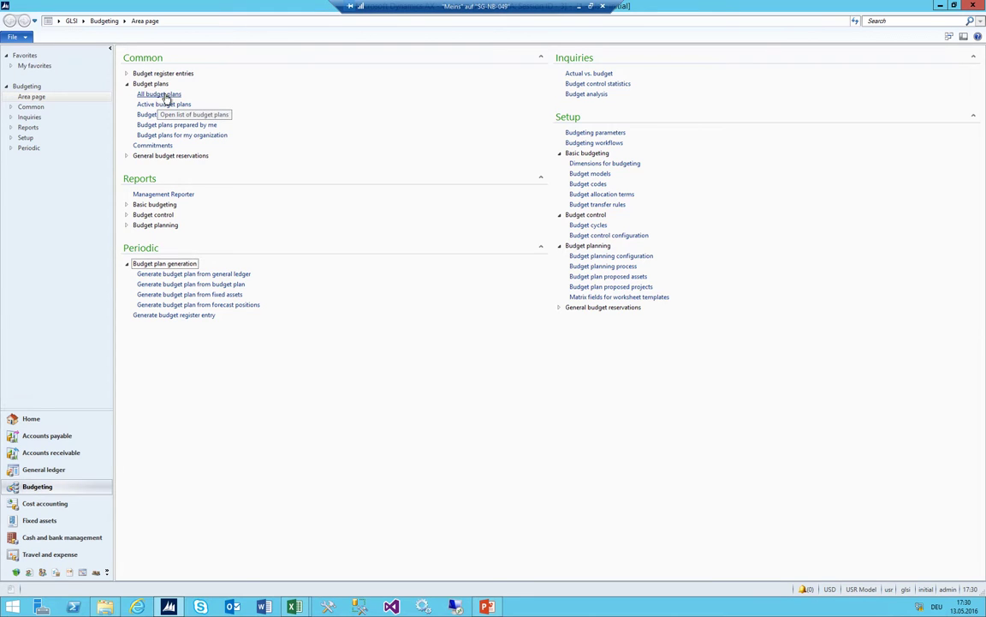
left_click(161, 94)
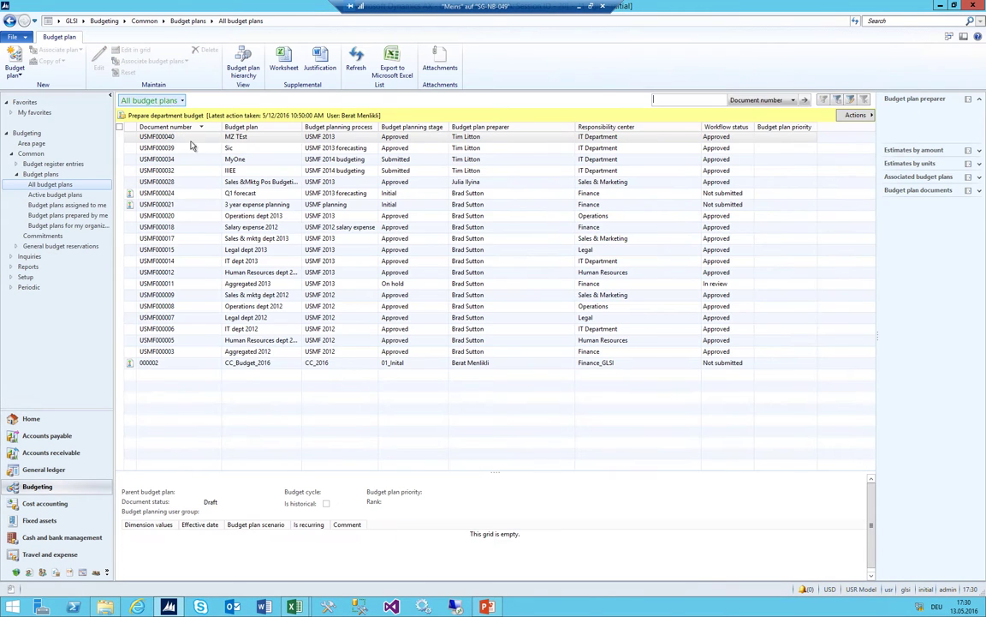
left_click(273, 365)
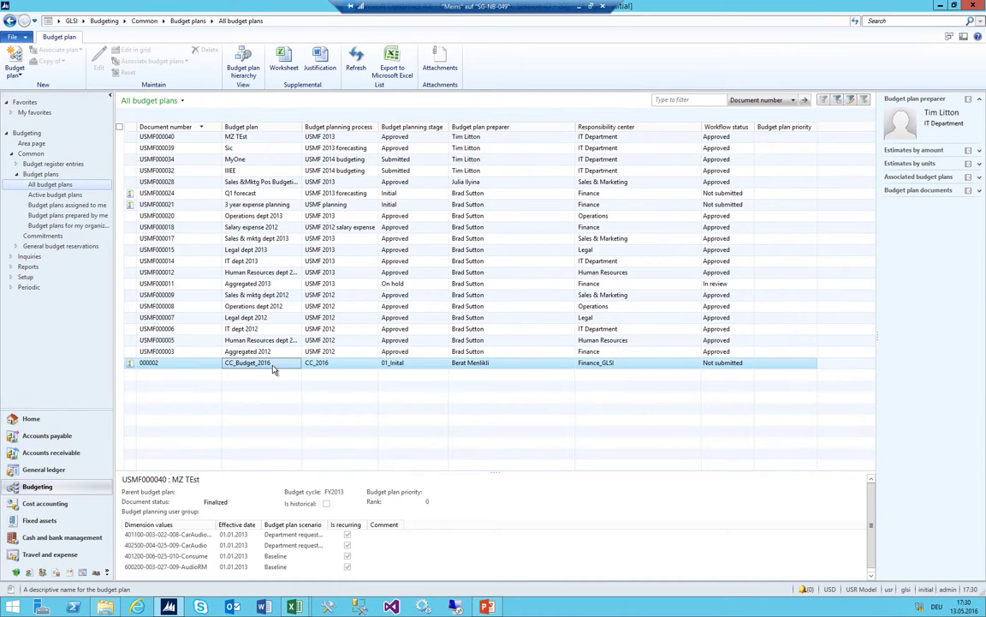
Open the CC_Budget_2016 budget plan and review the amounts of its expense lines under scenario 001_LJA
double_click(253, 363)
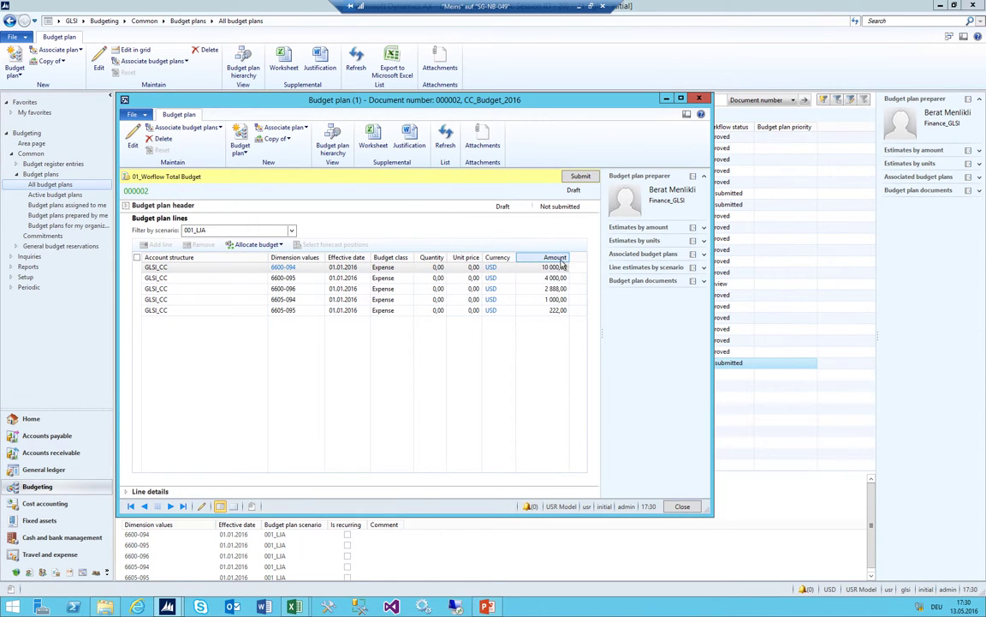
left_click_drag(548, 257, 567, 257)
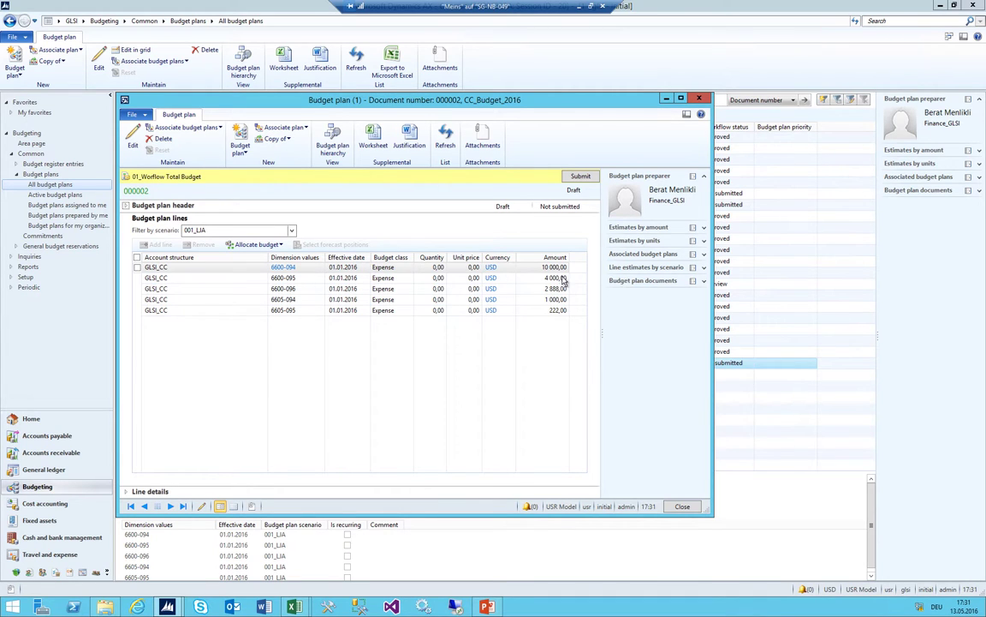
left_click(555, 310)
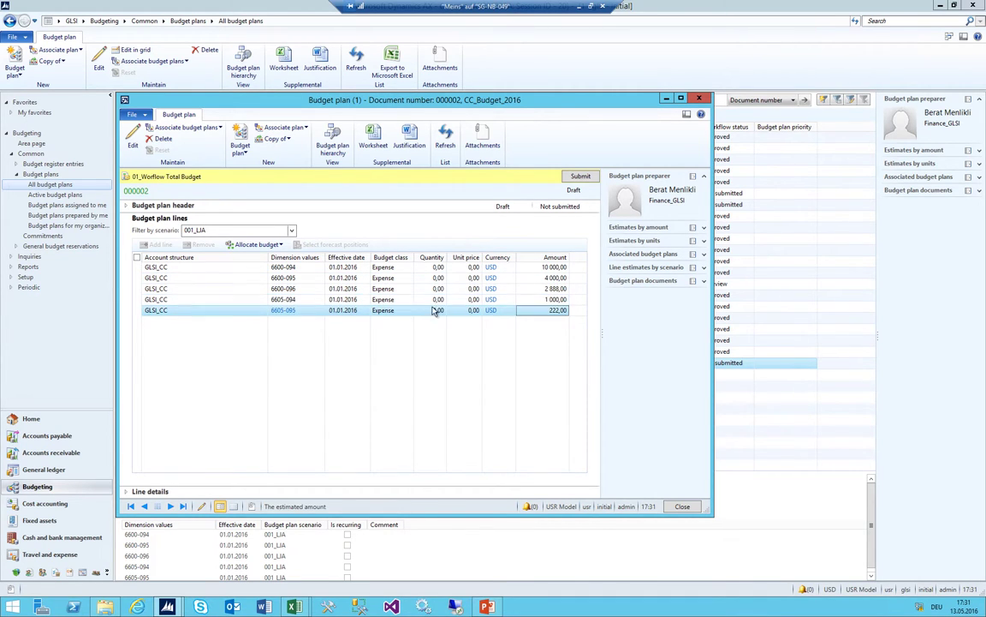
mouse_move(292, 313)
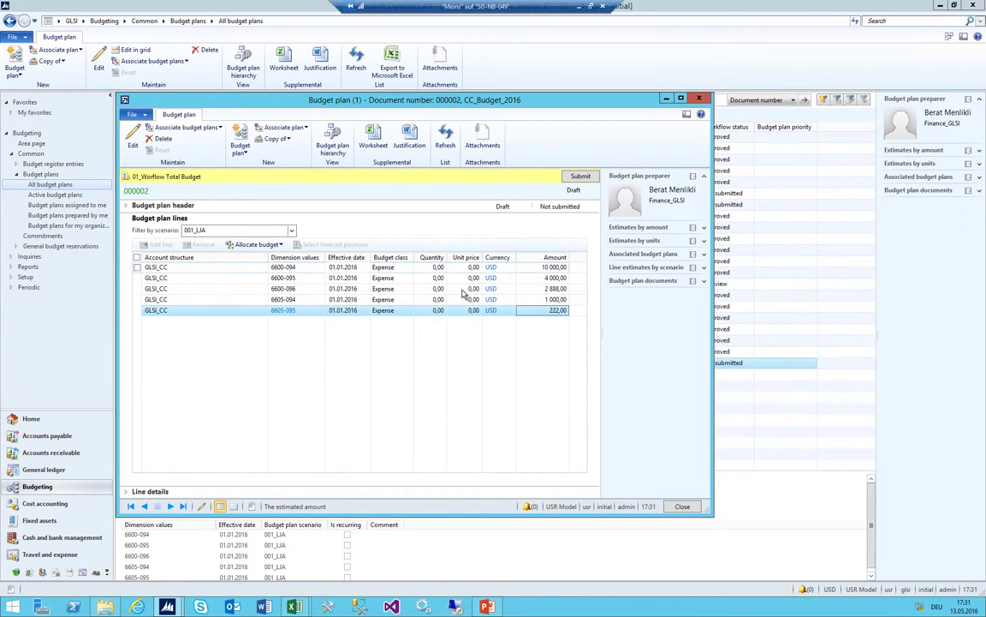
Filter the budget plan lines by scenarios 002_LJB and 003_TJtA, close the plan and return to the Budgeting area page
left_click(203, 227)
left_click(290, 232)
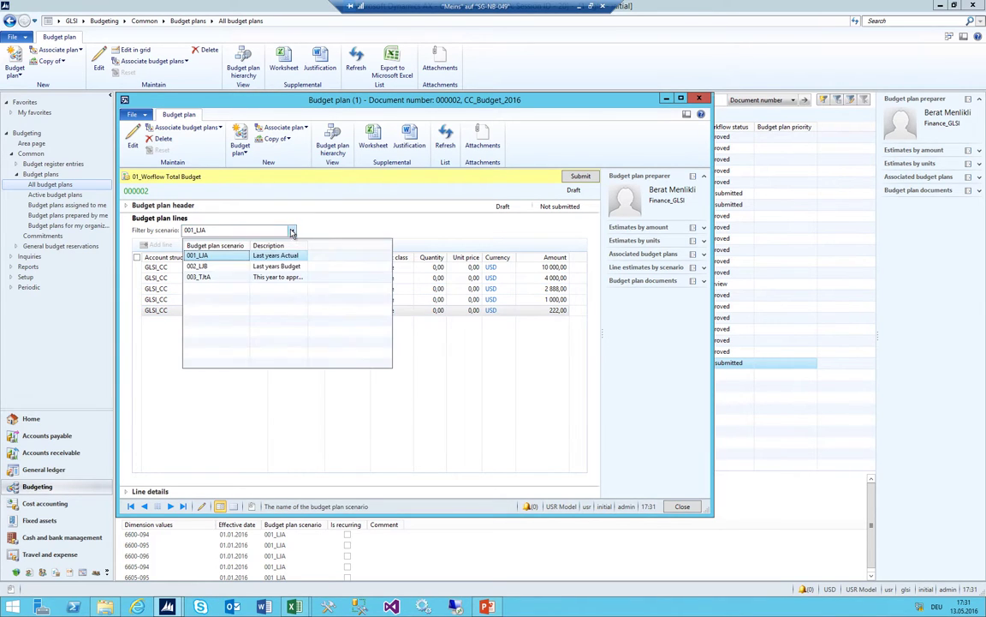
left_click(199, 266)
left_click(292, 232)
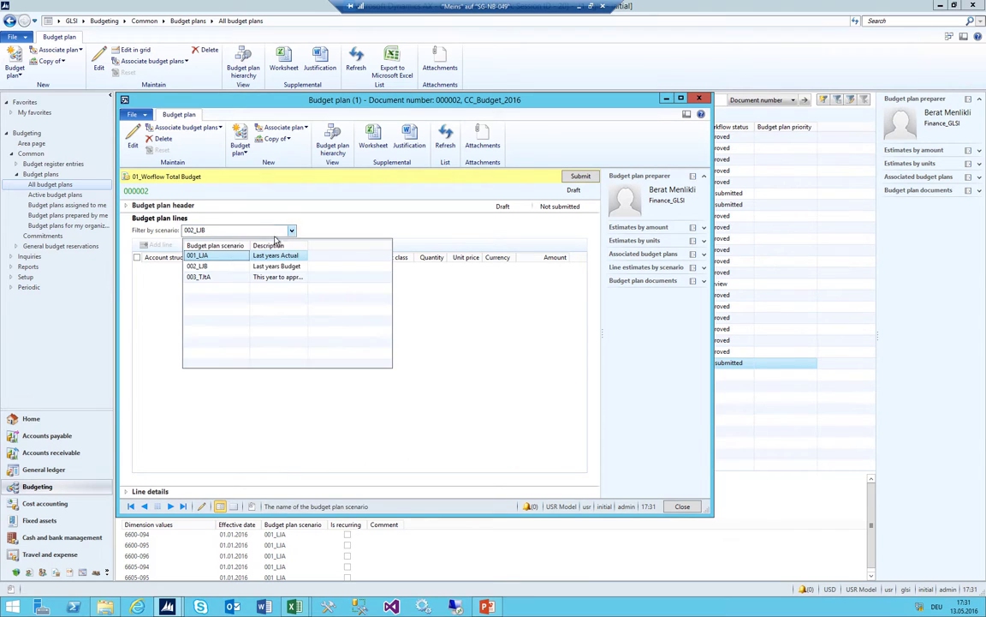
left_click(216, 276)
left_click(292, 232)
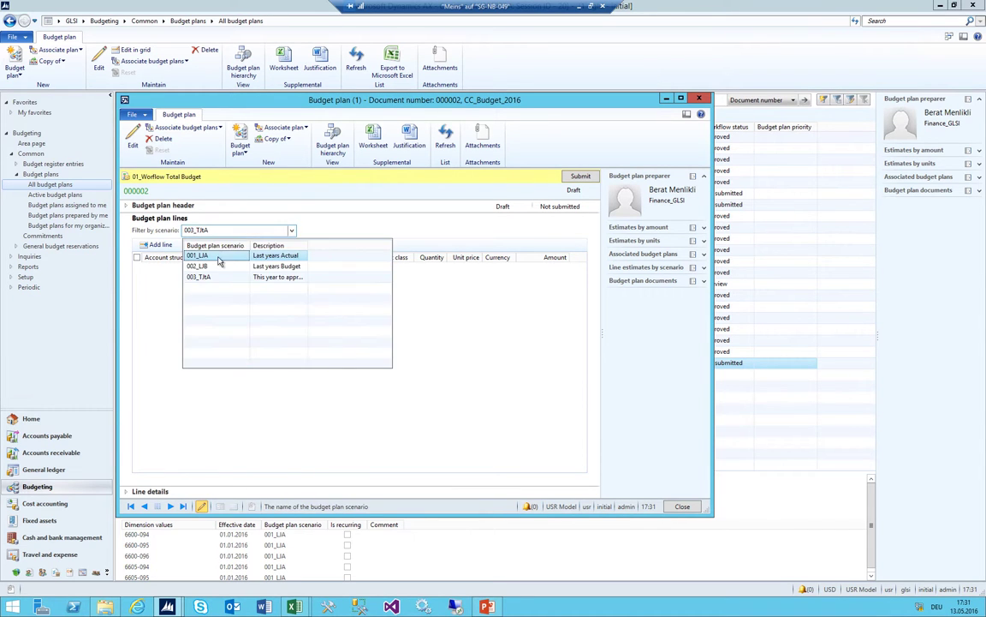
left_click(198, 265)
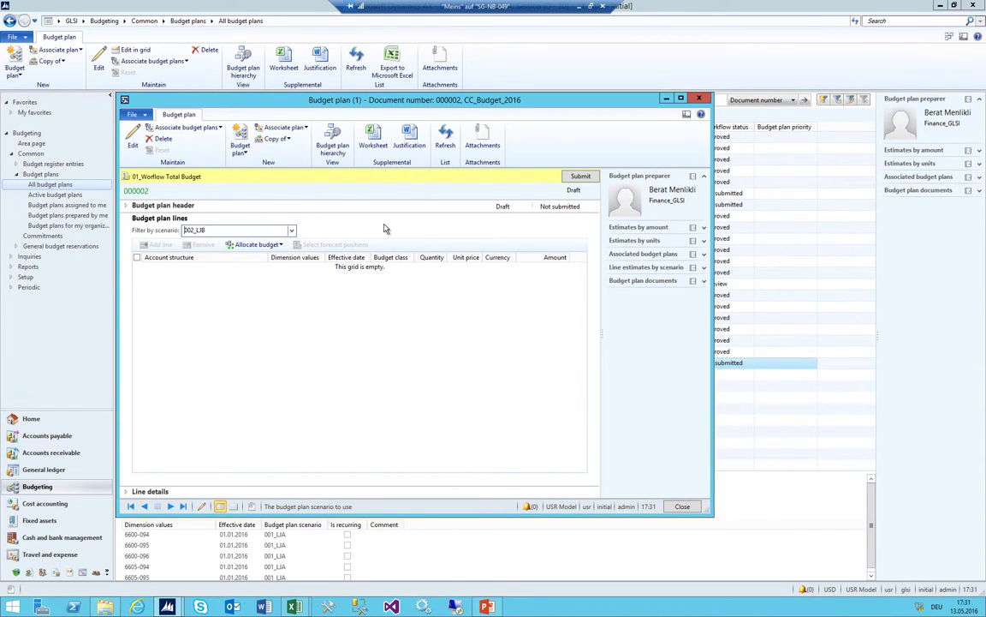
key("Escape")
left_click(104, 21)
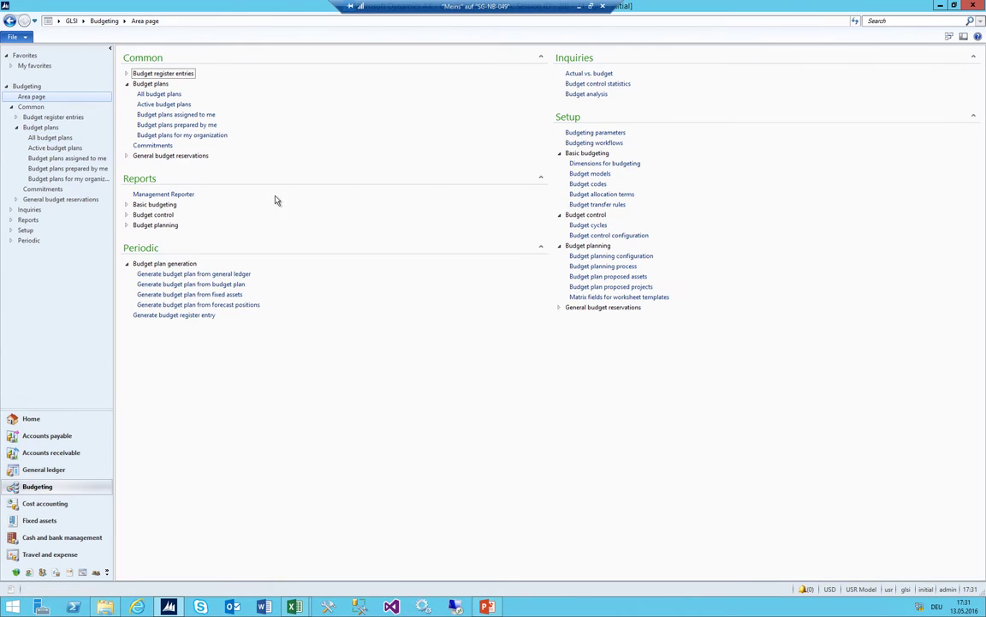
Switch to PowerPoint to check the basis of Finance's initial budget on the process slide, undoing the accidental text move
left_click(497, 607)
left_click_drag(523, 250, 521, 252)
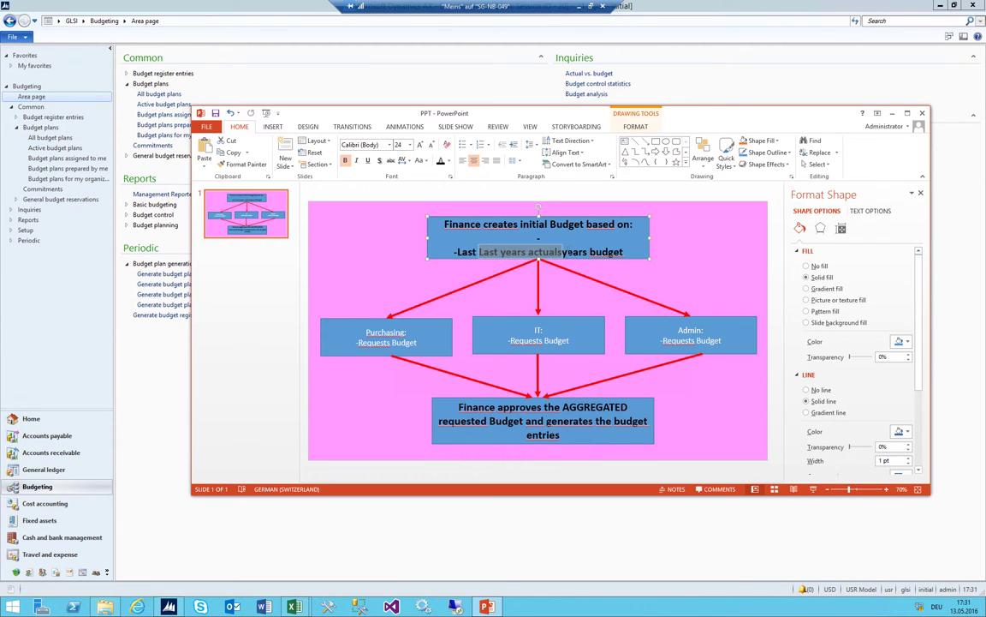
key("ctrl+z")
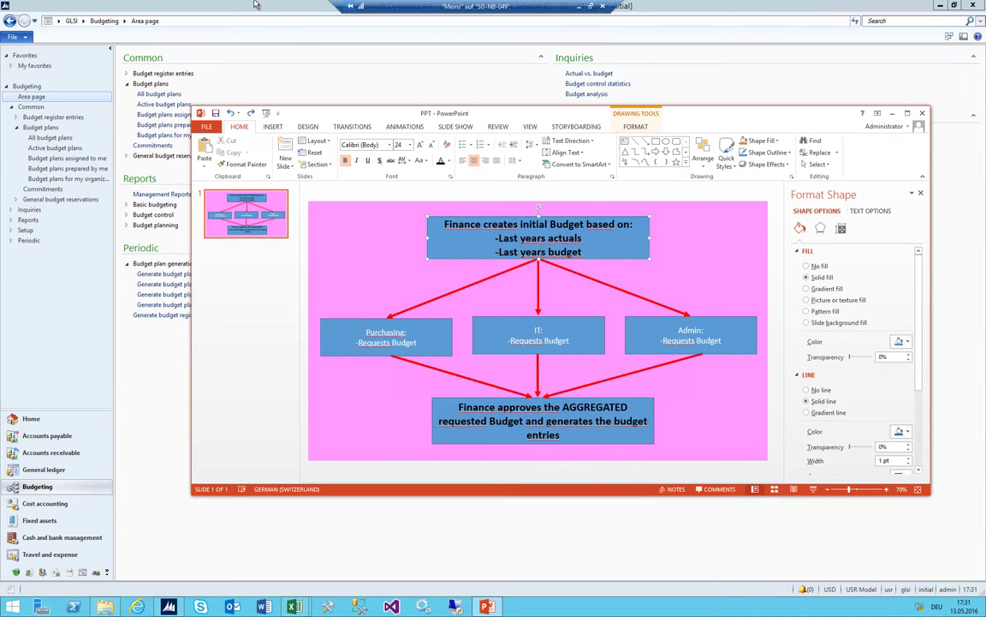
key("alt+Tab")
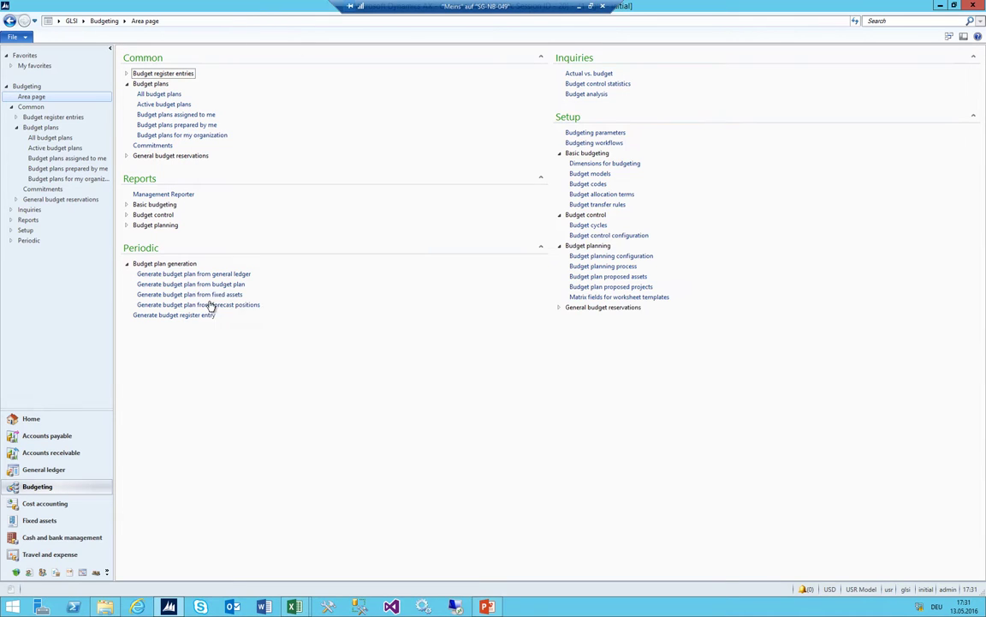
Open budget plan generation from the general ledger and set the action to Replace the existing budget plan scenario
left_click(169, 274)
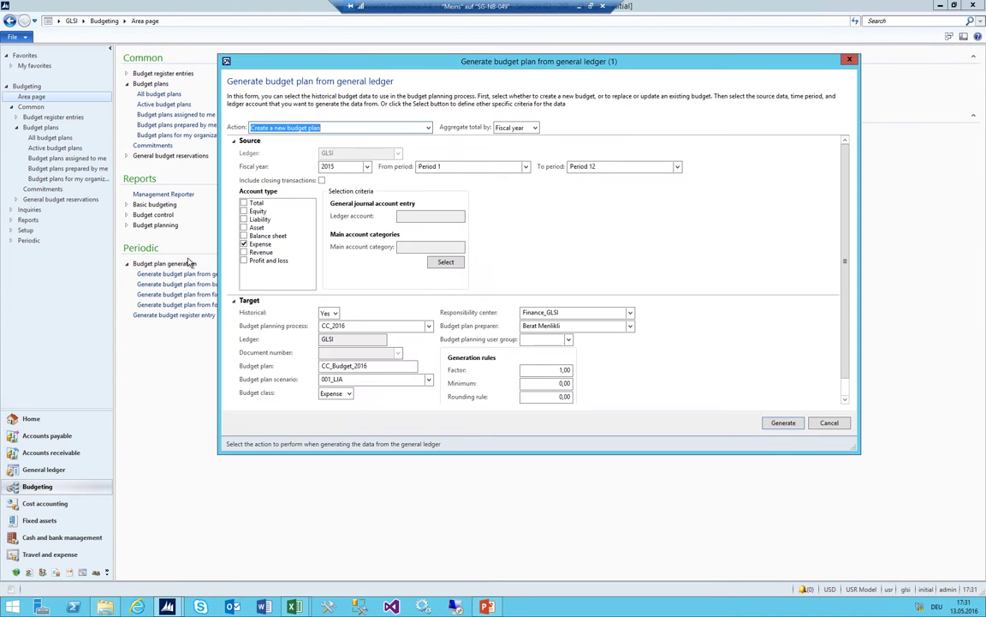
left_click(327, 130)
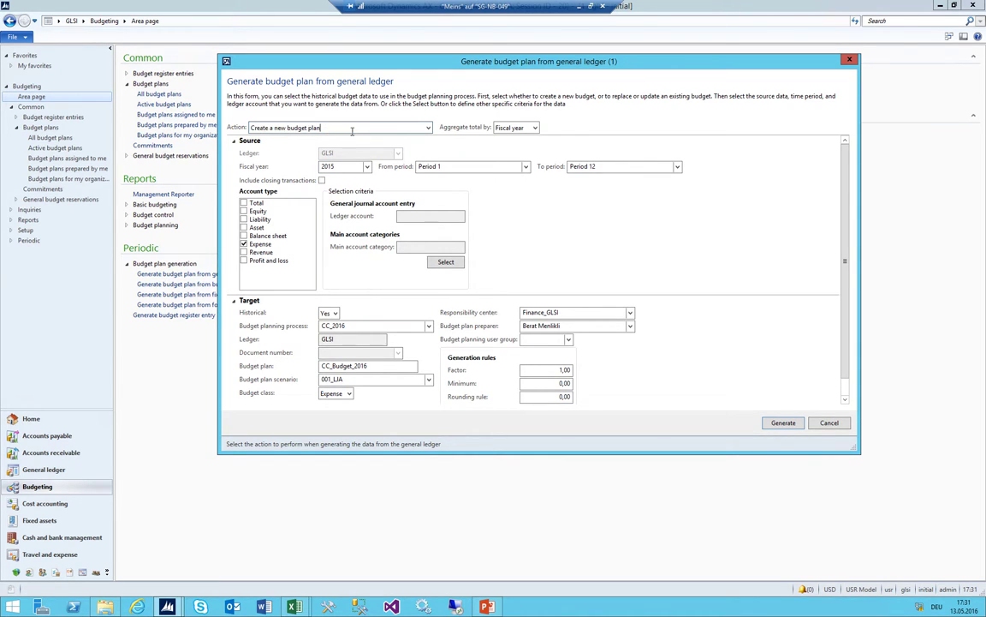
left_click(427, 128)
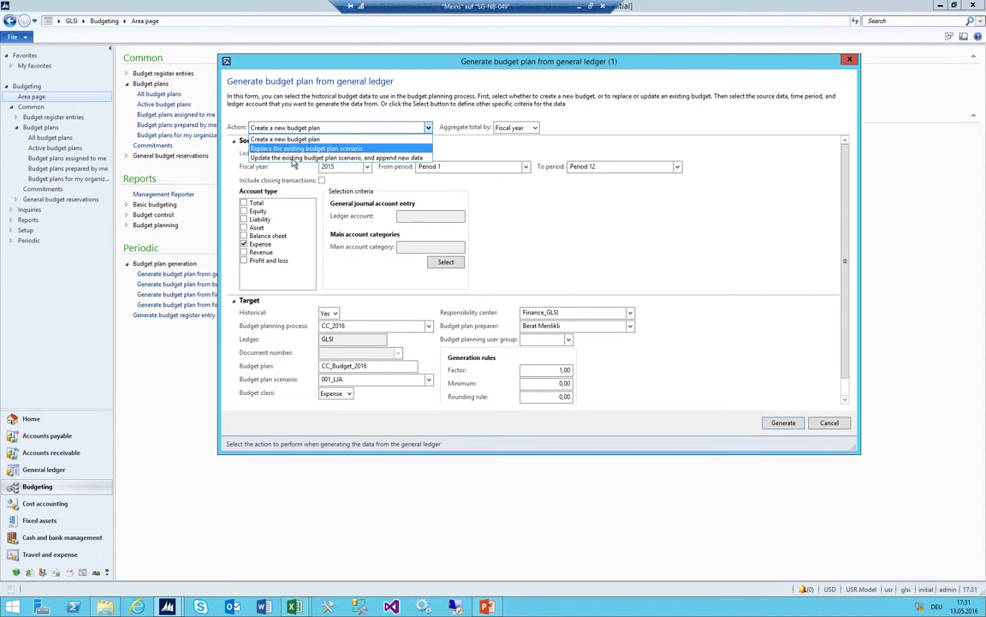
left_click(349, 149)
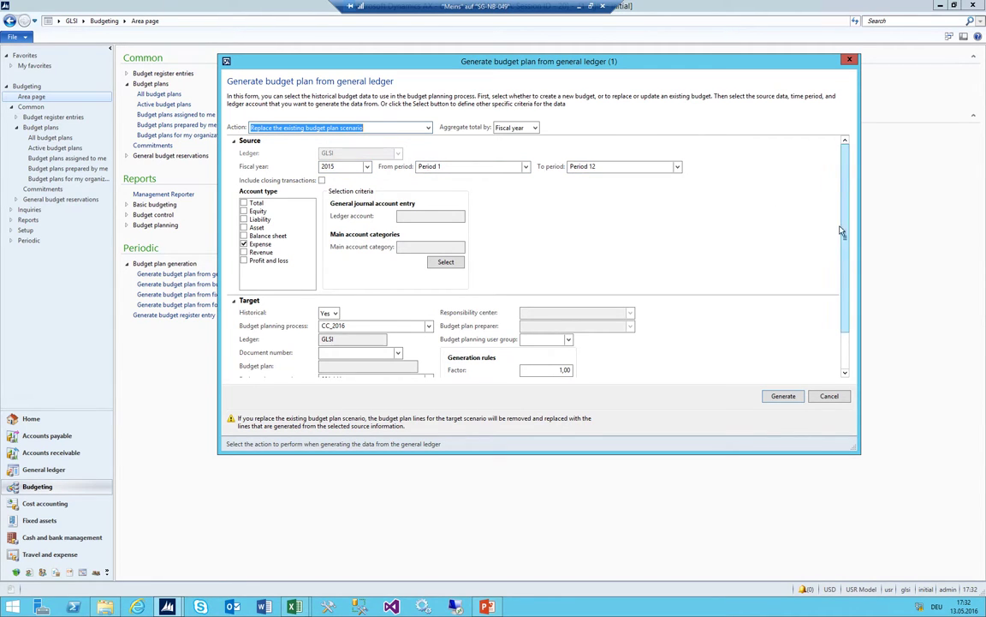
Mark the target data as not historical and target the CC_Budget_2016 document with budget plan scenario 002_LJB
scroll(840, 197, "down", 2)
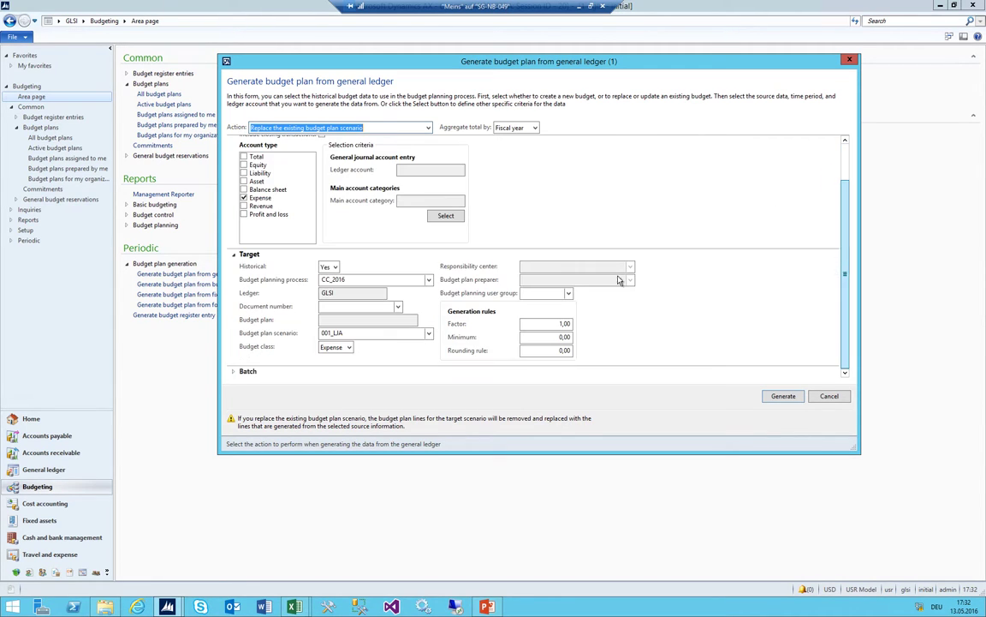
left_click(339, 268)
left_click(332, 279)
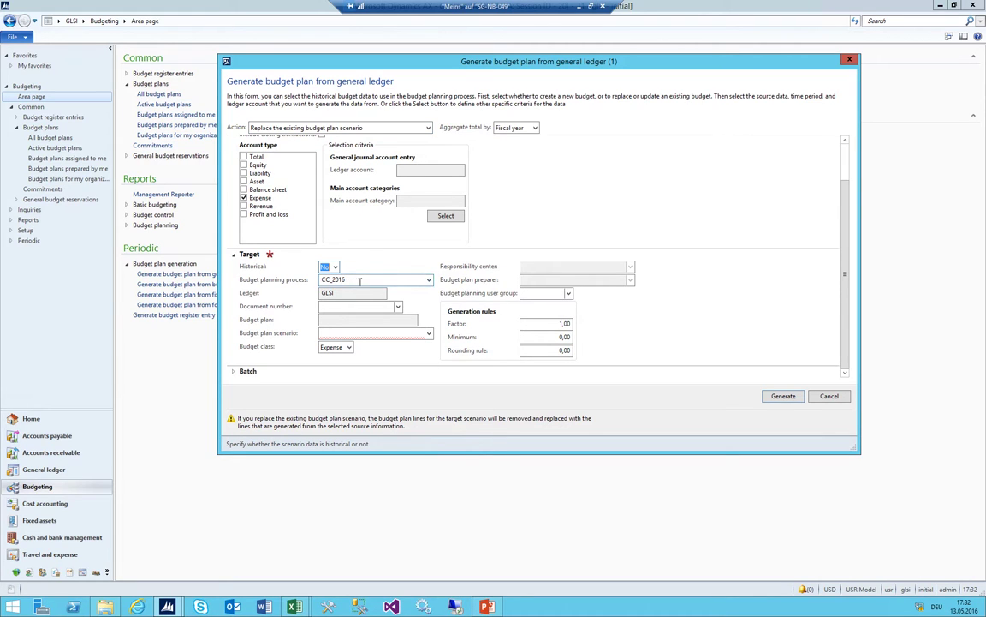
left_click(398, 308)
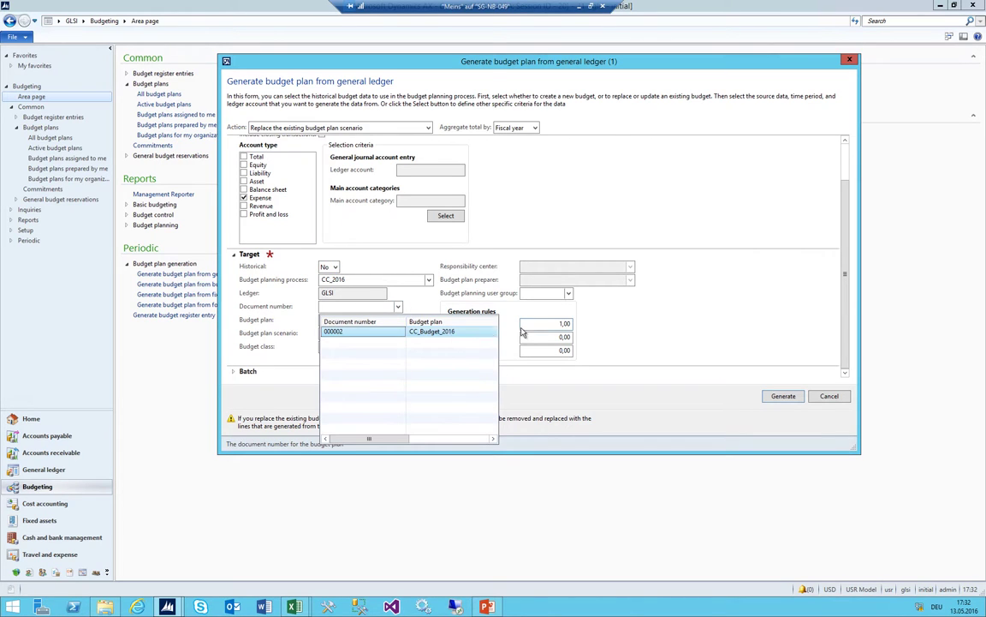
left_click(378, 332)
left_click(413, 334)
left_click(429, 335)
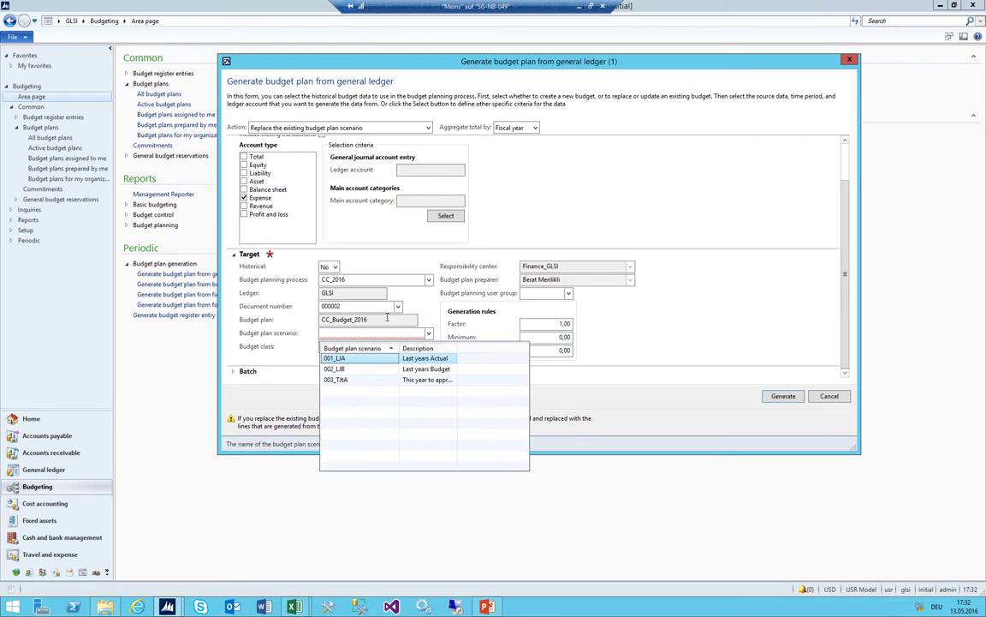
left_click(338, 370)
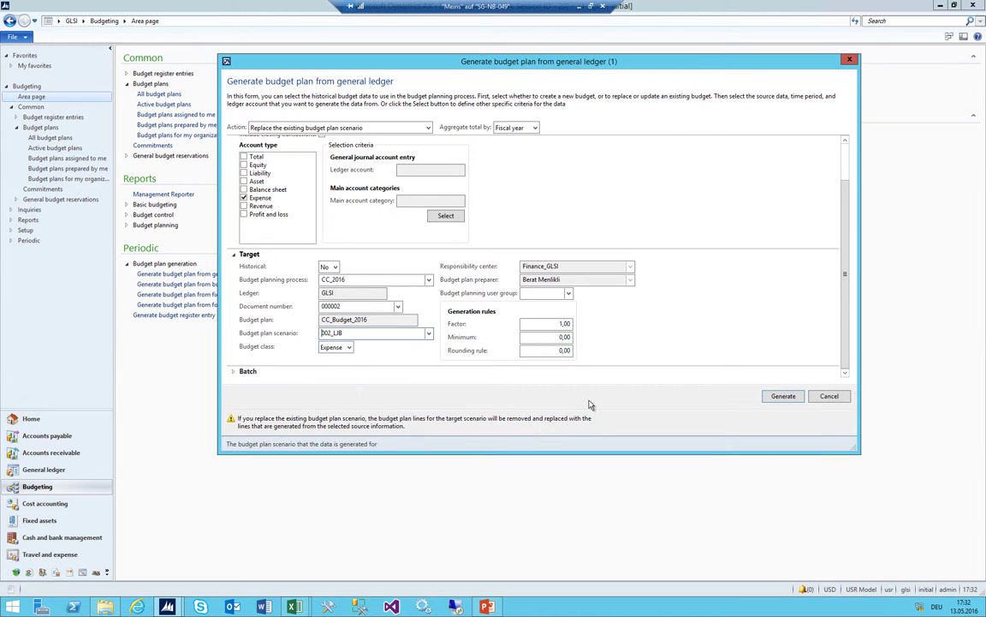
Set the generation factor to 1,25 and generate the budget plan data
left_click(561, 323)
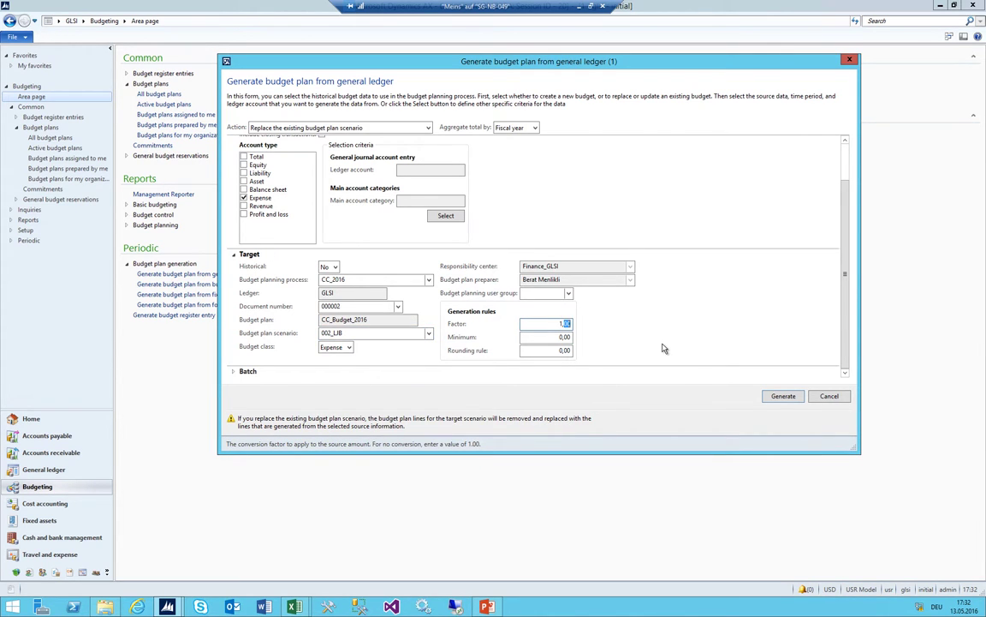
key("Tab")
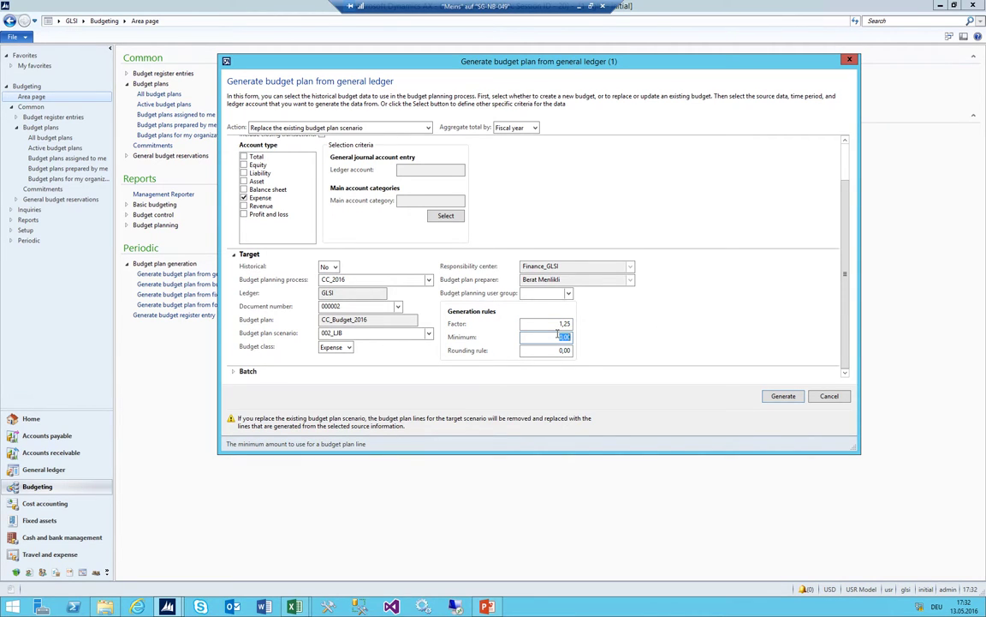
left_click(782, 397)
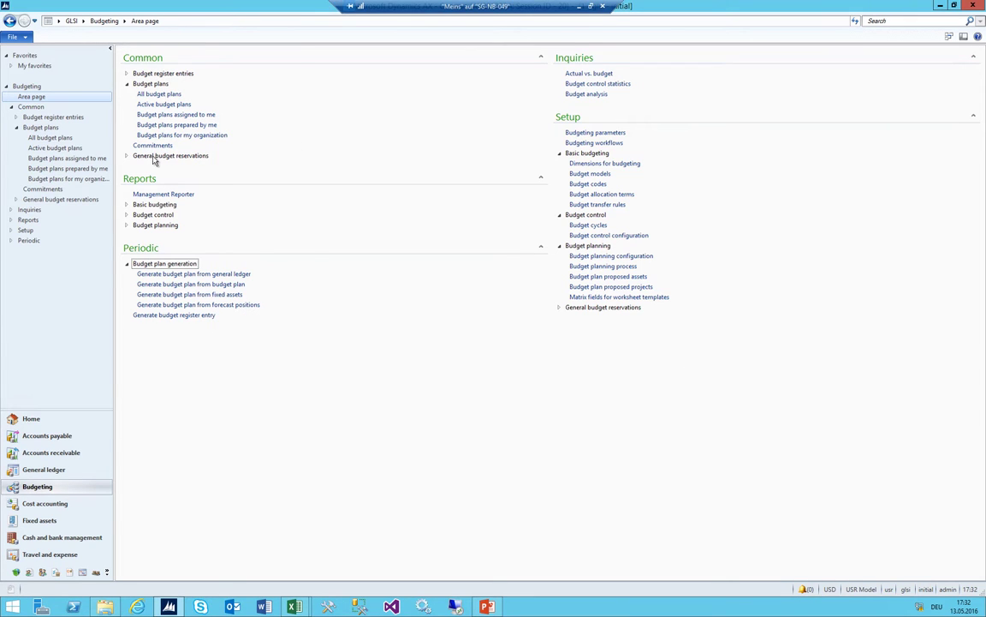
Open CC_Budget_2016 from all budget plans and compare its line amounts under scenarios 002_LJB and 001_LJA
left_click(198, 107)
left_click(283, 52)
left_click(161, 94)
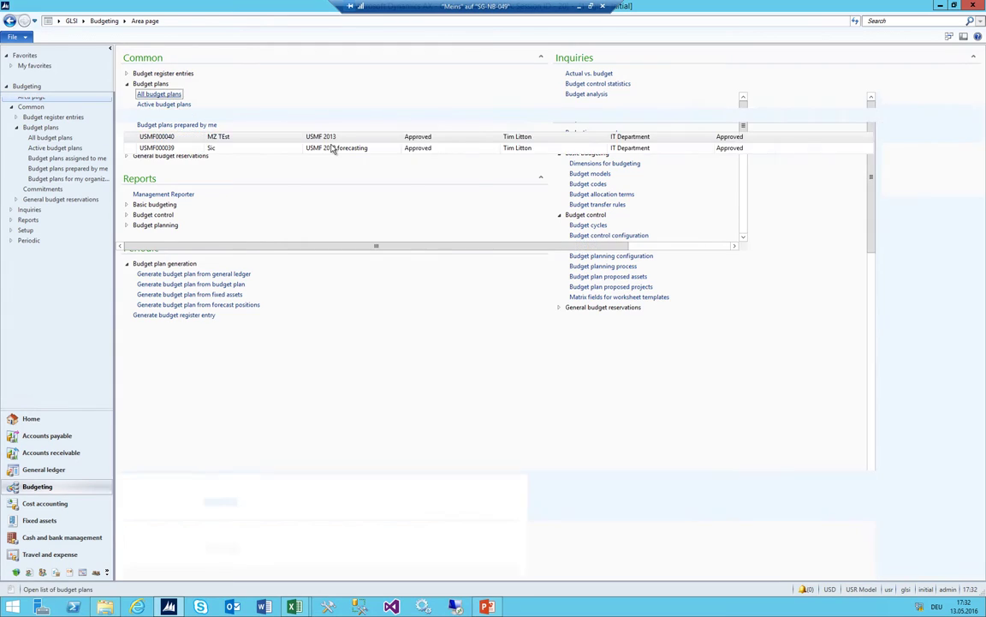
double_click(248, 363)
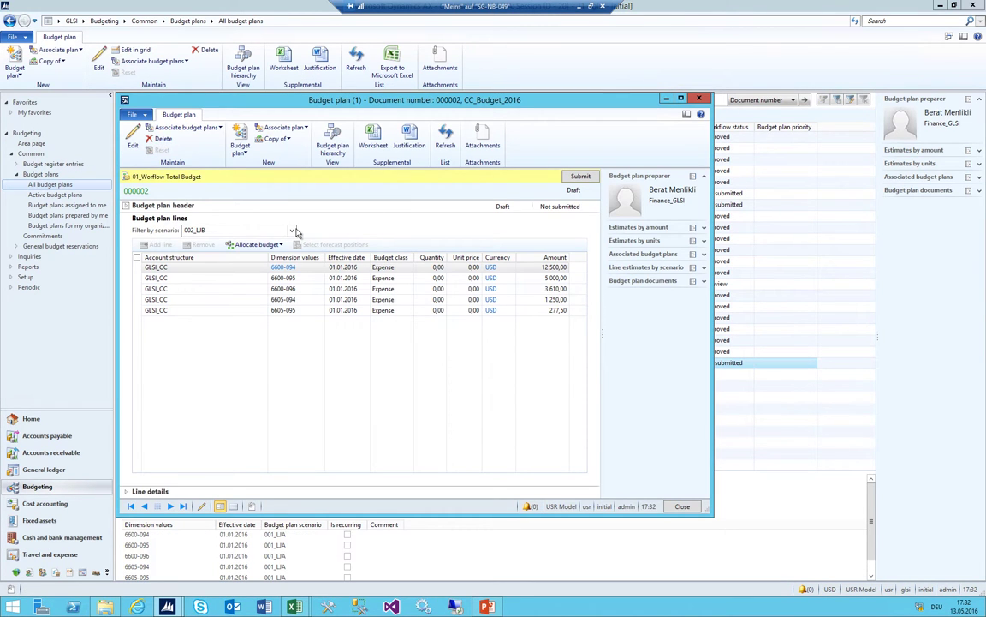
left_click(293, 232)
left_click(201, 251)
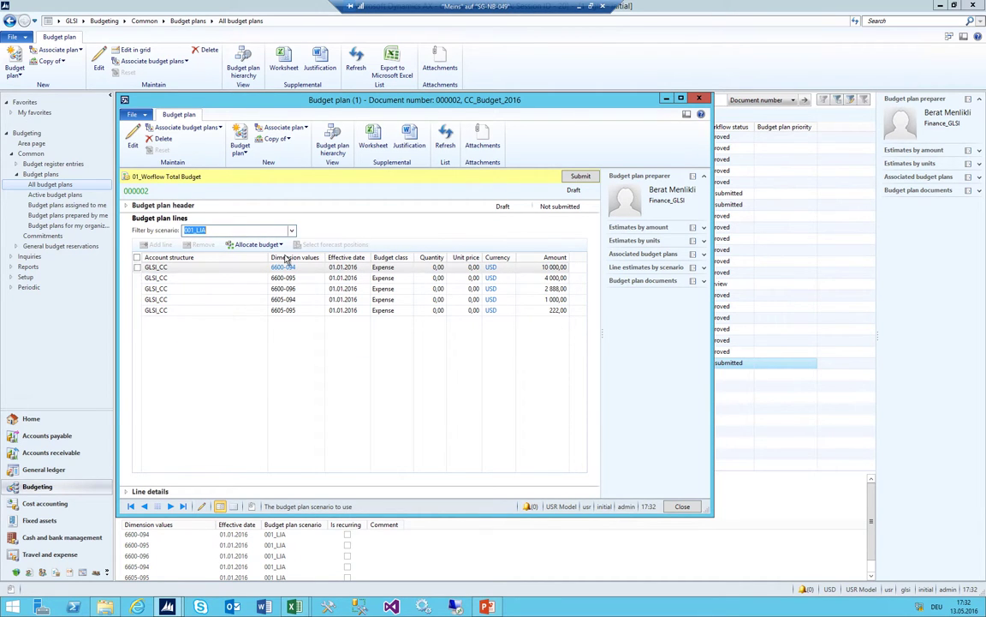
left_click(286, 231)
left_click(193, 262)
key("Escape")
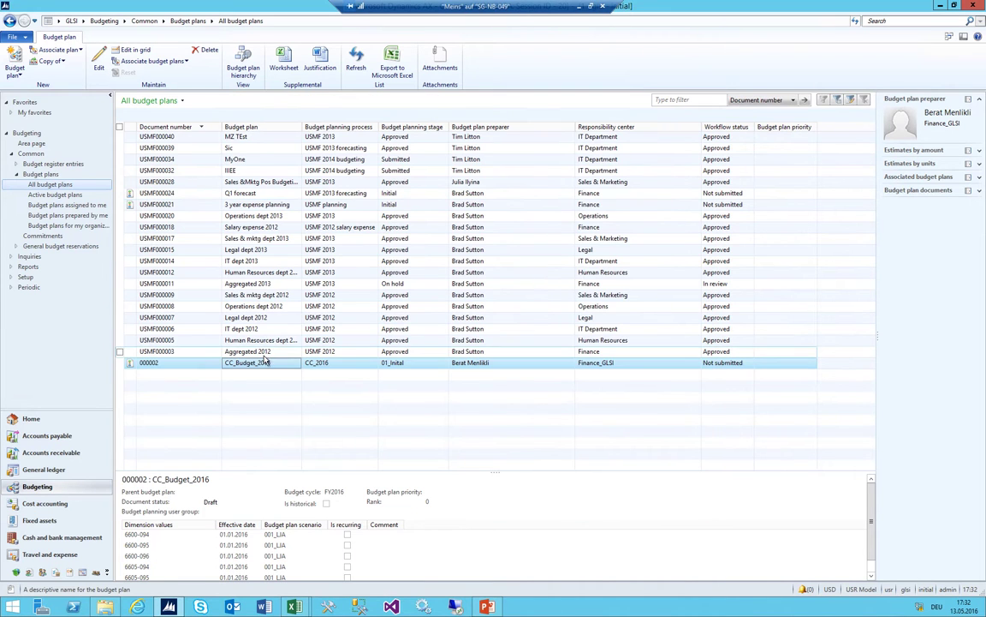
Check the preparer and responsibility center of CC_Budget_2016 and return to the Budgeting area page
left_click(468, 366)
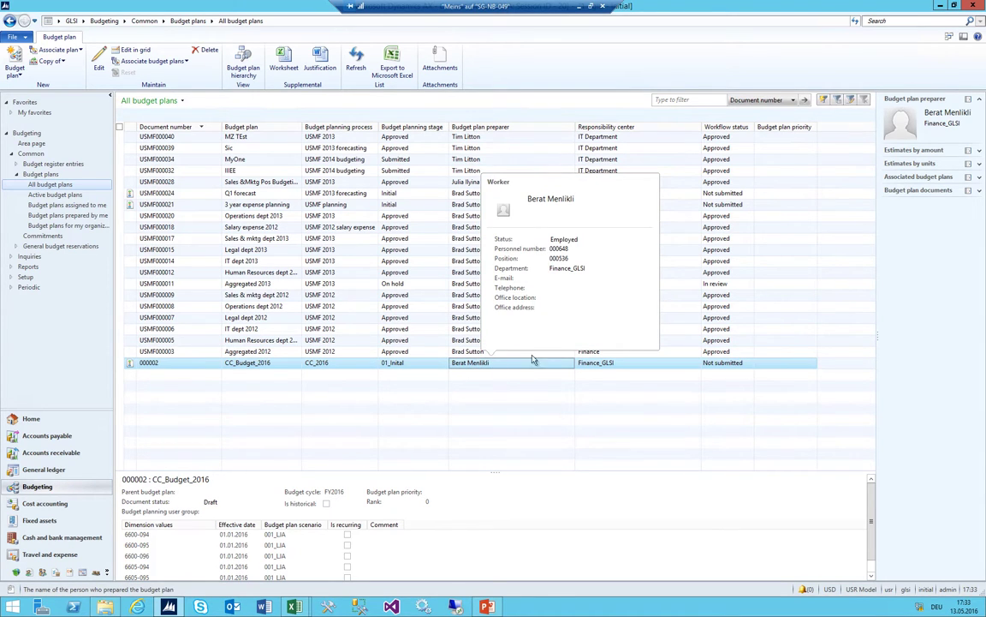
left_click(597, 362)
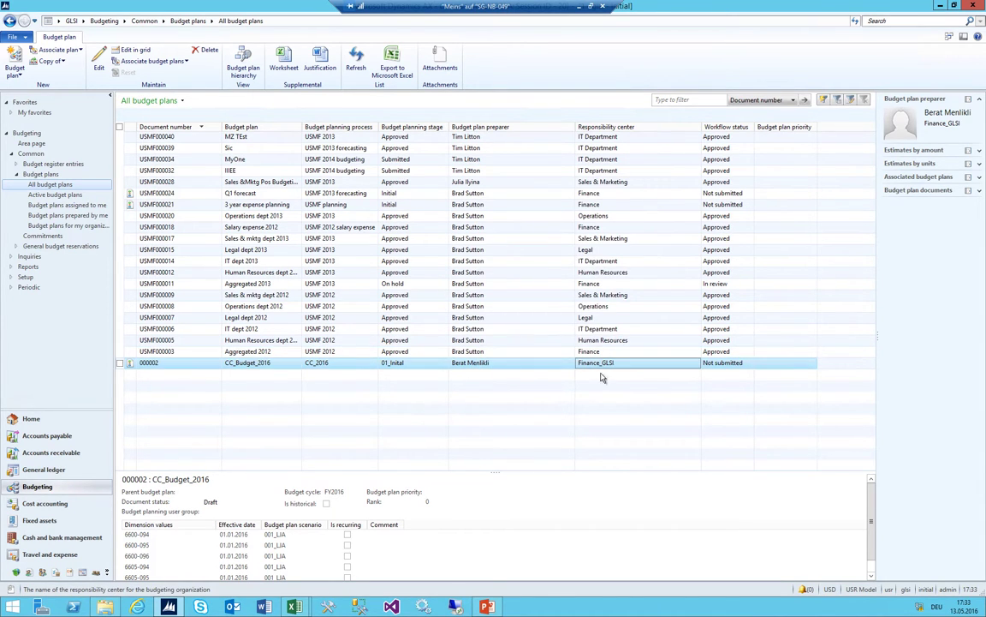
left_click(105, 21)
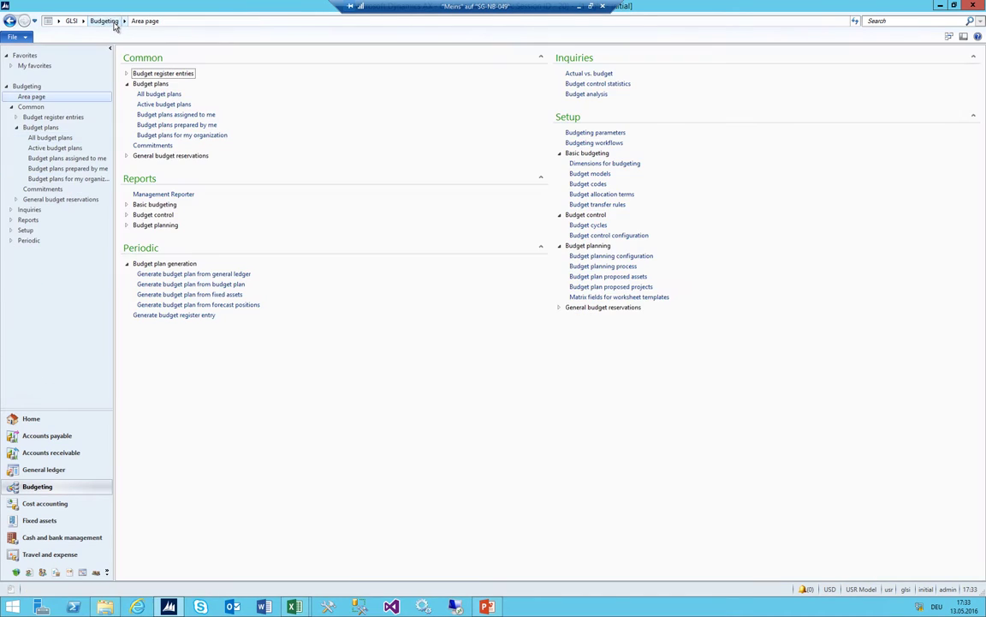
Open the budget plans assigned to me and those for my organization, widening the Budget plan column in the latter list
left_click(155, 115)
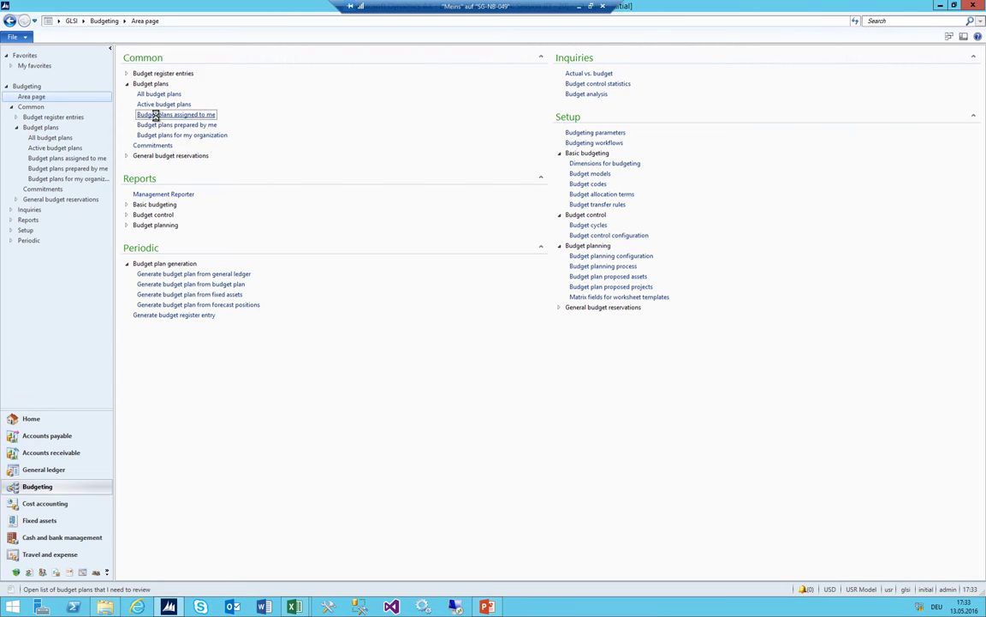
left_click(101, 22)
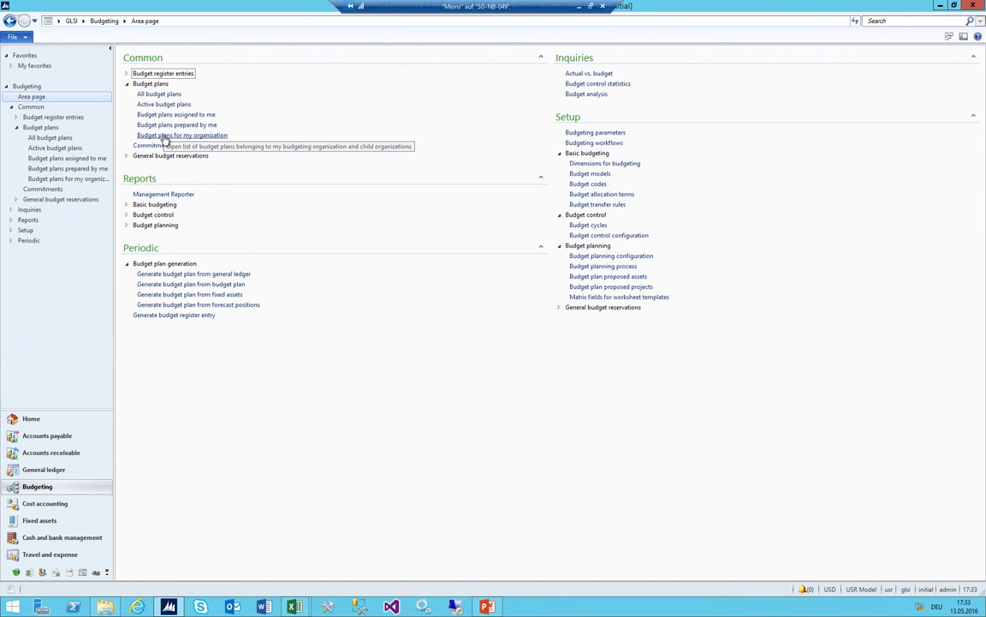
left_click(166, 136)
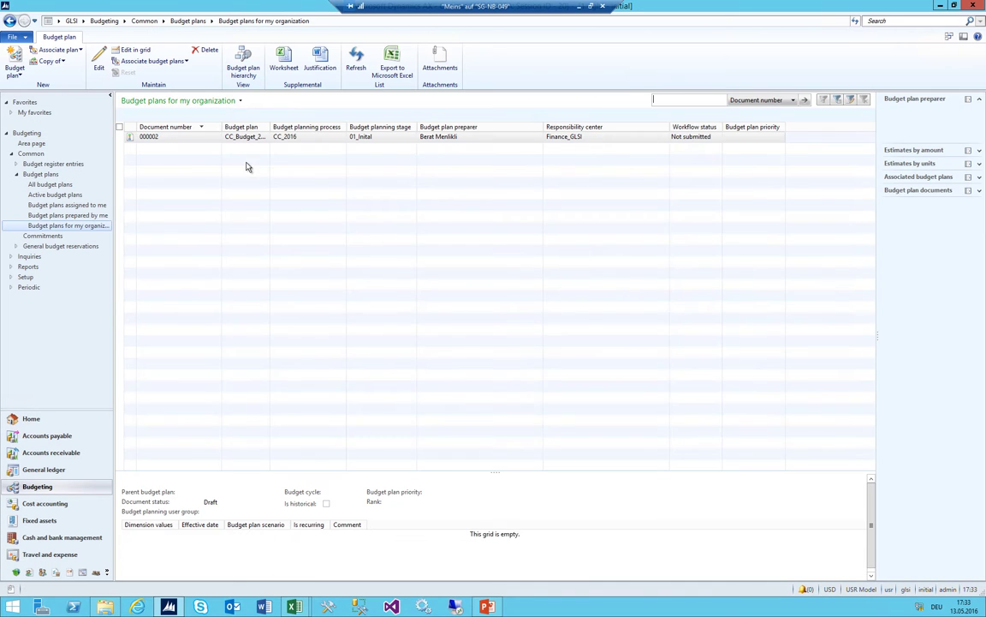
left_click_drag(271, 127, 280, 130)
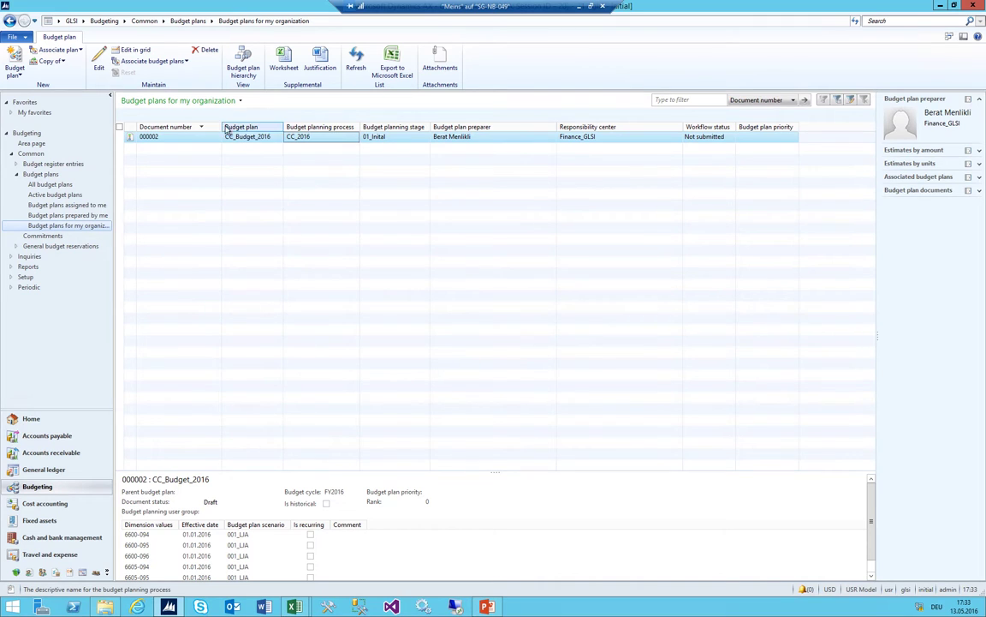
Narrow the Document number column, try to open the worksheet for CC_Budget_2016, and read the full message before dismissing it
left_click_drag(221, 127, 191, 126)
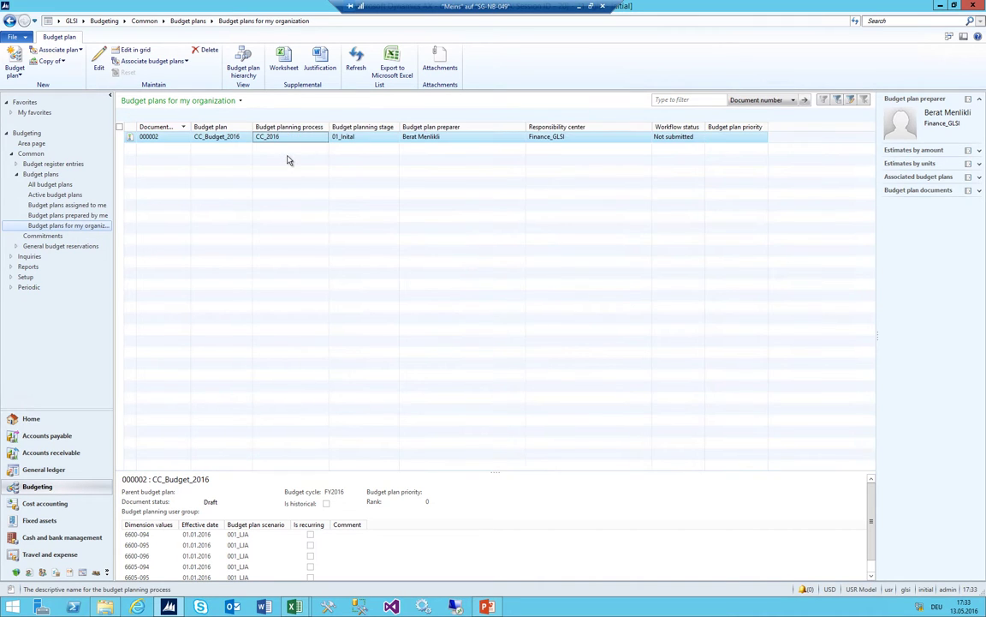
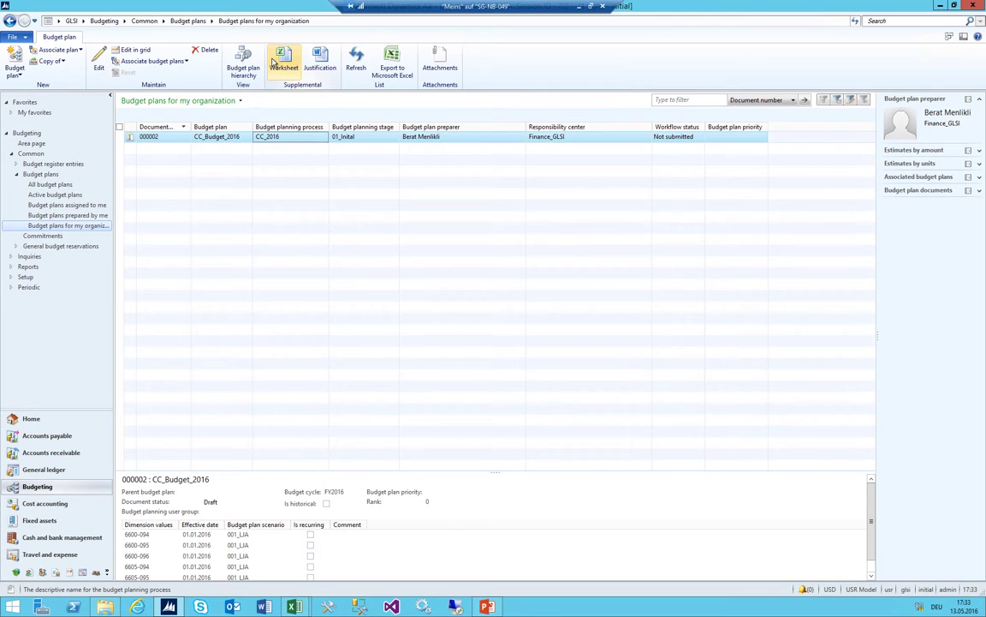
left_click(220, 137)
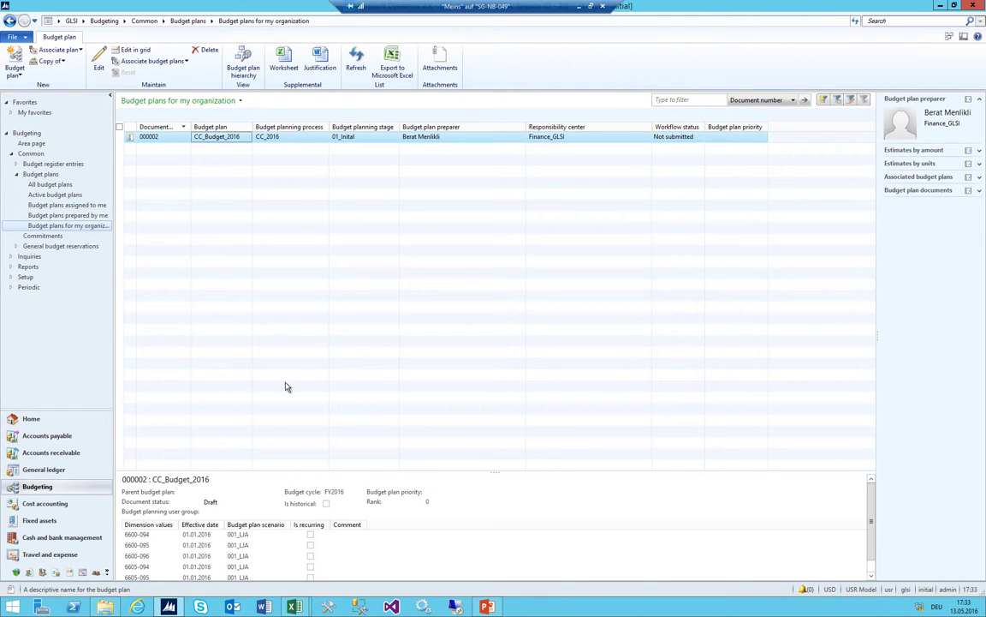
left_click(272, 137)
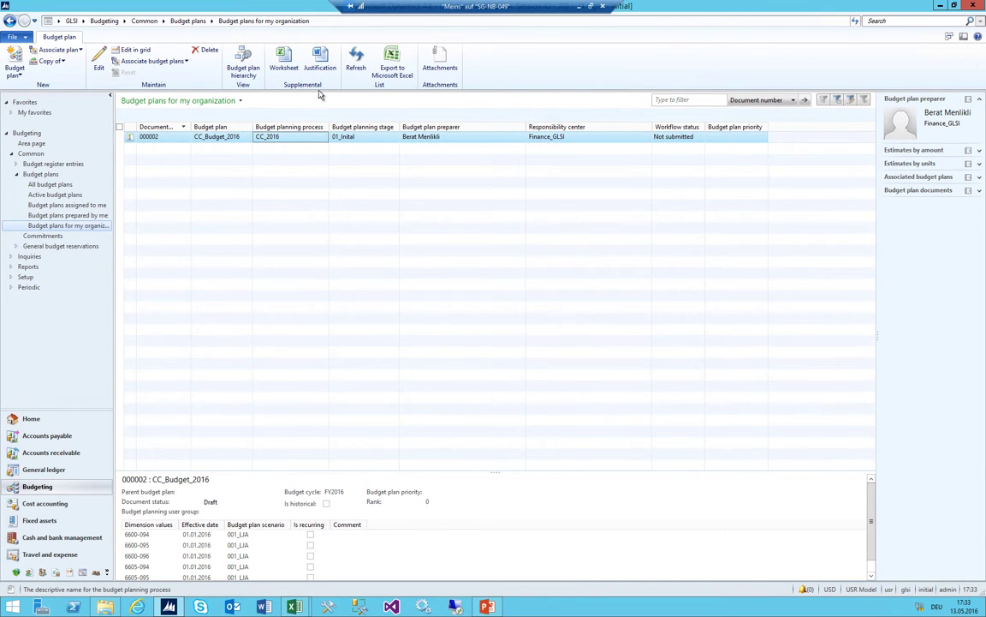
left_click(284, 62)
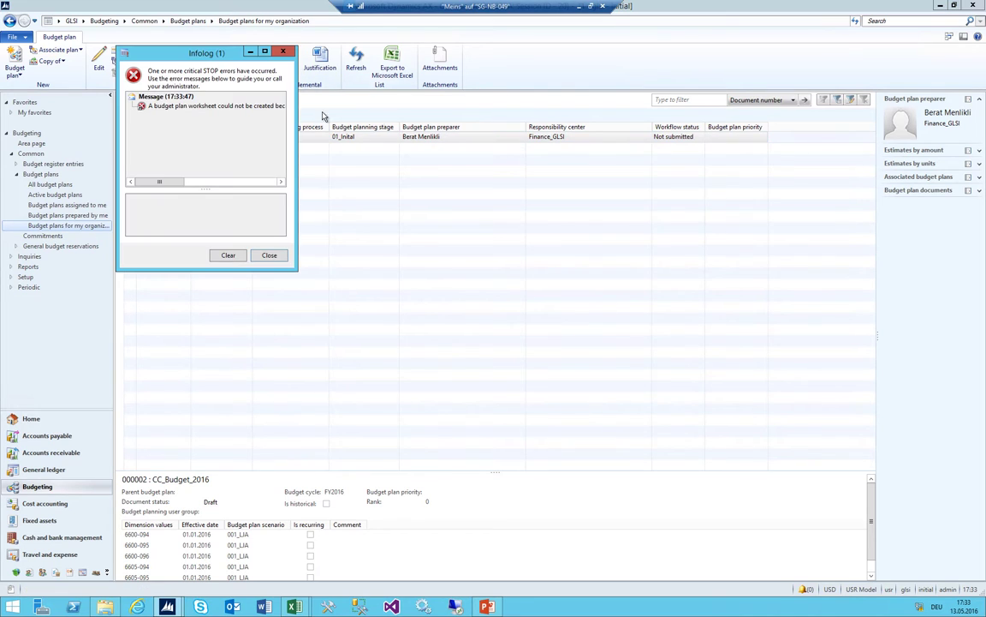
left_click(226, 107)
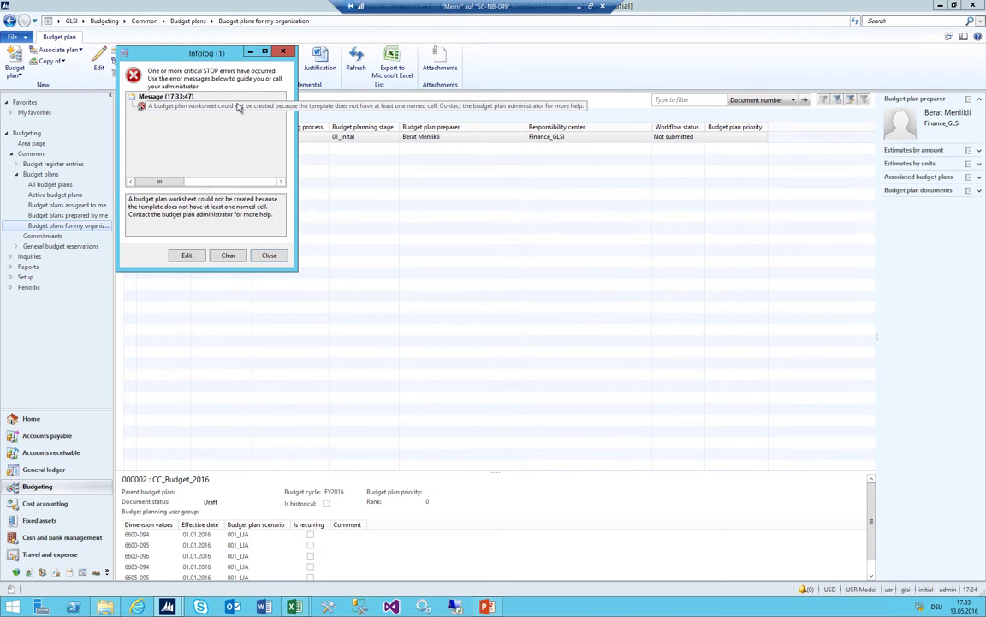
left_click(282, 52)
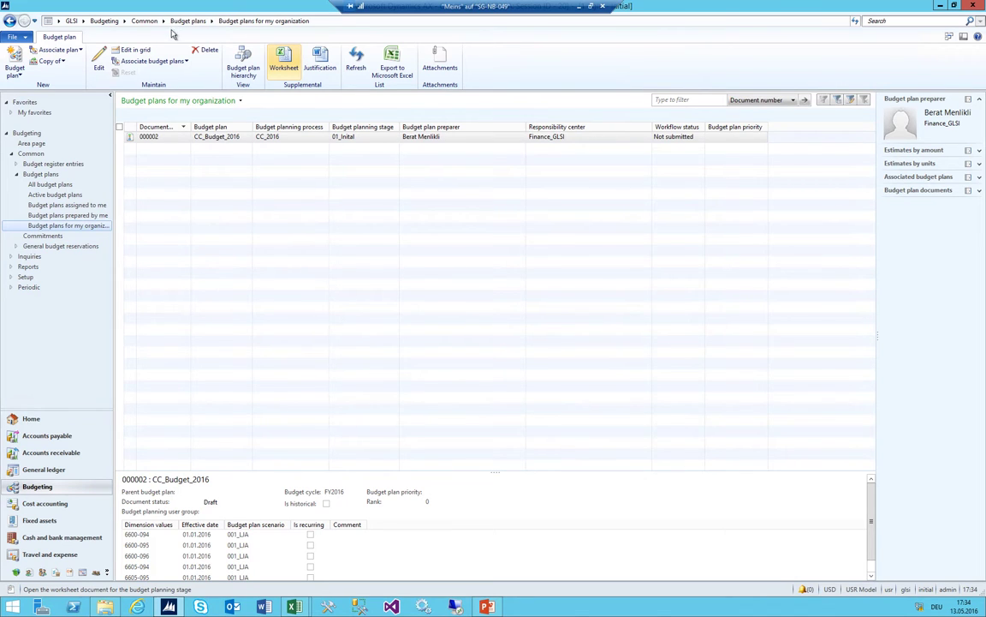
left_click(107, 22)
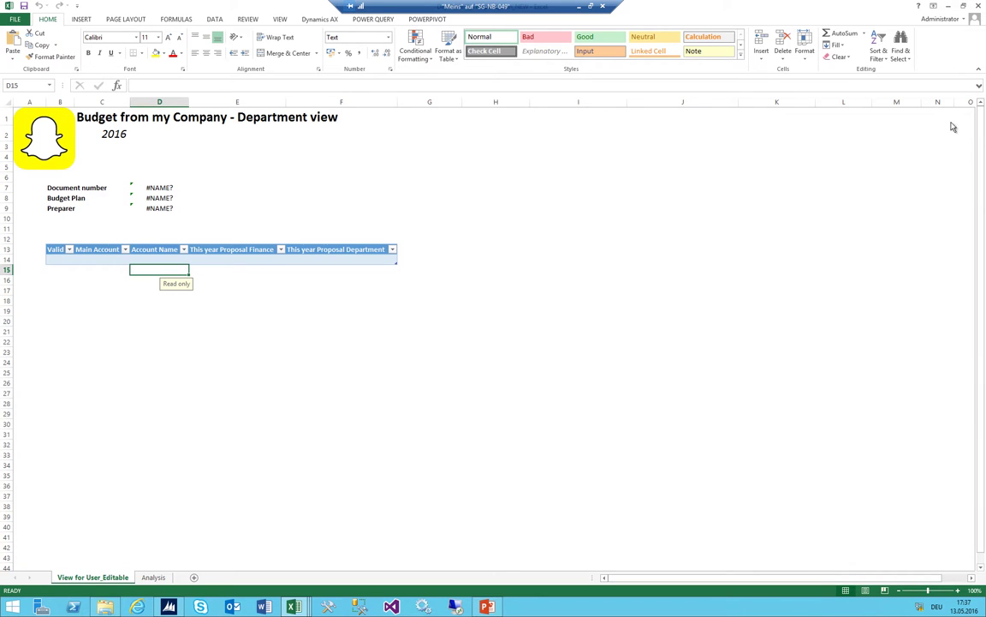
In the Excel department template, save a copy of the workbook to MyFolder as Department_Template_Man_NEWNEW
double_click(226, 9)
double_click(309, 89)
left_click(223, 257)
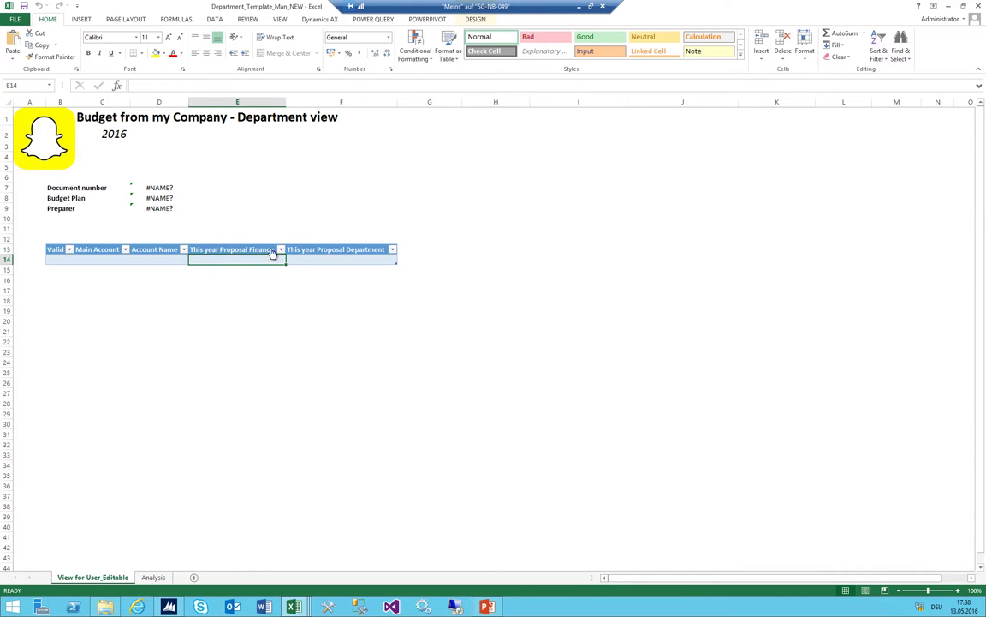
left_click(320, 19)
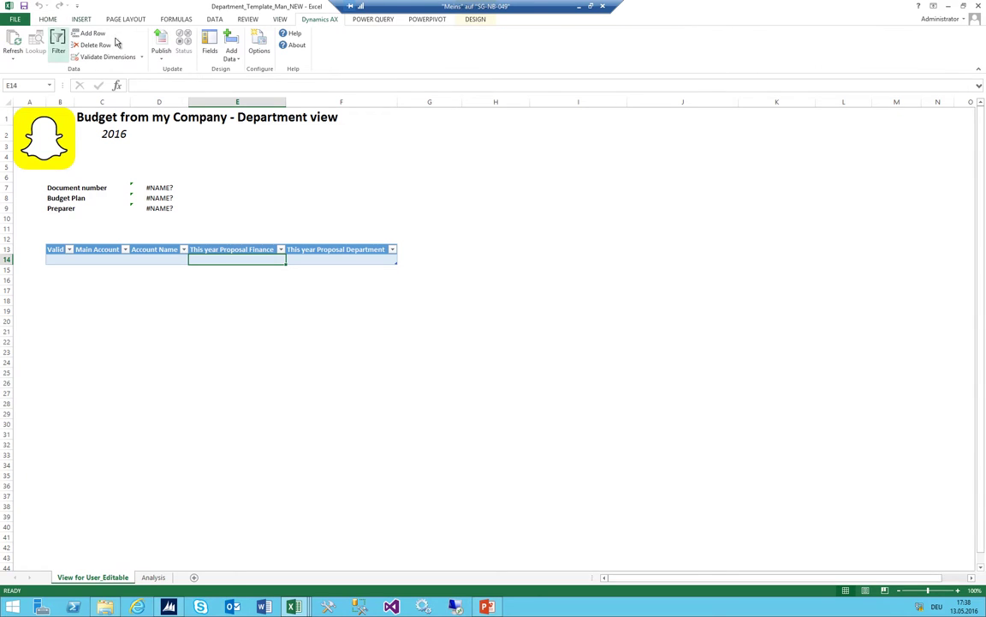
left_click(105, 117)
left_click(14, 20)
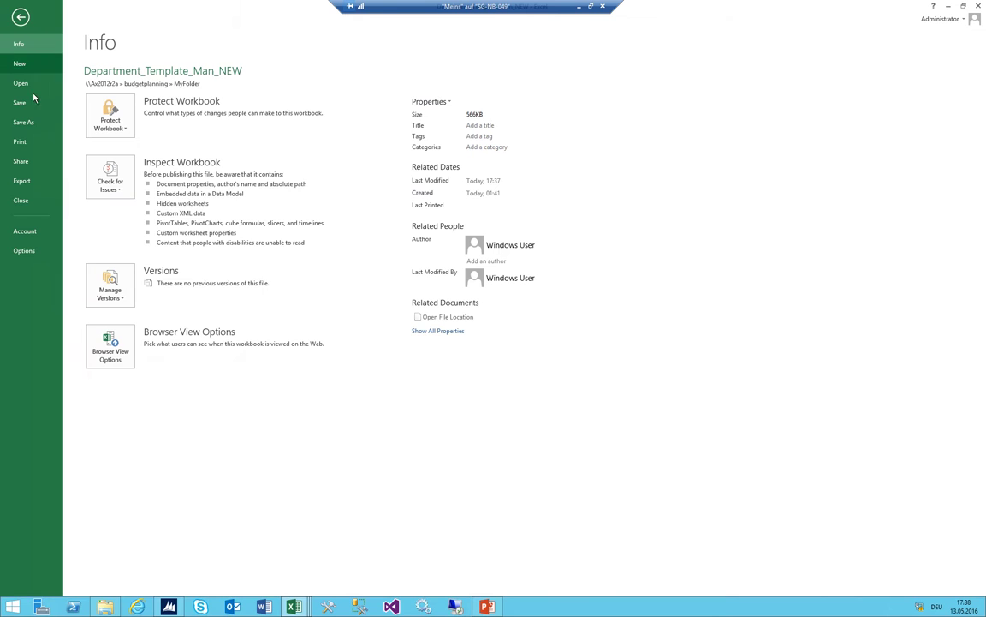
left_click(30, 121)
left_click(292, 156)
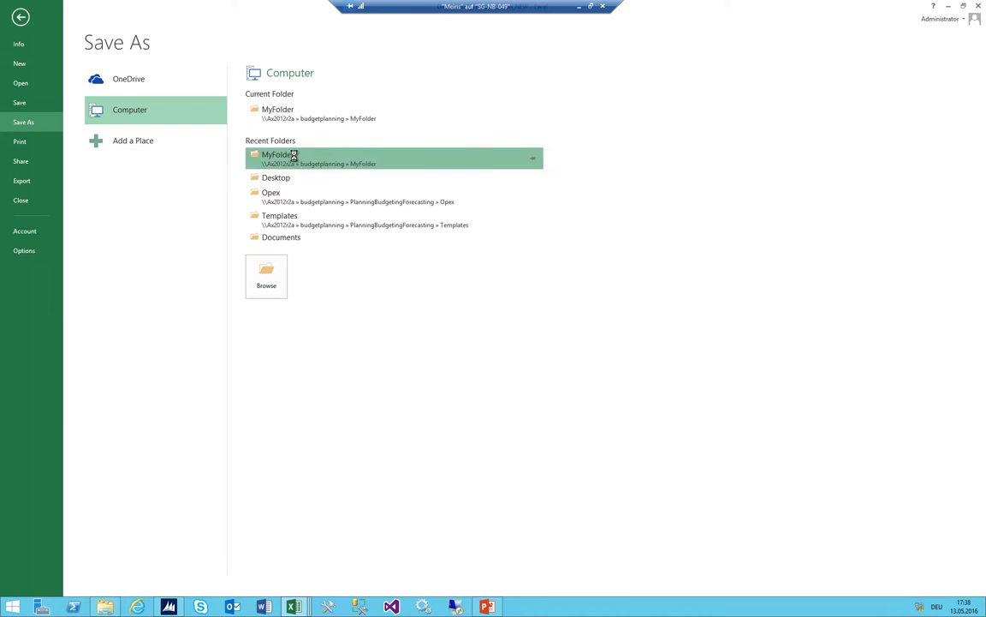
left_click(438, 328)
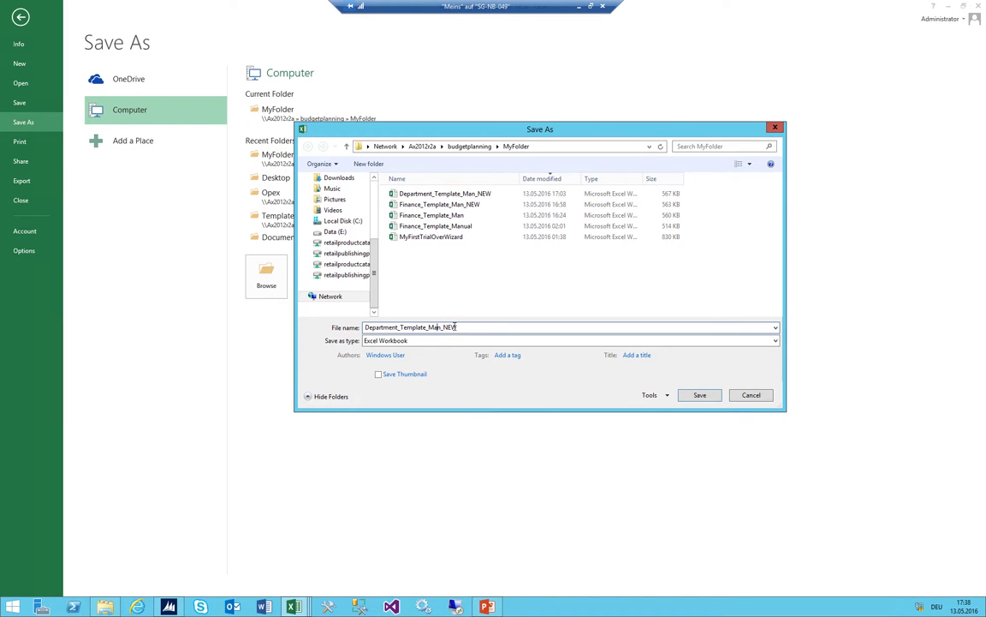
type("NEWNEW")
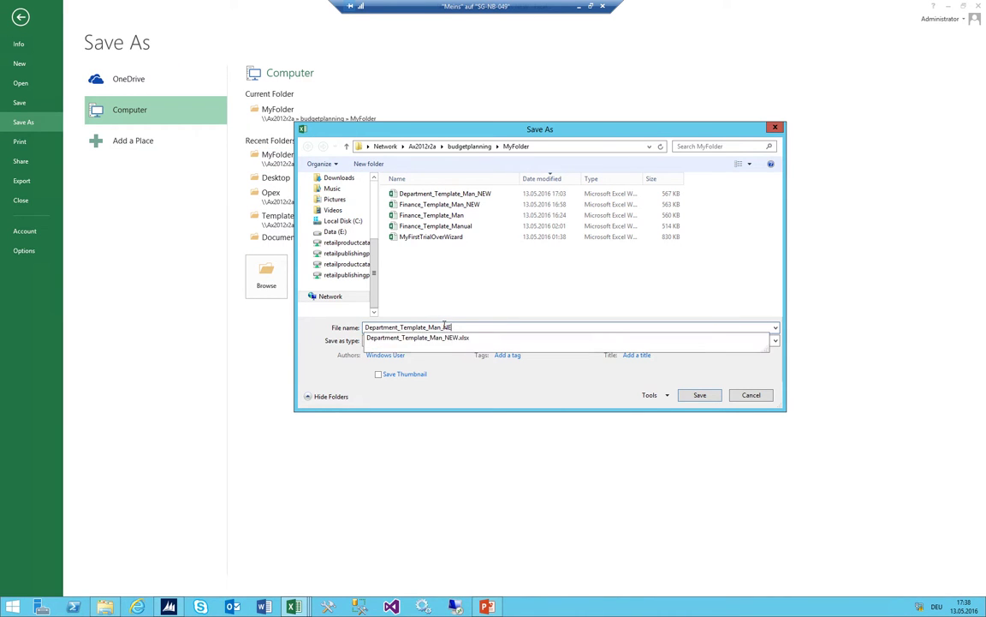
left_click(708, 401)
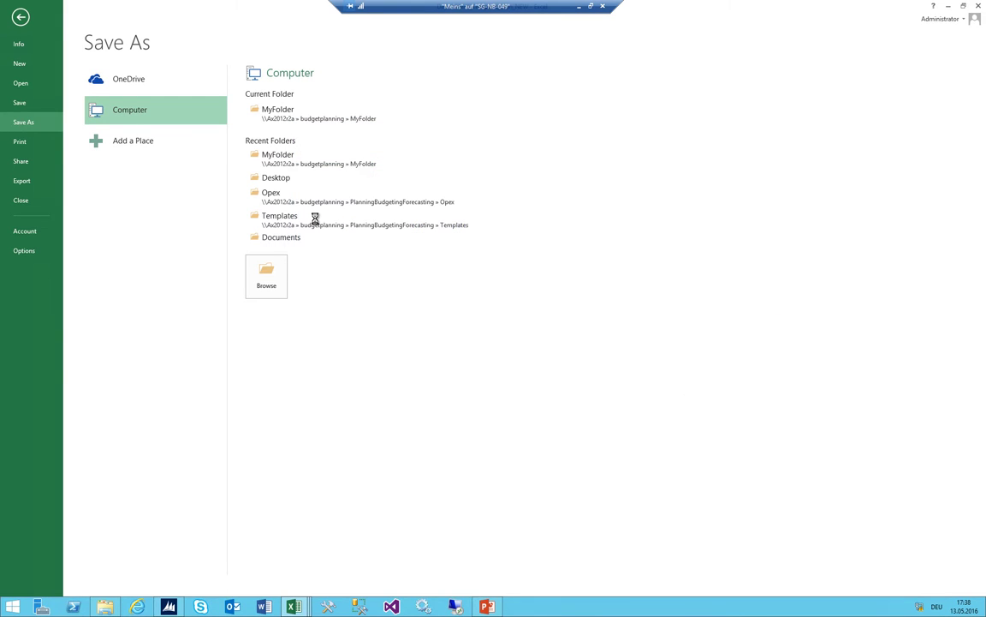
Show the Dynamics AX fields and insert LedgerDimension.CostCenter and LedgerDimension.CostCenter.Description before the This year Proposal Finance column
left_click(236, 248)
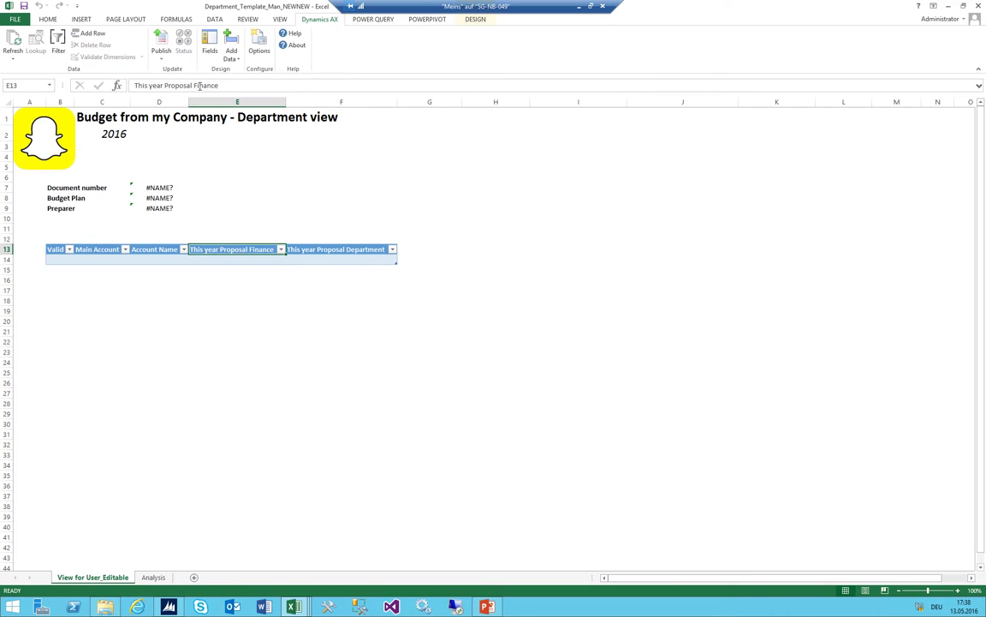
left_click(210, 43)
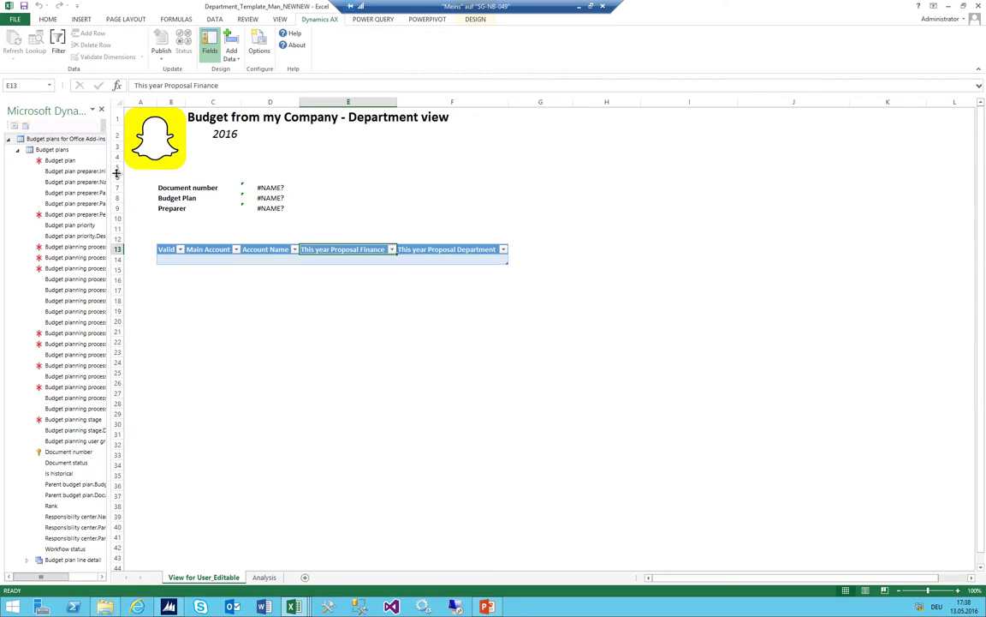
left_click_drag(109, 174, 265, 173)
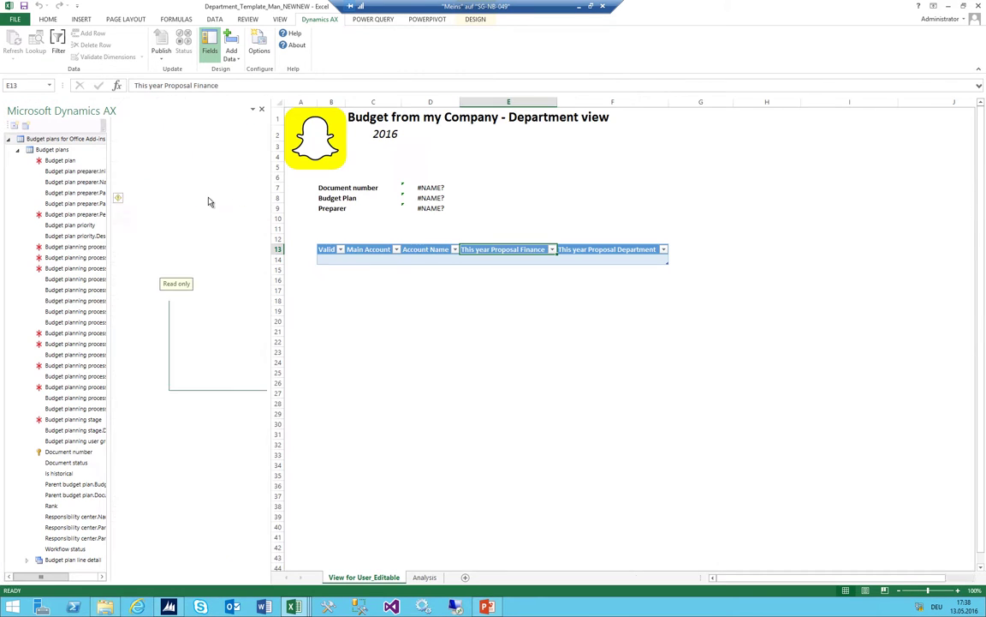
left_click(69, 451)
left_click(27, 559)
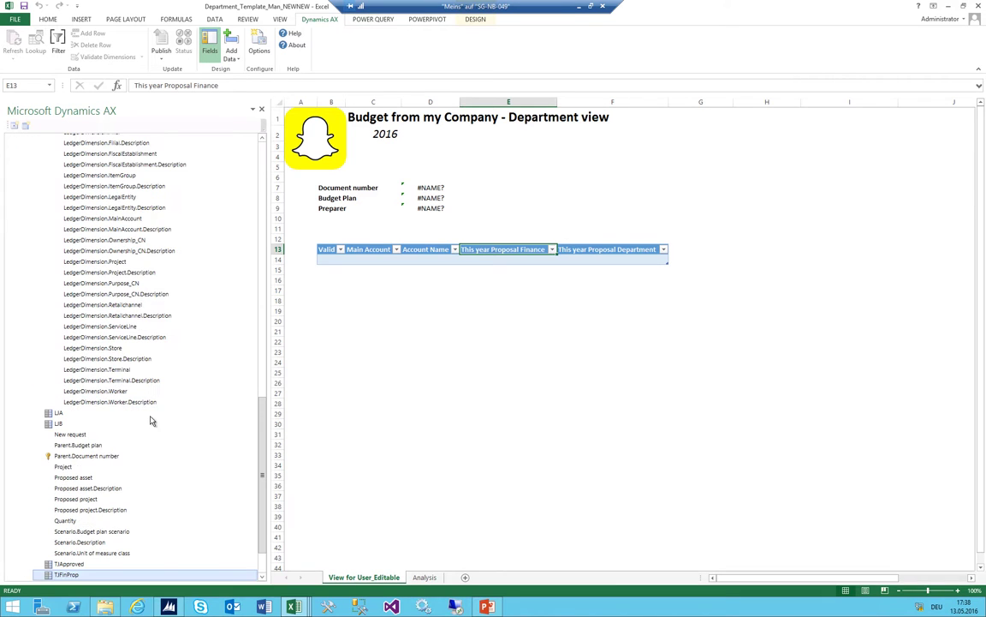
scroll(145, 398, "down", 2)
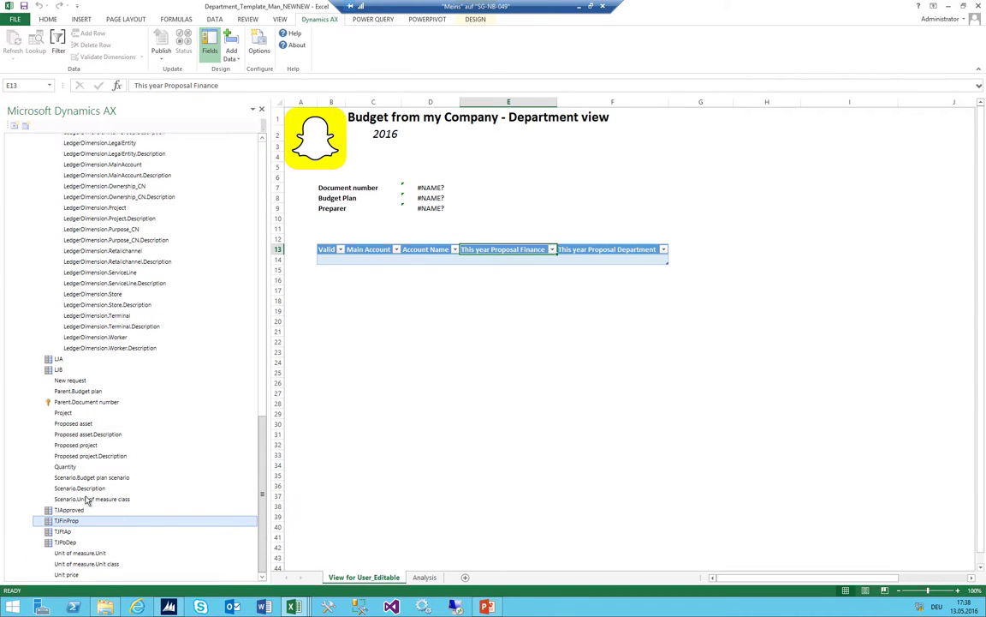
scroll(93, 411, "up", 3)
scroll(92, 413, "up", 5)
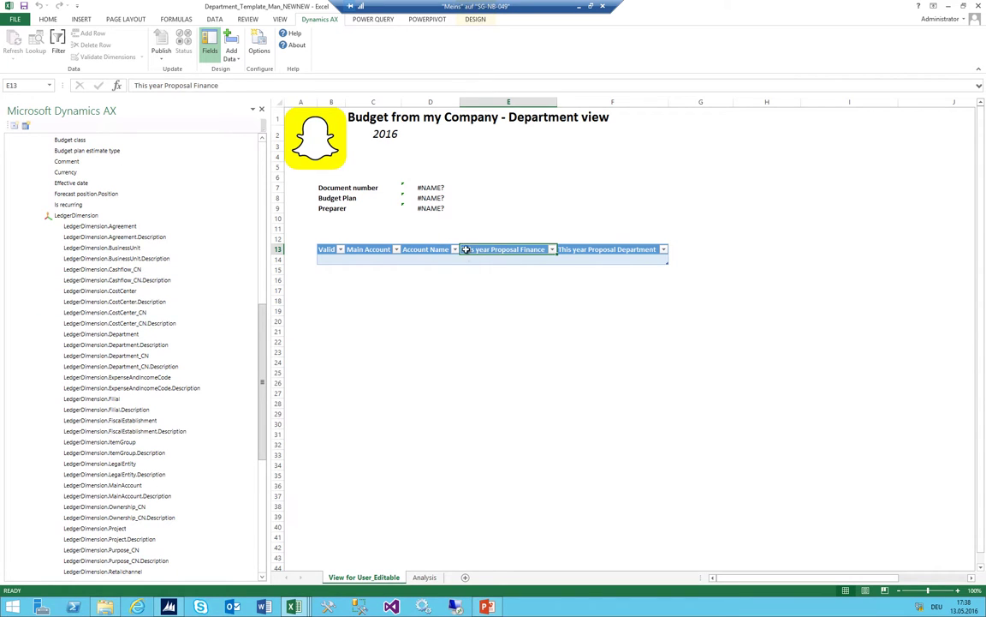
double_click(112, 291)
double_click(113, 302)
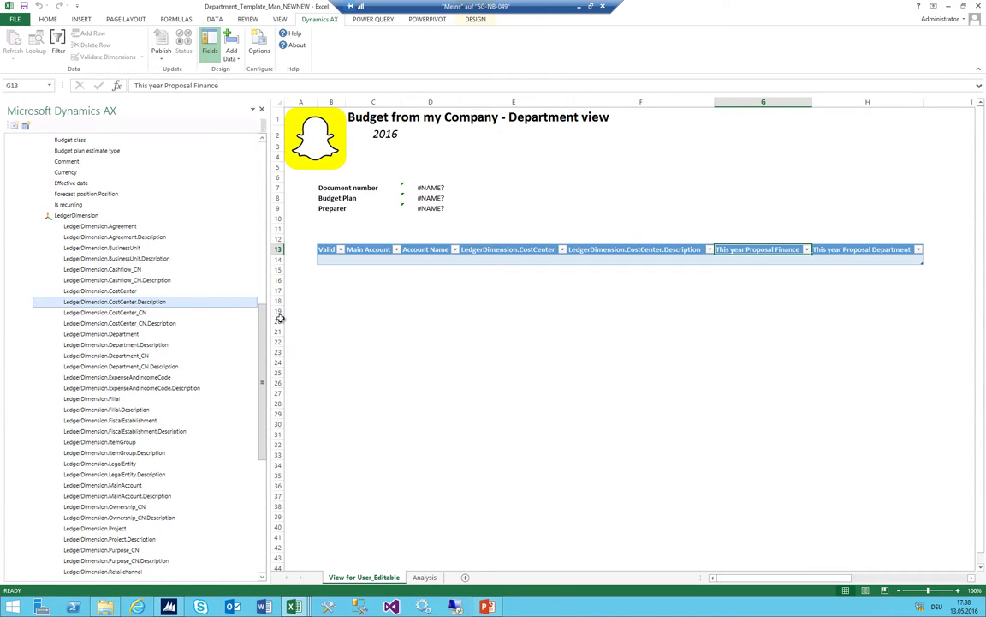
Add the LJA and LJB scenario fields before the This year Proposal Finance column
scroll(145, 343, "down", 10)
double_click(58, 358)
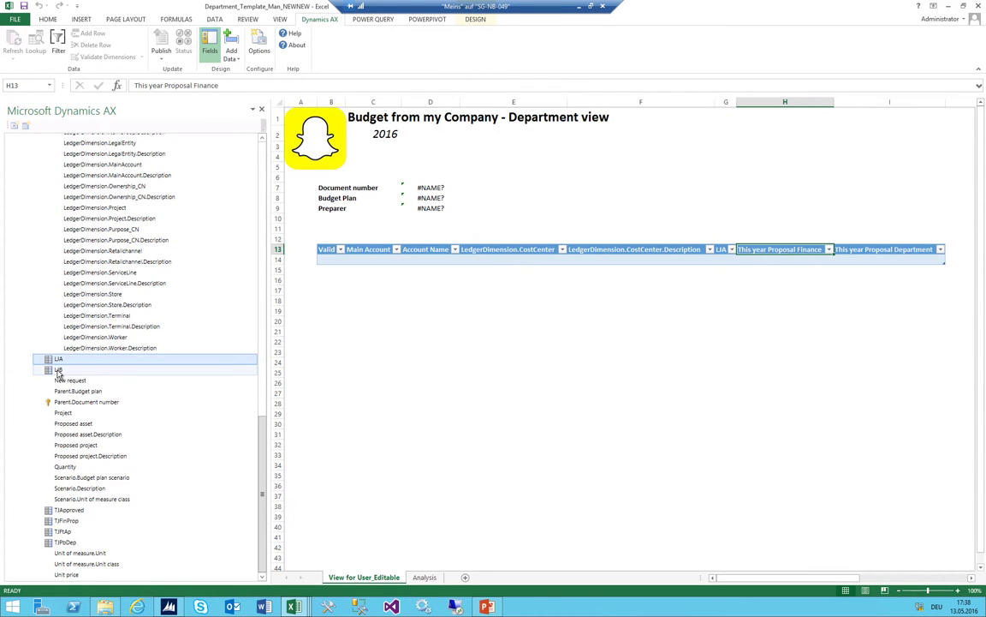
double_click(59, 369)
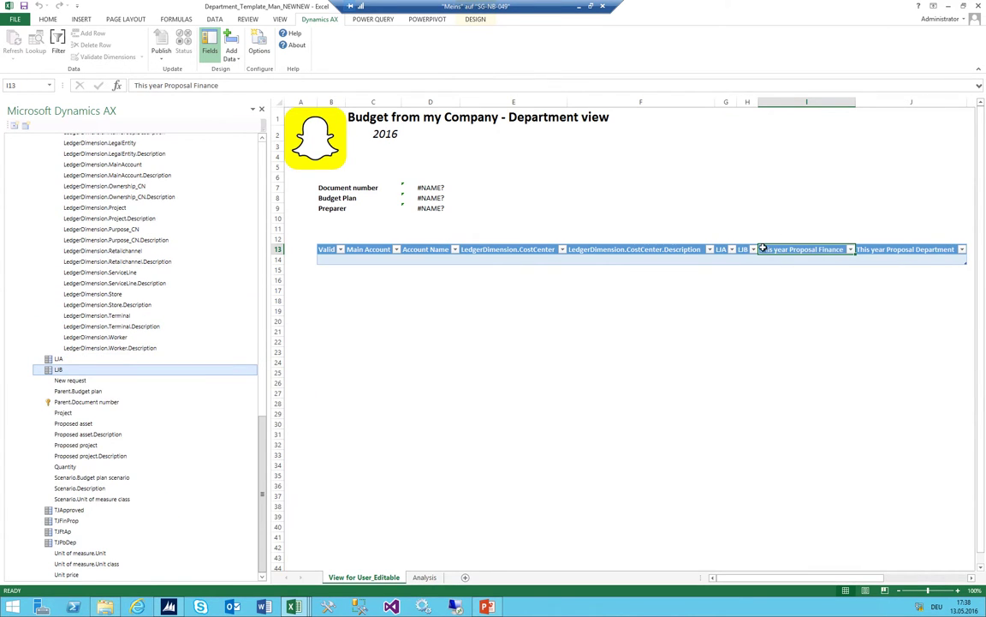
Delete the This year Proposal Department column from the table
left_click(888, 249)
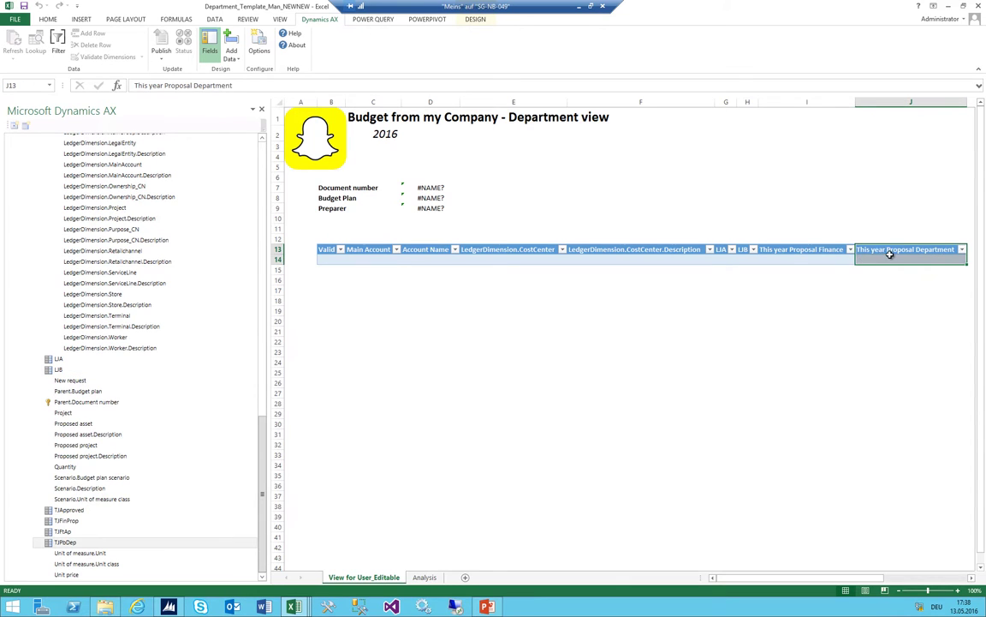
right_click(888, 250)
mouse_move(825, 354)
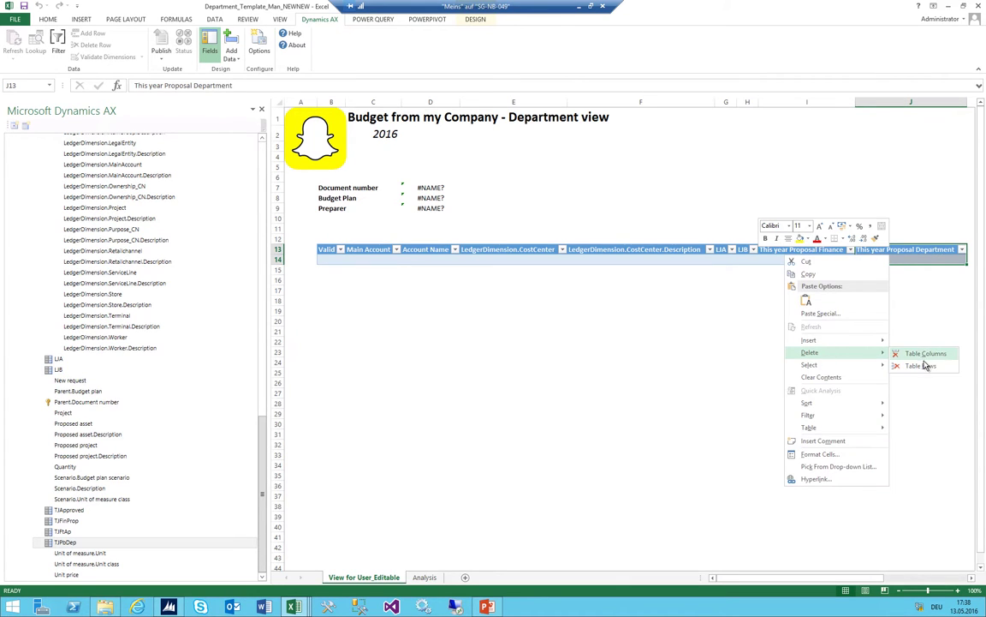
left_click(921, 352)
Rename the cost center headers to CC and CC Name, narrow both columns, and hide the Dynamics AX field list
left_click(504, 250)
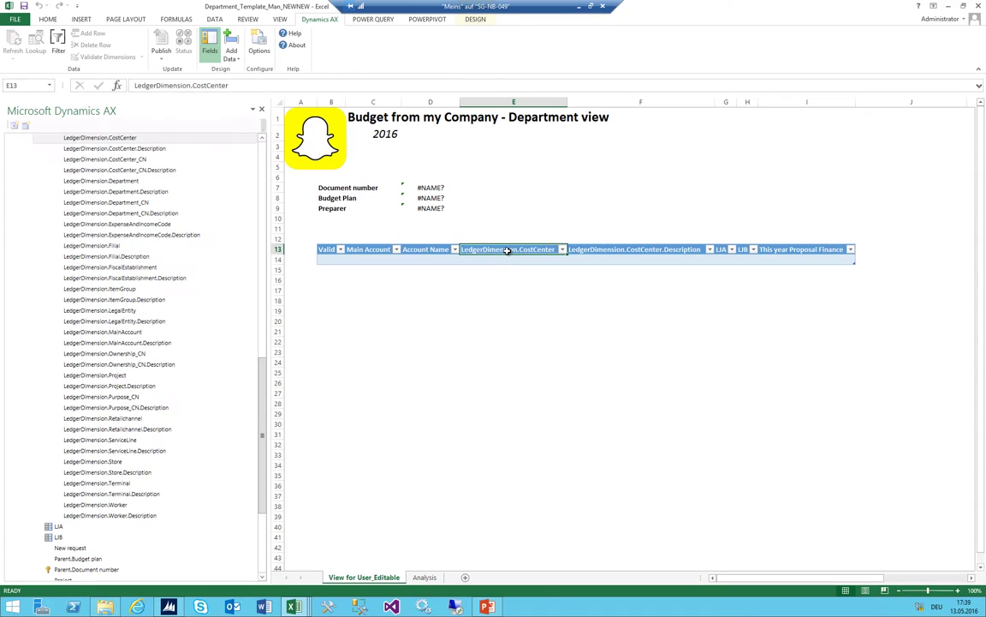
type("CCC")
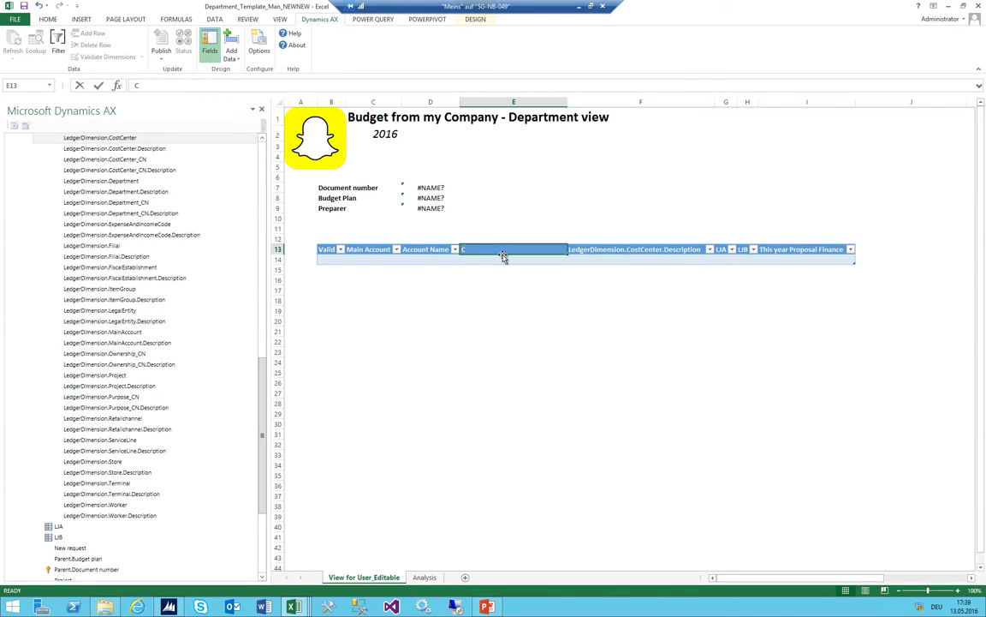
key("Tab")
type("CC")
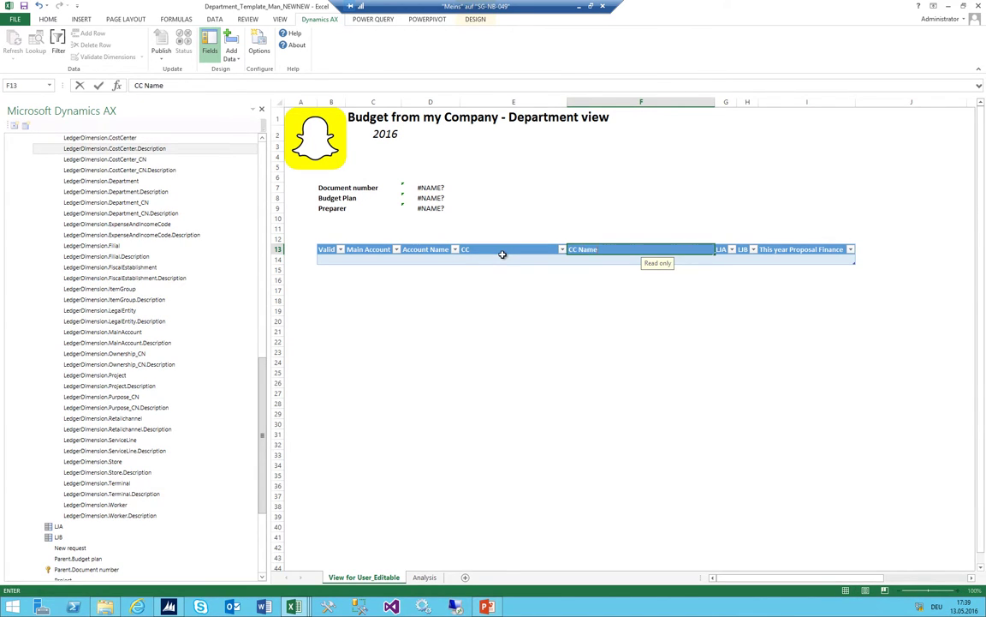
key("Return")
left_click_drag(569, 103, 530, 102)
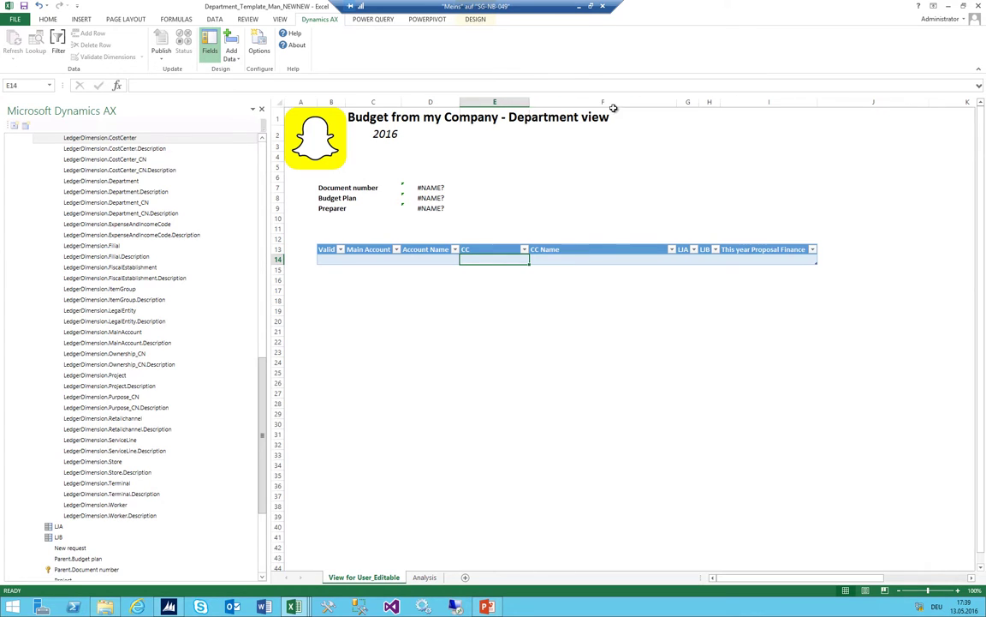
left_click_drag(682, 101, 627, 102)
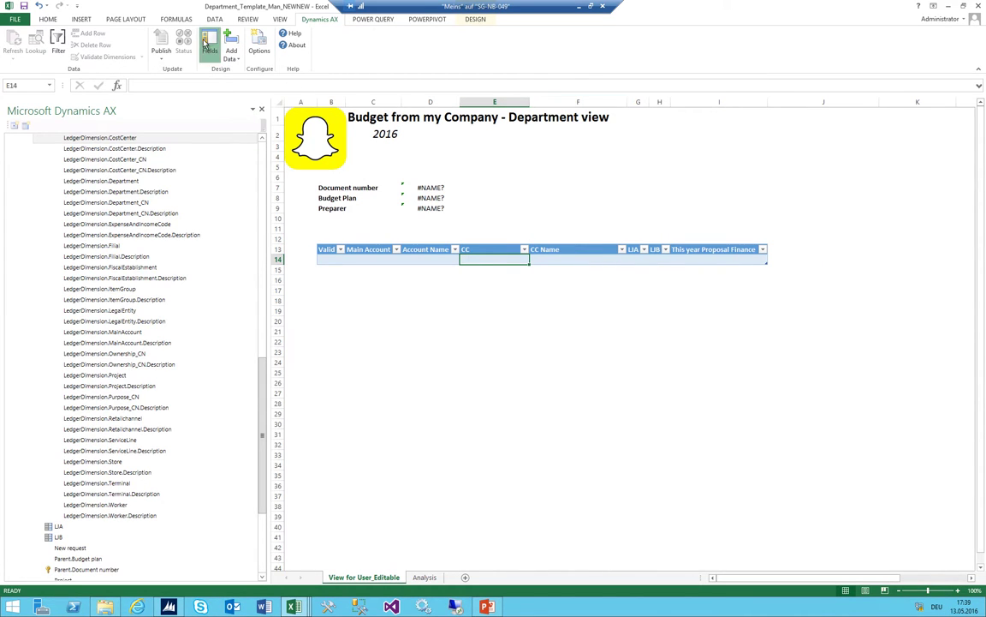
left_click(209, 47)
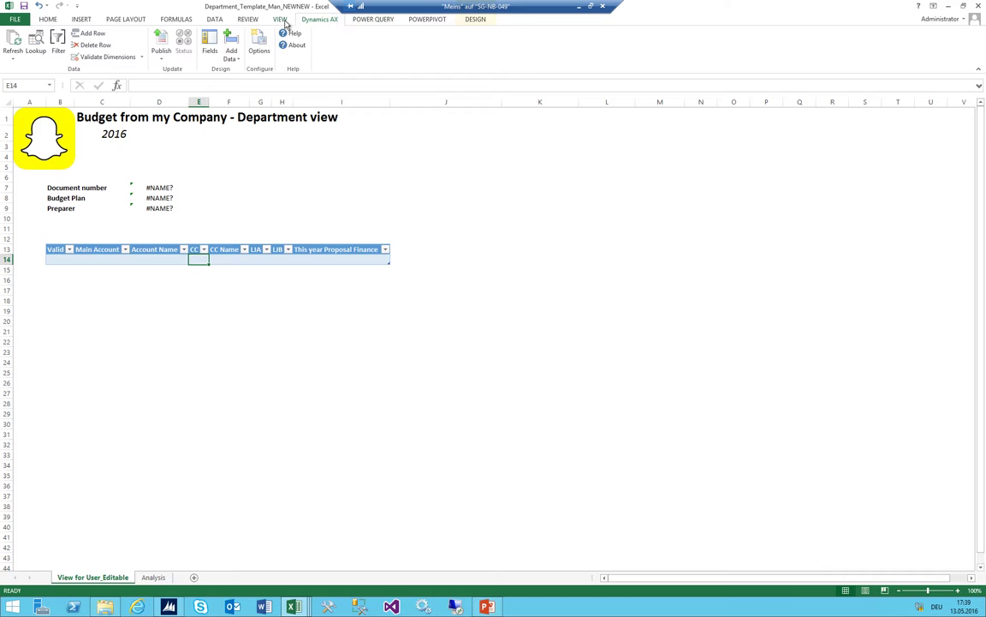
left_click(283, 20)
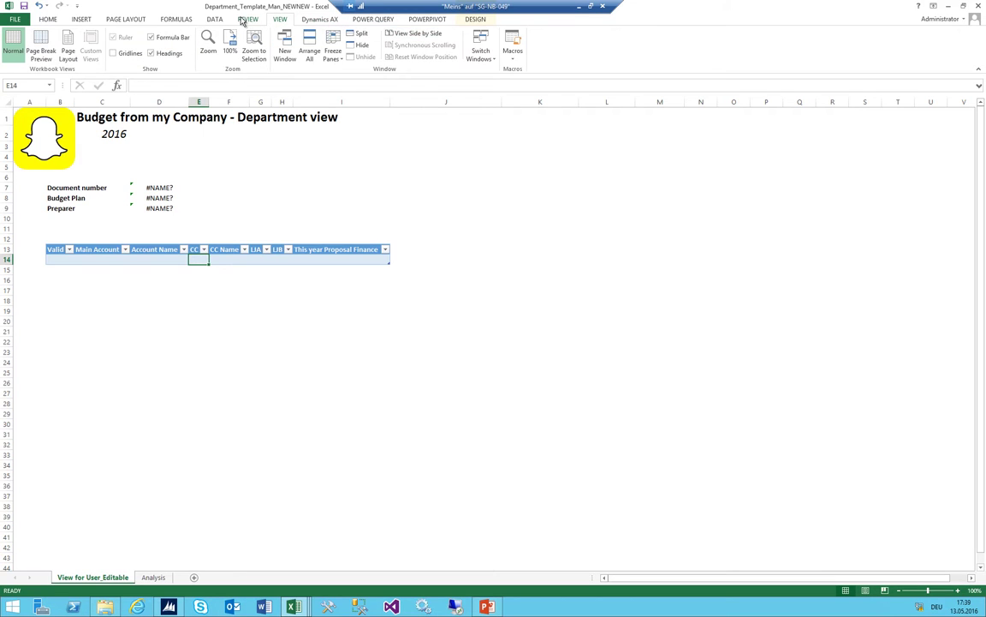
left_click(216, 20)
left_click(244, 19)
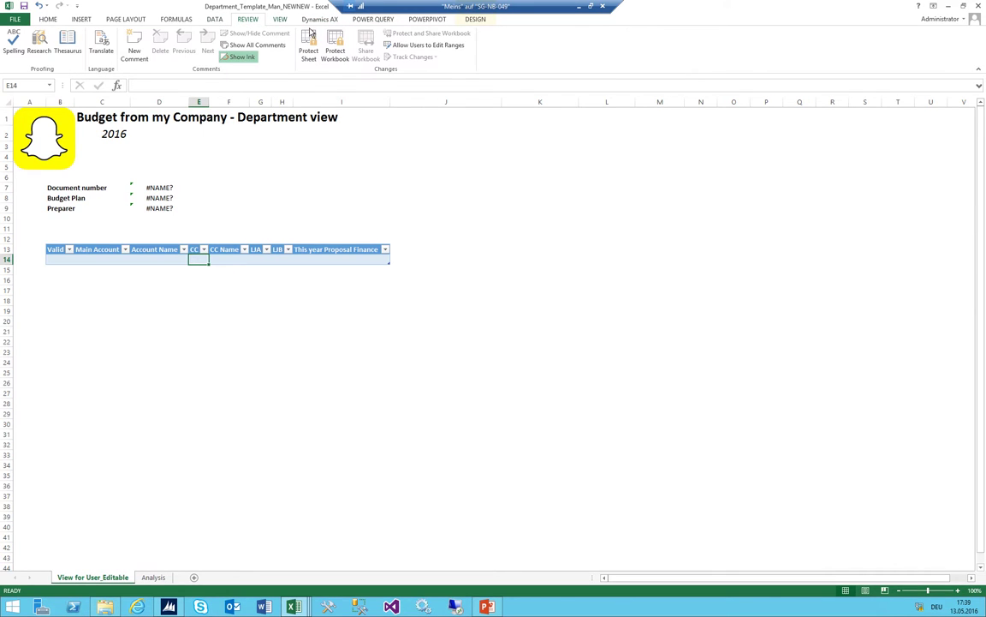
left_click(328, 219)
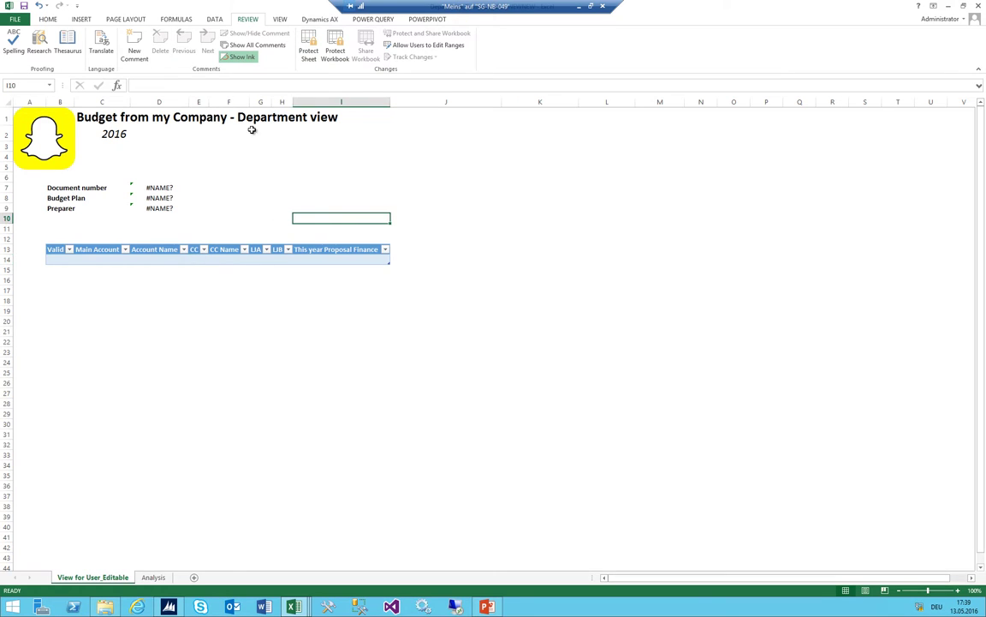
Widen the CC, CC Name, LJA and LJB columns and change the sheet title to "Budget from my Company - FINANCE First"
left_click_drag(268, 102, 371, 102)
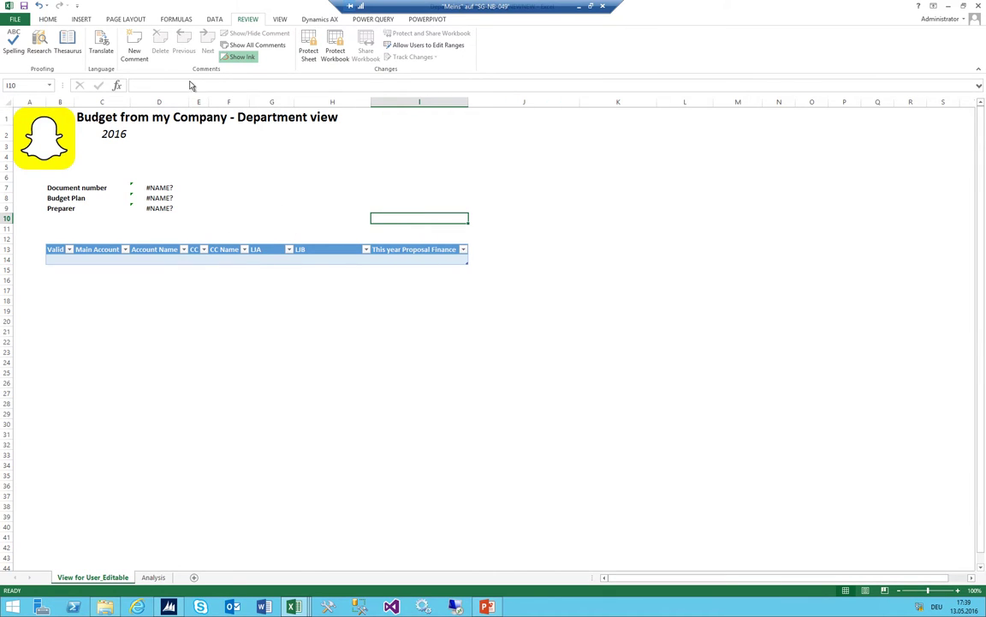
left_click_drag(207, 102, 315, 102)
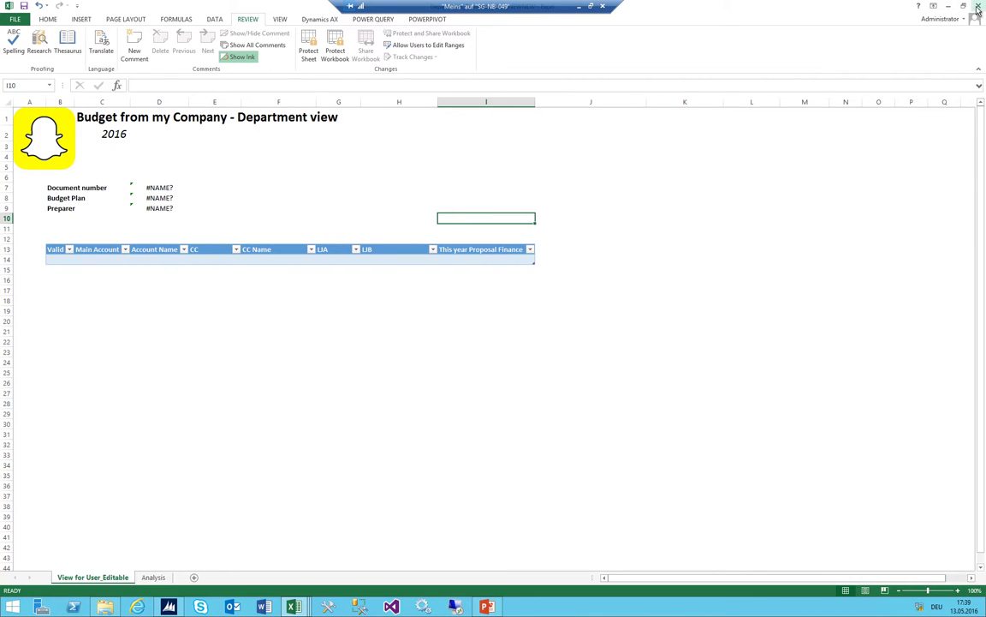
left_click(101, 114)
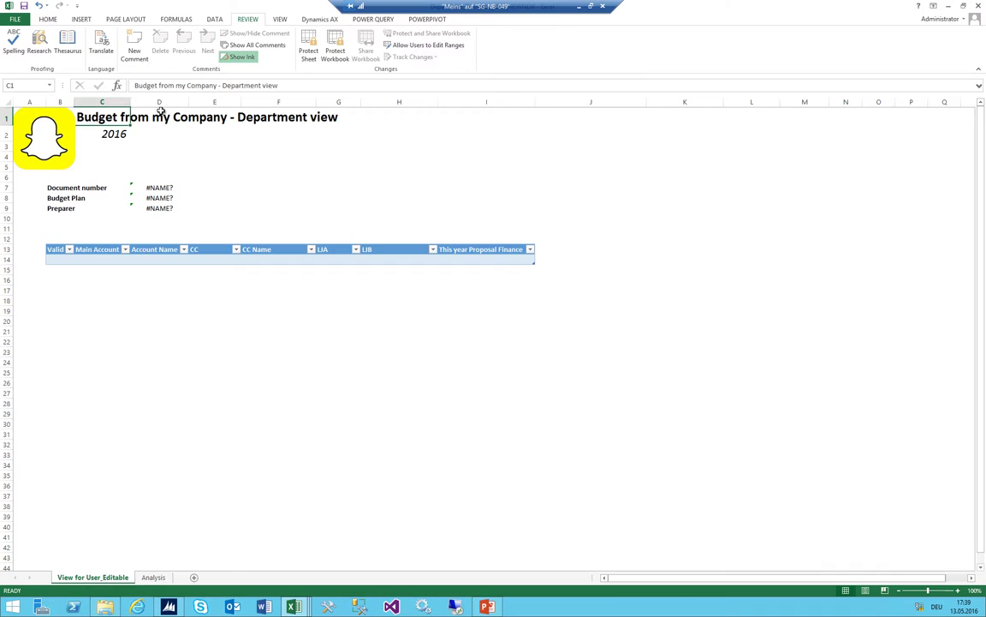
left_click_drag(223, 85, 444, 120)
type("FI")
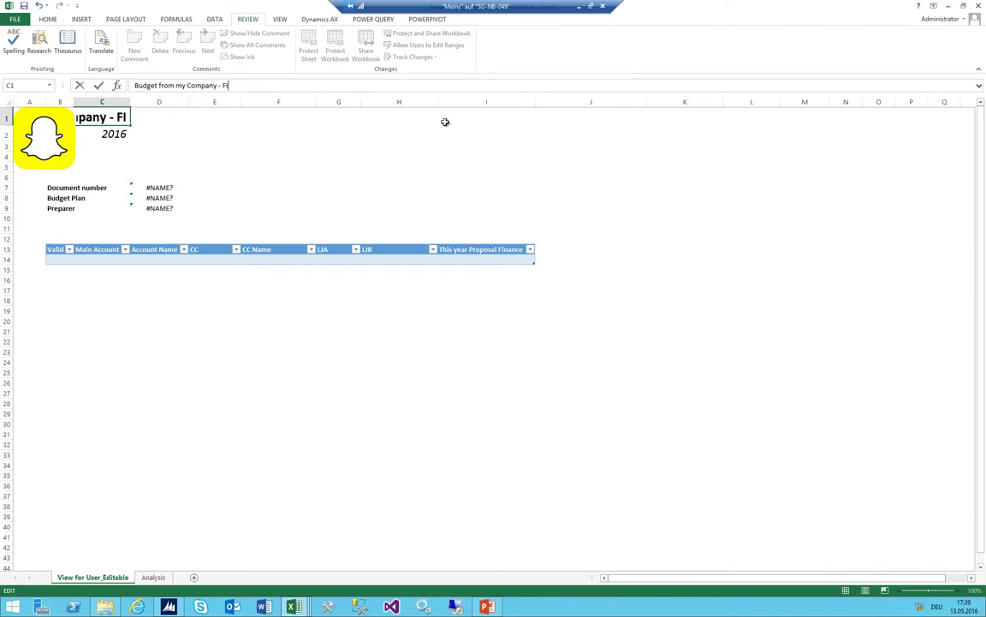
type("NANCE First")
key("Return")
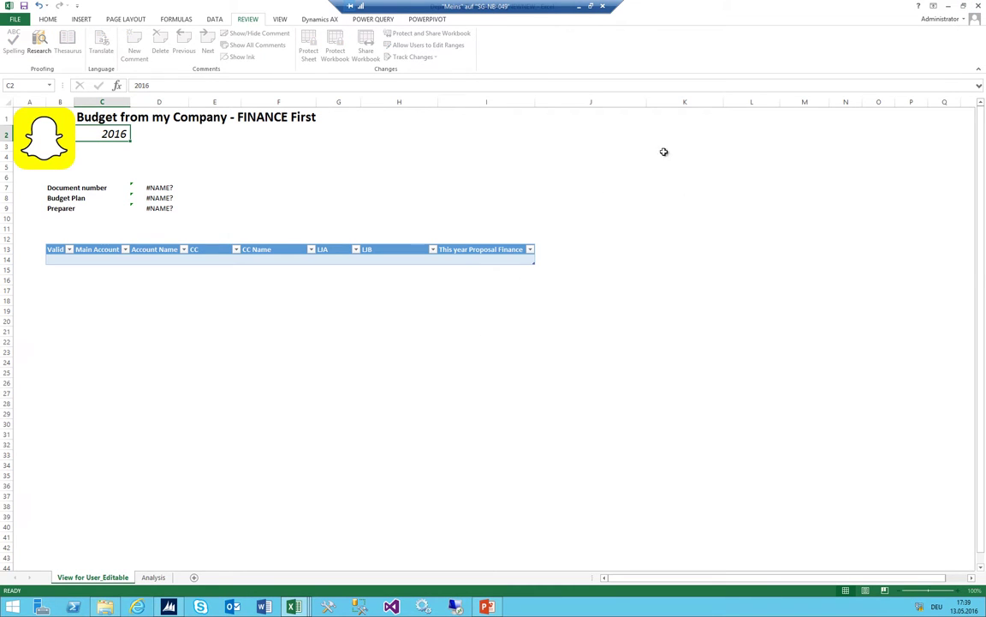
Close the template workbook, restart Excel from its error dialog, and close the program window again
left_click(977, 7)
left_click(493, 322)
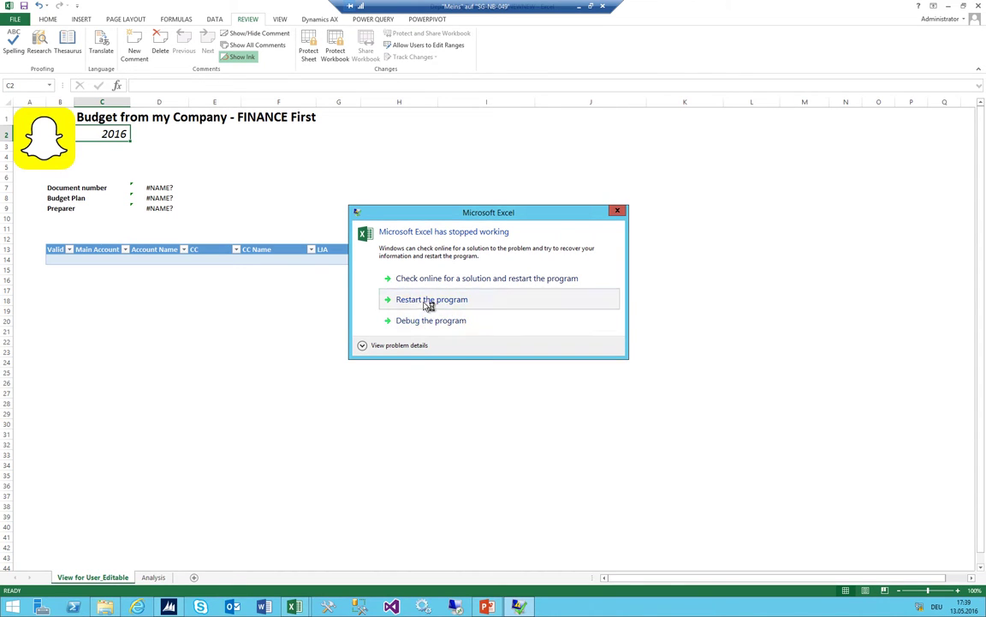
left_click(429, 301)
left_click(564, 351)
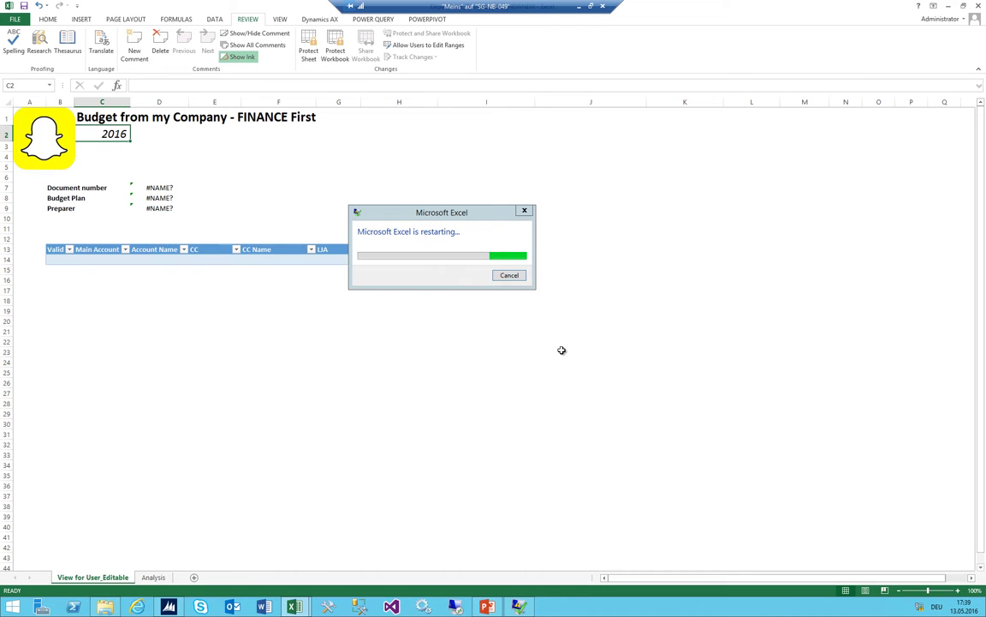
left_click(962, 7)
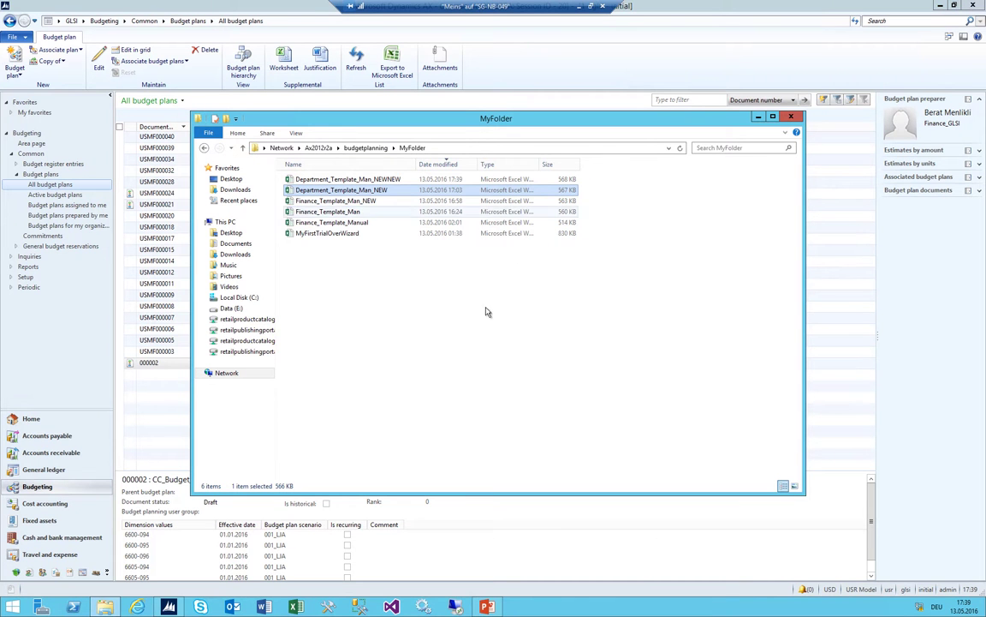
Check the Department_Template_Man_NEWNEW file in MyFolder, switch to Dynamics AX and open the templates page of the budget planning configuration
left_click(345, 200)
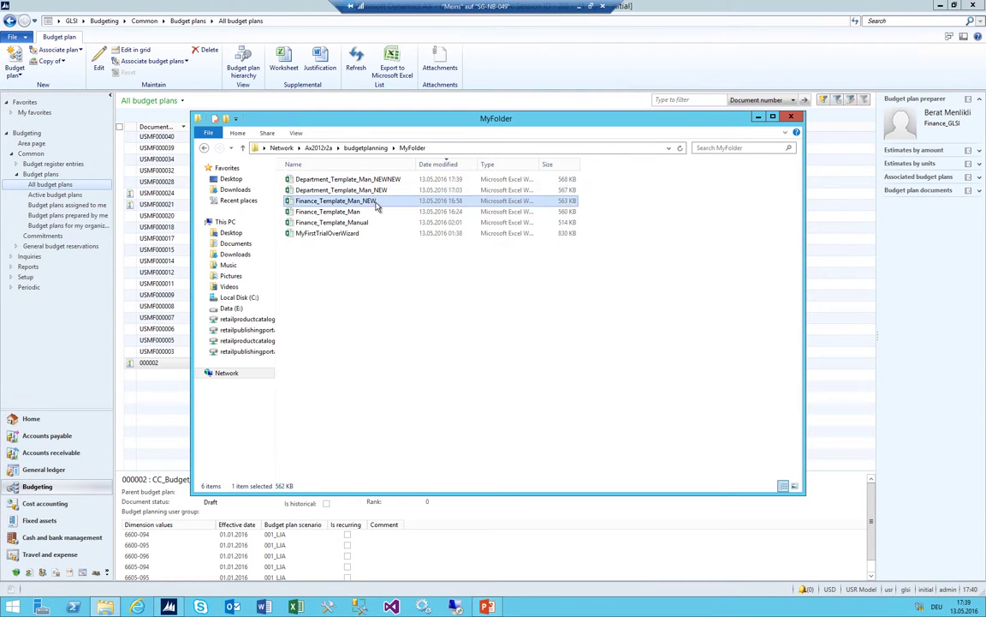
left_click(514, 179)
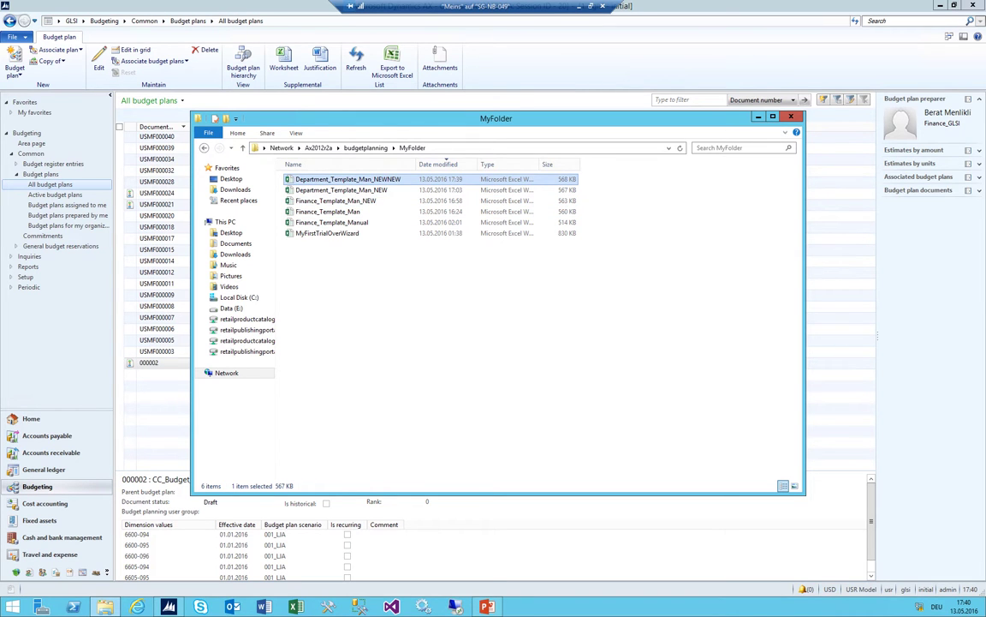
left_click(116, 5)
left_click(104, 20)
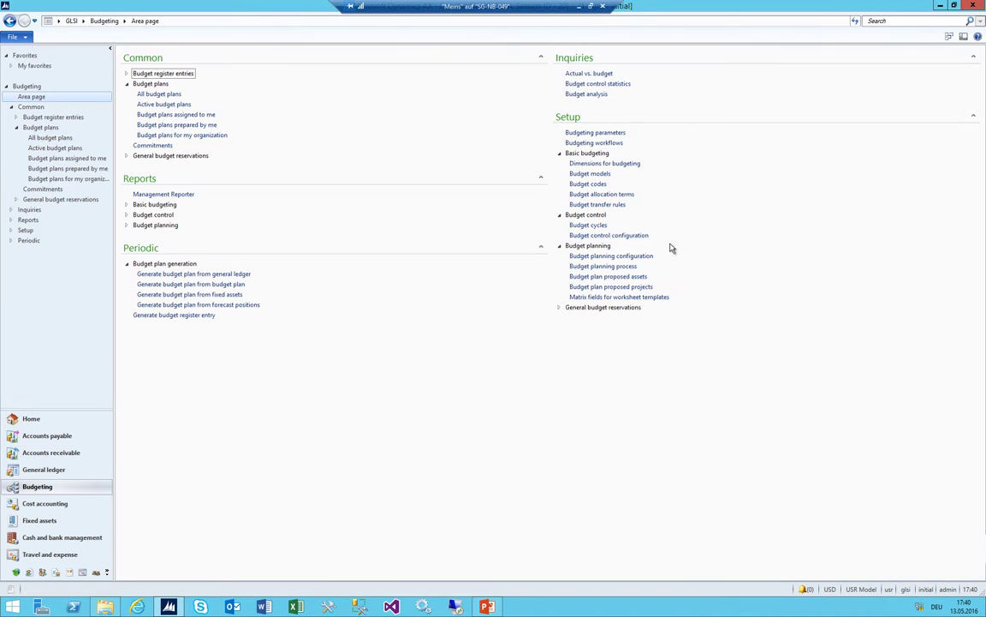
left_click(596, 257)
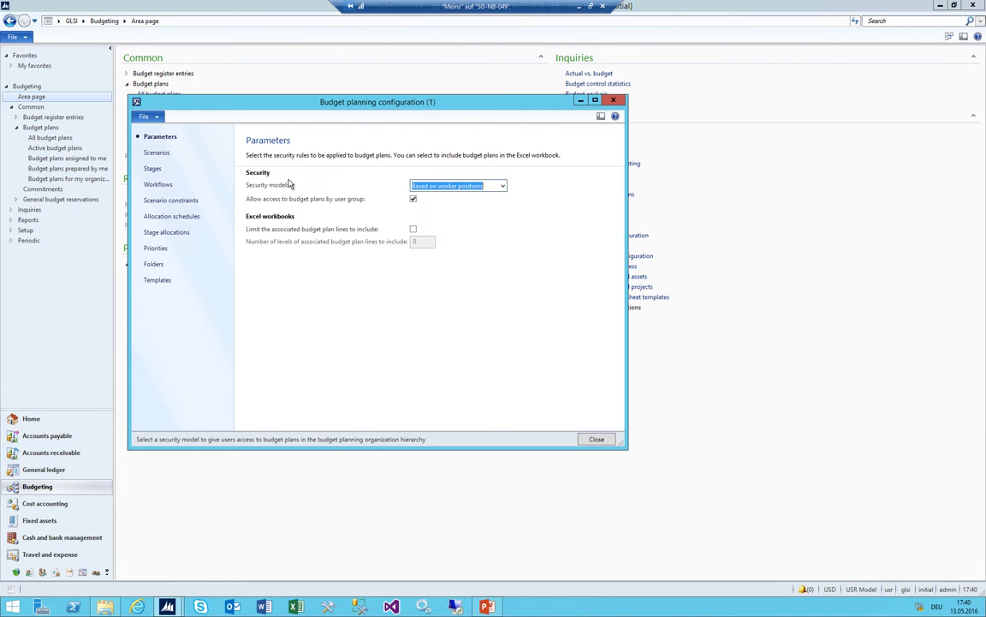
left_click(157, 279)
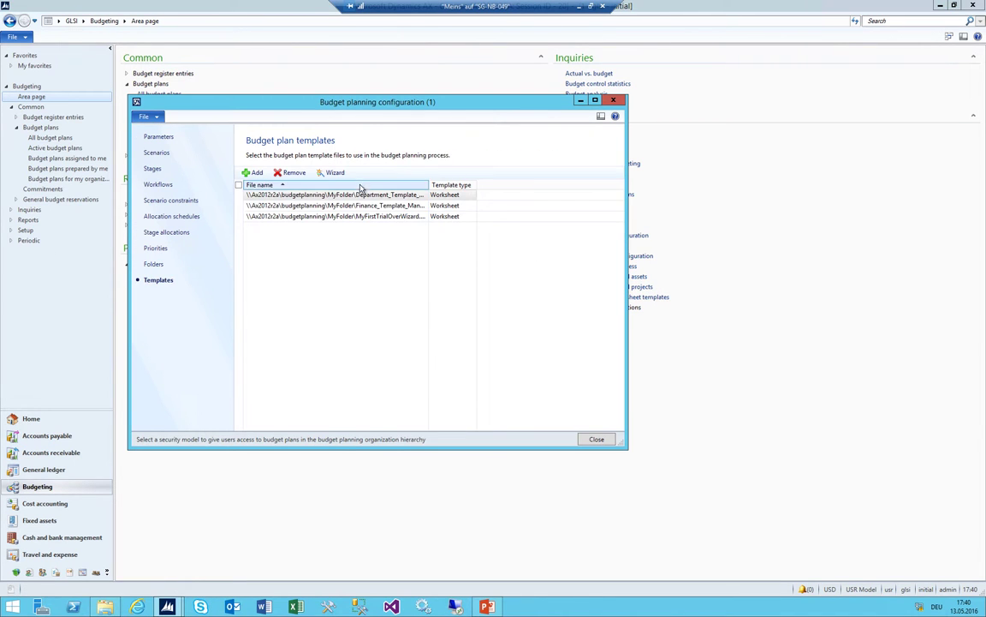
Replace the Finance_Template_Man_NEW.xlsx entry in the budget plan templates with Department_Template_Man_NEWNEW.xlsx and close the configuration
left_click(425, 197)
double_click(428, 185)
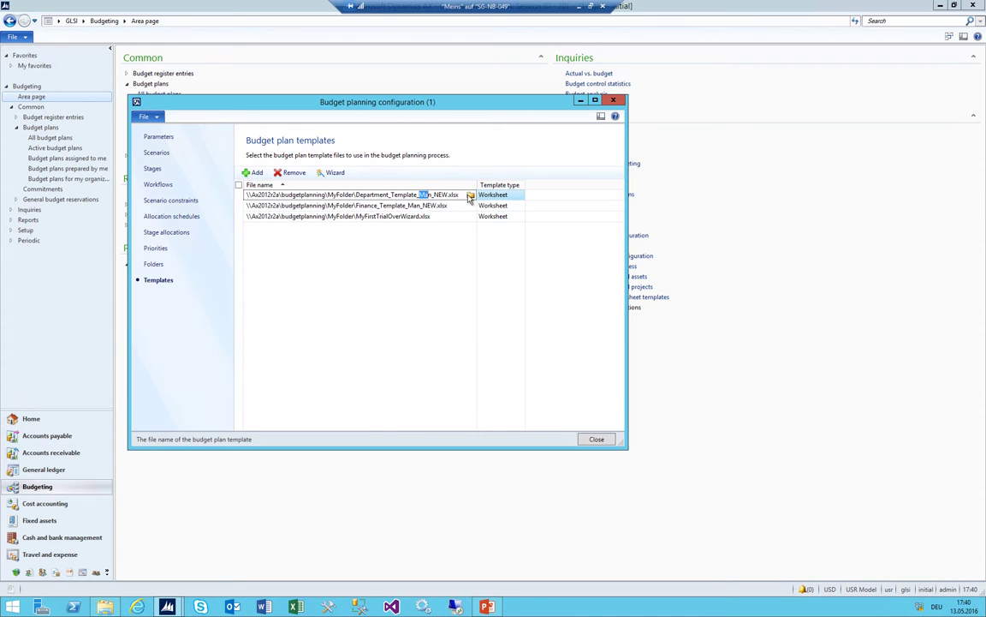
left_click(423, 206)
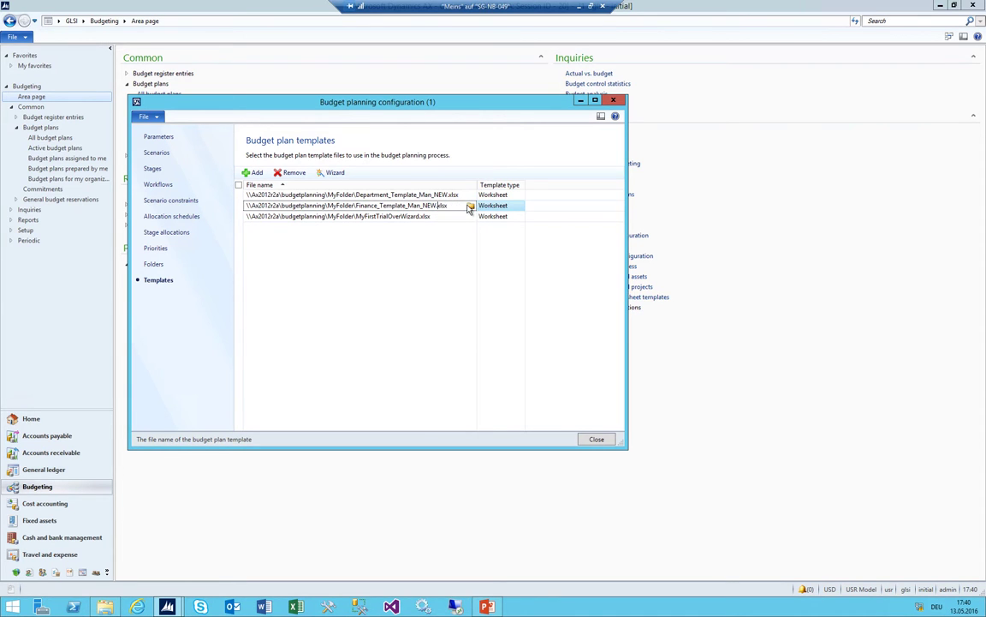
left_click(470, 206)
double_click(282, 182)
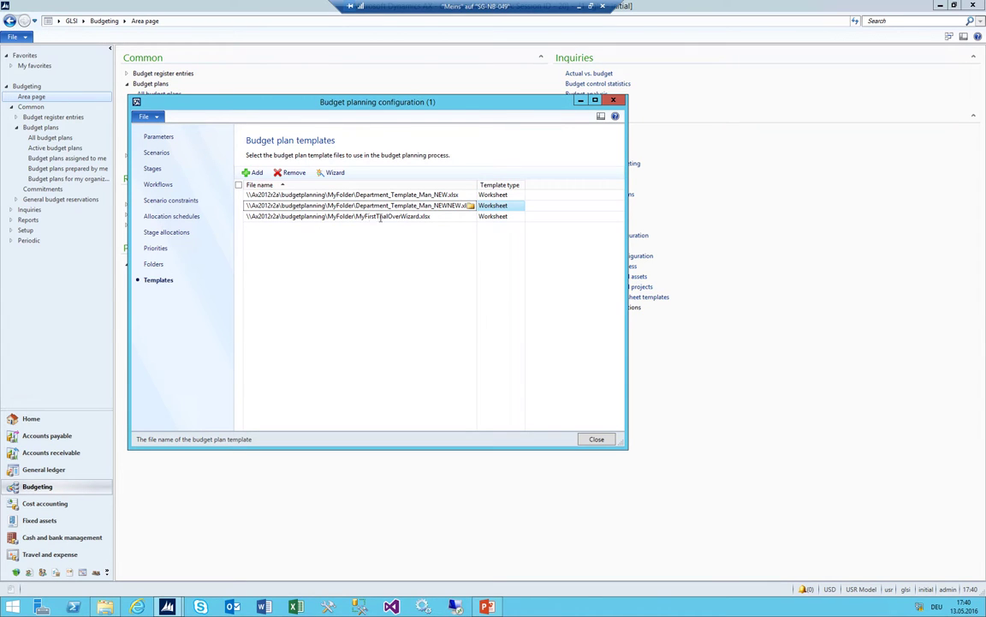
key("Escape")
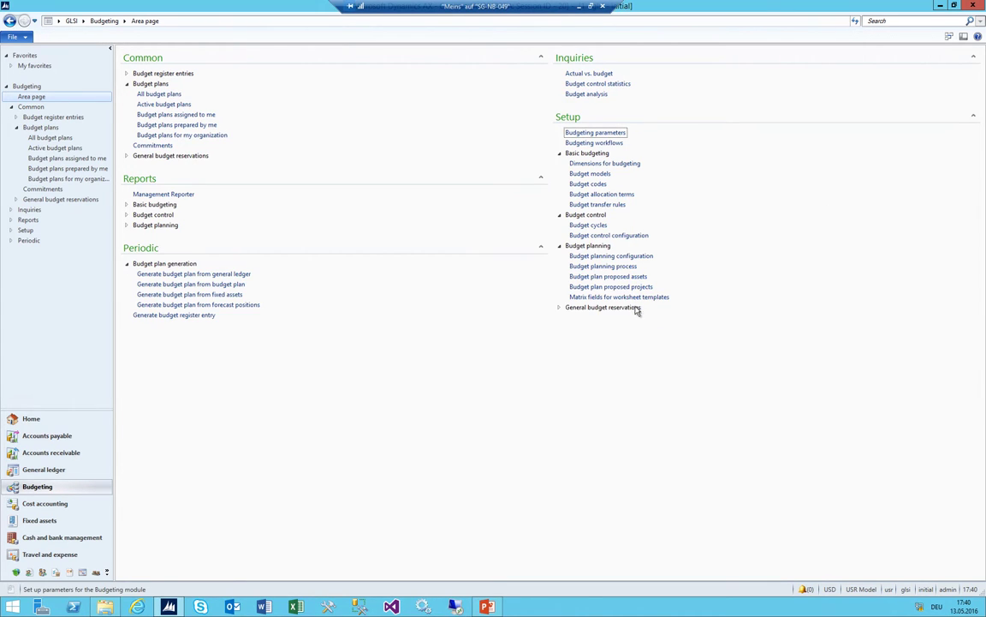
Review the templates assigned to the planning stages of the CC_2016 budget planning process and close the form
left_click(591, 266)
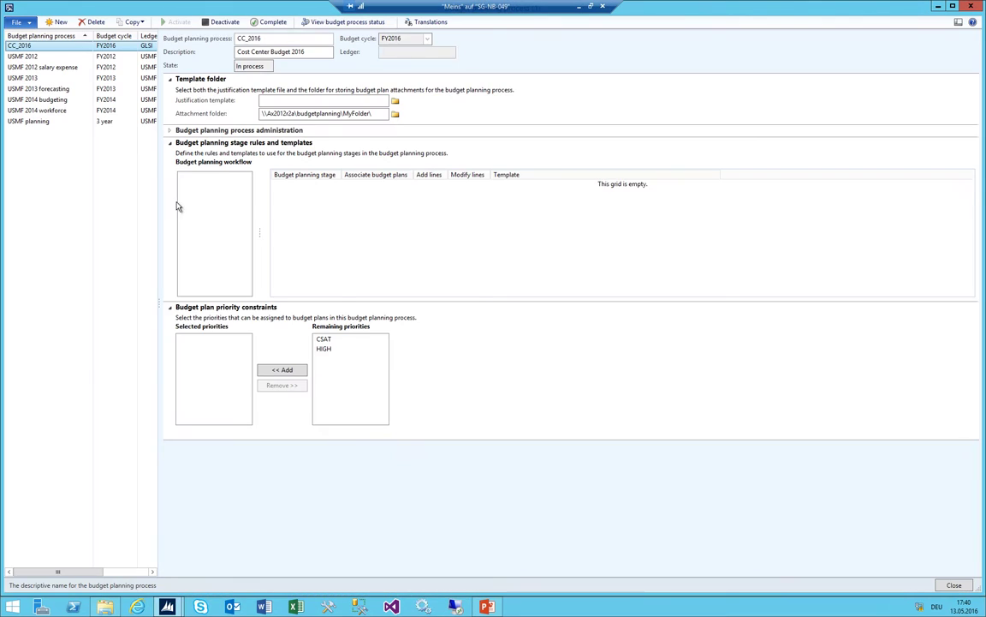
left_click(709, 185)
left_click(685, 195)
key("Down")
key("Down")
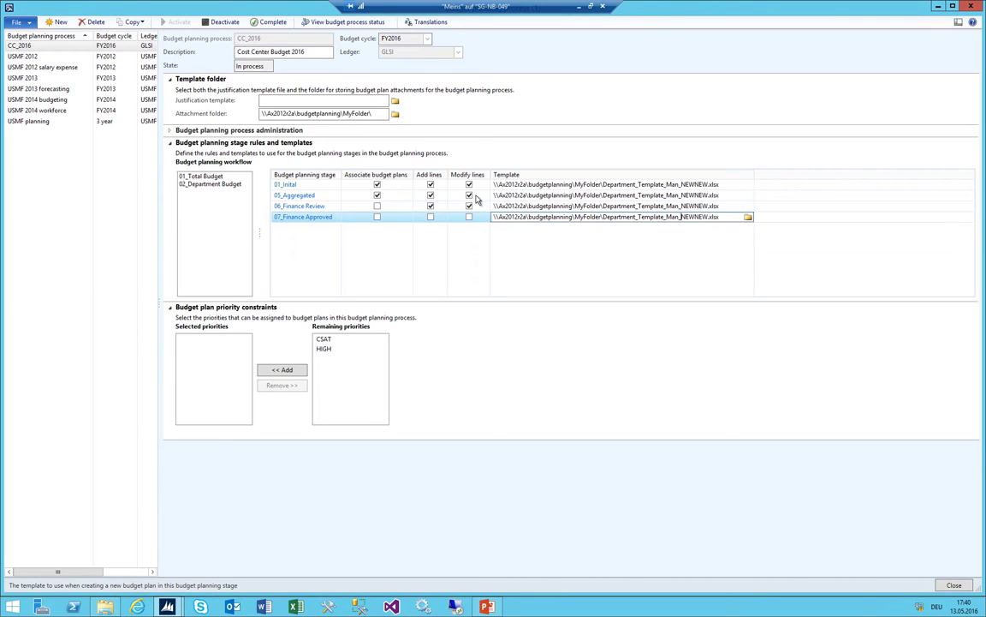
key("Escape")
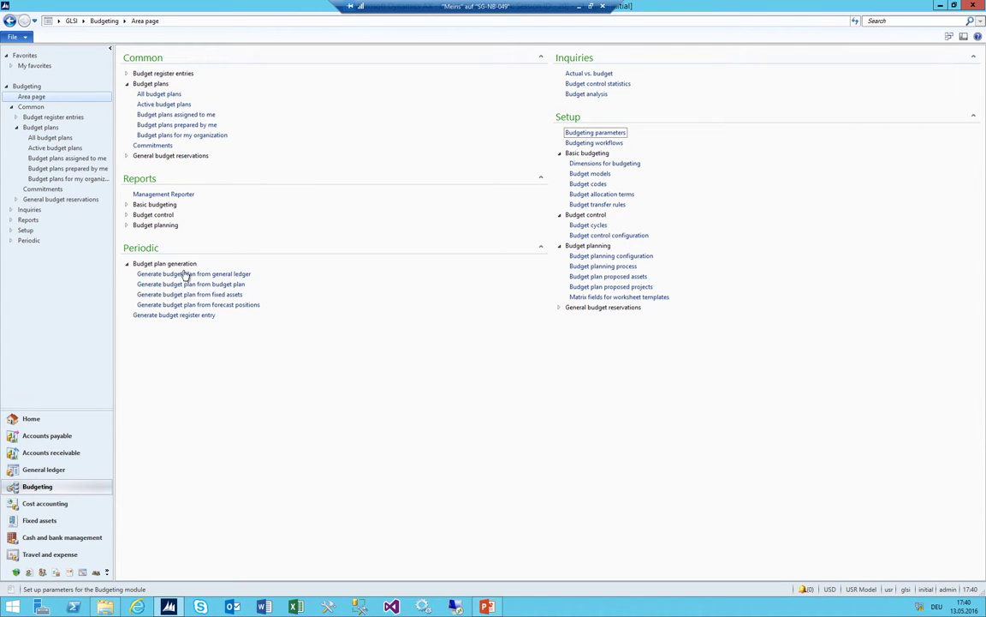
Look up CC_Budget_2016 in the list of all budget plans and return to the Budgeting area page
left_click(152, 94)
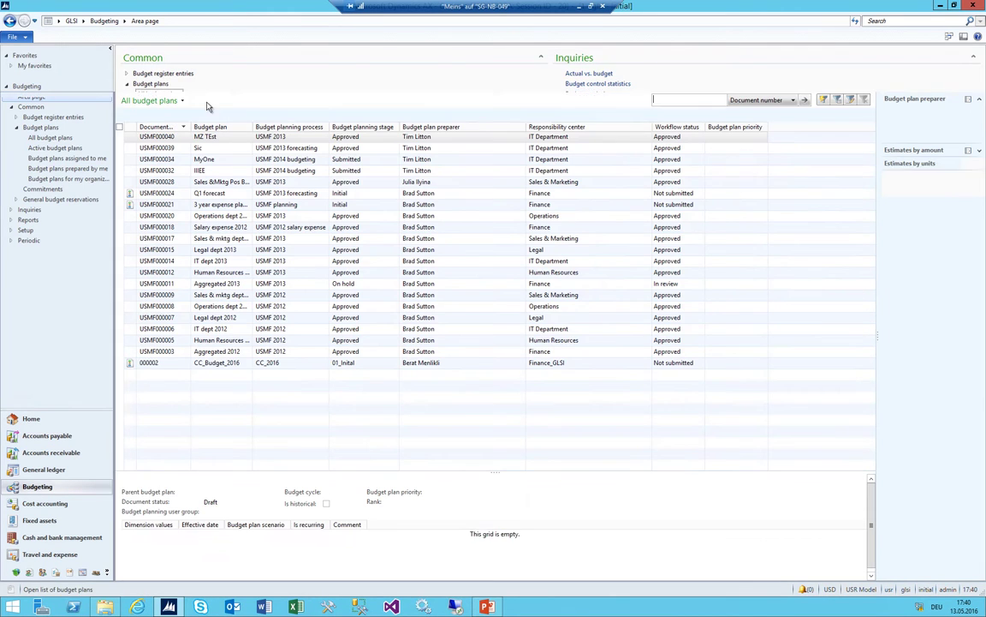
left_click(177, 363)
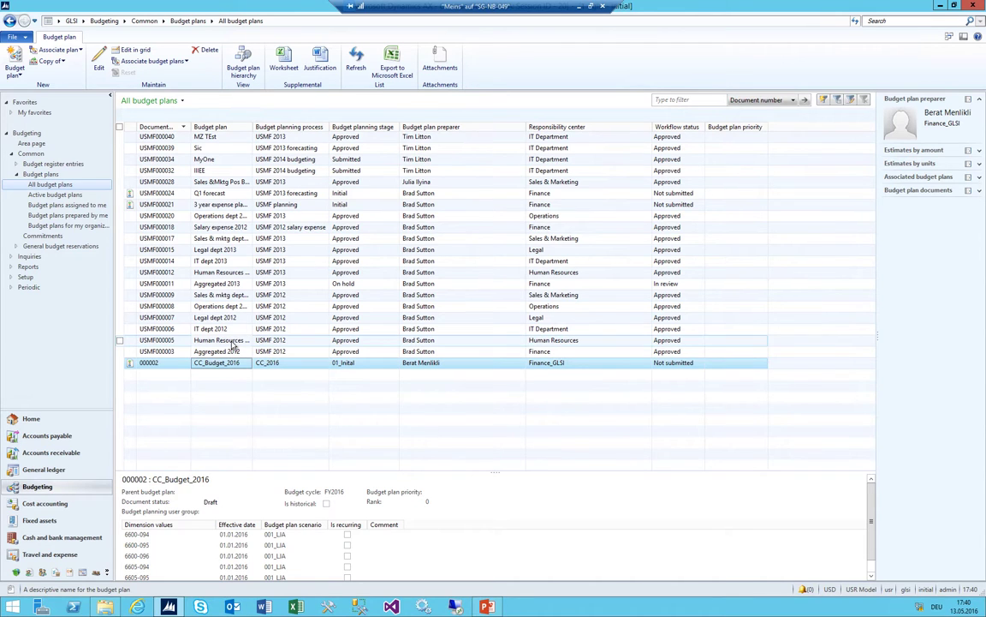
left_click(103, 21)
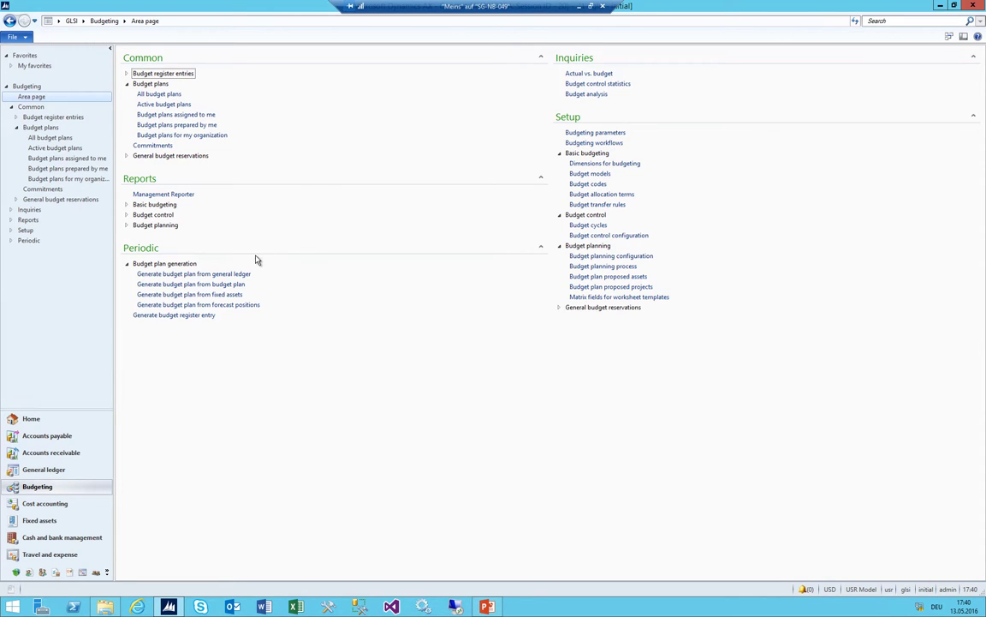
Generate the CC_Budget_2016 plan from the general ledger for scenario 003_TJtA with a factor of 1,3 and dismiss the Infolog
left_click(202, 274)
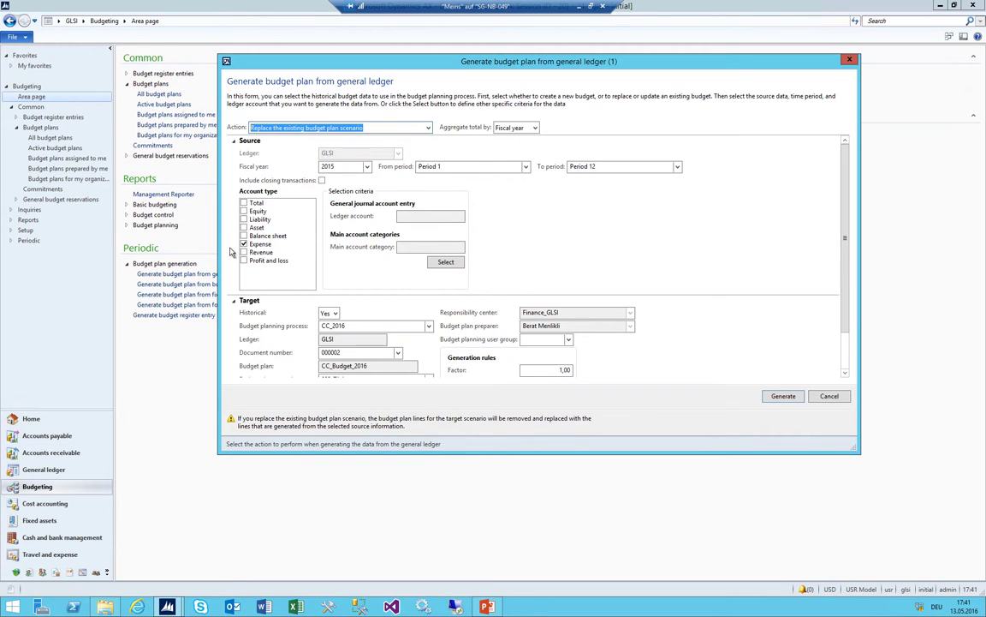
scroll(438, 334, "down", 1)
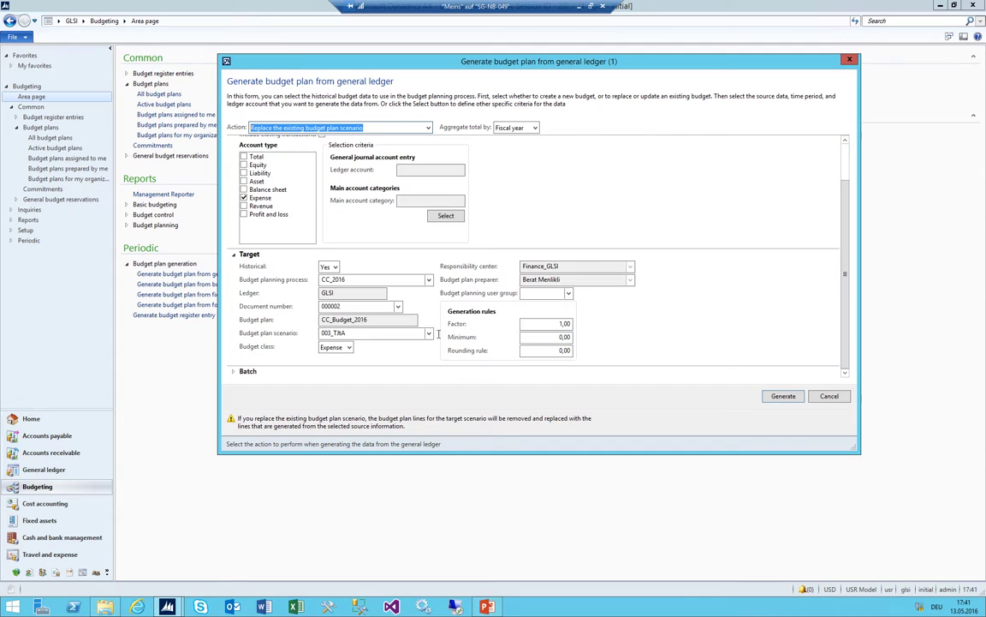
double_click(352, 334)
left_click(428, 333)
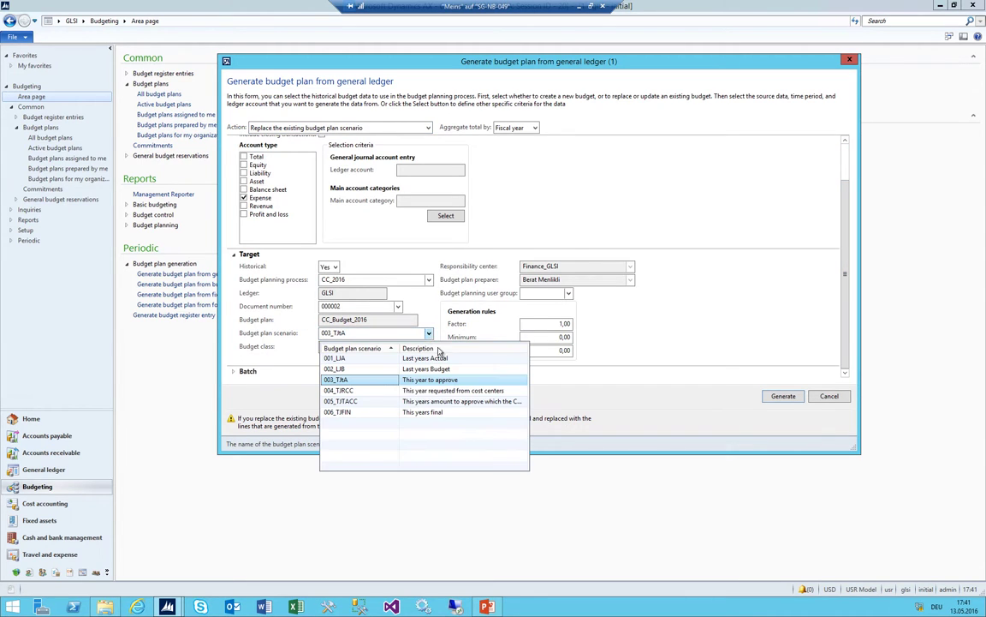
left_click(368, 379)
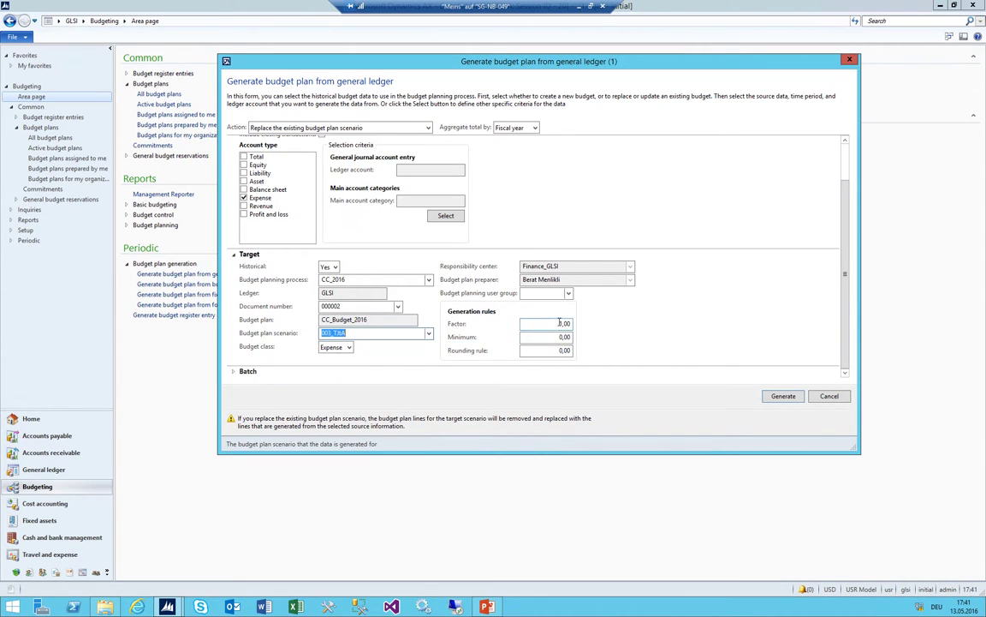
left_click(560, 323)
type("1,3")
key("shift+Tab")
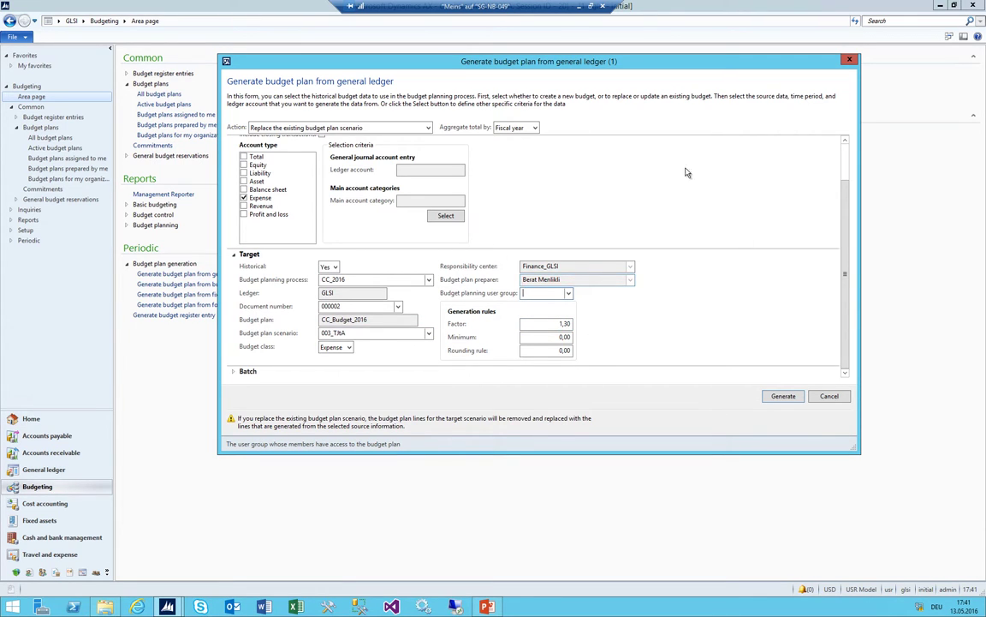
left_click(784, 396)
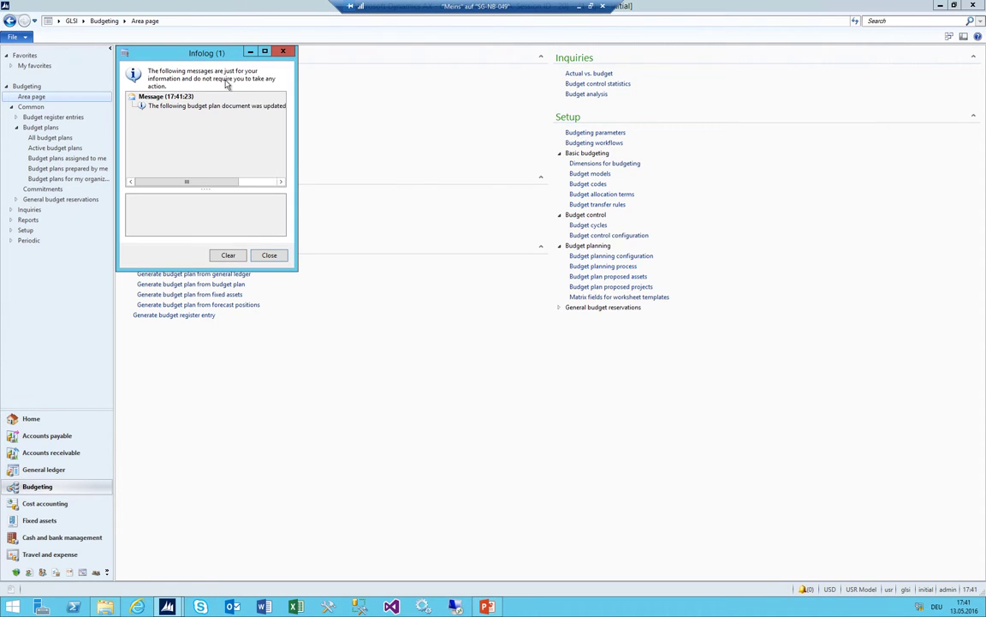
left_click(282, 52)
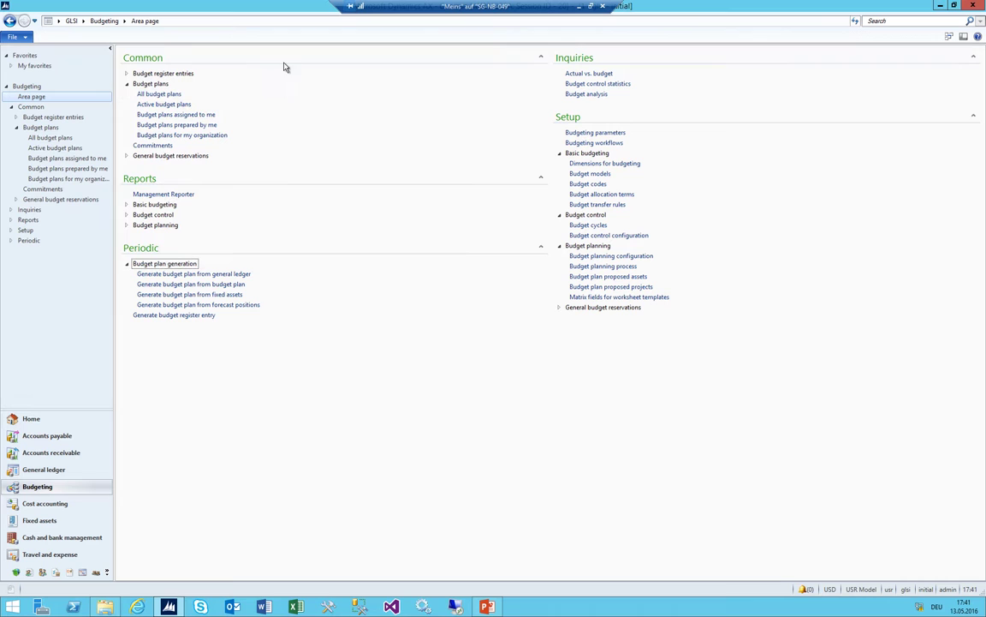
Open the CC_Budget_2016 budget plan and examine its lines filtered by scenario 003_TJtA and by 002_LJB
left_click(154, 94)
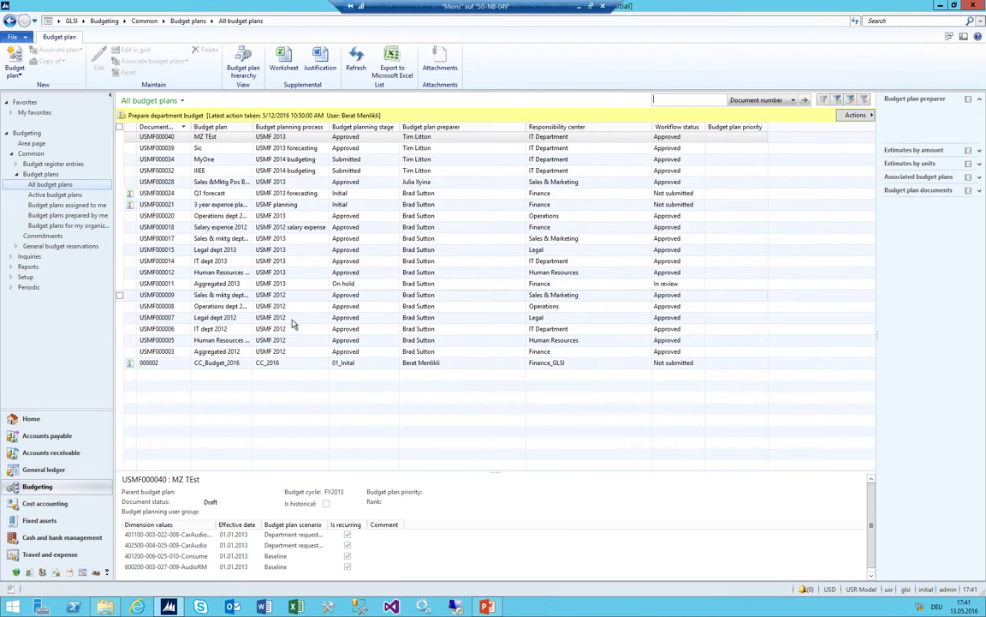
double_click(224, 362)
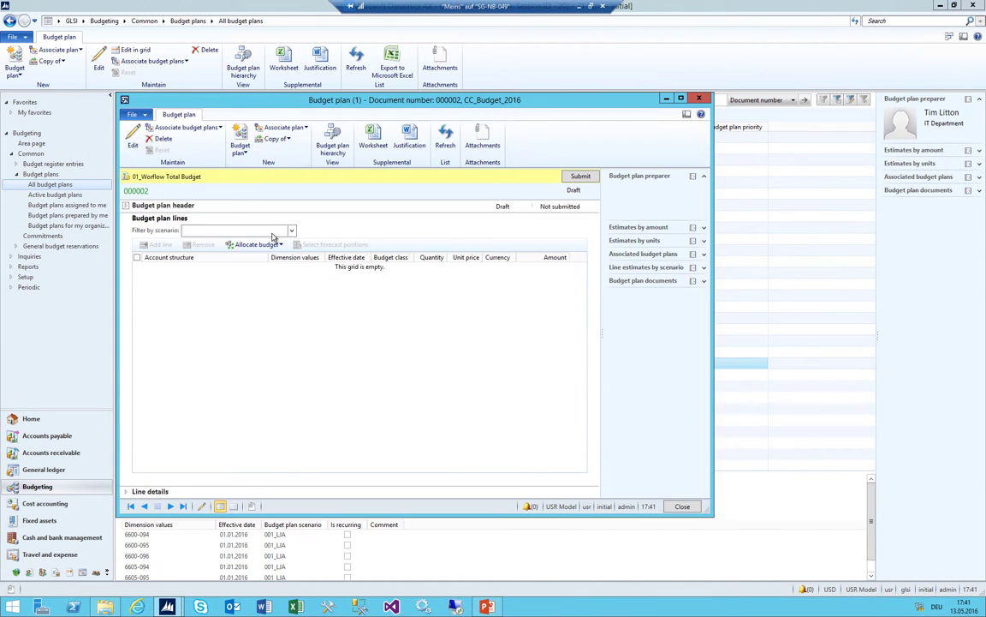
left_click(290, 232)
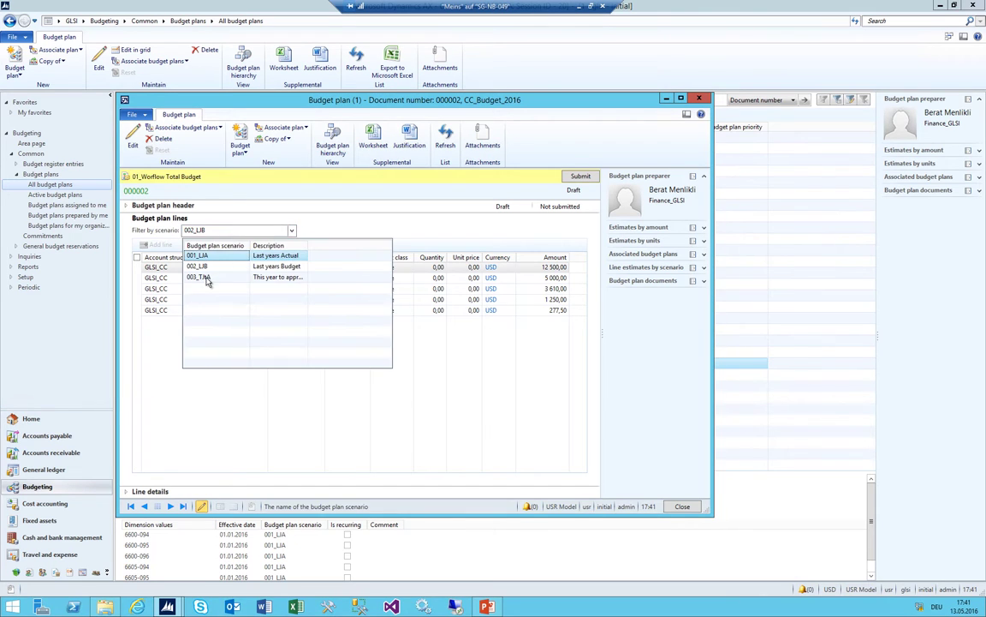
left_click(205, 273)
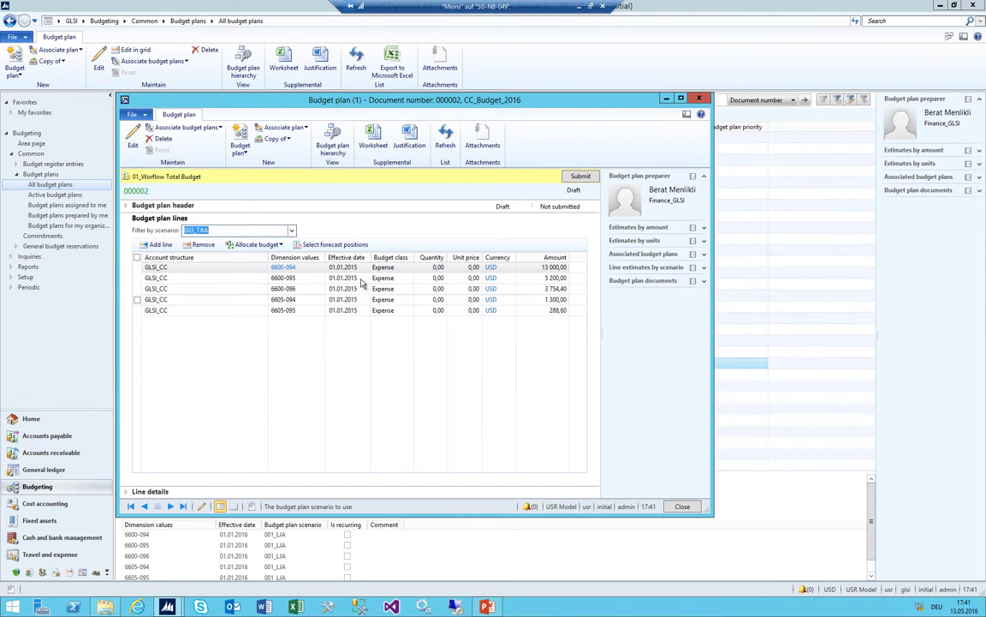
left_click(291, 231)
left_click(205, 262)
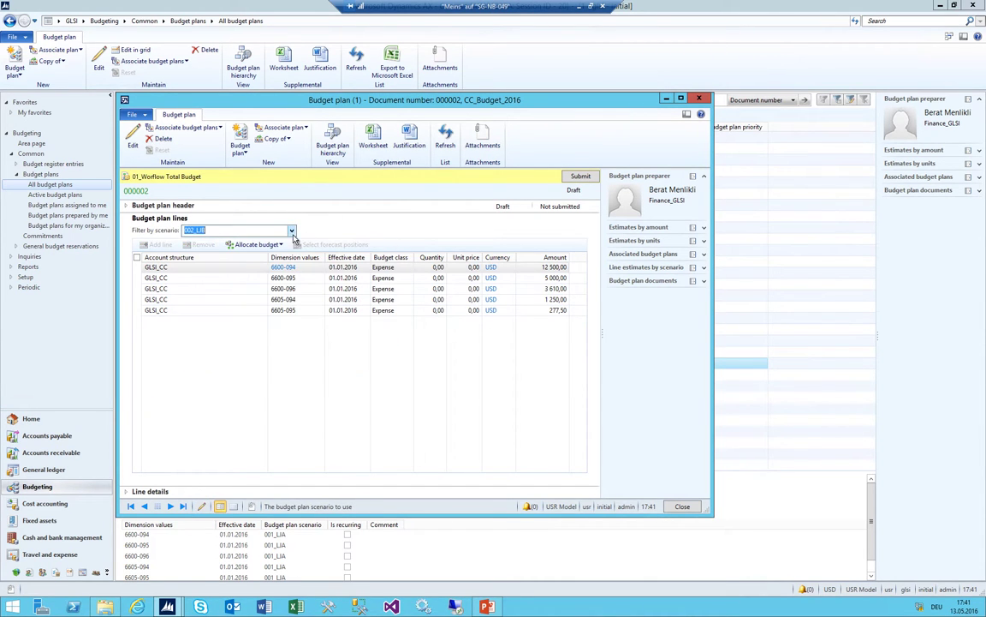
Filter the lines of the CC_Budget_2016 budget plan by scenario 001_LJA, examine them and close the plan
left_click(291, 231)
left_click(228, 256)
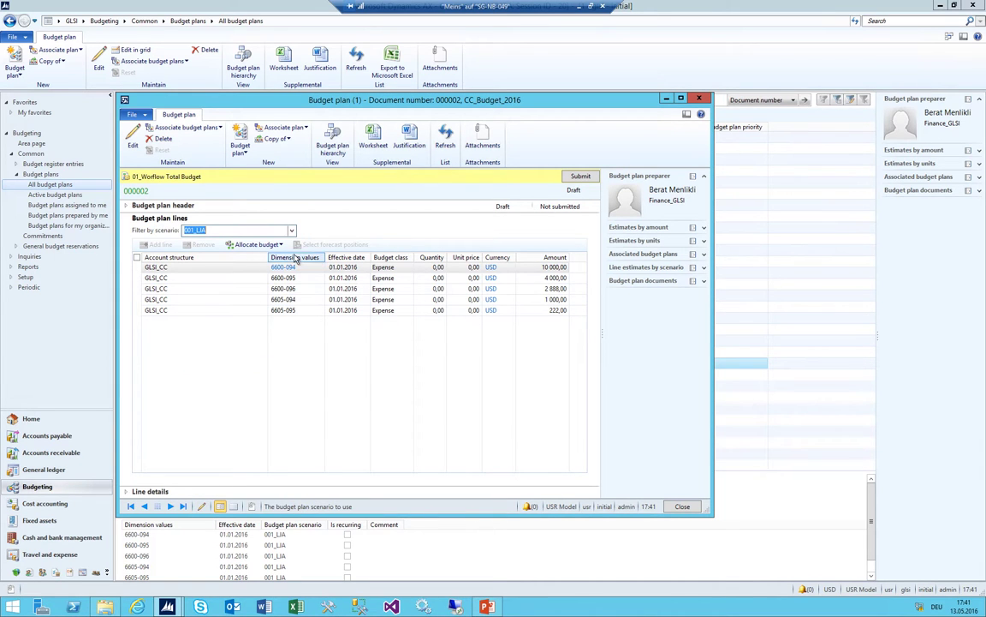
key("Escape")
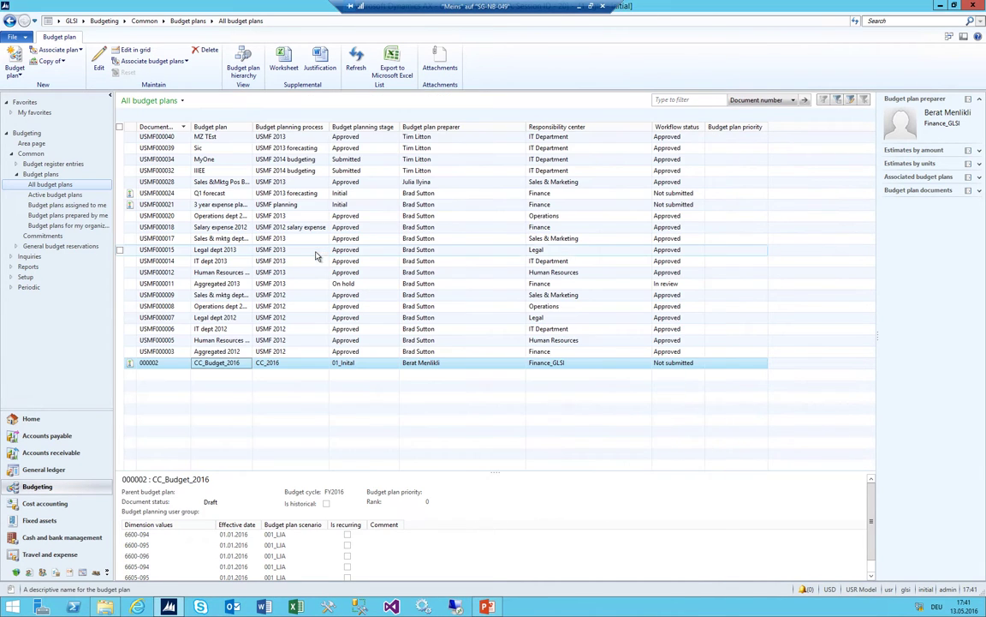
Try to open the worksheet for budget plan CC_Budget_2016 and close the Infolog
left_click(224, 330)
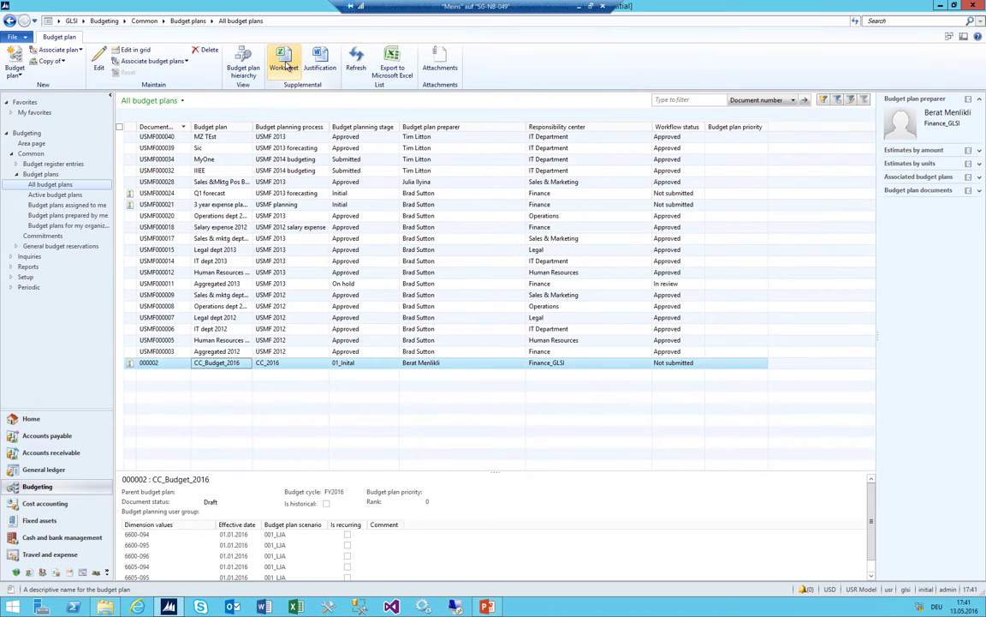
left_click(285, 66)
left_click(241, 106)
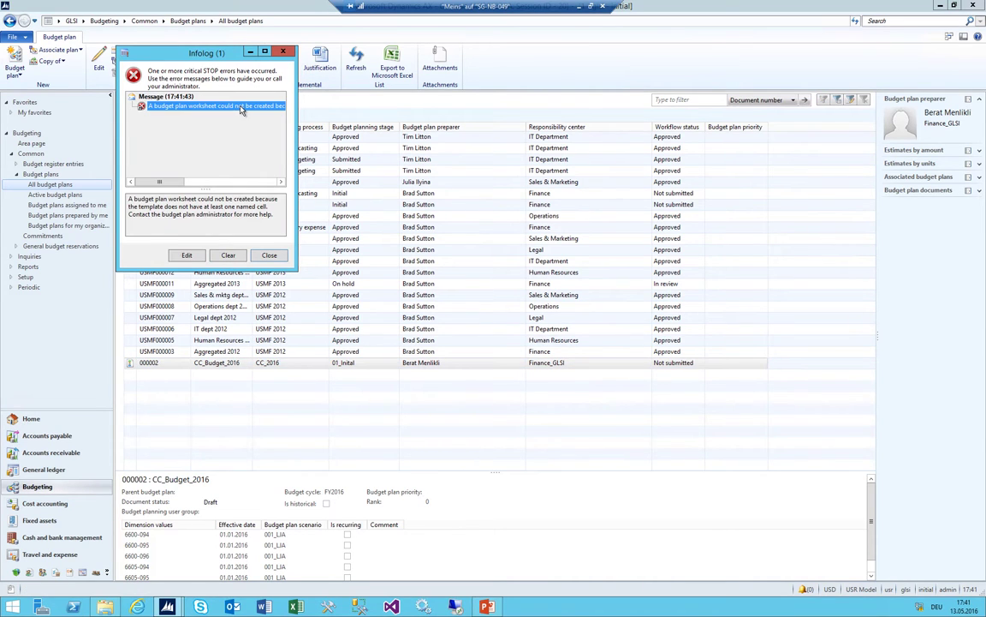
left_click(287, 53)
Request the CC_Budget_2016 worksheet again, dismiss the file-in-use message and bring up the Dynamics AX add-in commands in Excel
left_click(285, 66)
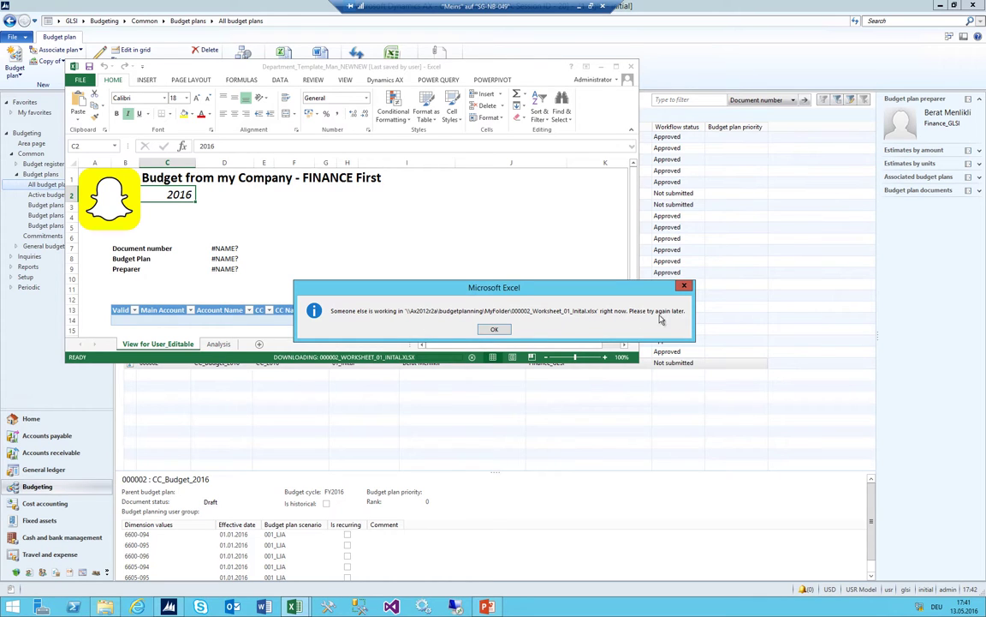
left_click(494, 330)
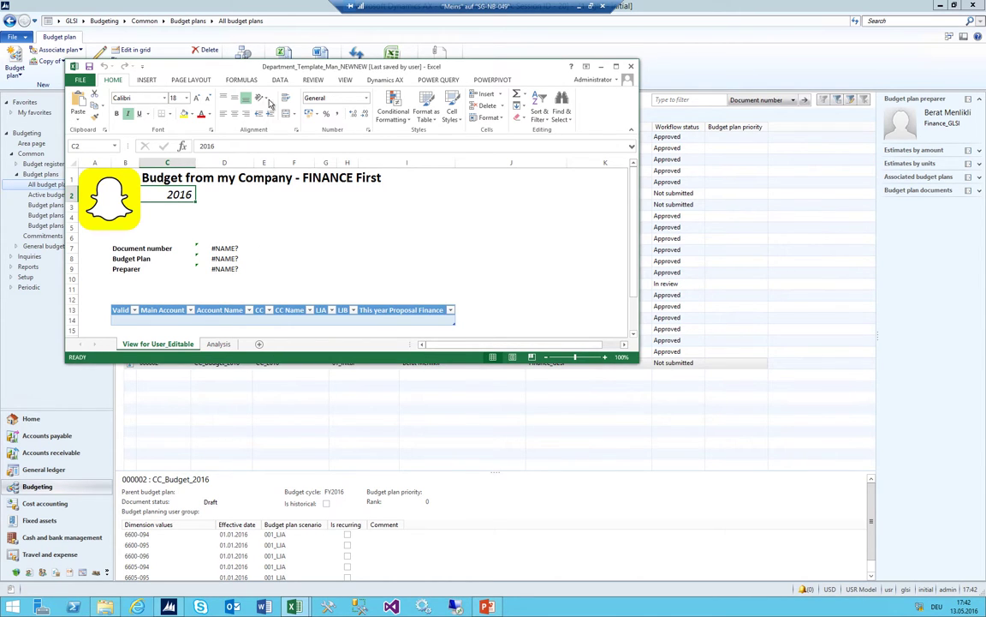
left_click(384, 80)
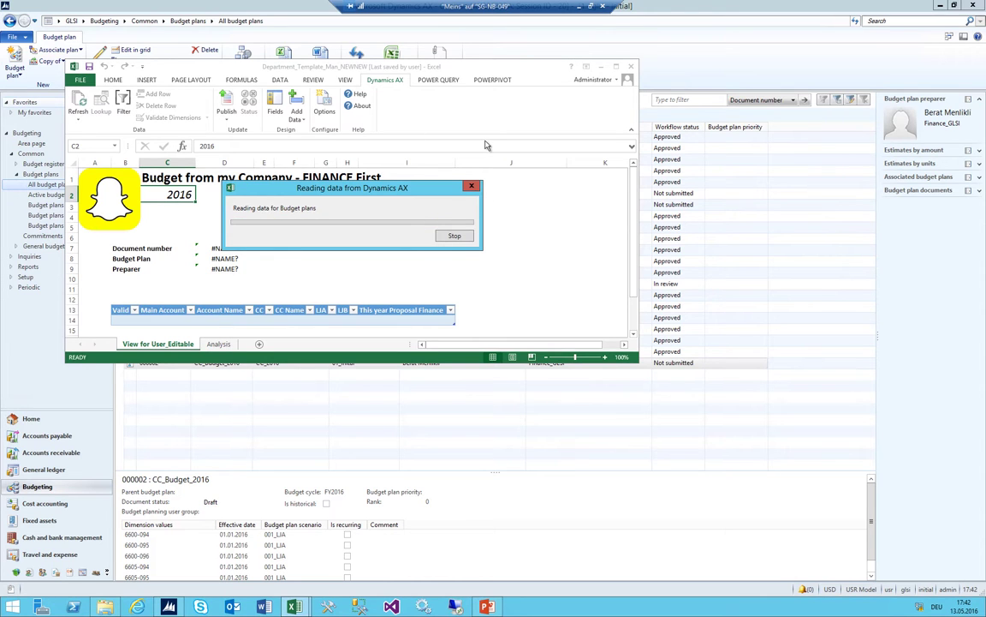
Open Task Manager, place it beside the workbook and bring the Excel_Stages workbook to the front
right_click(569, 607)
left_click(590, 581)
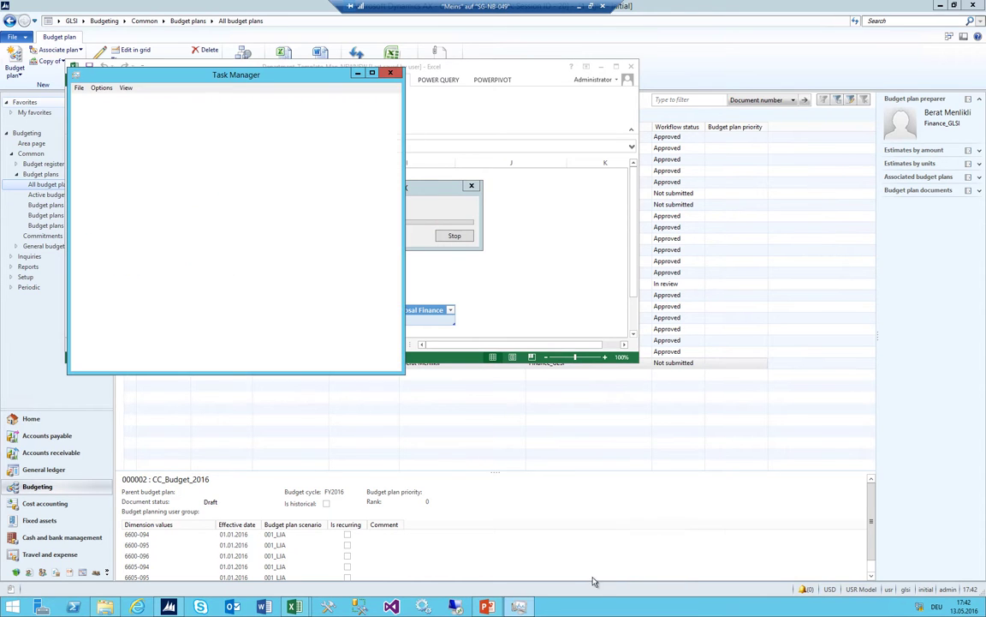
left_click_drag(739, 104, 739, 105)
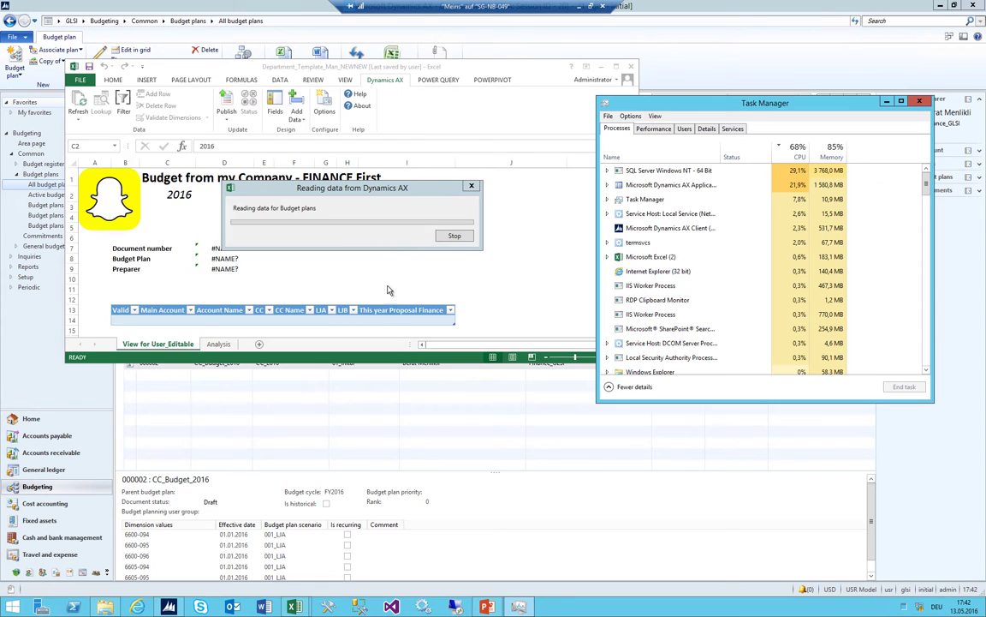
mouse_move(291, 594)
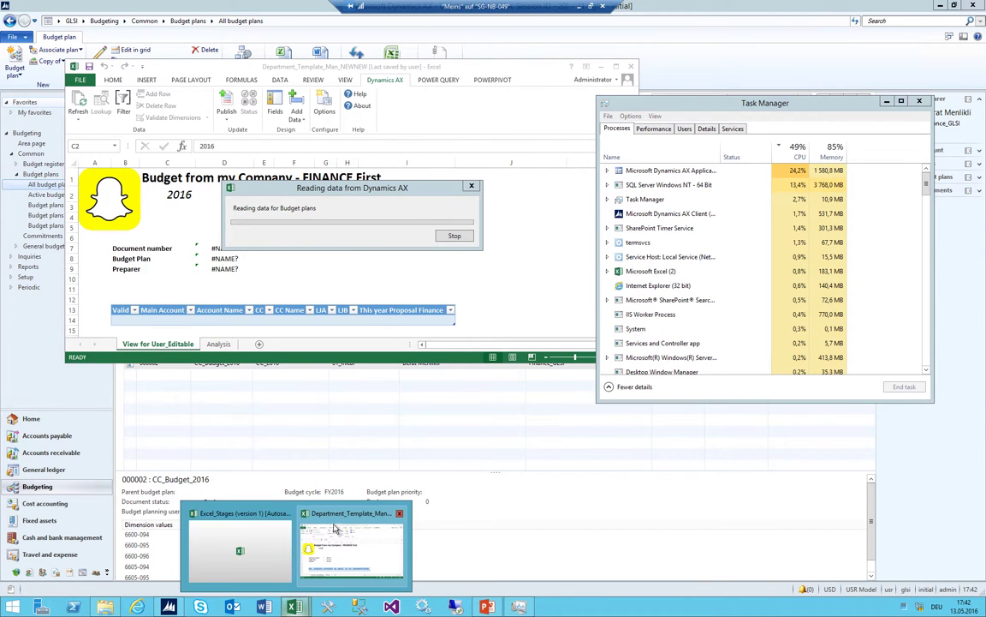
left_click(240, 544)
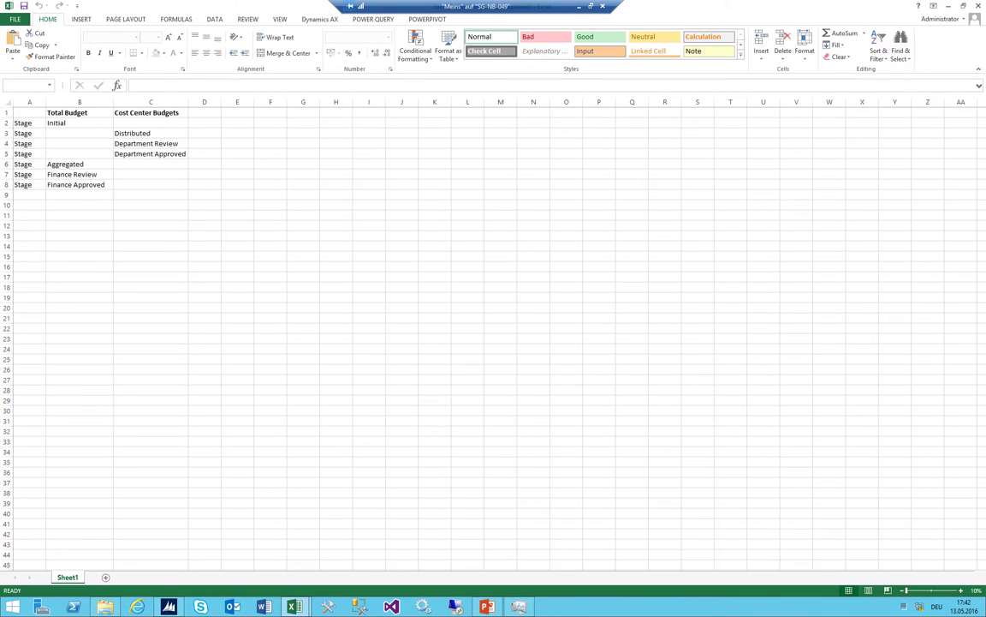
Stop reading the budget plan data from Dynamics AX and end the Microsoft Excel task in Task Manager
mouse_move(294, 606)
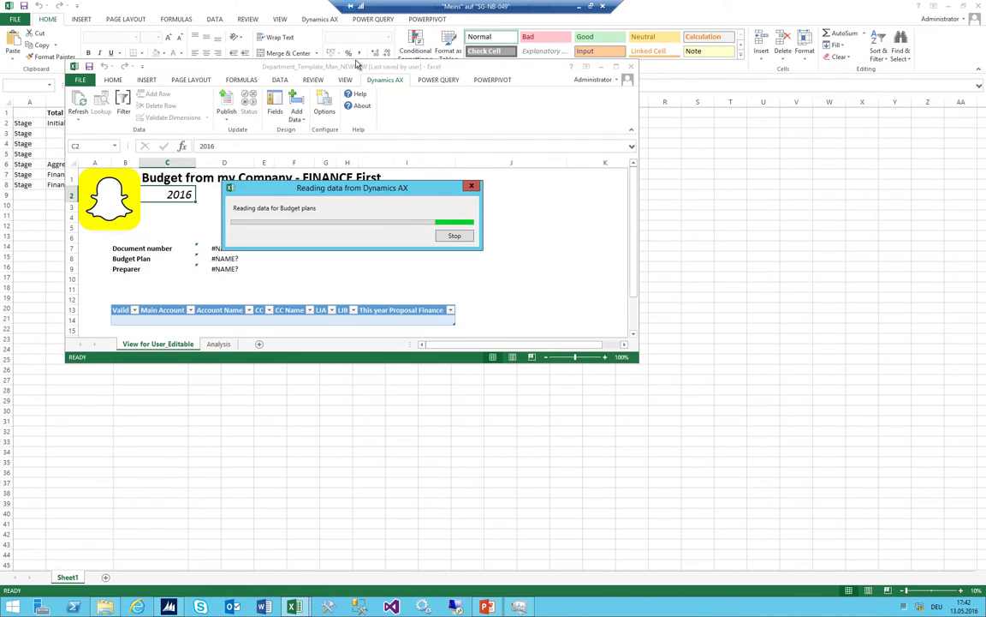
left_click(452, 235)
right_click(610, 611)
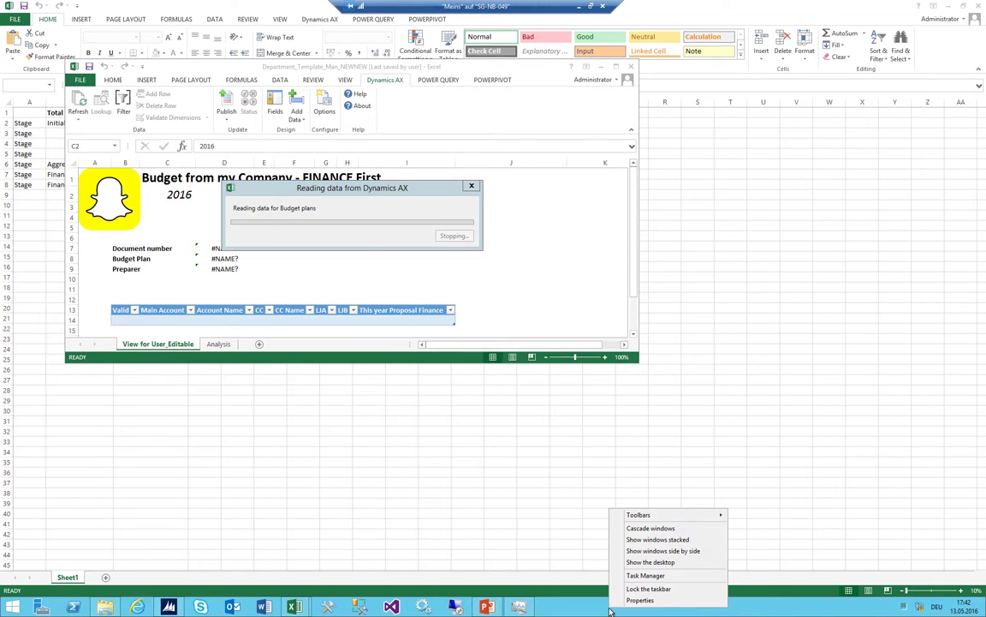
left_click(582, 542)
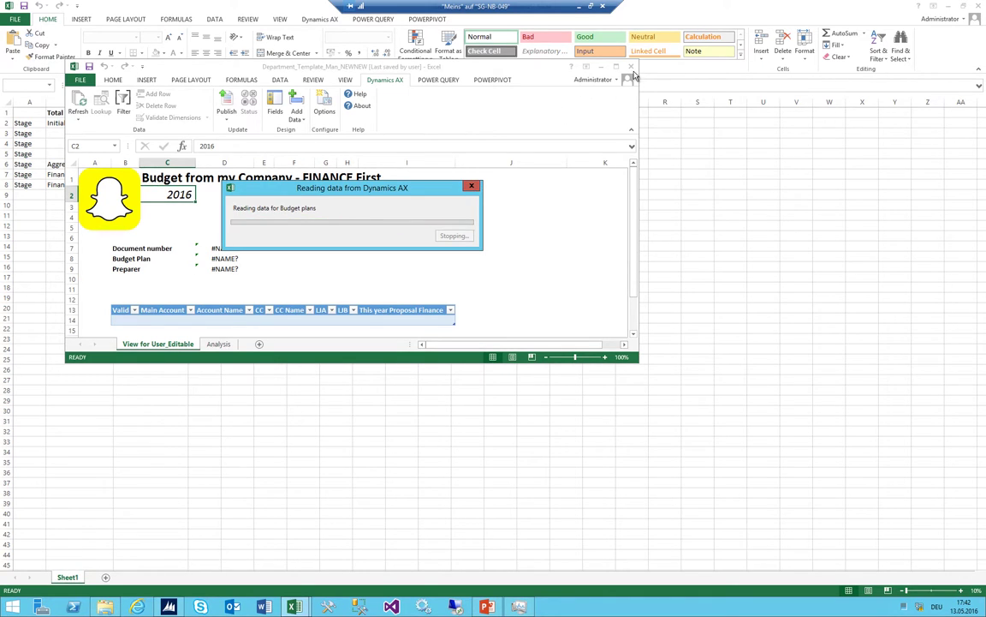
left_click(521, 606)
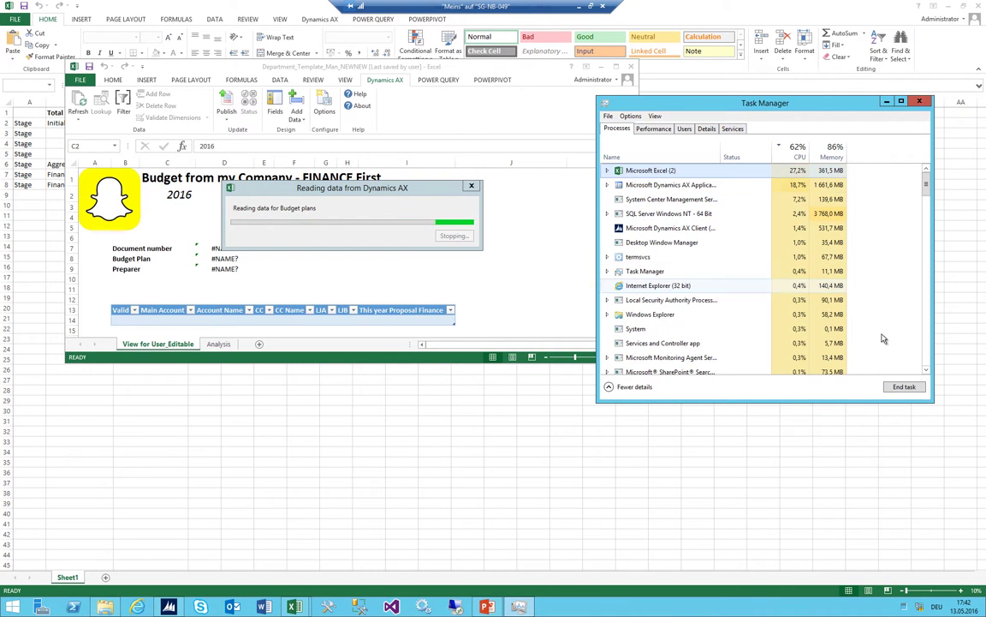
left_click(904, 386)
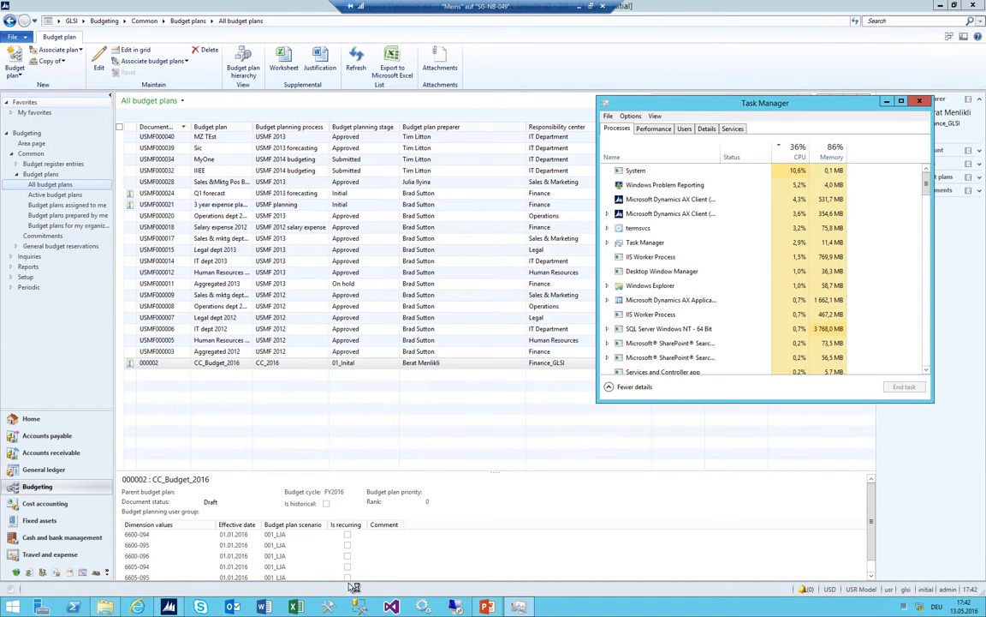
Check the CPU performance and search the processes sorted by name for remaining Excel instances, closing Task Manager when done
left_click(654, 130)
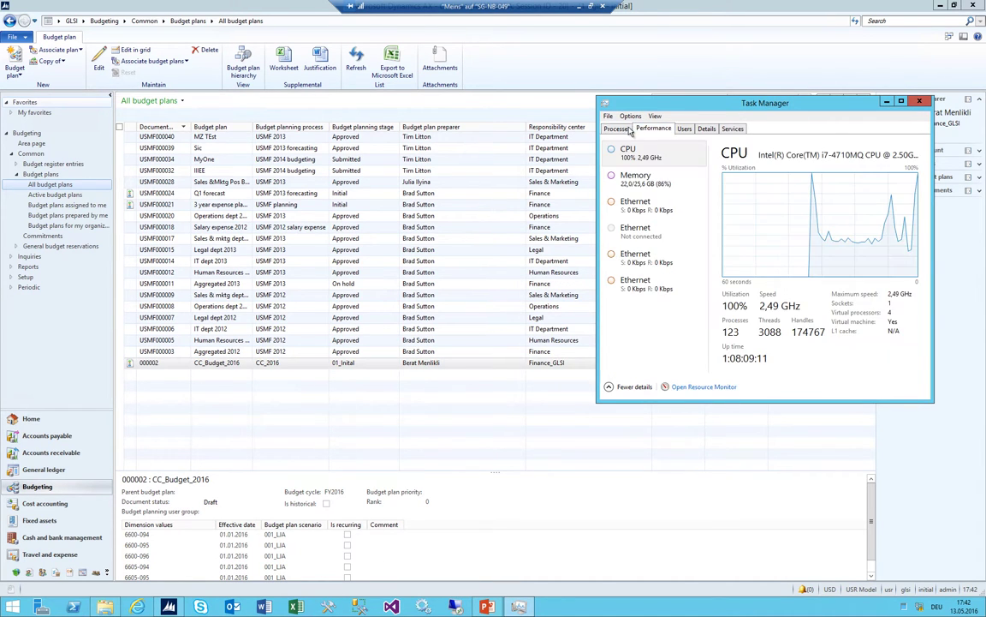
left_click(617, 129)
left_click(682, 338)
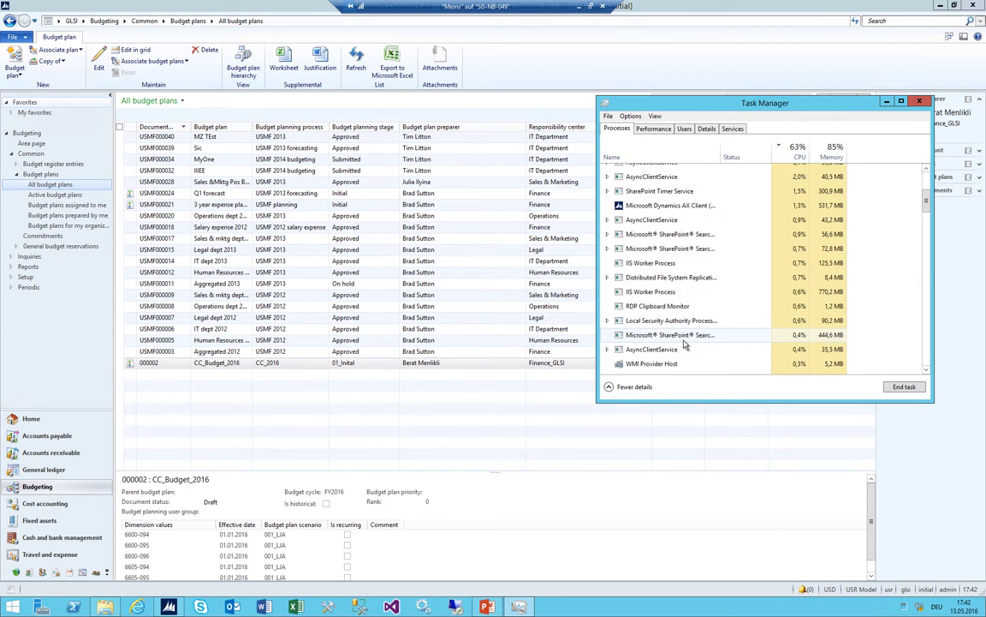
scroll(684, 345, "down", 10)
scroll(684, 344, "down", 5)
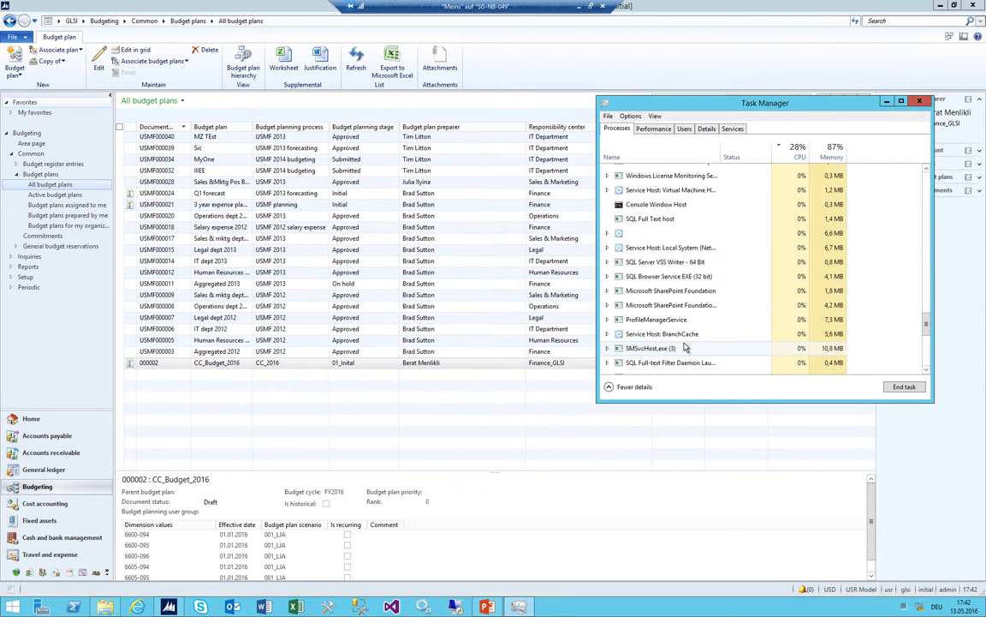
left_click(642, 157)
scroll(670, 299, "down", 5)
scroll(670, 299, "down", 2)
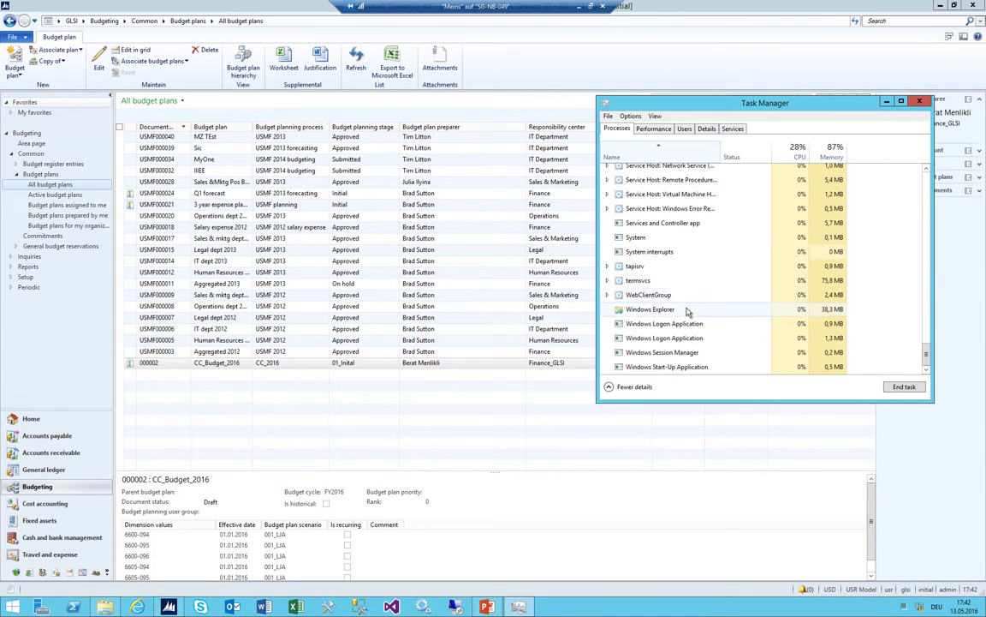
left_click_drag(929, 358, 918, 101)
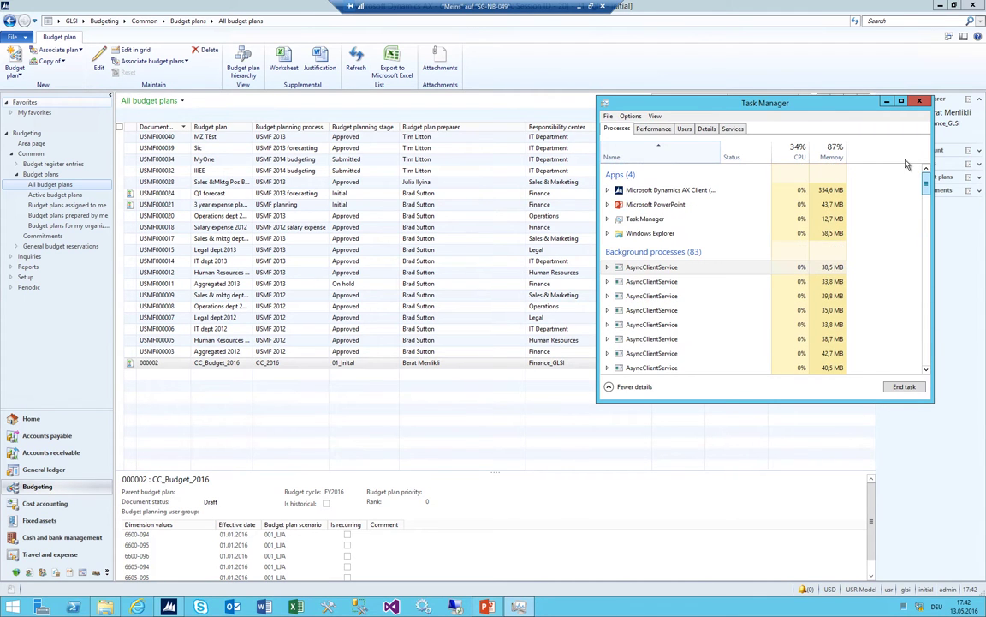
left_click(919, 101)
Try to permanently delete 000002_Worksheet_01_Inital from MyFolder, retrying several times before dismissing the File In Use message
left_click(105, 604)
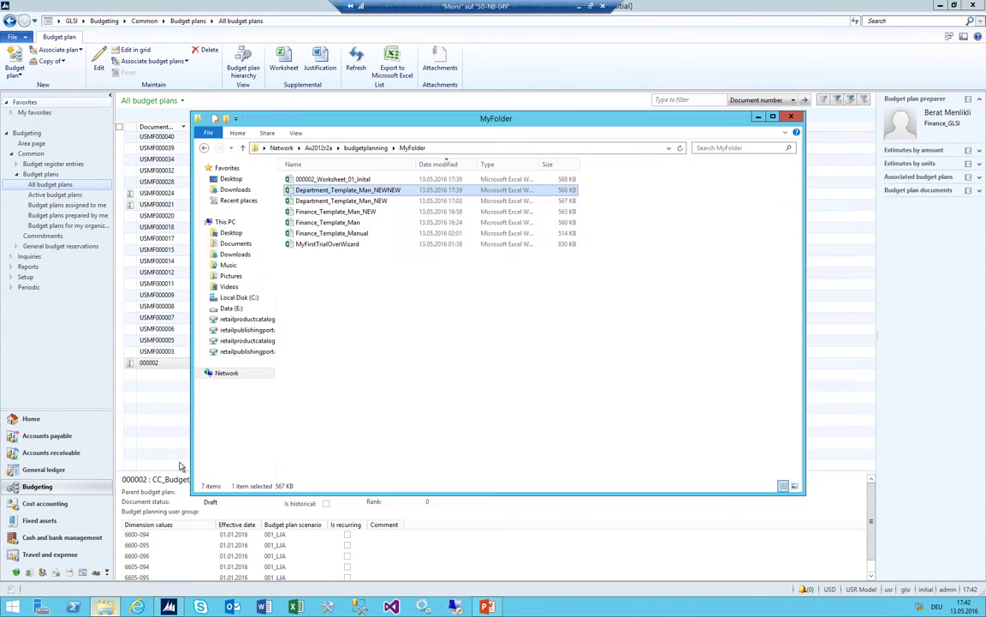
left_click(330, 179)
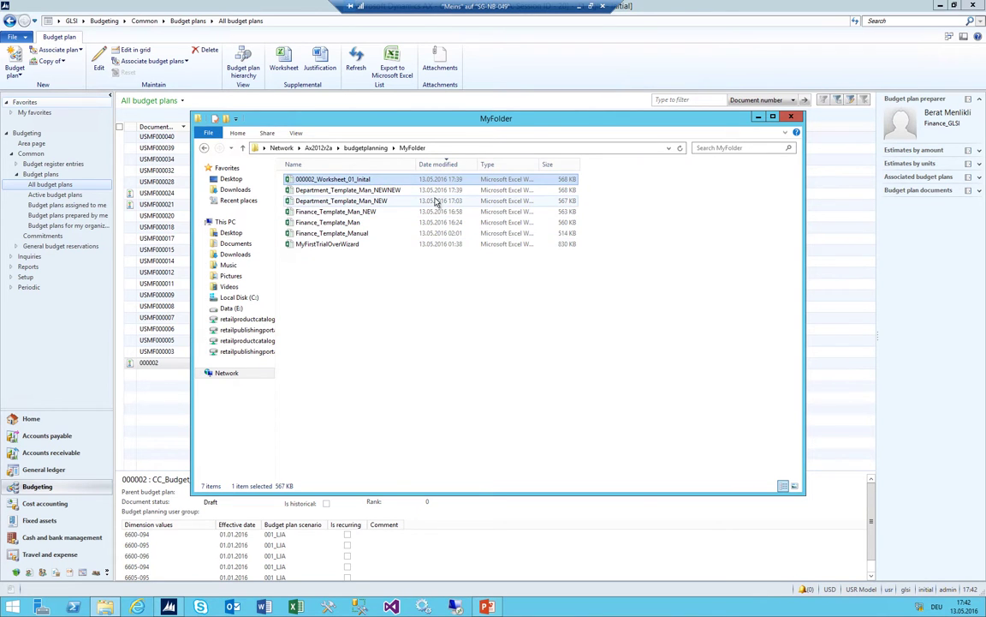
key("shift+Delete")
left_click(531, 346)
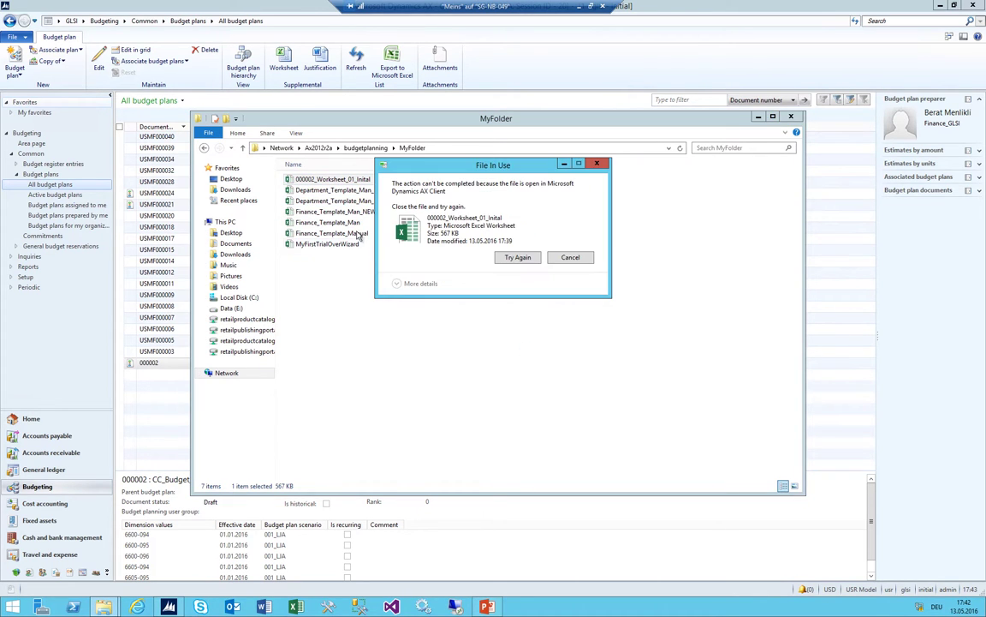
left_click(518, 258)
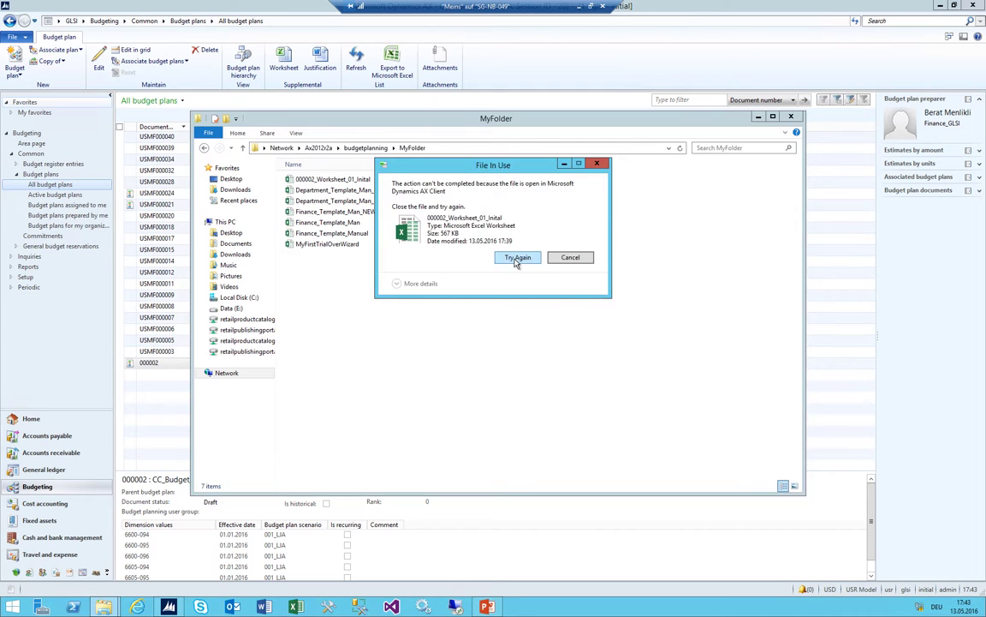
left_click(516, 258)
left_click(516, 258)
left_click(524, 177)
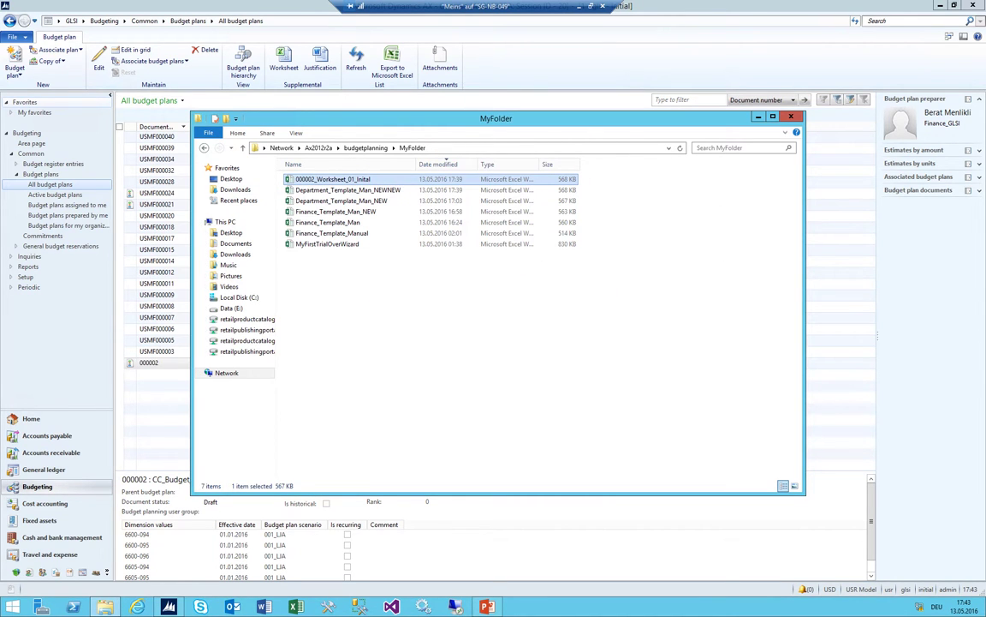
Inspect the Dynamics AX Client entry in Task Manager and close the Dynamics AX client to release the worksheet file
left_click(394, 299)
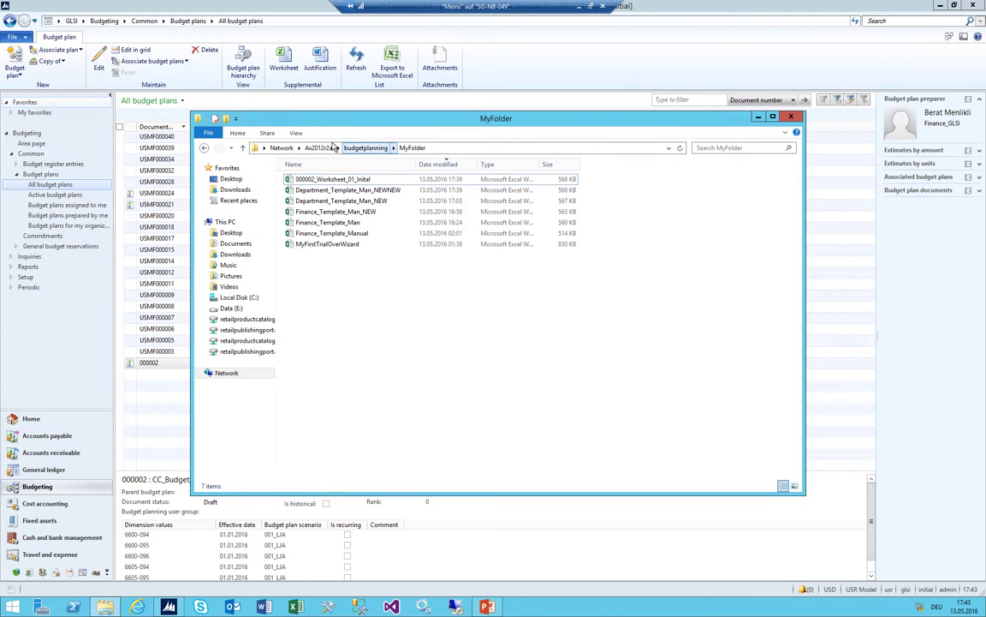
left_click(347, 179)
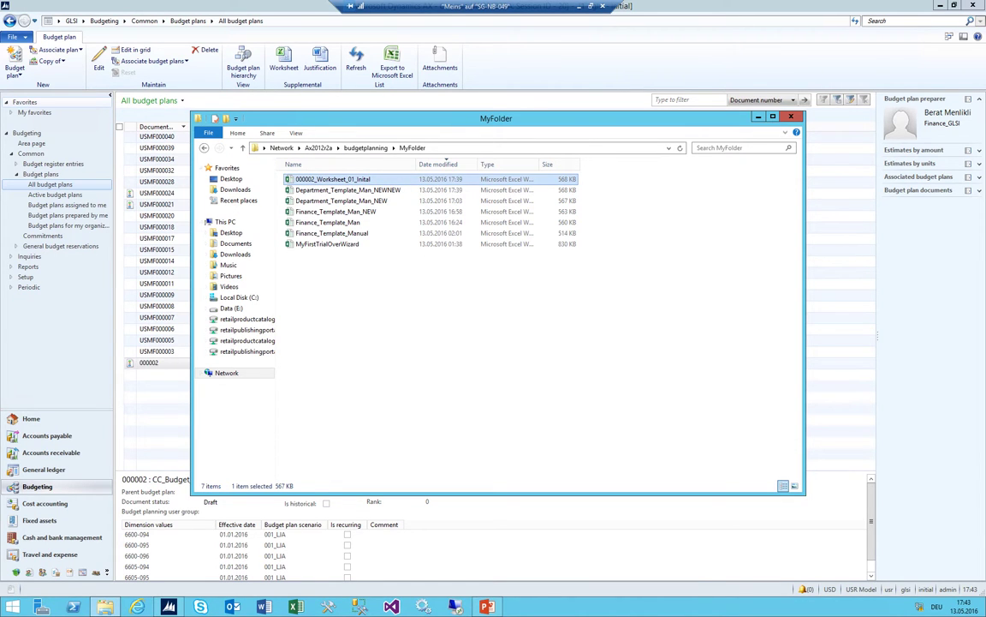
right_click(524, 605)
left_click(556, 578)
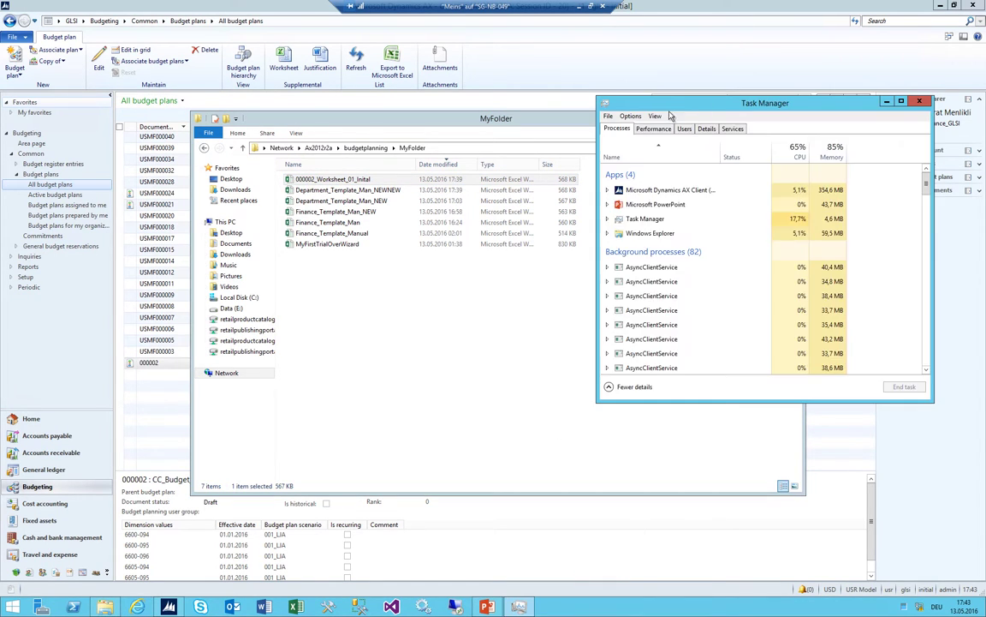
double_click(676, 190)
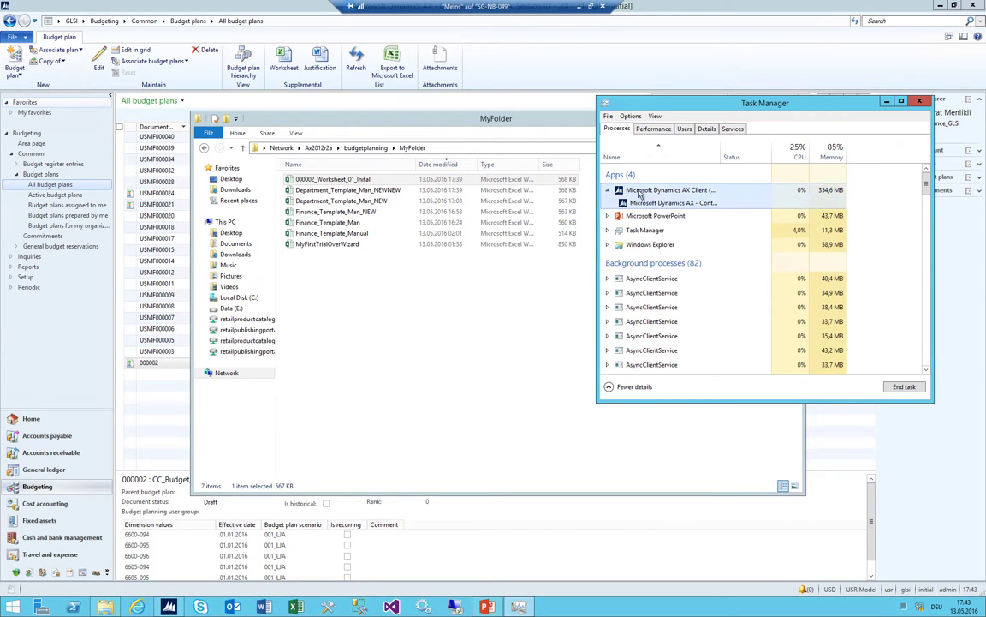
left_click(939, 6)
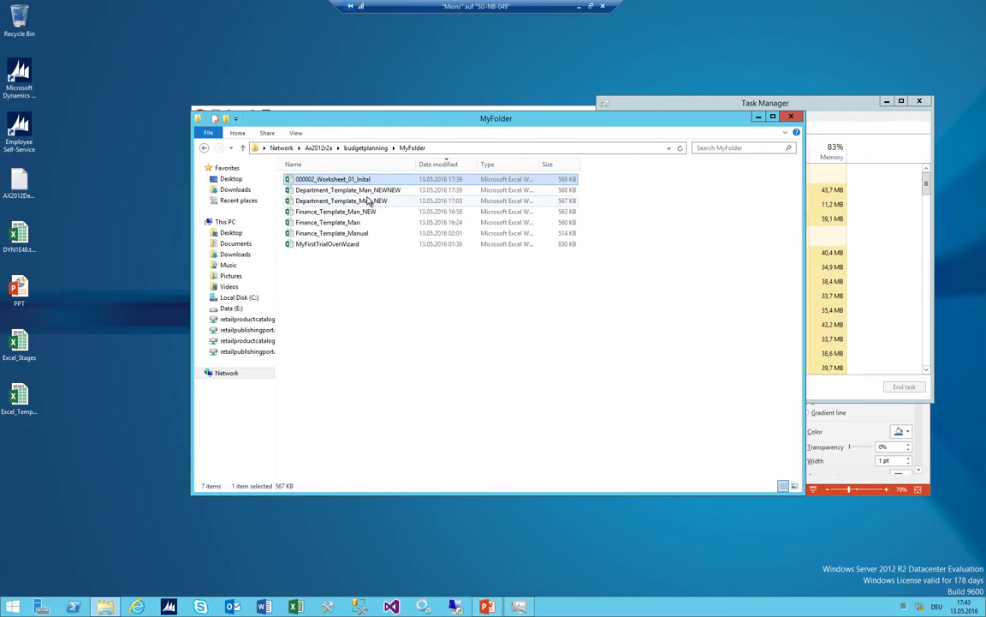
Delete the 000002_Worksheet_01_Inital workbook from MyFolder and confirm the deletion
key("Delete")
left_click(534, 345)
left_click(338, 214)
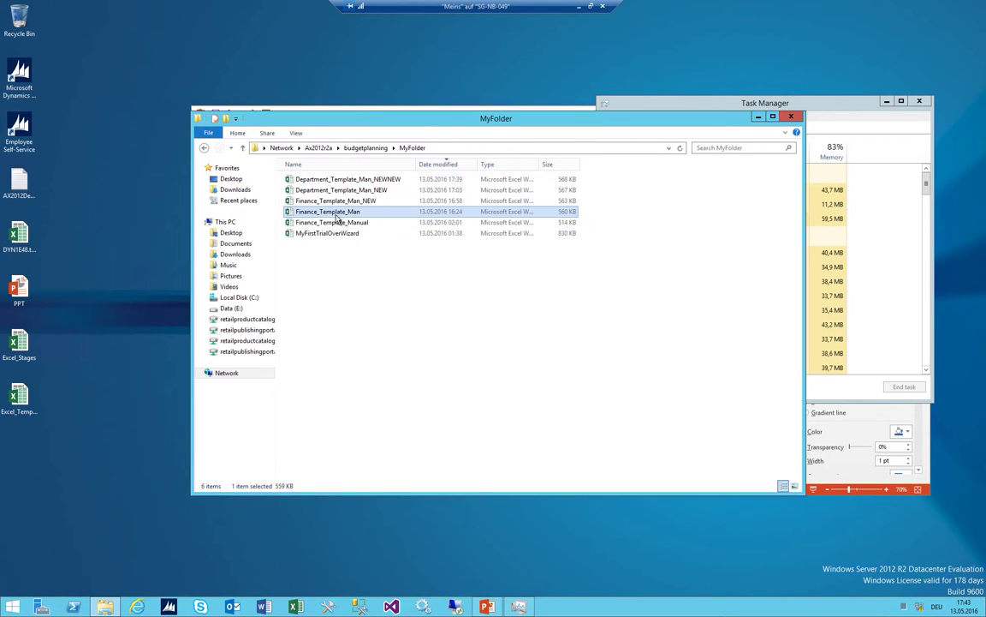
Restart Dynamics AX, look up the list of all budget plans and return to the Budgeting area page
left_click(168, 607)
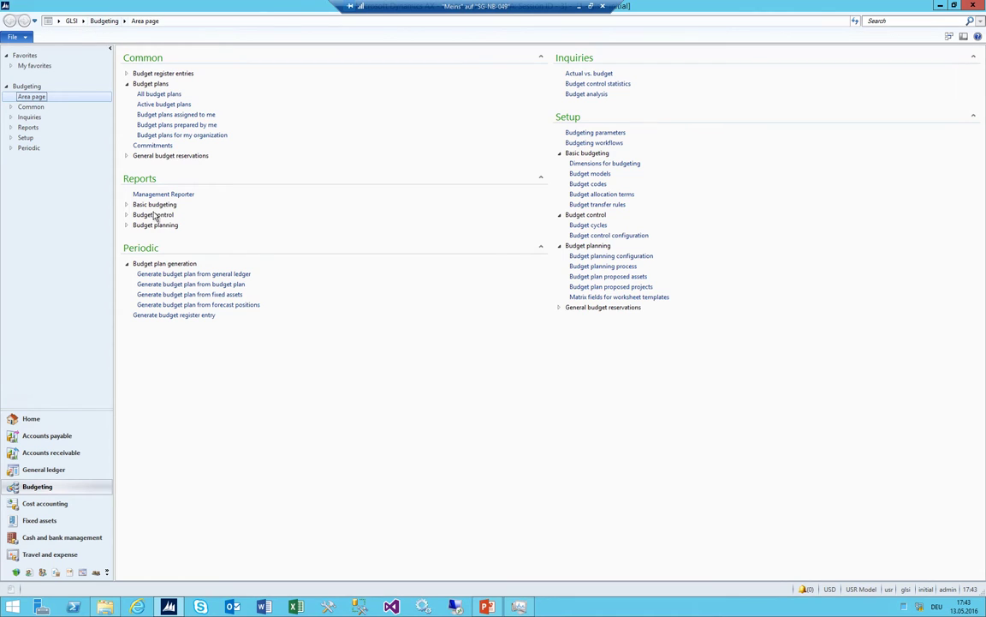
left_click(155, 95)
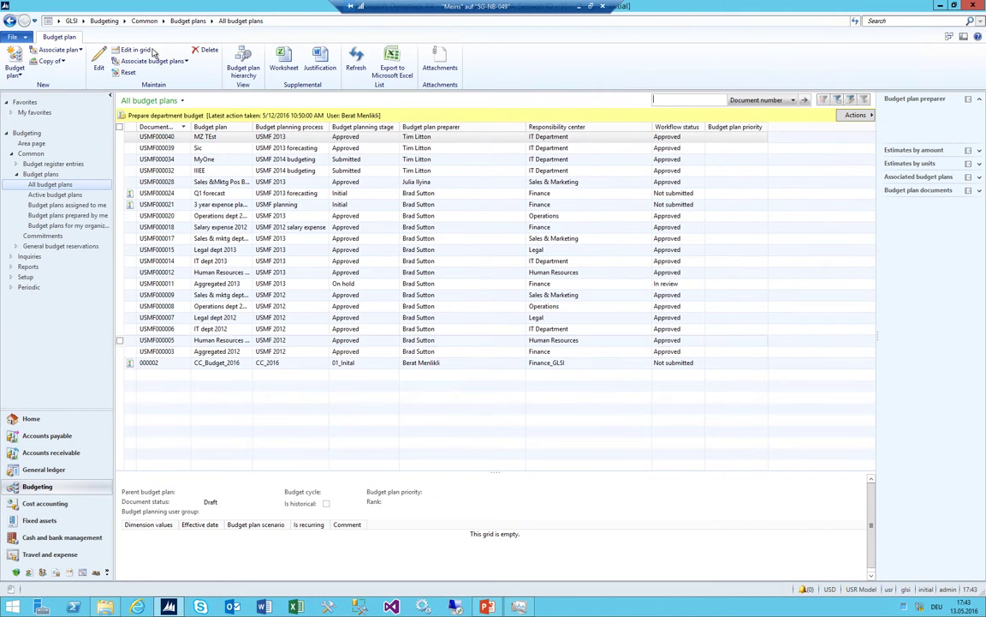
left_click(104, 20)
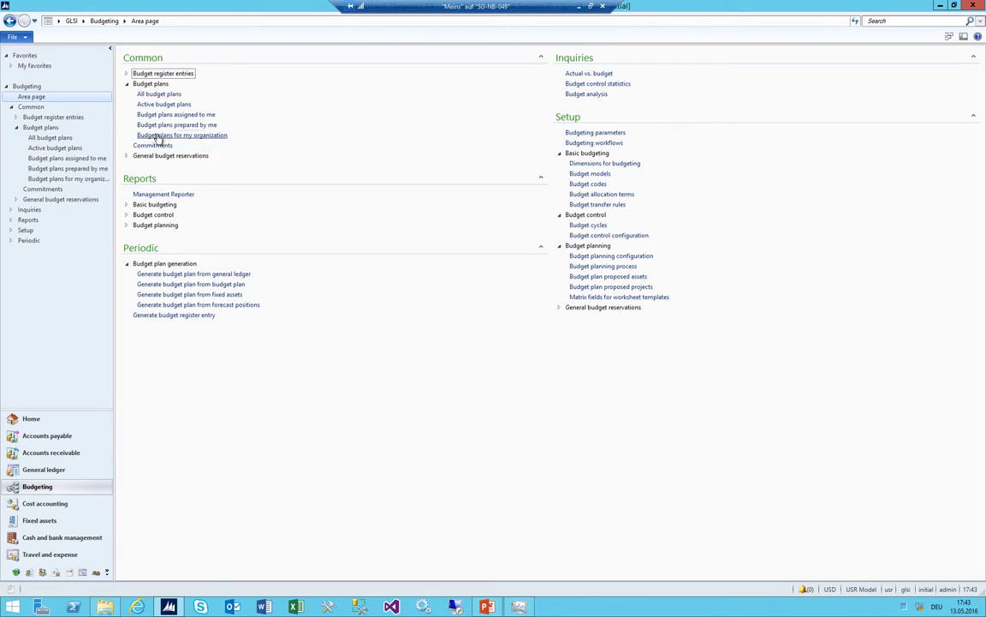
Try to create the Excel worksheet for CC_Budget_2016 from the organization's budget plans, and check MyFolder for the worksheet file
left_click(197, 135)
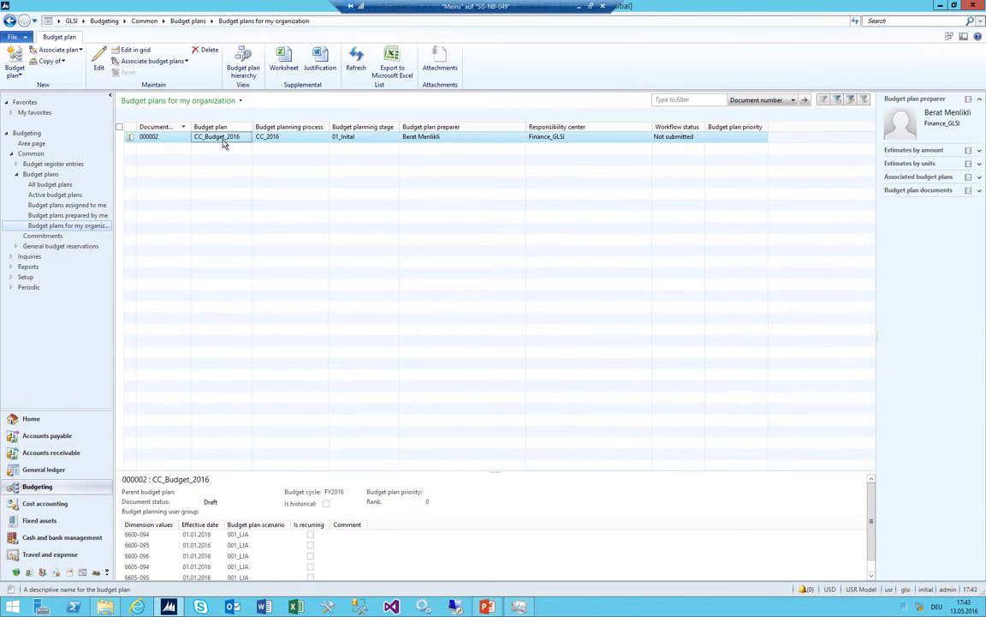
left_click(283, 62)
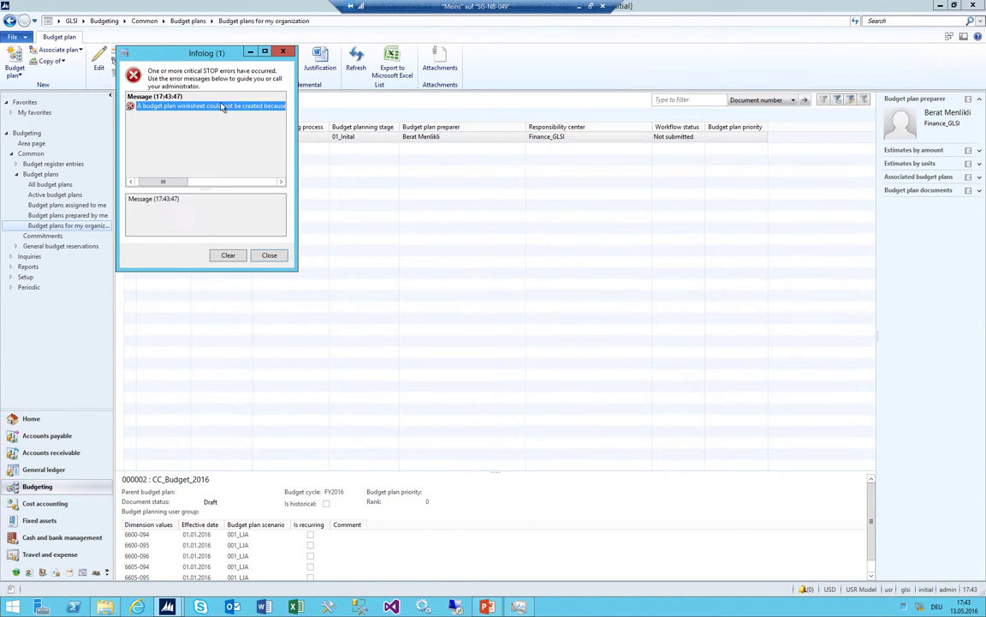
left_click(283, 51)
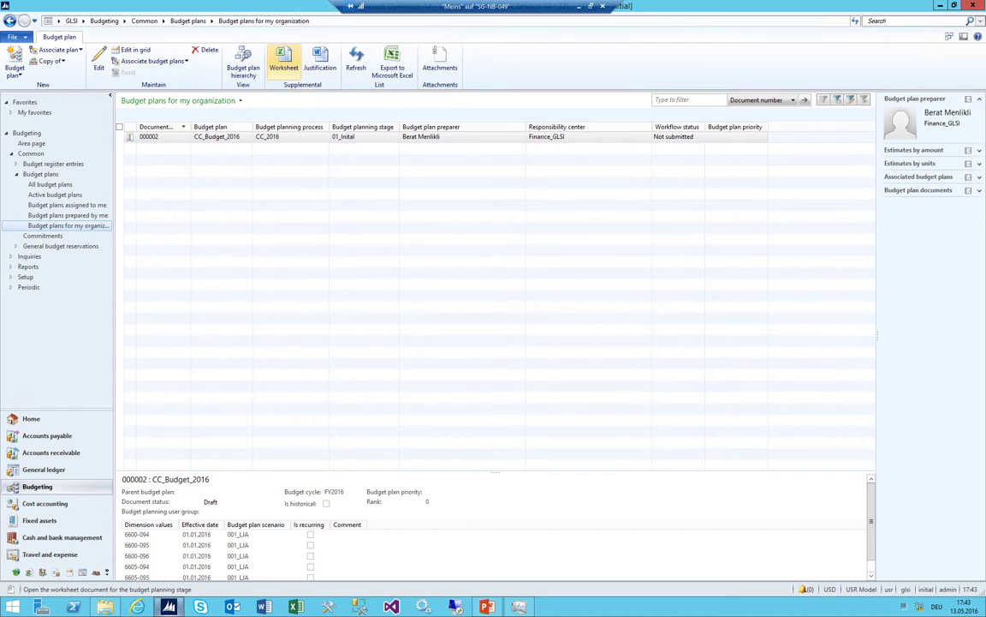
left_click(104, 607)
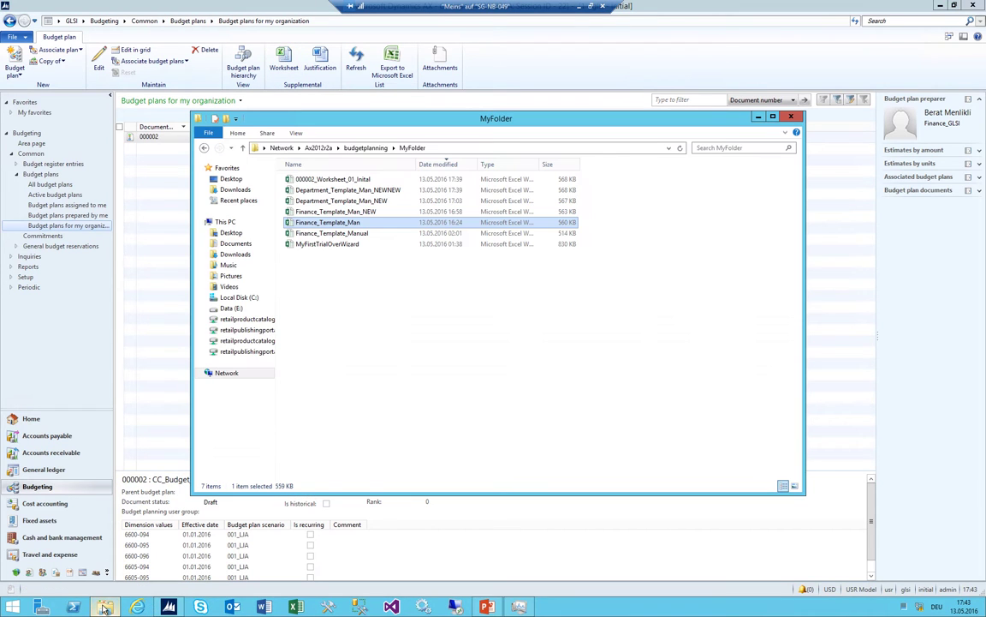
left_click(104, 608)
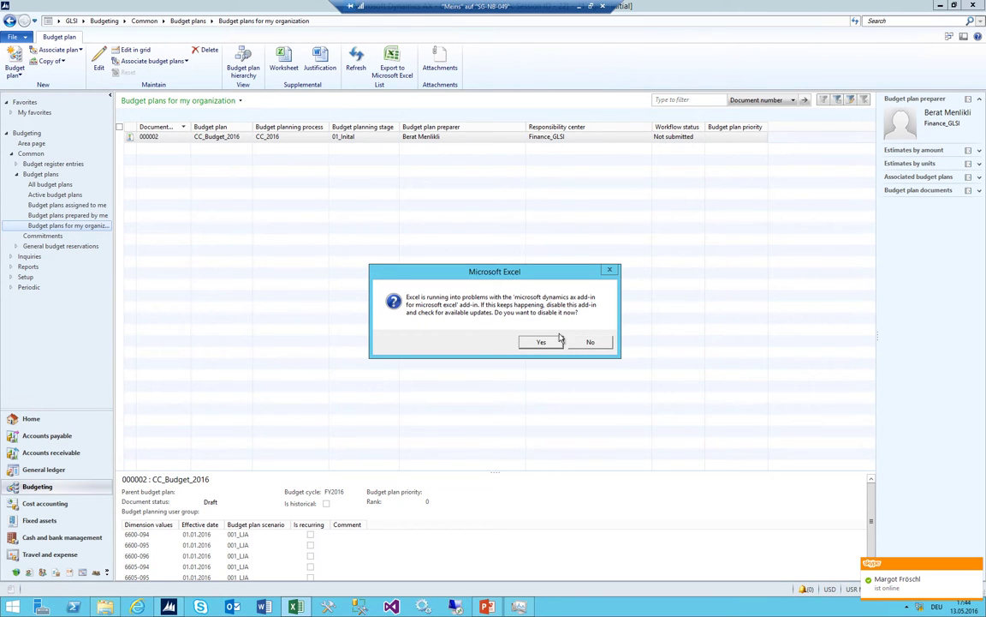
Keep the Dynamics AX add-in enabled, remove the recovered files from Excel's Document Recovery and close Excel
left_click(591, 343)
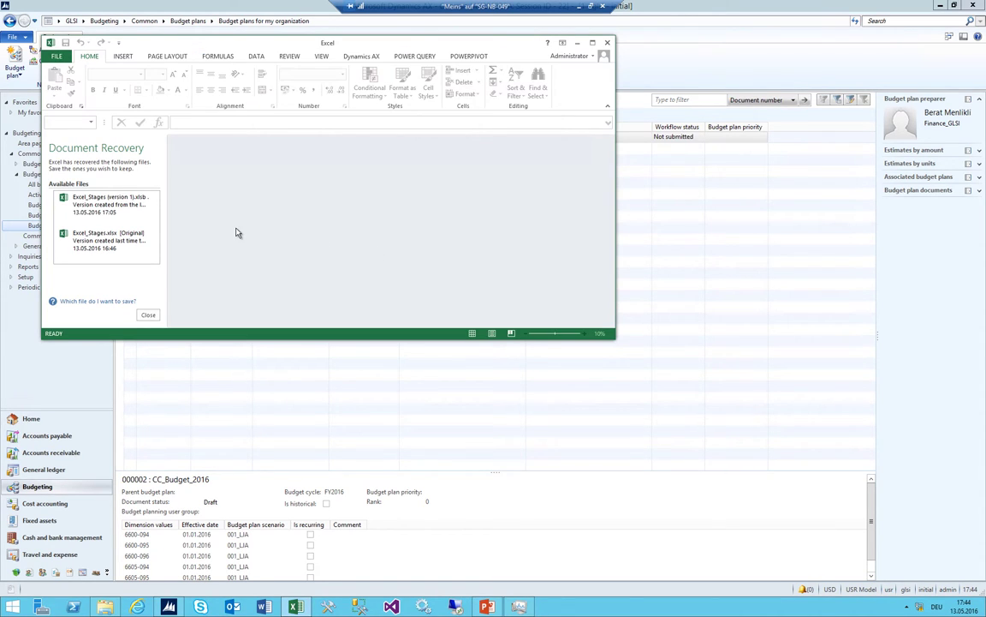
left_click(592, 42)
left_click(107, 572)
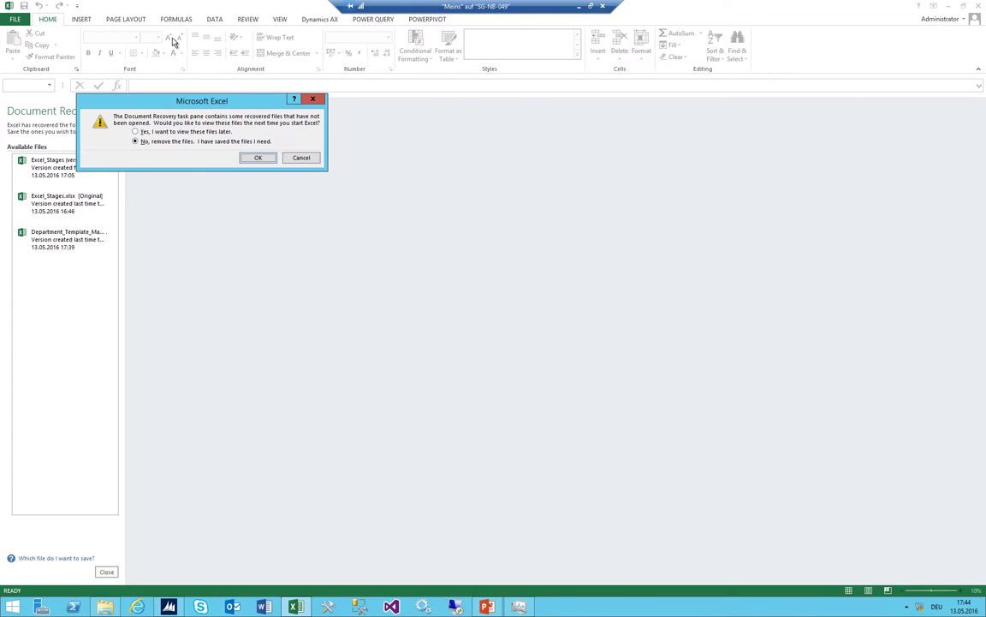
left_click(167, 133)
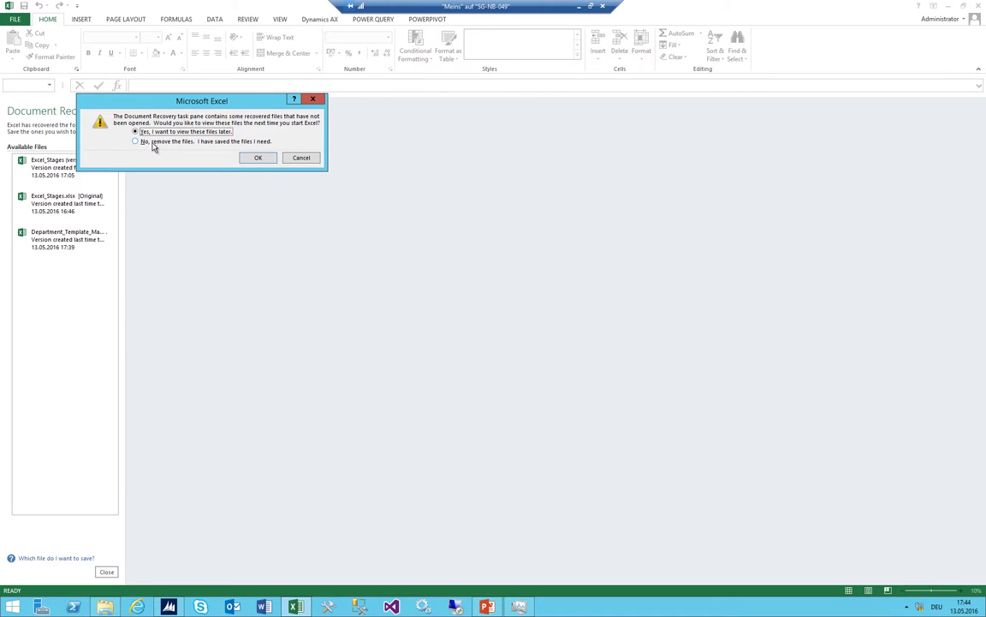
left_click(154, 143)
left_click(258, 159)
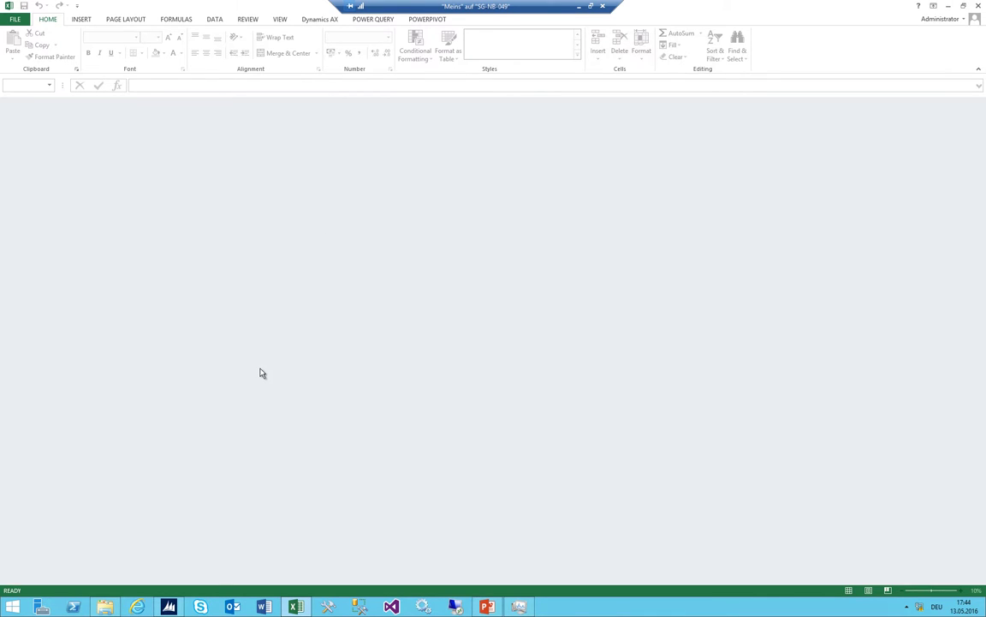
double_click(782, 10)
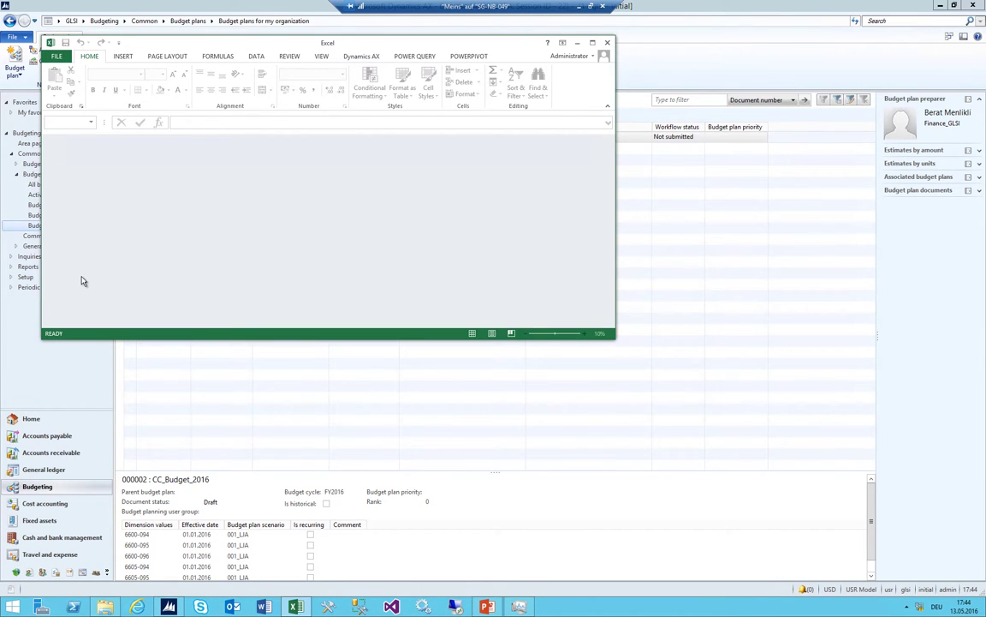
left_click(606, 43)
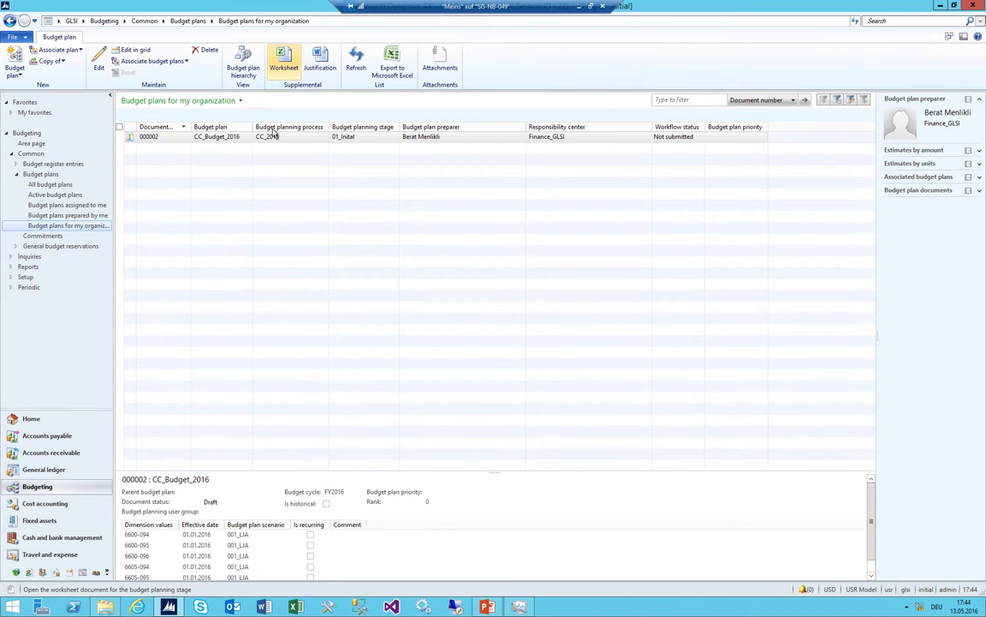
Try again to open the Excel worksheet for CC_Budget_2016, and close Dynamics AX
left_click(283, 61)
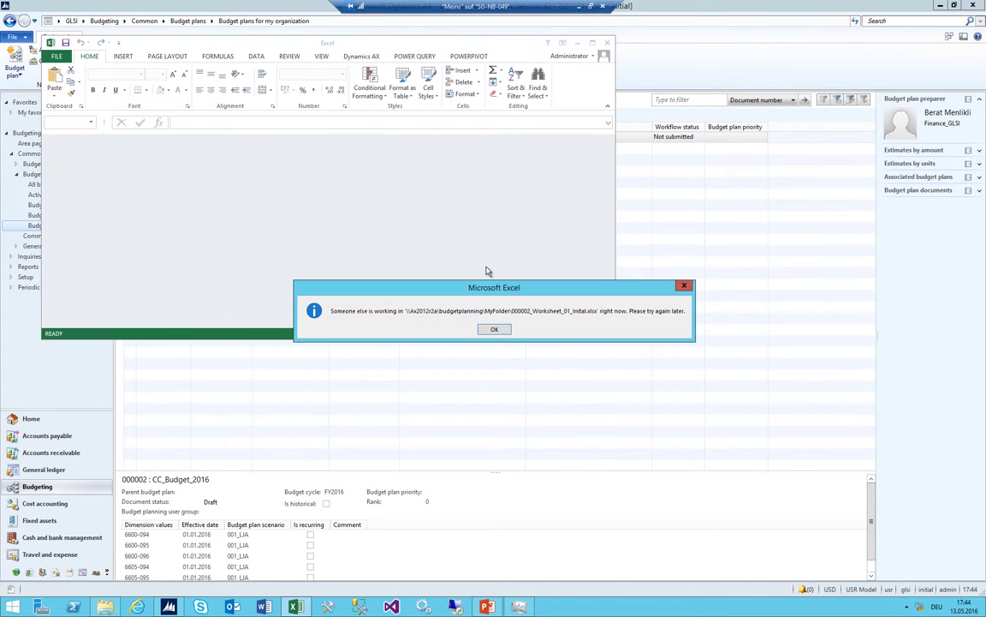
left_click(494, 330)
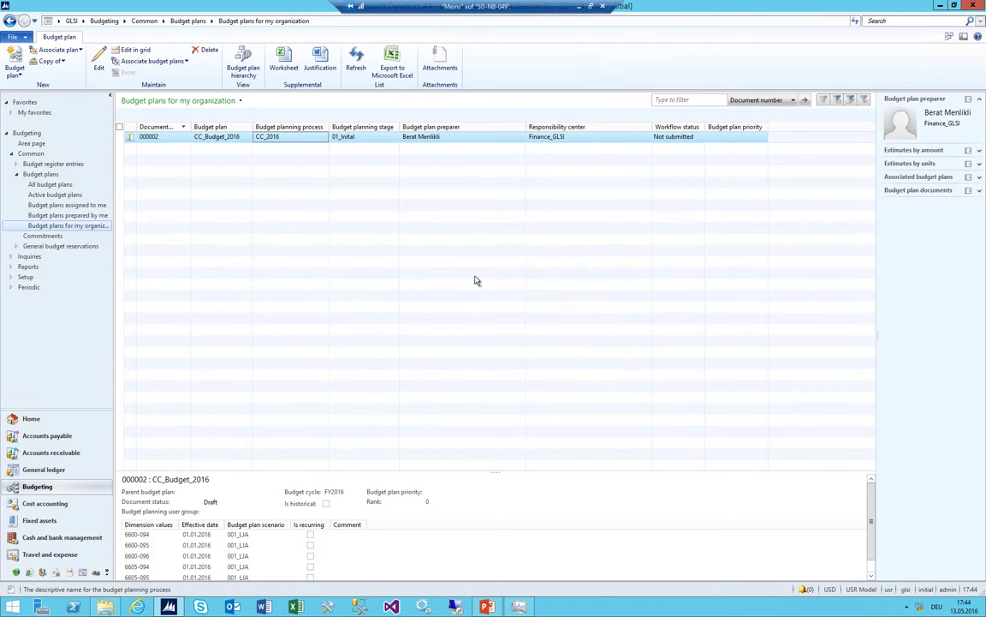
left_click(971, 5)
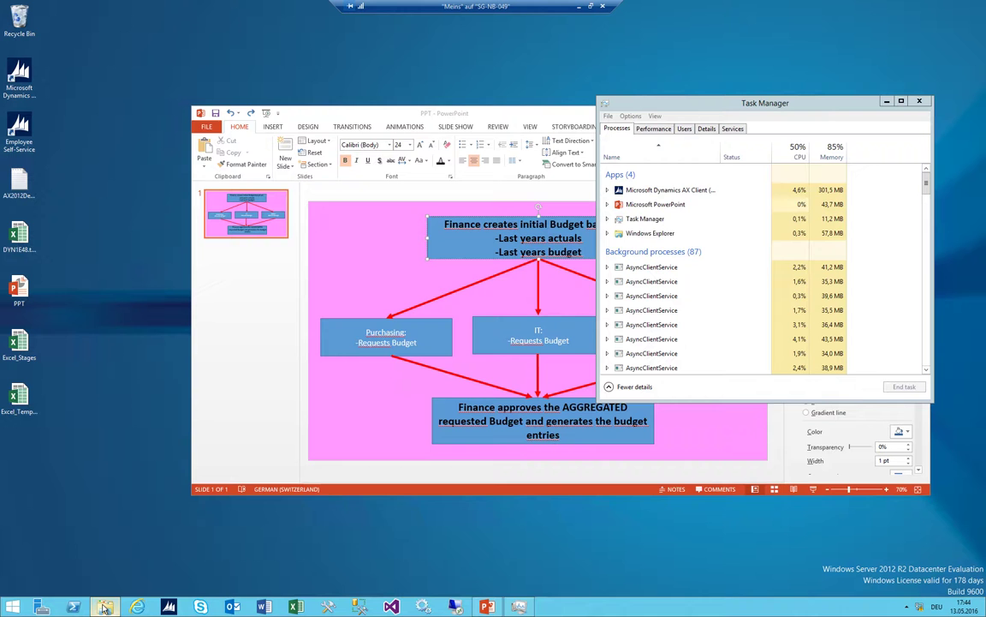
Permanently delete the 000002_Worksheet_01_Inital workbook from MyFolder
left_click(105, 606)
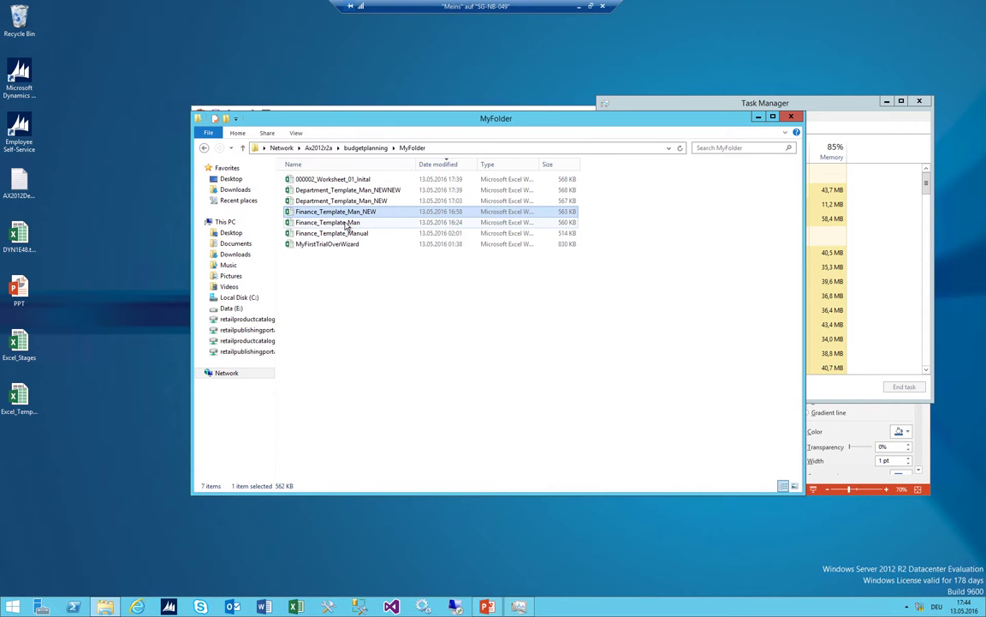
left_click(338, 180)
key("Delete")
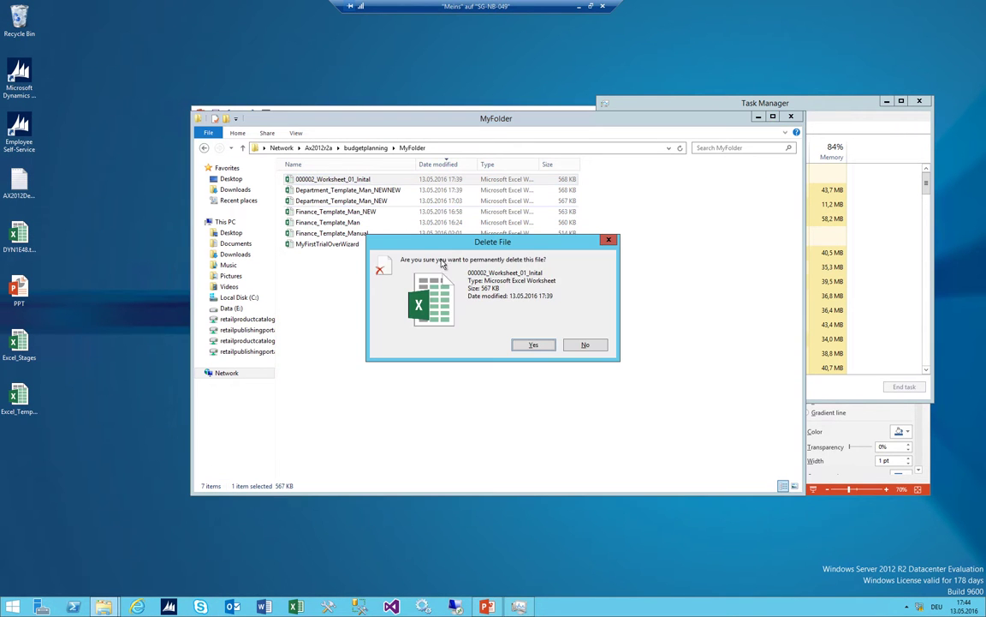
left_click(534, 346)
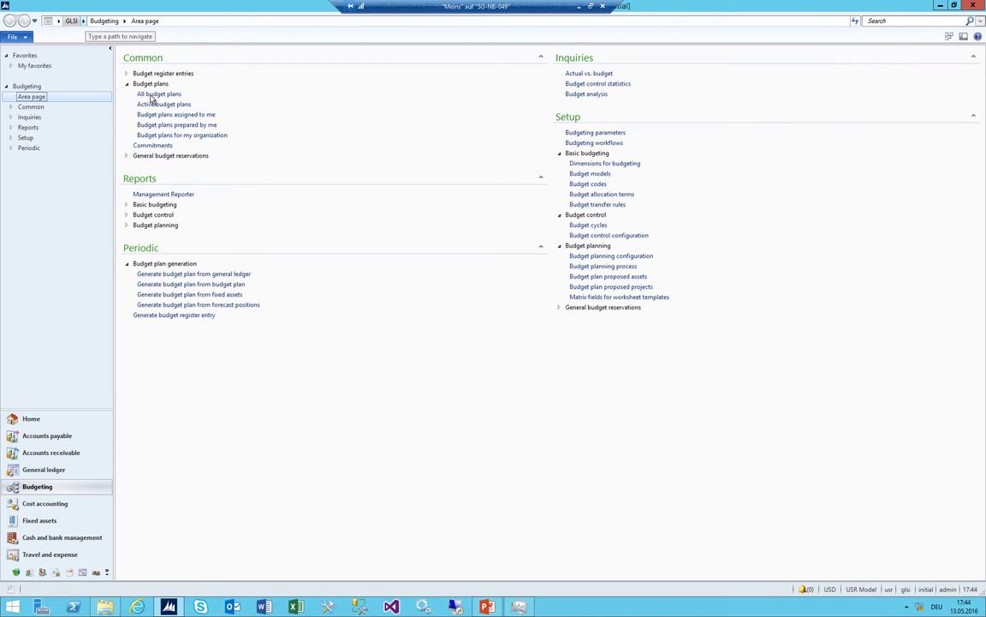
Generate a new budget plan named CC_Budget_2016_2 from the general ledger, using process CC_2016 and scenario 001_LJA
left_click(171, 273)
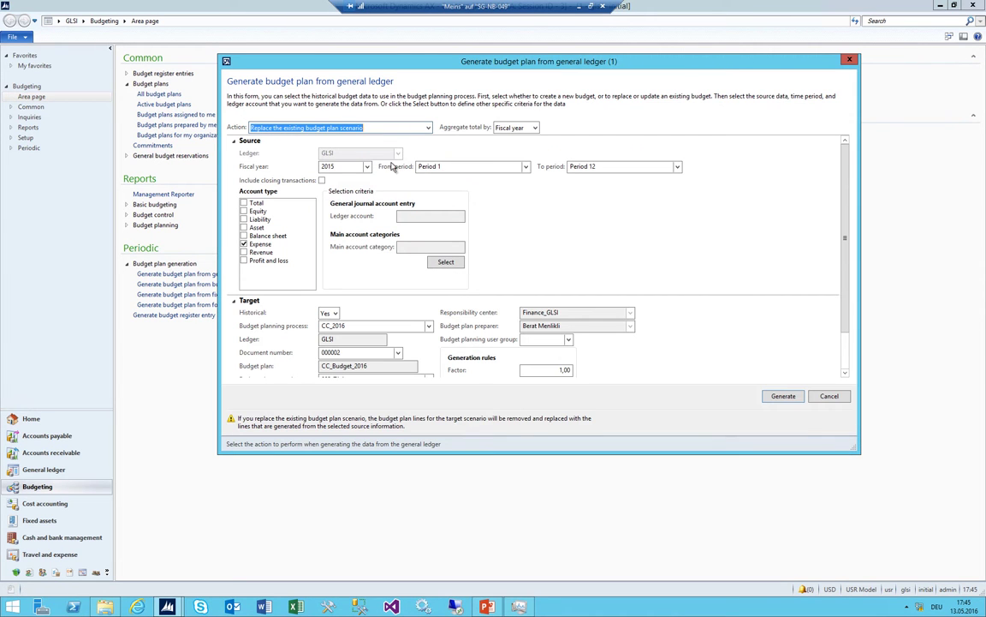
left_click(386, 127)
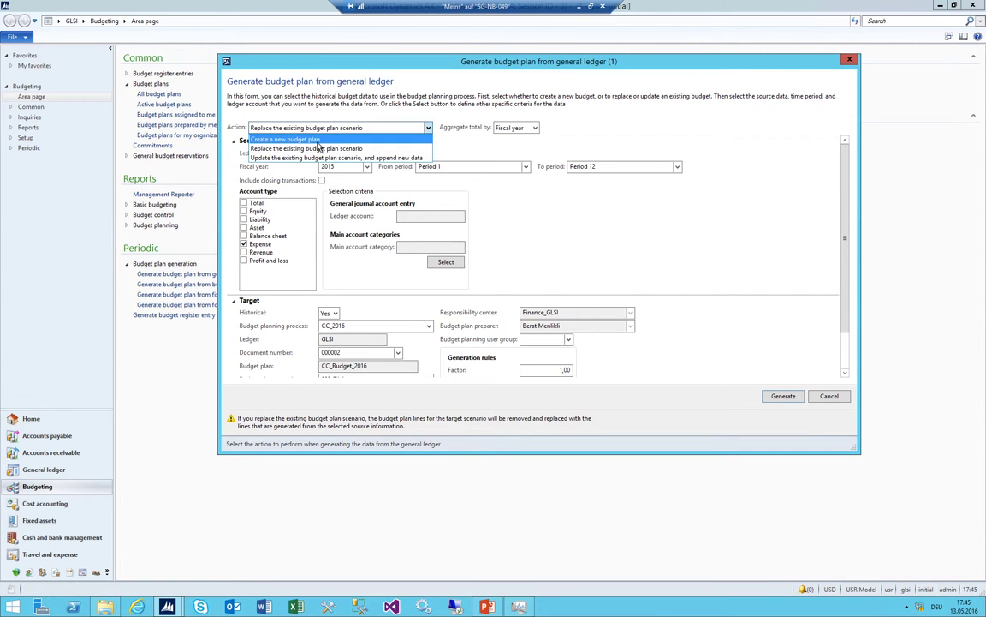
left_click(291, 140)
left_click(369, 325)
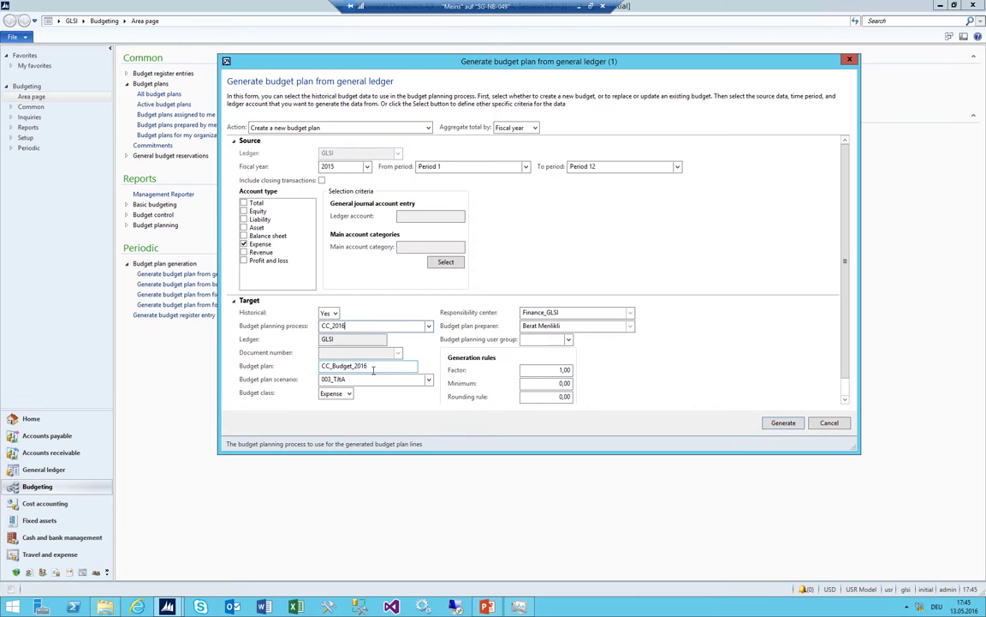
left_click(374, 369)
key("Tab")
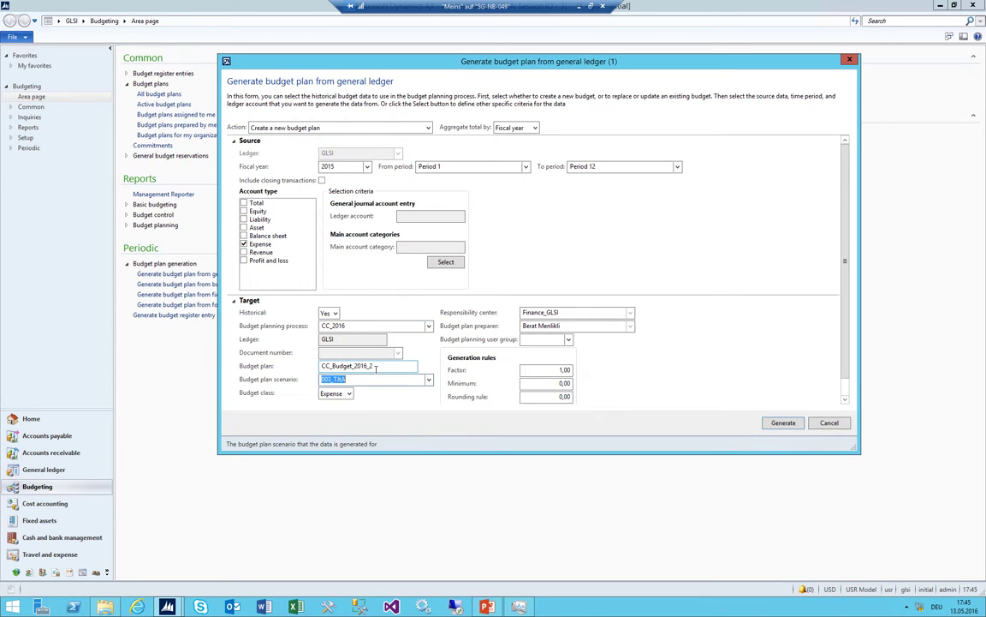
left_click(429, 379)
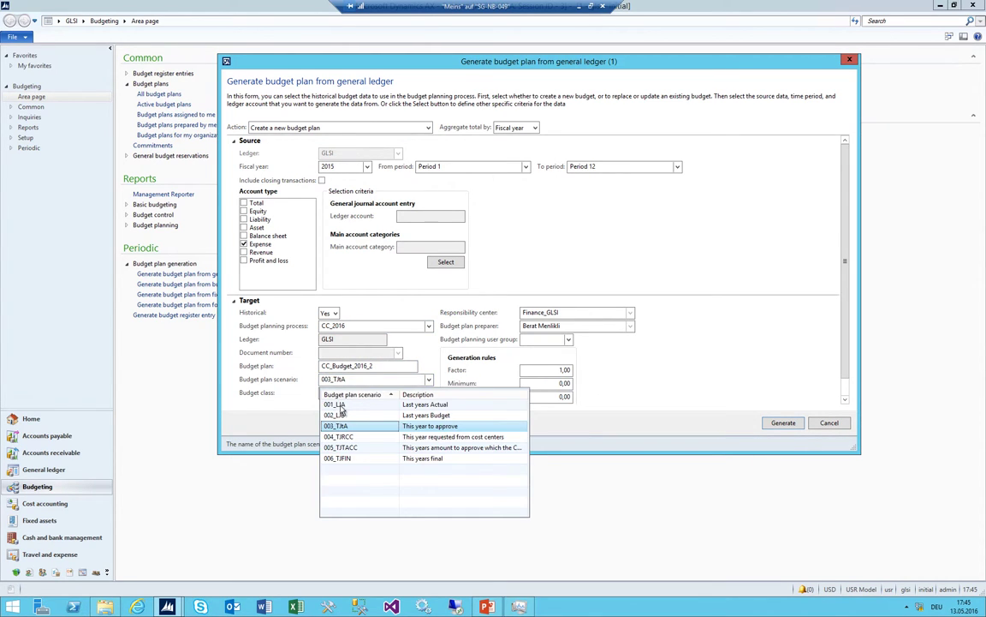
left_click(335, 406)
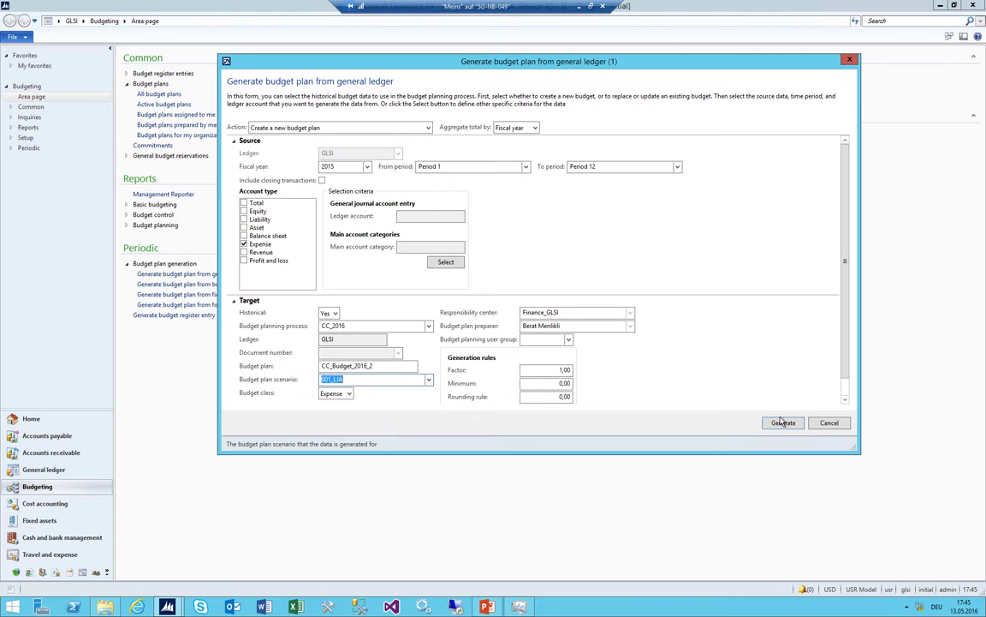
left_click(782, 422)
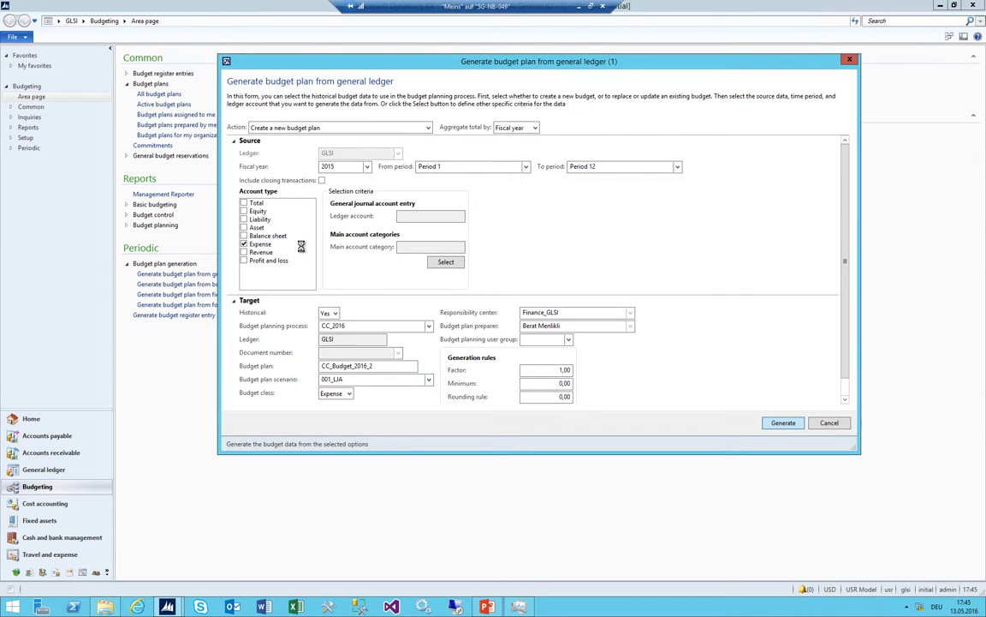
Start another budget plan generation from the general ledger, replacing the existing scenario in the CC_Budget_2016_2 plan
left_click(181, 274)
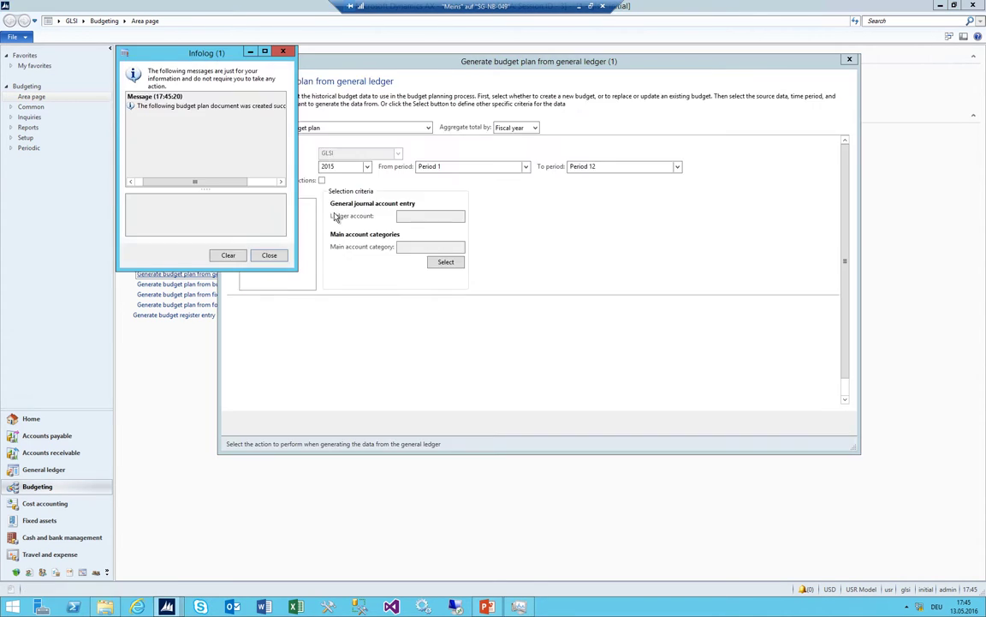
left_click(430, 126)
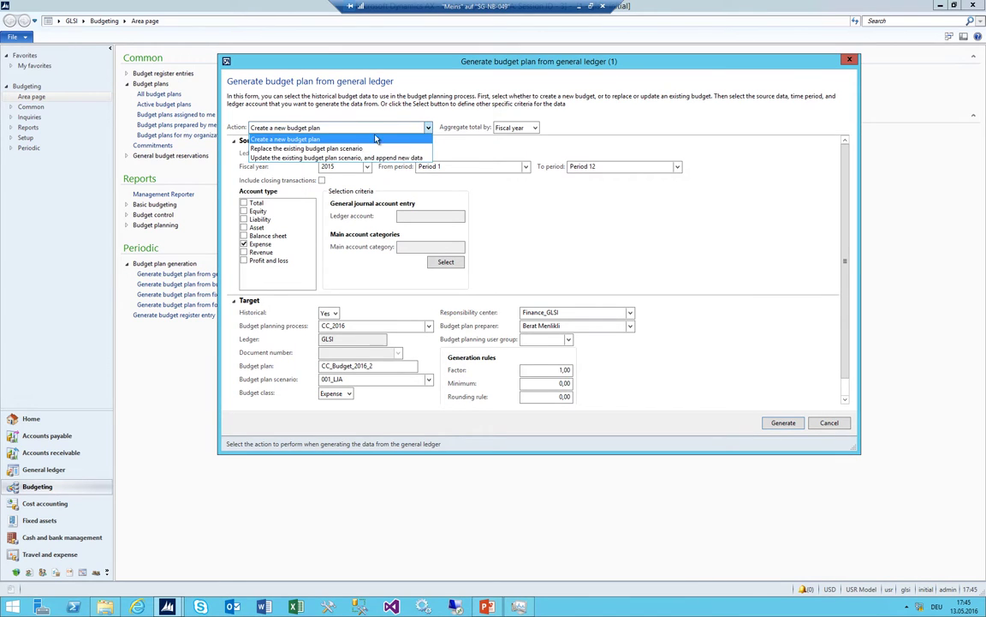
left_click(312, 145)
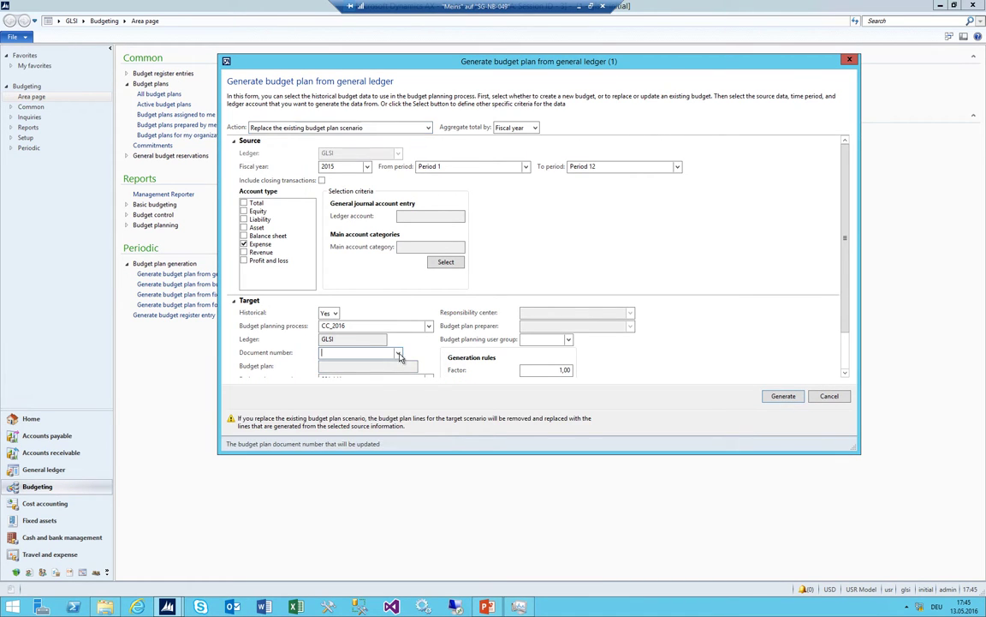
left_click(398, 353)
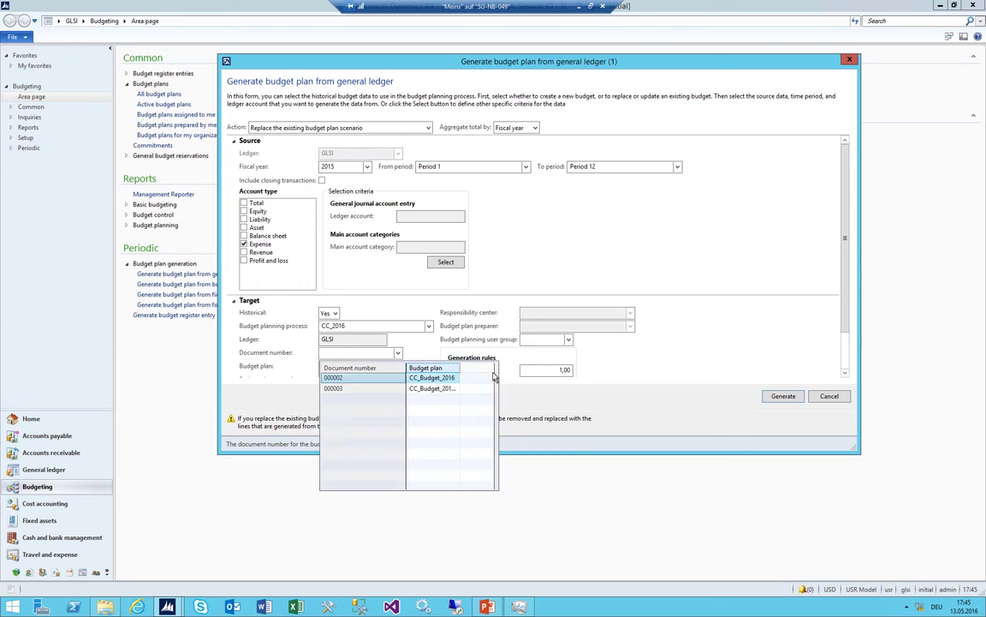
left_click(443, 388)
left_click(377, 365)
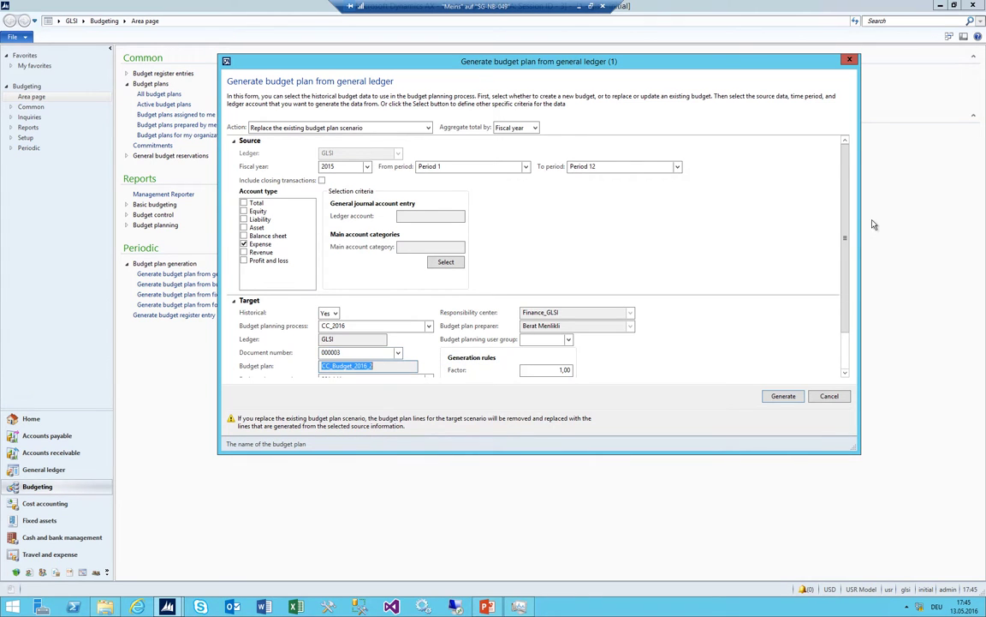
Set the budget plan scenario to 002_LJB with a factor of 1,25 and generate the data
scroll(846, 221, "down", 1)
left_click(428, 333)
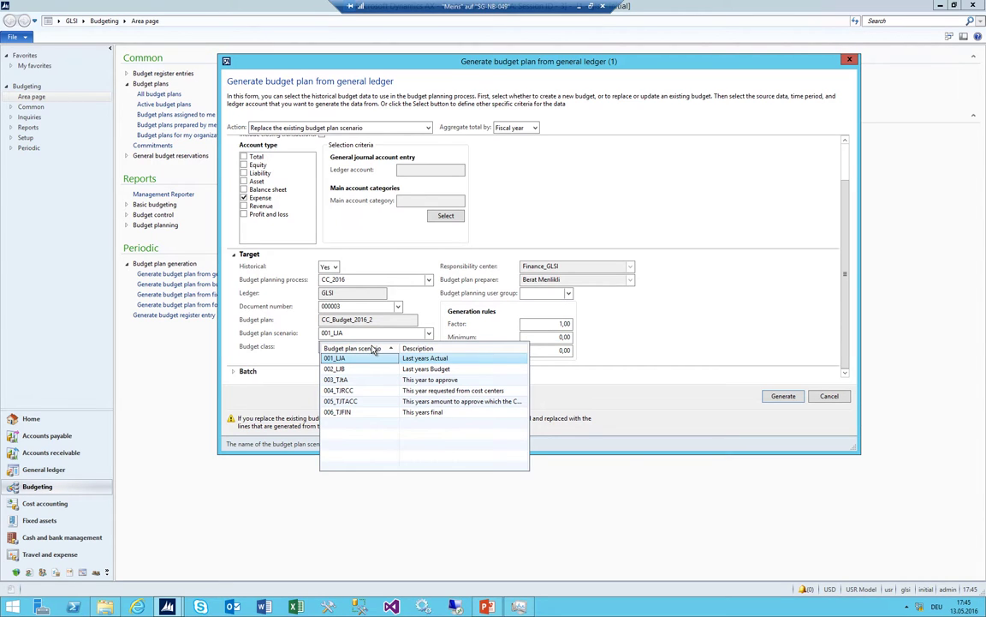
left_click(334, 368)
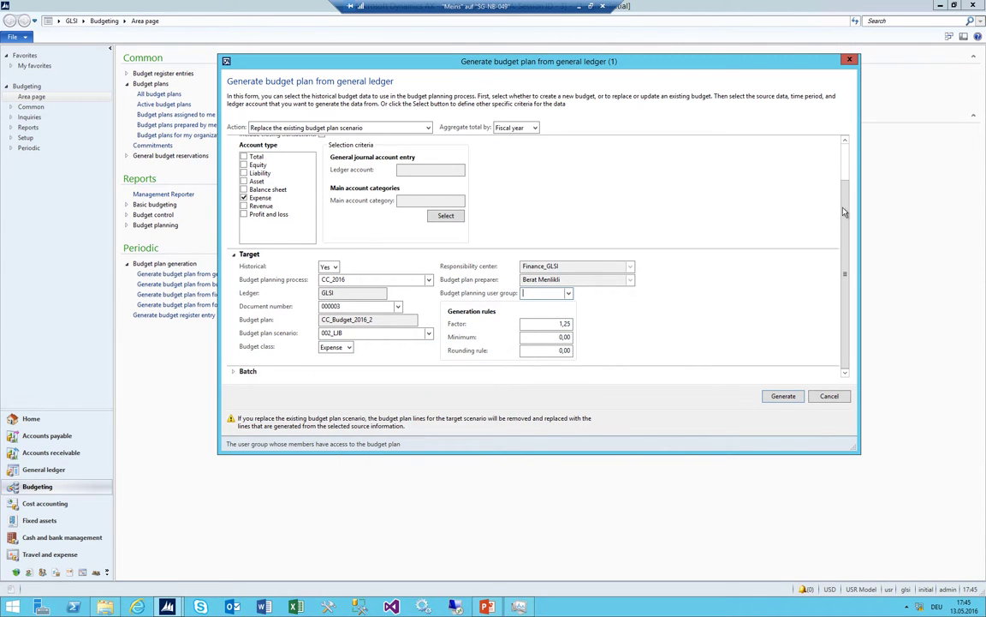
scroll(759, 186, "up", 1)
scroll(764, 237, "down", 1)
left_click(784, 396)
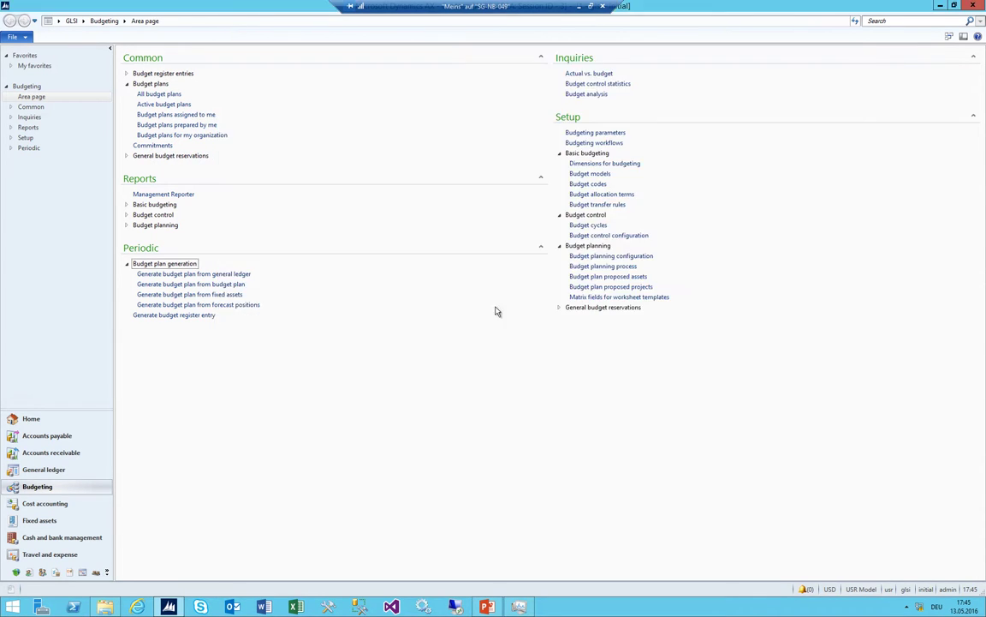
key("Escape")
Start another budget plan generation from the general ledger, targeting scenario 003_TJtA of the CC_Budget_2016_2 plan
left_click(176, 274)
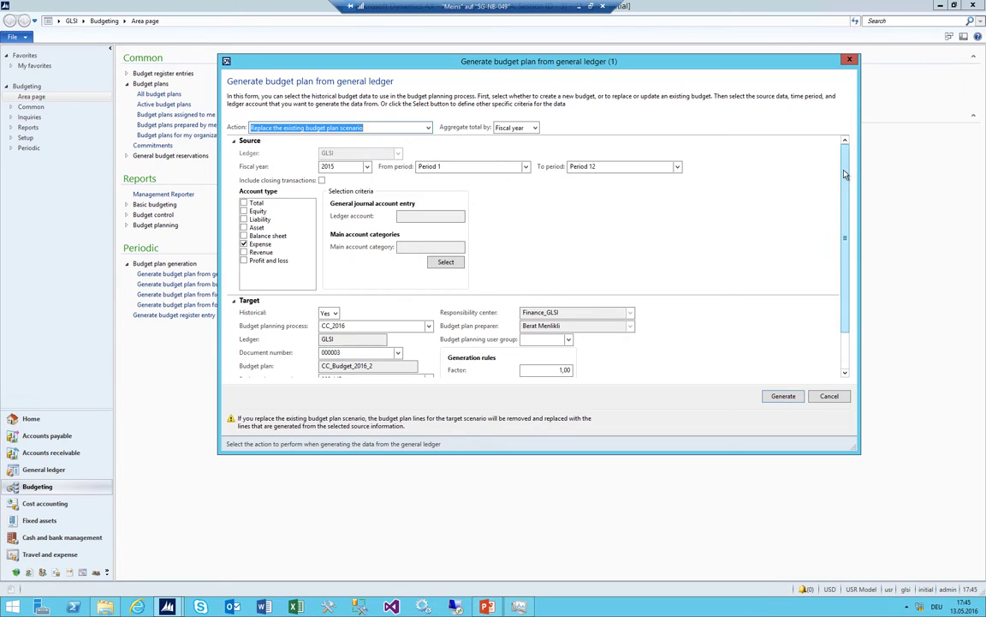
scroll(843, 199, "down", 2)
left_click(428, 332)
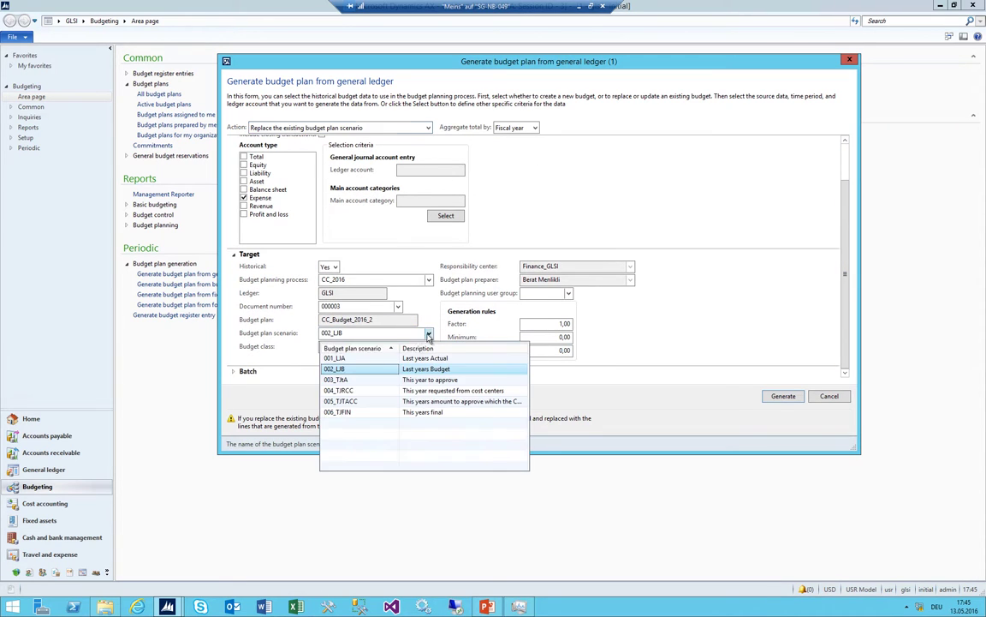
left_click(374, 381)
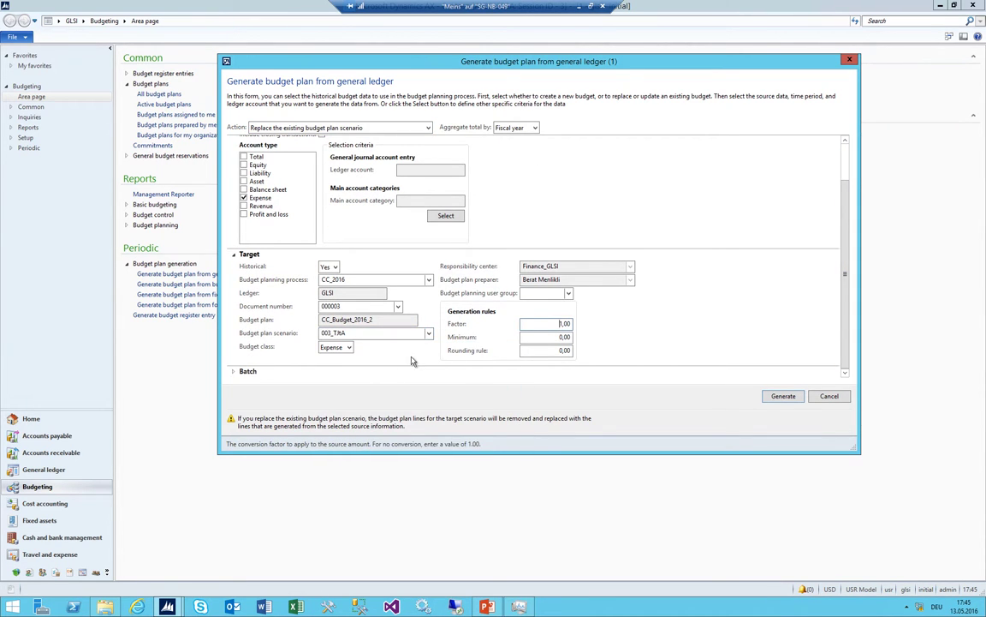
left_click(428, 333)
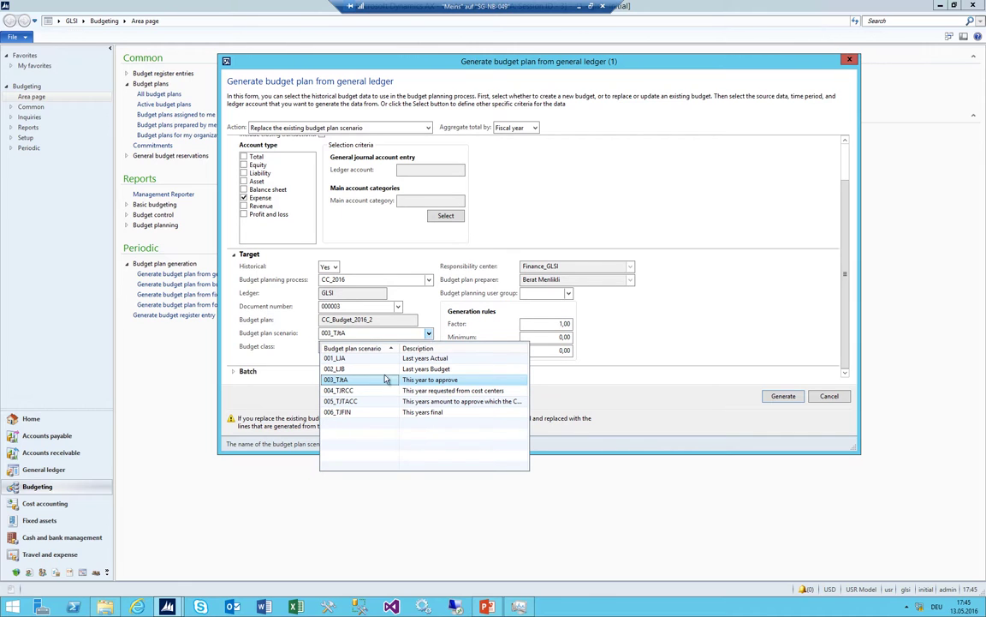
Set the generation factor to 1,4 and generate the data for the scenario
left_click(548, 324)
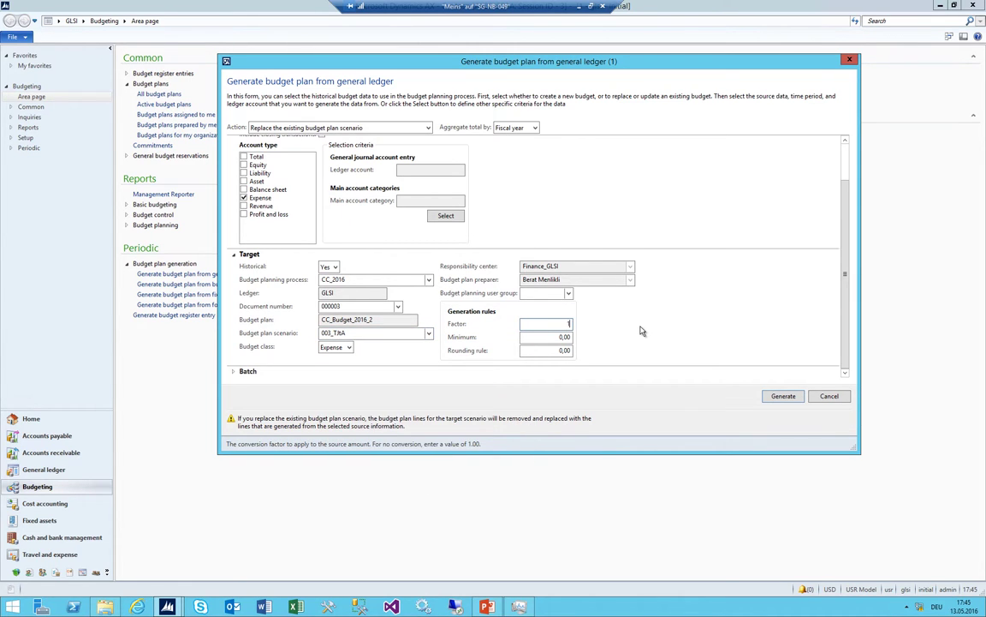
type("1,25")
key("Tab")
key("shift+Tab")
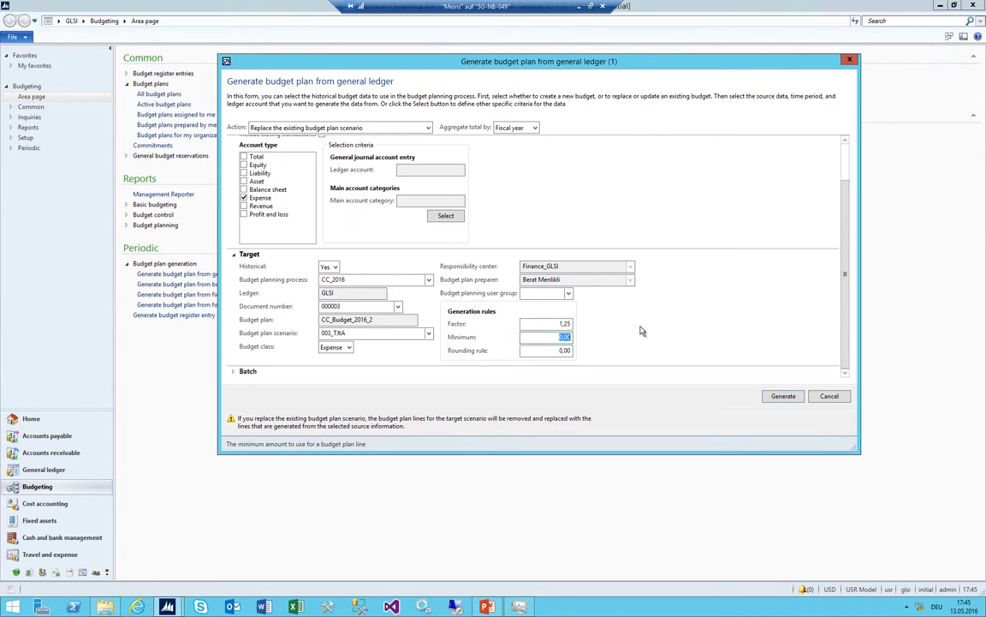
type("1,4")
key("Tab")
left_click(775, 397)
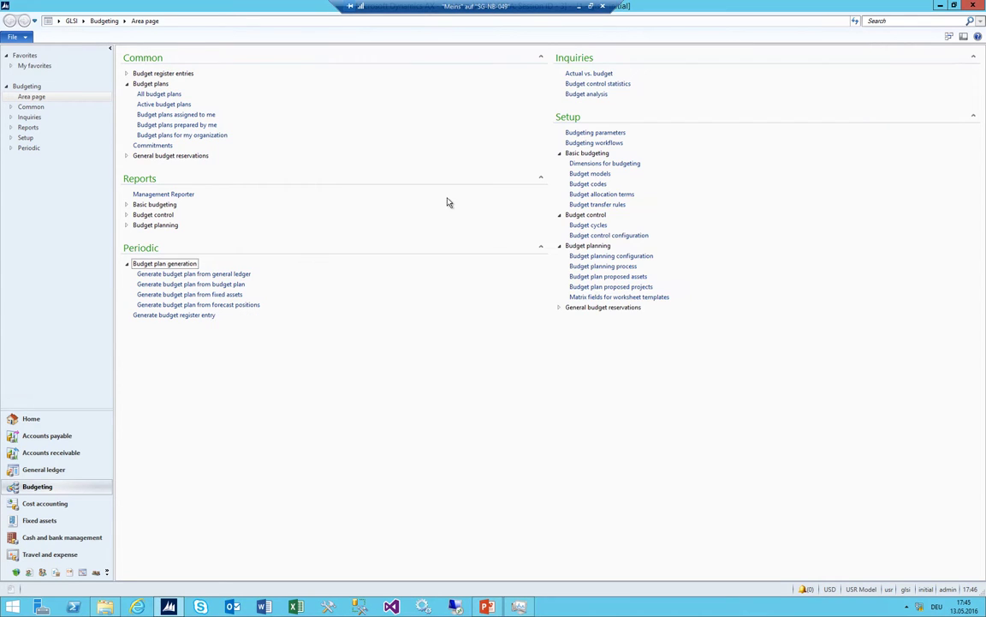
Select the CC_Budget_2016_2 plan in the list of all budget plans
key("Escape")
left_click(158, 93)
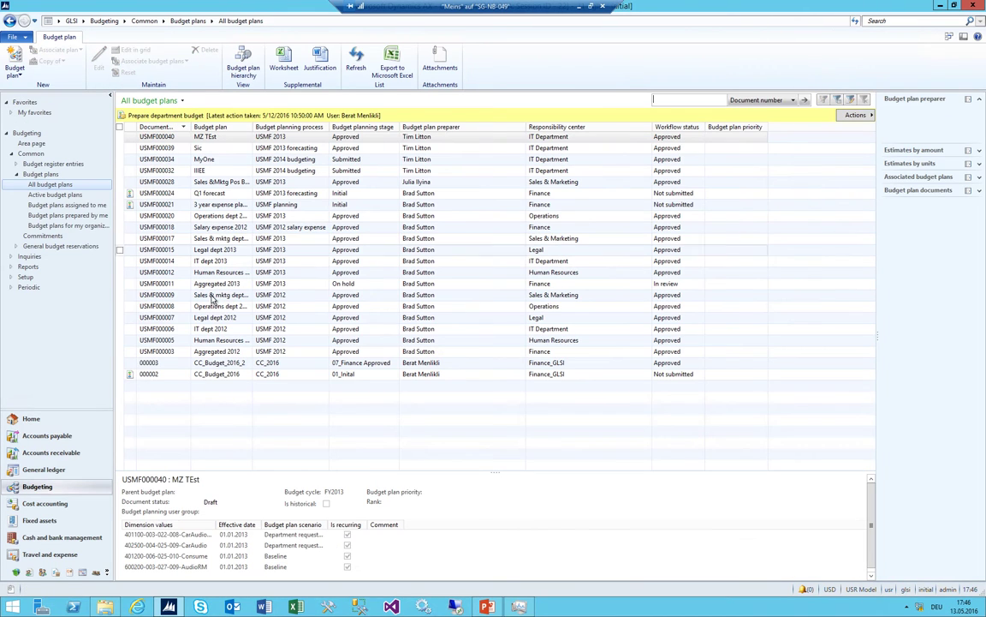
left_click(236, 364)
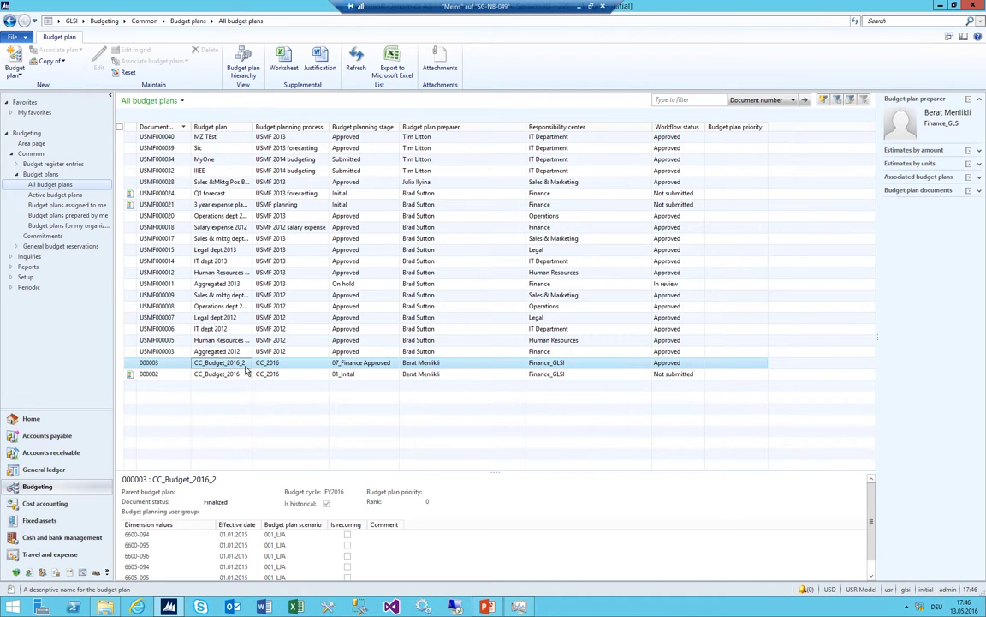
left_click(264, 364)
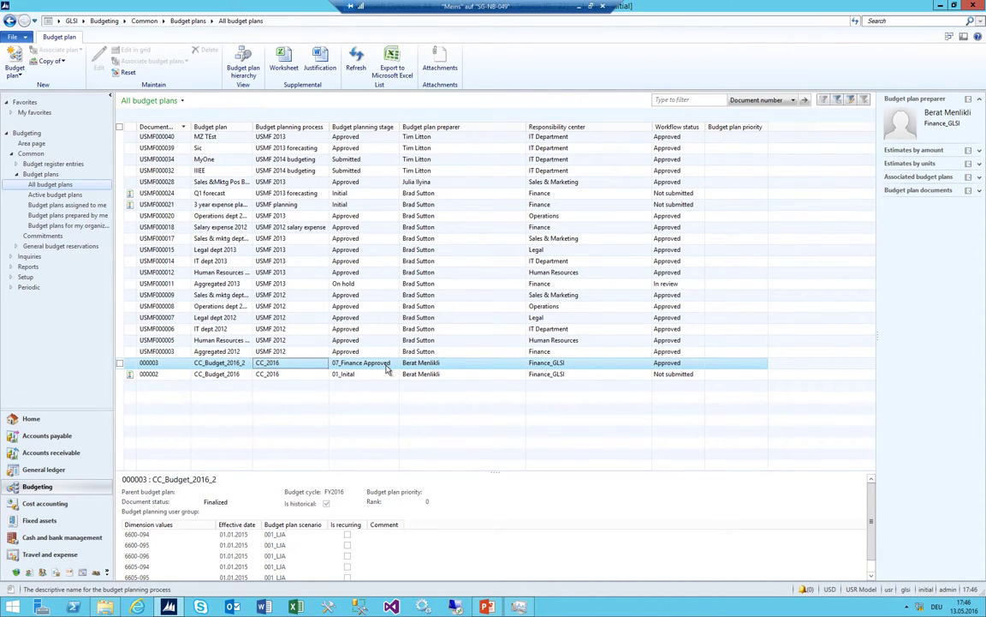
Try to create and open the Excel worksheet of the selected CC_Budget_2016_2 plan
left_click(283, 61)
left_click(205, 105)
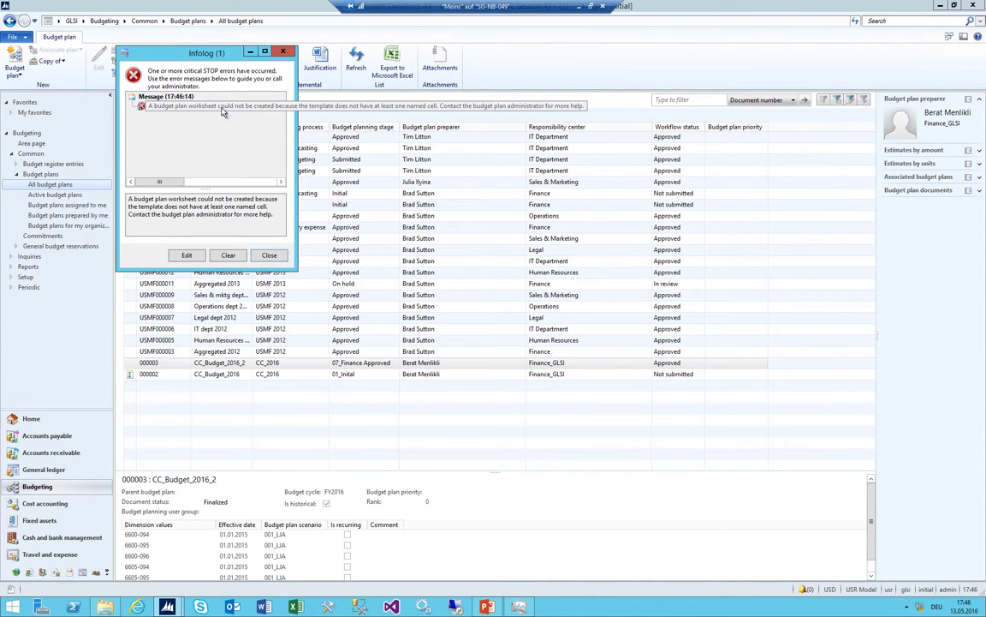
left_click(286, 70)
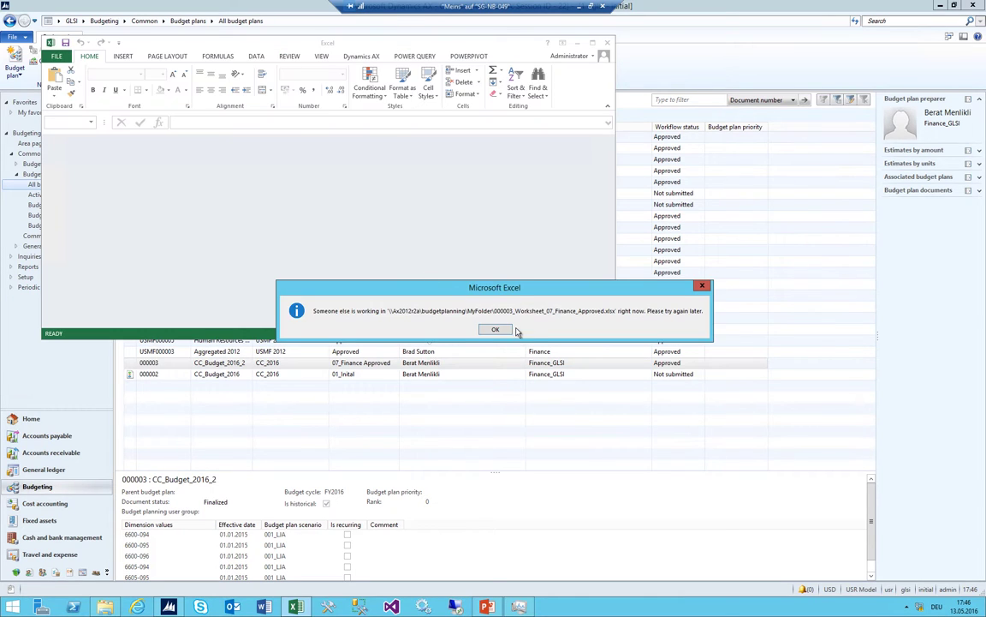
left_click(504, 333)
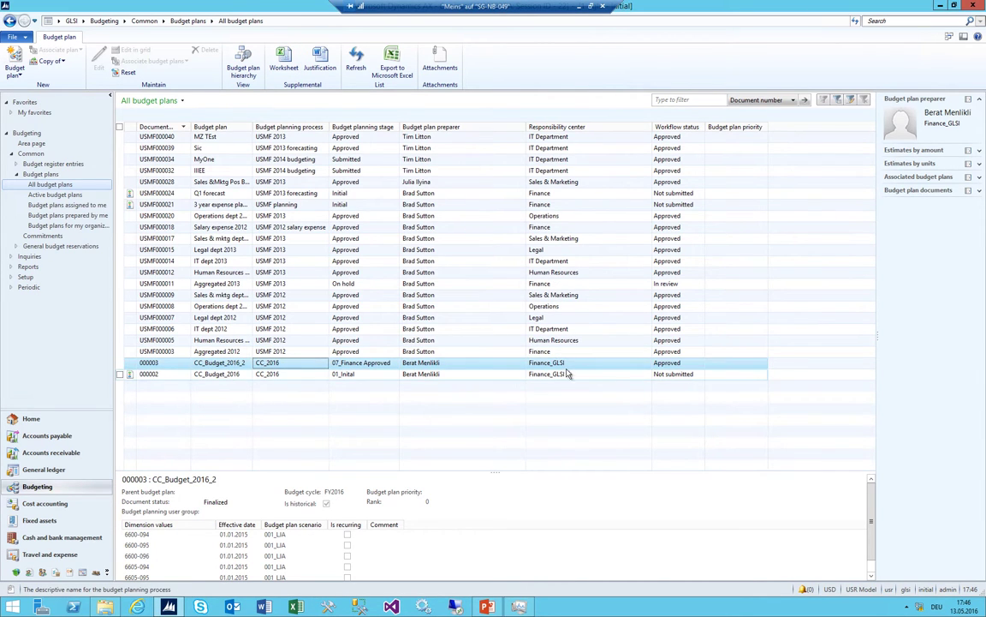
left_click(679, 363)
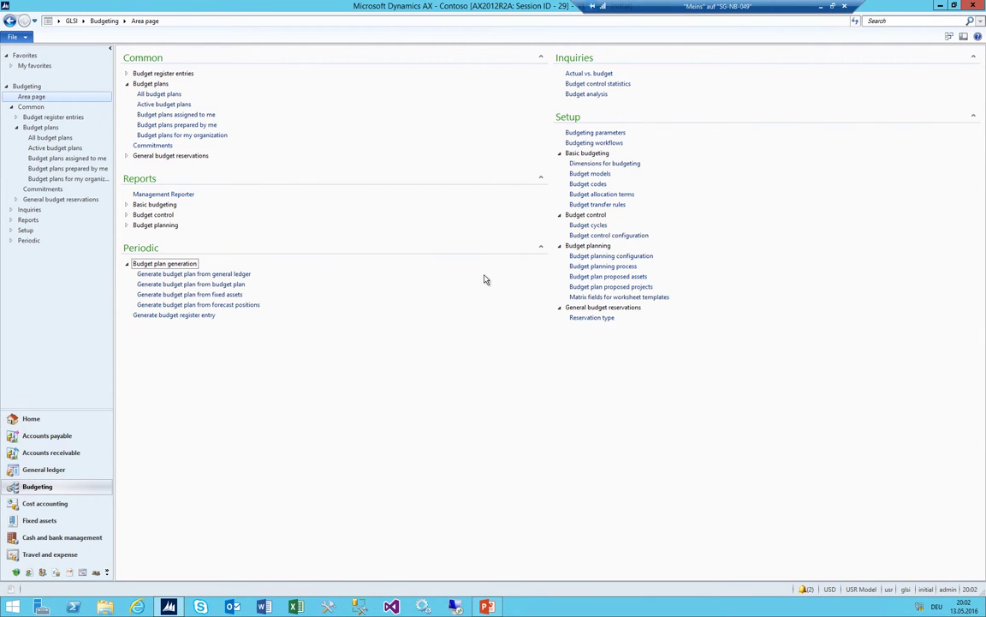
Switch to Excel, create a blank workbook and maximize it
left_click(295, 607)
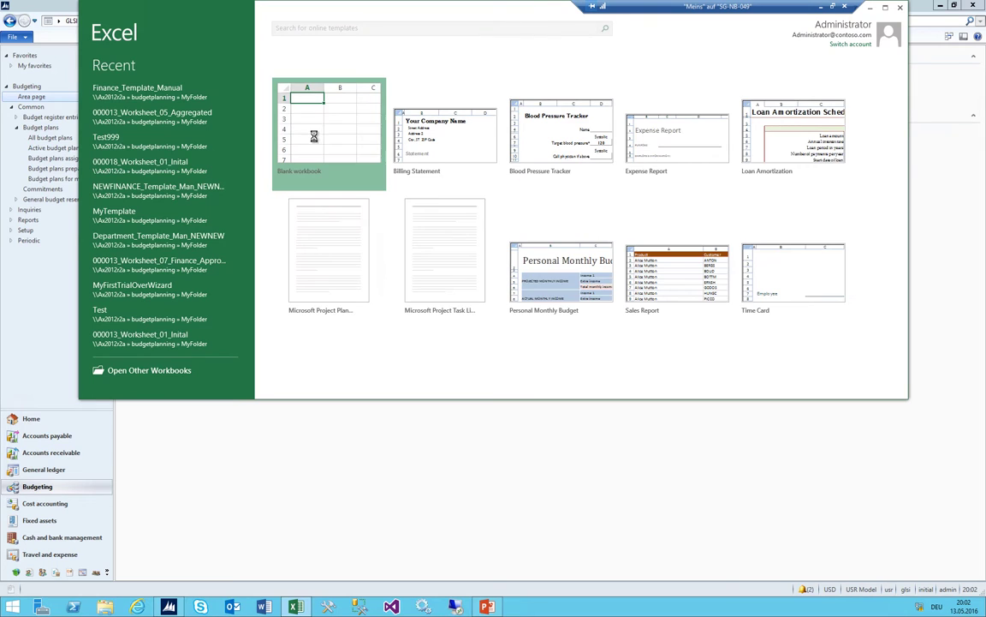
left_click(345, 152)
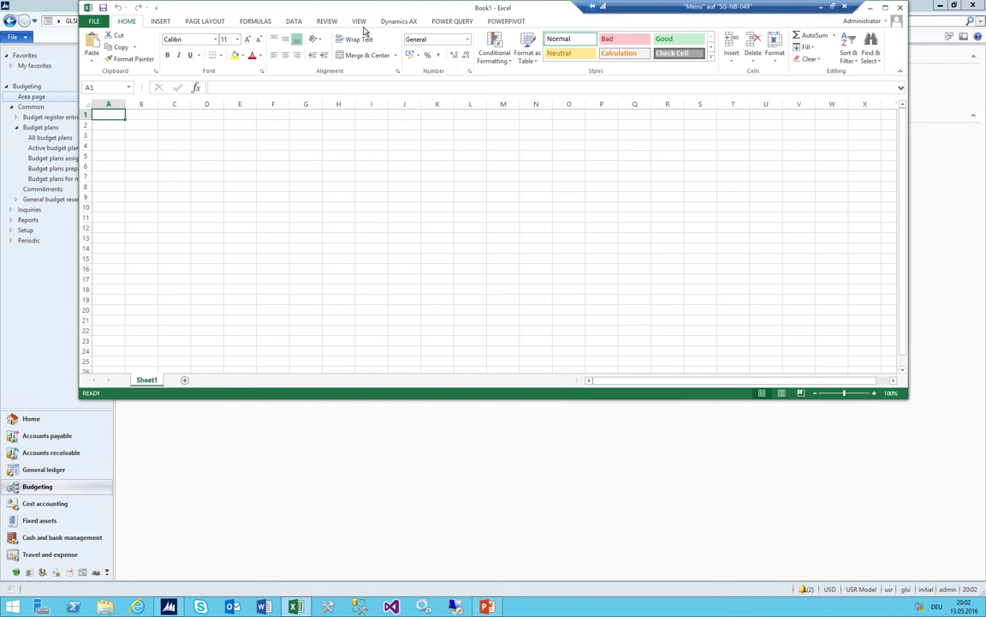
double_click(443, 81)
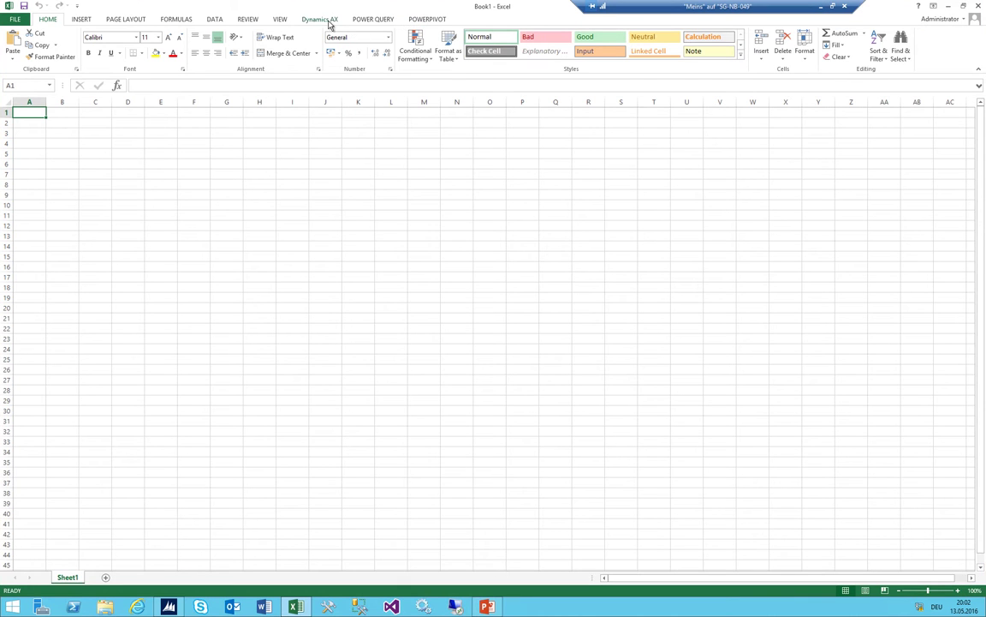
Set the default account structure to GLSI_CC in the Dynamics AX options of the workbook
left_click(321, 19)
left_click(261, 47)
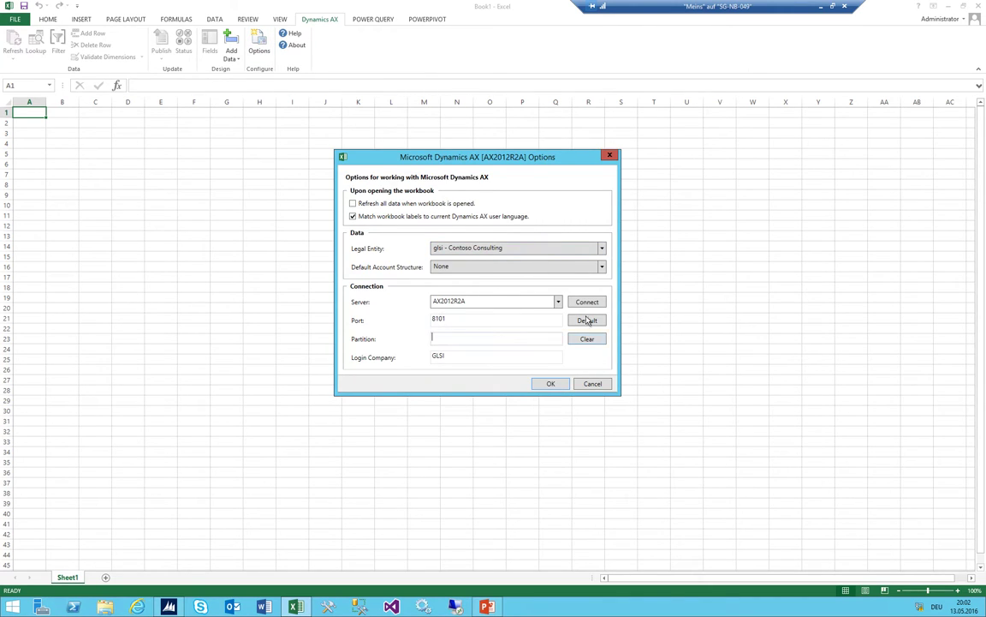
left_click(488, 268)
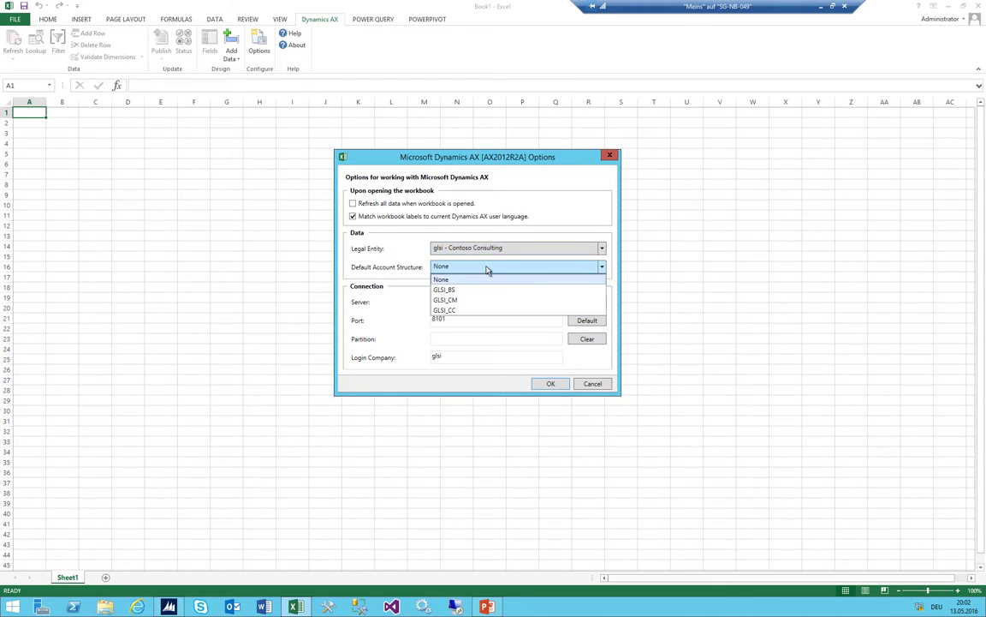
left_click(458, 310)
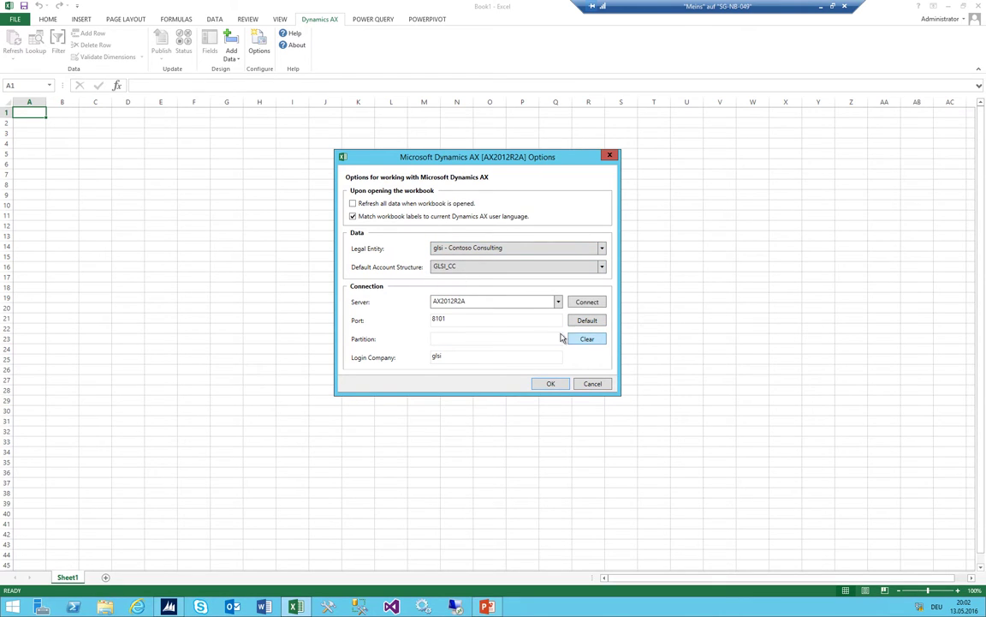
left_click(550, 383)
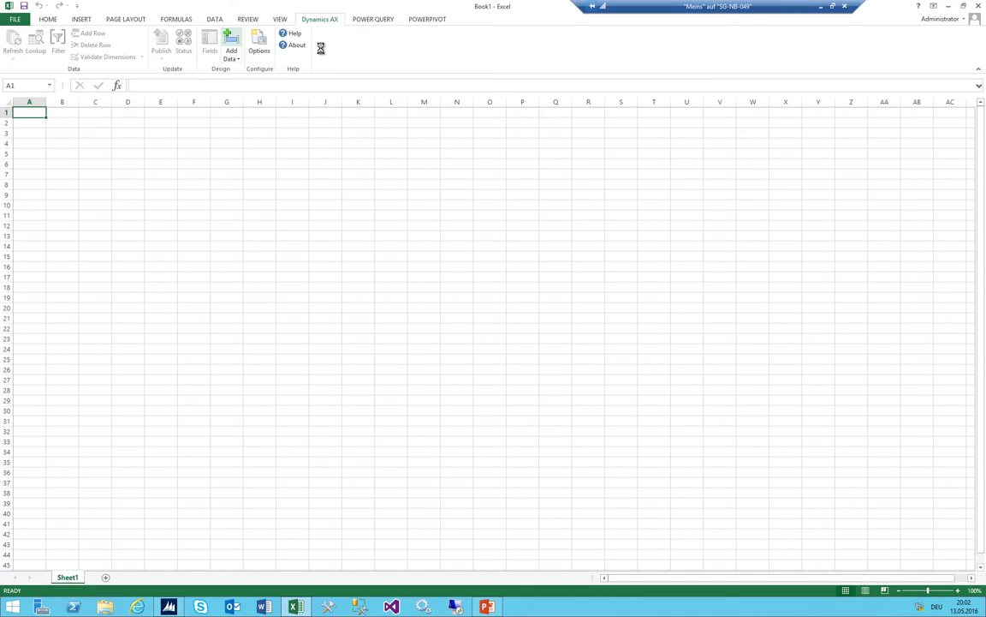
Add the Budget plans data source from Dynamics AX to the workbook
left_click(482, 210)
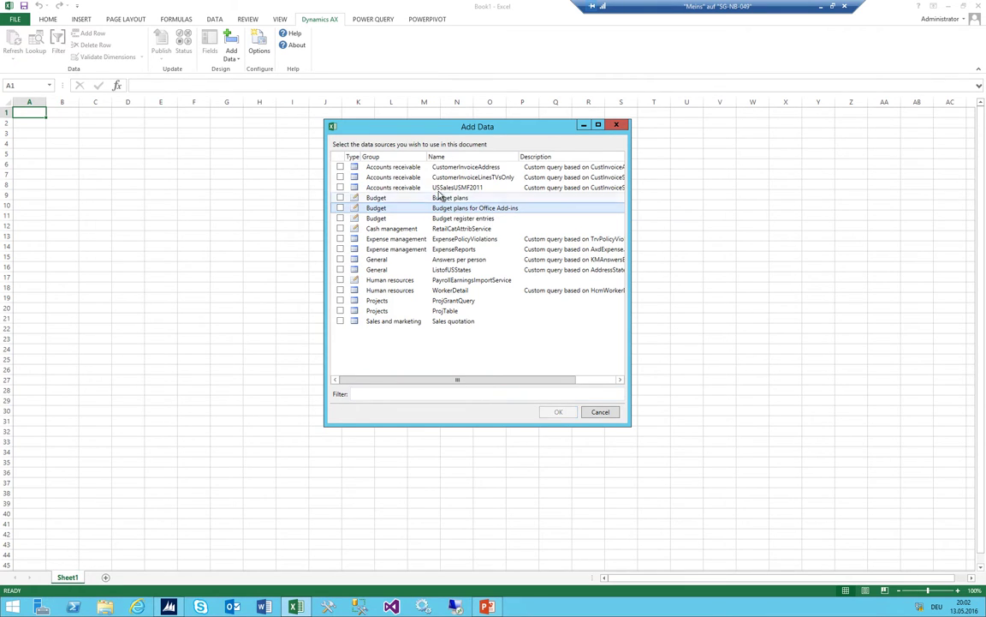
left_click(340, 207)
left_click(376, 198)
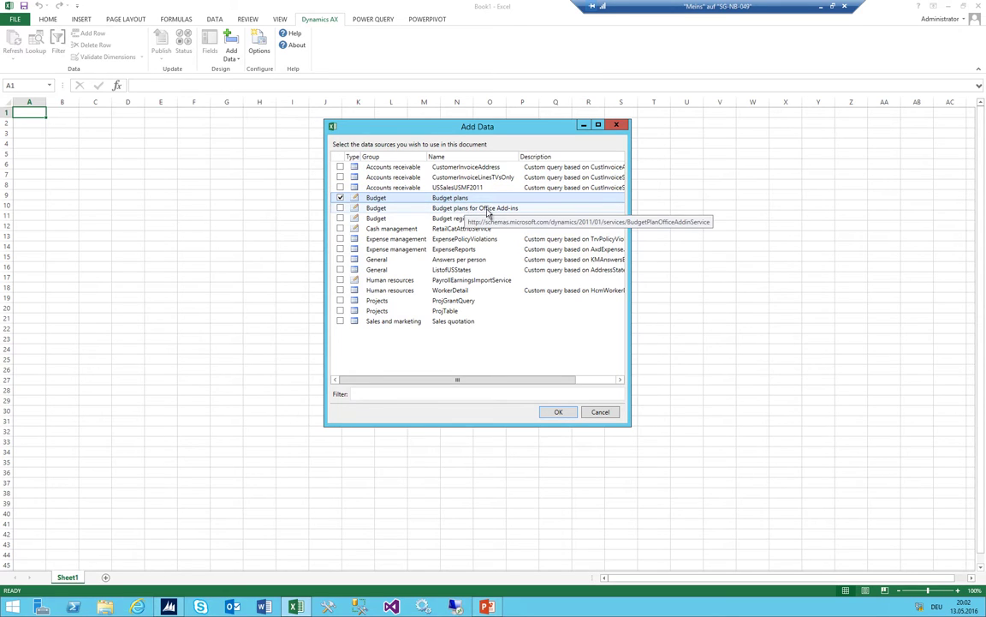
left_click(558, 412)
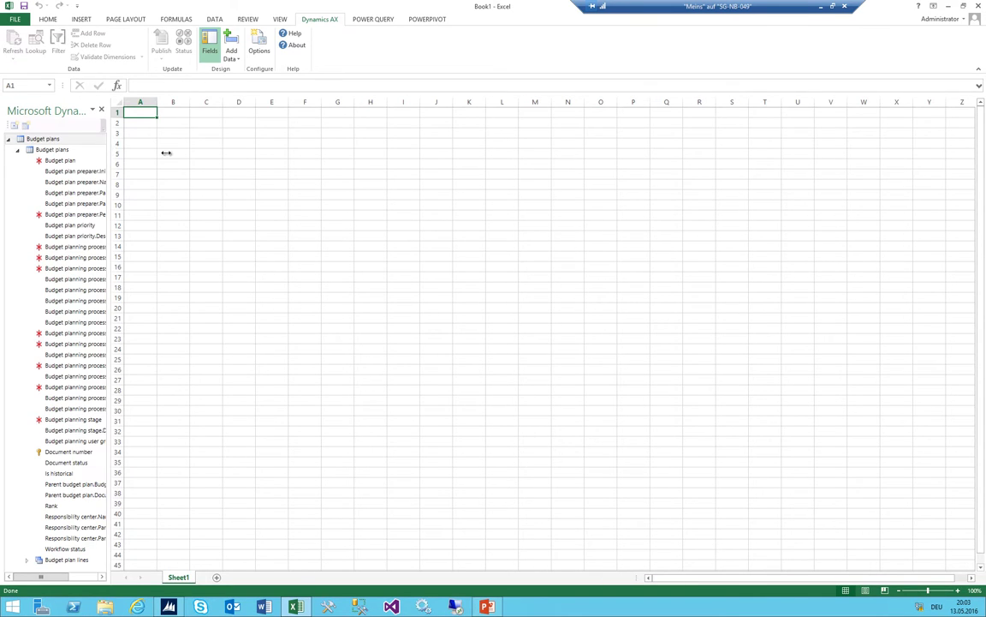
Paste the logo picture into Sheet1, place it across the first rows of columns A and B, and make it narrower
left_click(232, 133)
key("ctrl+v")
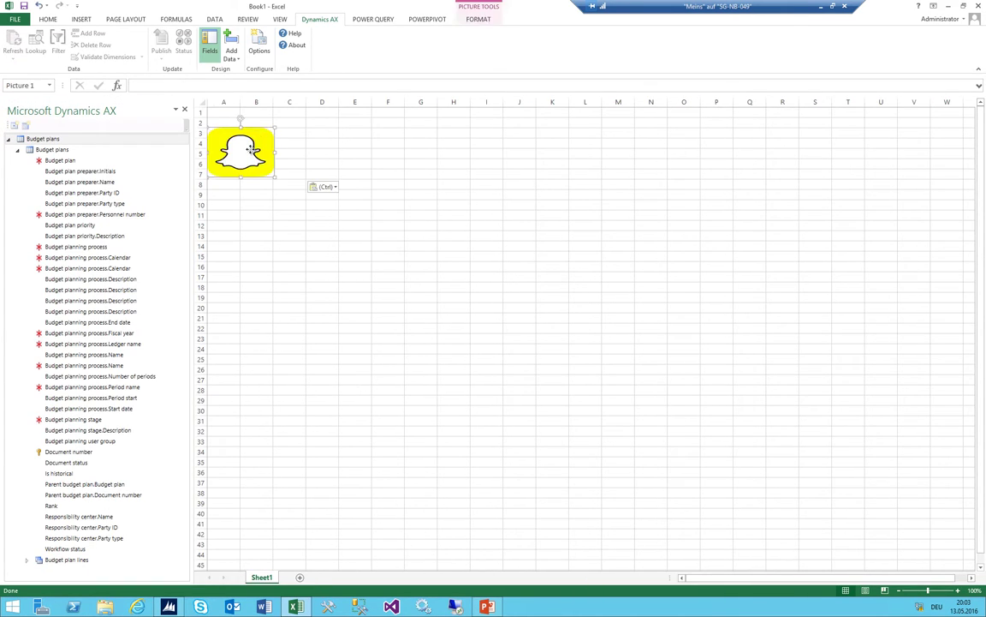
left_click_drag(249, 149, 253, 131)
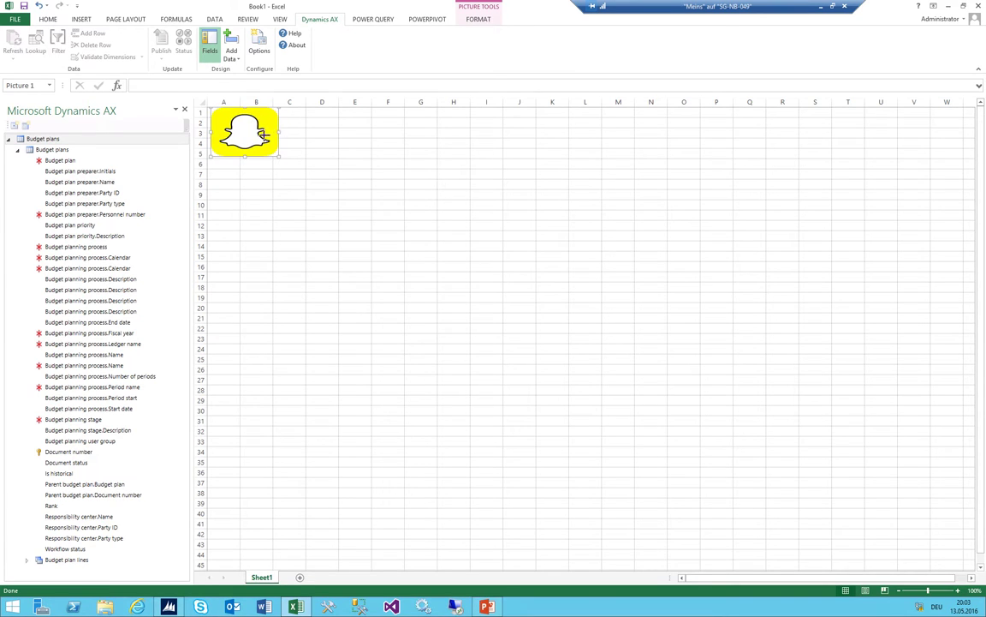
Add a second worksheet to the workbook and name it Backing Sheet
left_click(300, 578)
type("B")
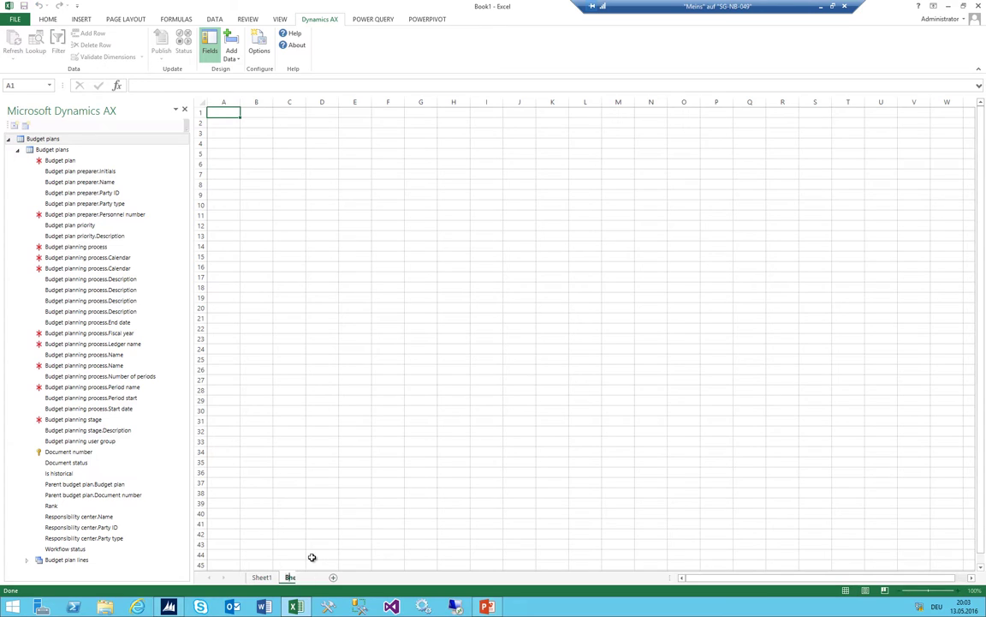
type("acking Sheet")
left_click(552, 502)
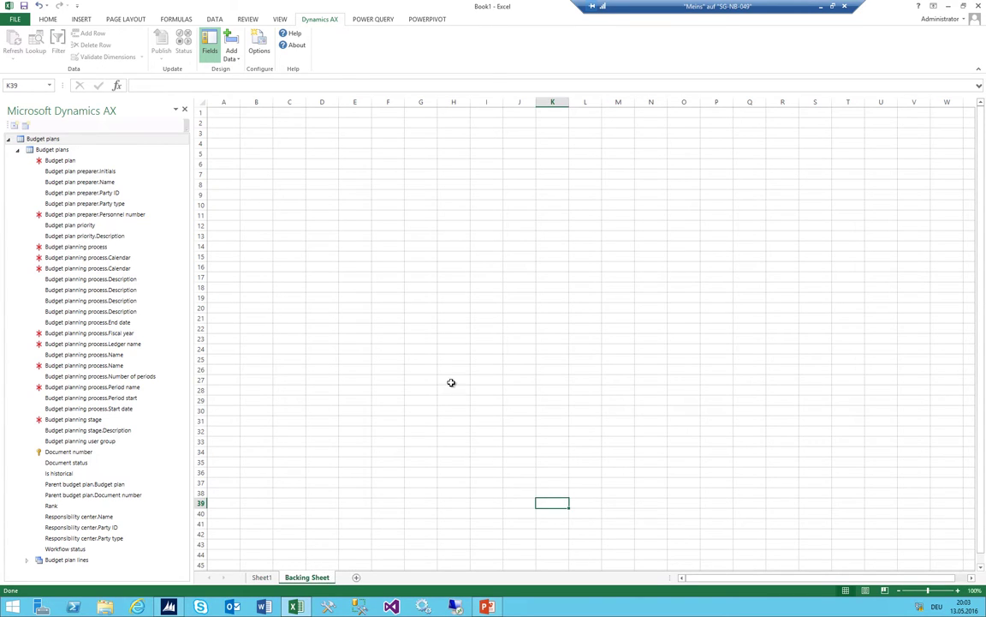
Enter the label Document Number in row 8 of Sheet1 and move it to cell C8
left_click(253, 144)
left_click(261, 578)
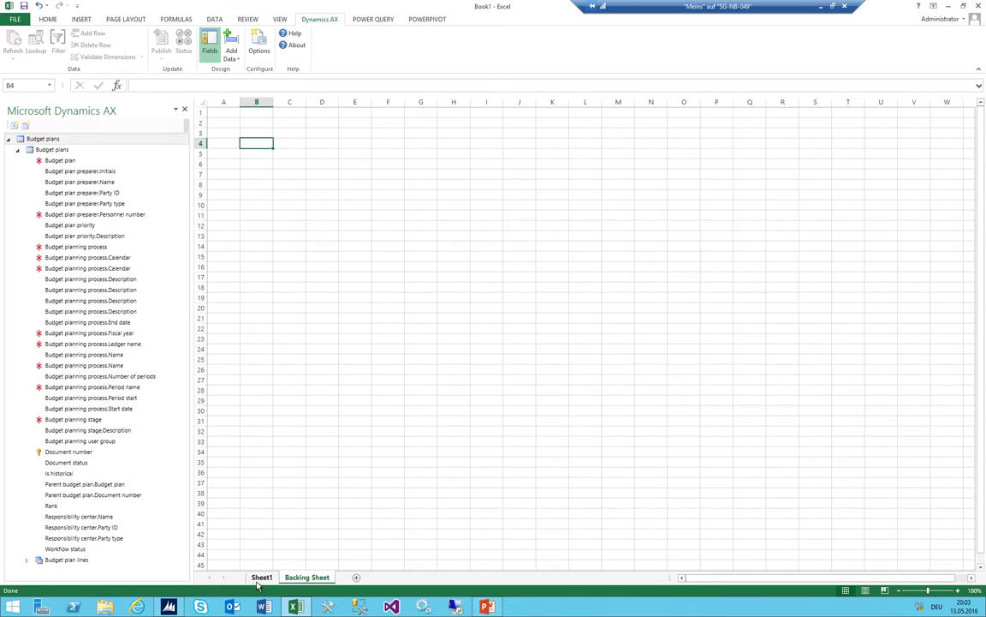
left_click(267, 183)
type("Socumen")
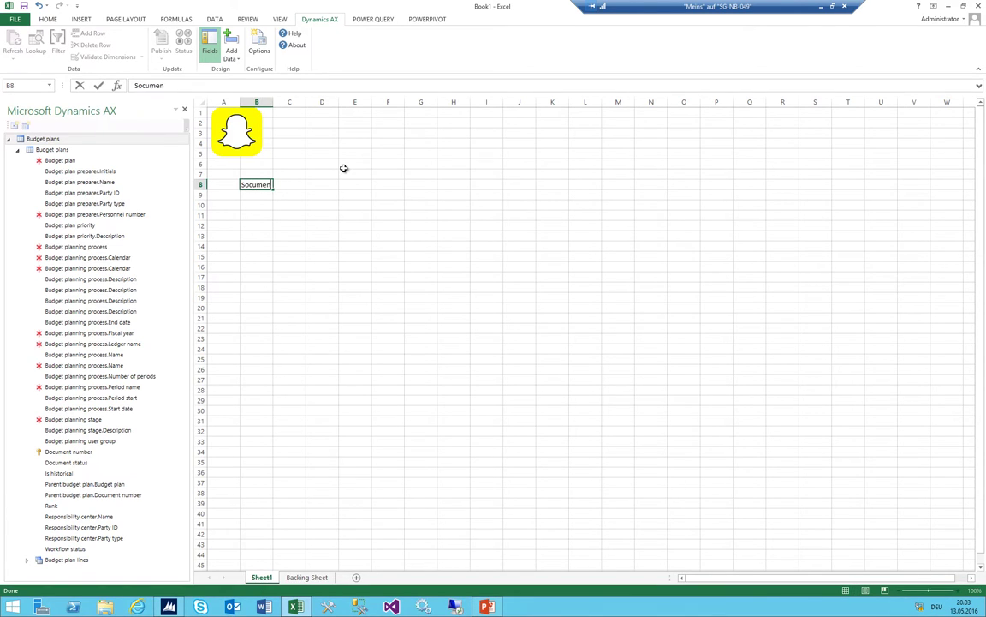
key("BackSpace")
key("BackSpace")
key("BackSpace")
key("BackSpace")
type("ocument Number")
key("Tab")
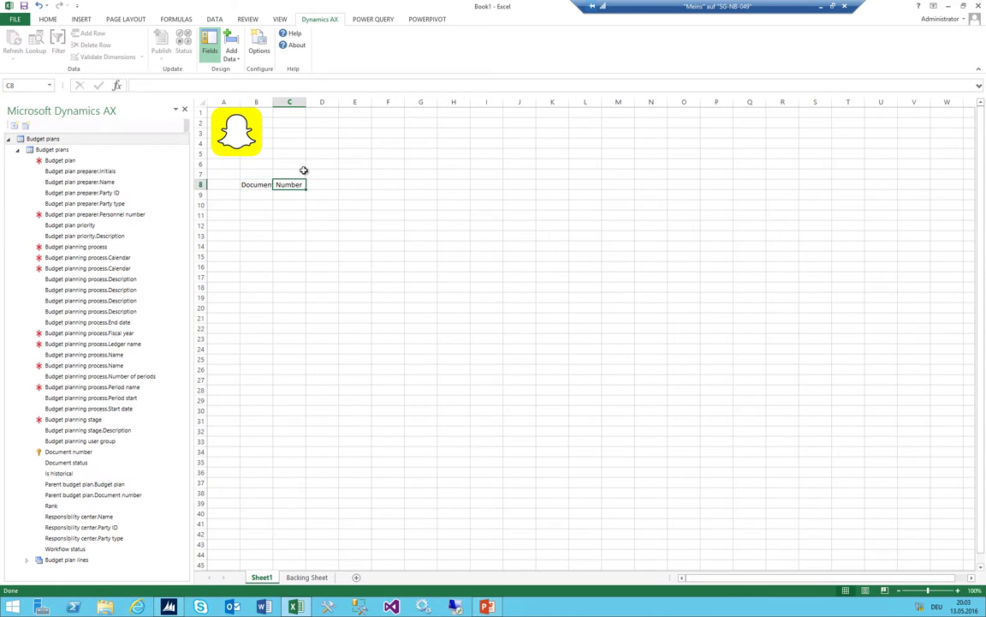
left_click(249, 187)
left_click_drag(253, 190, 315, 190)
Enter the formula =BudgetPlanHeader.Doc in cell E8 beside the Document Number label and widen column D slightly
left_click(368, 185)
type("=")
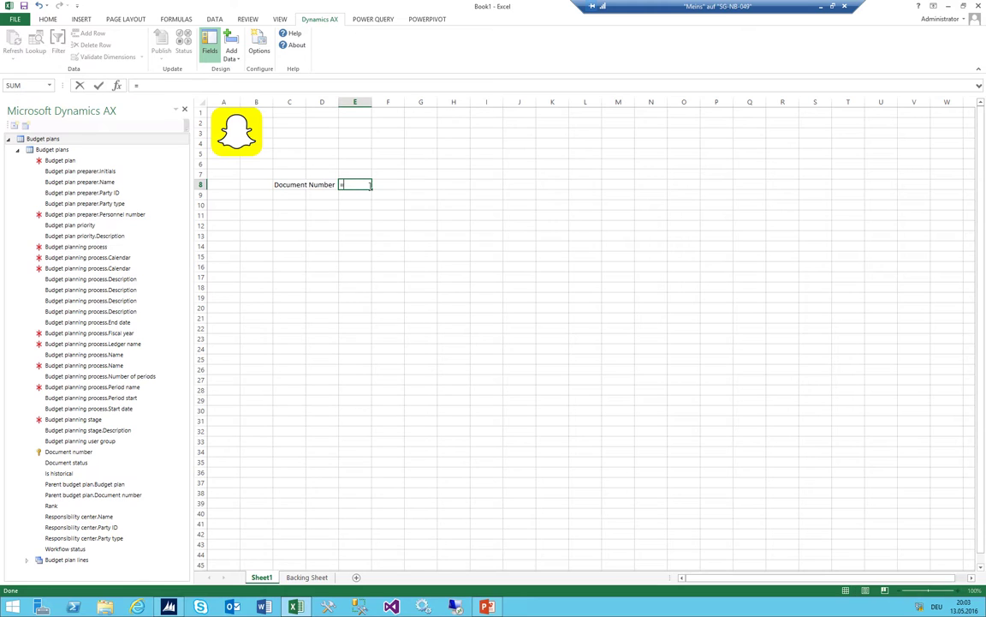
type("BudgetPlanHeader.")
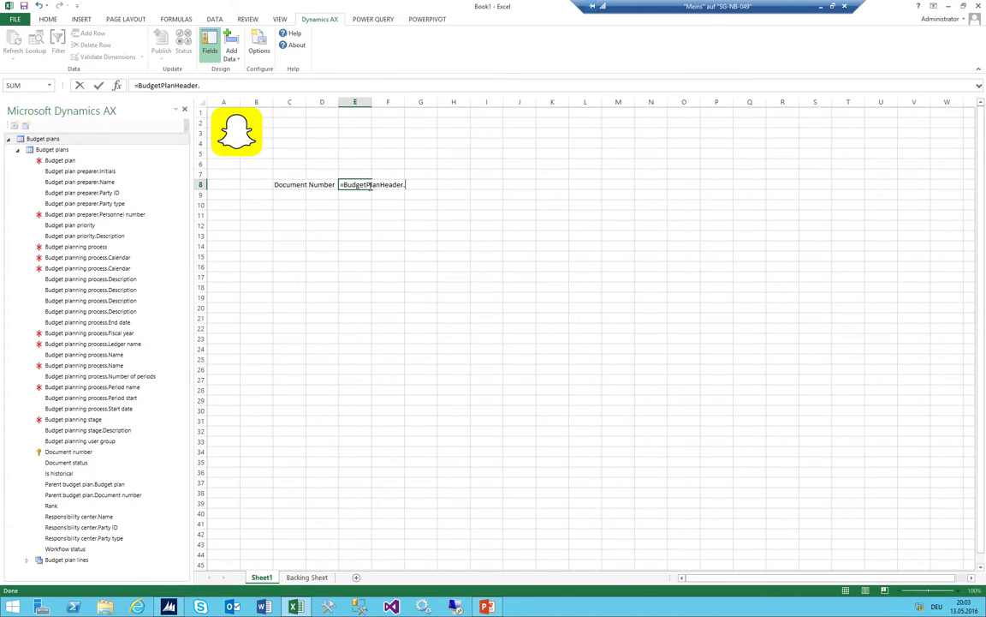
type("Doc")
key("Return")
key("Left")
key("Left")
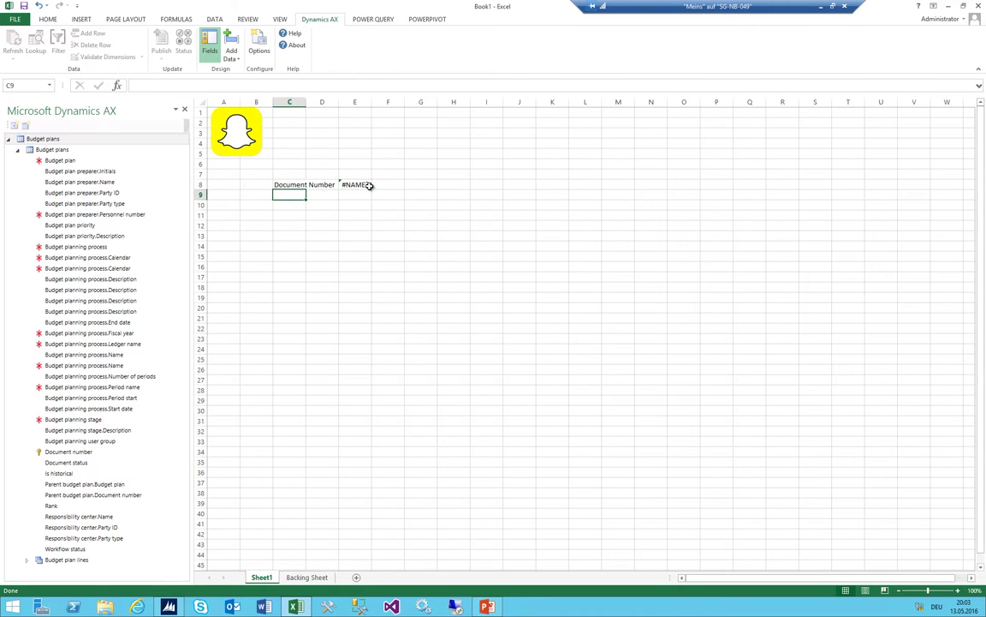
left_click_drag(339, 101, 347, 101)
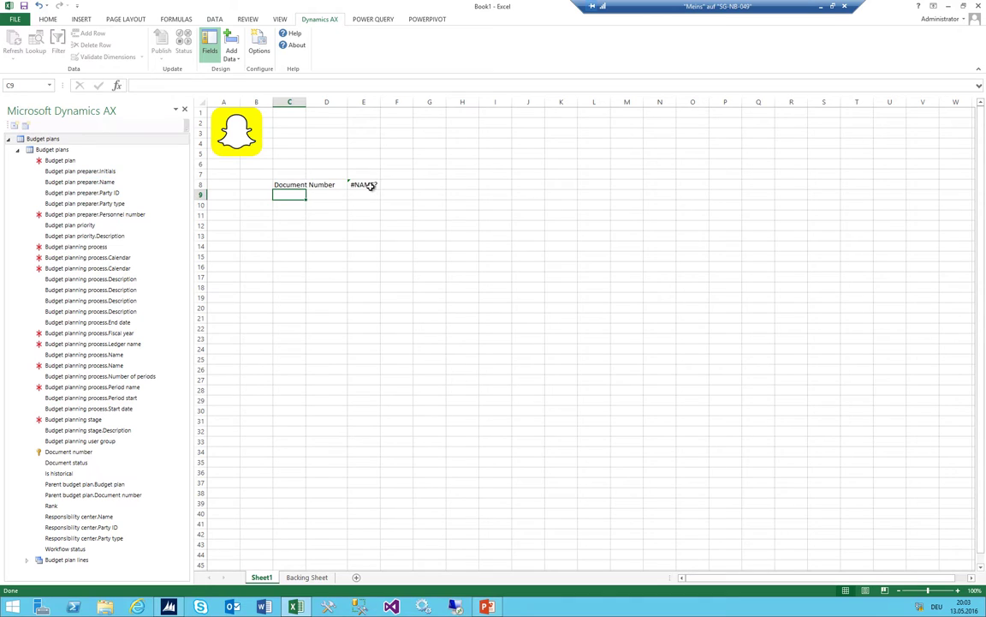
Insert the LedgerDimension.MainAccount and LedgerDimension.MainAccount.Description fields of the budget plan lines as table columns starting at cell C10
left_click(300, 208)
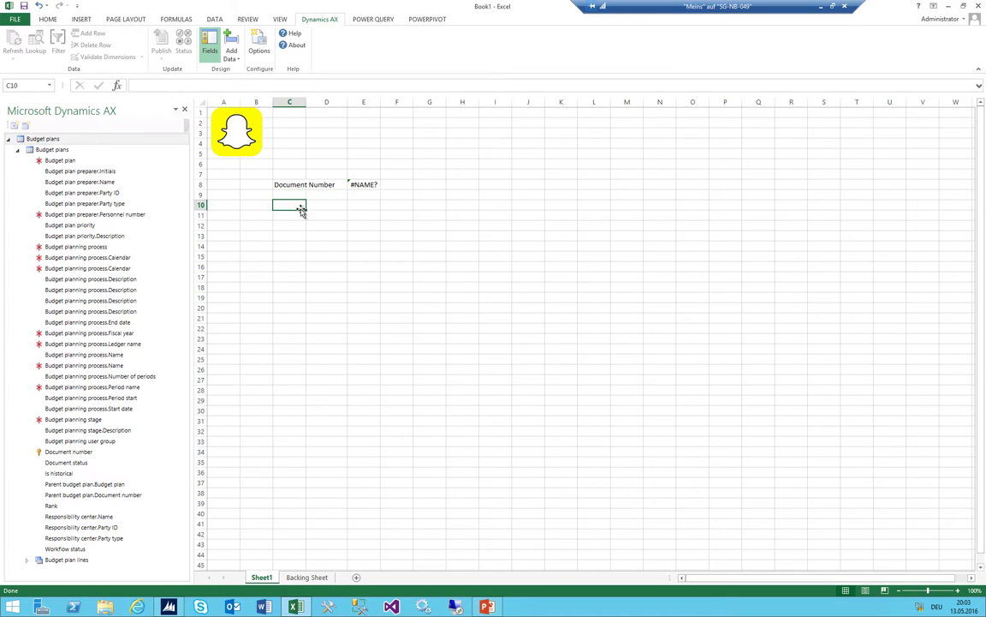
left_click(18, 150)
left_click(19, 150)
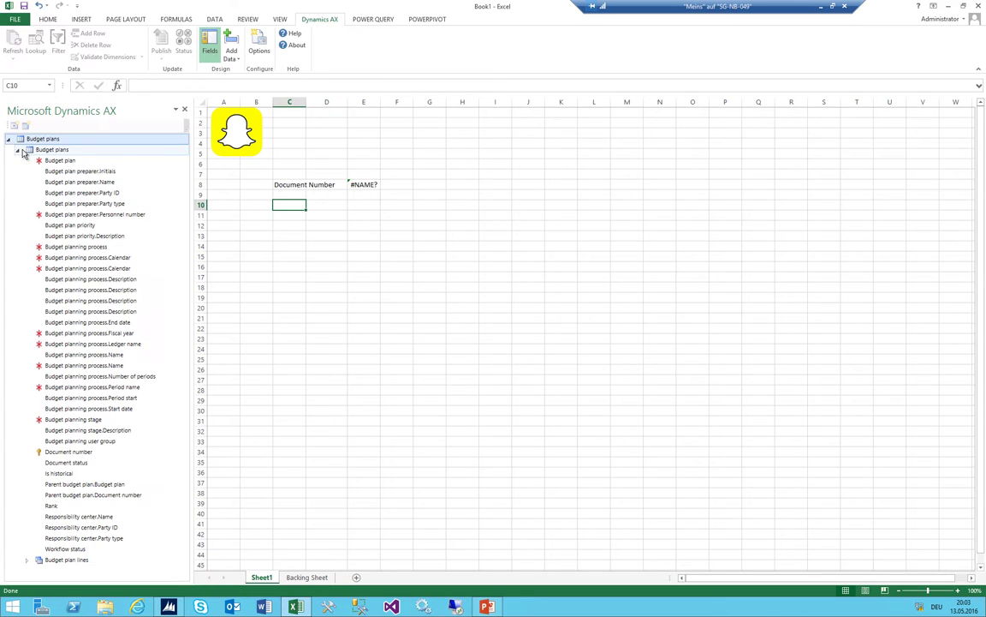
left_click(27, 560)
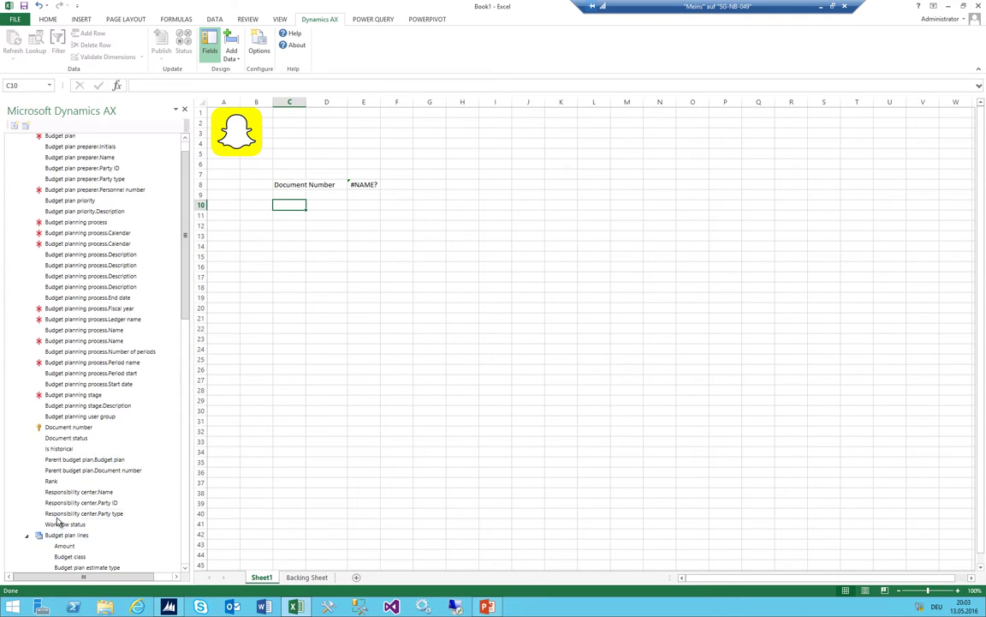
scroll(92, 462, "down", 11)
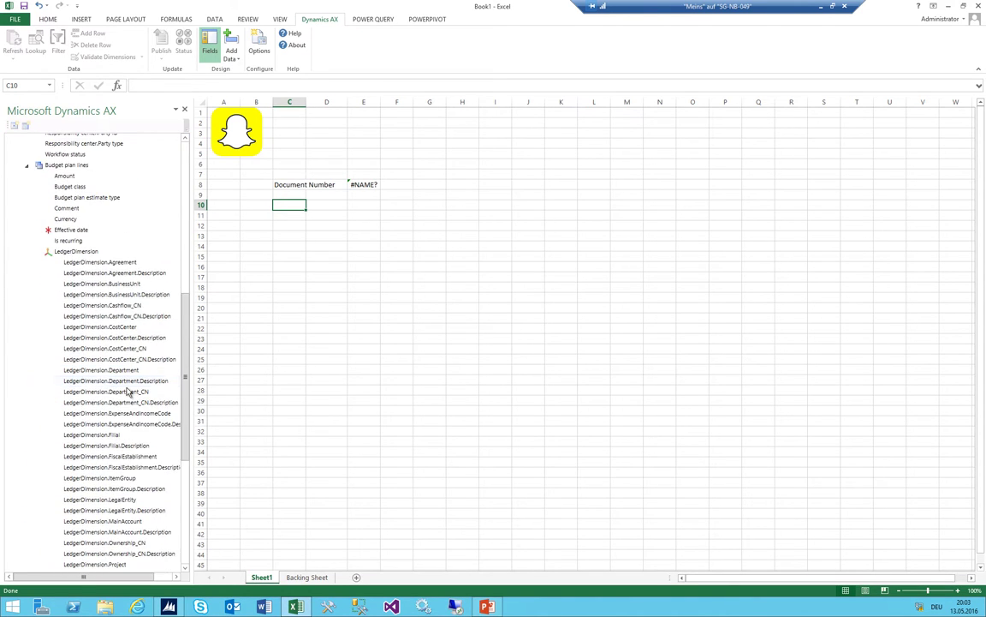
scroll(127, 390, "down", 4)
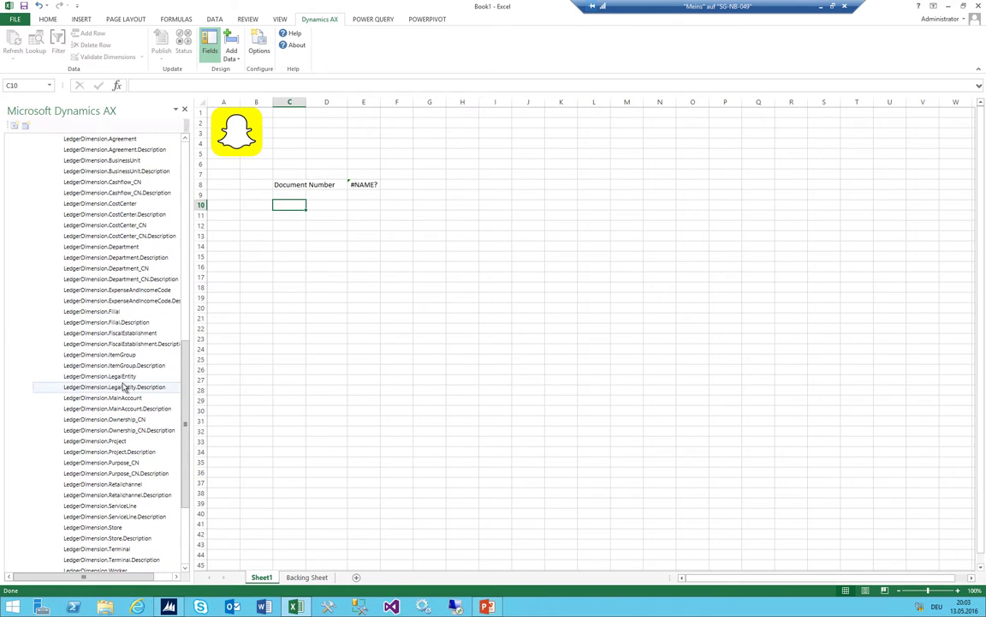
left_click(121, 398)
double_click(121, 399)
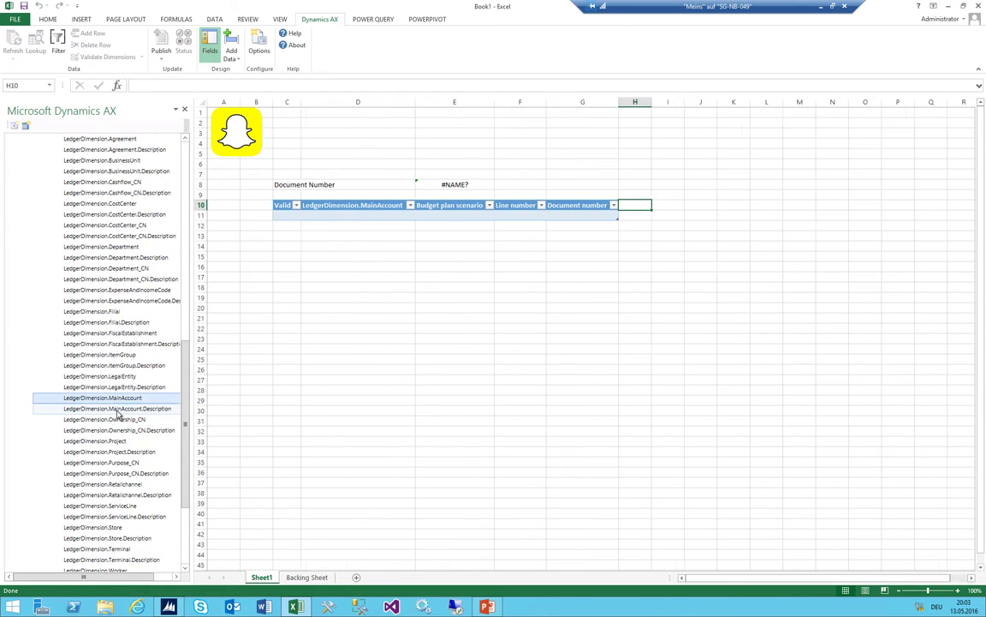
double_click(117, 409)
Add the LedgerDimension.CostCenter and LedgerDimension.CostCenter.Description fields as further columns of the budget plan lines table
scroll(115, 294, "up", 2)
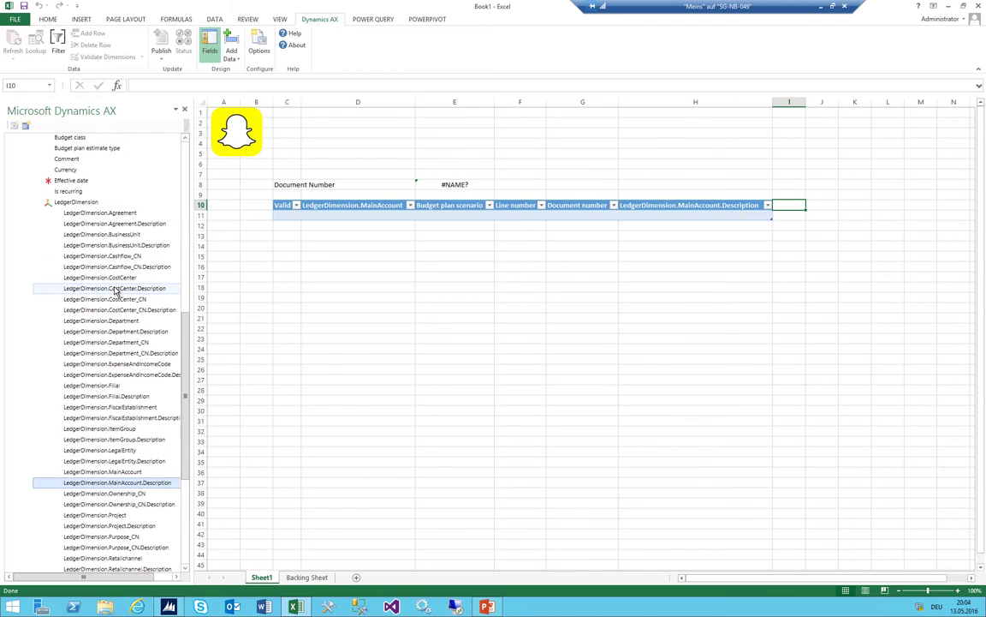
double_click(114, 278)
double_click(115, 289)
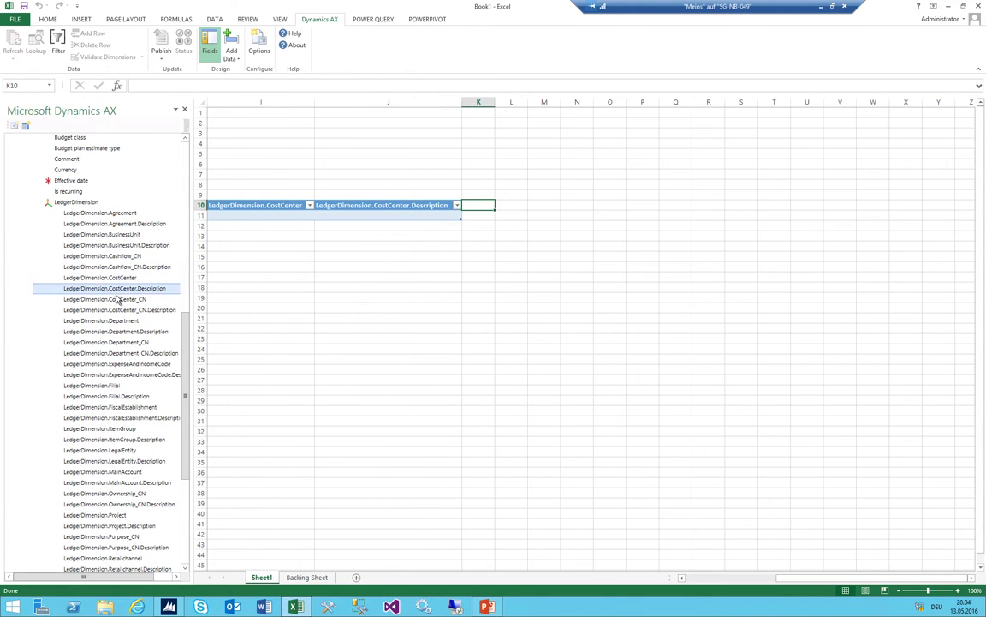
Start a new matrix field under Budget plan lines, name it LJA and make it read only
scroll(114, 295, "down", 7)
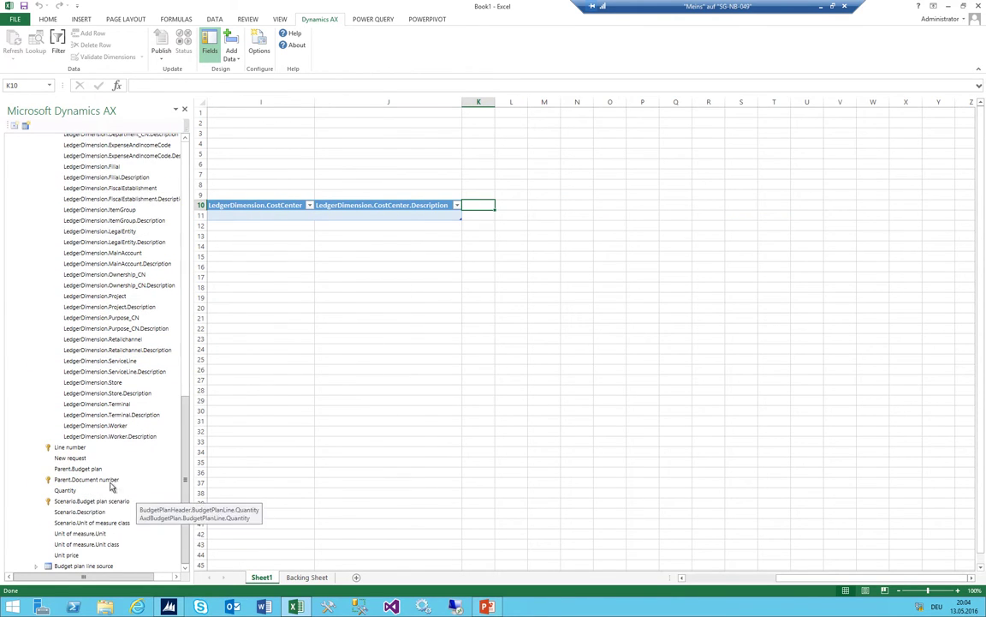
scroll(105, 467, "up", 10)
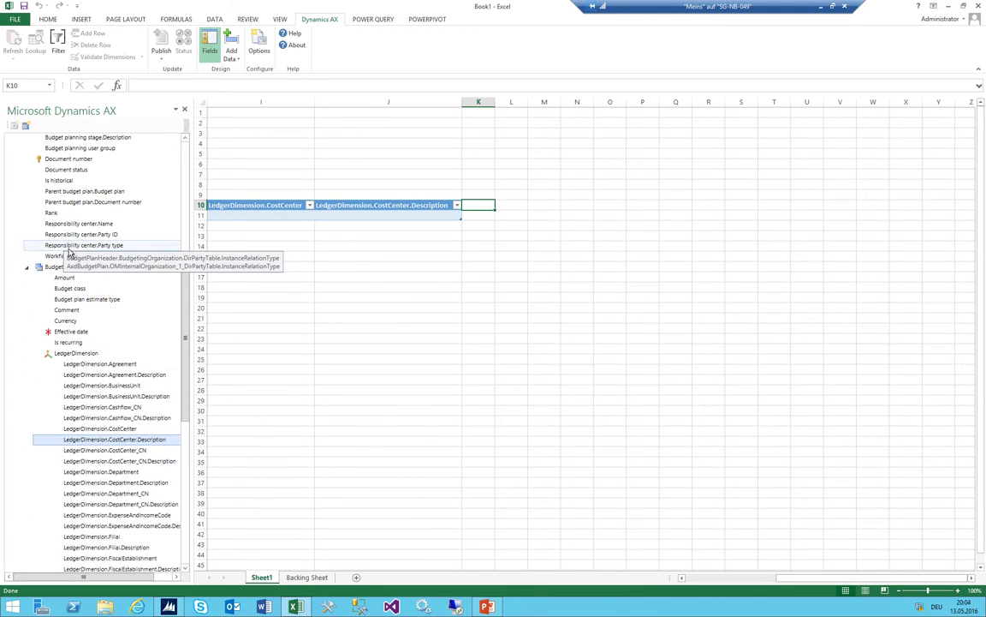
right_click(58, 268)
left_click(94, 274)
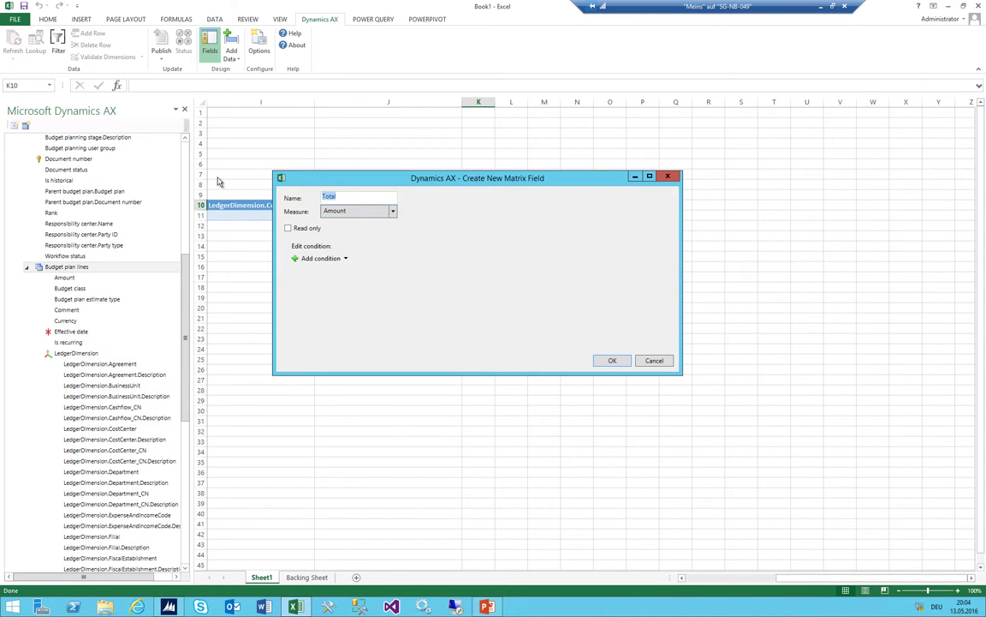
type("LA")
left_click(289, 228)
Add the condition that the budget plan lines' Scenario.Budget plan scenario is 001_LJA and create the LJA matrix field
left_click(330, 259)
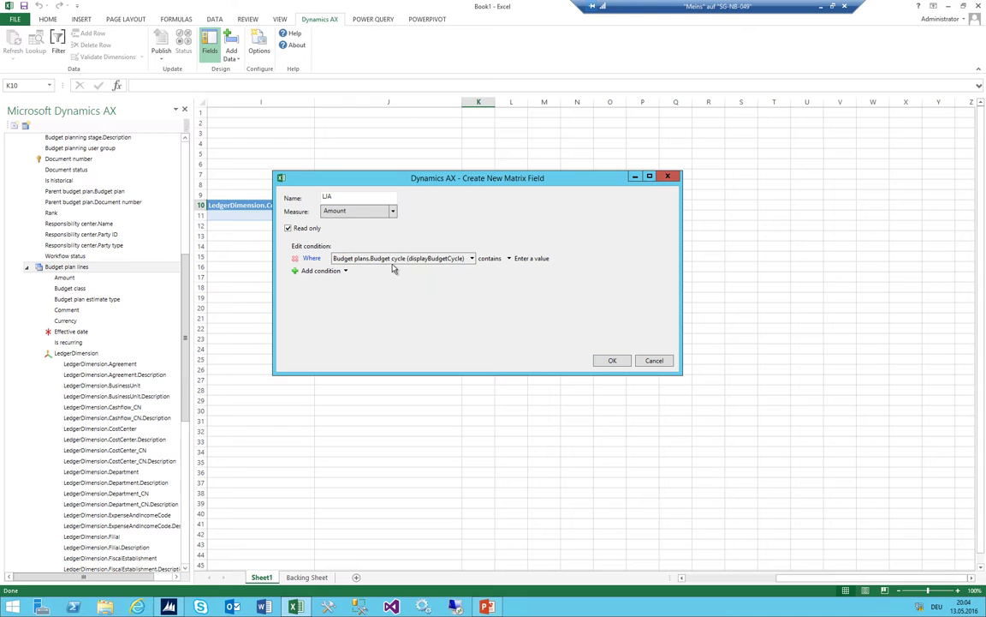
left_click(471, 258)
mouse_move(394, 282)
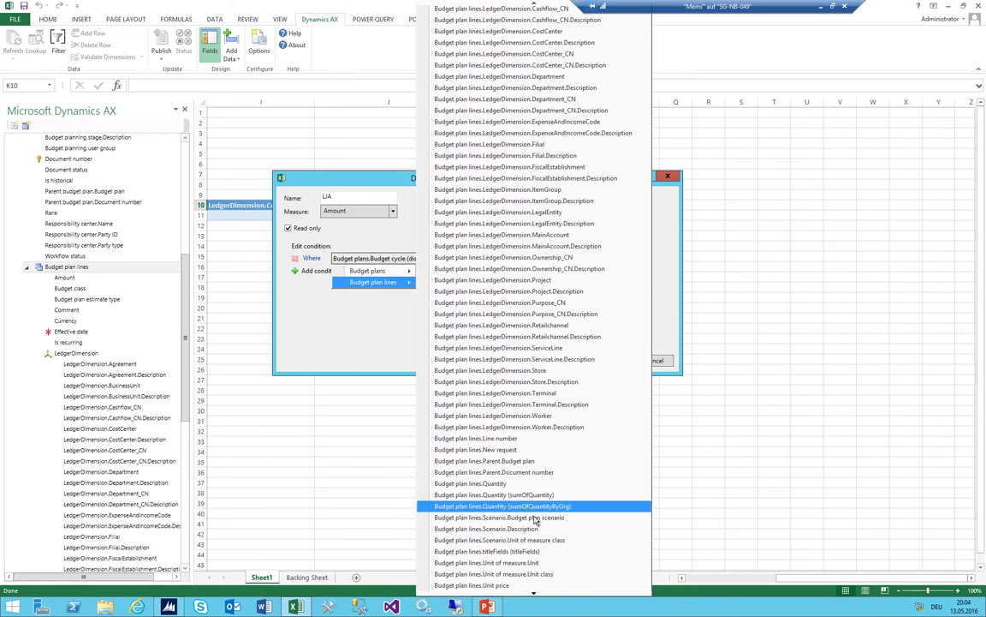
left_click(541, 519)
left_click(493, 257)
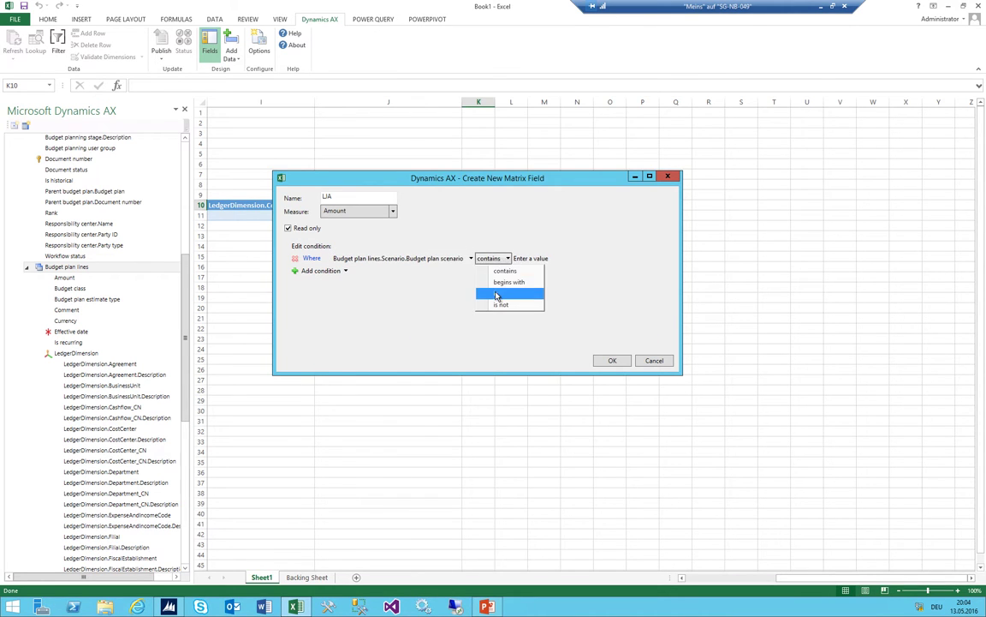
left_click(499, 283)
left_click(522, 260)
left_click(555, 260)
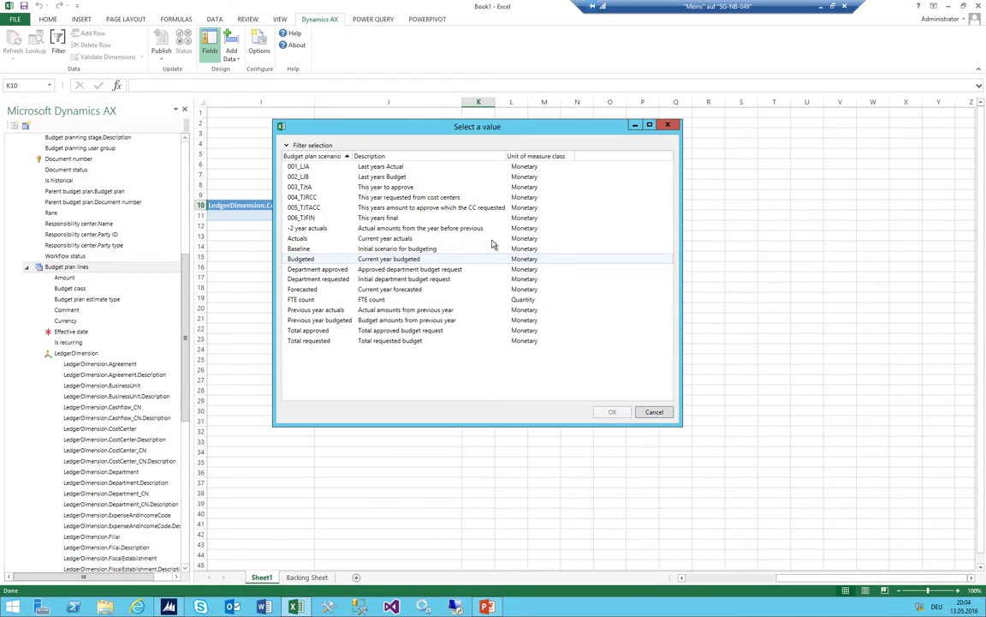
double_click(314, 168)
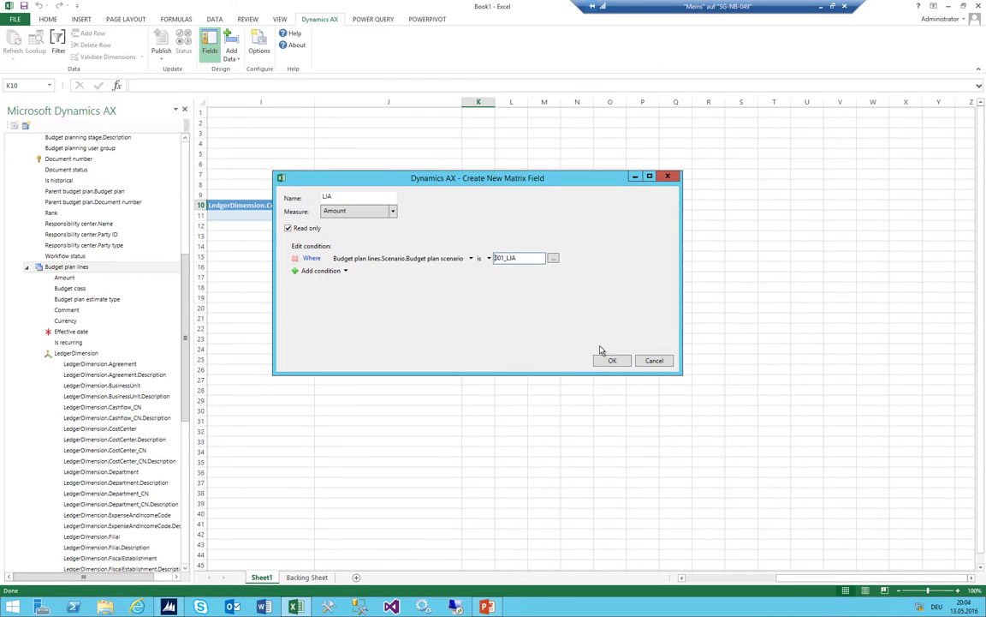
left_click(611, 361)
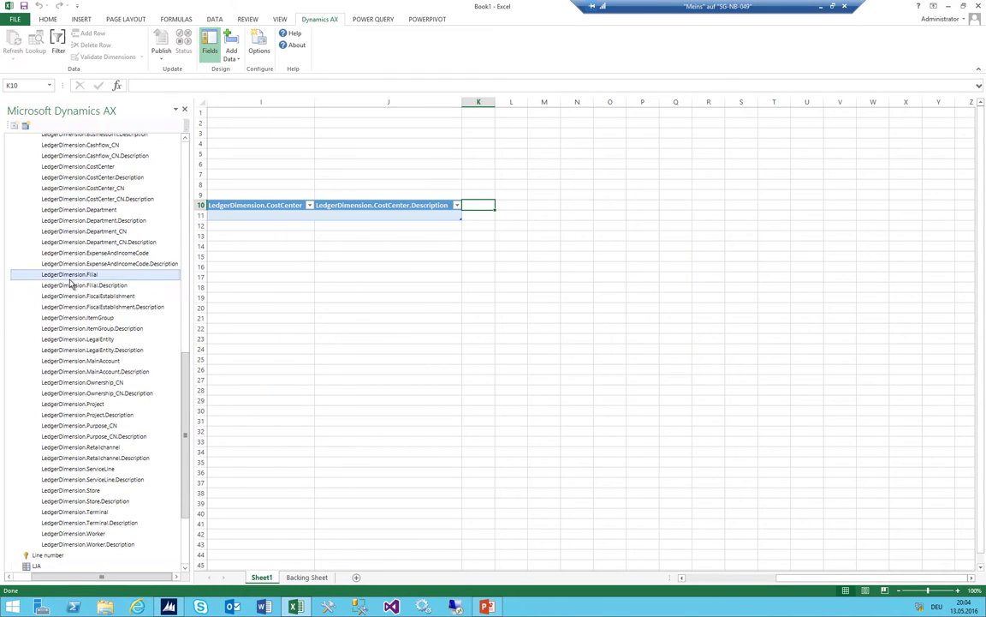
Start another matrix field under Budget plan lines, name it LJB and make it read only
right_click(48, 277)
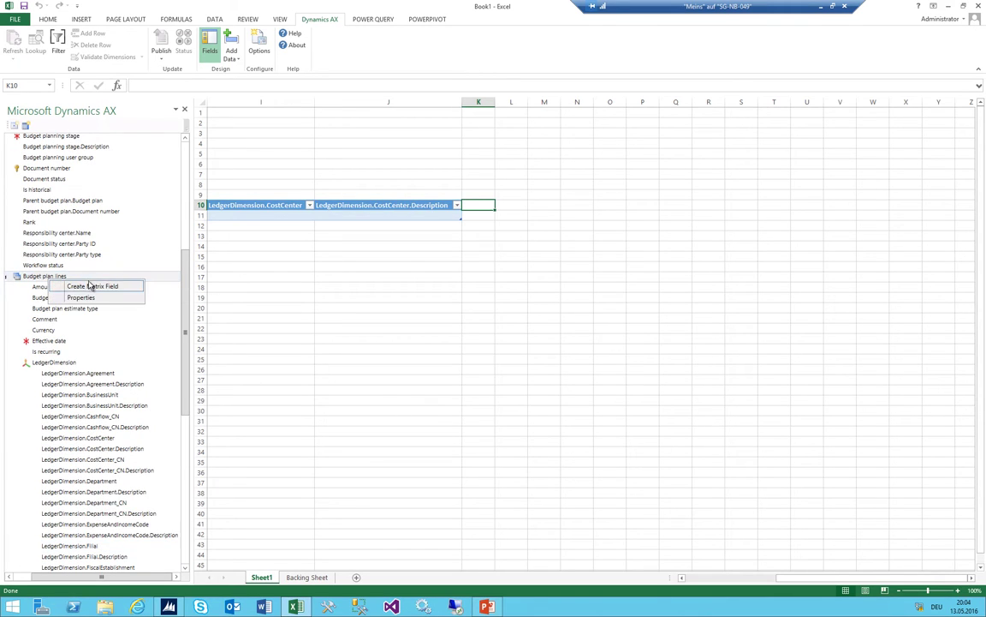
left_click(147, 284)
double_click(346, 199)
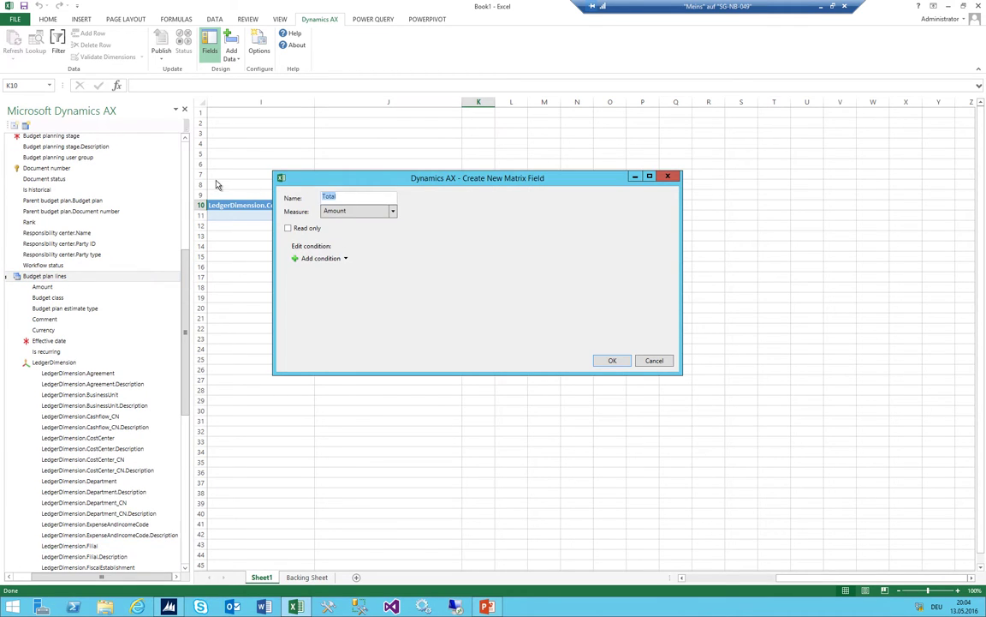
left_click(305, 233)
Add the condition that the budget plan lines' Scenario.Budget plan scenario is 002_LJB and create the LJB matrix field
left_click(336, 259)
left_click(371, 259)
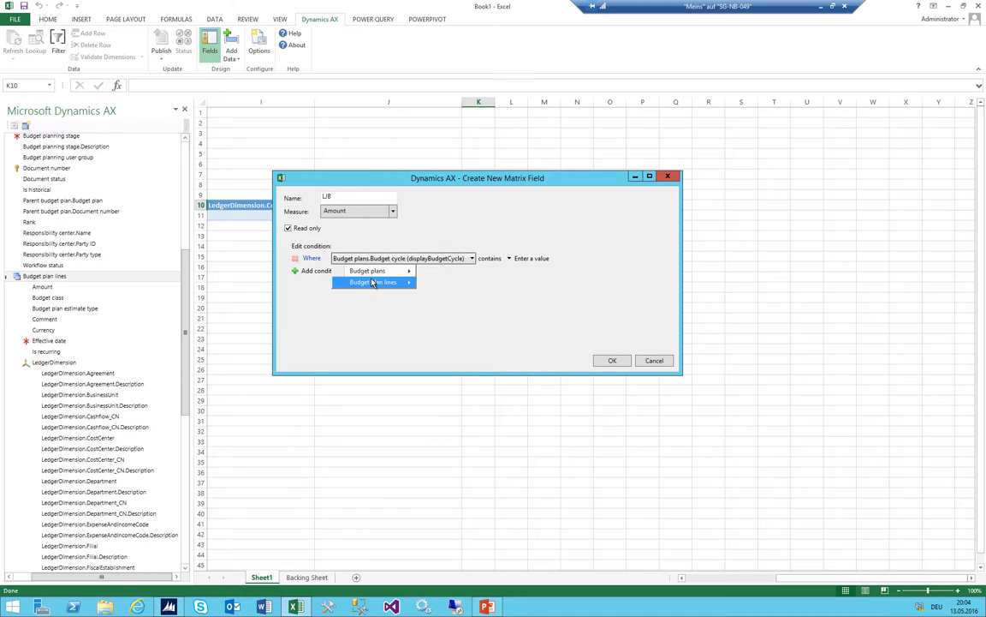
mouse_move(373, 282)
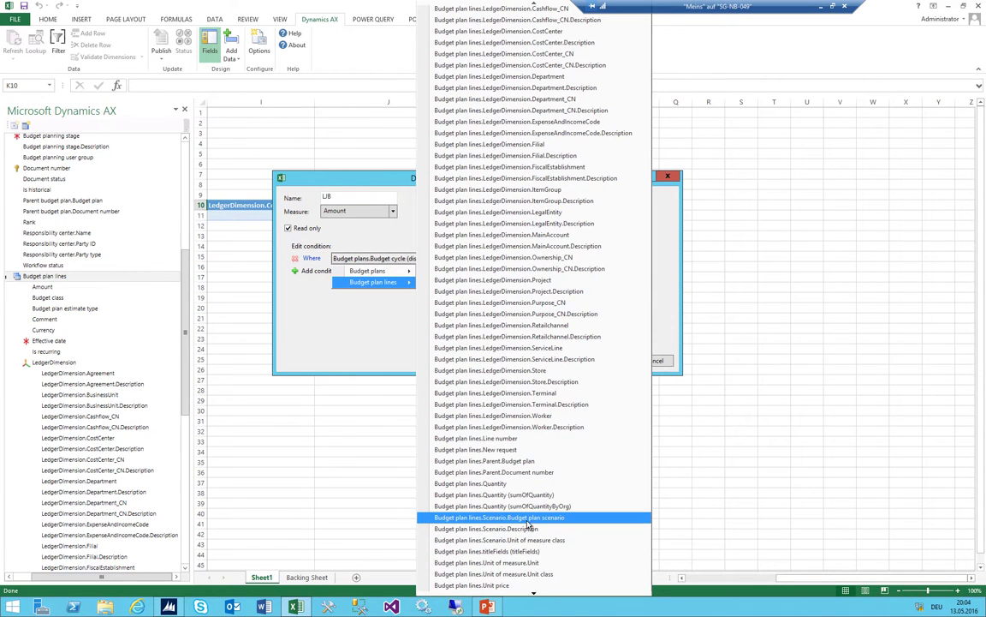
left_click(528, 519)
left_click(507, 257)
left_click(504, 293)
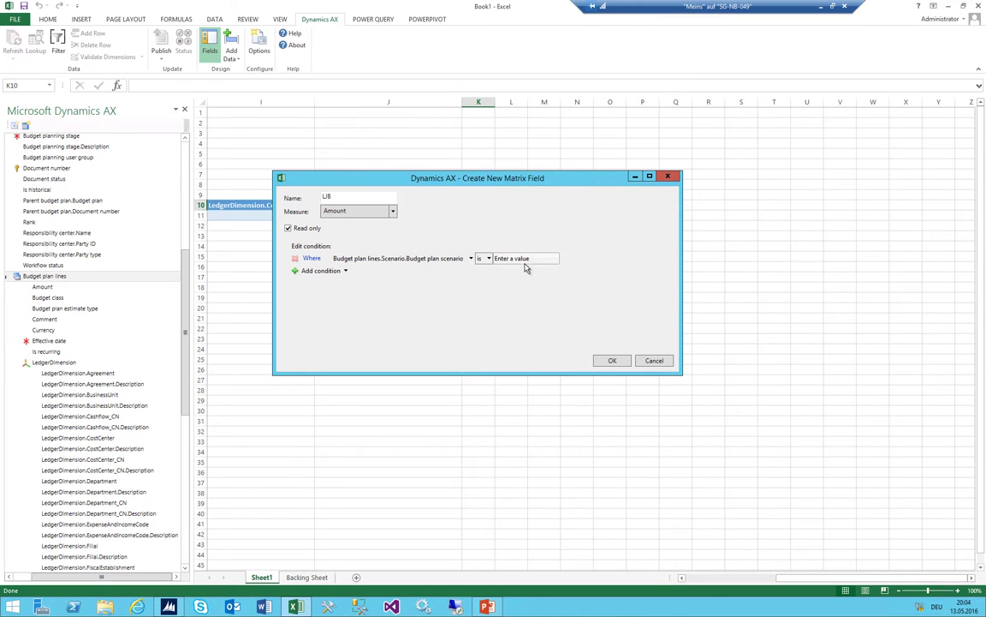
left_click(553, 258)
double_click(300, 176)
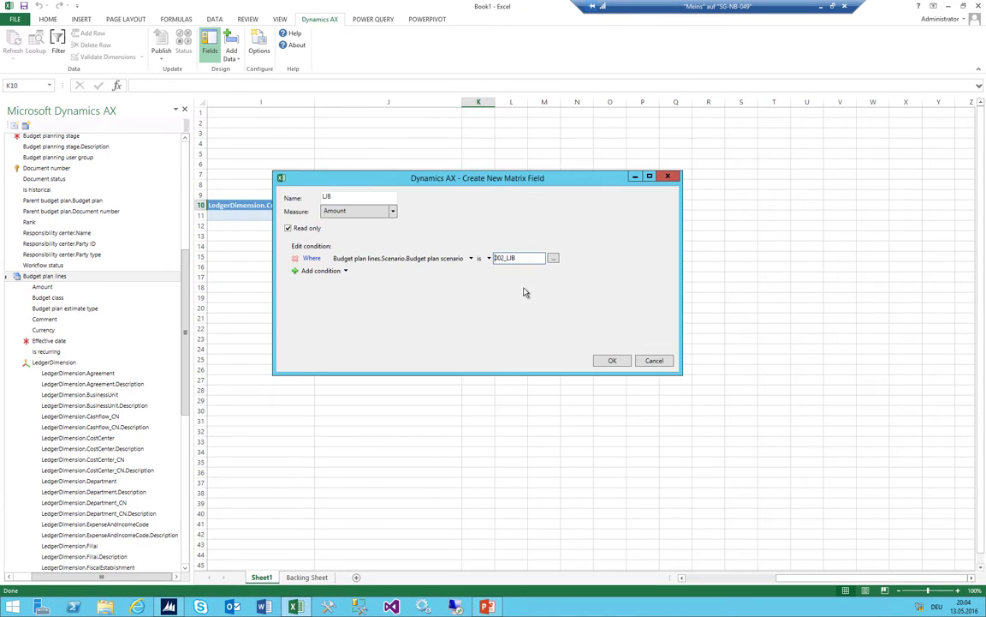
left_click(611, 360)
Start a new editable matrix field under Budget plan lines and name it TtA
scroll(76, 310, "up", 10)
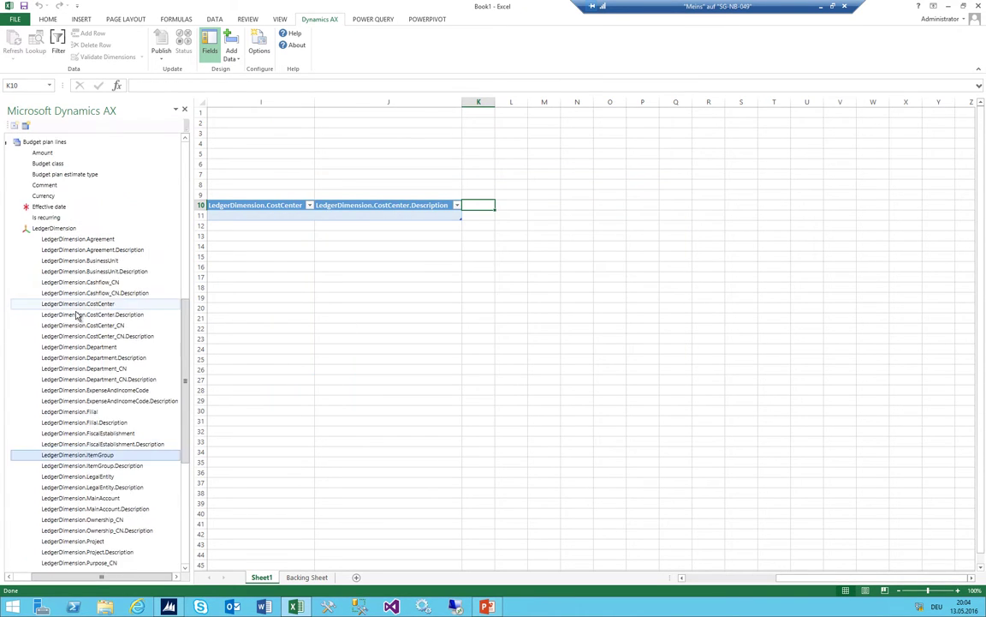
right_click(51, 276)
left_click(86, 281)
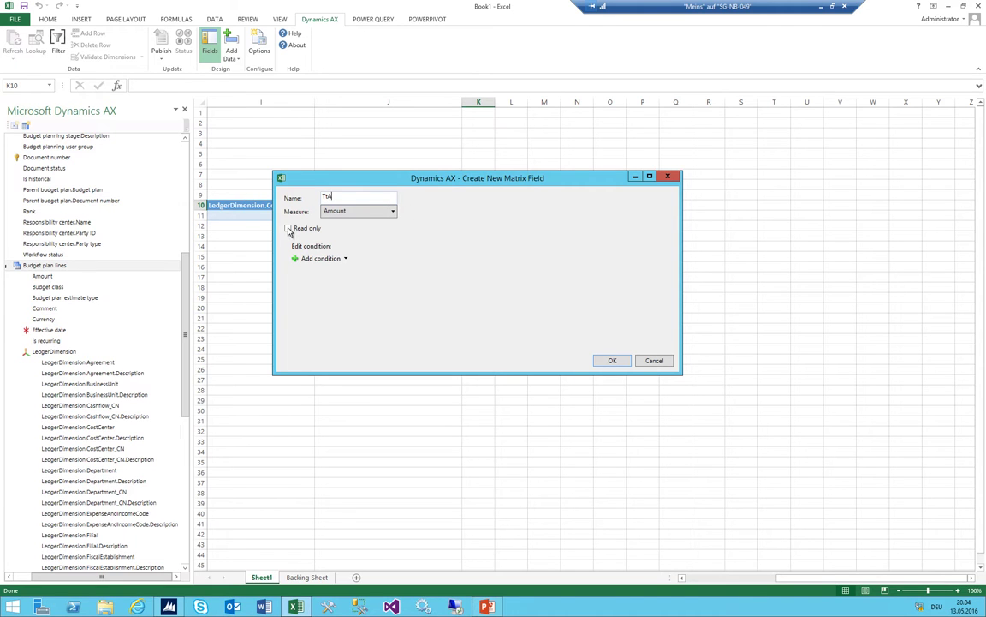
Add the condition that the budget plan lines' Scenario.Budget plan scenario is 003_TJtA and create the TtA matrix field
left_click(326, 258)
left_click(343, 271)
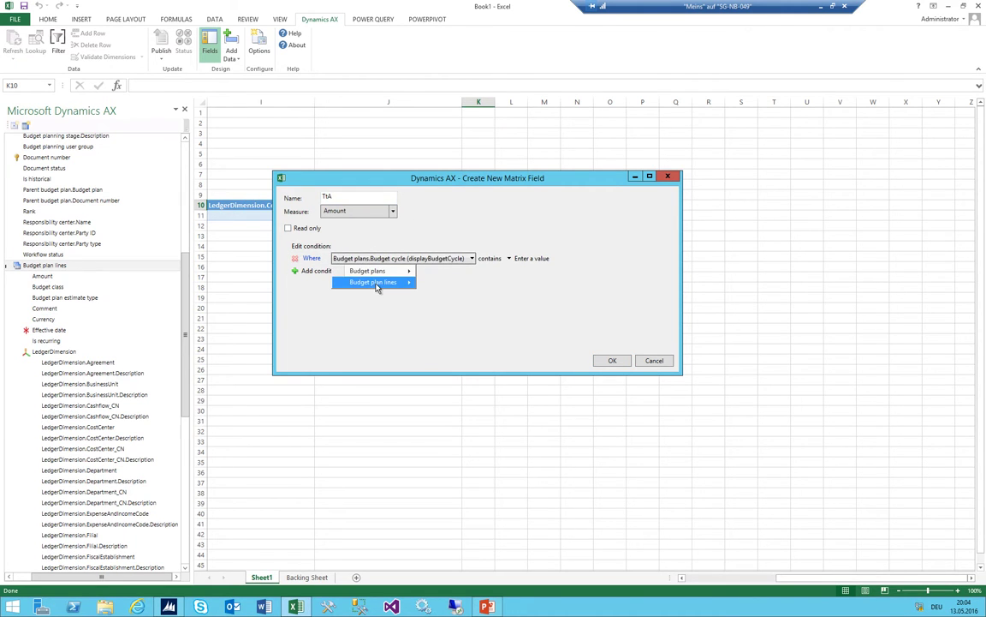
mouse_move(376, 287)
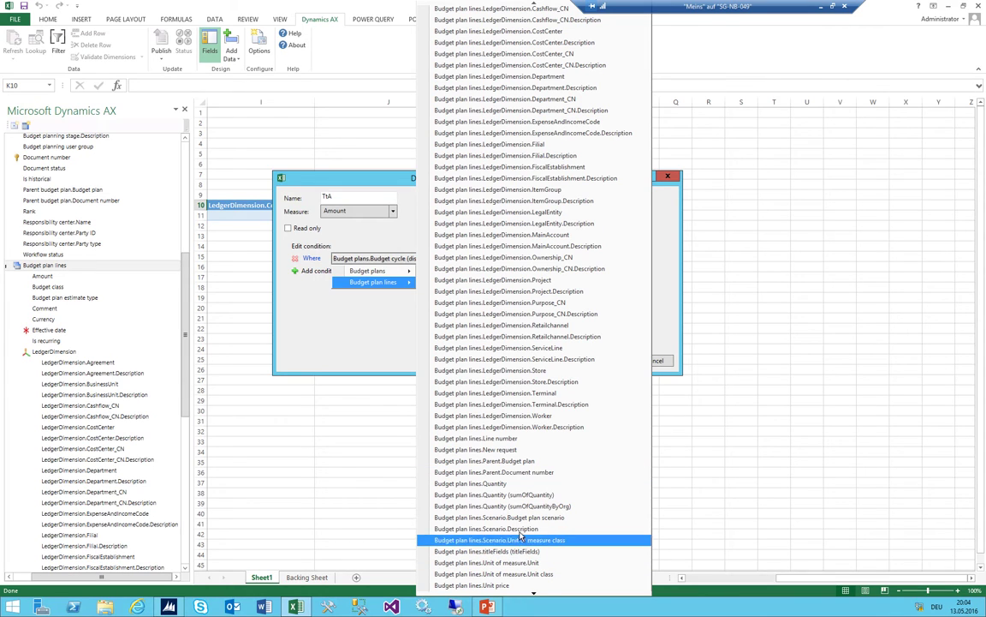
left_click(471, 467)
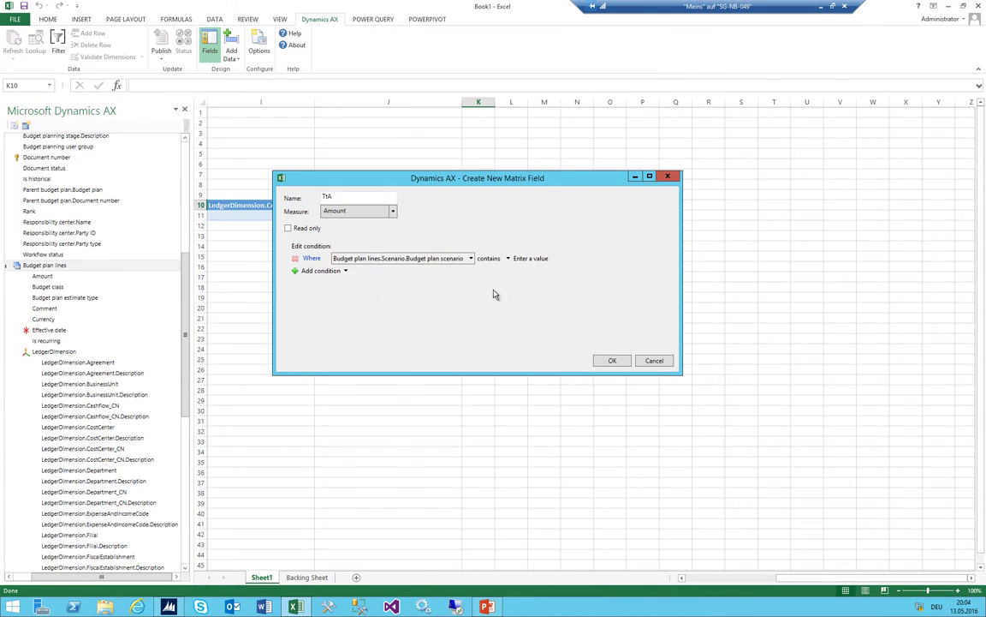
left_click(496, 258)
left_click(495, 296)
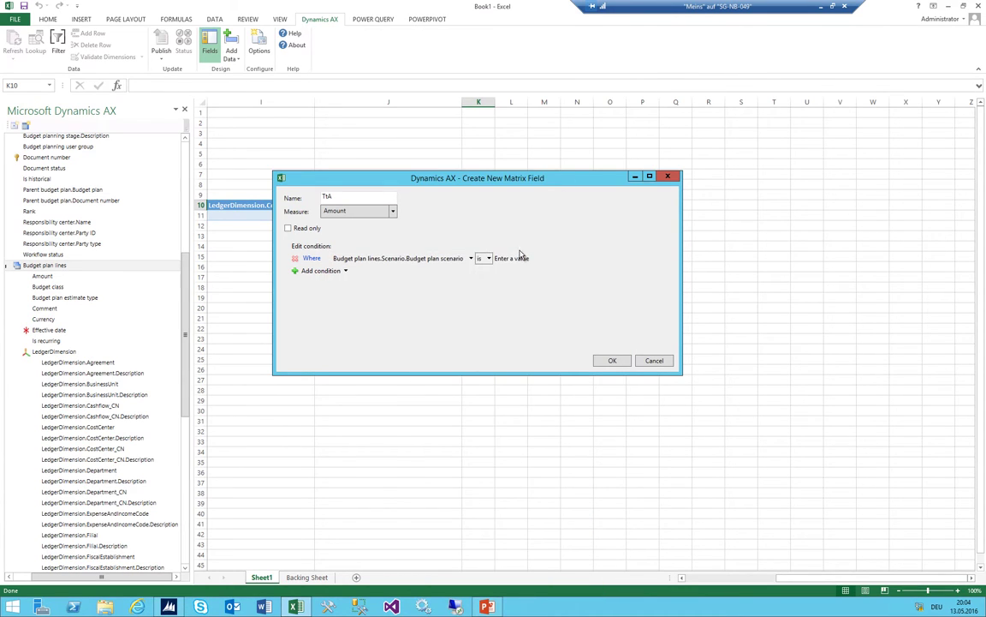
left_click(522, 258)
left_click(553, 257)
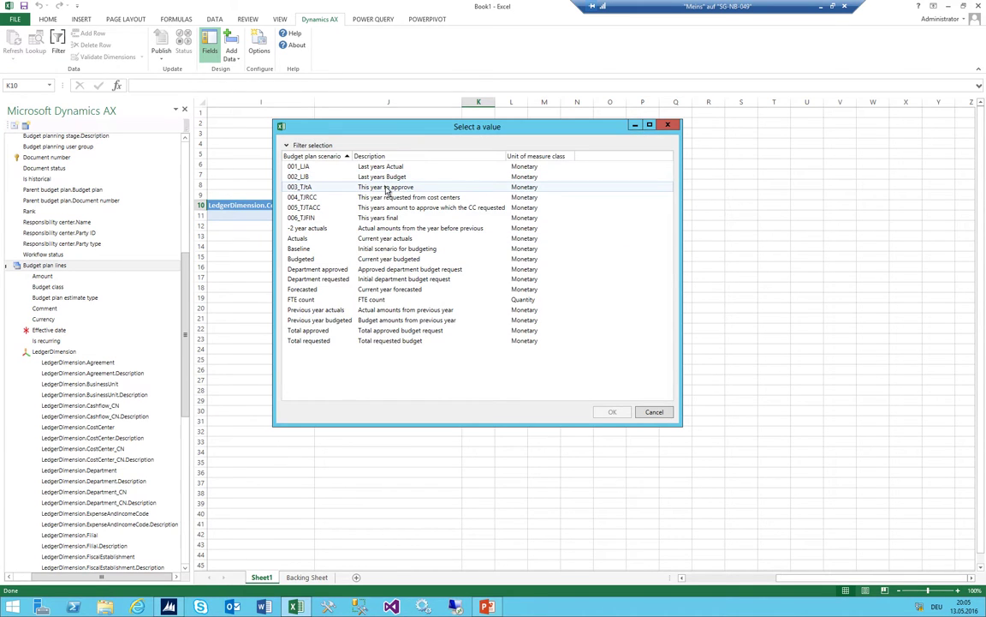
double_click(385, 186)
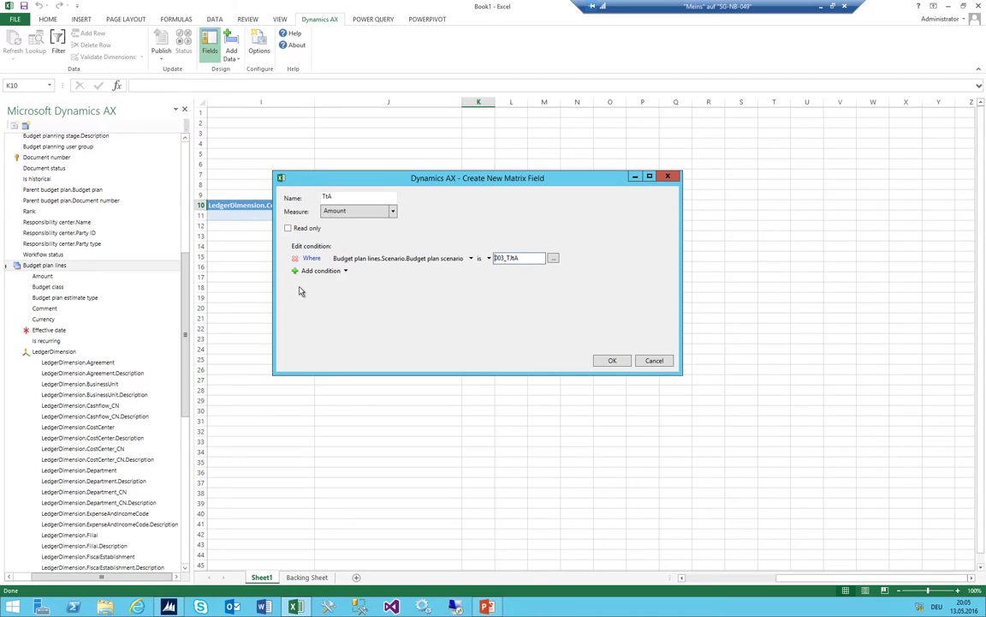
left_click(618, 360)
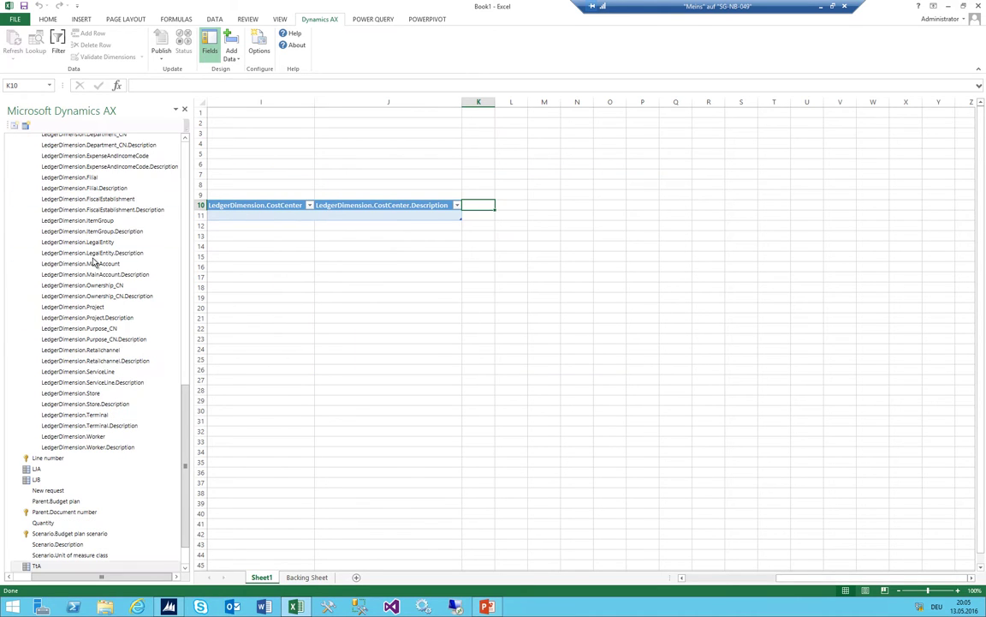
Start a new editable matrix field under Budget plan lines and name it TRTCC
scroll(90, 274, "up", 5)
scroll(88, 287, "up", 5)
right_click(83, 254)
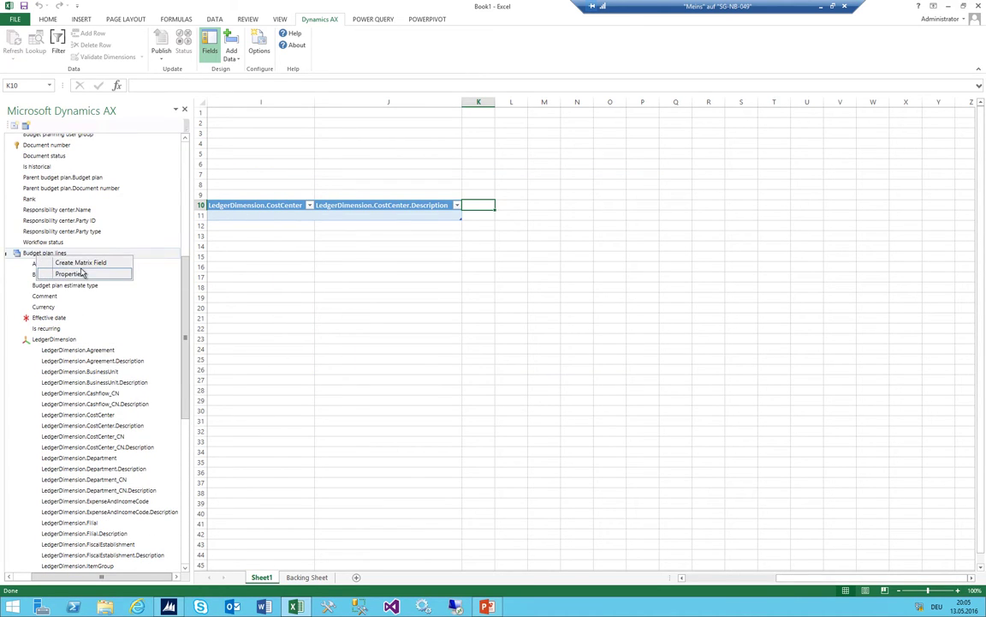
left_click(107, 262)
key("shift+Home")
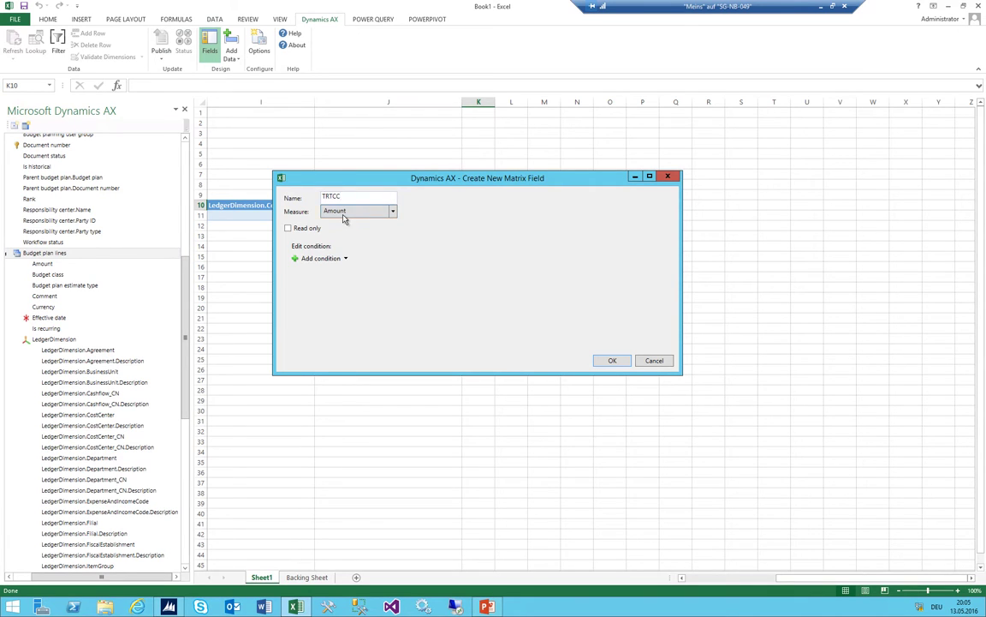
Add a condition to the TRTCC matrix field on the budget plan lines' Scenario.Budget plan scenario
left_click(313, 258)
left_click(471, 258)
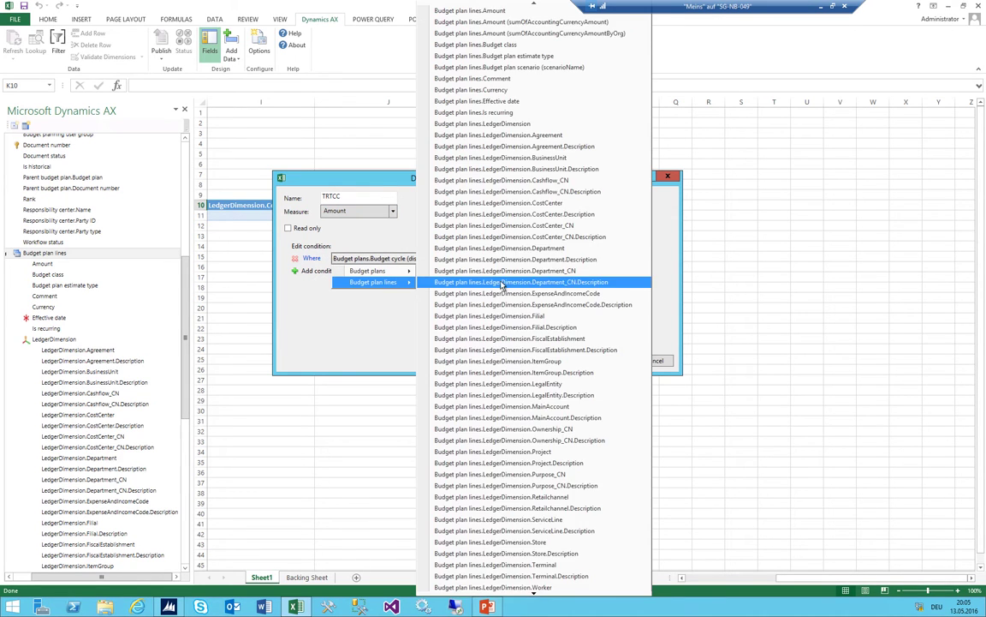
mouse_move(390, 281)
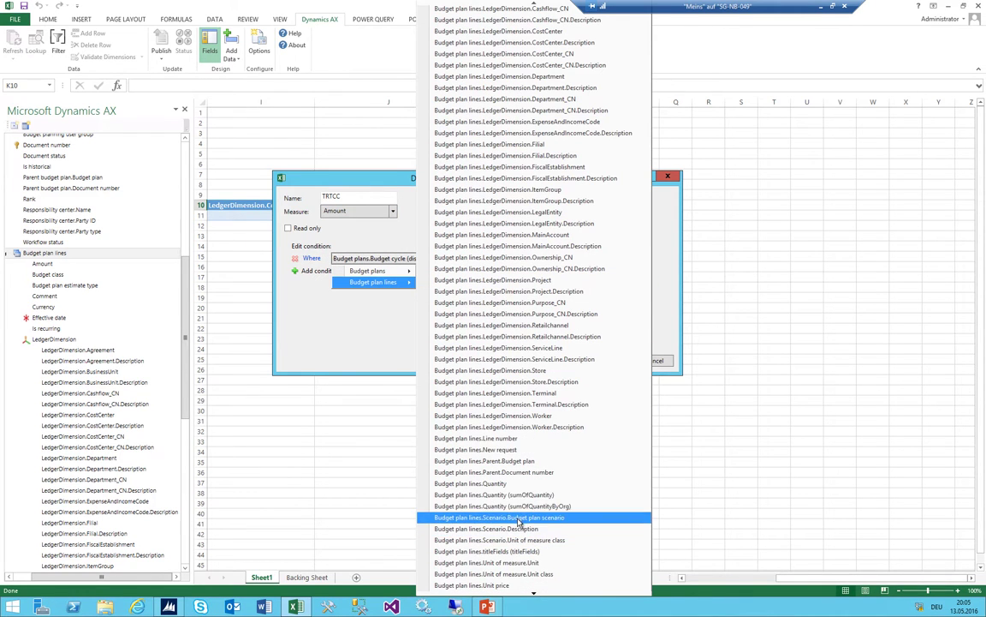
Restrict the TRTCC matrix field to lines whose budget plan scenario is 004_TJRCC and create the field
left_click(518, 517)
left_click(503, 259)
left_click(497, 293)
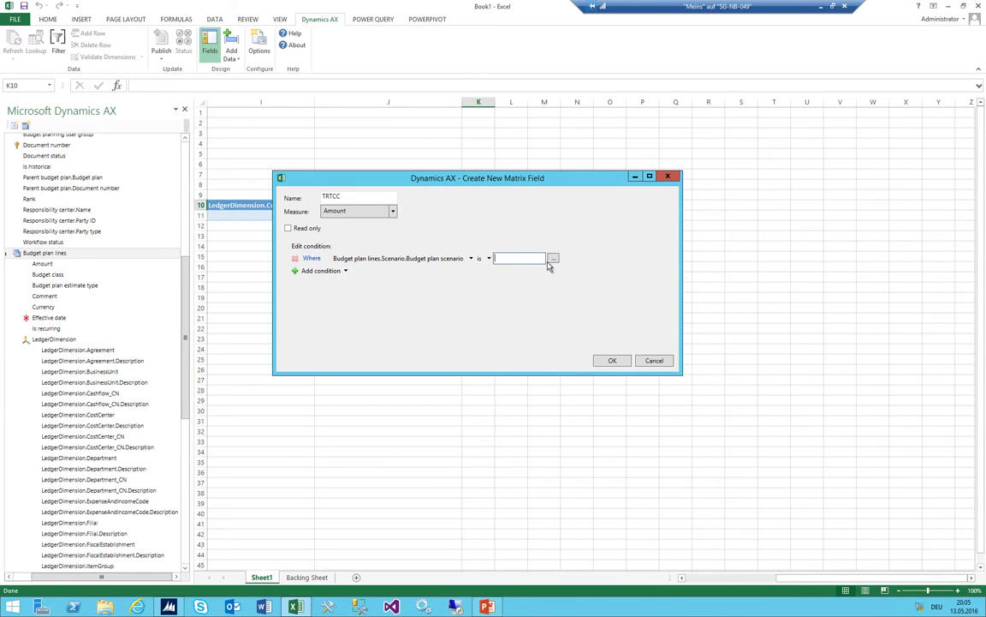
left_click(553, 258)
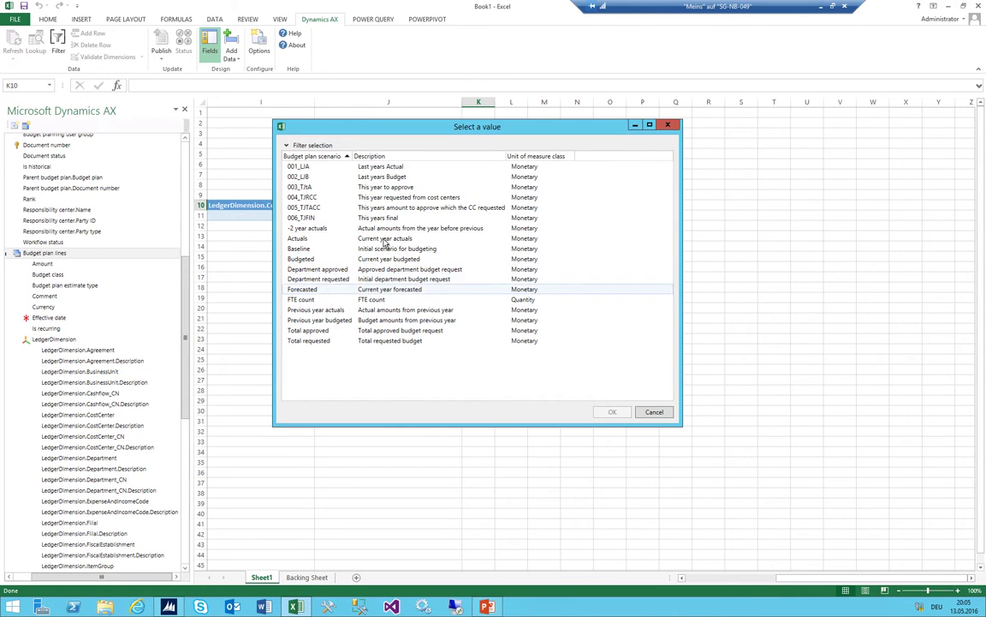
double_click(305, 196)
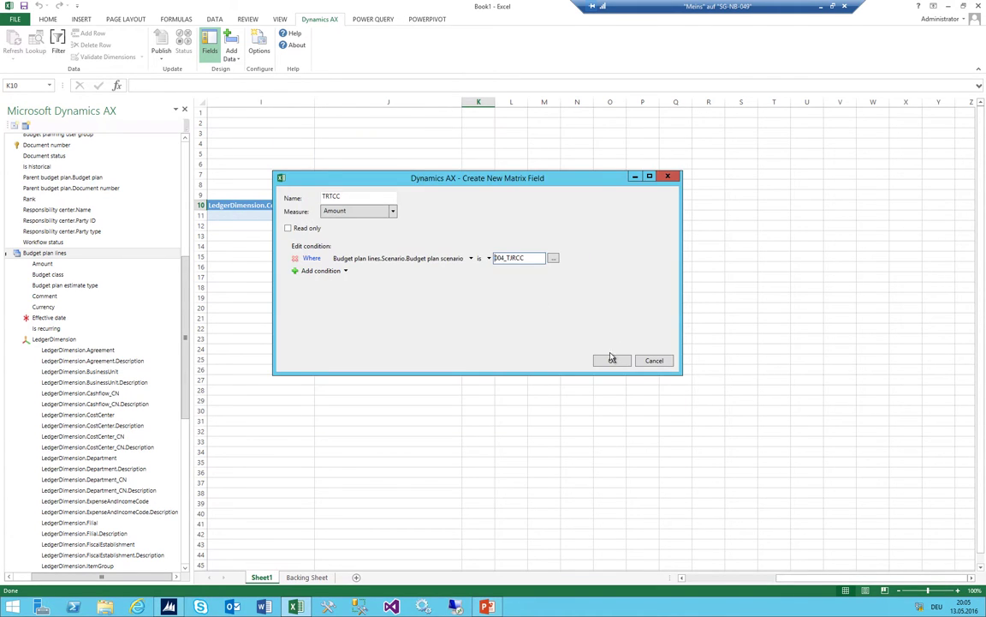
left_click(611, 359)
Start a new matrix field named TRTAFinance for Budget plan lines, measuring Amount, and add a condition
scroll(81, 226, "up", 10)
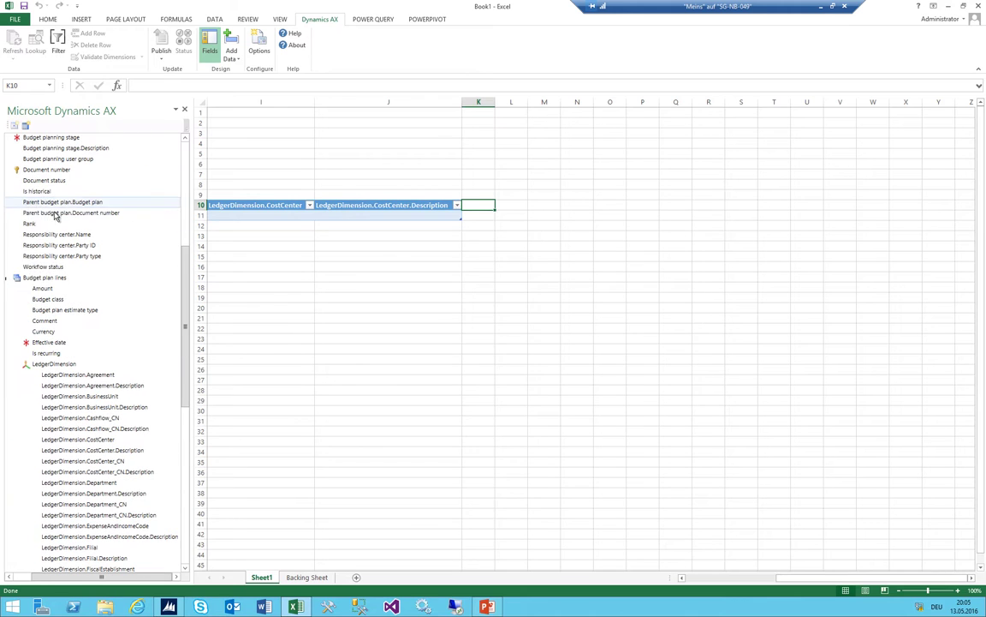
right_click(39, 278)
left_click(85, 282)
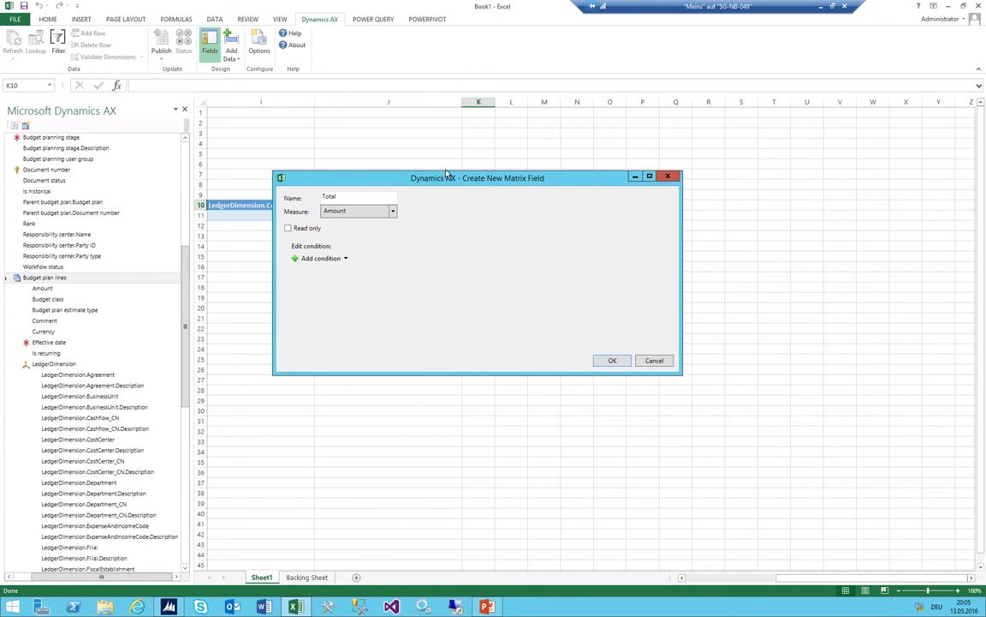
double_click(366, 199)
left_click(319, 258)
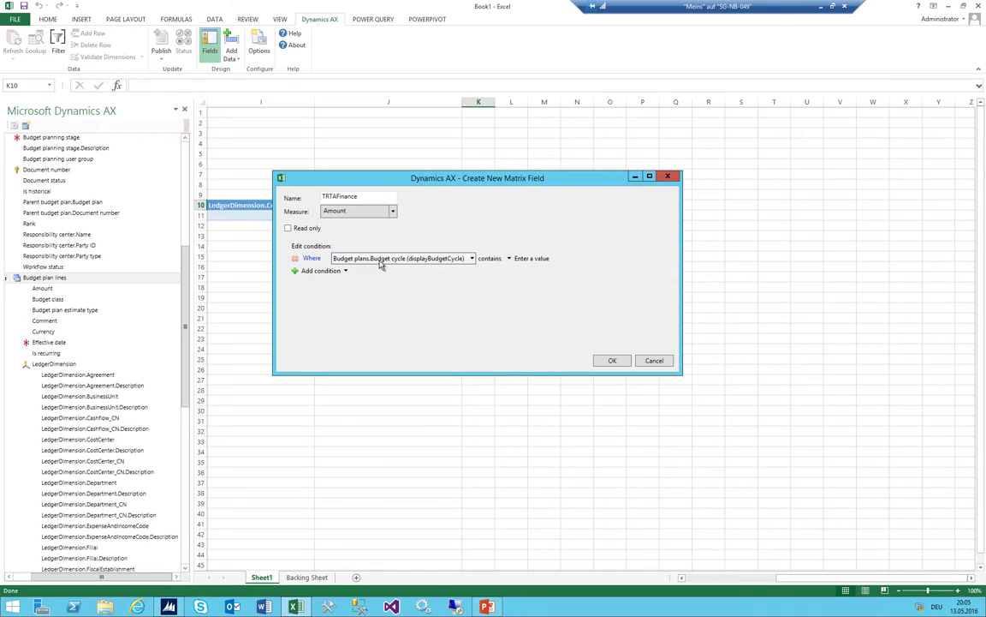
Set the TRTAFinance condition so that the budget plan scenario is 005_TJTACC and create the field
left_click(503, 258)
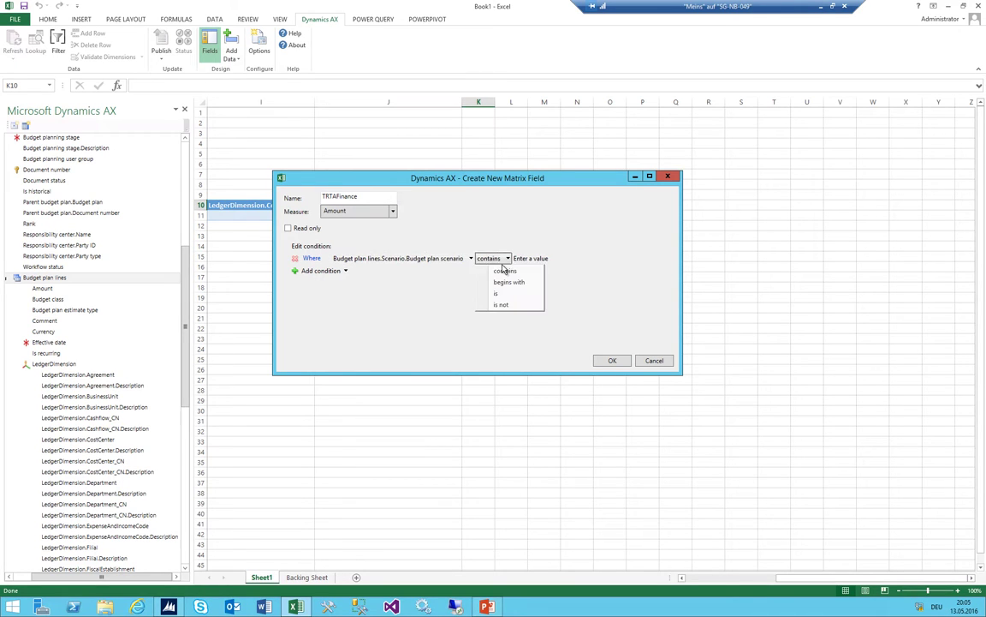
left_click(504, 289)
left_click(512, 258)
left_click(554, 258)
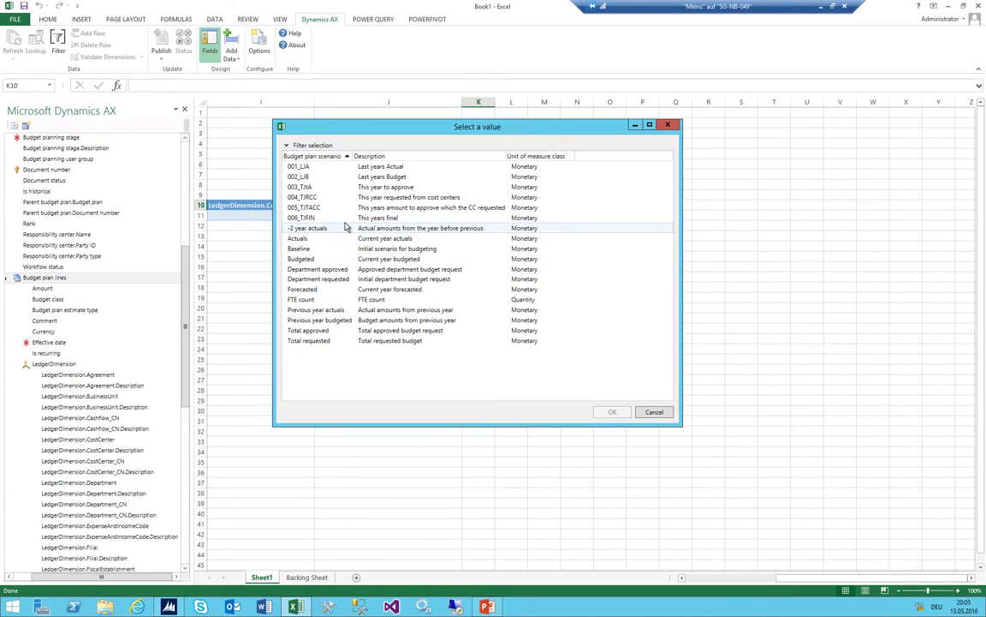
left_click(325, 210)
left_click(611, 411)
left_click(610, 359)
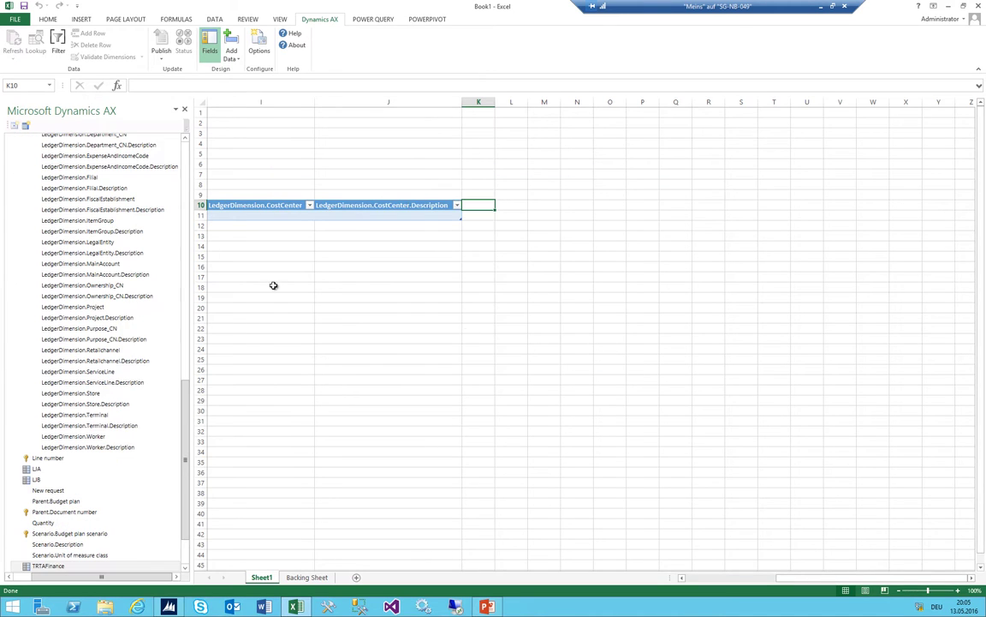
Start a new matrix field named Final for Budget plan lines and make it read only
scroll(84, 207, "up", 9)
right_click(45, 203)
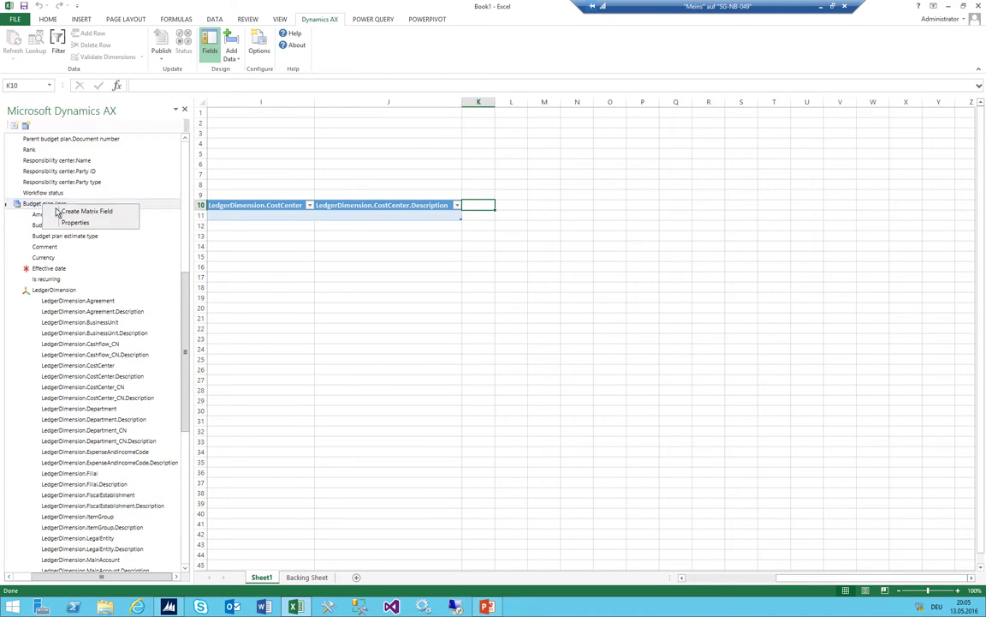
left_click(85, 209)
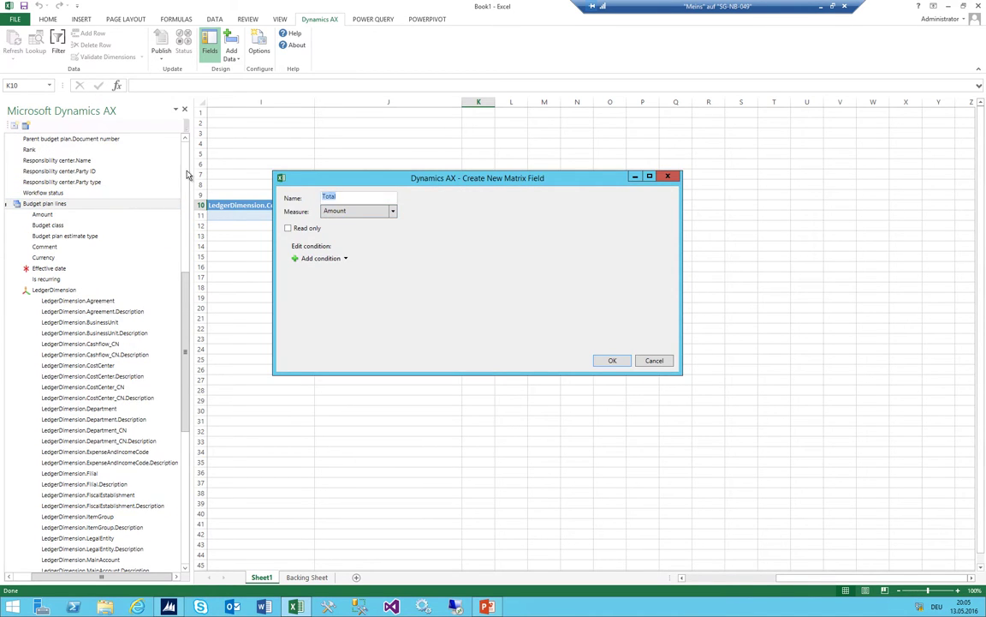
type("Final")
key("Tab")
left_click(288, 228)
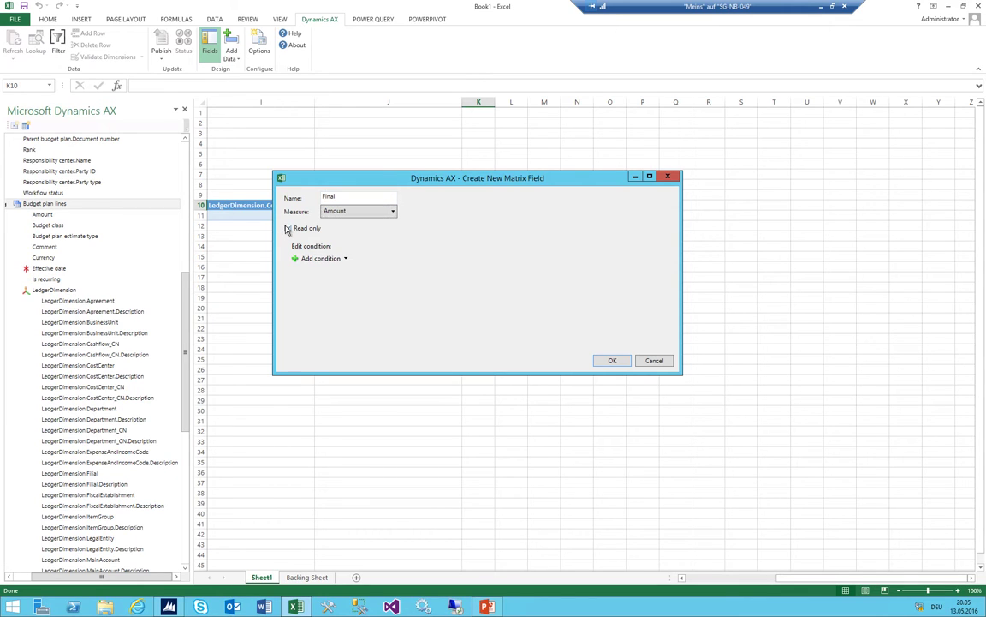
Add a condition to the Final field that the Budget plan lines budget plan scenario is 006_TJFIN and create the field
left_click(324, 259)
left_click(374, 259)
mouse_move(381, 281)
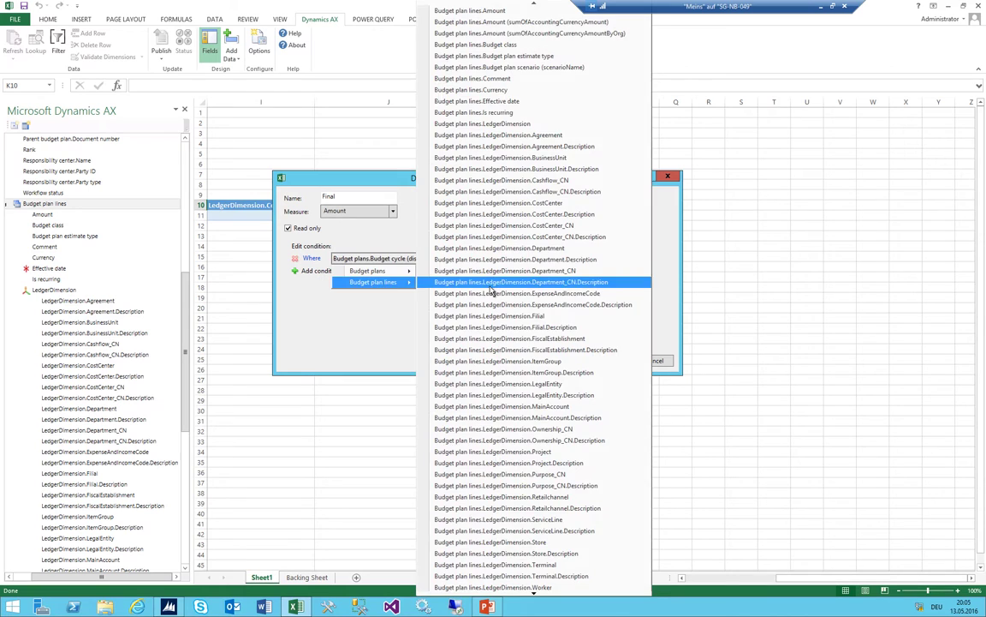
left_click(492, 283)
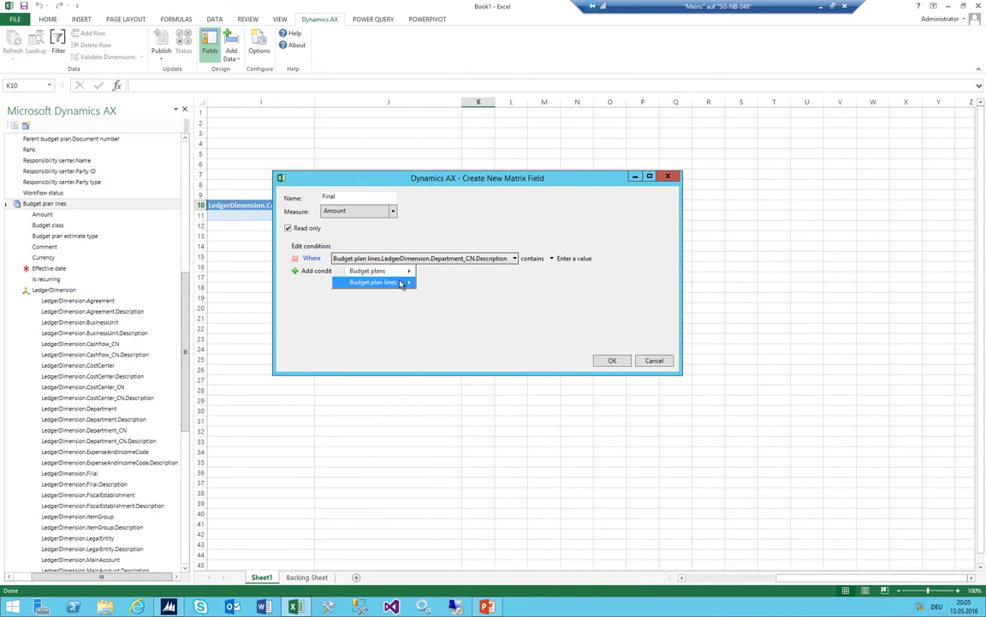
mouse_move(405, 282)
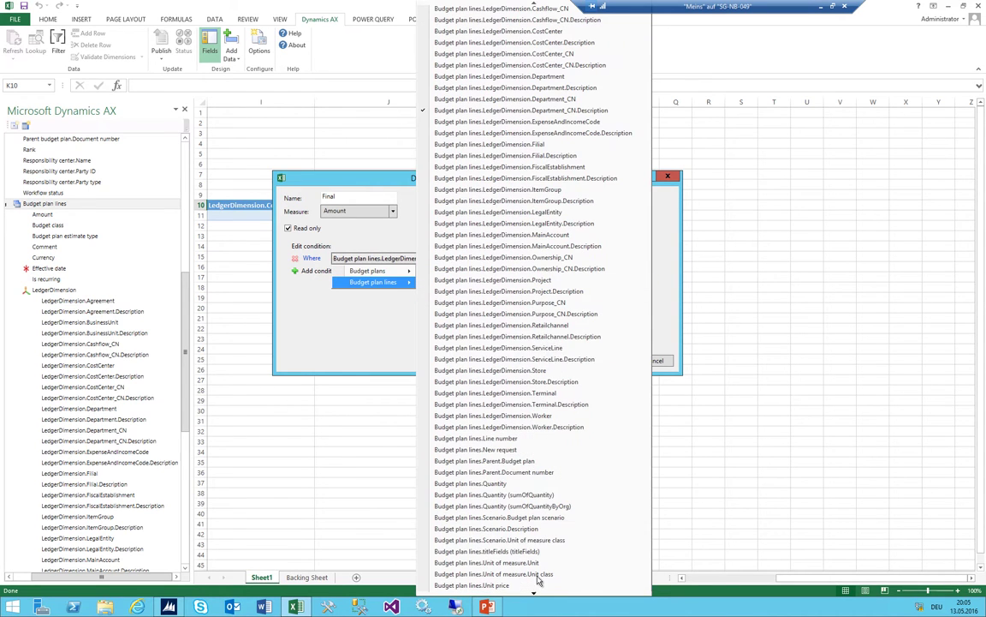
left_click(514, 517)
left_click(499, 259)
left_click(484, 289)
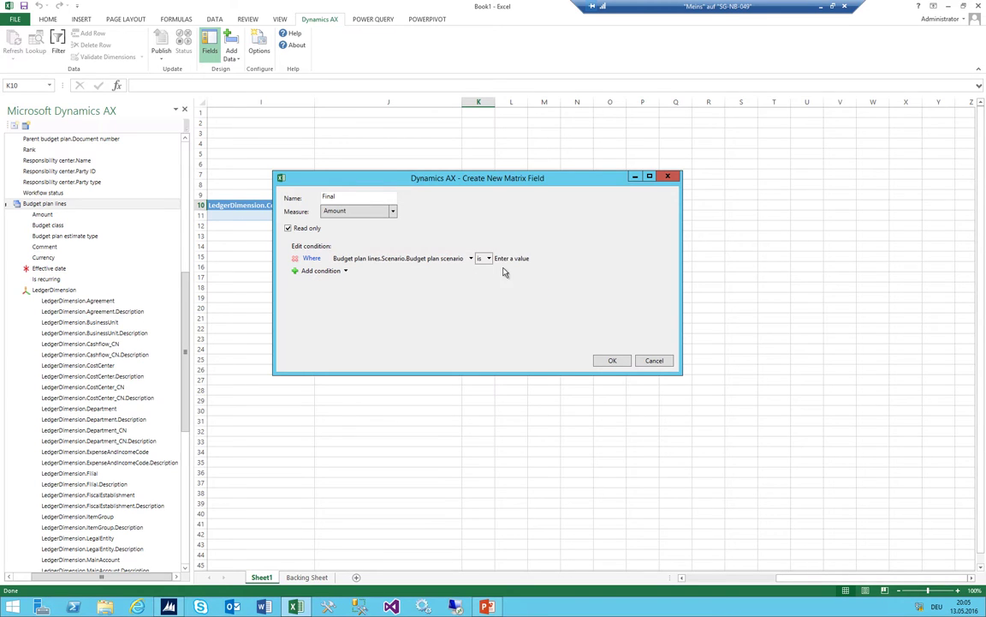
left_click(552, 259)
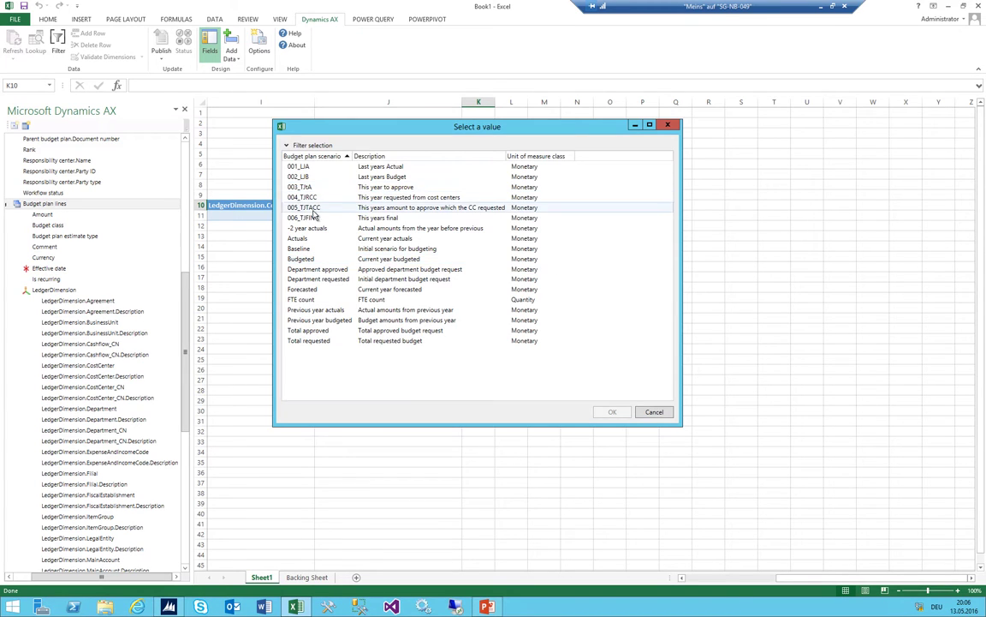
double_click(312, 217)
left_click(610, 359)
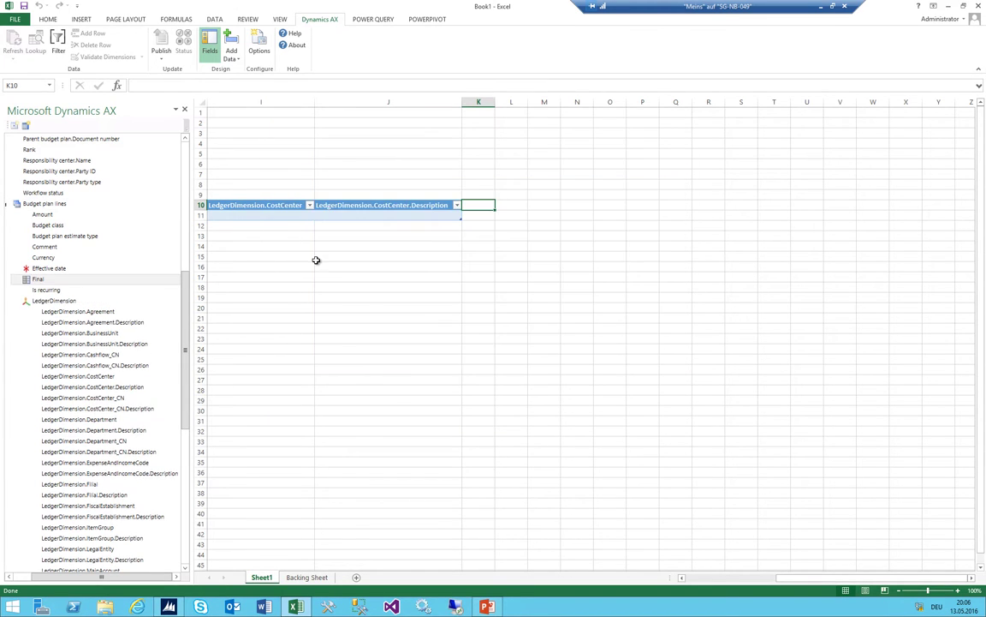
Add the matrix fields LJA, LJB, TtA, TRTCC, TRTAFinance and Final as columns following LedgerDimension.CostCenter.Description in the table
left_click_drag(188, 296, 174, 488)
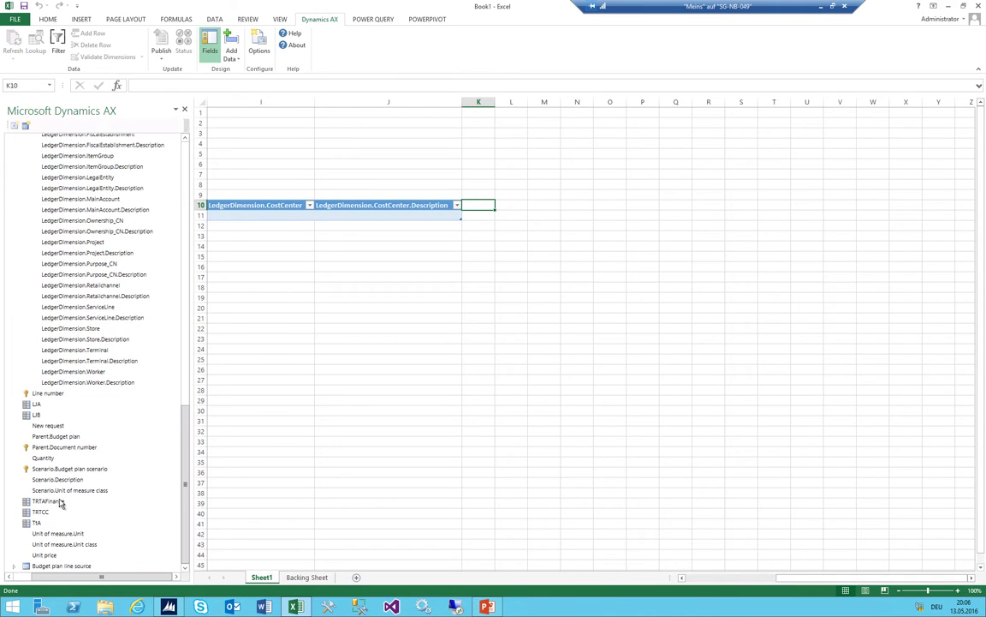
double_click(37, 405)
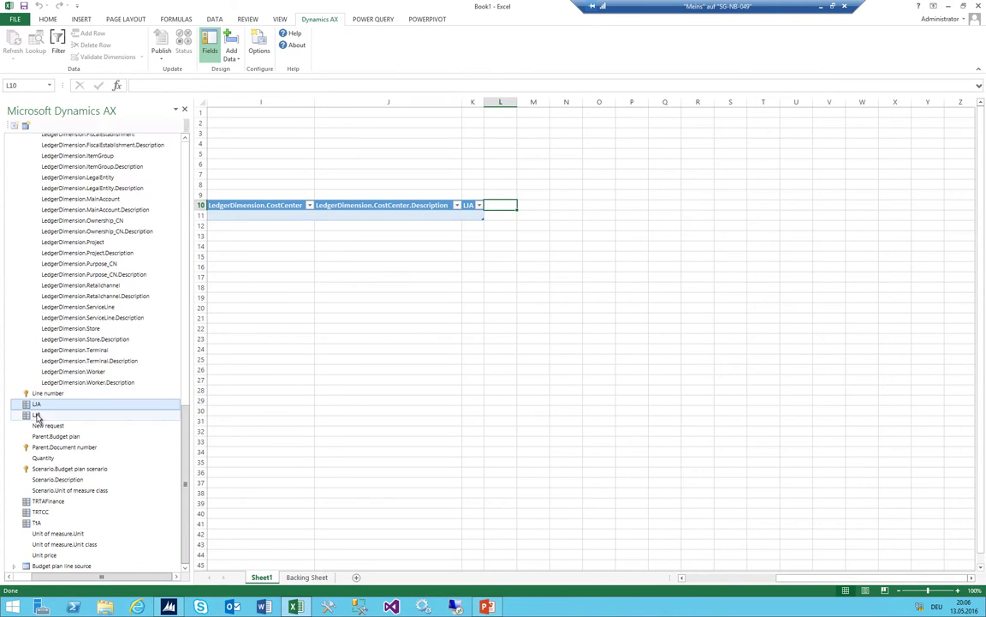
double_click(36, 414)
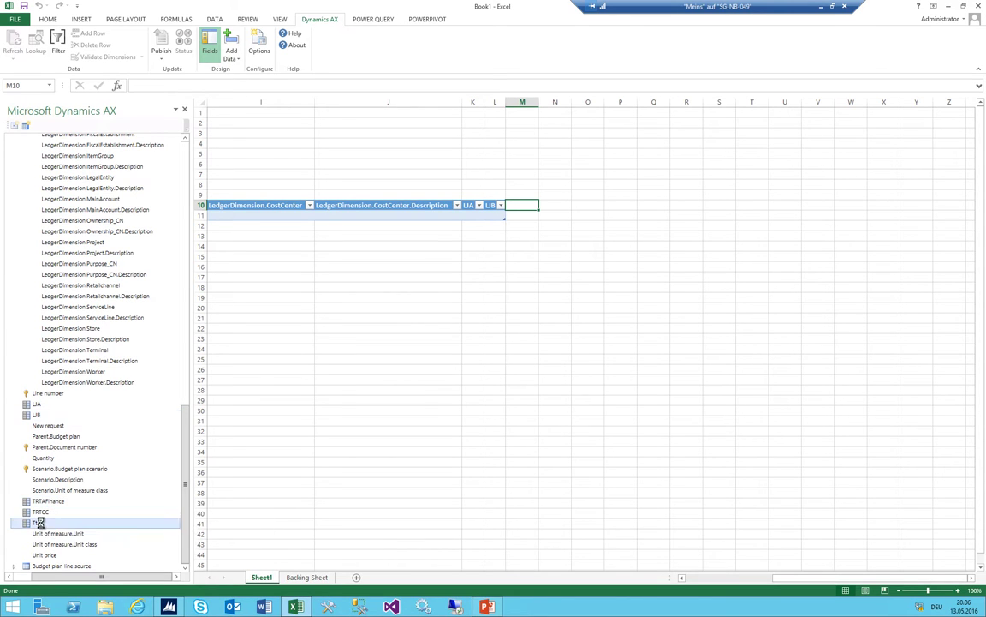
double_click(43, 511)
double_click(44, 501)
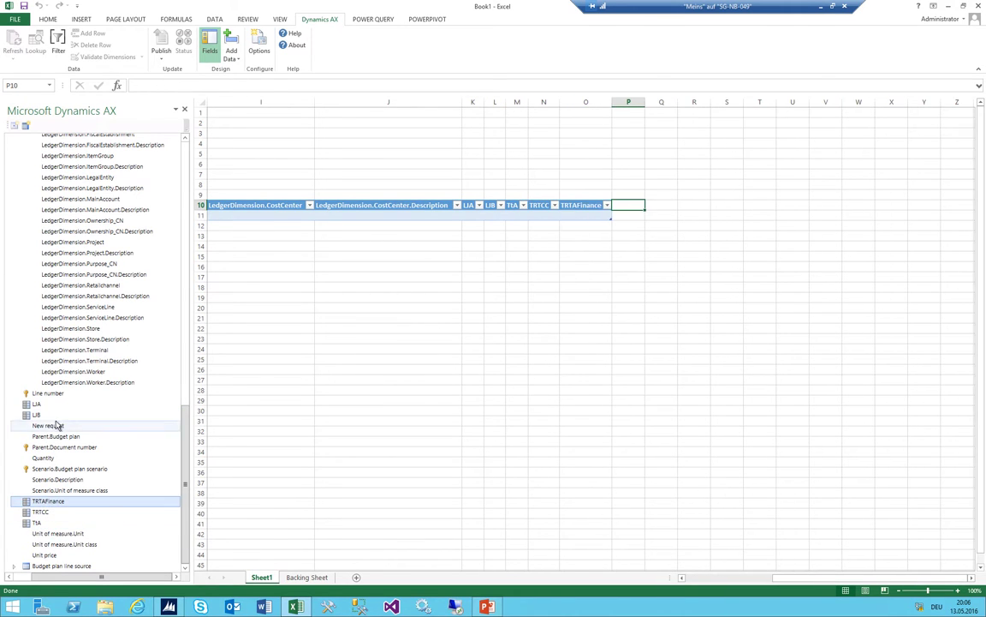
scroll(57, 363, "up", 12)
double_click(37, 301)
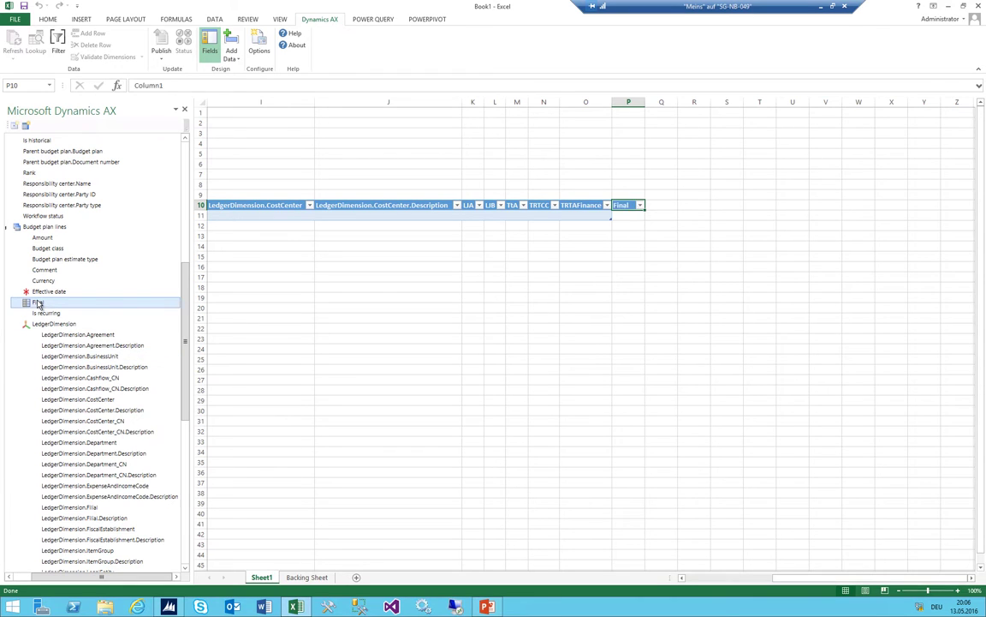
Hide the gridlines on Sheet1
left_click_drag(564, 273, 255, 205)
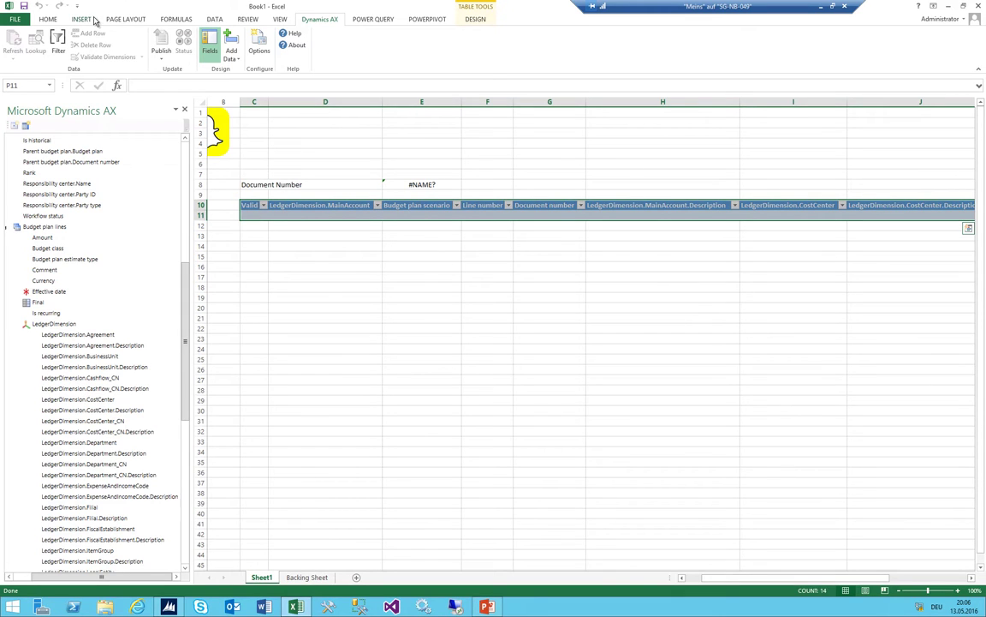
left_click(277, 19)
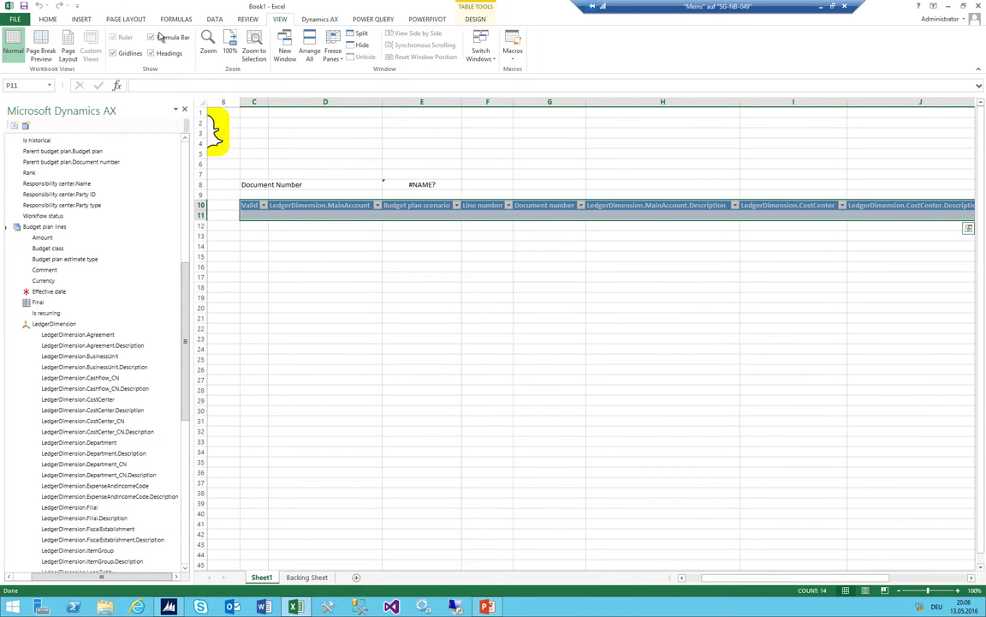
left_click(125, 54)
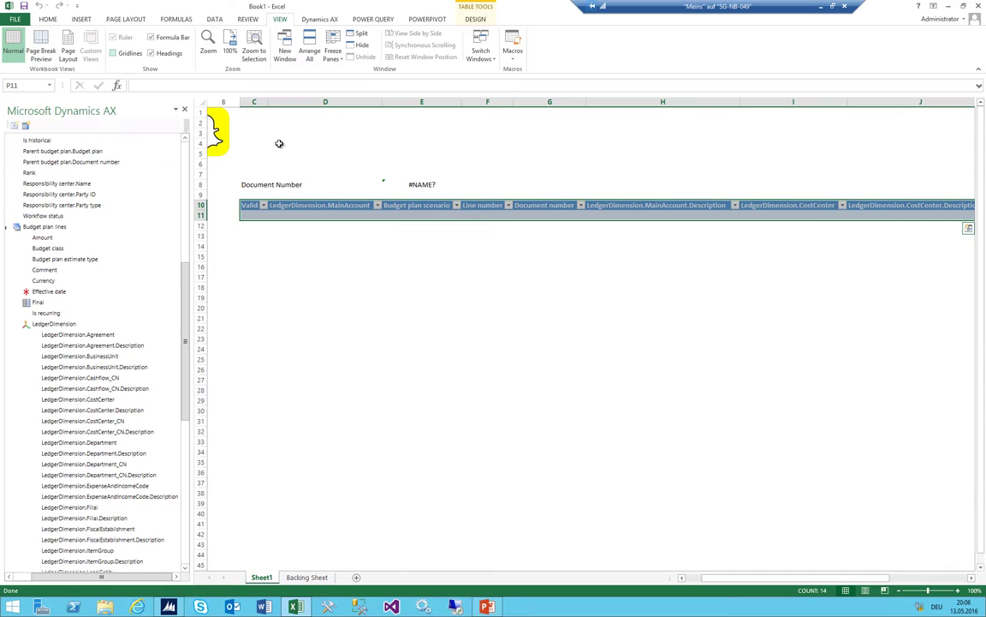
left_click(377, 287)
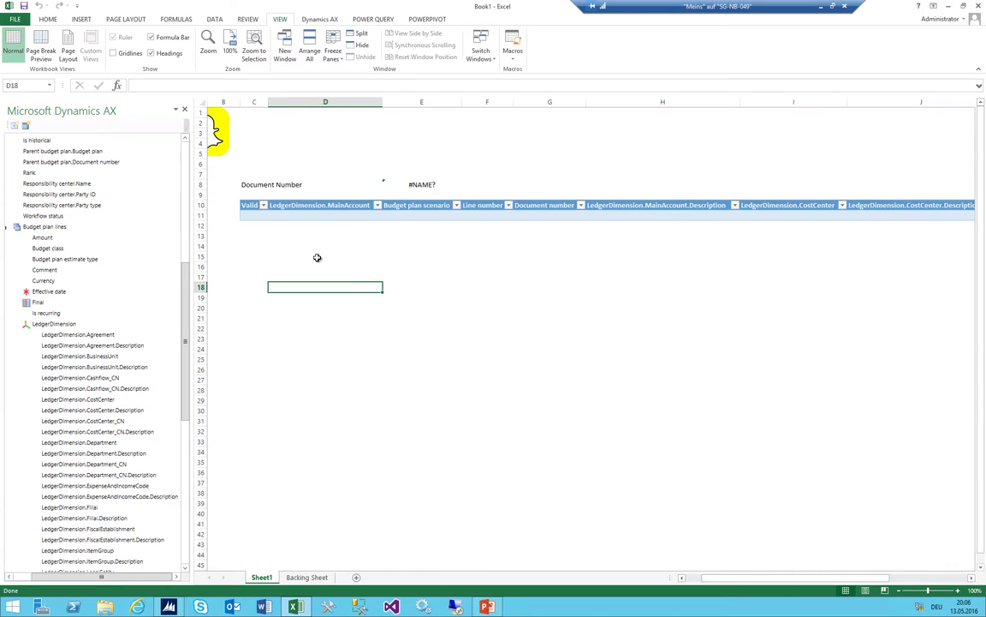
Rename the LedgerDimension.MainAccount column header in D10 to Main Account
left_click(322, 205)
type("Mai")
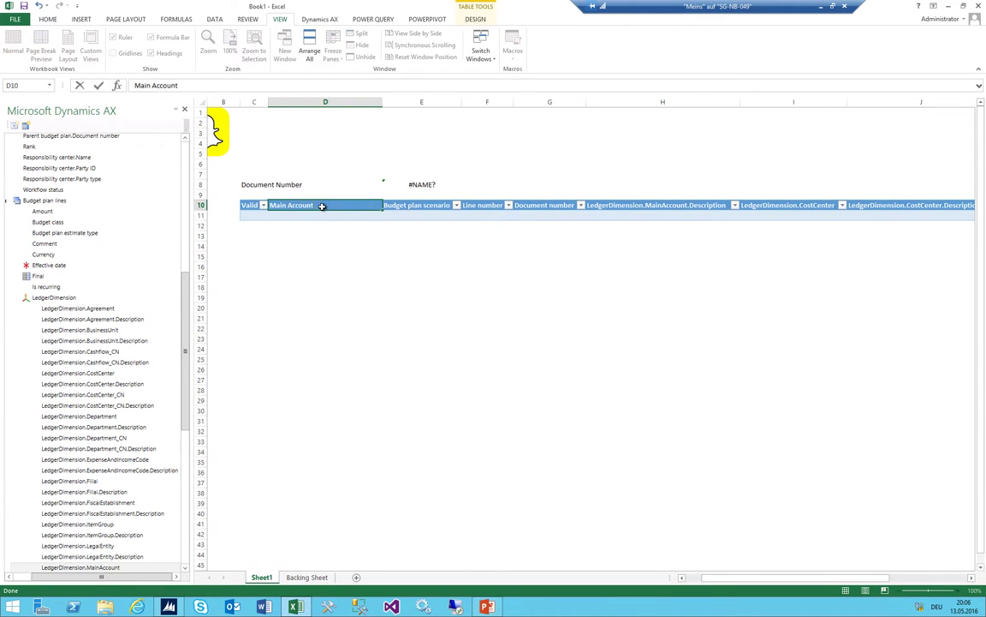
type("n Account")
key("Tab")
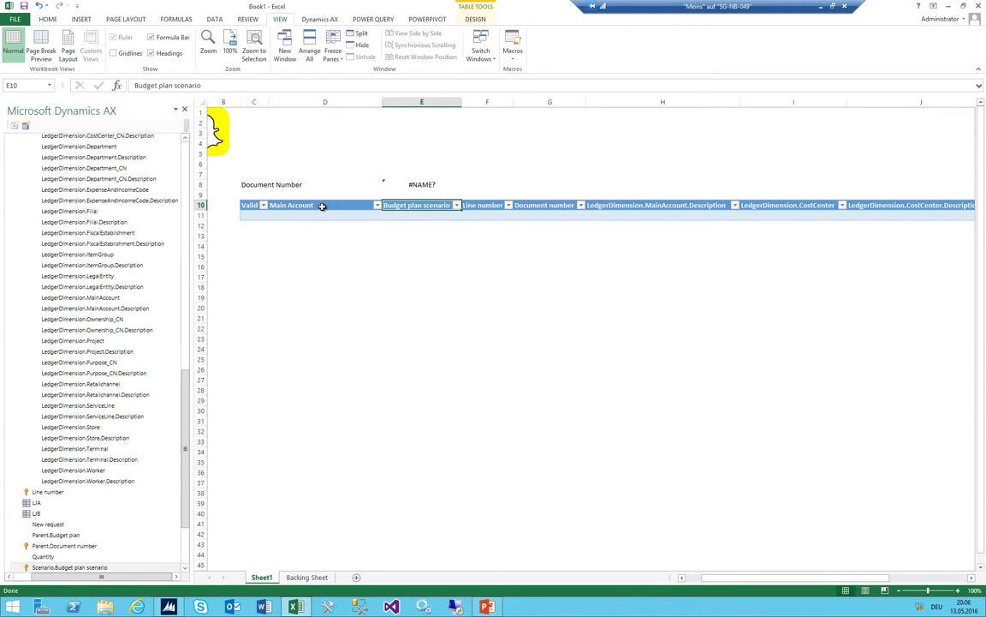
Delete the Budget plan scenario, Line number and Document number columns from the table
left_click(419, 215)
right_click(438, 214)
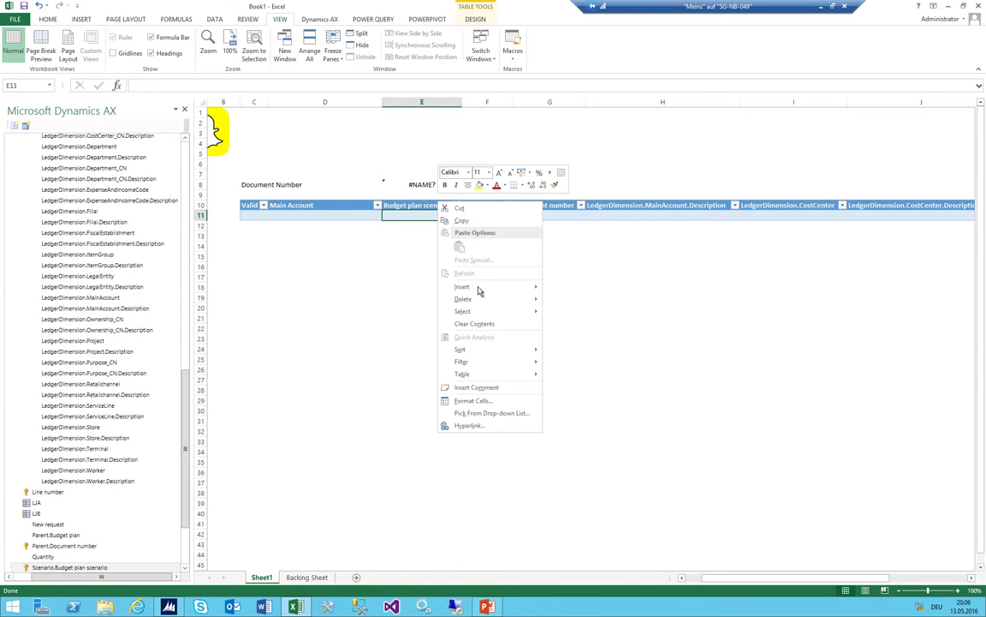
mouse_move(480, 300)
left_click(579, 299)
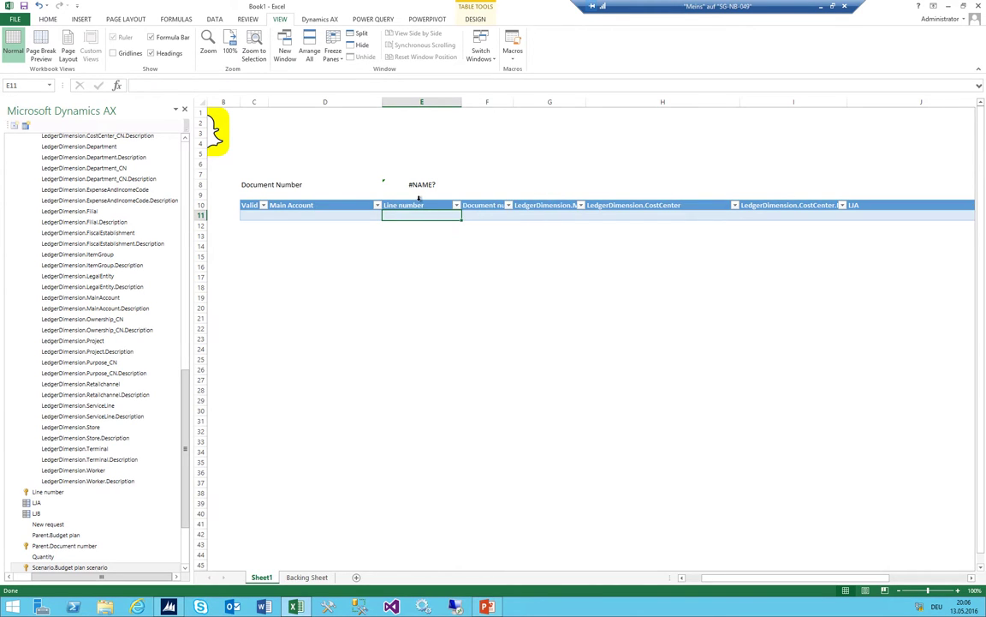
left_click(419, 205)
right_click(421, 205)
mouse_move(485, 300)
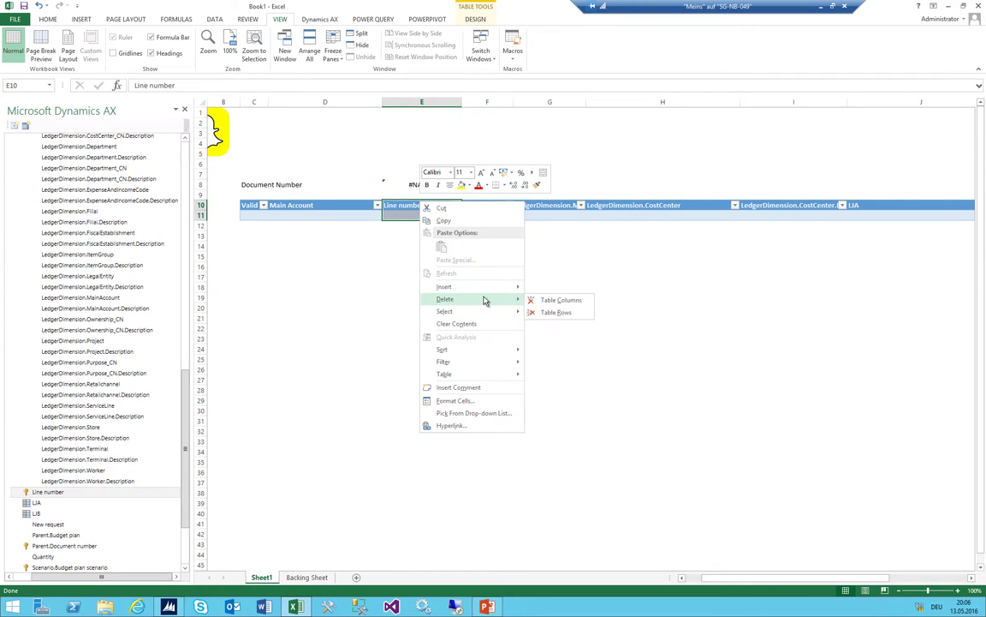
left_click(556, 300)
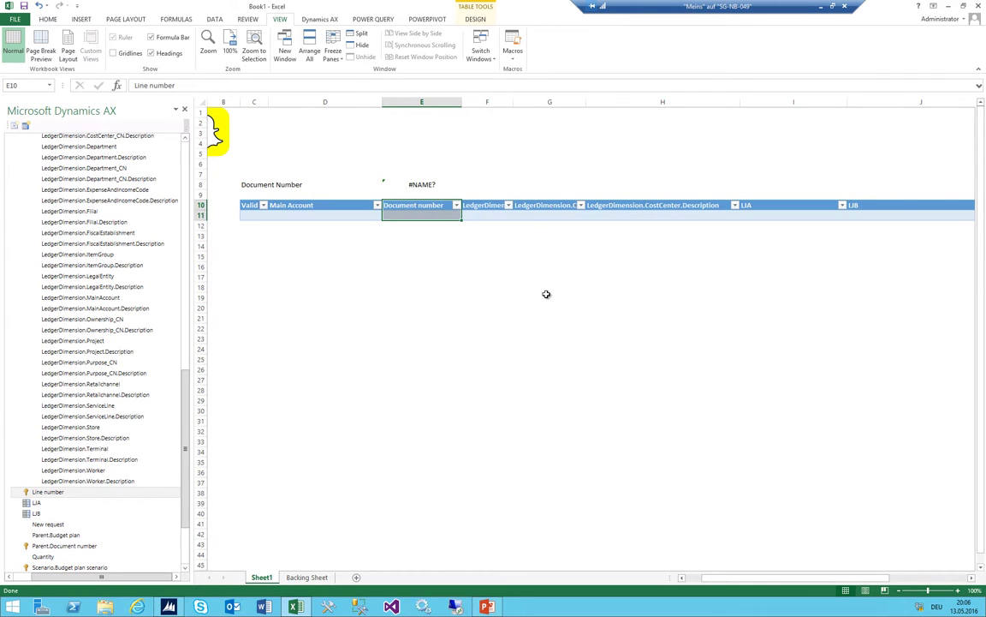
right_click(434, 213)
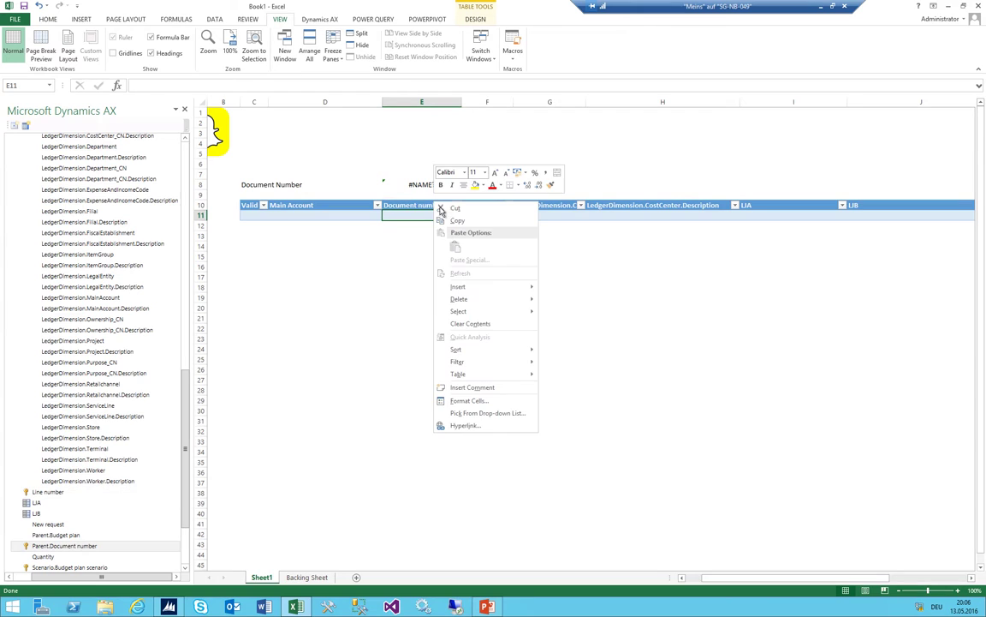
mouse_move(493, 302)
left_click(552, 300)
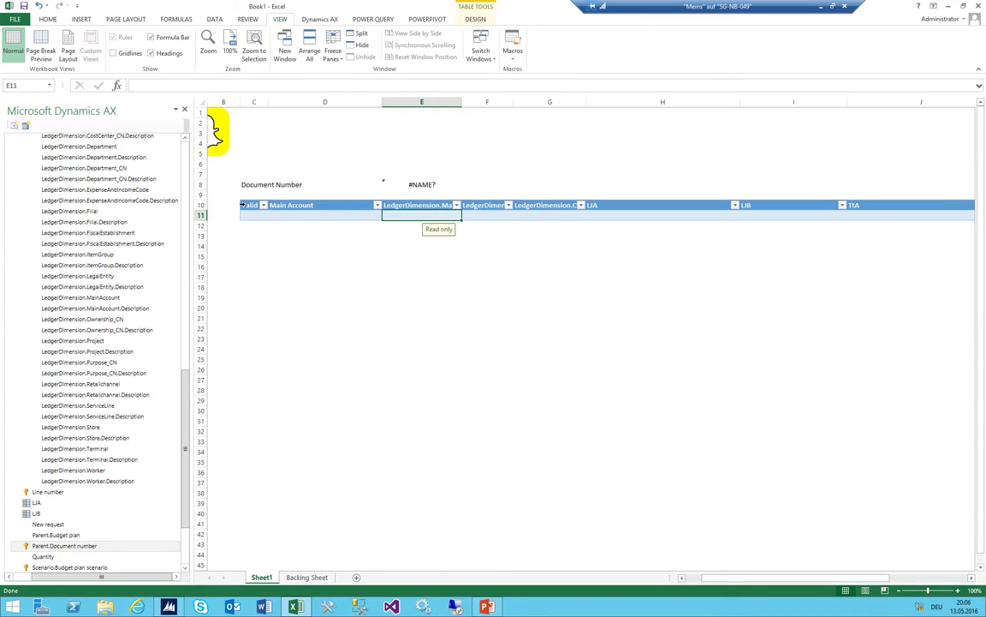
Rename the MainAccount.Description, CostCenter and CostCenter.Description headers in row 10 to Main Account Name, CC and CC Name
left_click(423, 206)
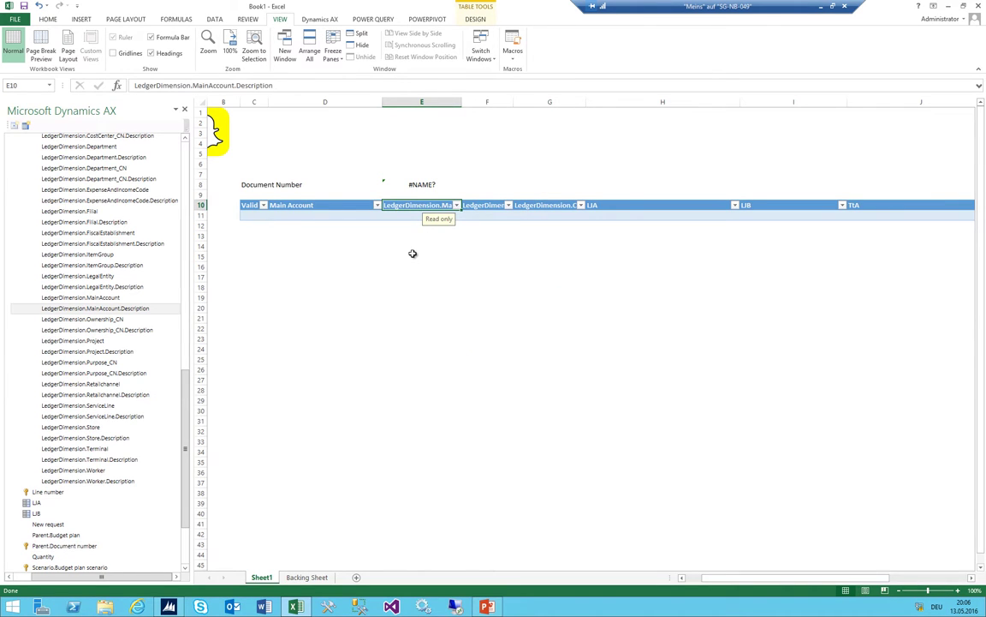
type("Main Account Name")
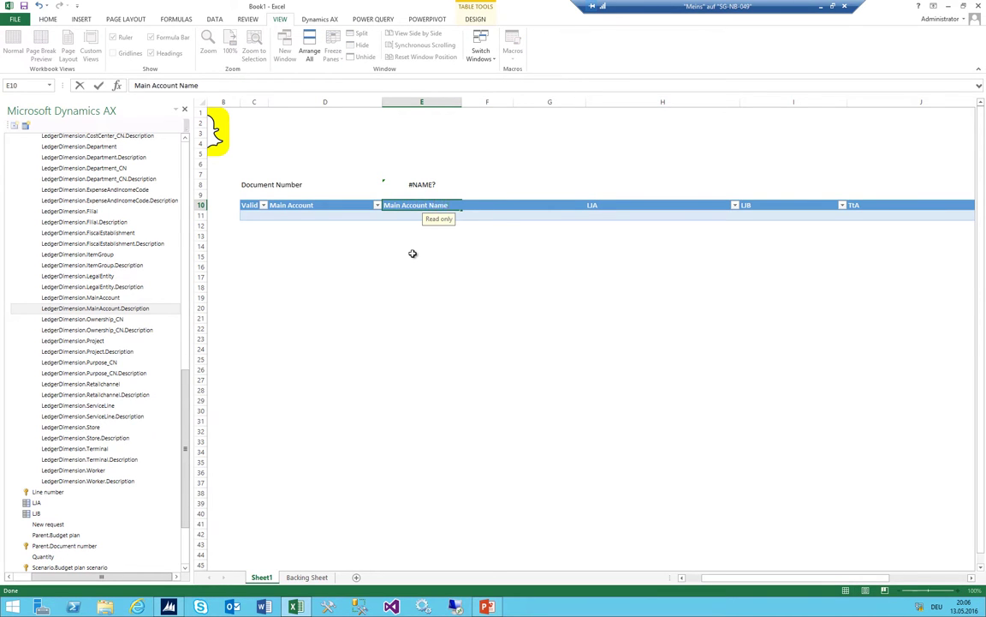
key("Tab")
type("CC")
key("Tab")
type("C")
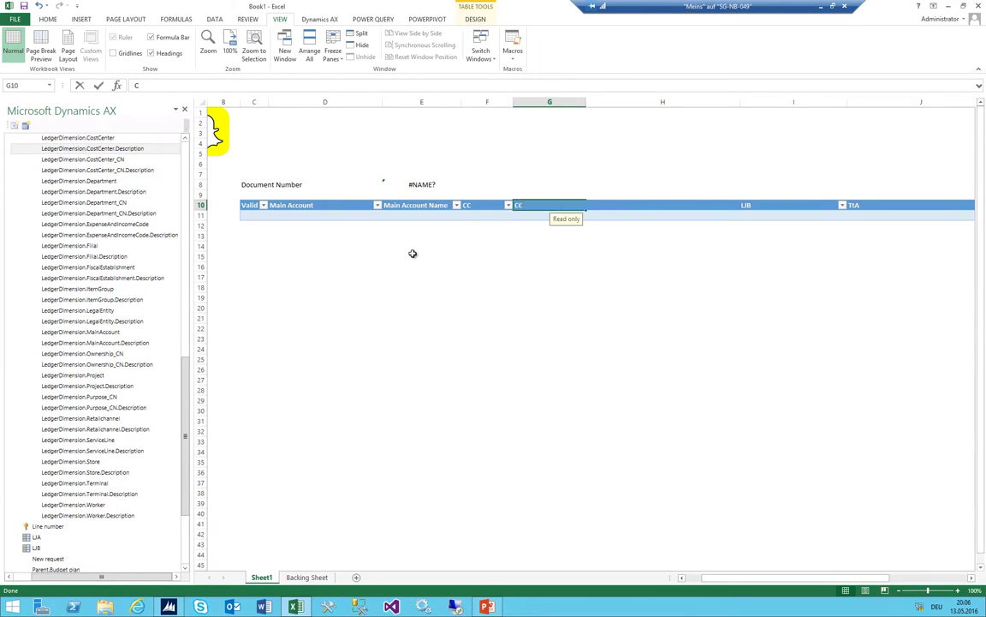
type("C Name")
key("Tab")
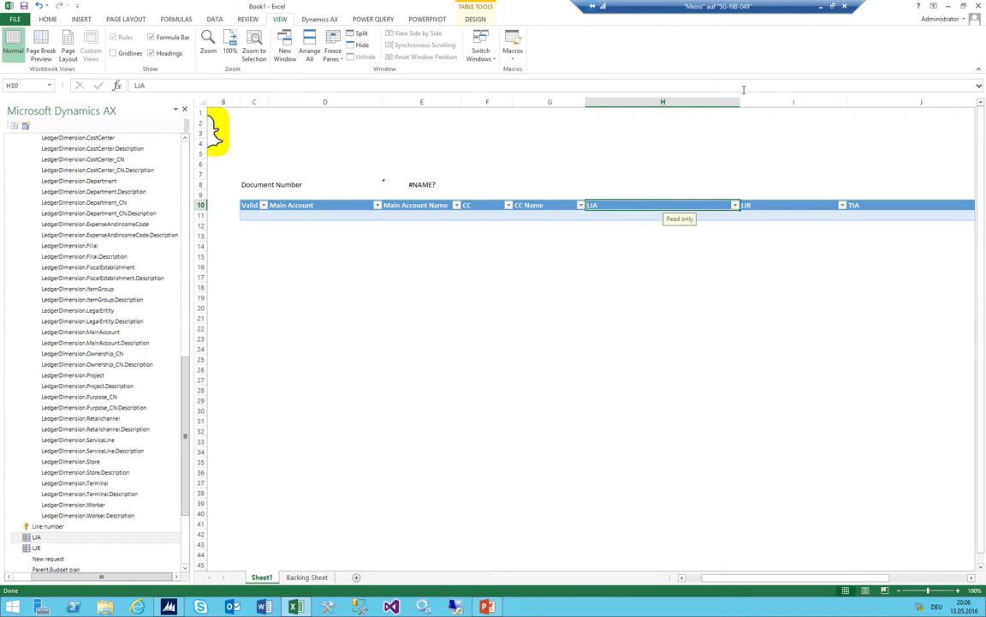
Narrow the LJA, LJB and TtA columns and widen TRTCC, TRTAFinance and Final so all matrix field headers are readable
left_click_drag(743, 101, 657, 101)
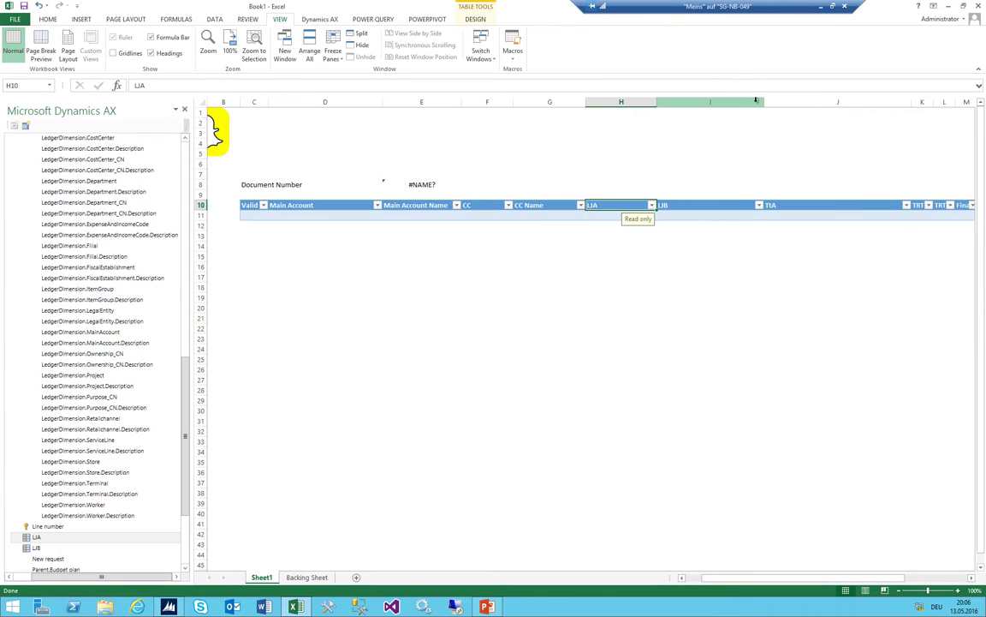
left_click_drag(762, 101, 714, 101)
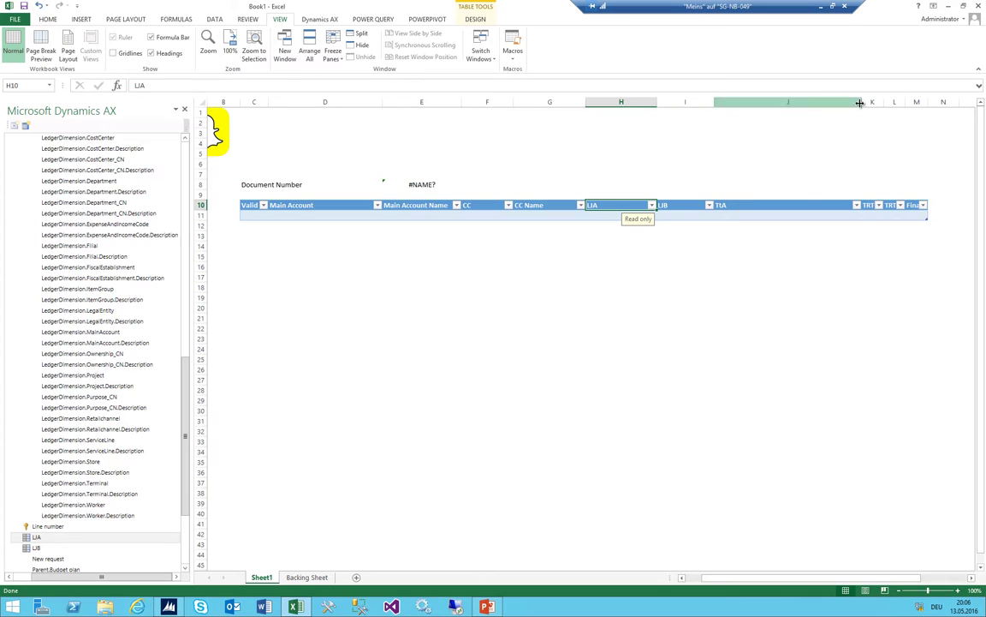
left_click_drag(859, 101, 908, 104)
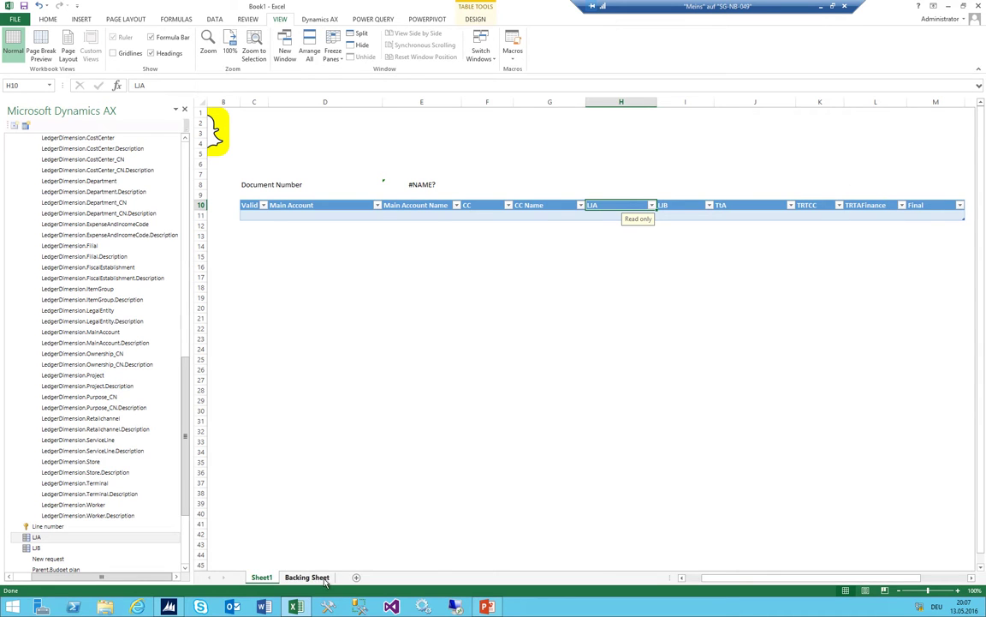
Add Budget plan, Budget plan preparer.Personnel number, Budget planning process and both Budget planning process.Calendar fields to Backing Sheet, starting at B4
left_click(307, 577)
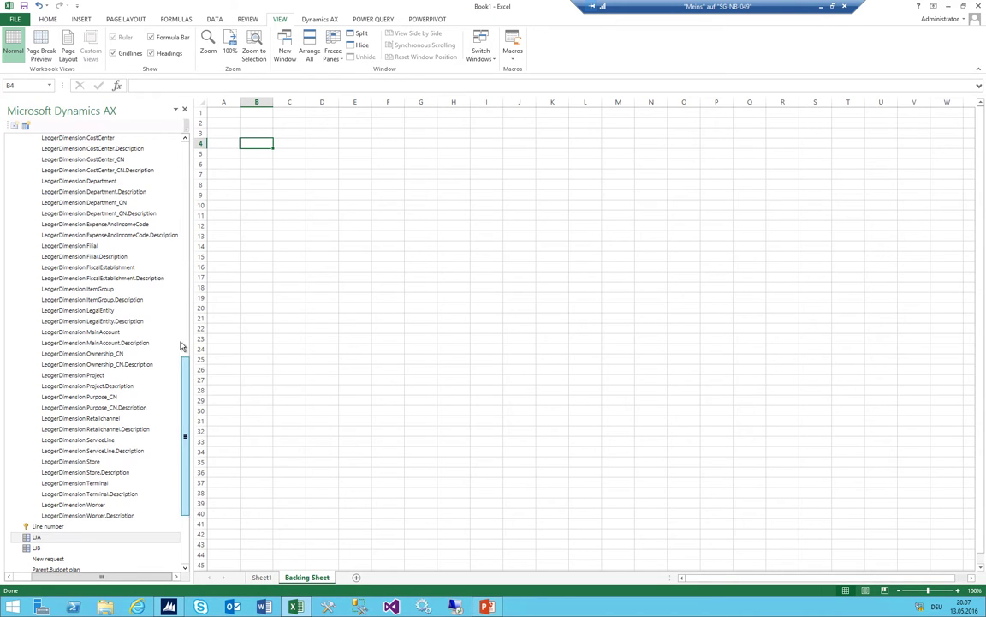
scroll(167, 342, "up", 15)
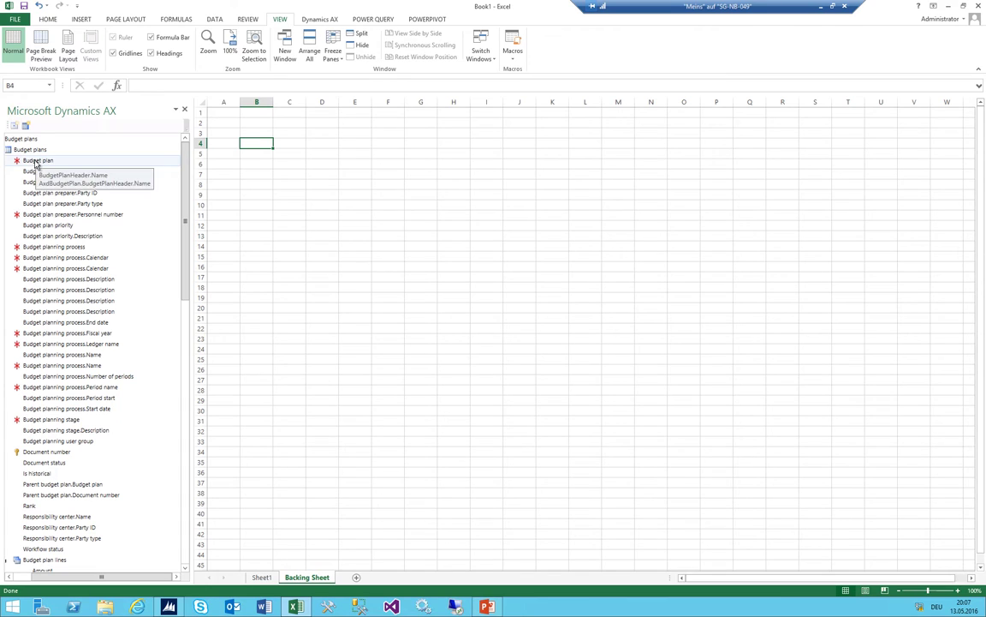
double_click(39, 161)
double_click(34, 214)
double_click(39, 247)
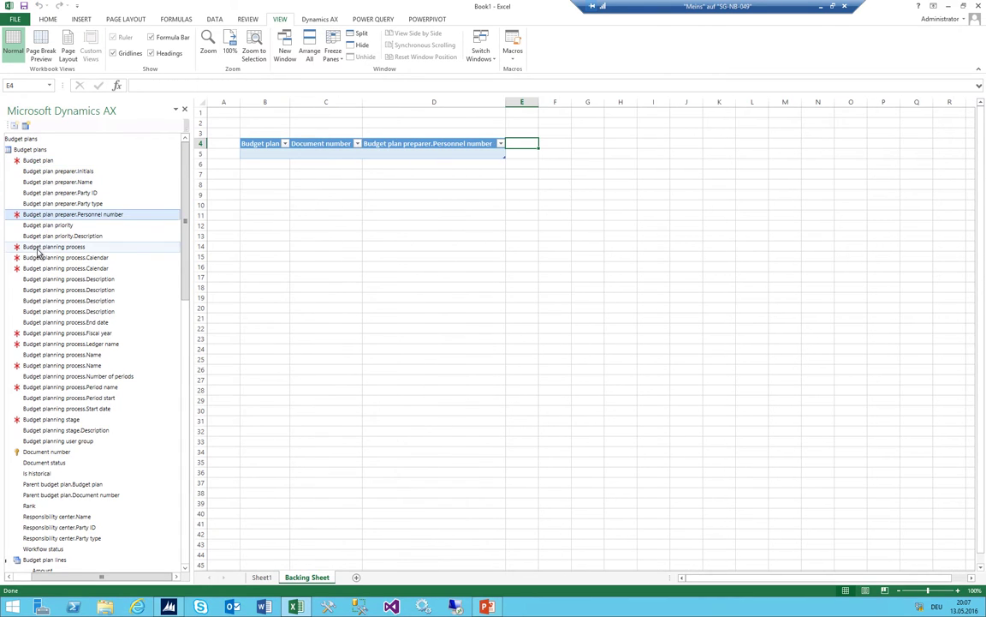
double_click(37, 257)
left_click(36, 268)
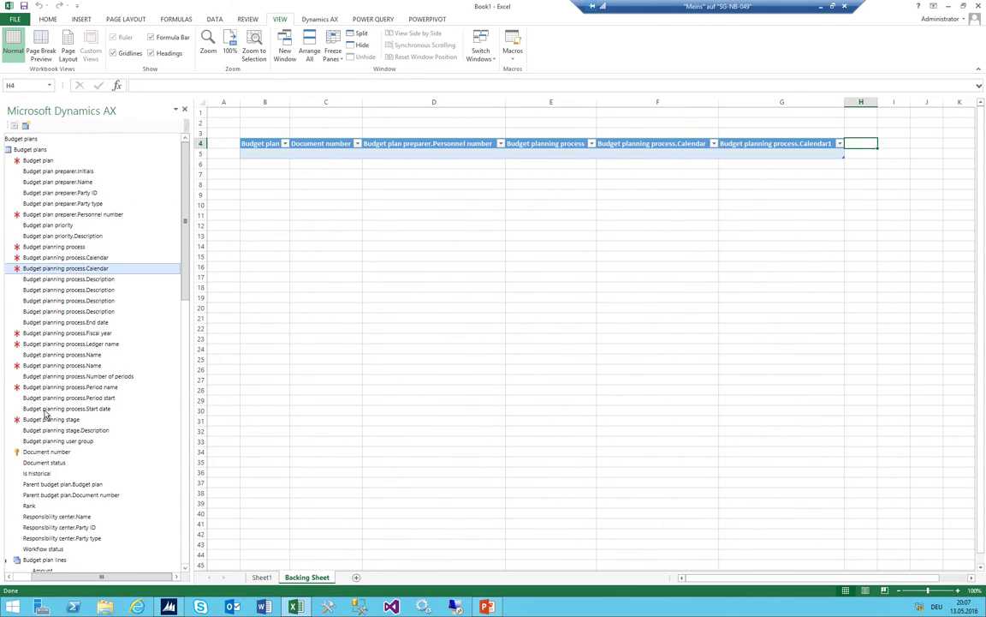
Add the budget planning process Fiscal year, Ledger name, required Name and Period name fields, plus Budget planning stage and Document number
double_click(37, 333)
double_click(37, 343)
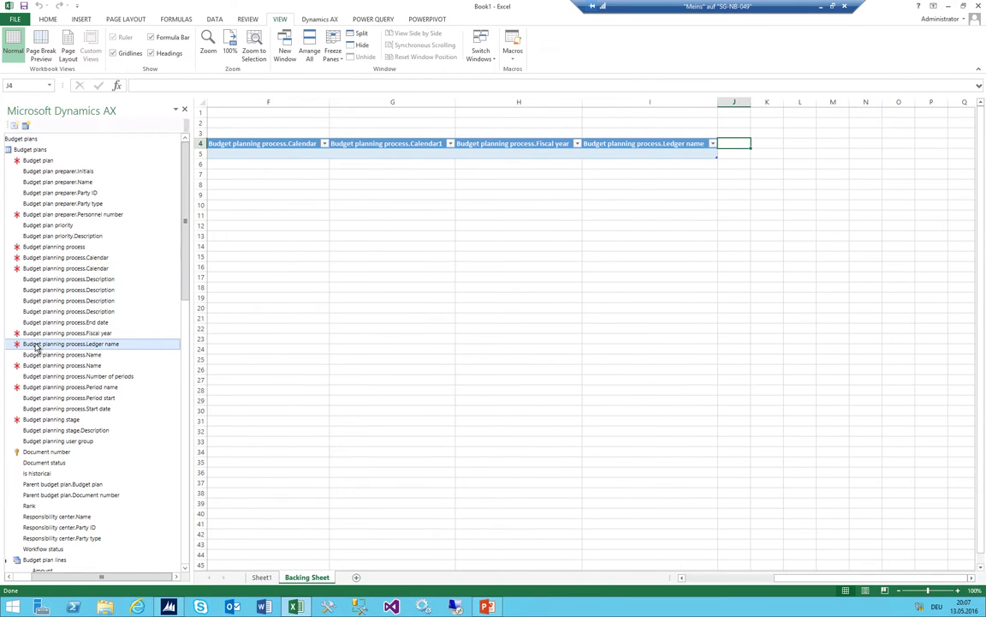
left_click(36, 366)
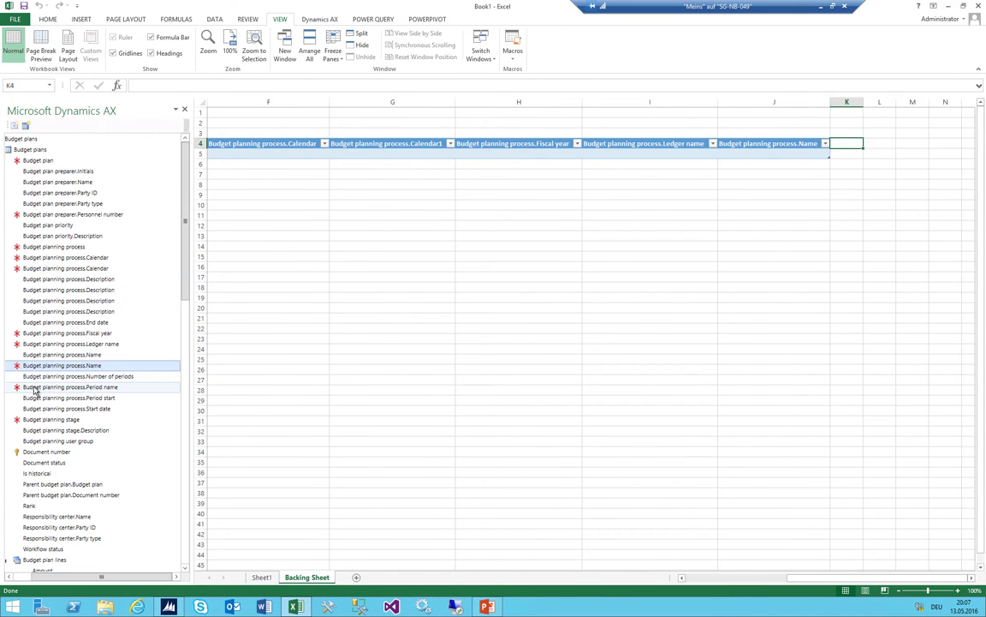
double_click(36, 387)
double_click(36, 420)
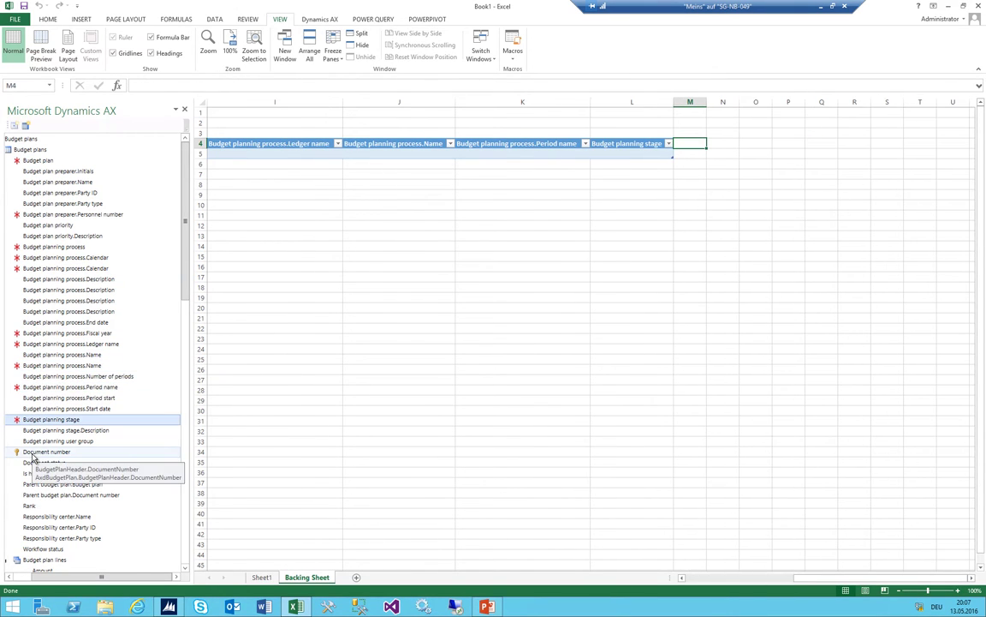
double_click(36, 451)
Add Effective date and the LedgerDimension CostCenter, CostCenter.Description, MainAccount and MainAccount.Description fields to the backing table
scroll(72, 451, "down", 5)
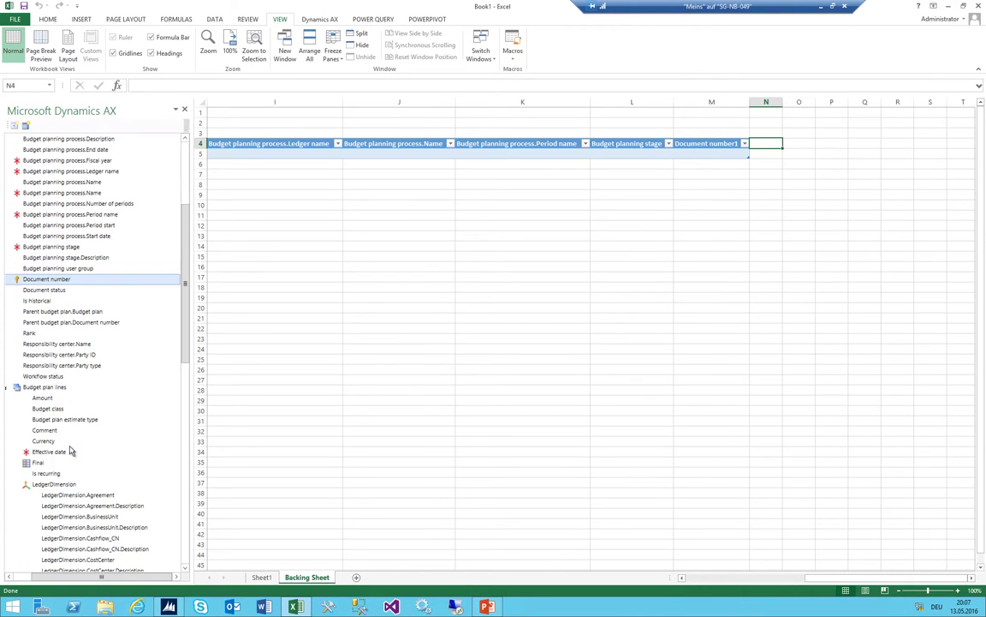
double_click(48, 451)
scroll(69, 443, "down", 9)
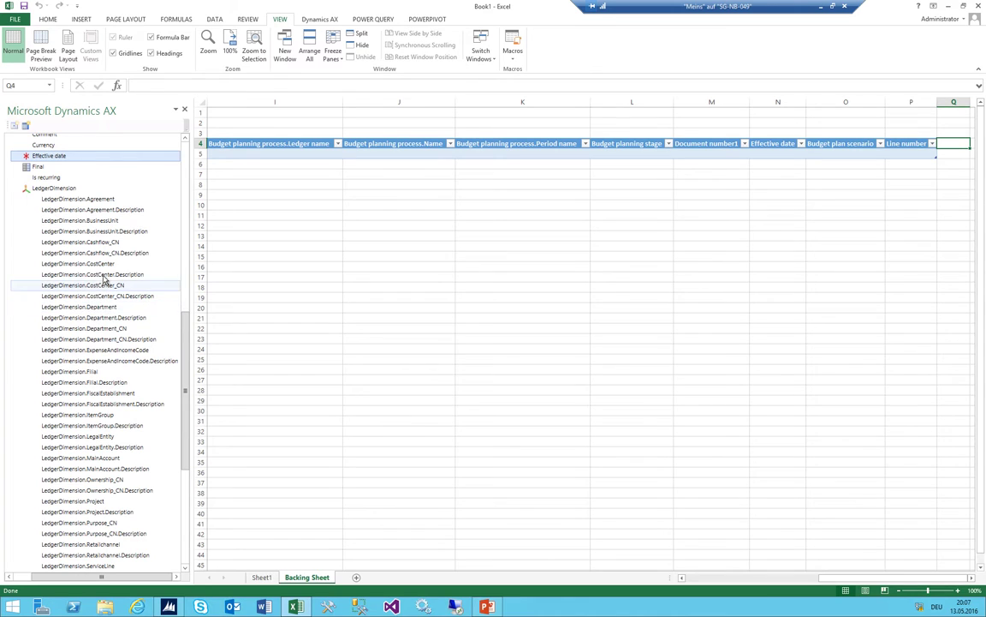
double_click(99, 265)
double_click(97, 275)
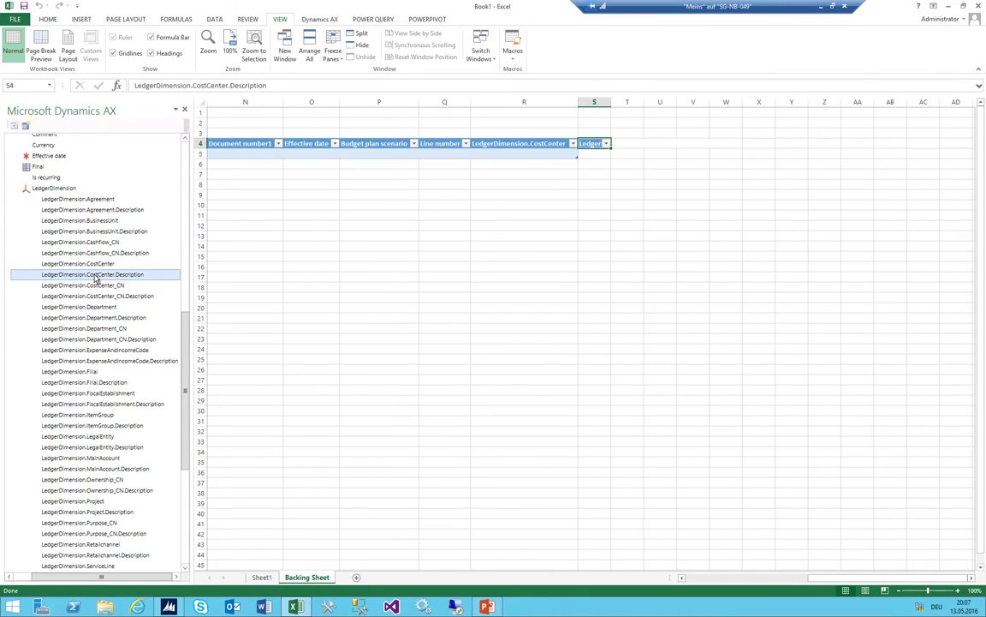
double_click(93, 458)
double_click(93, 468)
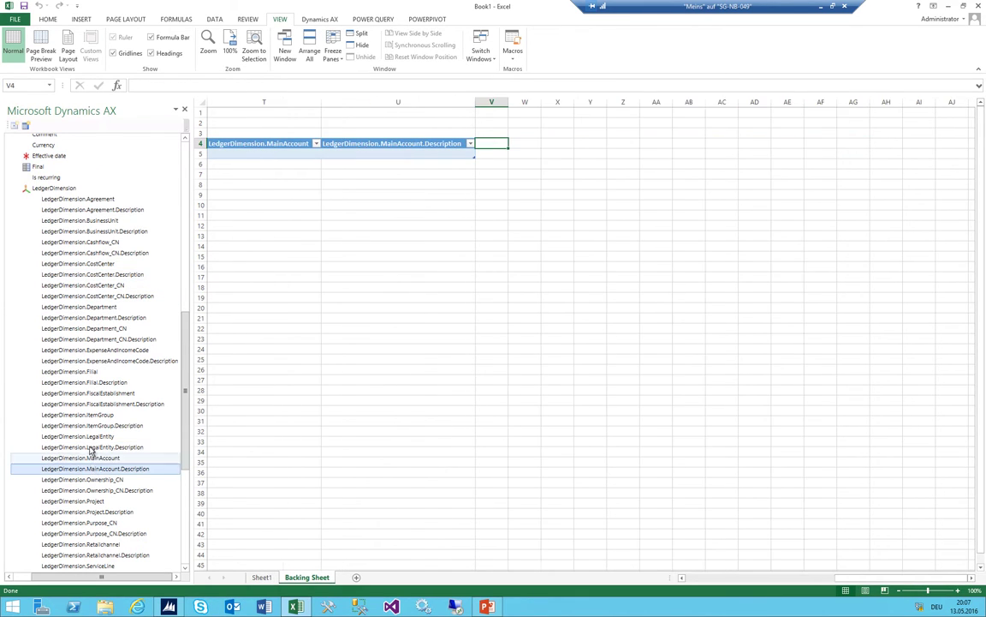
Add the Line number, Parent.Document number, Scenario.Budget plan scenario and Quantity fields to the backing table
scroll(90, 441, "down", 5)
scroll(90, 441, "down", 2)
double_click(49, 430)
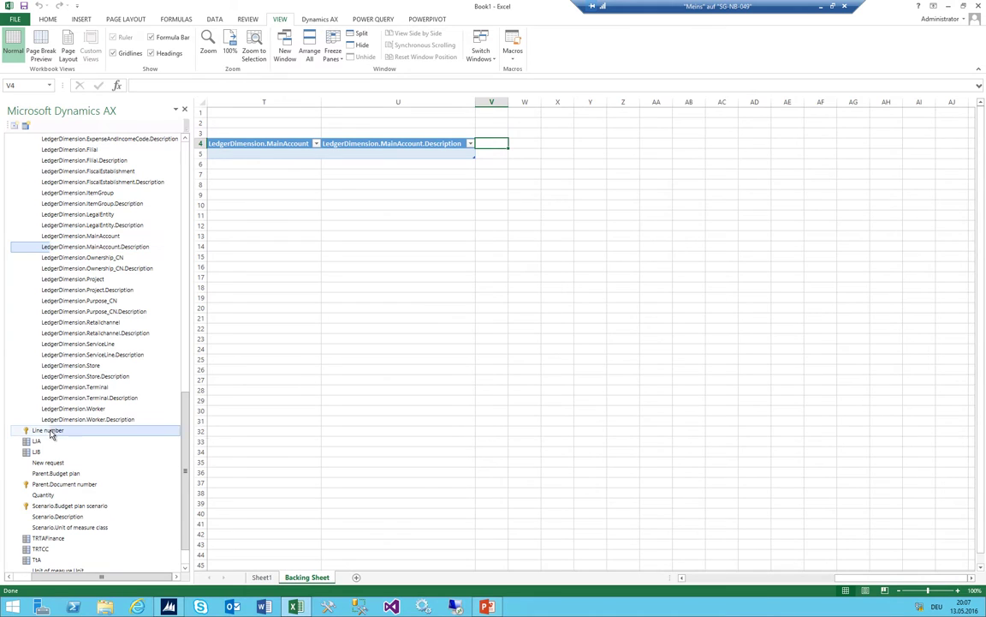
double_click(56, 485)
double_click(56, 506)
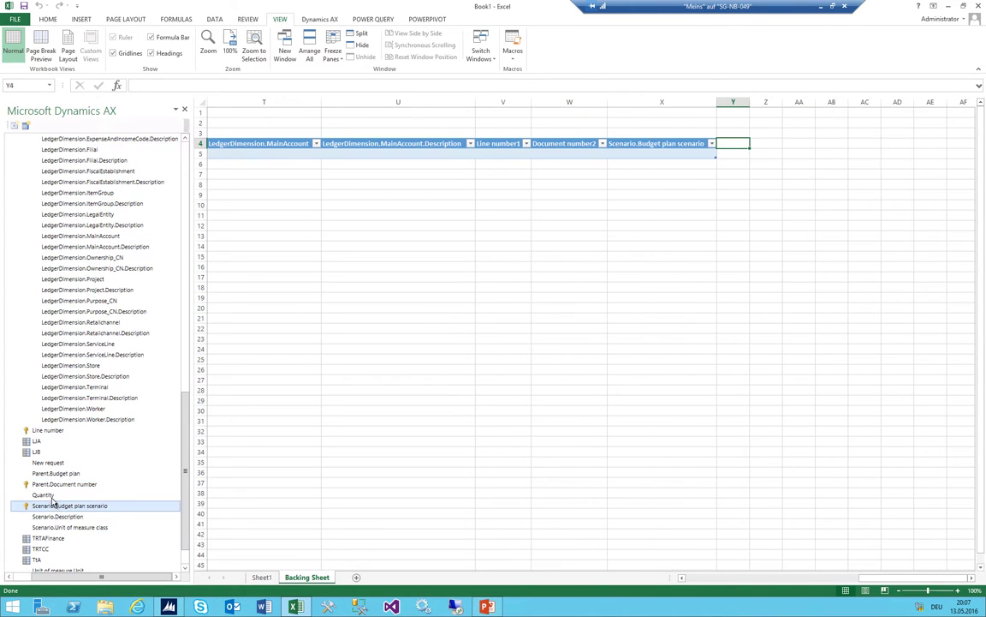
double_click(45, 496)
scroll(62, 467, "down", 1)
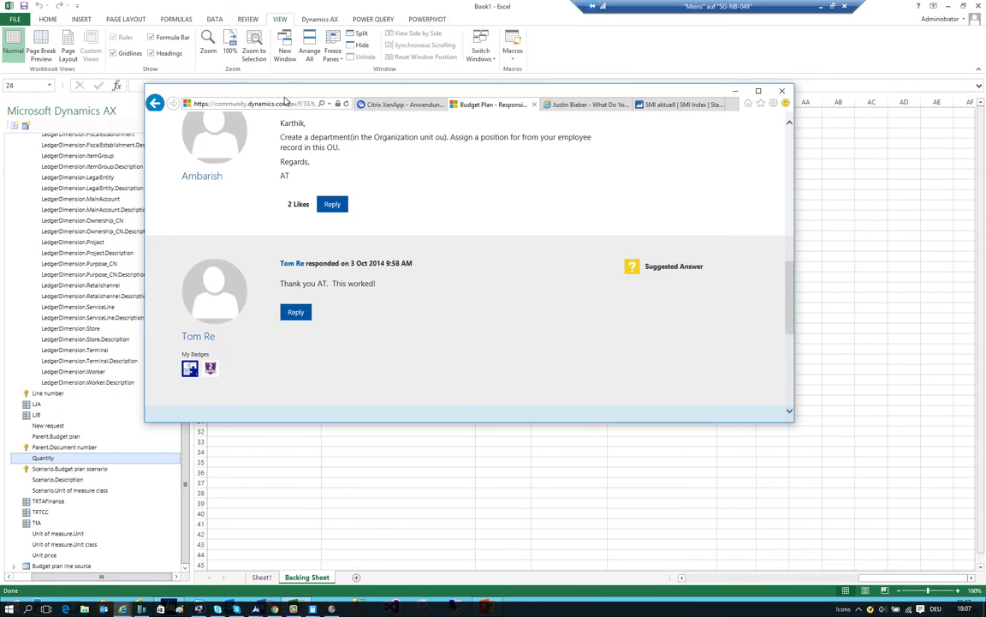
left_click_drag(259, 90, 985, 248)
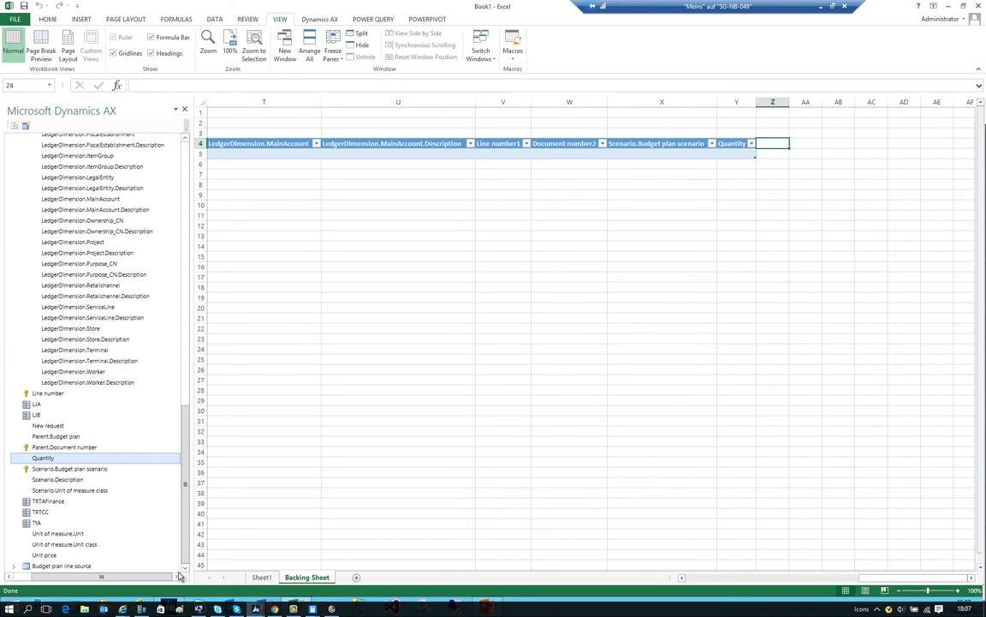
mouse_move(273, 591)
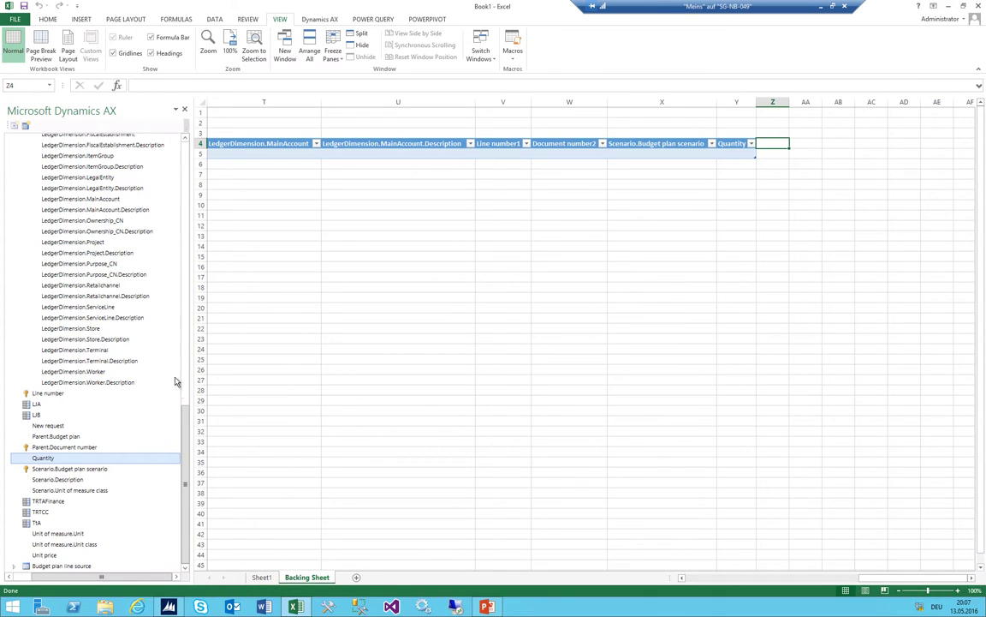
Add the Amount field from Budget plan lines to the backing table after Quantity
left_click(182, 418)
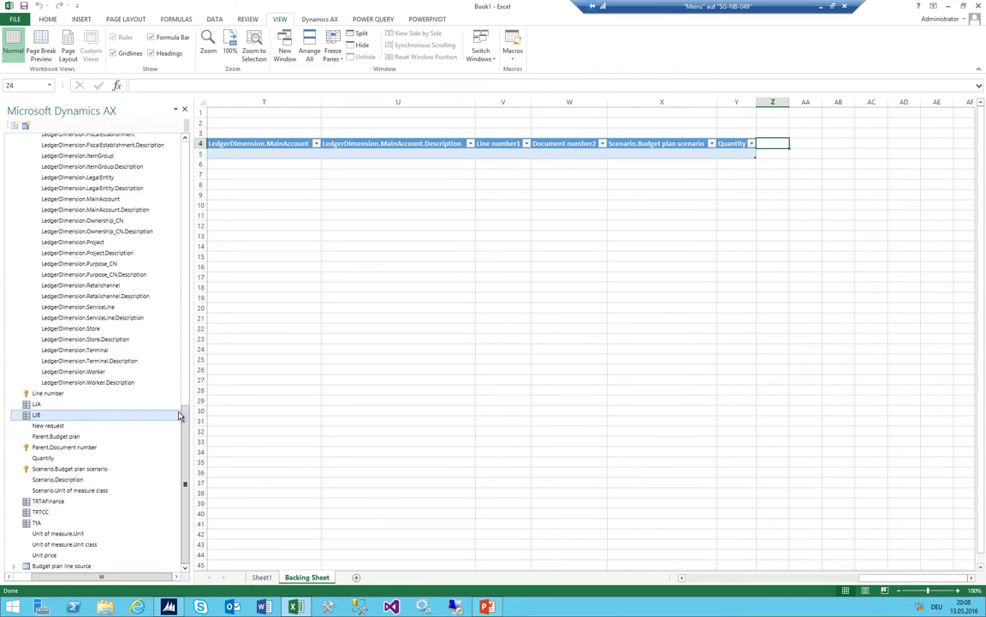
left_click_drag(183, 406, 179, 205)
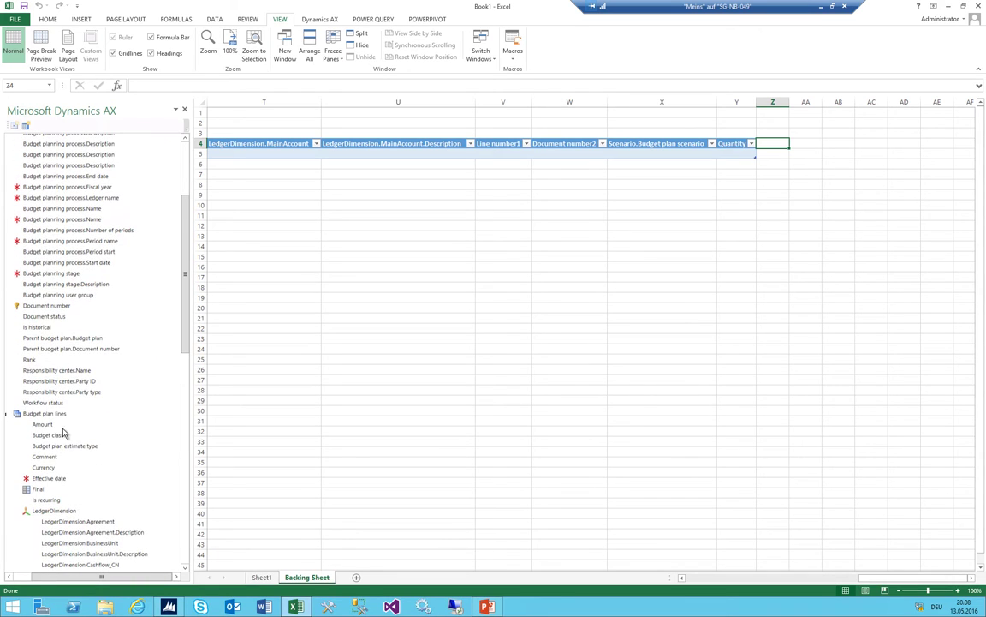
double_click(56, 425)
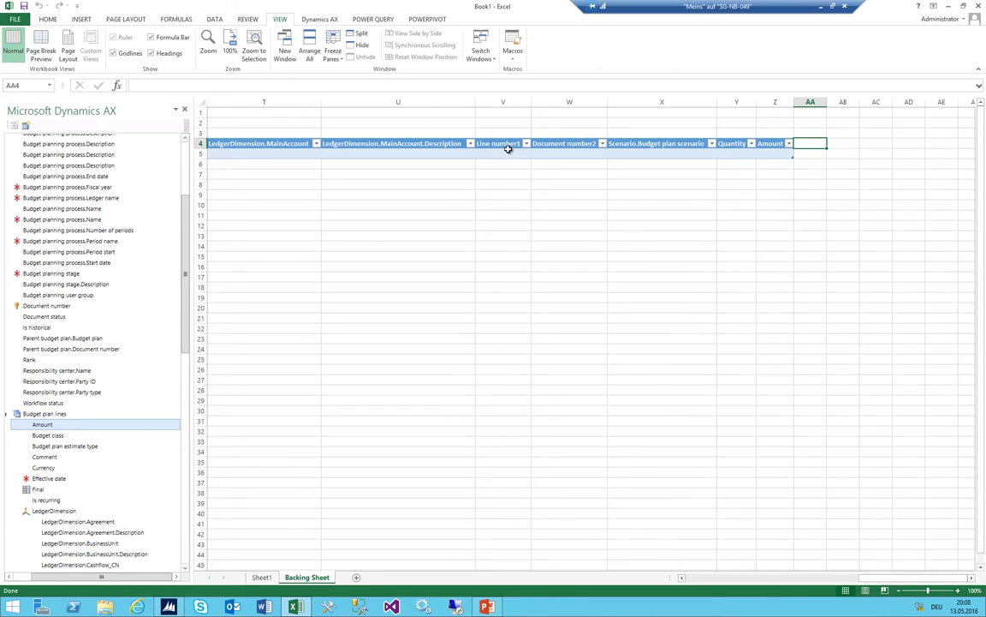
left_click(735, 143)
left_click(770, 143)
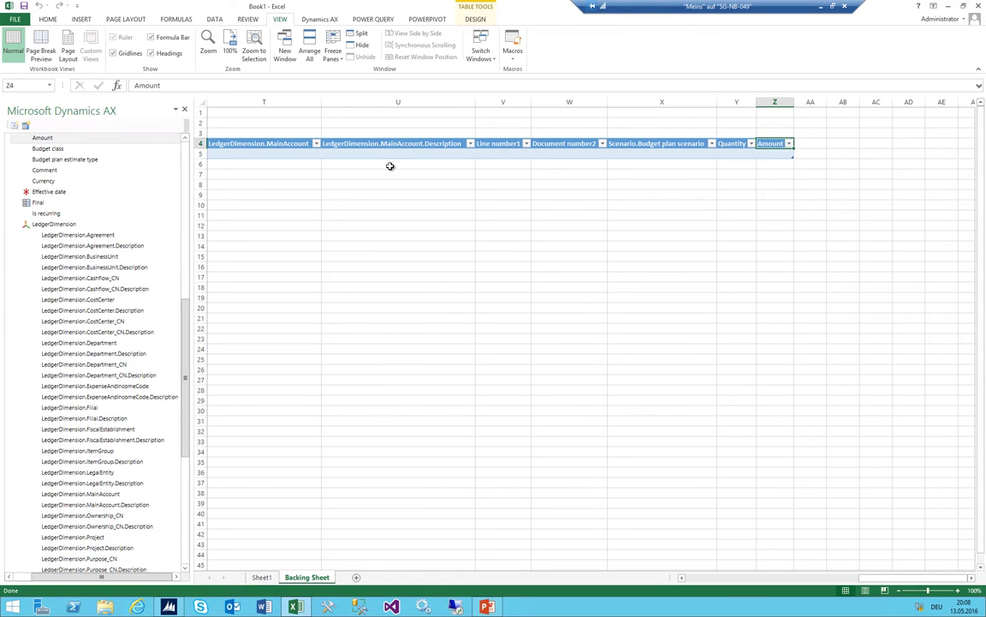
left_click_drag(391, 154, 72, 146)
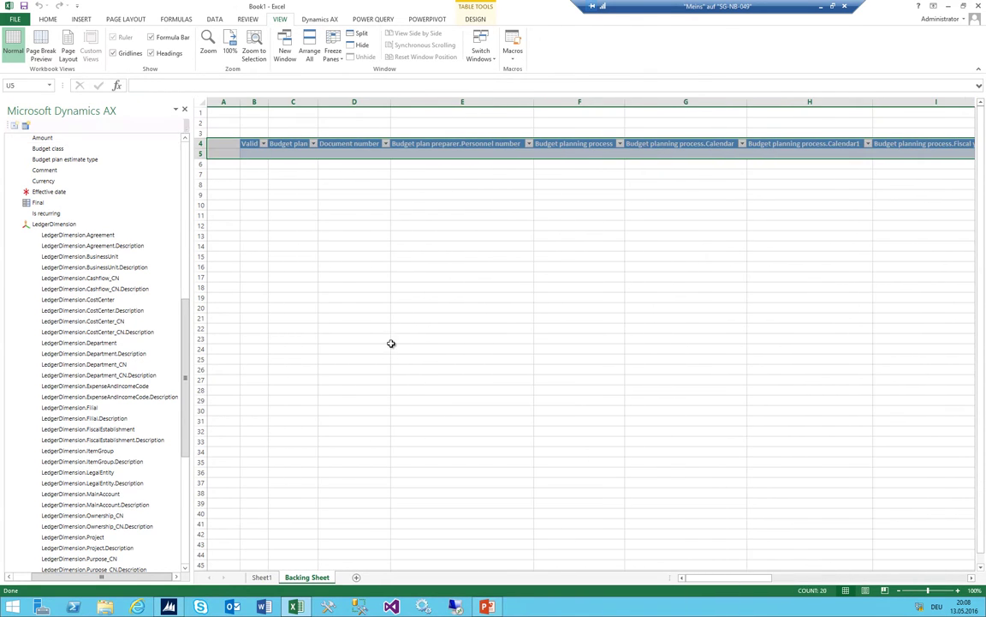
left_click(291, 328)
Return to Sheet1, save the workbook as JustOneTemplate in MyFolder, and switch to Dynamics AX
left_click(261, 576)
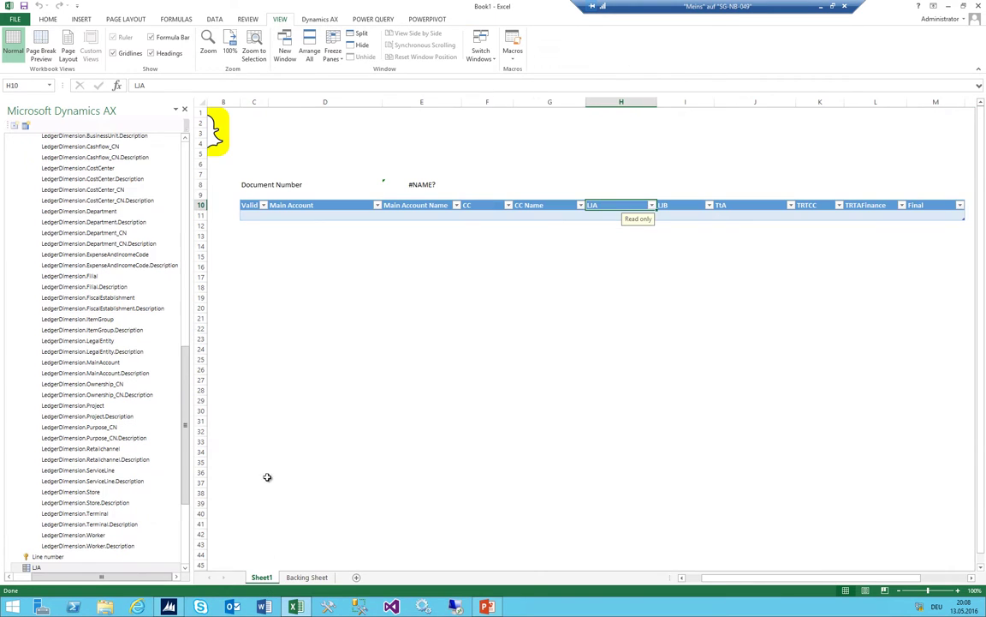
left_click(284, 245)
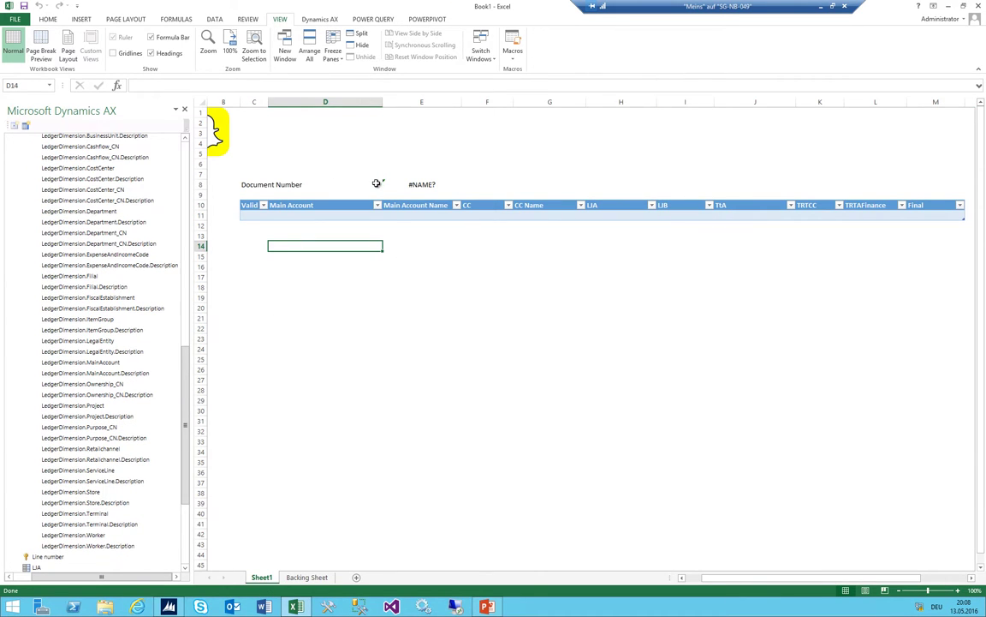
left_click(11, 19)
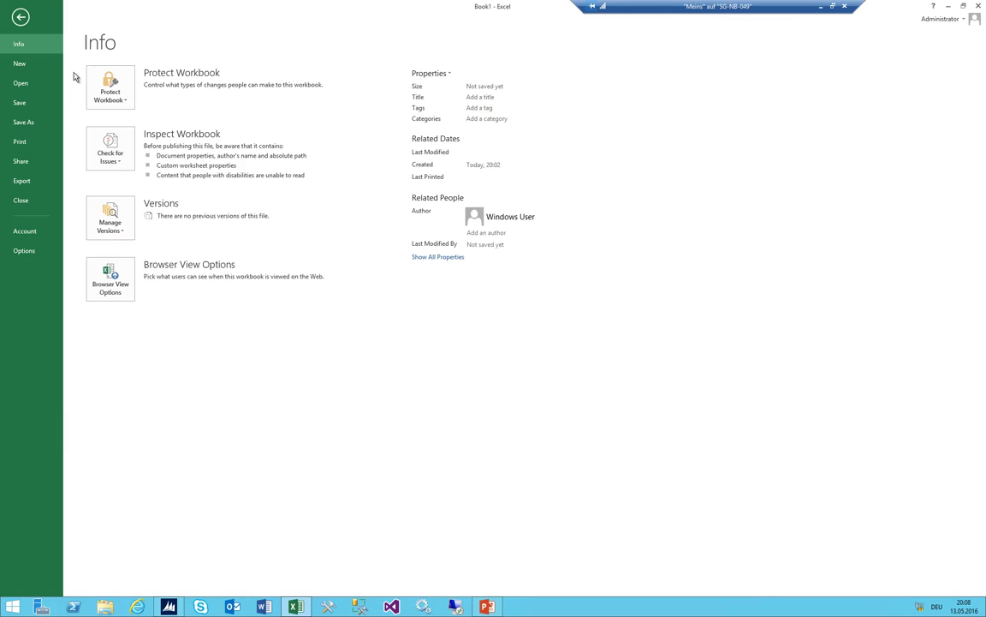
left_click(26, 122)
left_click(286, 110)
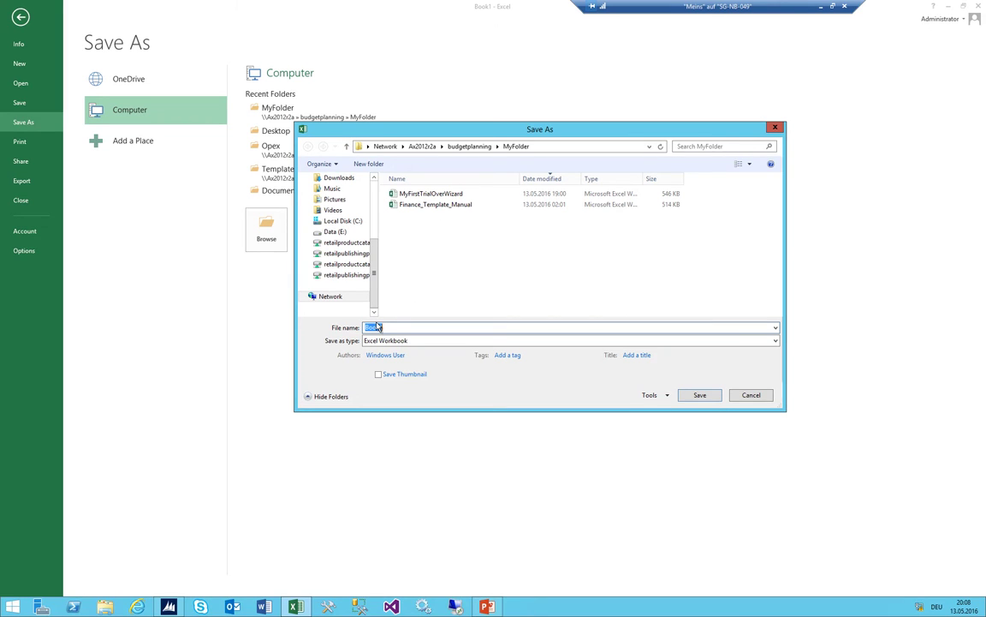
type("TEs")
key("Return")
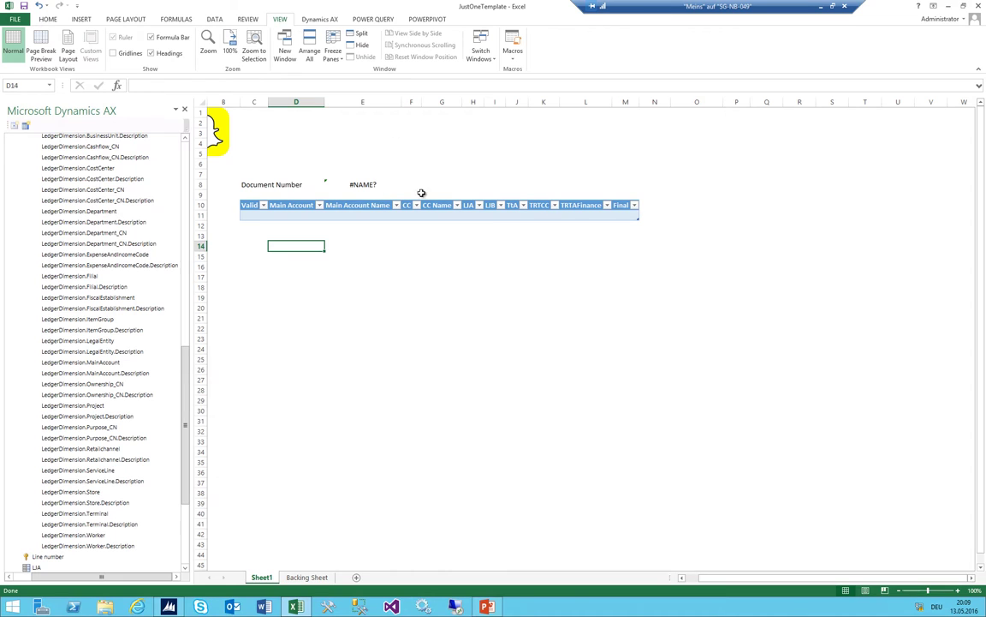
left_click(952, 6)
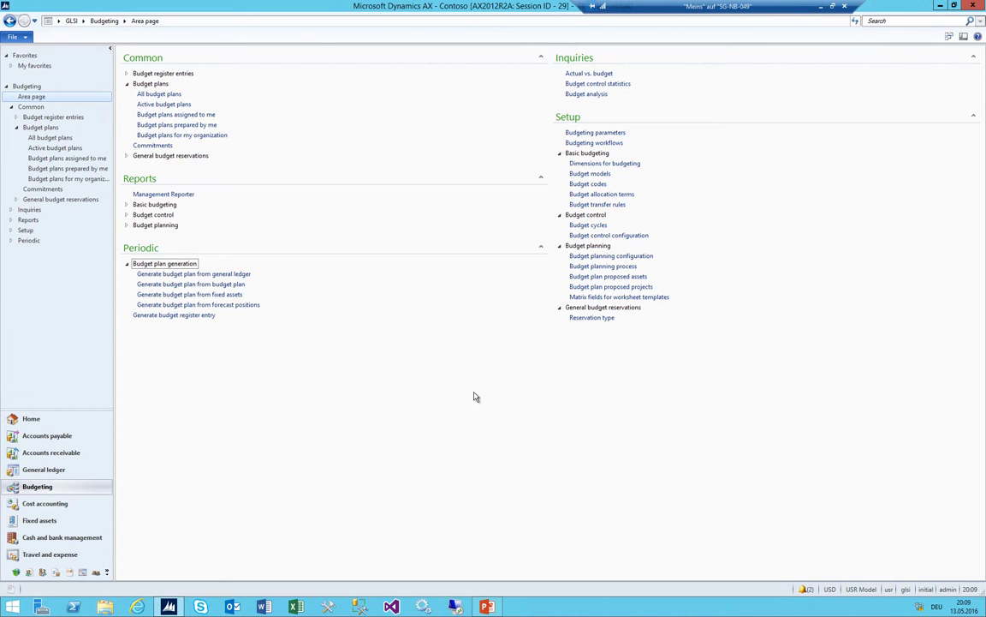
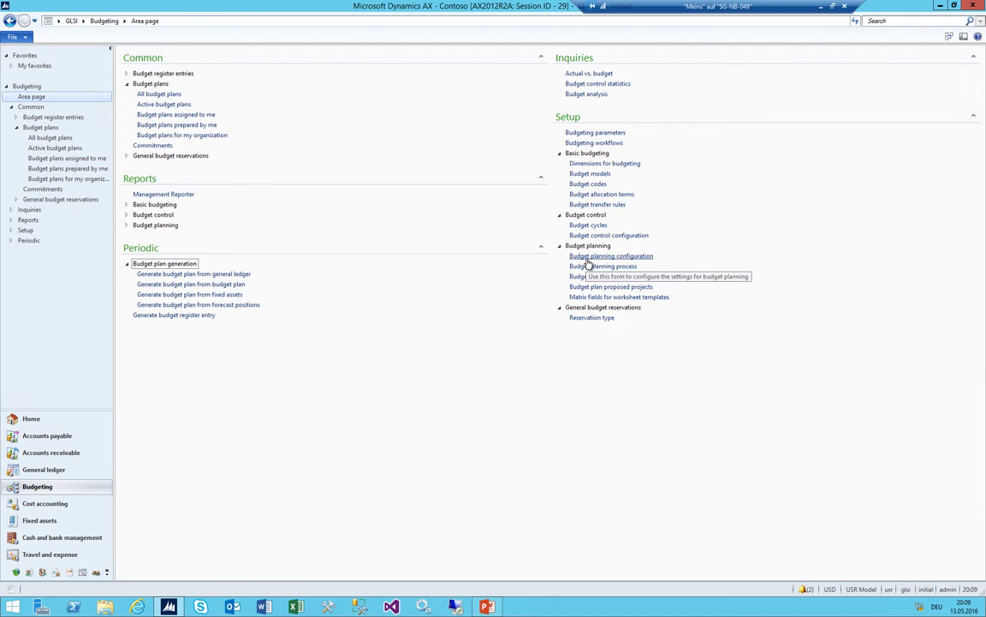
Open the budget plan templates in the budget planning configuration and remove the Test999.xlsx template
left_click(588, 257)
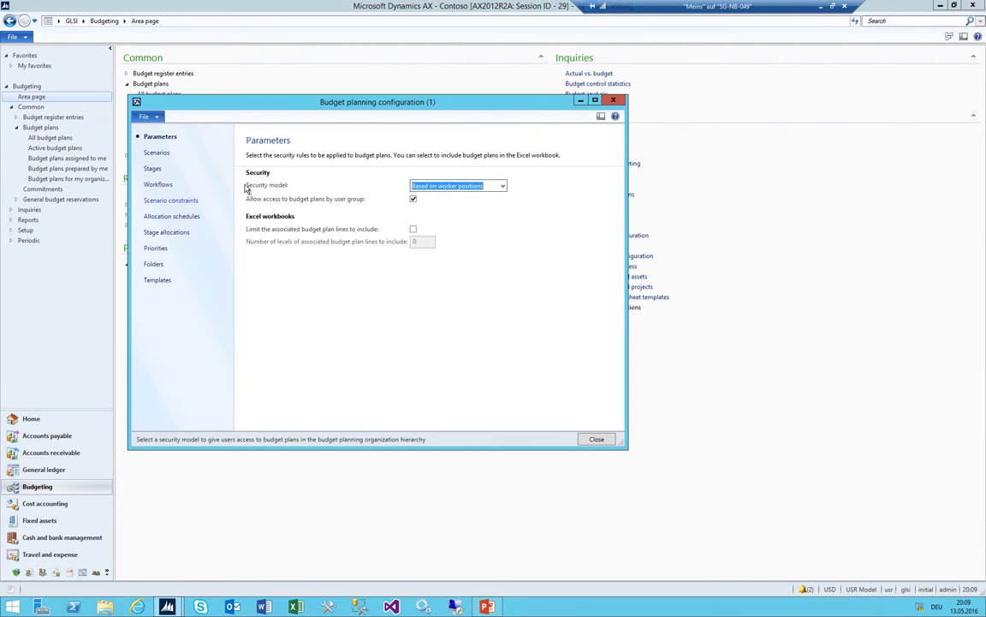
left_click(156, 280)
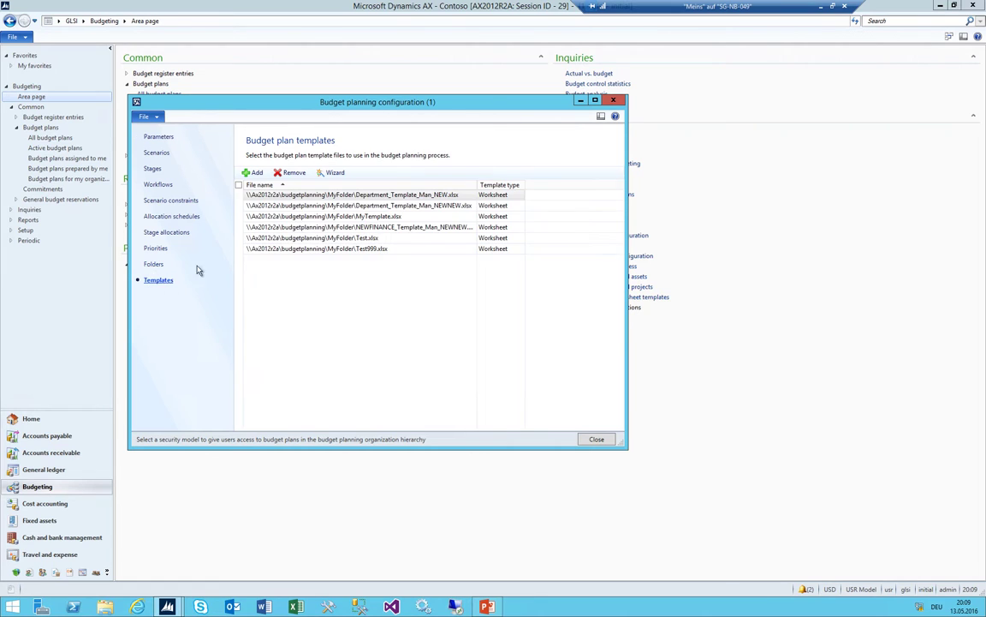
left_click(350, 248)
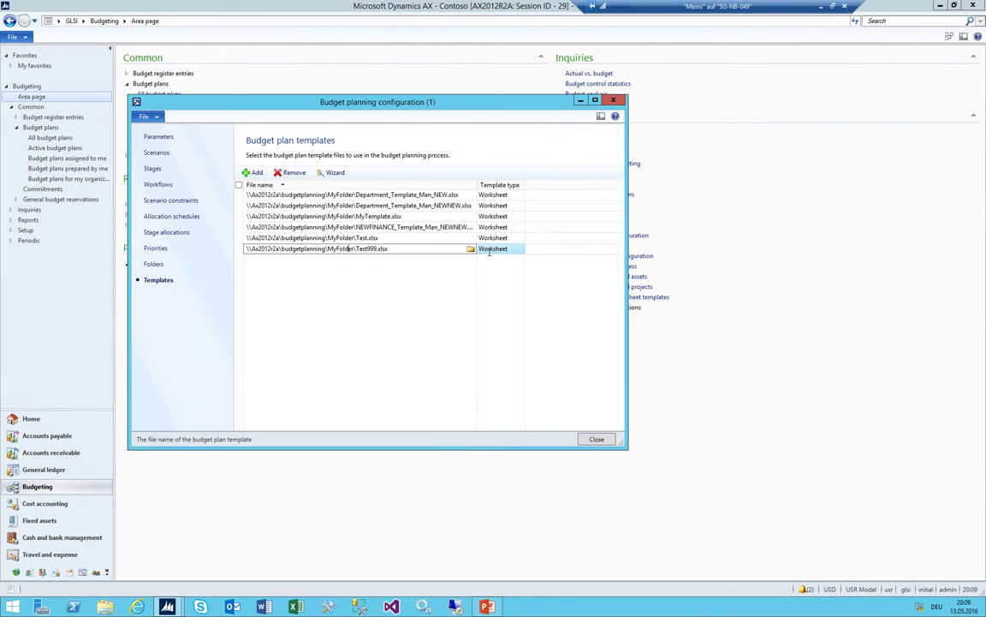
left_click(289, 172)
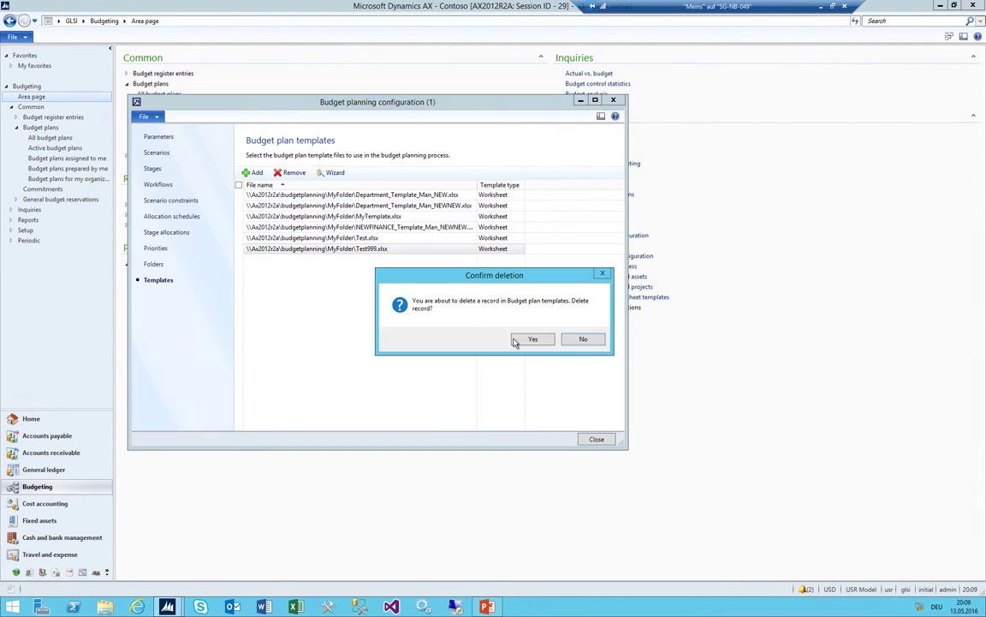
left_click(533, 339)
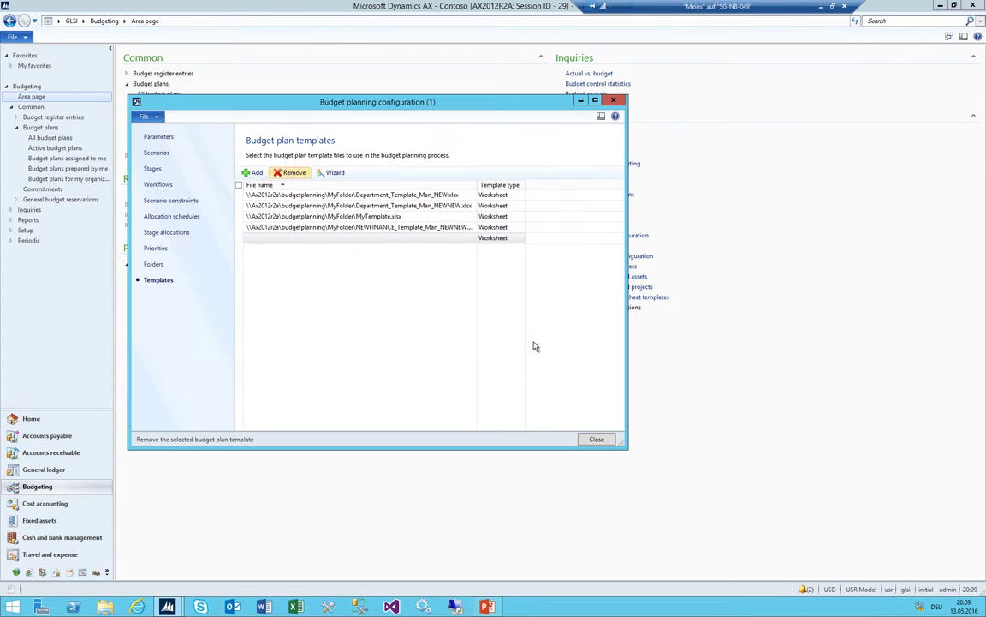
Remove all remaining templates from the budget plan templates list, from Test.xlsx up to Department_Template_Man_NEW.xlsx
left_click(293, 173)
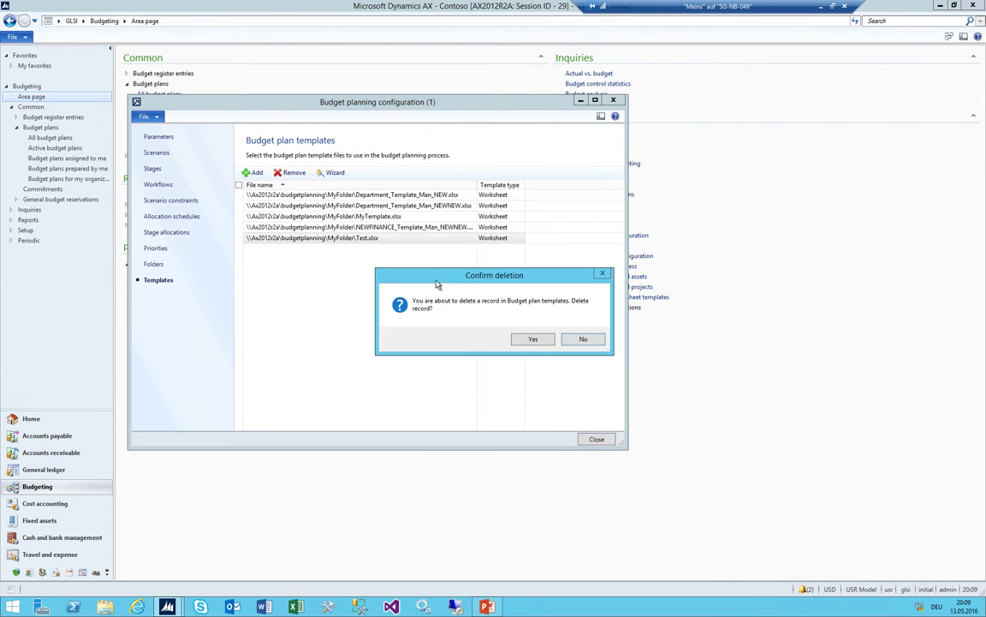
left_click(532, 341)
left_click(294, 173)
left_click(532, 340)
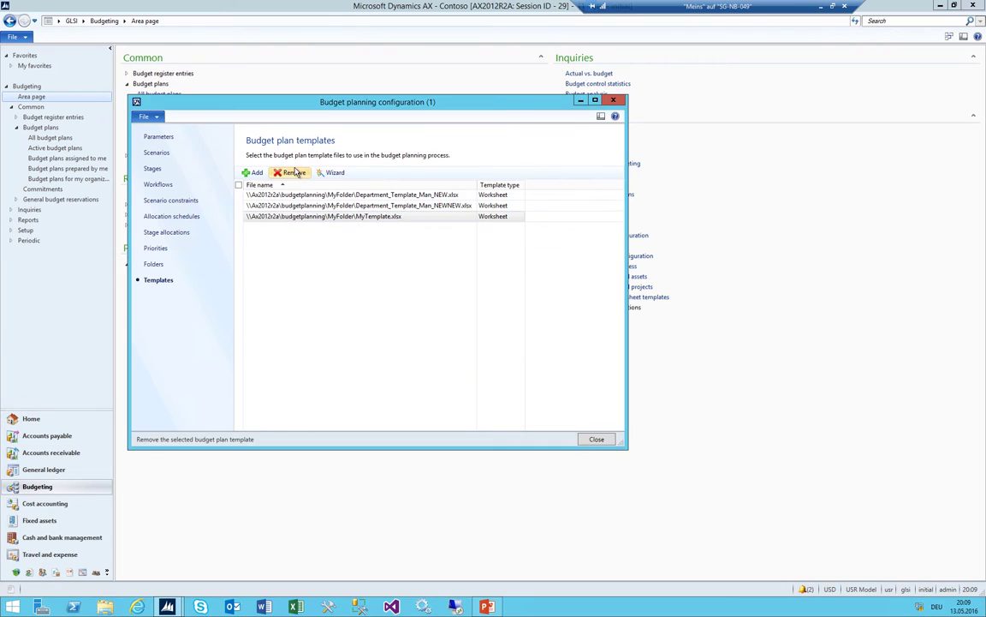
left_click(293, 172)
left_click(531, 340)
left_click(292, 173)
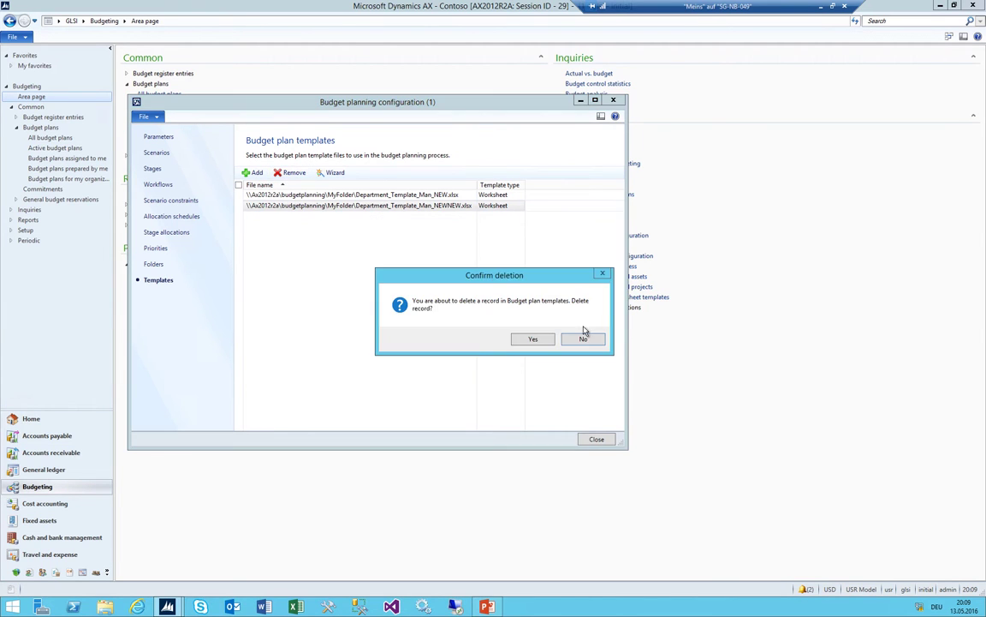
key("Return")
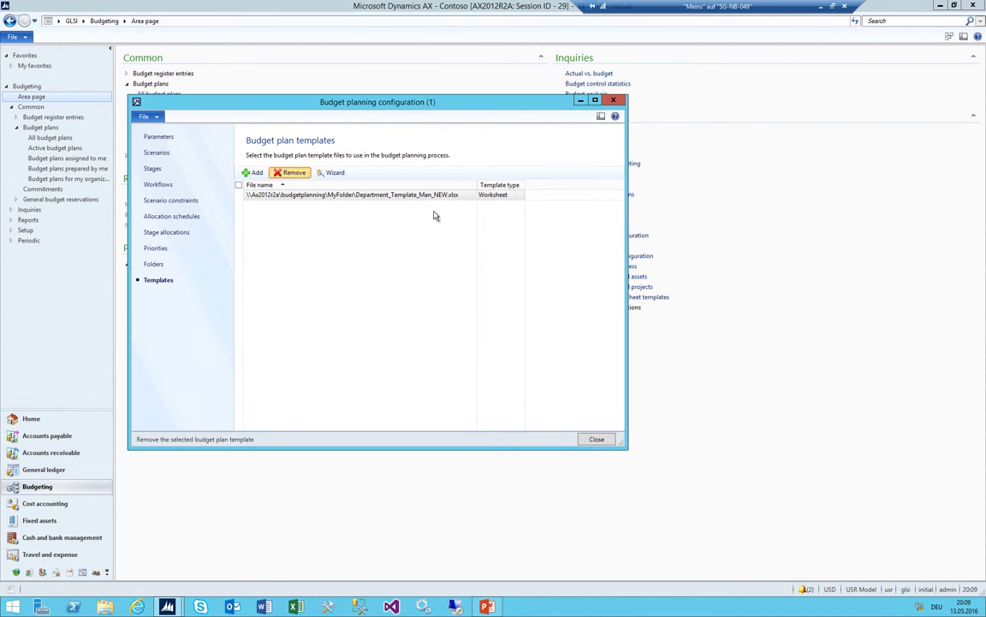
left_click(292, 172)
left_click(531, 340)
Add JustOneTemplate.xlsx from MyFolder as a Worksheet budget plan template and close the configuration
left_click(255, 172)
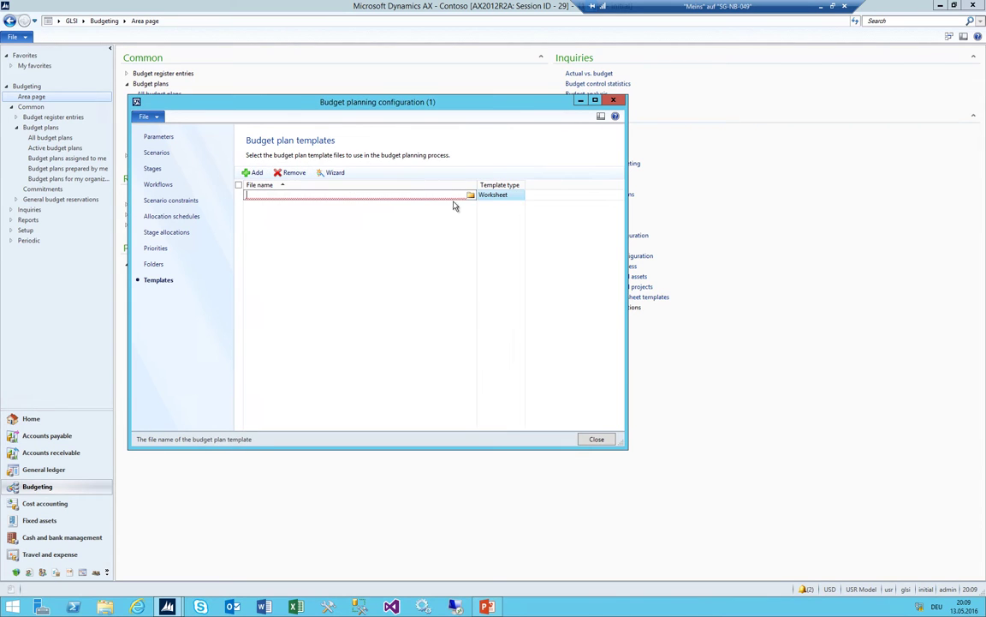
left_click(471, 196)
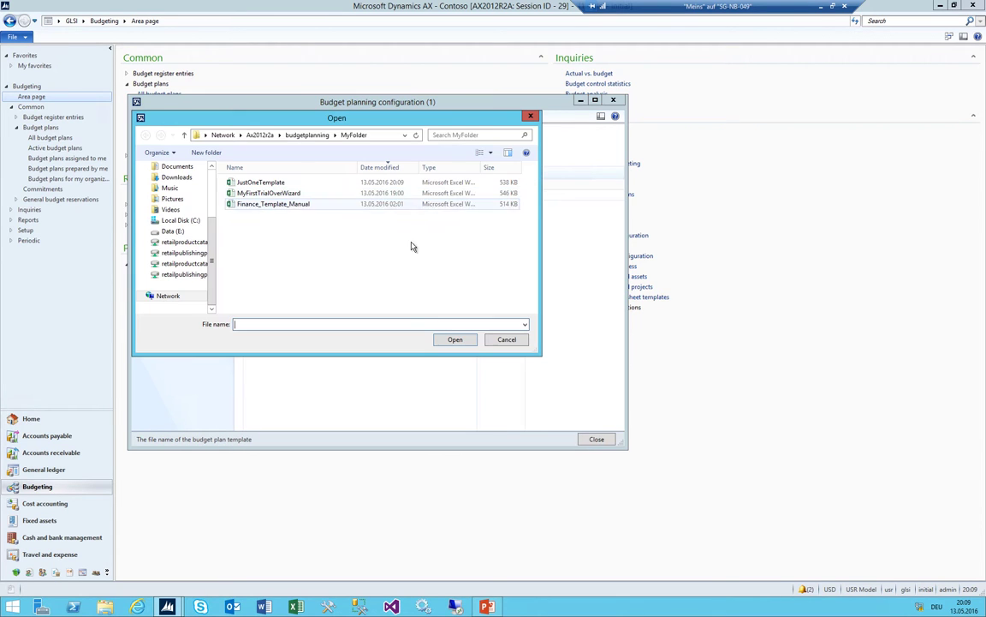
double_click(272, 185)
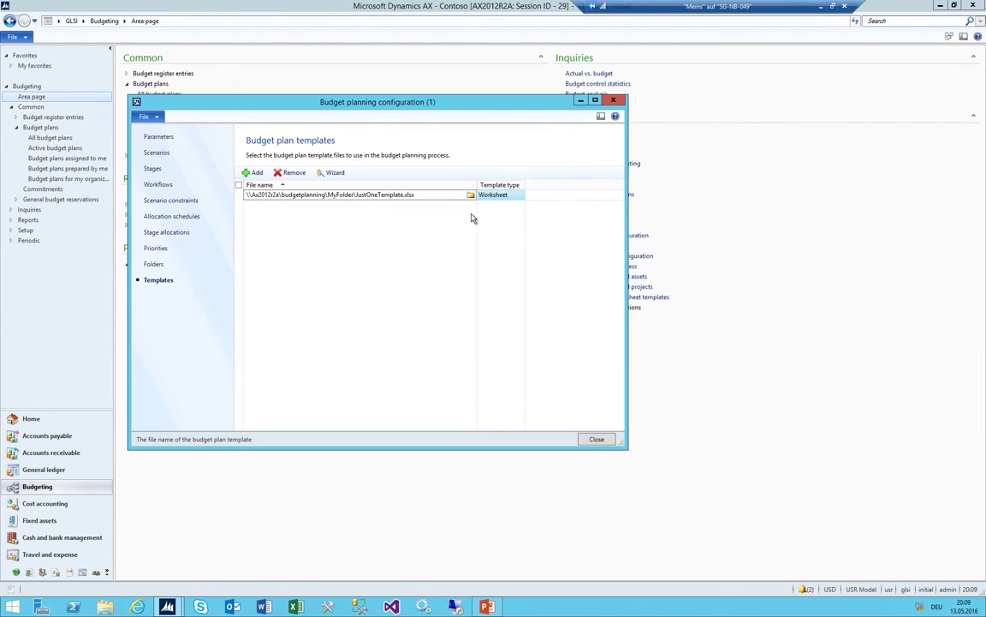
left_click(614, 102)
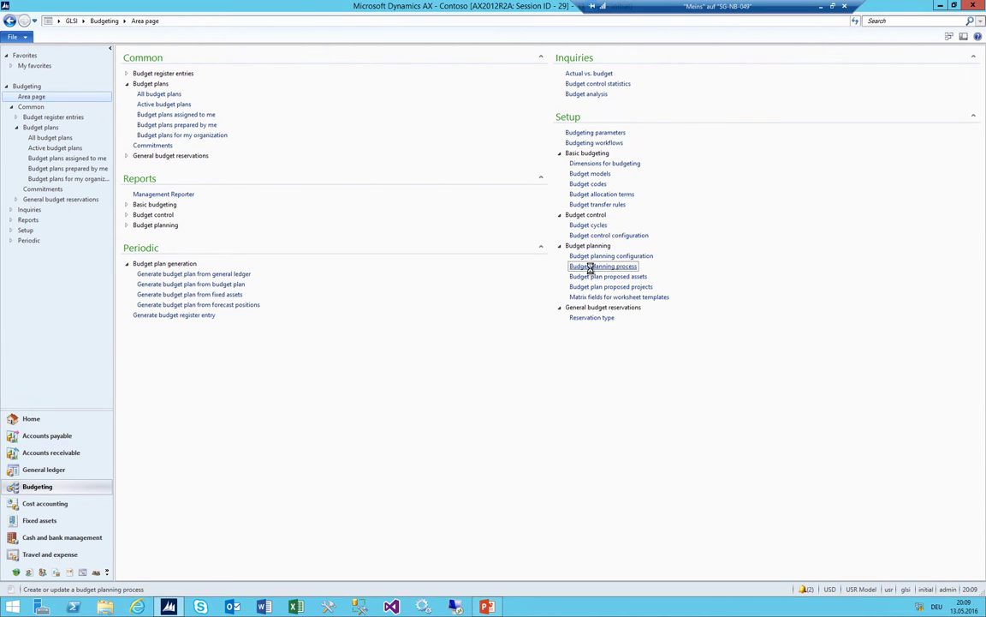
Open the CC_2016 budget planning process and assign JustOneTemplate.xlsx to the 01_Inital stage, accepting the new template
left_click(590, 267)
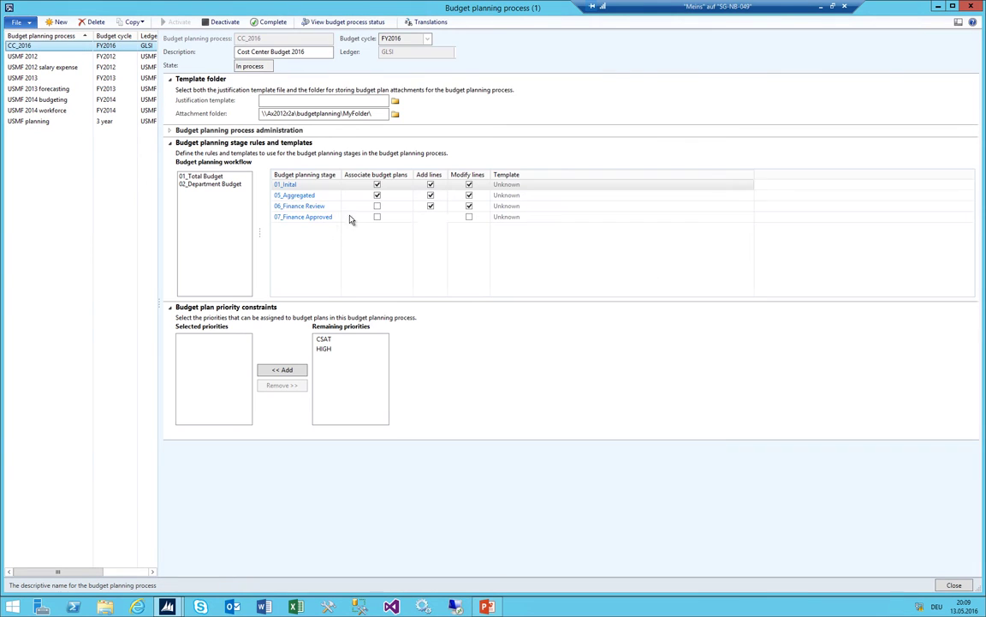
left_click(533, 185)
left_click(747, 184)
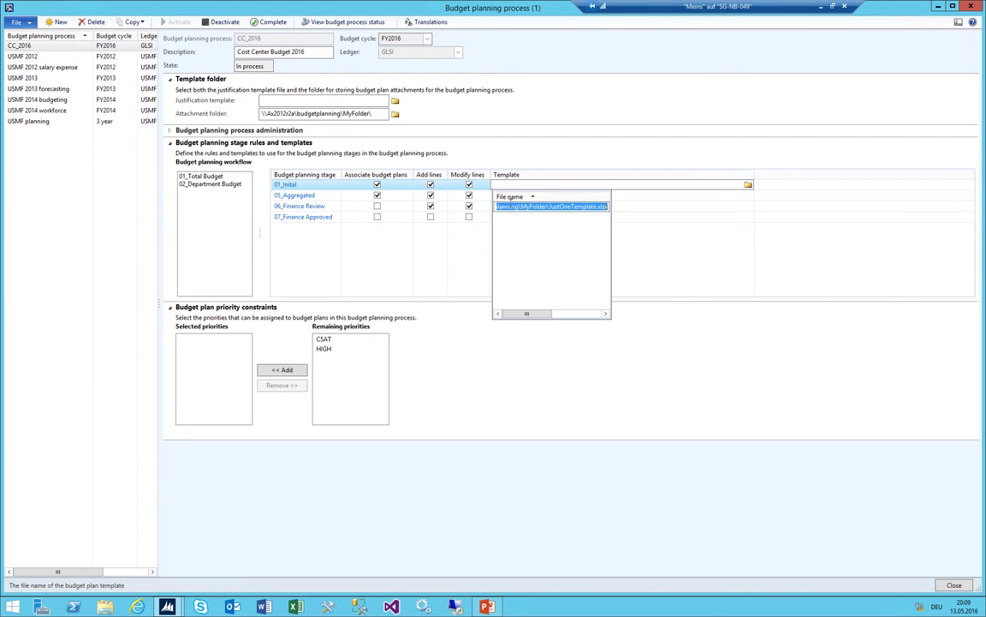
left_click(509, 206)
left_click(540, 342)
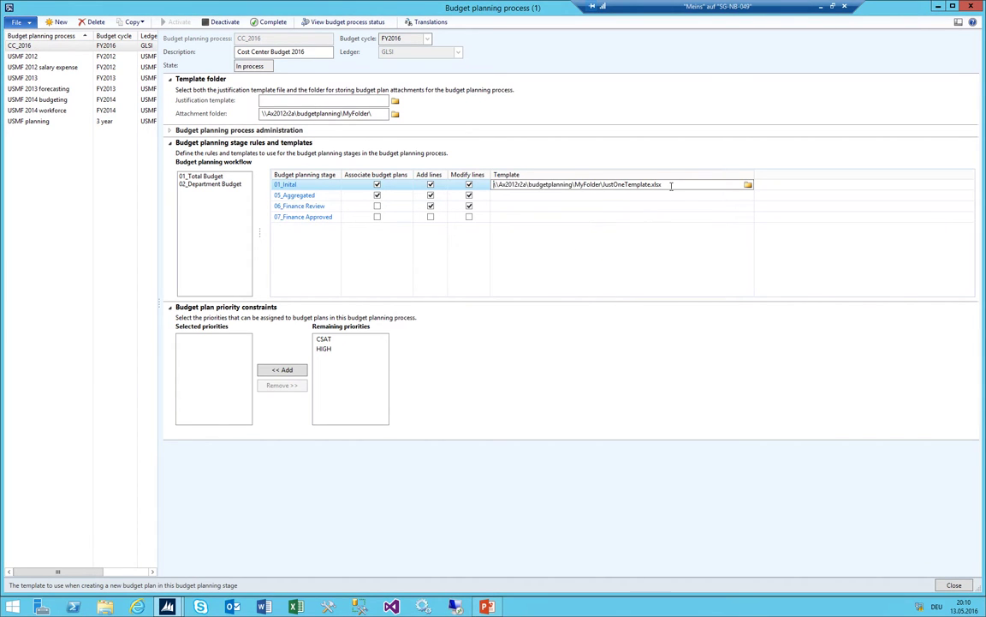
Copy the JustOneTemplate.xlsx path to the 05_Aggregated, 06_Finance Review and 07_Finance Approved stages
left_click_drag(671, 186, 361, 163)
key("ctrl+c")
key("Down")
key("ctrl+v")
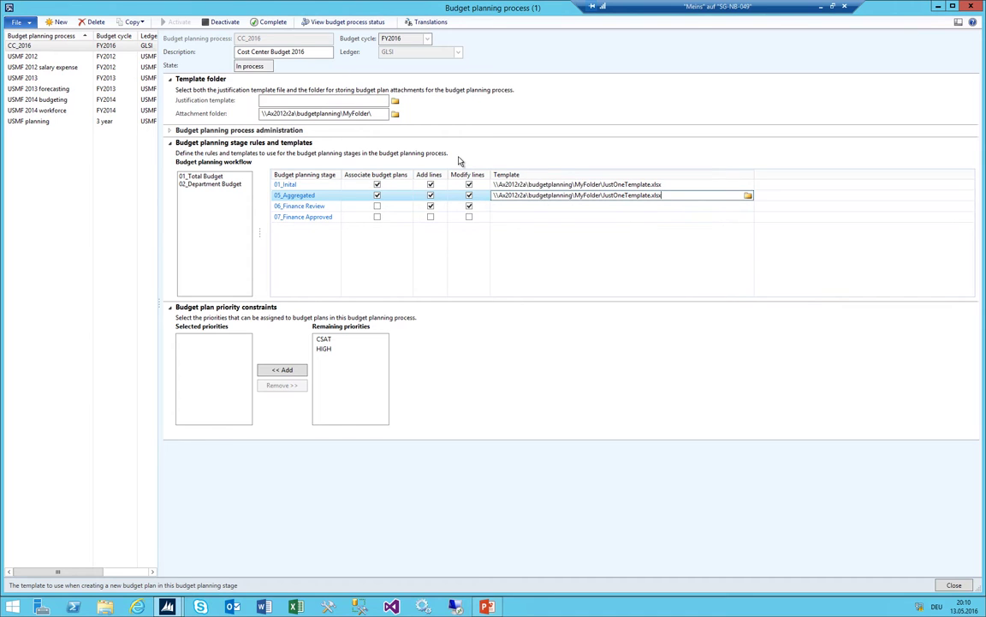
key("Tab")
key("Return")
key("Down")
key("ctrl+v")
key("Tab")
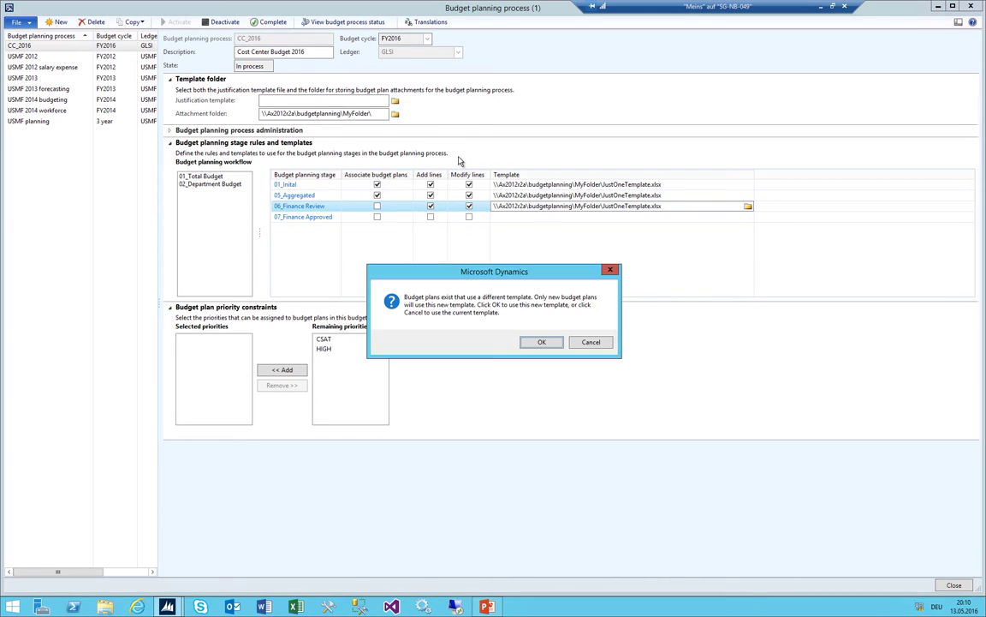
key("Return")
key("Down")
key("ctrl+v")
key("Up")
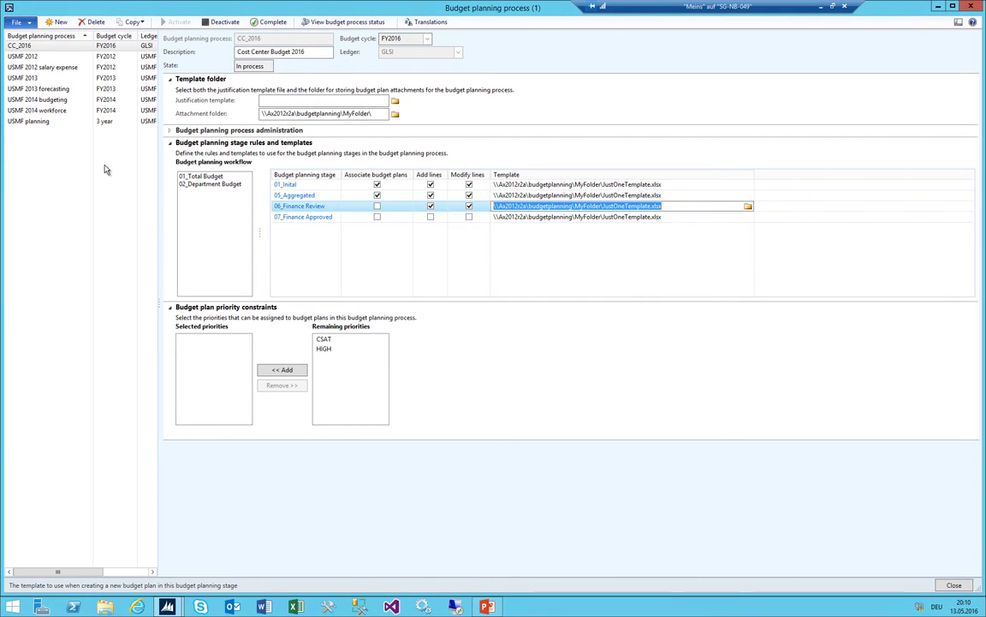
Assign the JustOneTemplate.xlsx path to all three stages of the 02_Department Budget workflow
left_click(203, 184)
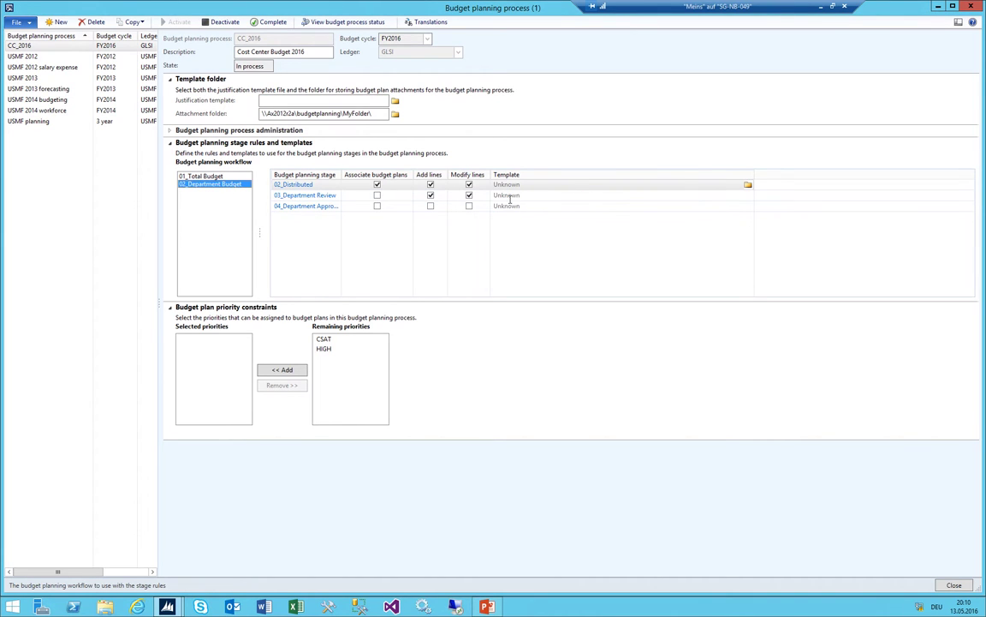
left_click(561, 184)
key("ctrl+v")
key("Down")
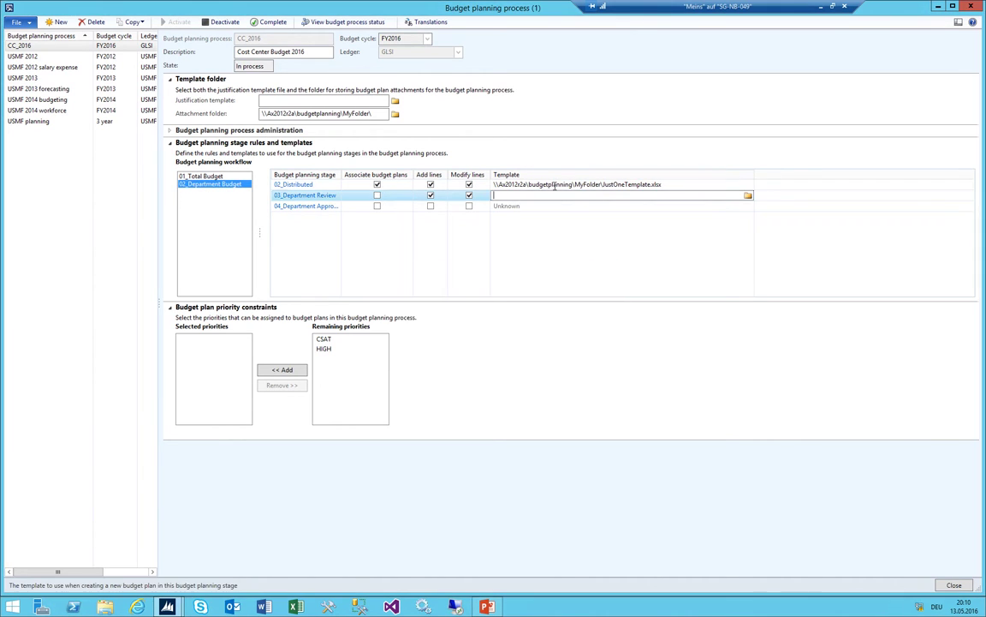
key("ctrl+v")
key("Down")
key("ctrl+v")
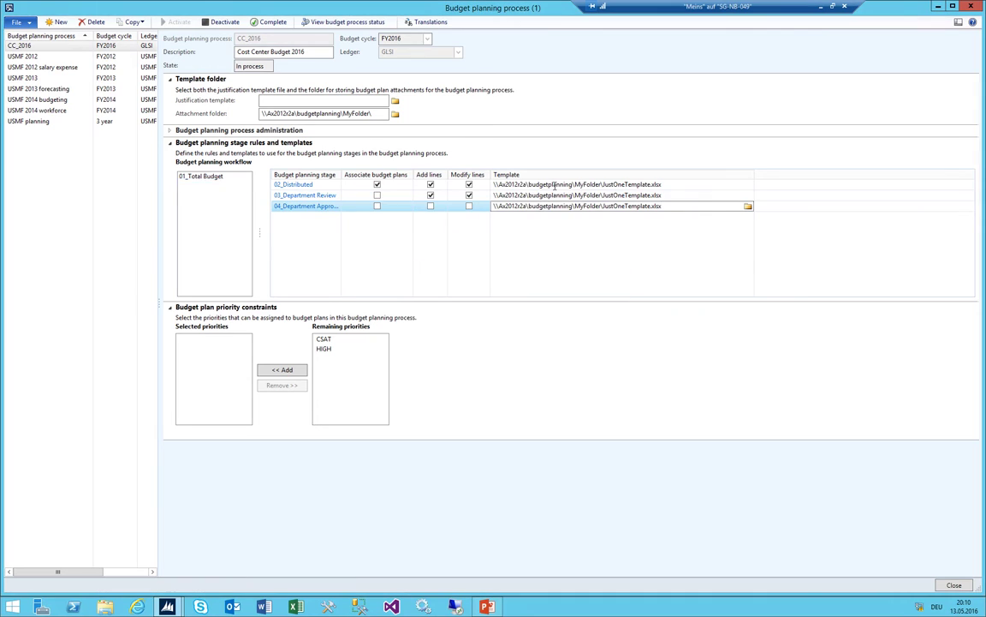
key("Up")
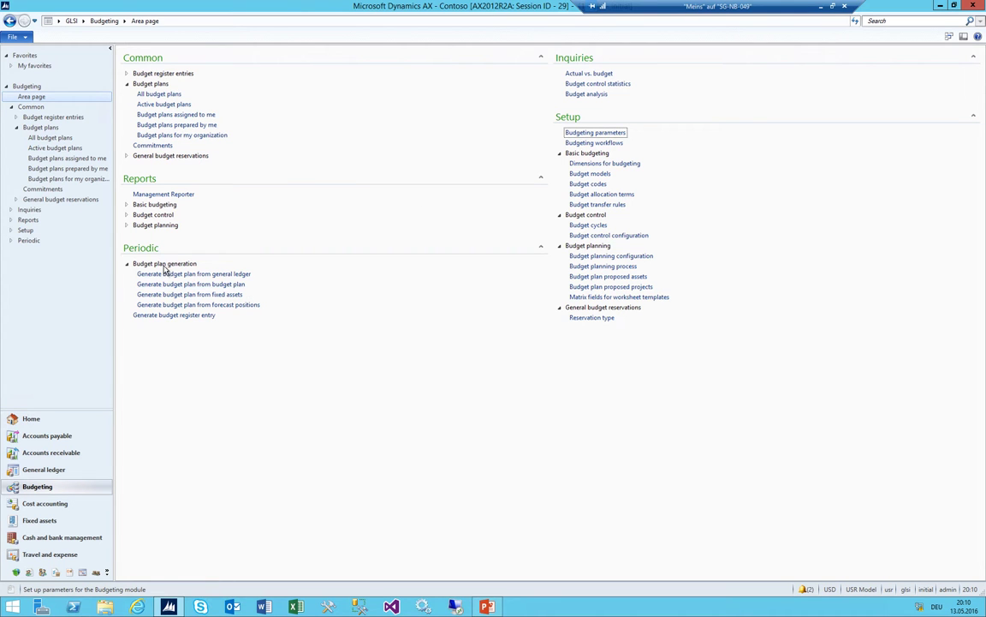
Start generating a budget plan from the general ledger with Historical set to No and budget plan scenario 001_LJA
left_click(167, 273)
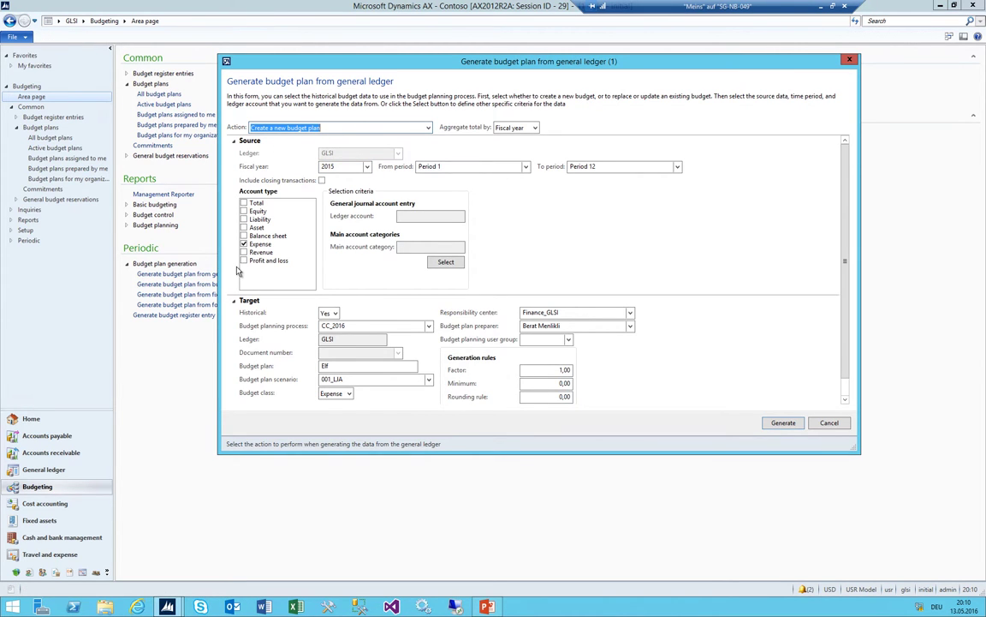
left_click(330, 313)
key("Down")
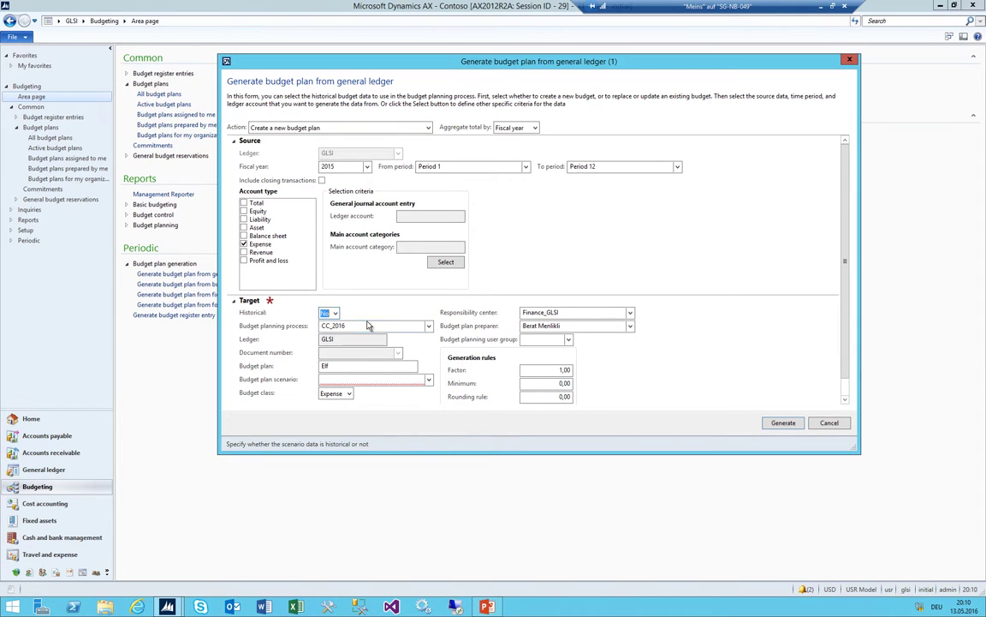
left_click(428, 379)
left_click(336, 404)
Name the budget plan NewTrial and generate it with the Expense budget class
left_click(267, 366)
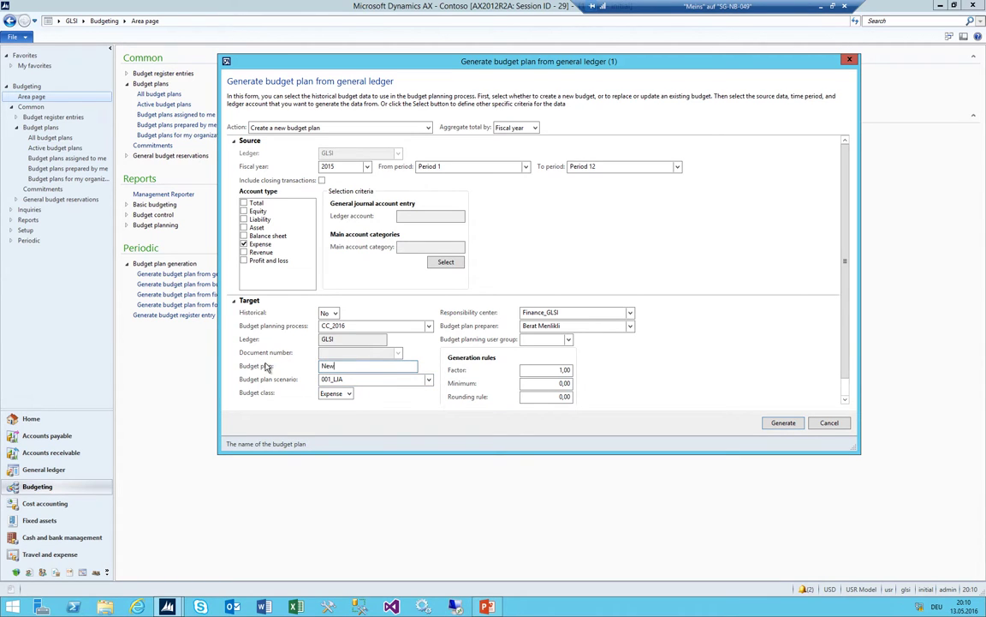
key("Tab")
key("Tab")
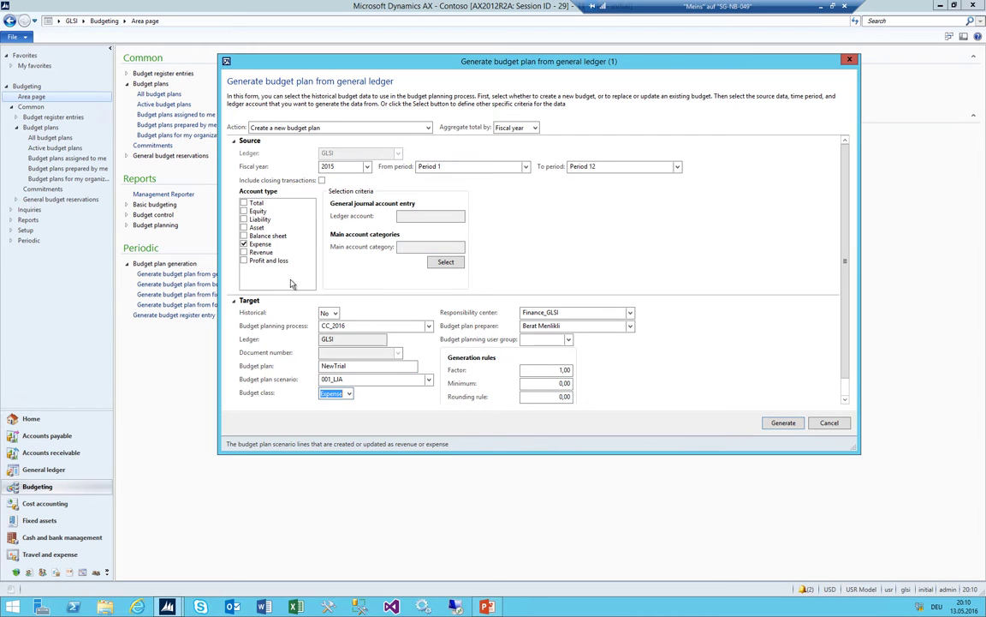
left_click(783, 422)
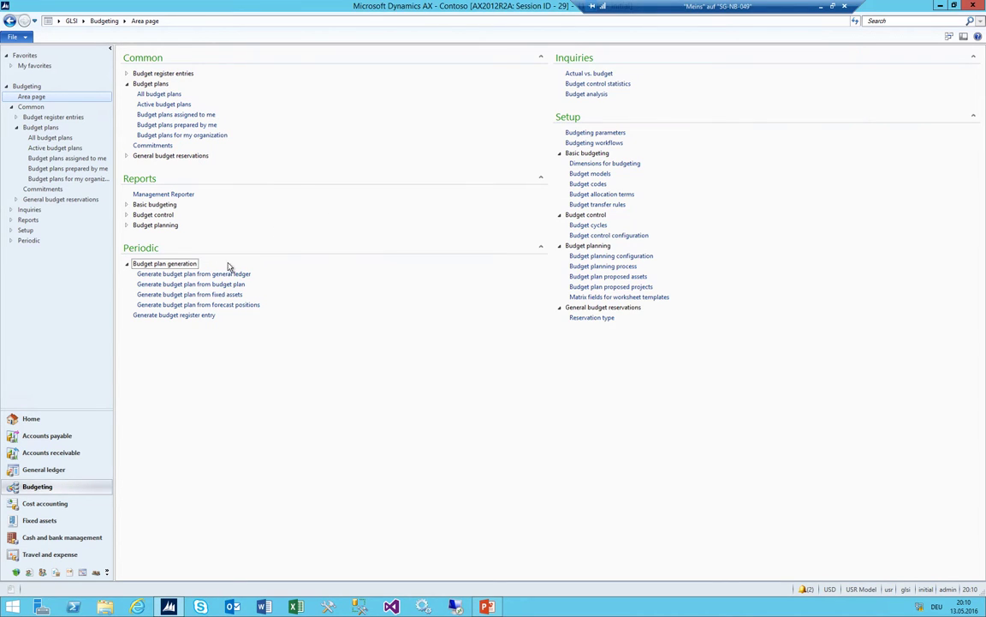
key("Escape")
Start another generation from the general ledger that replaces the existing budget plan scenario, with Historical set to No
left_click(177, 274)
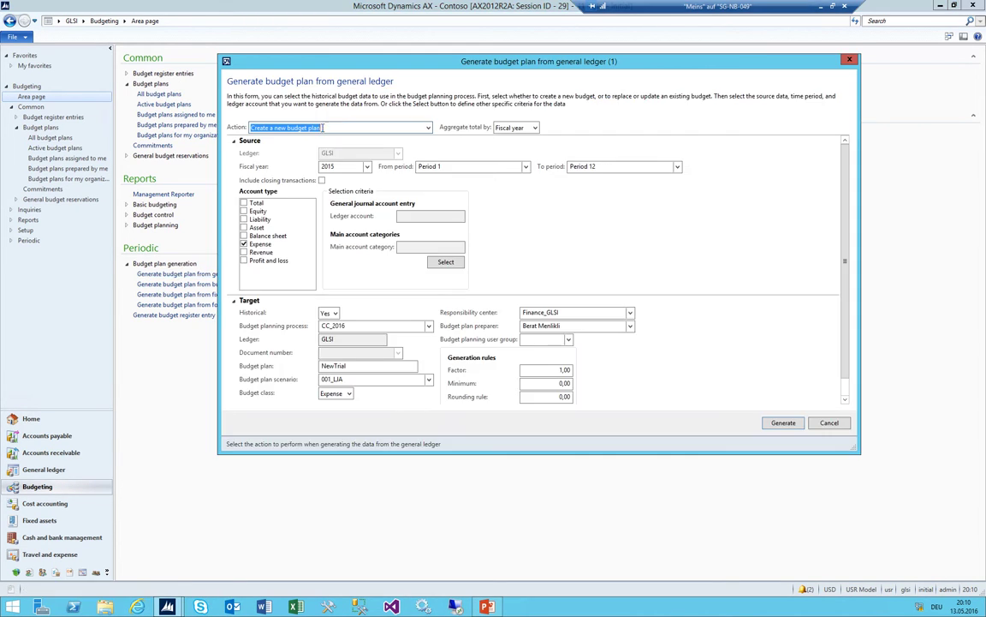
left_click(426, 128)
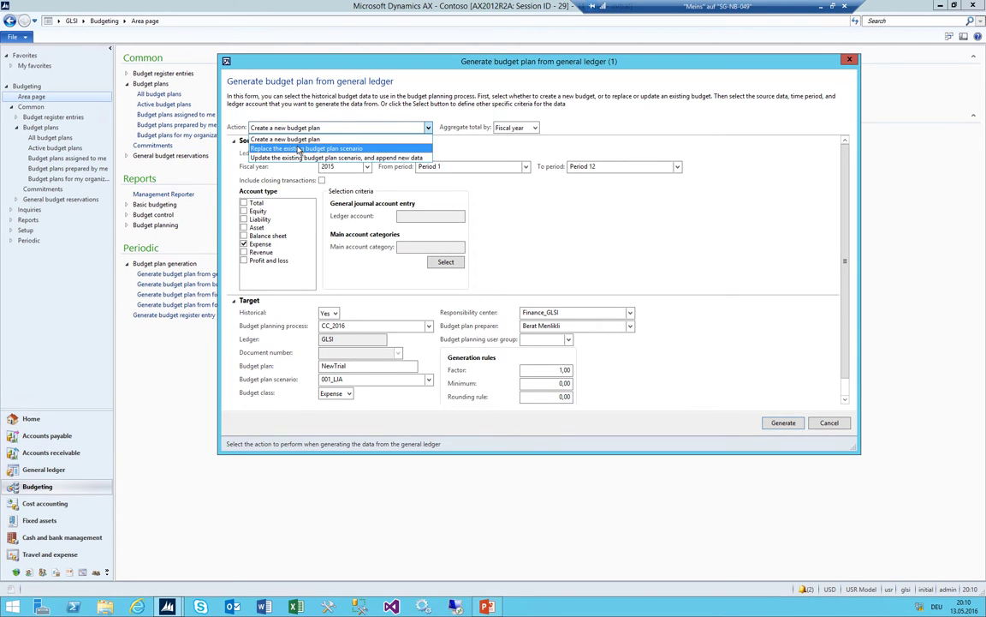
left_click(317, 147)
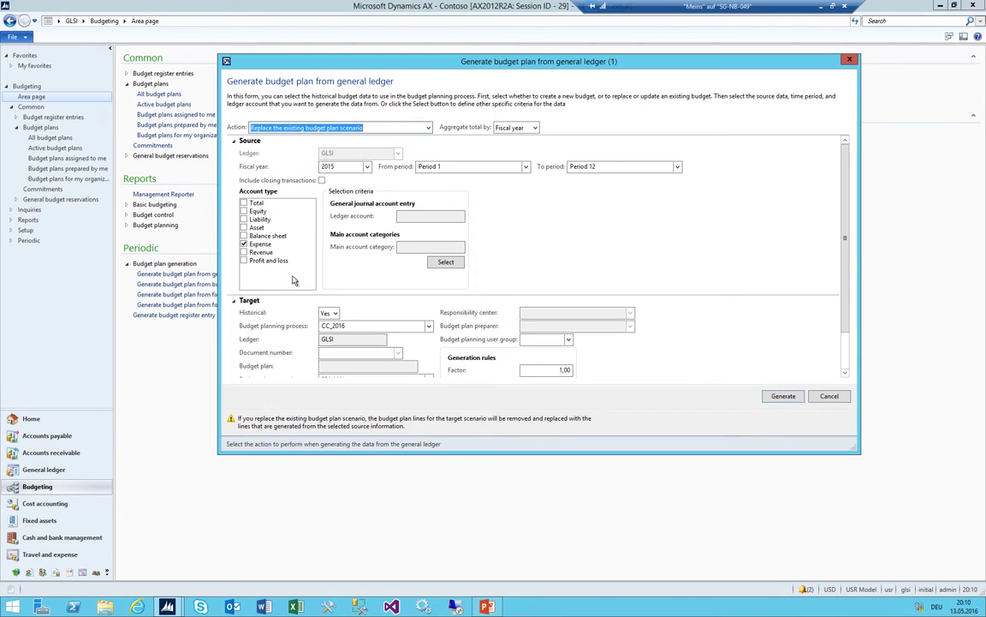
left_click(325, 313)
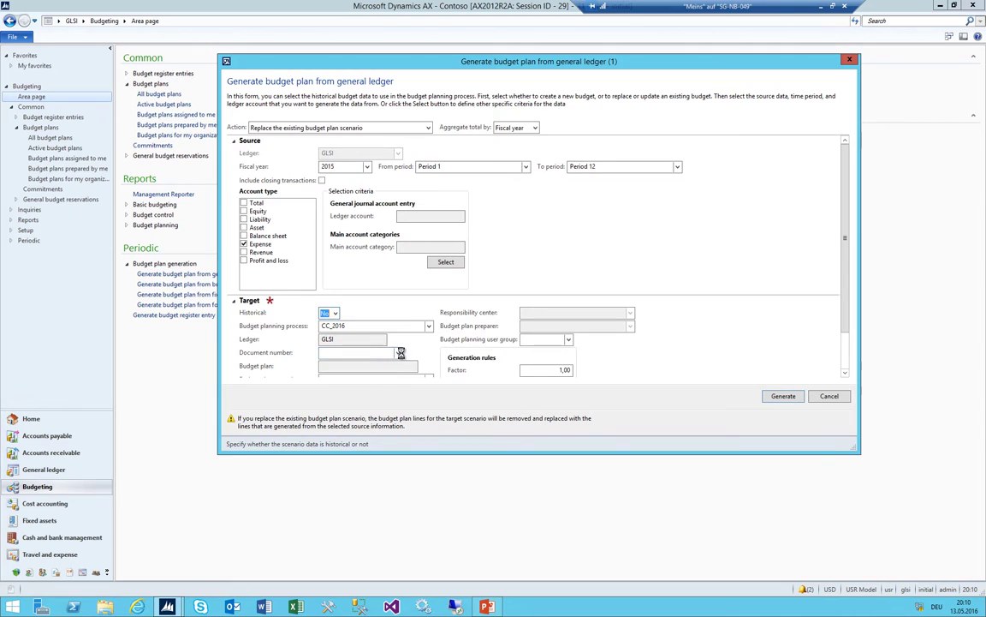
Choose the NewTrial budget plan as the target document and set its budget plan scenario to 002_LJB
left_click(398, 352)
left_click(389, 368)
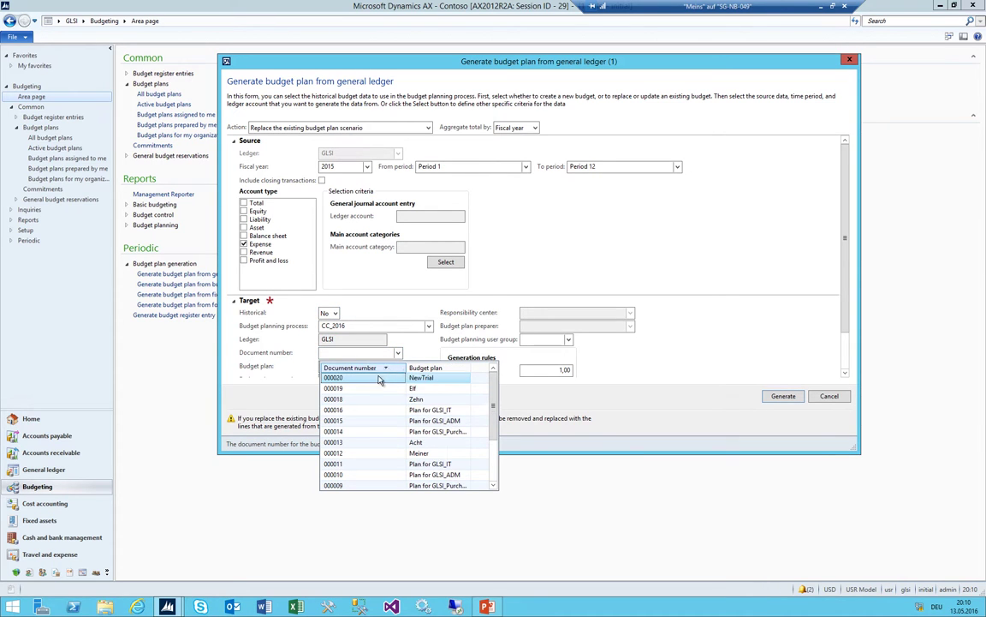
left_click(399, 377)
key("Tab")
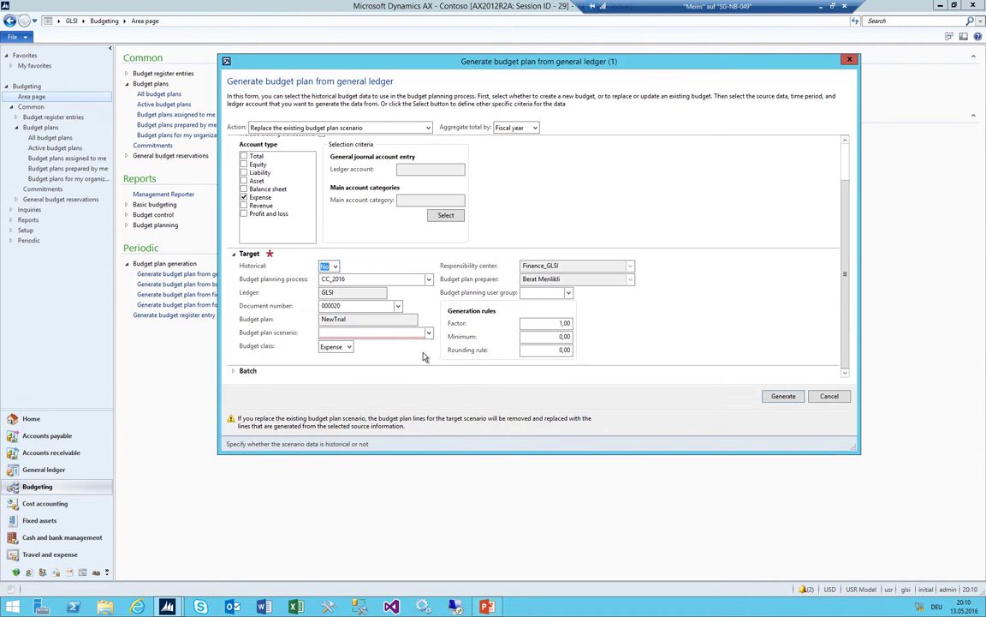
key("alt+Down")
left_click(334, 368)
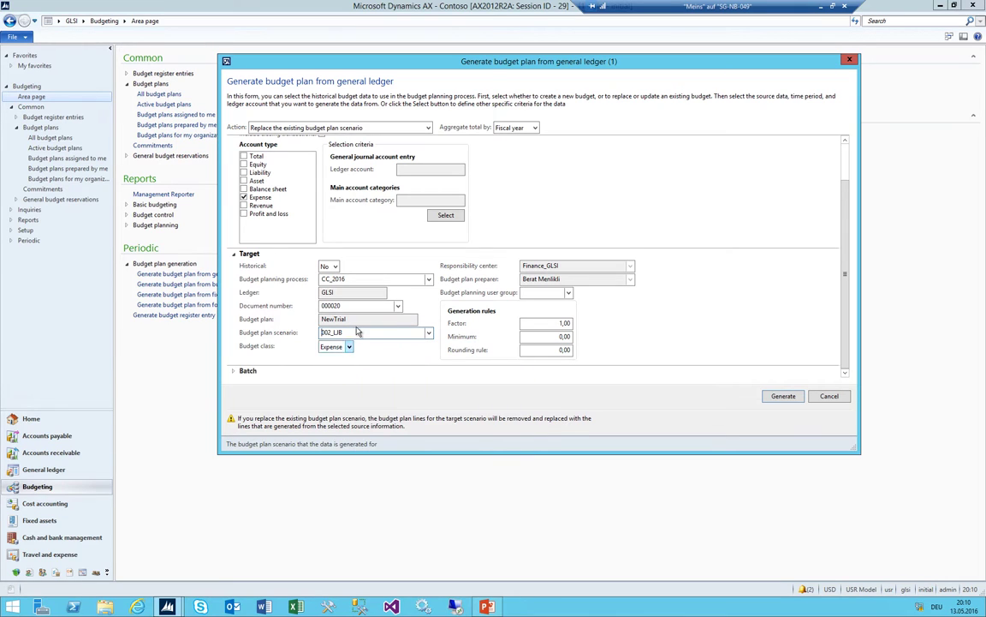
Set the generation factor to 1,25, generate the 002_LJB scenario data for NewTrial and clear the message log
key("Tab")
key("Tab")
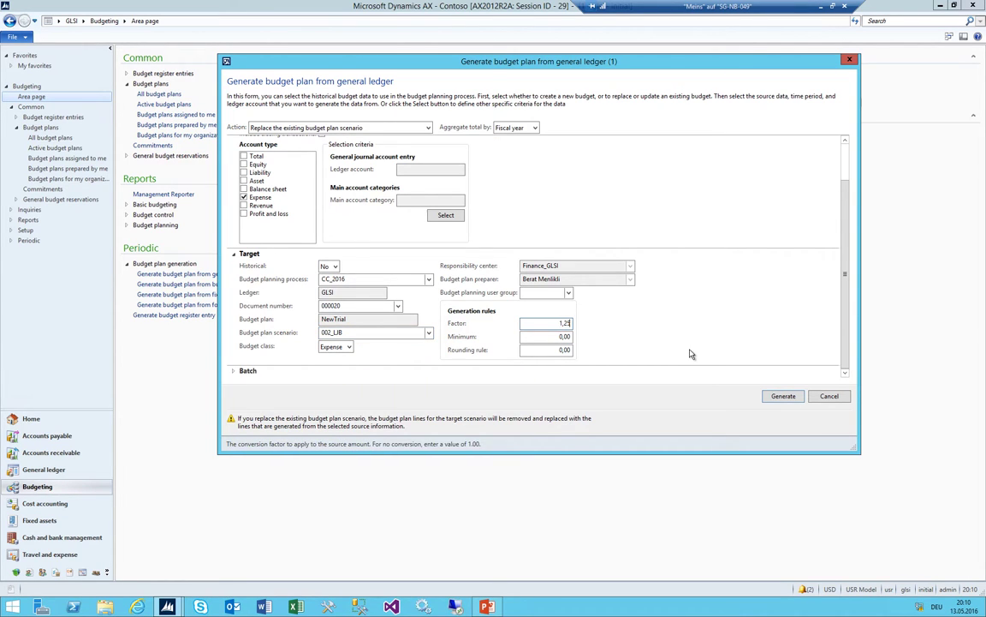
key("Tab")
left_click(783, 396)
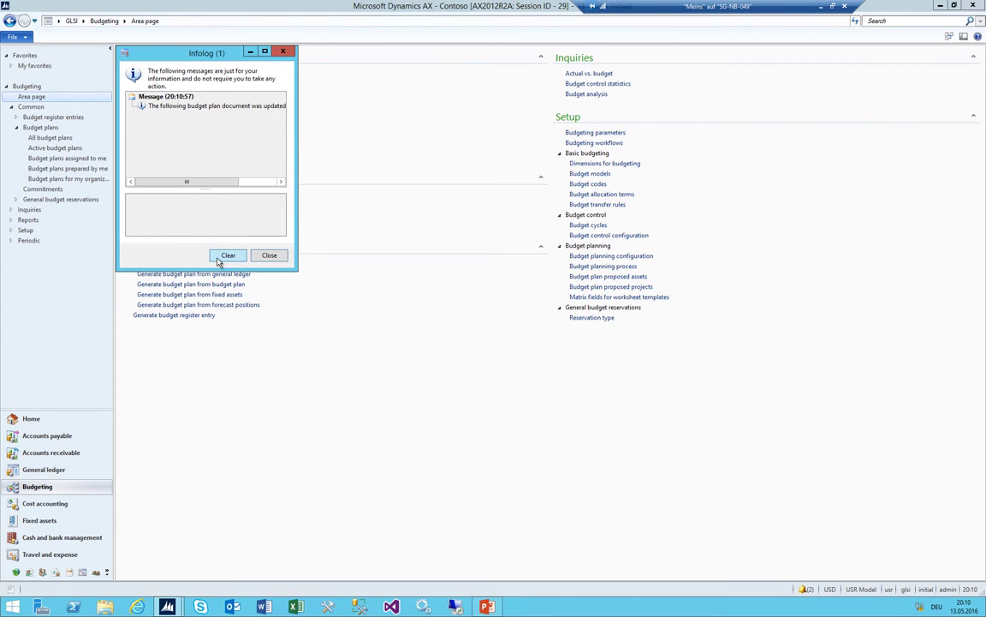
left_click(225, 256)
Start another generation from the general ledger with Historical set to No and budget plan scenario 003_T/tA
left_click(175, 274)
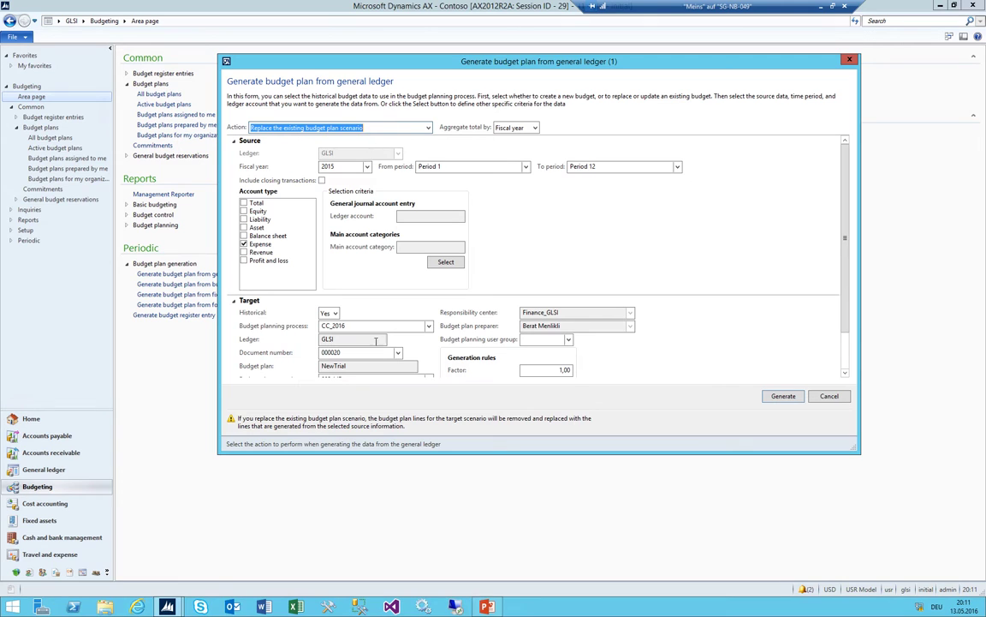
left_click(331, 313)
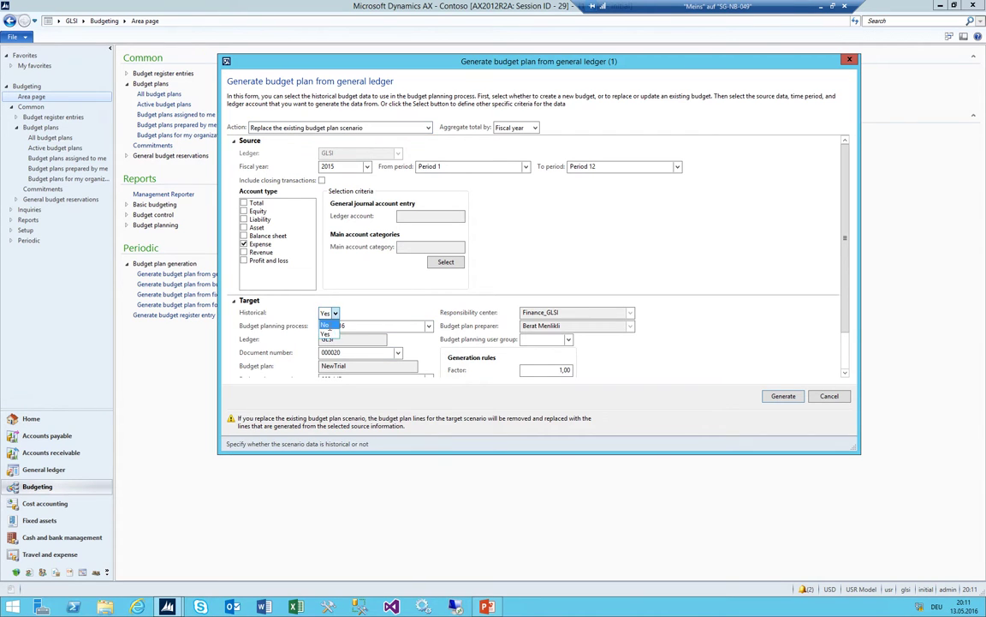
left_click(327, 333)
scroll(419, 310, "down", 1)
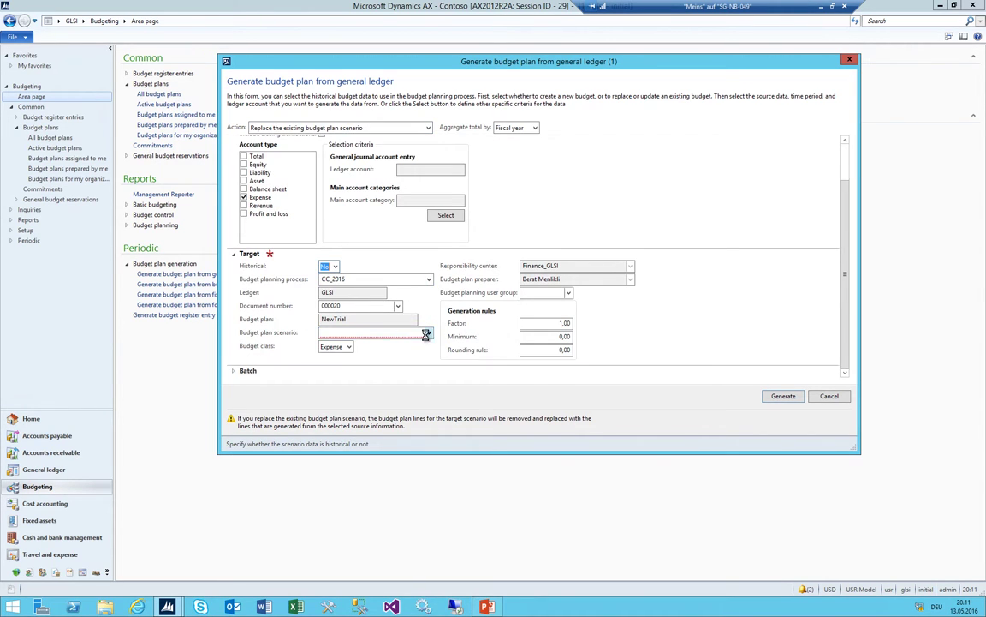
left_click(428, 332)
left_click(346, 380)
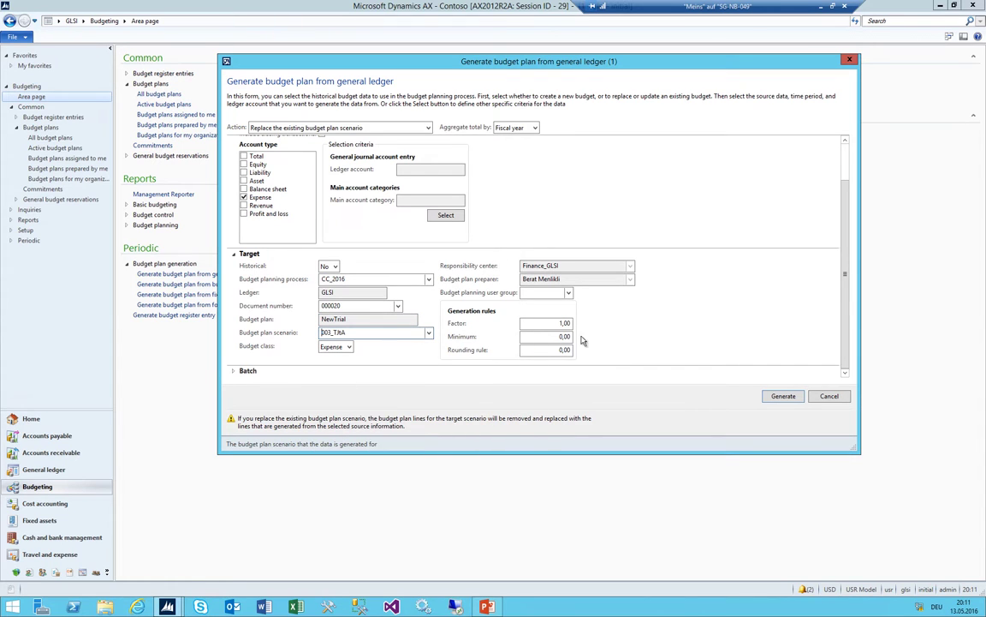
Set the generation factor to 1,3 and generate the scenario data
left_click(546, 323)
type("1,3")
key("Tab")
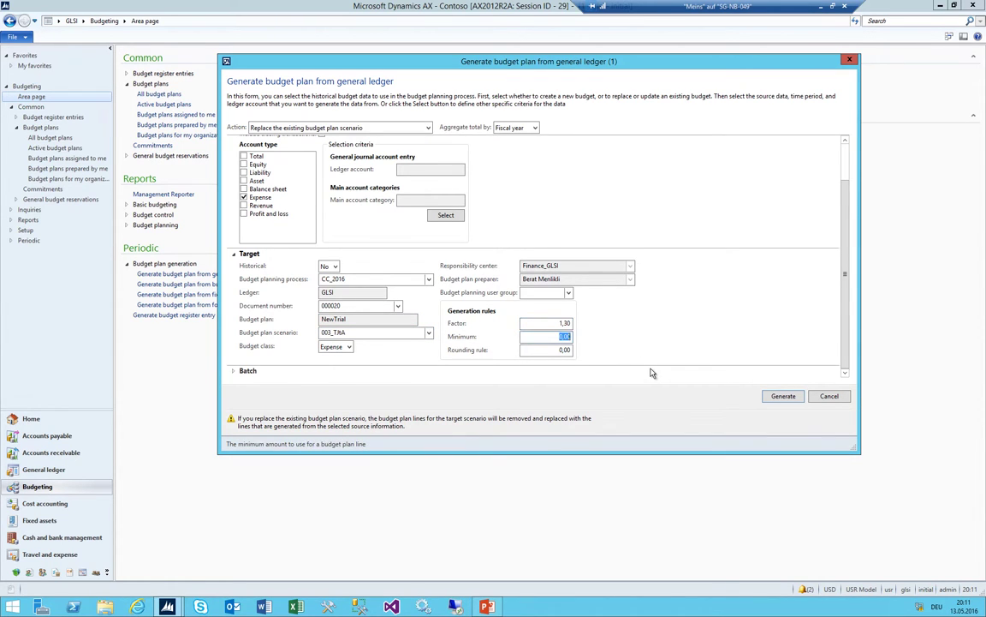
left_click(784, 396)
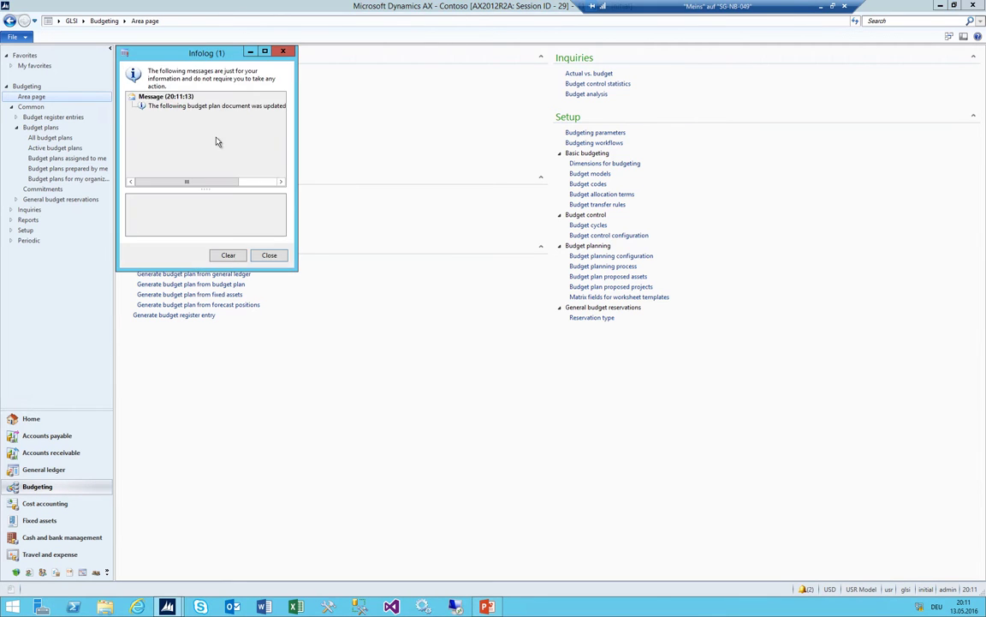
Find NewTrial among all budget plans and open its worksheet
left_click(165, 94)
left_click(162, 94)
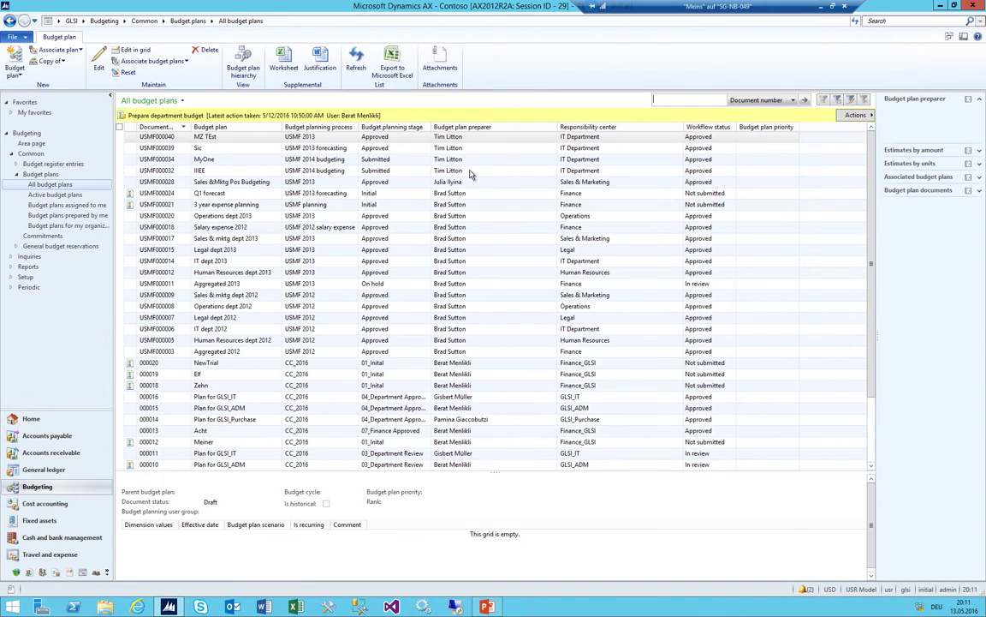
left_click(206, 362)
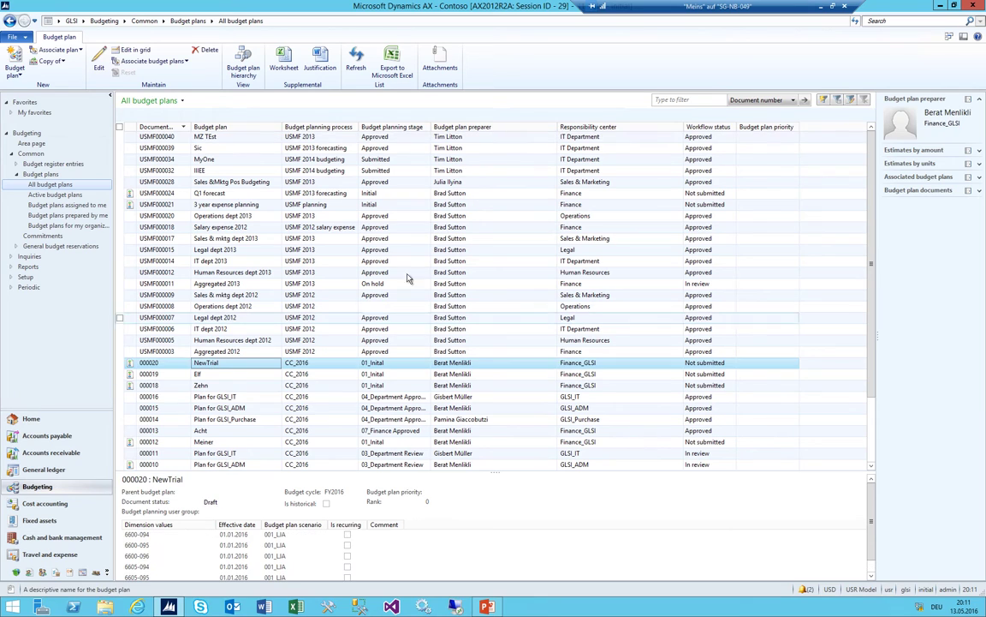
left_click(279, 67)
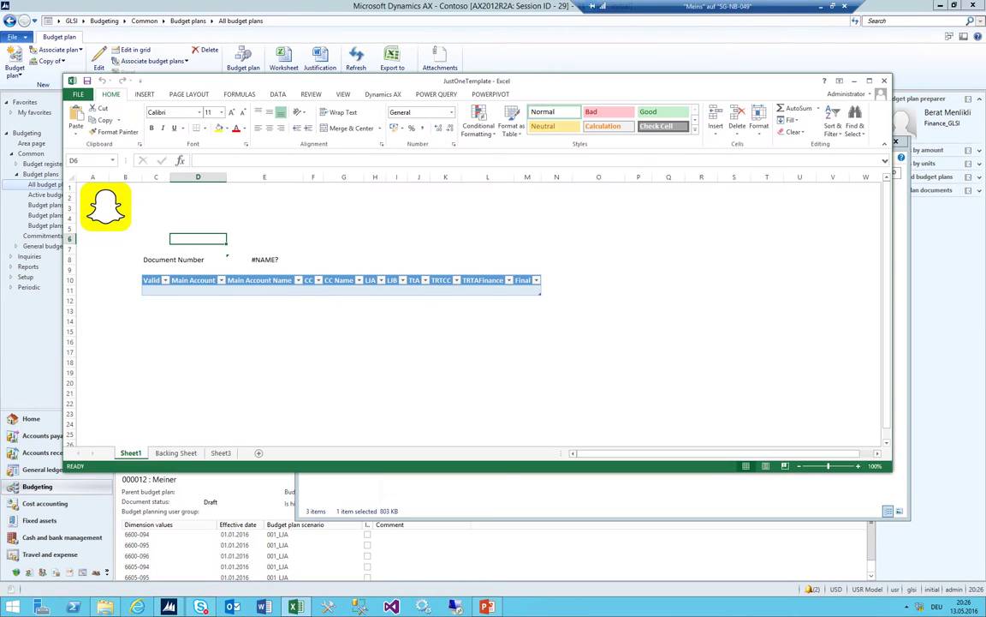
Delete all cells on the Backing Sheet of JustOneTemplate and show the Dynamics AX field list
left_click(176, 452)
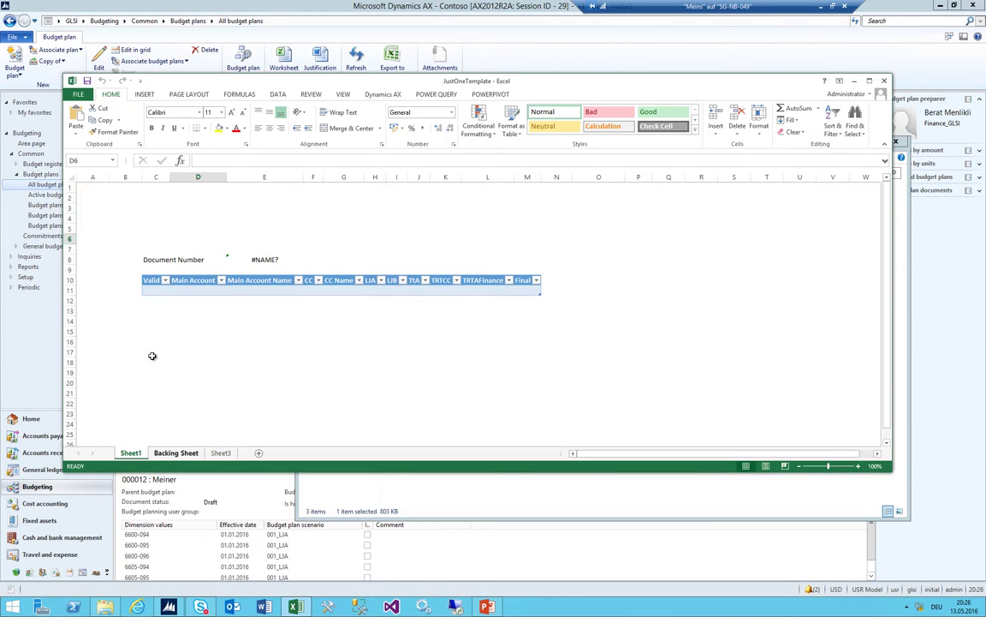
left_click(74, 177)
right_click(75, 178)
left_click(99, 261)
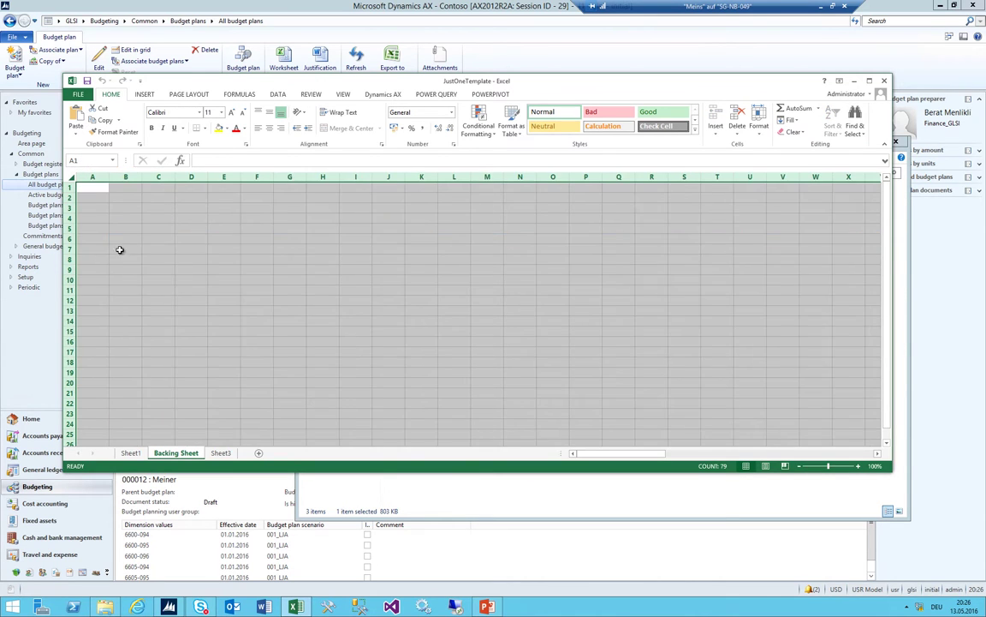
left_click(159, 239)
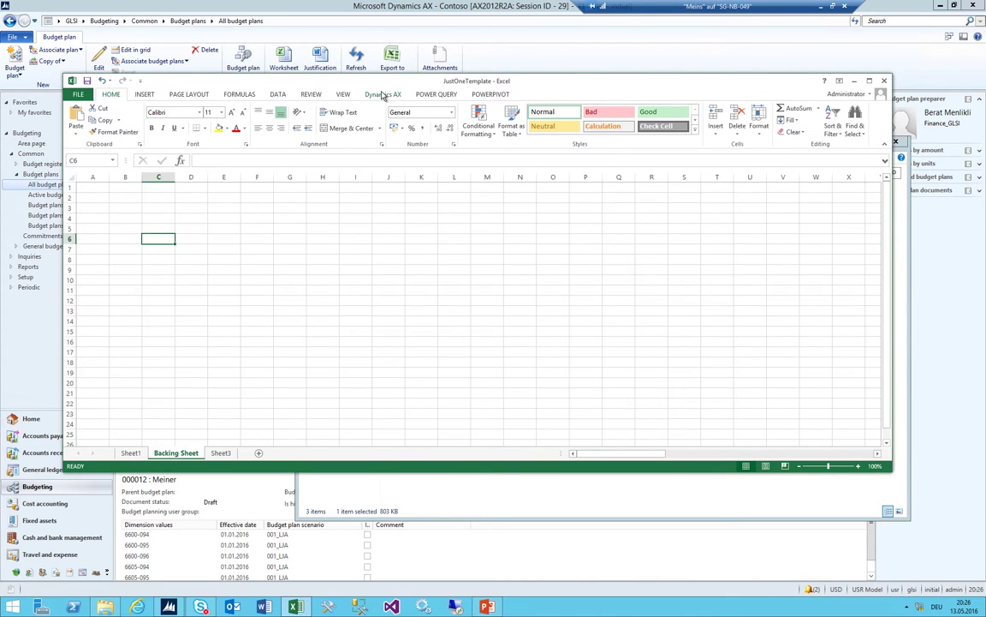
left_click(383, 94)
left_click(272, 120)
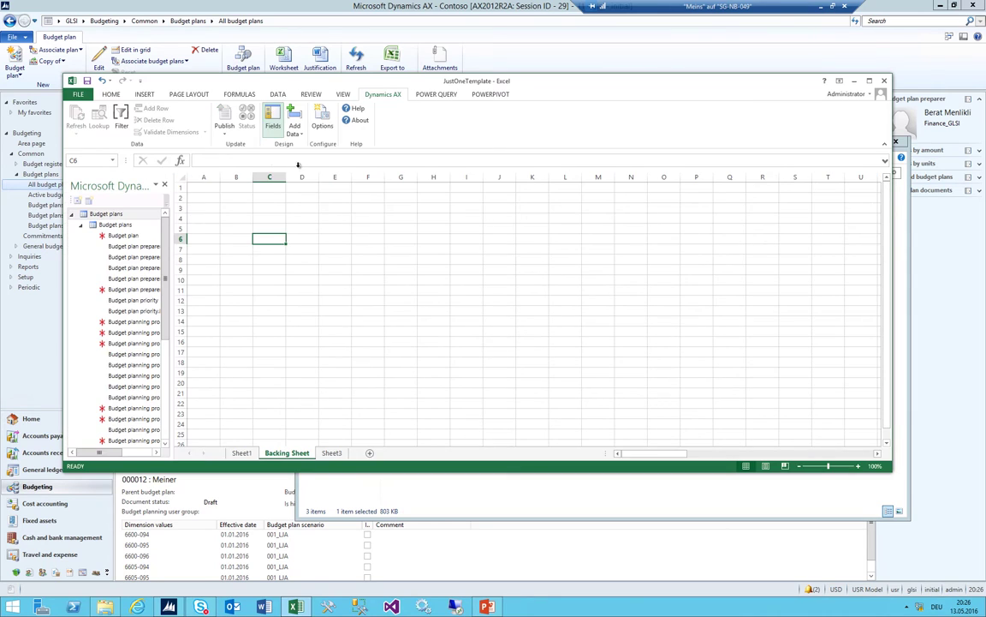
left_click(214, 229)
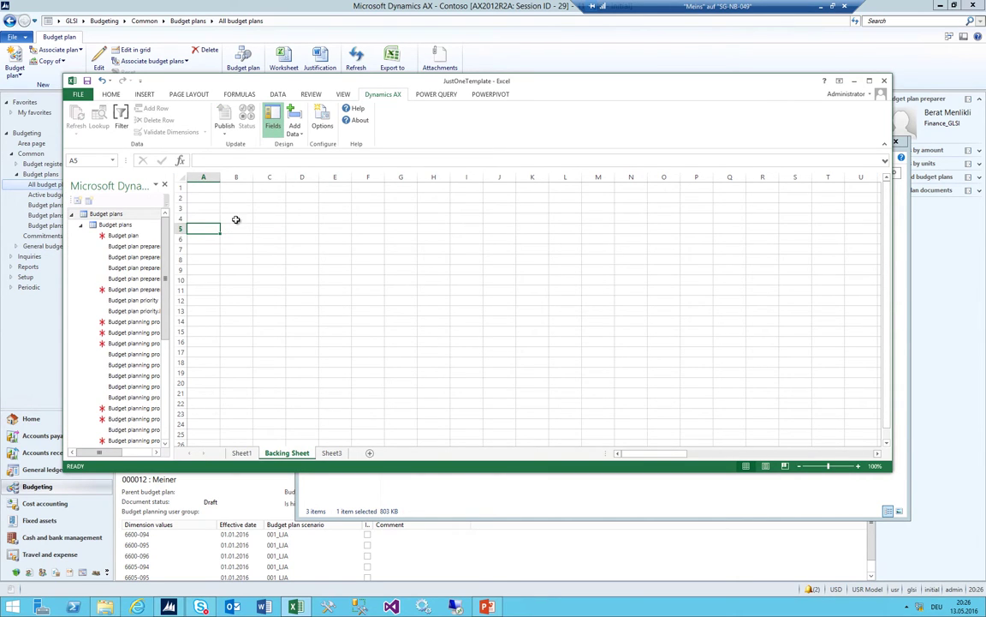
double_click(126, 237)
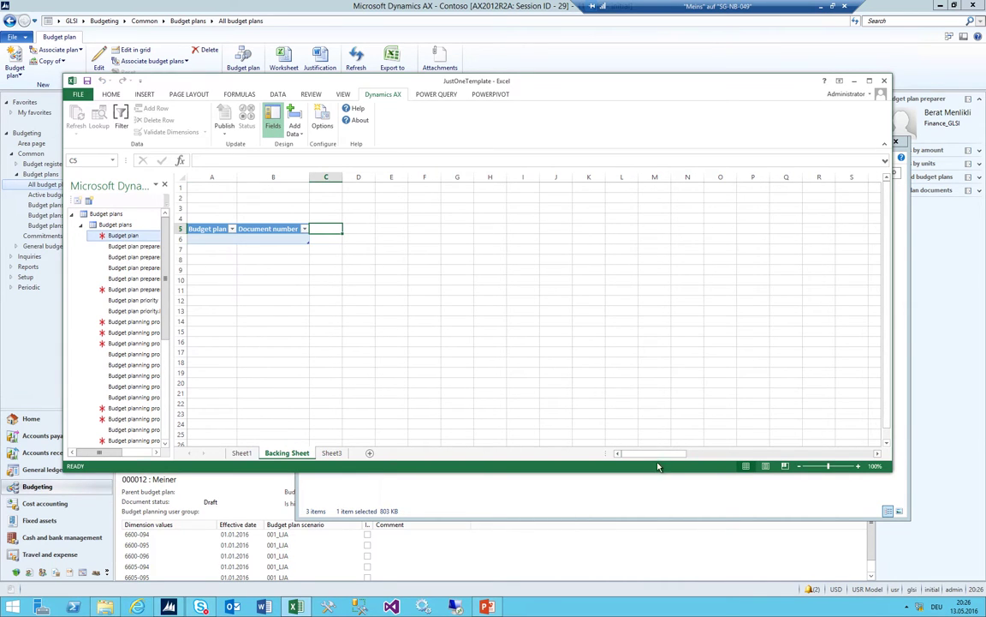
left_click_drag(210, 177, 272, 177)
right_click(271, 177)
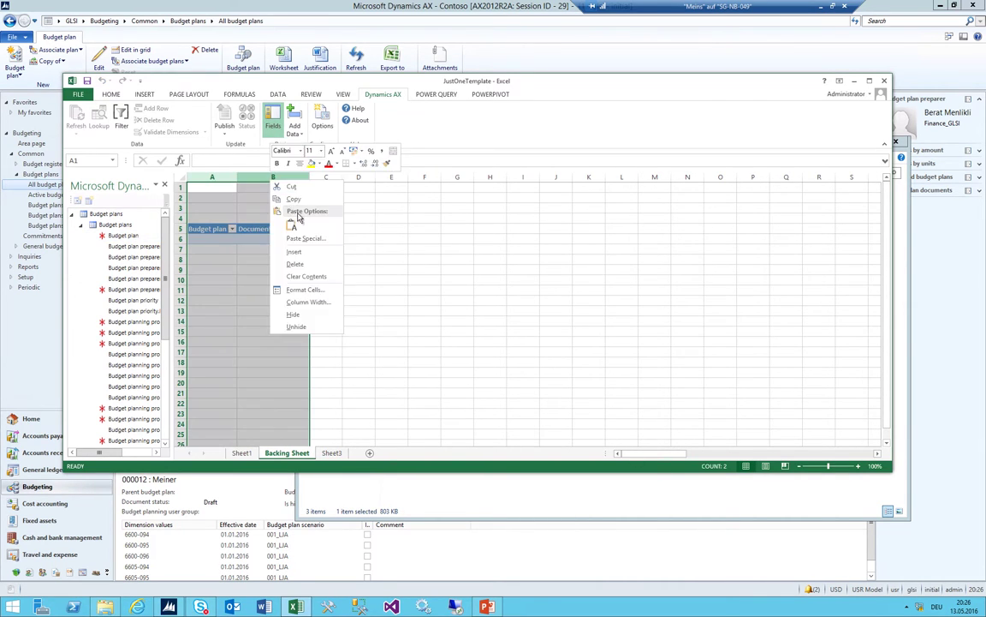
left_click(302, 258)
Starting at cell B5, add the Budget plan field and the budget plan preparer's Initials, Name, Party ID, Party type and Personnel number fields
left_click(242, 227)
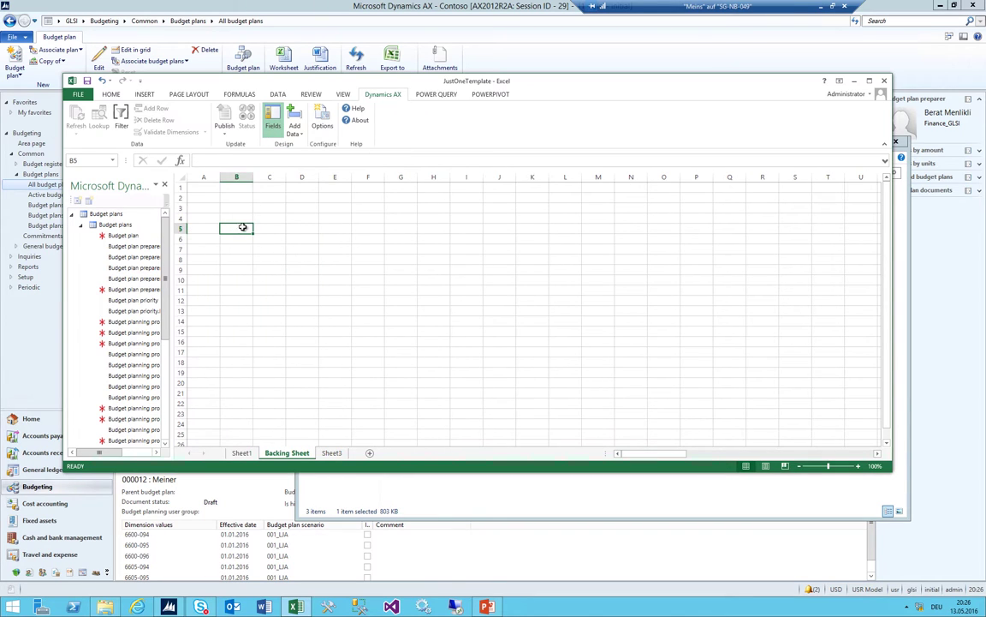
double_click(116, 235)
double_click(116, 246)
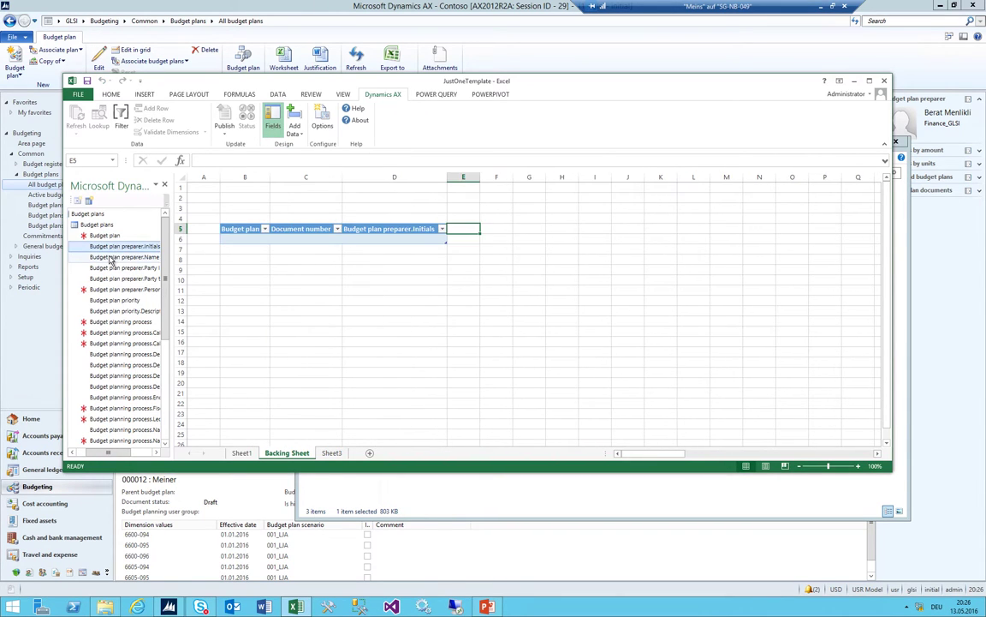
double_click(110, 256)
double_click(103, 269)
double_click(102, 278)
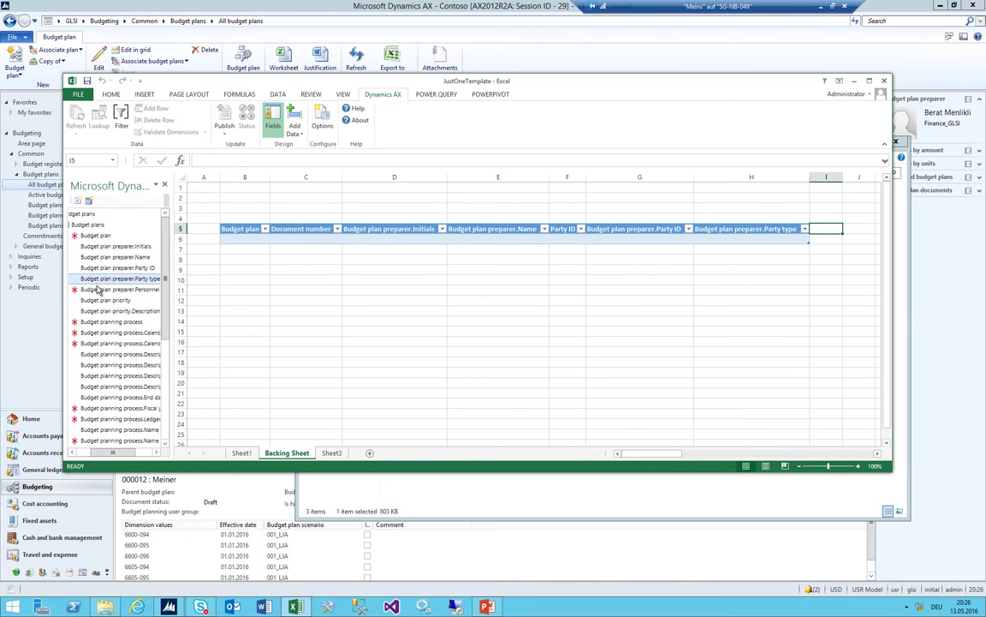
double_click(98, 289)
Add the Budget plan priority, its Description and the Budget planning process fields to the table, and maximize the workbook window
double_click(101, 300)
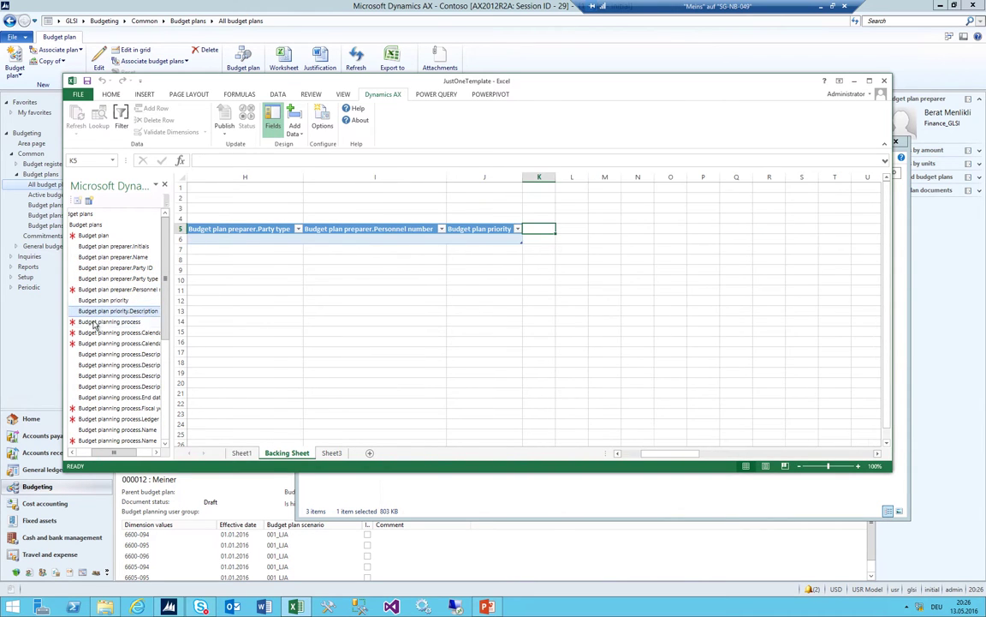
double_click(94, 322)
key("super+Up")
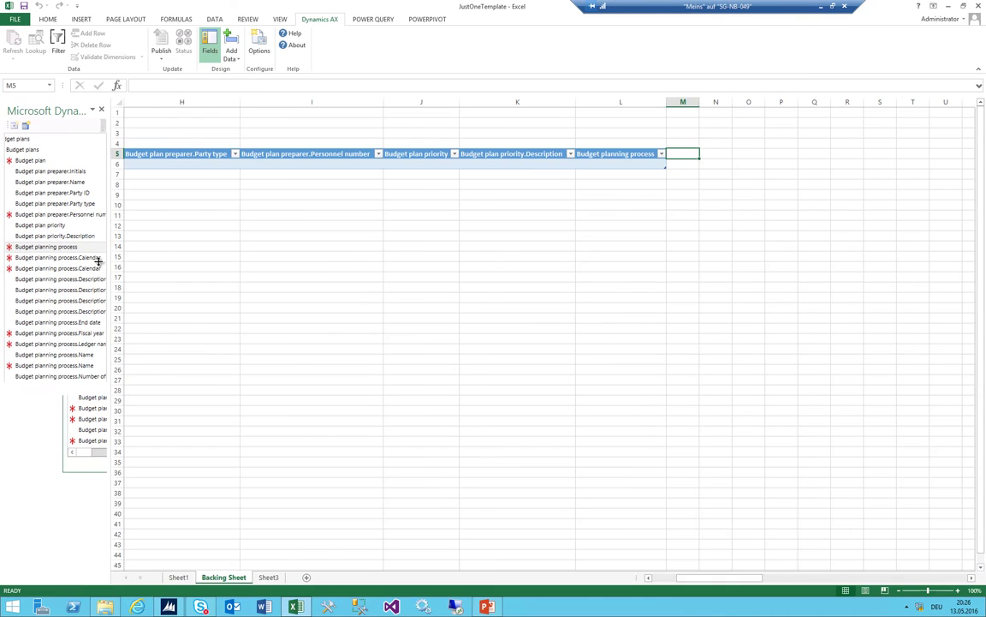
Add both Calendar fields, all four Description fields and the End date of the budget planning process to the table
double_click(48, 257)
double_click(40, 268)
double_click(38, 278)
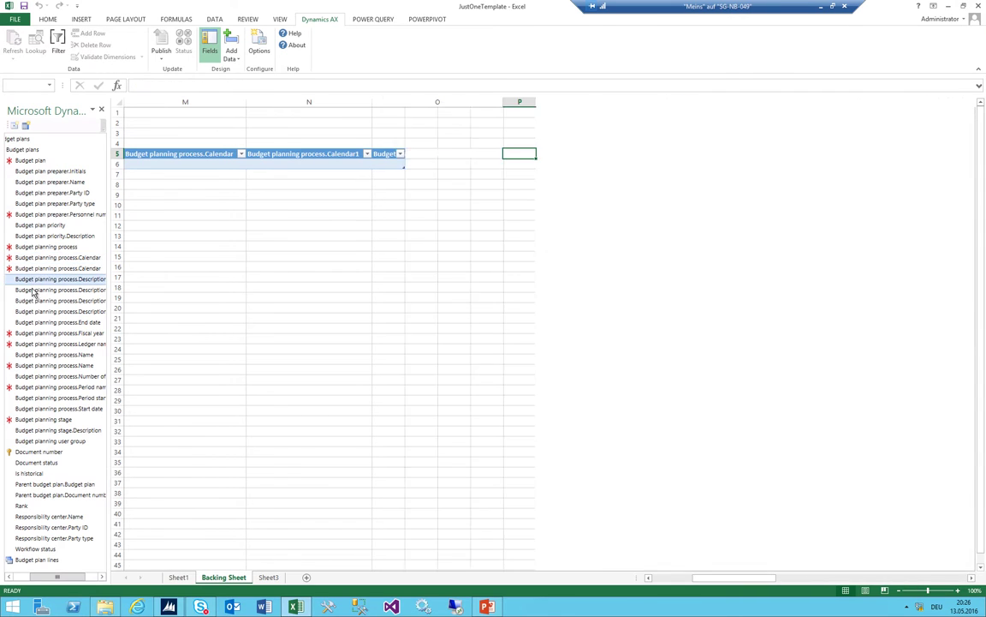
double_click(33, 290)
double_click(31, 301)
double_click(29, 312)
double_click(25, 322)
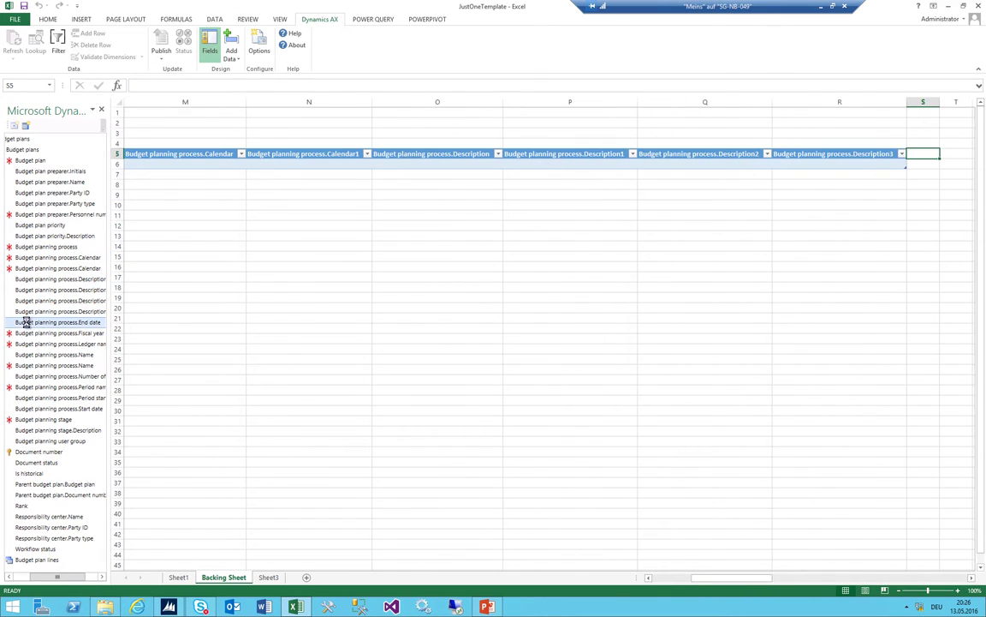
Add the budget planning process Fiscal year, Ledger name, both Name fields, Number of periods, Period name, Period start and Start date
double_click(25, 334)
double_click(26, 343)
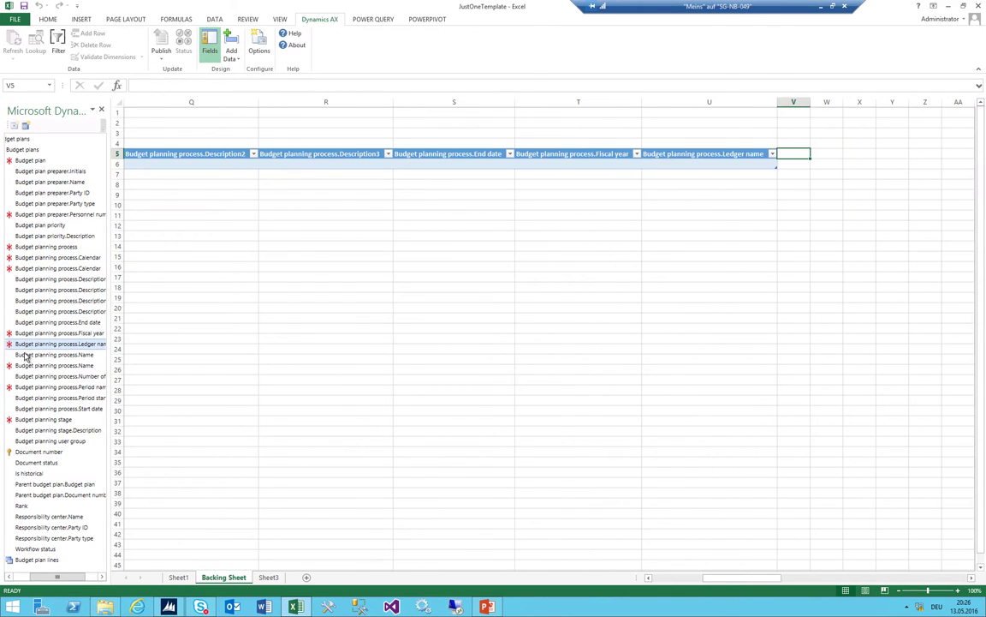
double_click(26, 354)
double_click(24, 366)
double_click(23, 376)
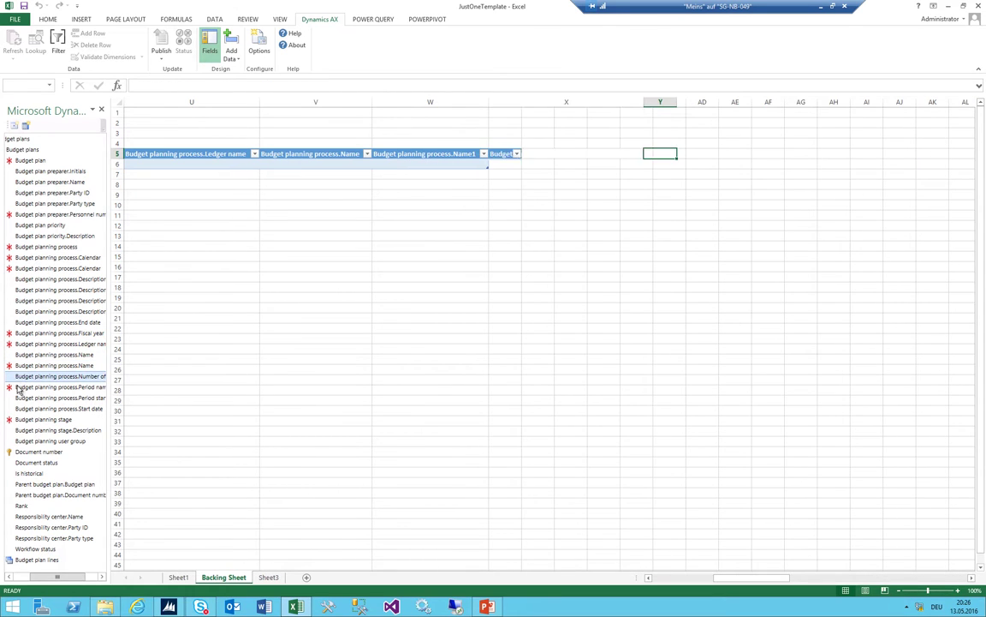
double_click(21, 387)
double_click(21, 397)
double_click(20, 409)
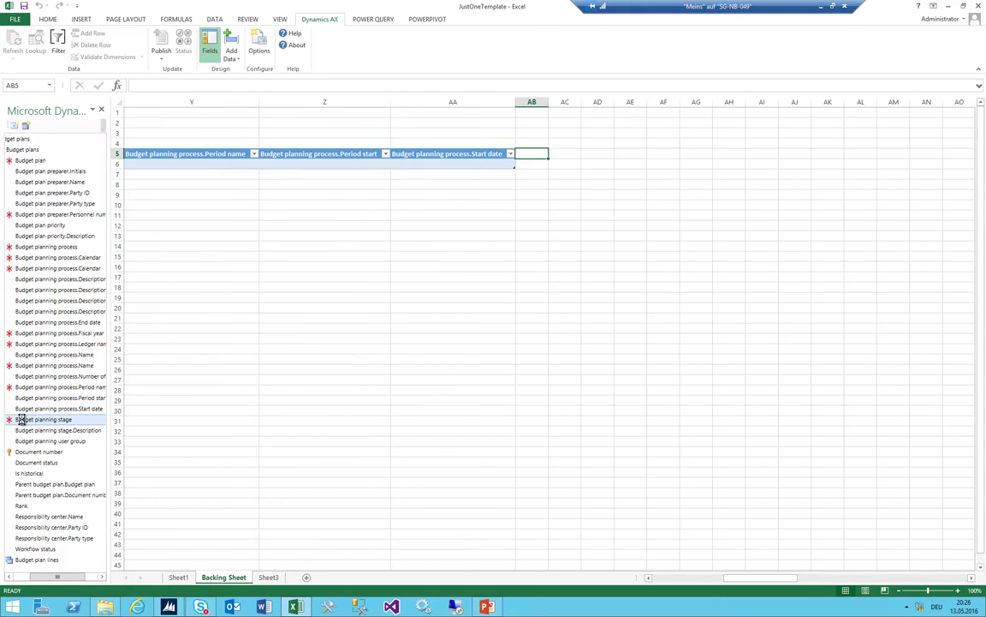
Add the Budget planning stage, its Description, Budget planning user group, Document number, Document status and Is historical fields
double_click(21, 419)
double_click(20, 430)
double_click(23, 440)
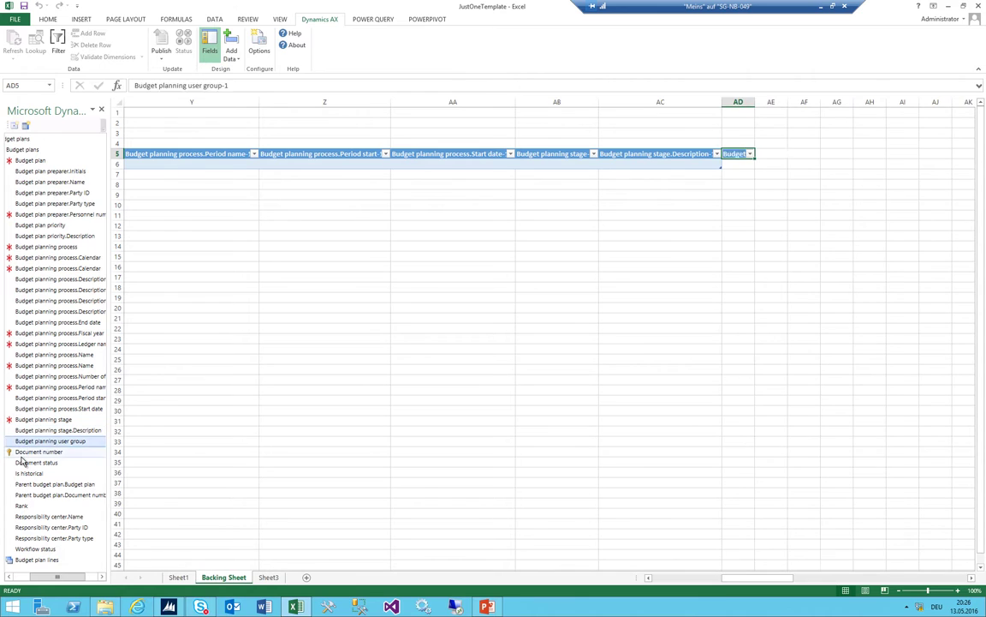
double_click(22, 452)
double_click(22, 463)
double_click(22, 473)
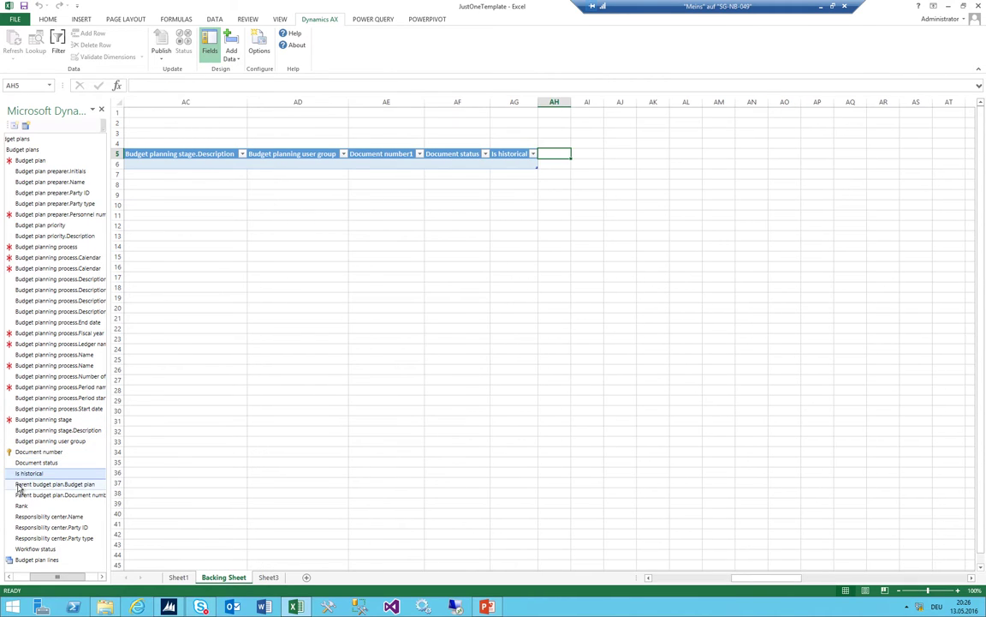
Add both Parent budget plan fields, Rank, the Responsibility center Name, Party ID and Party type, and Workflow status
double_click(20, 484)
double_click(21, 495)
double_click(21, 505)
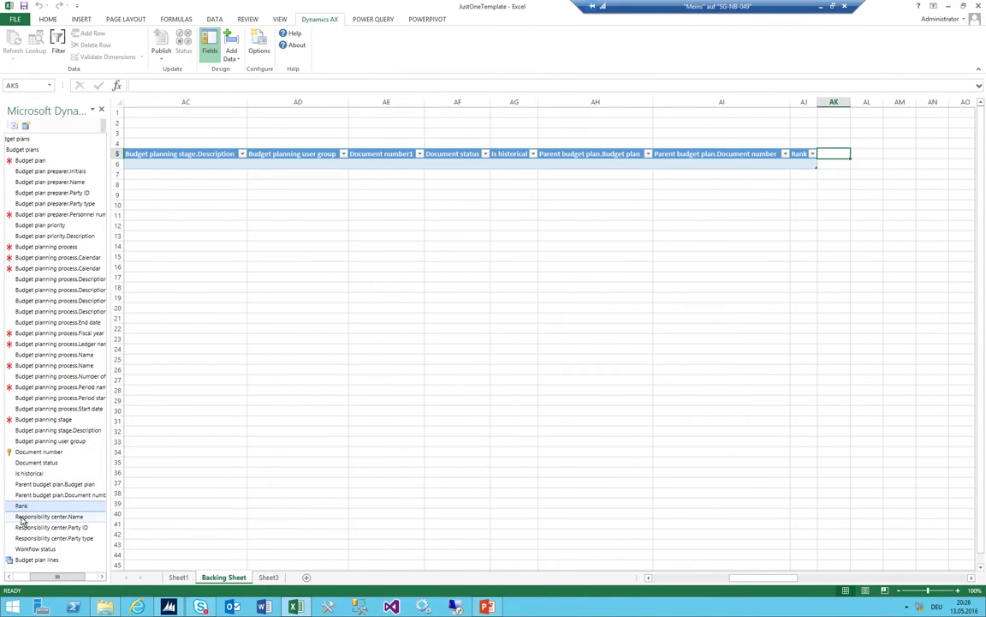
double_click(22, 517)
double_click(24, 526)
double_click(28, 538)
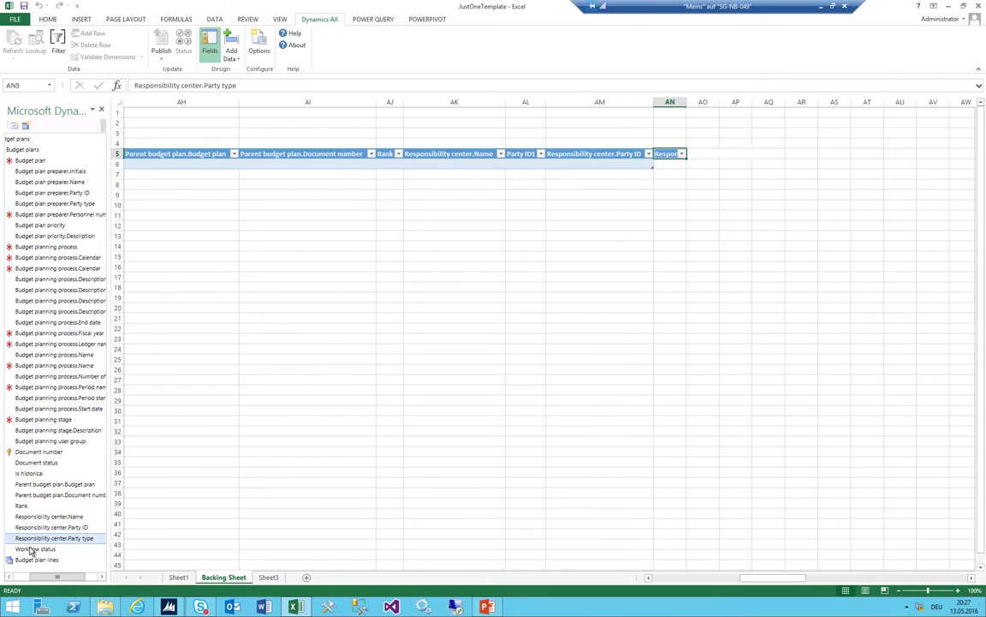
double_click(31, 549)
Expand Budget plan lines, widen the field list, and add the Amount and Budget class fields to the table
left_click(24, 576)
left_click(27, 561)
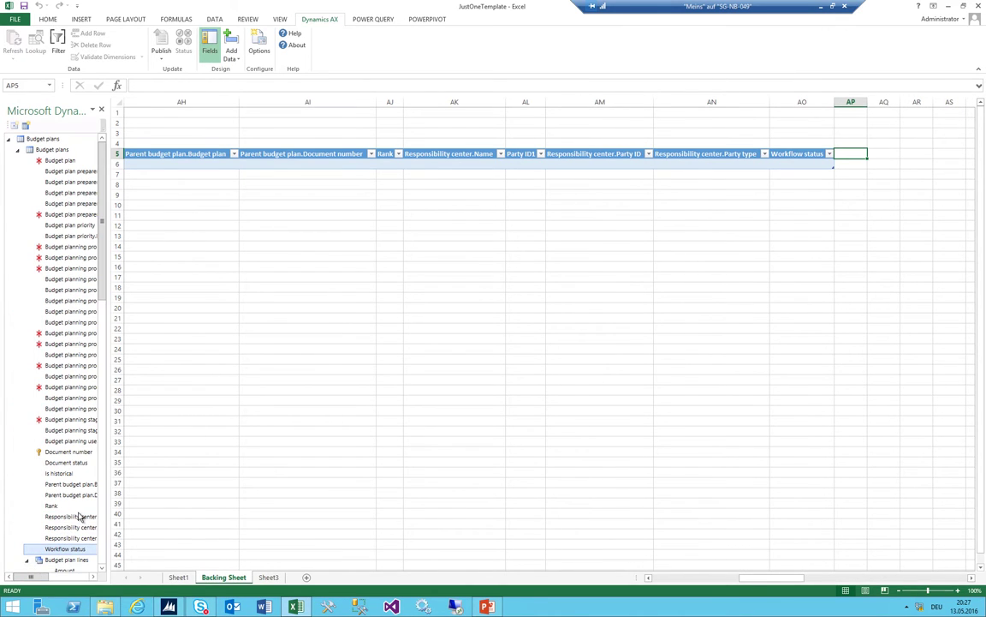
left_click_drag(106, 428, 287, 428)
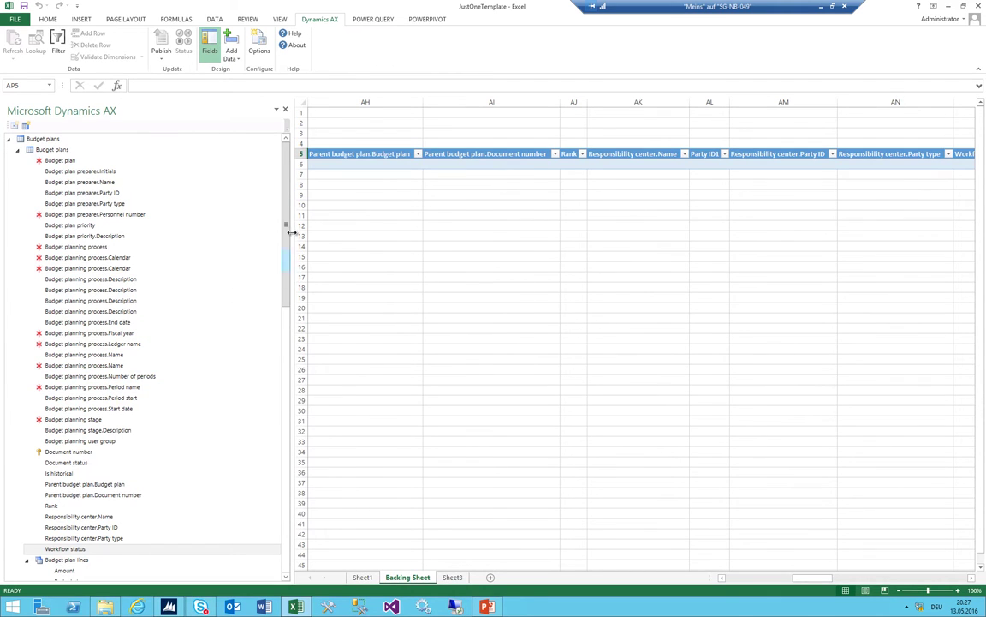
left_click_drag(286, 267, 281, 426)
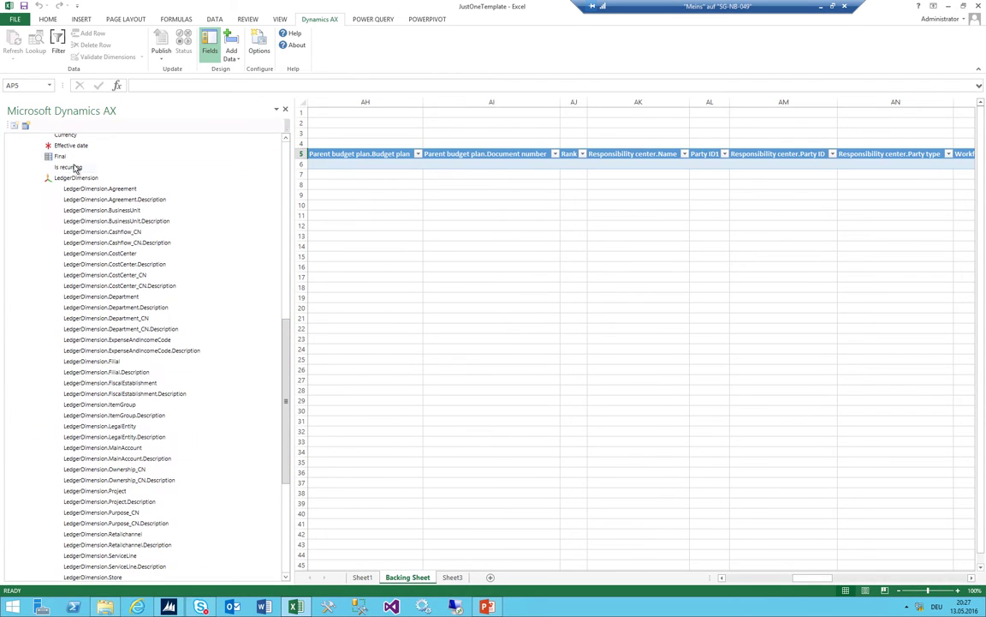
scroll(189, 247, "up", 3)
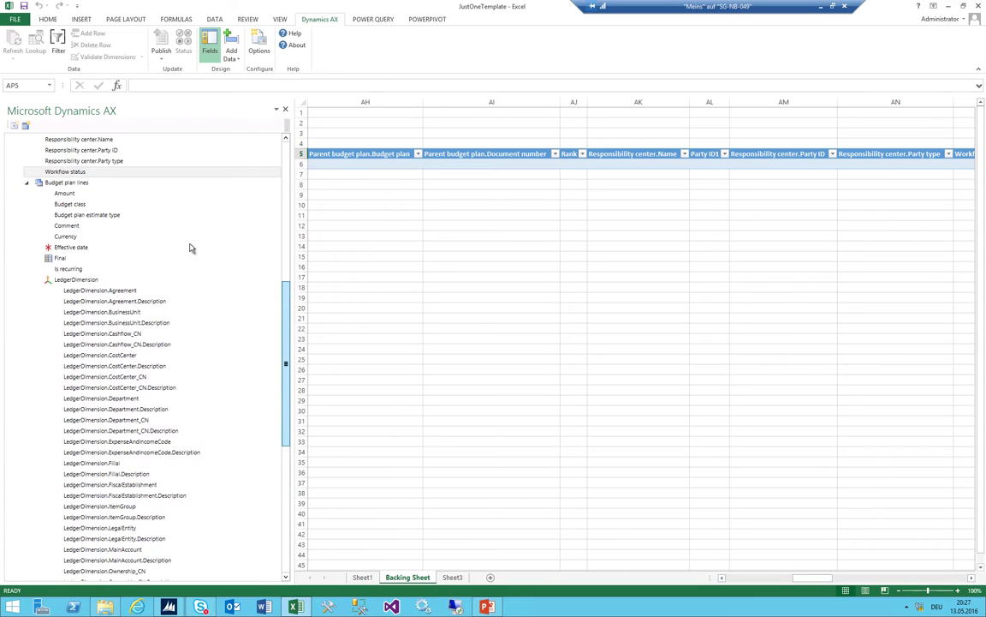
double_click(63, 194)
double_click(65, 204)
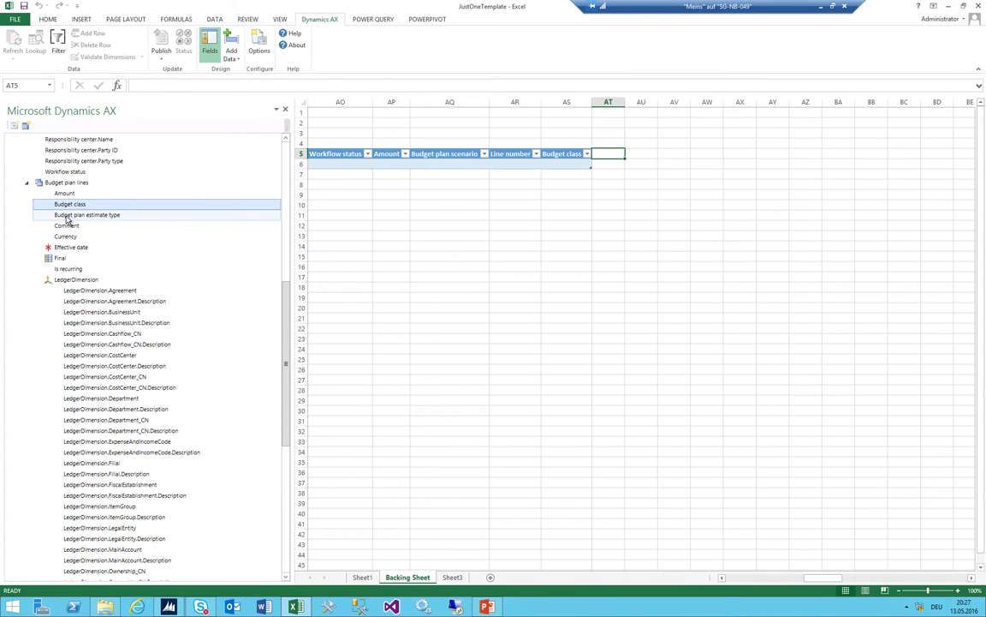
Add the budget plan line fields Budget plan estimate type, Comment, Currency, Effective date and Is recurring
double_click(67, 215)
left_click(66, 225)
double_click(66, 225)
double_click(66, 237)
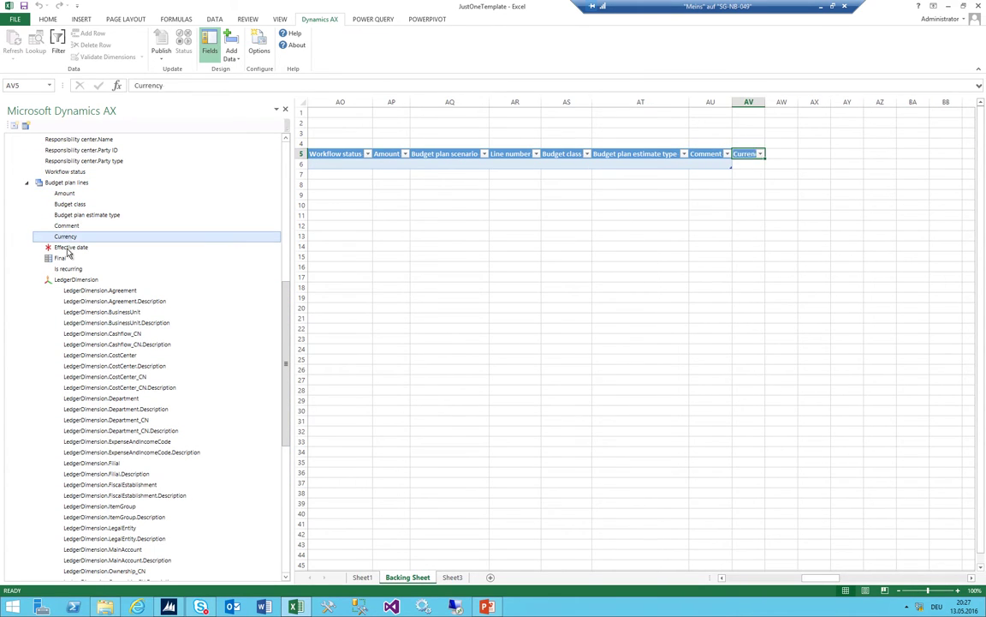
double_click(68, 246)
double_click(68, 269)
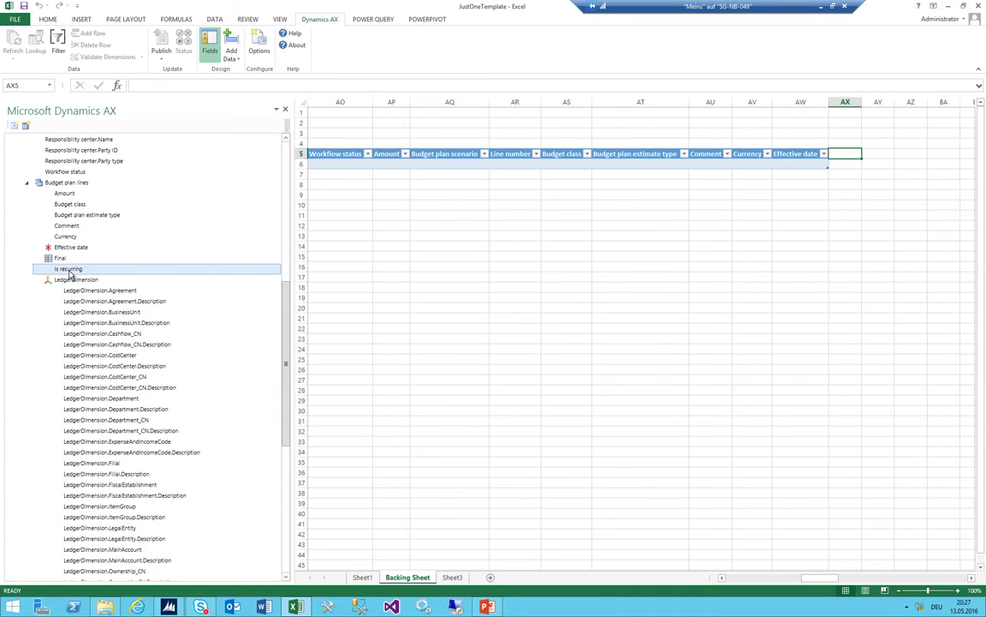
Add the LedgerDimension fields, including CostCenter, MainAccount and MainAccount.Description, to the table
scroll(127, 394, "down", 4)
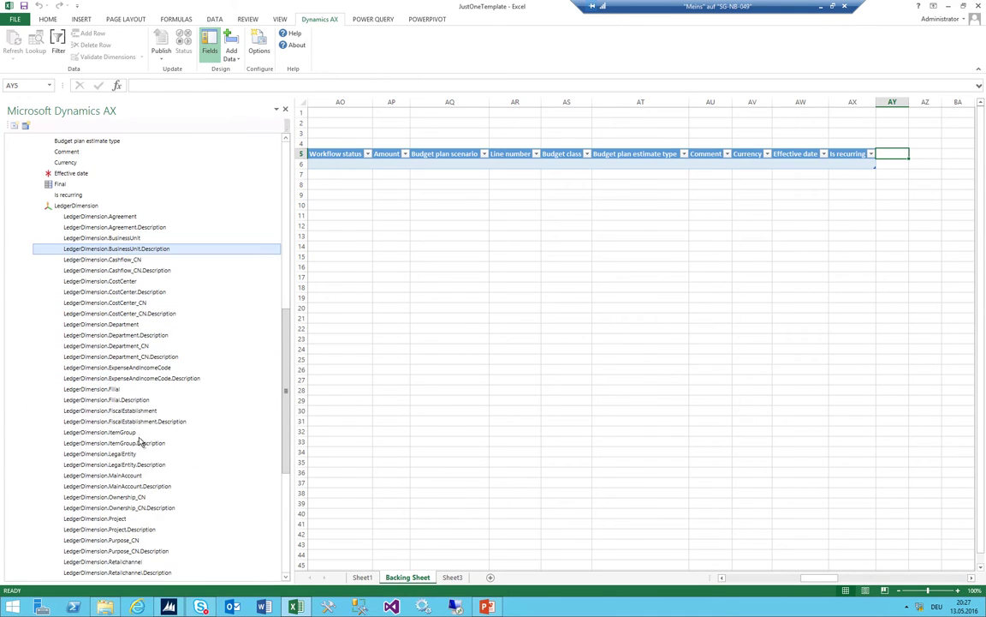
scroll(131, 461, "down", 1)
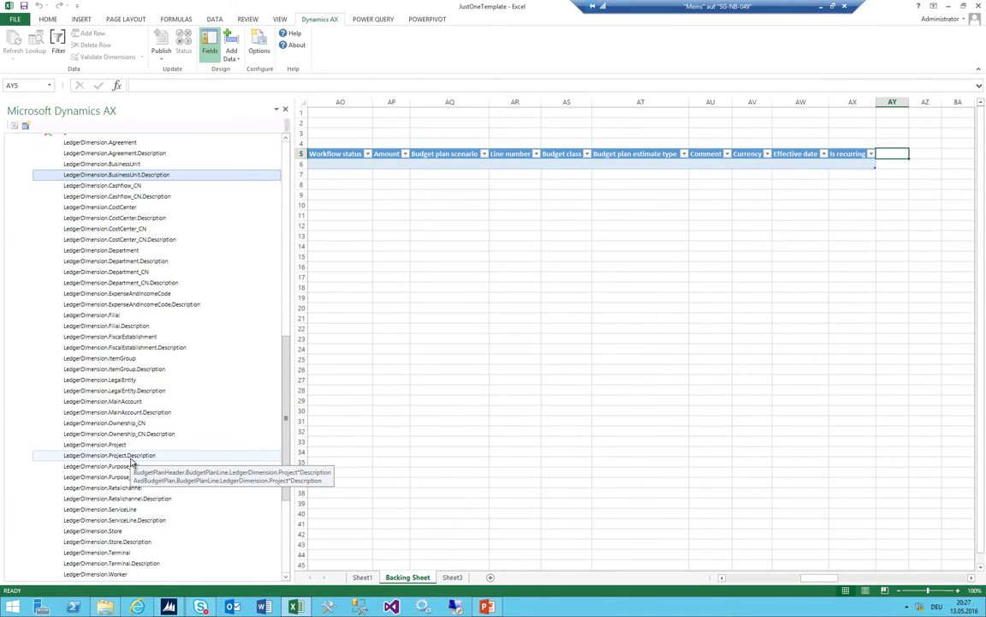
scroll(102, 463, "down", 1)
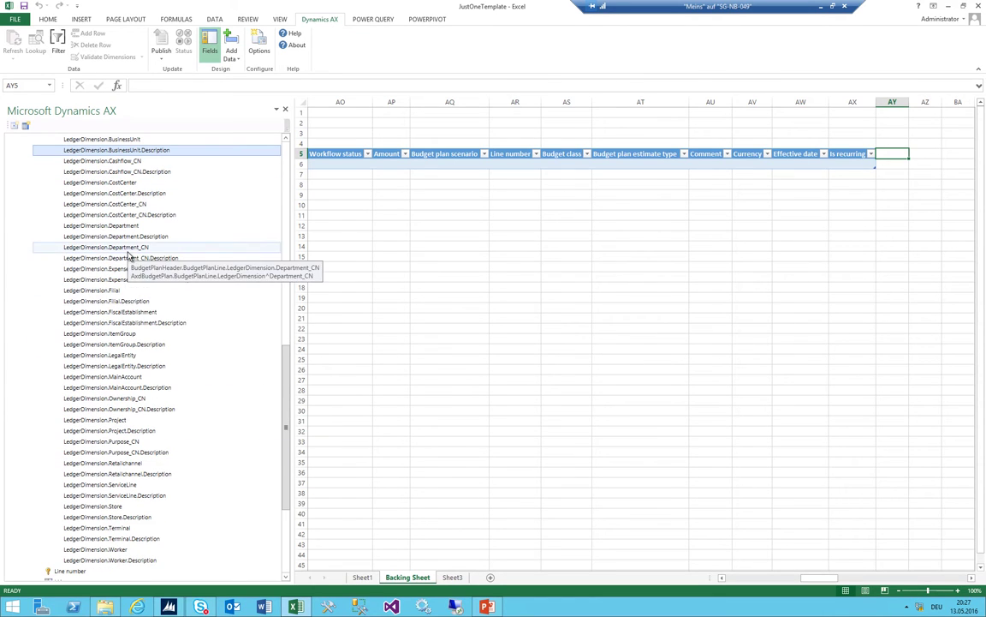
double_click(105, 184)
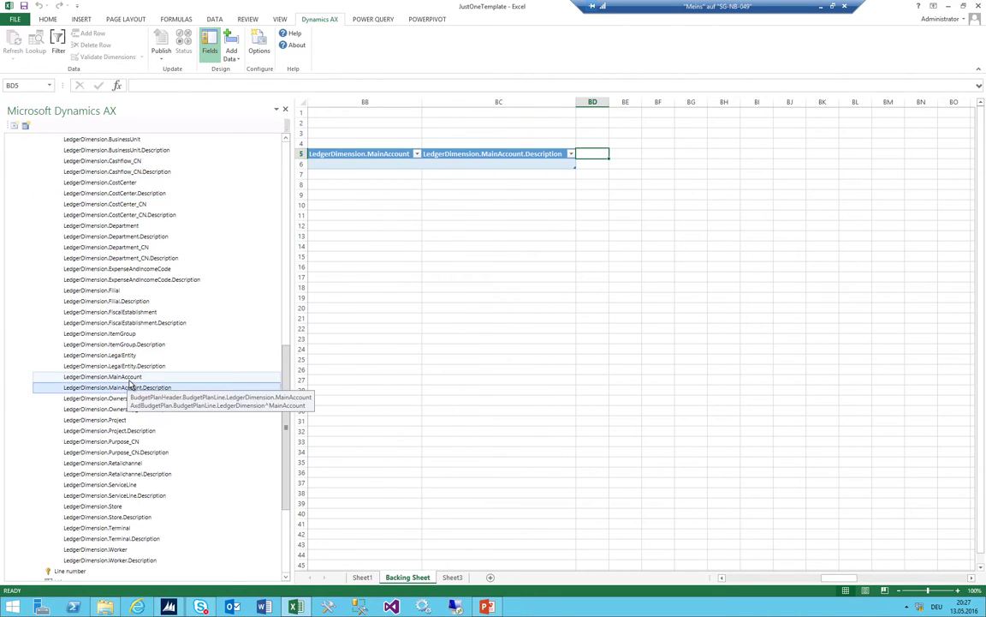
Add the budget plan line fields Line number, New request, Parent.Budget plan, Parent.Document number and Quantity
scroll(95, 411, "down", 5)
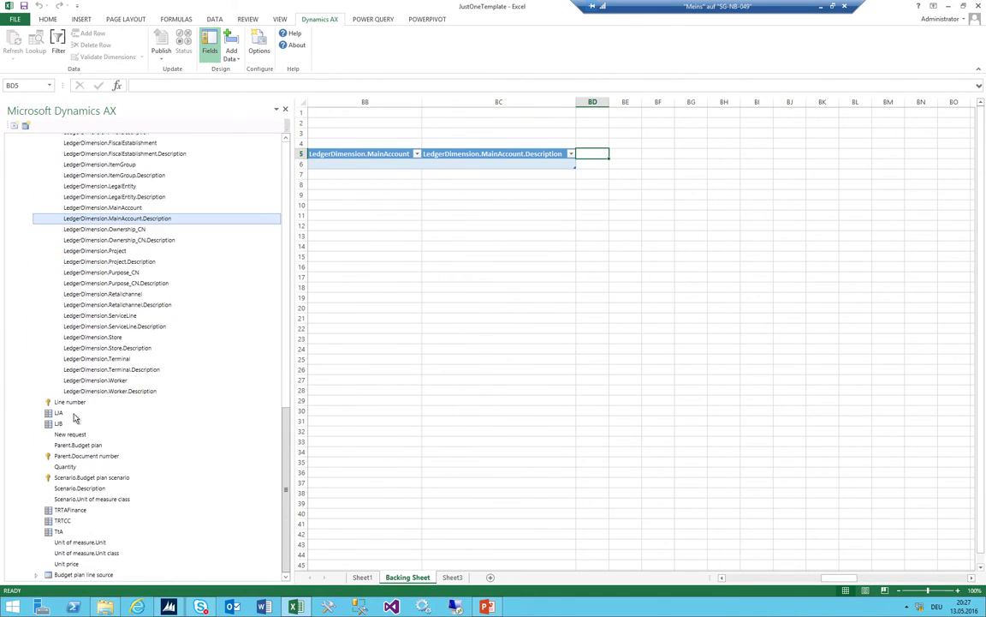
double_click(69, 402)
double_click(72, 434)
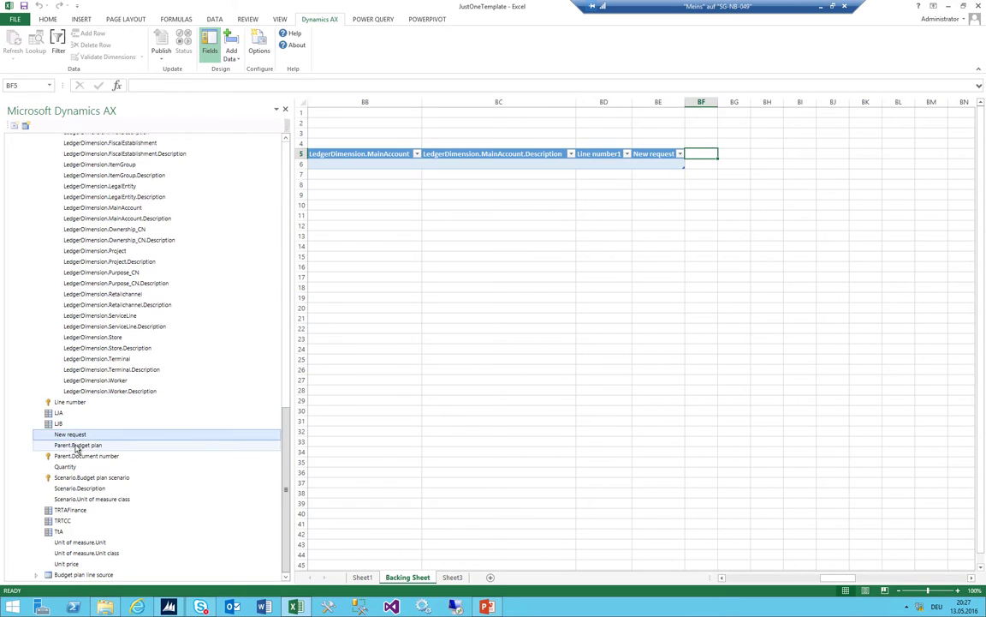
double_click(76, 446)
double_click(77, 456)
double_click(66, 467)
Add the three Scenario fields, both Unit of measure fields and Unit price from the budget plan lines
left_click(70, 478)
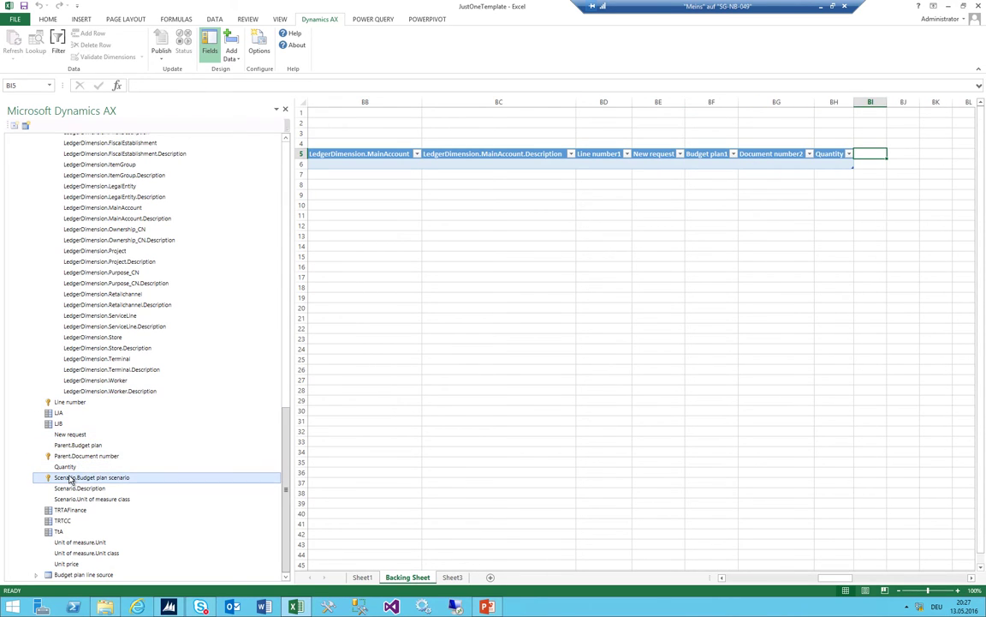
double_click(70, 478)
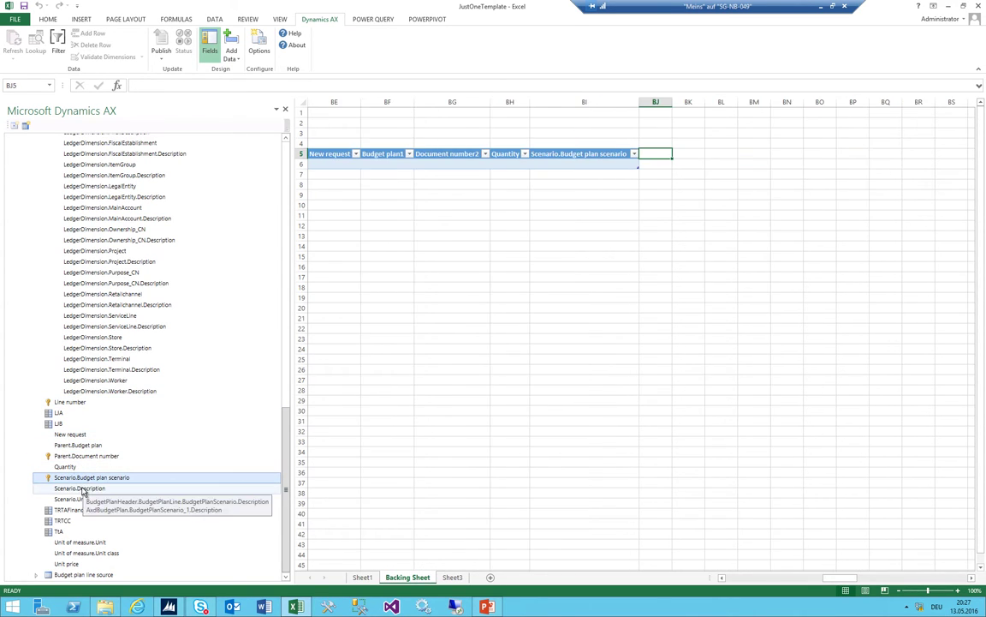
double_click(80, 489)
double_click(86, 498)
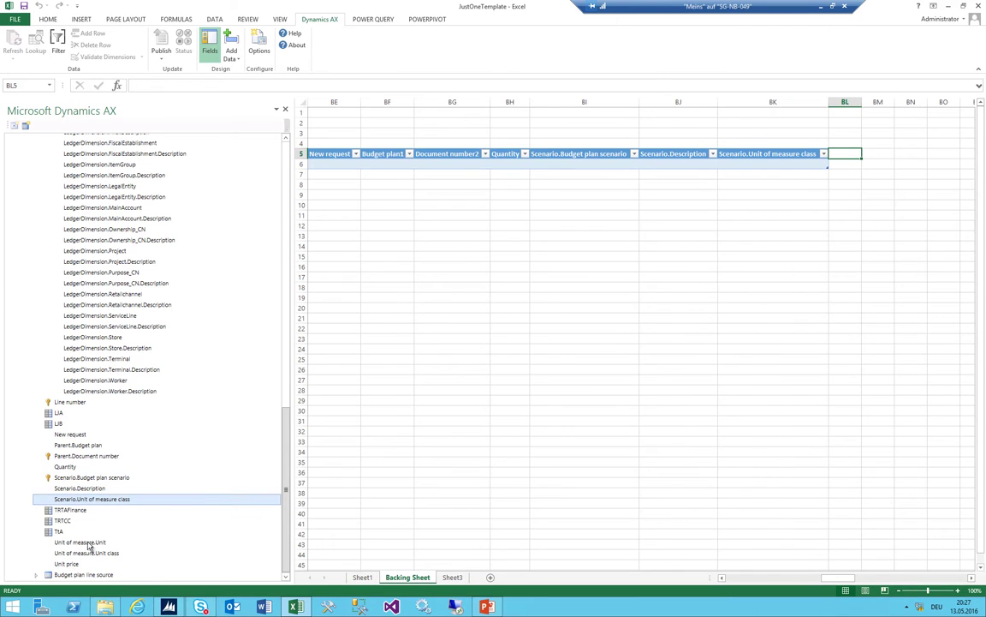
double_click(80, 542)
double_click(86, 552)
left_click(67, 563)
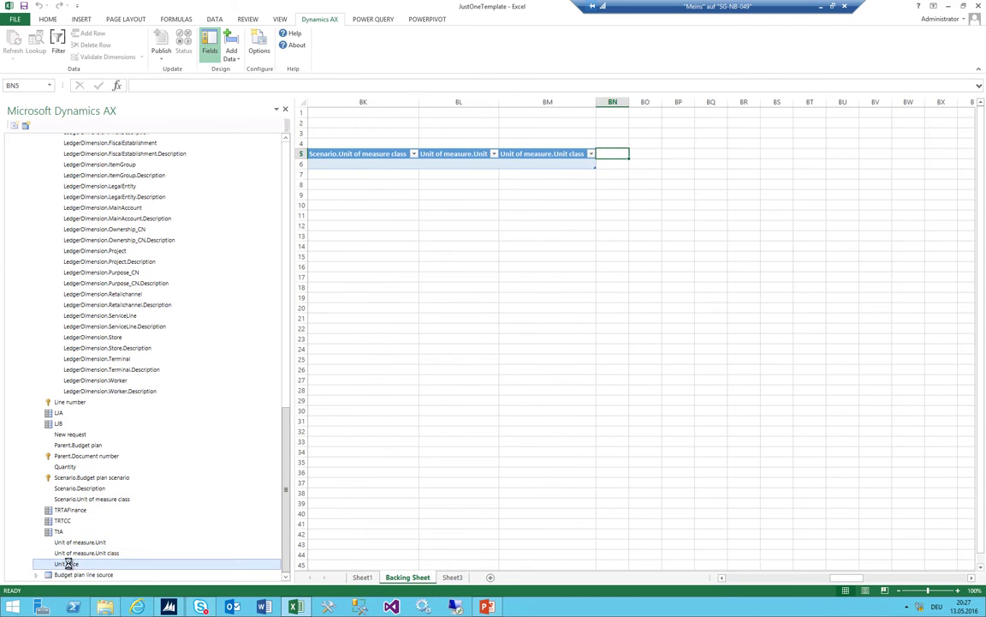
double_click(67, 563)
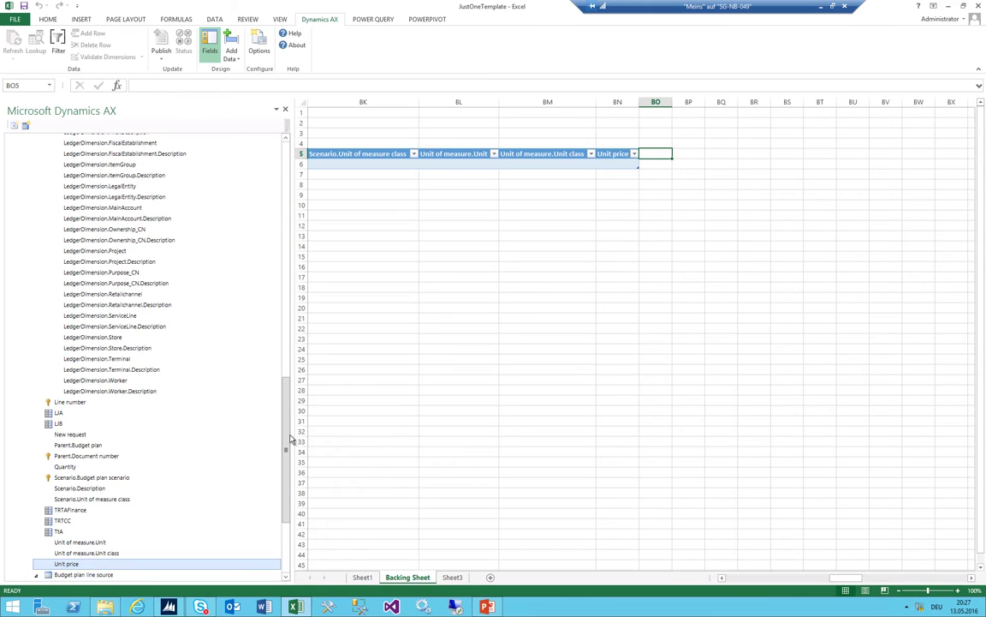
Add Asset, Asset.SourceDataAreaId and Forecast position.Position from the Budget plan line source
left_click_drag(289, 433, 274, 528)
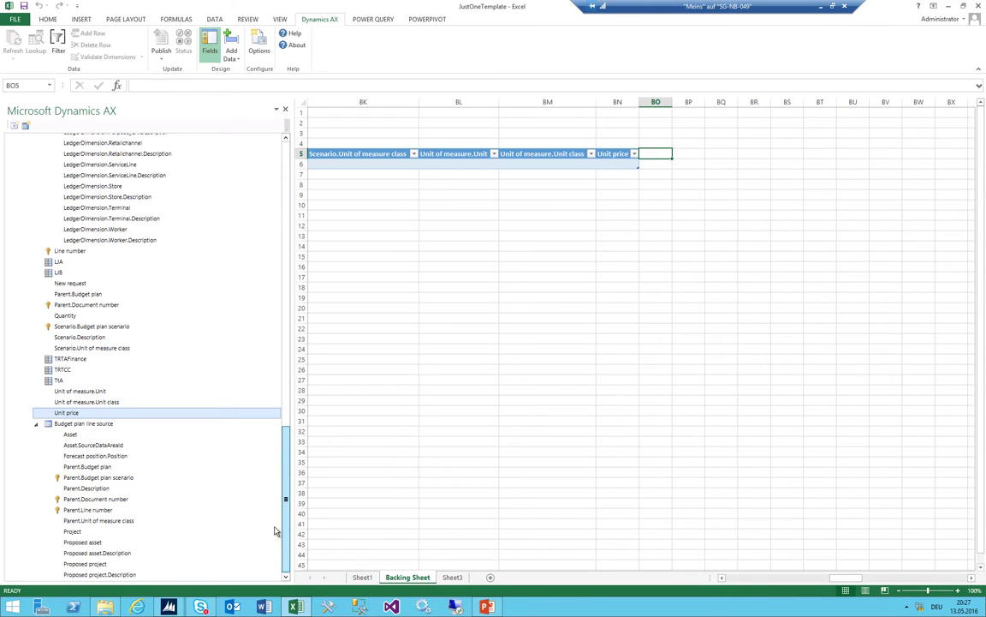
double_click(70, 434)
double_click(69, 446)
double_click(73, 456)
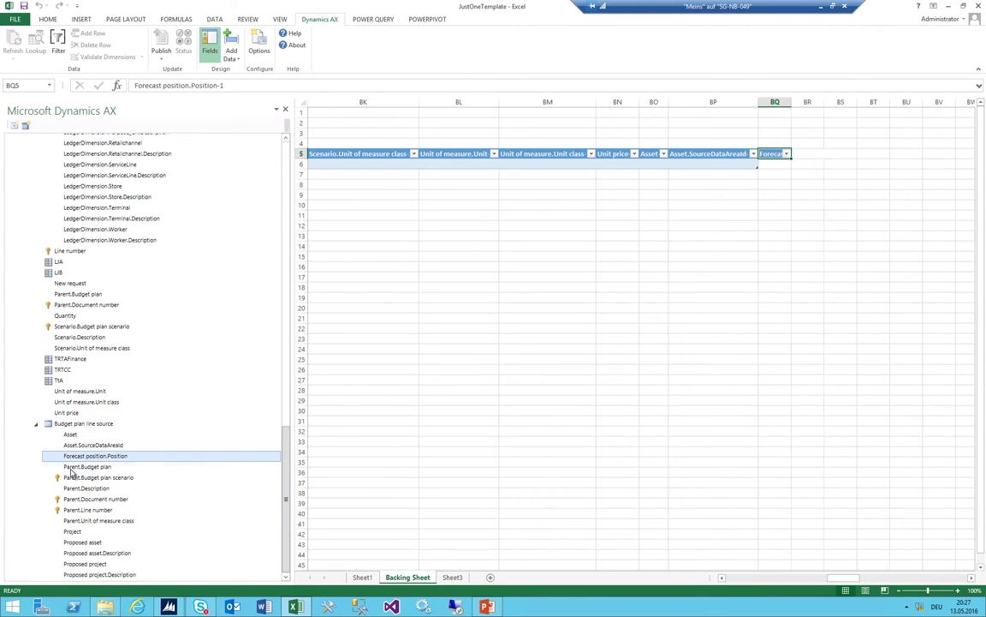
Add the line source's Parent fields: Budget plan, Budget plan scenario, Description, Document number, Line number and Unit of measure class
double_click(75, 467)
double_click(75, 477)
double_click(75, 488)
double_click(75, 498)
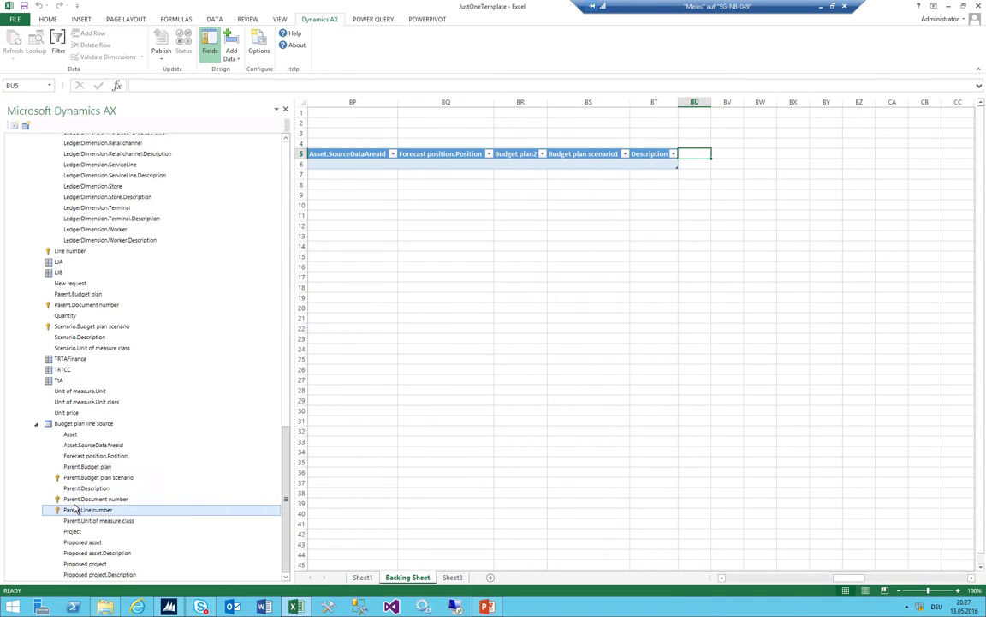
double_click(77, 510)
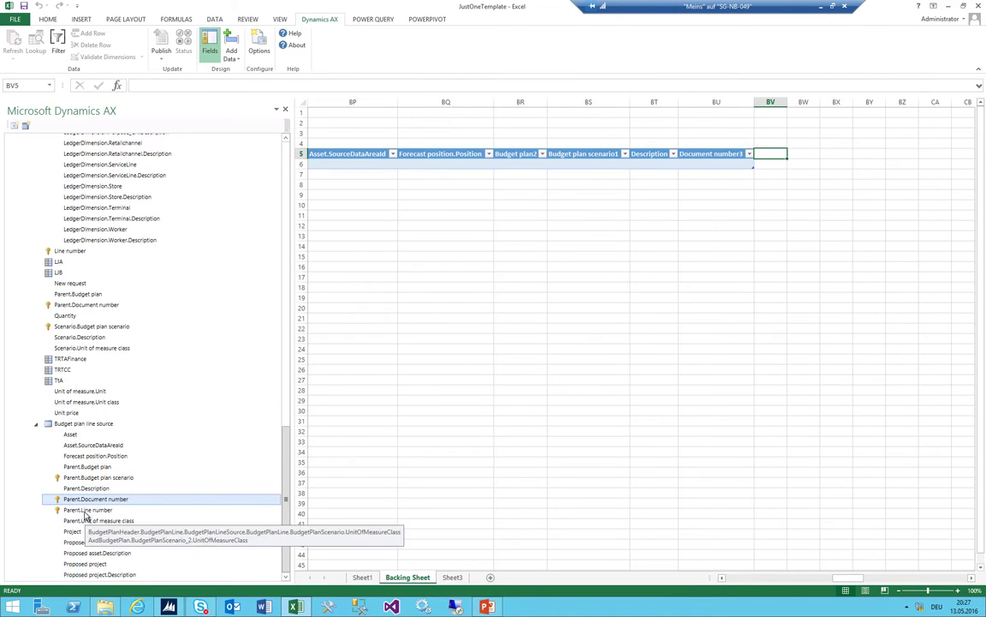
double_click(83, 521)
Add the line source fields Project, Proposed asset, Proposed project and the Descriptions of both proposed items
double_click(73, 531)
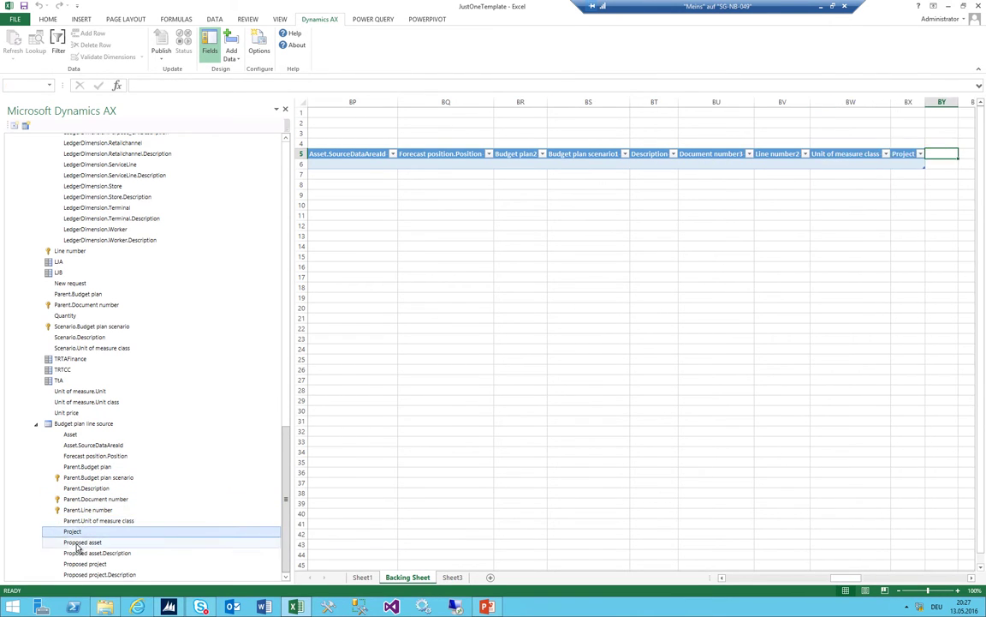
double_click(79, 542)
double_click(75, 552)
double_click(75, 563)
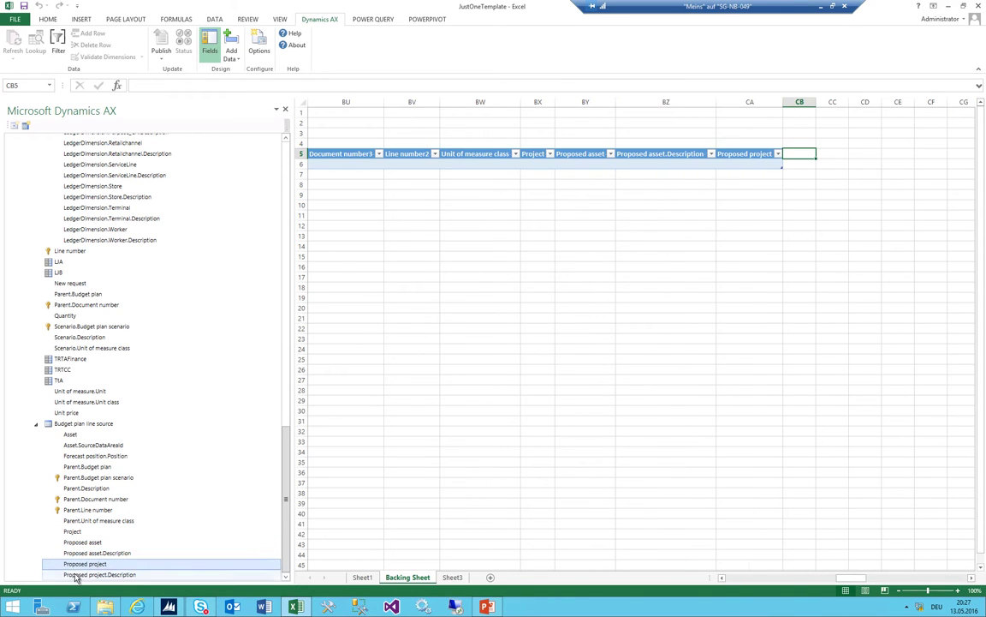
double_click(79, 573)
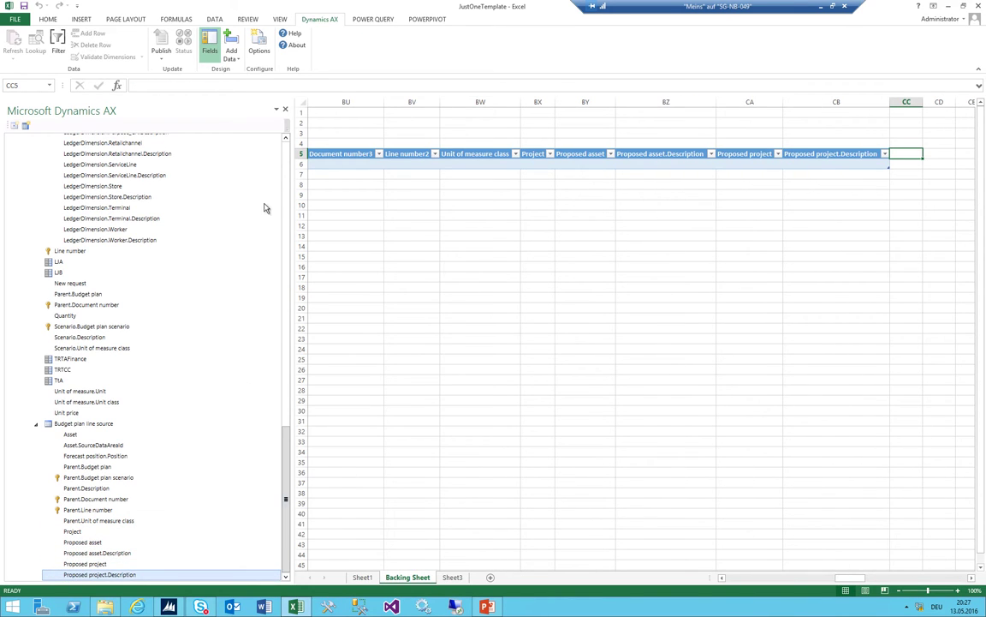
Leave field design mode on the Backing Sheet and return to Sheet1
left_click(213, 43)
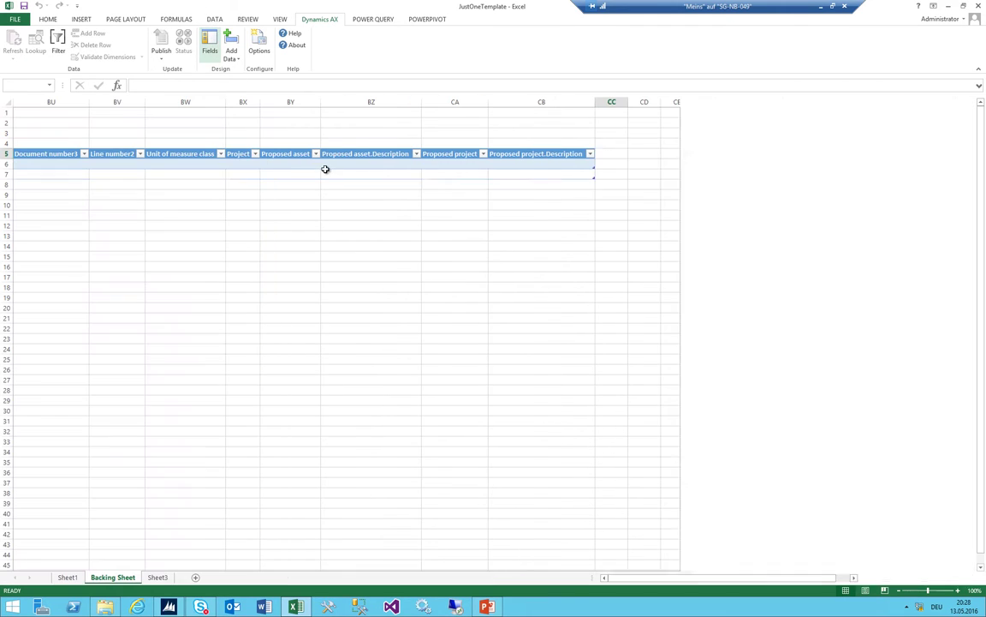
left_click(67, 578)
left_click(159, 183)
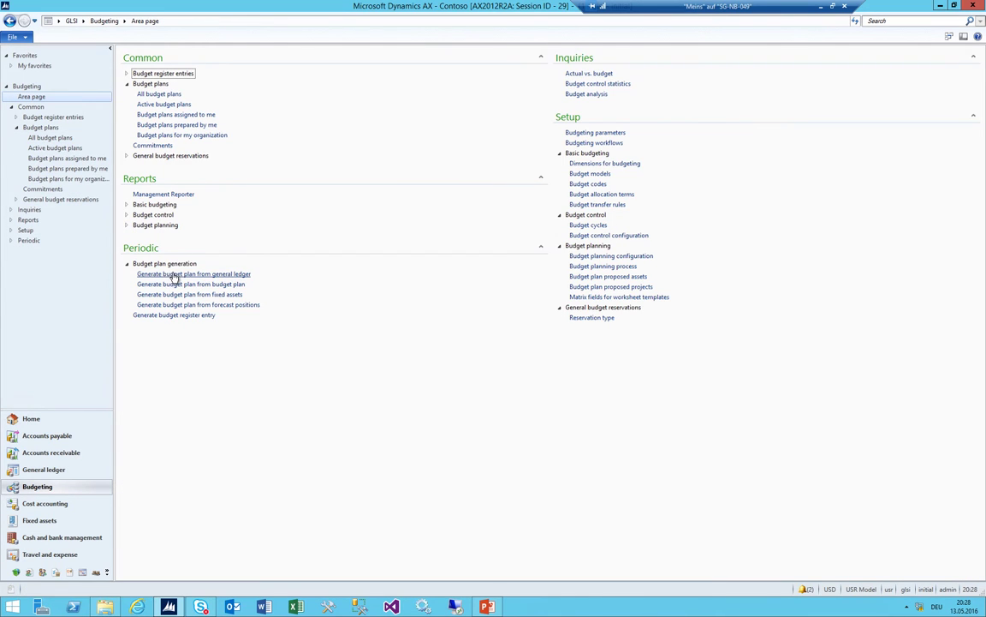
In Dynamics AX, start generating a budget plan from the general ledger as a new budget plan with Historical set to No
left_click(174, 274)
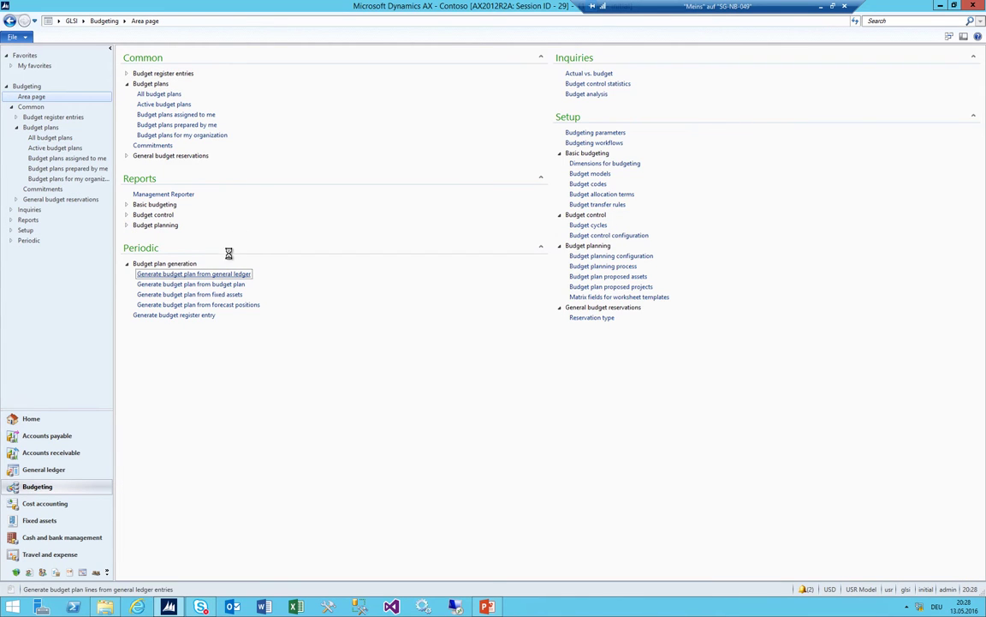
left_click(428, 128)
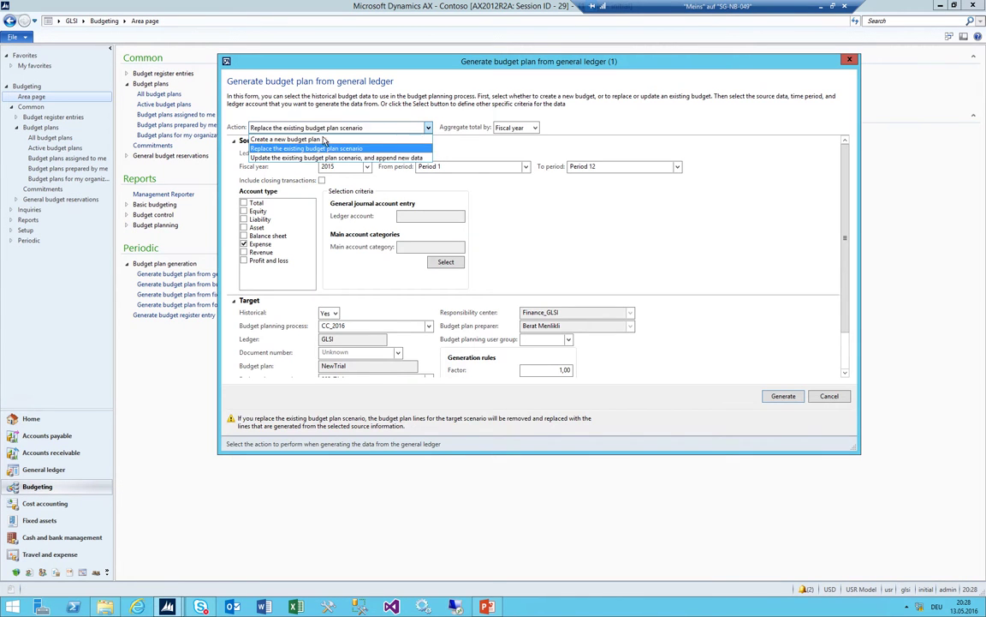
left_click(308, 138)
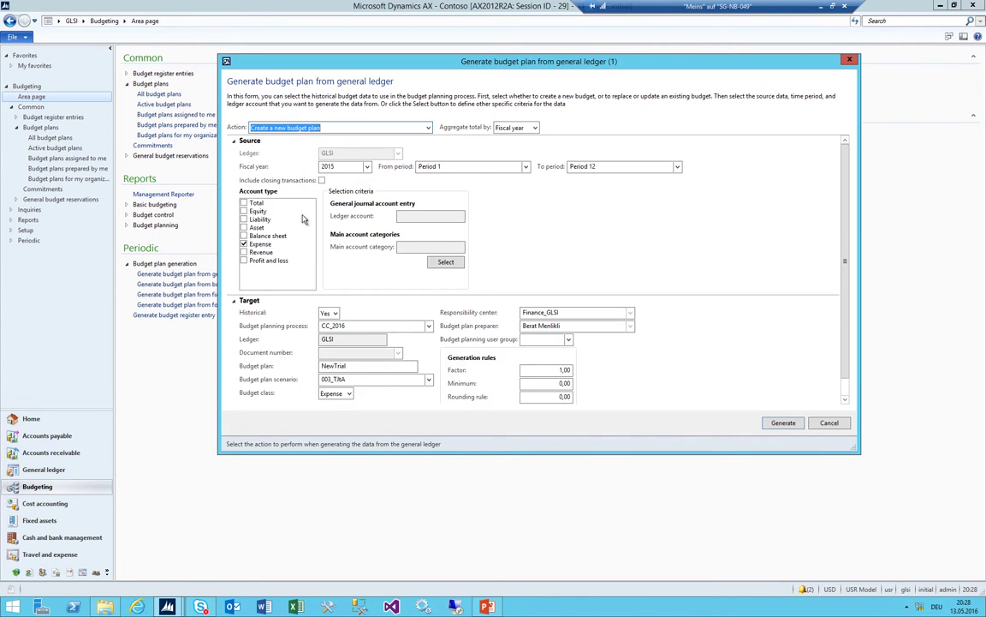
left_click(330, 313)
left_click(330, 333)
Choose budget plan scenario 001_LJA, name the budget plan NewTrial2, and generate it
left_click(429, 379)
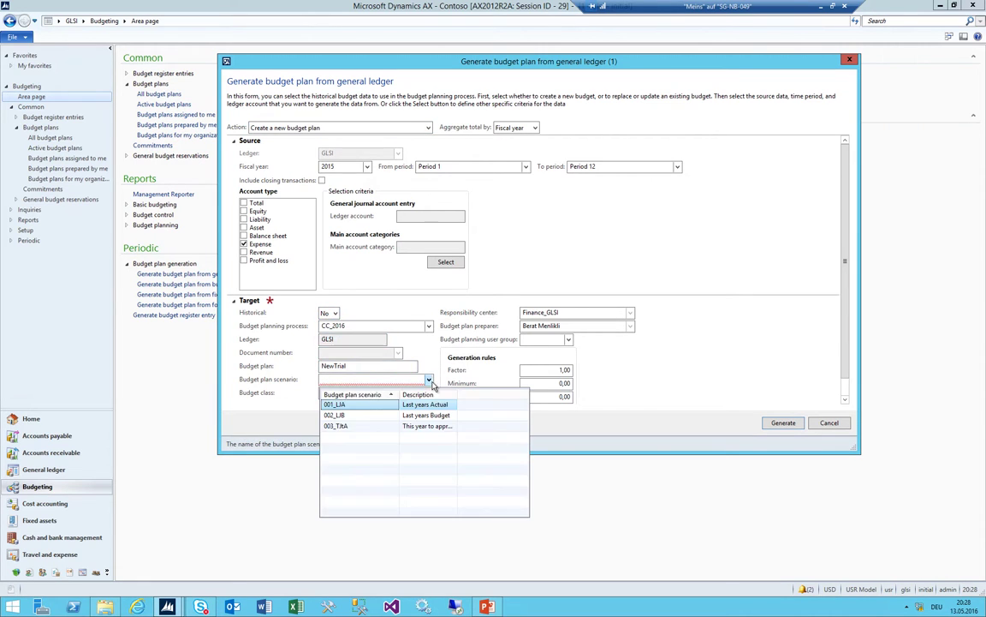
left_click(357, 404)
left_click(364, 366)
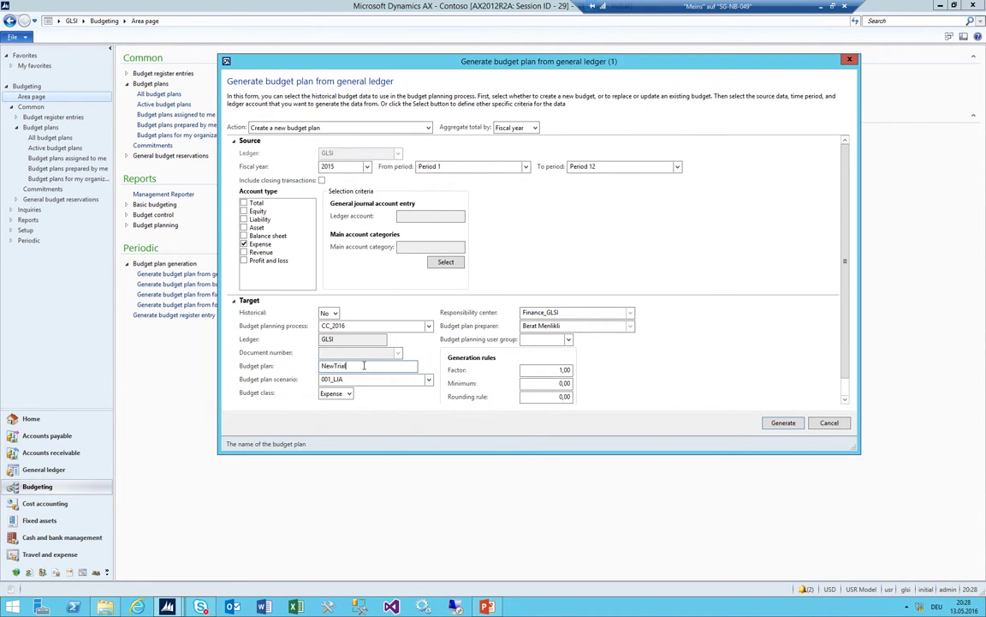
type("2")
key("Tab")
left_click(784, 423)
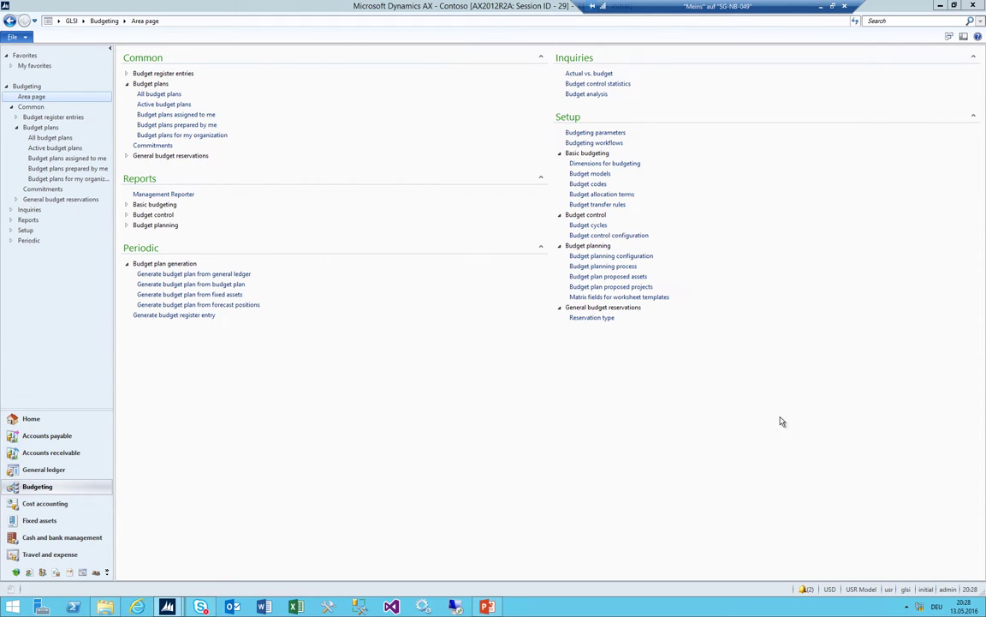
Start generating a budget plan from the general ledger that replaces the existing budget plan scenario in document 000021, NewTrial2
left_click(188, 275)
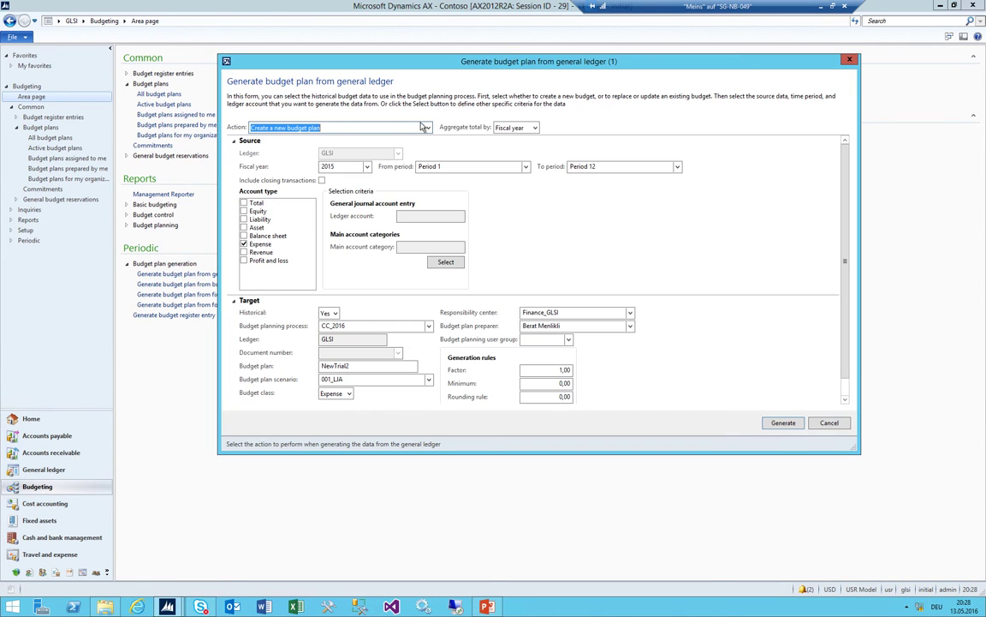
left_click(428, 127)
left_click(283, 146)
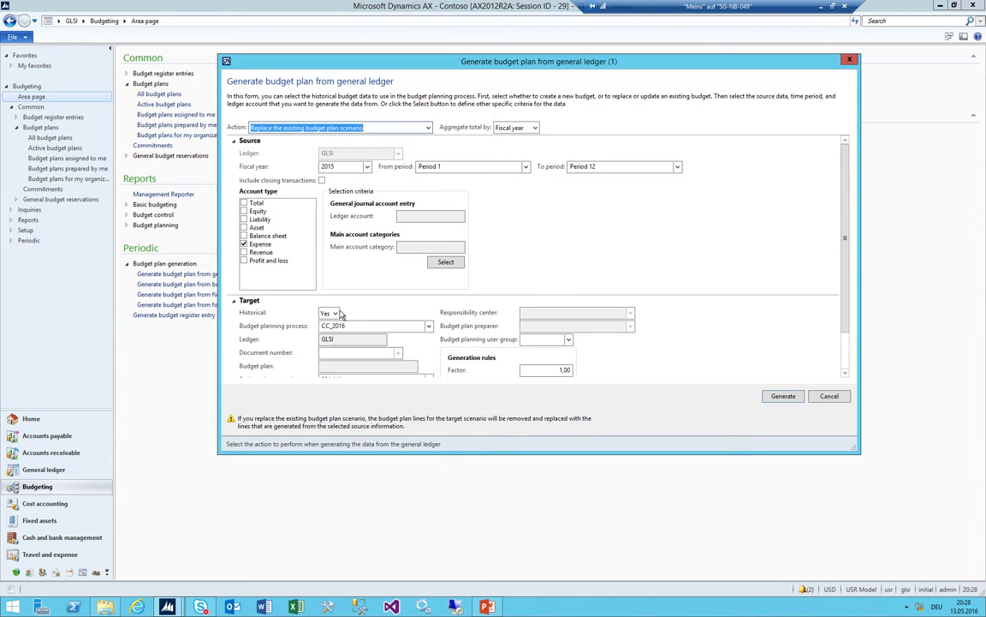
left_click(397, 352)
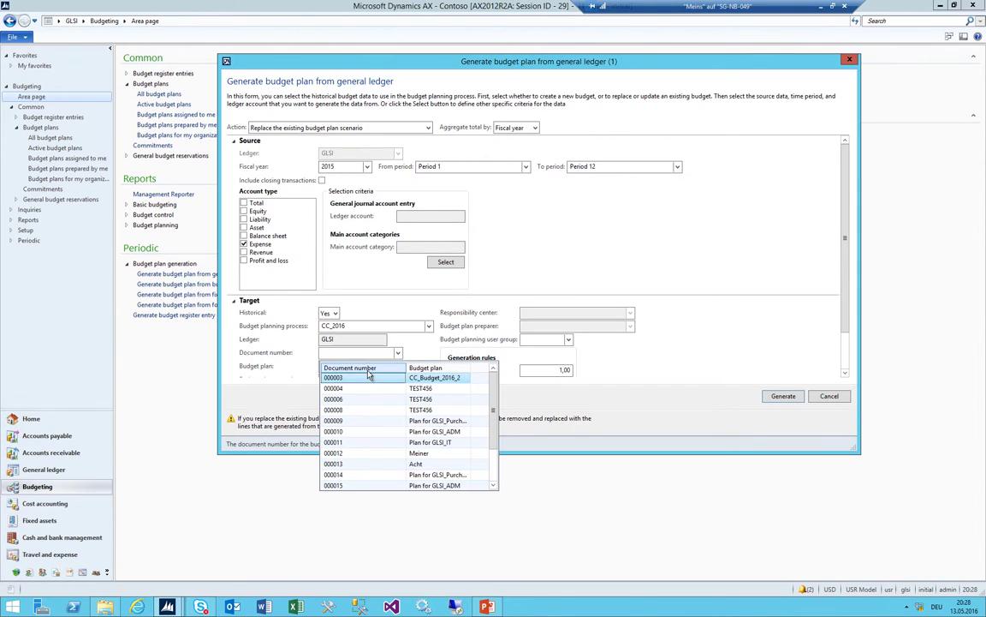
left_click(368, 379)
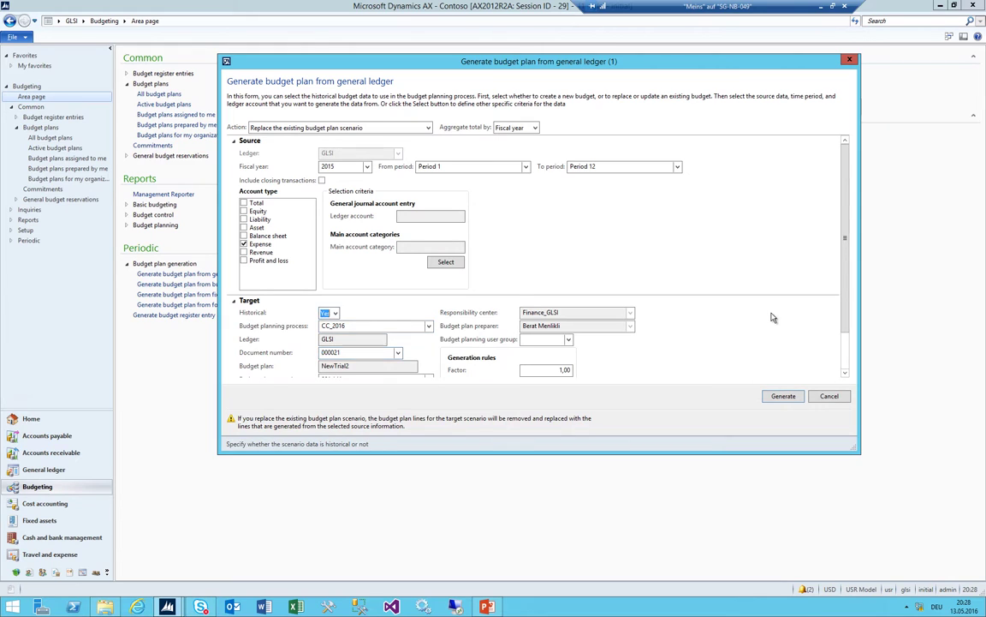
Choose budget plan scenario 002_LJB, generate it, and read the resulting Infolog message
scroll(454, 334, "down", 1)
left_click(428, 333)
left_click(343, 368)
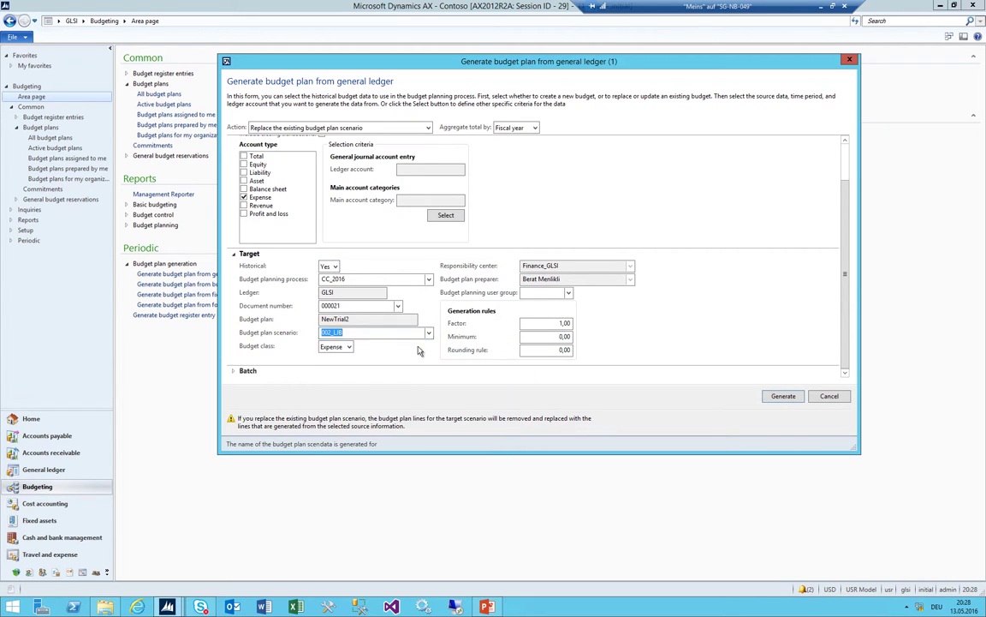
left_click(788, 398)
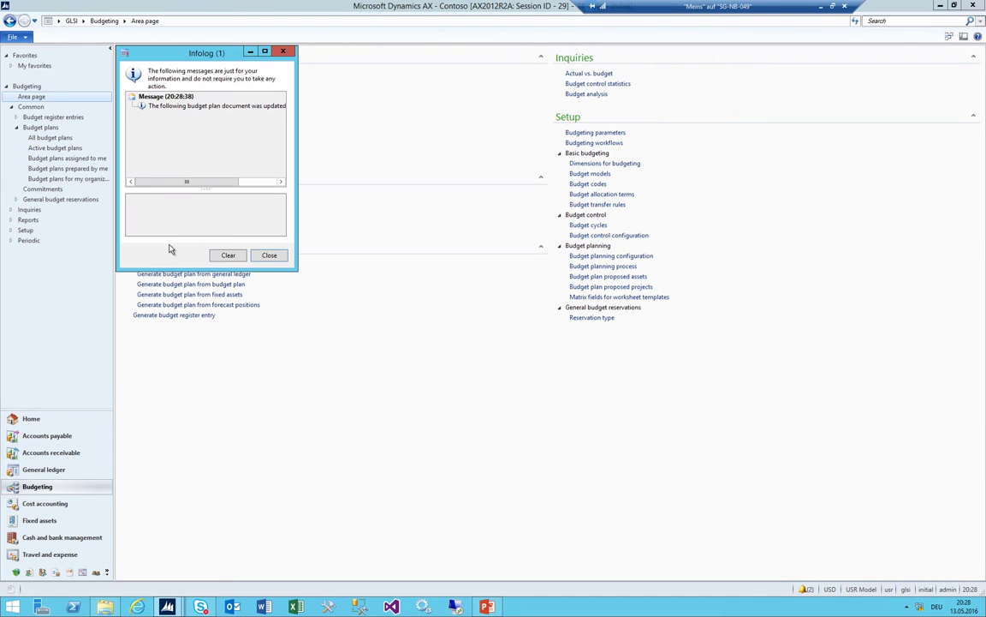
left_click_drag(182, 181, 197, 197)
Generate scenario 003_TJtA for NewTrial2 from the general ledger, with Historical set to No
left_click(185, 270)
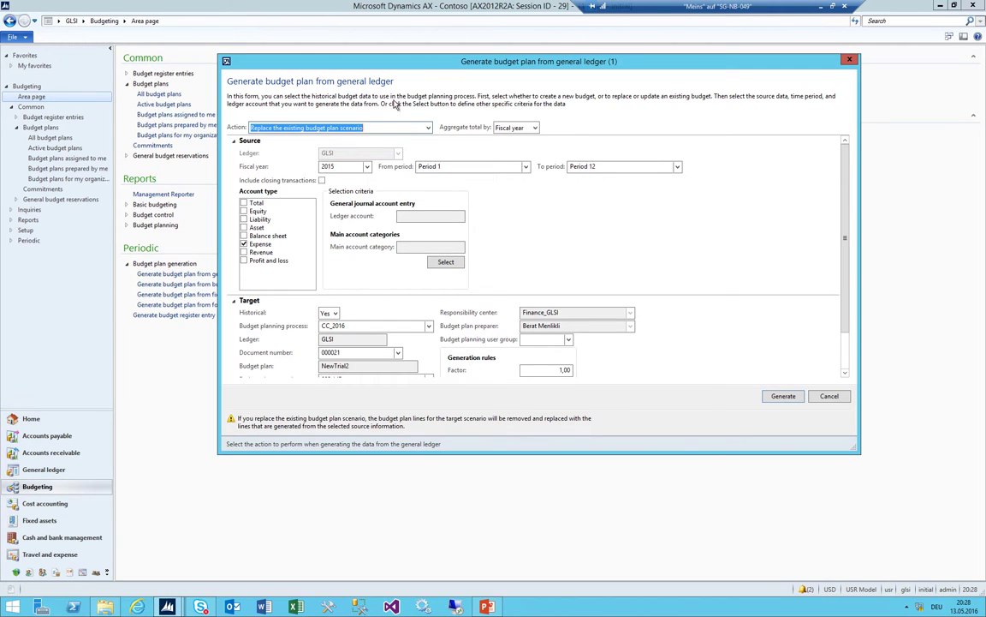
left_click(329, 314)
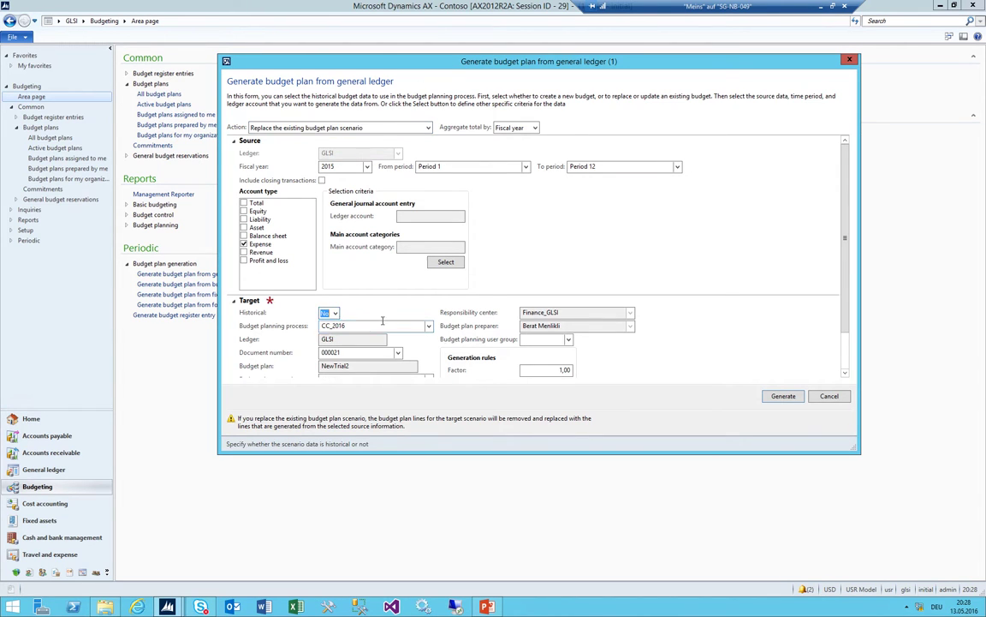
scroll(428, 342, "down", 1)
left_click(430, 335)
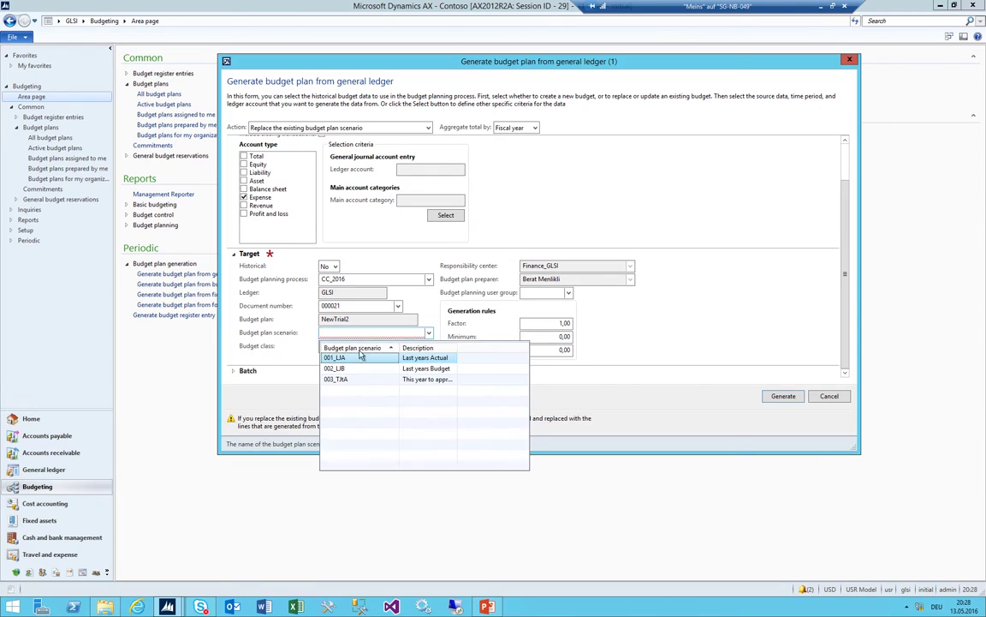
left_click(342, 381)
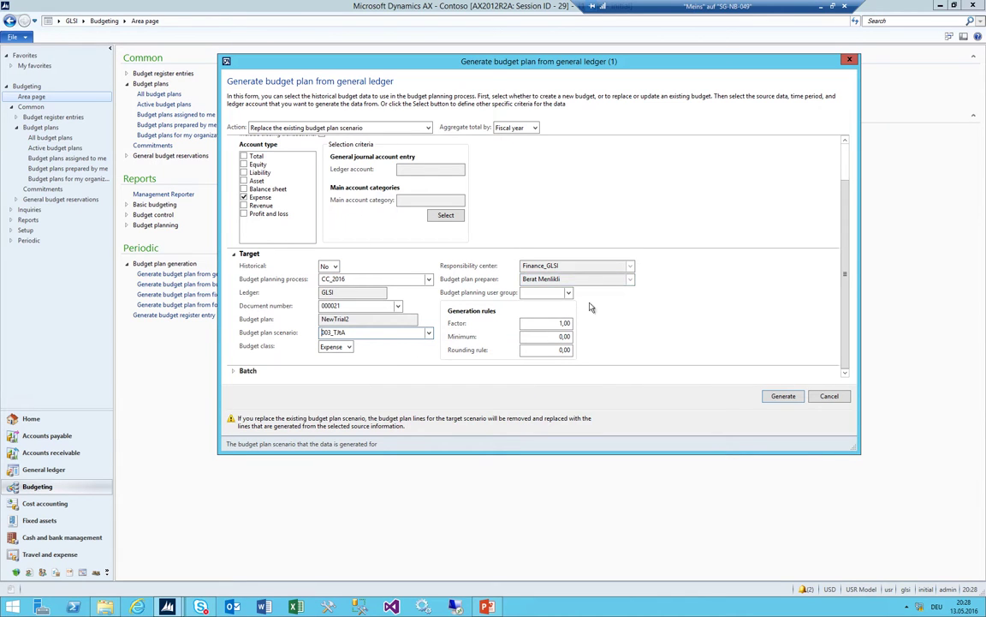
left_click(785, 396)
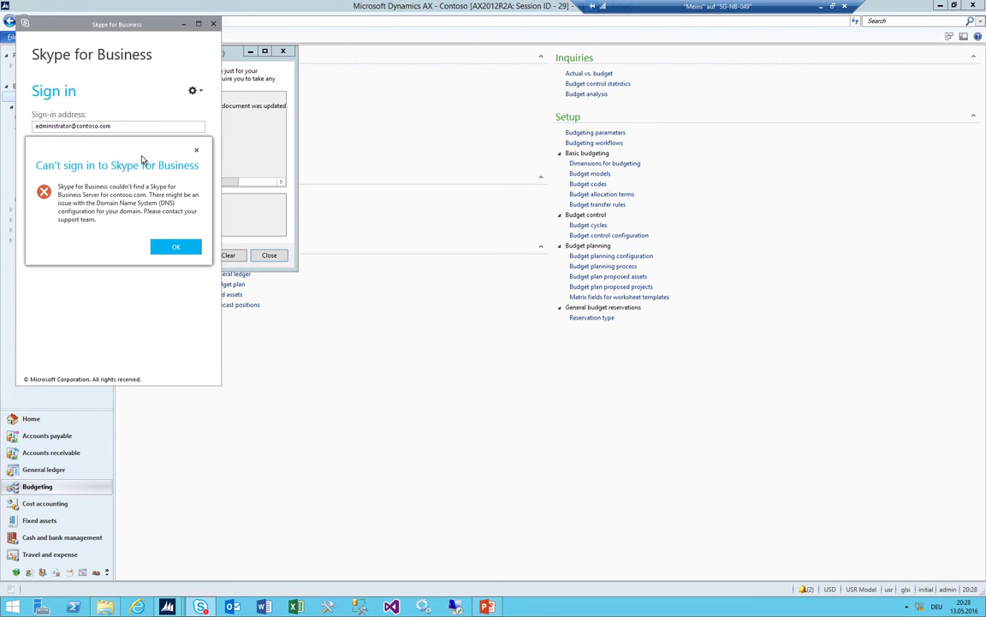
Dismiss the Skype for Business sign-in windows and close the Infolog
left_click(196, 152)
left_click(213, 23)
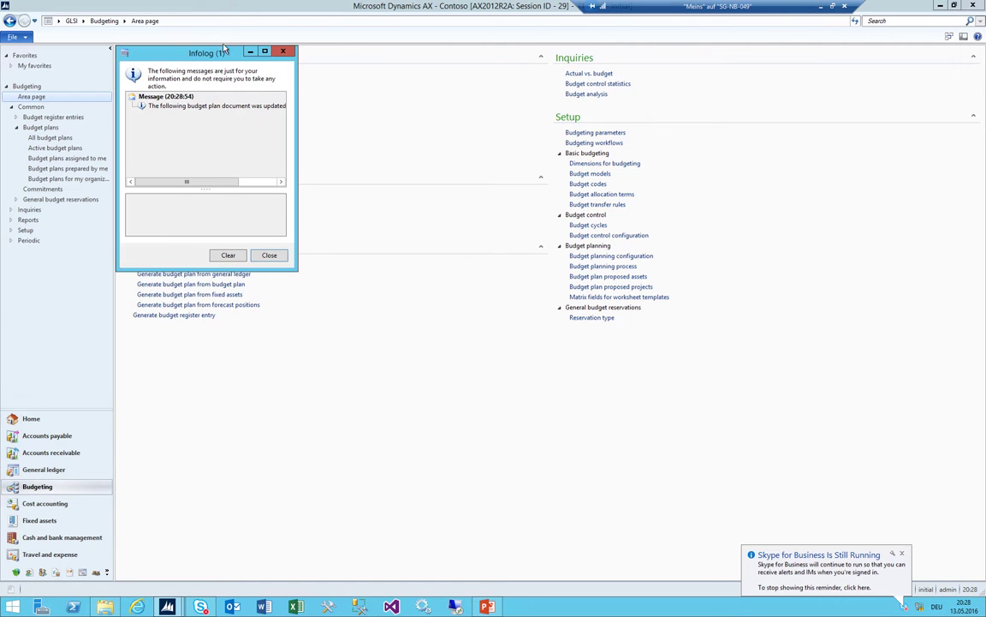
left_click(283, 53)
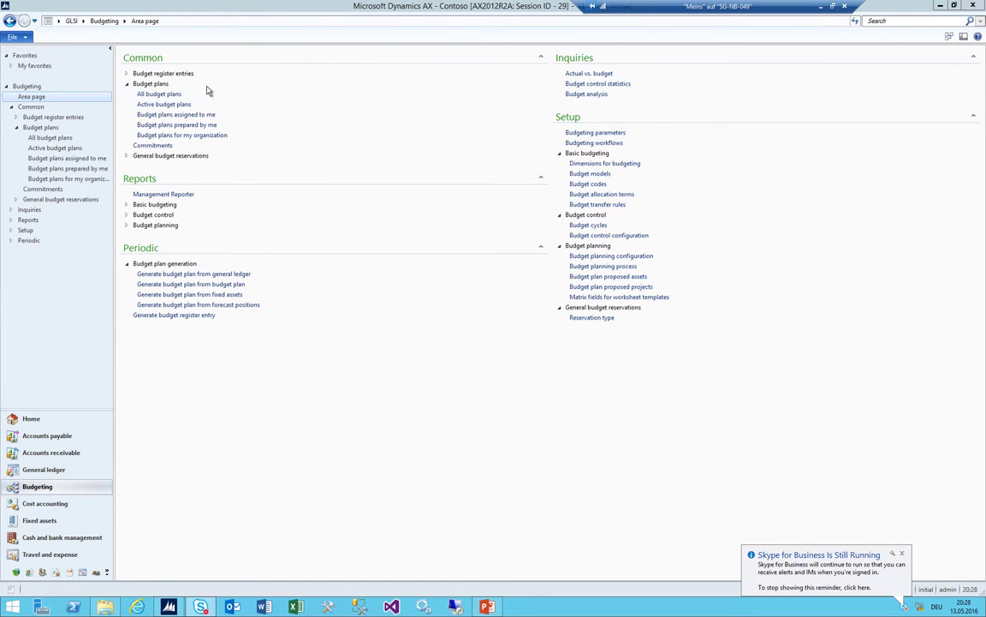
List all budget plans and open the Excel worksheet of plan 000021, NewTrial2
left_click(159, 93)
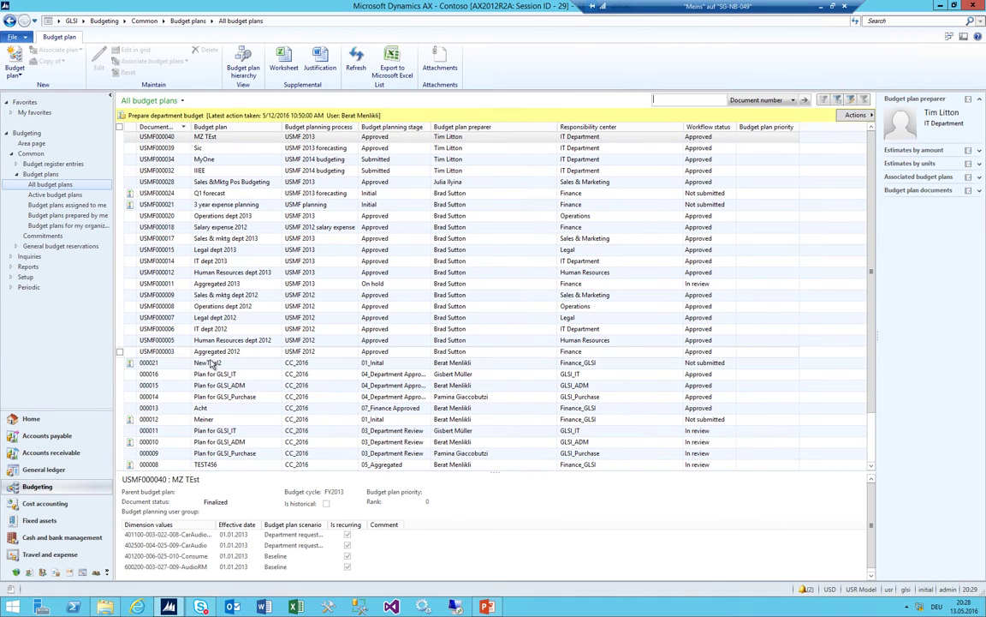
left_click(285, 61)
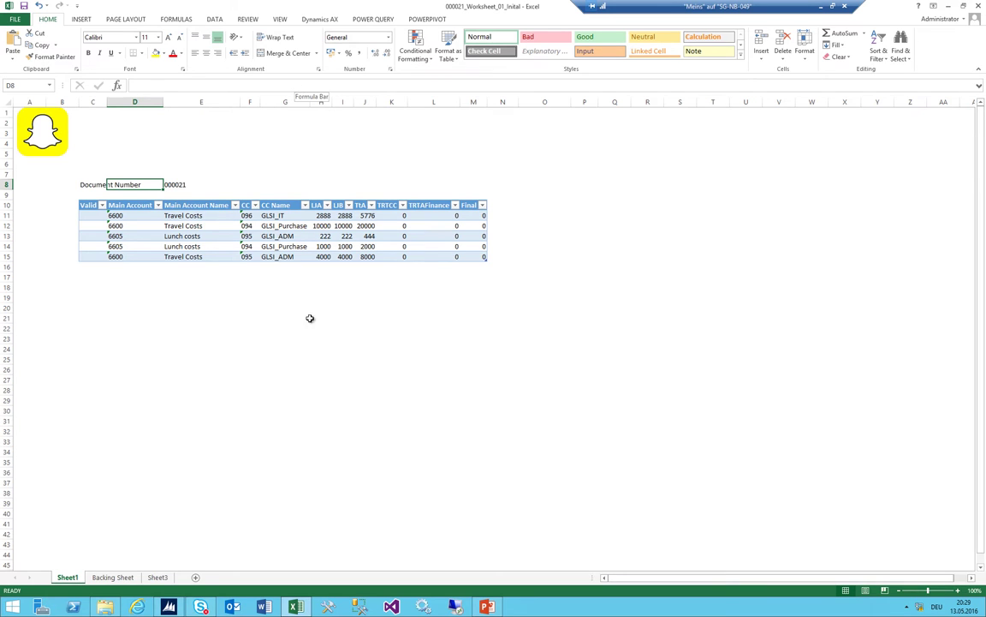
Look through the workbook's sheets, examine the Backing Sheet field headers, and check which sheets are hidden
left_click(358, 217)
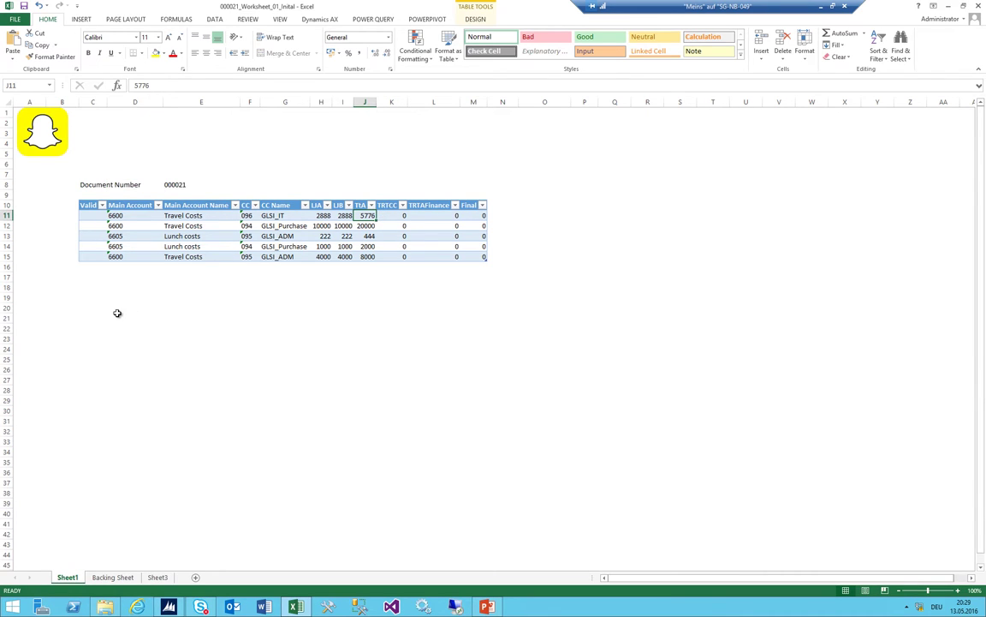
left_click(158, 578)
left_click(112, 577)
left_click(71, 578)
left_click(112, 577)
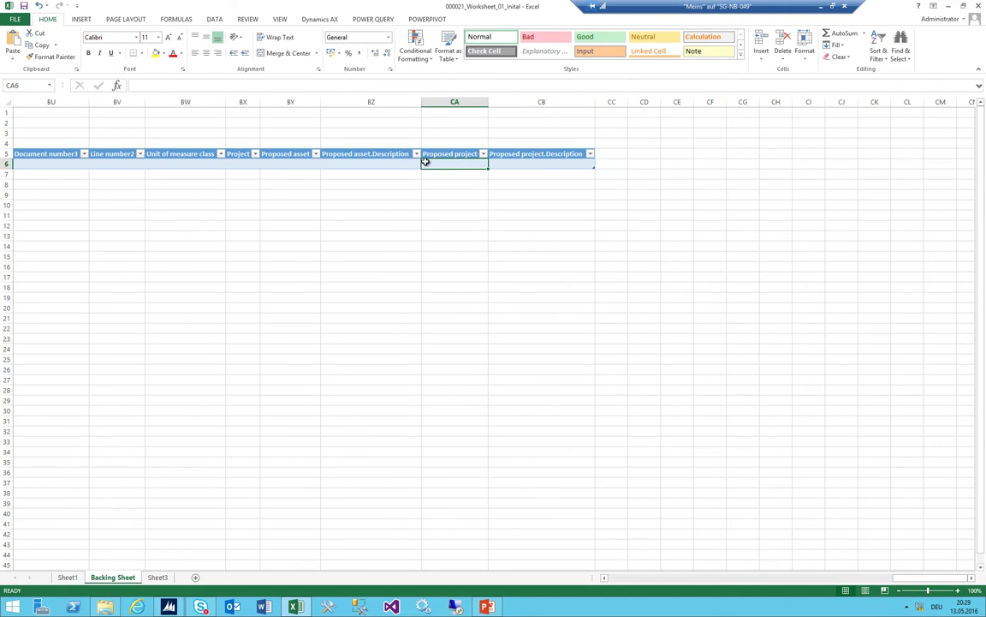
left_click_drag(531, 161, 6, 154)
right_click(119, 578)
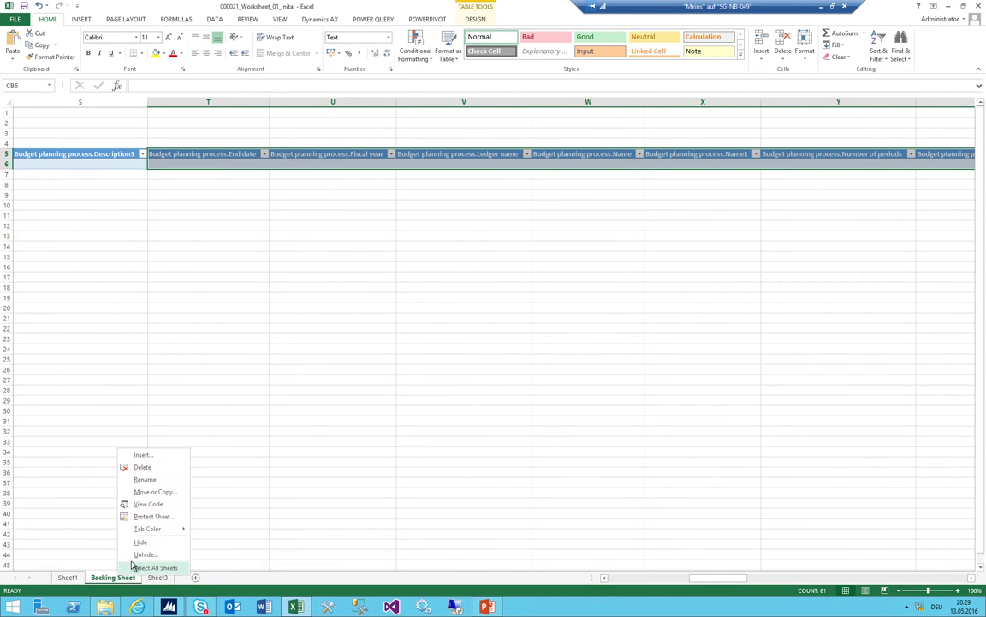
left_click(139, 555)
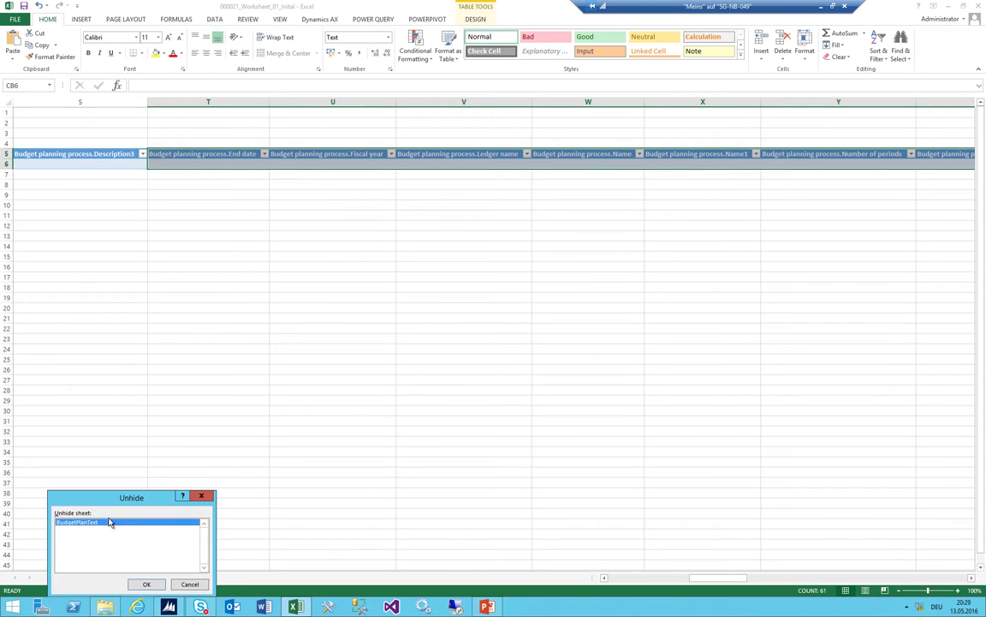
left_click(202, 497)
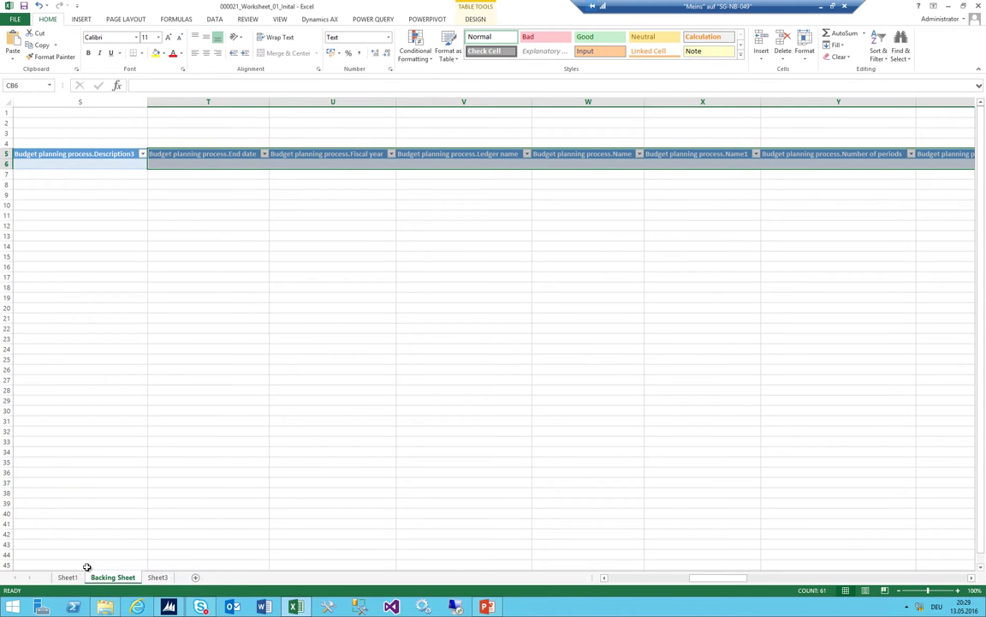
left_click(68, 577)
left_click(293, 287)
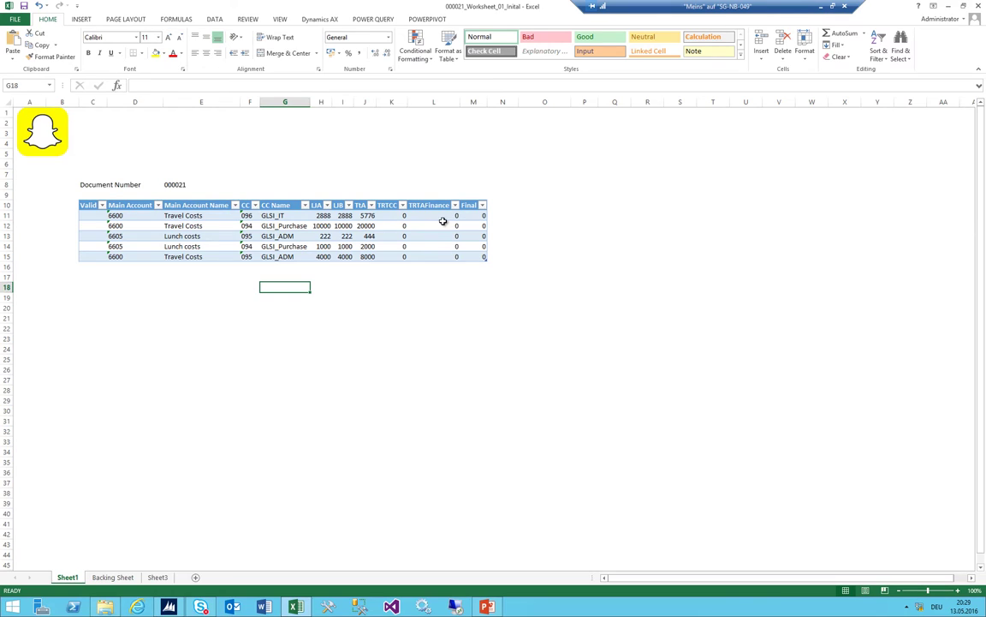
Examine the LJA, LJB, TtA, TRTCC and TRTAFinance cells on Sheet1, checking which scenario columns are read only
left_click(442, 224)
left_click(374, 214)
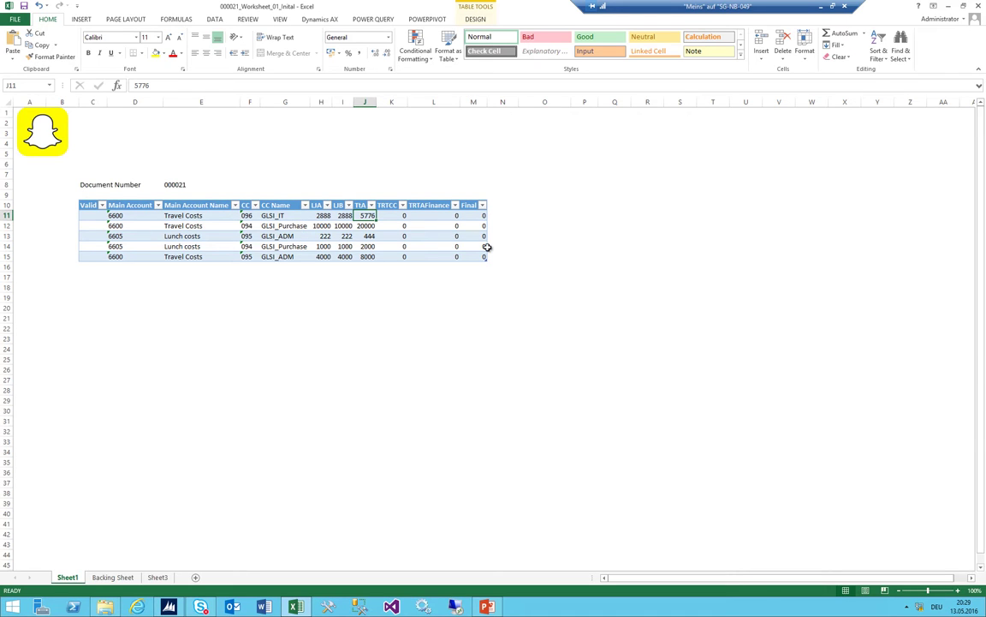
left_click(343, 215)
left_click(320, 216)
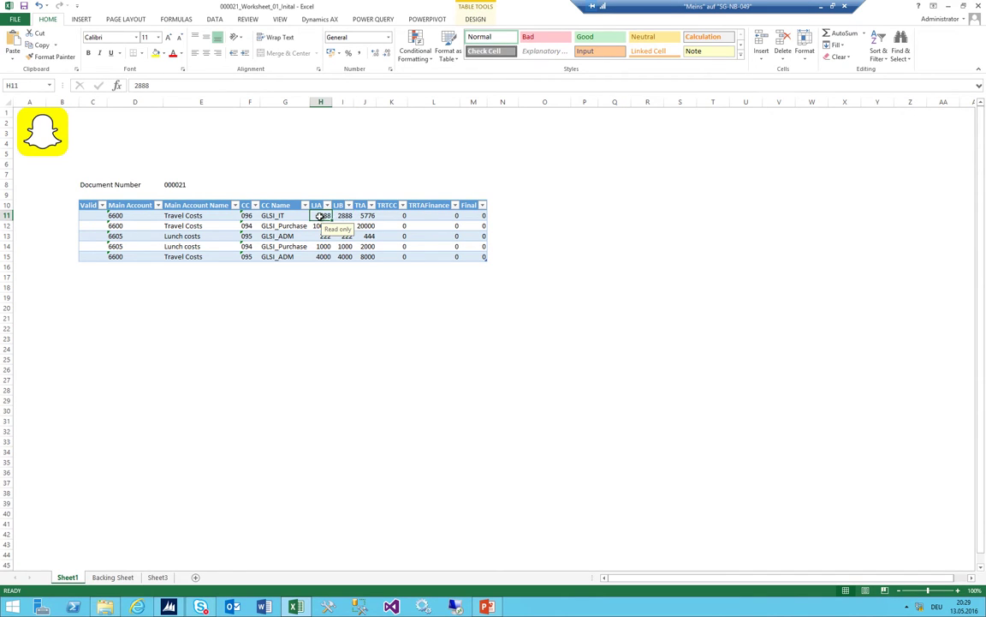
left_click(404, 215)
left_click(424, 215)
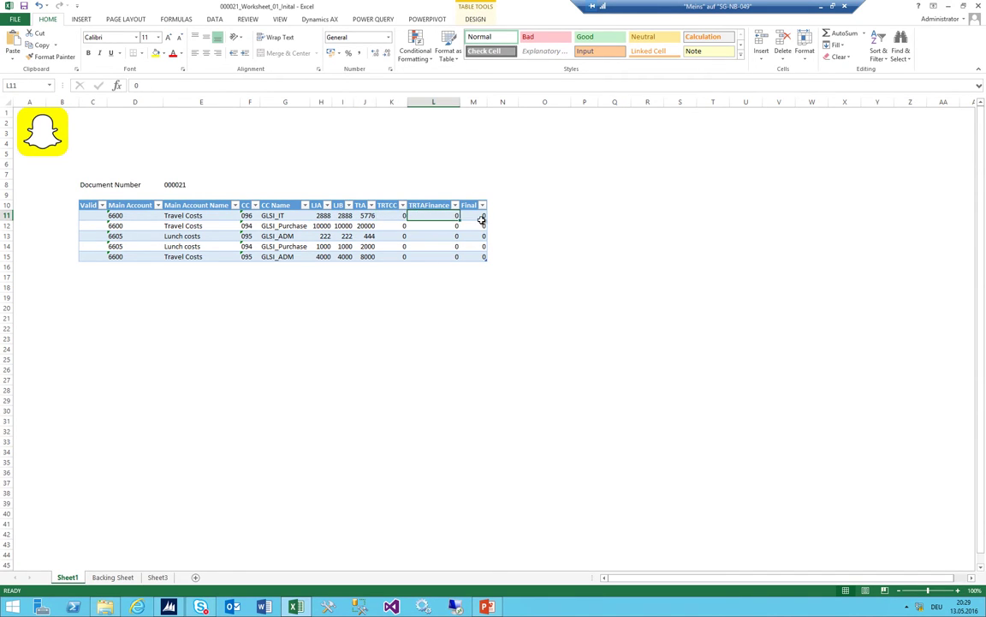
left_click(393, 215)
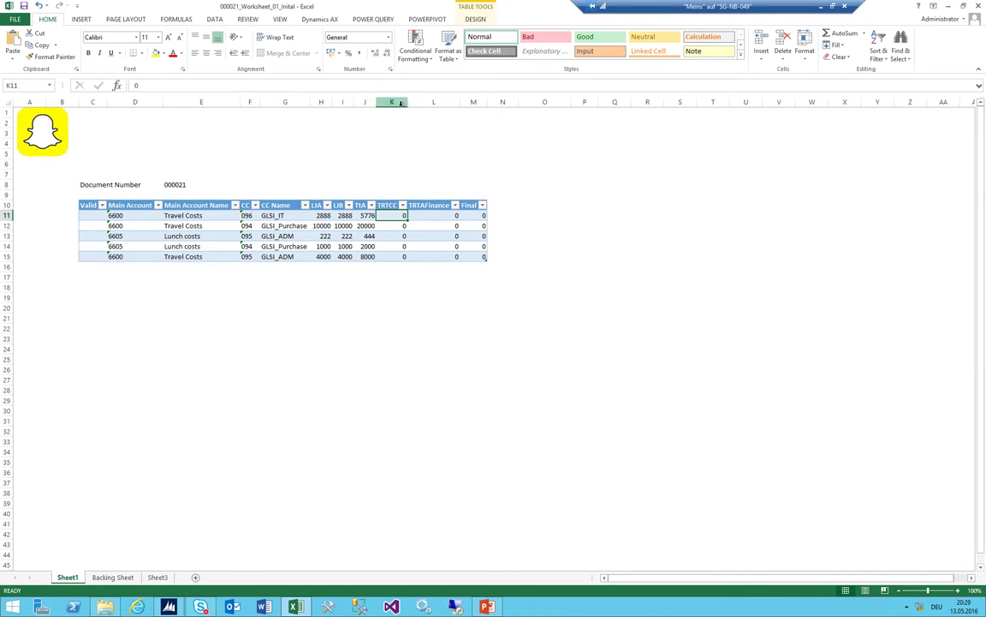
left_click_drag(393, 102, 429, 102)
Set the five TtA amounts on Sheet1 to 3000, 1200, 333, 500 and 7, from the first row down
left_click(366, 214)
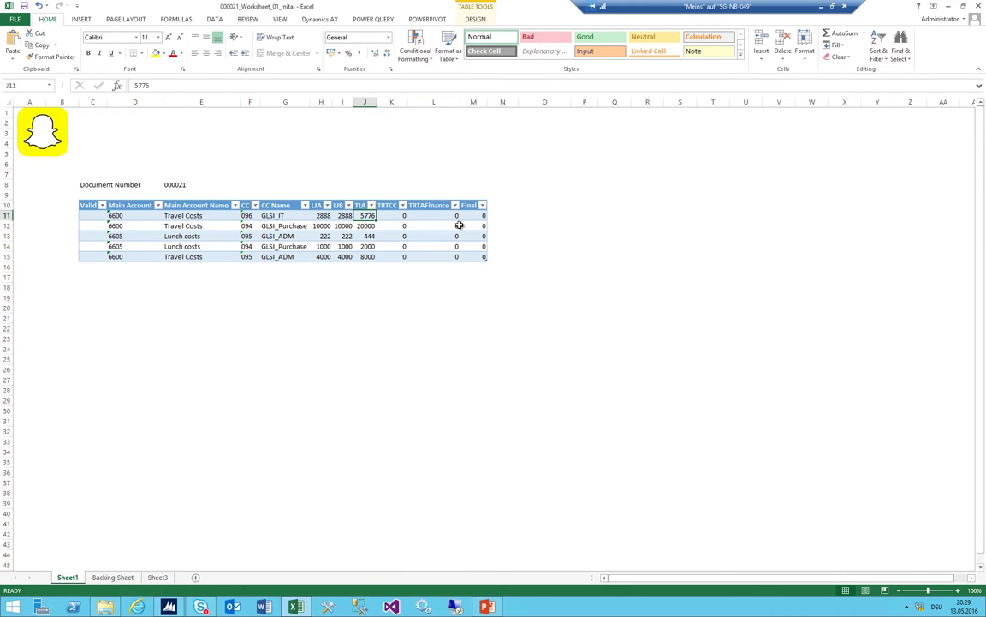
type("3000")
key("Return")
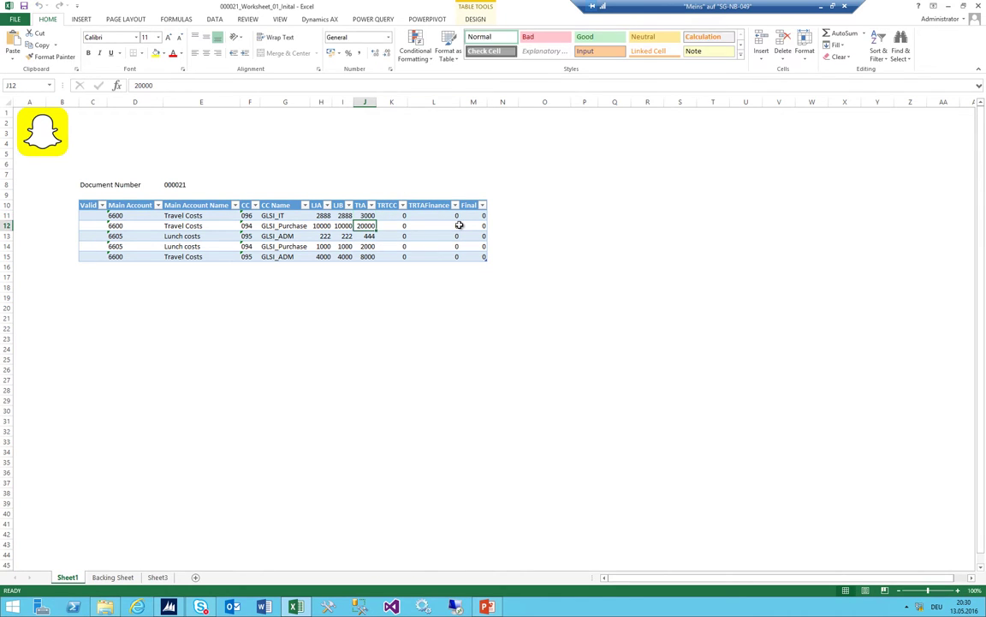
type("12")
key("Return")
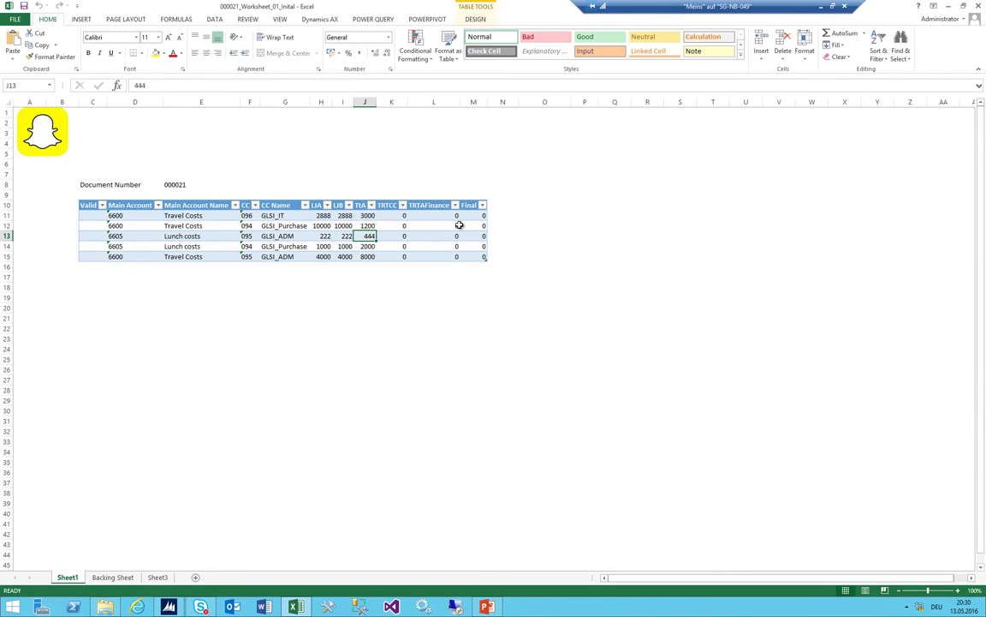
type("333")
key("Return")
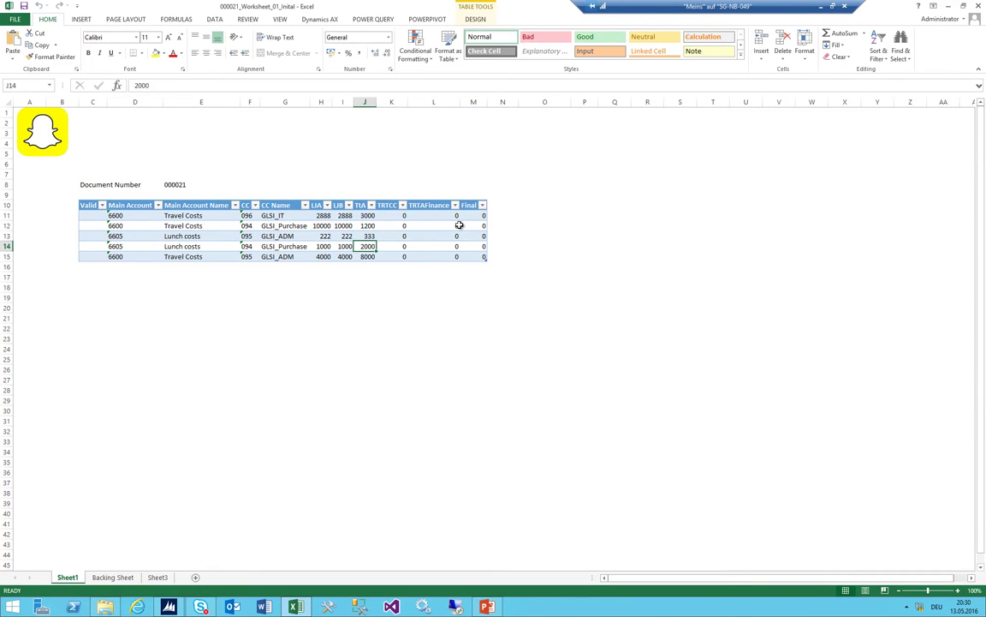
type("500")
key("Return")
type("7")
key("Return")
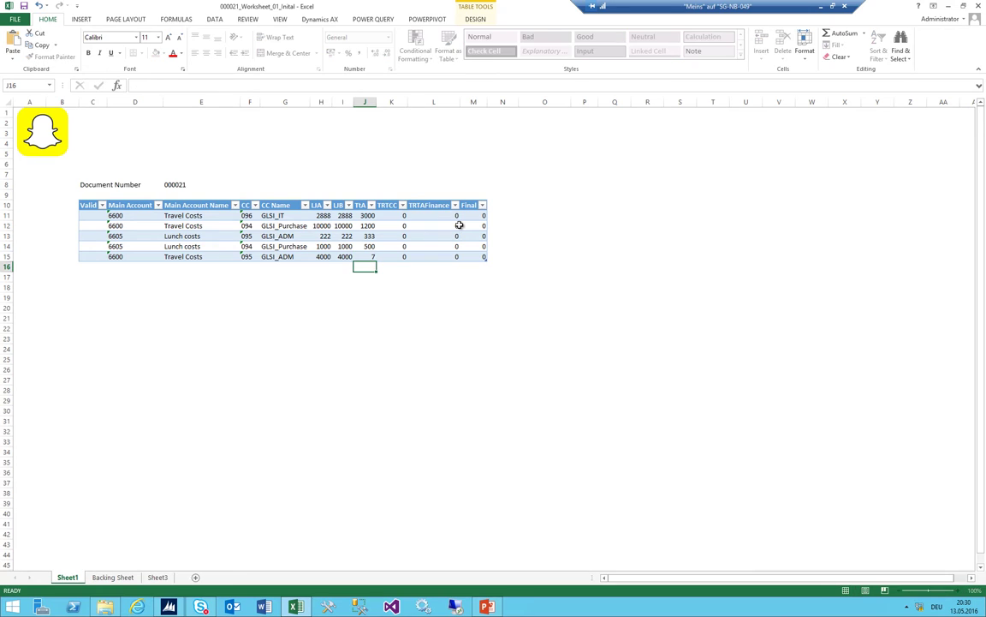
Try to publish the edited budget amounts to Dynamics AX and read the publishing status details
left_click(315, 18)
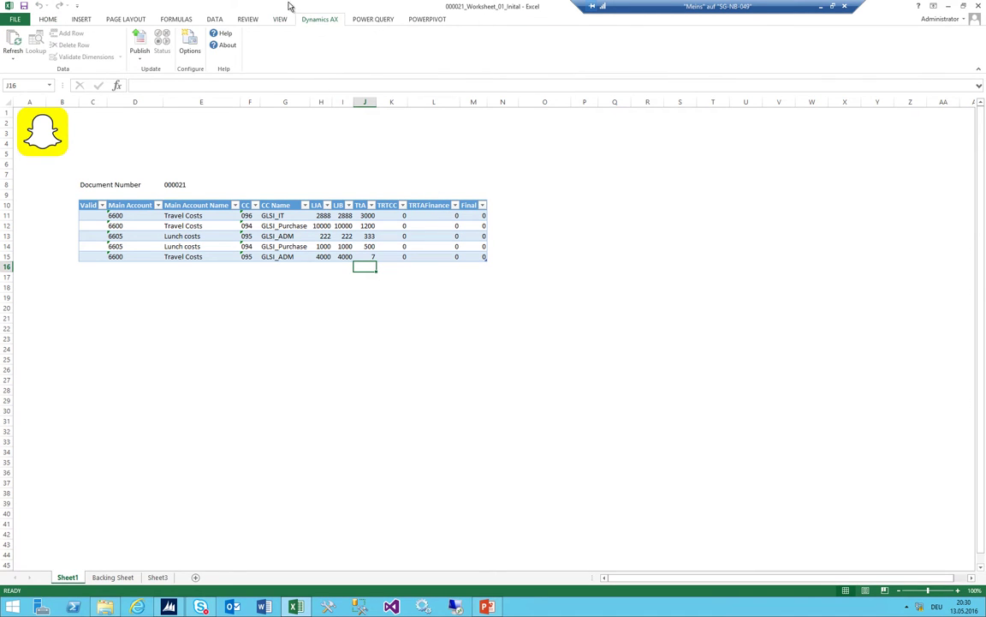
left_click(135, 42)
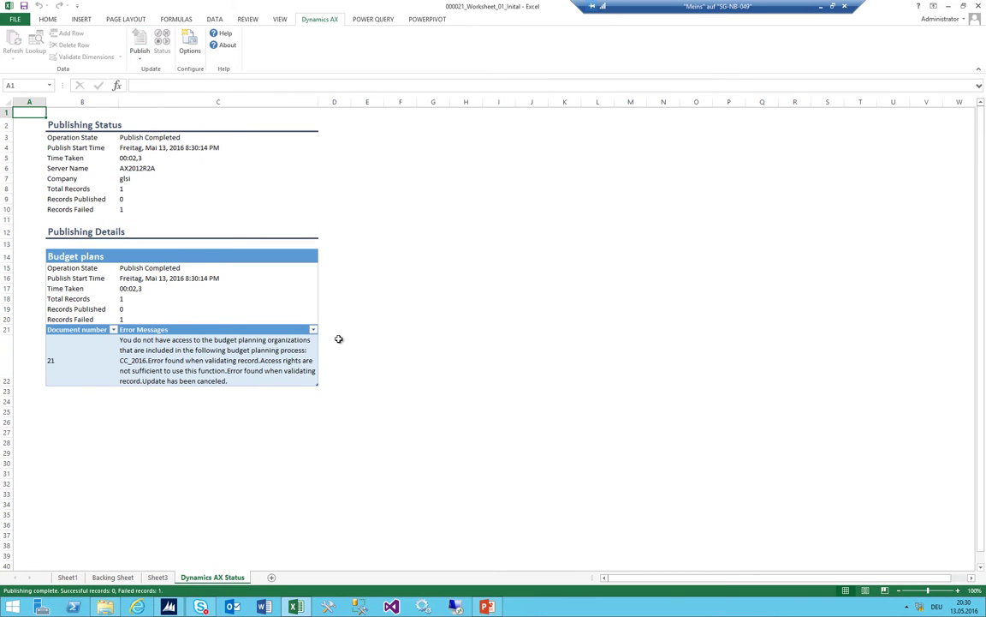
left_click(193, 359)
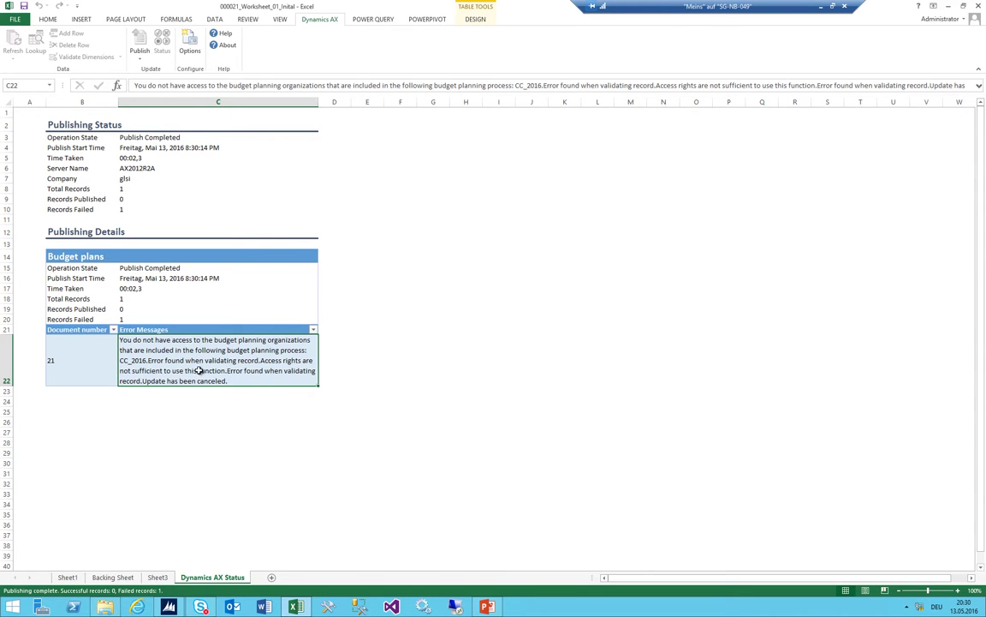
double_click(233, 350)
left_click(205, 177)
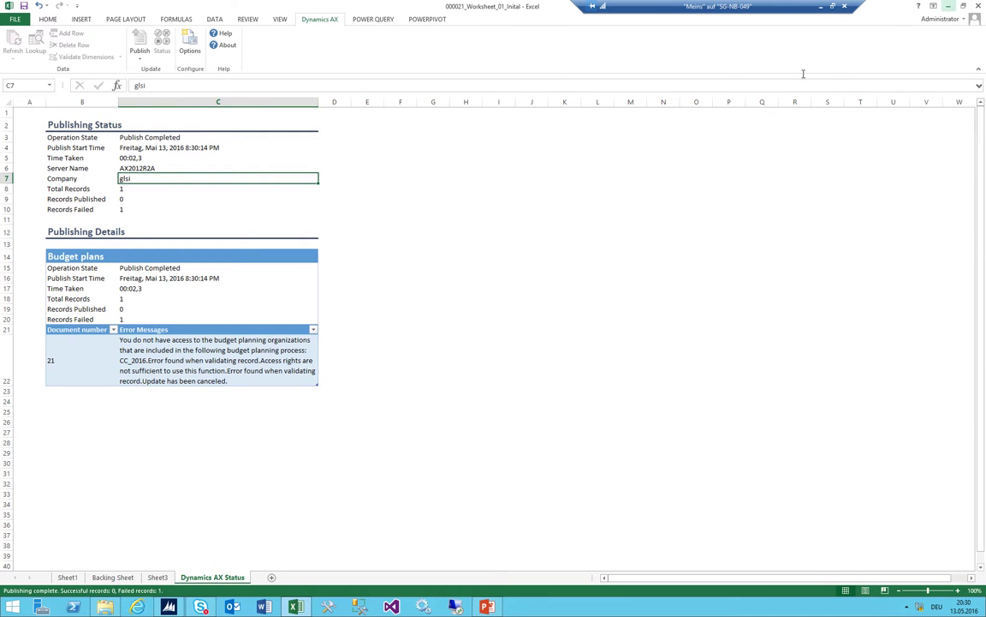
left_click(67, 576)
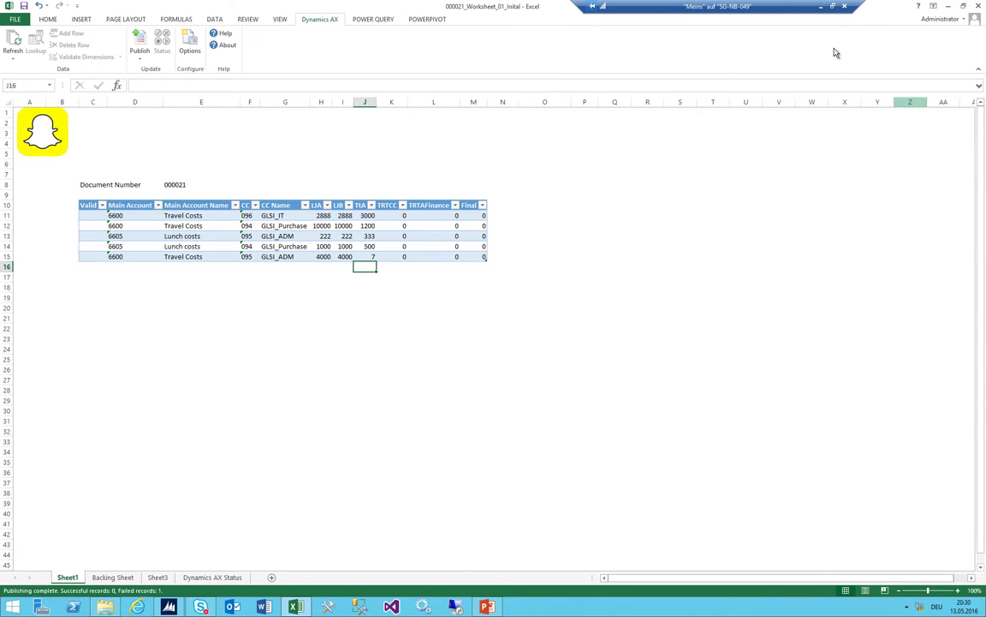
Set the first four TtA amounts on Sheet1 to 548, 8145, 56 and 55, from the first row down
key("alt+Tab")
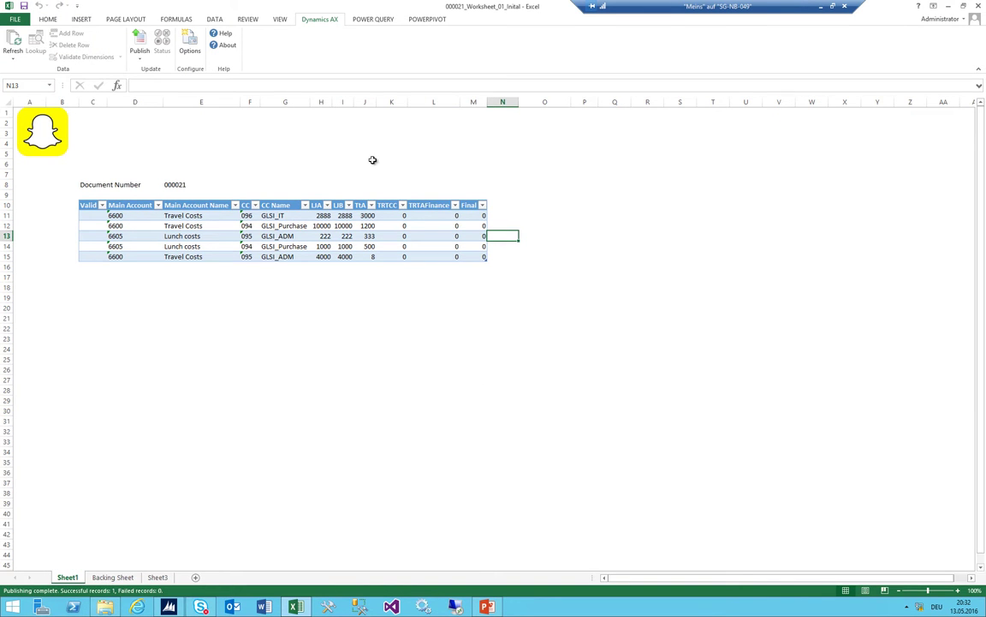
left_click(367, 215)
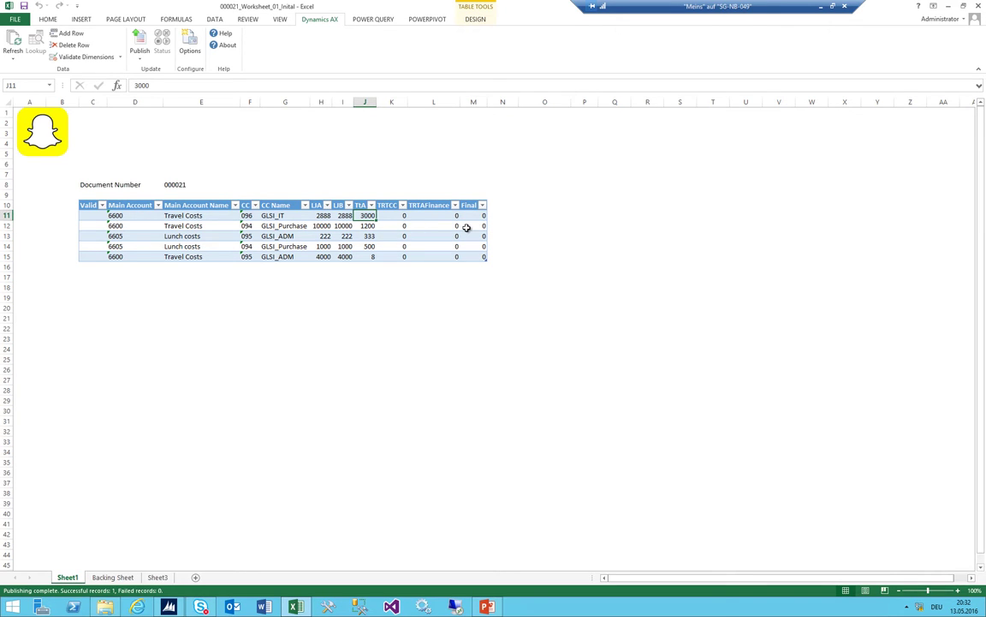
type("548")
key("Return")
type("8145")
key("Return")
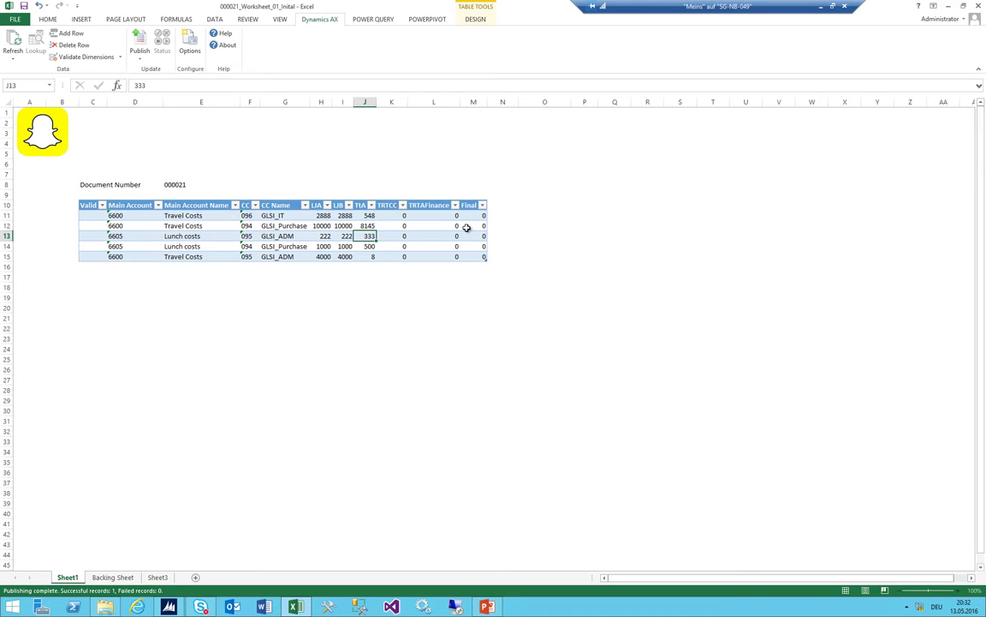
type("56")
key("Return")
type("5")
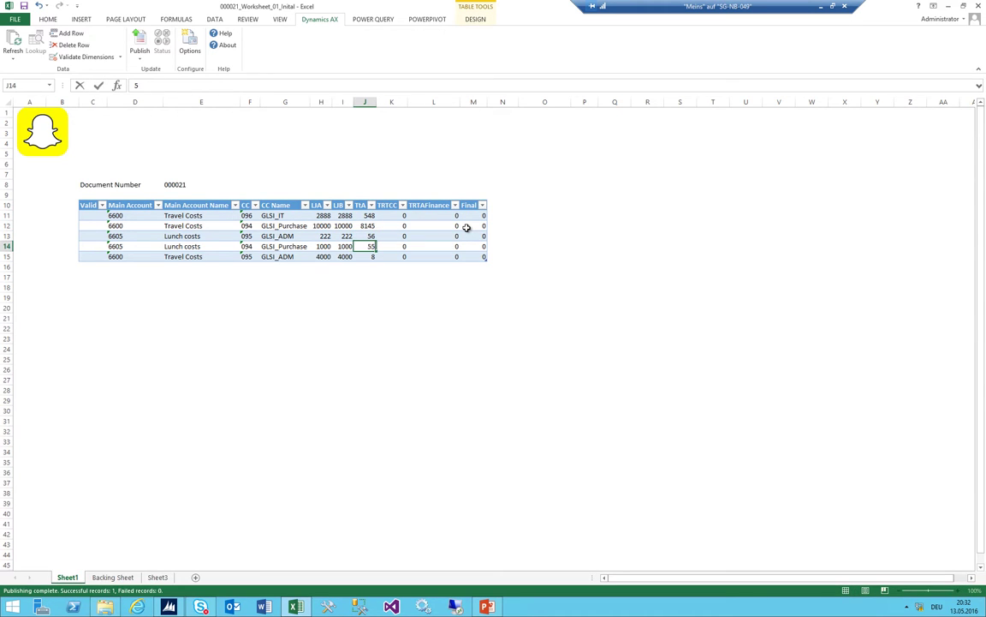
type("5")
key("Return")
key("Return")
key("Return")
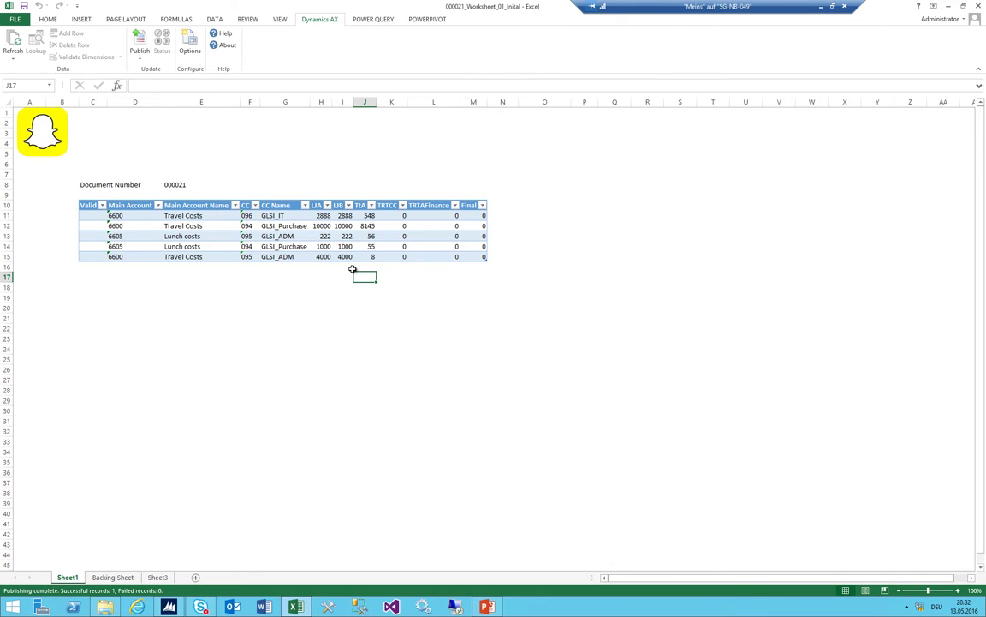
Try to publish the edited amounts to Dynamics AX, read the error details, and delete the Dynamics AX Status sheet
left_click(140, 38)
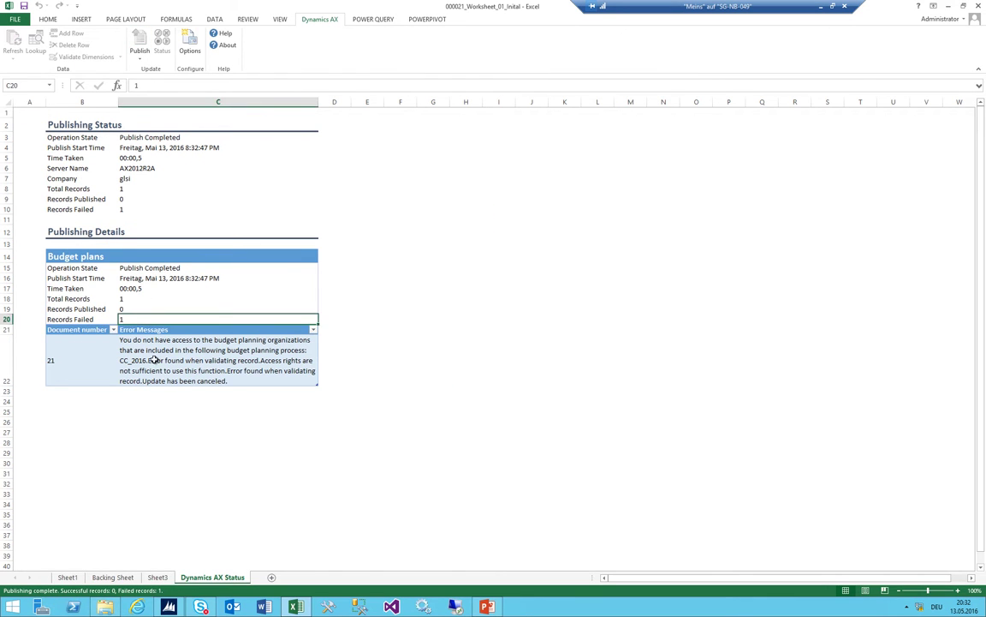
left_click(152, 360)
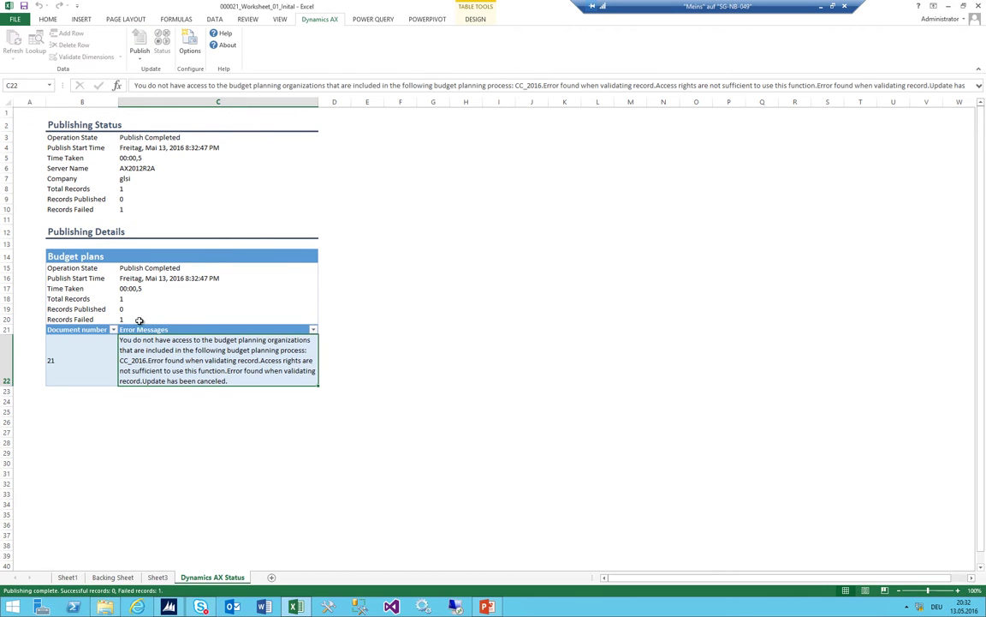
right_click(193, 577)
left_click(193, 468)
left_click(474, 329)
left_click(69, 577)
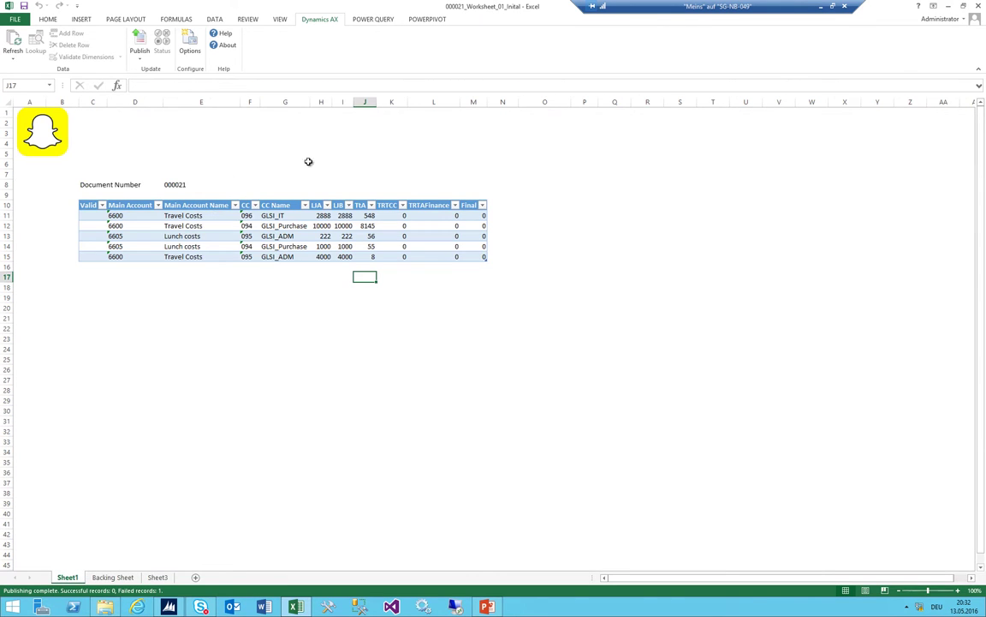
Publish the amounts to Dynamics AX from a TtA table cell on Sheet1 and check the publishing status
left_click(365, 215)
left_click(139, 40)
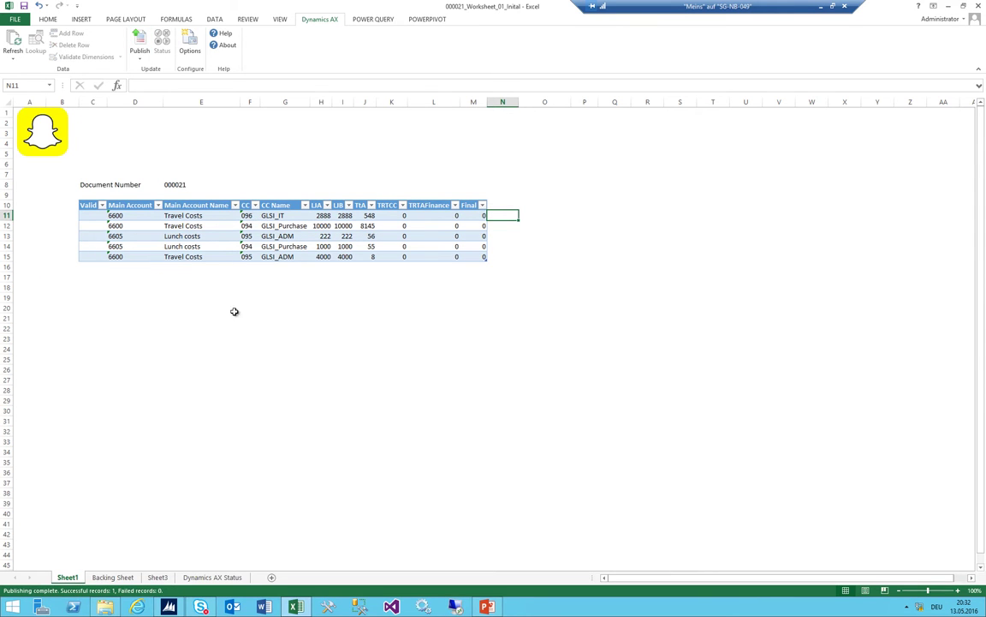
left_click(116, 298)
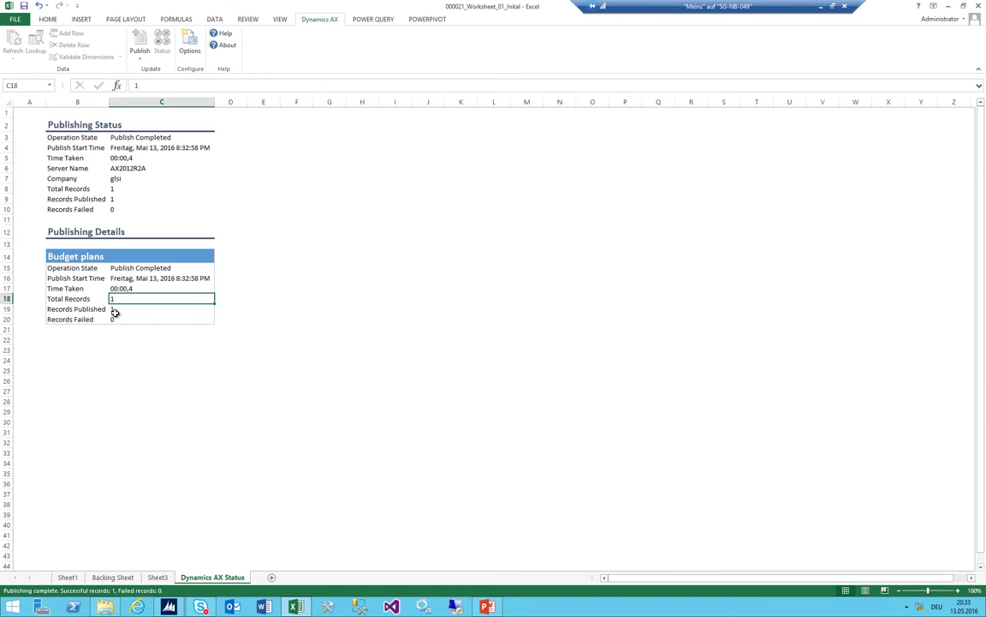
left_click(64, 578)
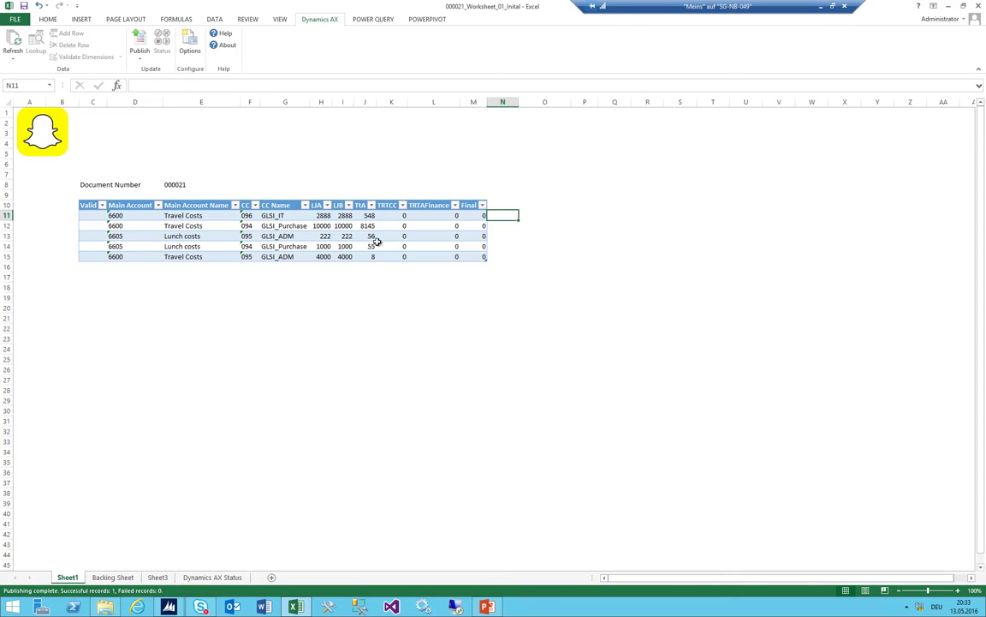
left_click_drag(363, 215, 363, 260)
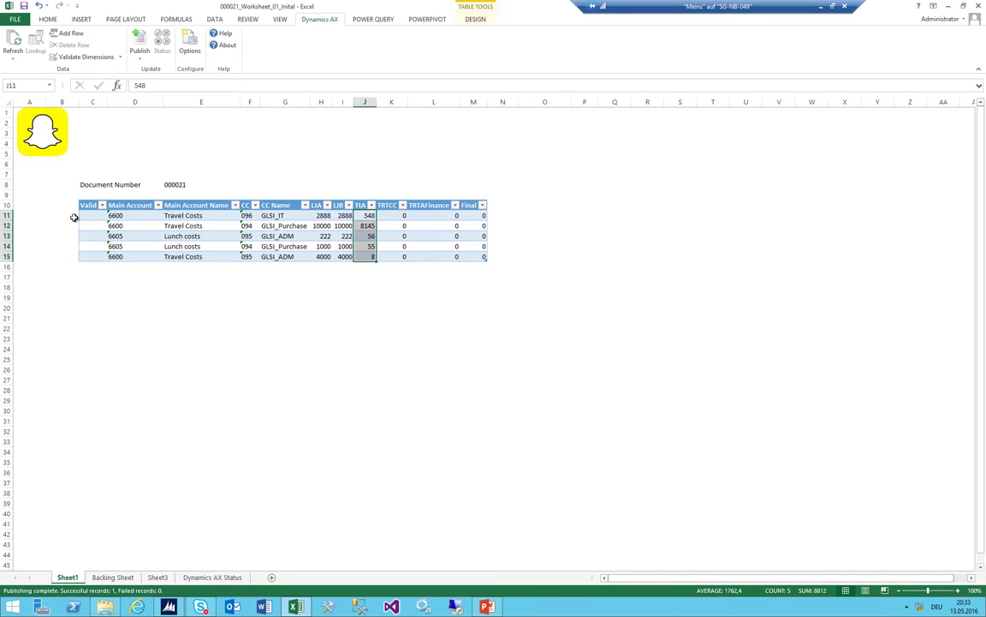
left_click(78, 205)
left_click(366, 216)
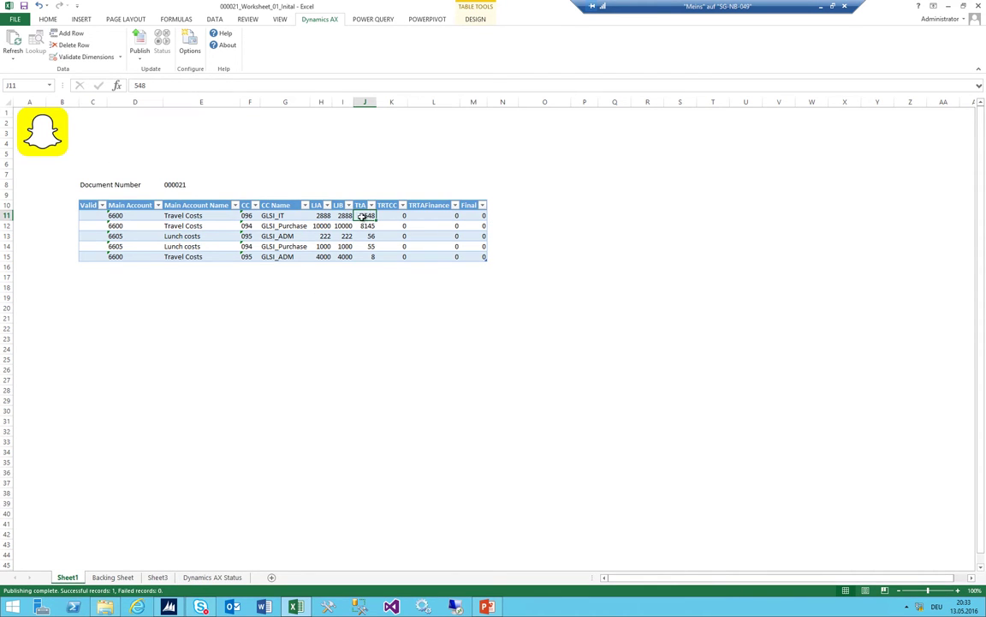
Switch to Dynamics AX and open budget plan 000021 from the Budgeting module's list of all budget plans
left_click(168, 606)
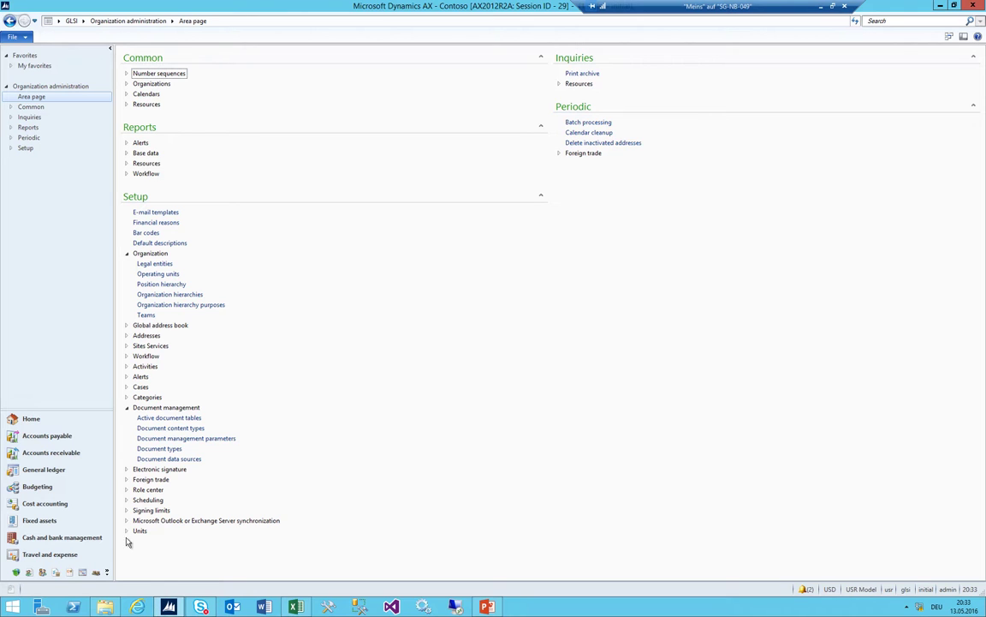
left_click(83, 21)
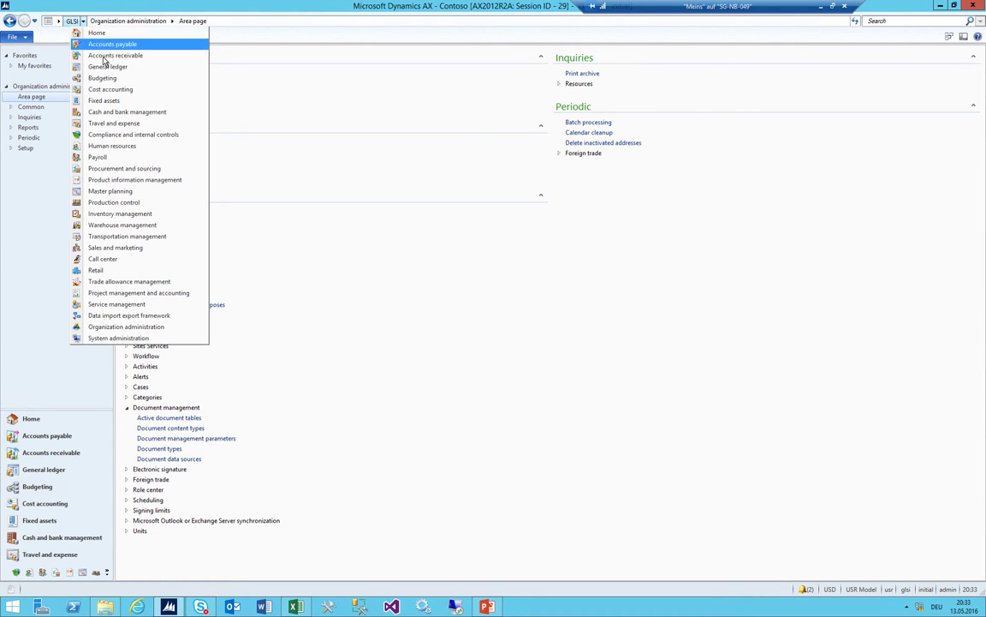
left_click(100, 79)
left_click(149, 94)
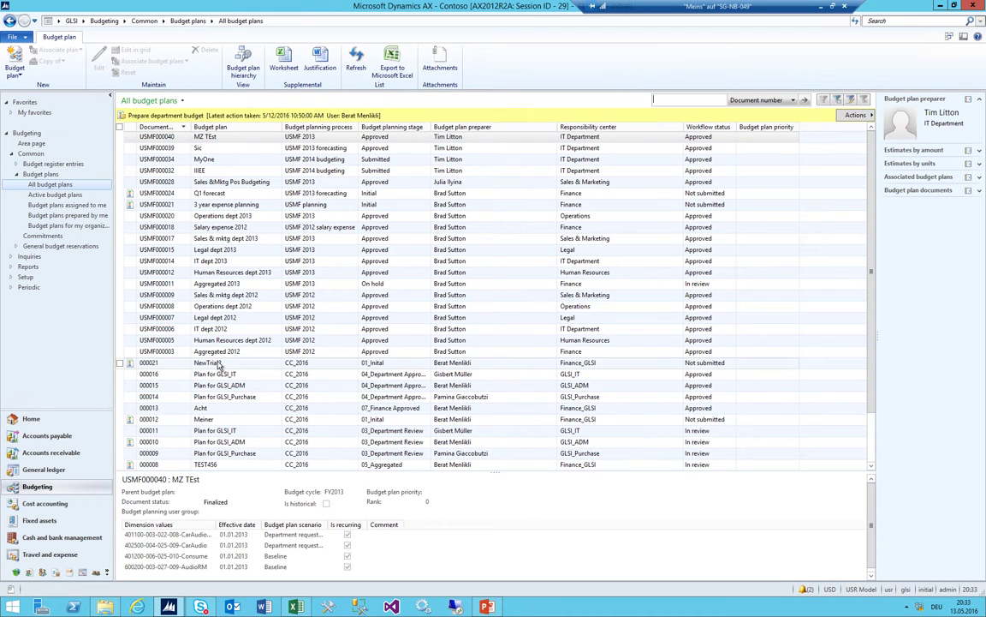
left_click(216, 362)
double_click(217, 362)
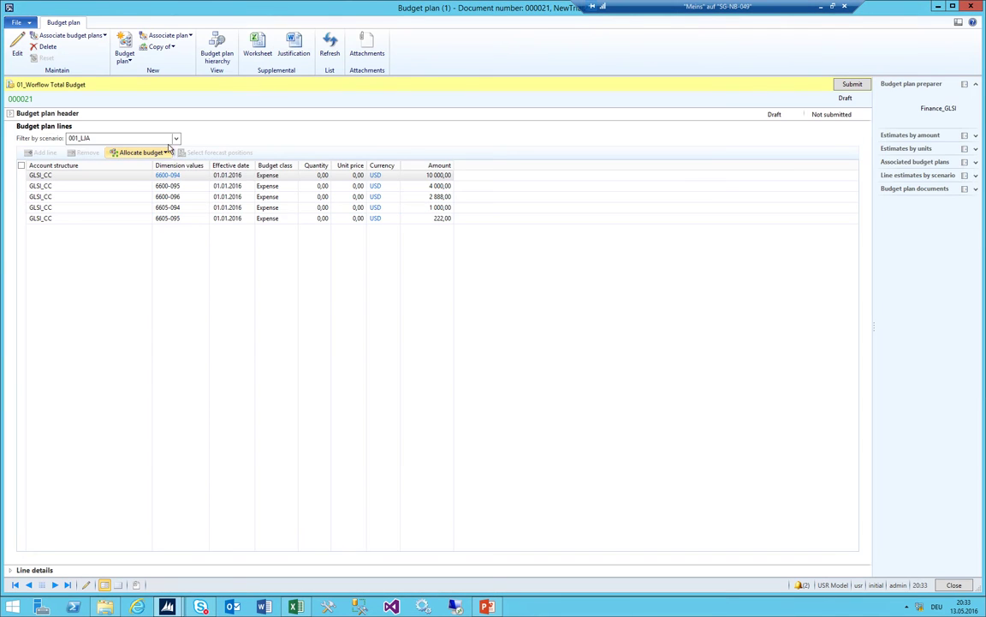
Filter the budget plan lines by scenario 003_TJtA and compare their amounts with the TtA column on Sheet1
left_click(168, 140)
left_click(82, 185)
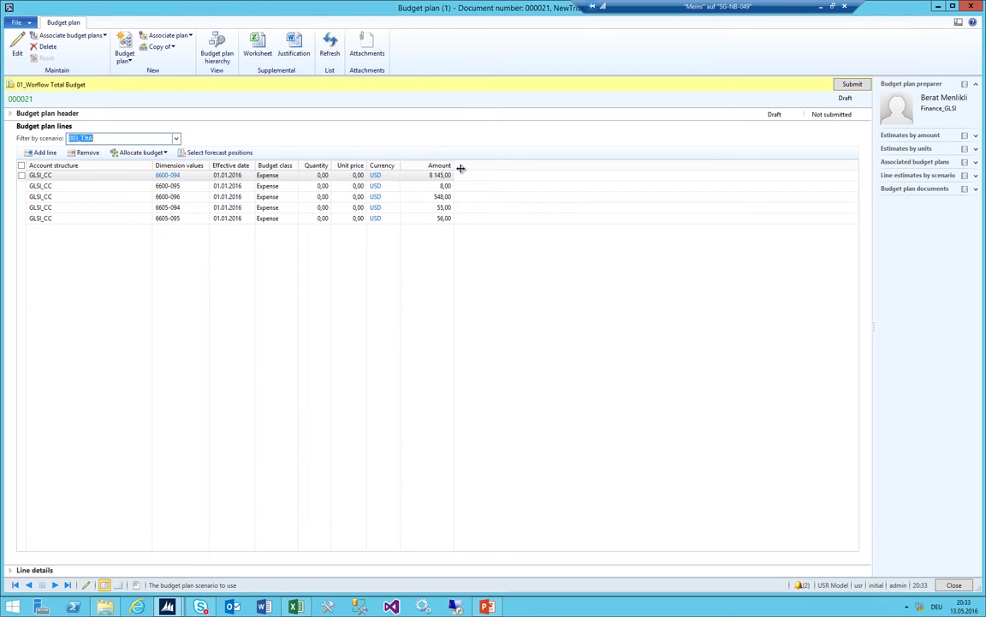
key("alt+Tab")
key("alt+Tab")
key("alt+Tab")
key("Tab")
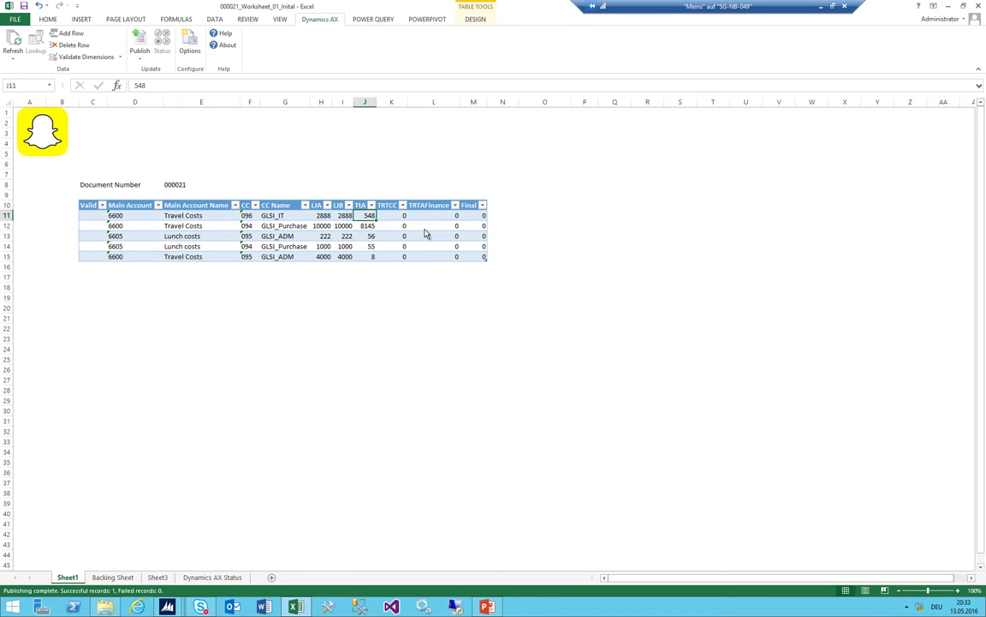
key("alt+Tab")
key("alt+Tab")
Set the five TtA amounts on Sheet1 to 321, 123, 548, 698 and 978, from the first row down
left_click(374, 225)
type("123")
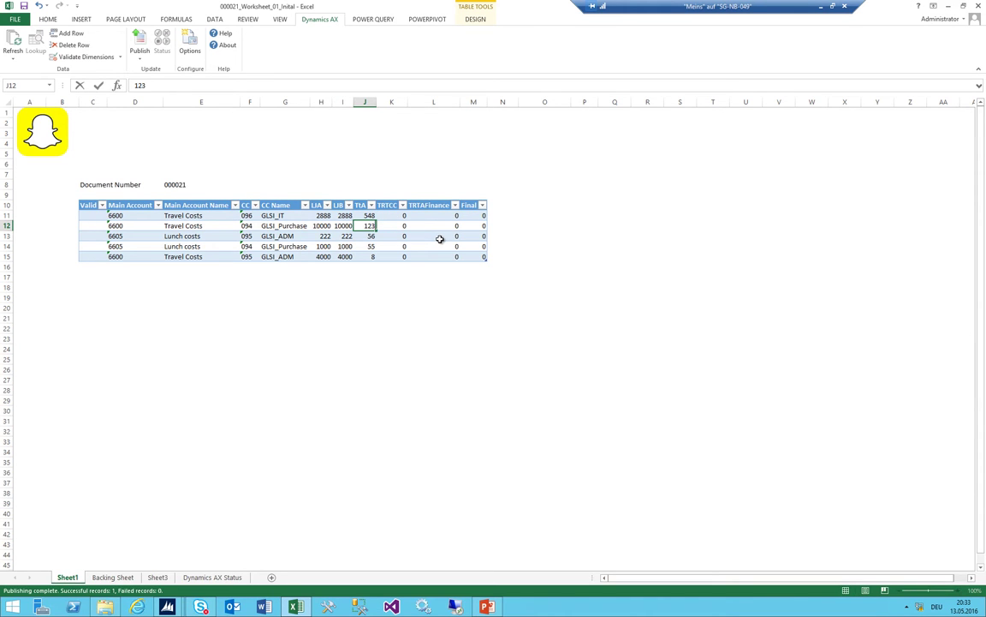
key("Up")
type("321")
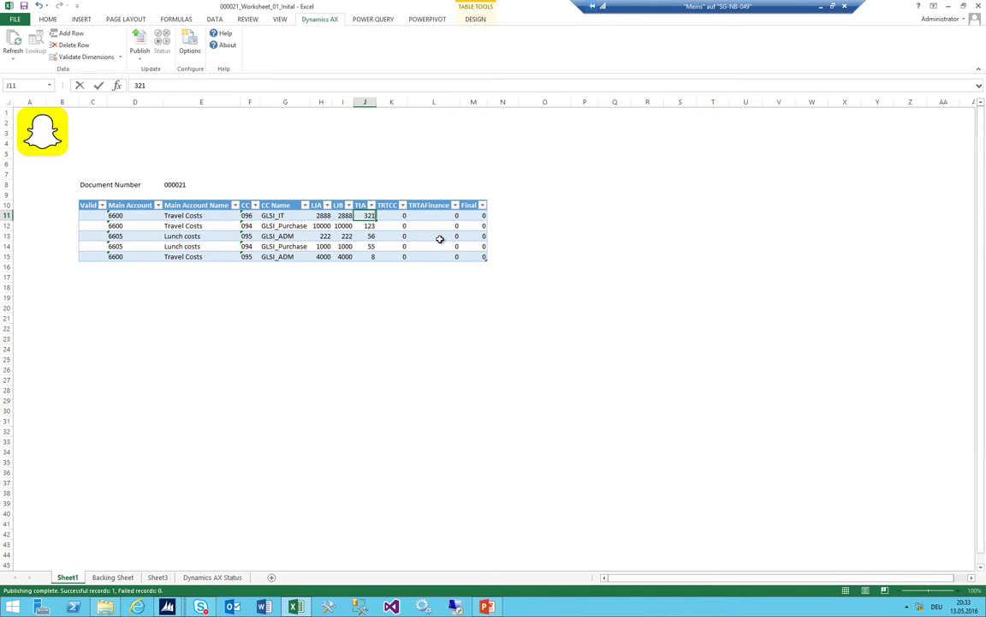
key("Down")
key("Down")
type("548")
key("Down")
type("69")
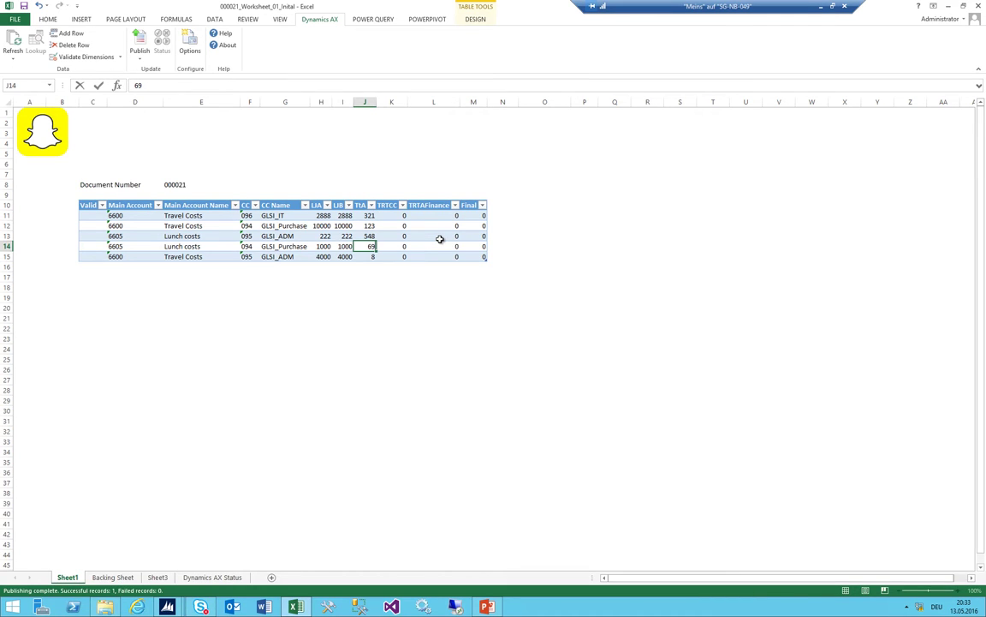
key("Down")
type("978")
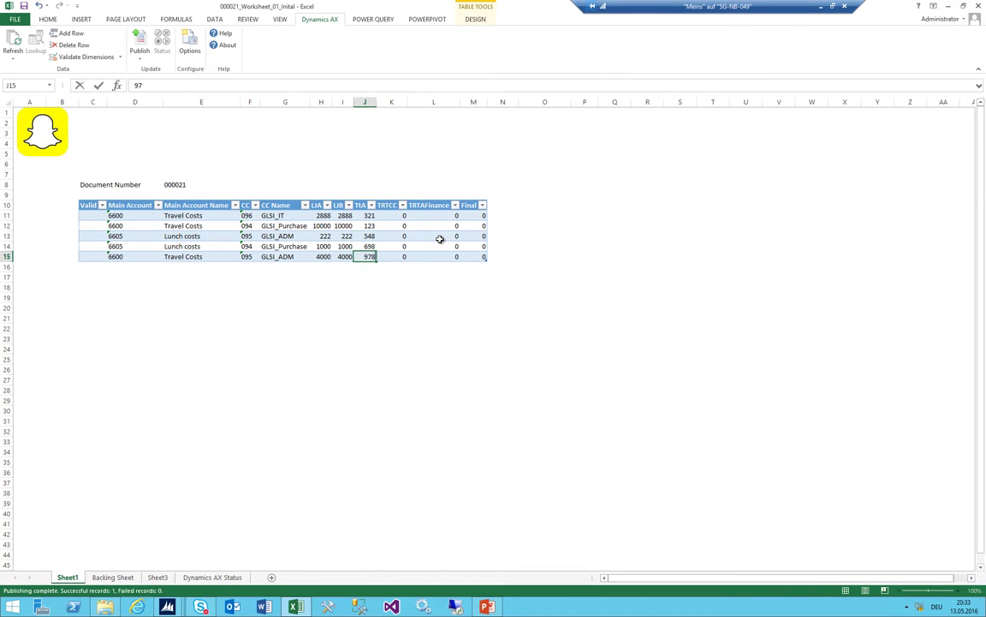
key("Up")
Publish the new TtA amounts to Dynamics AX, retrying from a TtA table cell, and check the publishing status
left_click(140, 55)
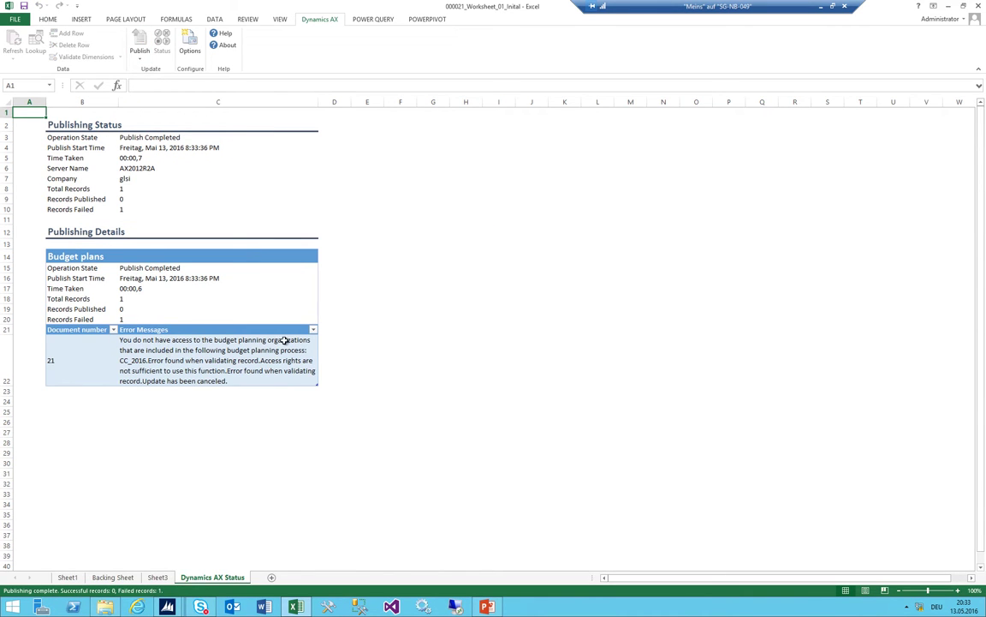
left_click(67, 576)
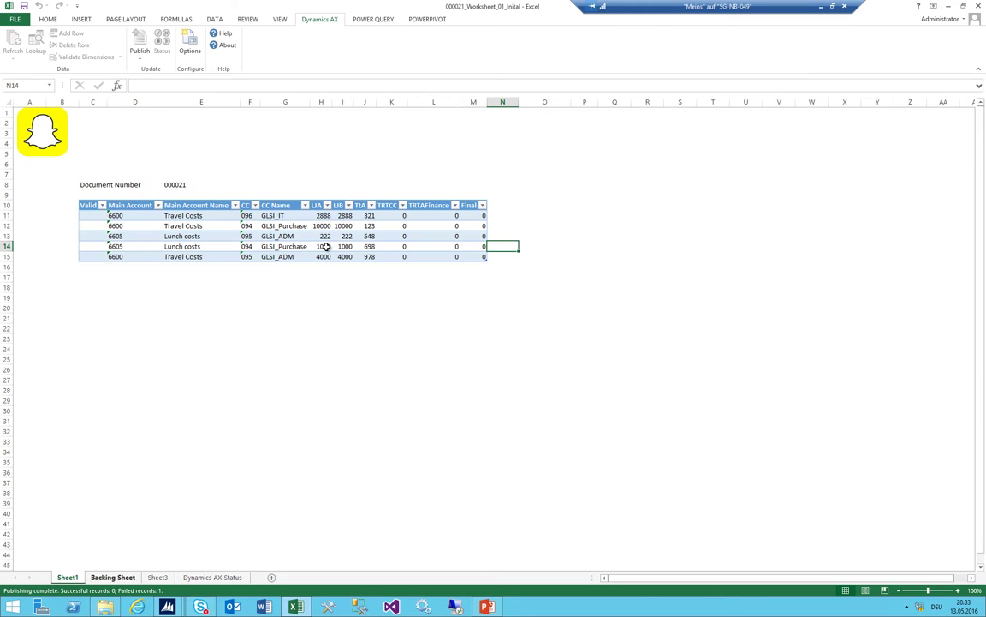
left_click(369, 225)
left_click(139, 39)
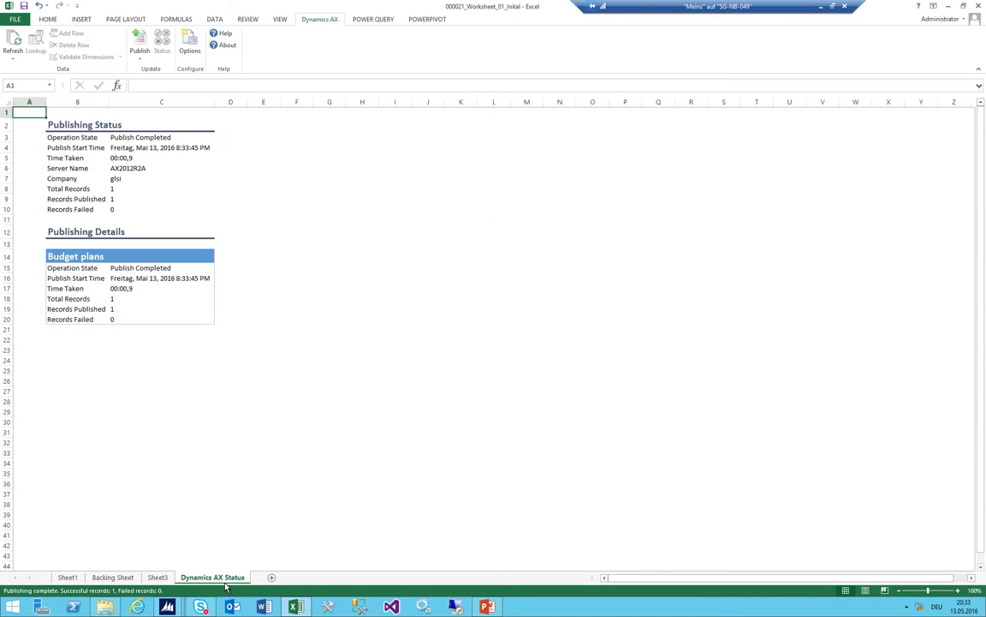
left_click(67, 576)
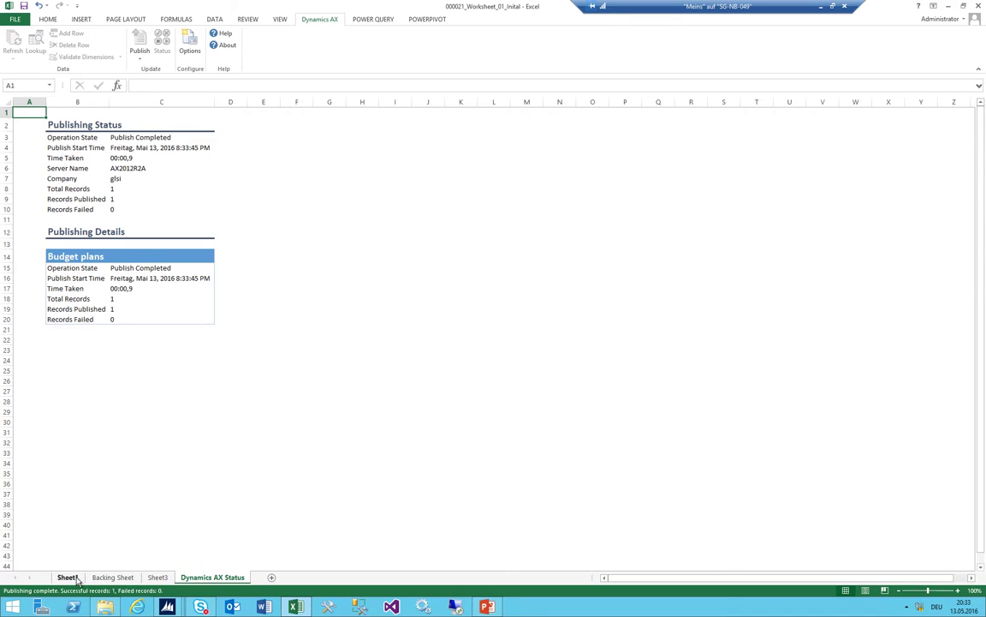
left_click(369, 225)
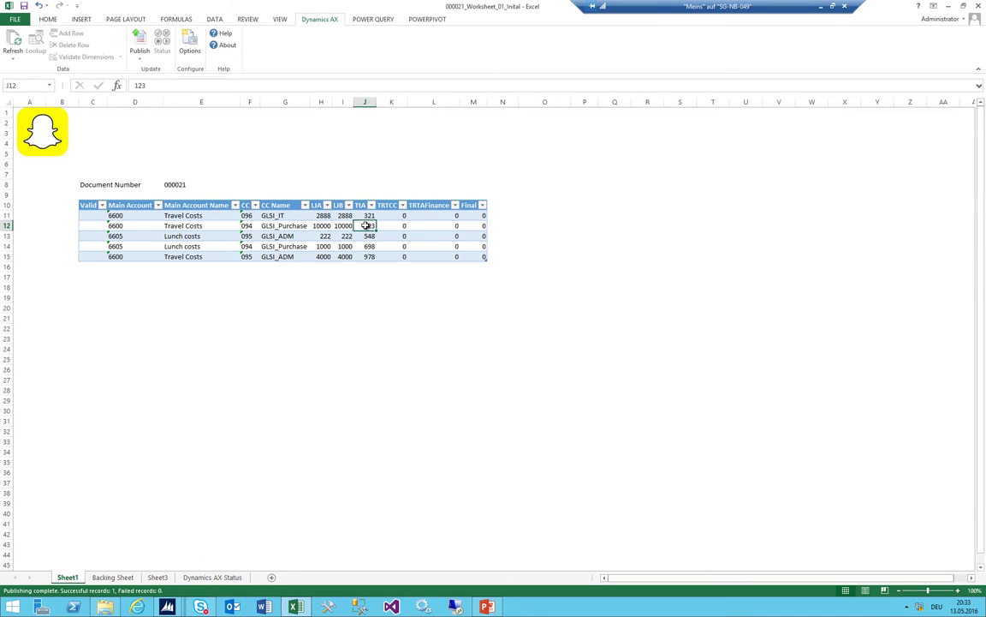
Check the published amounts in the open Dynamics AX budget plan against the TtA cells on Sheet1
mouse_move(167, 606)
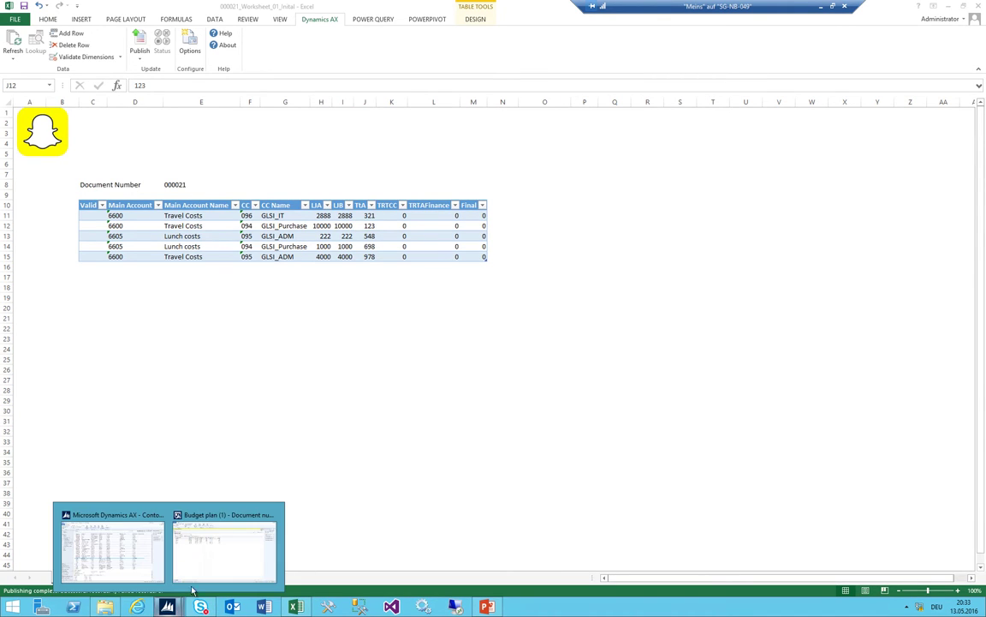
left_click(184, 548)
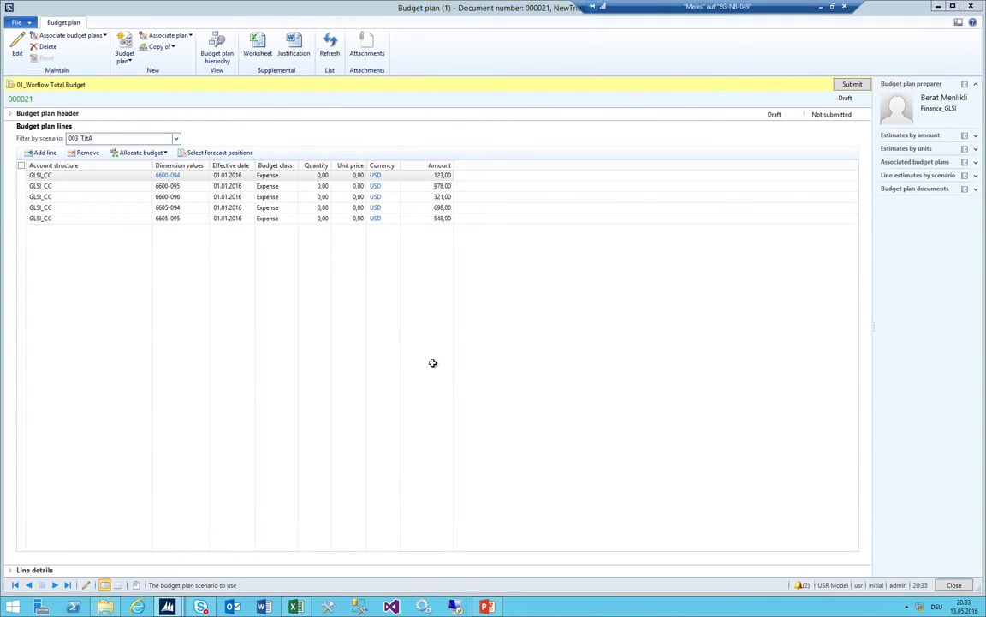
key("alt+Tab")
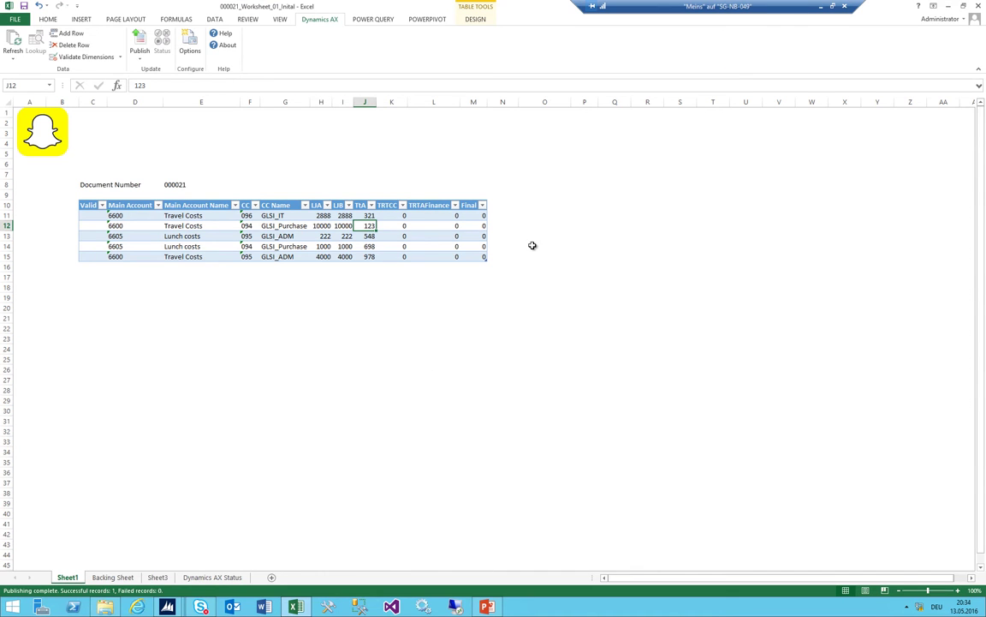
left_click(533, 245)
left_click(372, 225)
left_click(368, 235)
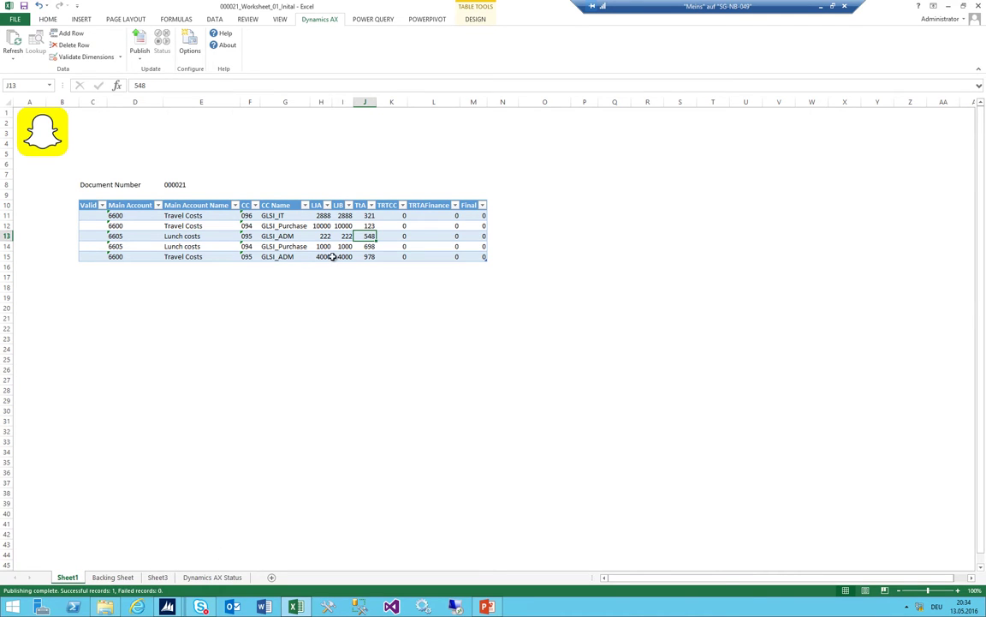
Try to enter 5 as the TRTAFinance amount of the GLSI_ADM lunch costs row on Sheet1
double_click(439, 235)
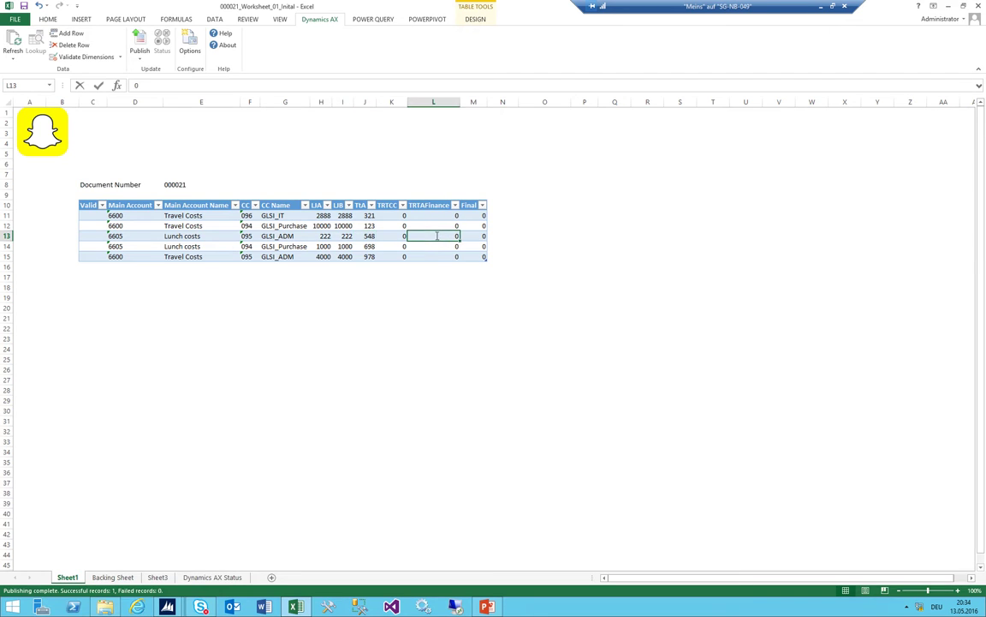
type("5")
key("Return")
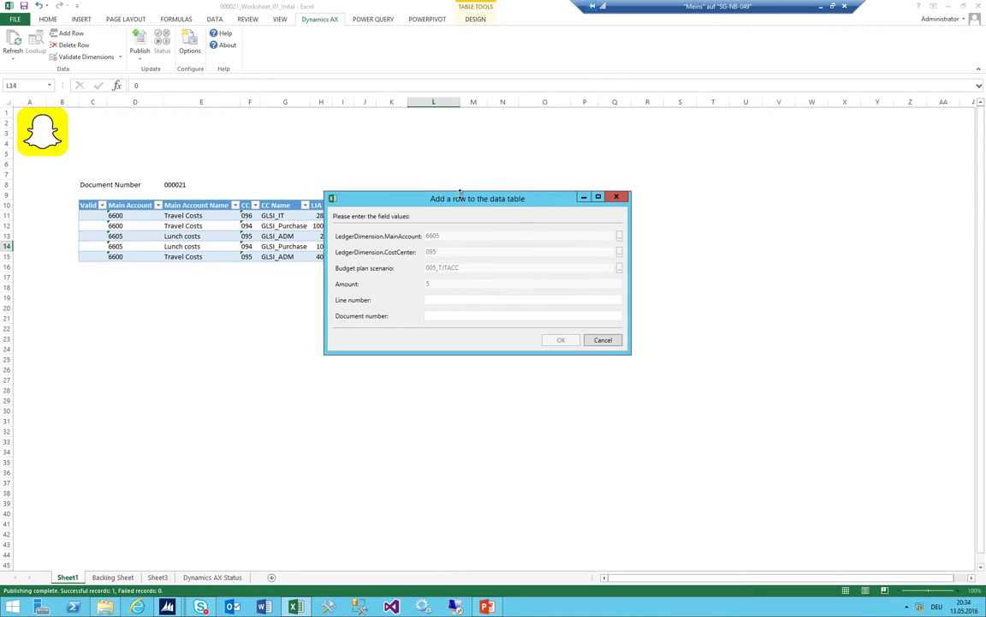
left_click_drag(460, 193, 650, 254)
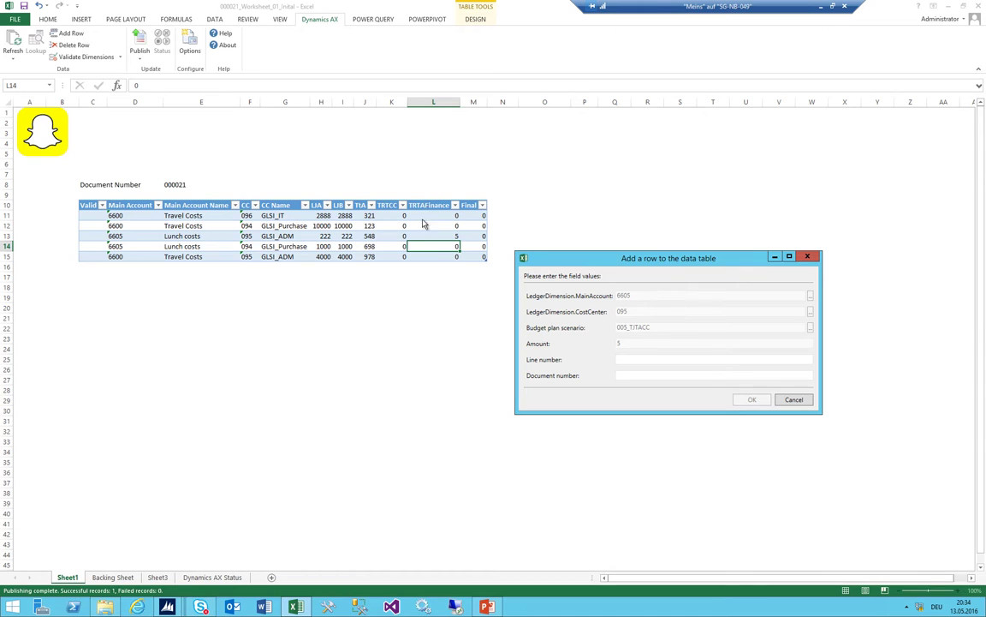
Review the scenario filter choices of the open Dynamics AX budget plan and cancel the row addition in Excel
mouse_move(167, 606)
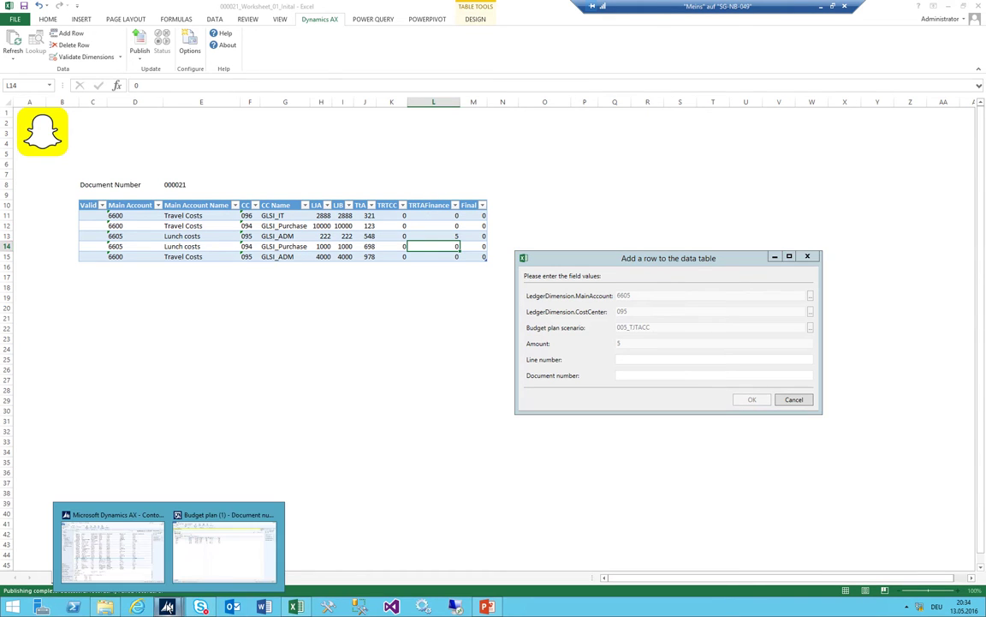
left_click(198, 546)
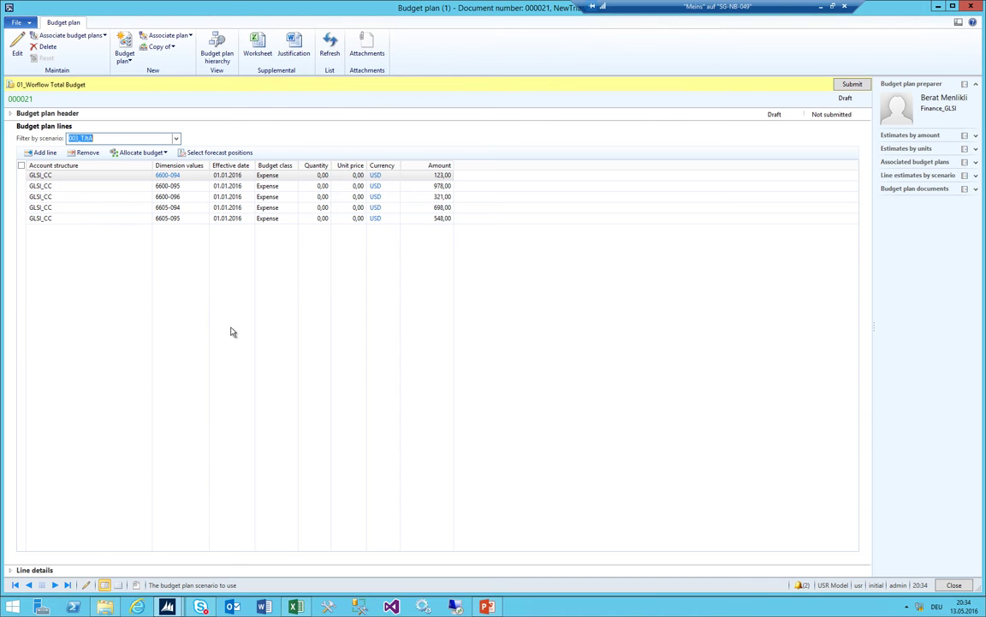
left_click(177, 139)
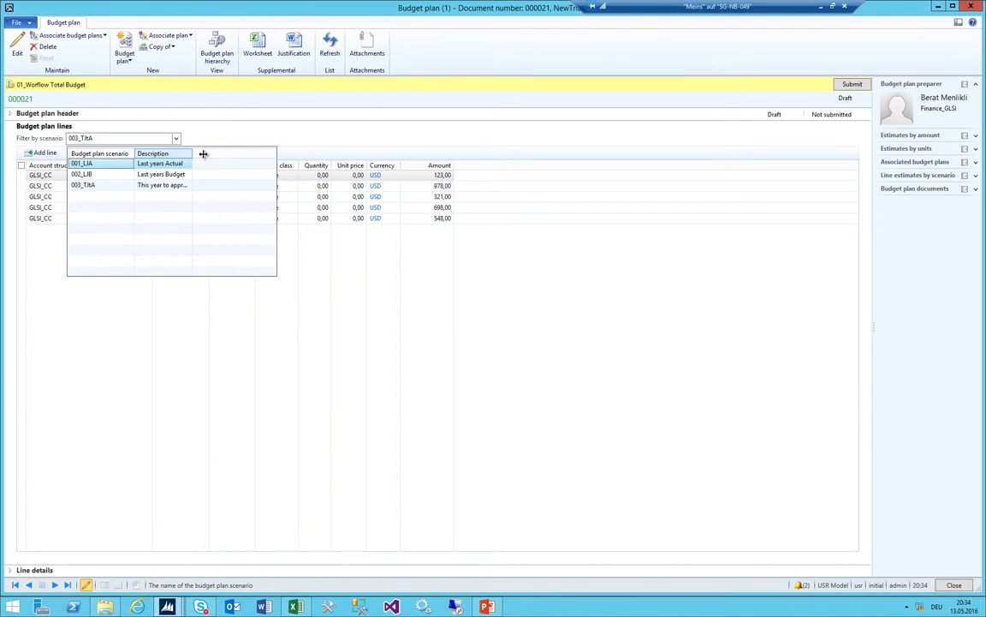
left_click(470, 306)
key("alt+Tab")
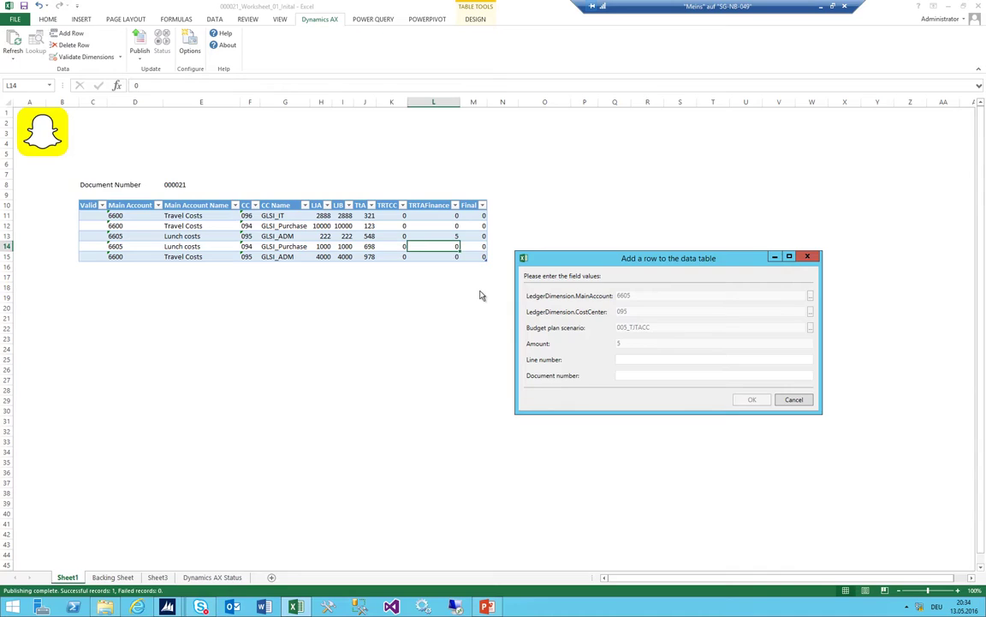
key("alt+Tab")
key("alt+Tab")
left_click(786, 401)
Set the GLSI_Purchase travel costs TtA amount to its LJB amount multiplied by 14,25 and autofit the TtA column width
left_click(375, 234)
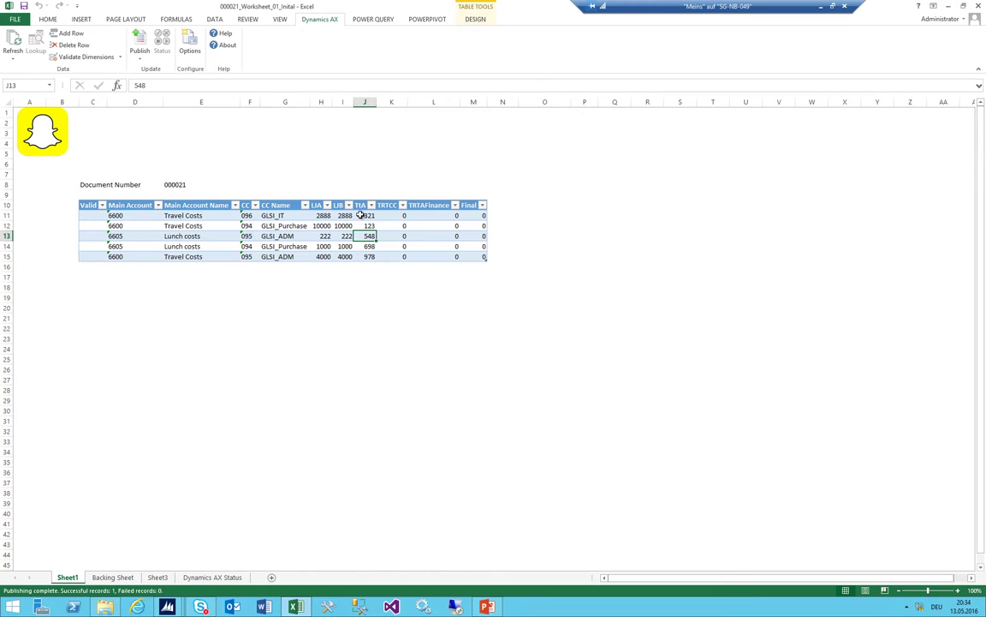
mouse_move(360, 215)
left_mouse_down()
mouse_move(367, 236)
mouse_move(370, 216)
left_mouse_up()
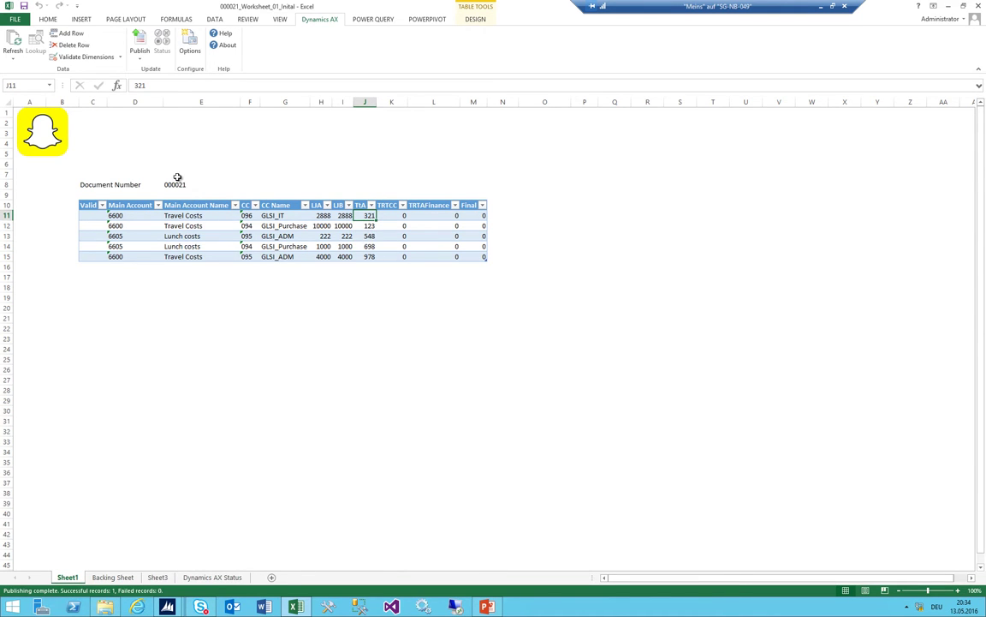
key("alt+Tab")
left_click(368, 226)
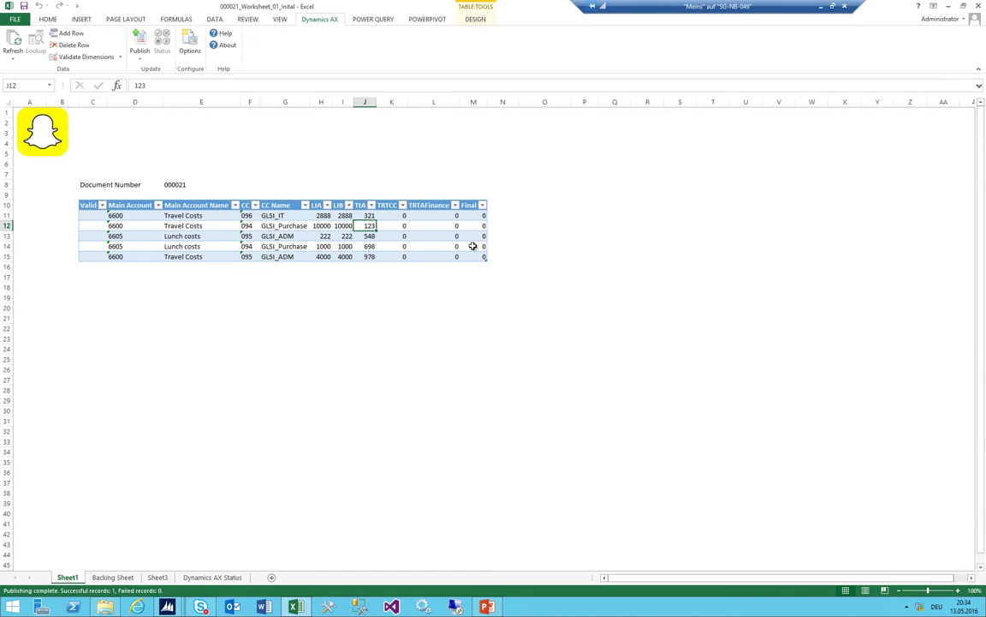
type("=")
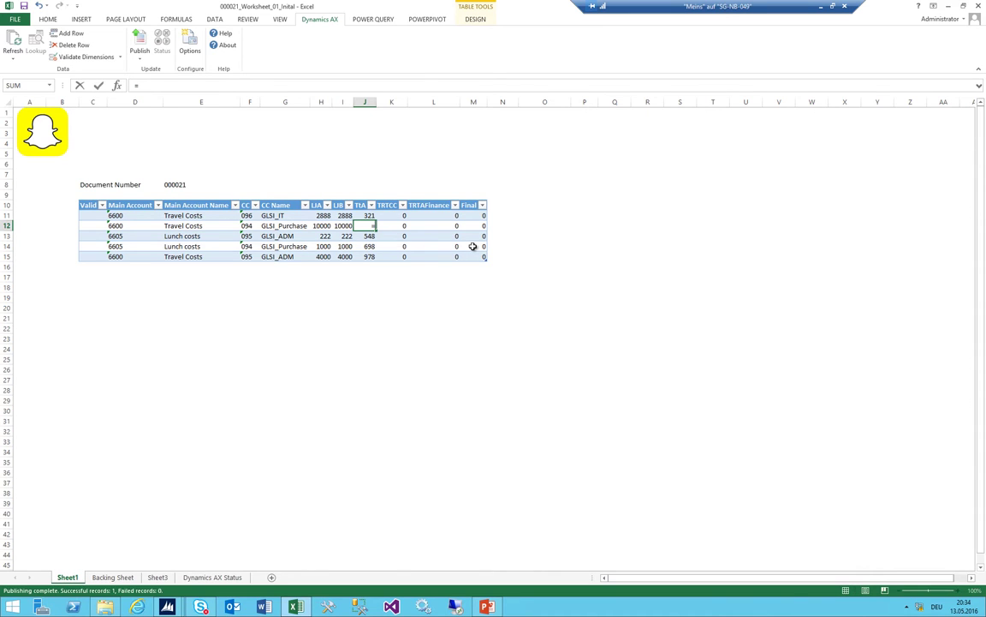
key("Left")
type("*14,25")
key("Return")
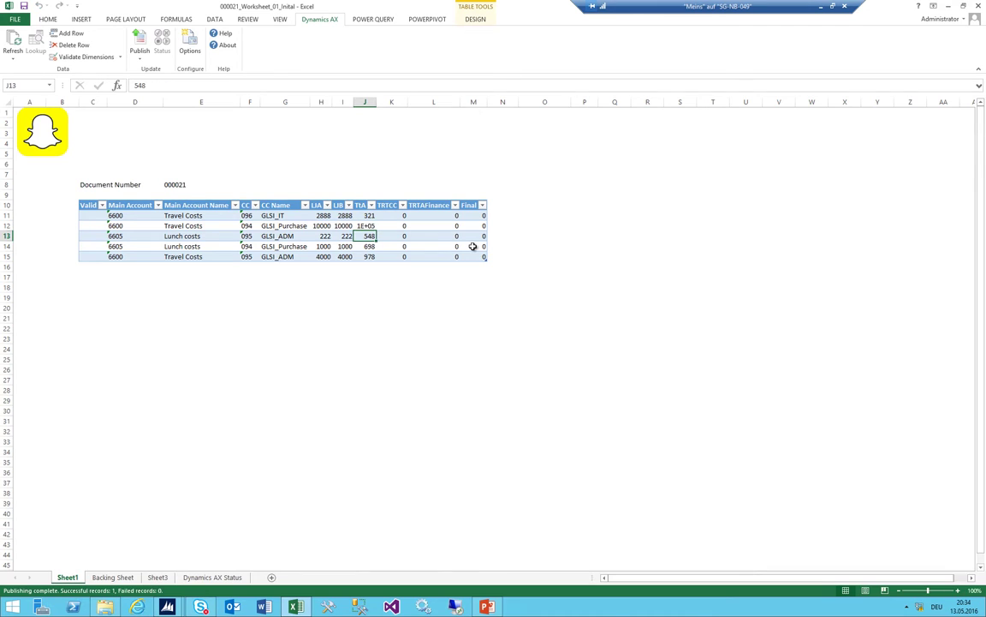
double_click(375, 102)
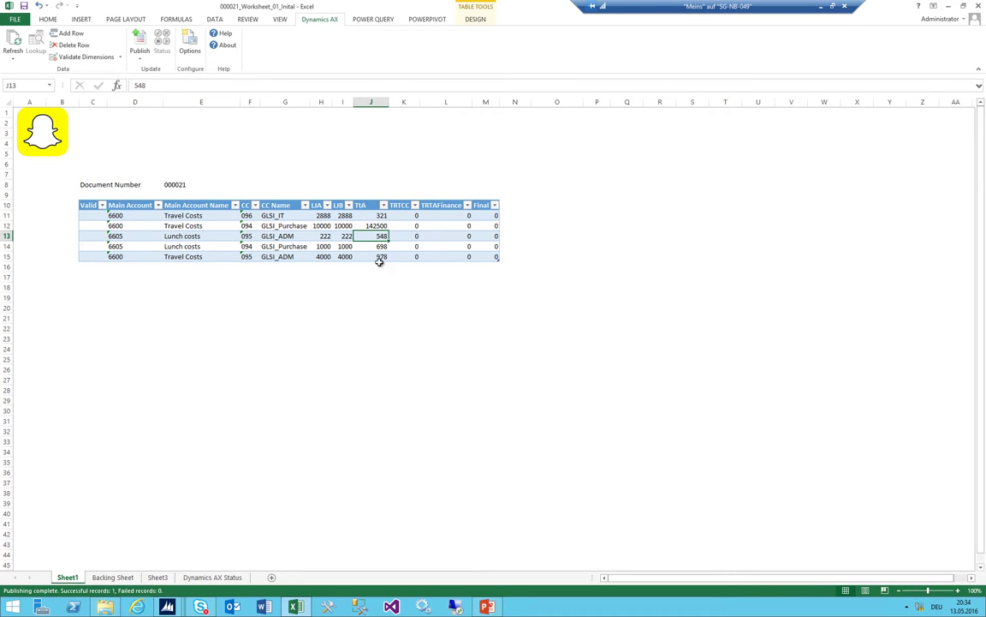
Publish the changed TtA amount to Dynamics AX, retrying from the GLSI_Purchase travel costs TtA cell
left_click(140, 50)
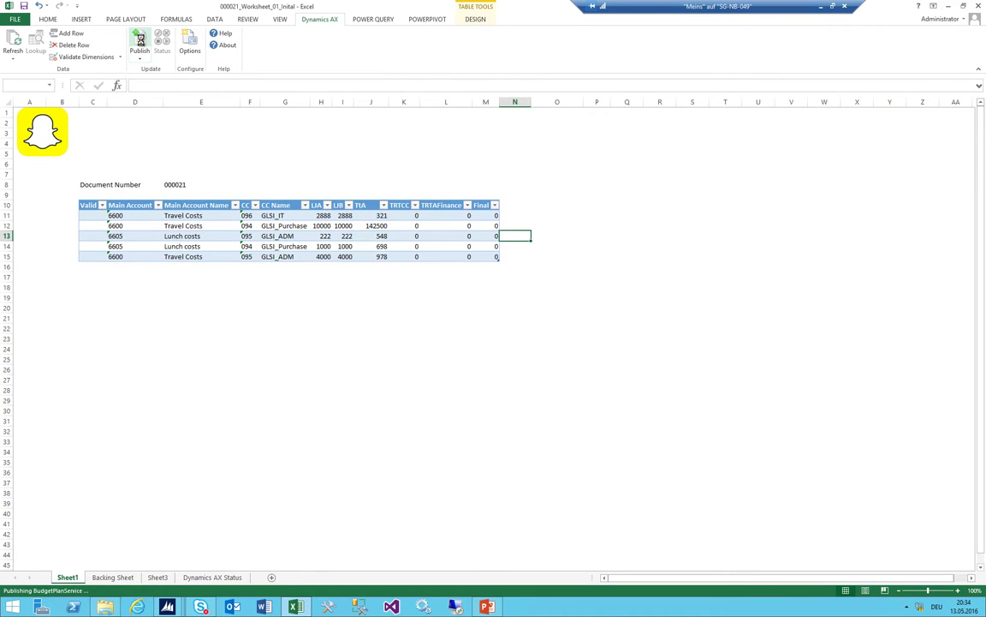
left_click(69, 577)
left_click(377, 225)
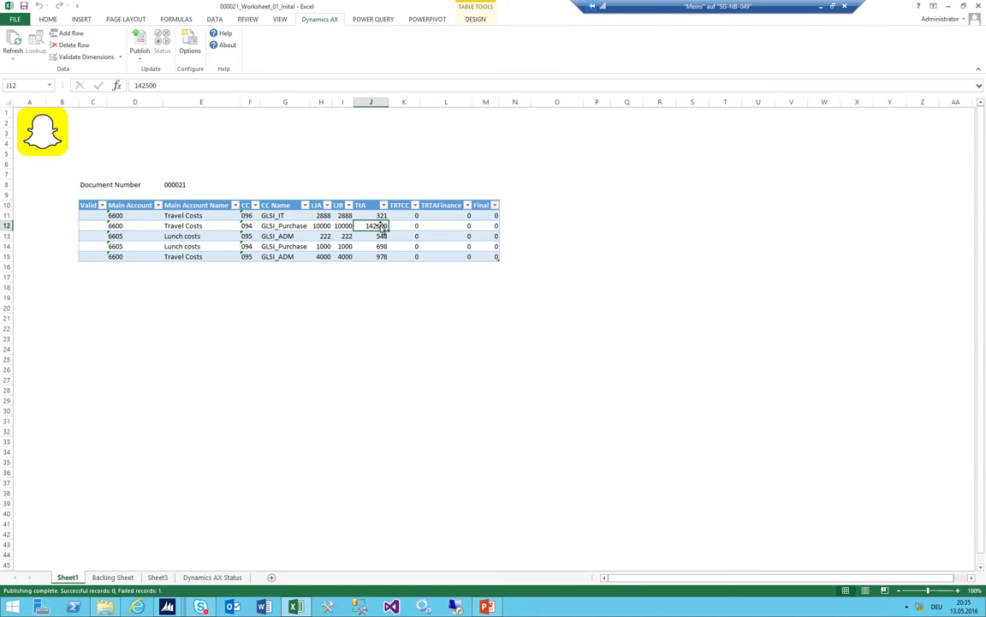
left_click(137, 43)
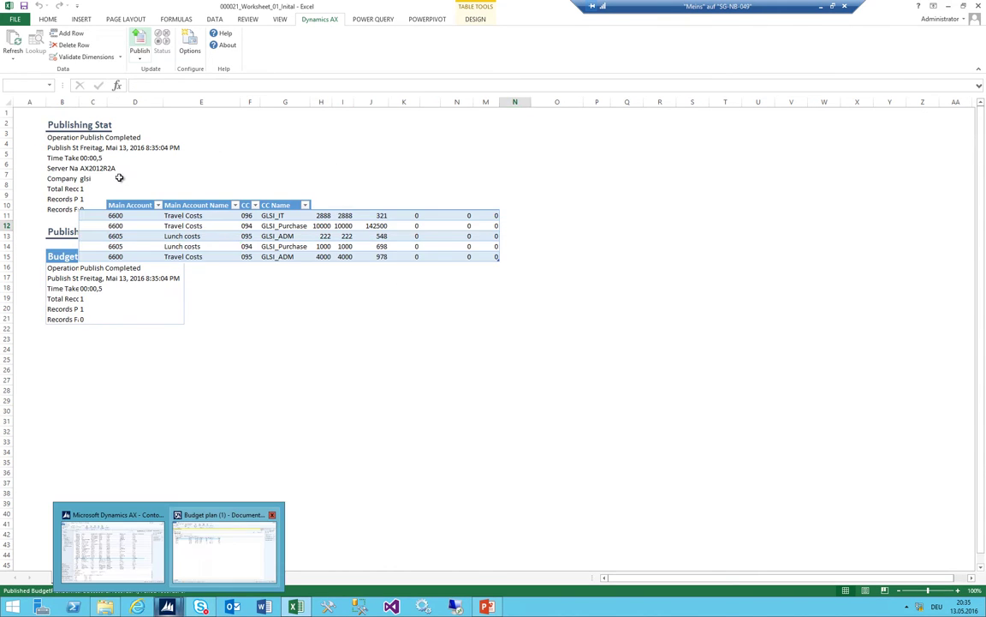
Check the publishing status sheet and the published 6600-094 amount in the open Dynamics AX budget plan
left_click(214, 577)
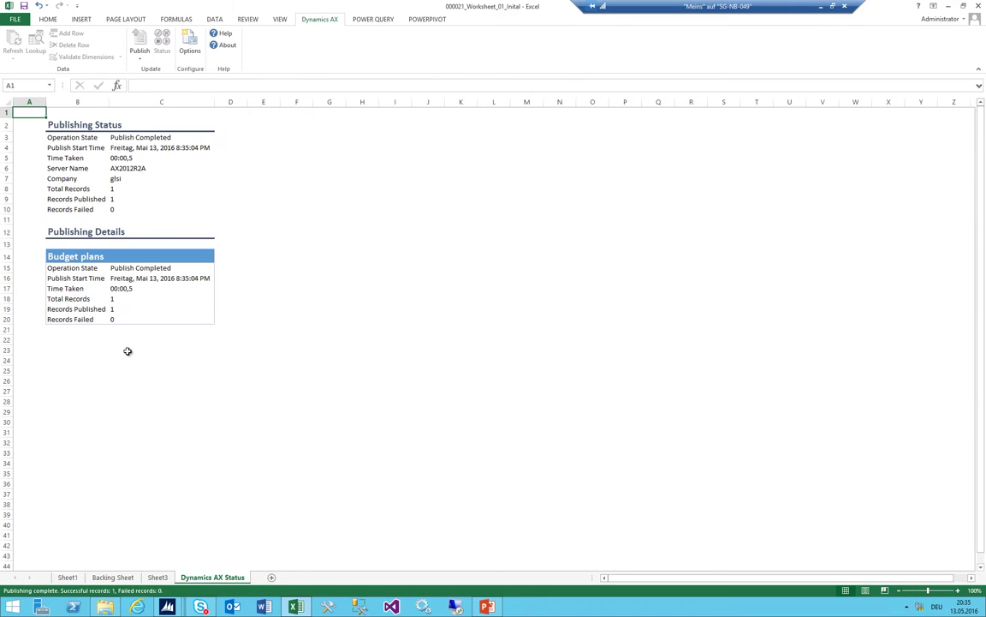
left_click(125, 306)
left_click(67, 577)
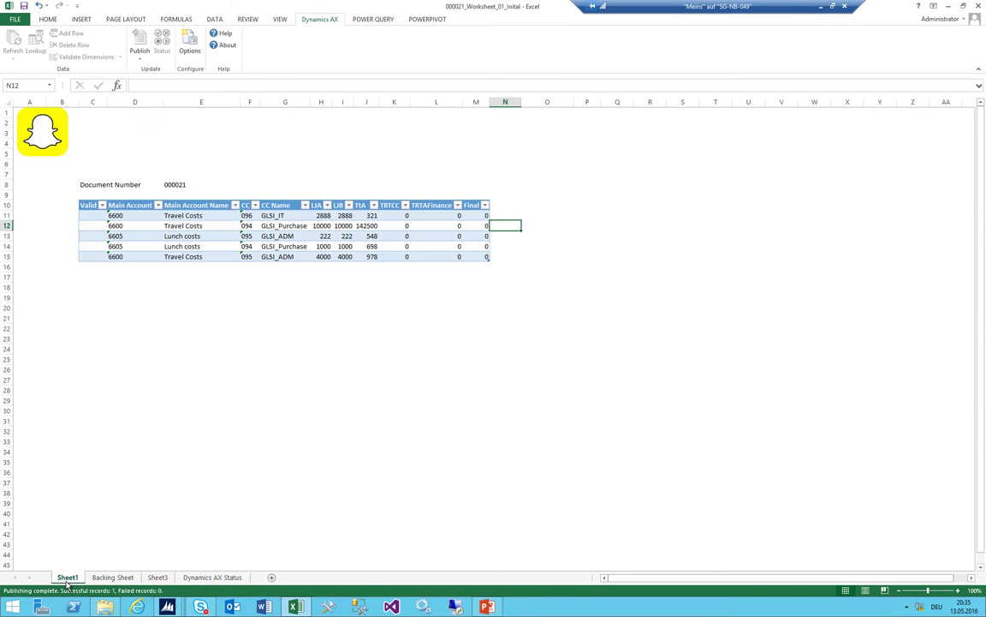
mouse_move(167, 606)
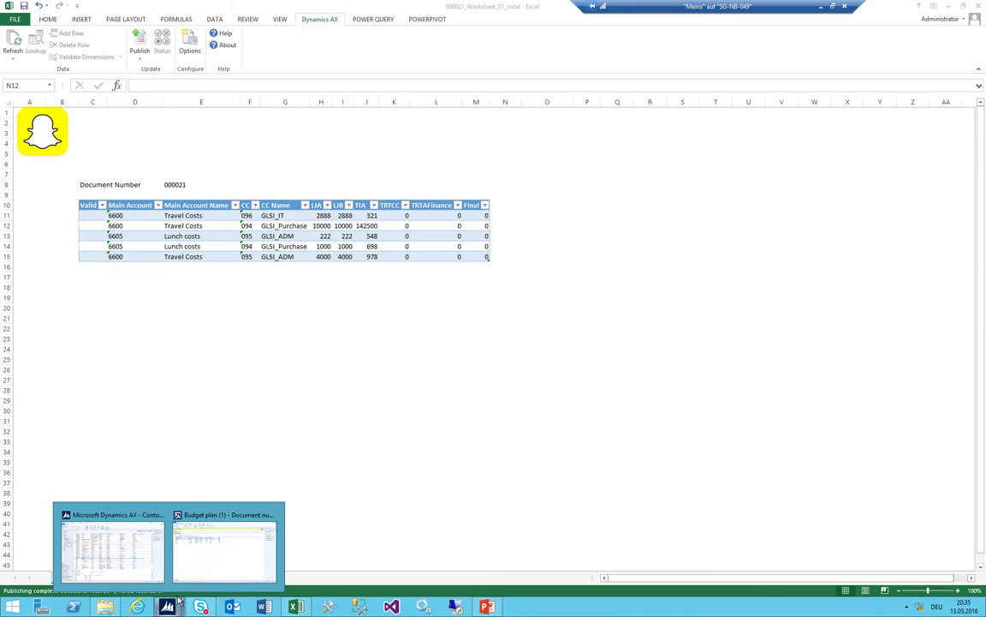
left_click(181, 557)
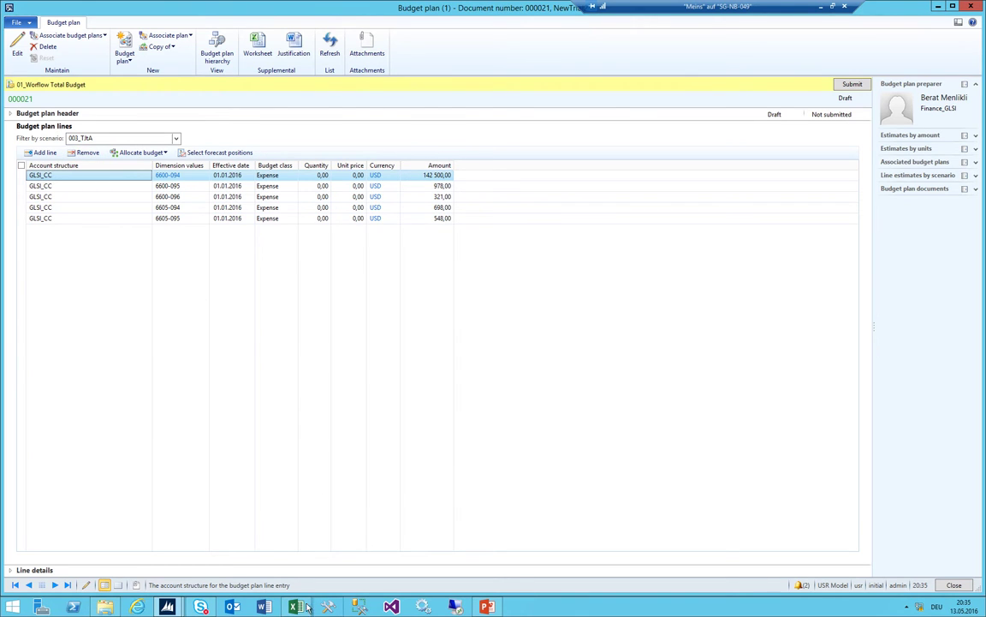
key("alt+Tab")
Create a PivotTable from the Sheet1 budget table on a new worksheet, with CC Name as rows and the sum of TtA as values
left_click(284, 246)
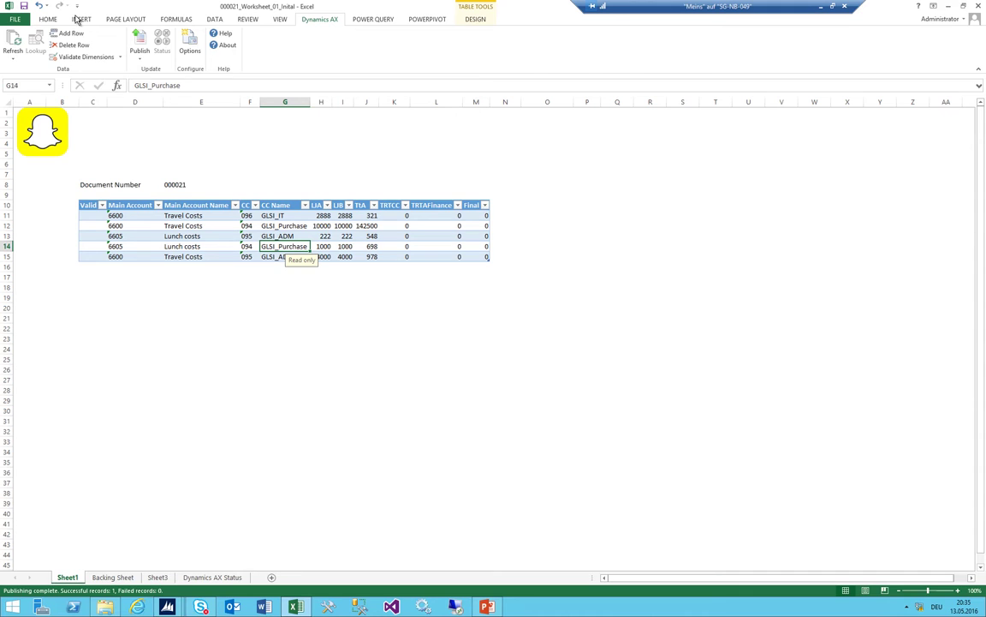
left_click(77, 19)
left_click(17, 43)
left_click(408, 274)
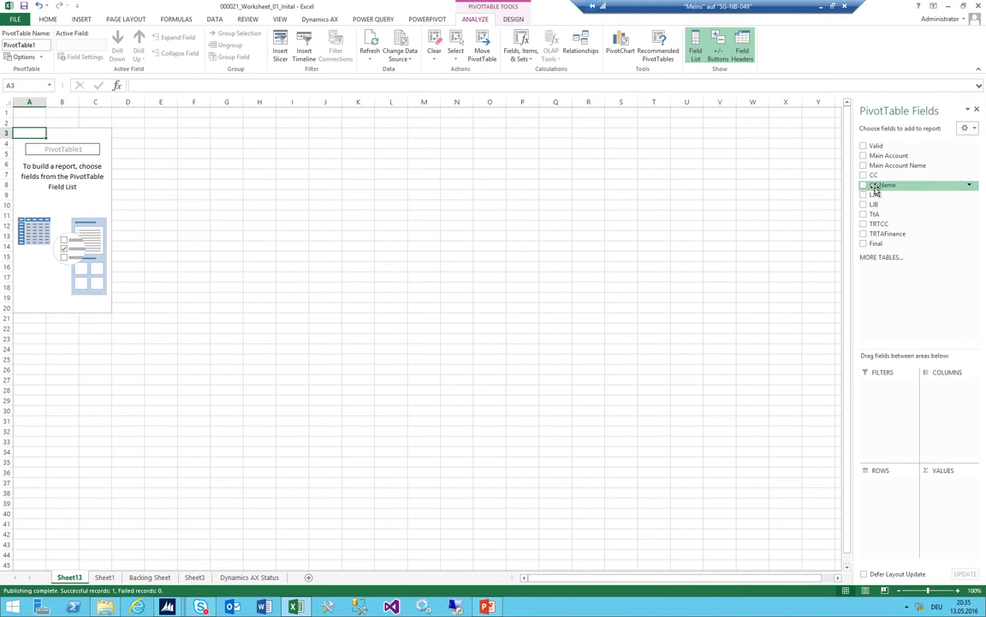
left_click_drag(875, 185, 890, 548)
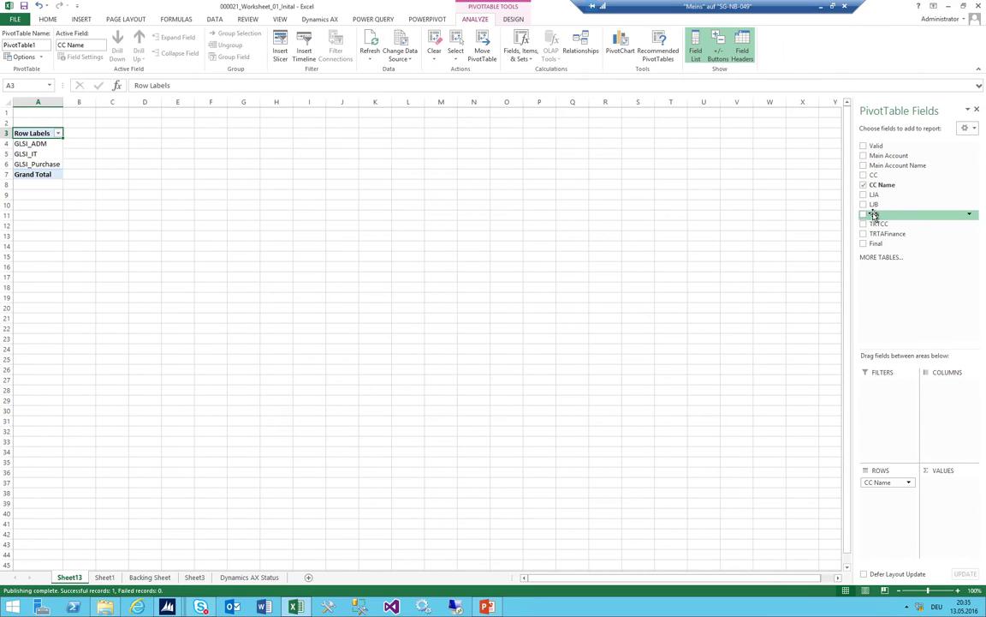
left_click_drag(874, 214, 942, 490)
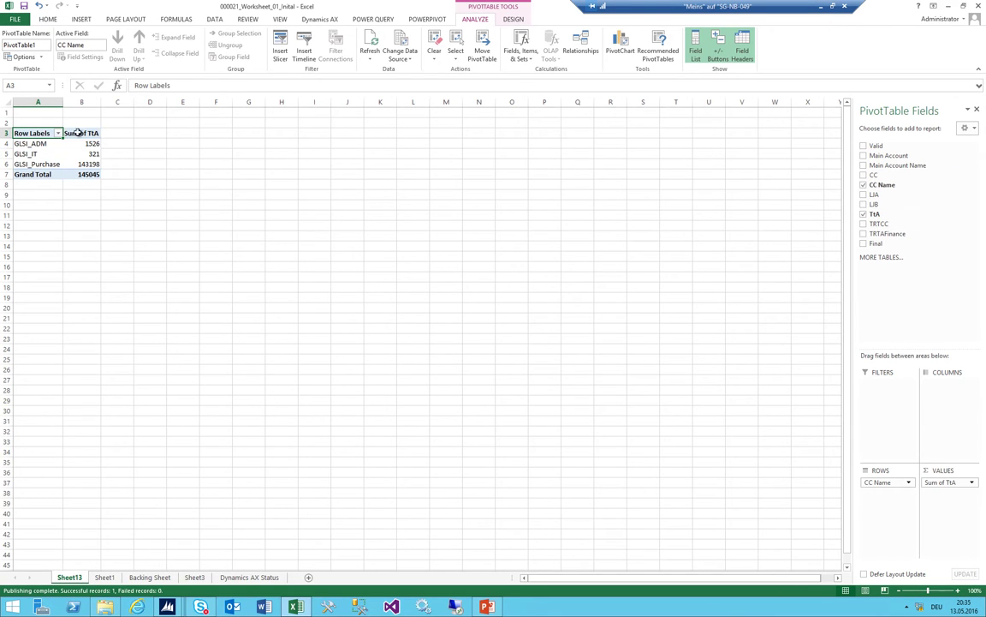
left_click_drag(81, 142, 89, 163)
left_click(216, 174)
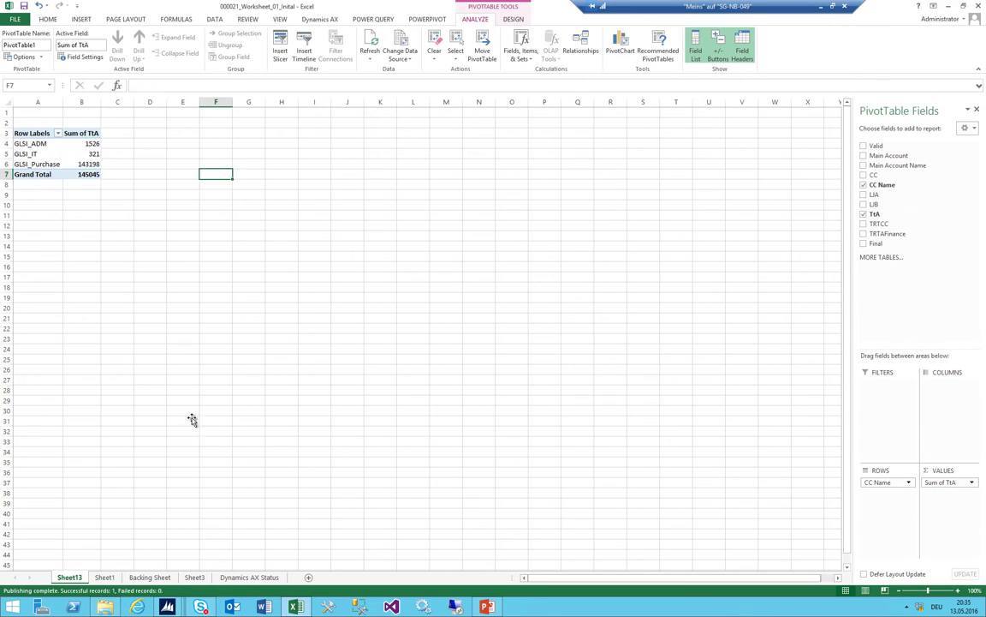
Add a second PivotTable from the Sheet1 table at F3 on Sheet13, with Main Account Name as rows and the sum of TtA as values
left_click(104, 578)
left_click(116, 225)
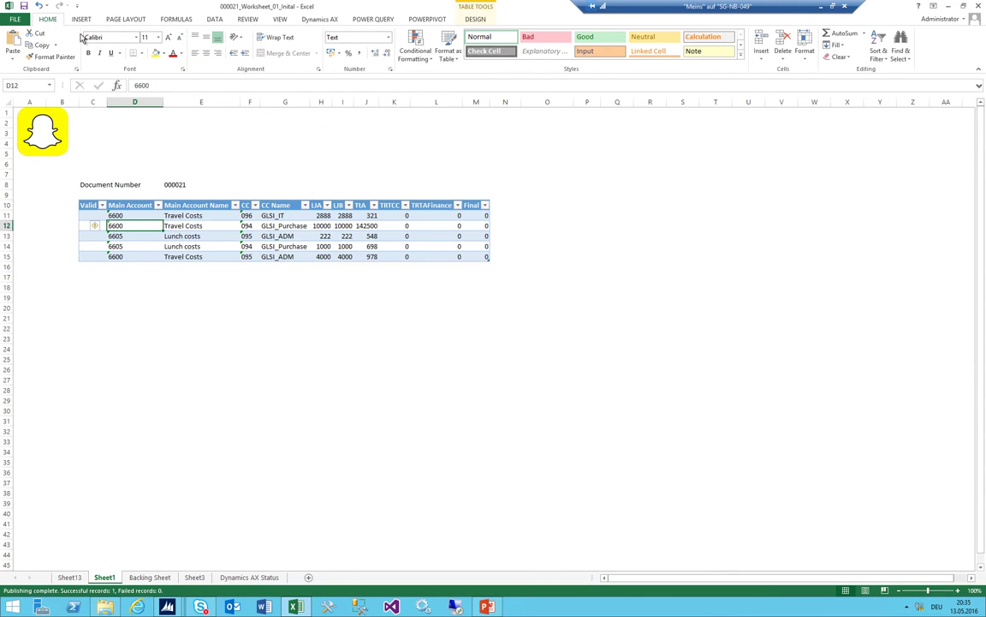
left_click(81, 18)
left_click(53, 41)
key("Escape")
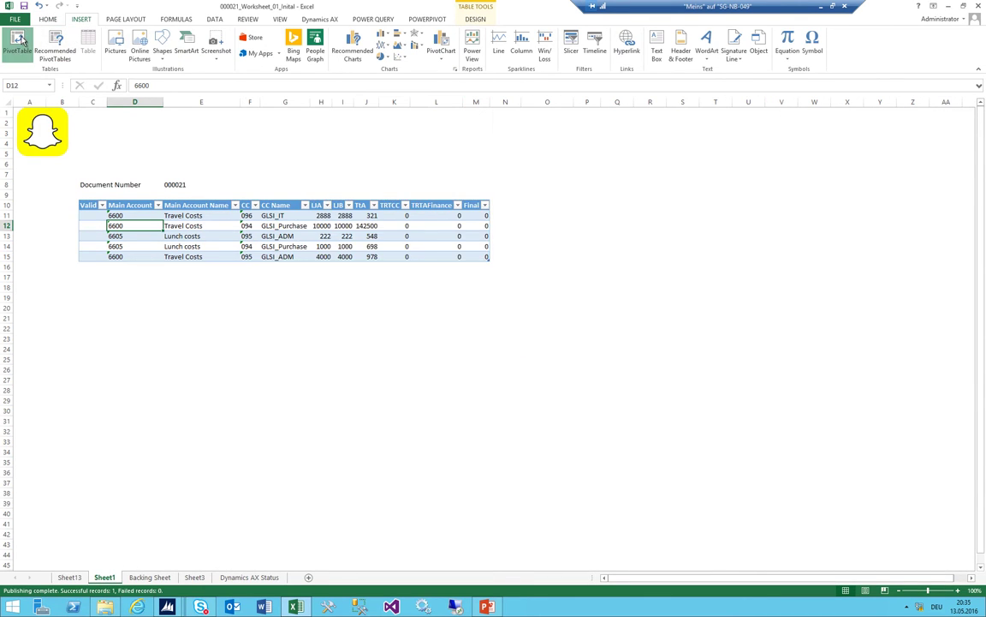
left_click(17, 42)
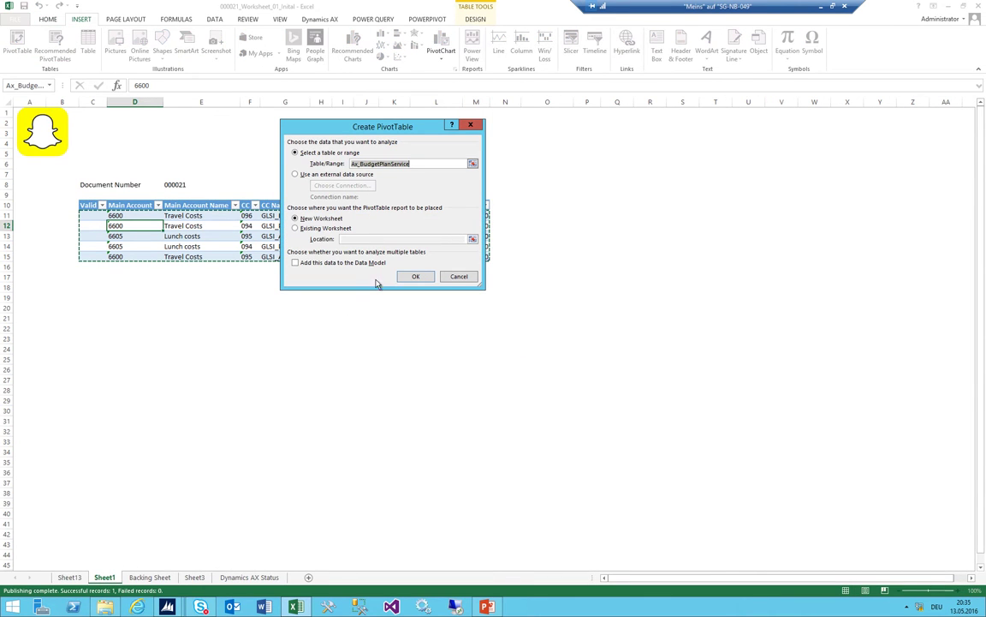
left_click(300, 229)
left_click(405, 274)
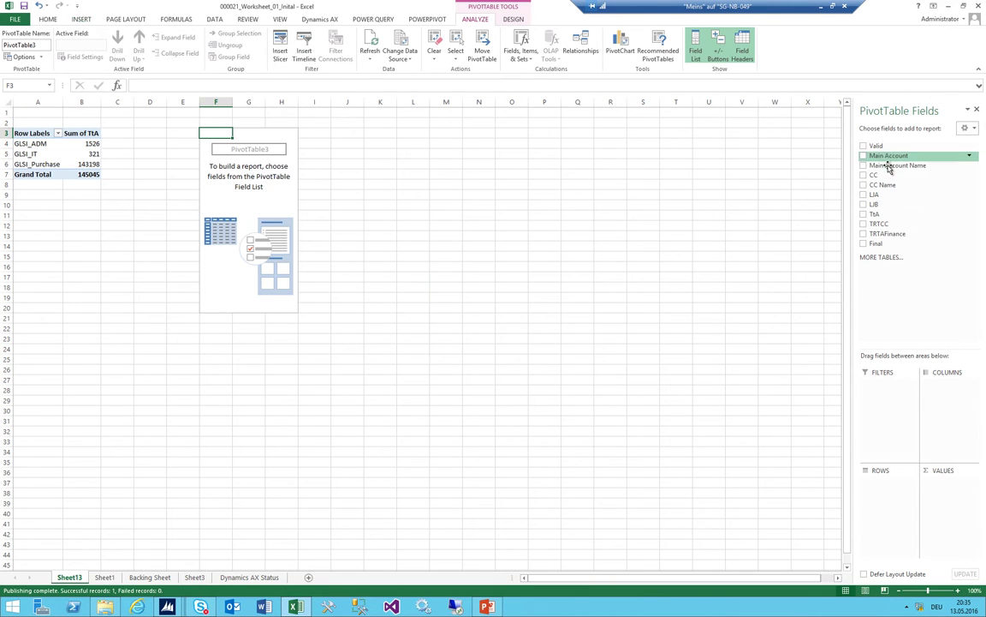
left_click_drag(886, 165, 879, 462)
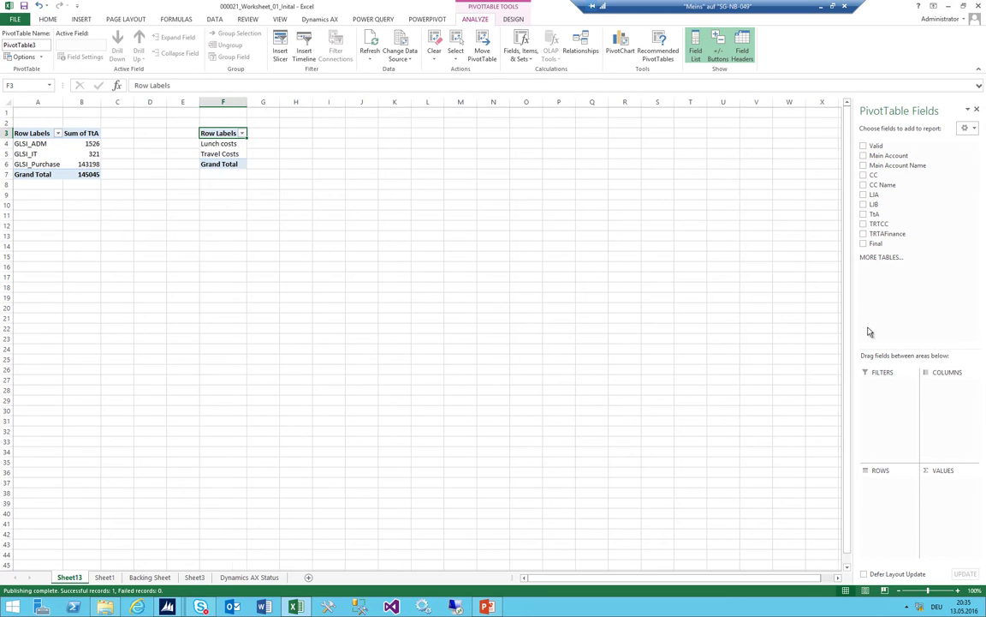
left_click_drag(875, 213, 942, 488)
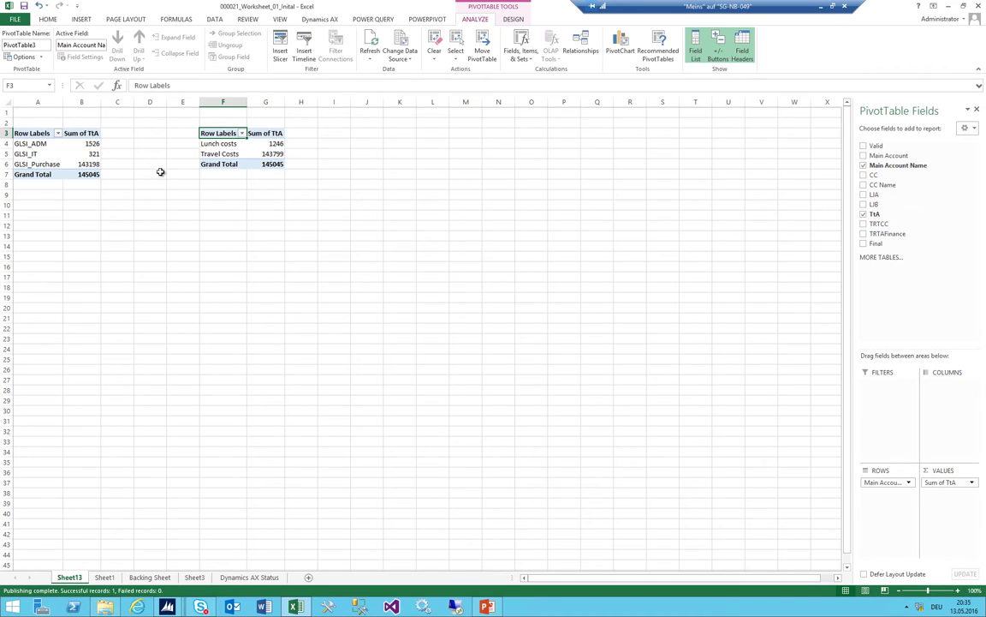
Return to Sheet1 and look at the worksheet and template files in the budgetplanning MyFolder network folder
left_click(90, 154)
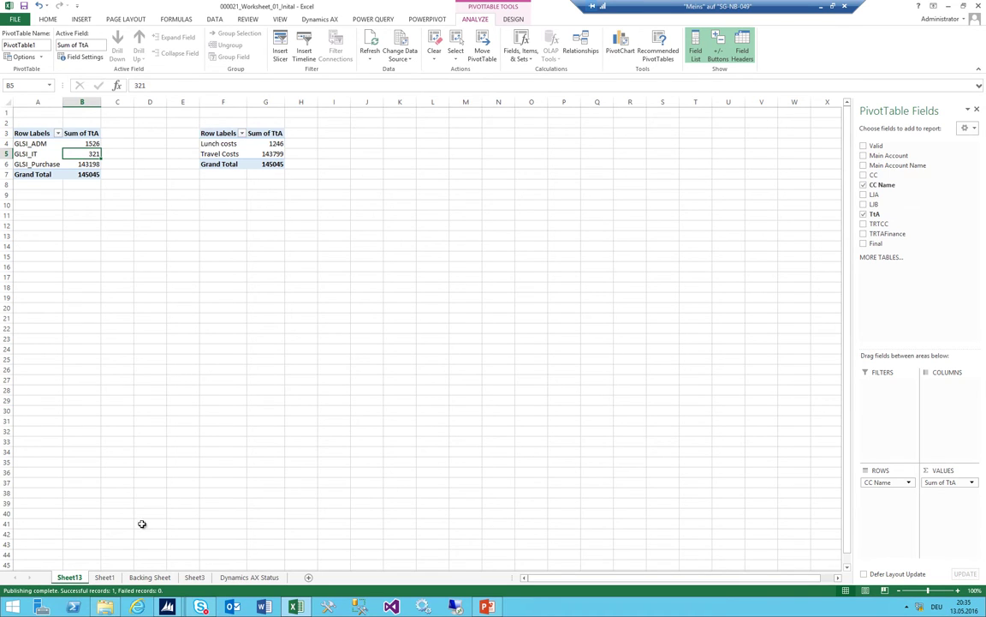
left_click(147, 578)
left_click(104, 576)
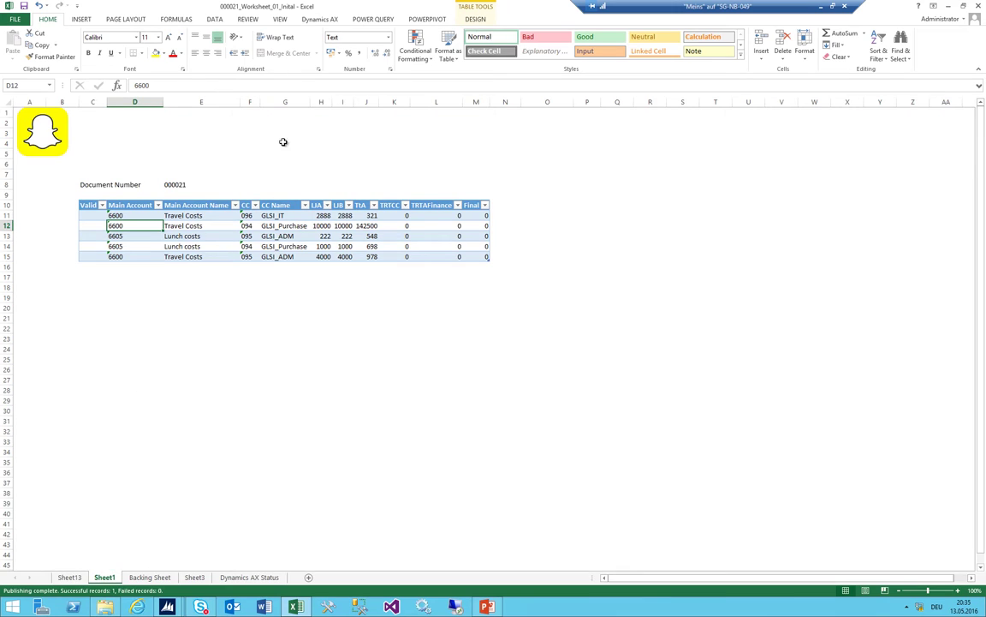
left_click(105, 606)
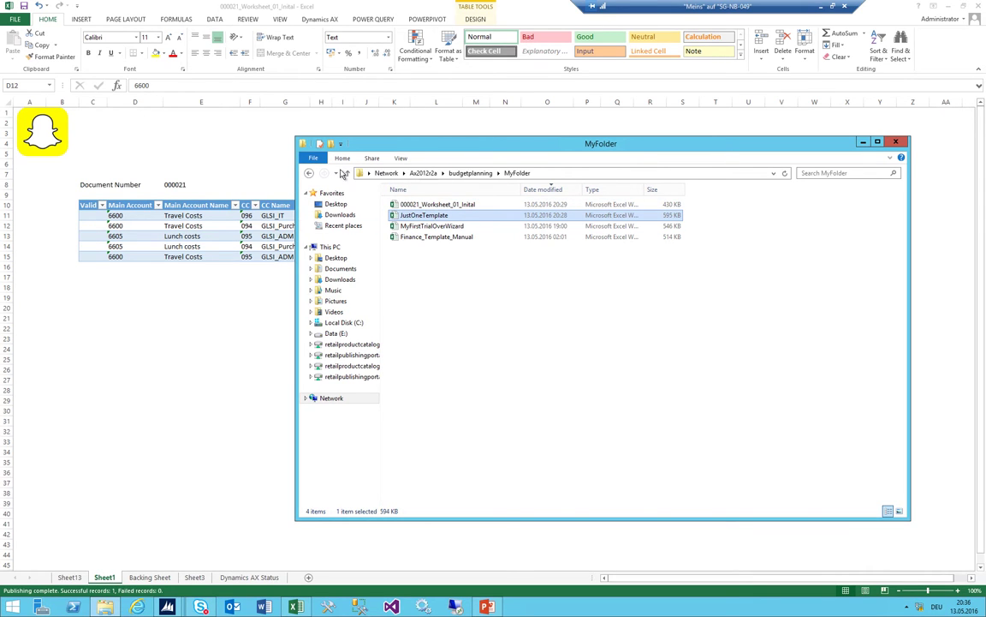
key("alt+Tab")
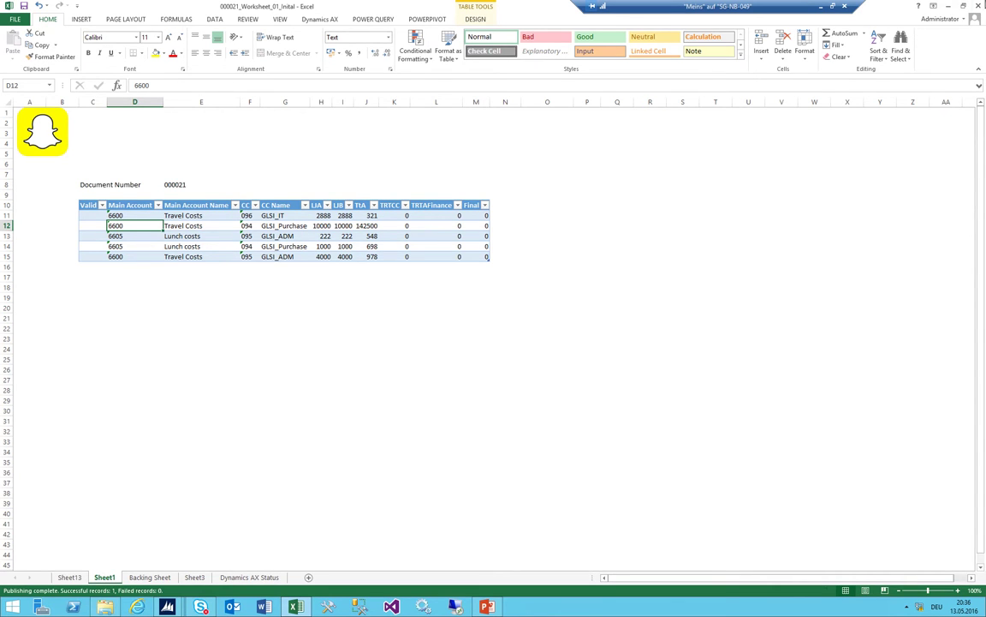
Leave the workbook and compare the budget plan lines of scenarios 002_LJB and 003_TJtA in Dynamics AX
key("alt+F4")
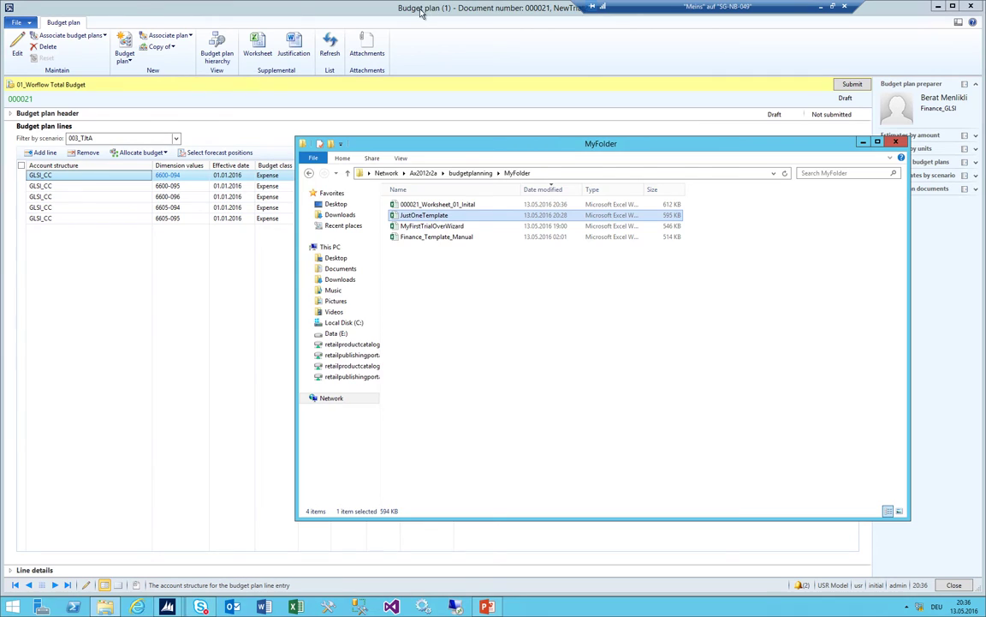
left_click(420, 13)
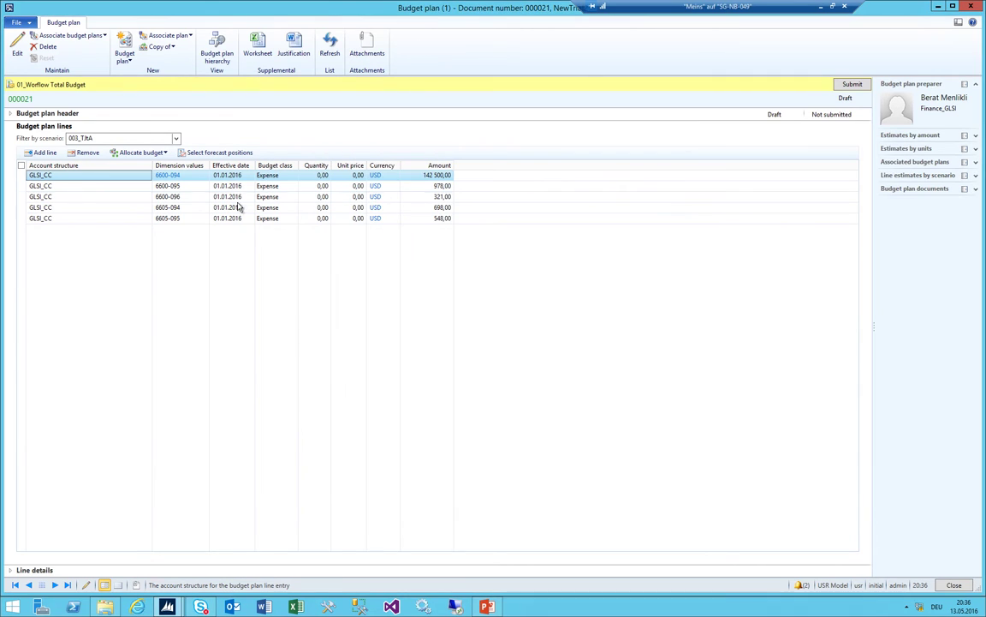
left_click(175, 138)
left_click(88, 174)
left_click(175, 137)
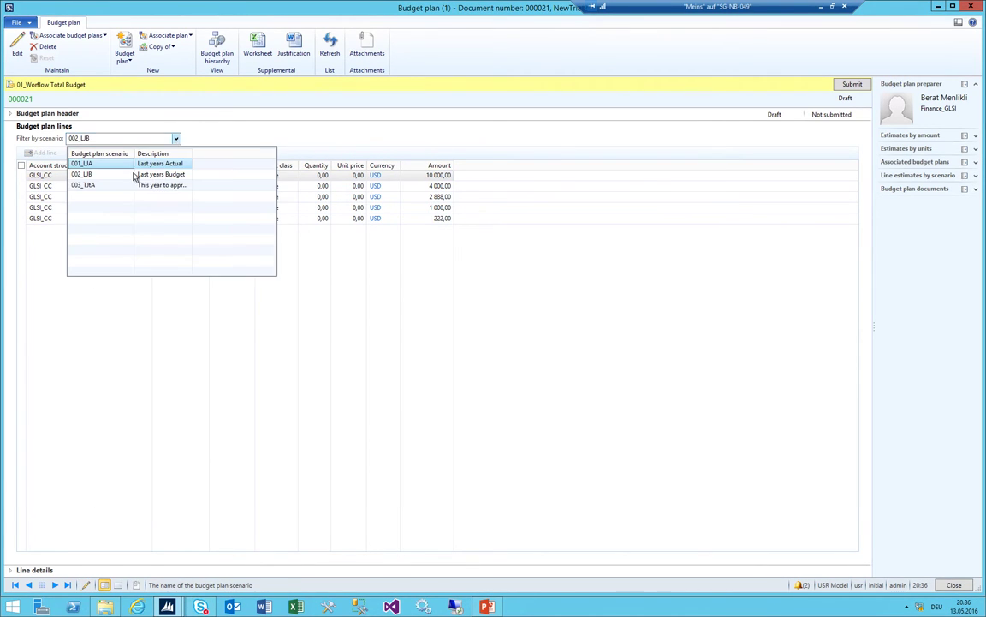
left_click(121, 185)
left_click(276, 198)
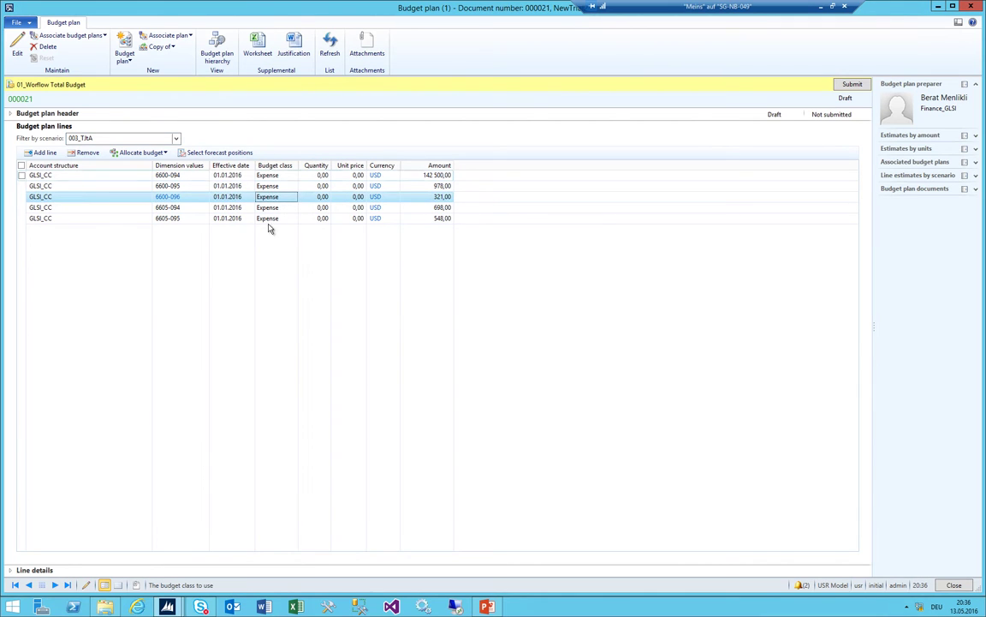
left_click(175, 138)
key("Escape")
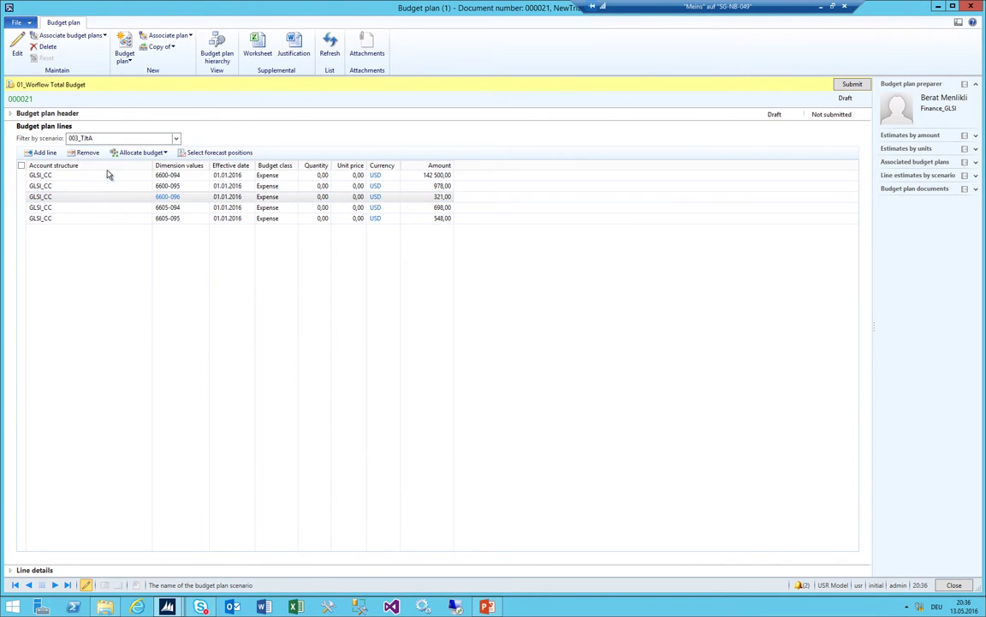
left_click(175, 137)
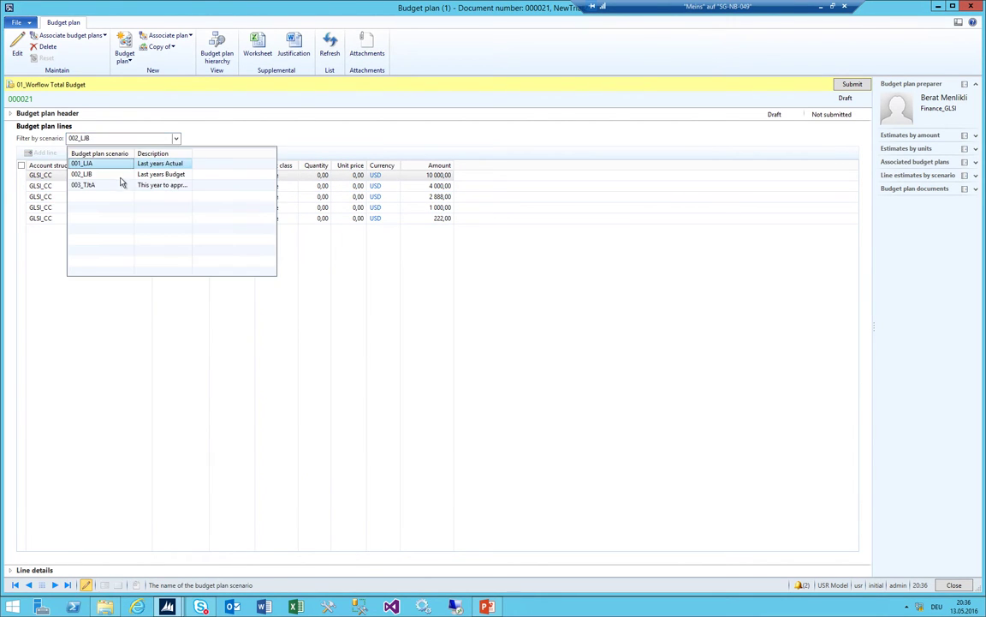
left_click(121, 185)
left_click(279, 219)
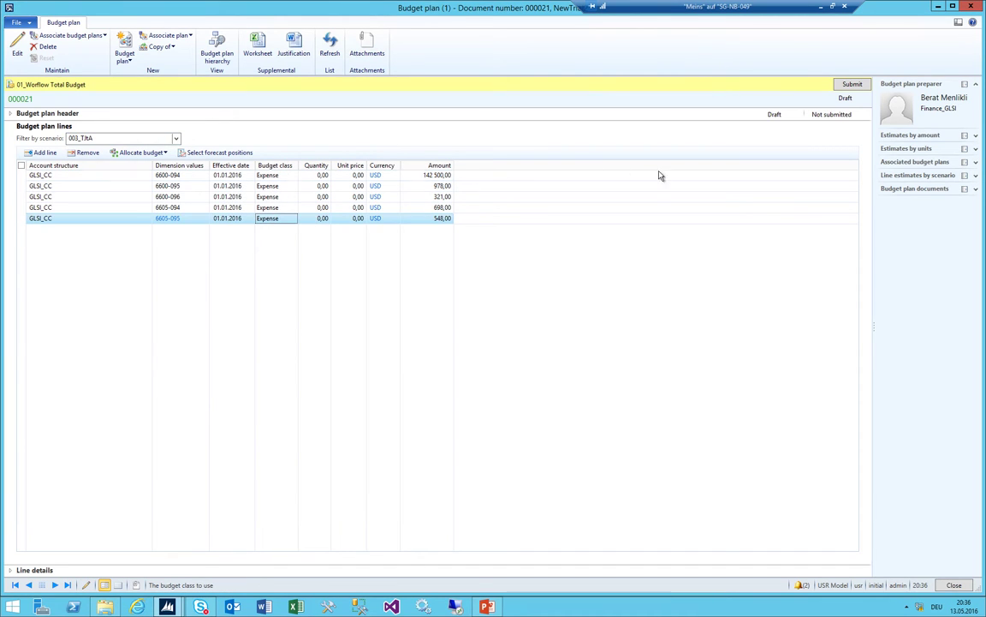
Submit the budget plan to the 01_Worflow Total Budget workflow without a comment, close it and select NewTrial2 among all budget plans
left_click(852, 84)
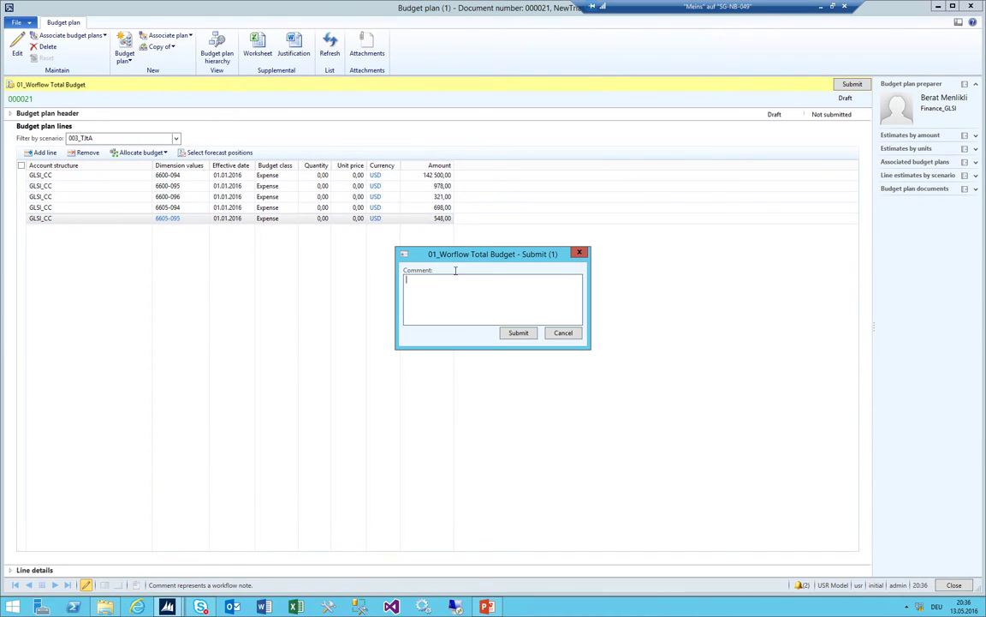
left_click(516, 333)
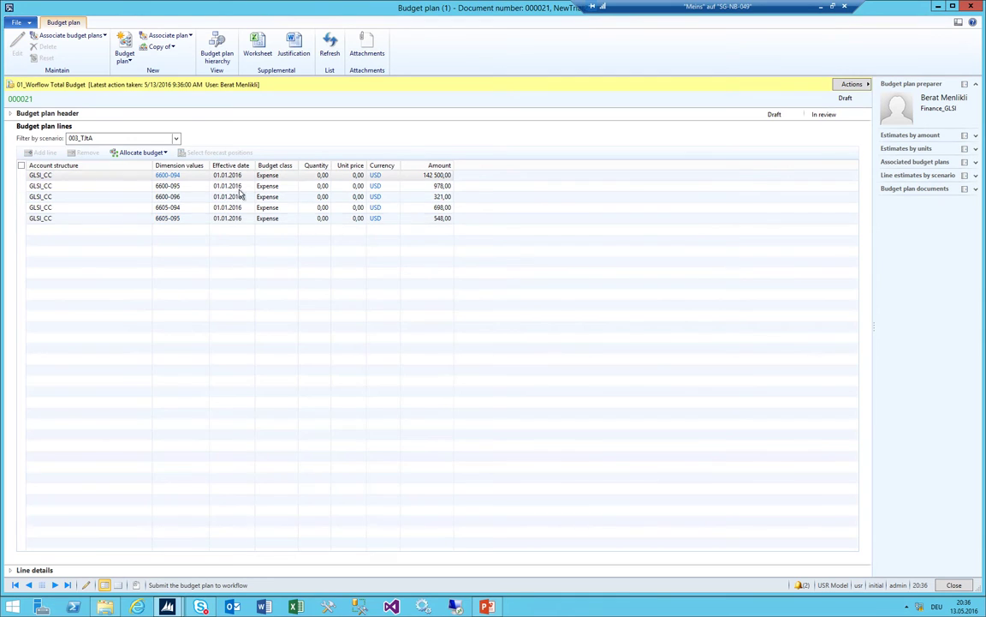
key("Escape")
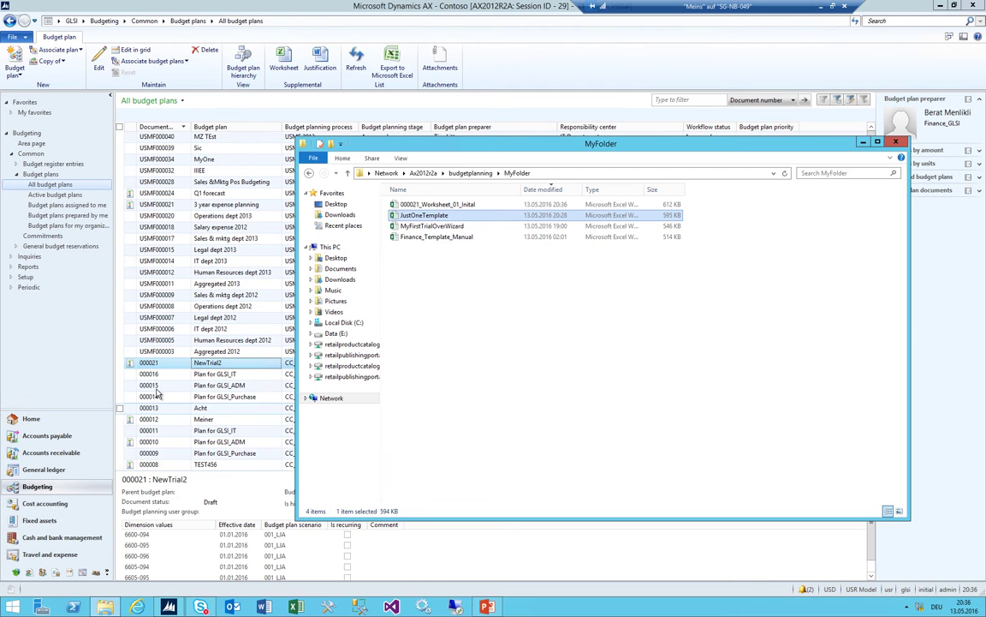
left_click(209, 366)
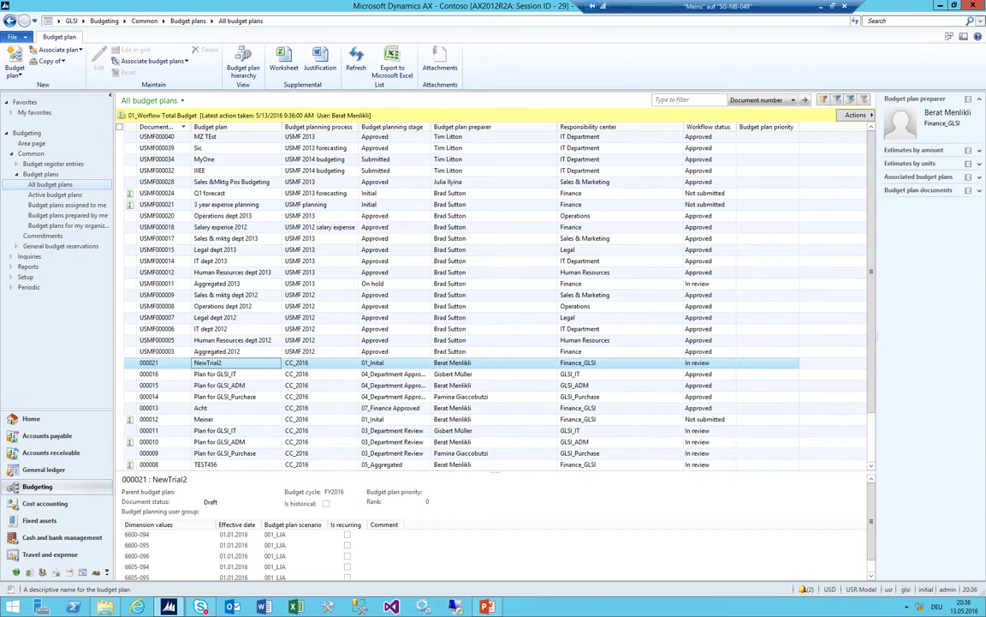
Switch to the browser, look through the YouTube channel's uploaded budget planning videos and return to Dynamics AX
left_click(137, 606)
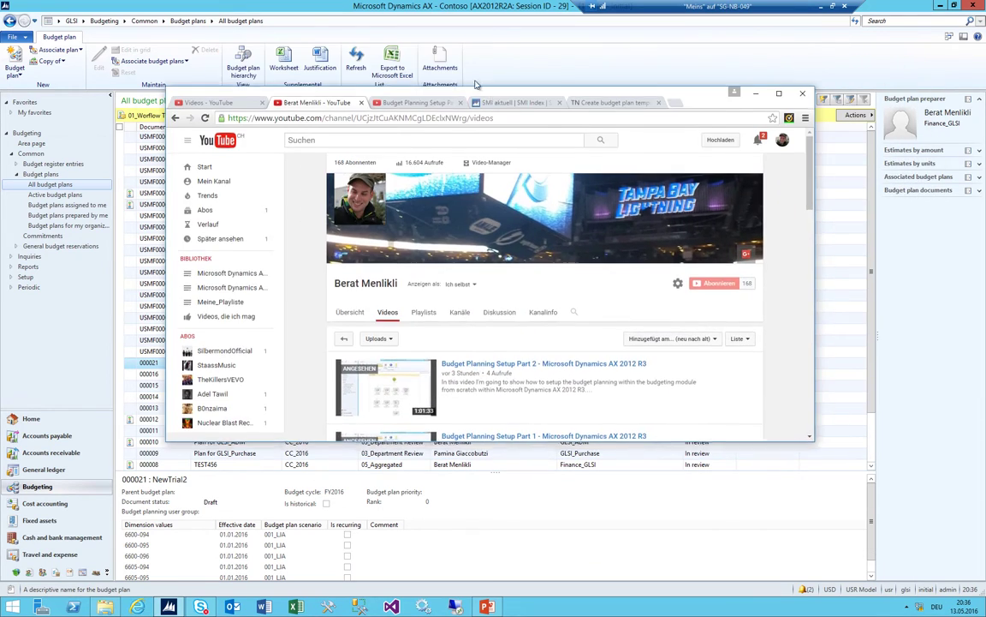
double_click(705, 32)
scroll(440, 359, "down", 3)
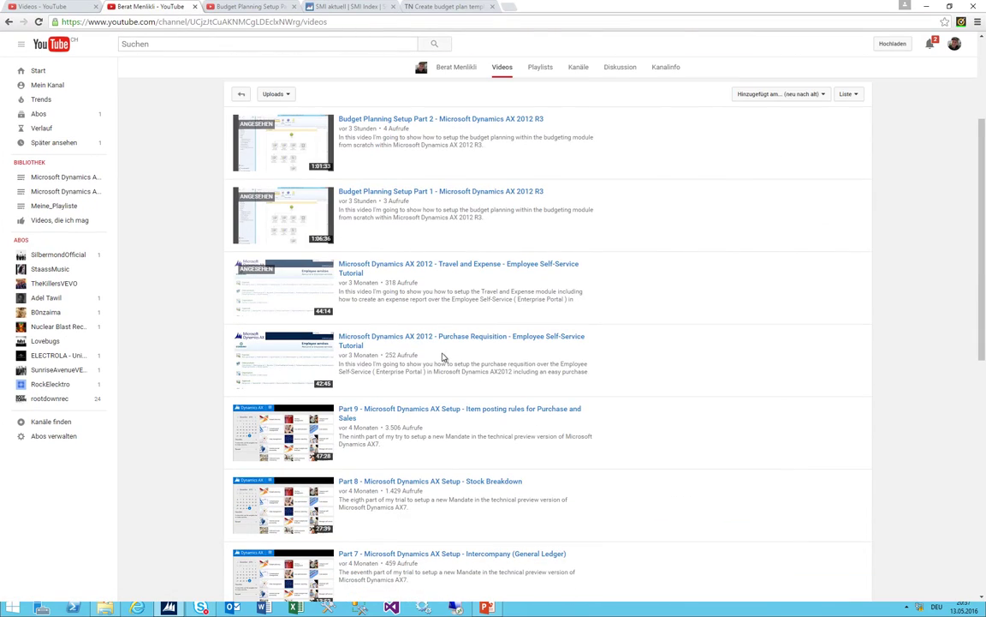
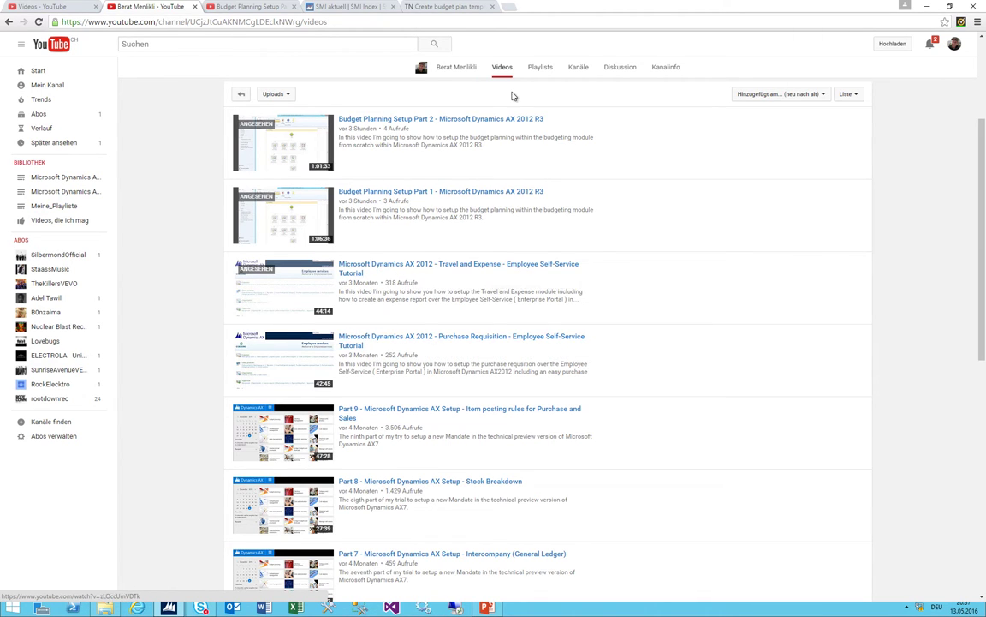
left_click(927, 6)
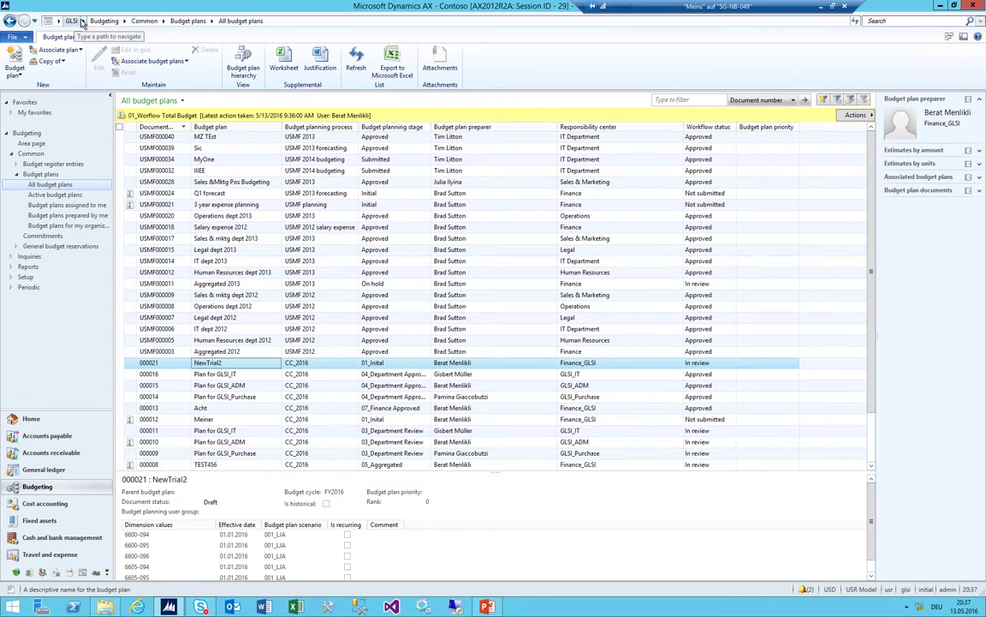
Compare the Plan for GLSI_Purchase budget plan with its parent NewTrial2 in the list of all budget plans
left_click(82, 21)
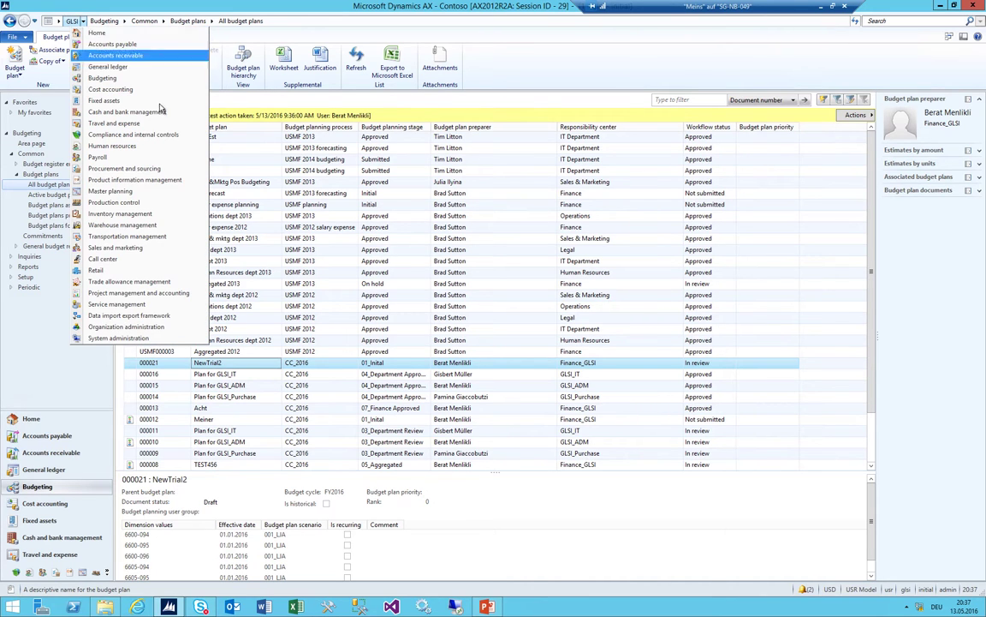
left_click(297, 364)
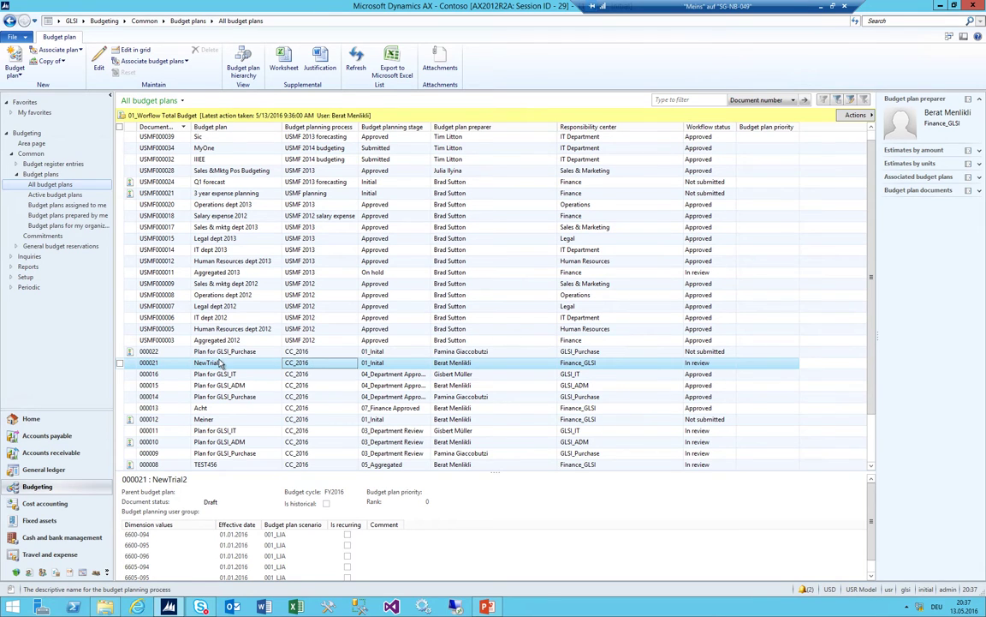
left_click(254, 352)
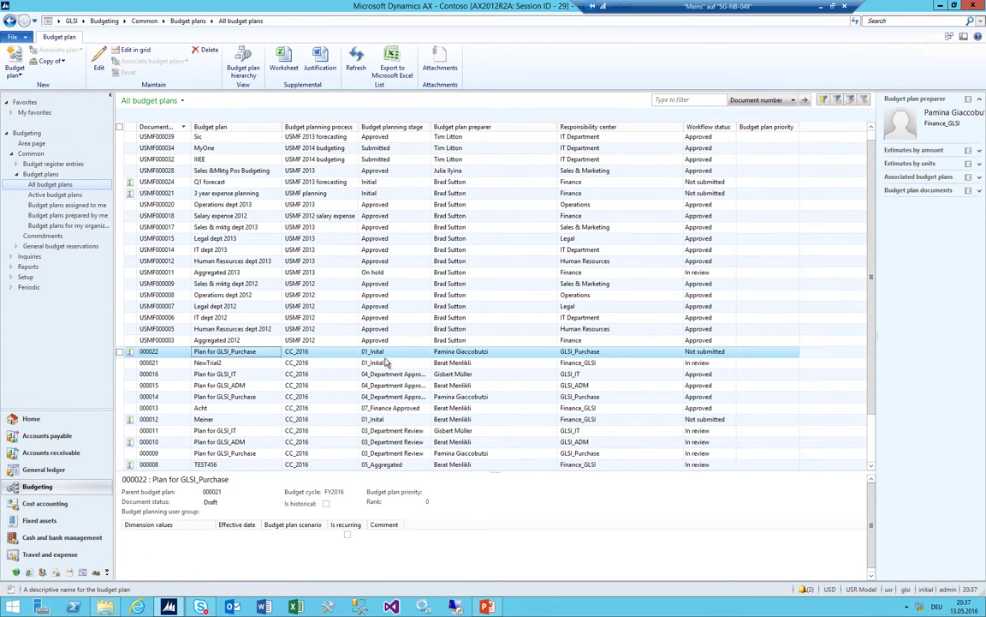
left_click(190, 362)
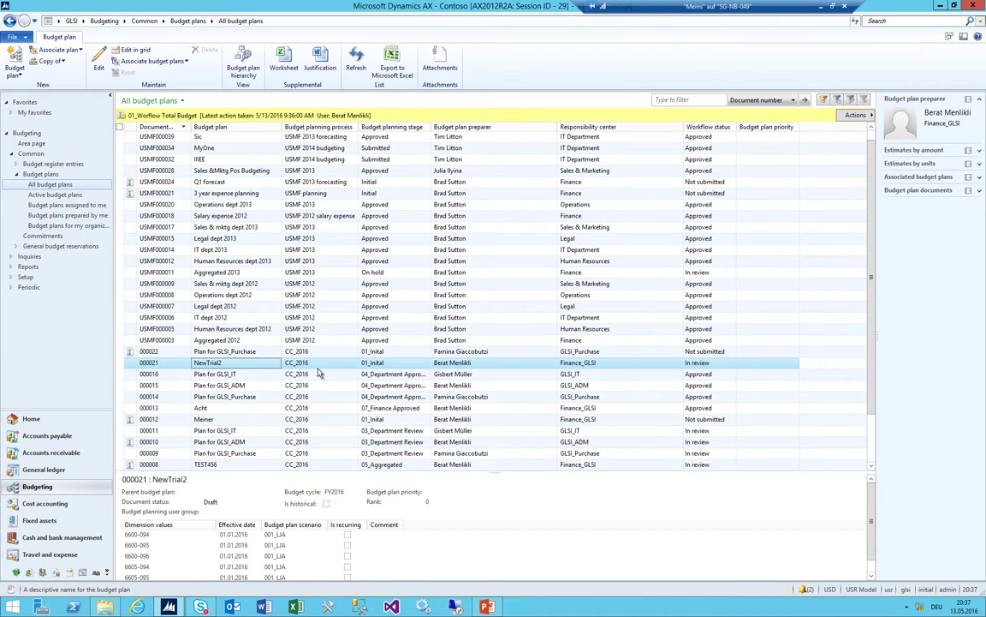
left_click(226, 352)
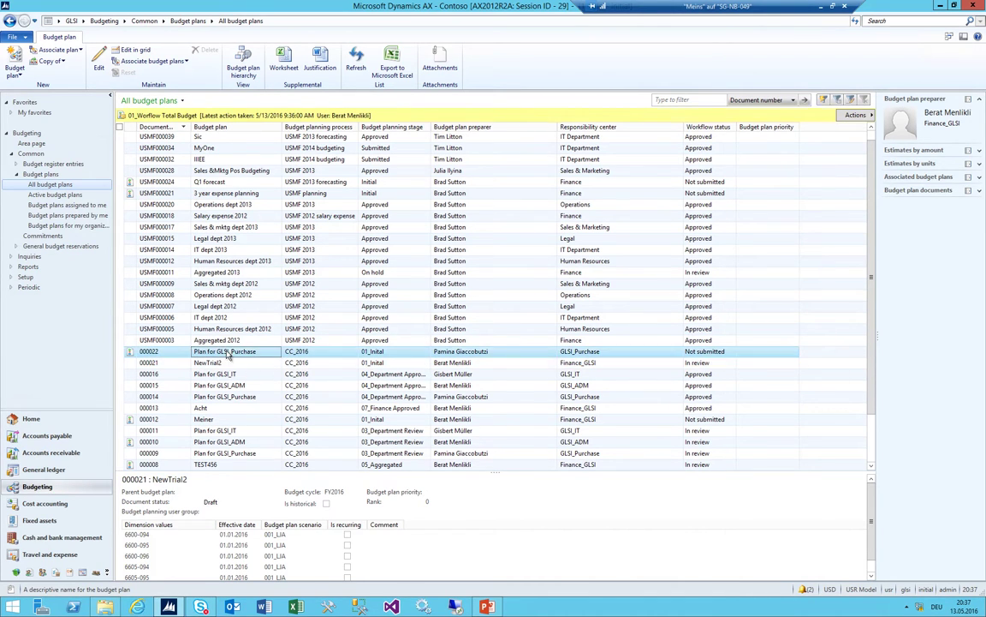
left_click(227, 363)
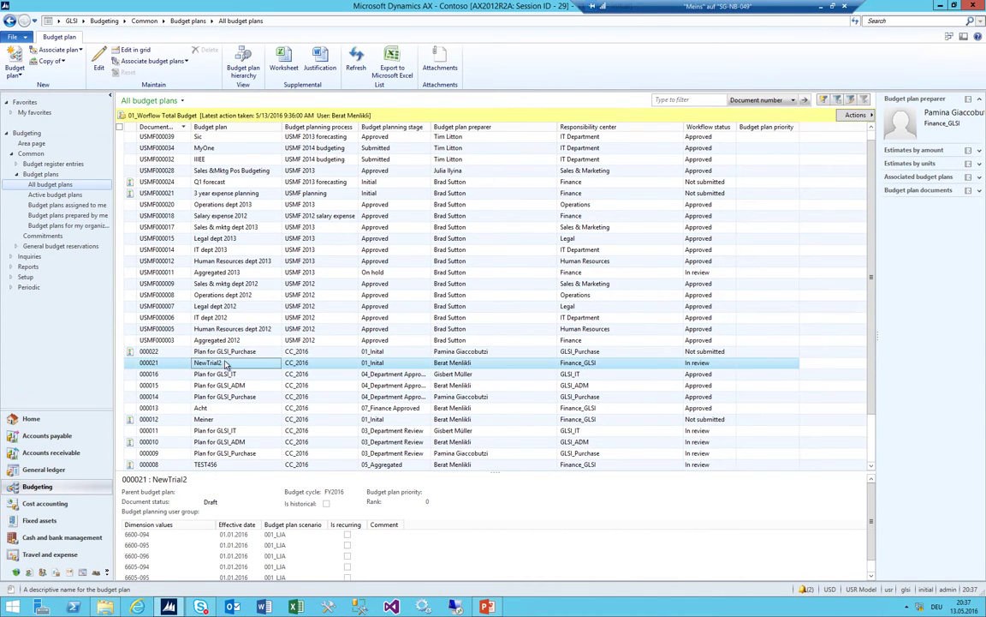
Open the workflow history of the NewTrial2 budget plan and read its error message
left_click(856, 115)
left_click(911, 128)
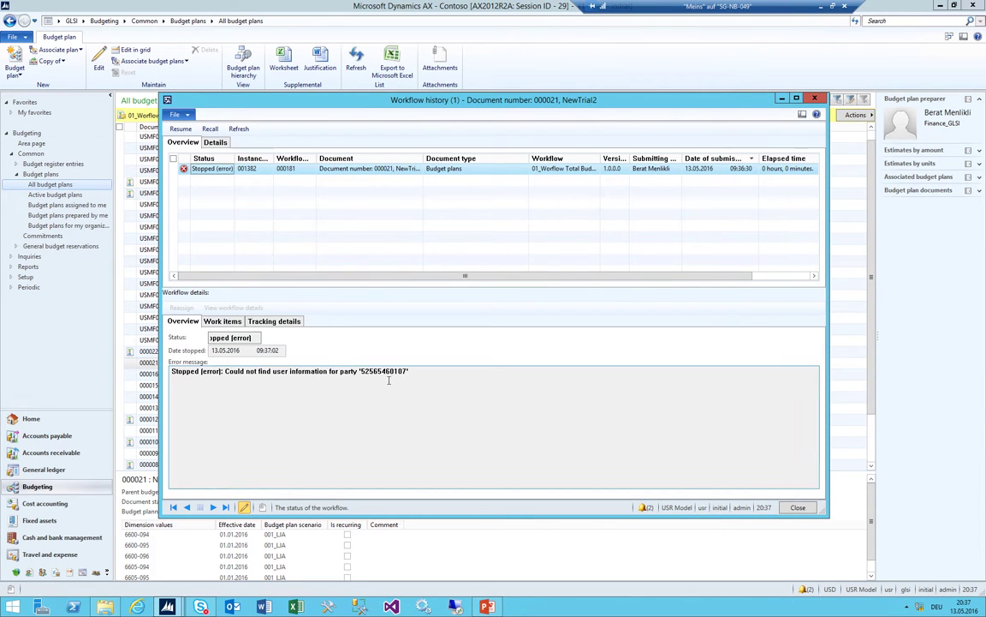
left_click_drag(432, 374, 373, 371)
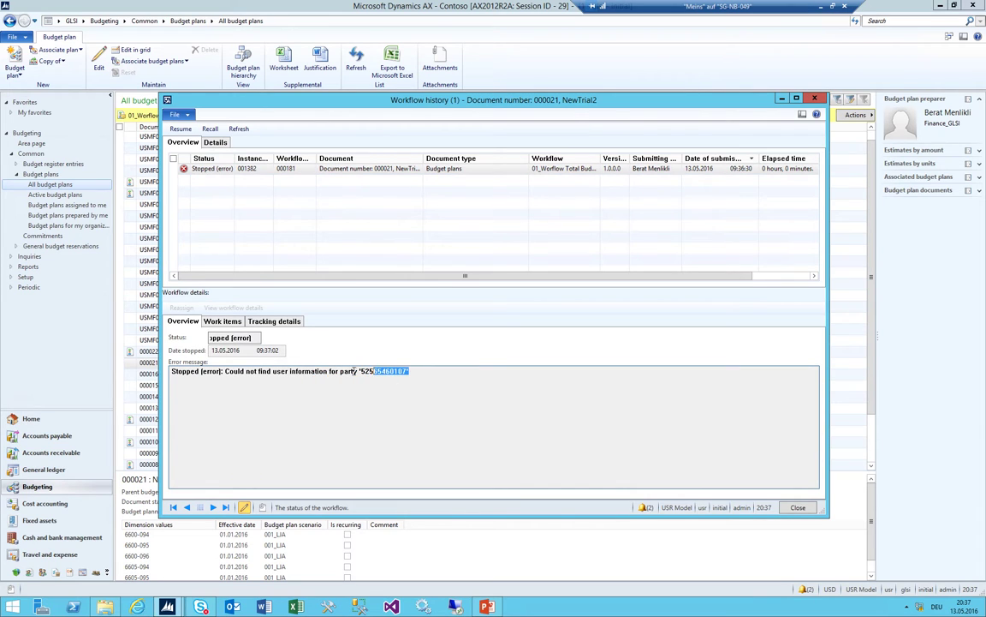
left_click(354, 371)
Check the workflow's work items, examine the party ID in the error message again and close the workflow history
left_click(222, 321)
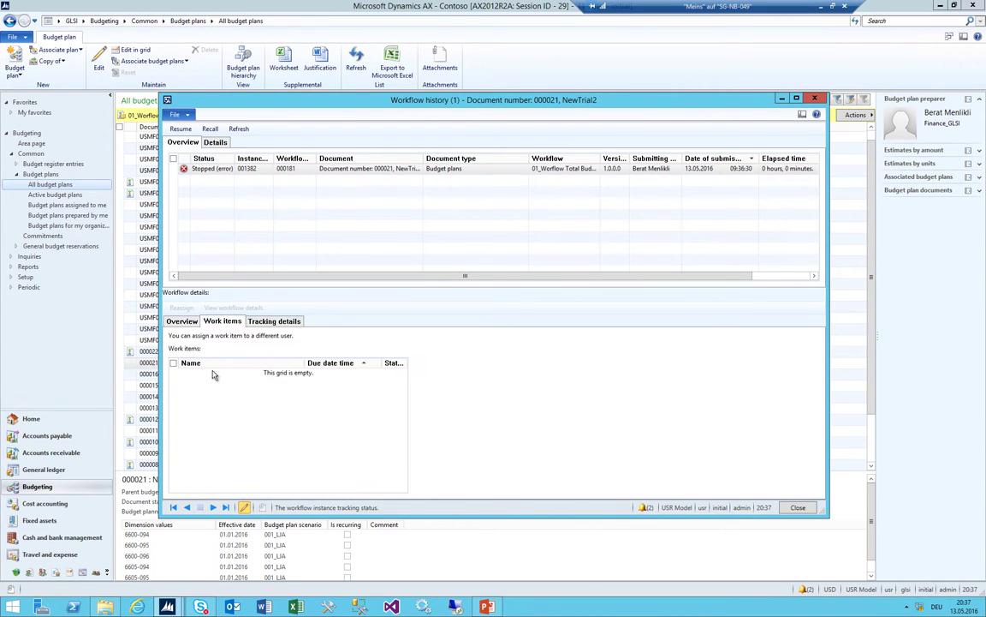
left_click(182, 321)
left_click(302, 371)
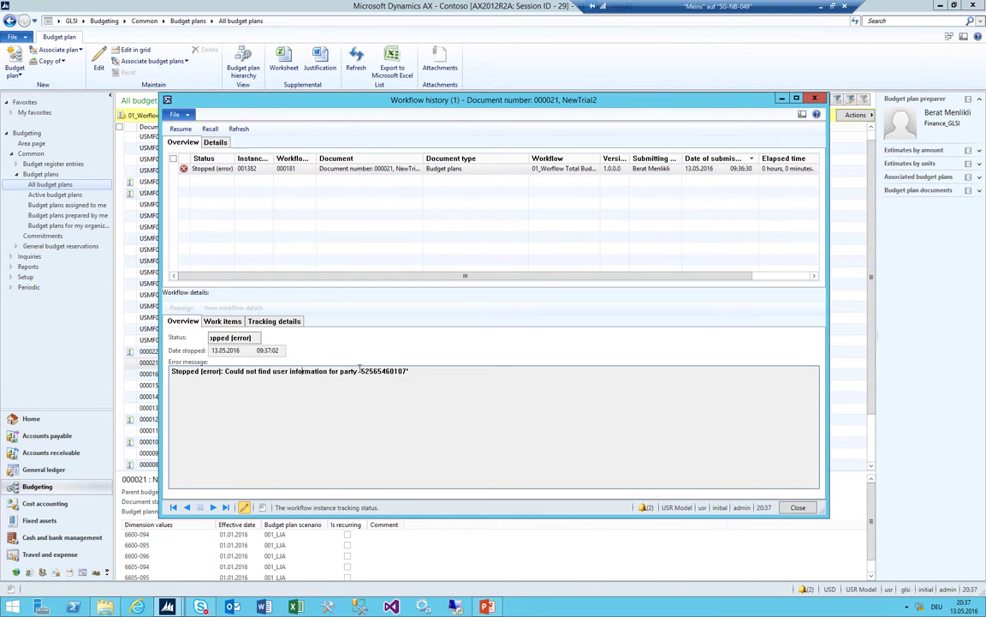
left_click_drag(360, 372, 415, 371)
left_click_drag(225, 370, 409, 371)
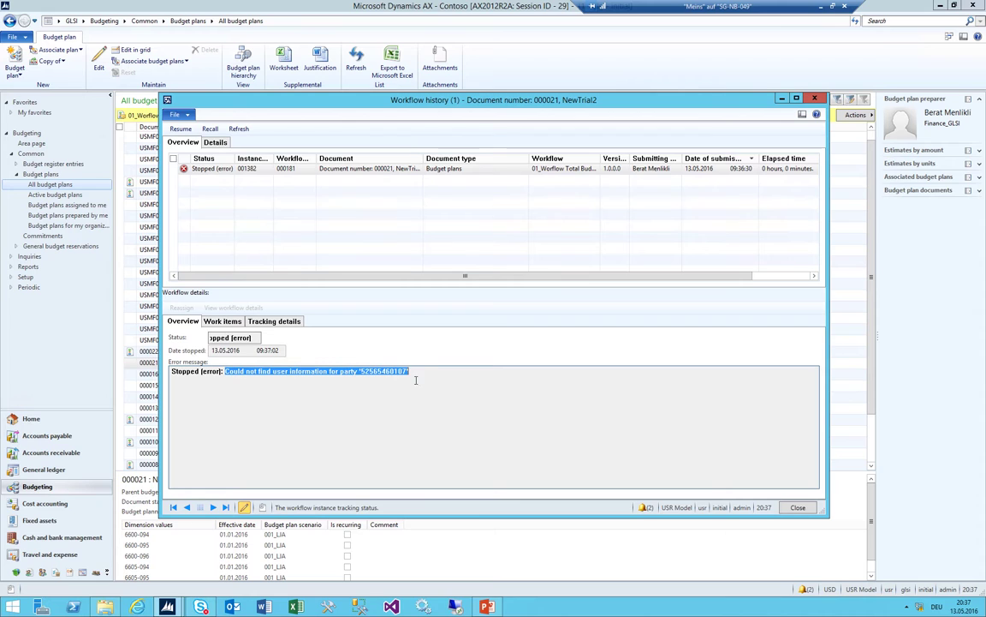
left_click(359, 371)
left_click_drag(360, 371, 408, 373)
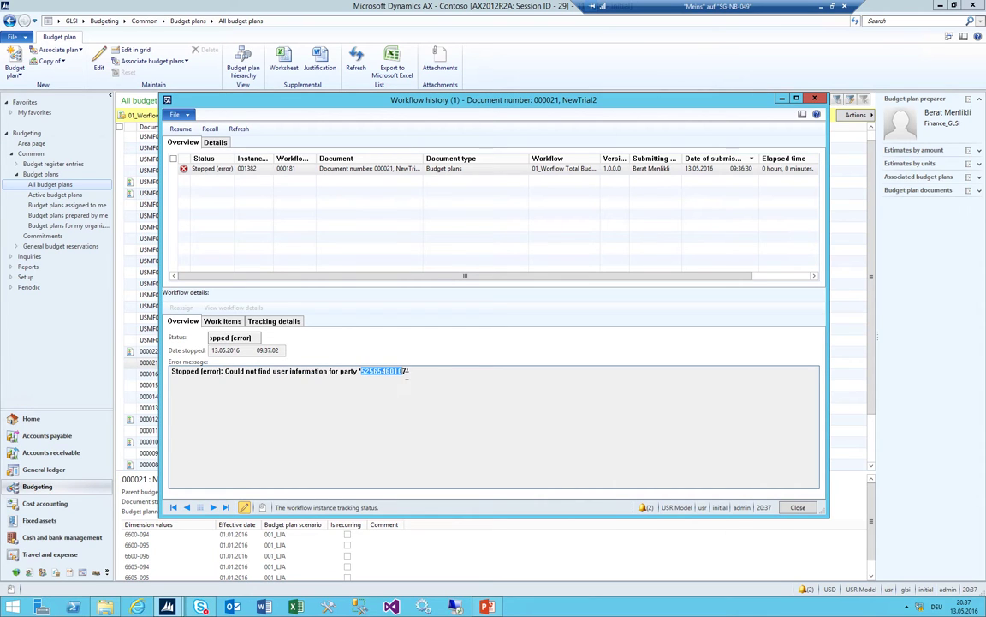
left_click(414, 373)
double_click(404, 371)
key("Escape")
Go to the Users list in System administration and select the first user
left_click(78, 21)
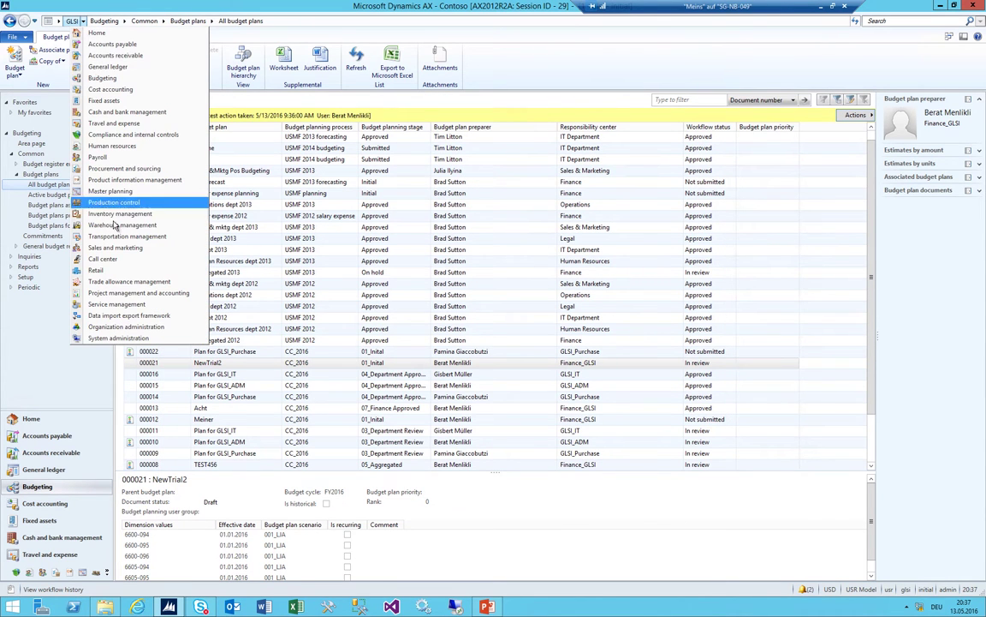
left_click(116, 338)
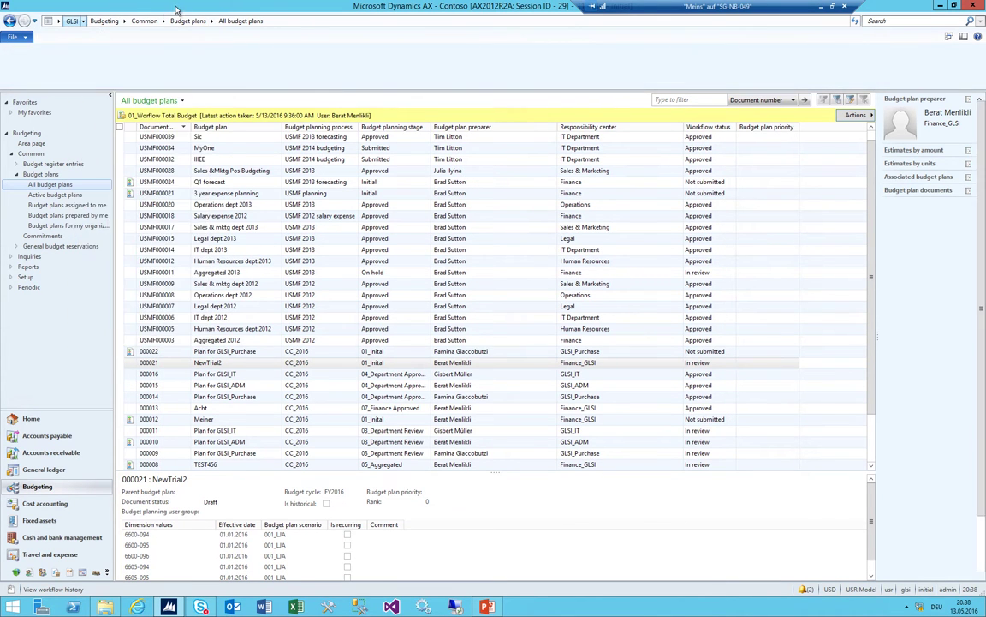
left_click(143, 83)
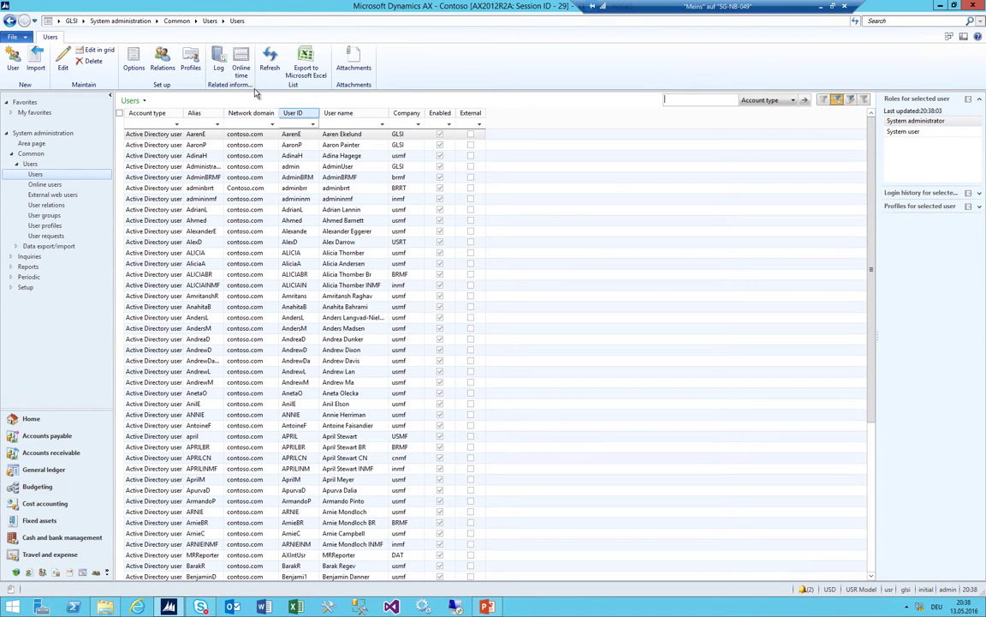
left_click(238, 136)
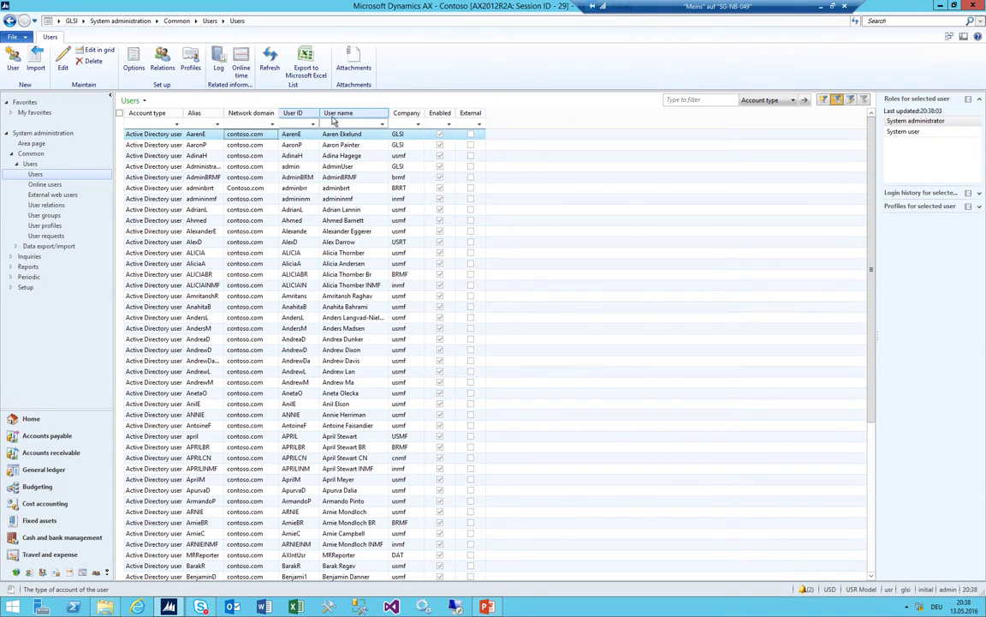
Create a user relation for the first user in the list, linking it to the Contoso Consulting person who prepares the GLSI_IT plan
left_click(162, 63)
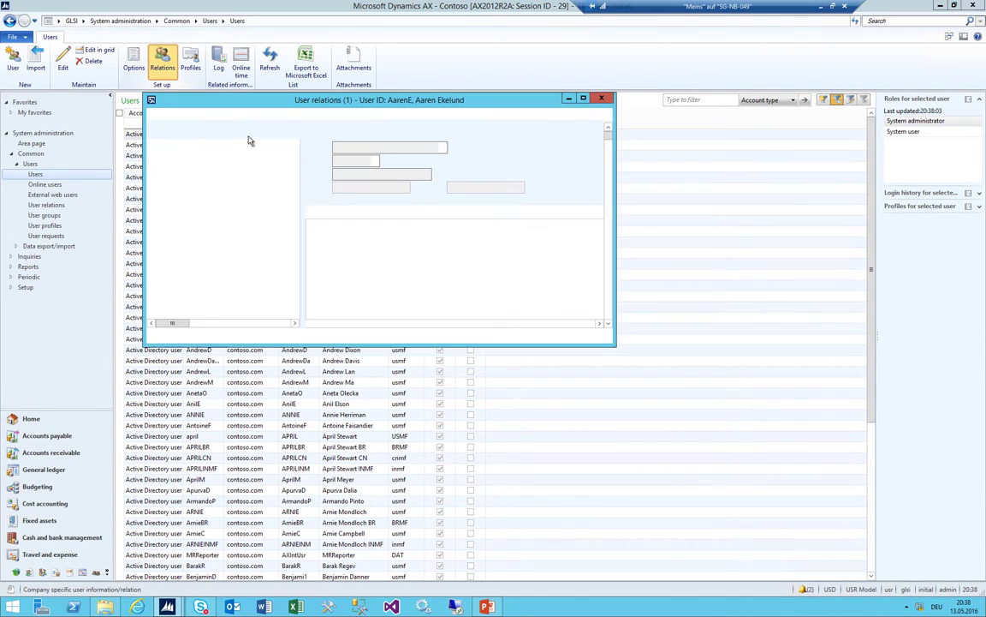
left_click(202, 115)
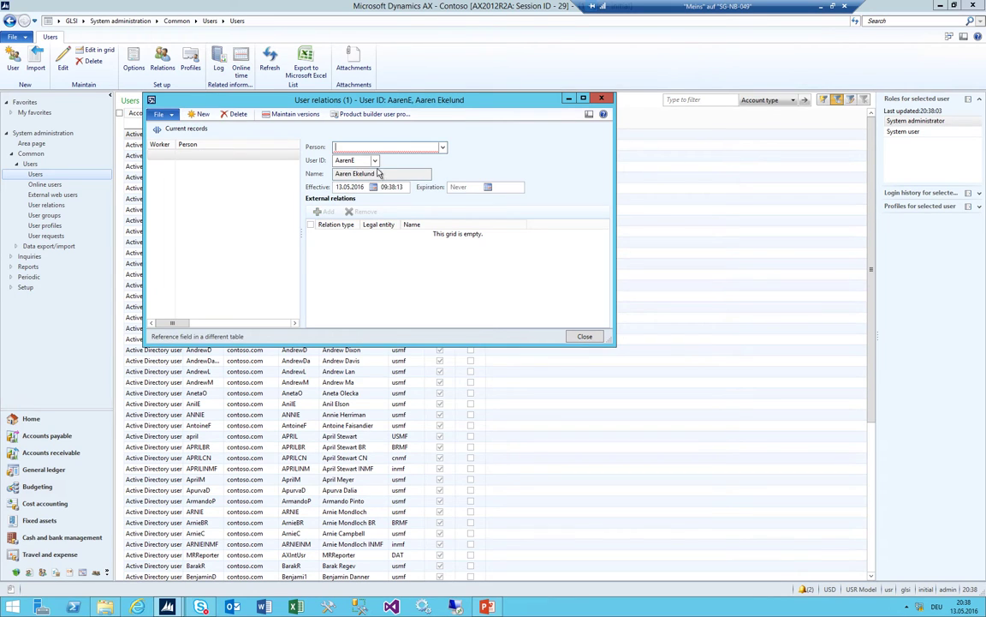
left_click(442, 149)
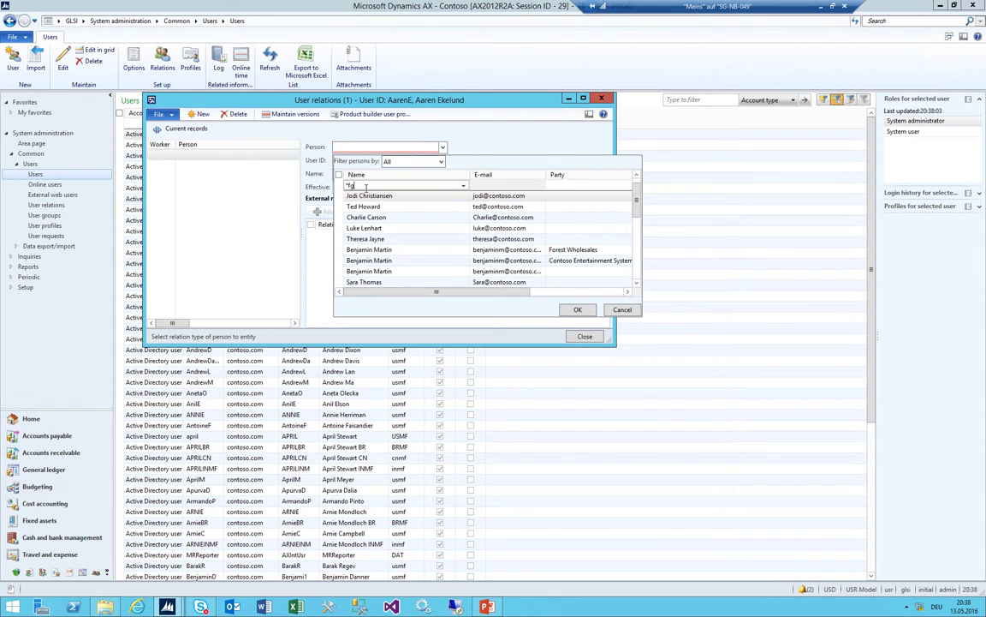
type("*gisbert*")
key("Return")
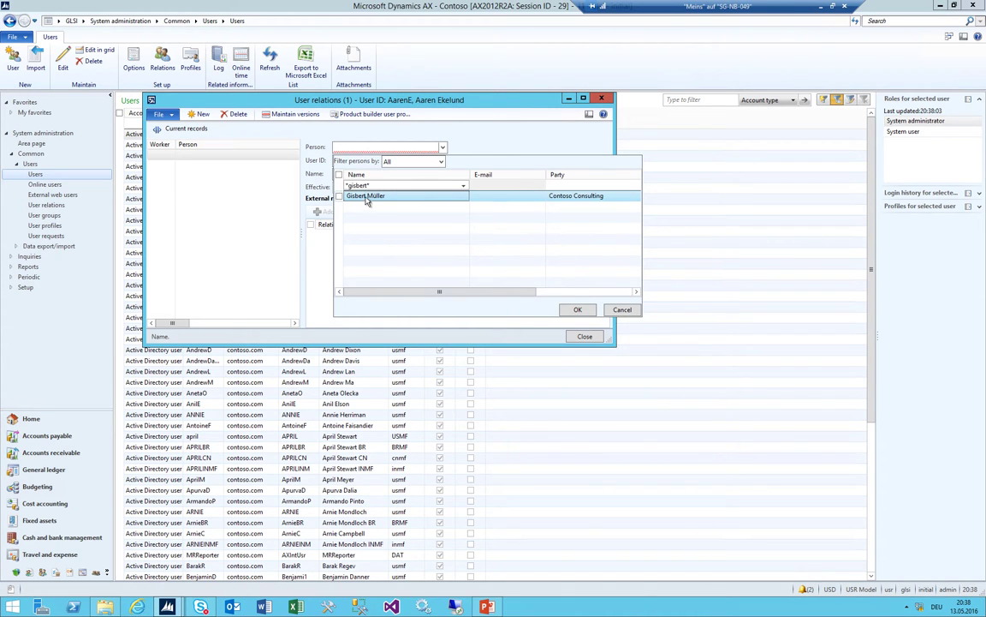
left_click(572, 311)
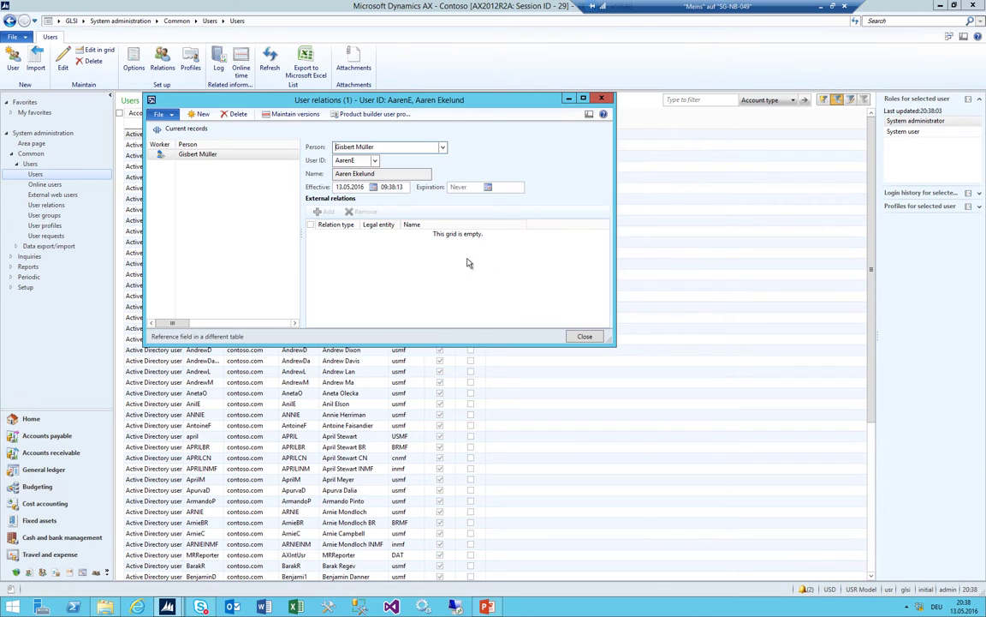
key("Escape")
Create a user relation for the second user in the list, linking it to the Contoso Consulting person who prepares the GLSI_Purchase plan
left_click(198, 145)
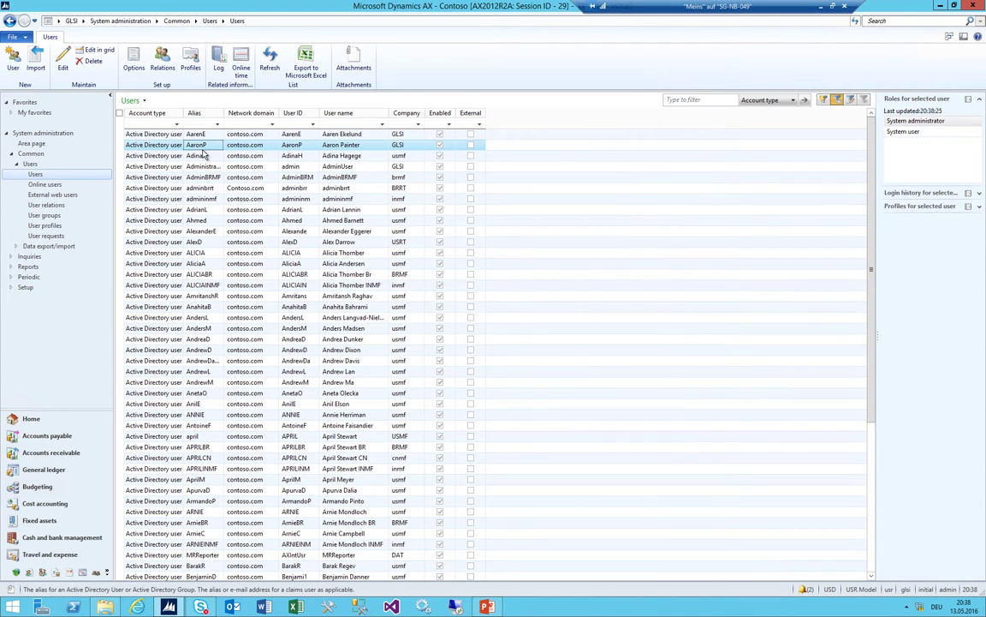
left_click(162, 62)
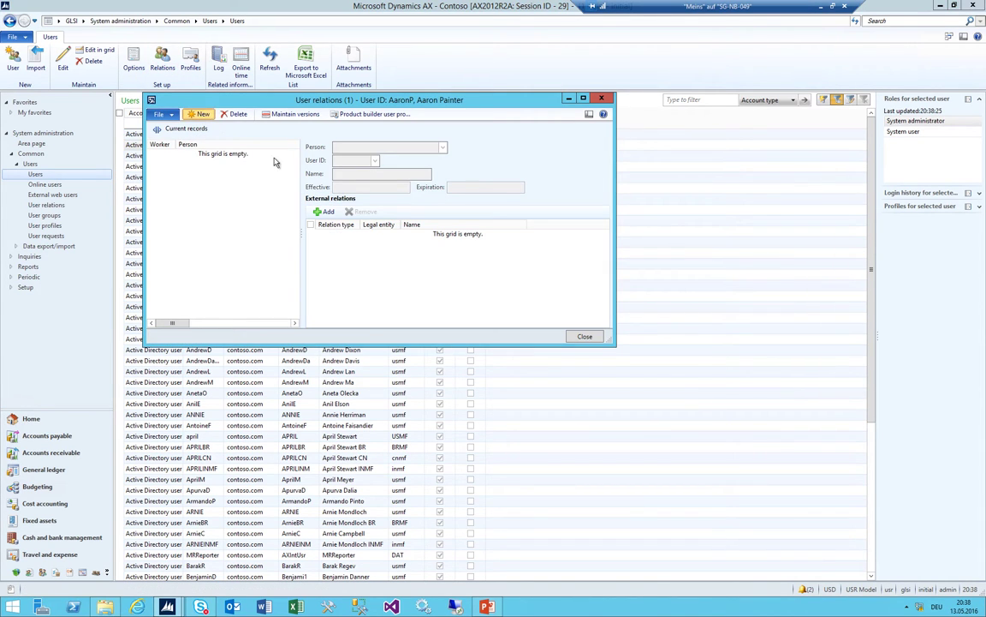
left_click(426, 147)
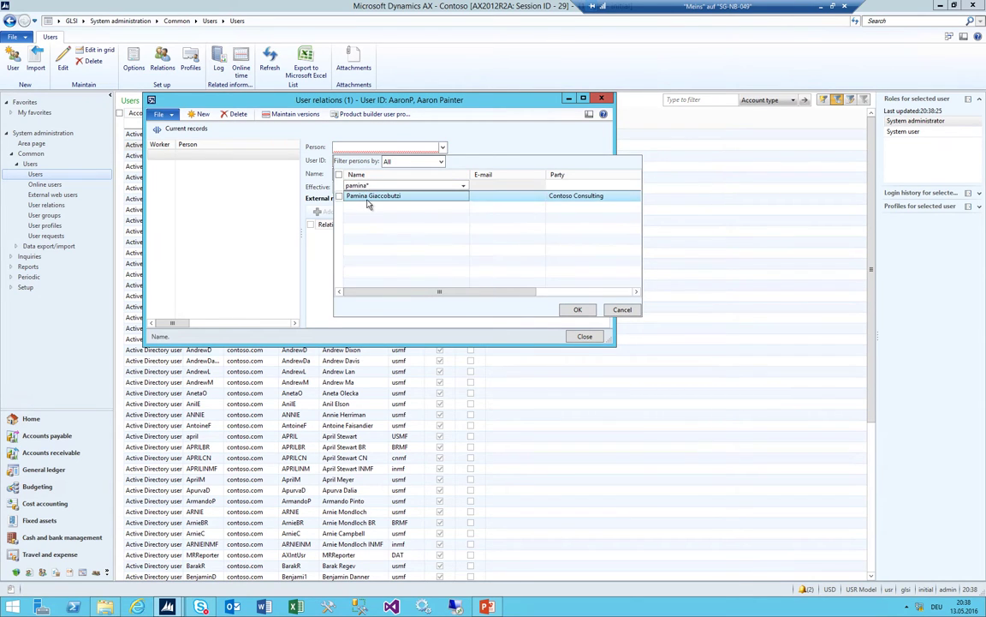
left_click(577, 309)
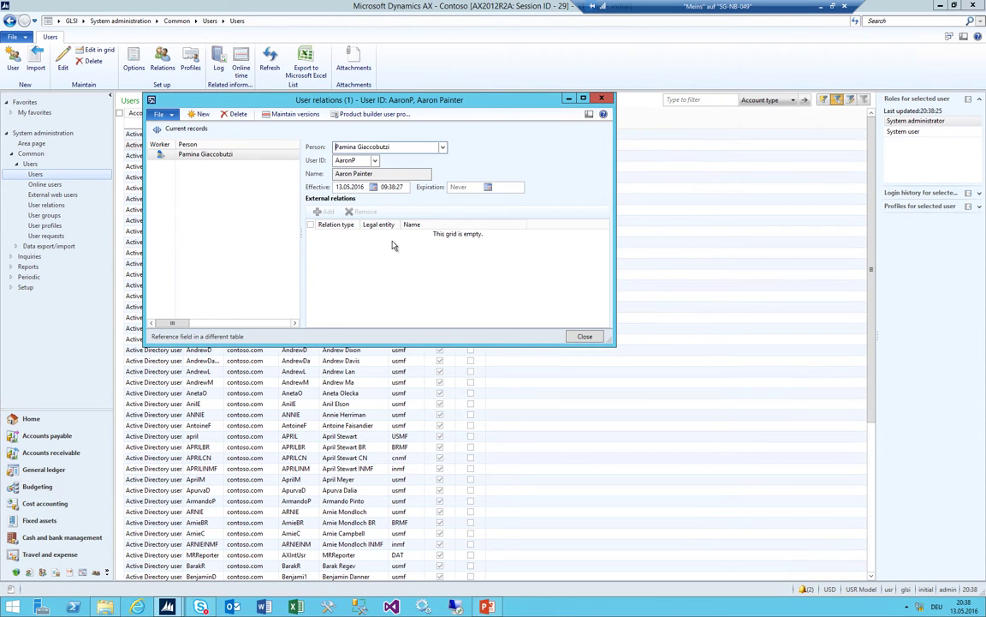
key("Escape")
Resume the stopped workflow of the NewTrial2 budget plan from its workflow history and close the history
left_click(81, 20)
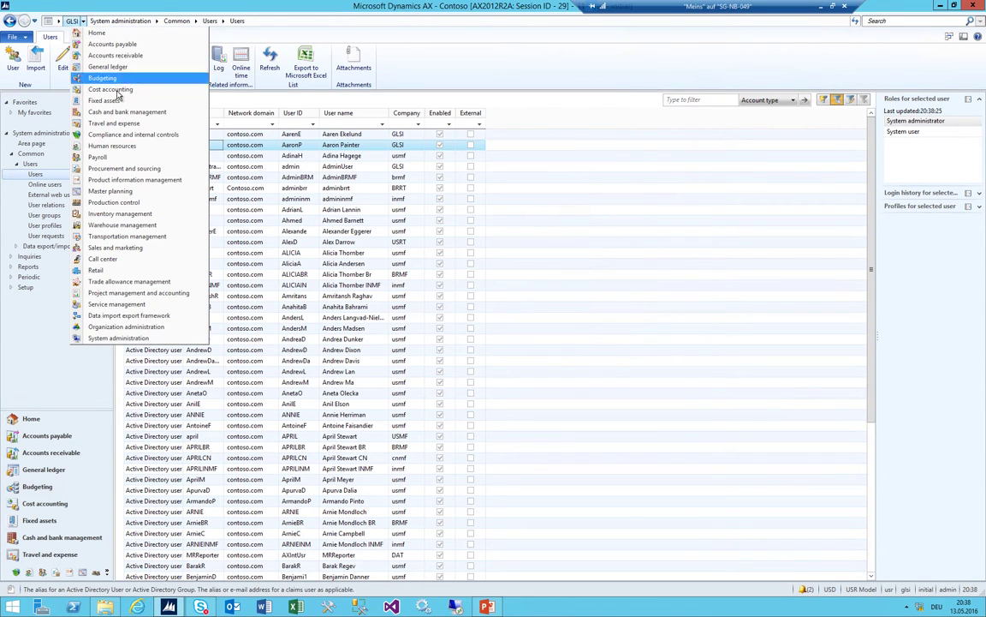
left_click(112, 79)
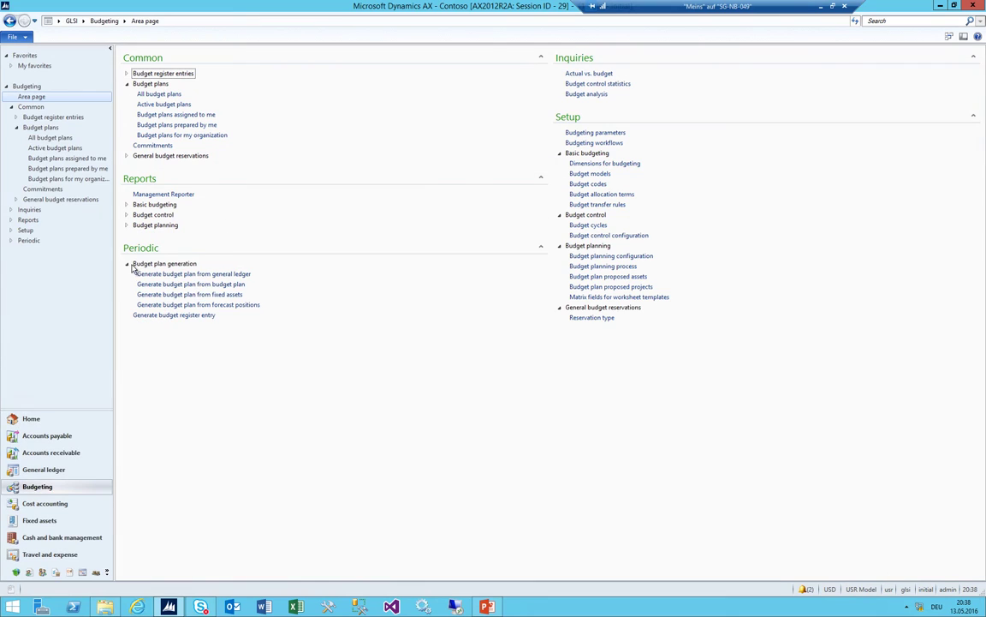
left_click(158, 94)
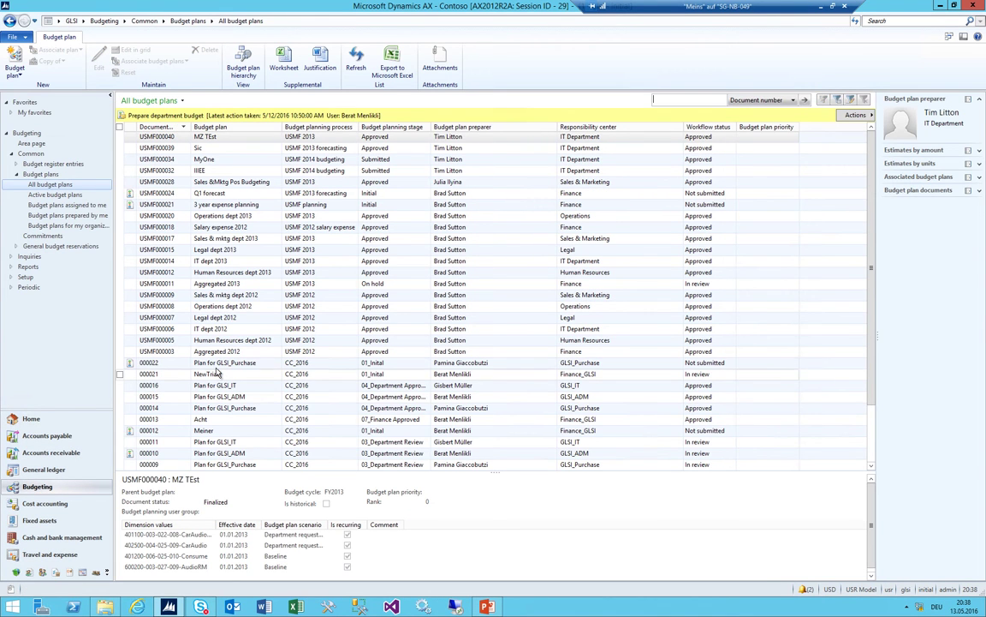
left_click(211, 377)
left_click(857, 114)
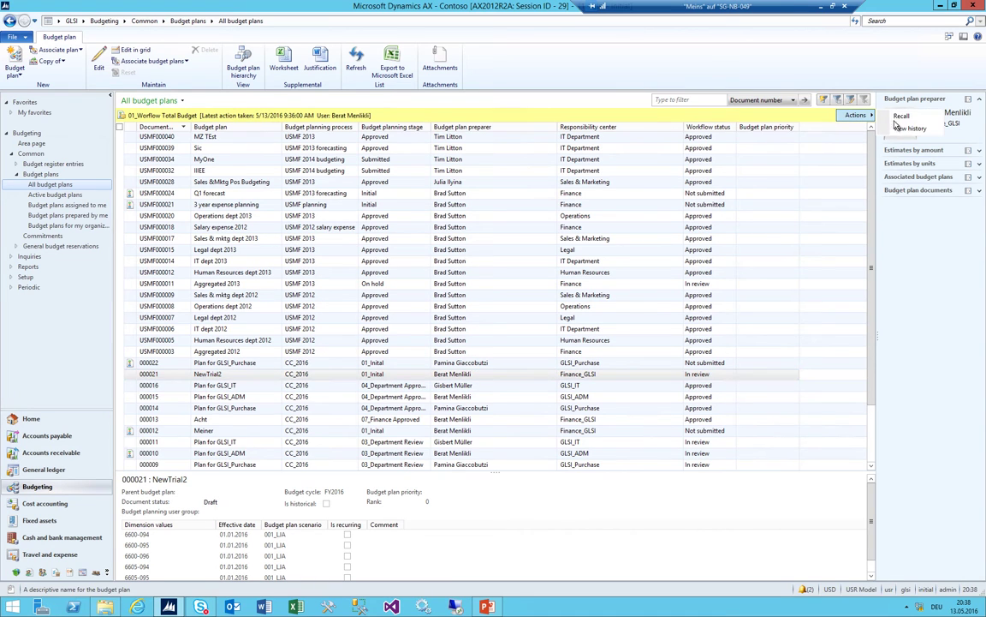
left_click(908, 129)
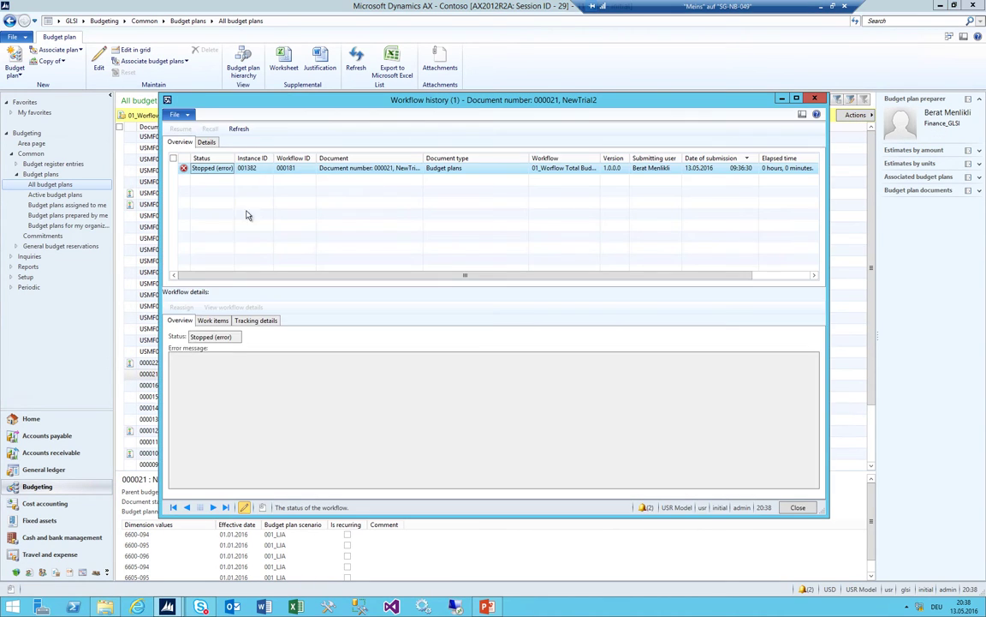
left_click(183, 130)
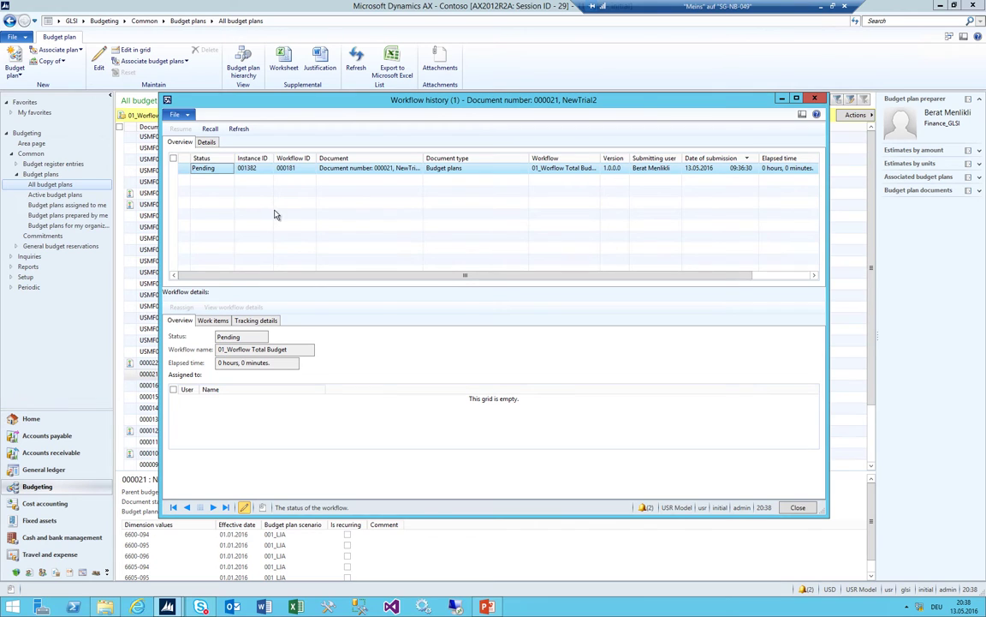
key("Escape")
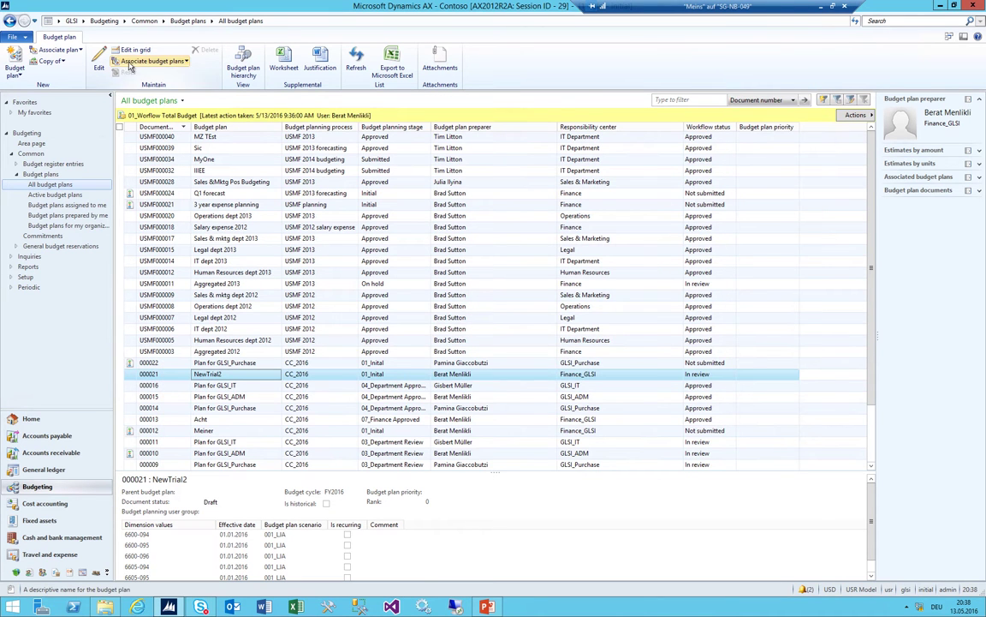
Check the CostCenter and MainAccount dimensions selected for Office Add-ins in General ledger's financial dimension configuration for integrating applications
left_click(84, 22)
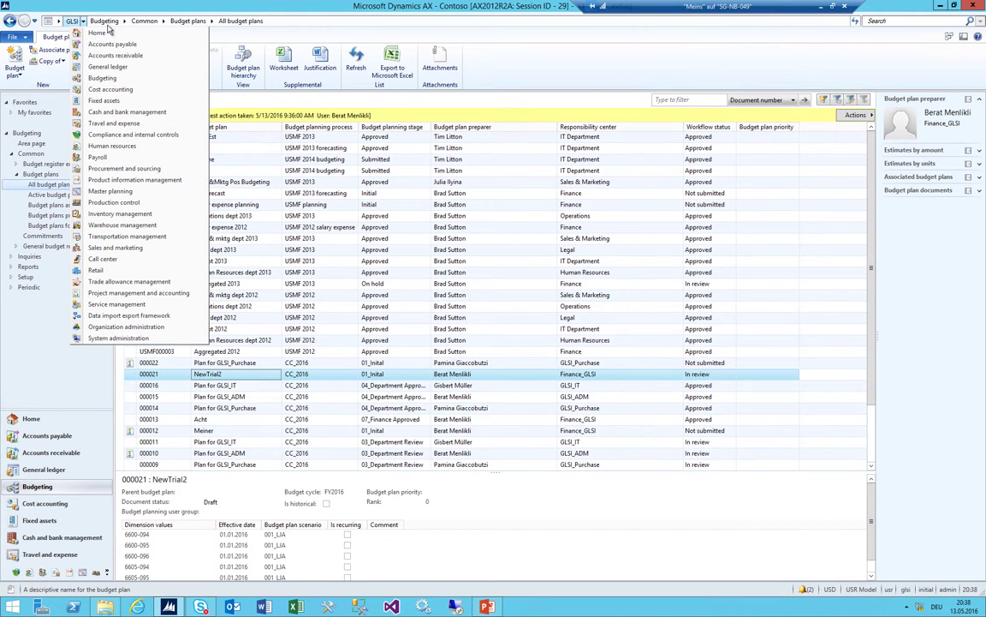
left_click(118, 72)
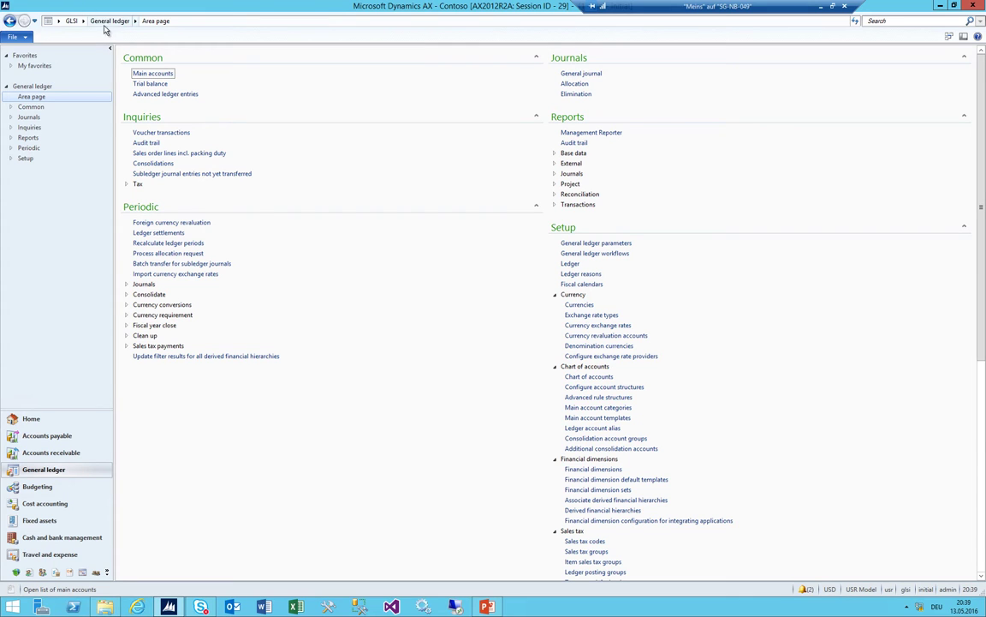
scroll(548, 257, "down", 5)
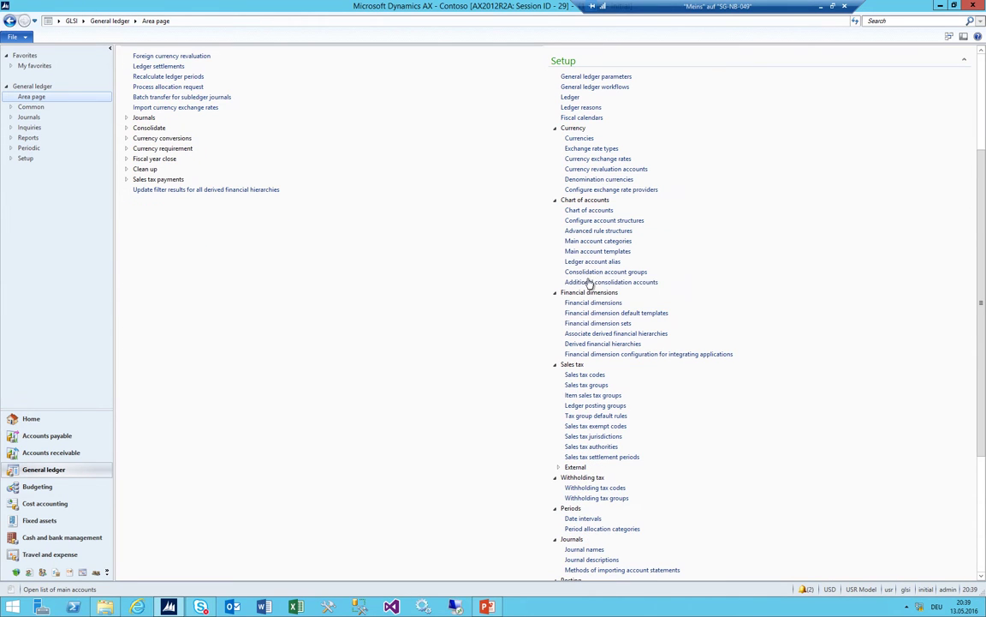
left_click(598, 355)
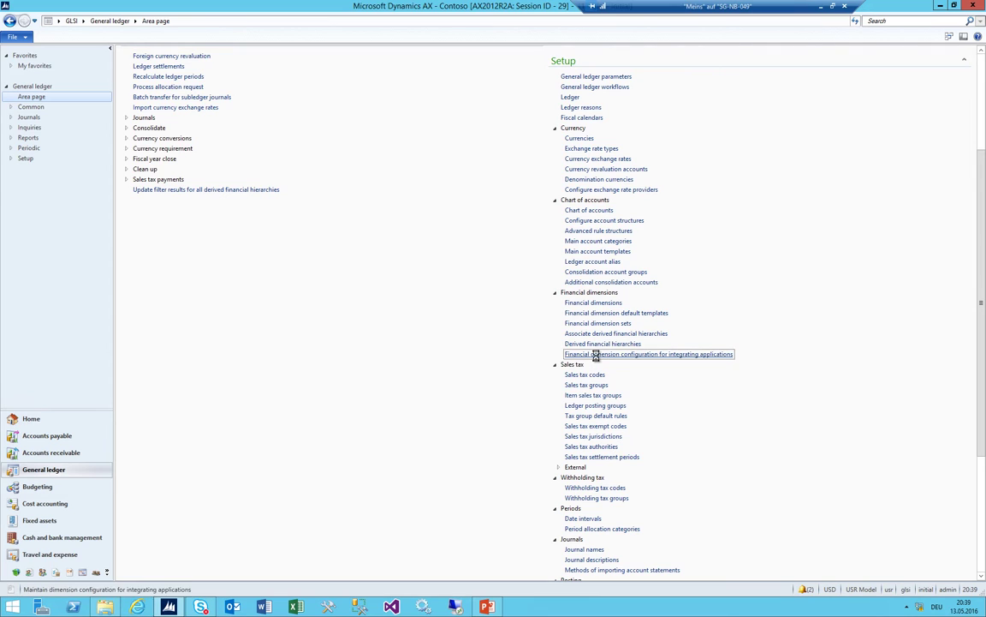
left_click(392, 148)
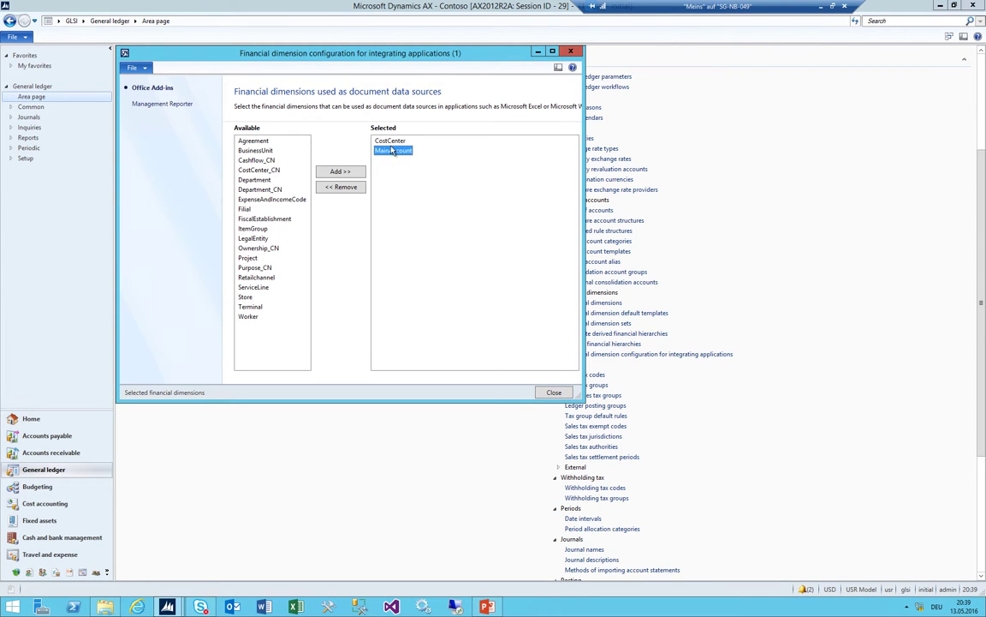
left_click(392, 141)
key("Escape")
scroll(150, 120, "up", 5)
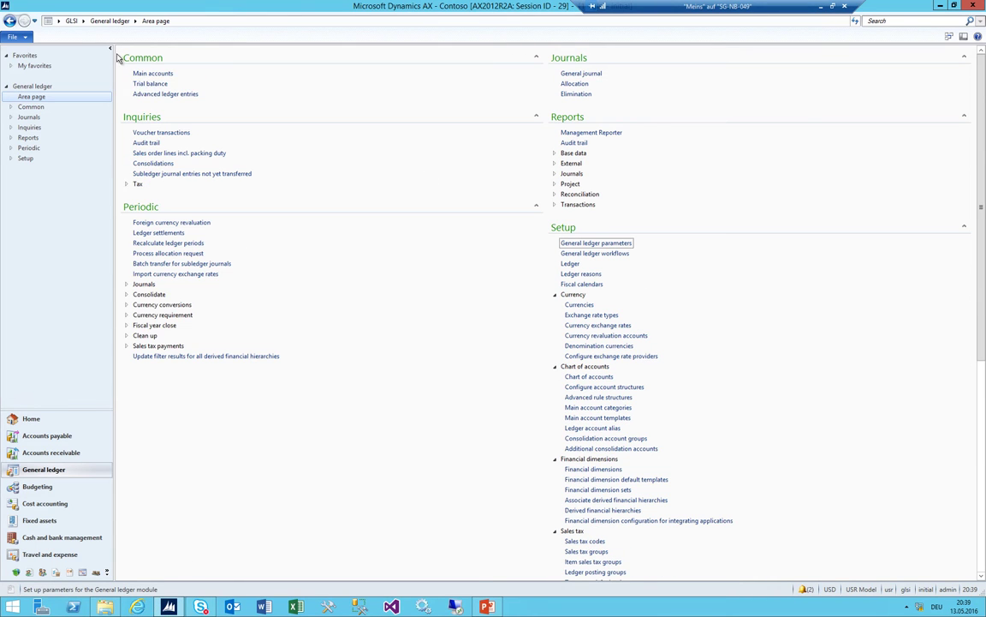
Reopen the list of all budget plans in Budgeting and check the planning stage and workflow status of NewTrial2
left_click(84, 20)
left_click(103, 89)
left_click(84, 21)
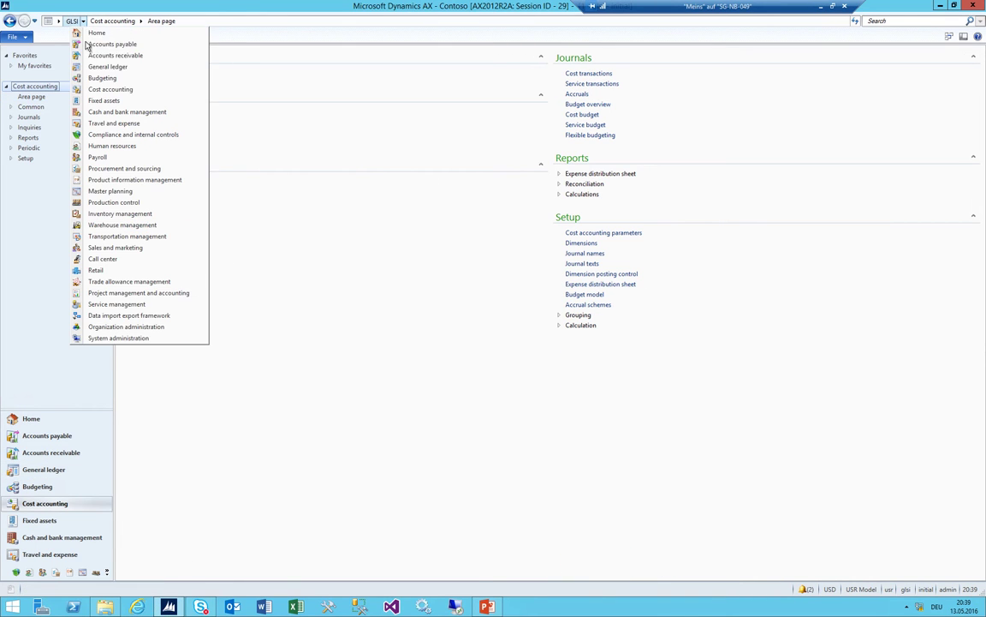
left_click(93, 79)
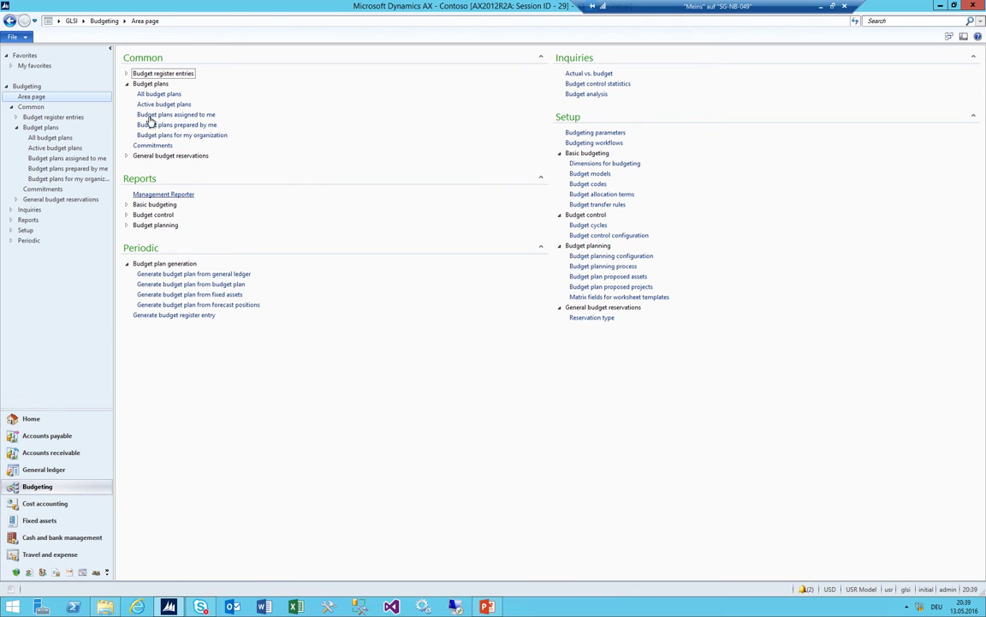
left_click(147, 93)
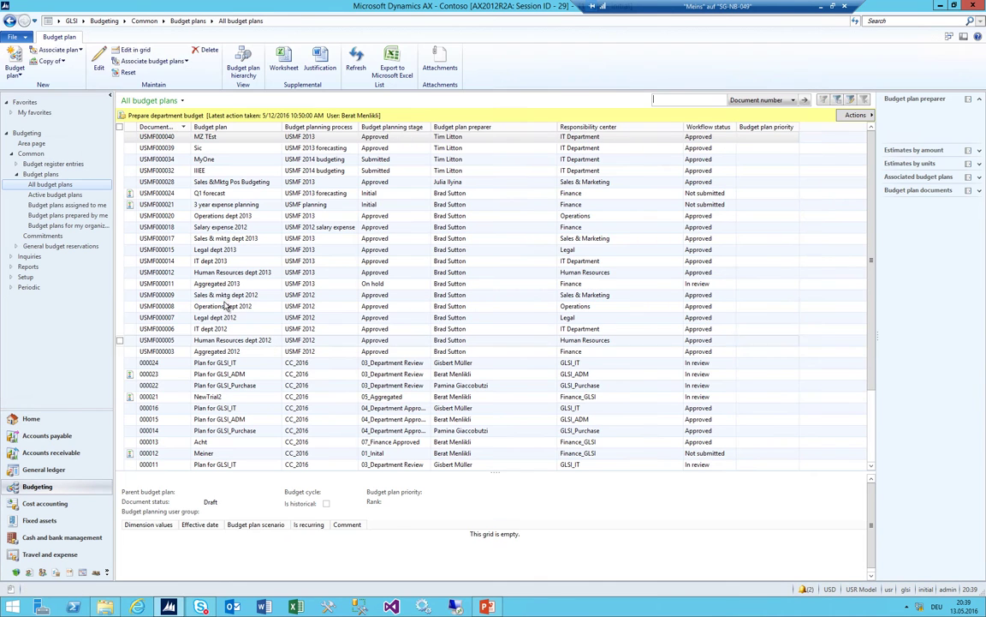
left_click(212, 396)
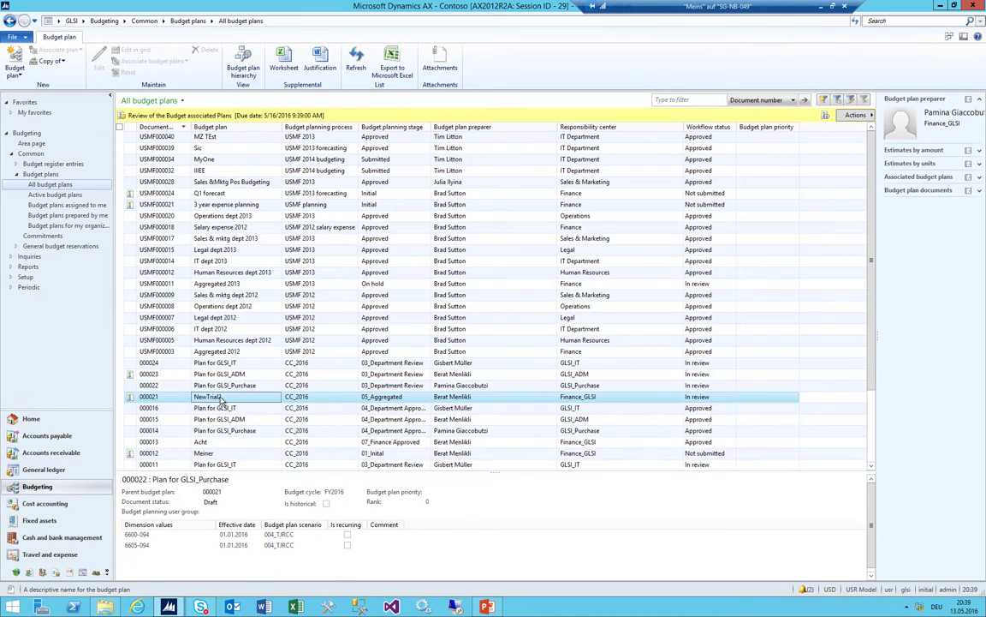
scroll(226, 401, "down", 3)
scroll(226, 402, "up", 3)
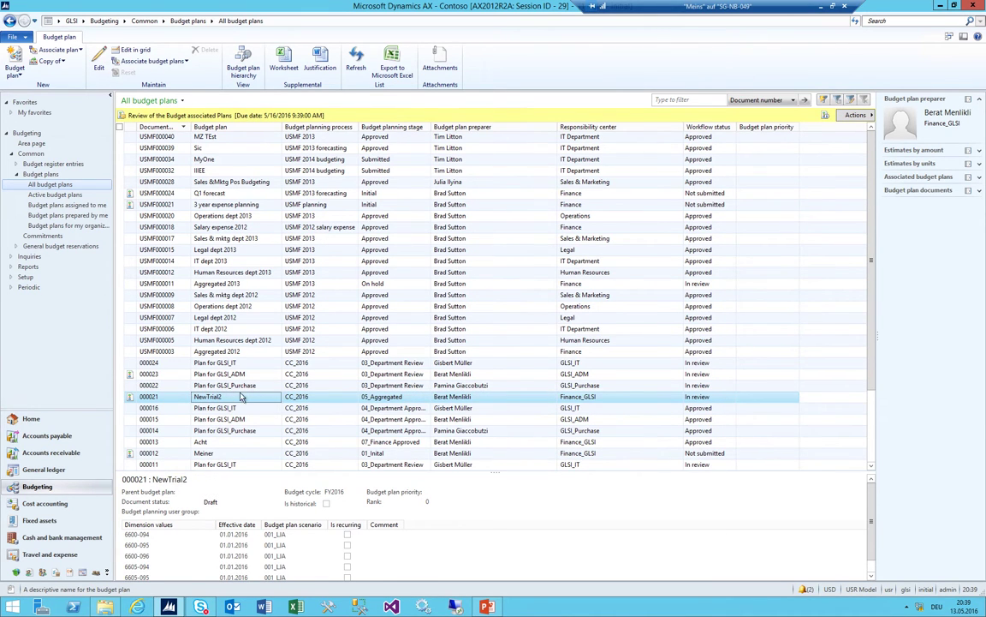
Select the in-review GLSI_Purchase, GLSI_ADM and GLSI_IT plans and compare them with the budget process diagram in PowerPoint
left_click_drag(212, 386, 261, 365)
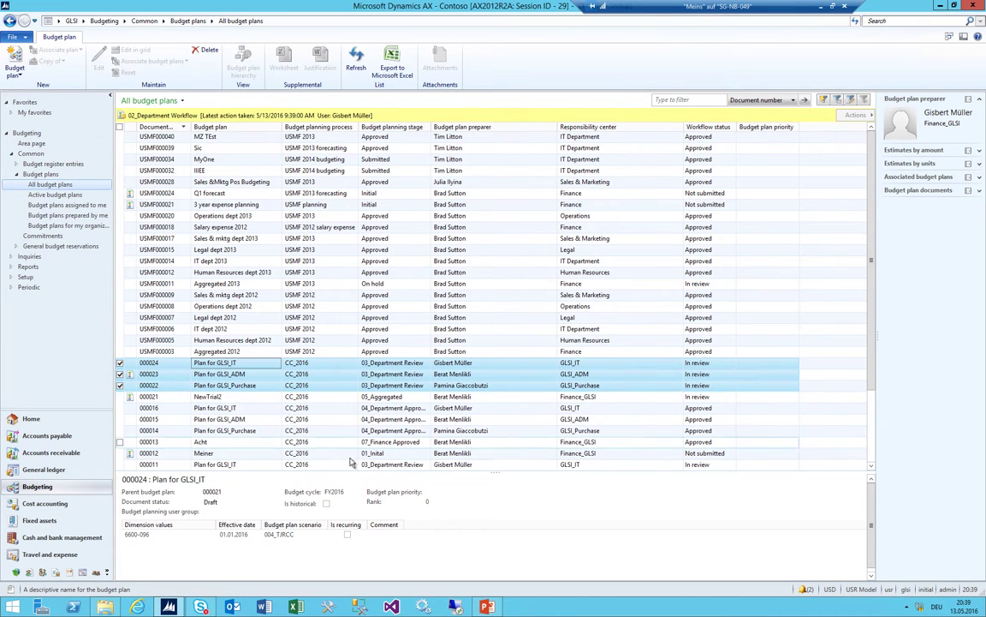
left_click(487, 608)
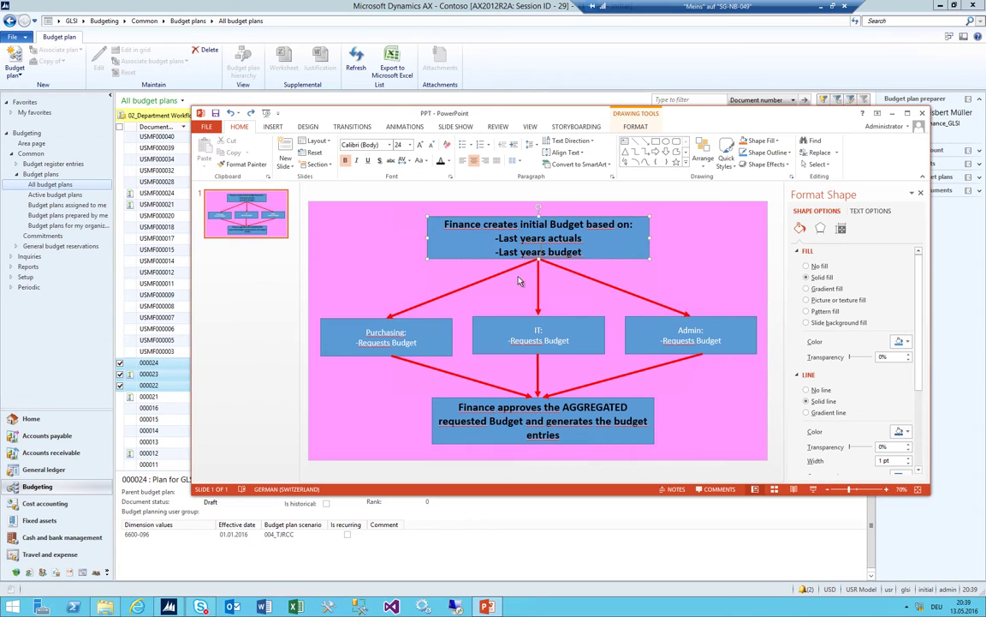
left_click(254, 7)
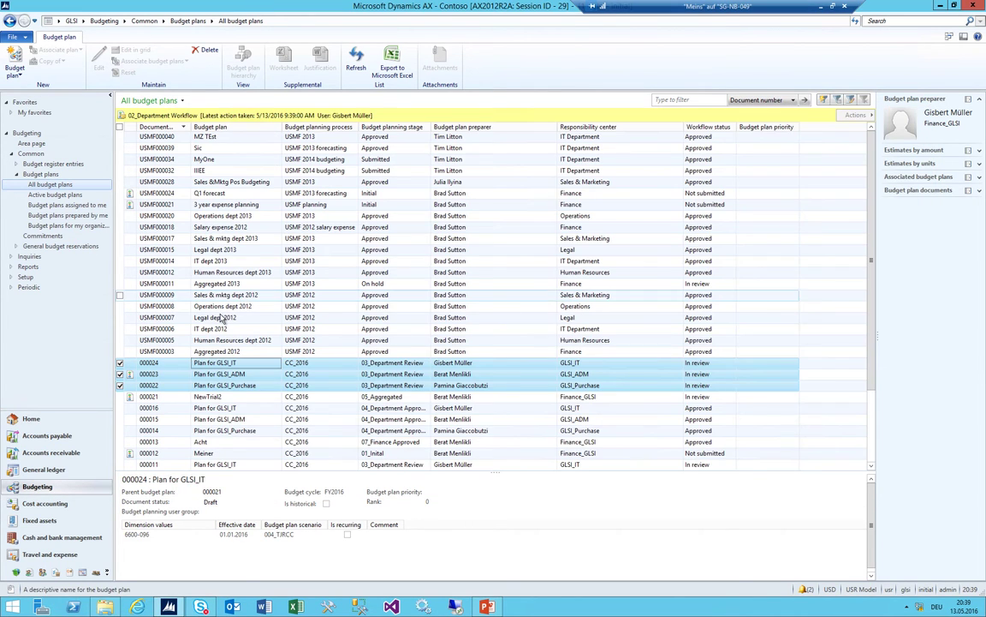
Compare the dimension values of NewTrial2 with those of its associated GLSI_Purchase, GLSI_ADM and GLSI_IT plans, and check the GLSI_ADM plan's preparer
left_click(228, 398)
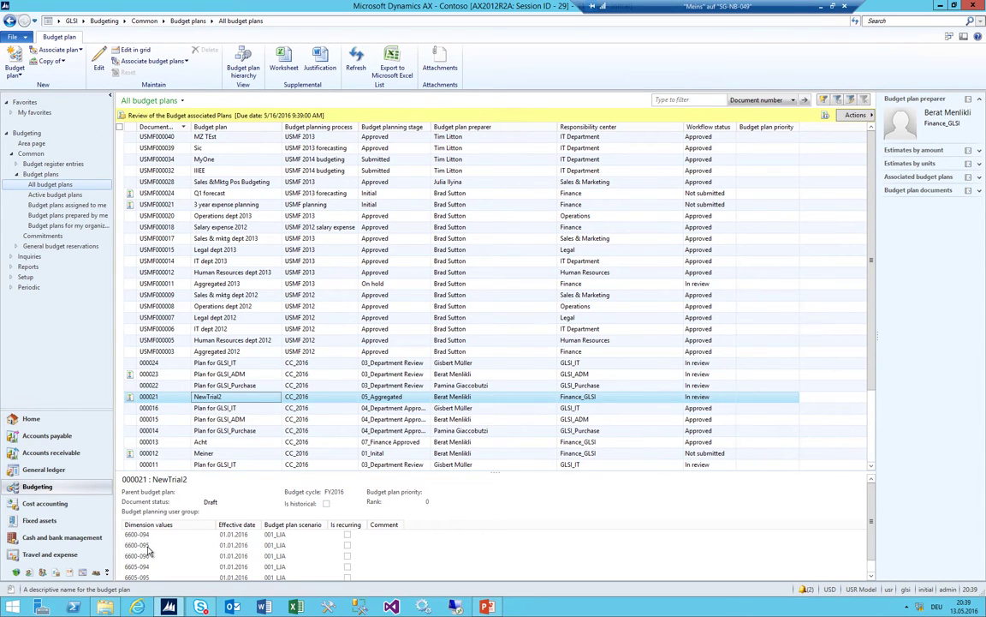
mouse_move(148, 557)
left_click(221, 387)
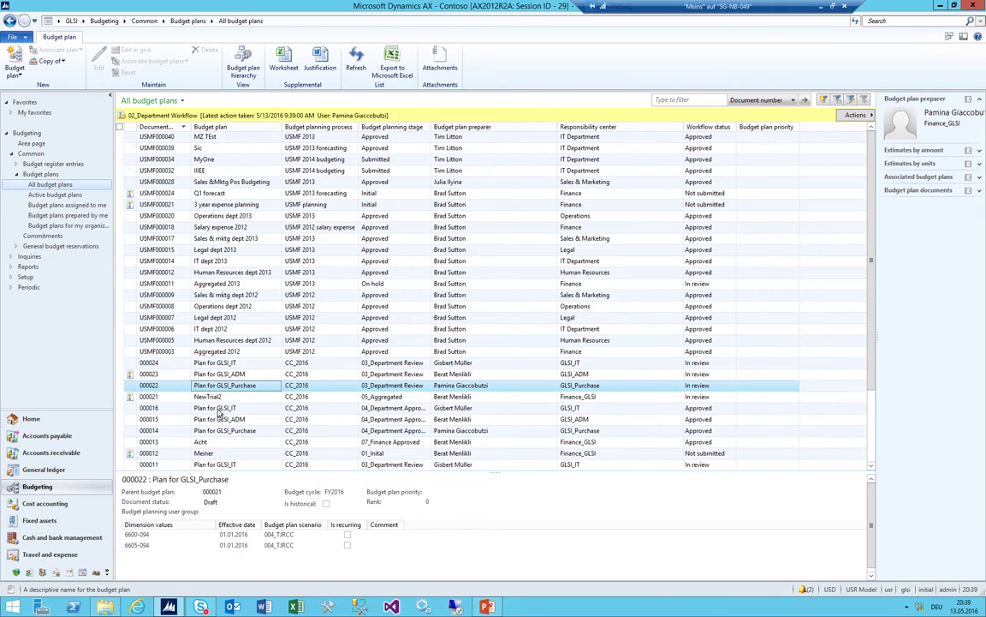
left_click(224, 374)
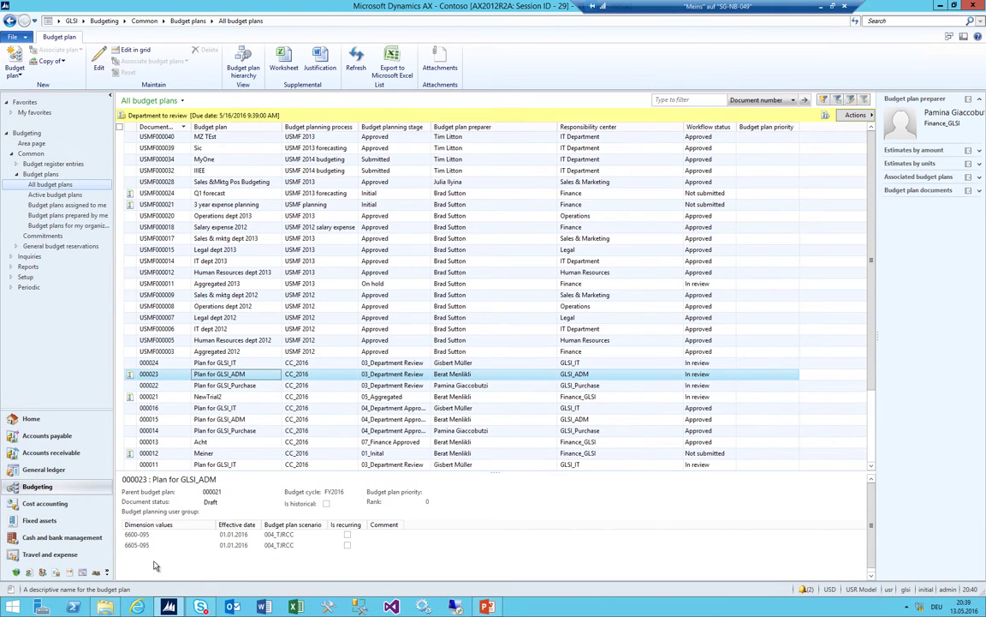
left_click(227, 364)
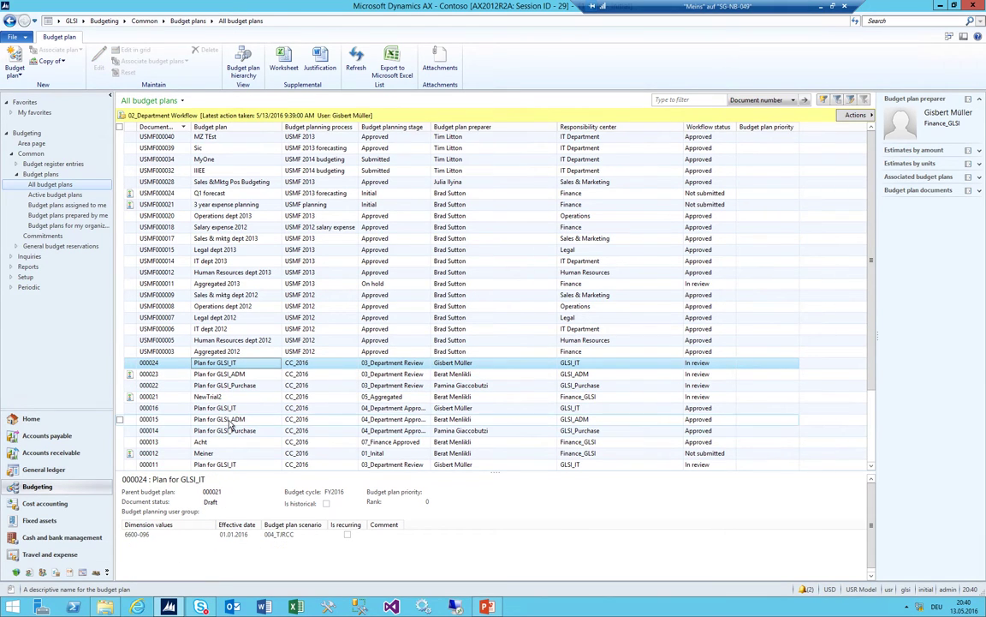
left_click(454, 376)
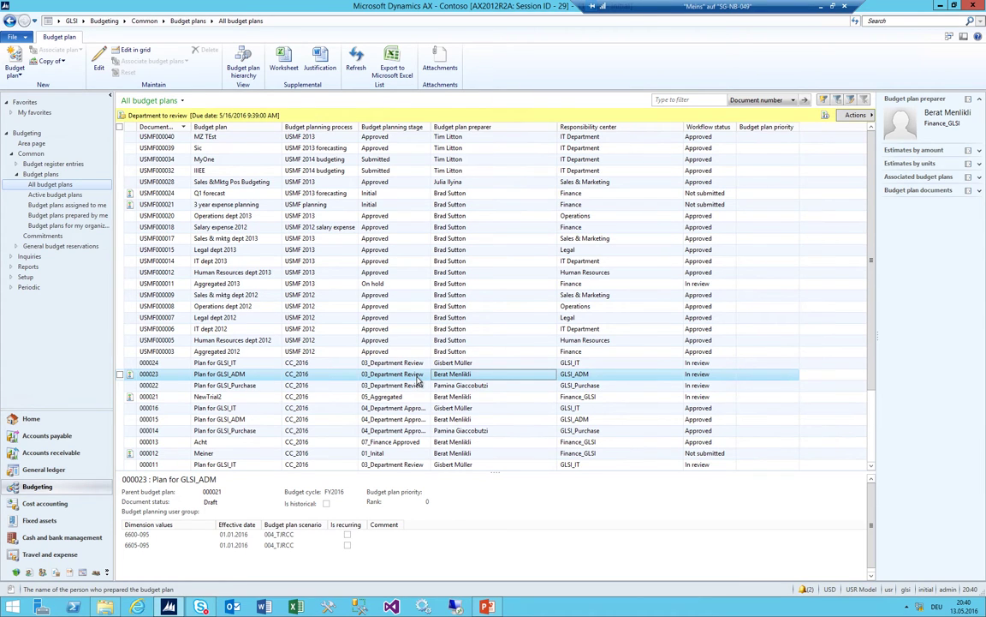
Check the status, assignee and tracking details in the GLSI_Purchase plan's workflow history, and reselect the in-review GLSI_ADM plan
left_click(386, 386)
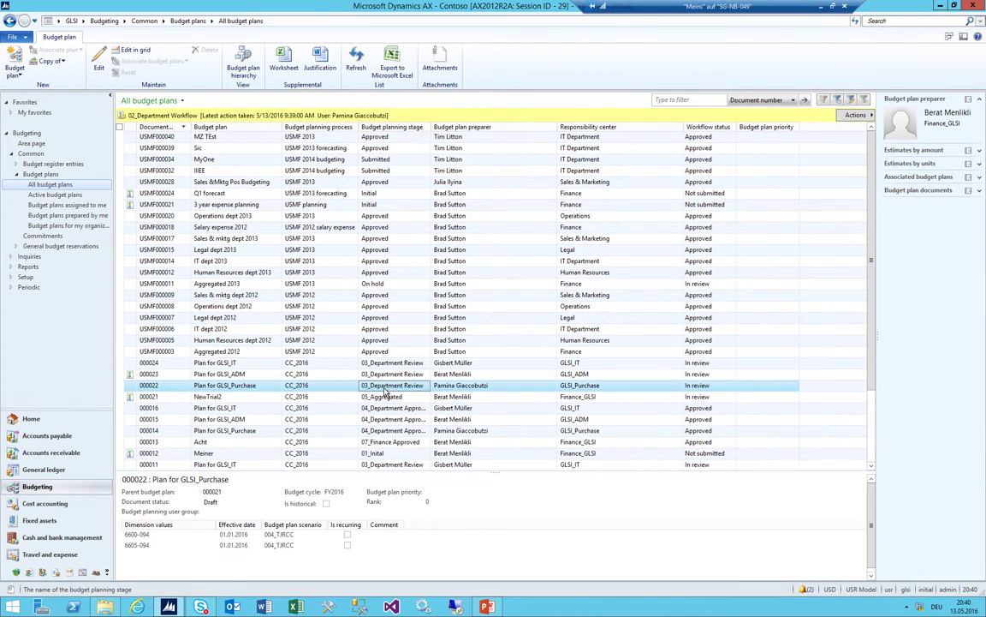
left_click(853, 115)
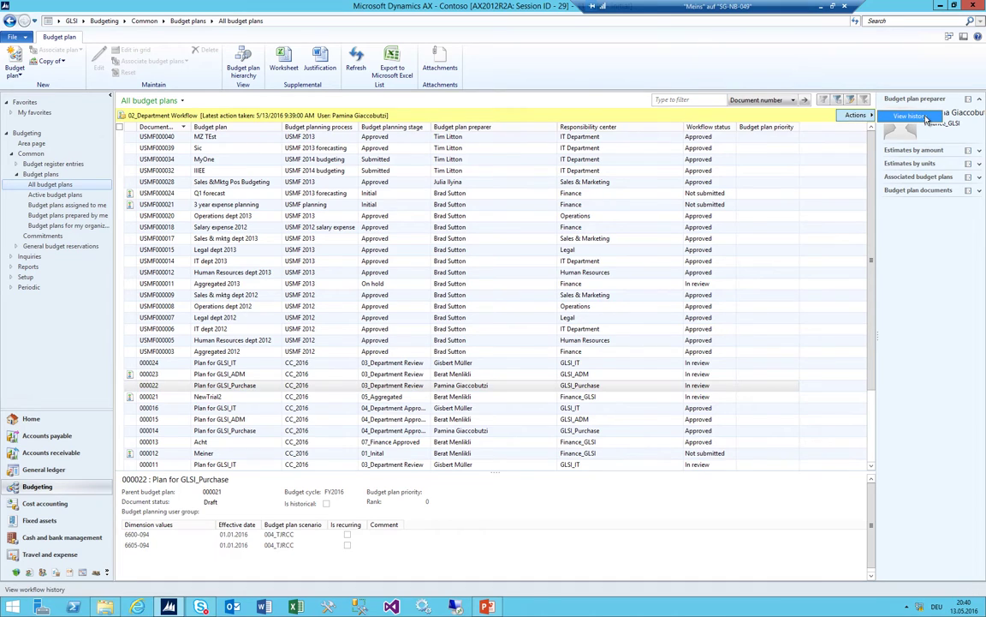
left_click(874, 129)
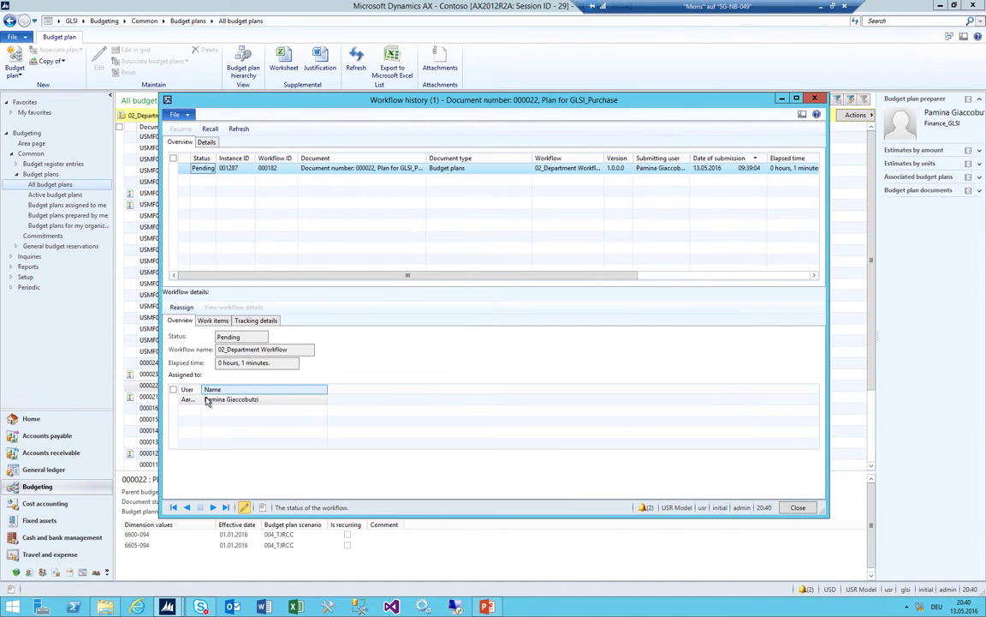
left_click(213, 320)
left_click(253, 320)
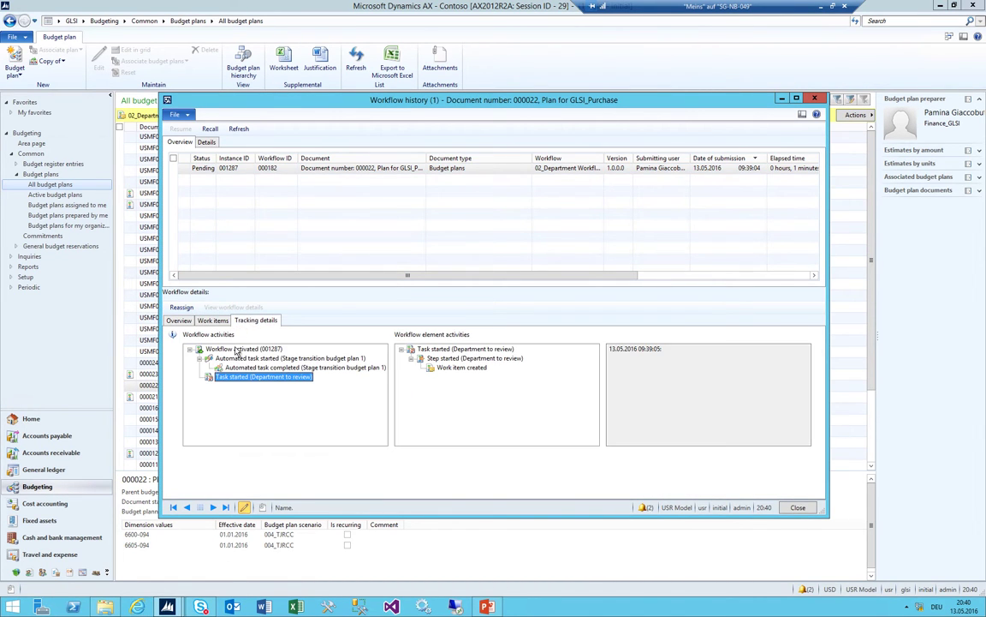
left_click(190, 321)
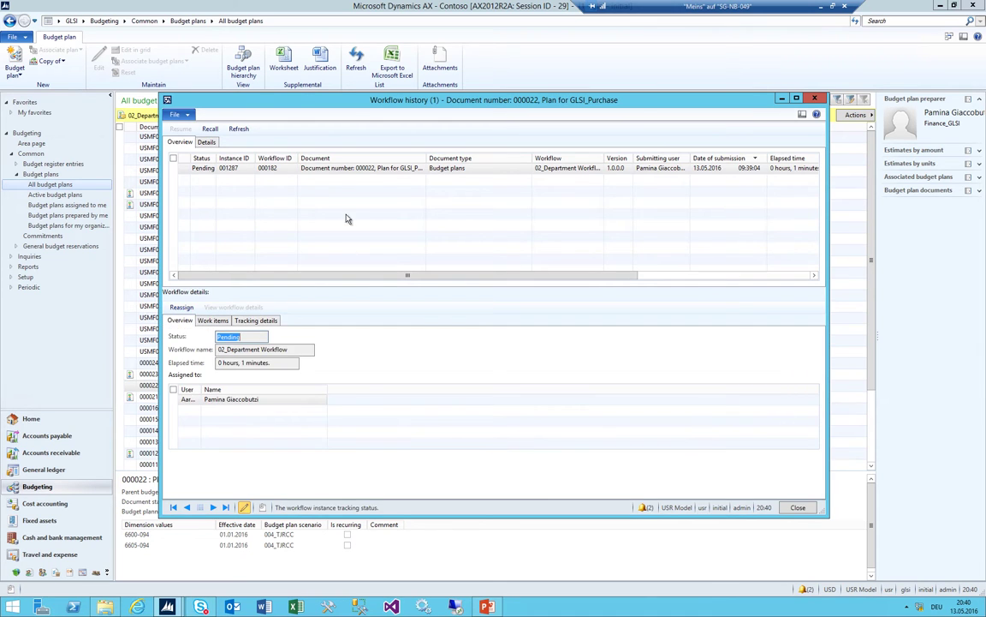
key("Escape")
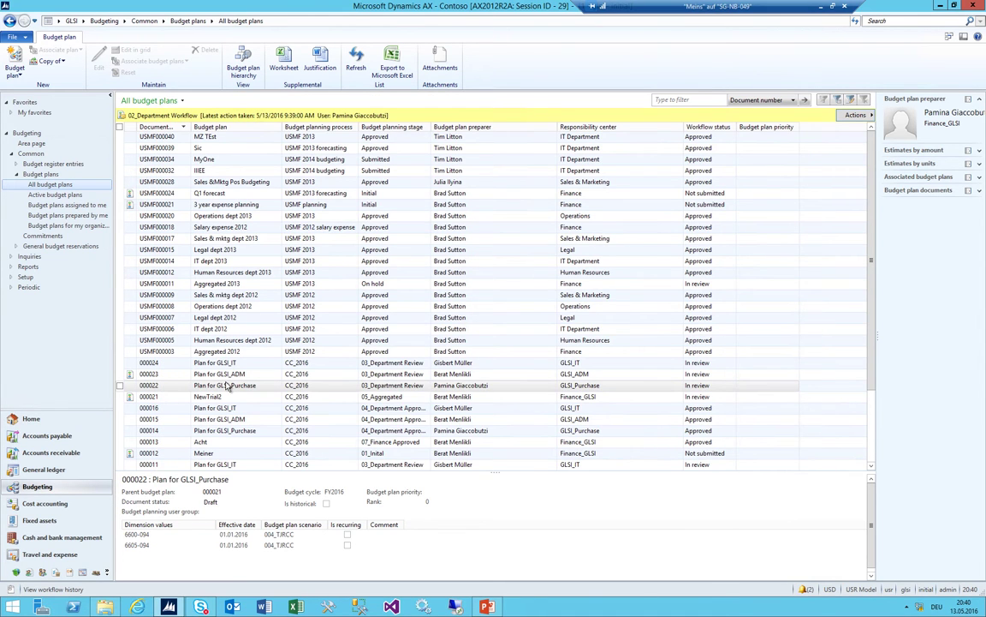
key("Up")
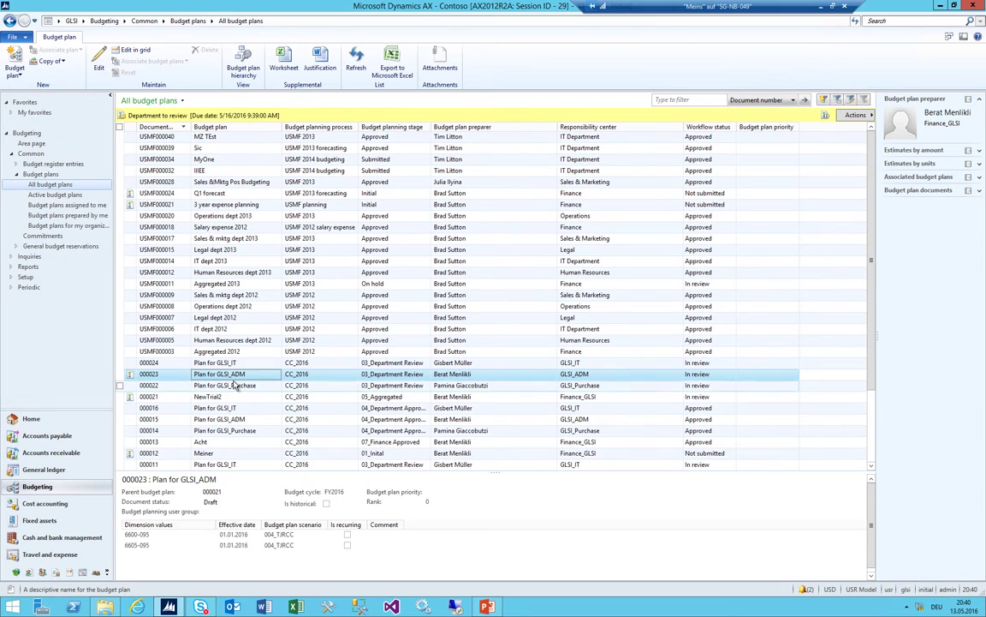
Return to the Budgeting area page and open the list of GLSI modules
left_click(104, 20)
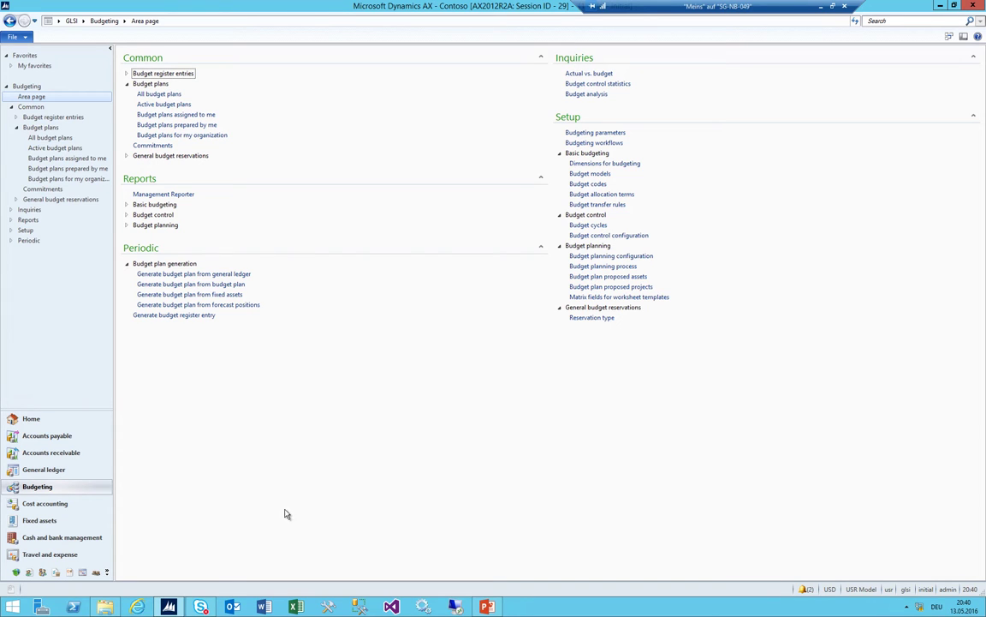
left_click(82, 20)
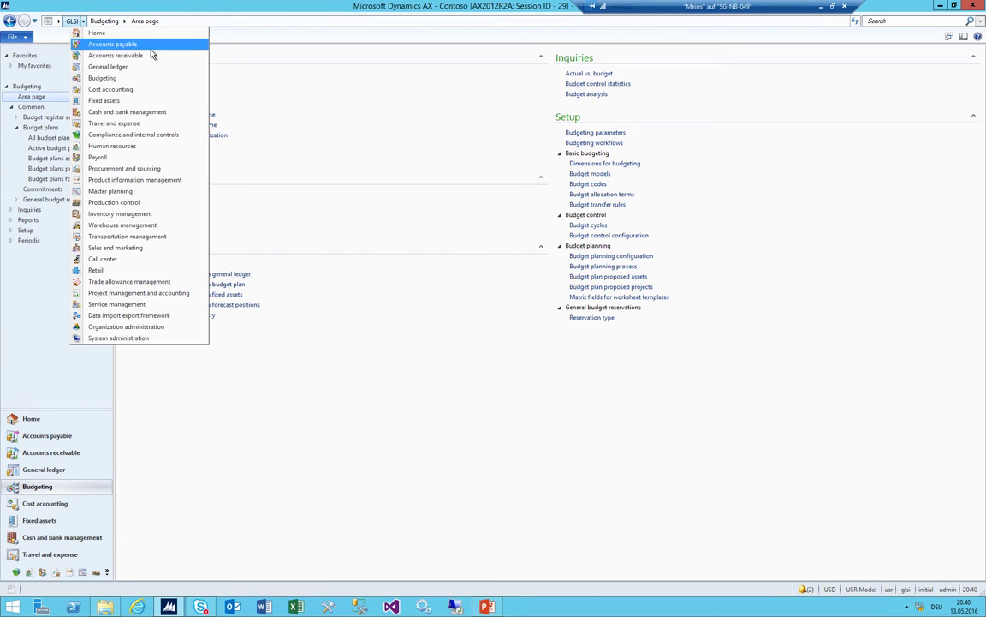
Open the organization hierarchies in Organization administration and display the GLSI_Budget hierarchy in the hierarchy designer
left_click(120, 326)
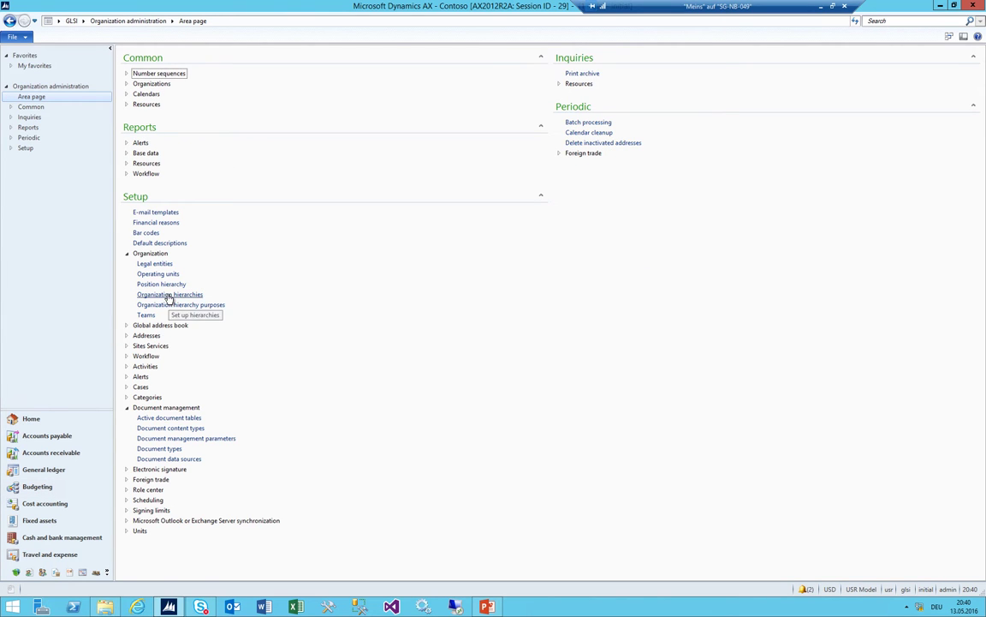
left_click(168, 294)
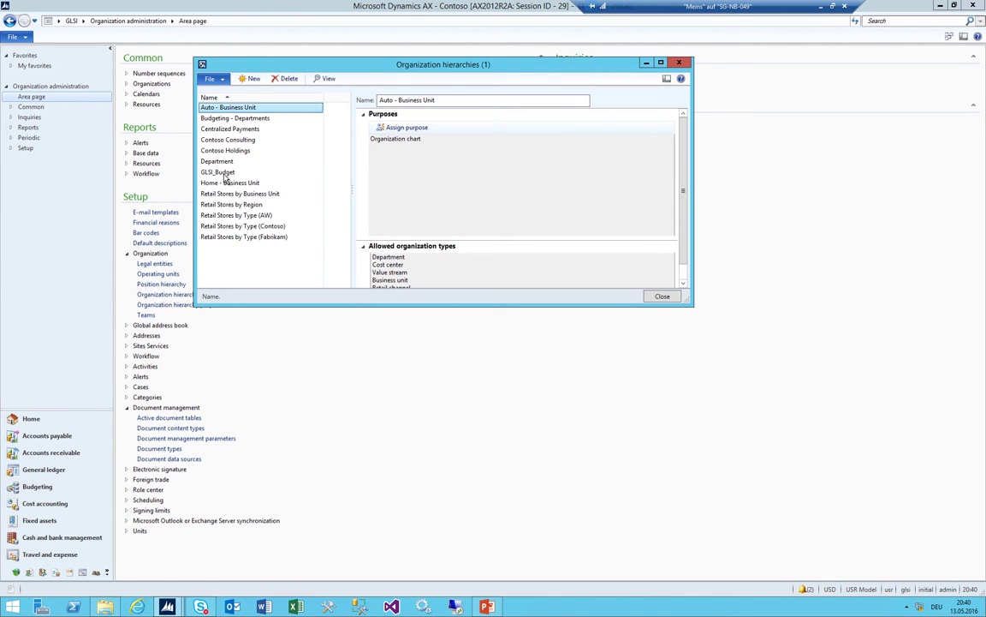
left_click(225, 173)
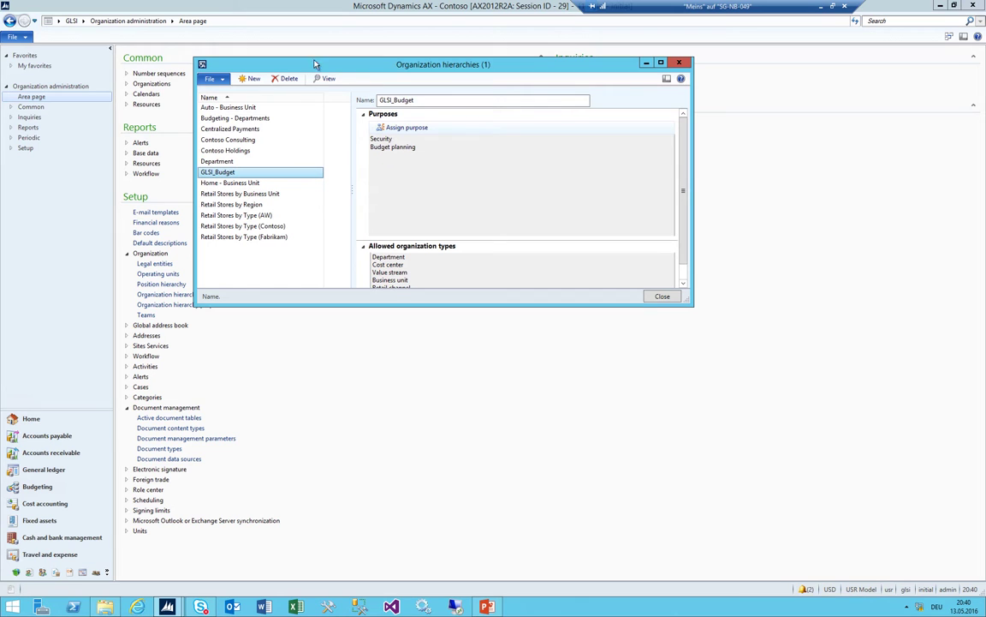
left_click(326, 78)
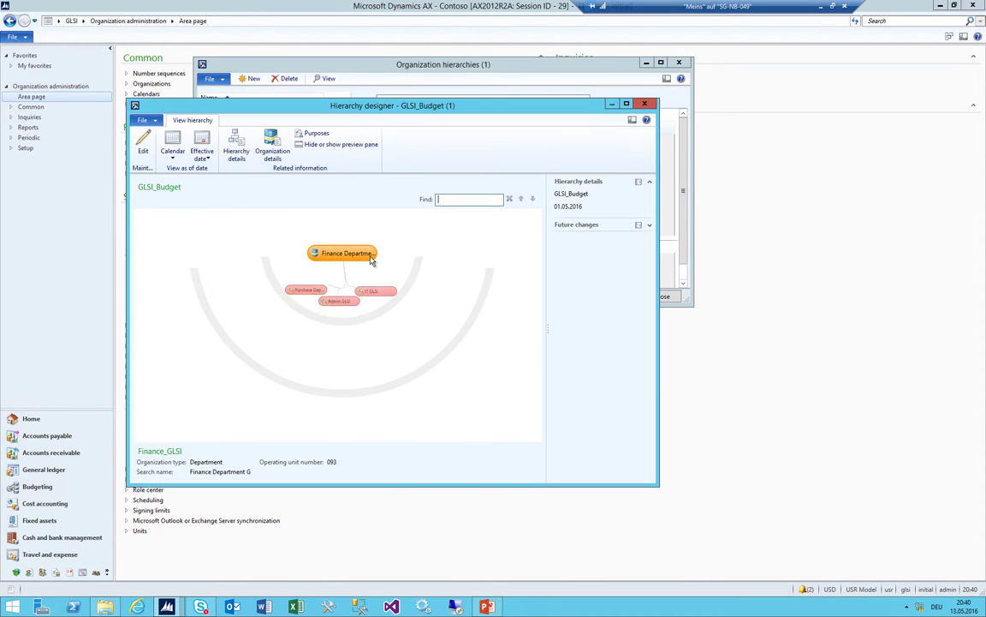
Open the Finance department node of the hierarchy and list the positions of the Finance_GLSI department
double_click(339, 255)
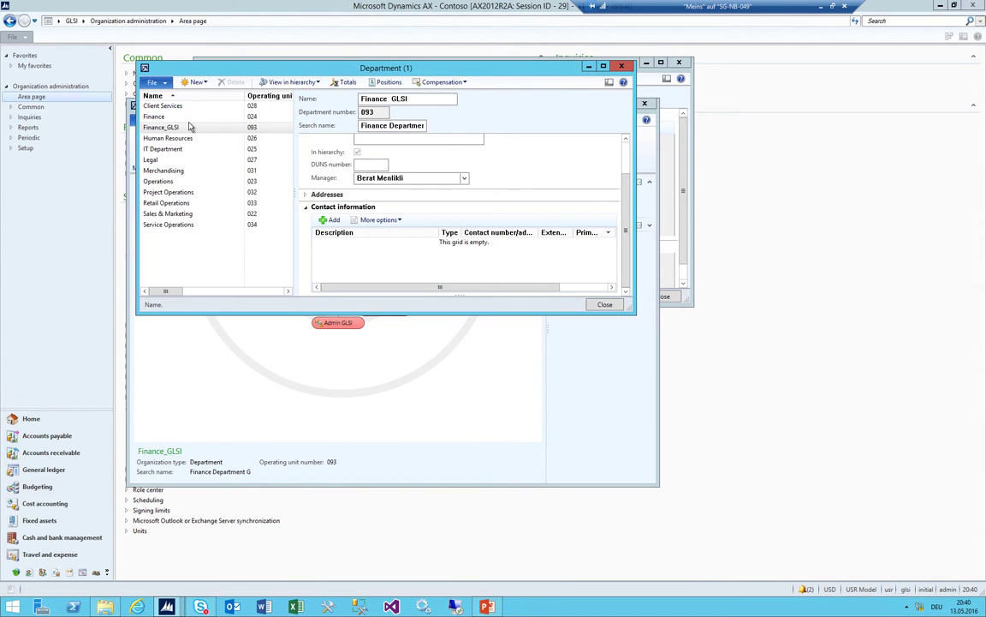
left_click(188, 128)
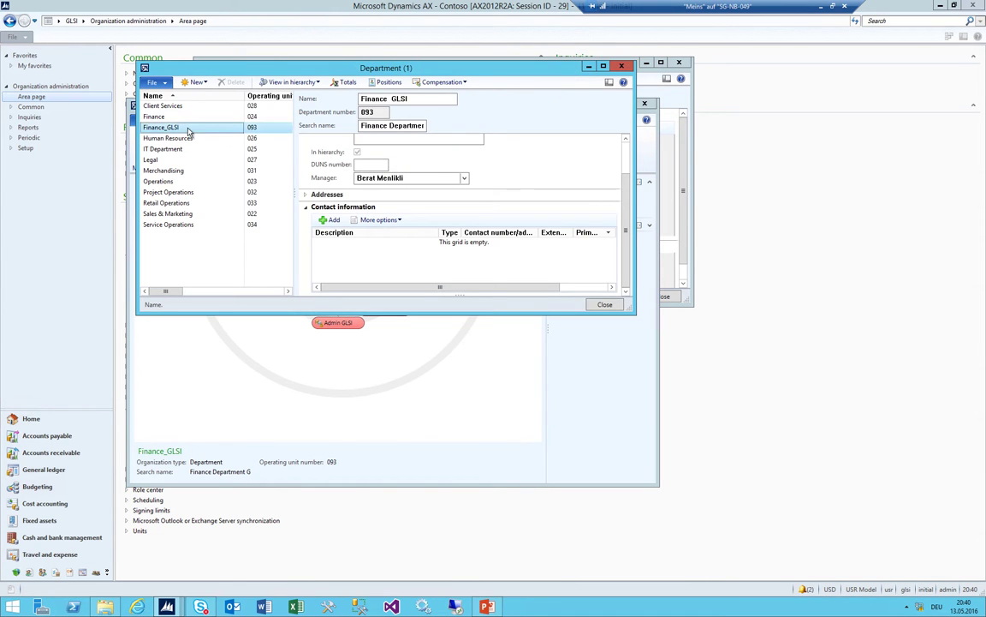
left_click(385, 81)
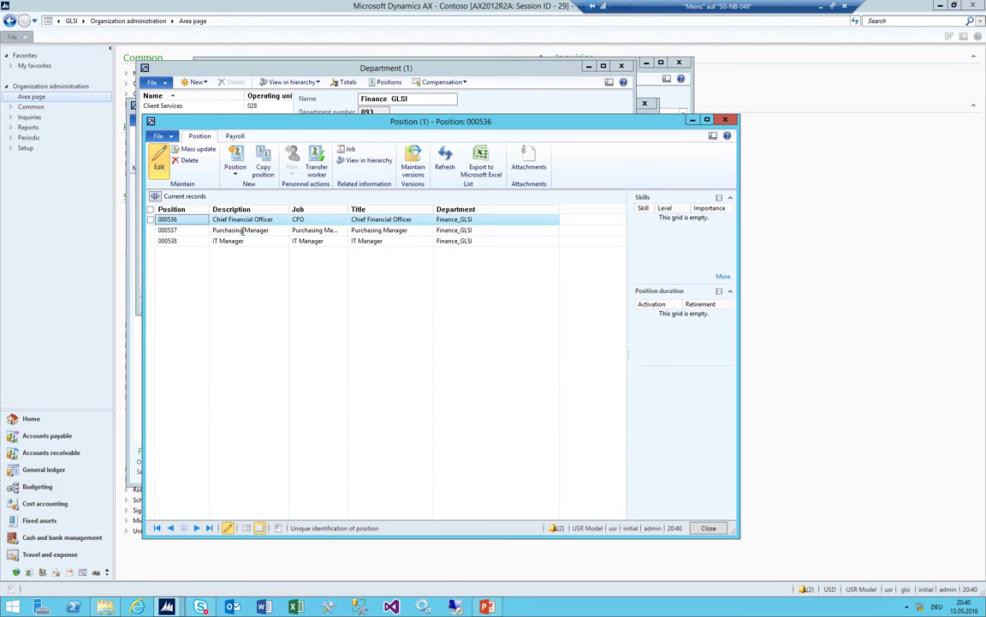
Review the Chief Financial Officer, Purchasing Manager and IT Manager positions and view the IT Manager position's details
left_click(240, 231)
left_click(239, 241)
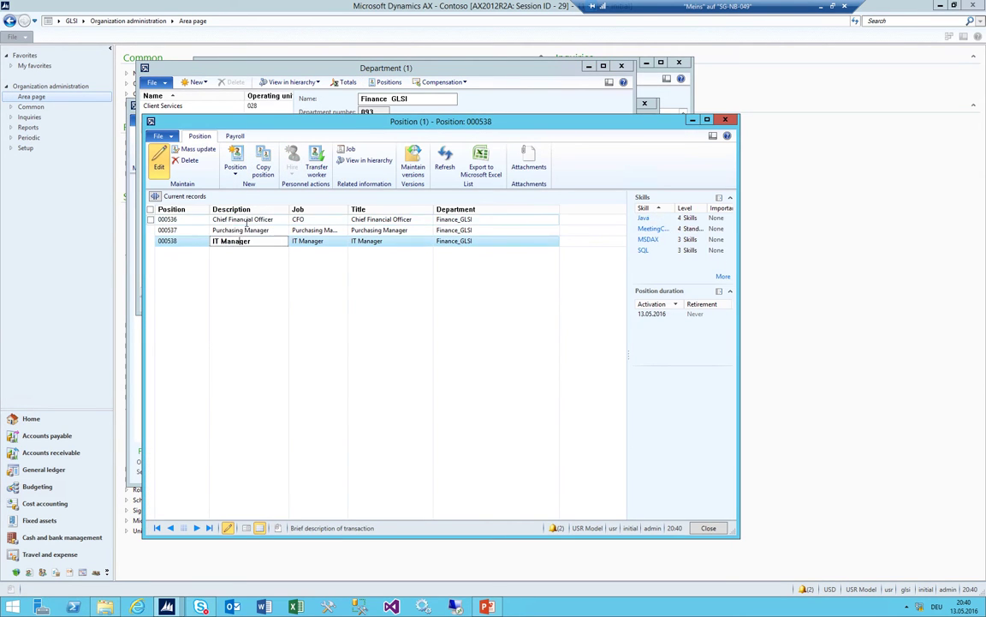
left_click(233, 219)
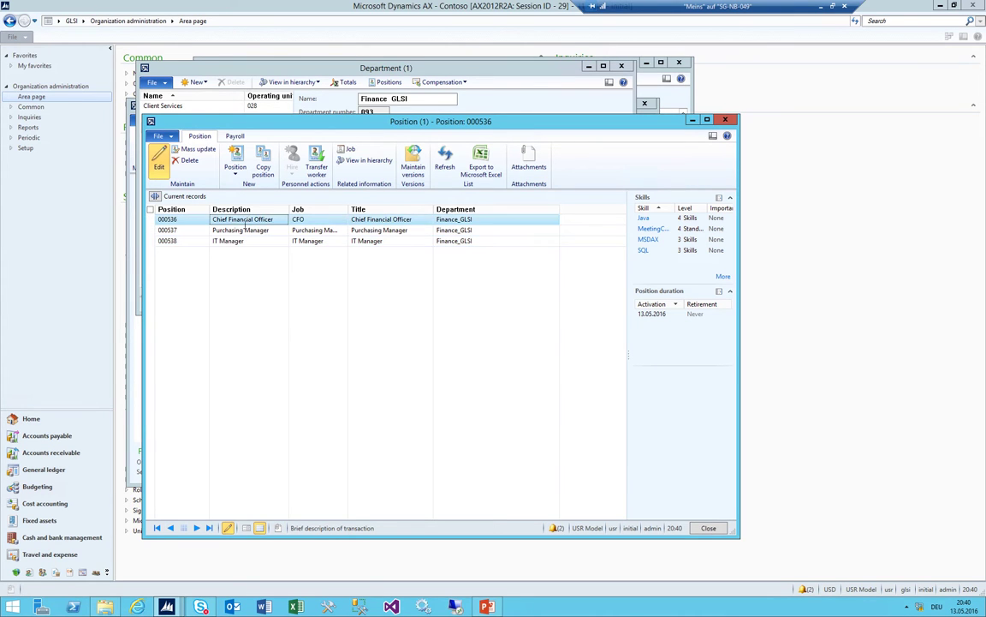
left_click(244, 230)
left_click(244, 240)
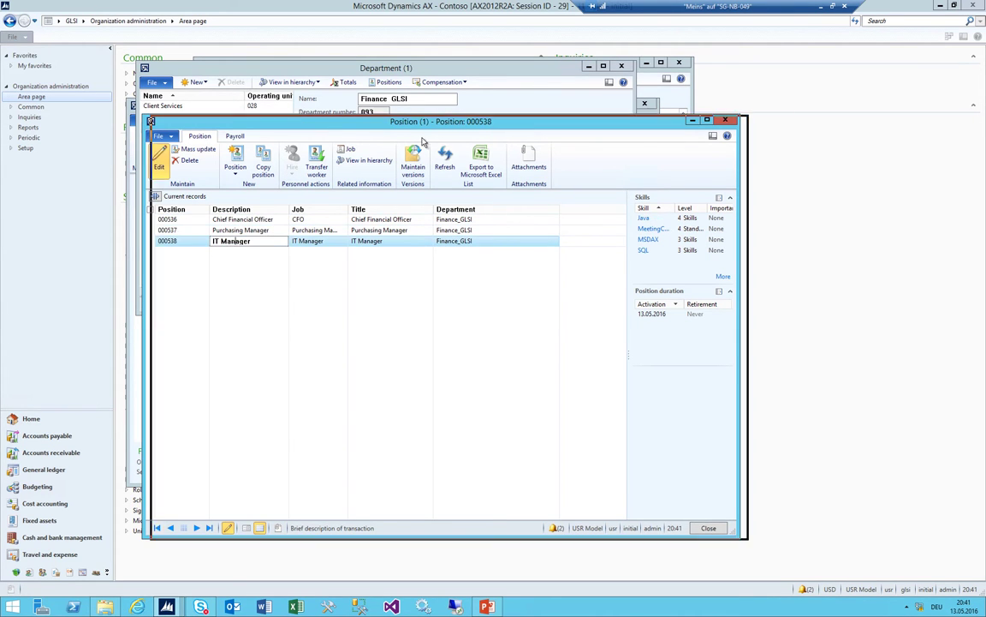
left_click_drag(270, 121, 396, 138)
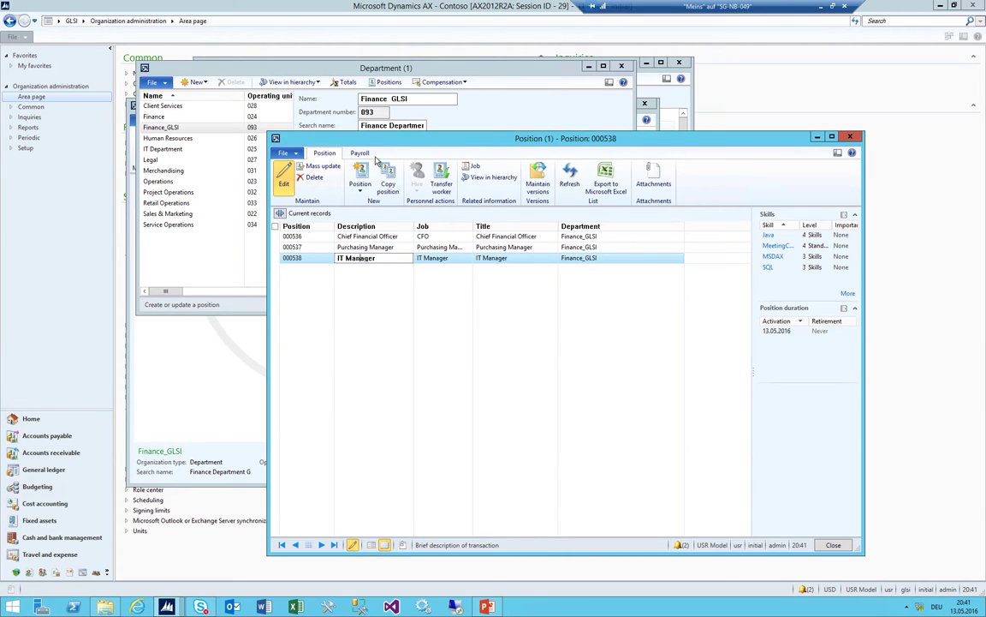
left_click_drag(549, 152, 549, 146)
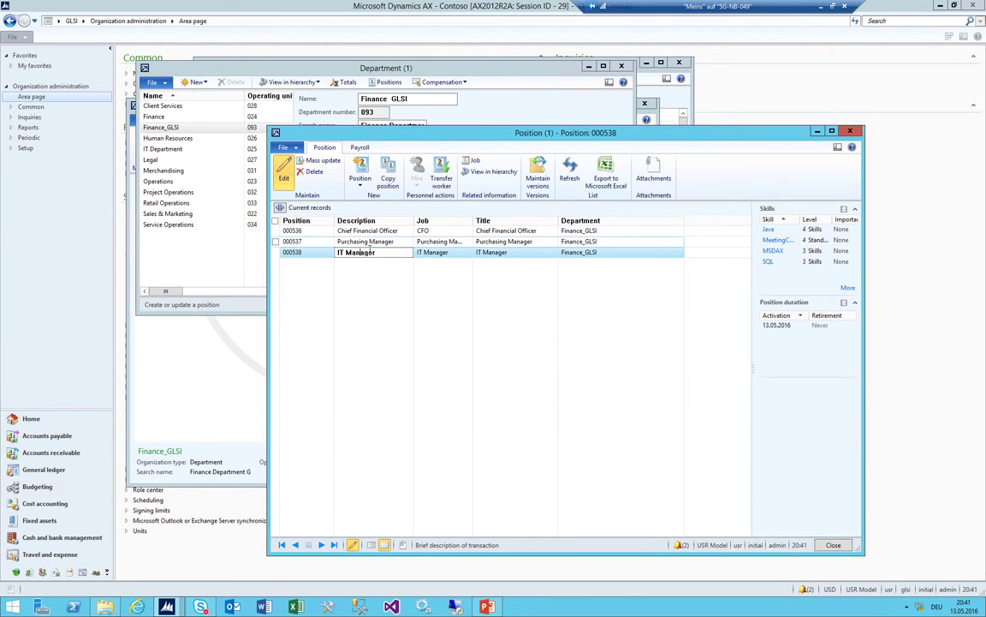
left_click(370, 545)
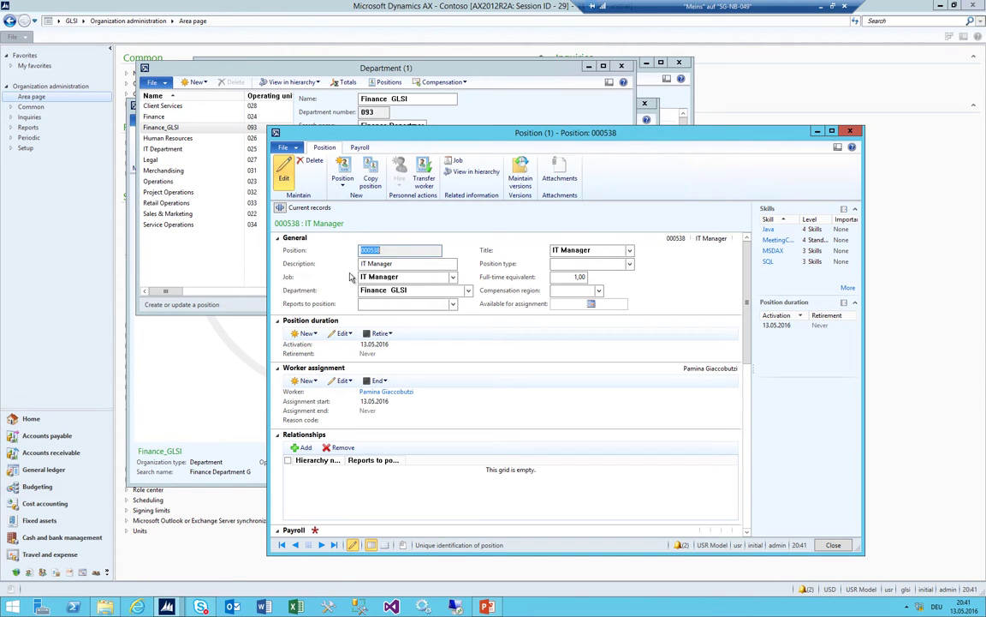
Return to the Finance_GLSI position list and open the details of the Purchasing Manager position
key("Escape")
left_click(381, 82)
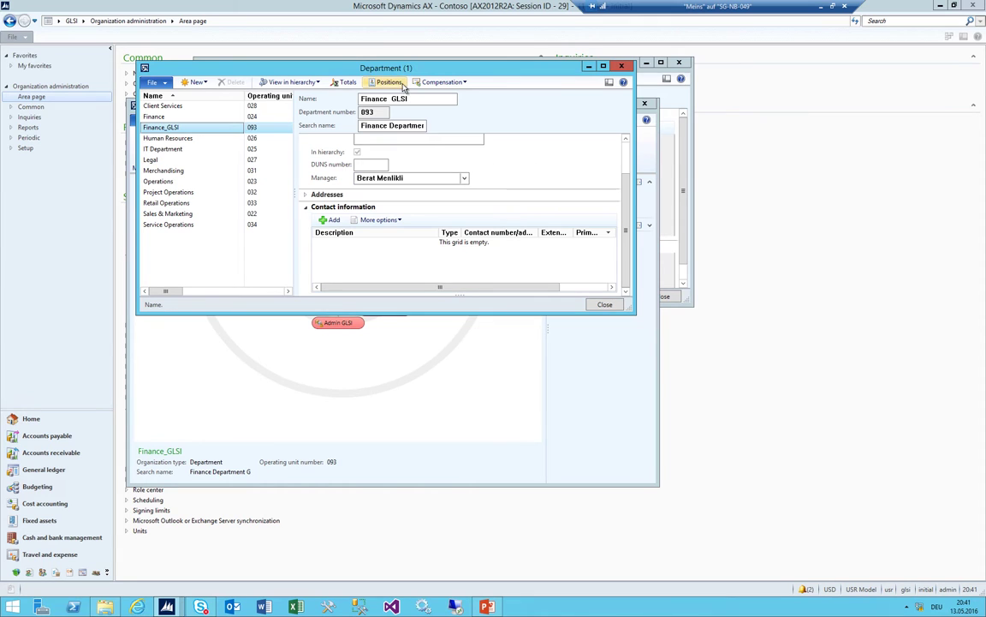
left_click(346, 242)
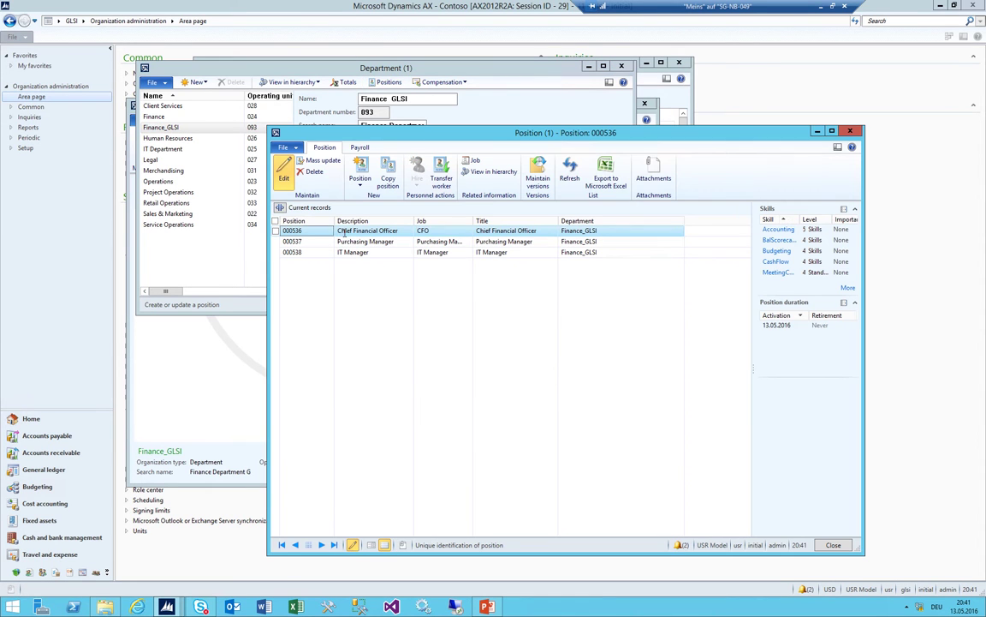
left_click(374, 544)
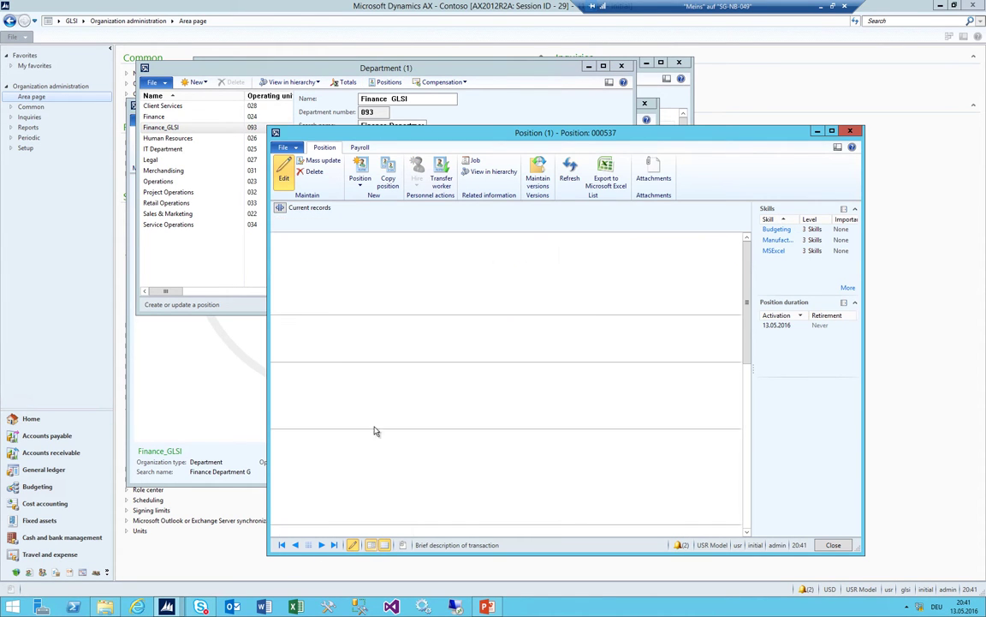
Set the assignment end date of the Purchasing Manager's worker assignment to 13.05.2020 and update the assignment
left_click(379, 410)
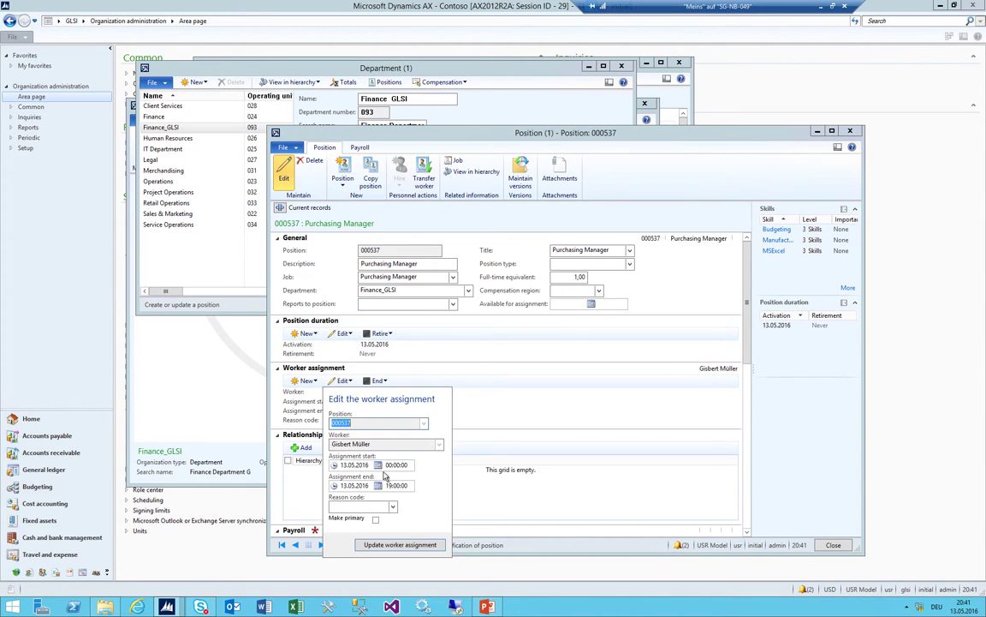
left_click(358, 485)
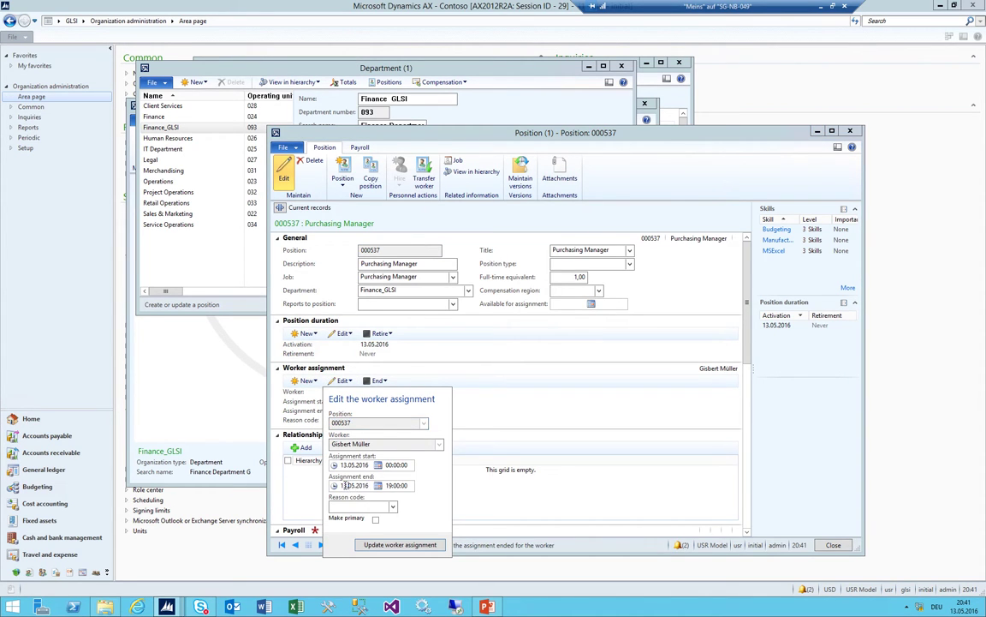
key("BackSpace")
key("BackSpace")
key("BackSpace")
key("BackSpace")
key("Delete")
key("Delete")
key("Delete")
type("15155")
key("Tab")
key("Return")
left_click(400, 545)
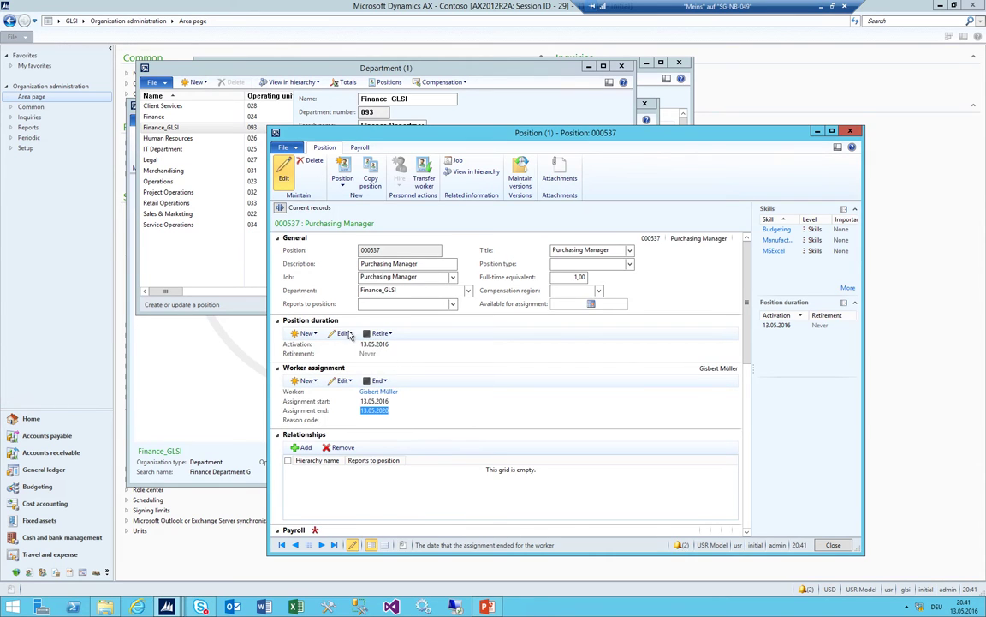
Close the position, department and hierarchy windows and open the list of all budget plans in Budgeting
key("Escape")
key("Escape")
key("Escape")
key("Escape")
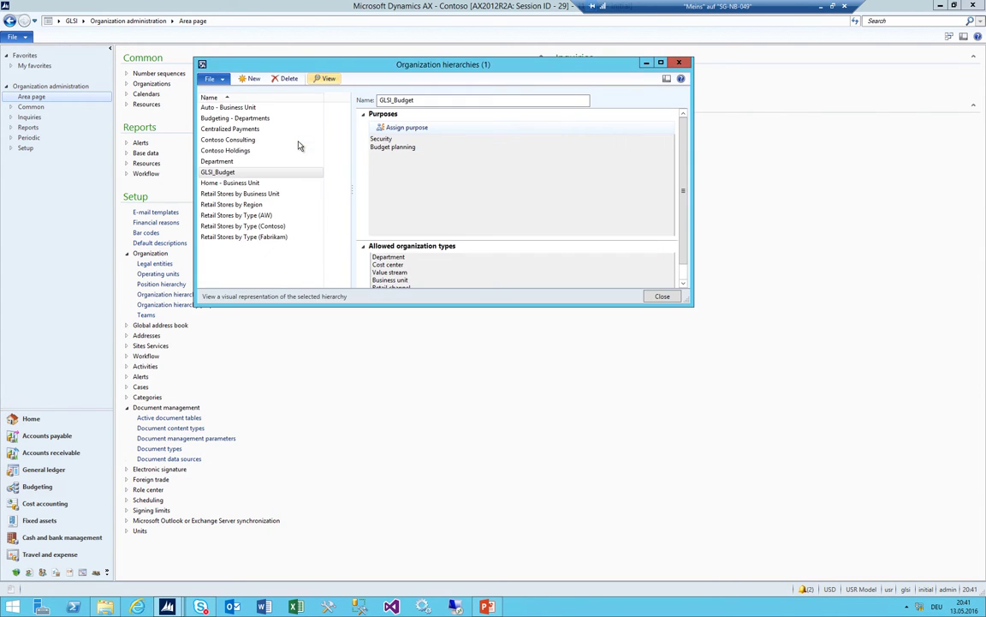
left_click(83, 20)
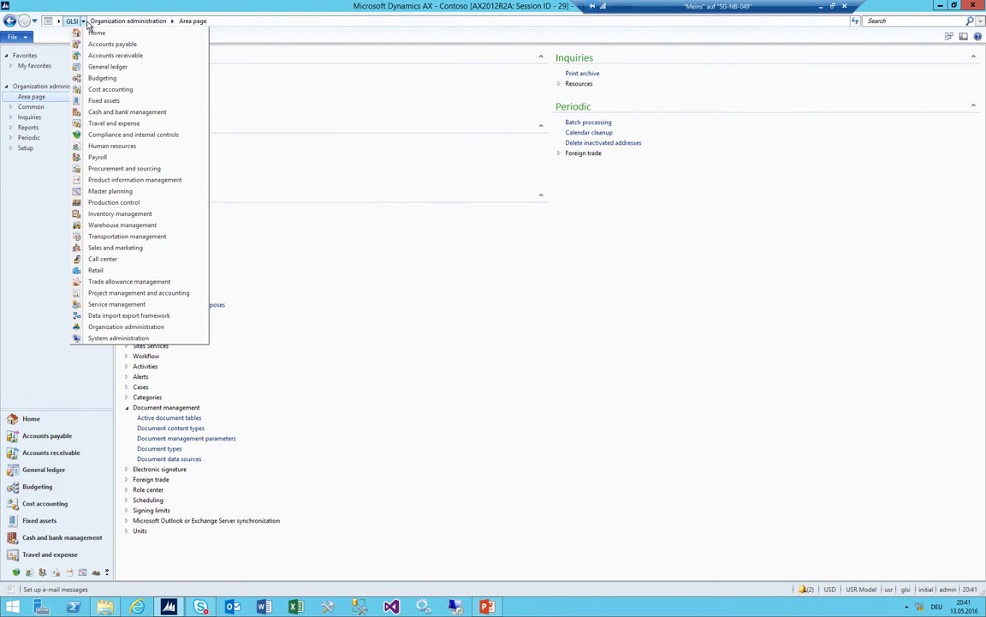
left_click(104, 78)
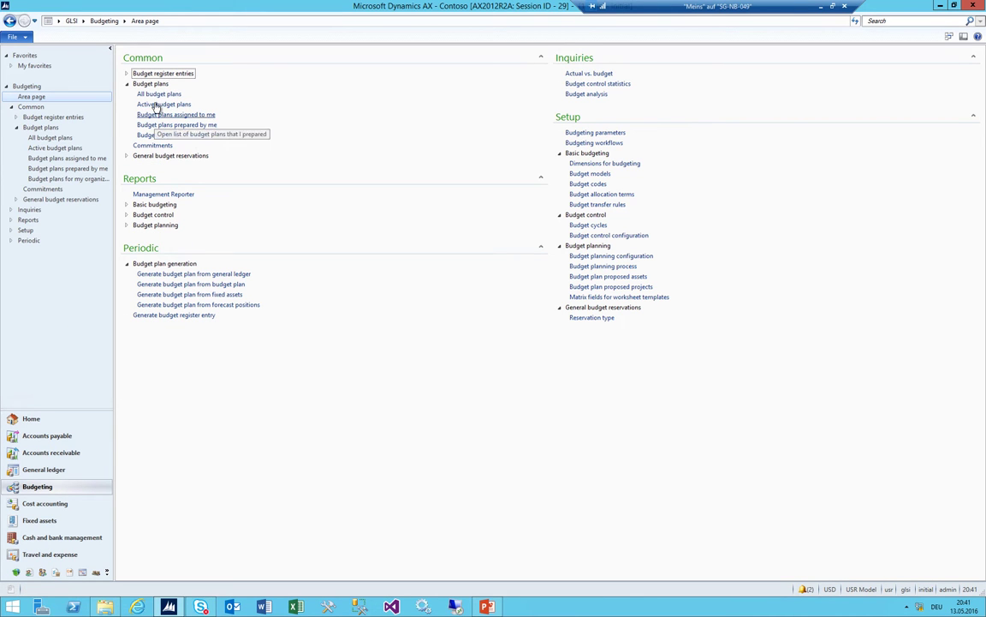
left_click(158, 94)
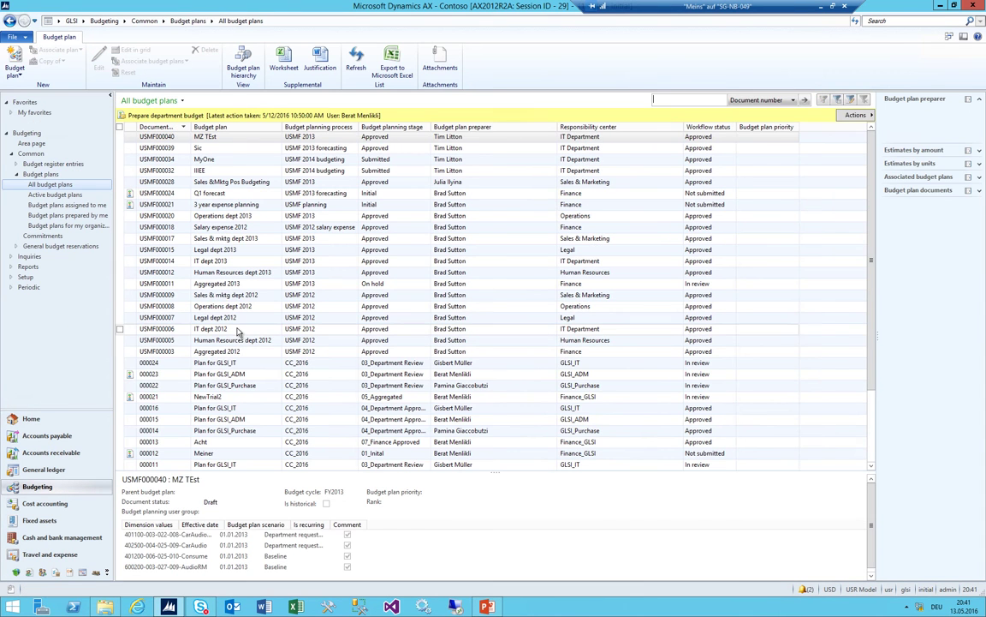
Examine the workflow history of budget plan 000024, Plan for GLSI_IT, including its work items and tracking details
left_click(222, 364)
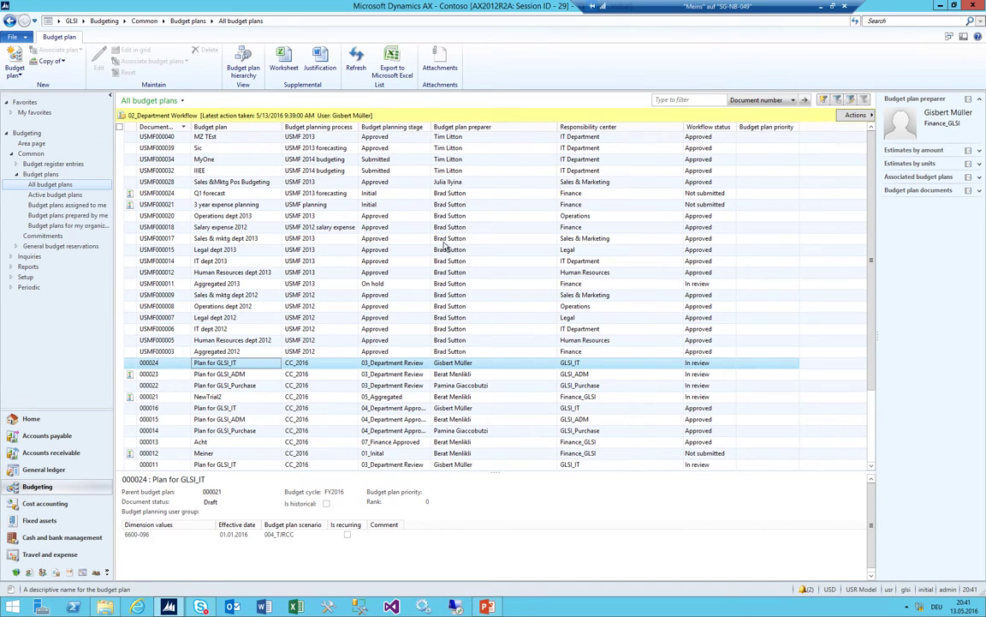
left_click(856, 115)
left_click(843, 128)
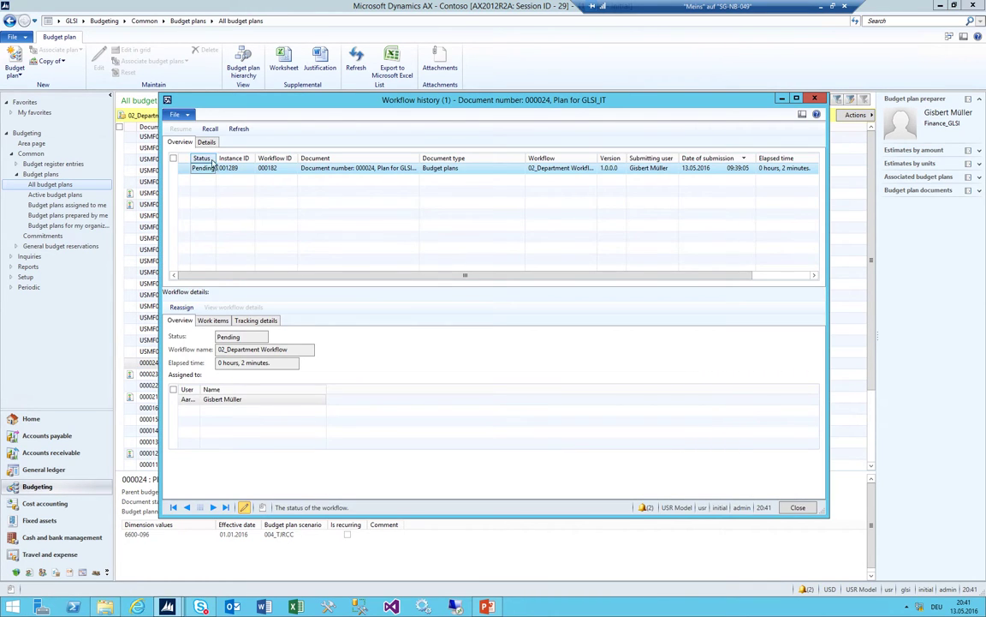
left_click(212, 321)
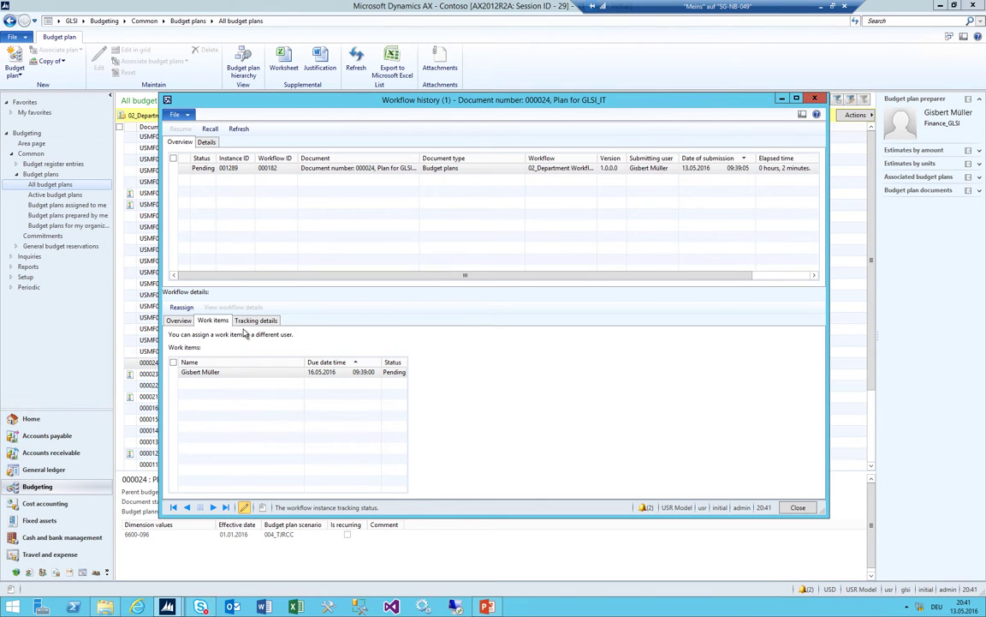
left_click(246, 322)
left_click(213, 322)
left_click(179, 321)
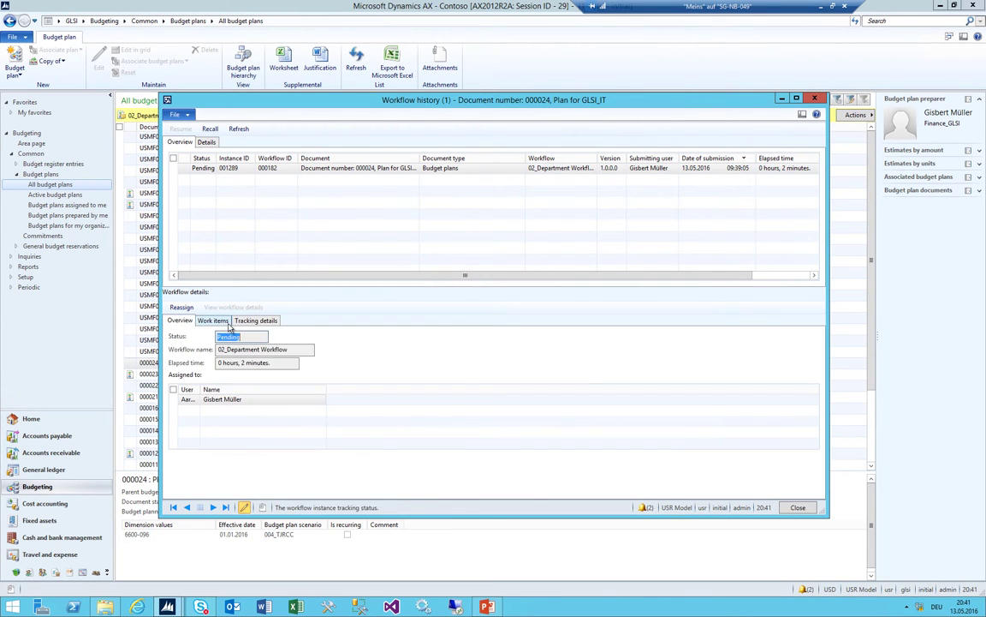
key("Escape")
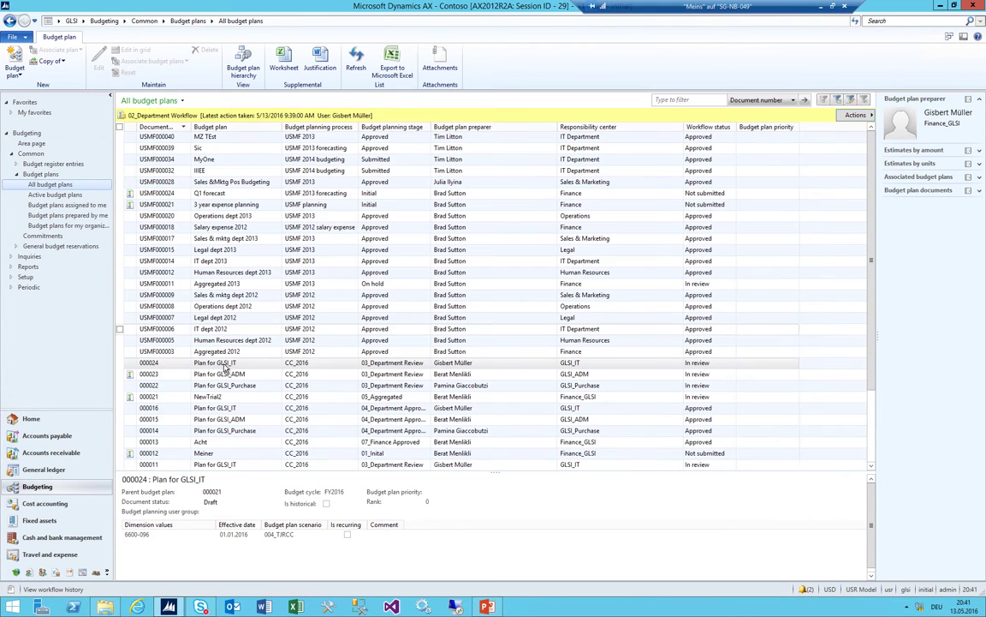
Open the budget plans assigned to me and select budget plan 000023, Plan for GLSI_ADM
left_click(103, 21)
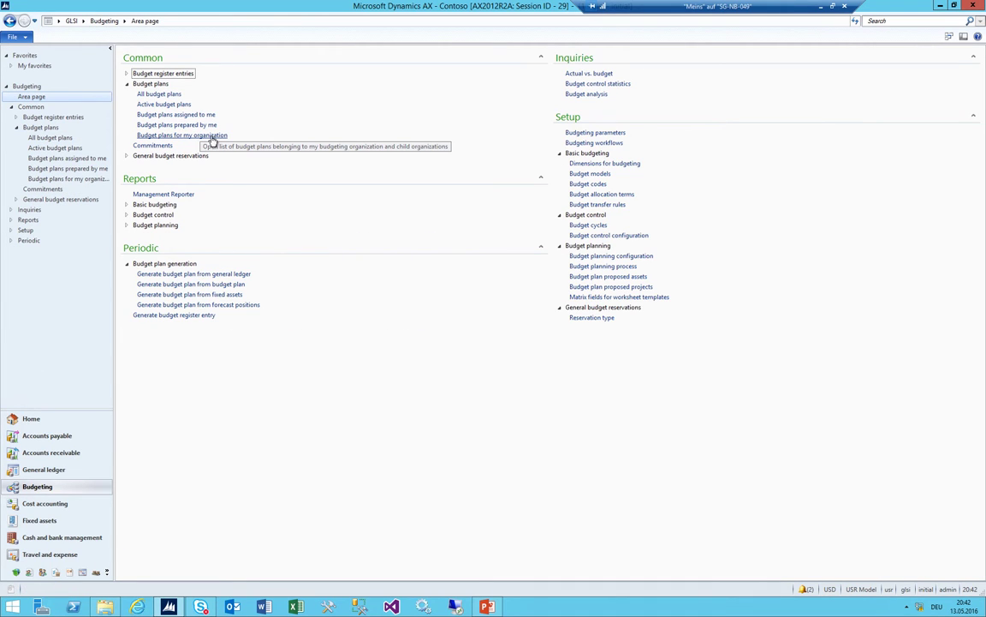
left_click(154, 115)
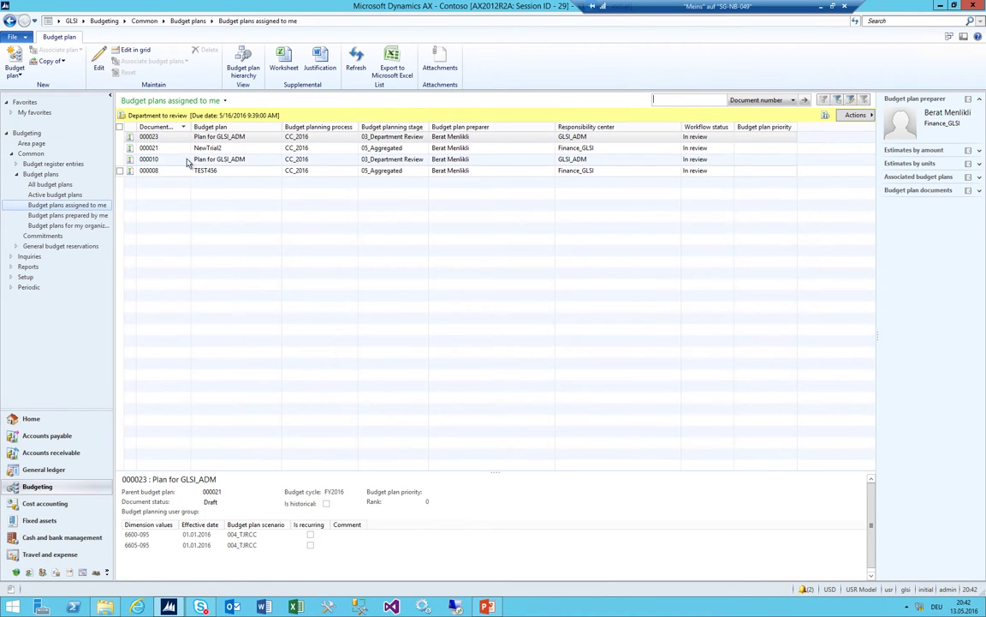
left_click(221, 138)
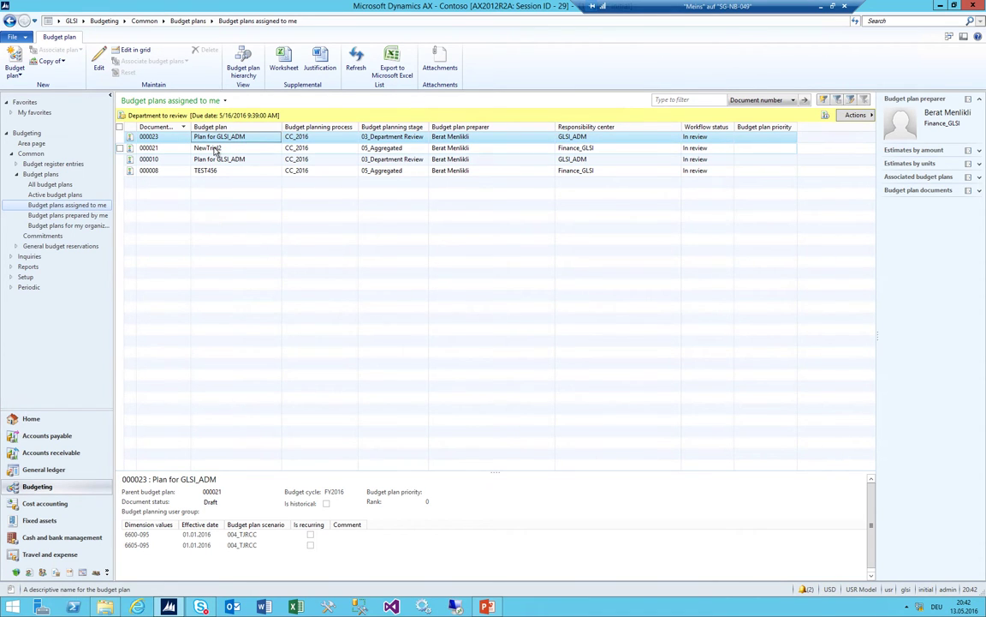
left_click(215, 149, "ctrl")
left_click(222, 138)
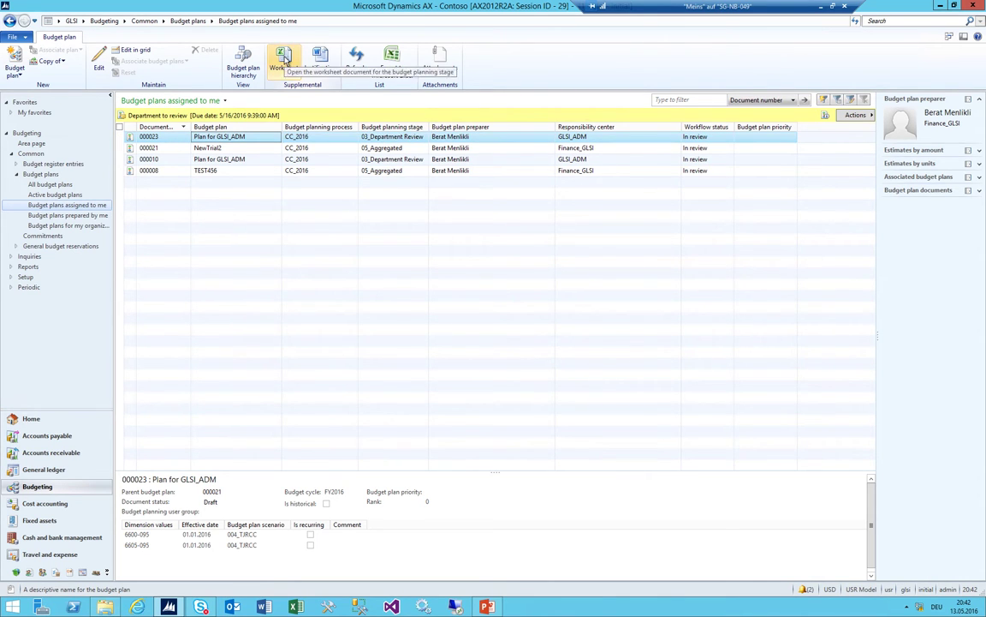
Open the selected budget plan's worksheet in Excel and select the TRTCC column of the table with its header
left_click(283, 60)
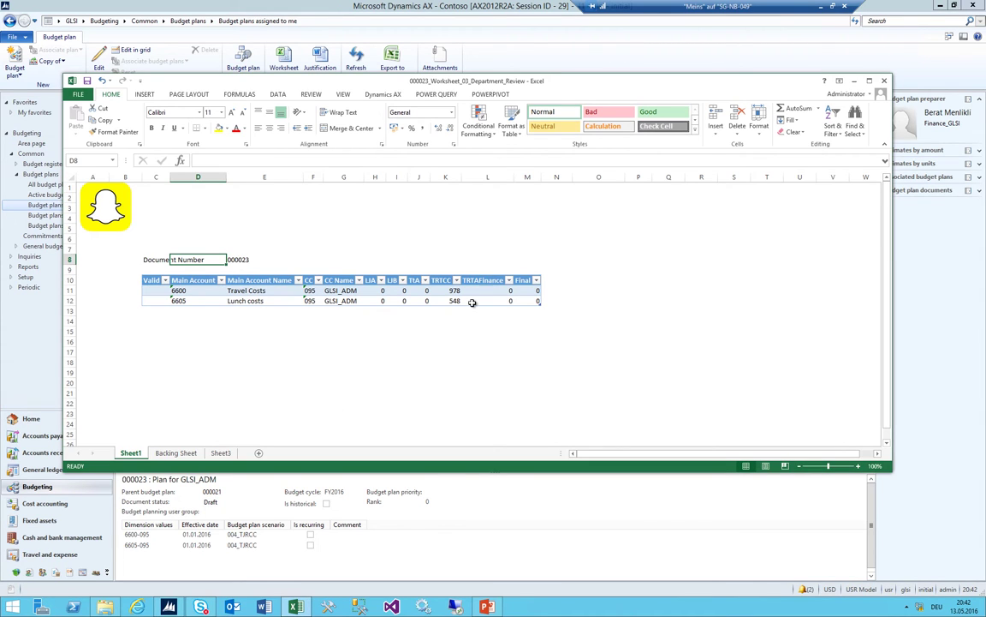
left_click_drag(377, 290, 447, 301)
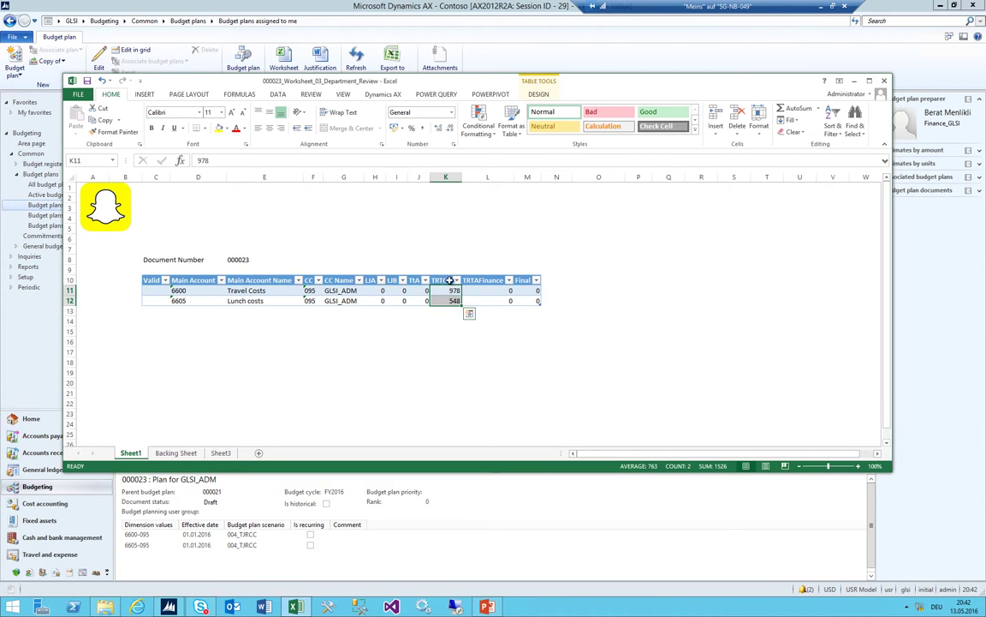
left_click(441, 279)
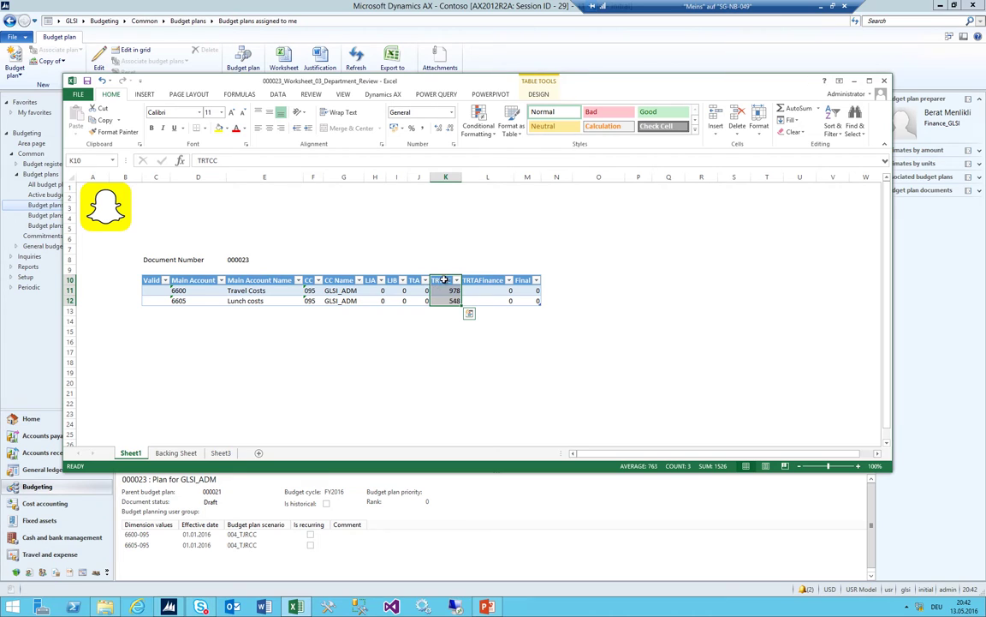
Set the TRTCC amounts in the worksheet to 1500 for Travel Costs and 900 for Lunch costs
left_click(487, 290)
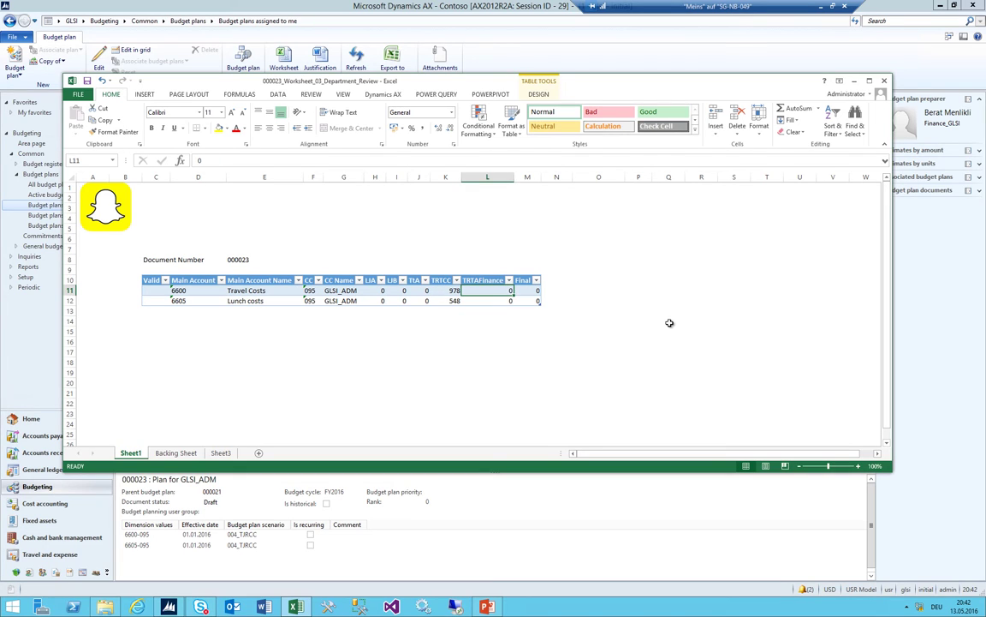
key("Left")
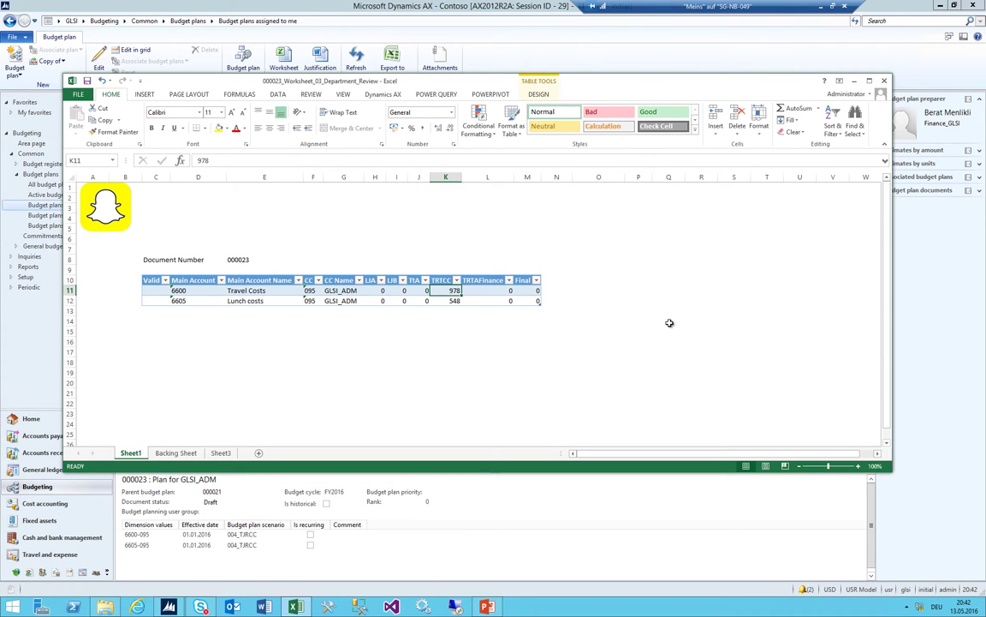
type("1500")
key("Return")
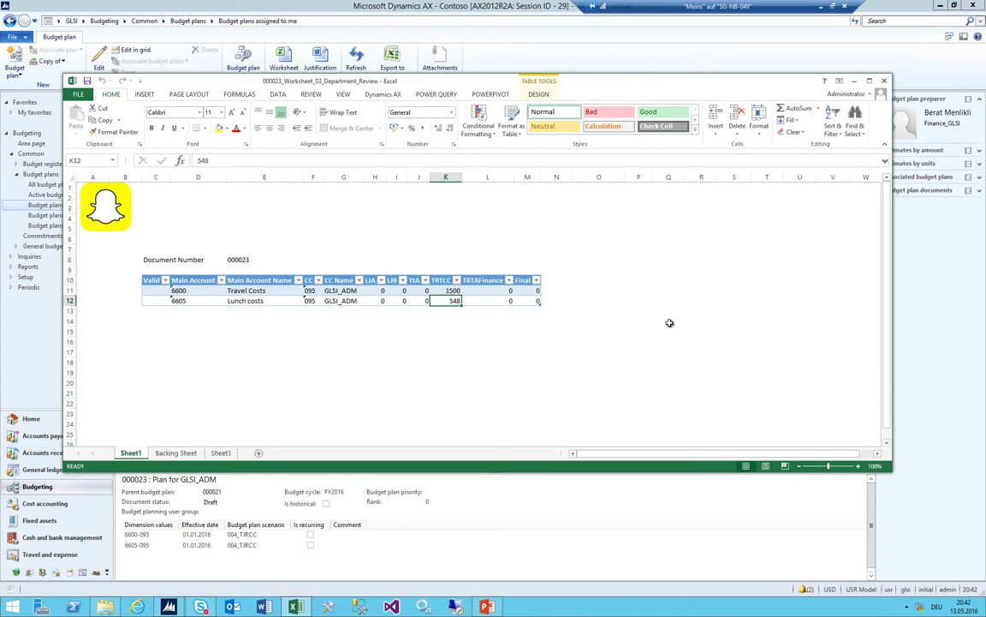
type("900")
key("Return")
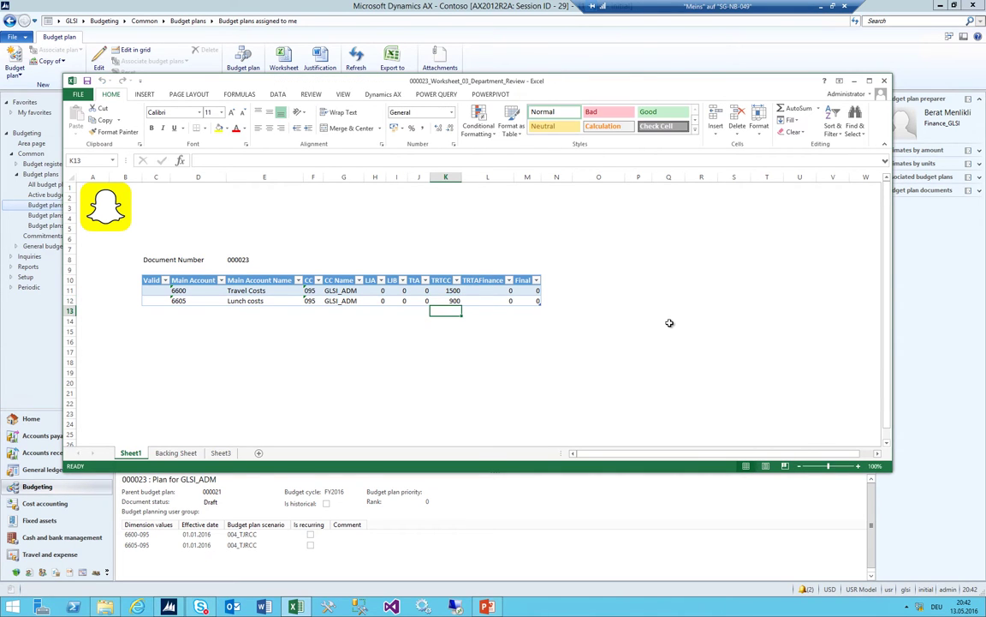
Publish the edited worksheet data to Dynamics AX and open the Dynamics AX Status sheet
left_click(490, 293)
left_click(443, 291)
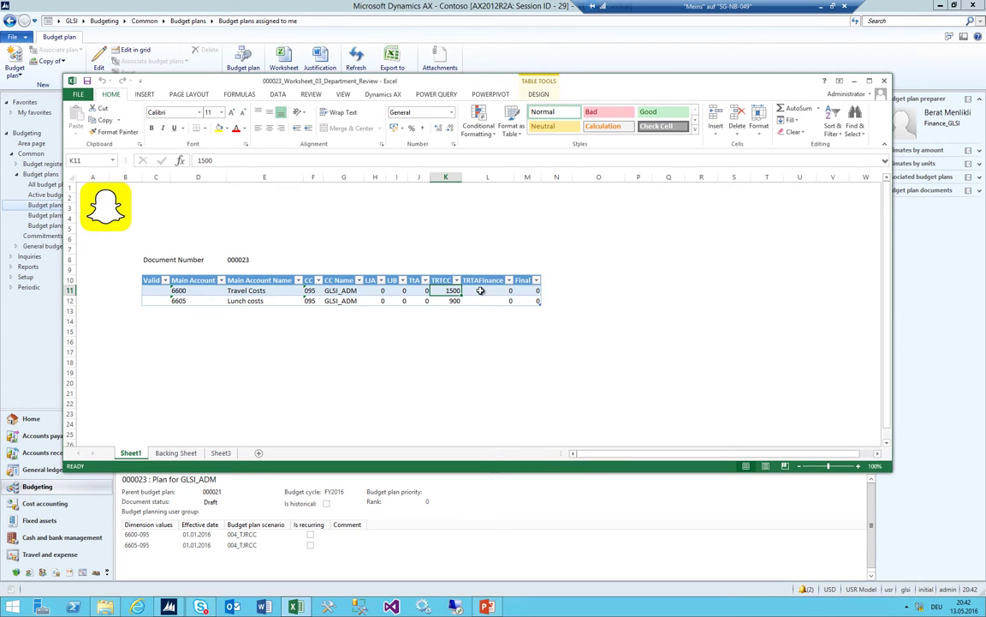
left_click(481, 291)
left_click(452, 290)
left_click(383, 94)
left_click(204, 114)
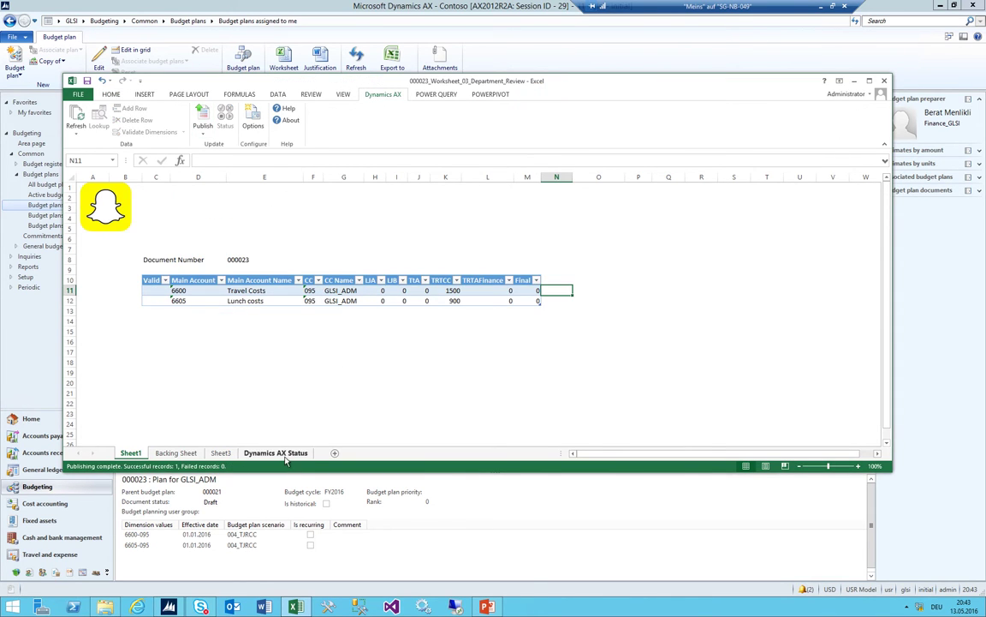
left_click(275, 454)
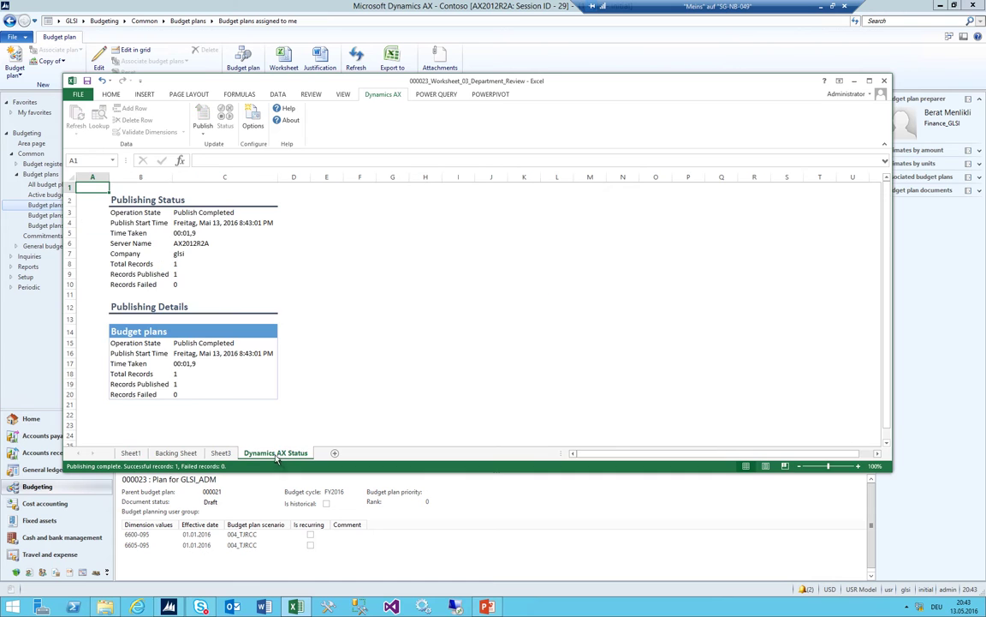
Switch to Dynamics AX, open budget plan 000023, Plan for GLSI_ADM, and filter its lines by scenario 004_TJRCC
left_click(299, 7)
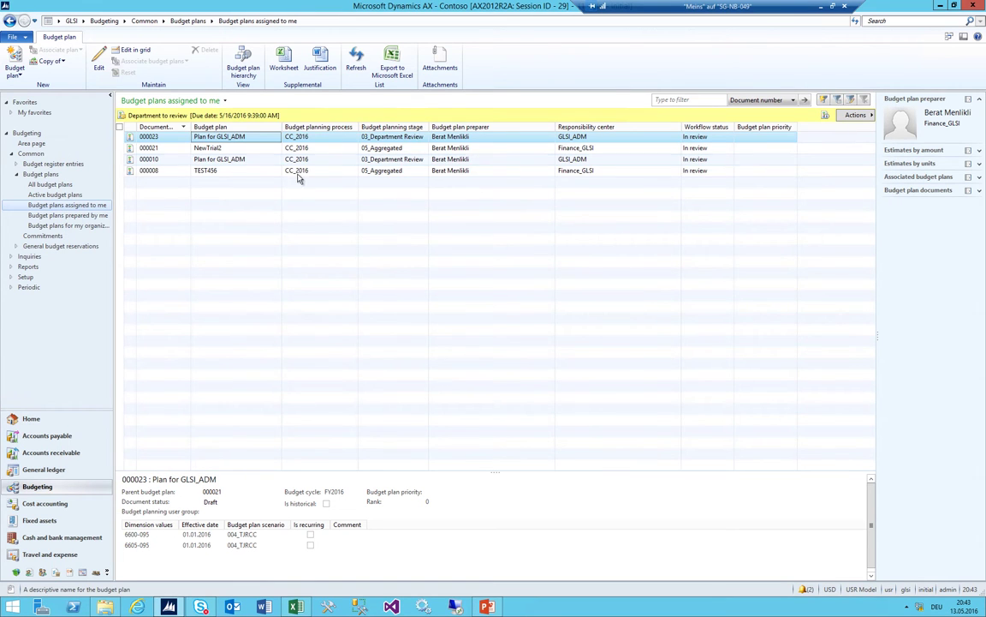
double_click(227, 137)
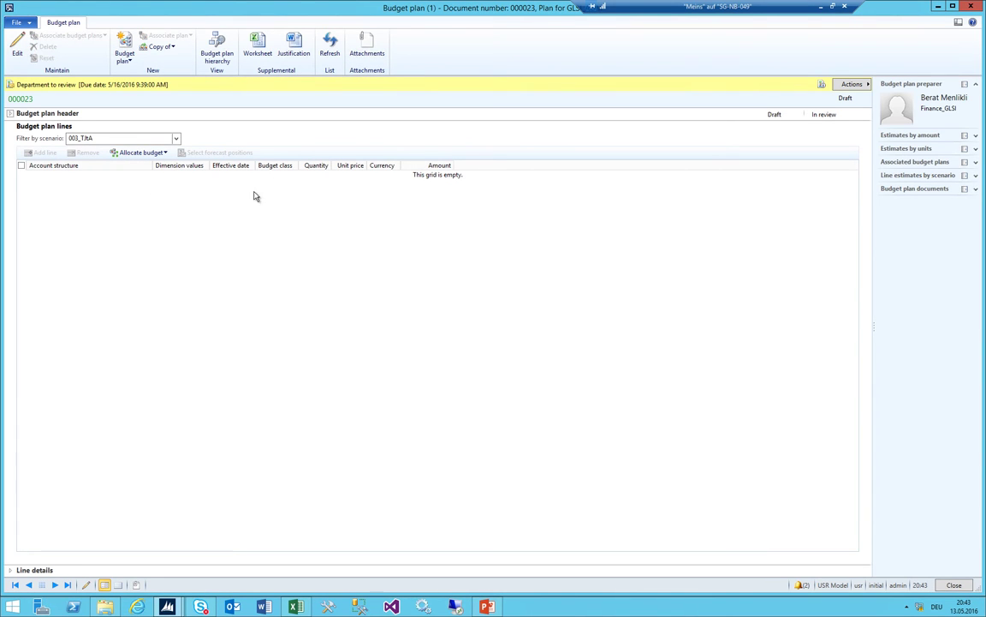
left_click(176, 138)
left_click(103, 175)
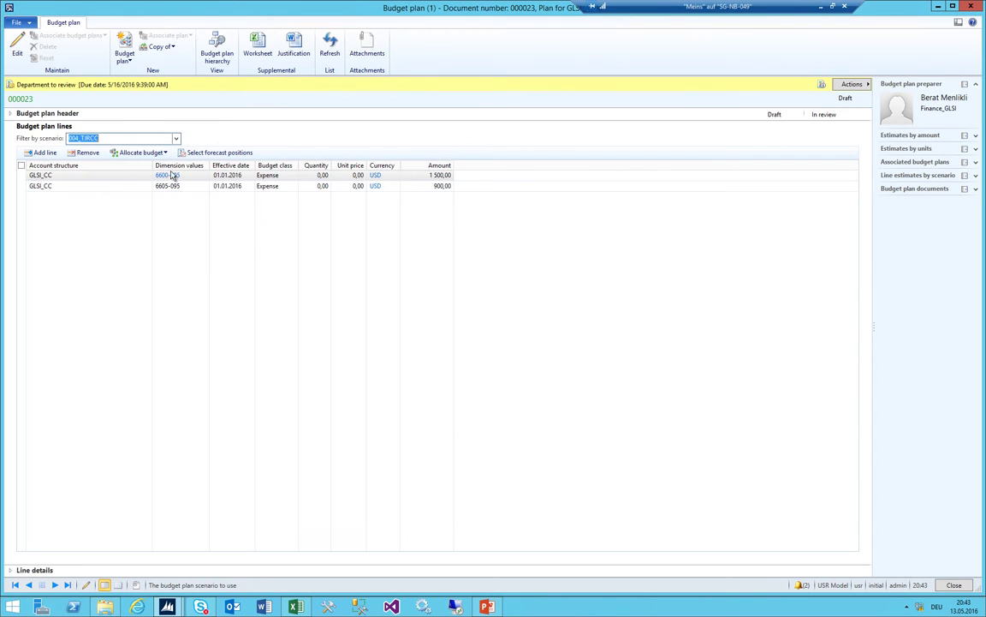
key("Escape")
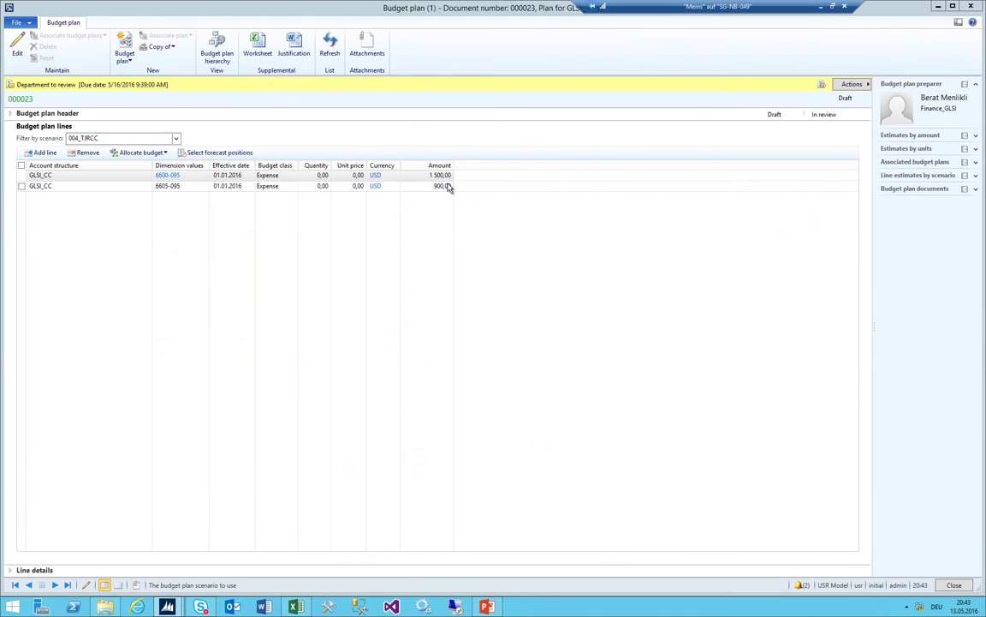
Compare the budget plan line amounts with the TRTCC values on Sheet1 of the Excel worksheet
key("alt+Tab")
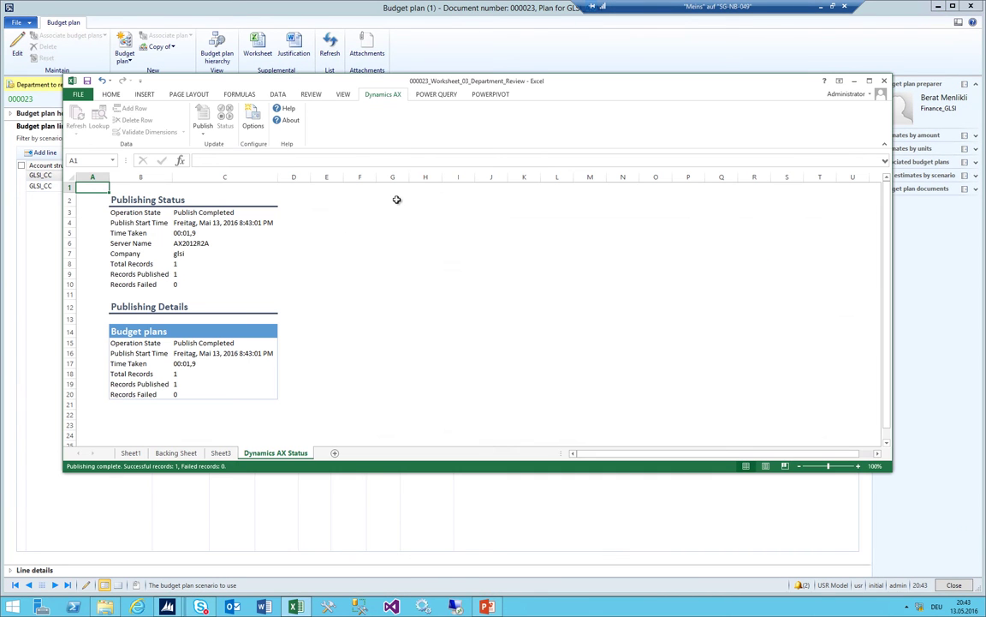
left_click(130, 452)
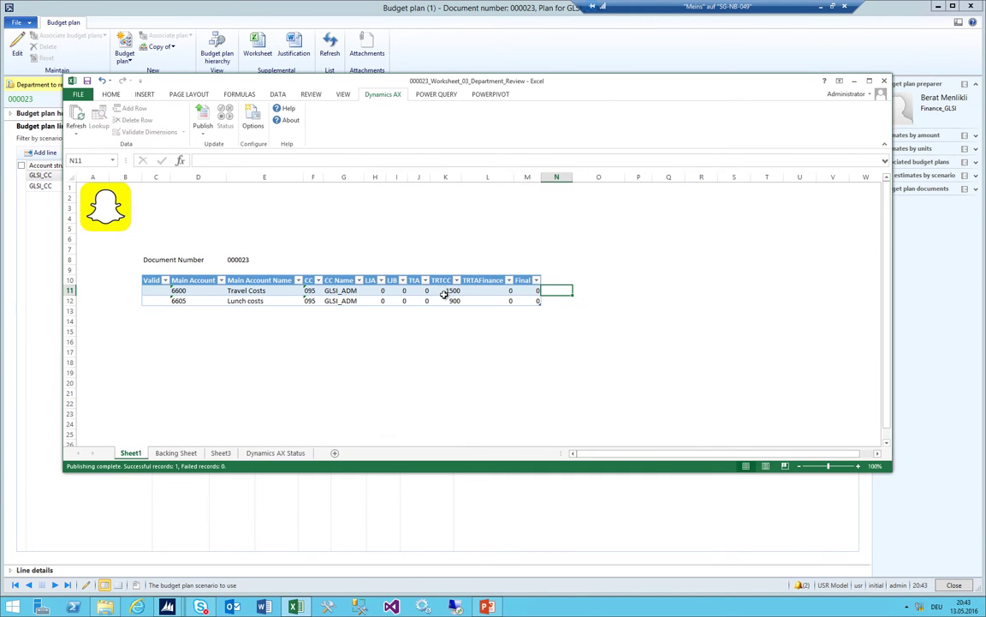
key("alt+Tab")
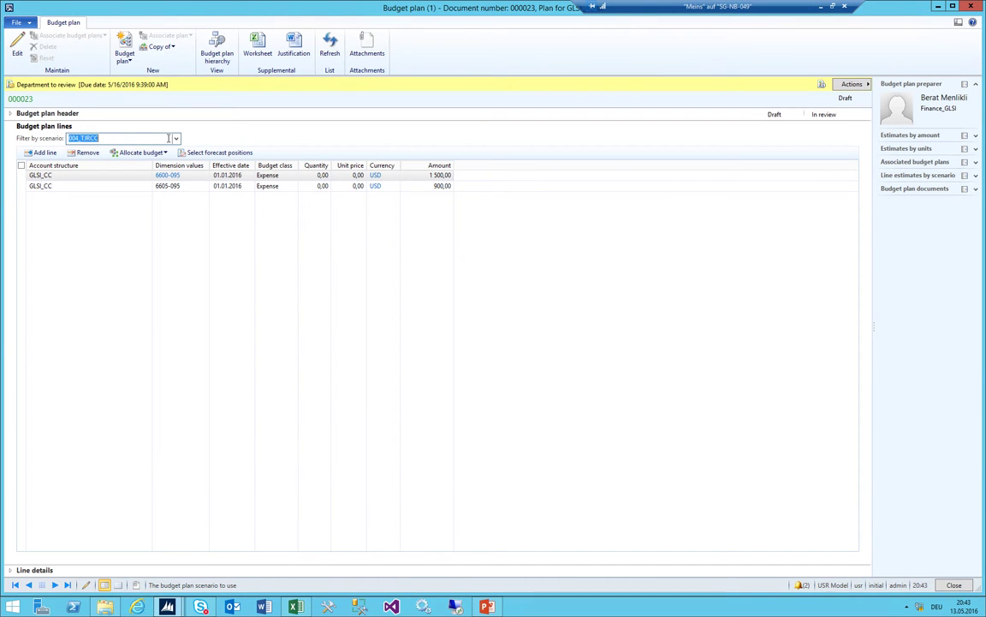
left_click(261, 187)
key("alt+Tab")
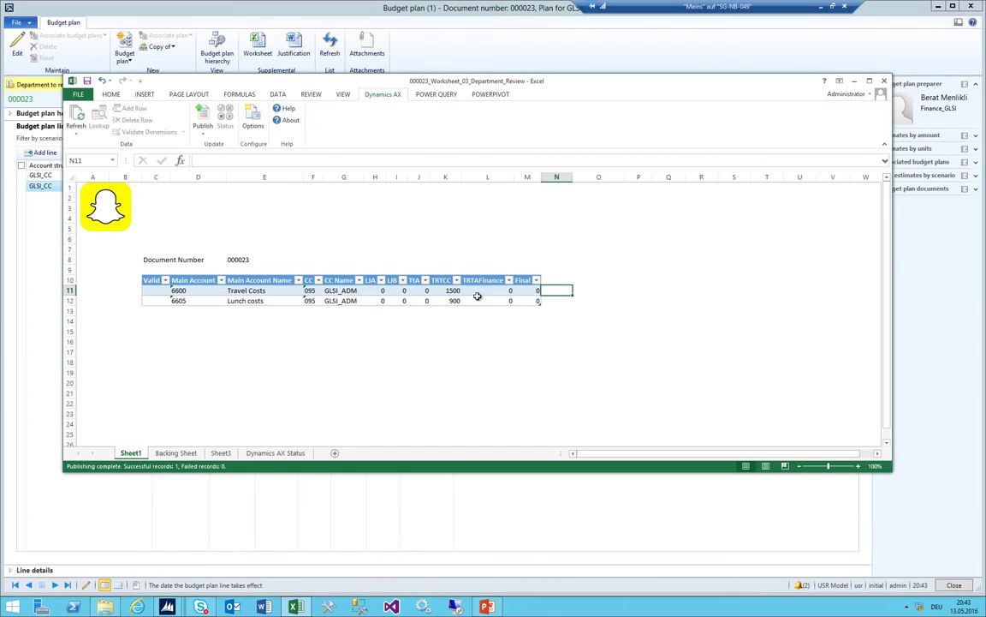
left_click(443, 291)
left_click(517, 291)
key("alt+Tab")
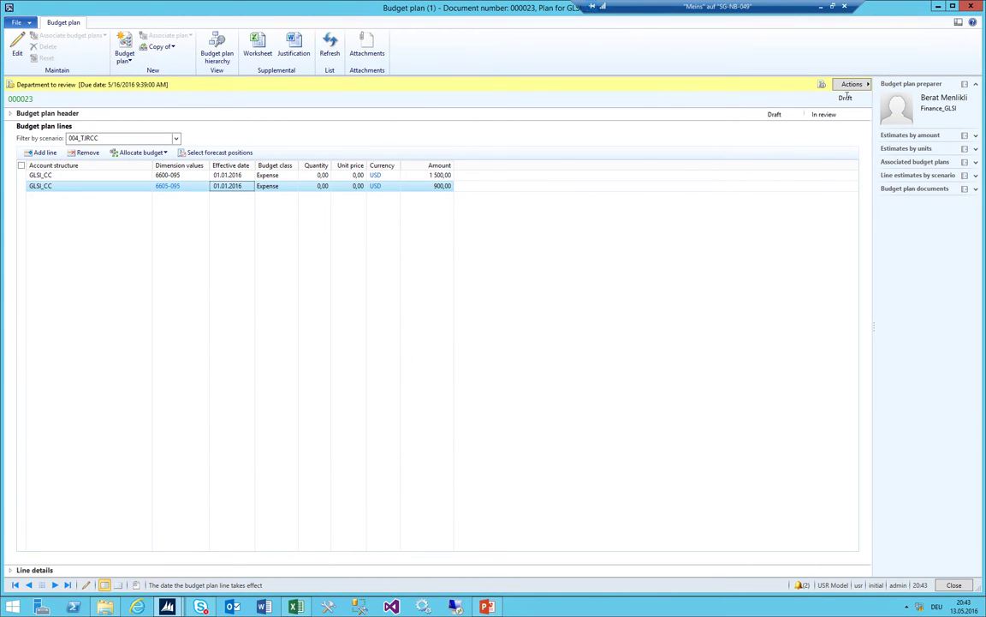
Filter the budget plan lines by scenario 003_TJtA and restore the plan window to its smaller size
left_click(176, 138)
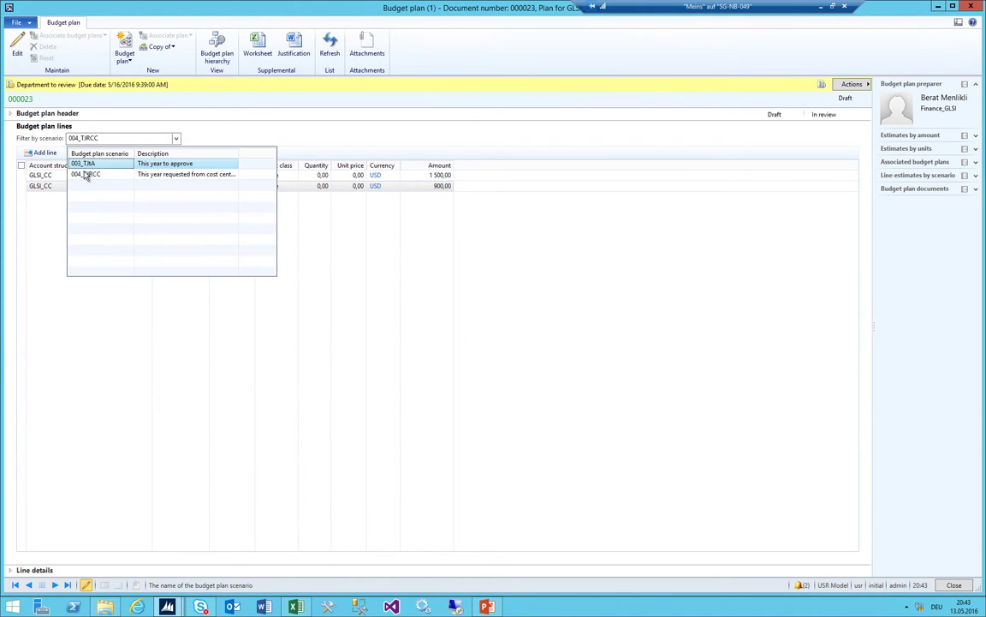
left_click(86, 163)
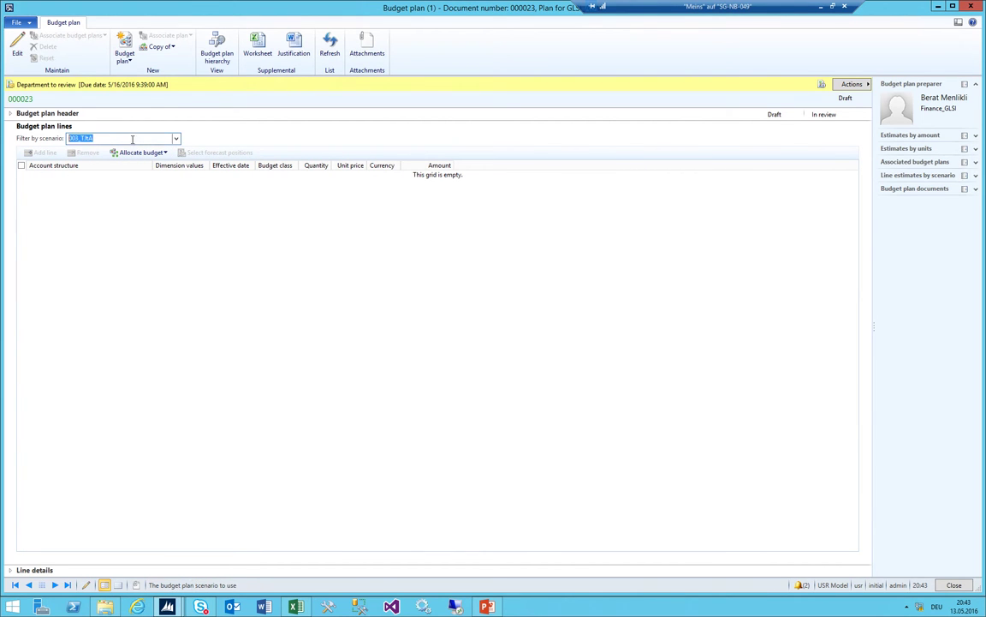
double_click(191, 7)
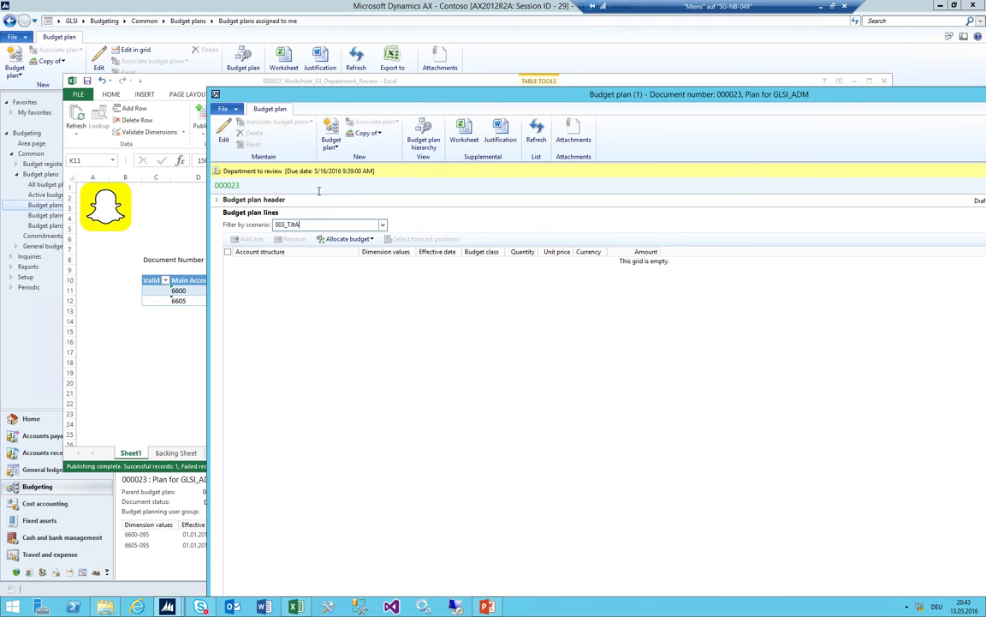
Open the allocation schedules in the budget planning configuration, widen the window and select the Distribution of TJtA schedule
left_click(165, 337)
left_click(400, 74)
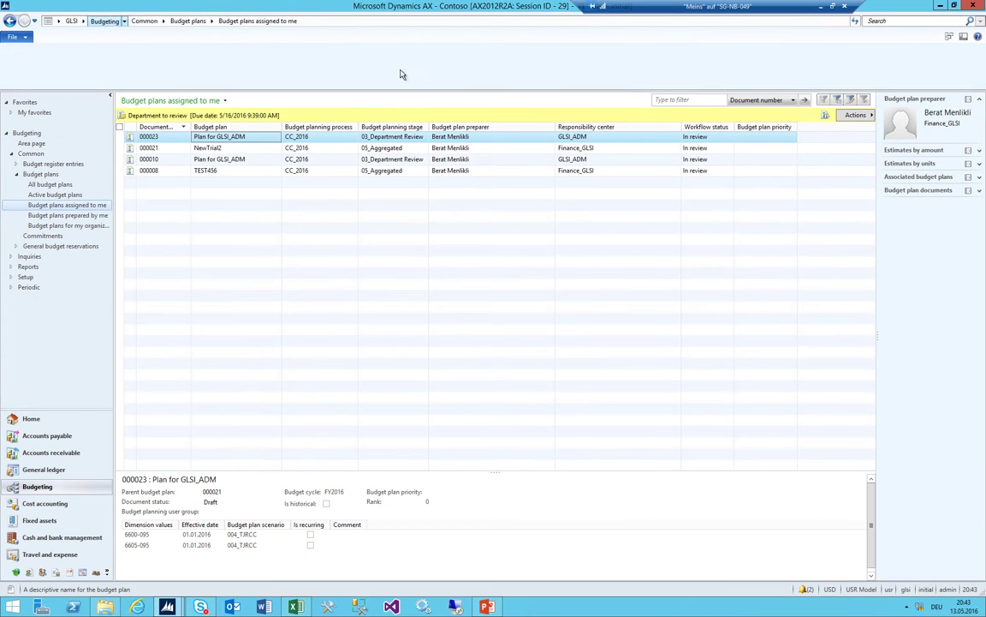
left_click(610, 257)
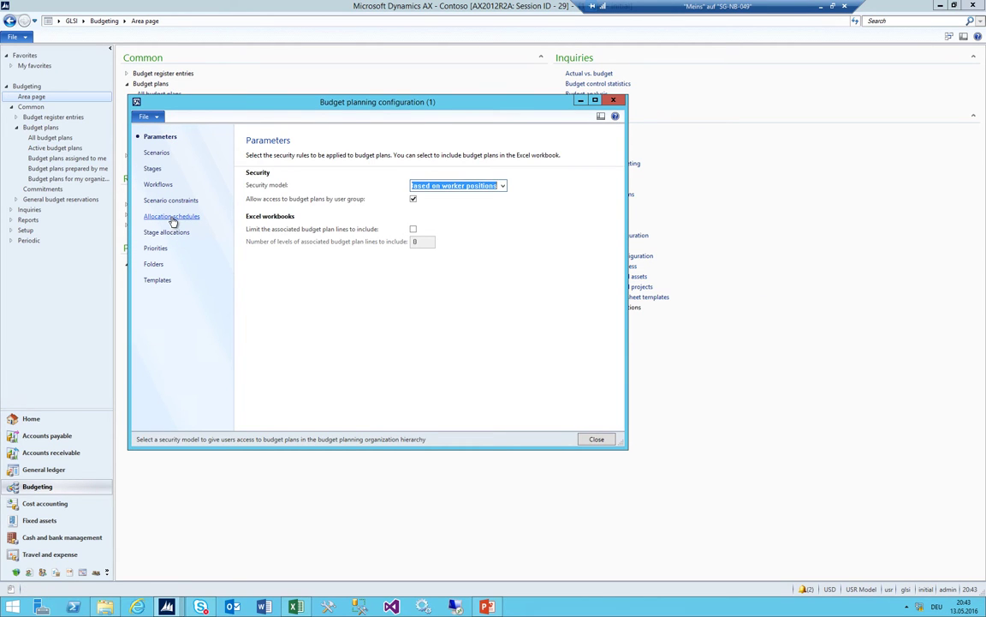
left_click(173, 218)
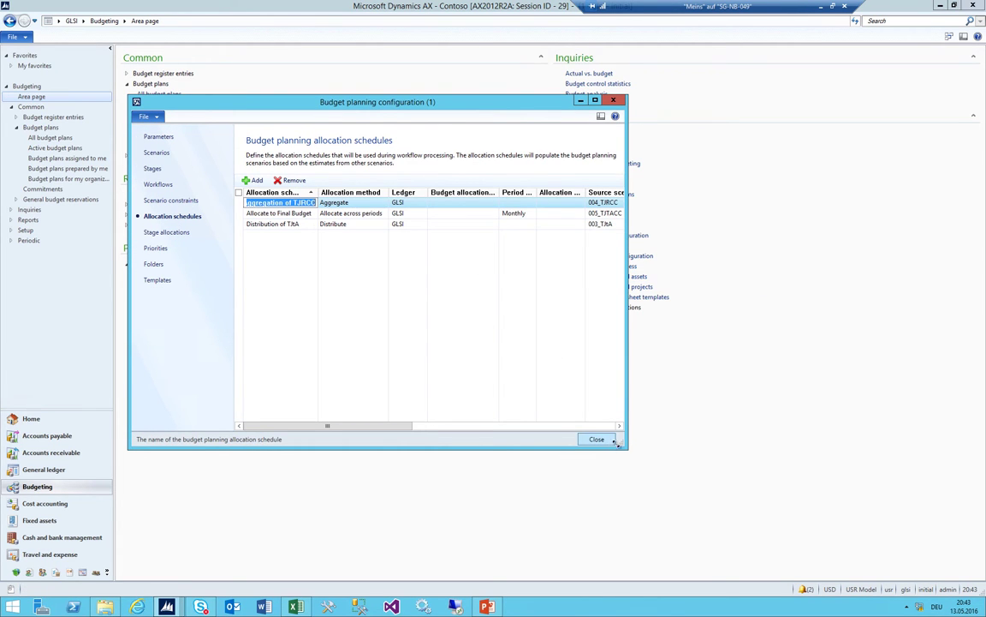
left_click_drag(614, 441, 794, 457)
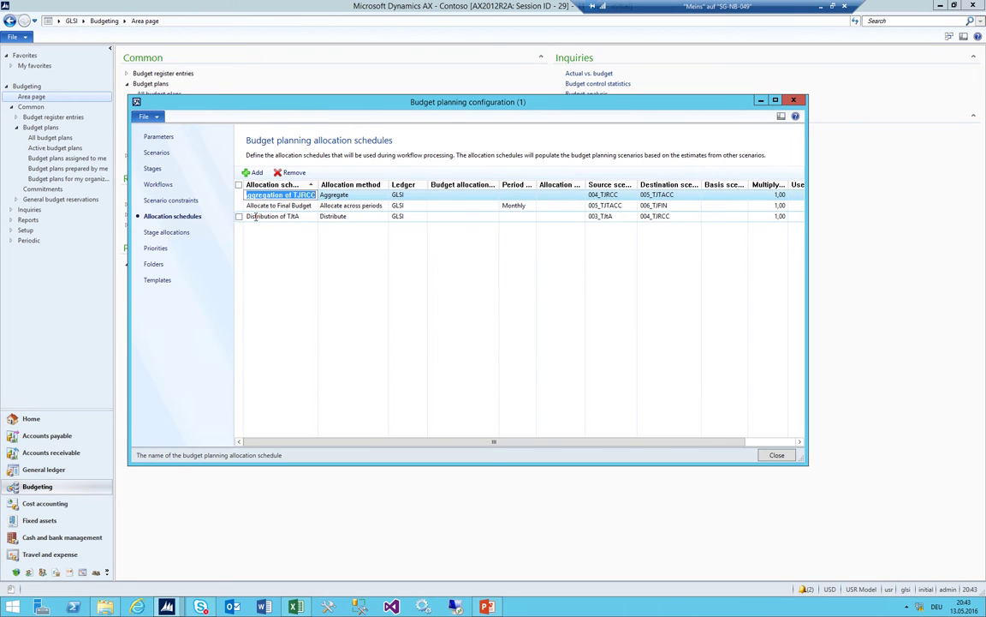
left_click(255, 216)
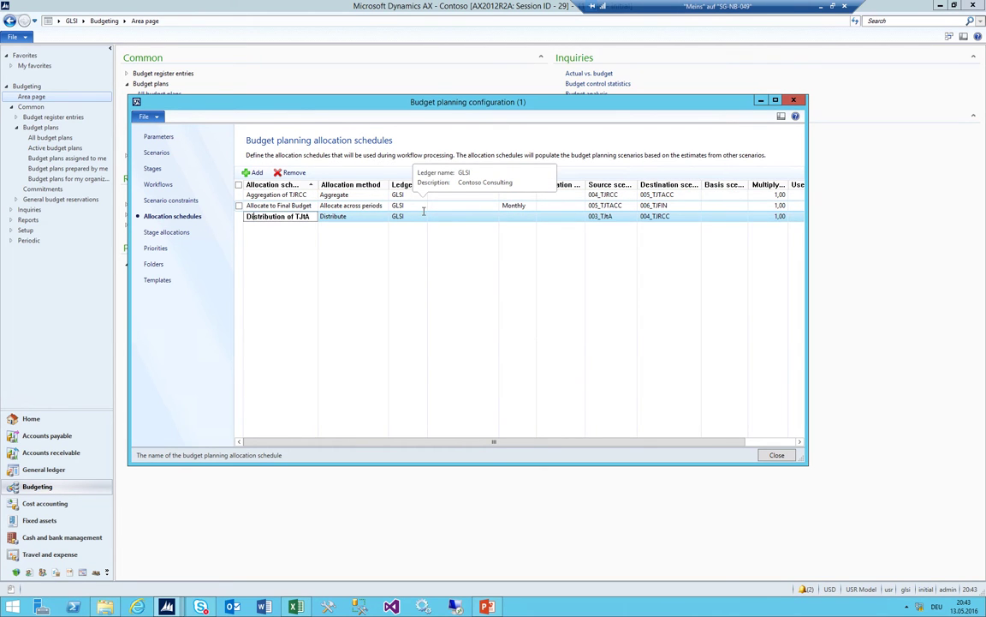
Add a new allocation schedule named Copy Scenario
left_click(254, 172)
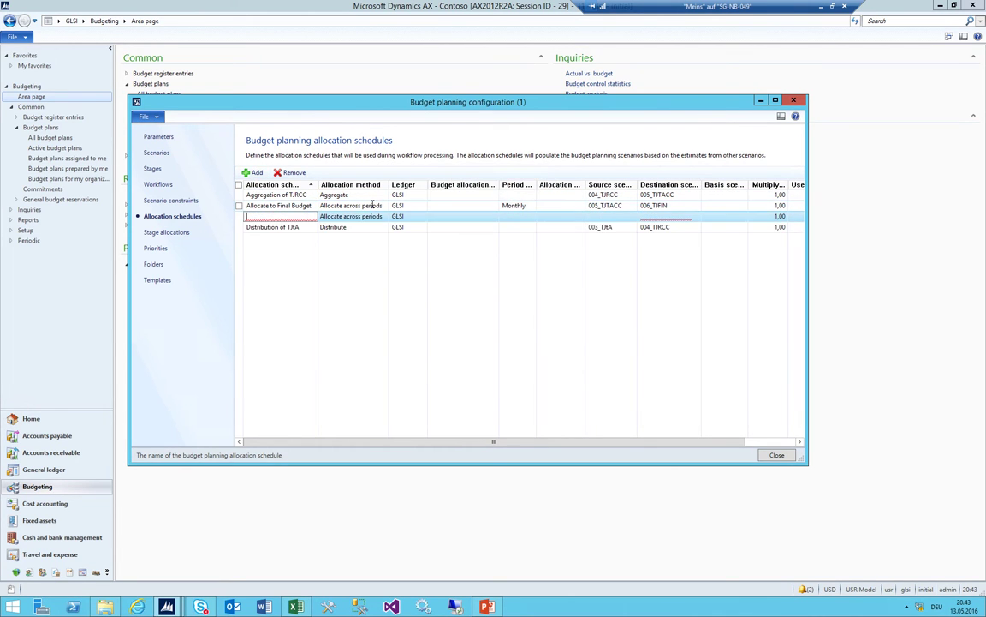
type("Copy Scenario")
key("Tab")
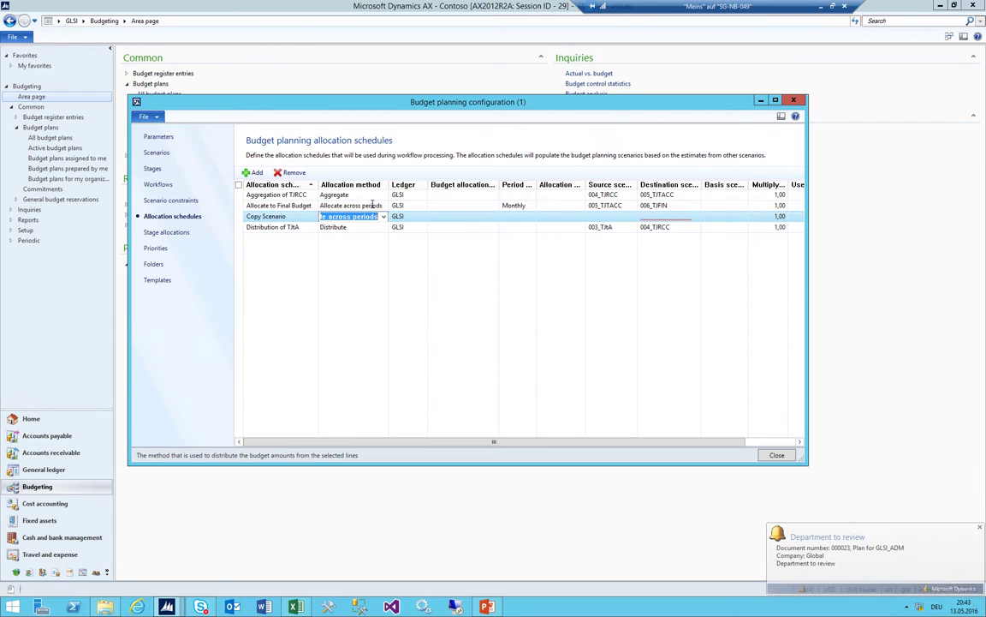
Set the Copy Scenario schedule's allocation method to Distribute and maximize the configuration window
key("alt+Down")
key("Down")
key("Down")
key("Down")
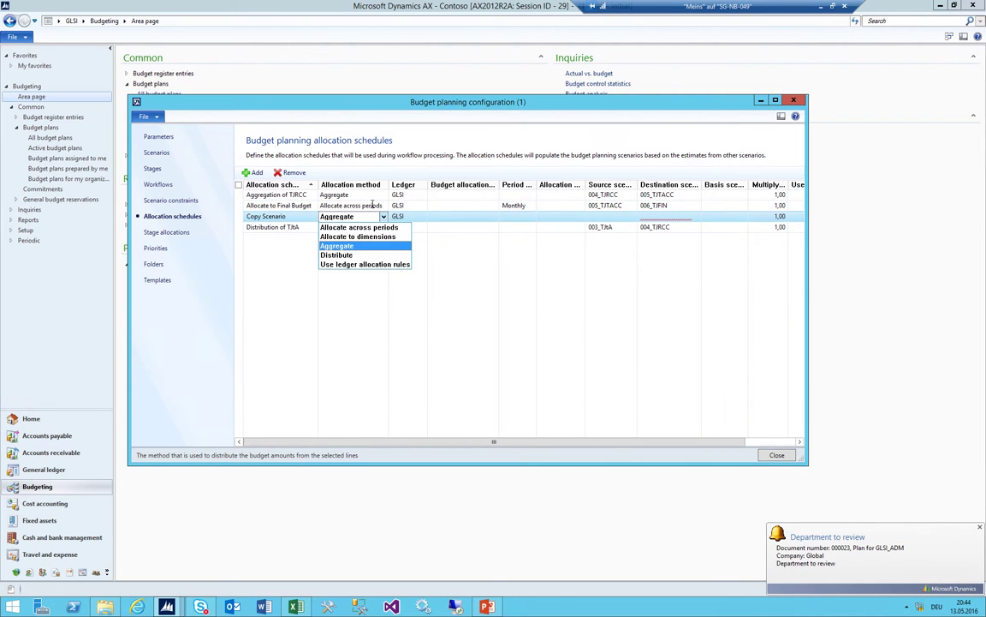
key("Up")
key("Down")
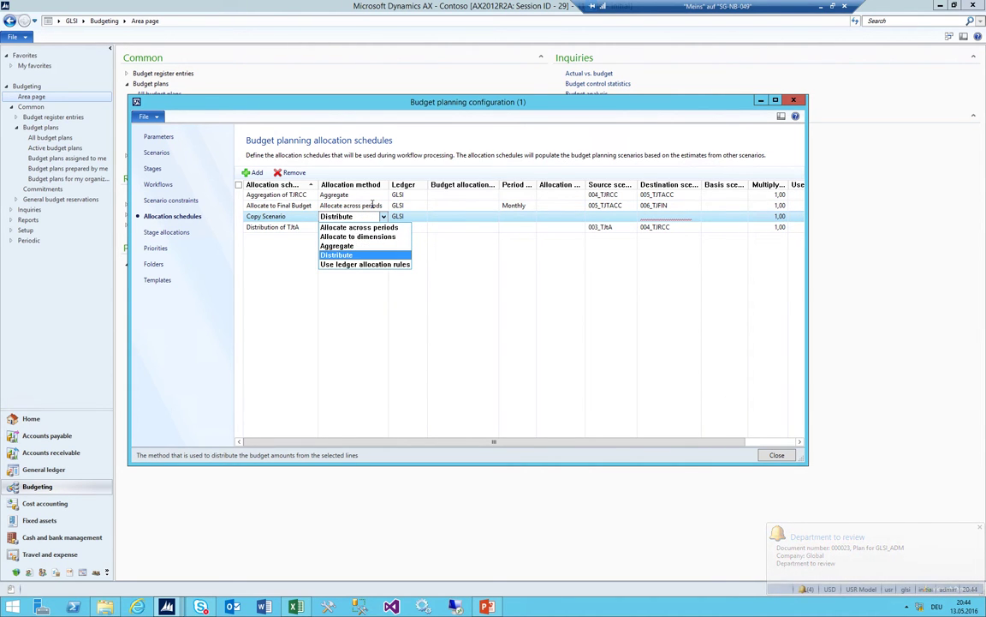
key("Up")
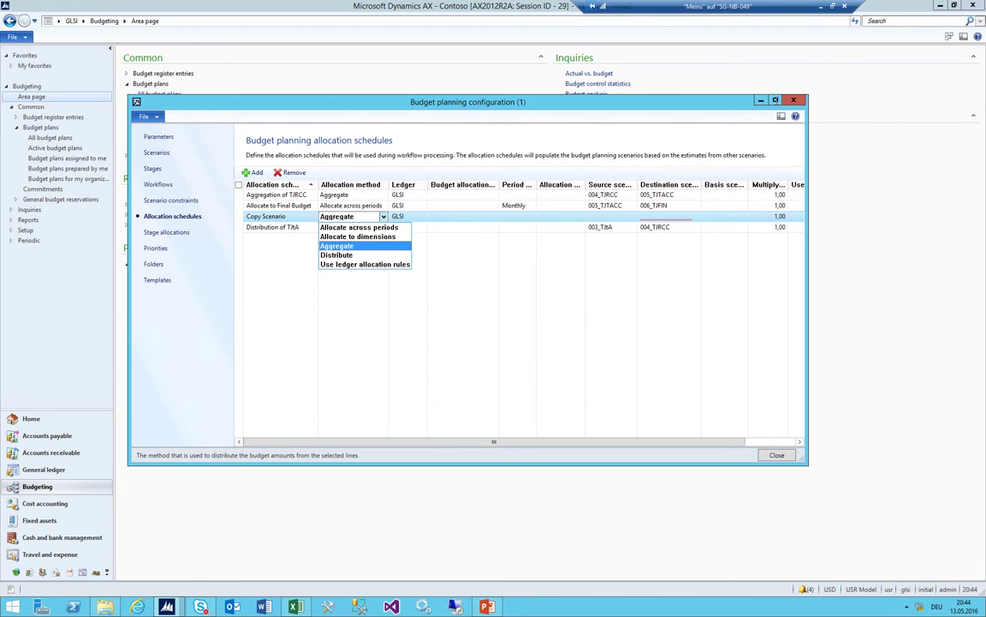
key("Up")
key("Up")
key("Return")
double_click(399, 102)
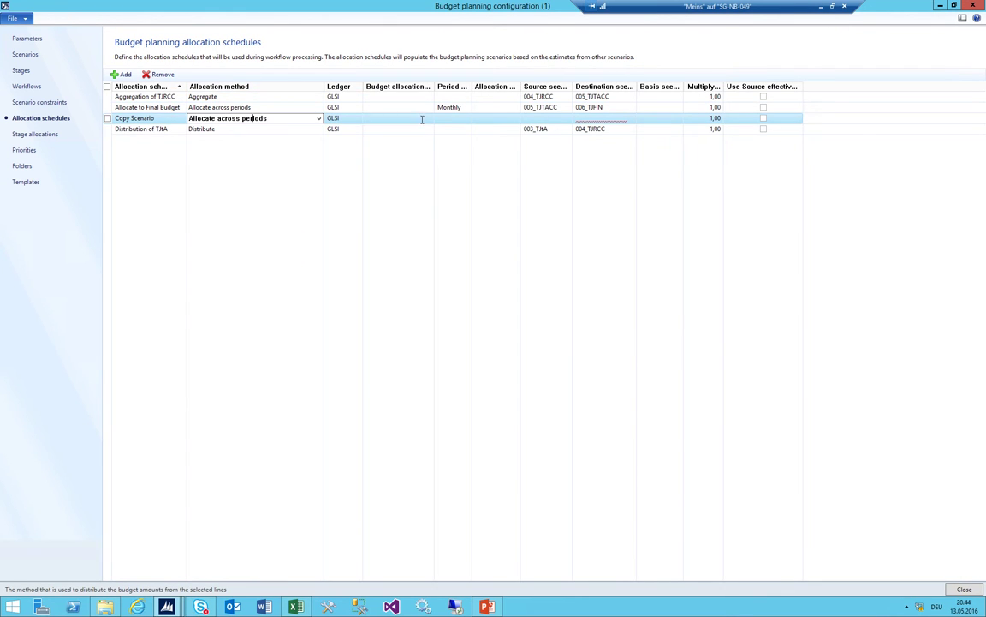
left_click(318, 118)
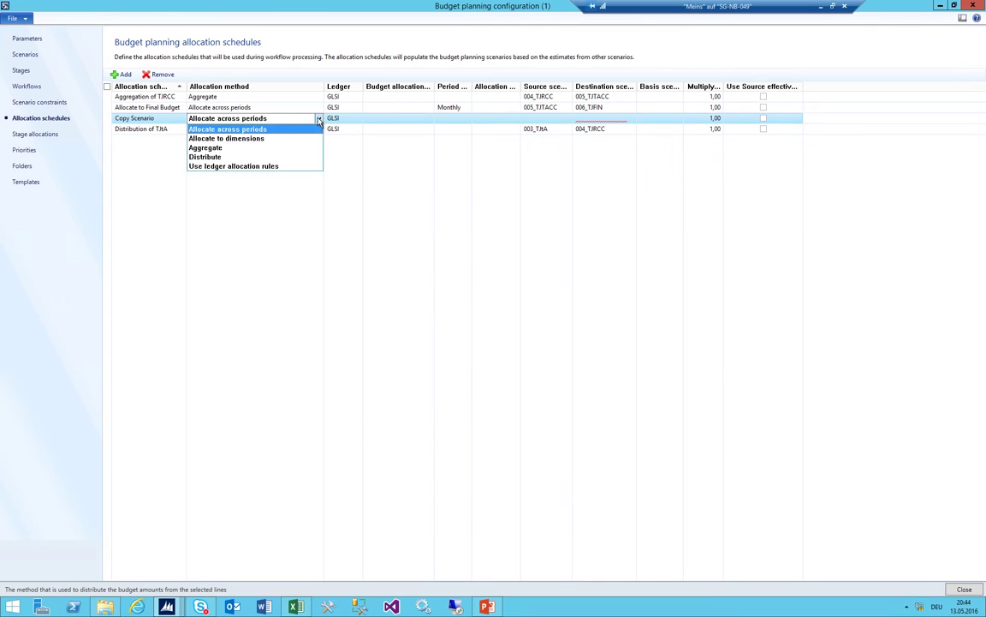
left_click(246, 157)
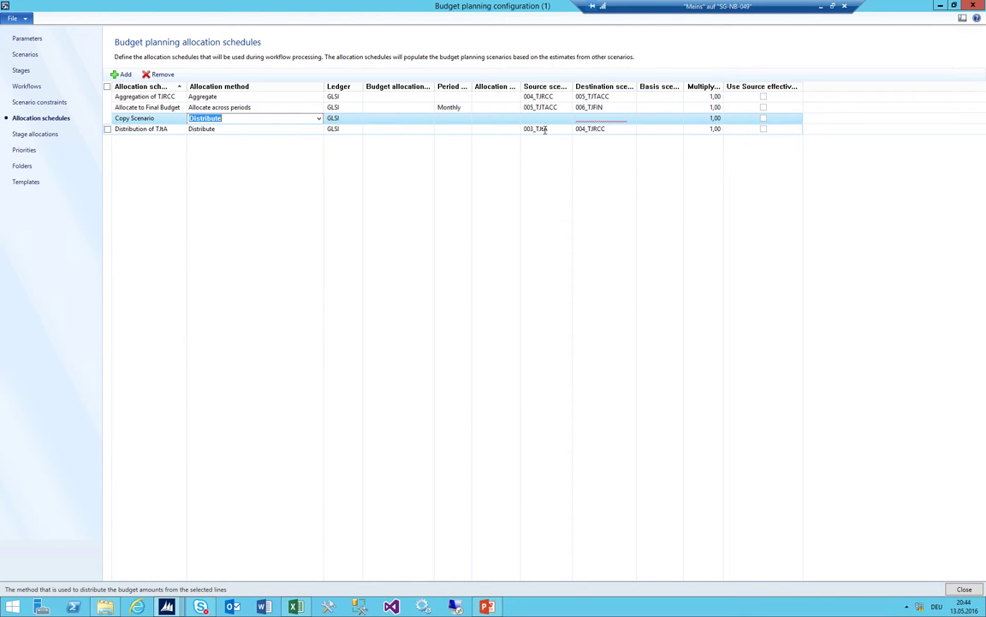
Set both the source scenario and the destination scenario of the Copy Scenario schedule to 003_TJtA
key("Tab")
key("Tab")
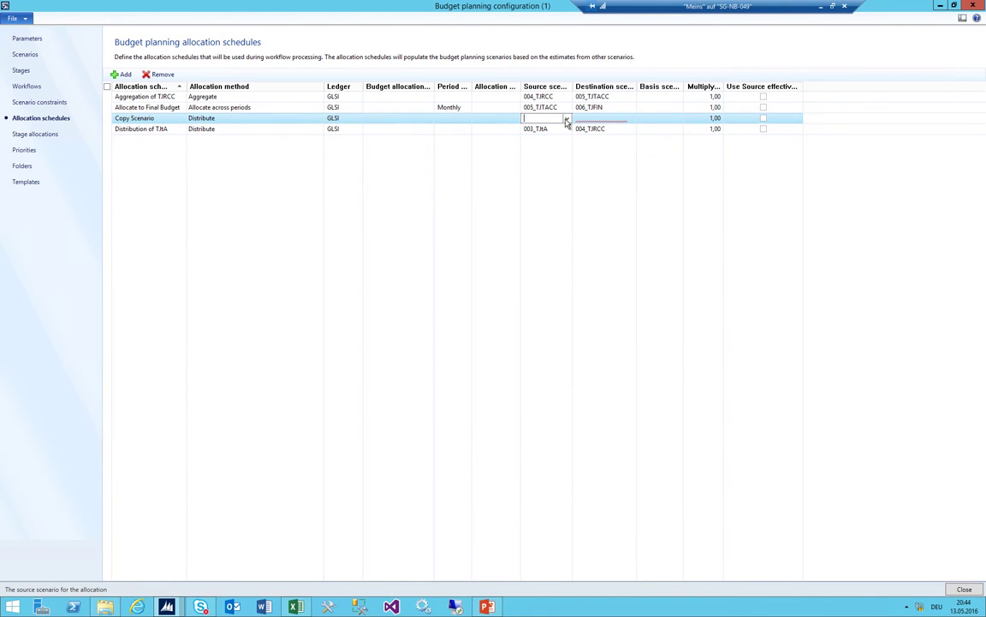
left_click(566, 120)
left_click(552, 161)
key("Tab")
left_click(630, 119)
left_click(594, 161)
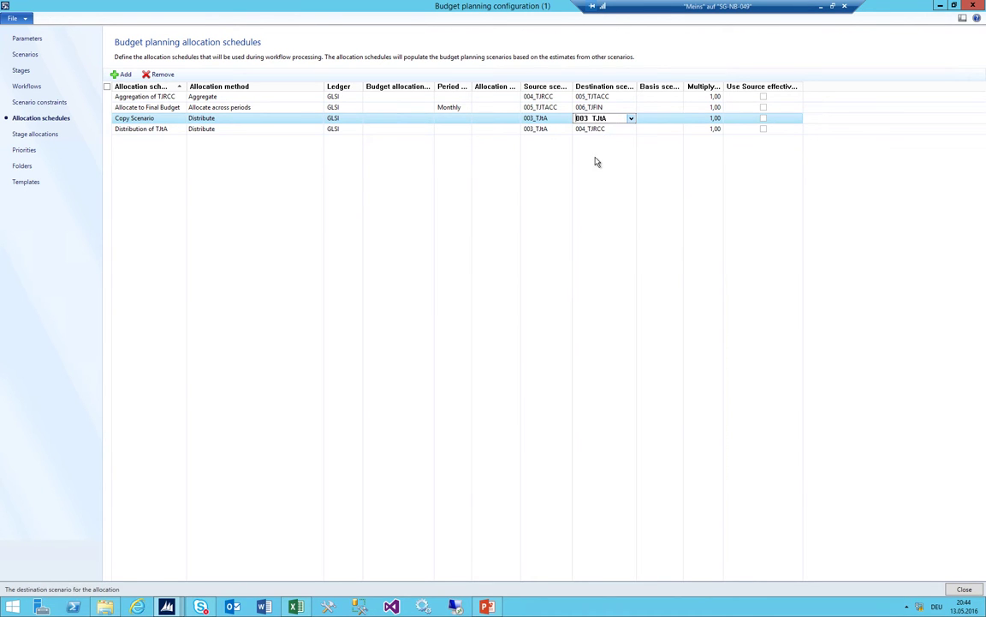
key("shift+Tab")
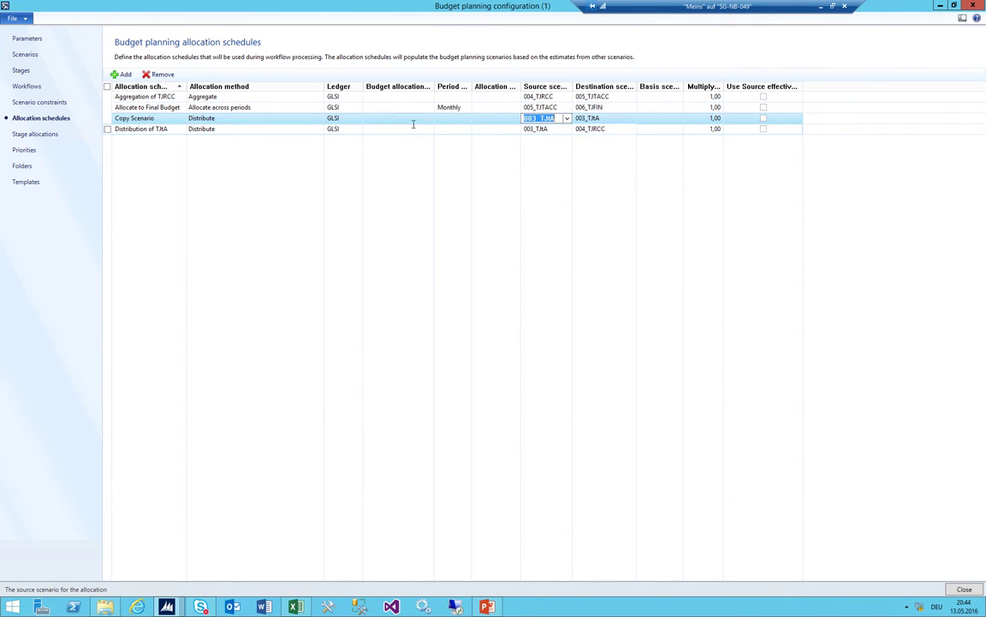
Open the budget planning stage allocations and add a new one for the 01_Inital stage of the 01_Total Budget workflow
left_click(37, 135)
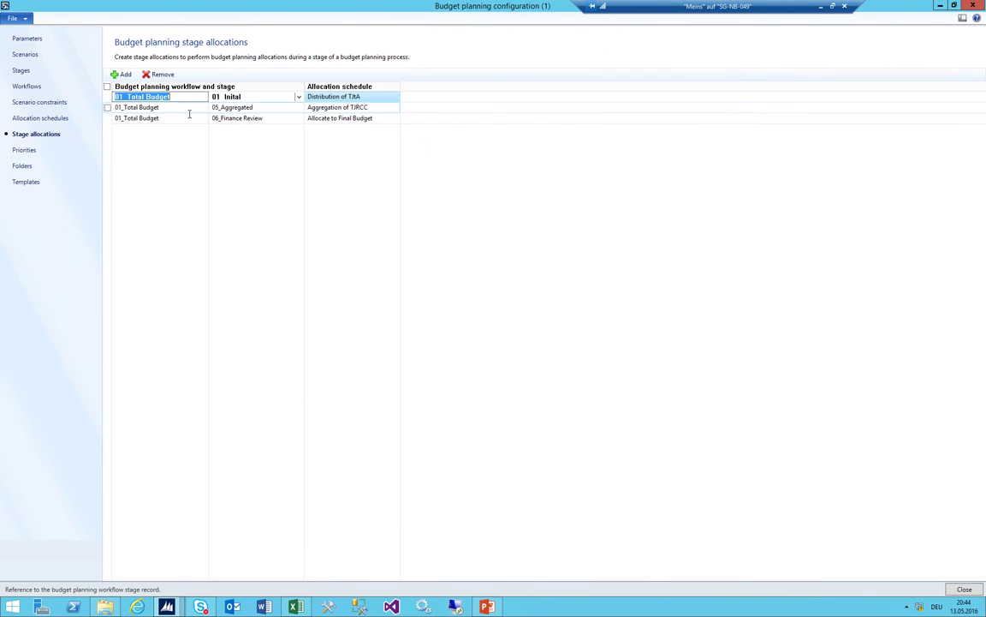
left_click(190, 118)
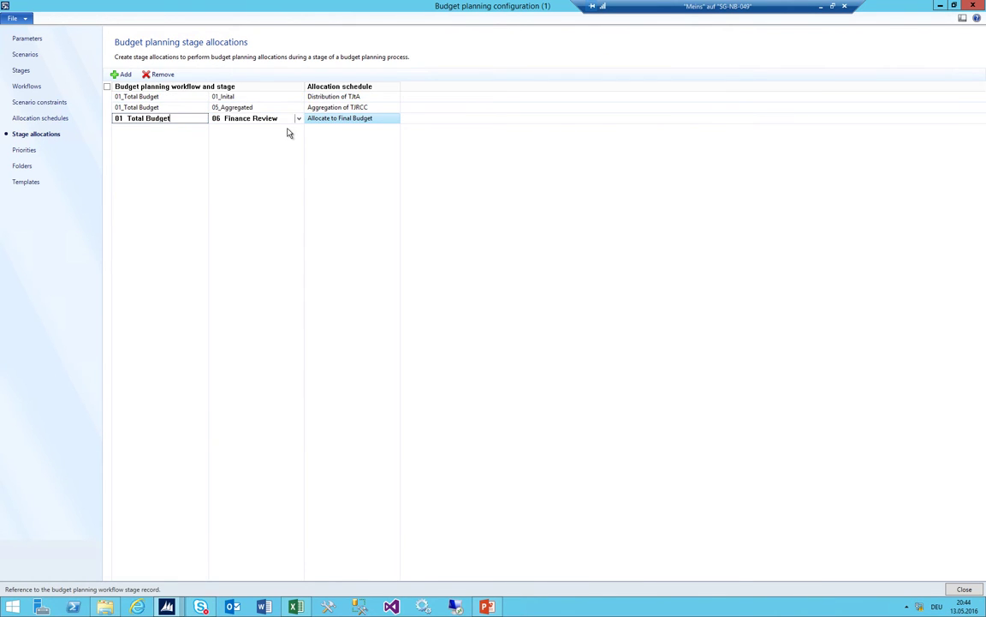
left_click(125, 75)
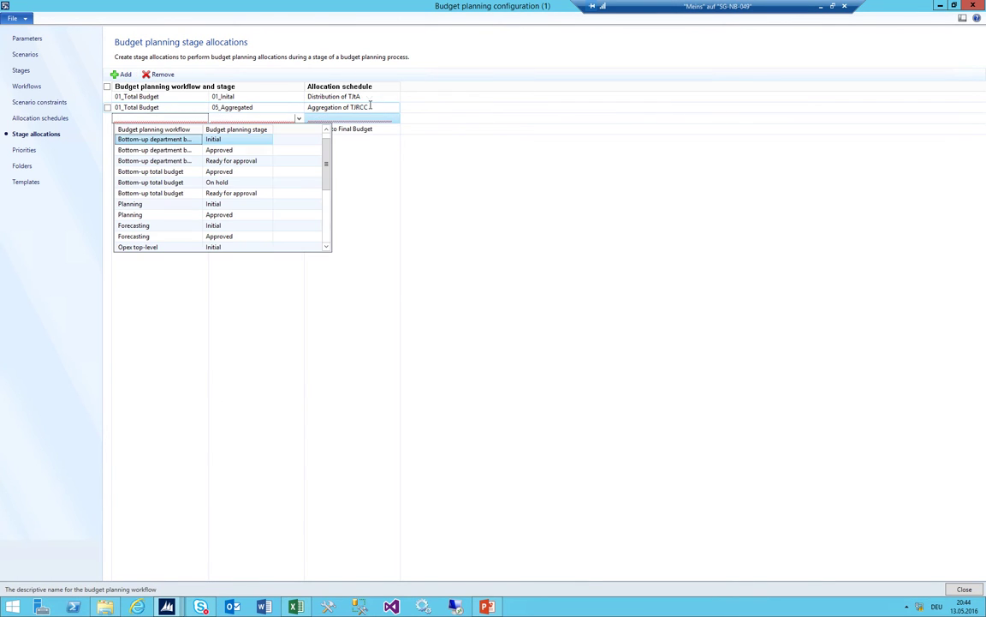
key("Down")
key("Down")
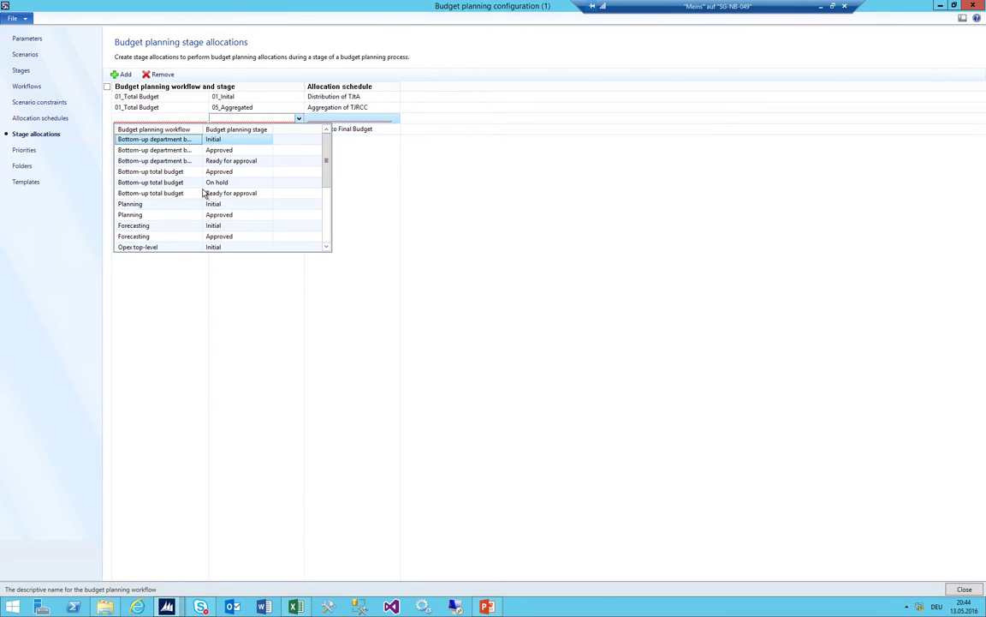
scroll(204, 193, "down", 5)
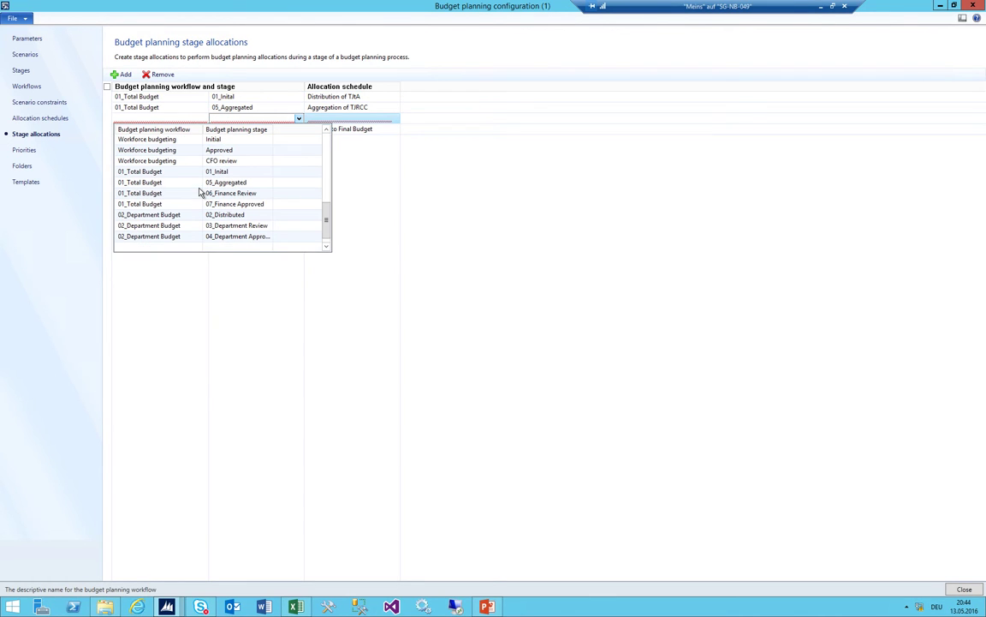
left_click(151, 172)
Assign the Copy Scenario allocation schedule to the new 01_Inital stage allocation
left_click(373, 119)
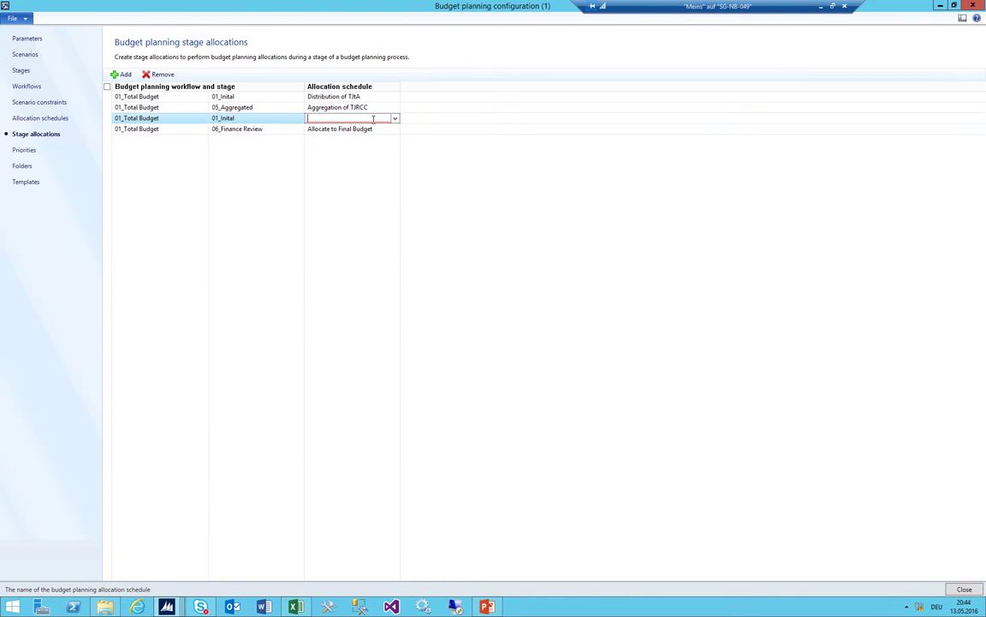
key("alt+Down")
key("Down")
key("Down")
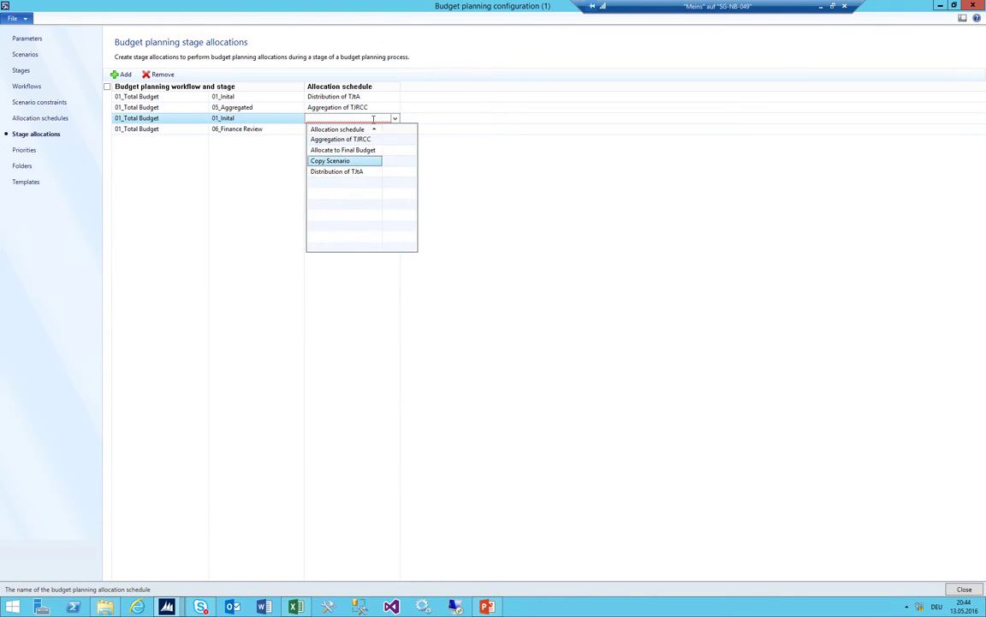
key("Return")
key("shift+Tab")
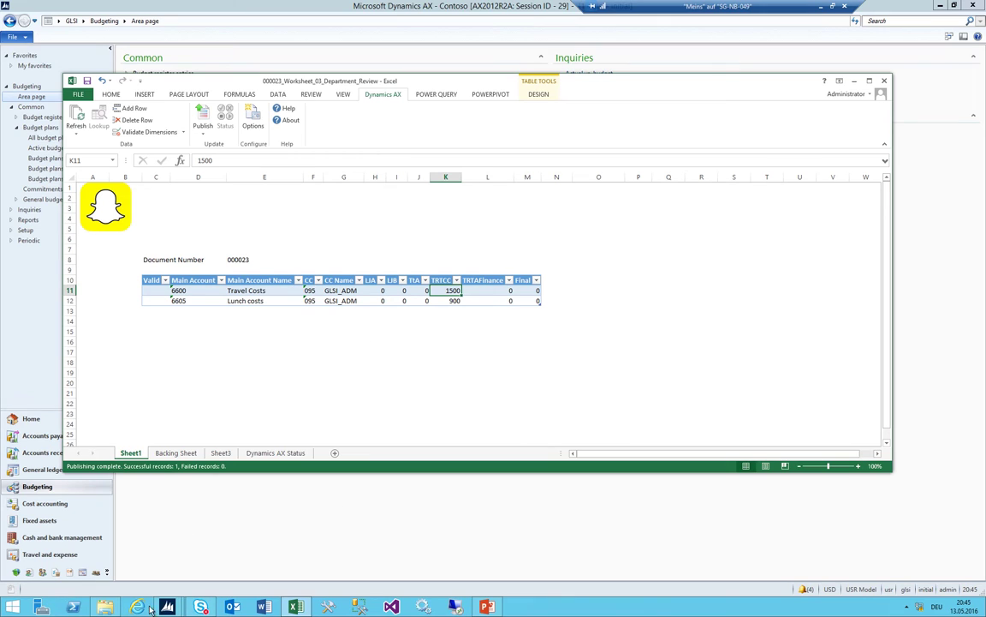
Check the TtA amounts in the department review worksheet in Excel and close the workbook without saving
left_click_drag(419, 291, 418, 302)
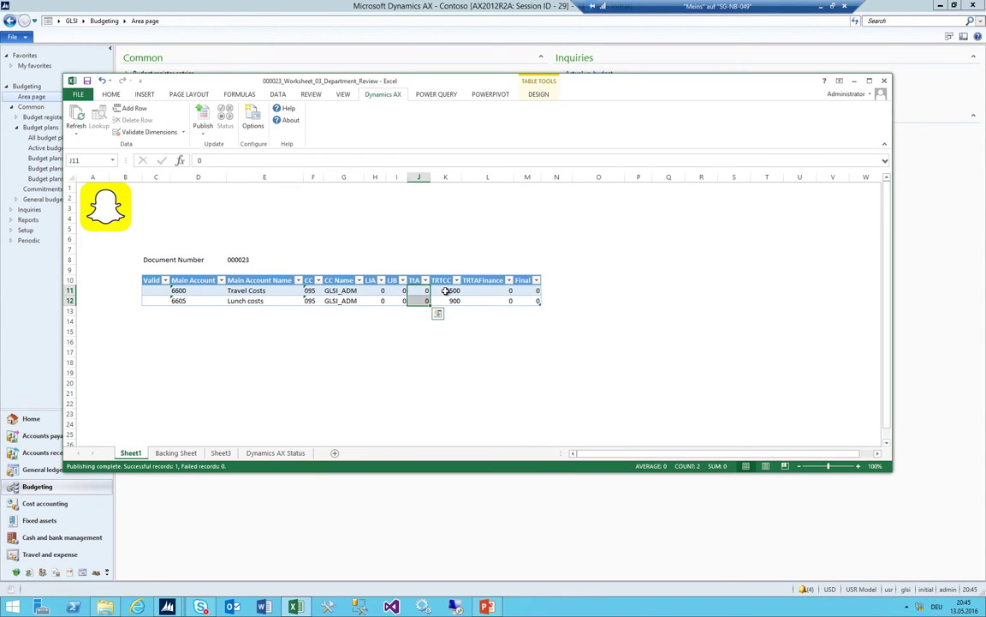
left_click(885, 81)
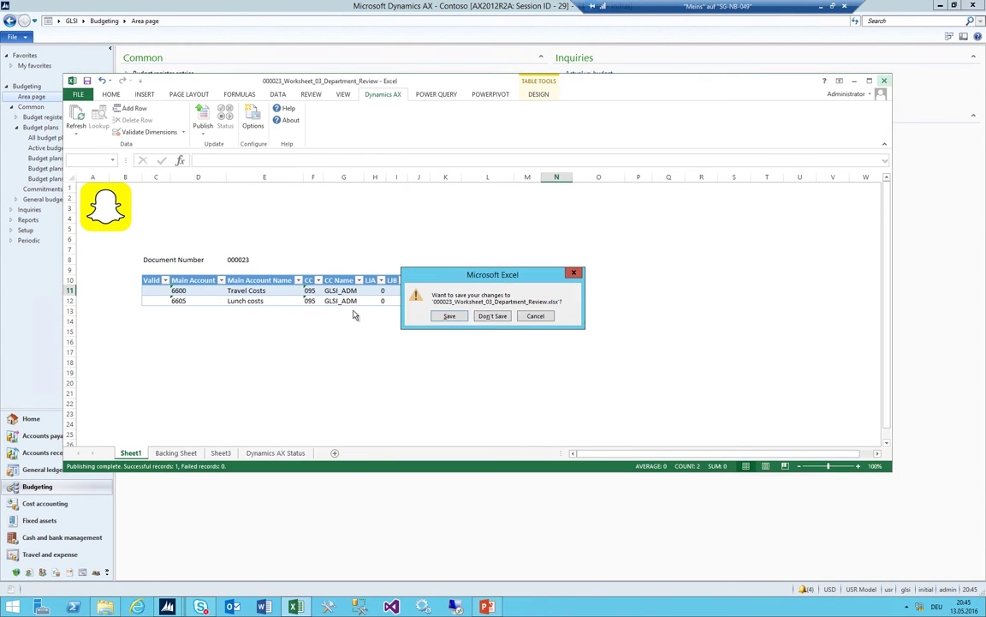
left_click(493, 315)
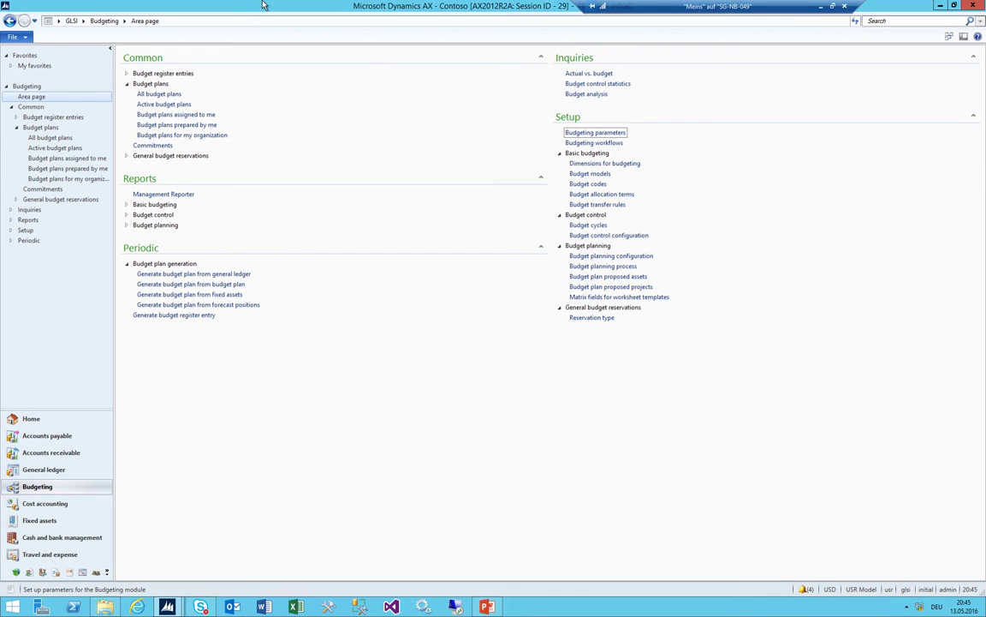
Open the list of all budget plans and complete the department review of Plan for GLSI_ADM, document 000023, without a comment
left_click(160, 93)
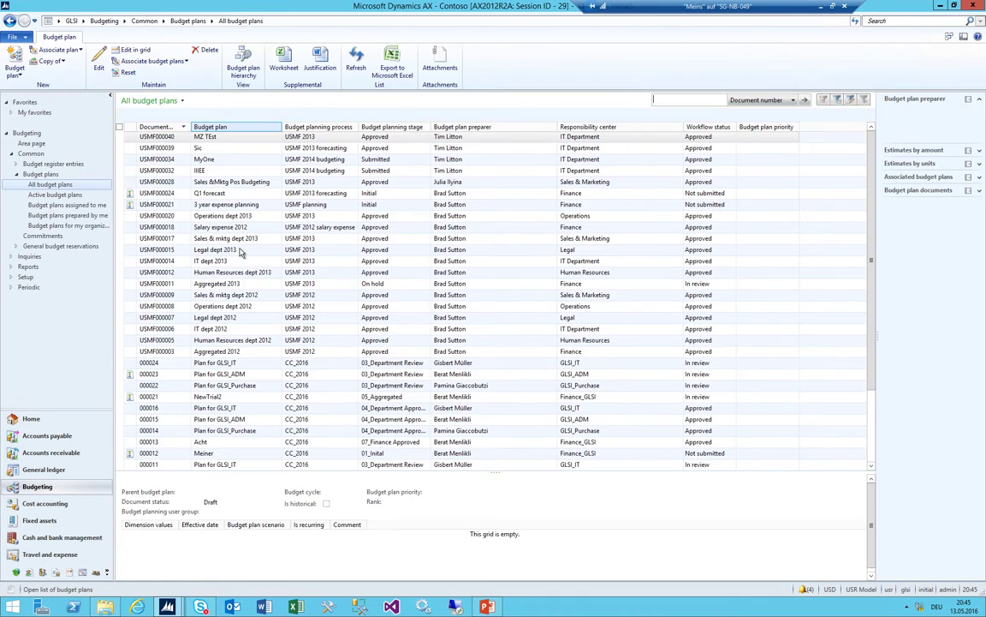
left_click(206, 363)
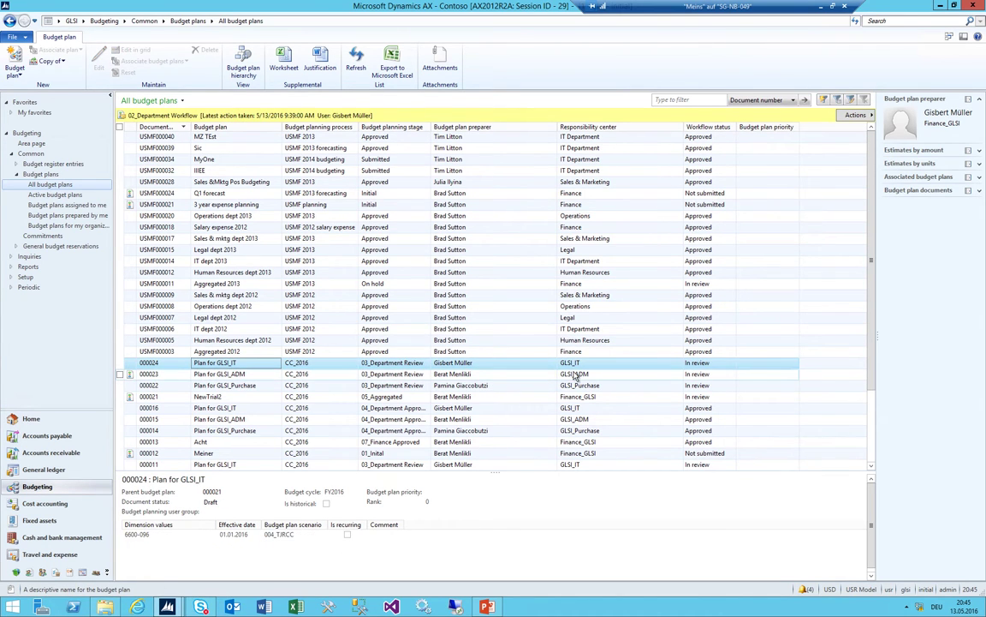
left_click(326, 374)
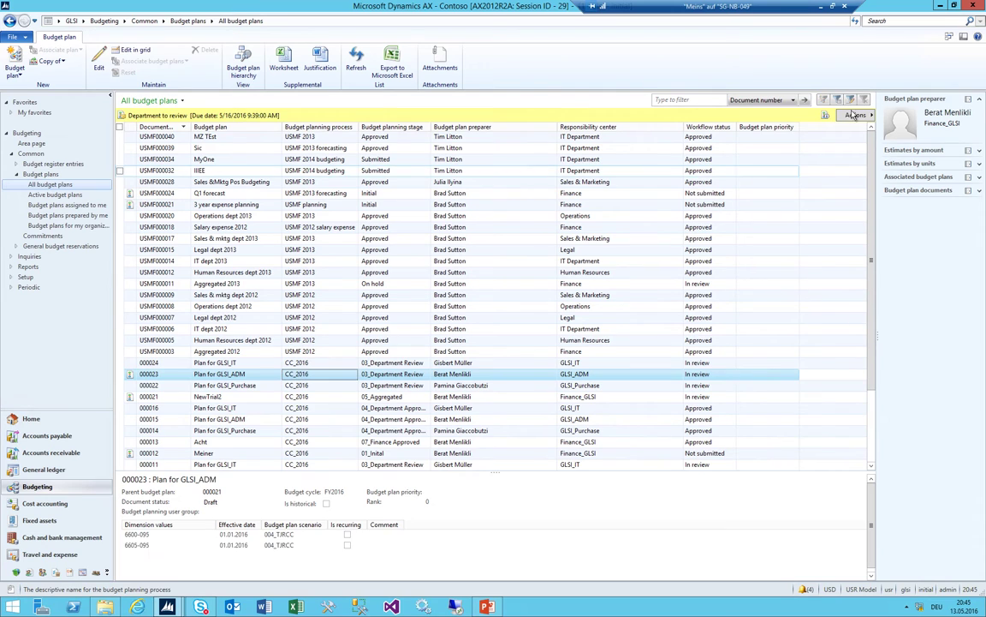
left_click(854, 116)
left_click(826, 127)
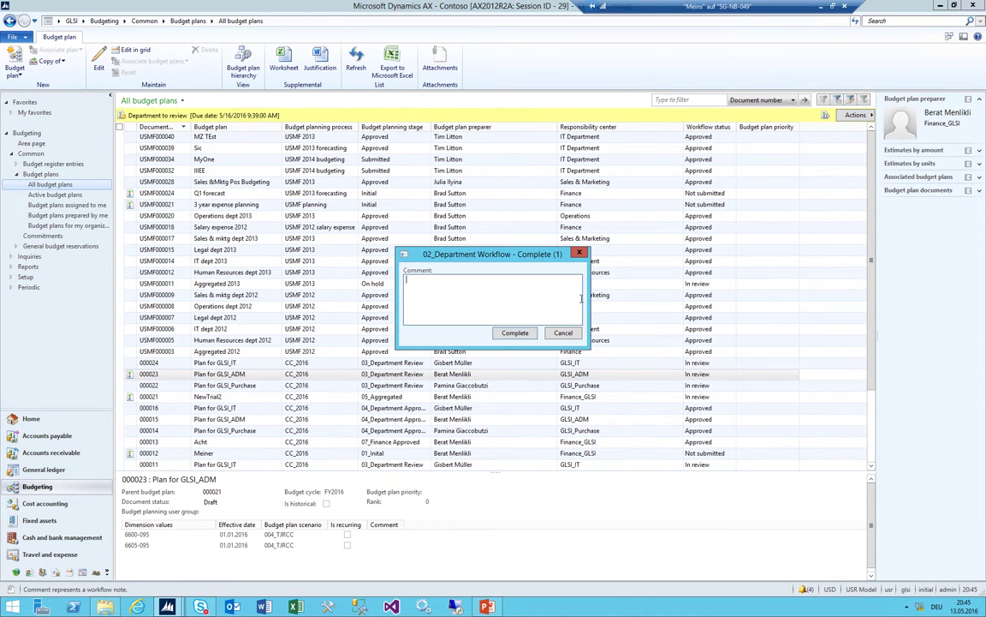
left_click(513, 334)
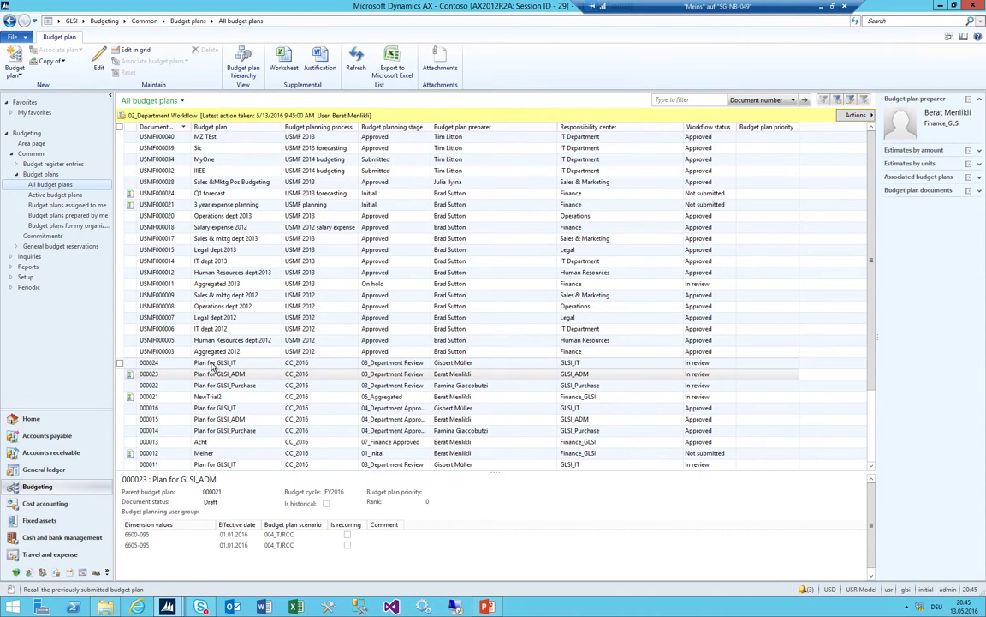
Reassign the pending workflow item of Plan for GLSI_IT, document 000024, to the admin user from its workflow history
left_click(202, 366)
left_click(854, 115)
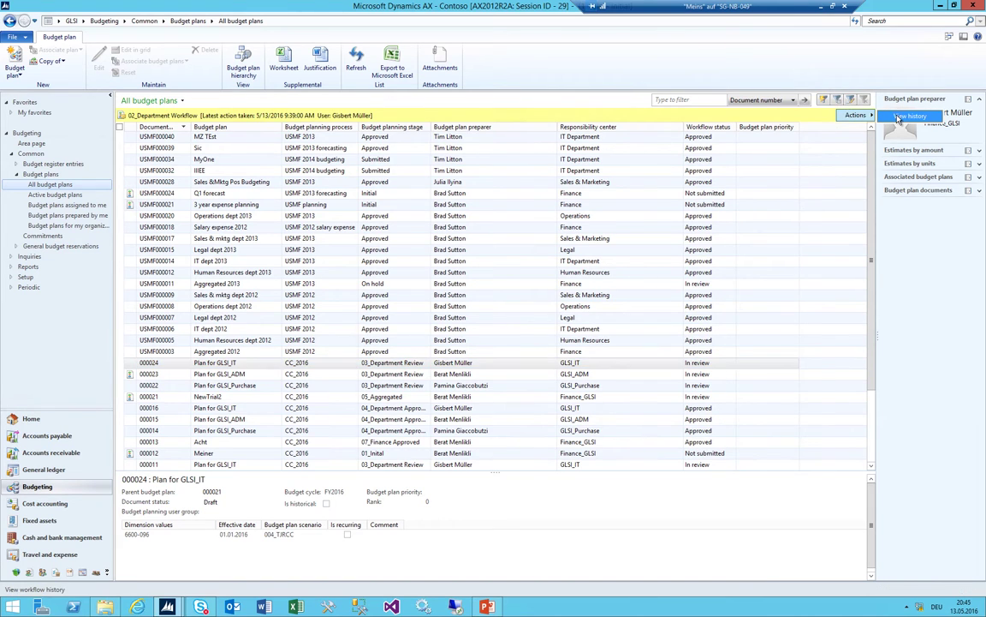
left_click(904, 117)
left_click(182, 307)
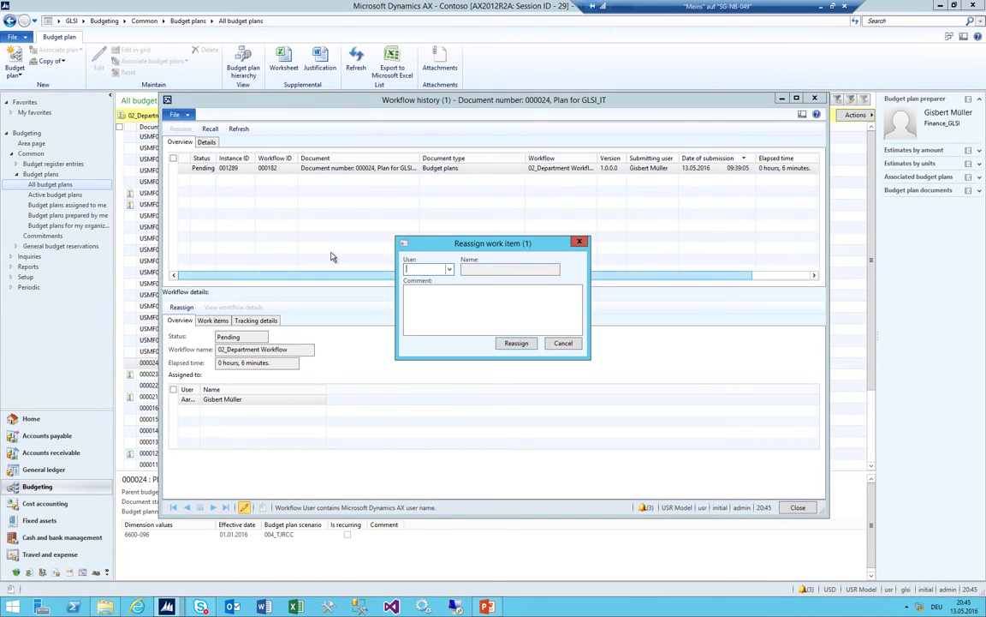
left_click(449, 269)
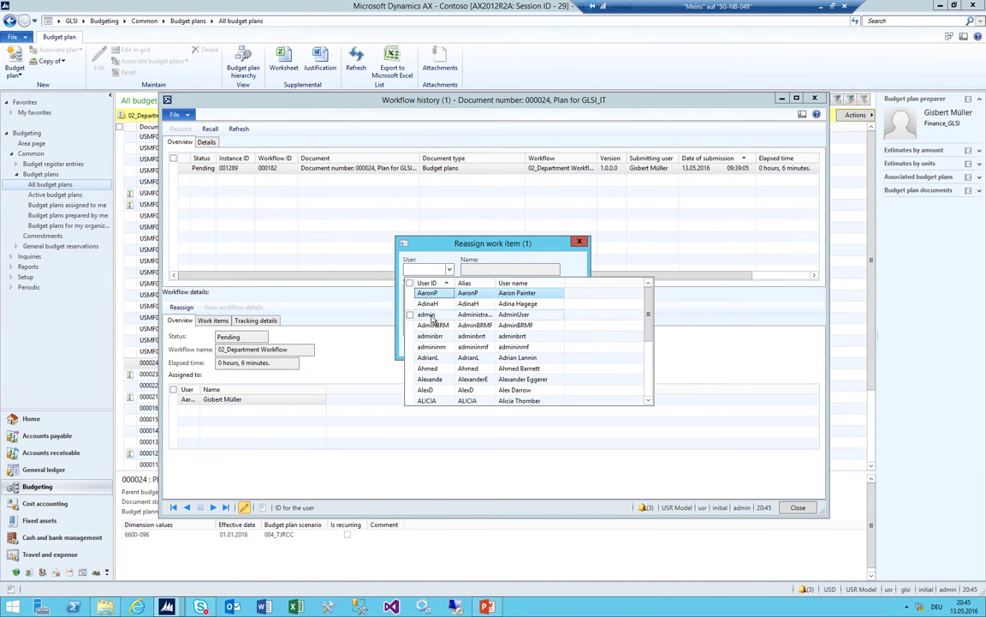
left_click(431, 316)
left_click(514, 343)
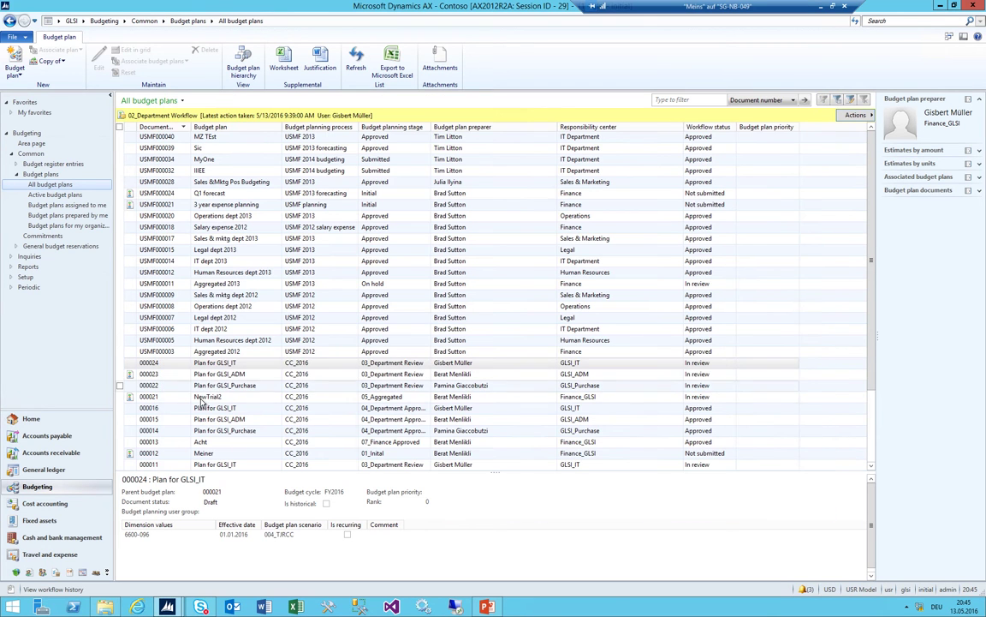
Reassign the pending workflow item of Plan for GLSI_Purchase, document 000022, to the admin user and return to the budget plan list
left_click(201, 385)
left_click(859, 114)
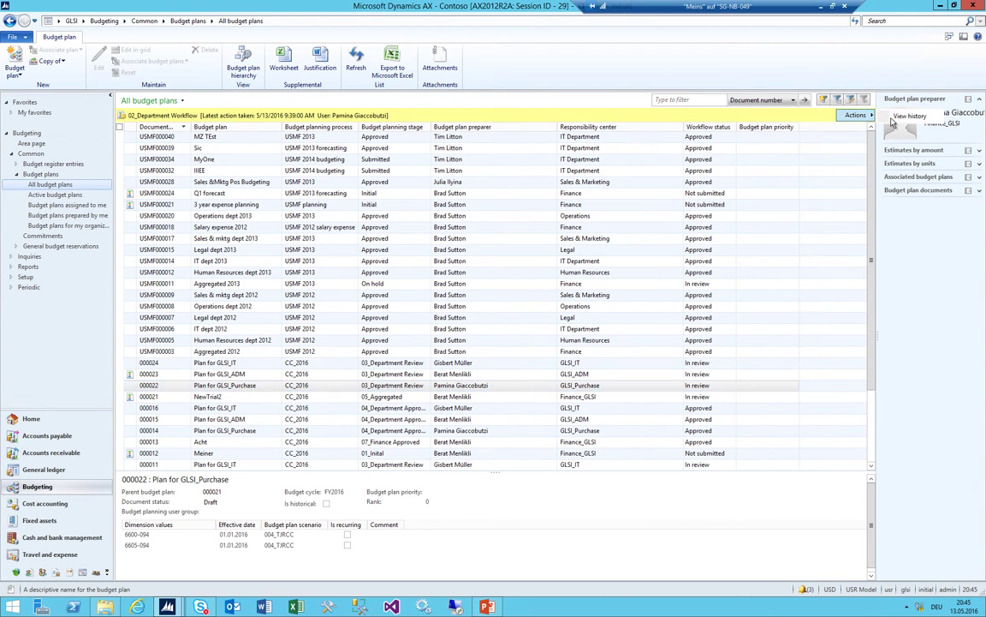
left_click(906, 117)
left_click(183, 307)
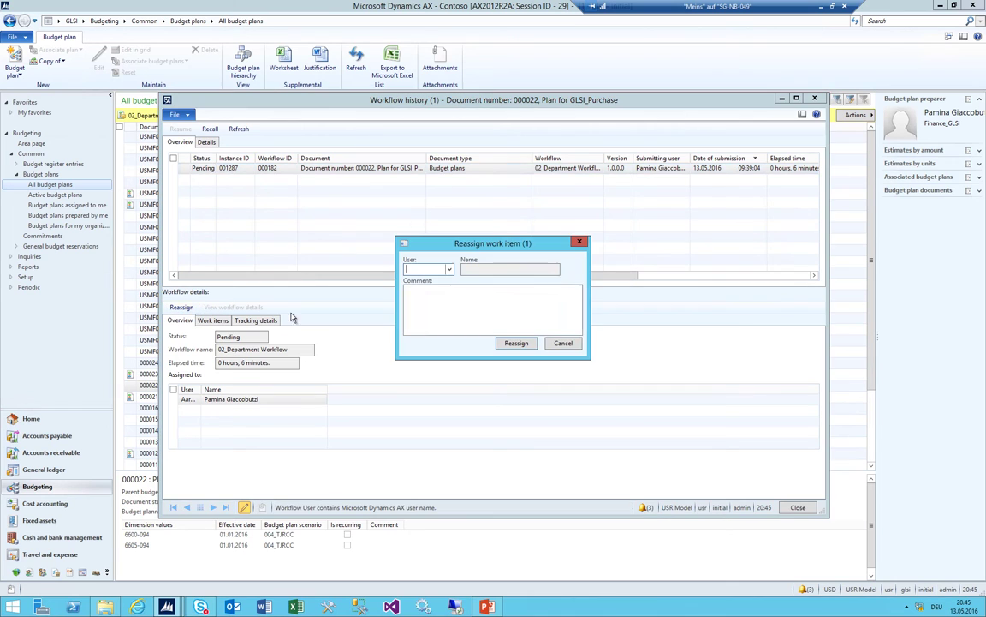
left_click(449, 269)
left_click(480, 313)
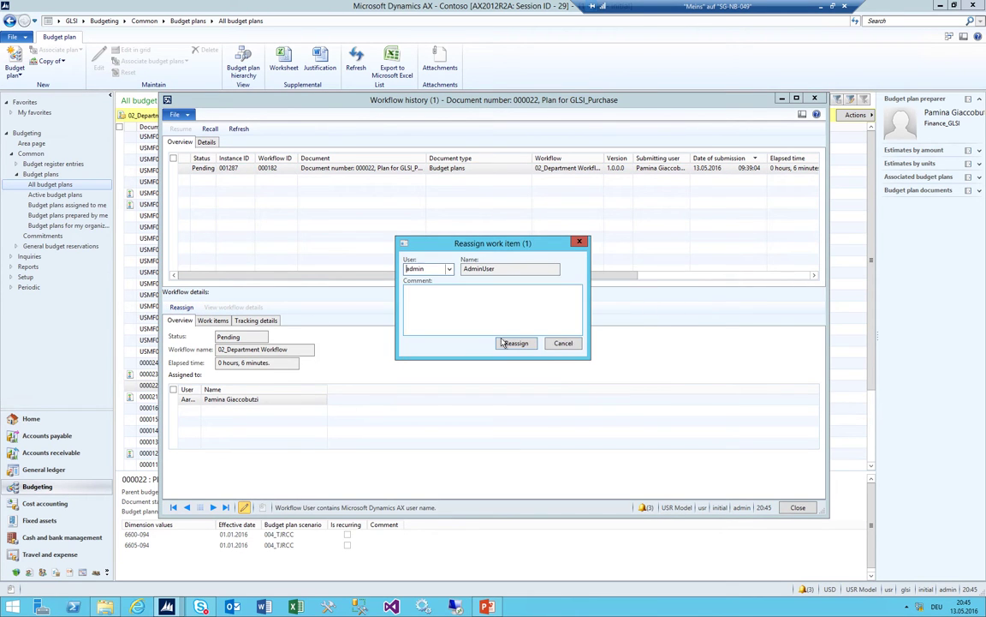
left_click(512, 343)
key("Escape")
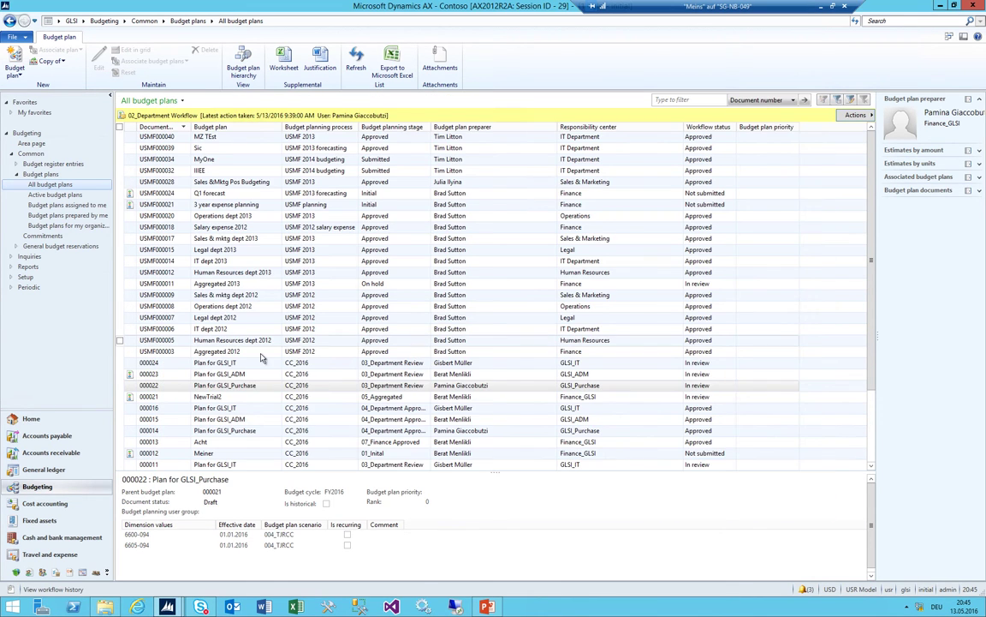
Complete the department review of Plan for GLSI_IT, document 000024, without a comment
left_click(262, 361)
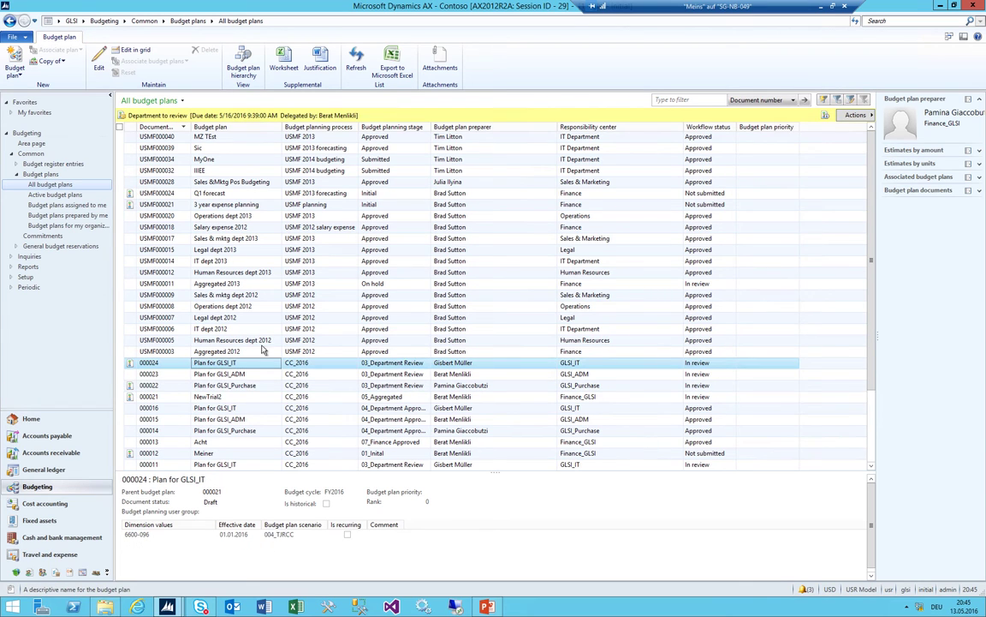
left_click(855, 115)
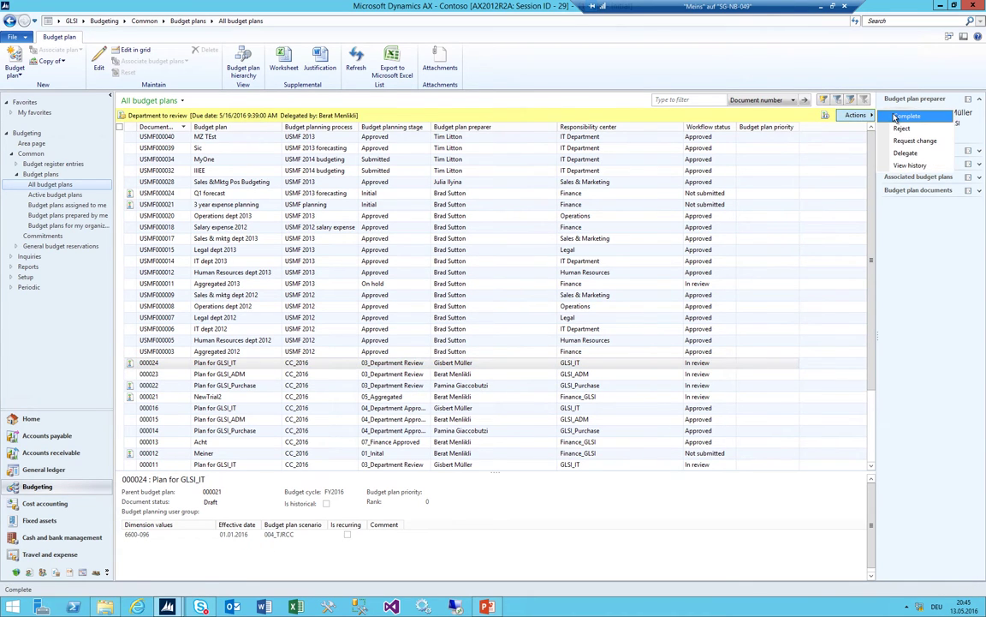
left_click(899, 116)
left_click(504, 331)
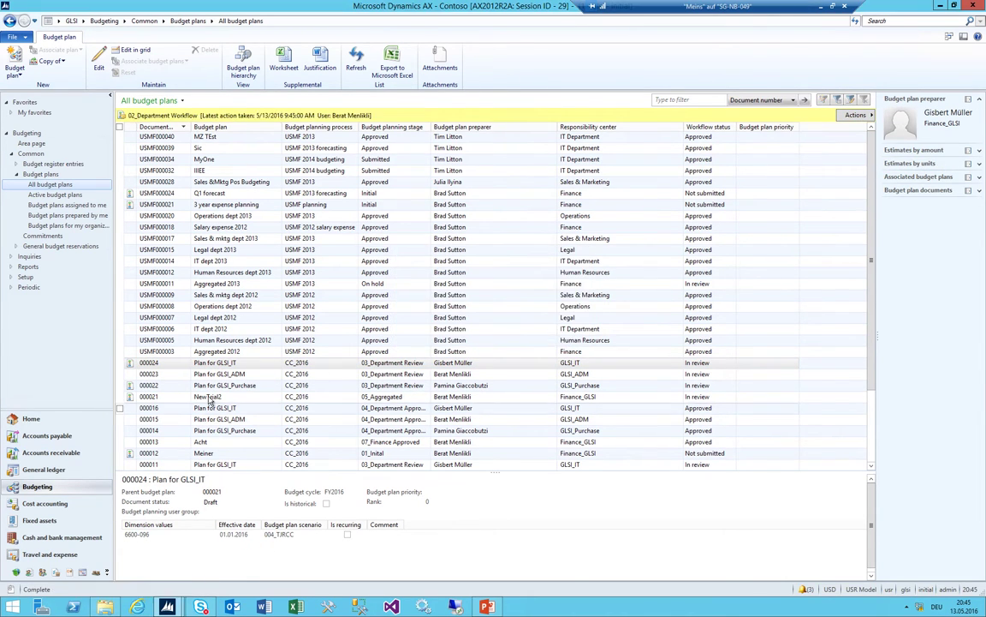
Complete the department review of Plan for GLSI_Purchase, document 000022, without a comment
left_click(204, 386)
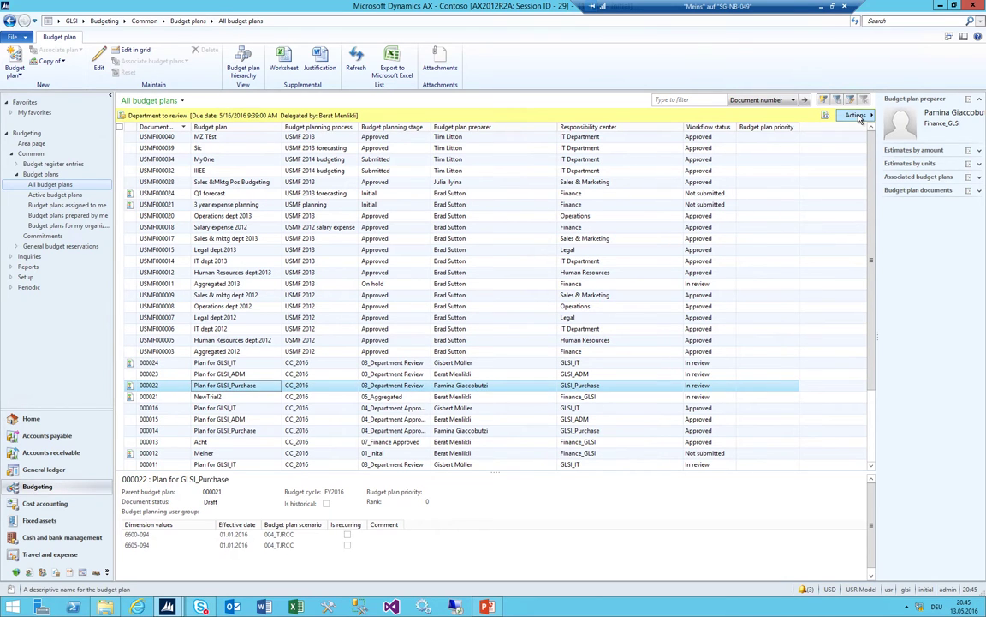
left_click(856, 115)
left_click(900, 118)
left_click(513, 333)
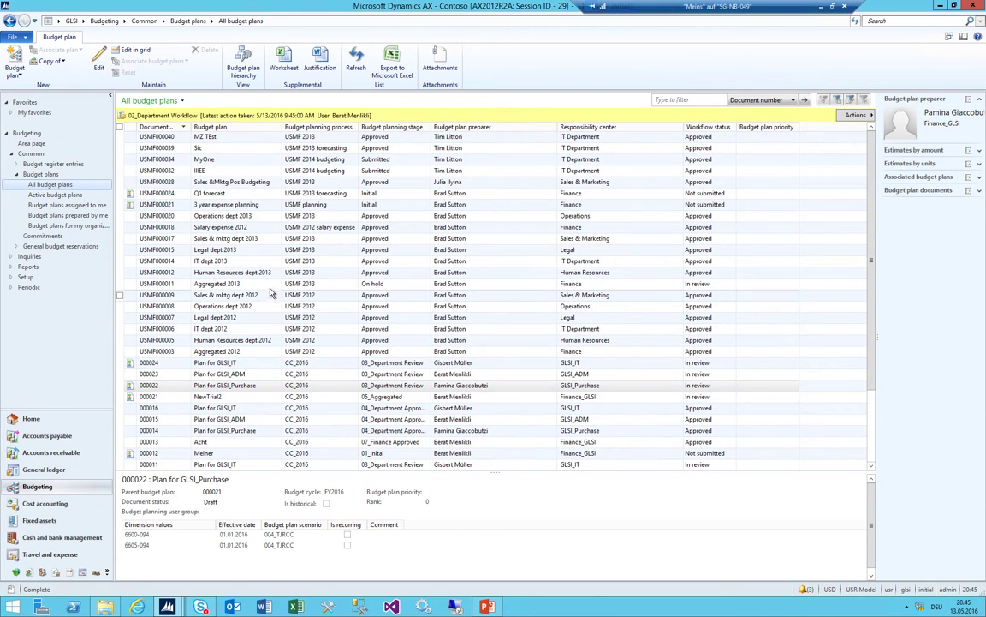
Open budget plan NewTrial2, document 000021, and view its lines for scenario 004_TJRCC
left_click(257, 283)
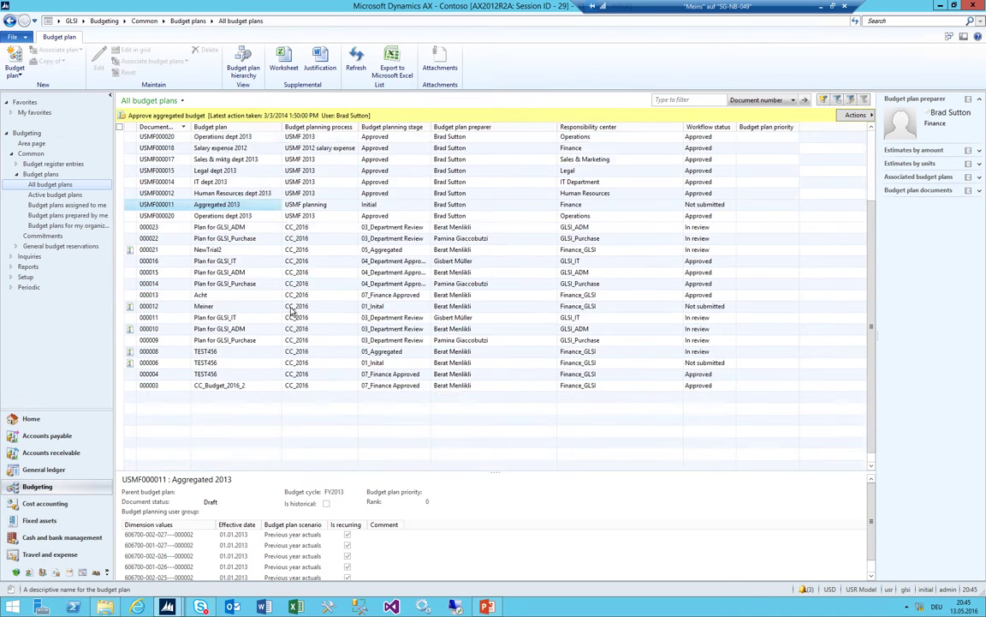
left_click(242, 400)
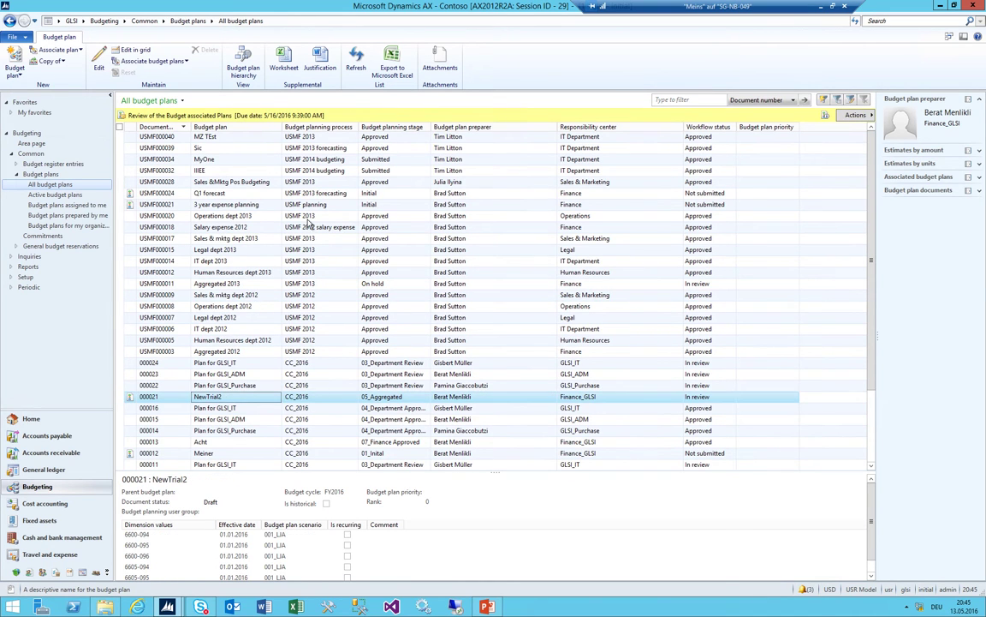
double_click(225, 398)
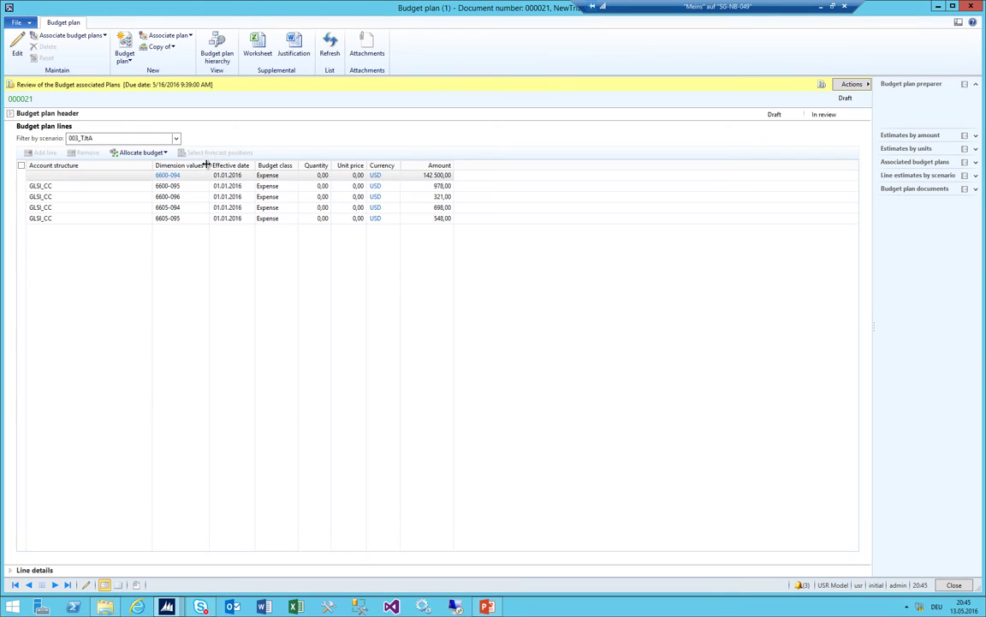
left_click(177, 140)
left_click(89, 165)
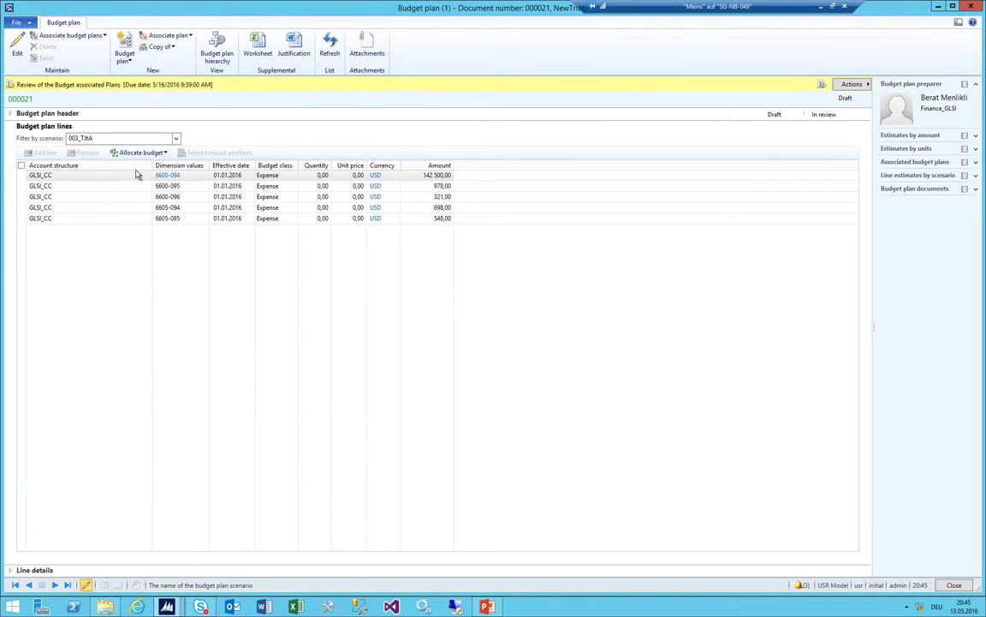
left_click(177, 138)
left_click(96, 199)
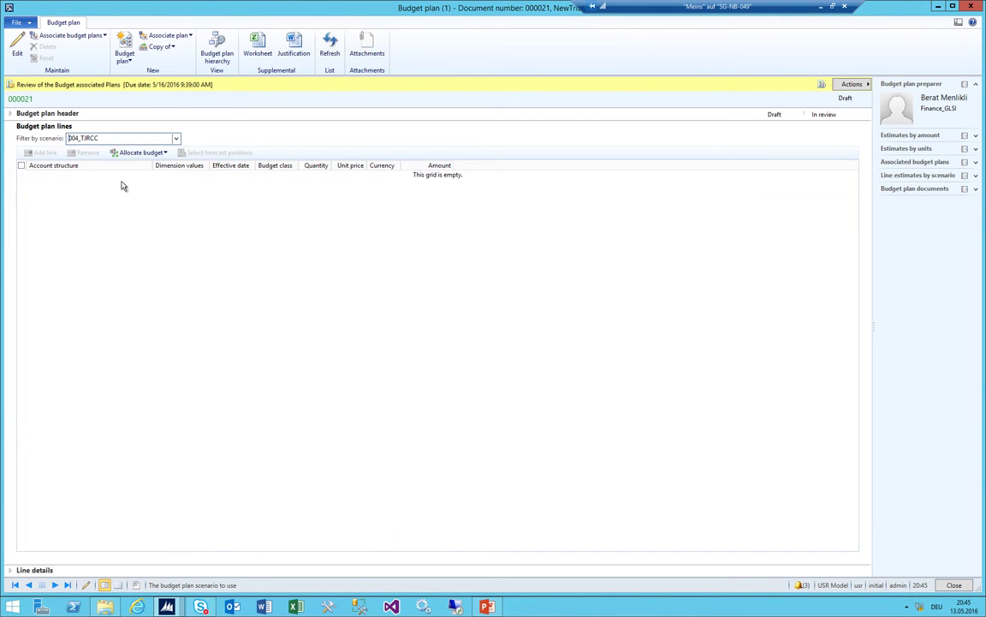
left_click(176, 138)
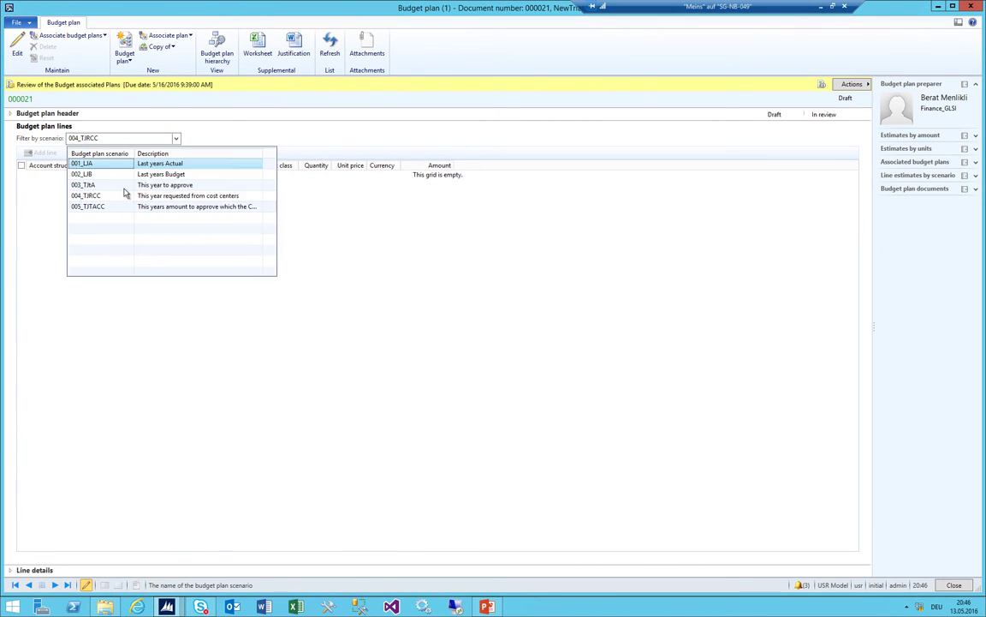
left_click(123, 197)
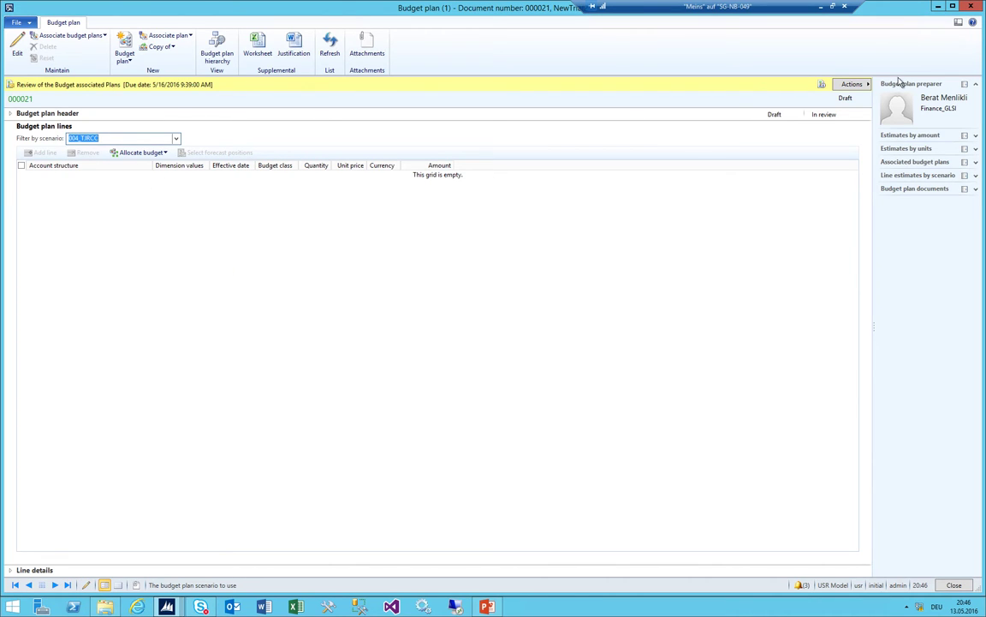
left_click(854, 86)
left_click(409, 5)
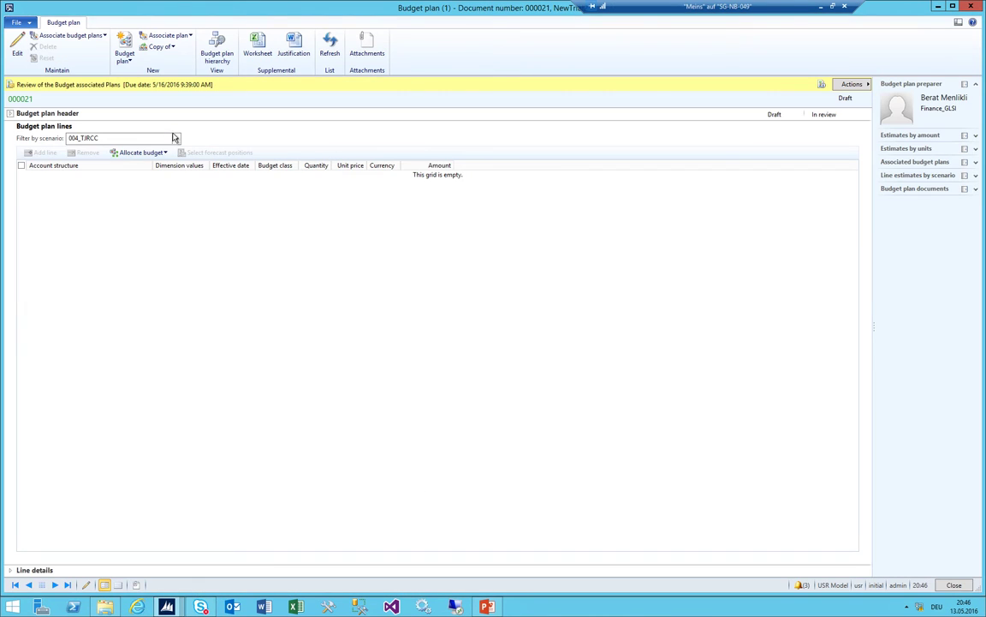
Compare the lines of budget plan 000021 across scenarios 003_TJtA, 005_TJTACC and 004_TJRCC
left_click(176, 141)
left_click(94, 196)
left_click(177, 140)
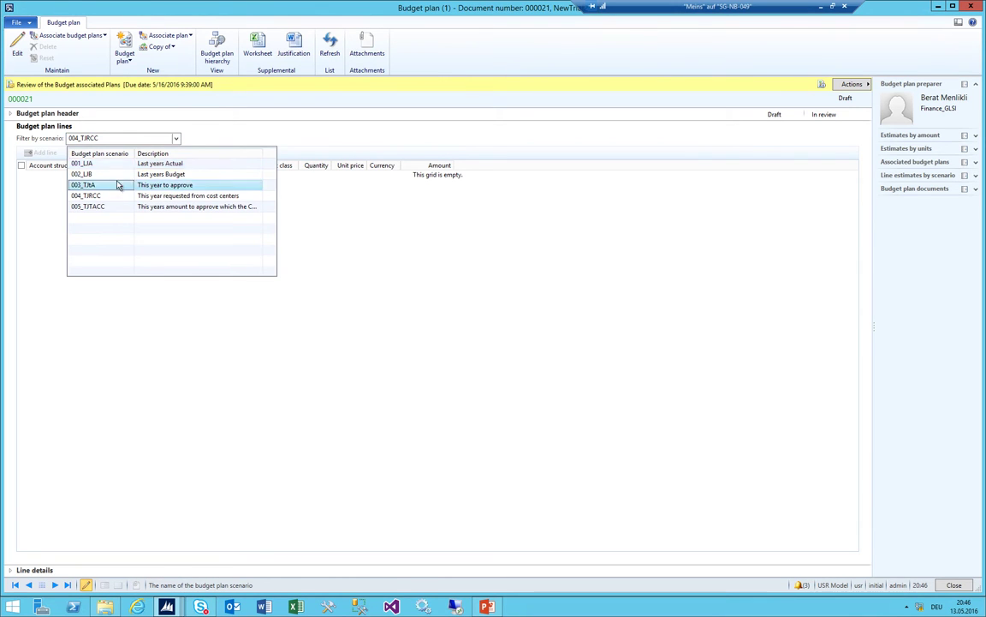
left_click(119, 185)
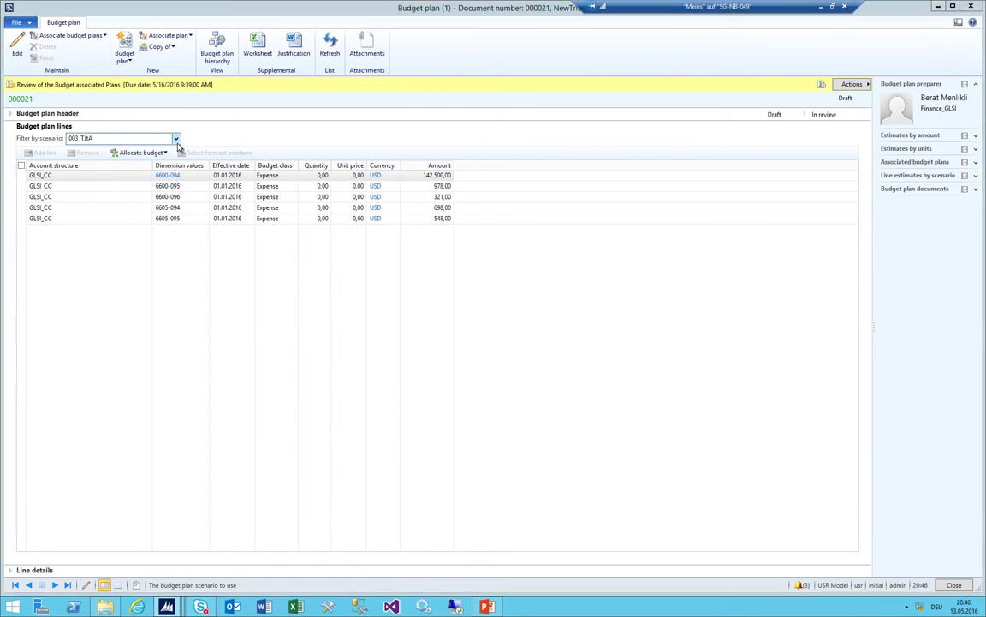
left_click(177, 139)
left_click(110, 177)
left_click(177, 139)
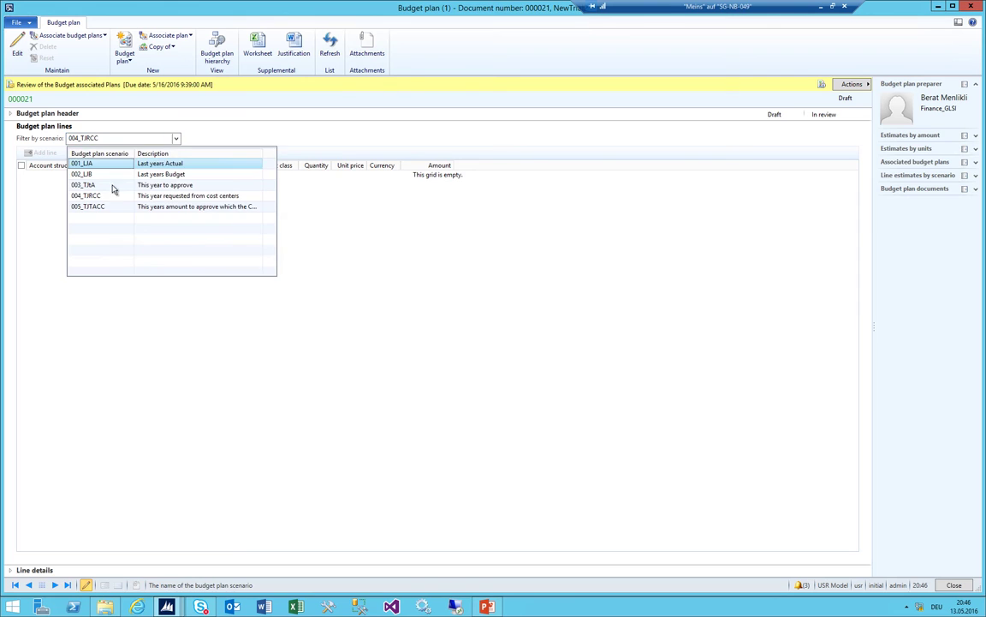
left_click(104, 207)
left_click(176, 138)
left_click(95, 196)
left_click(177, 140)
left_click(118, 196)
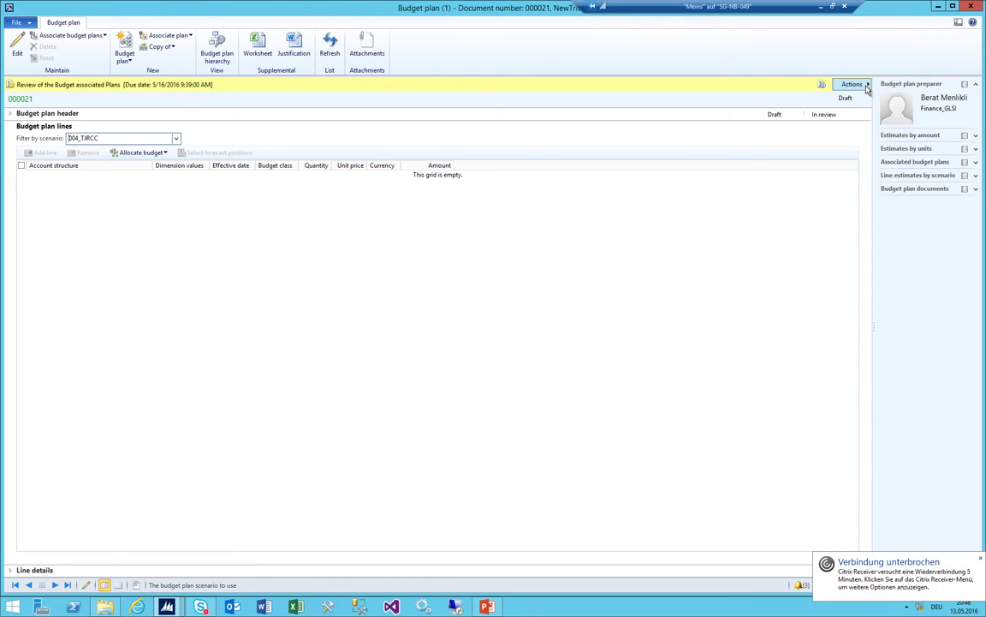
Complete the review of the associated plans for budget plan 000021 without a comment
left_click(852, 84)
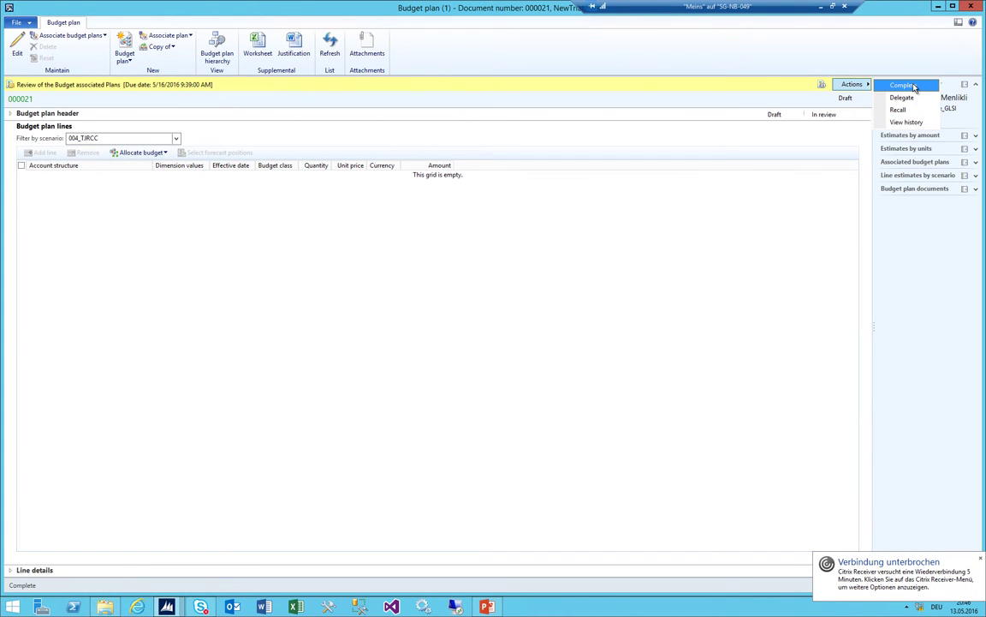
left_click(913, 86)
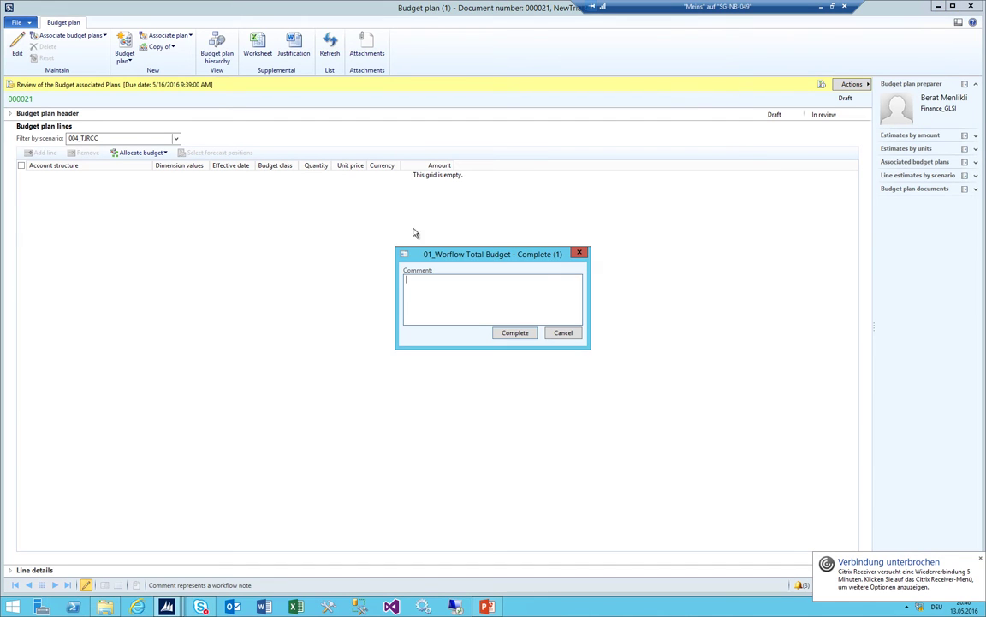
left_click(515, 333)
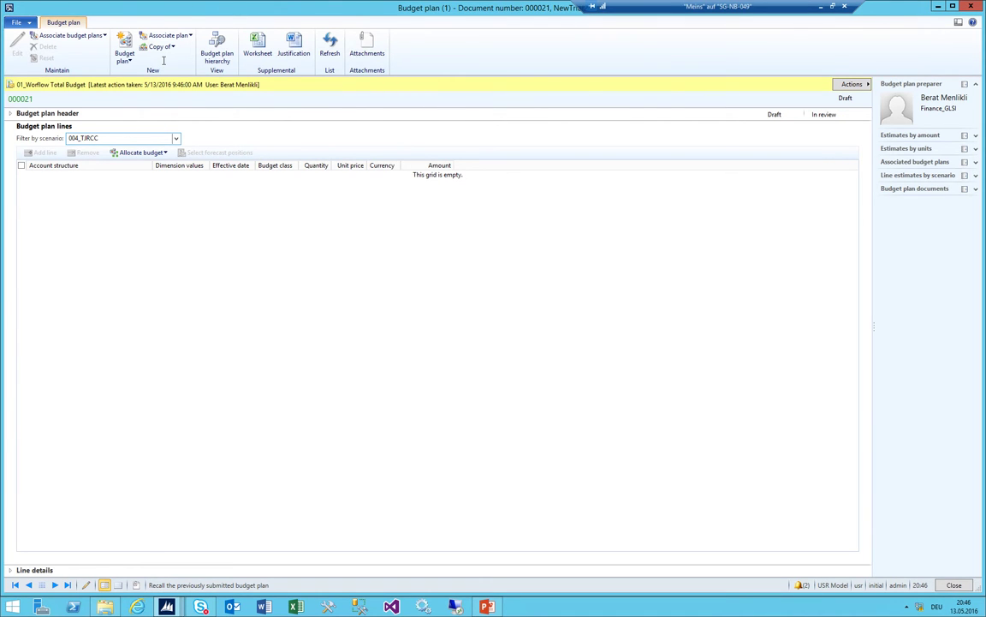
Check the plan lines for scenarios 003_TJtA and 005_TJTACC and look for the available workflow actions
left_click(176, 138)
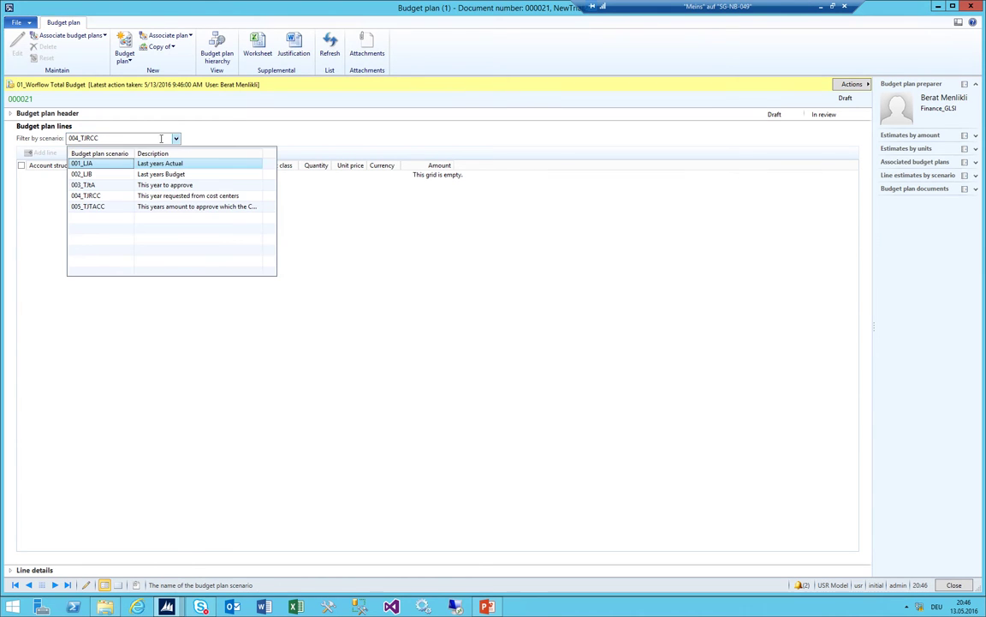
left_click(131, 164)
left_click(175, 138)
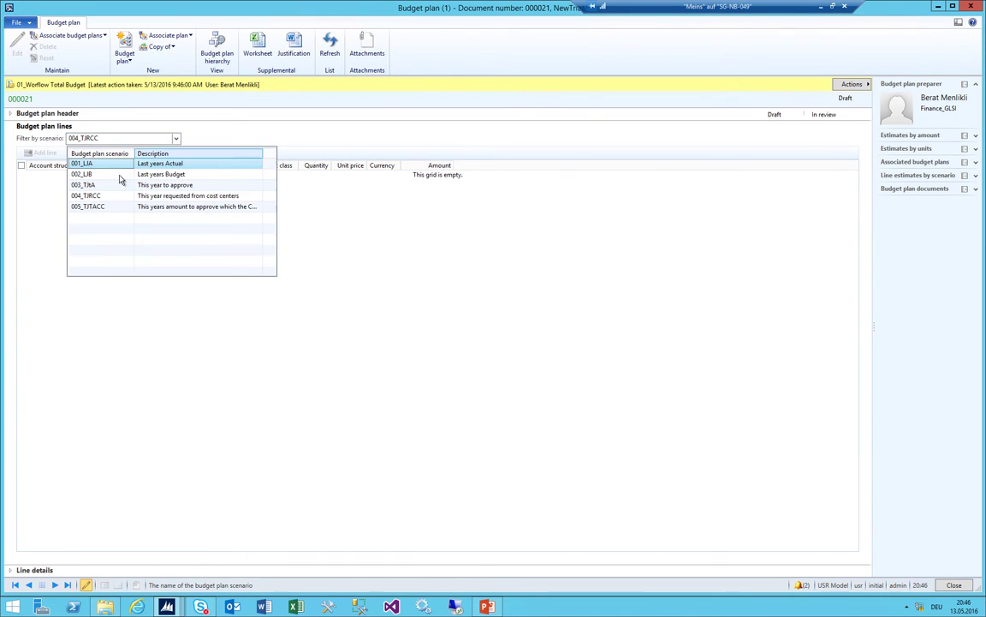
left_click(115, 185)
left_click(176, 139)
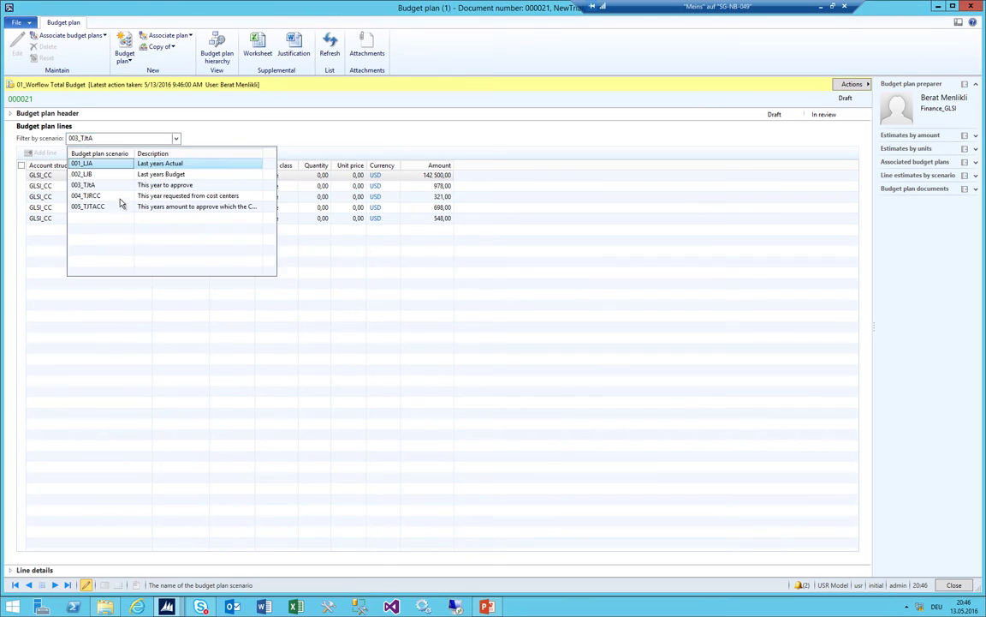
left_click(117, 206)
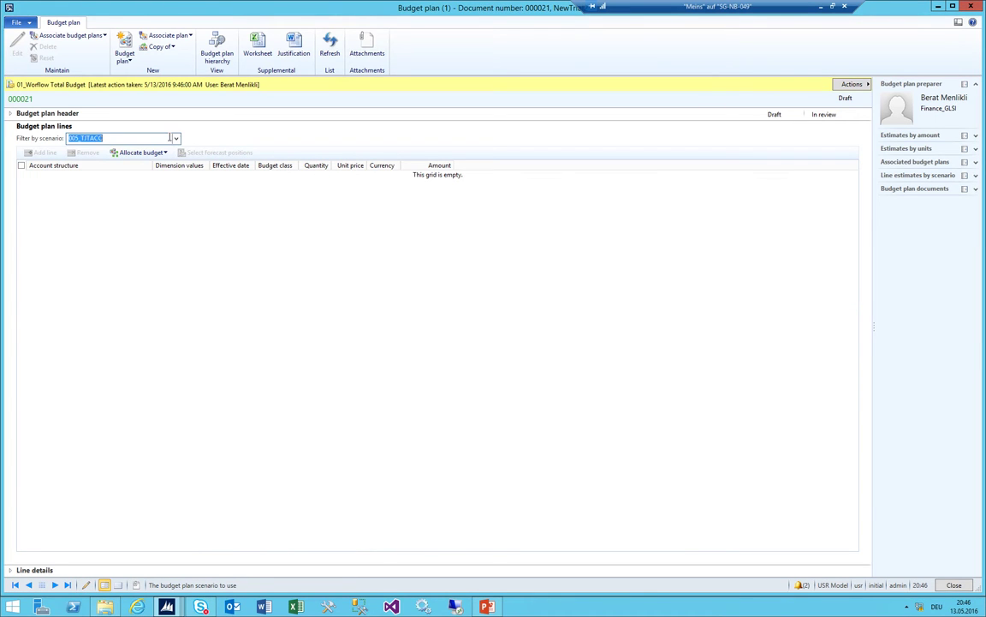
left_click(851, 87)
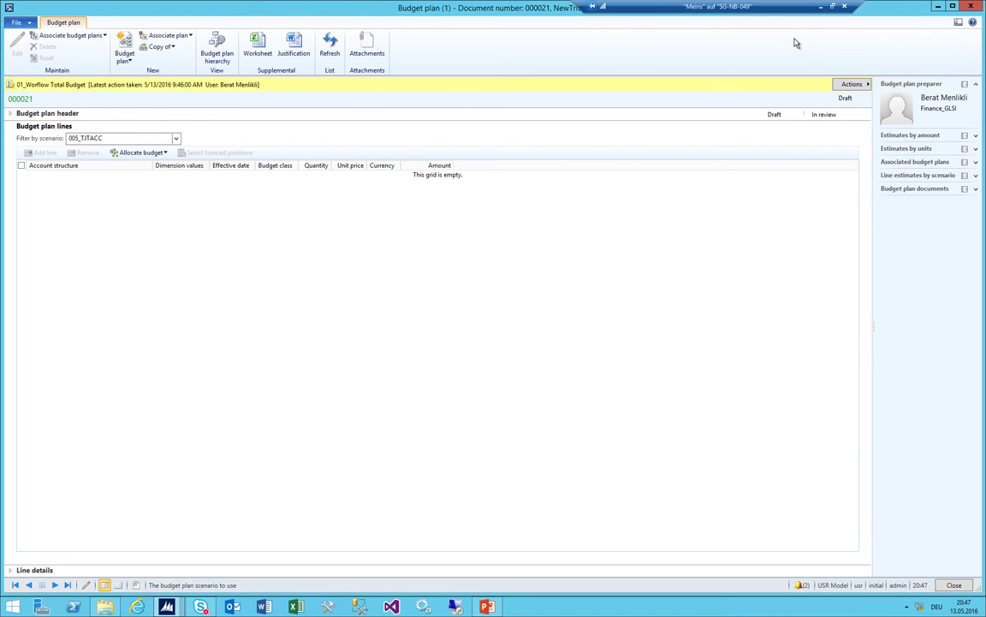
left_click(850, 84)
left_click(852, 84)
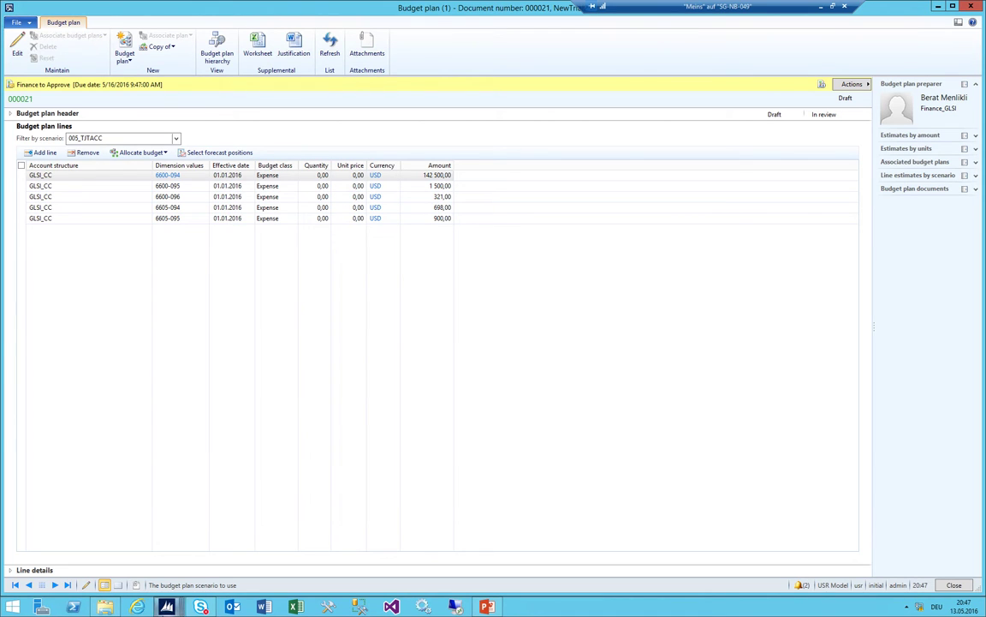
Check the budget plan list, return to budget plan 000021 and open its finance review worksheet in Excel
mouse_move(167, 606)
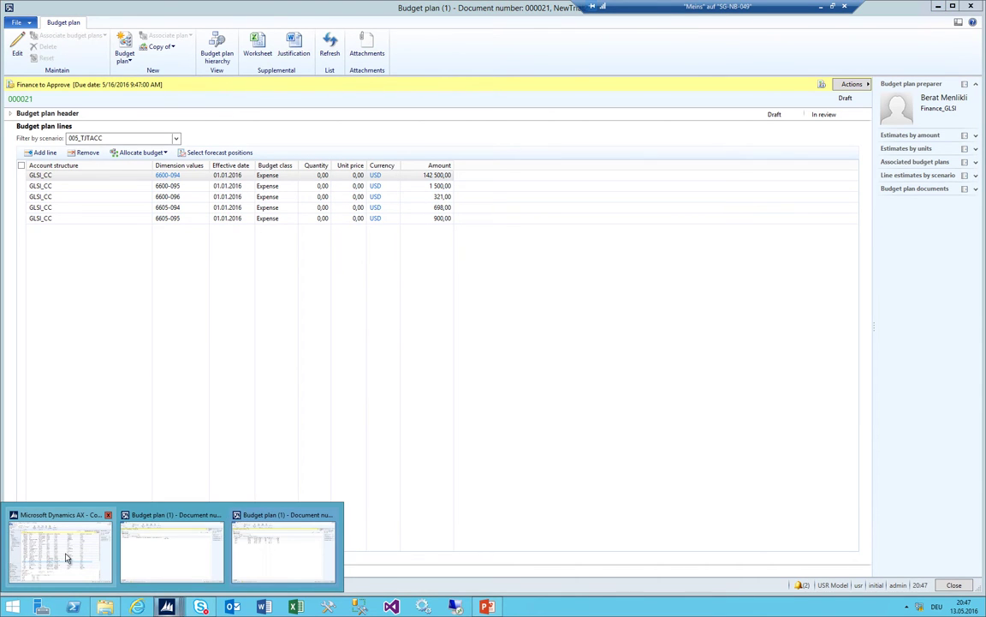
left_click(94, 522)
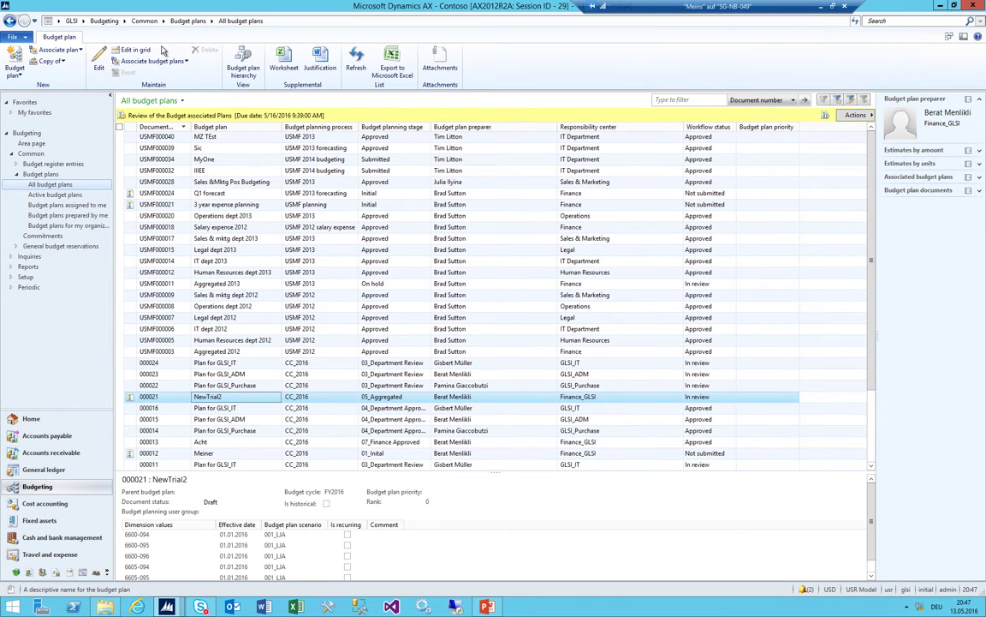
left_click(163, 52)
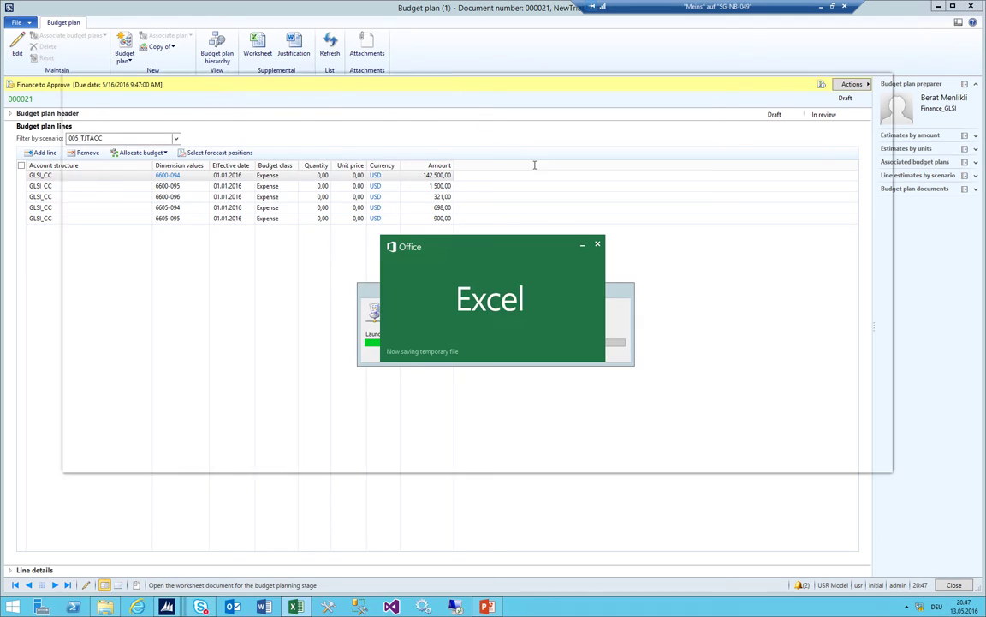
Set the TRTAFinance amounts of the five budget rows, in order, to 2, 1, 3, 4 and 5
left_click(490, 292)
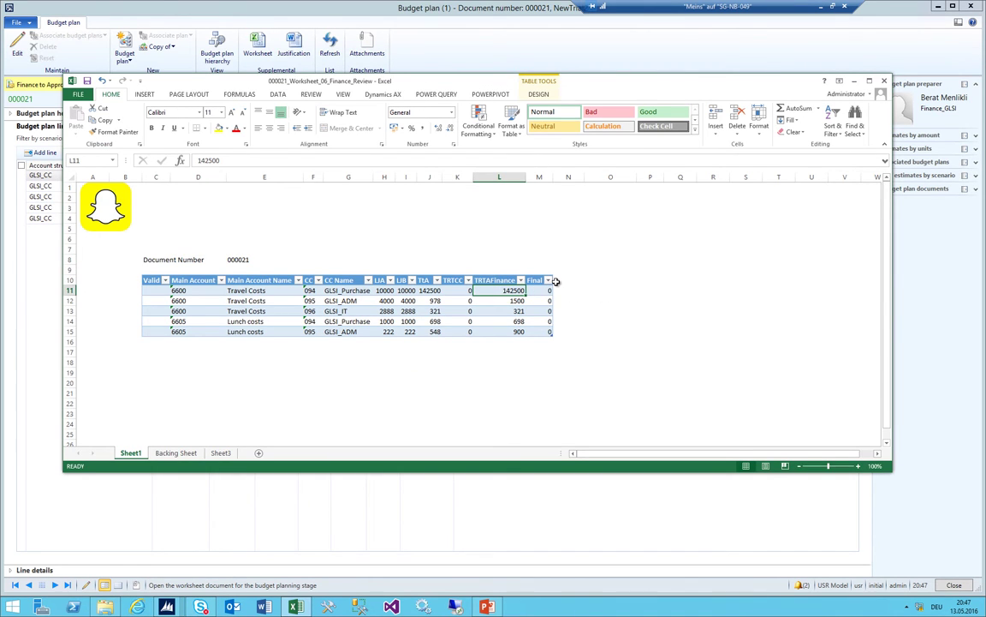
type("2")
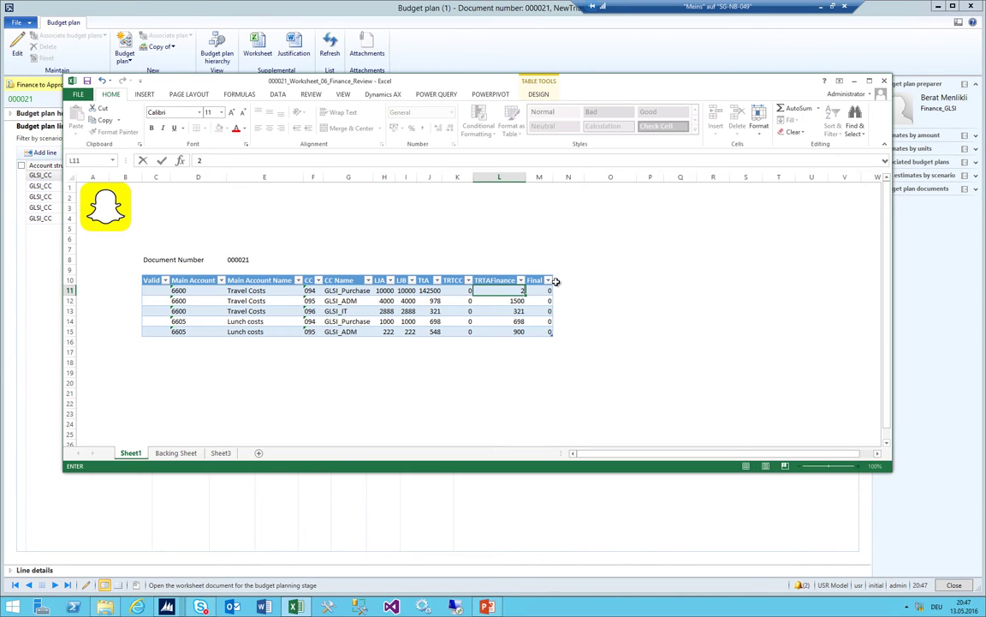
key("Return")
type("1")
key("Return")
type("3")
key("Return")
type("4")
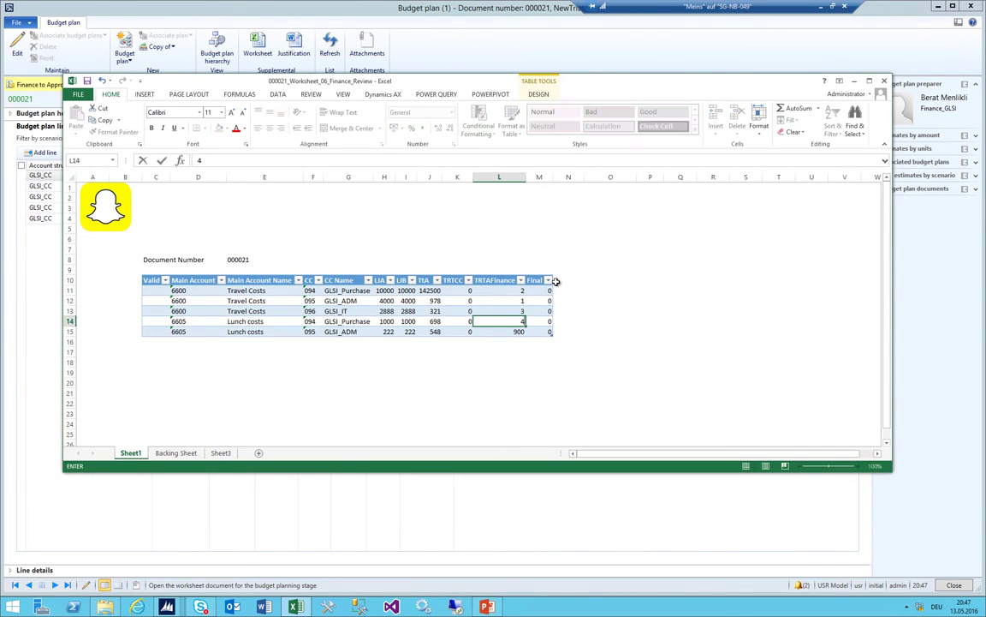
key("Return")
type("5")
key("Return")
key("Up")
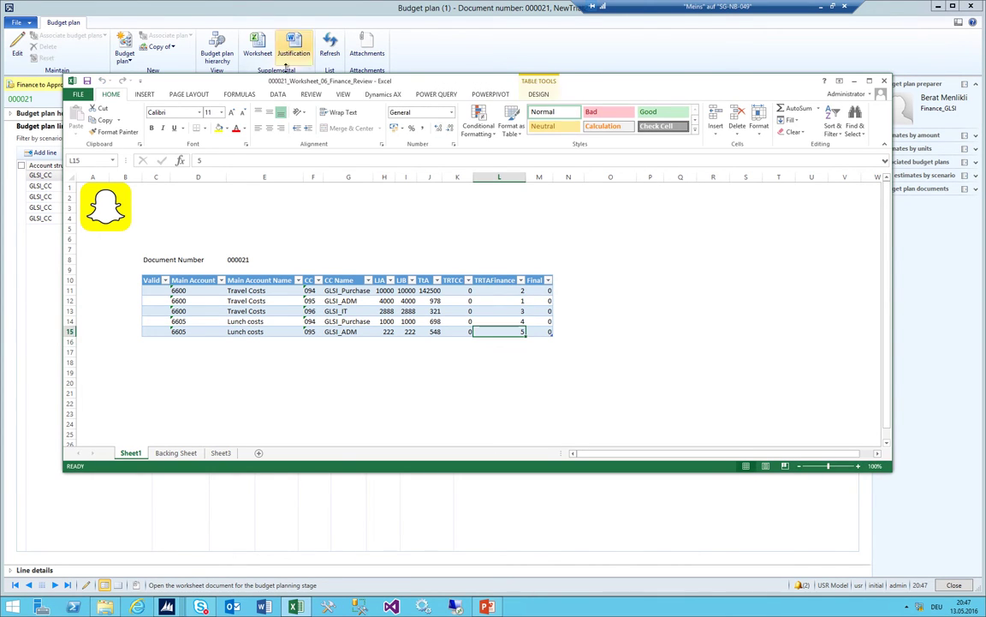
Publish the changed worksheet amounts to Dynamics AX and close the workbook
left_click(381, 94)
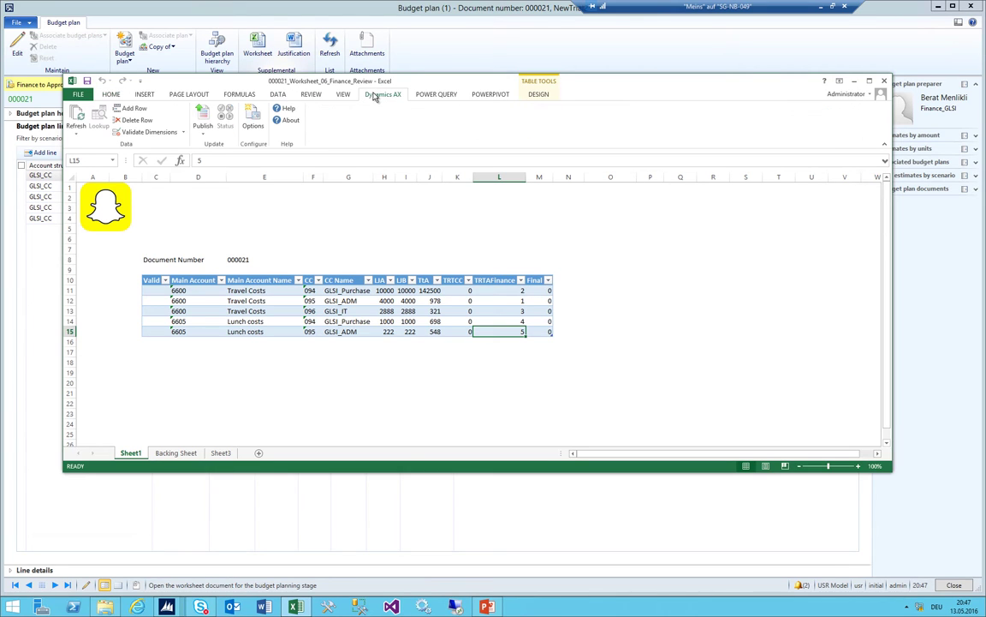
left_click(201, 113)
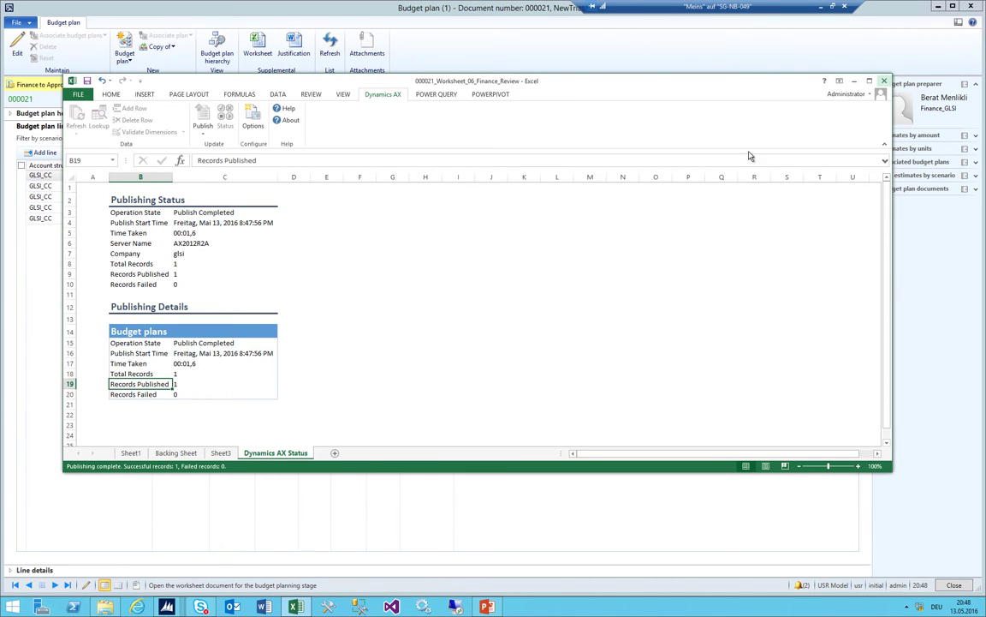
key("alt+F4")
left_click(460, 319)
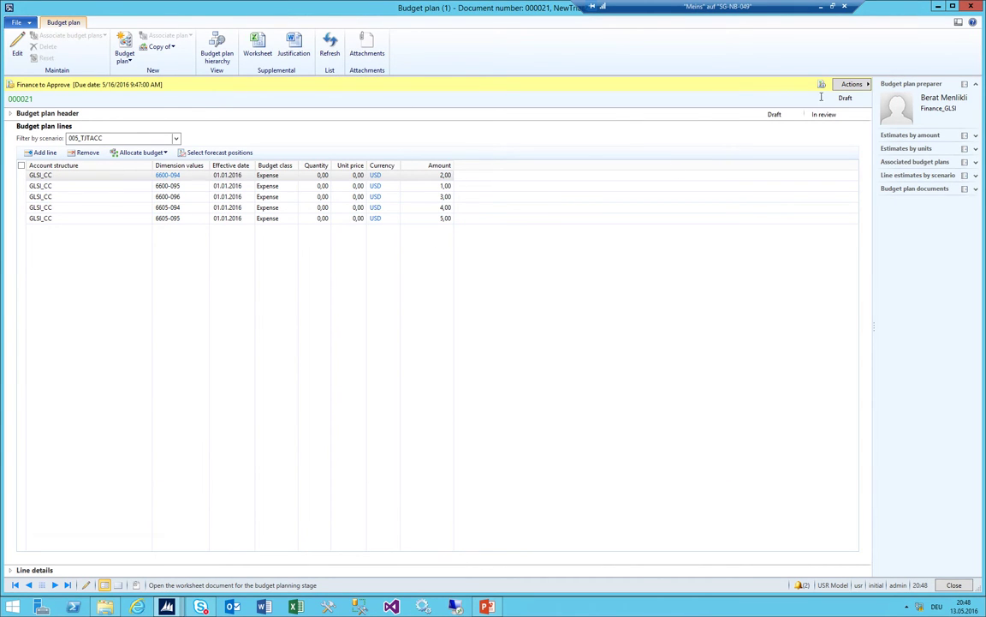
Approve the finance workflow step of budget plan 000021 without a comment
left_click(853, 85)
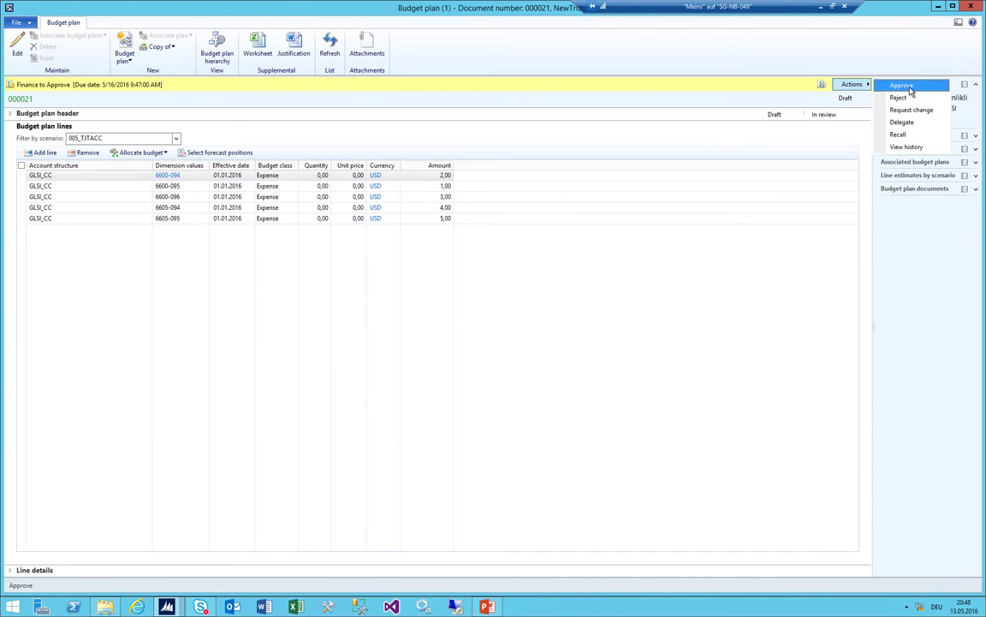
left_click(905, 88)
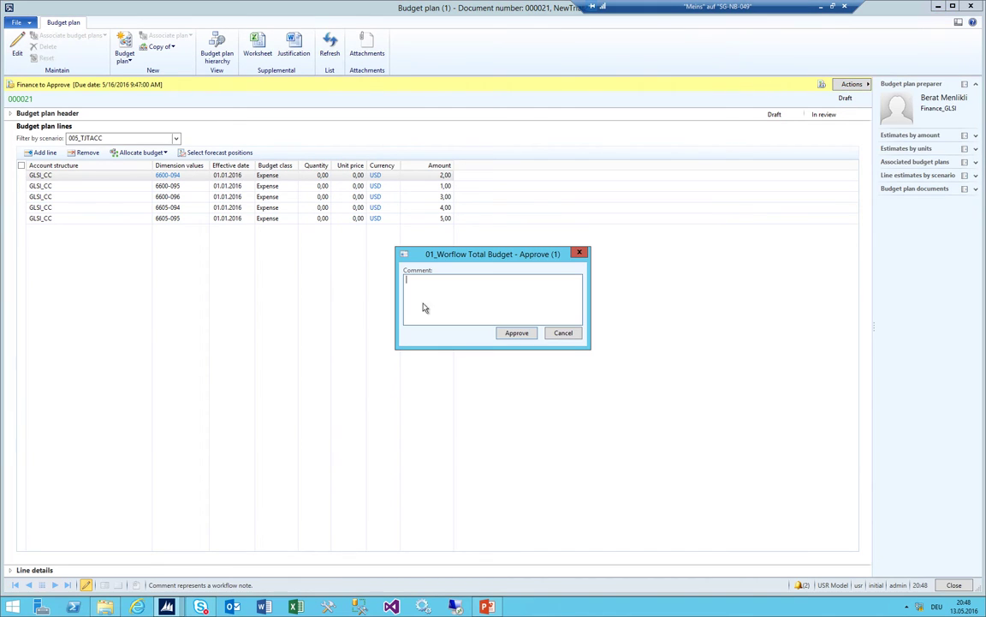
left_click(512, 333)
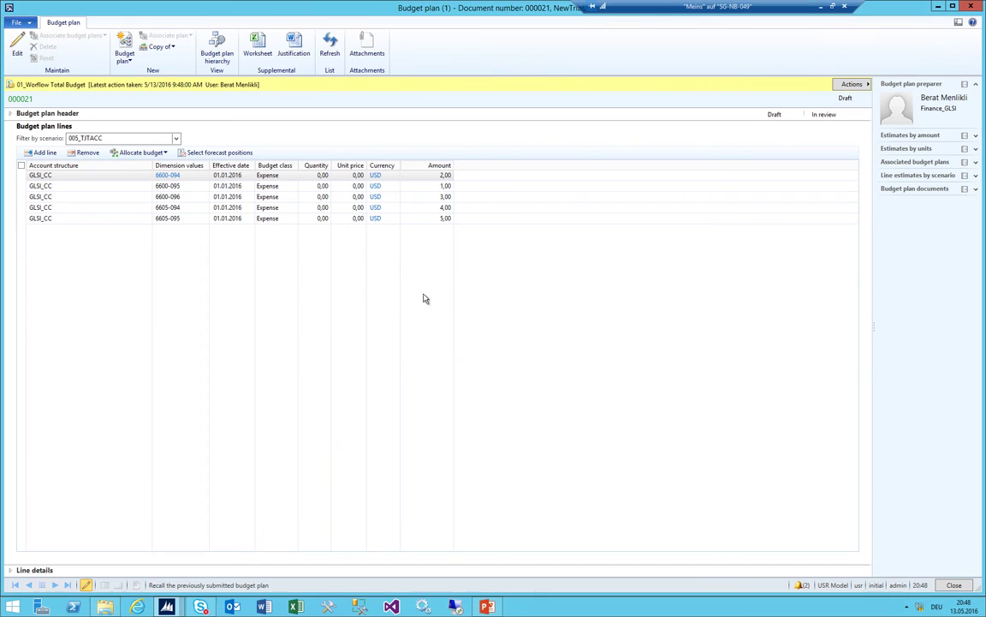
Filter the lines of budget plan 000021 by the scenario 004_TJRCC to check the amounts requested from the cost centers
left_click(176, 138)
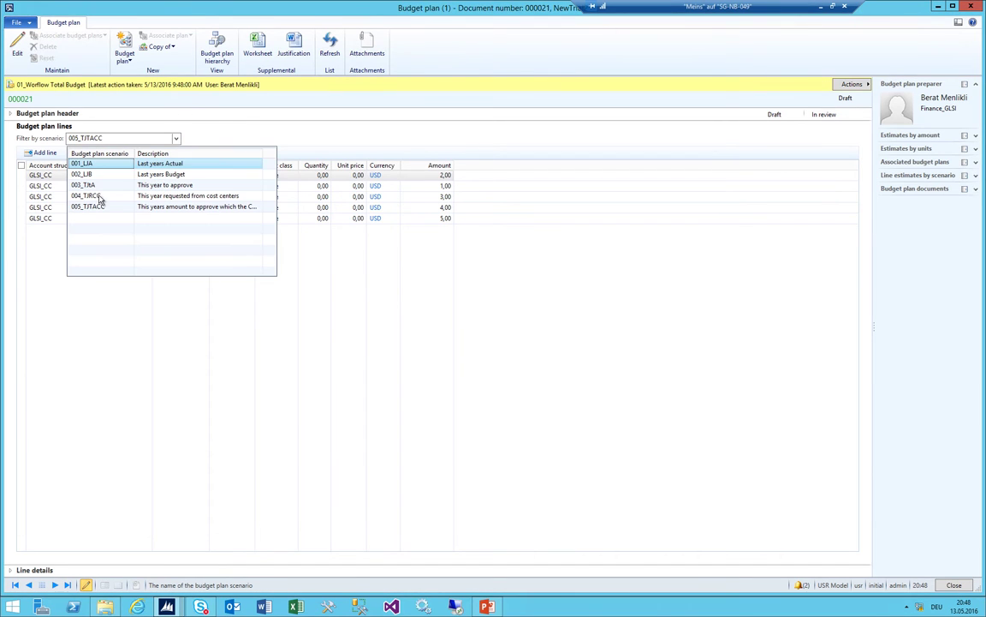
left_click(94, 196)
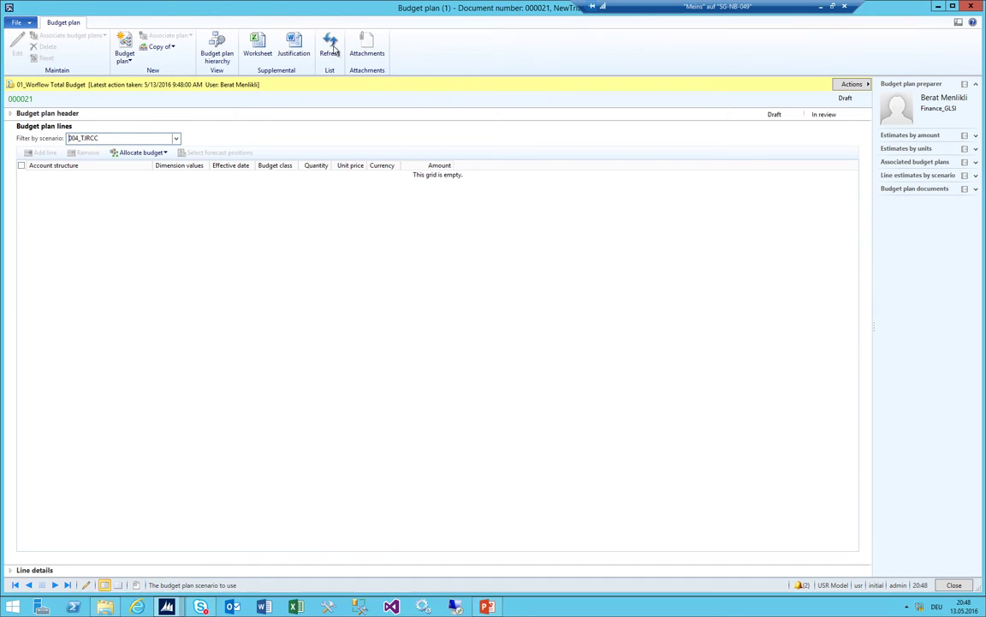
Return to the Budgeting area page and open the allocation schedules in the budget planning configuration
double_click(231, 5)
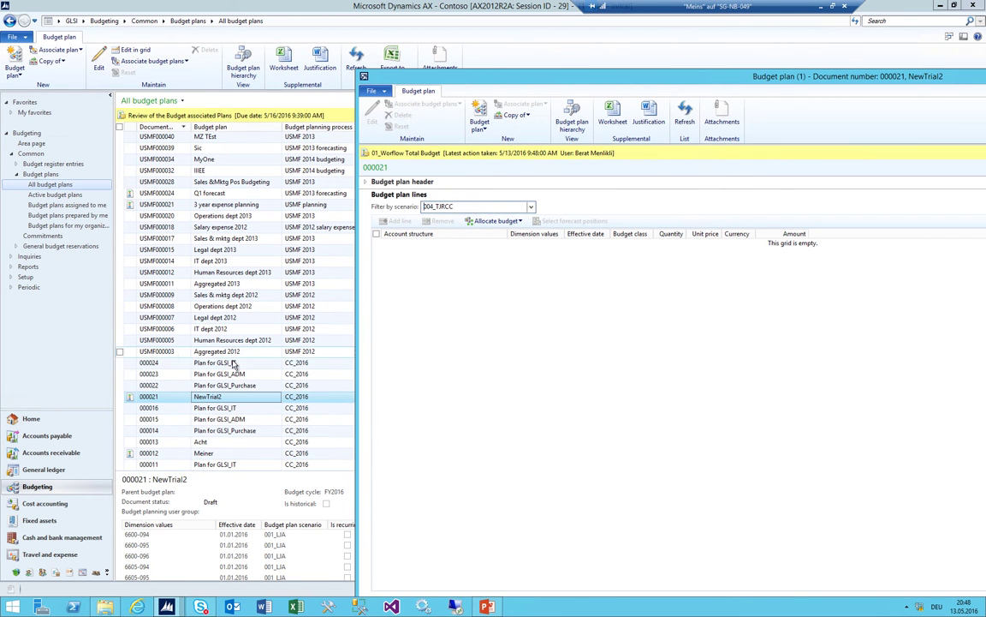
left_click(224, 385)
left_click(103, 20)
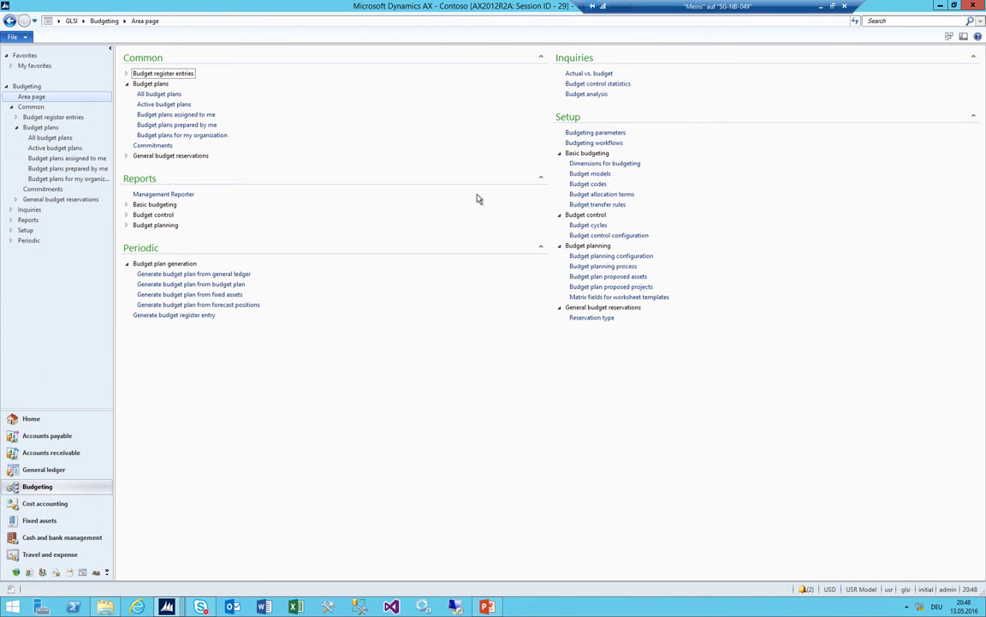
left_click(595, 256)
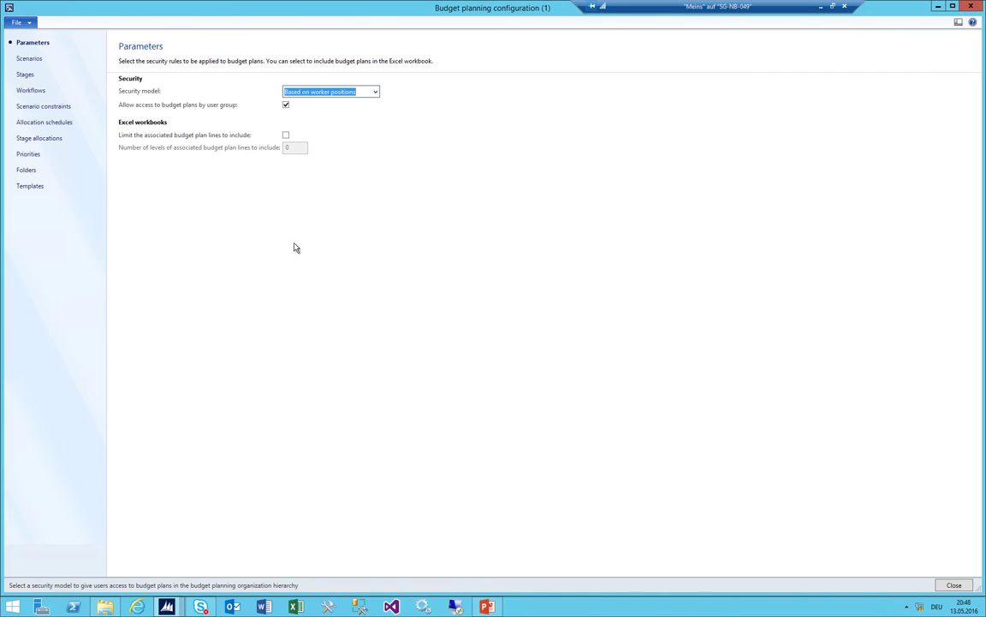
left_click(25, 122)
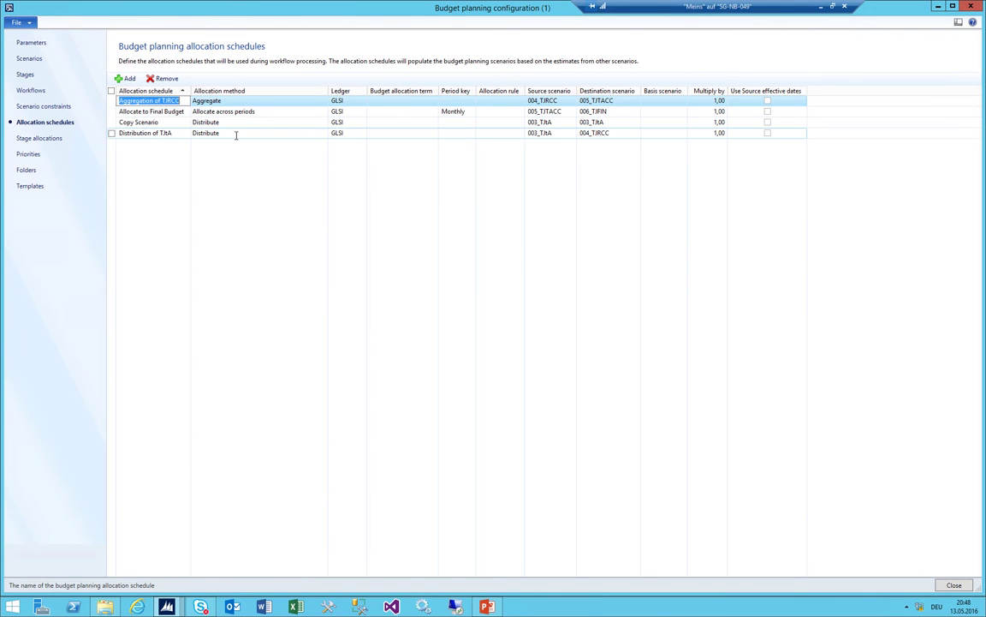
Add an allocation schedule named Copy of TJRCC with the allocation method Aggregate
left_click(236, 134)
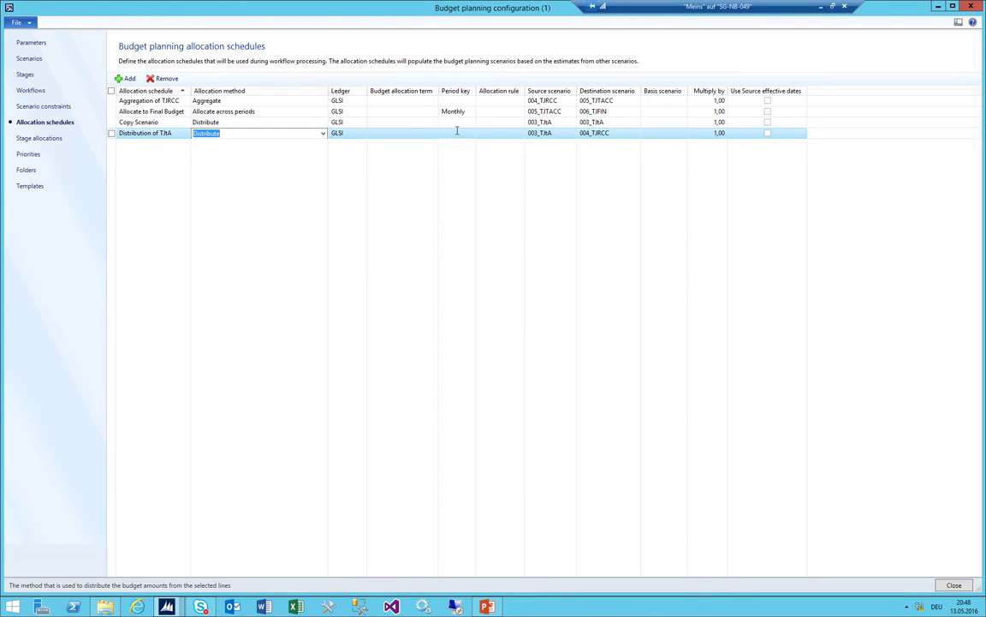
key("ctrl+n")
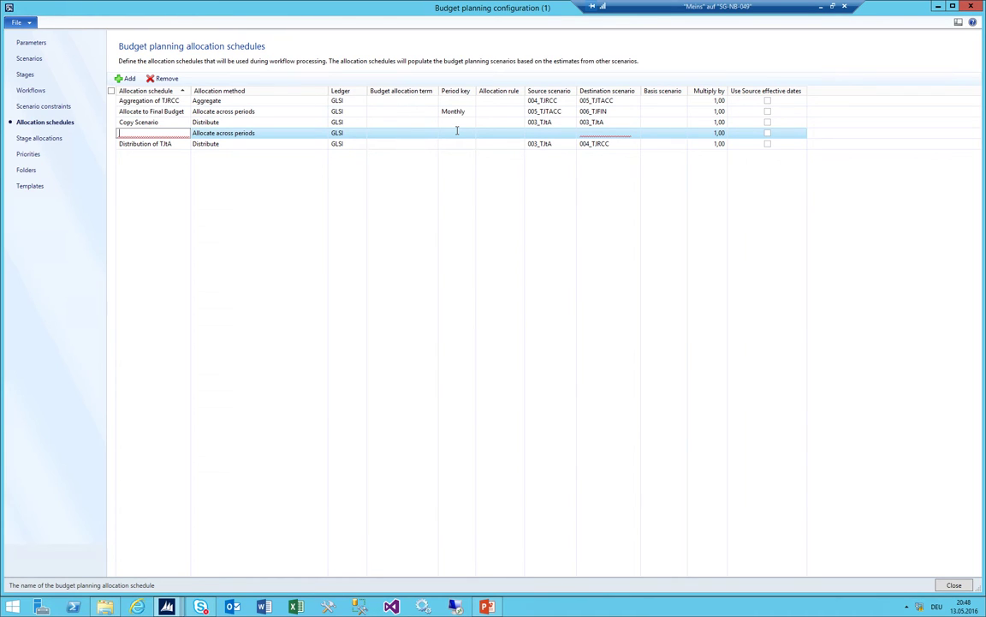
type("Ag")
key("BackSpace")
key("BackSpace")
type("Copy of TJRCC")
key("Tab")
key("alt+Down")
key("Down")
key("Down")
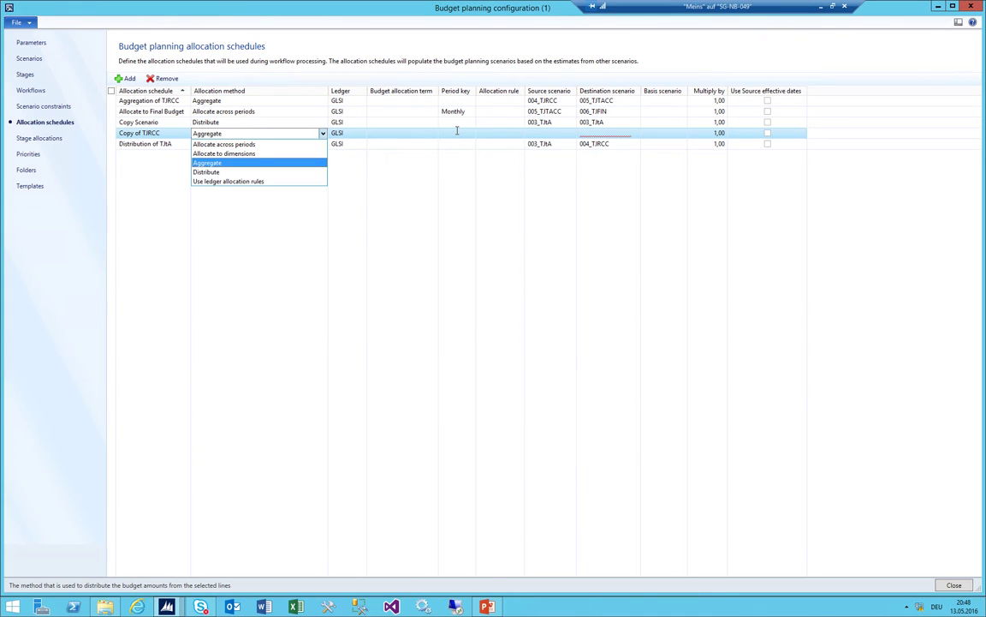
key("Return")
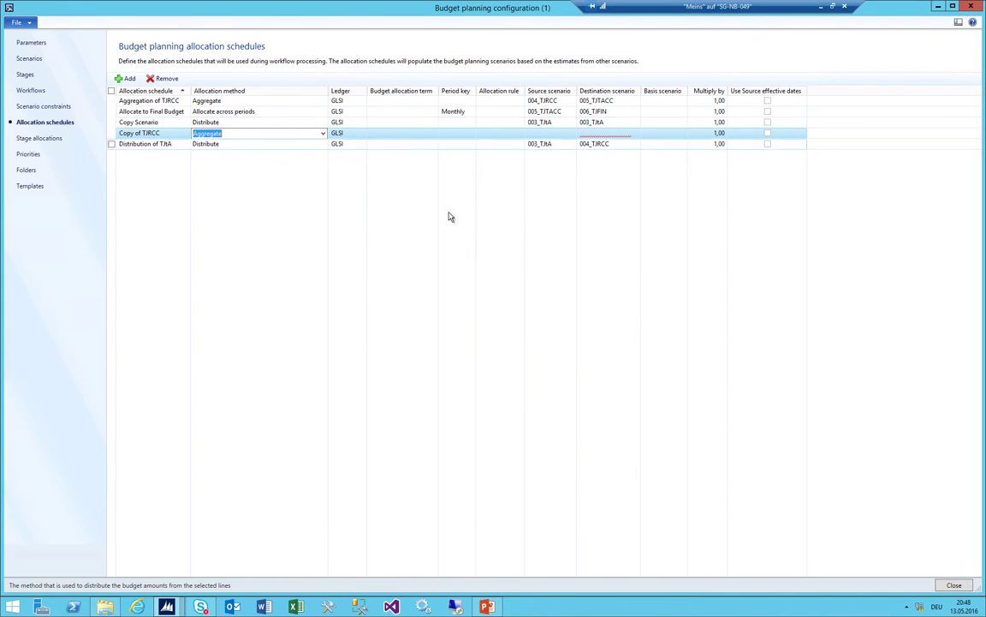
Set both the source and the destination scenario of the Copy of TJRCC schedule to 004_TJRCC
key("Tab")
key("Tab")
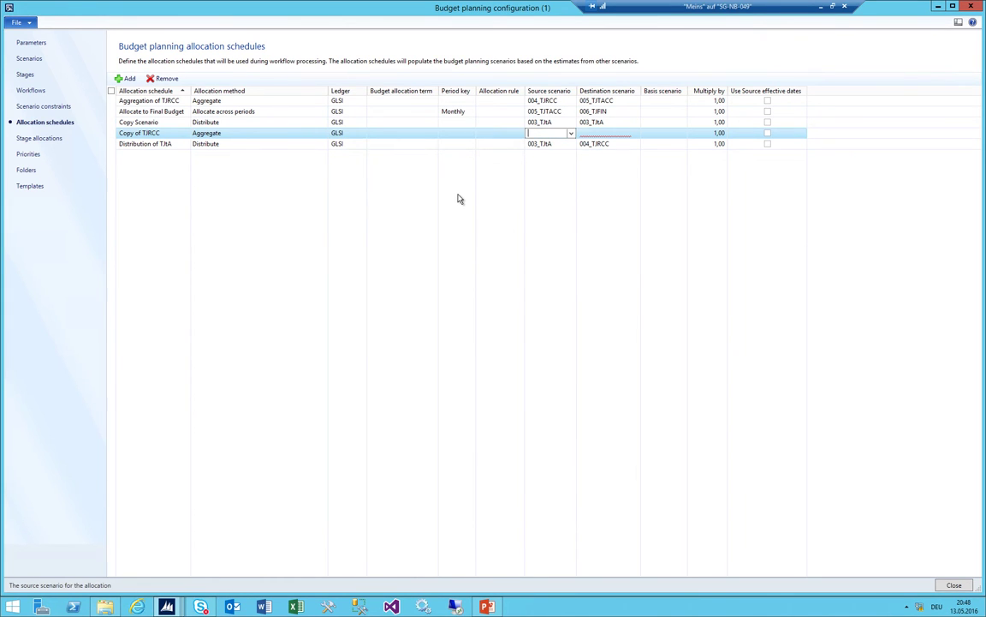
key("alt+Down")
key("Down")
key("Down")
key("Down")
key("Tab")
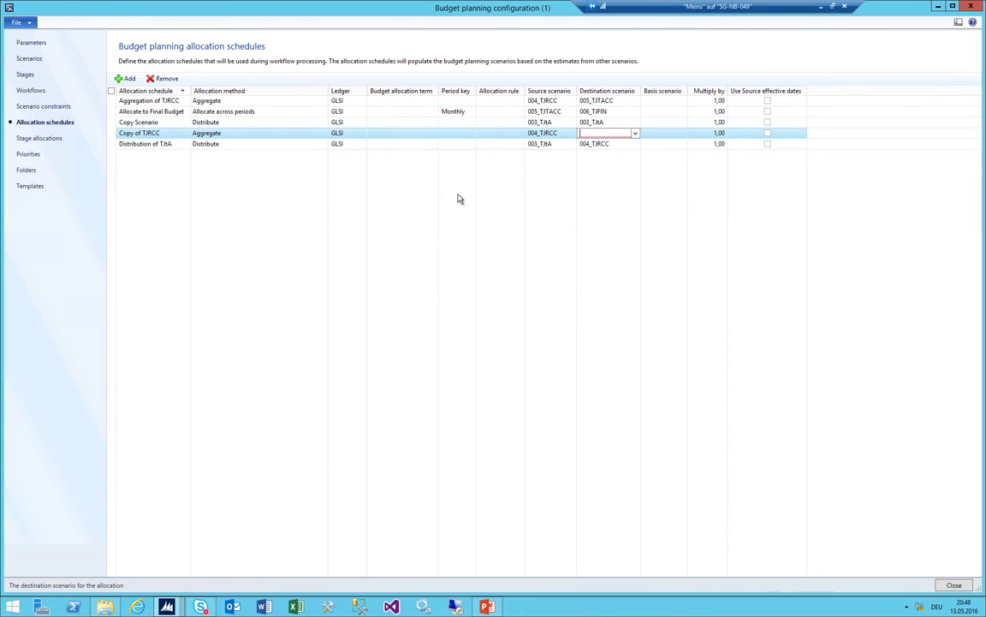
key("alt+Down")
key("Down")
key("Down")
key("Down")
key("shift+Tab")
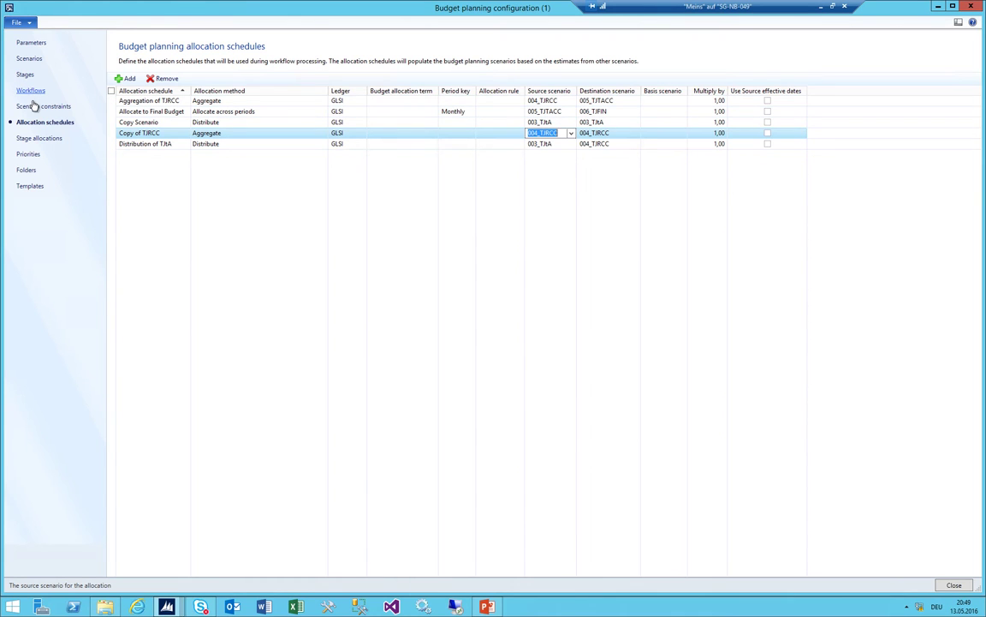
Add a stage allocation for the 01_Total Budget workflow at the stage 05_Aggregated
left_click(36, 138)
left_click(188, 133)
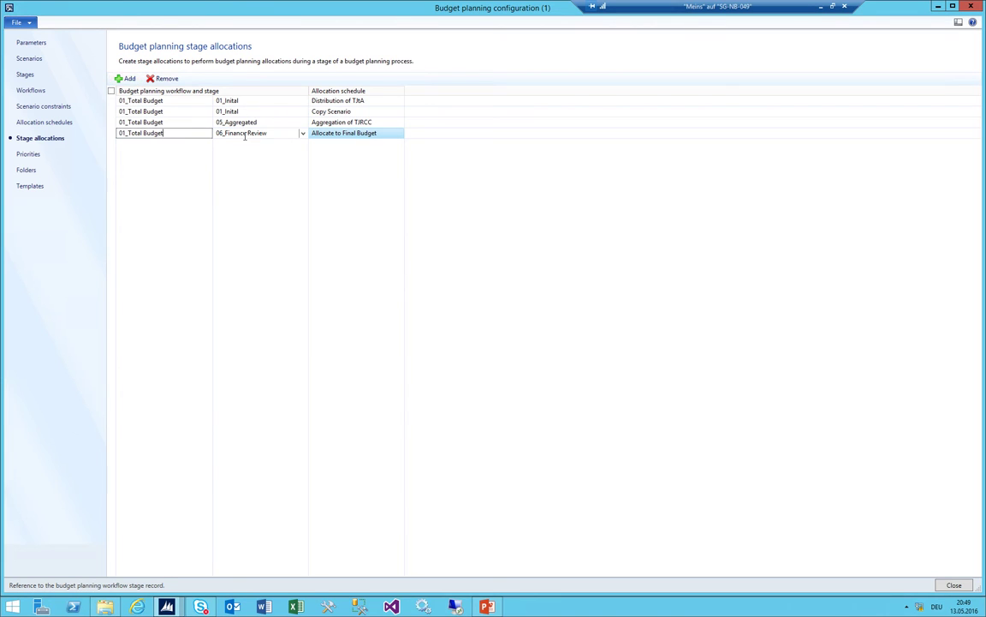
left_click(126, 78)
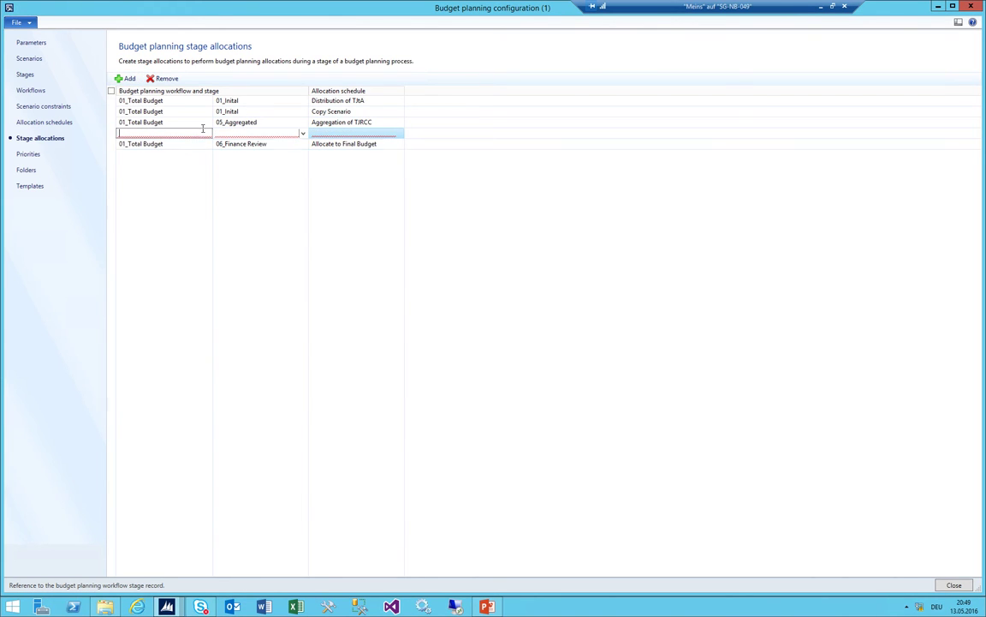
left_click(302, 133)
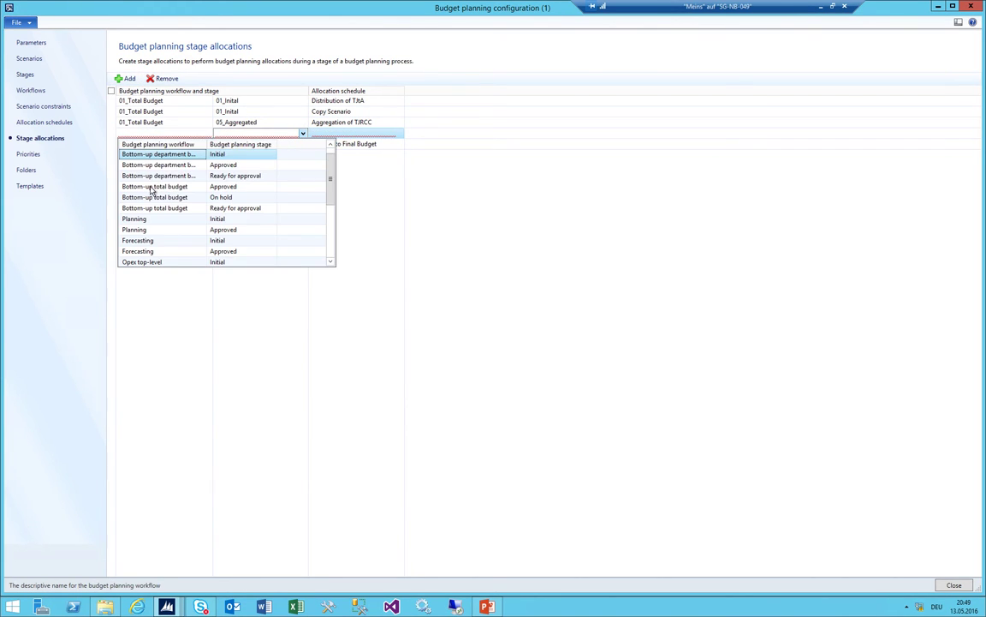
scroll(161, 190, "down", 3)
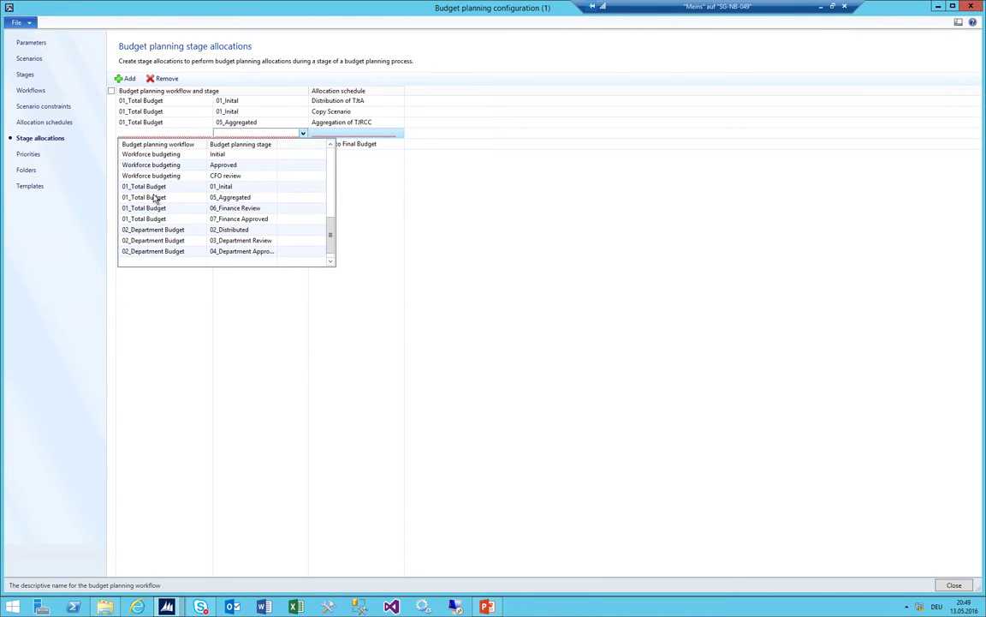
left_click(149, 198)
key("Tab")
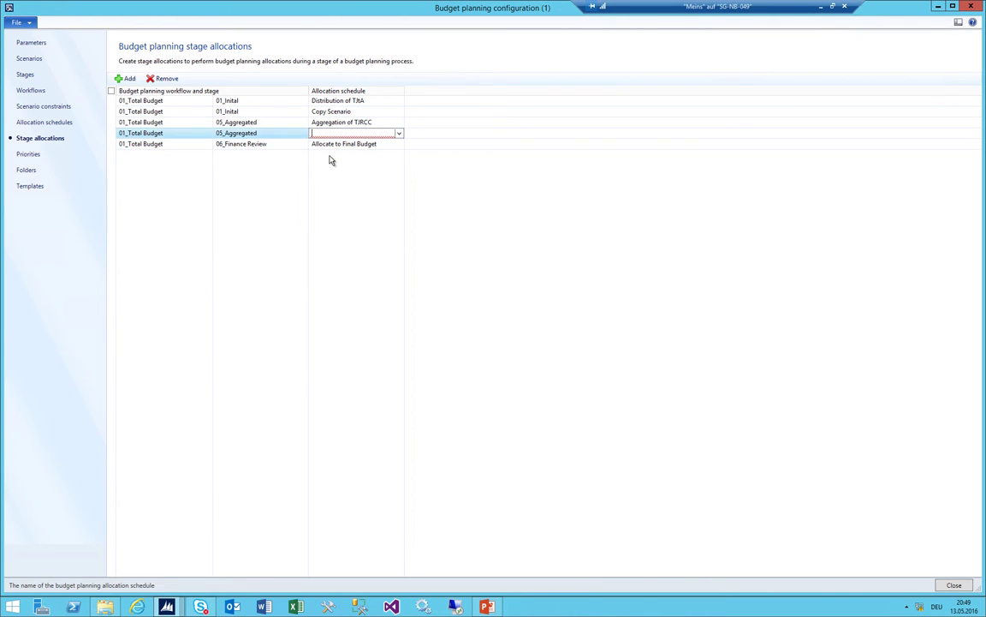
Try to assign the Aggregation of TJRCC allocation schedule to the new 05_Aggregated stage allocation
key("alt+Down")
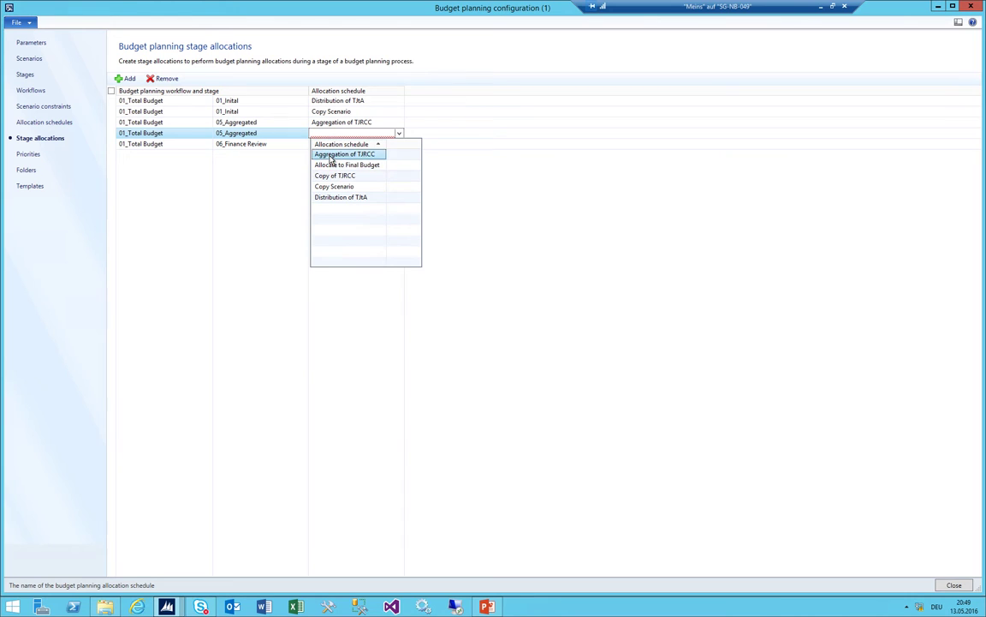
left_click(331, 156)
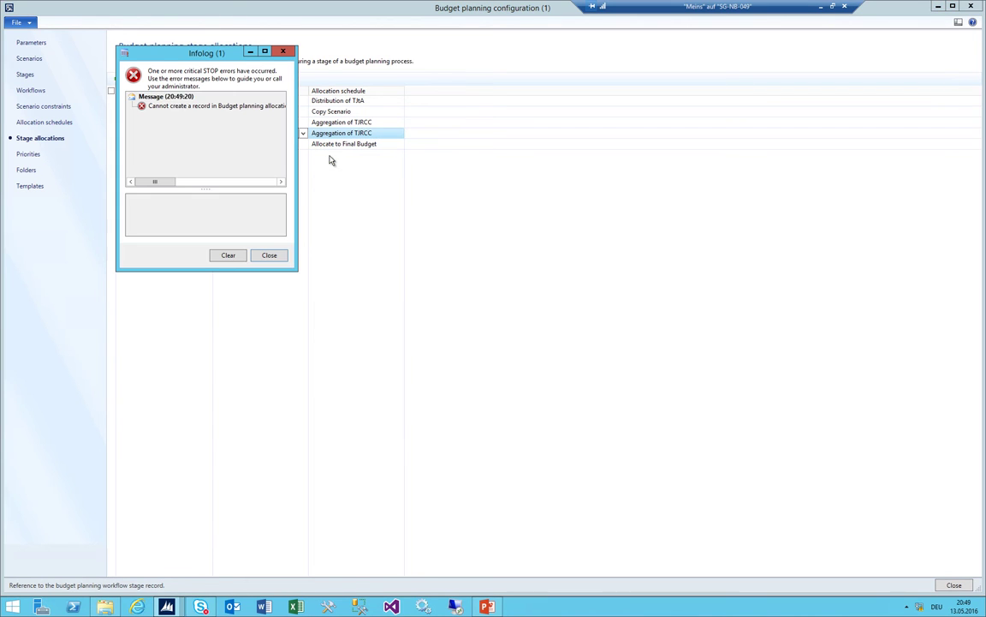
key("Escape")
left_click(369, 135)
key("Escape")
Assign the Copy of TJRCC allocation schedule to the new 05_Aggregated stage allocation and save the row
left_click(399, 134)
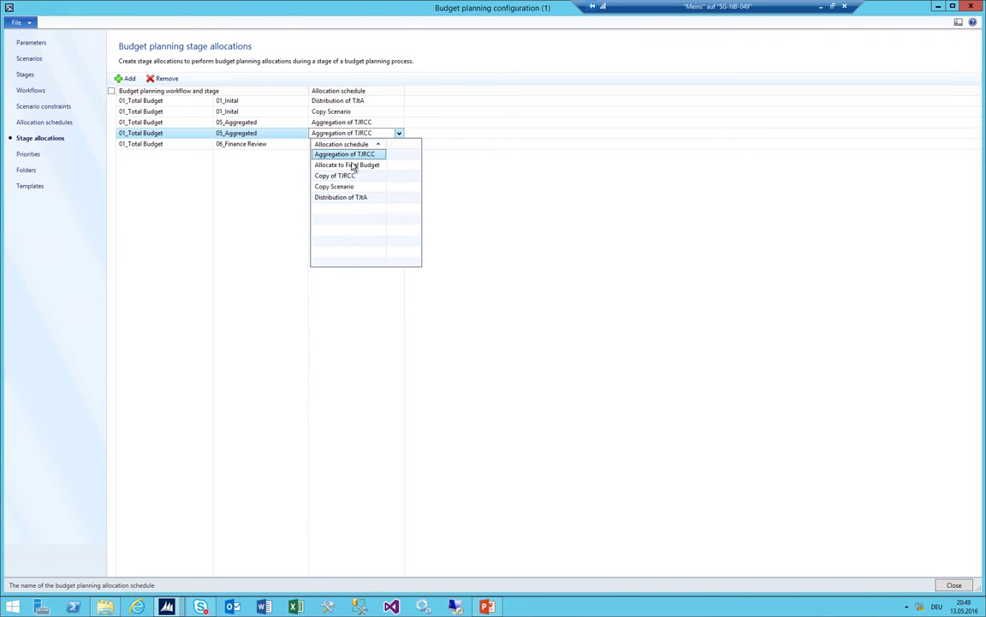
left_click(348, 178)
key("Up")
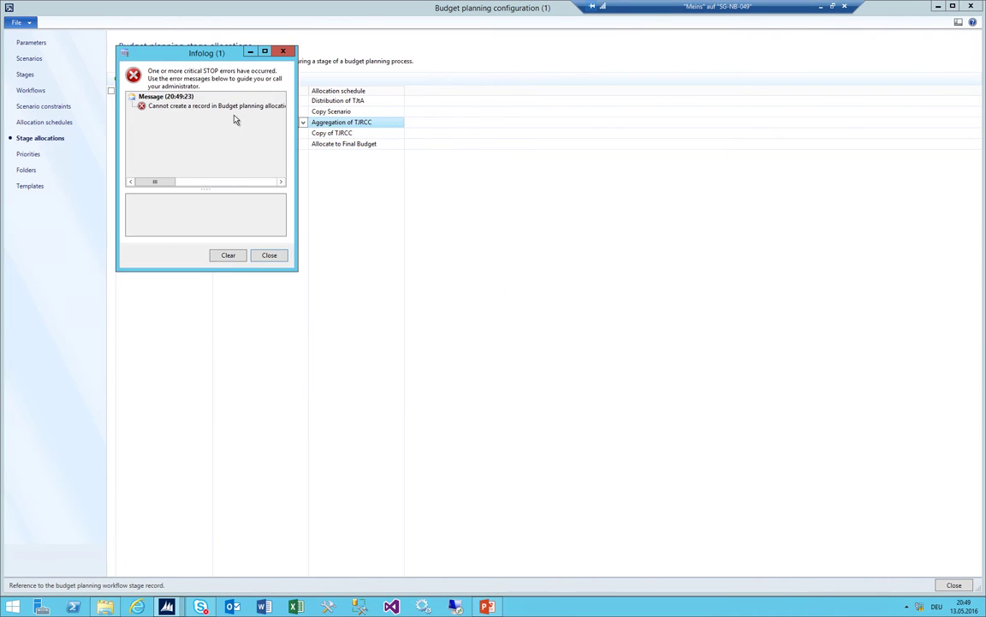
key("Escape")
Reopen budget plan 000021 (NewTrial2) from the list of all budget plans and filter its lines by the scenario 006_TJFIN
key("alt+Tab")
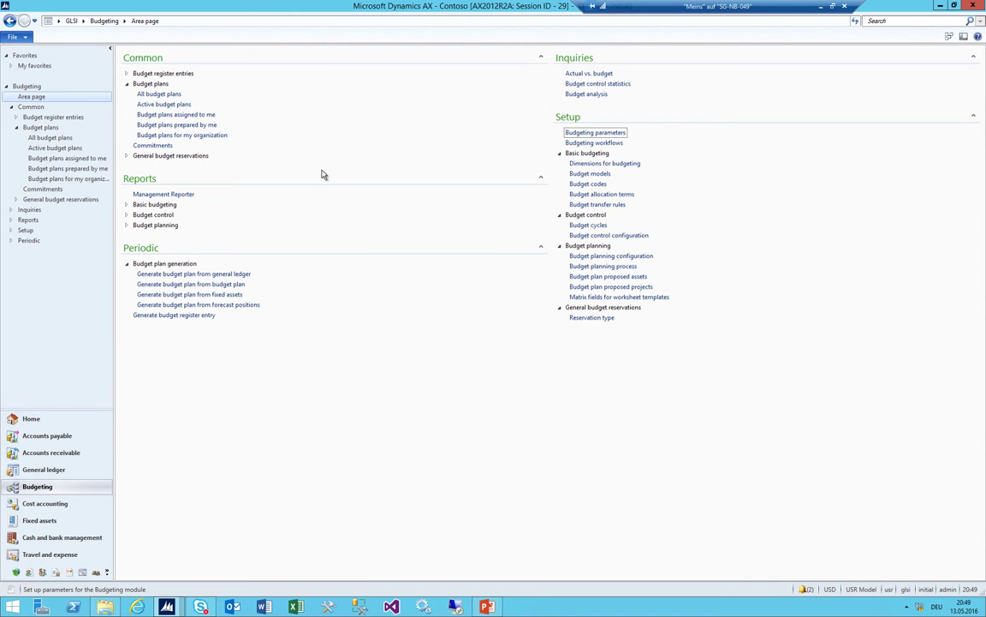
key("alt+Tab")
key("alt+Tab")
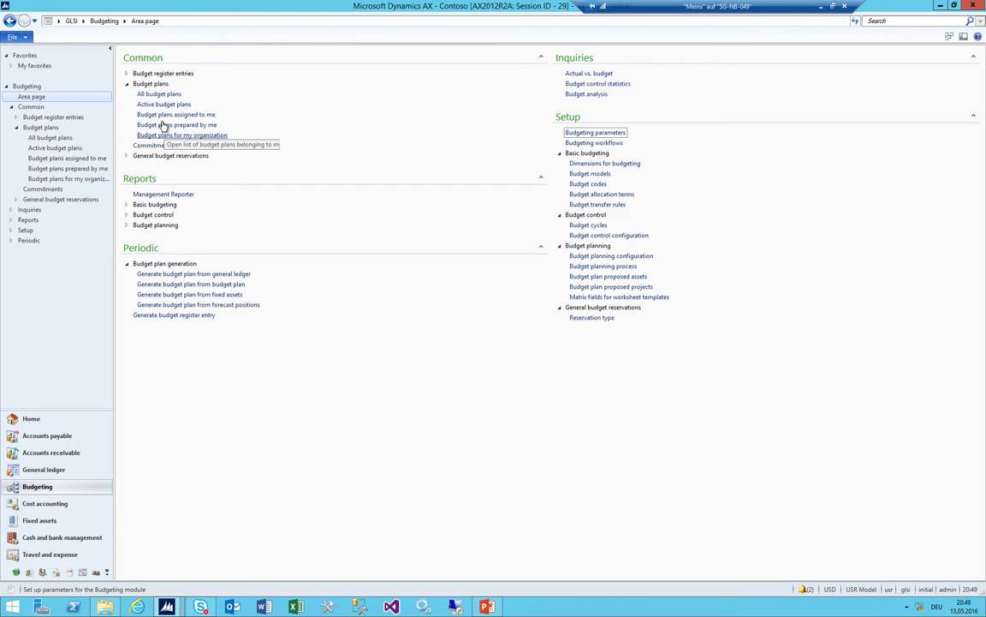
left_click(160, 95)
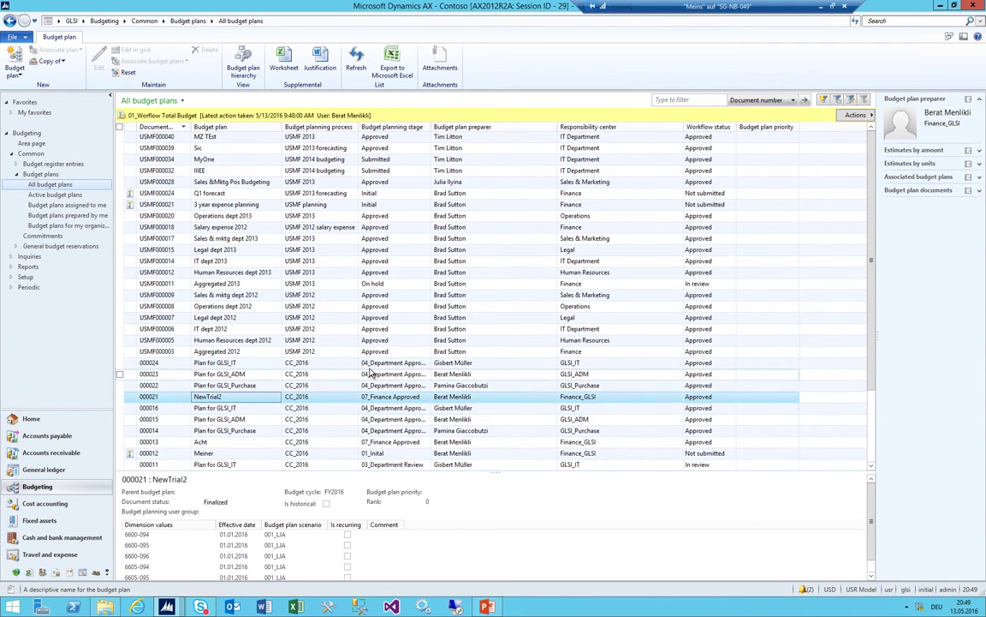
double_click(238, 397)
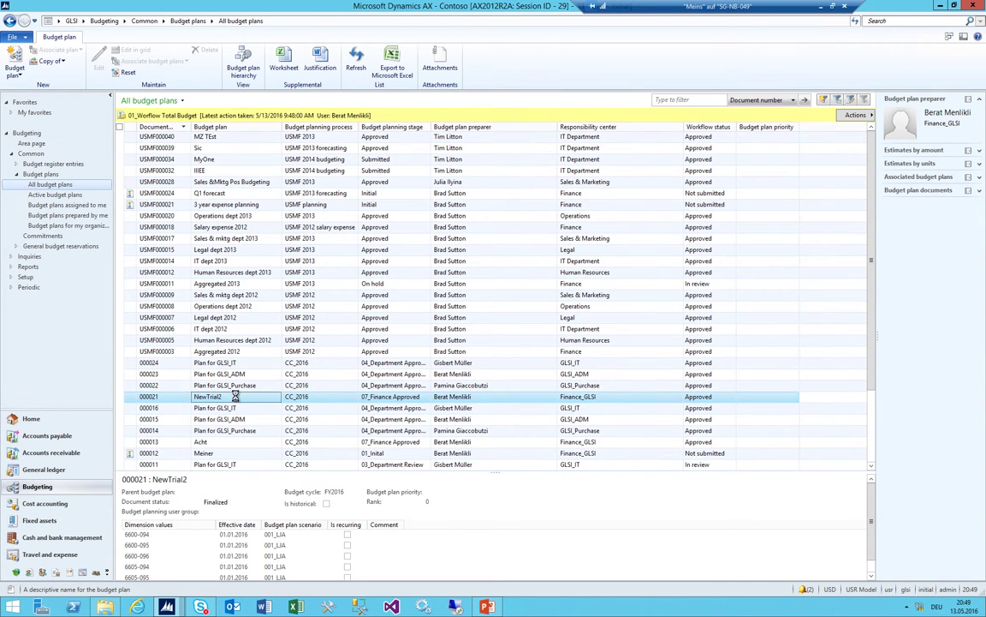
left_click(176, 139)
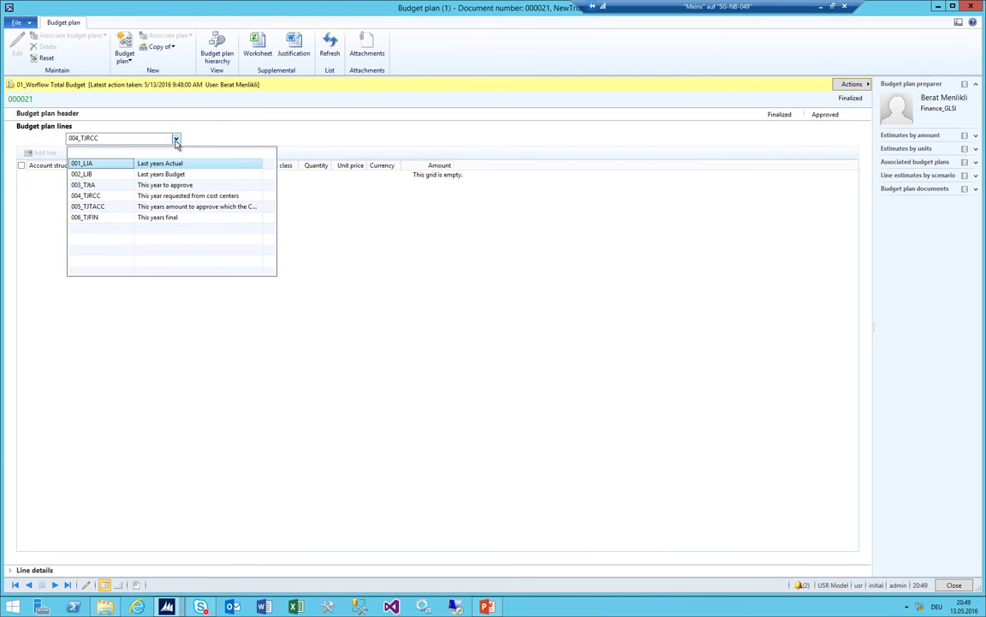
left_click(111, 218)
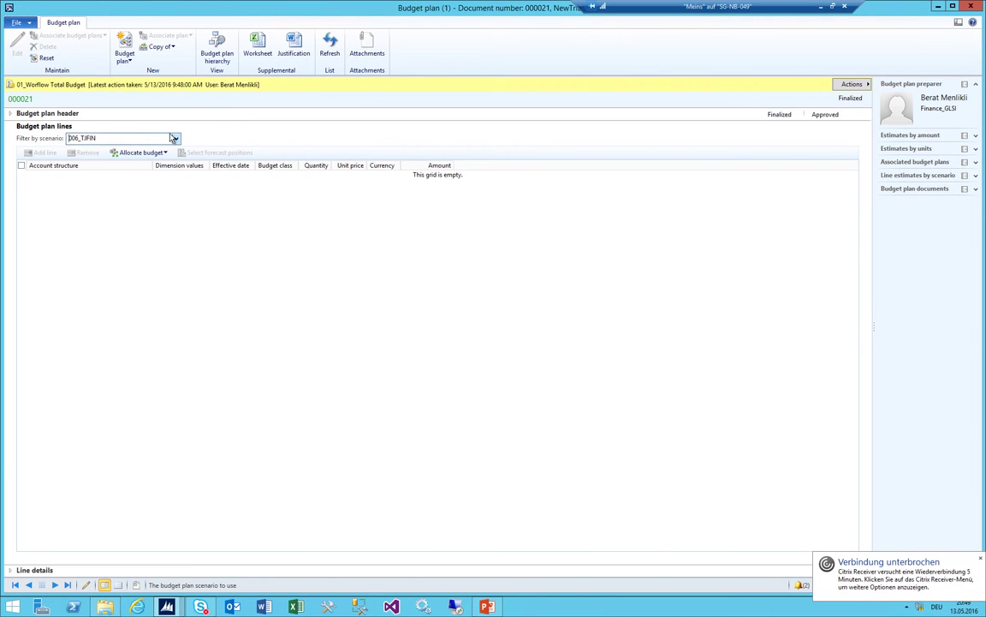
Open the plan's 07_Finance Approved worksheet in Excel and examine the scenario amounts and the Final column on Sheet1
left_click(257, 44)
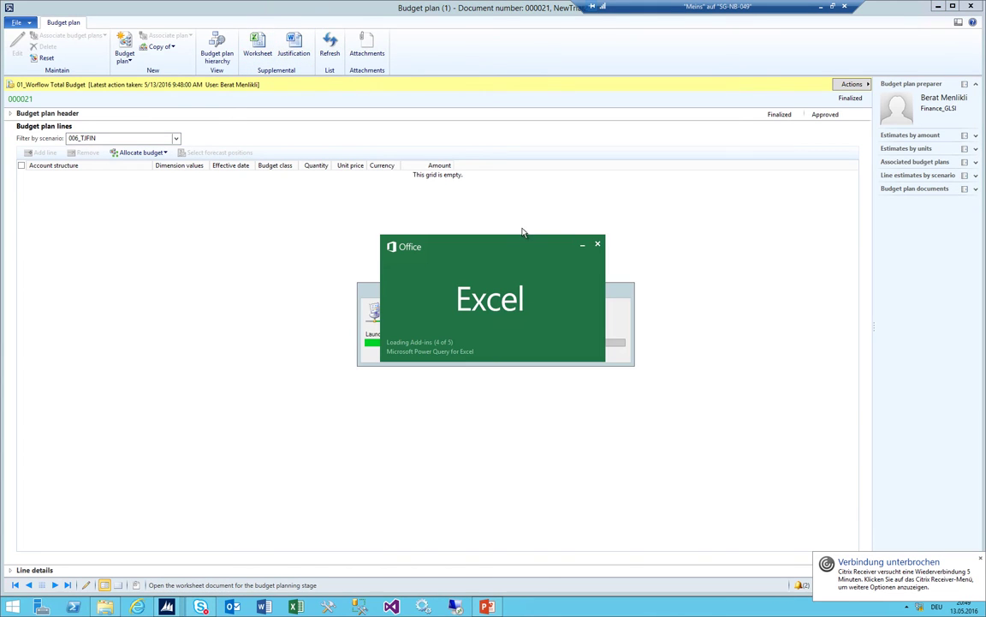
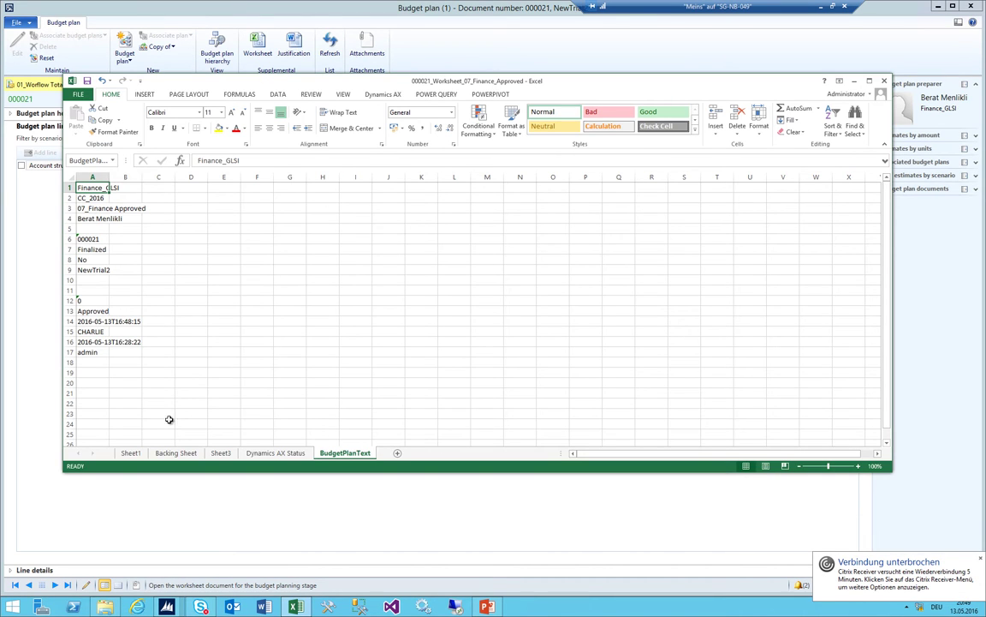
left_click(130, 452)
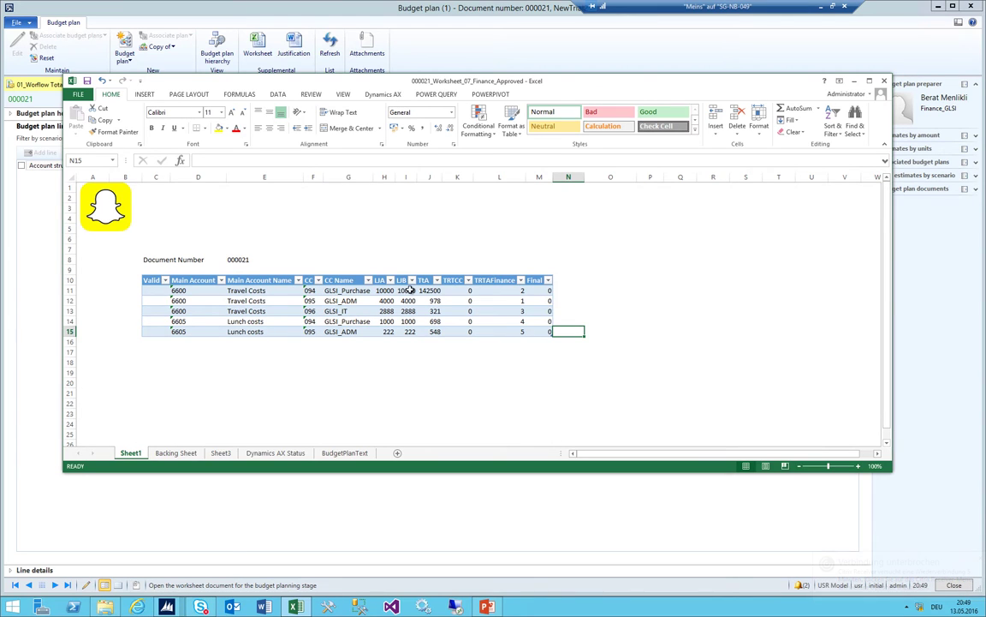
left_click_drag(384, 290, 547, 290)
left_click(543, 300)
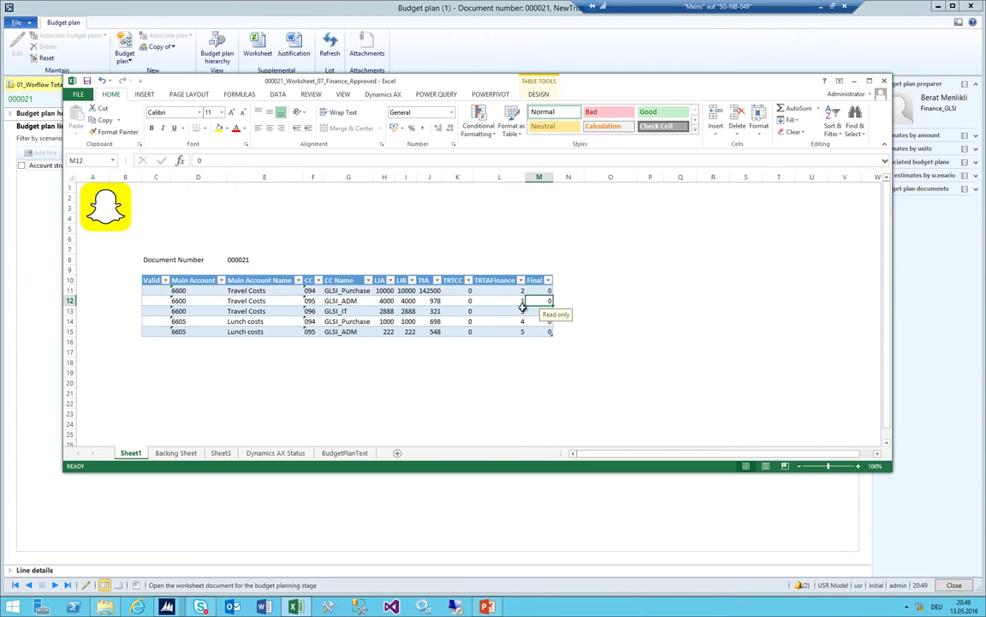
left_click_drag(383, 291, 408, 323)
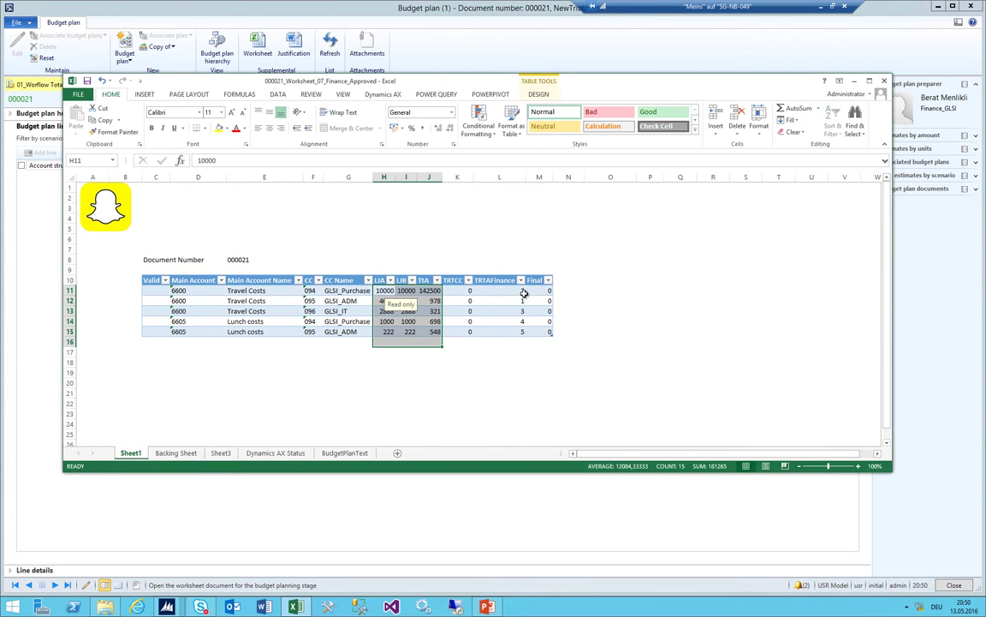
left_click_drag(541, 292, 538, 335)
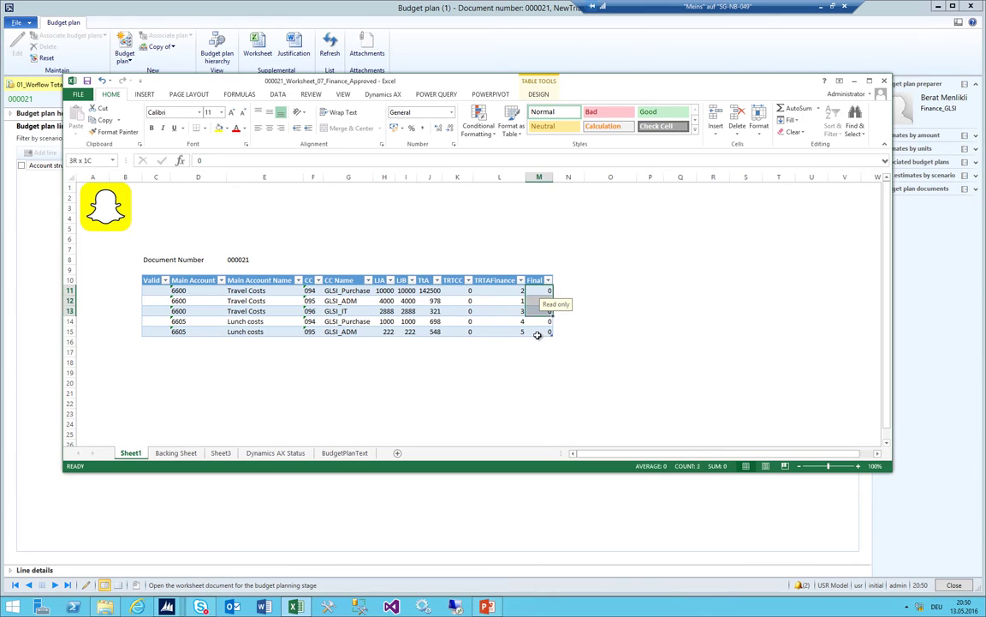
left_click(538, 291)
left_click(540, 331, "shift")
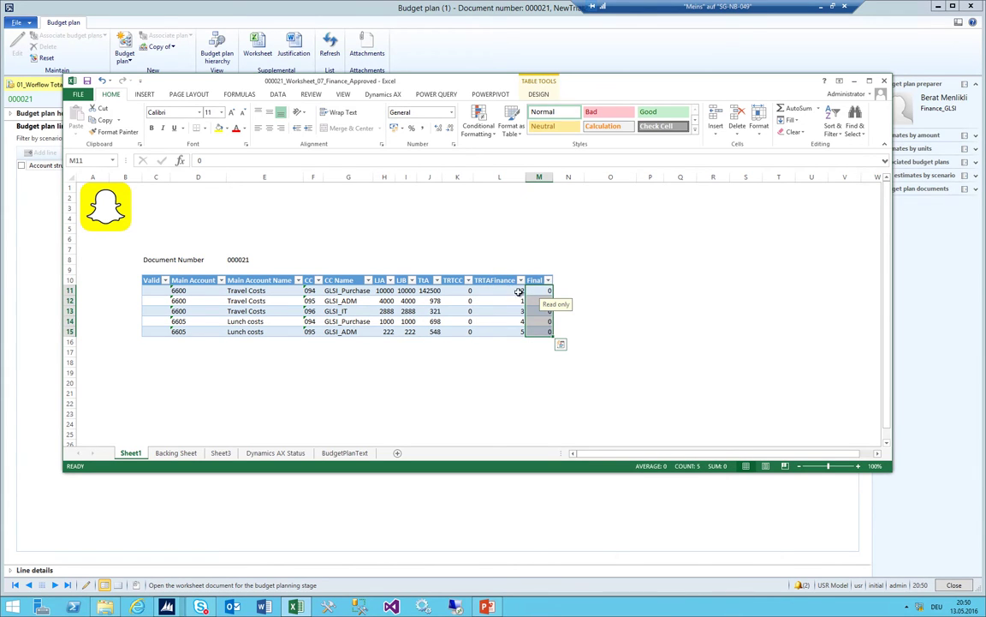
Examine the TRTCC, TRTAFinance and Final amounts of all five lines in the worksheet table
left_click(458, 290)
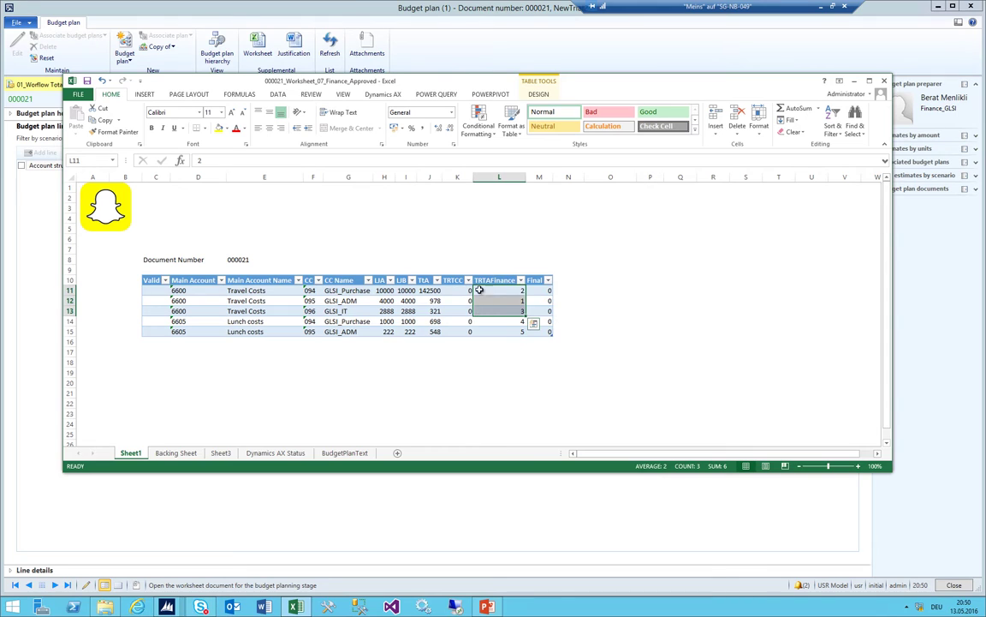
left_click(462, 330, "shift")
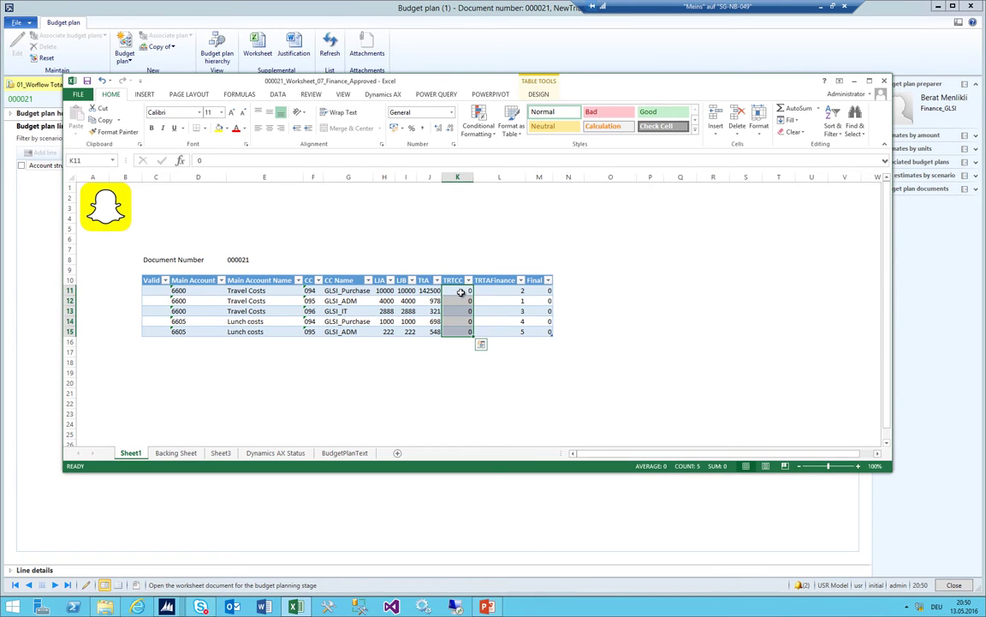
left_click_drag(546, 290, 544, 334)
Switch to the Dynamics AX budget planning configuration and check the Allocate to Final Budget schedule's scenarios and its assigned stage
left_click(167, 606)
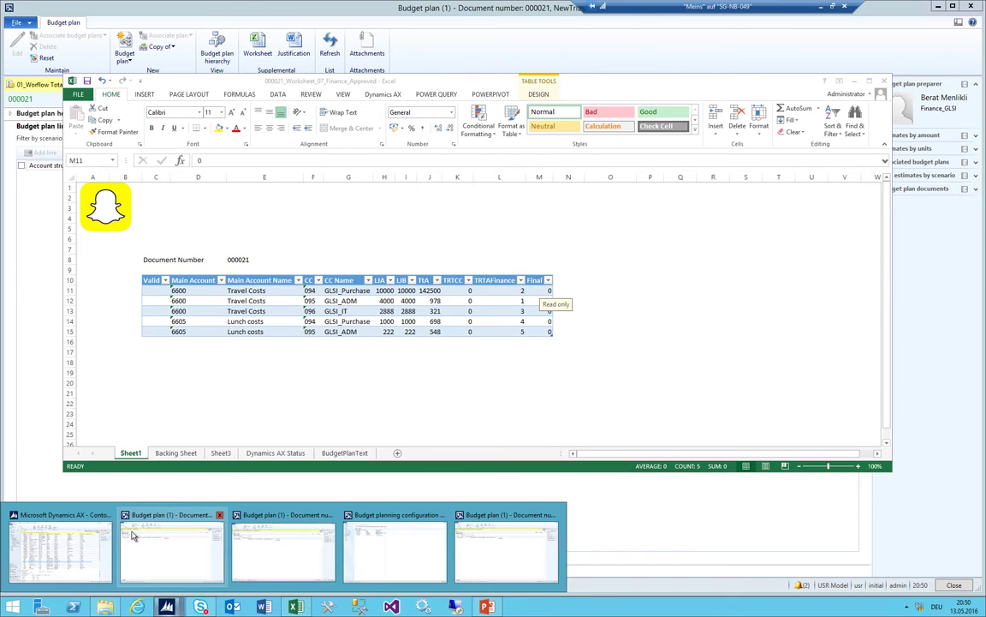
left_click(433, 561)
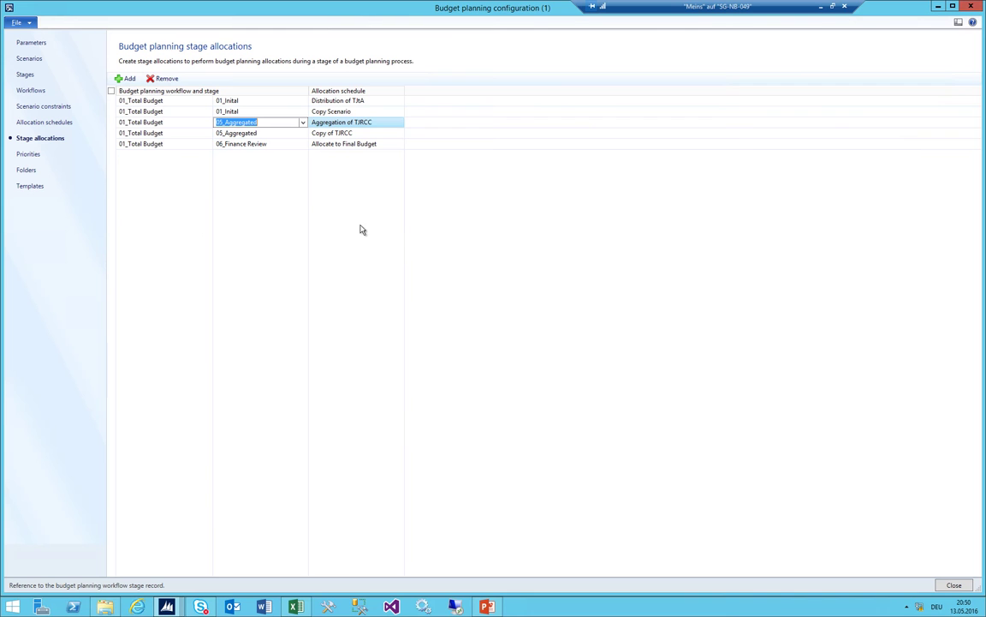
left_click(232, 145)
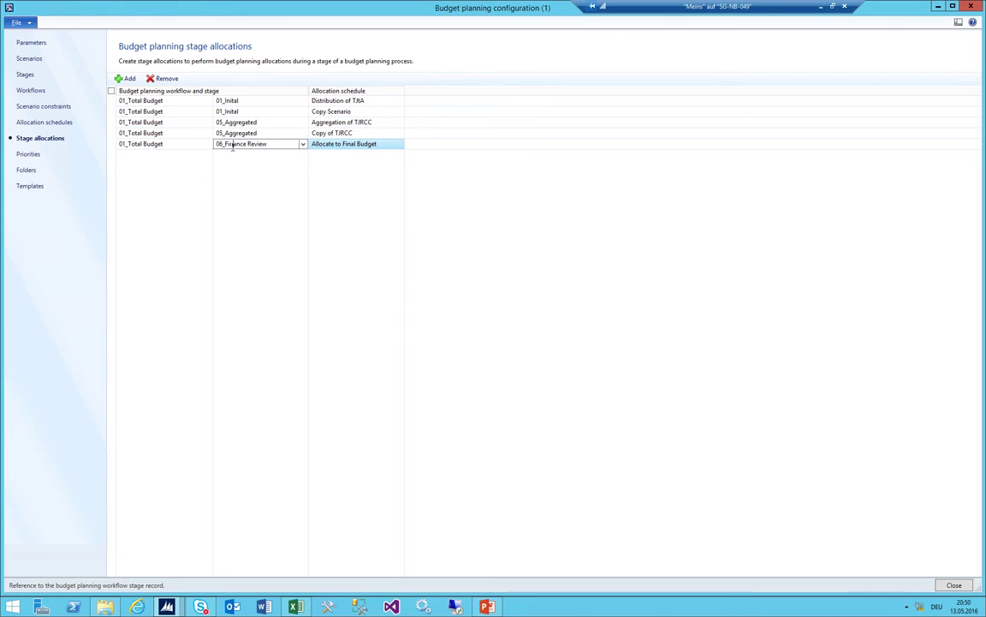
left_click(34, 122)
left_click(224, 112)
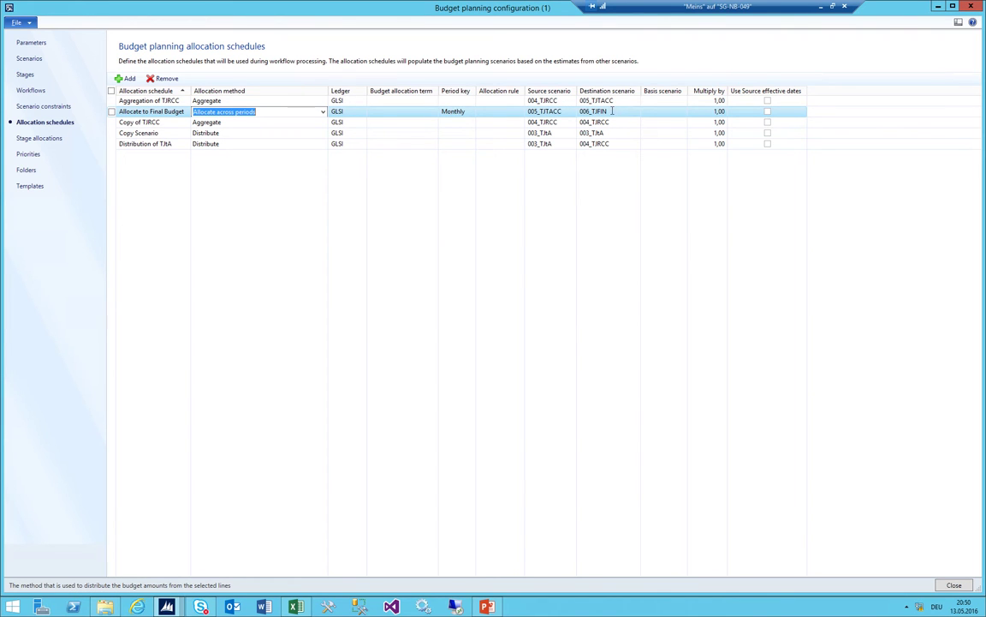
left_click(43, 139)
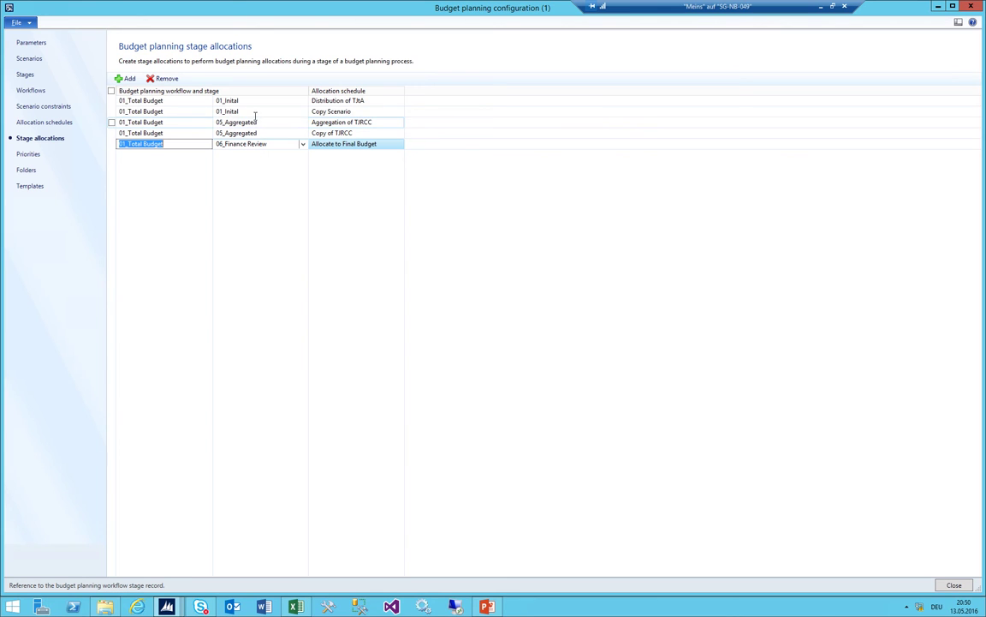
left_click(240, 144)
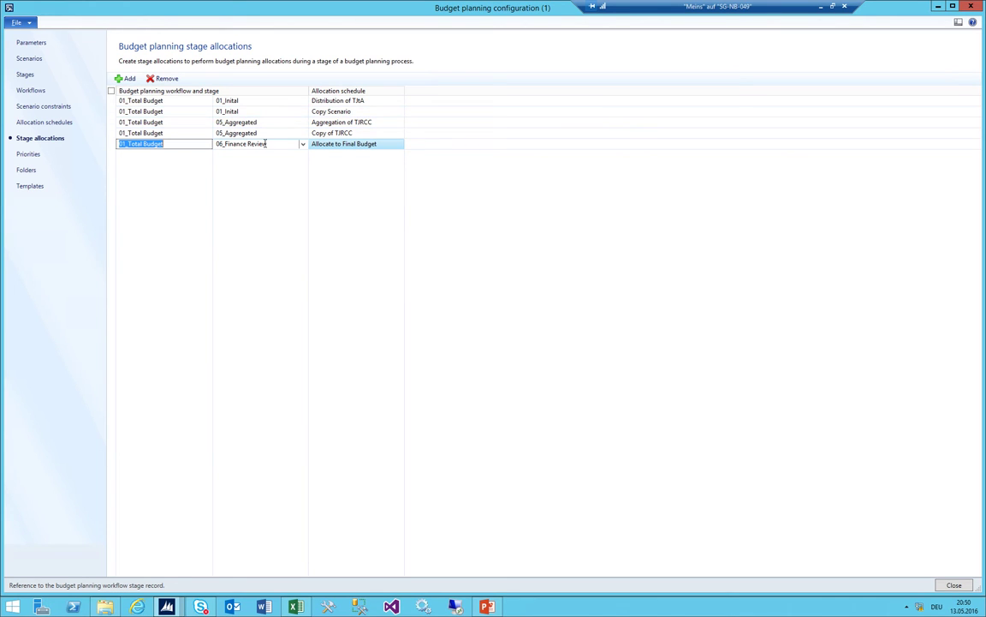
Change the final stage allocation to 01_Total Budget stage 07_Finance Approved and assign the Allocate to Final Budget schedule to it
left_click(303, 145)
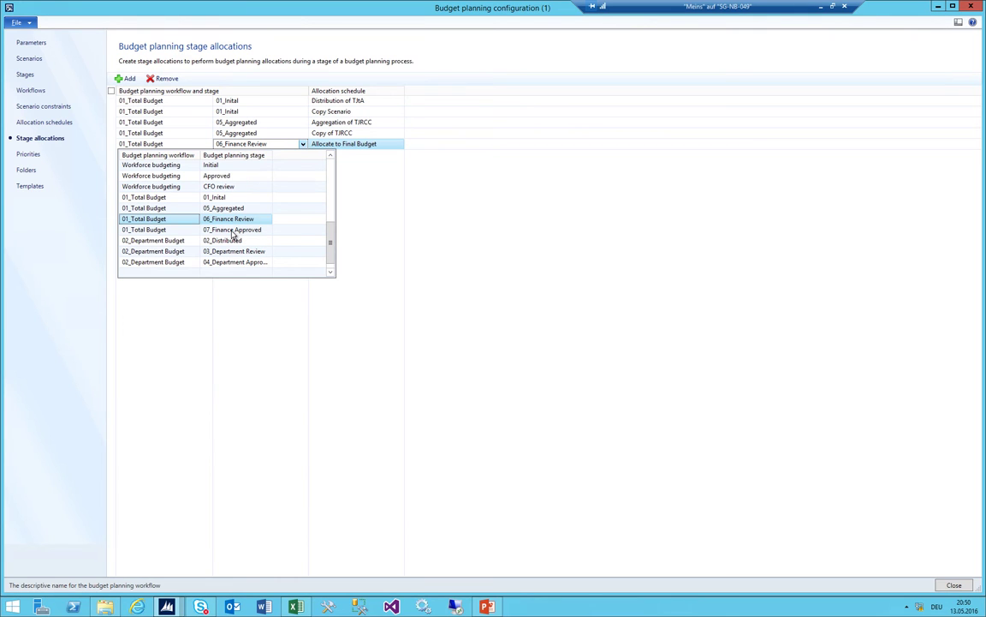
left_click(330, 271)
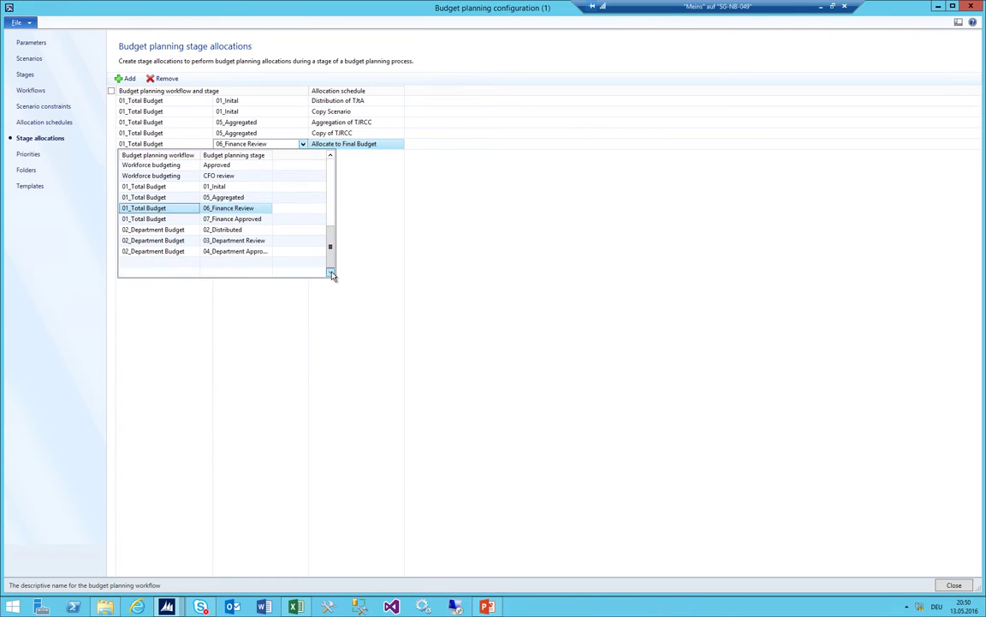
left_click(161, 219)
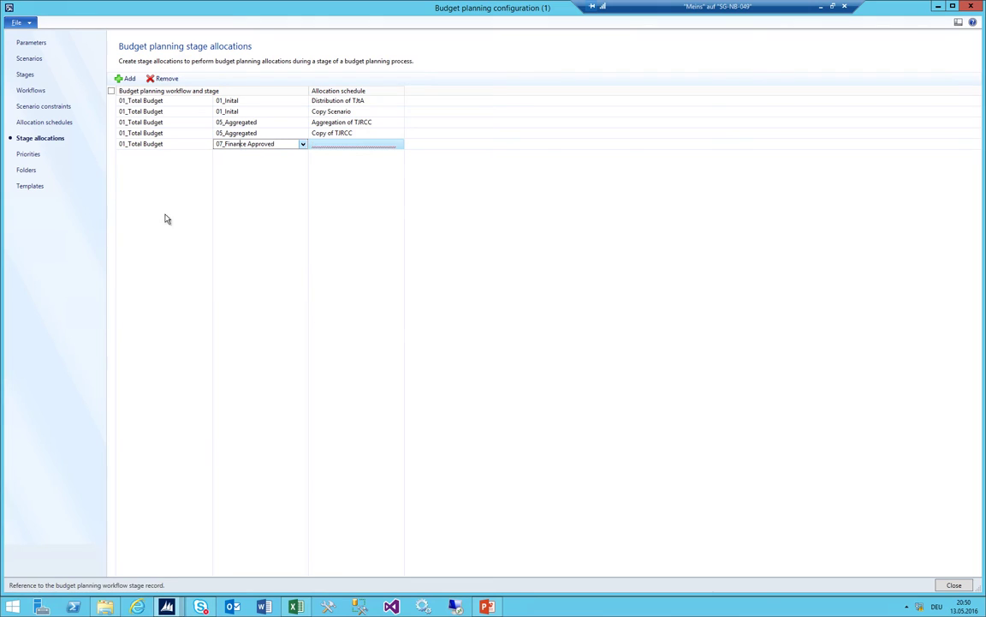
left_click(386, 140)
left_click(399, 144)
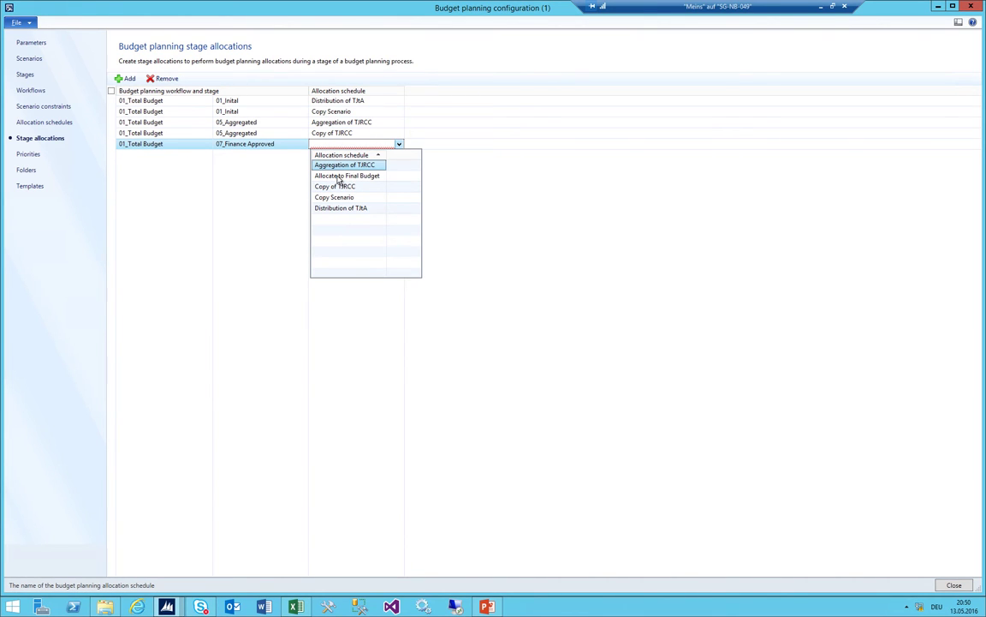
left_click(349, 175)
left_click(337, 123)
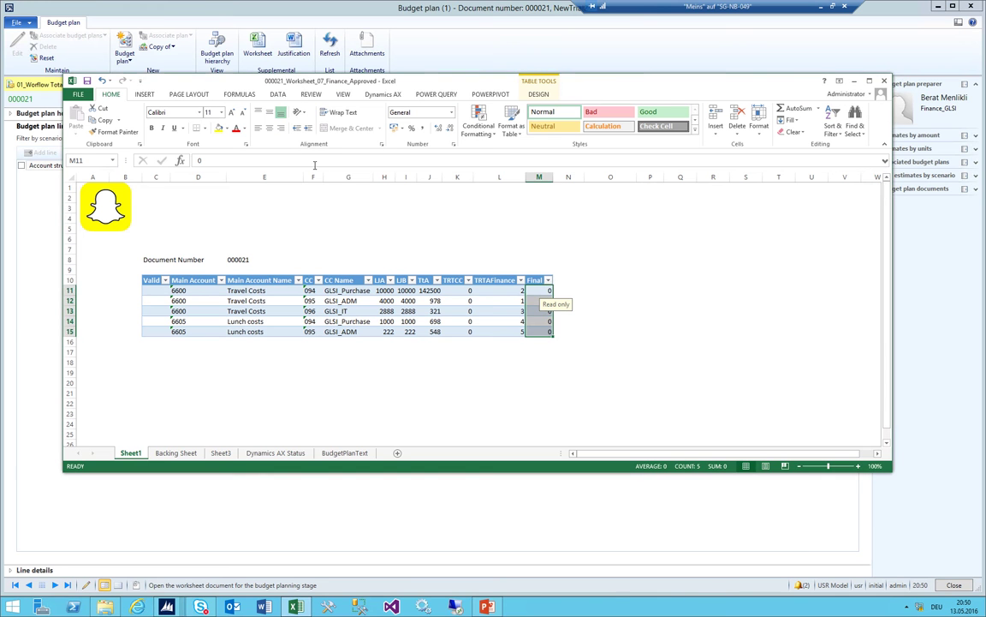
Close the Excel worksheet without saving its changes and close budget plan 000021
left_click(885, 81)
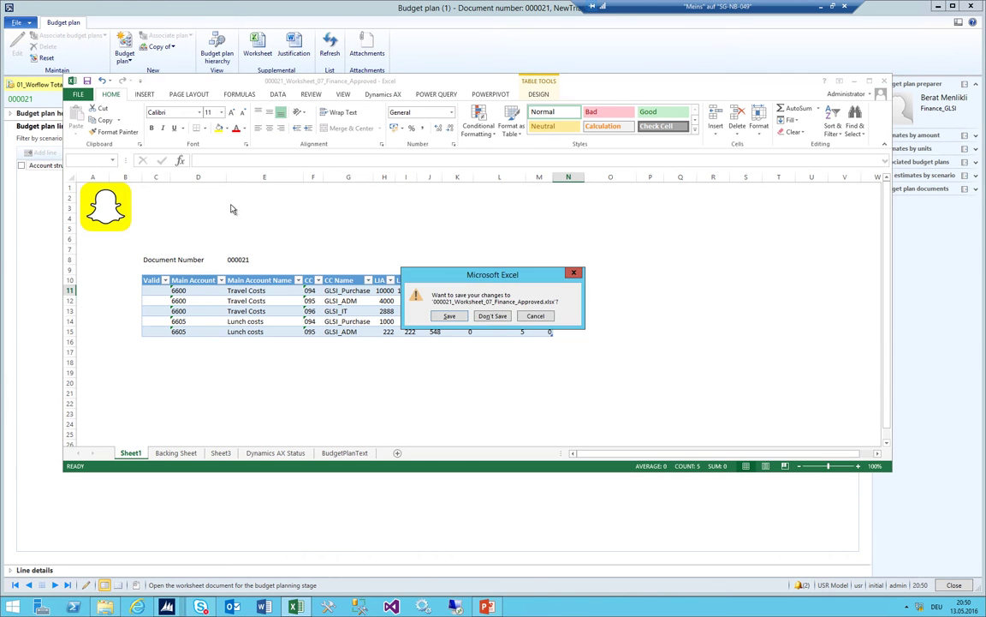
left_click(486, 317)
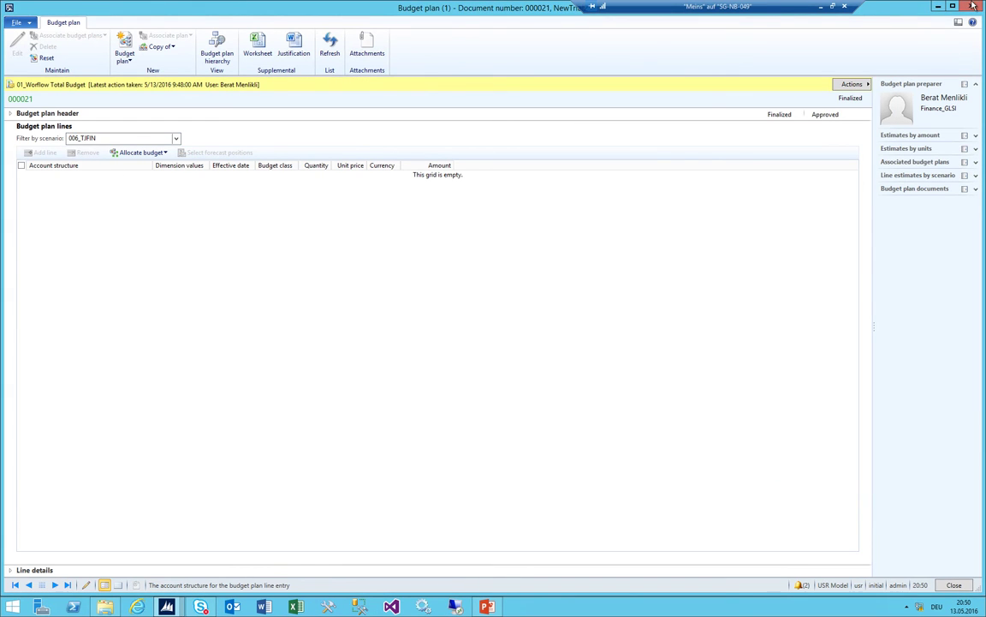
left_click(973, 6)
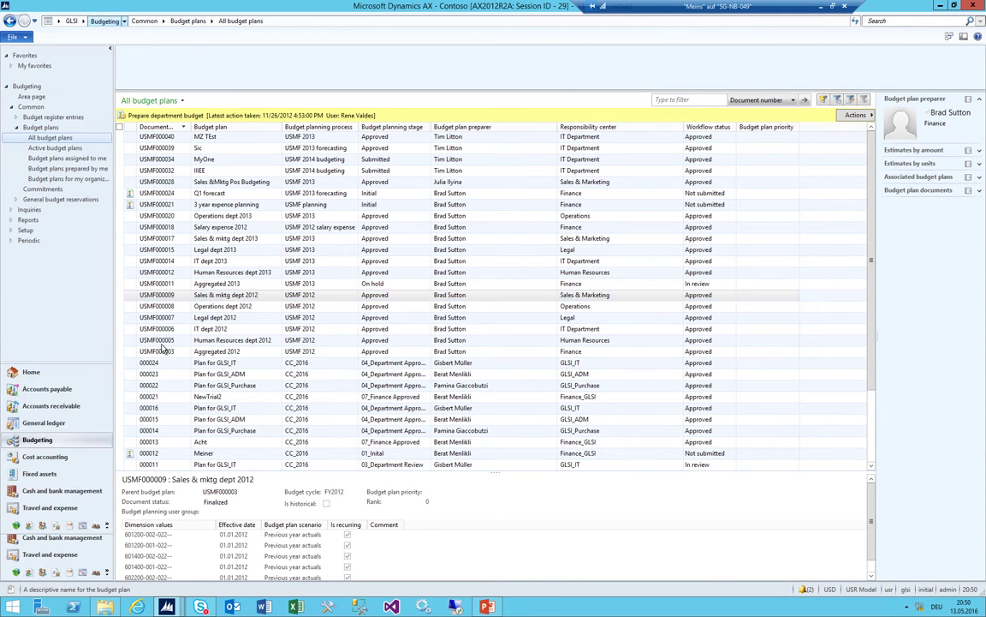
Open budget plan generation from the general ledger, choose to create a new budget plan, and set Historical to No
left_click(161, 275)
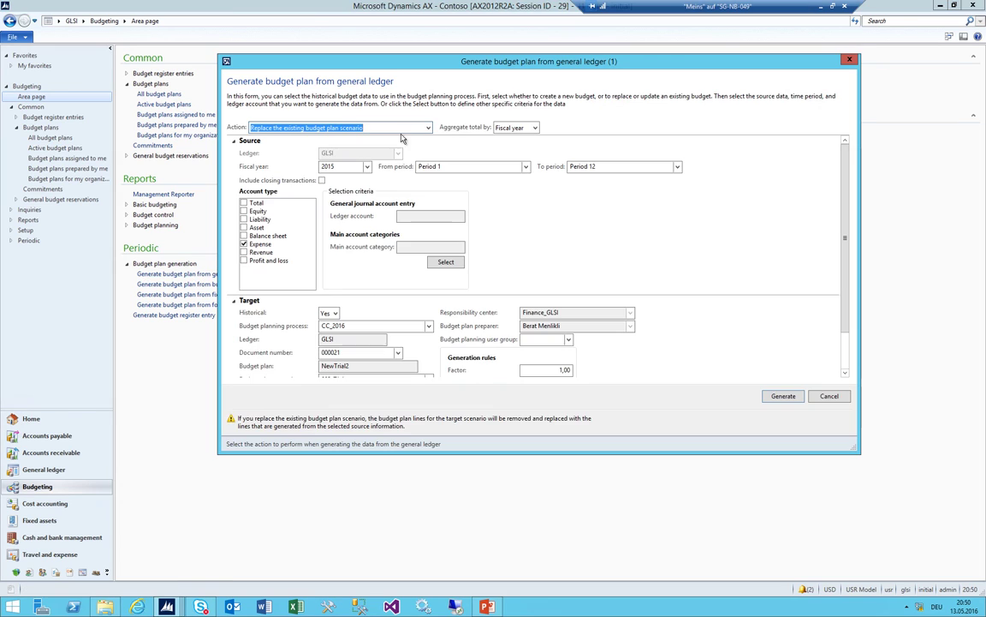
left_click(387, 127)
left_click(261, 136)
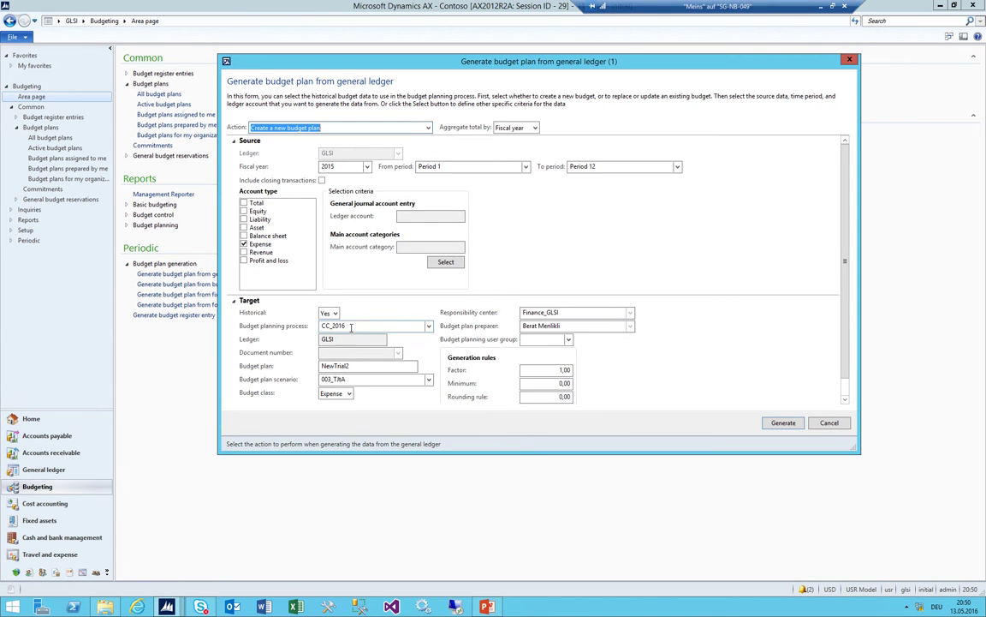
left_click(304, 300)
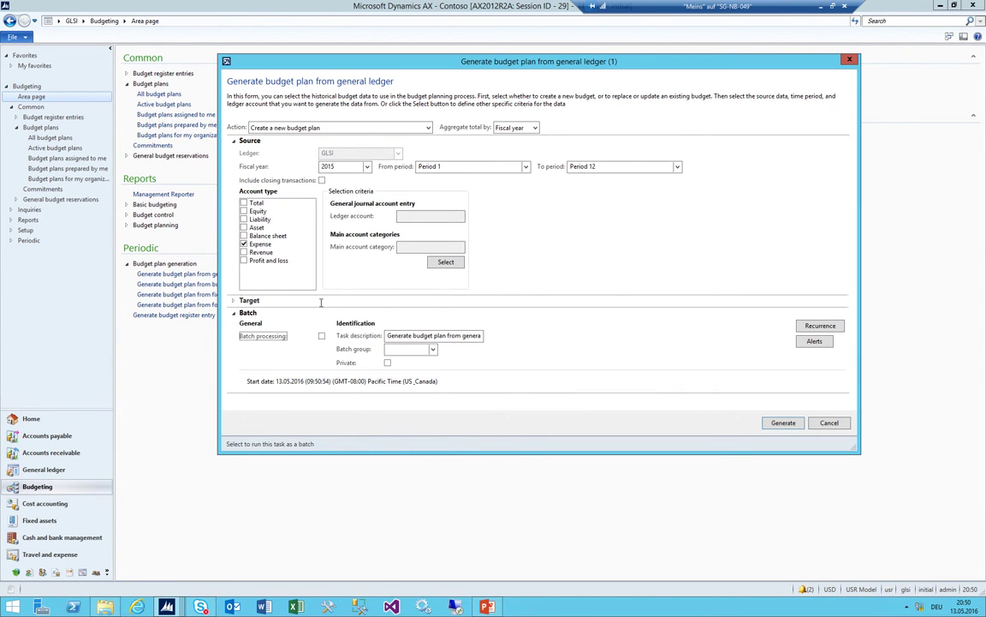
left_click(321, 301)
left_click(335, 287)
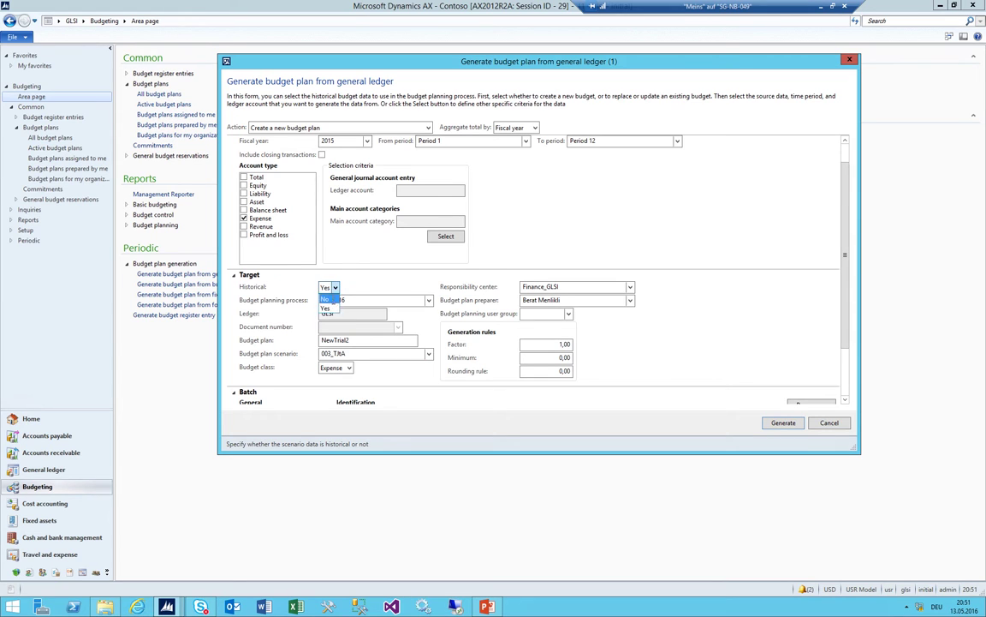
left_click(325, 298)
Select target scenario 001_LJA, name the budget plan "This time it is working!" and generate it
left_click(430, 355)
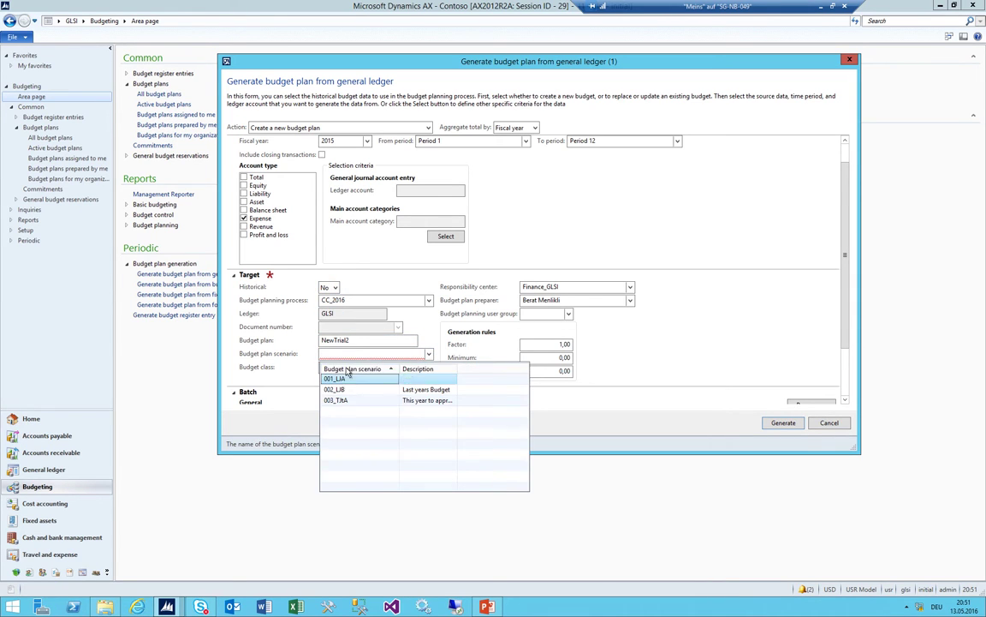
left_click(339, 379)
type("This")
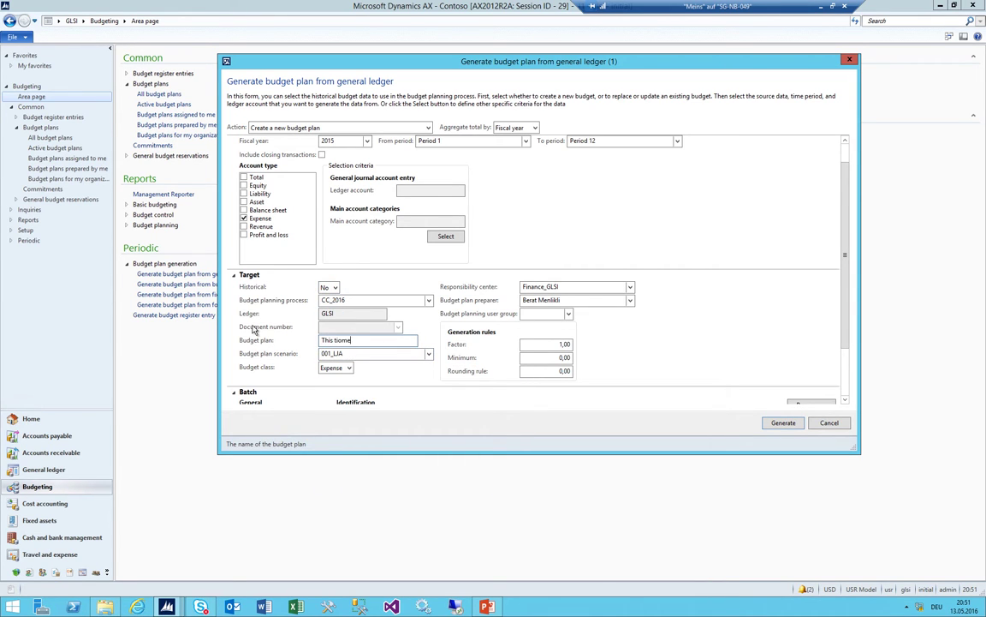
type(" time it is working!")
key("Tab")
key("Tab")
key("Tab")
key("Tab")
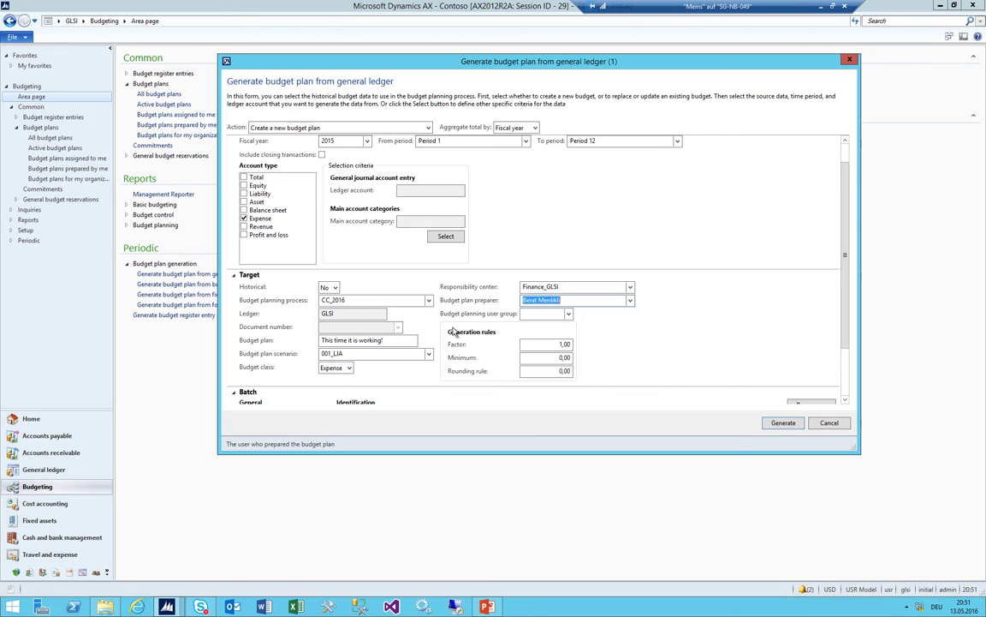
scroll(521, 230, "up", 1)
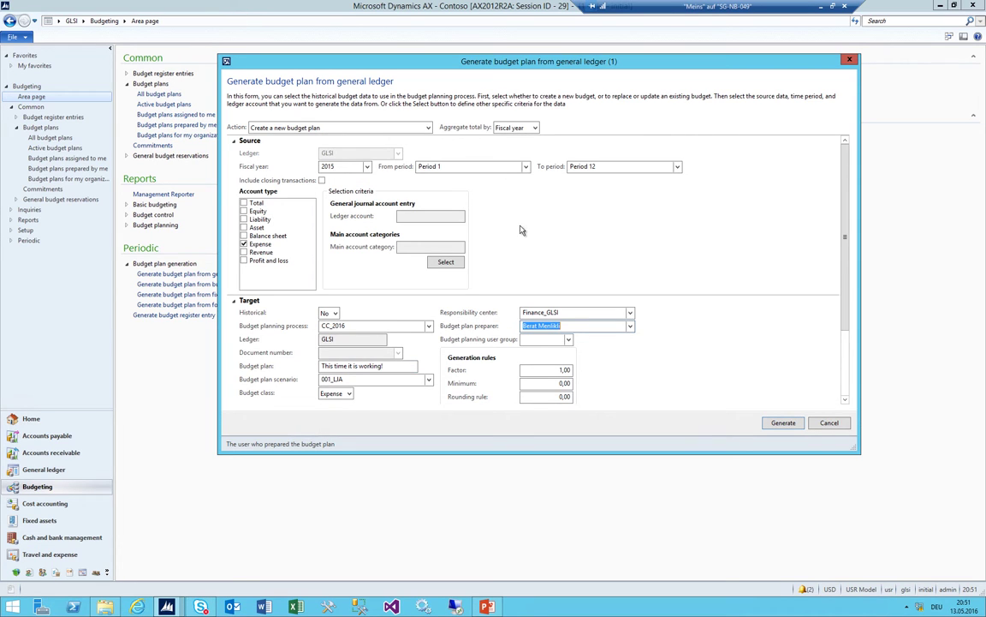
left_click(783, 423)
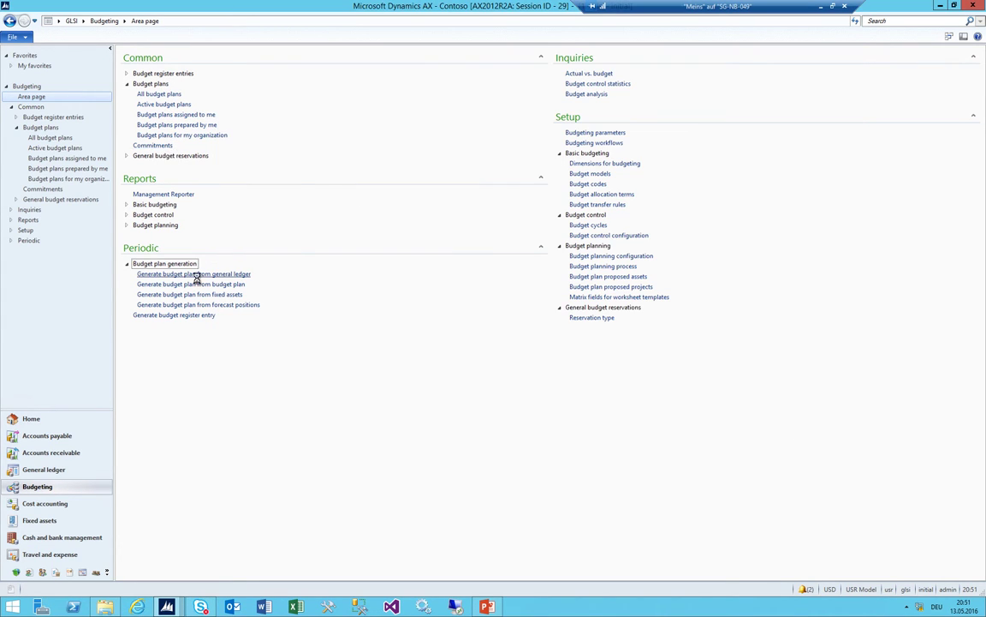
Open budget plan generation from a budget plan and set the source to process CC_2016, document 000021, scenario 005_TJTACC
left_click(197, 274)
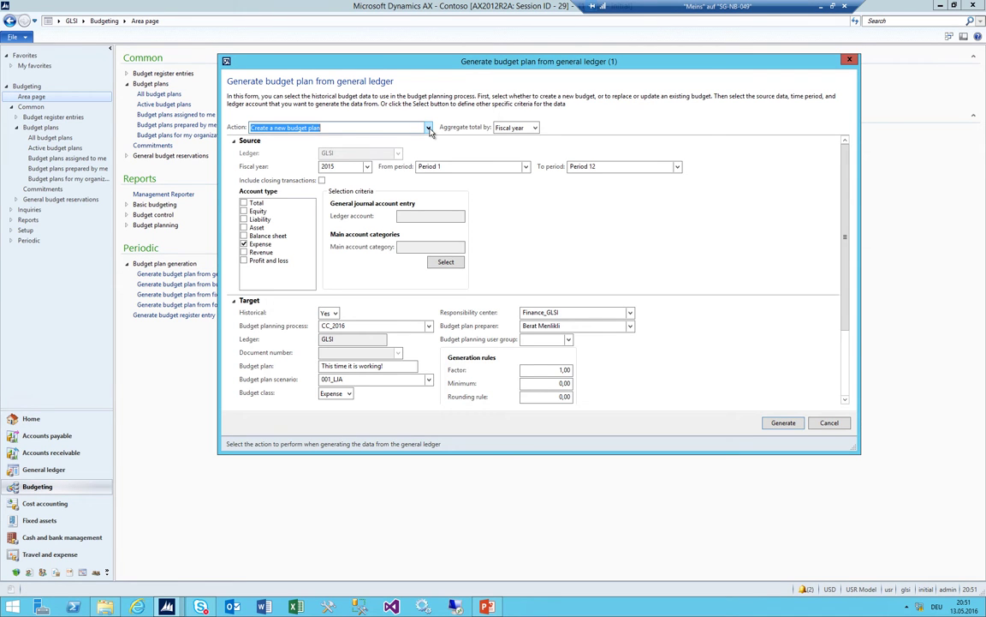
key("Escape")
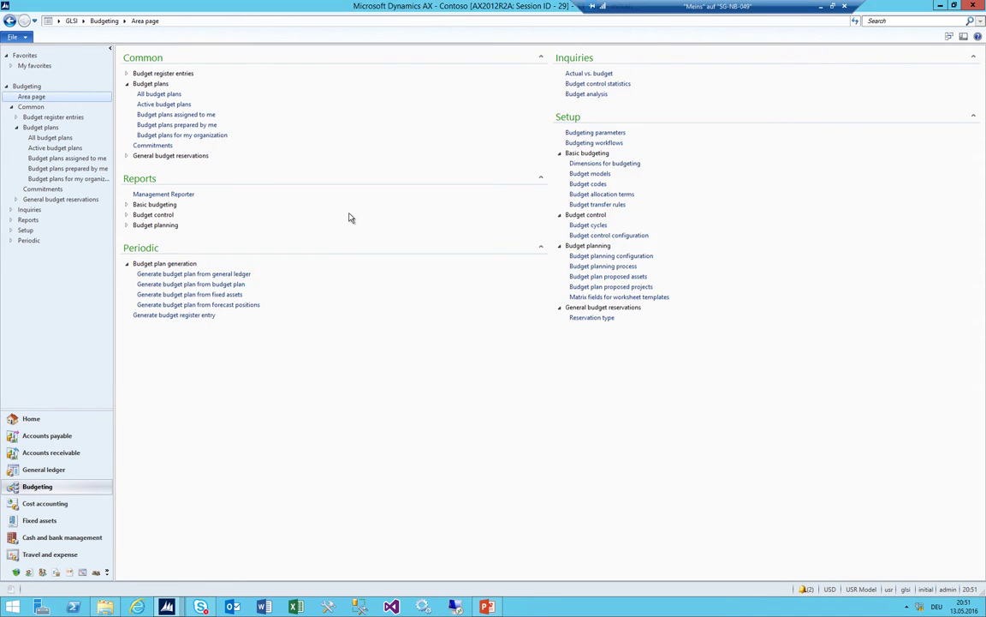
left_click(205, 283)
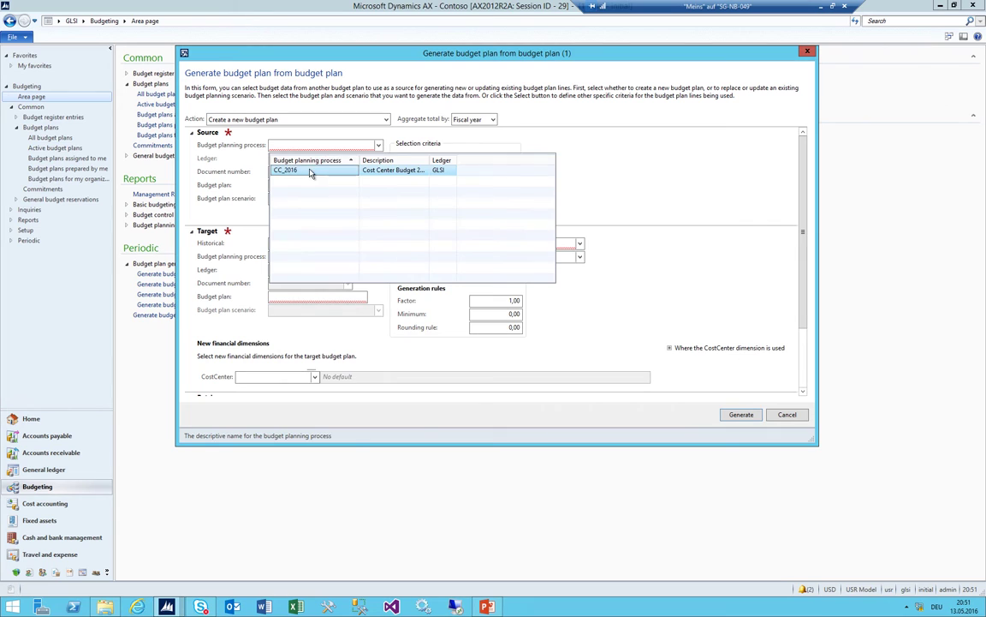
left_click(308, 169)
left_click(347, 171)
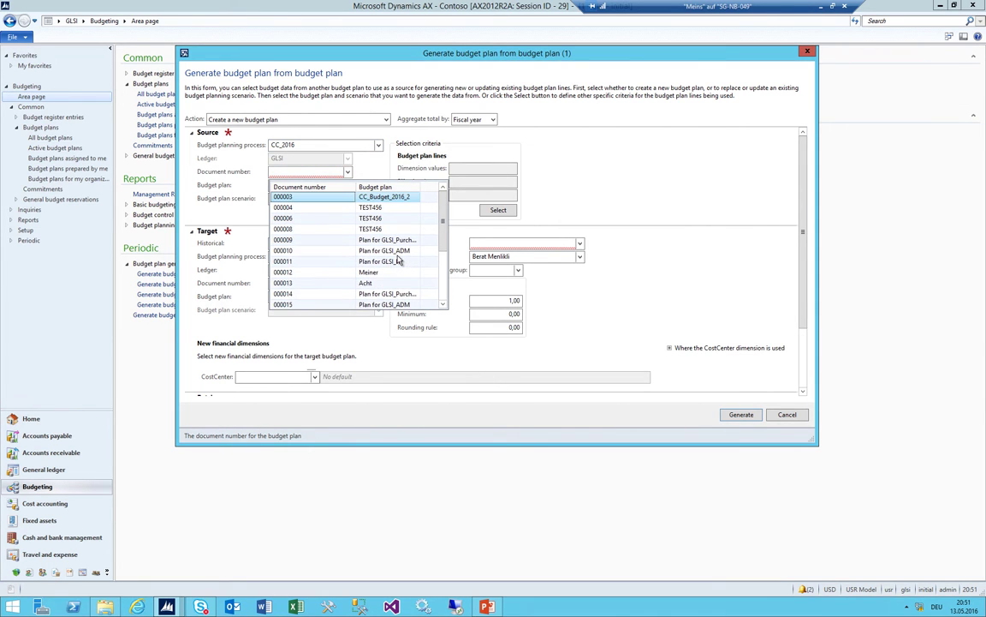
scroll(375, 220, "down", 3)
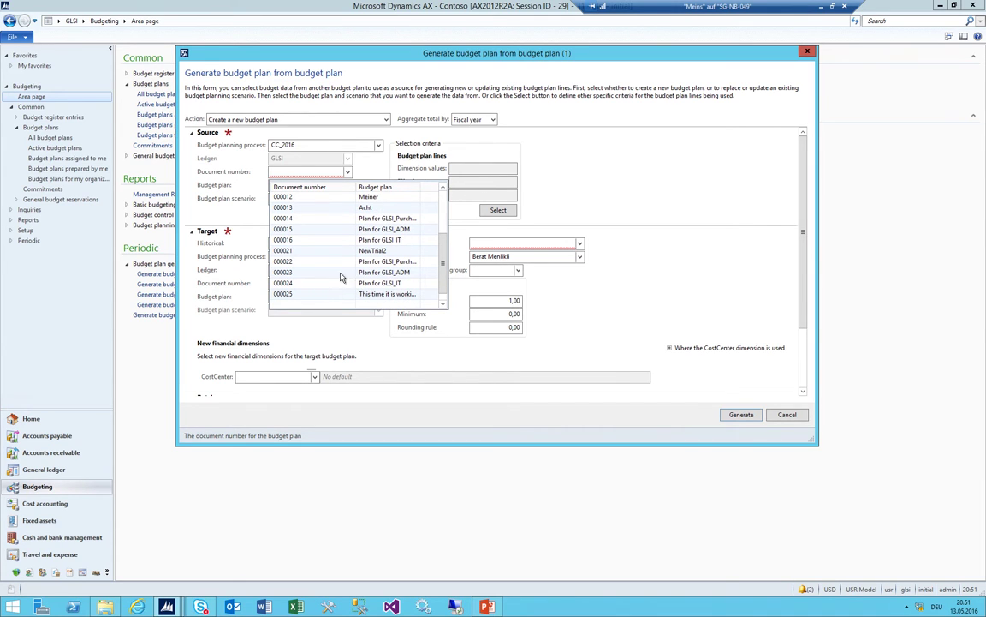
left_click(341, 251)
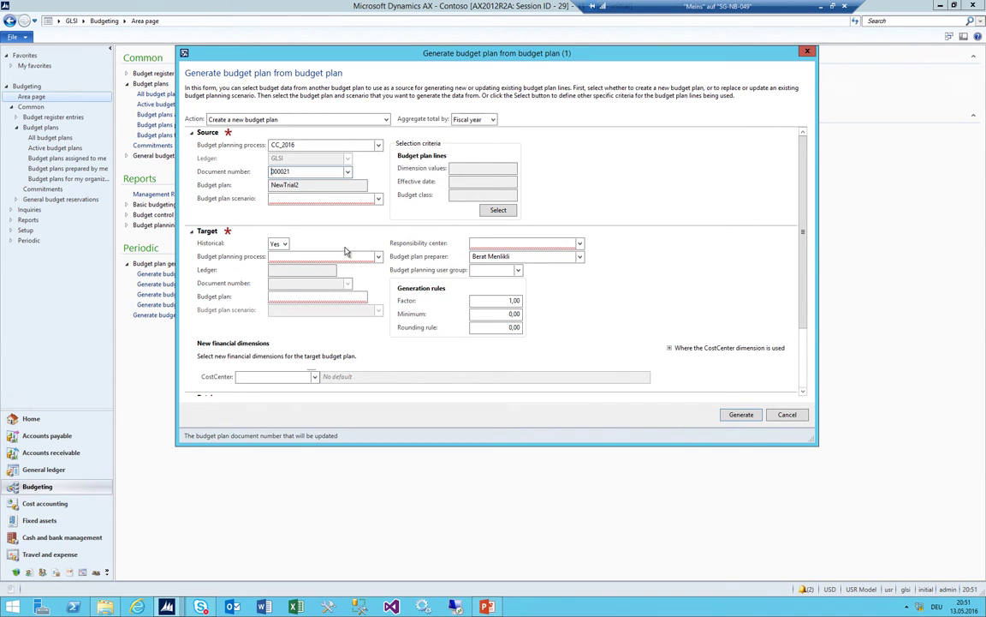
left_click(377, 199)
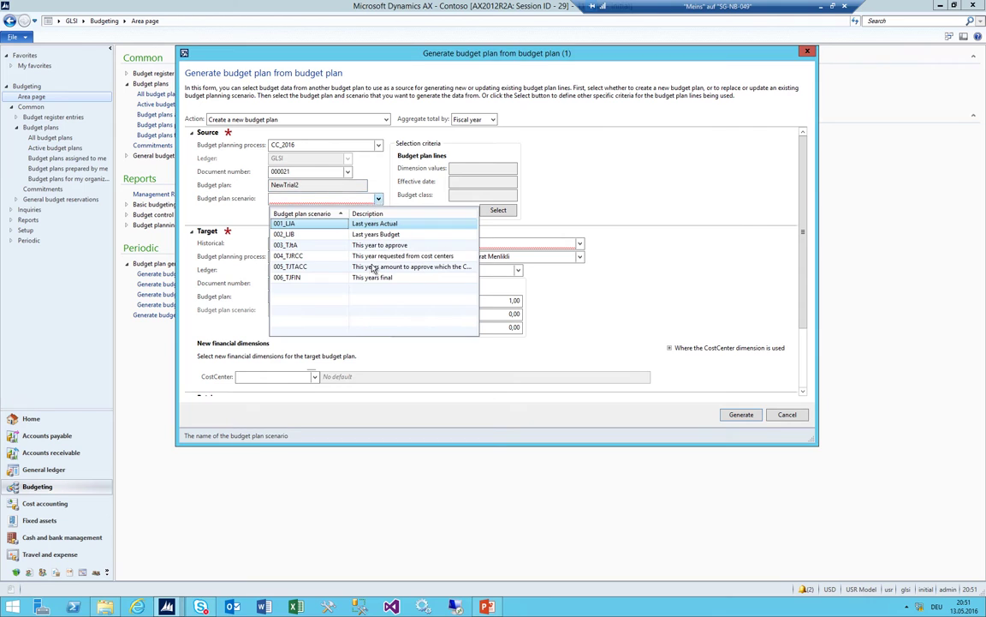
left_click(290, 267)
Set the target's Historical option to No and its process to CC_2016, and change the action to replace the existing budget plan scenario
left_click(279, 244)
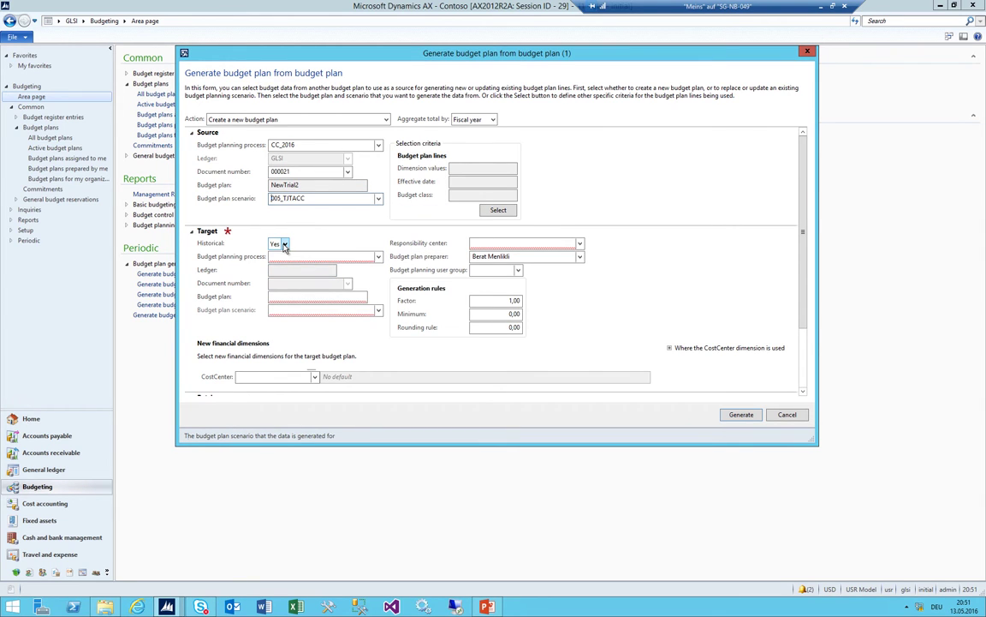
left_click(377, 258)
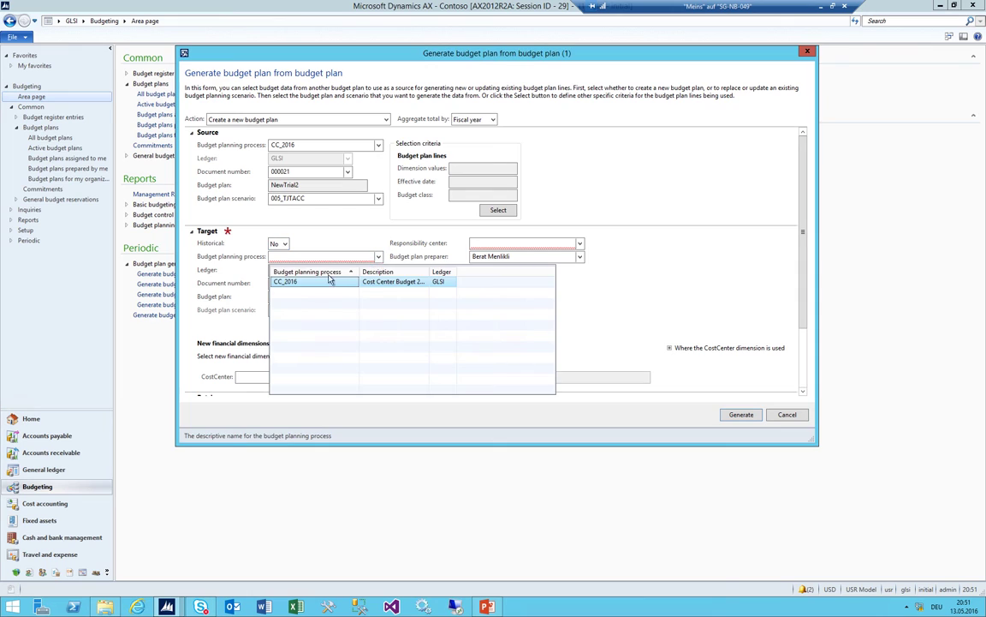
left_click(307, 283)
left_click(354, 297)
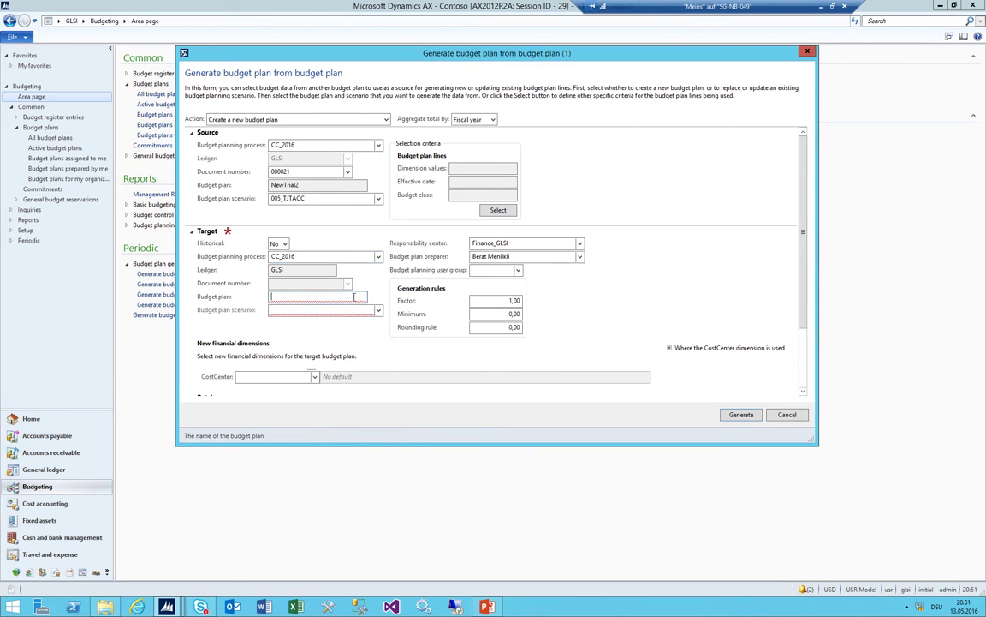
left_click(385, 121)
left_click(291, 142)
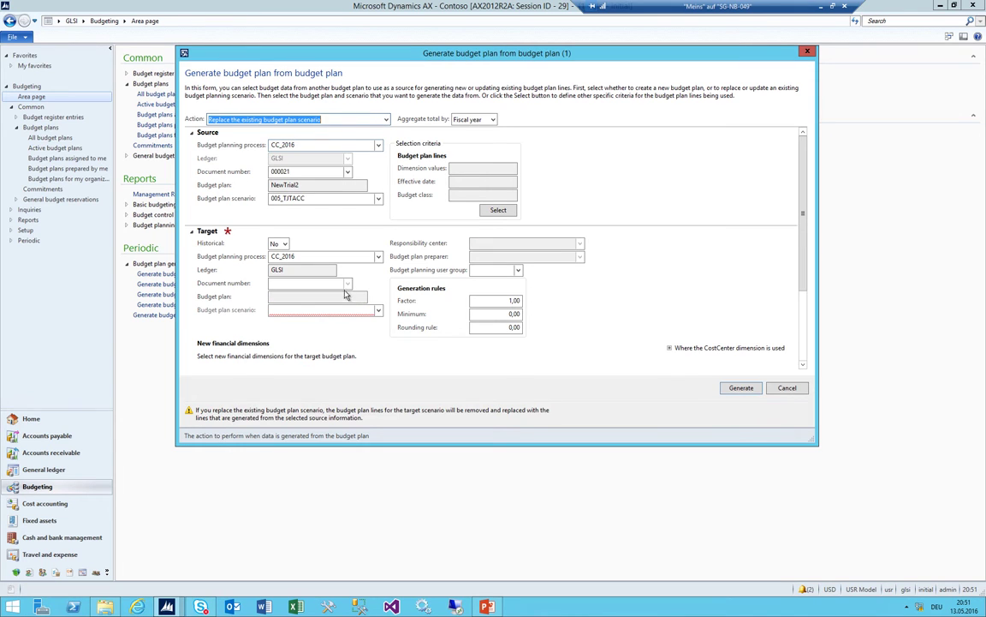
Select target document 000025 and scenario 002_LJB, and generate the budget plan data
left_click(348, 285)
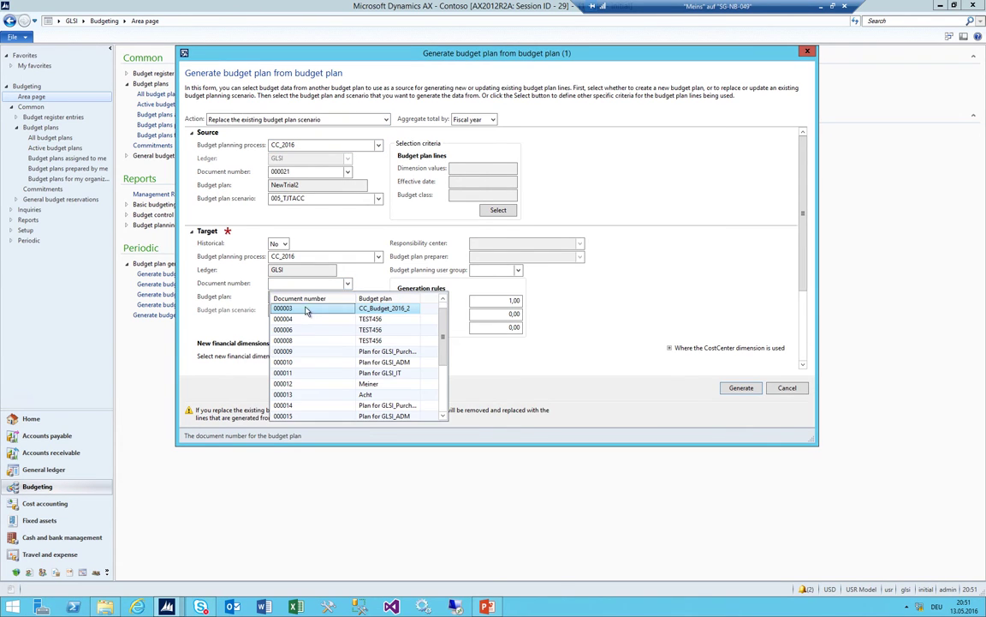
left_click(299, 298)
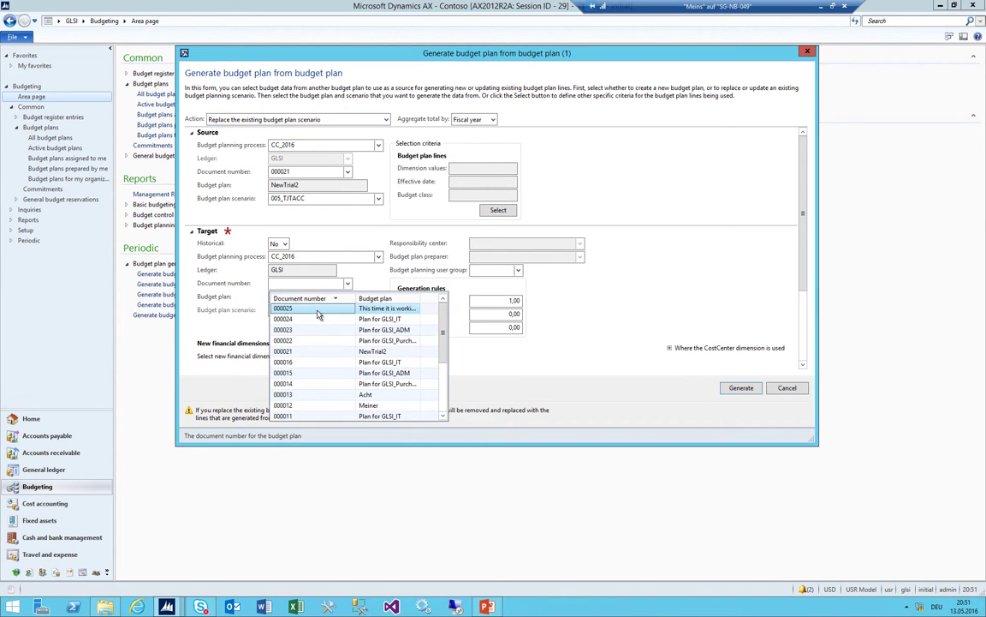
left_click(299, 309)
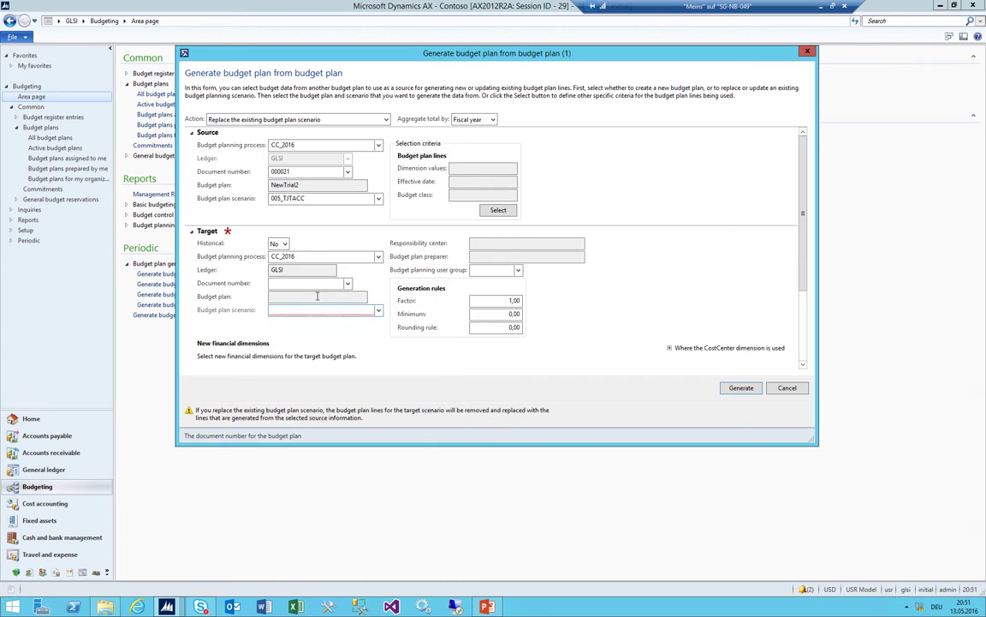
left_click(379, 312)
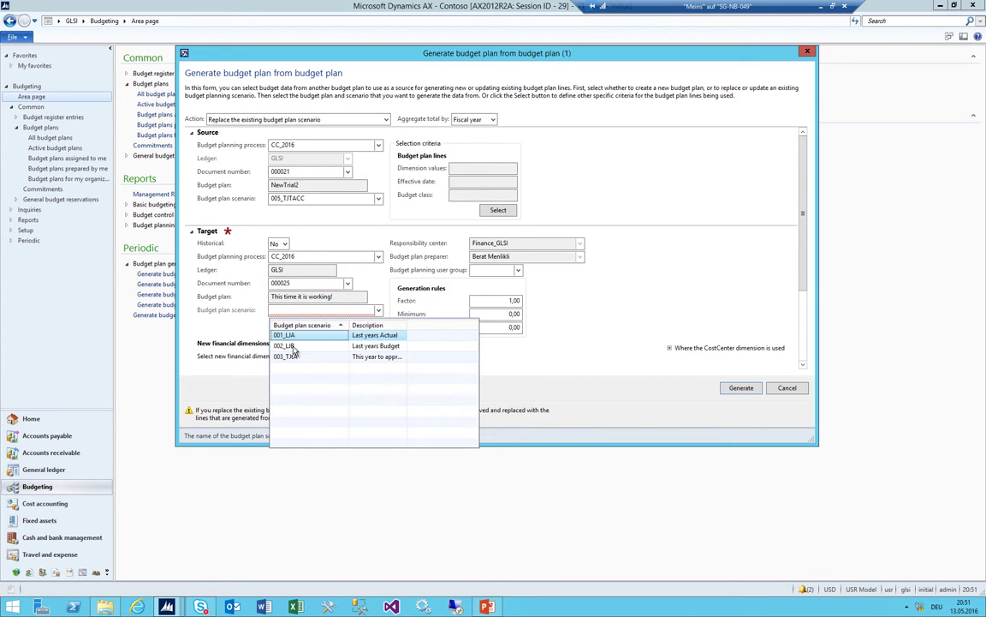
left_click(294, 346)
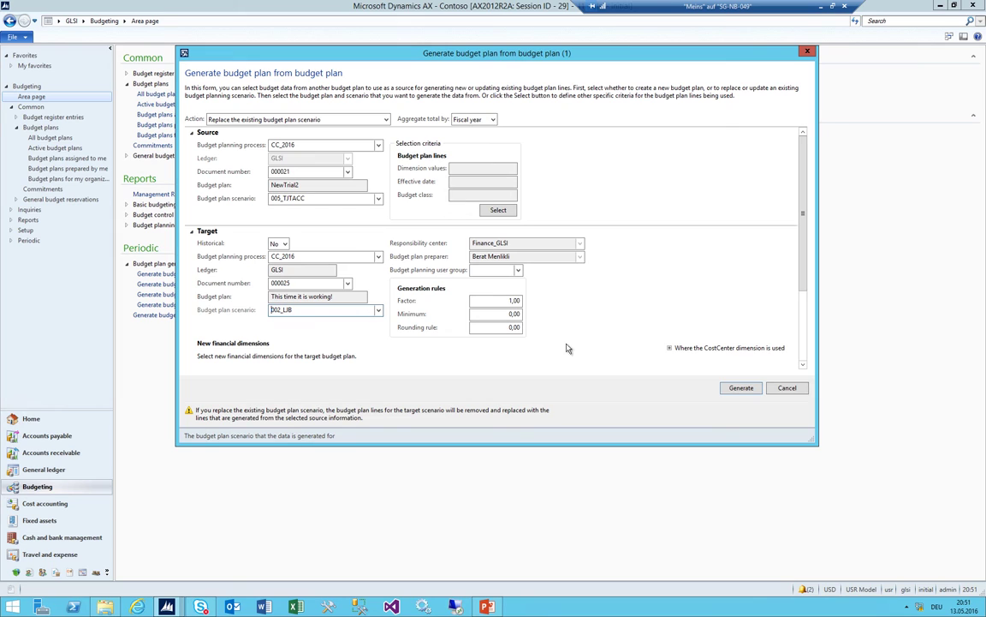
left_click(741, 388)
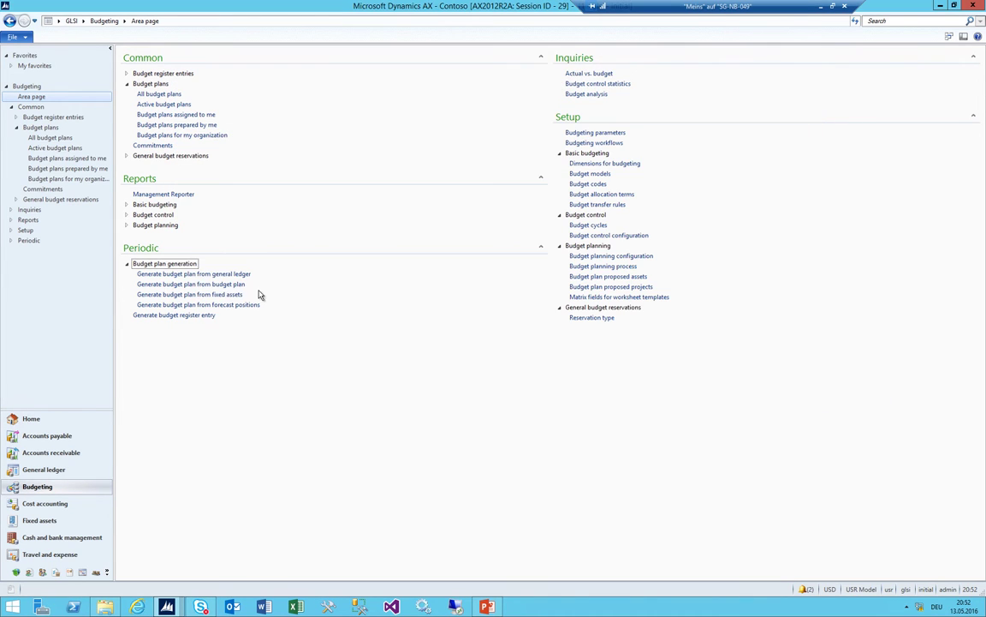
Open budget plan generation from a budget plan again and set target scenario 003_TJtA with a factor of 2
left_click(171, 283)
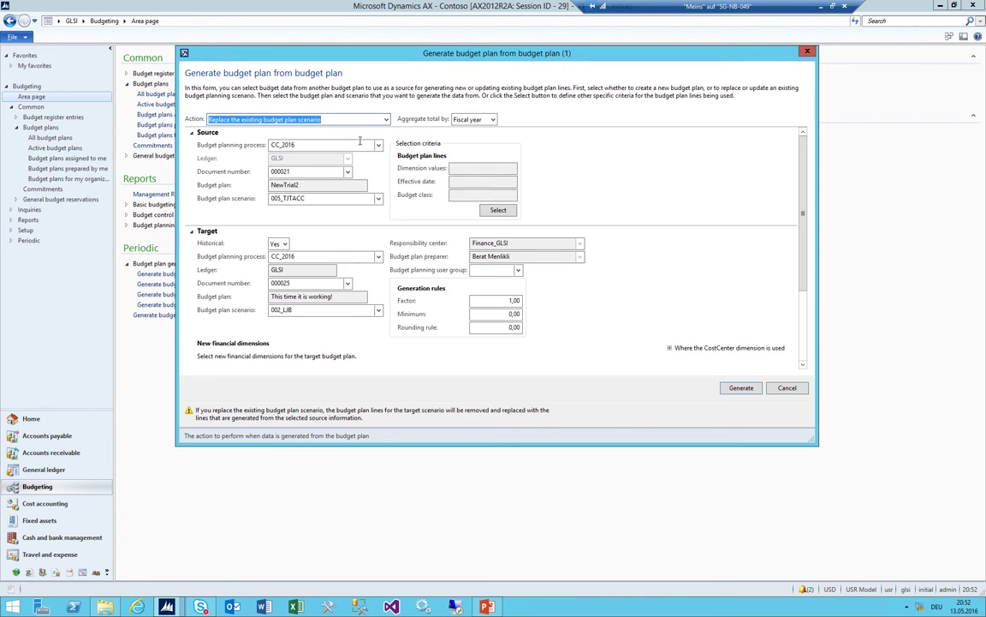
left_click(347, 283)
left_click(385, 280)
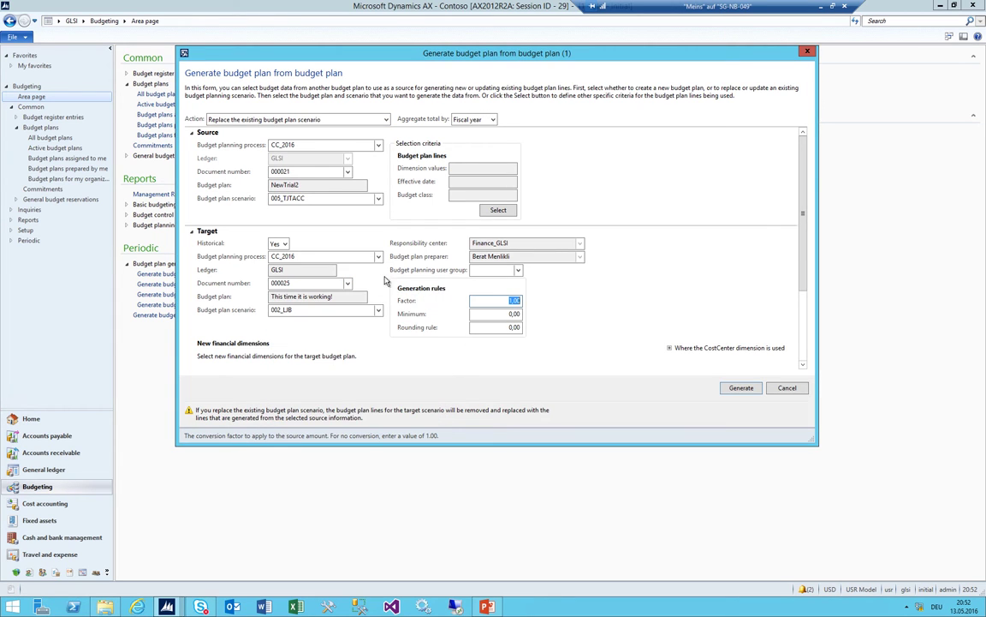
left_click(378, 309)
left_click(351, 349)
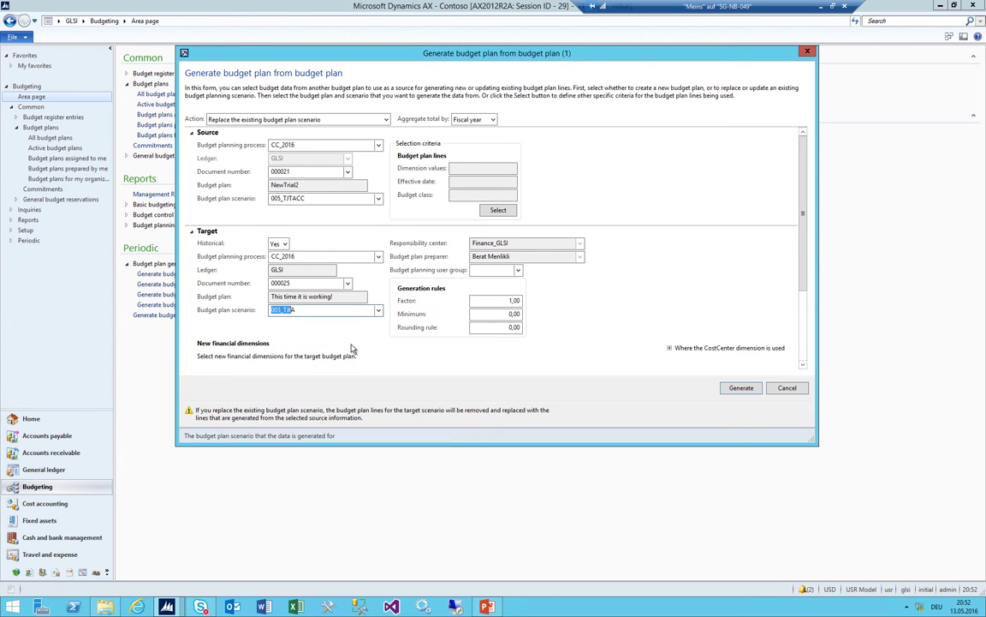
left_click(516, 300)
type("2")
key("Tab")
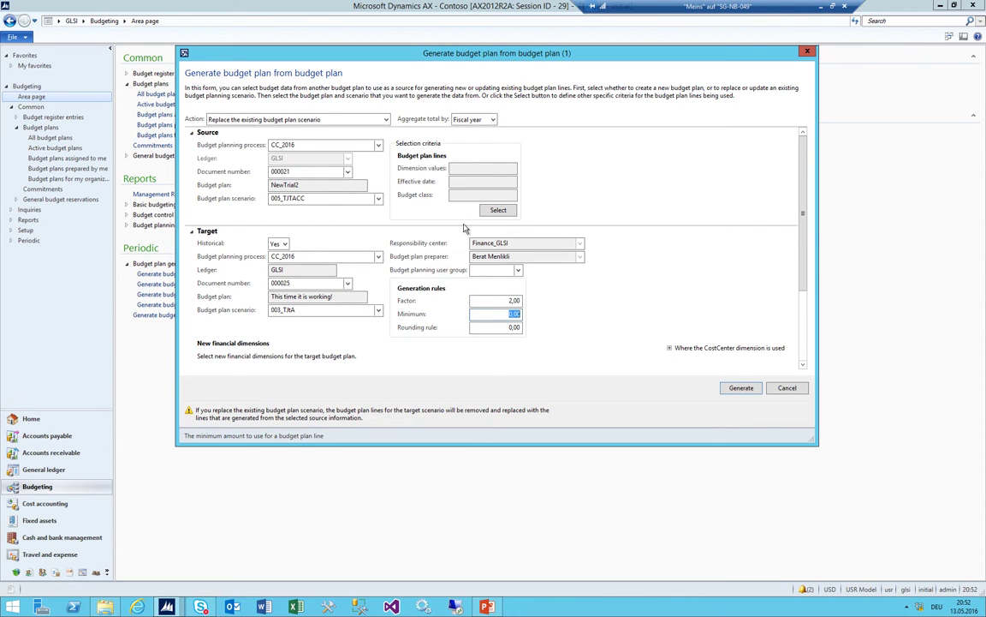
Set the target's Historical option to No, reselect scenario 003_TJtA, and generate the budget plan data
left_click(280, 248)
left_click(287, 260)
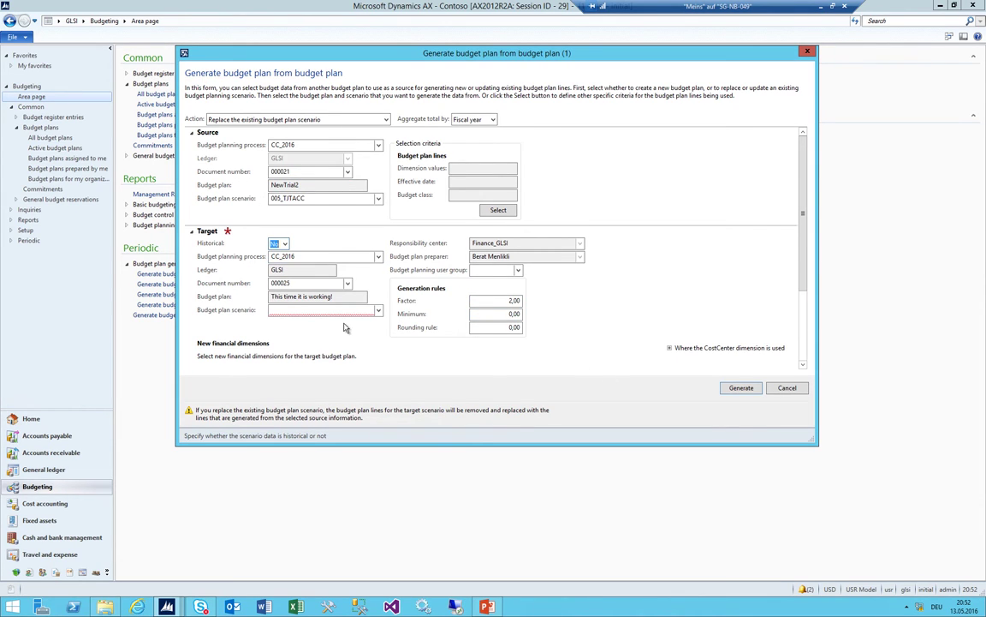
left_click(378, 310)
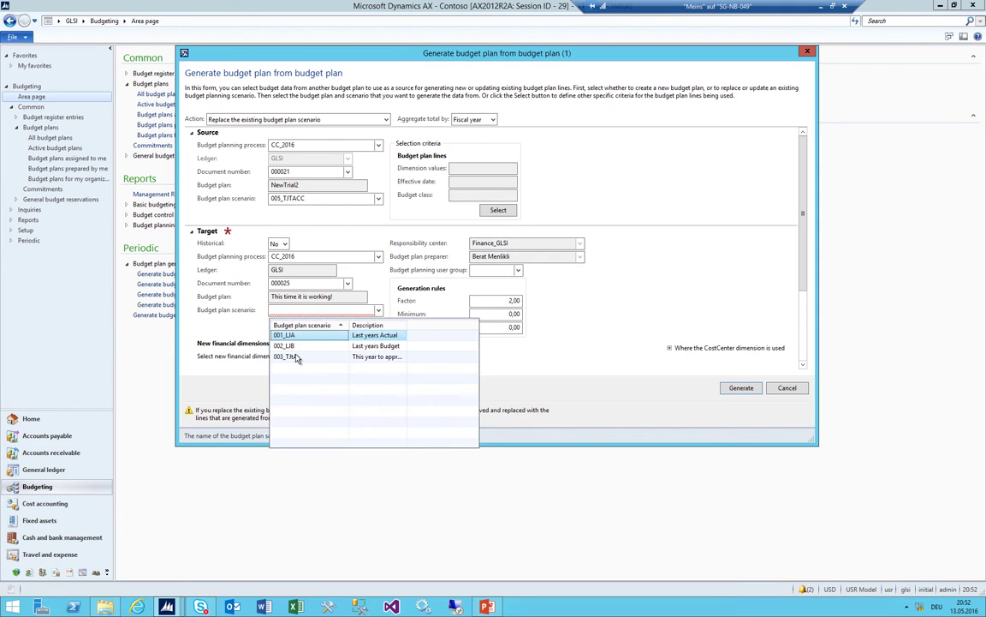
left_click(291, 356)
left_click(738, 387)
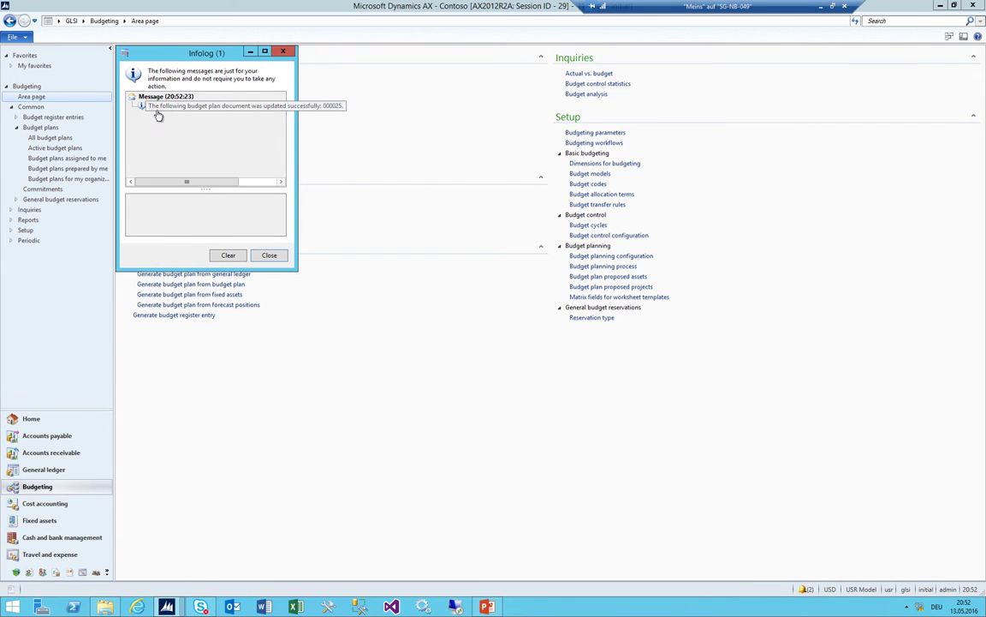
key("Escape")
Open the Excel worksheet of budget plan 000025 from the list of all budget plans and review its LJA and TtA columns
left_click(154, 92)
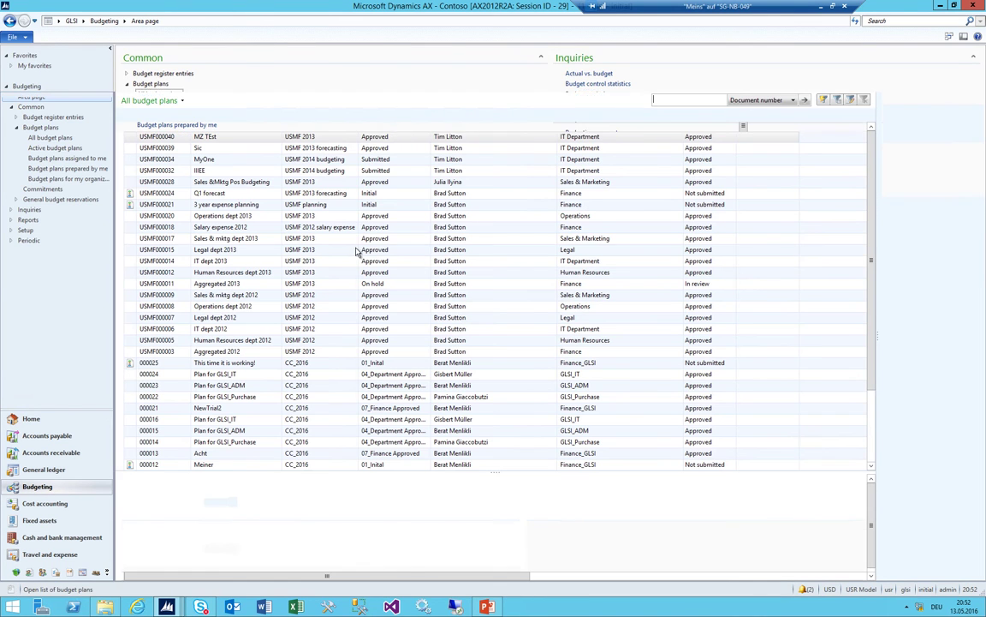
left_click(226, 363)
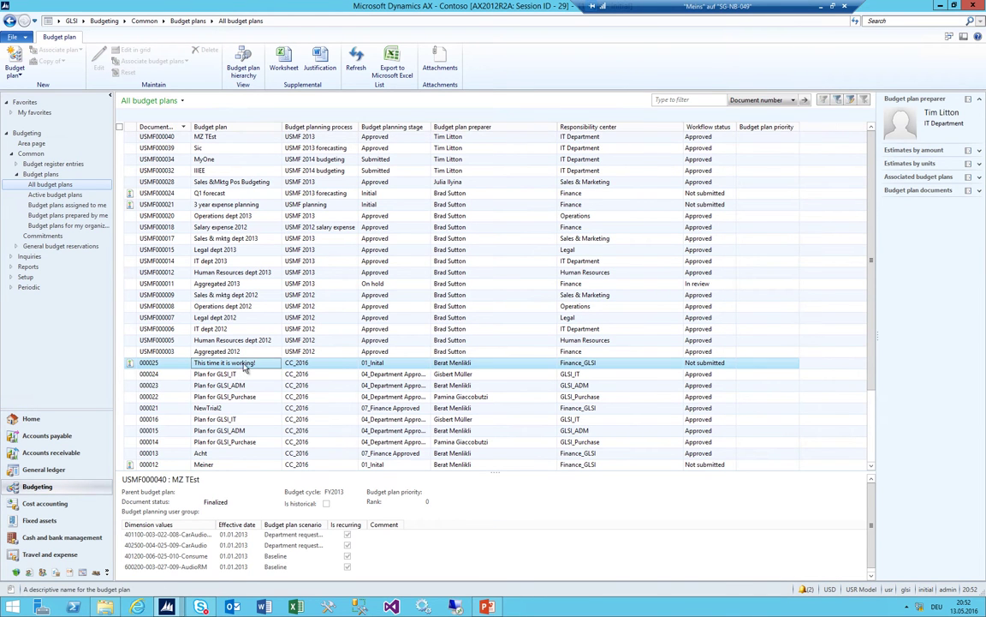
left_click(289, 66)
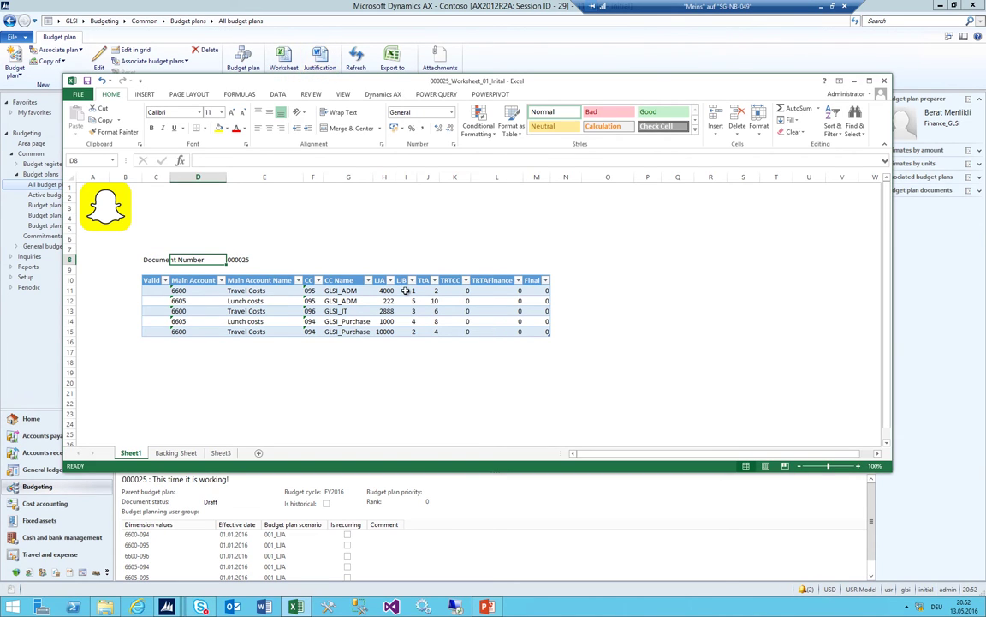
left_click_drag(432, 290, 432, 330)
left_click_drag(387, 292, 387, 332)
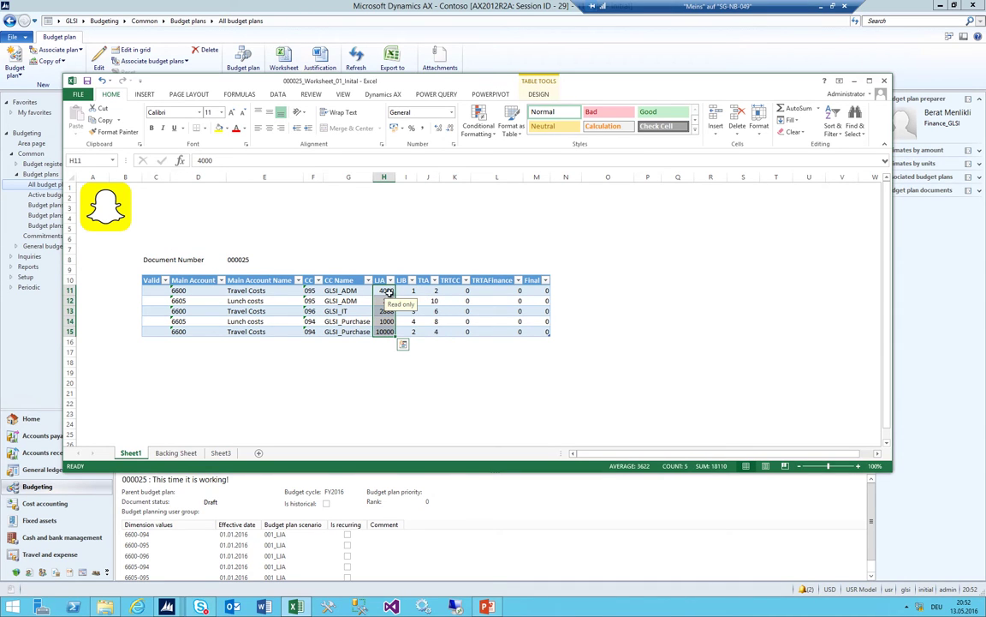
left_click(385, 332)
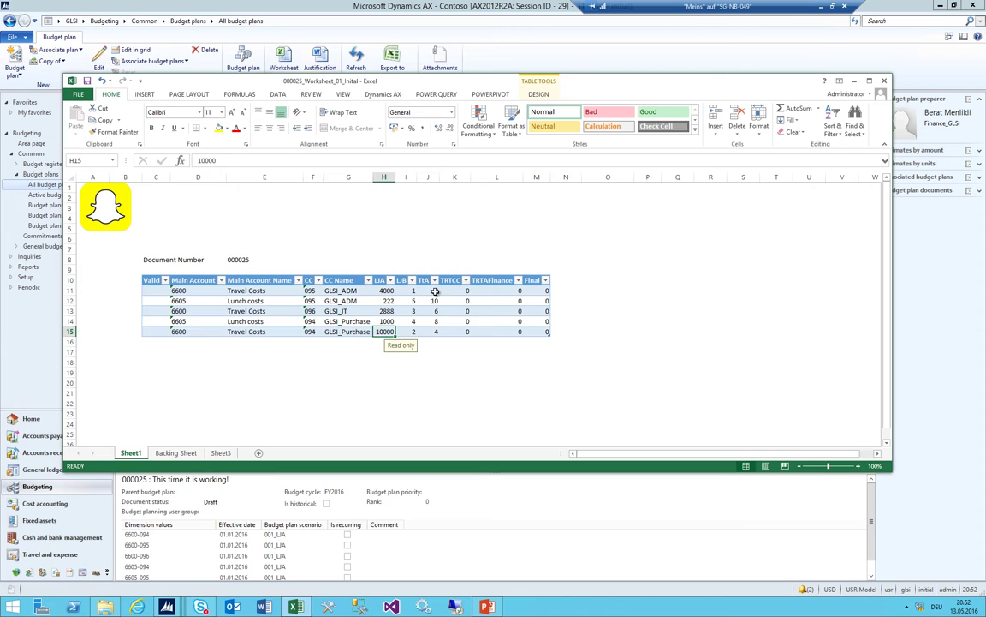
Enter 500, 600, 700, 800 and 900 in the TtA column, cells J11 to J15
left_click(435, 291)
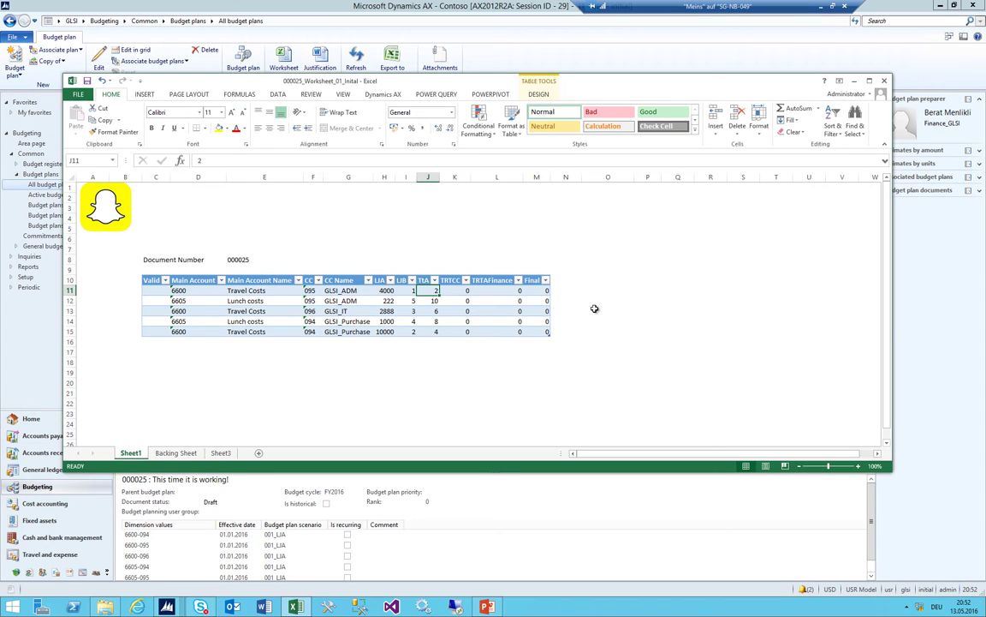
type("500")
key("Return")
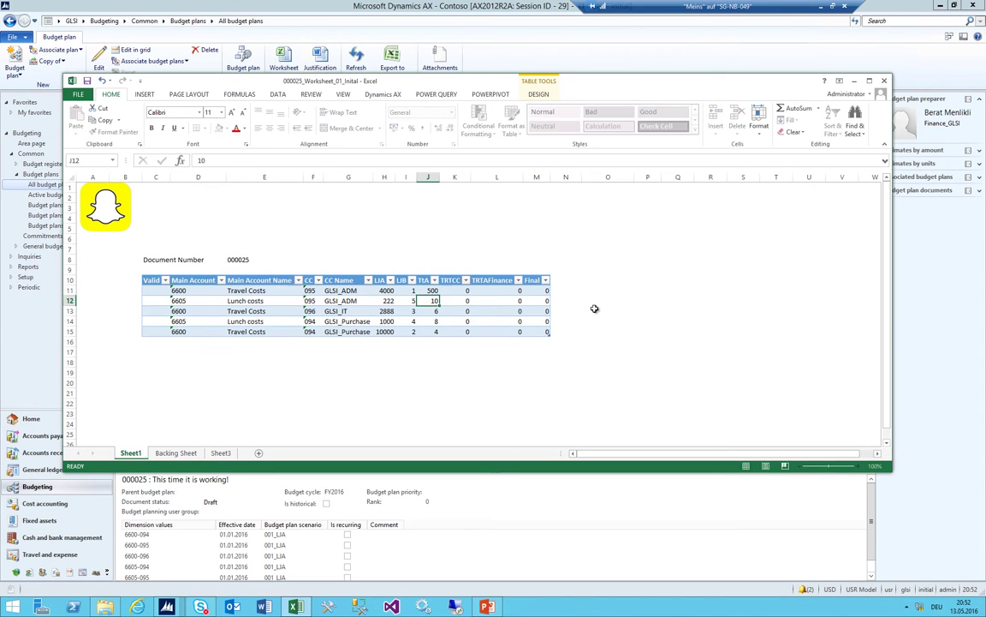
type("600")
key("Return")
type("700")
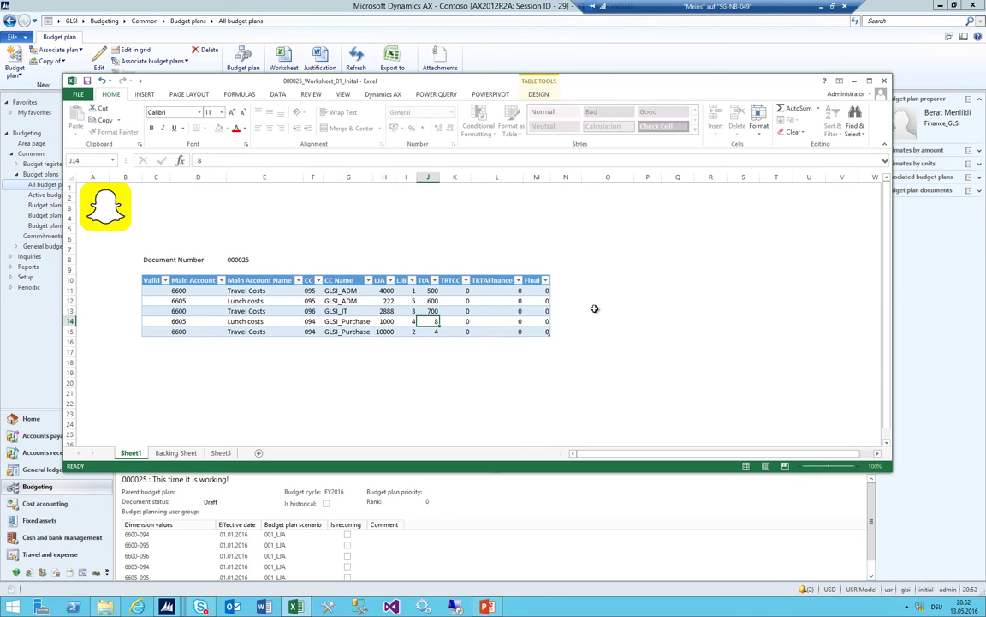
key("Return")
type("800")
key("Return")
type("900")
key("Up")
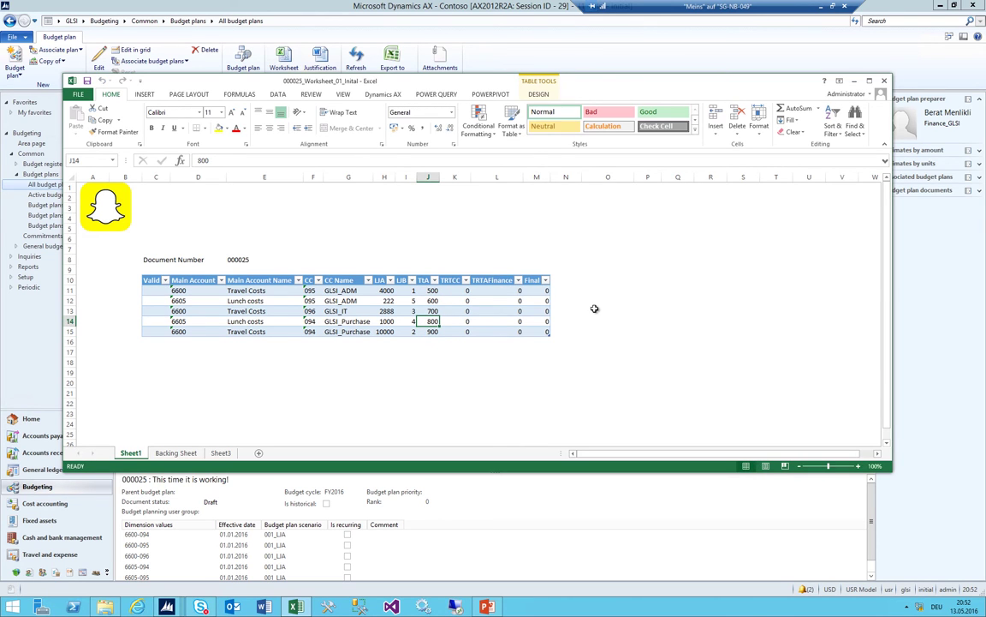
left_click(421, 304)
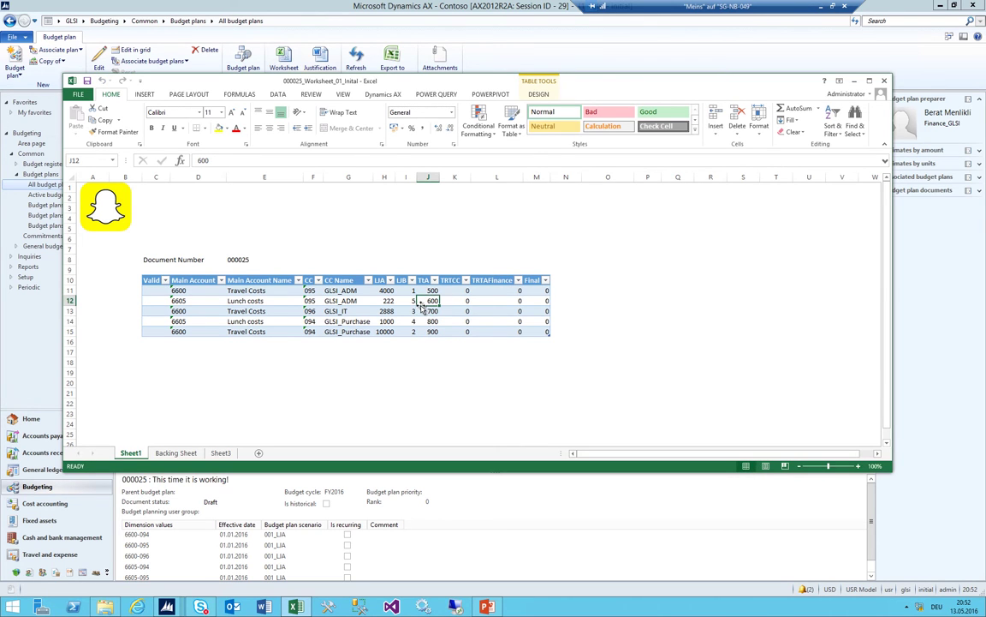
Publish the worksheet changes, check the number of published records, and close the Excel worksheet
left_click(278, 95)
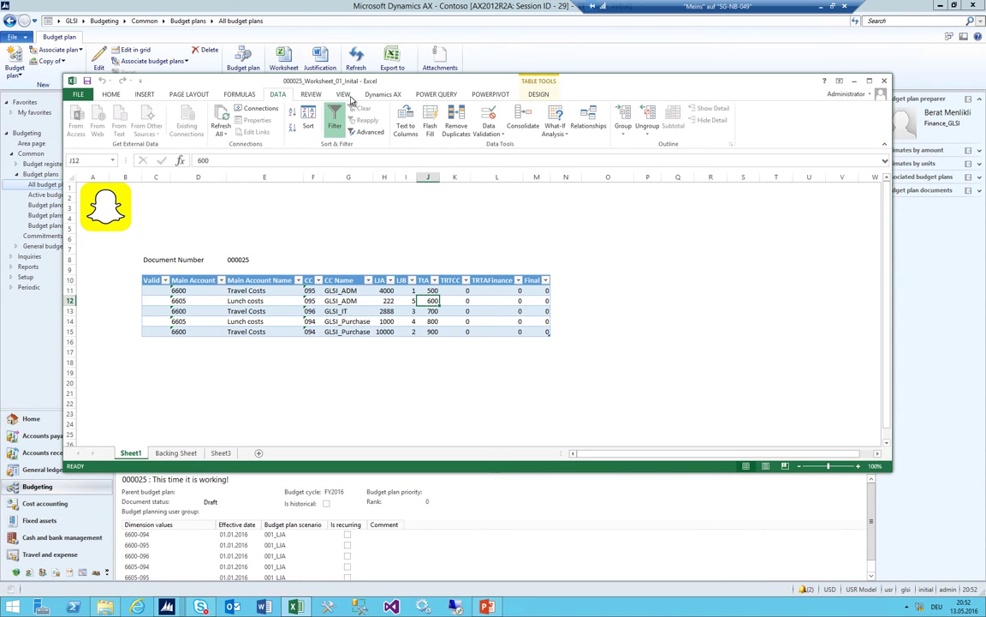
left_click(376, 94)
left_click(203, 118)
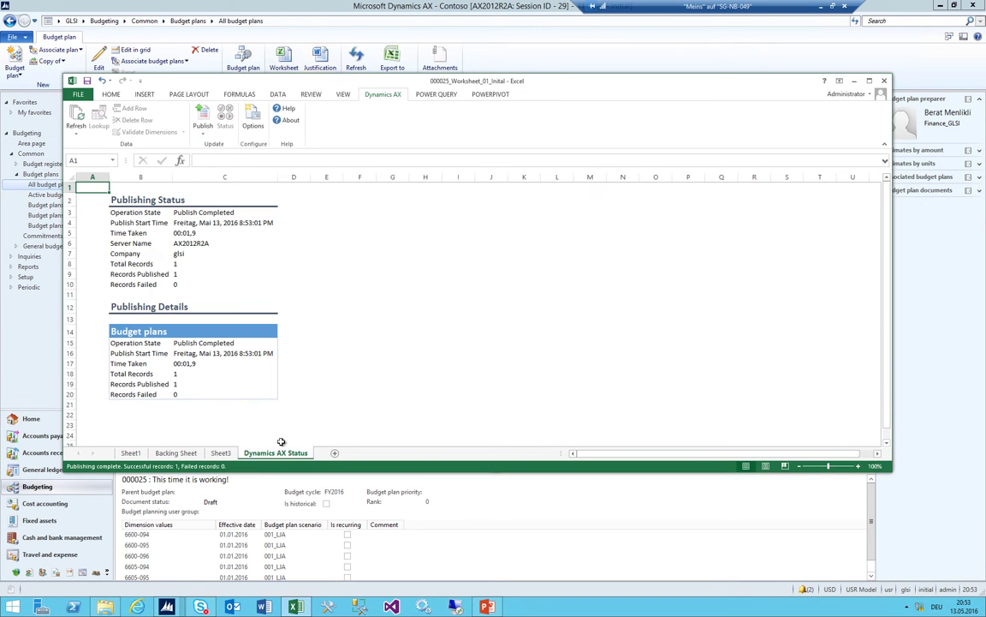
left_click(250, 375)
left_click(188, 384)
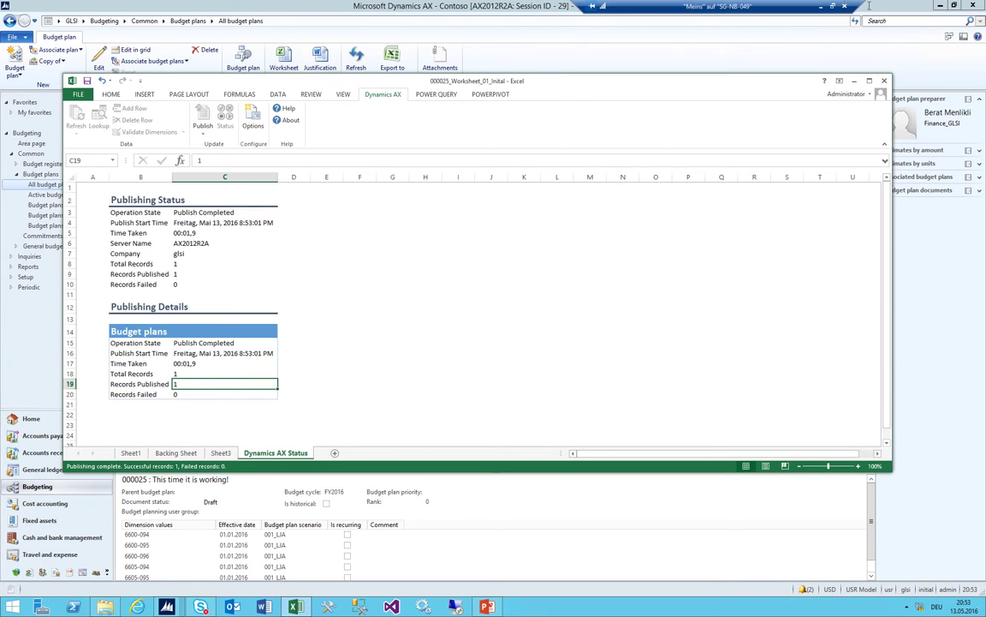
left_click(884, 80)
key("Escape")
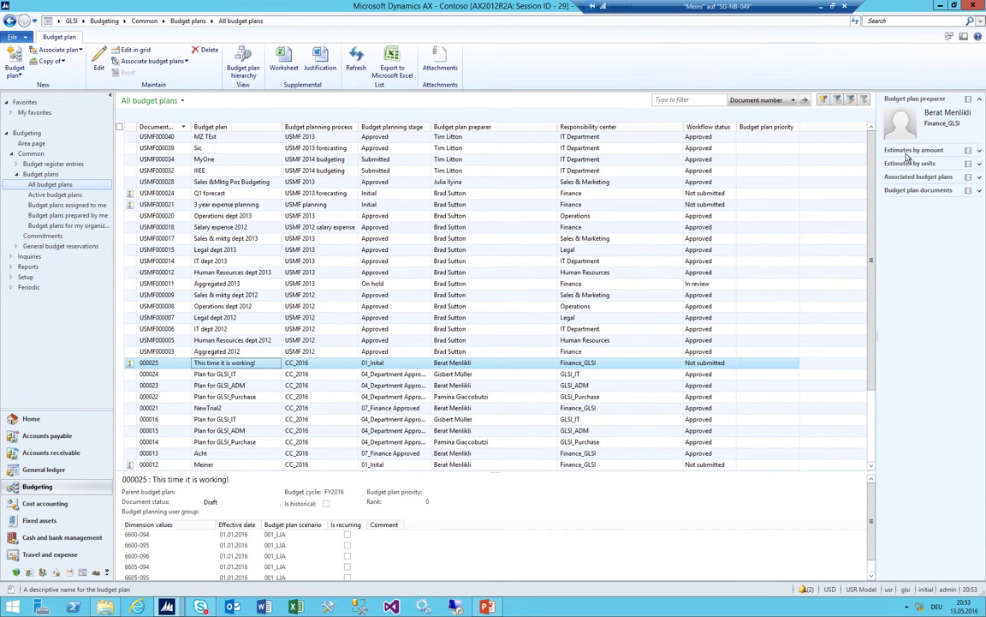
Open budget plan 000025 and filter its lines by scenario 003_TJtA to check the published amounts
double_click(254, 364)
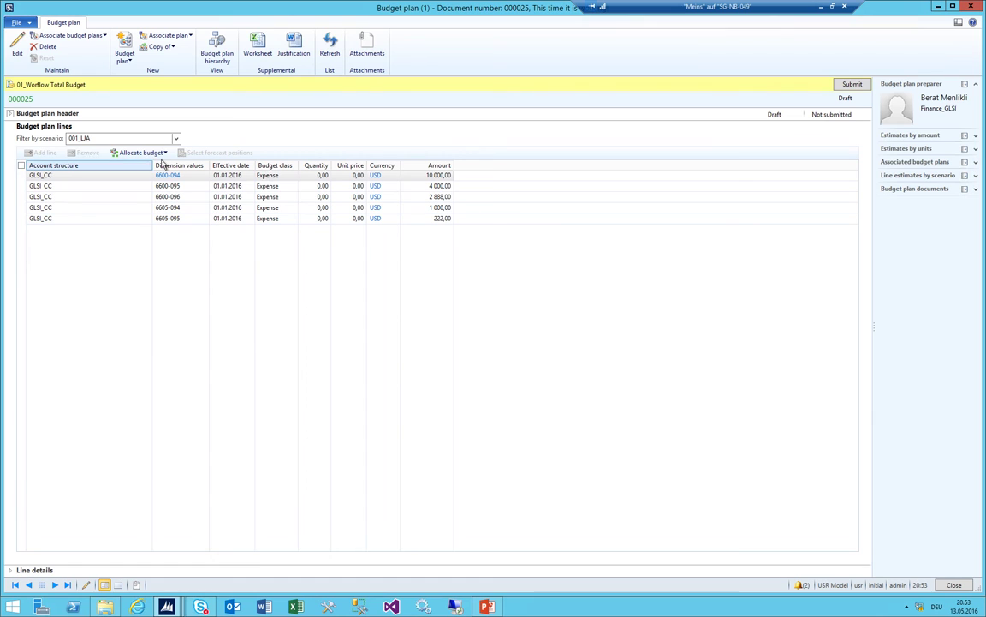
left_click(170, 138)
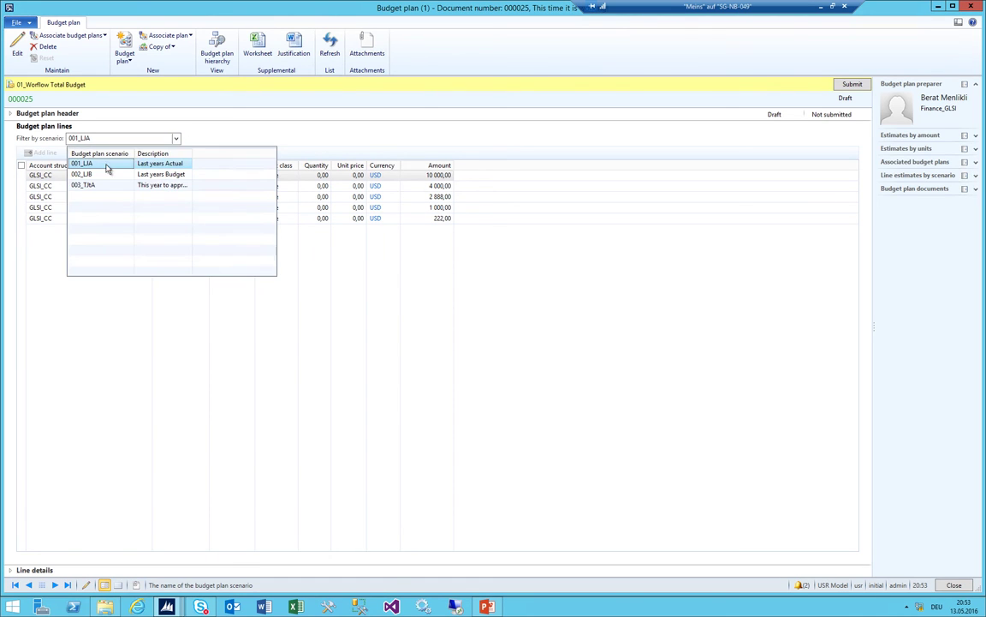
left_click(90, 185)
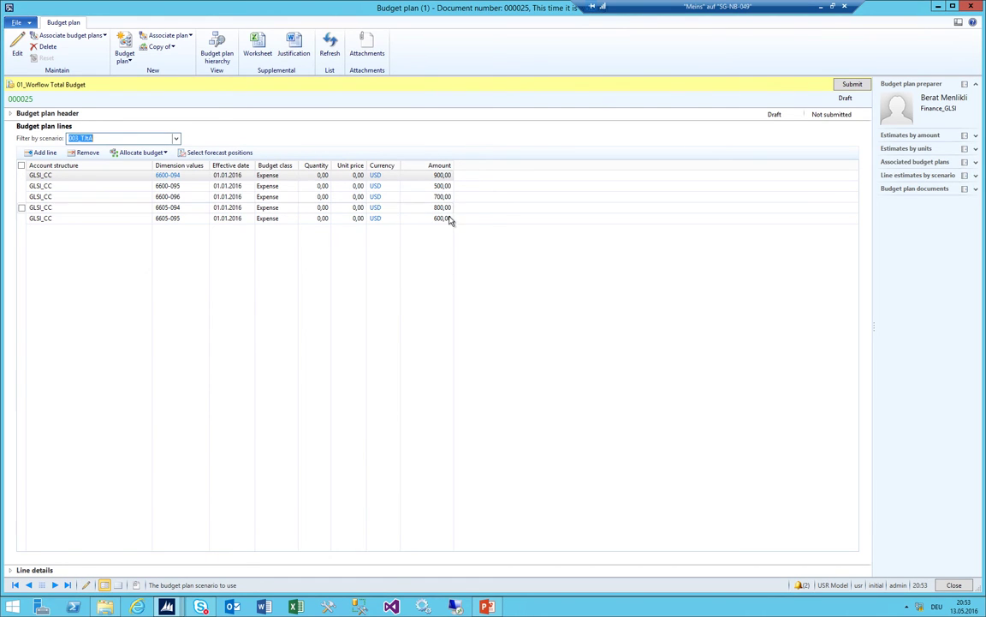
Submit budget plan 000025 to the workflow with the comment "OK it is fine" and close the plan
left_click(851, 85)
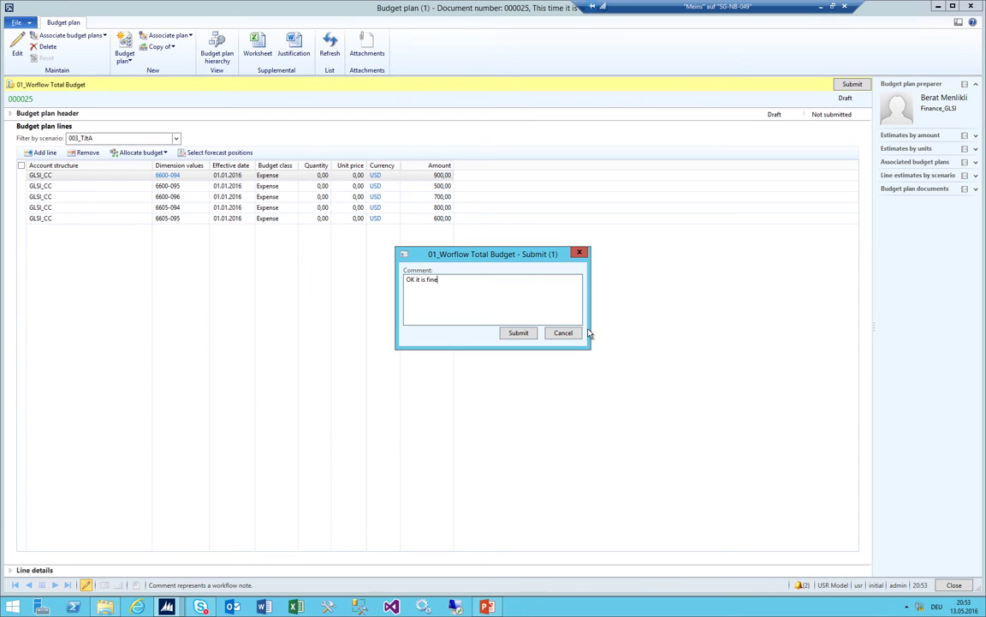
left_click(518, 333)
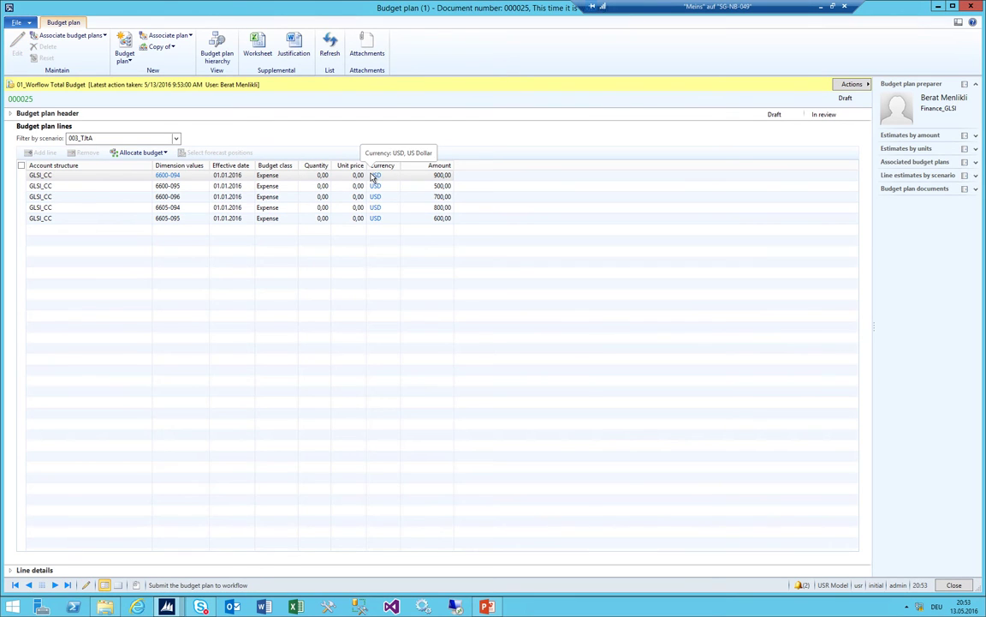
key("Escape")
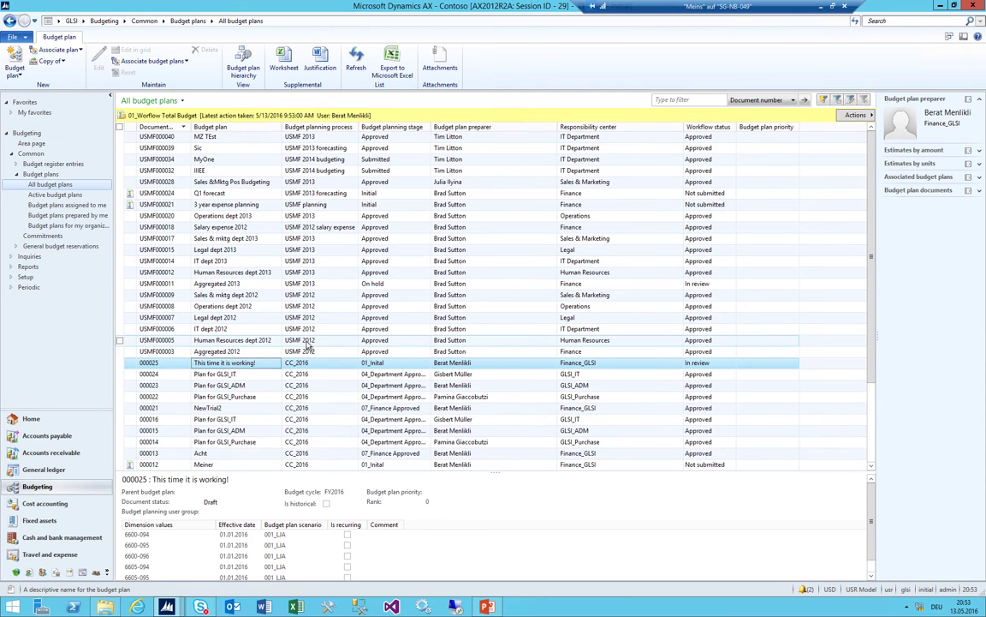
View the workflow history of budget plan 000025, check its work items and tracking details, and close the history
left_click(856, 115)
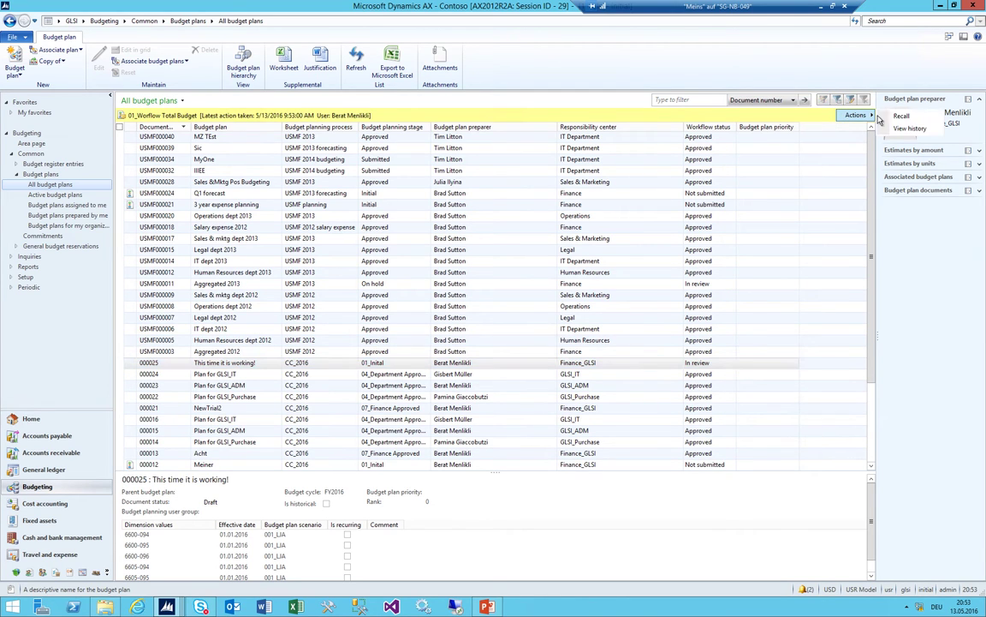
left_click(911, 128)
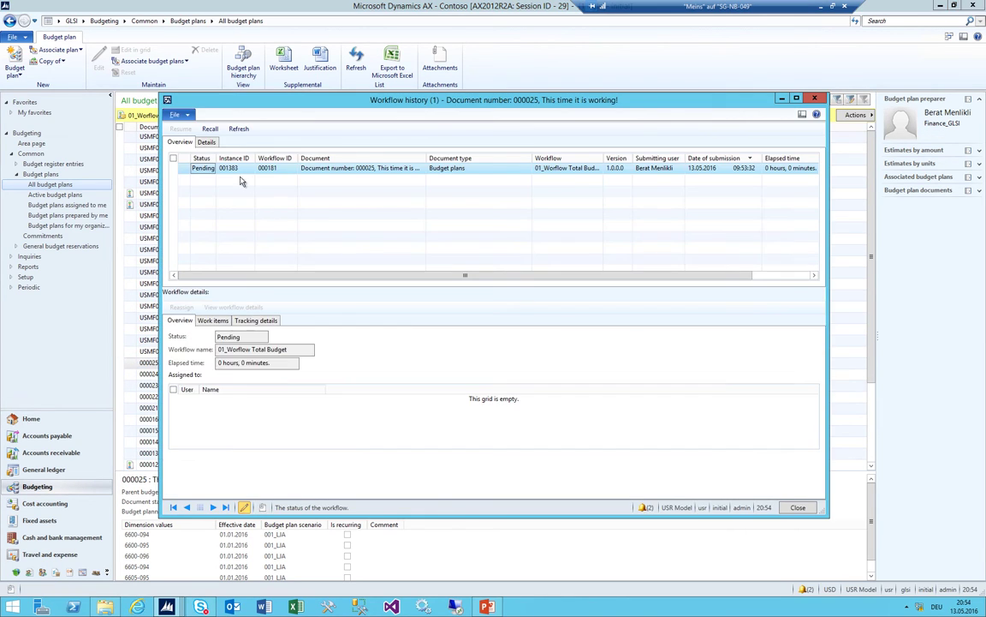
left_click(240, 129)
left_click(253, 320)
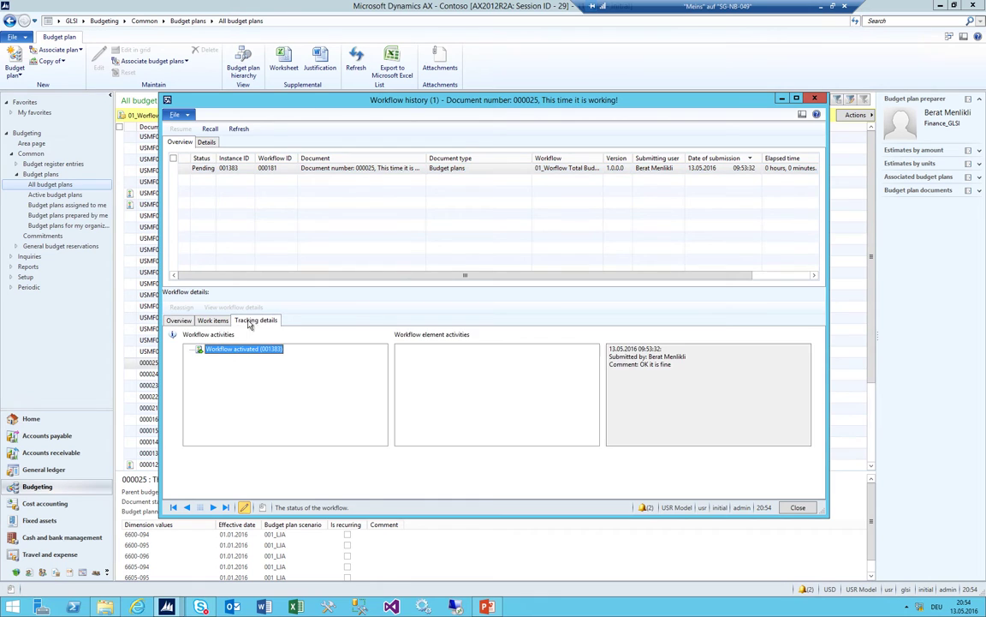
left_click(215, 321)
left_click(245, 321)
key("Escape")
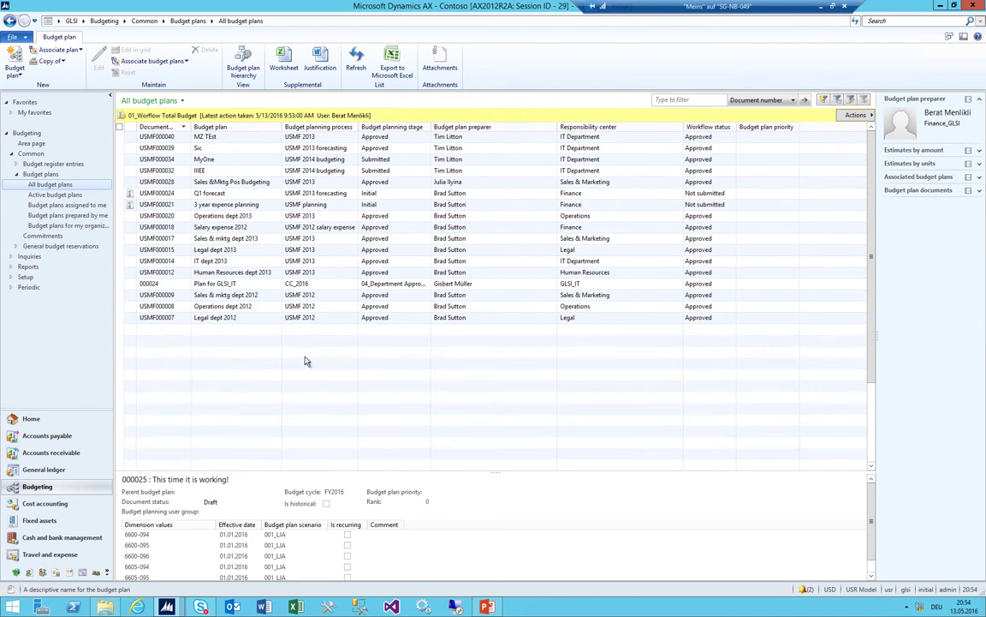
Reopen the workflow history of budget plan 000025, read the tracking details of the stopped workflow, and close the history
left_click(854, 114)
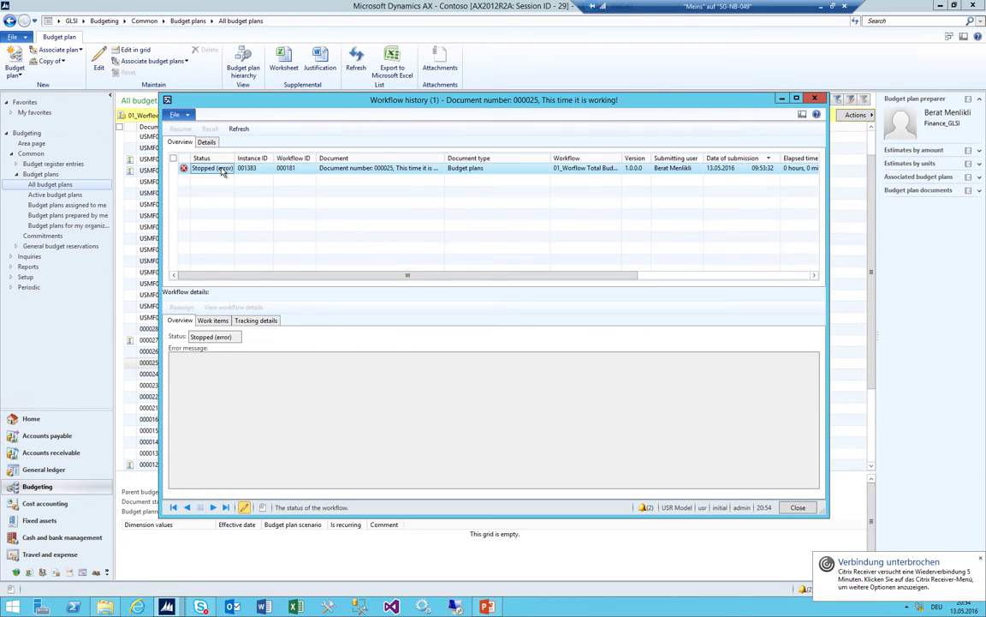
left_click(213, 320)
left_click(255, 320)
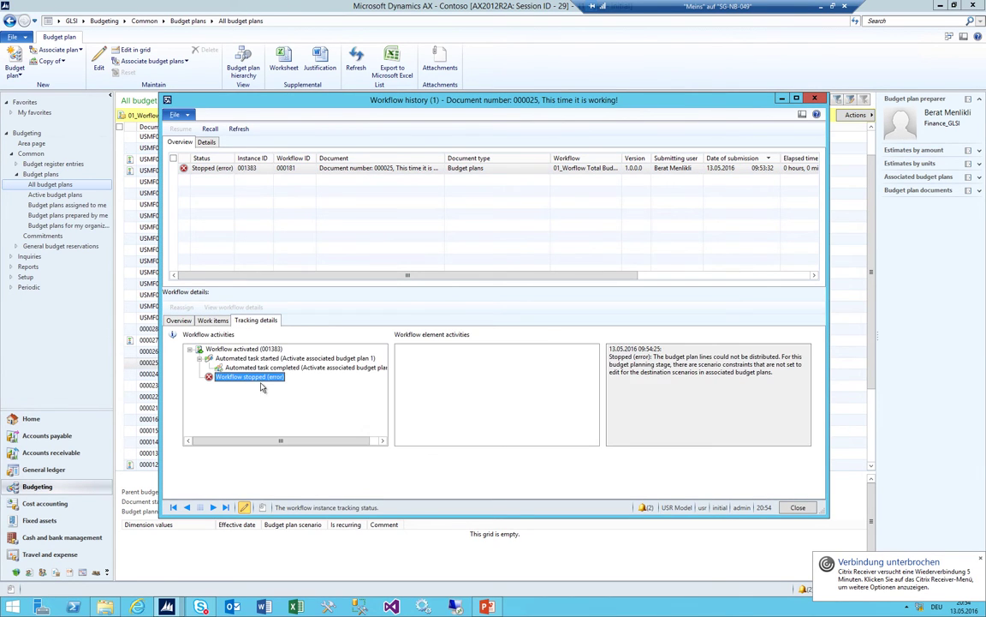
left_click(257, 368)
left_click(249, 377)
left_click_drag(672, 356, 803, 364)
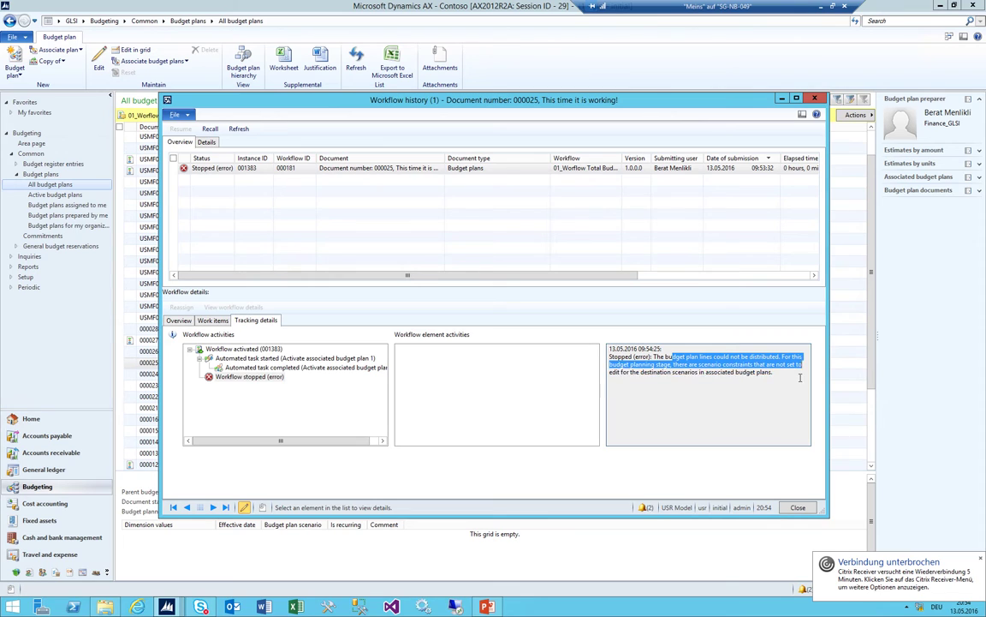
left_click_drag(801, 377, 677, 364)
left_click(743, 356)
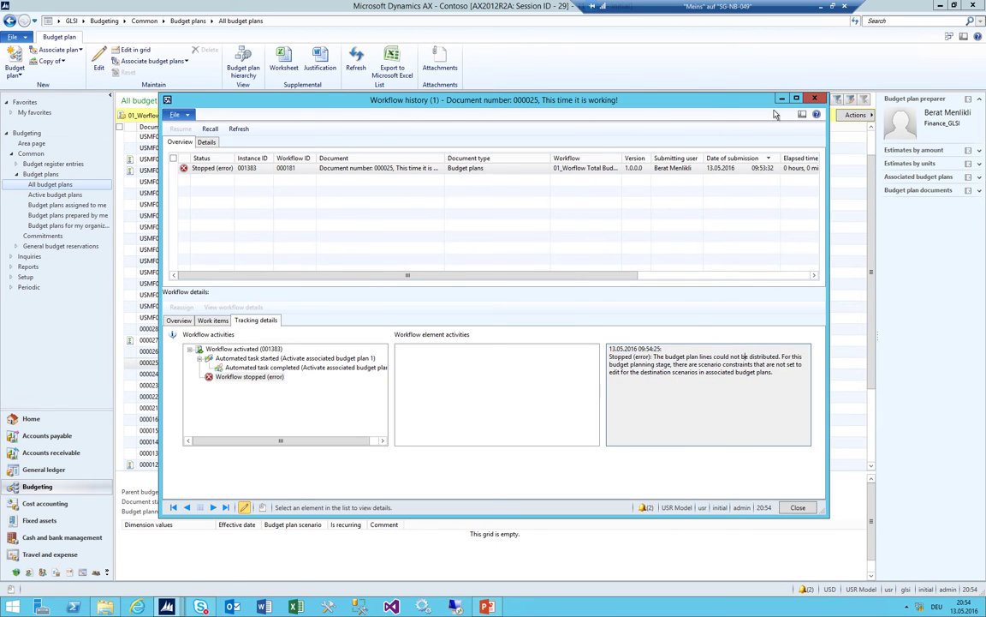
left_click(814, 99)
Open the allocation schedules in the budget planning configuration and set the Copy Scenario schedule's allocation method to Allocate across periods
left_click(103, 22)
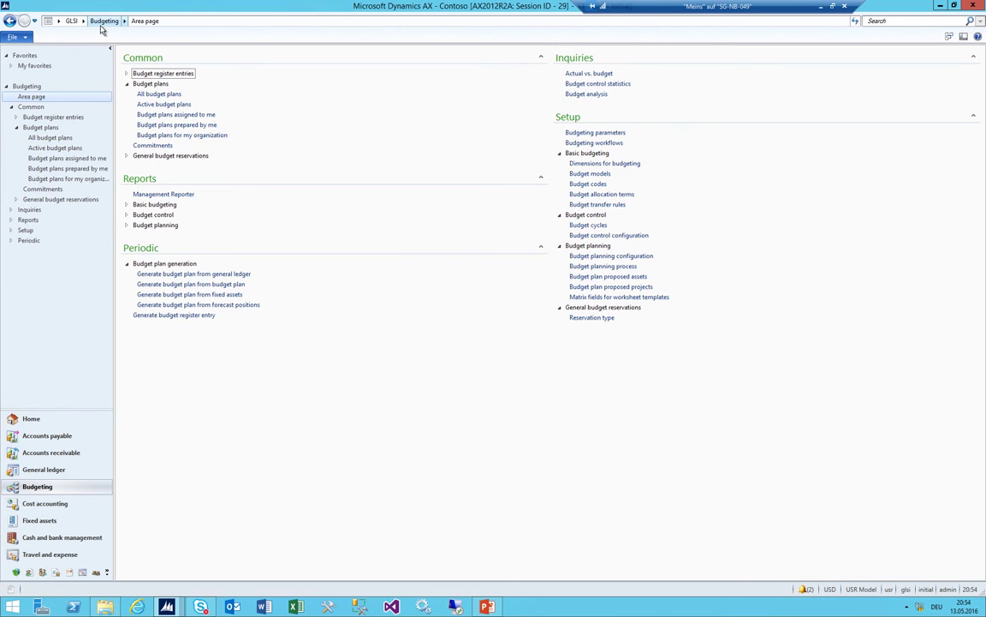
left_click(597, 255)
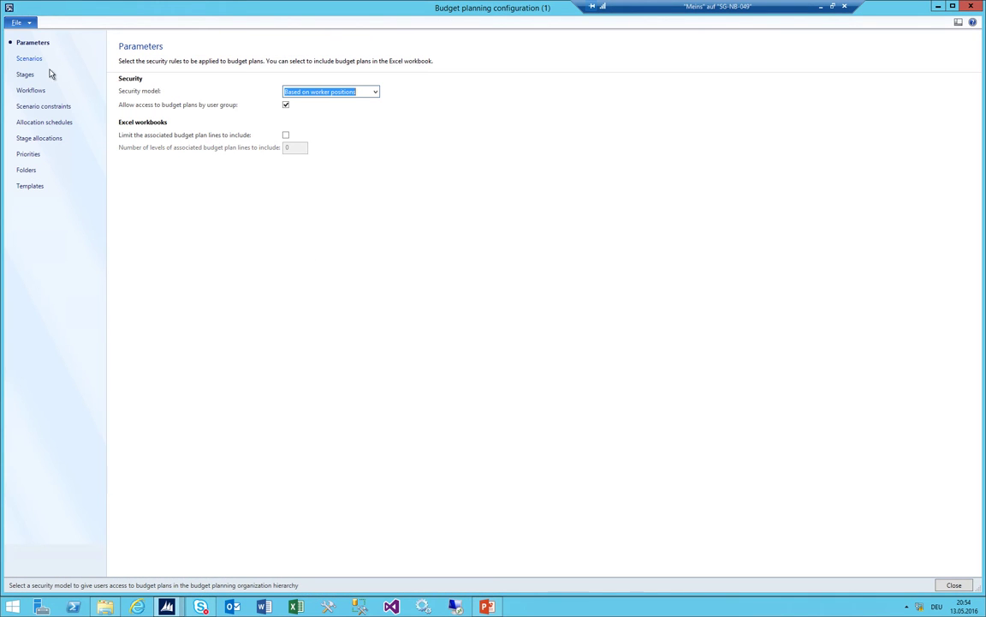
left_click(33, 109)
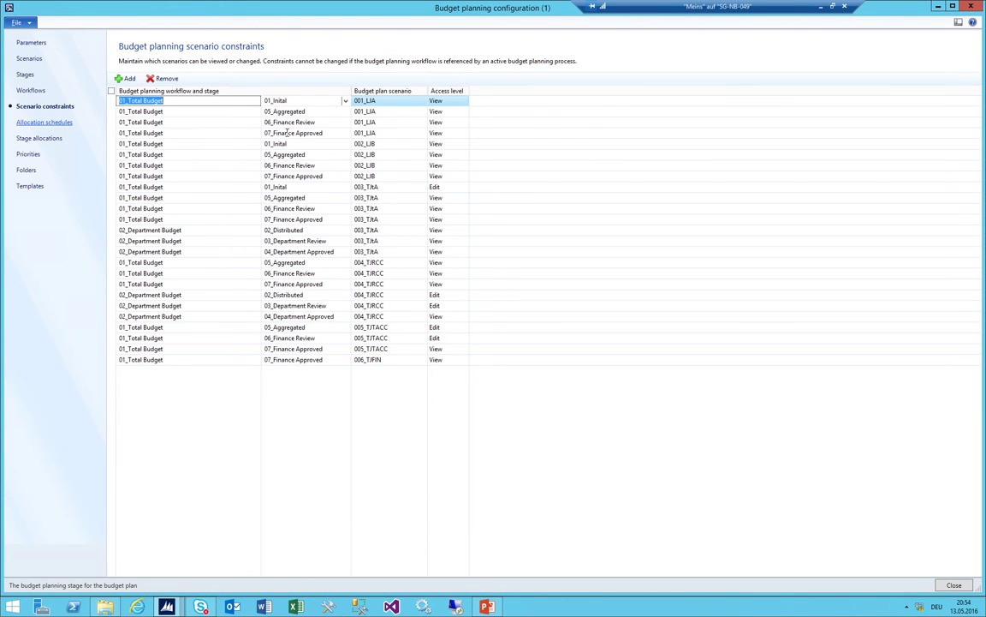
left_click(42, 125)
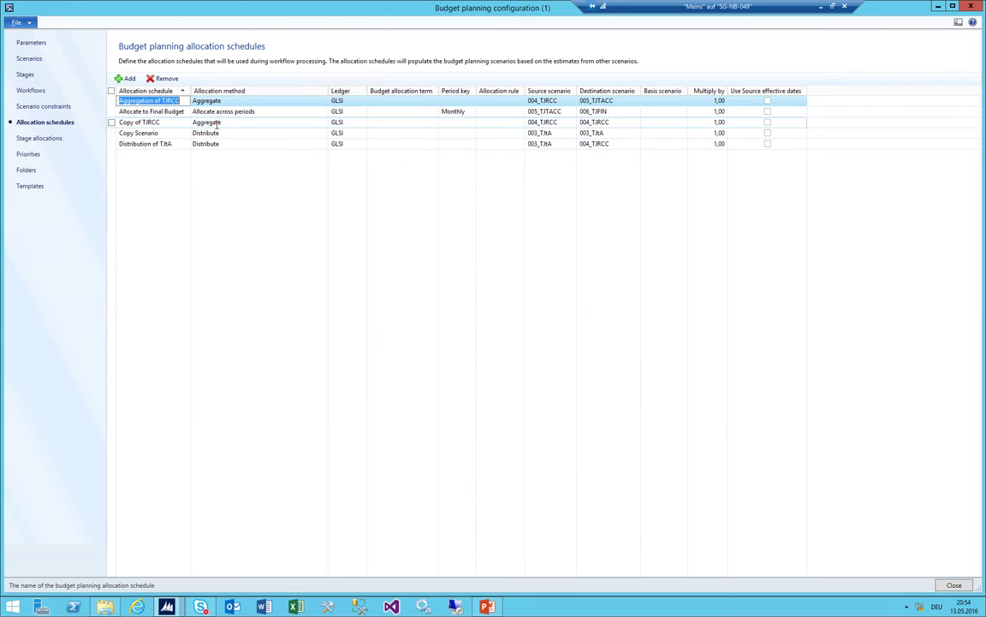
left_click(248, 134)
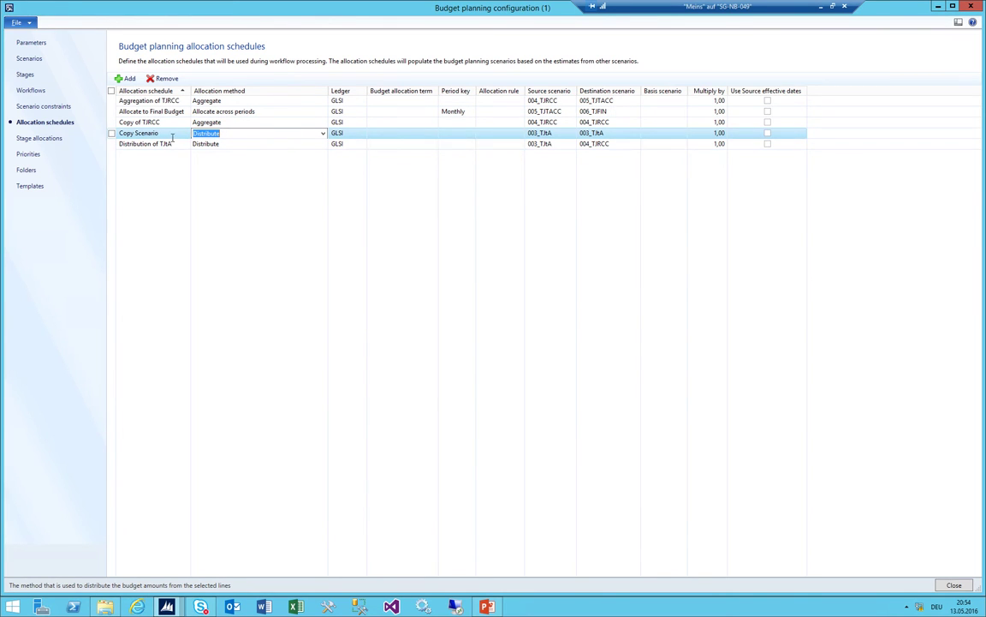
left_click(323, 134)
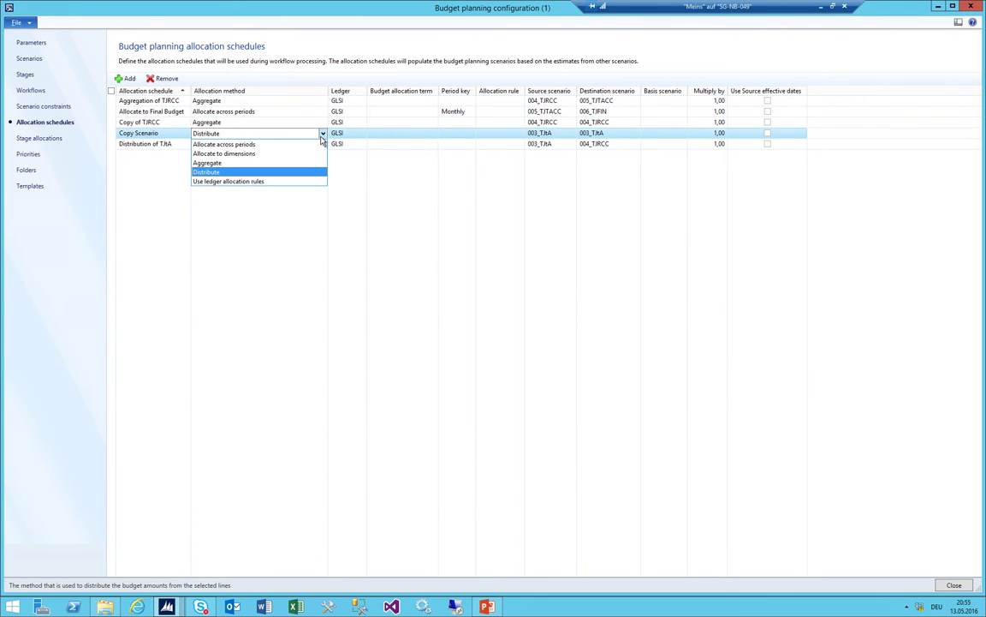
left_click(235, 146)
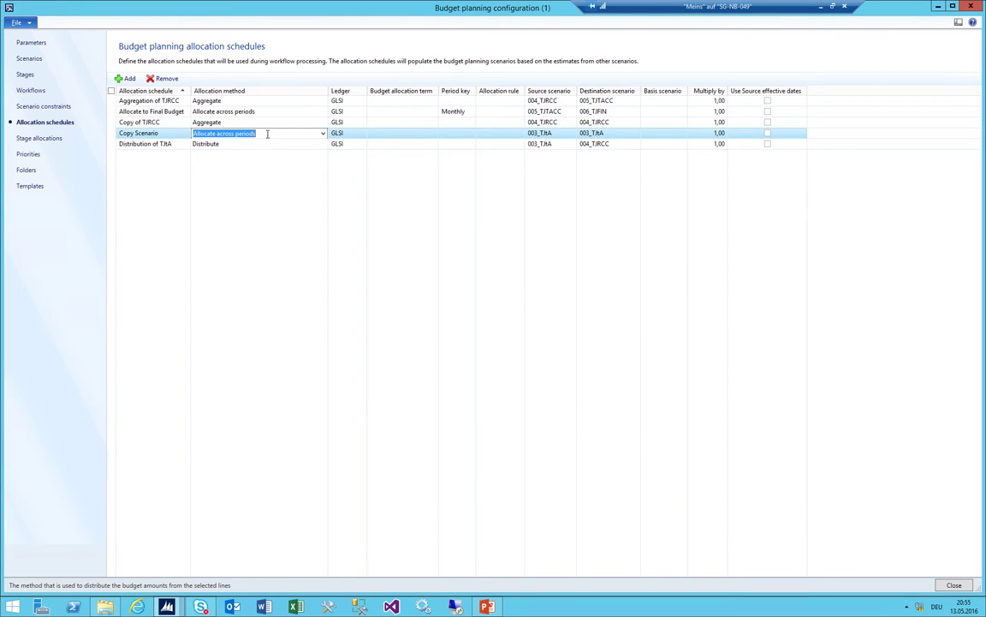
left_click(272, 135)
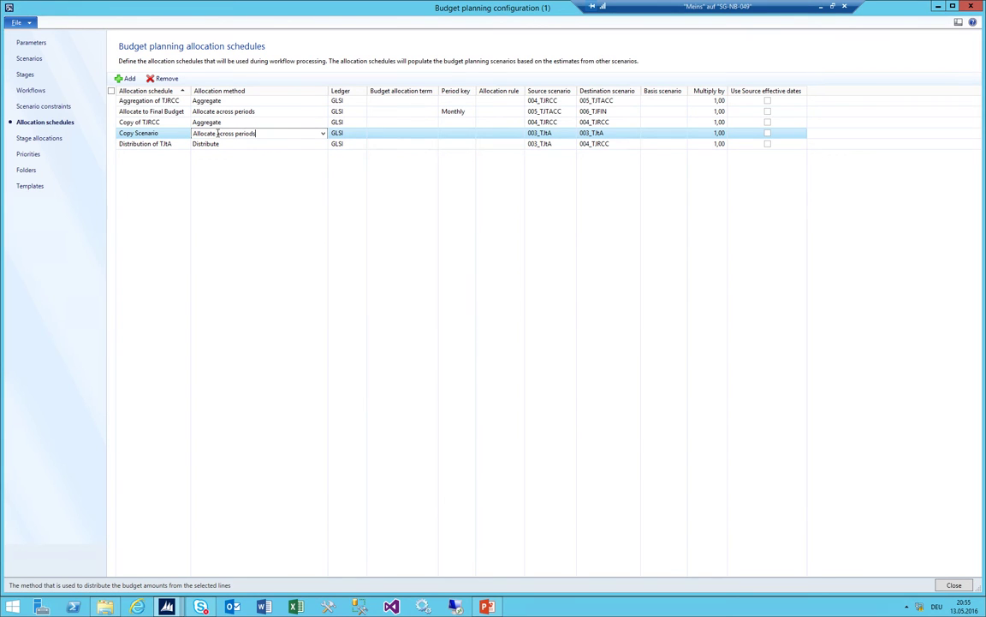
Set the source scenario of the Copy Scenario allocation schedule to 004_TJRCC
left_click(557, 135)
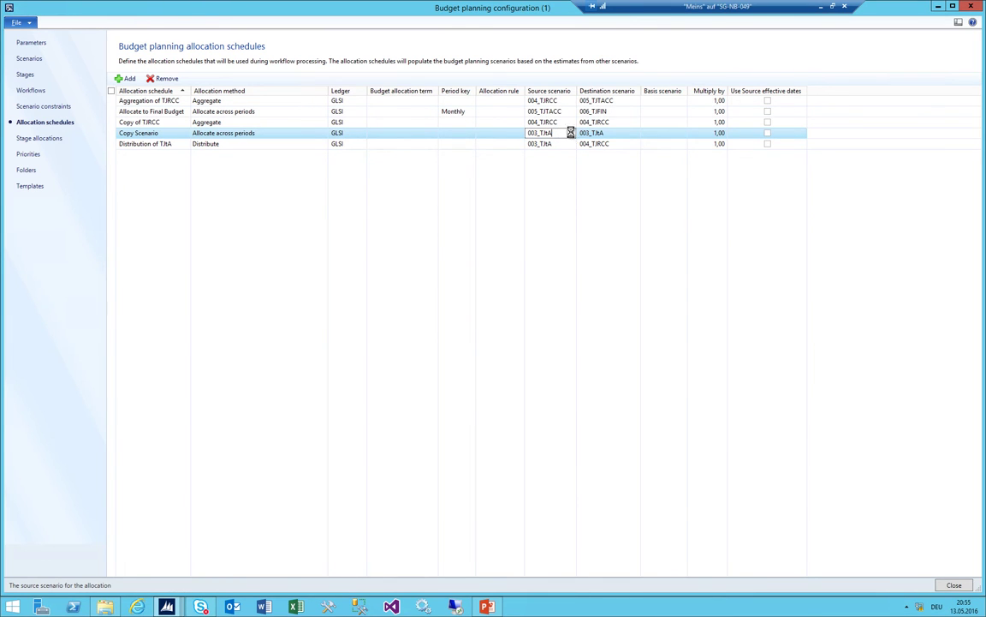
left_click(570, 134)
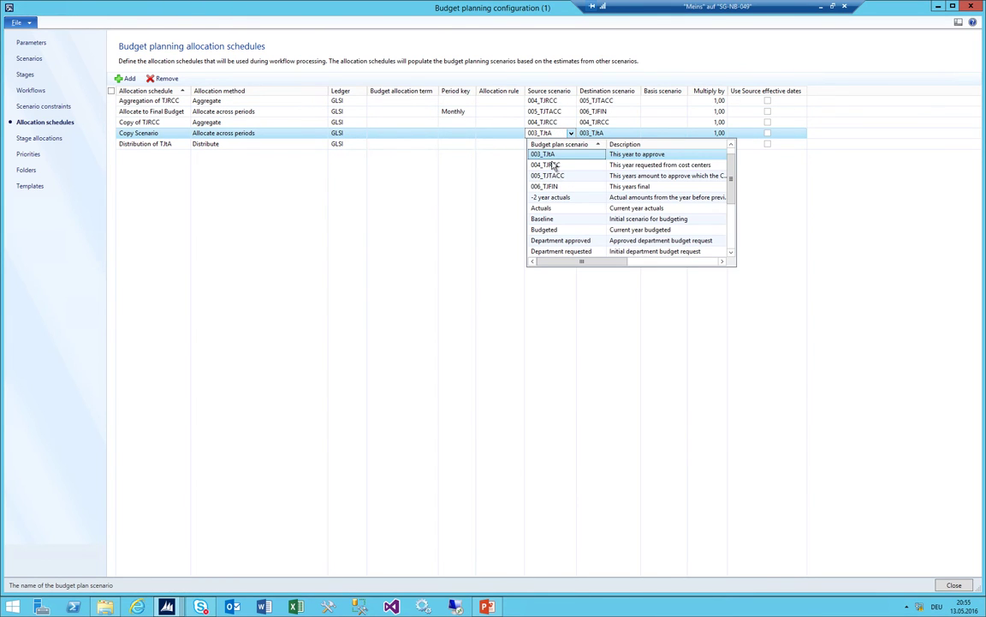
left_click(565, 154)
left_click(570, 134)
left_click(558, 164)
key("Tab")
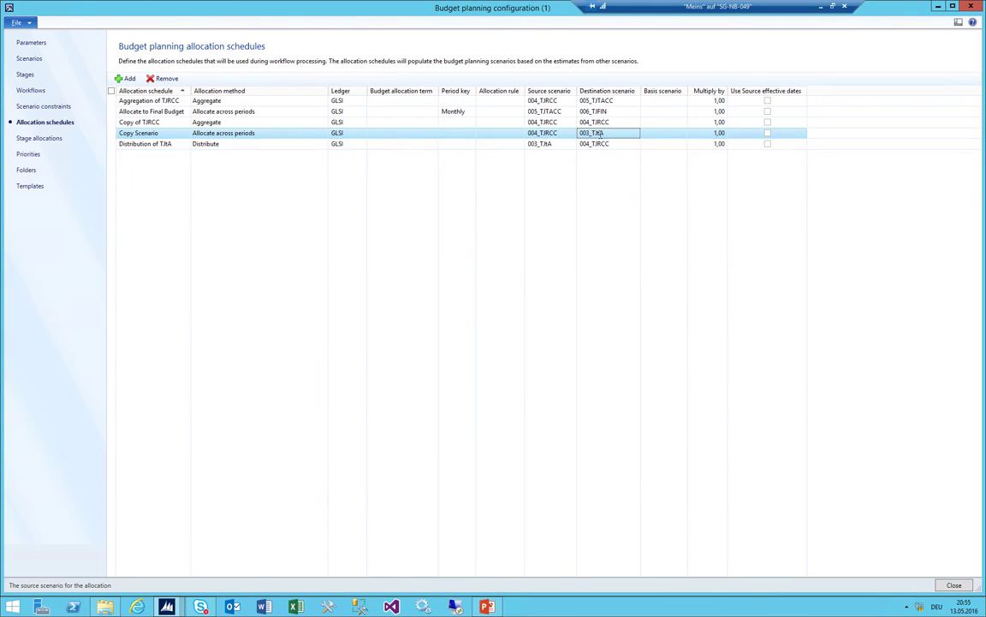
Create a fixed period allocation category with the period key "The Same" and the name "Same"
left_click(456, 134)
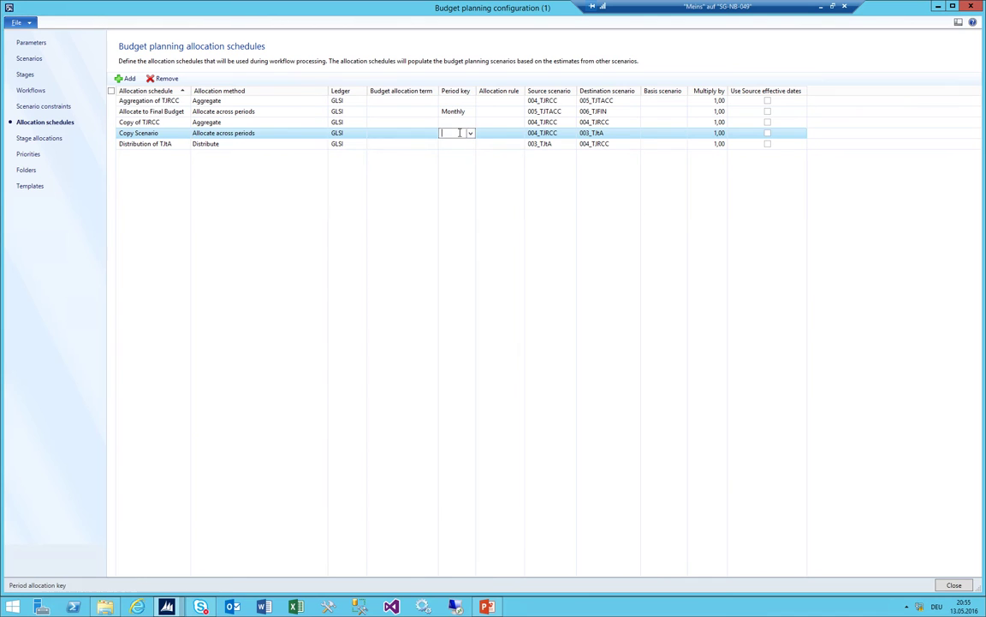
right_click(459, 136)
left_click(492, 166)
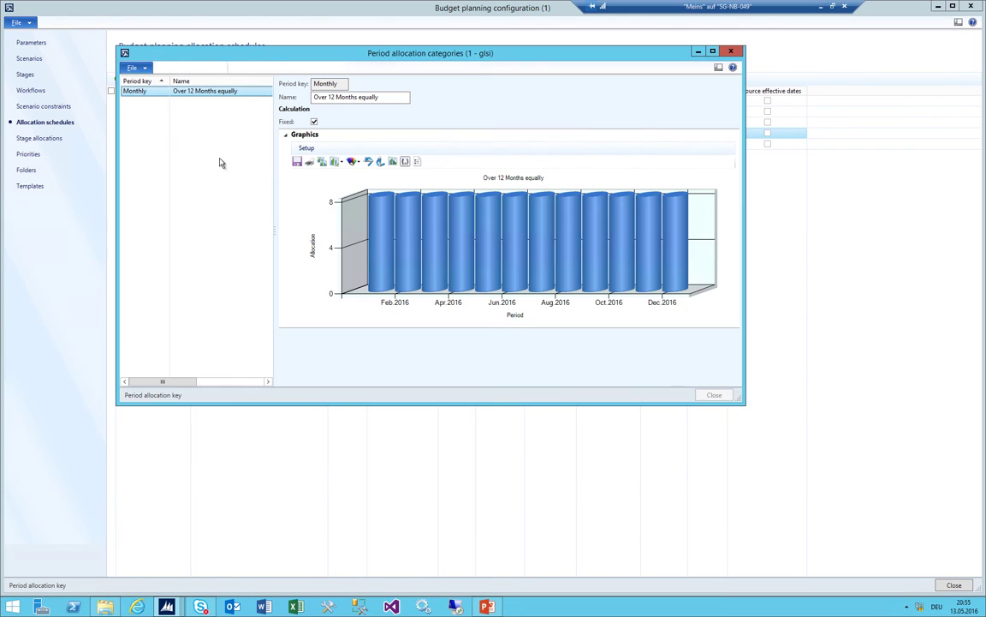
left_click(174, 67)
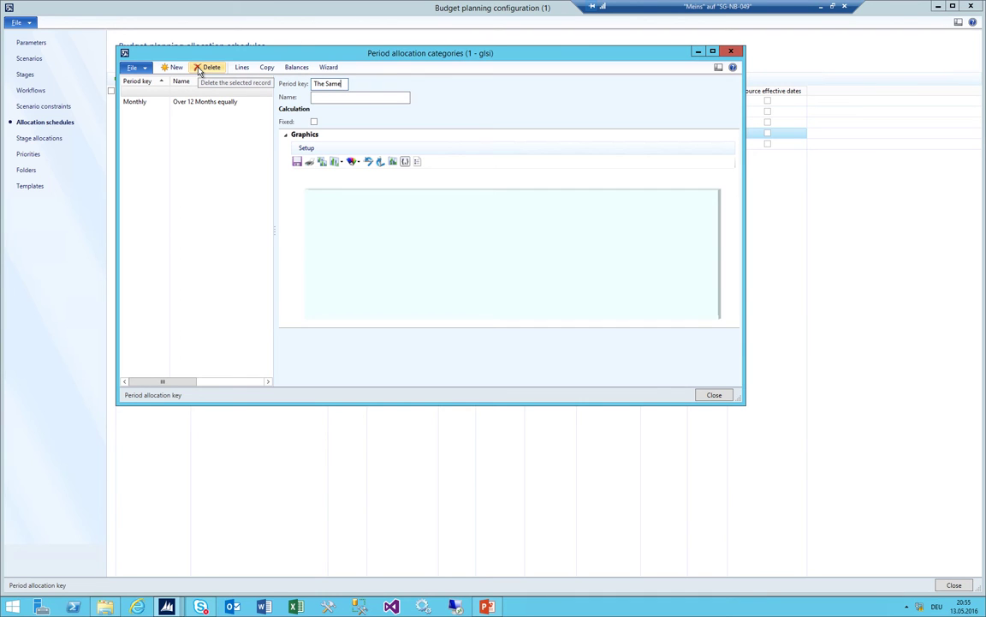
key("Tab")
type("Same")
key("Tab")
key("space")
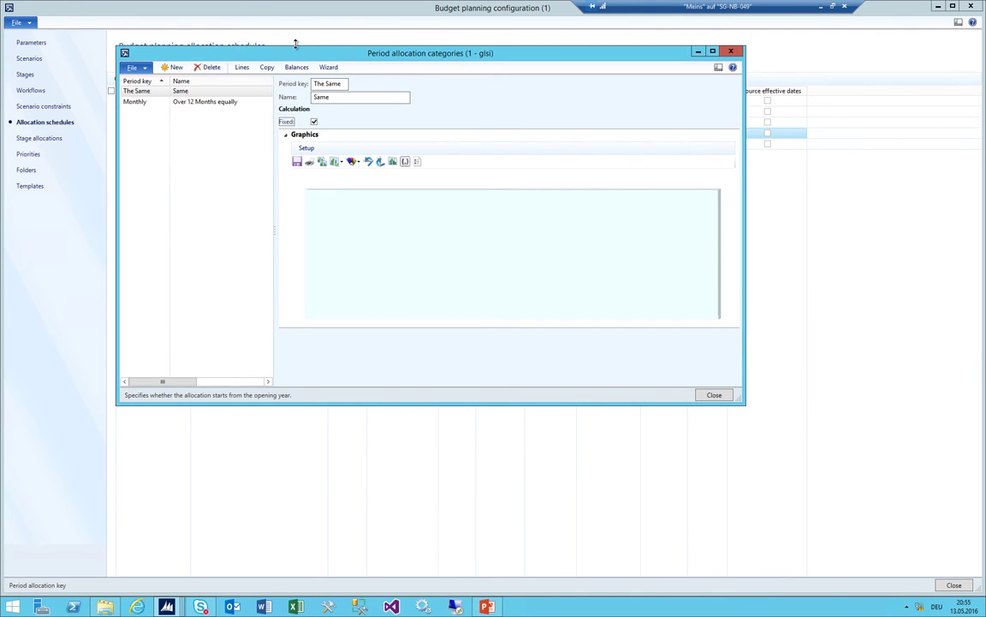
Add an allocation line in days with 100 percent to period key The Same and close the period allocation categories
left_click(242, 67)
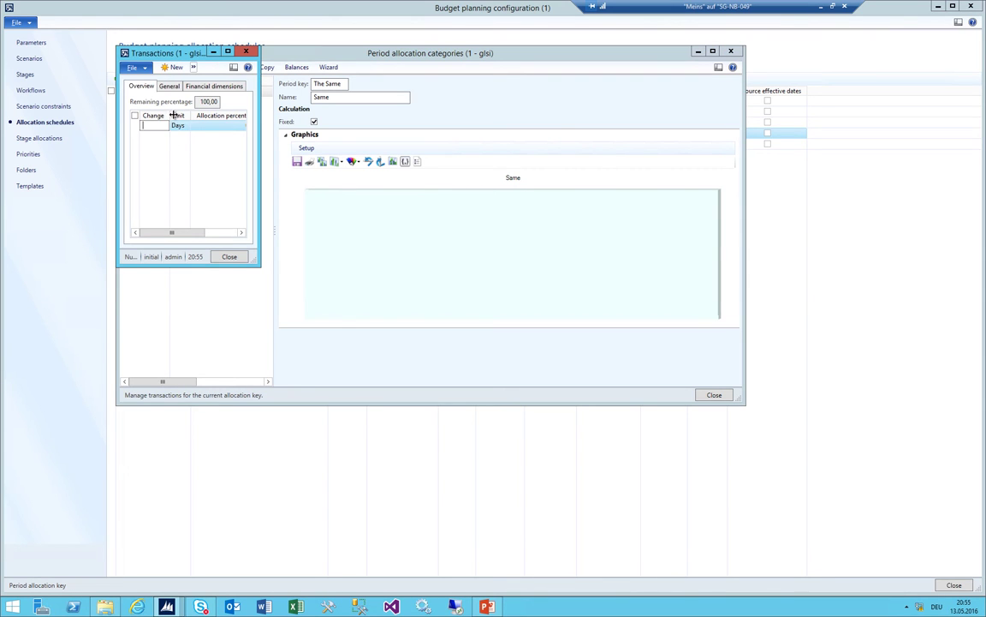
left_click(225, 125)
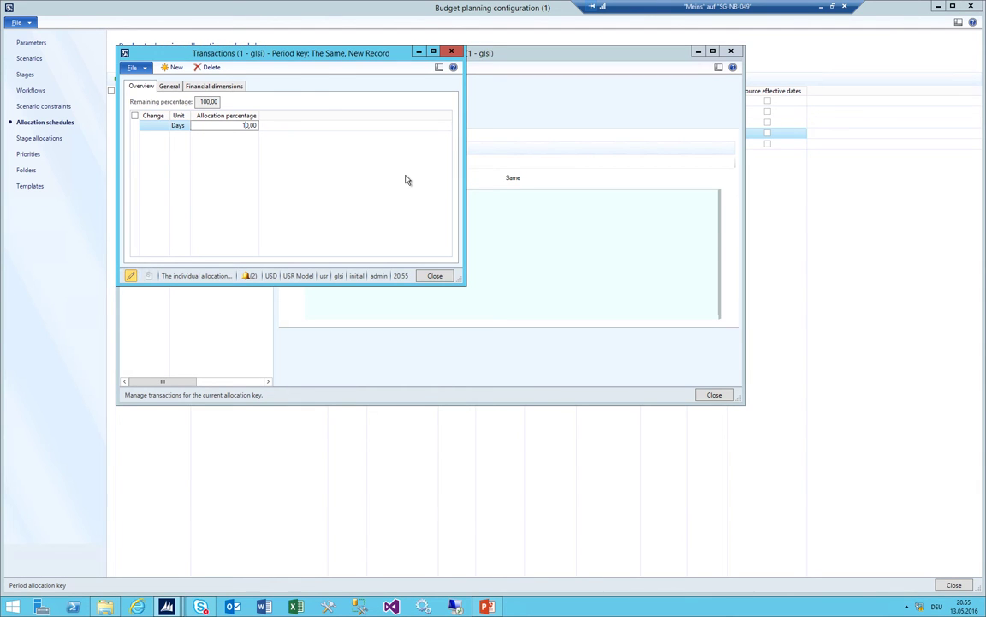
key("Escape")
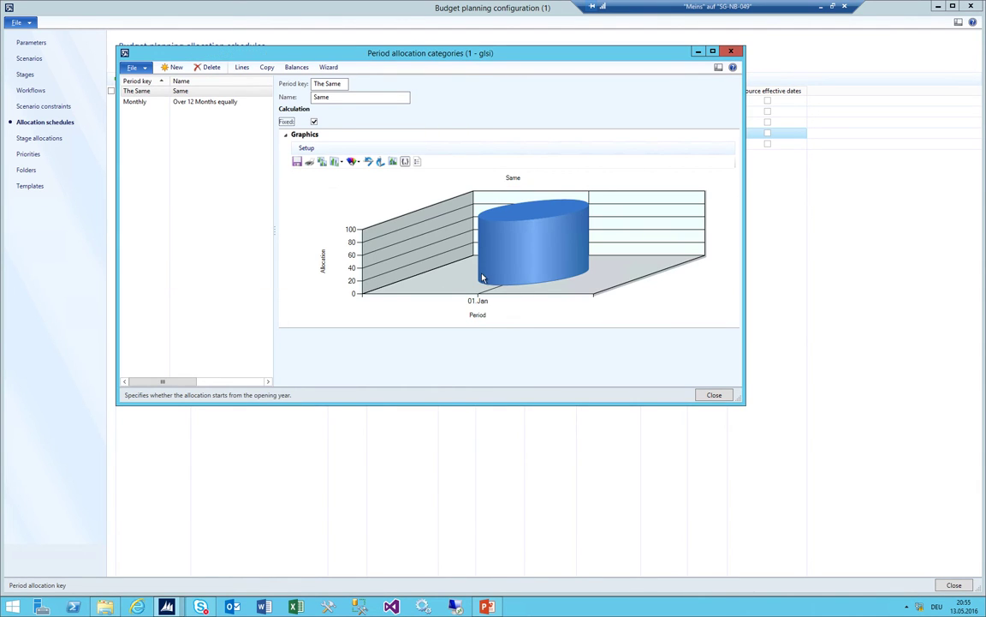
key("Escape")
Assign the period key The Same to the Copy Scenario allocation schedule
left_click(470, 133)
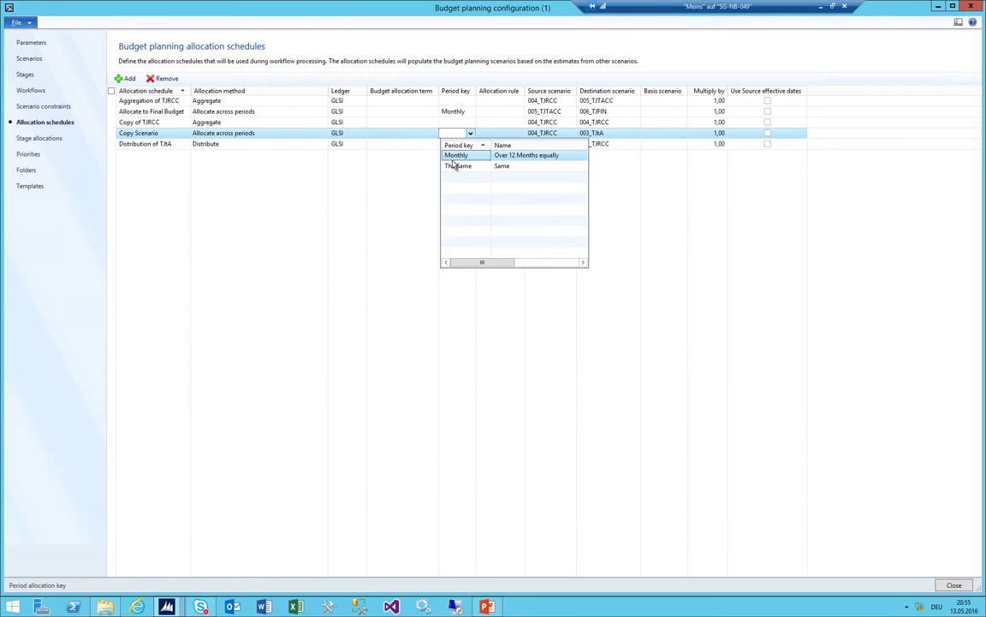
left_click(455, 165)
key("Tab")
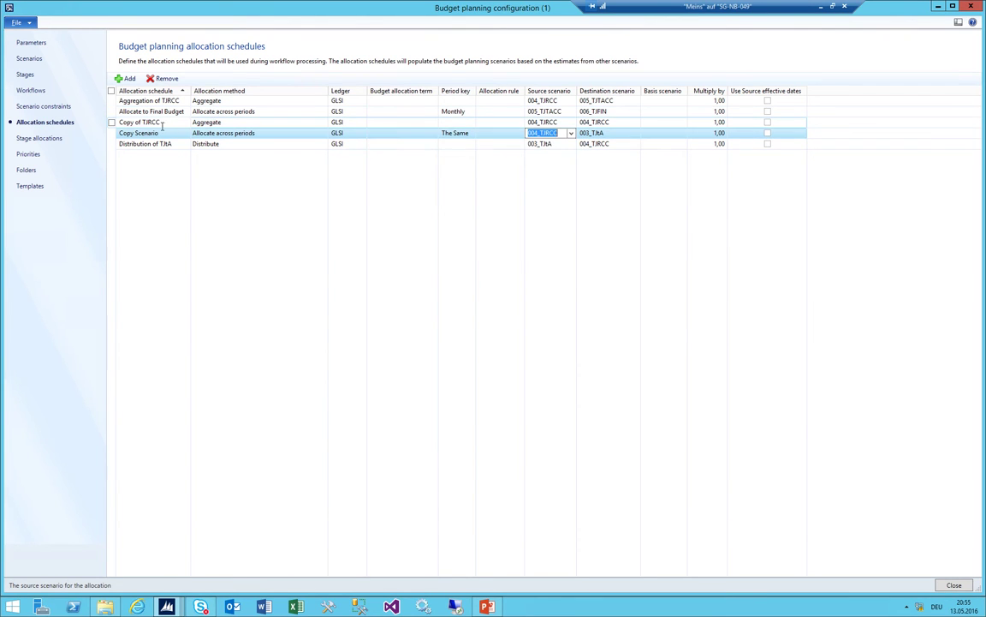
Set the Copy of TJRCC schedule's allocation method to Allocate across periods and its period key to The Same
left_click(257, 123)
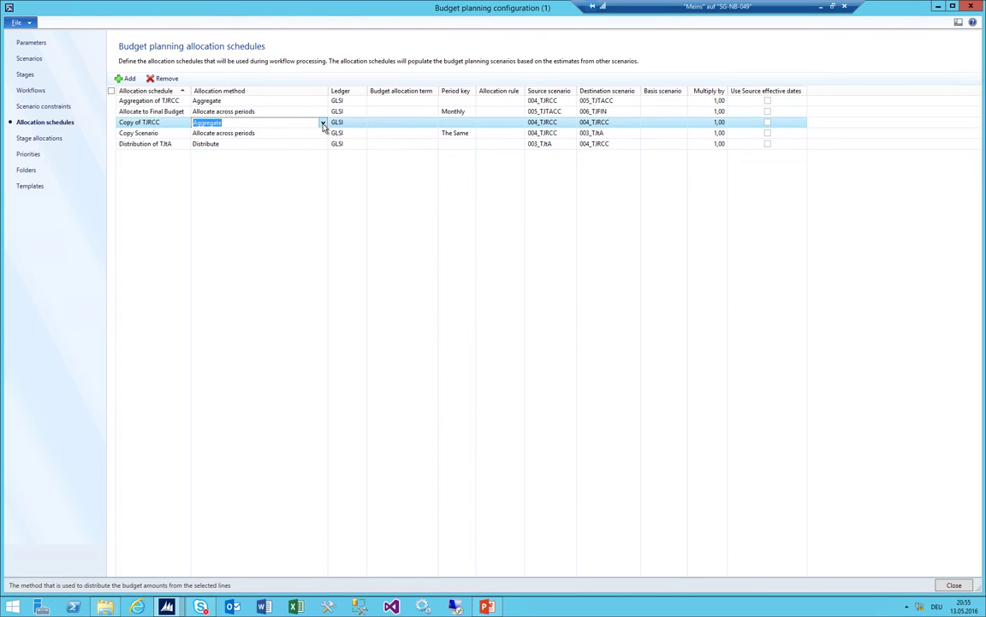
left_click(324, 124)
left_click(295, 122)
left_click(325, 124)
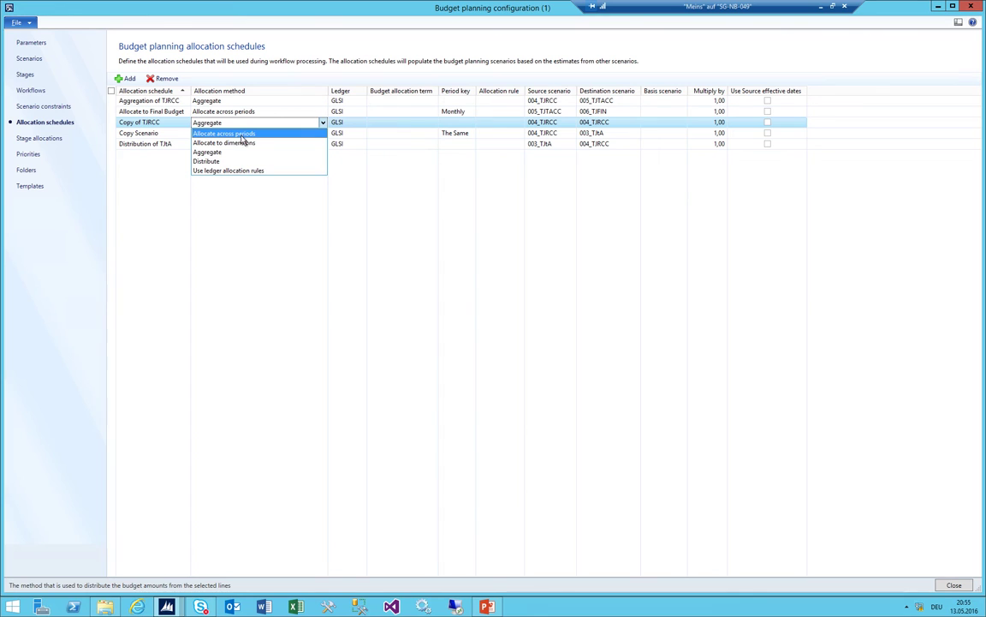
left_click(232, 143)
left_click(458, 123)
left_click(470, 122)
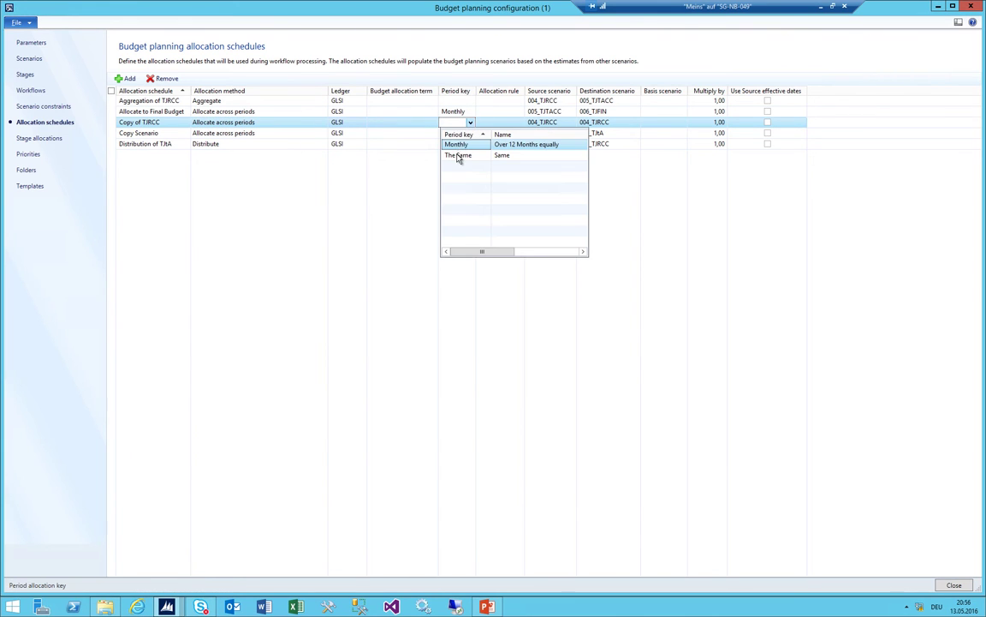
left_click(451, 154)
left_click(540, 122)
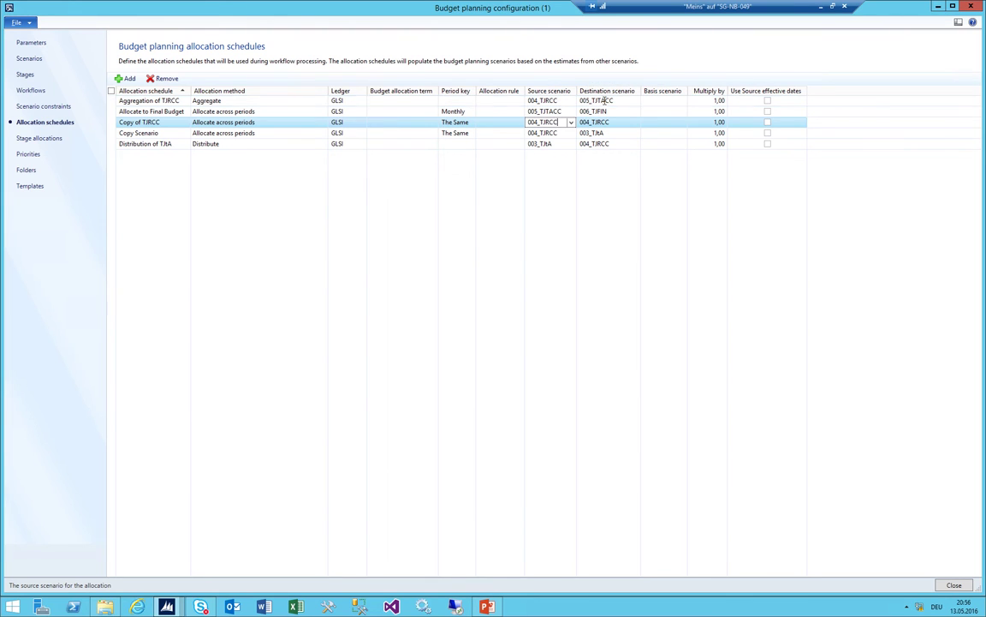
Set the source scenario of the Copy of TJRCC allocation schedule to 005_TJTACC
left_click(573, 122)
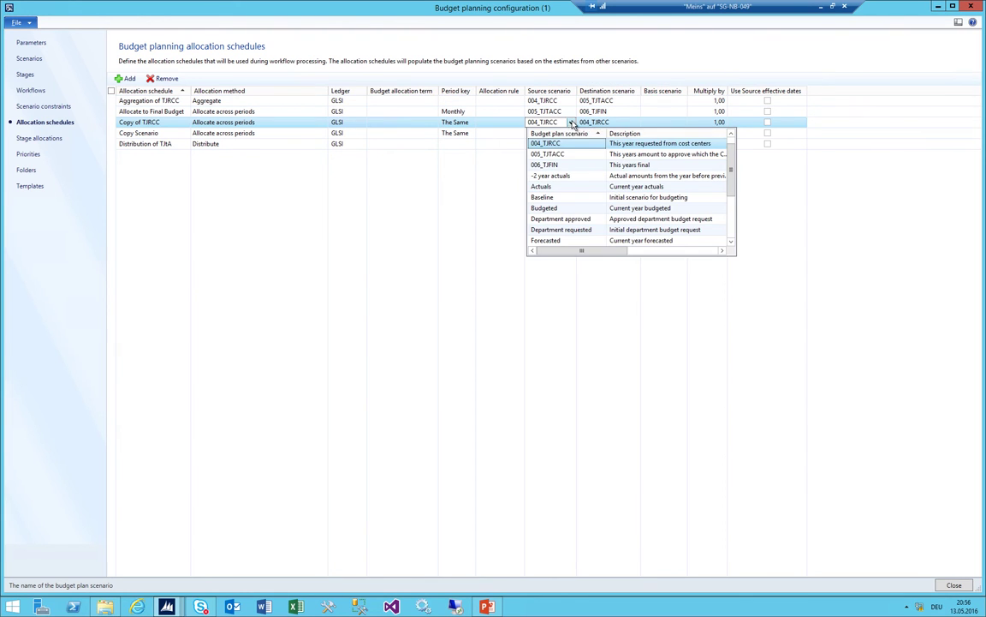
left_click(500, 151)
left_click(542, 132)
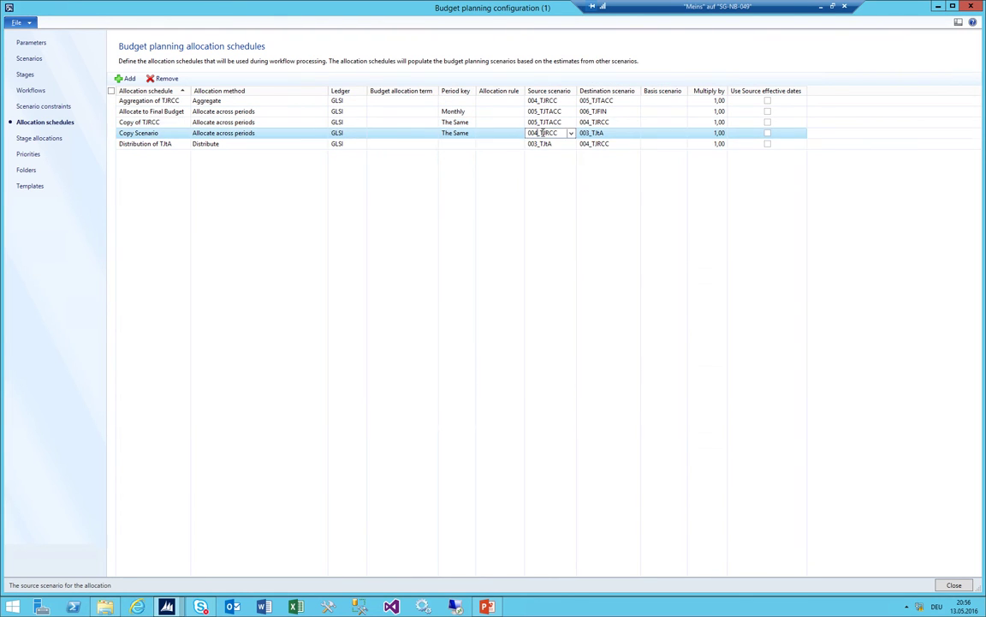
double_click(542, 132)
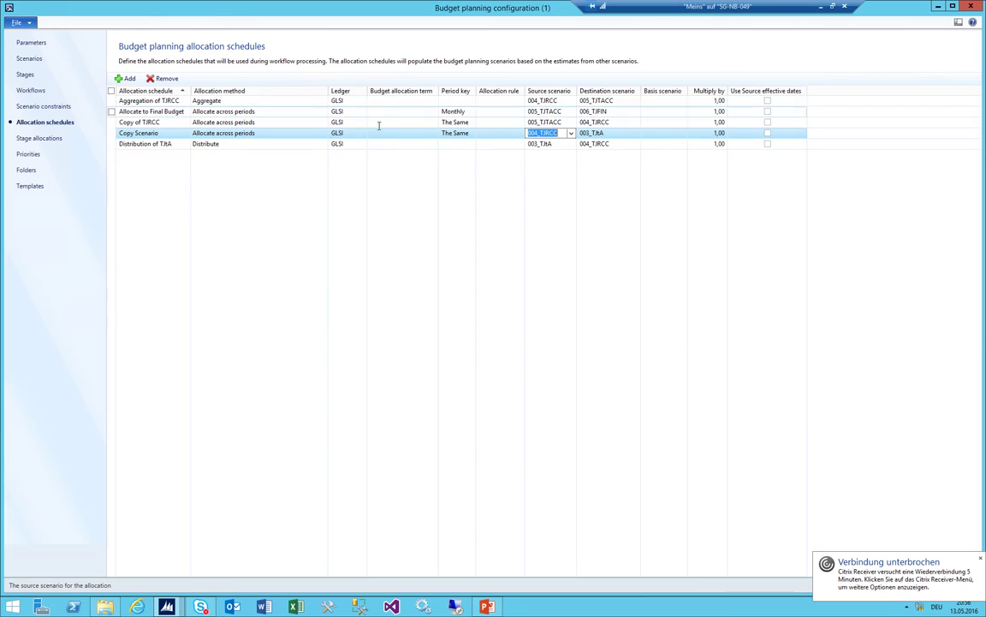
Compare the stage allocations for 01_Inital and 05_Aggregated with their allocation schedules and close the budget planning configuration
left_click(143, 133)
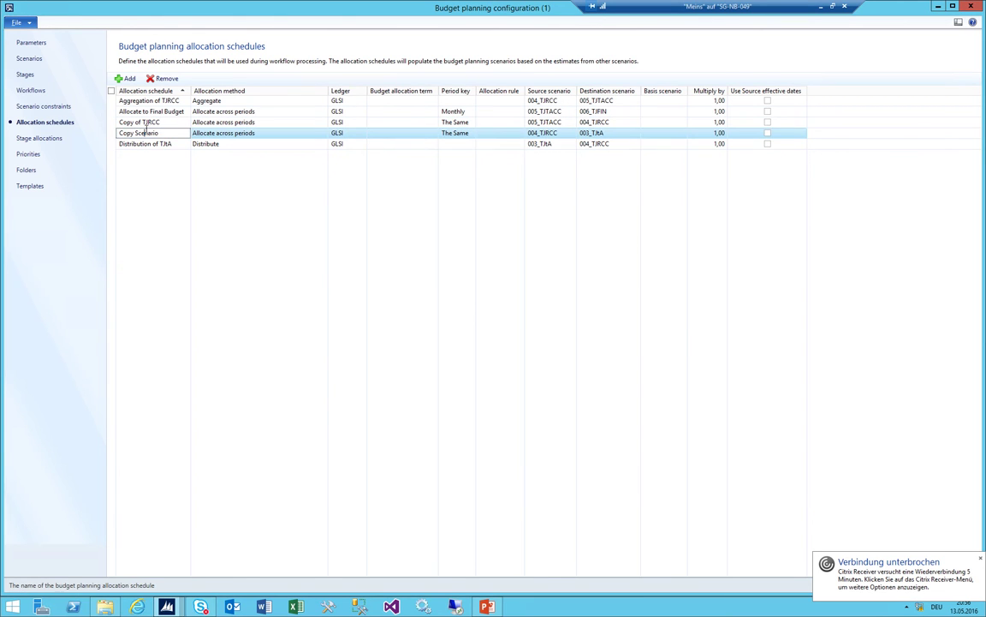
left_click(66, 139)
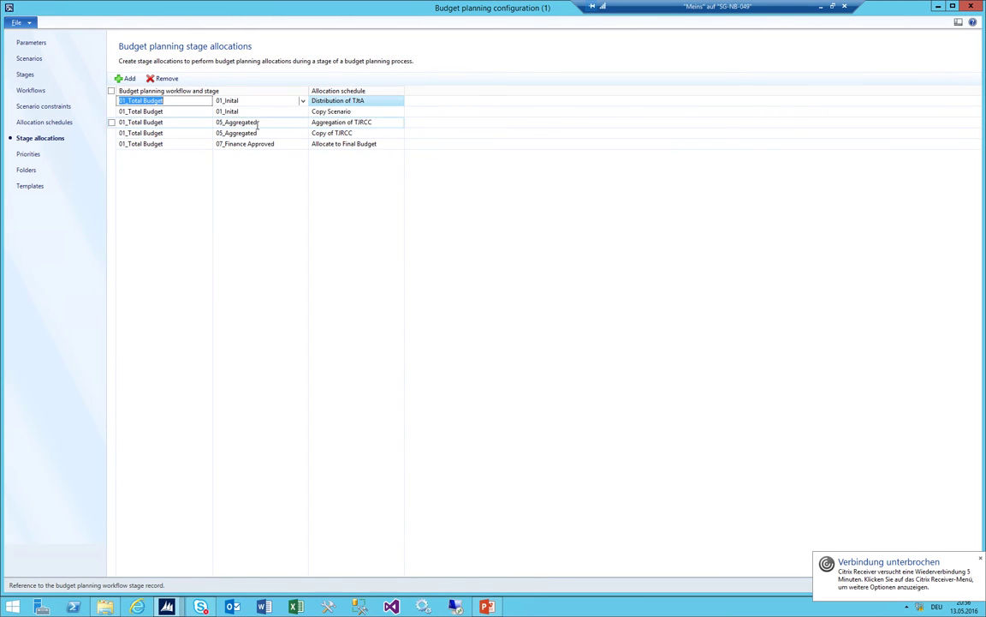
left_click(263, 144)
left_click(267, 133)
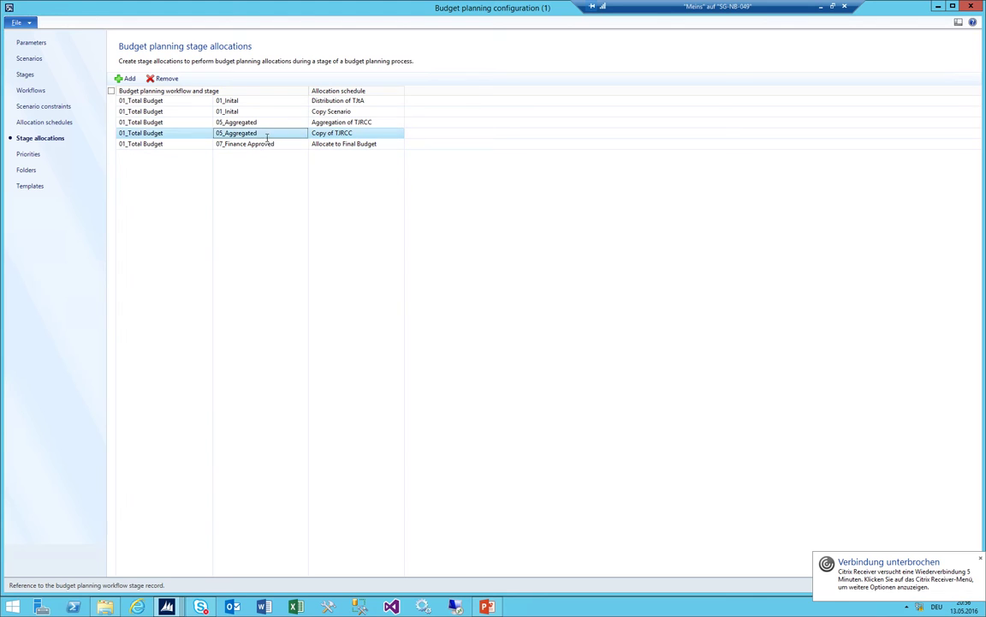
left_click(229, 112)
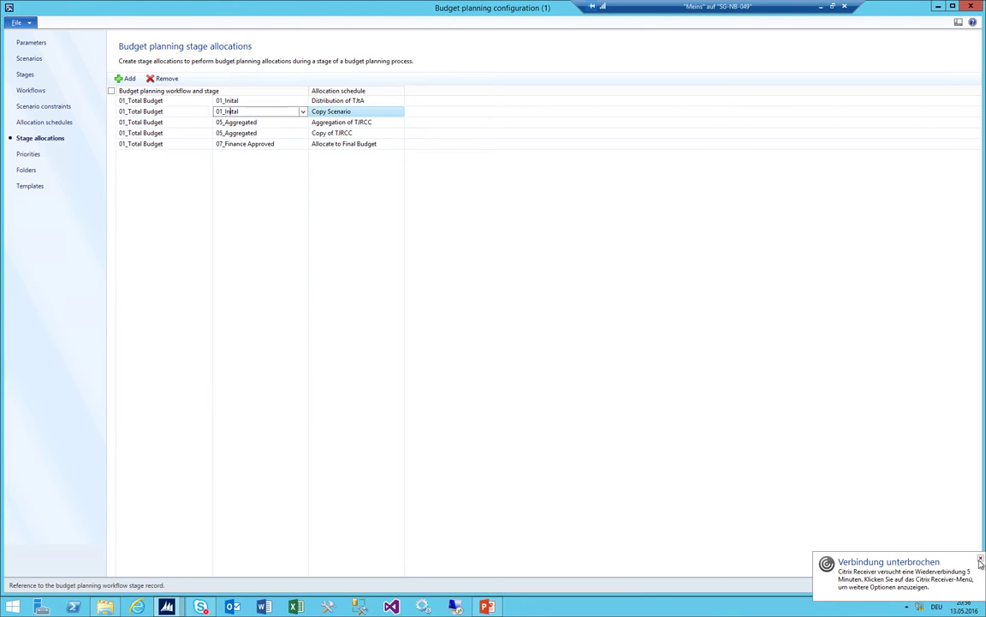
left_click(35, 124)
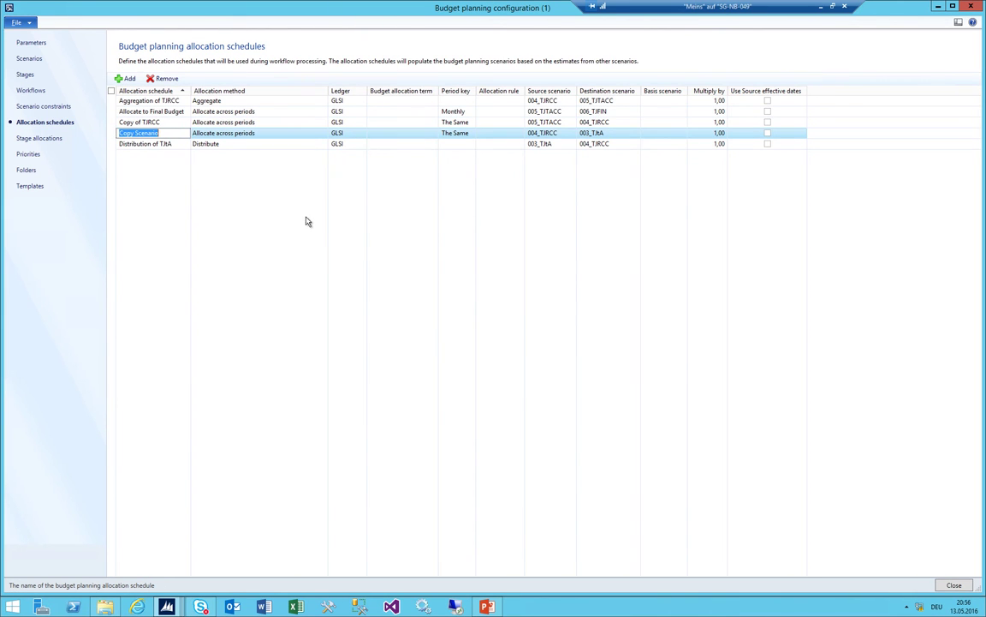
key("Escape")
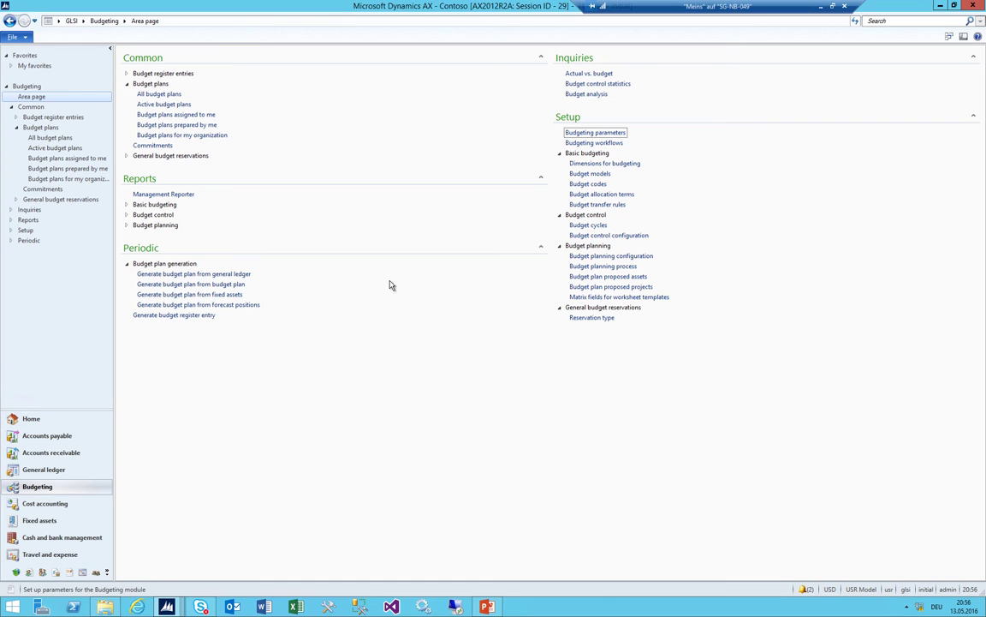
Resume the stopped workflow of budget plan 000025 from its workflow history
left_click(151, 95)
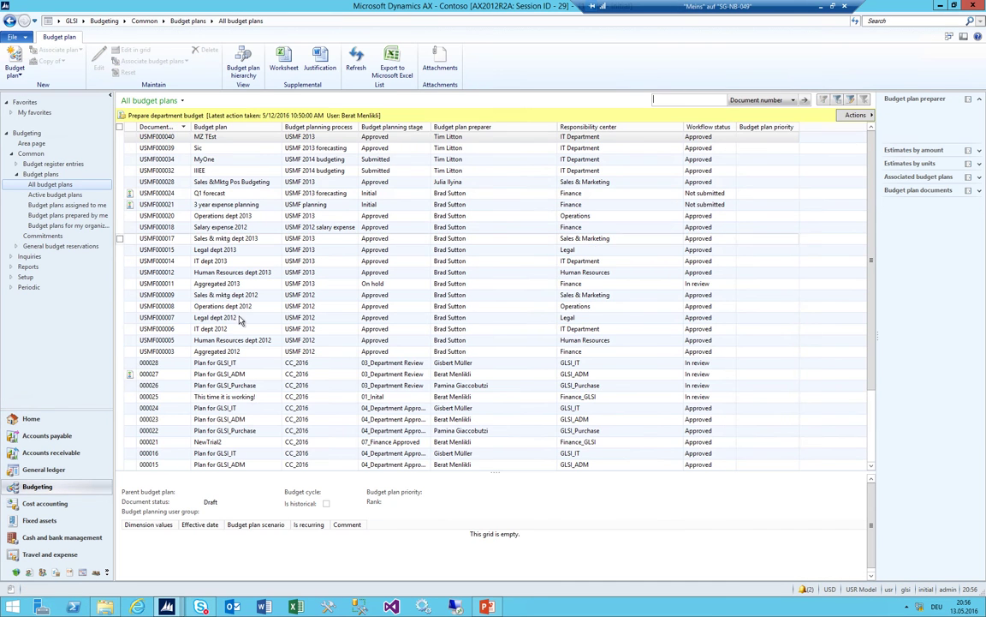
left_click(226, 375)
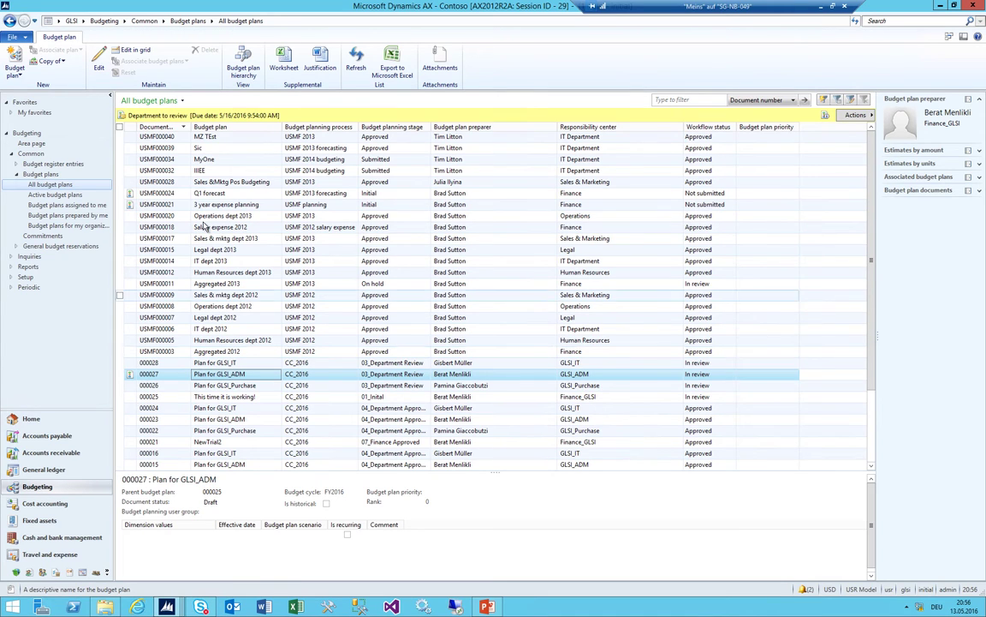
left_click(227, 397)
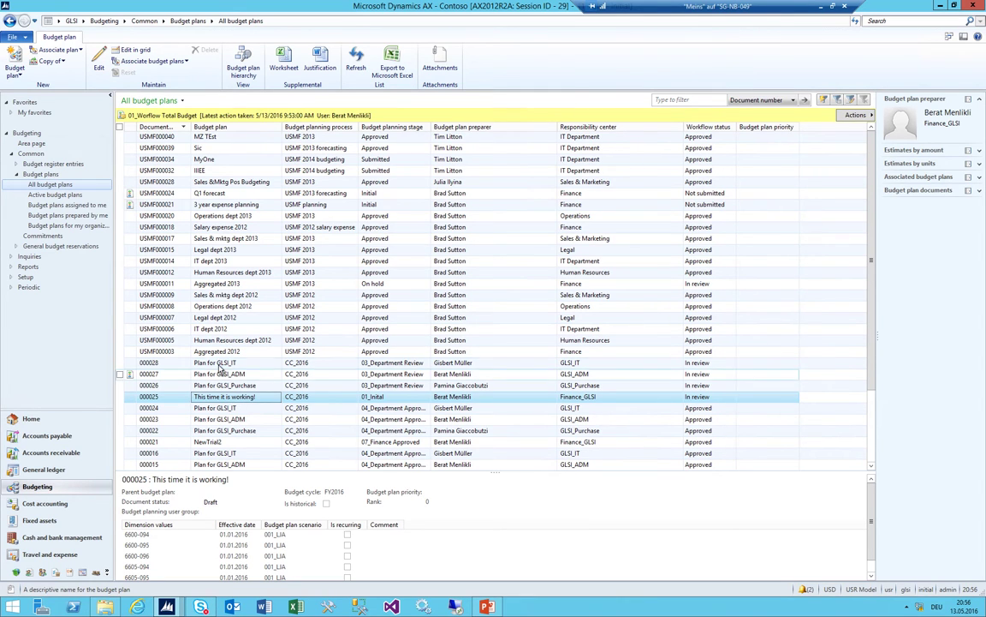
left_click(856, 115)
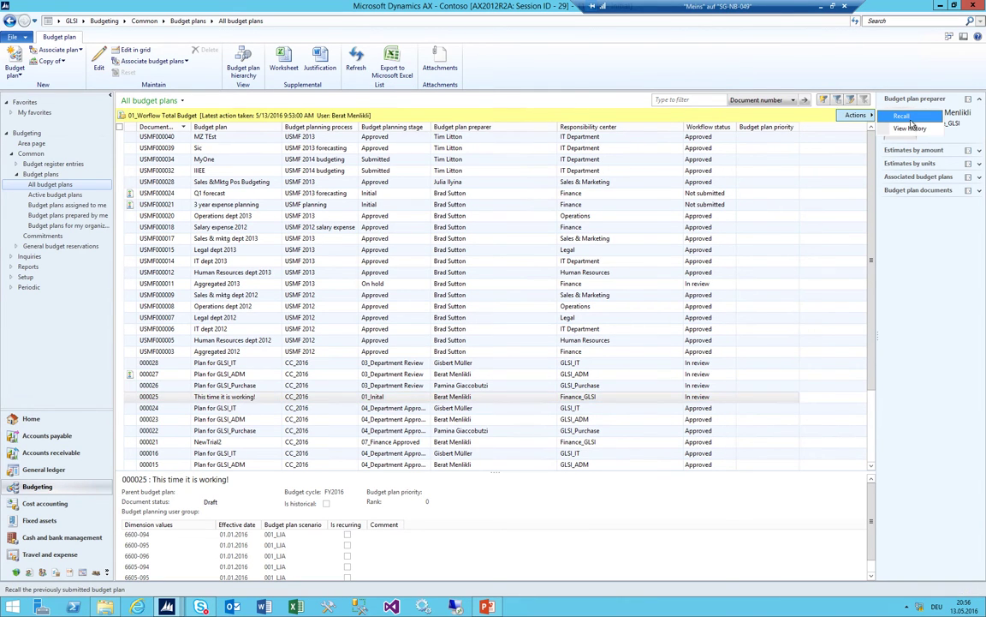
left_click(910, 128)
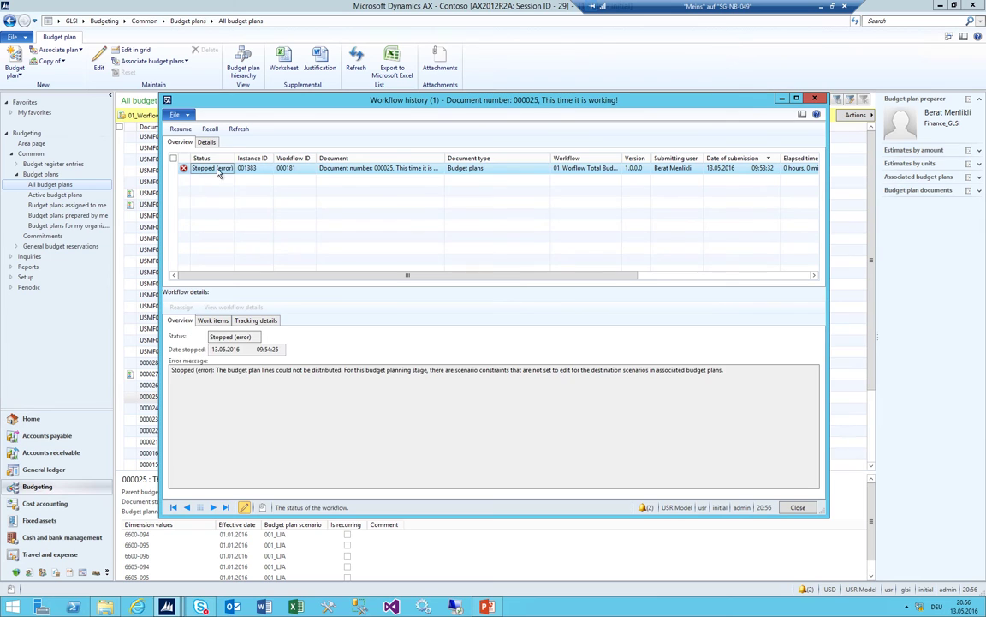
left_click(180, 128)
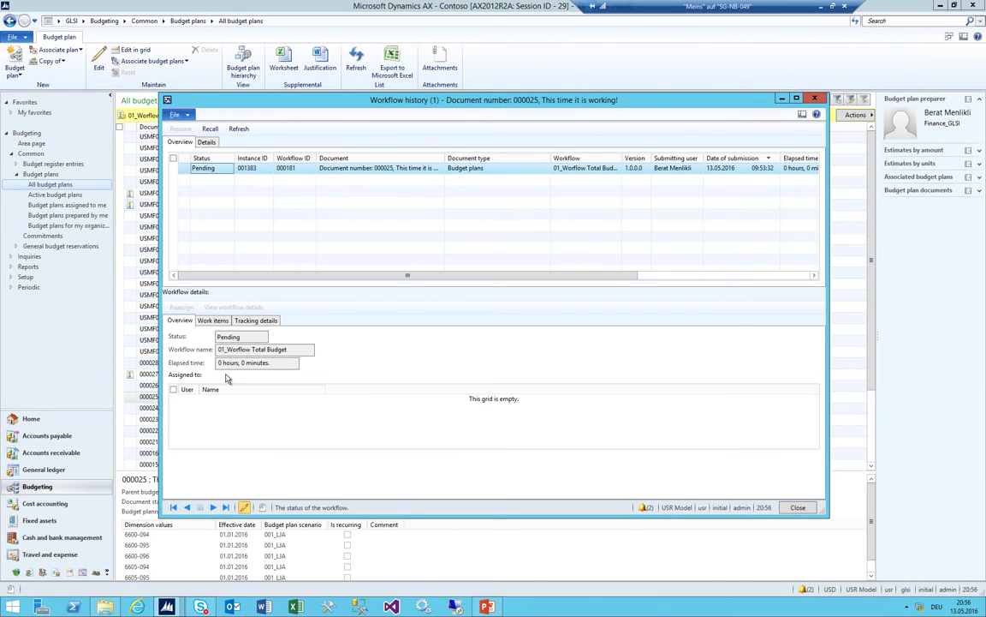
Examine the resumed workflow's tracking details, refresh them several times and close the workflow history
left_click(256, 321)
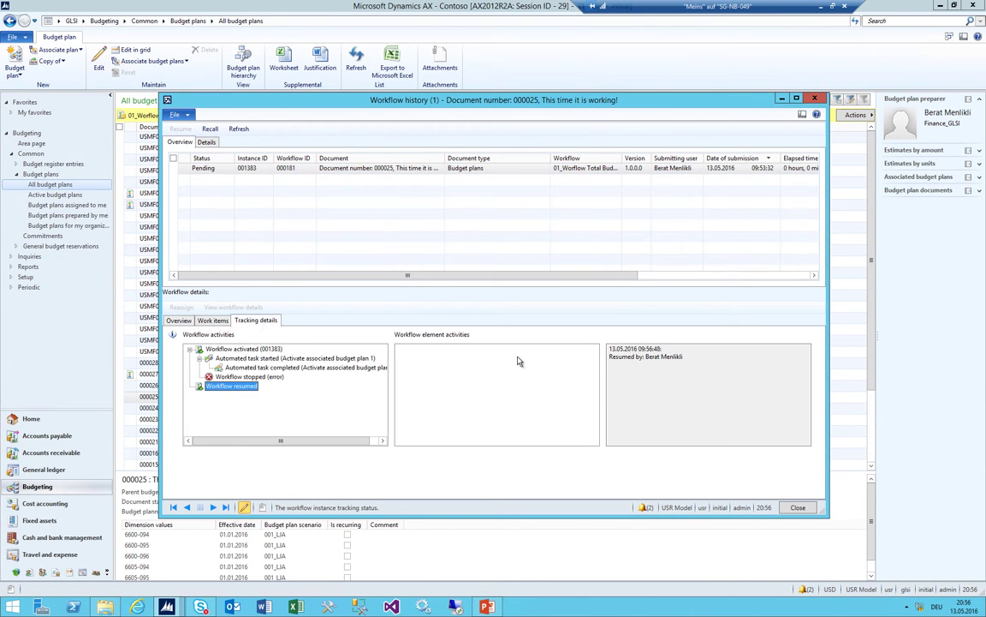
left_click(240, 130)
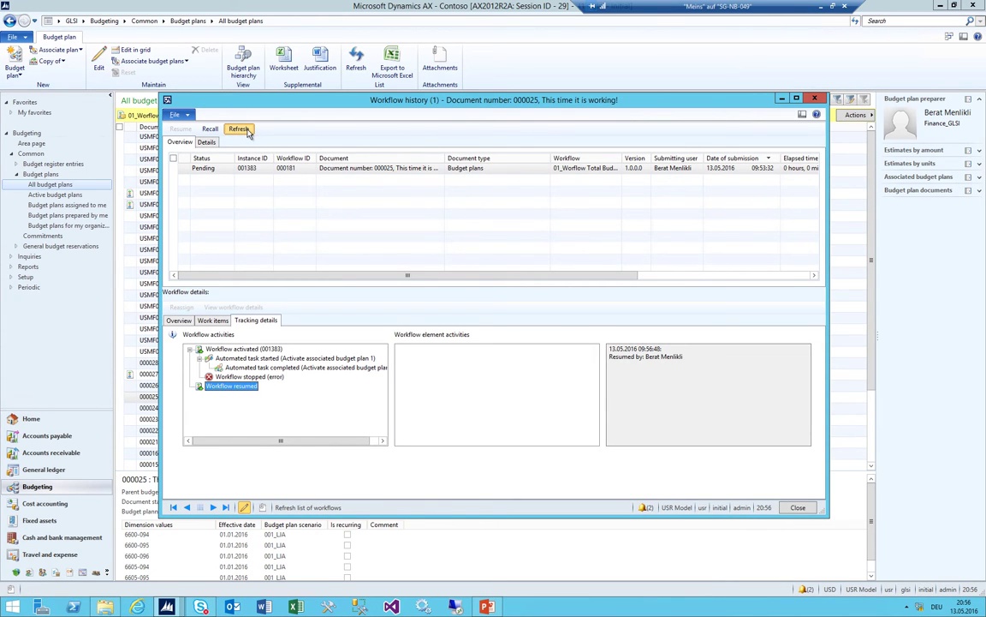
left_click(246, 132)
left_click(244, 130)
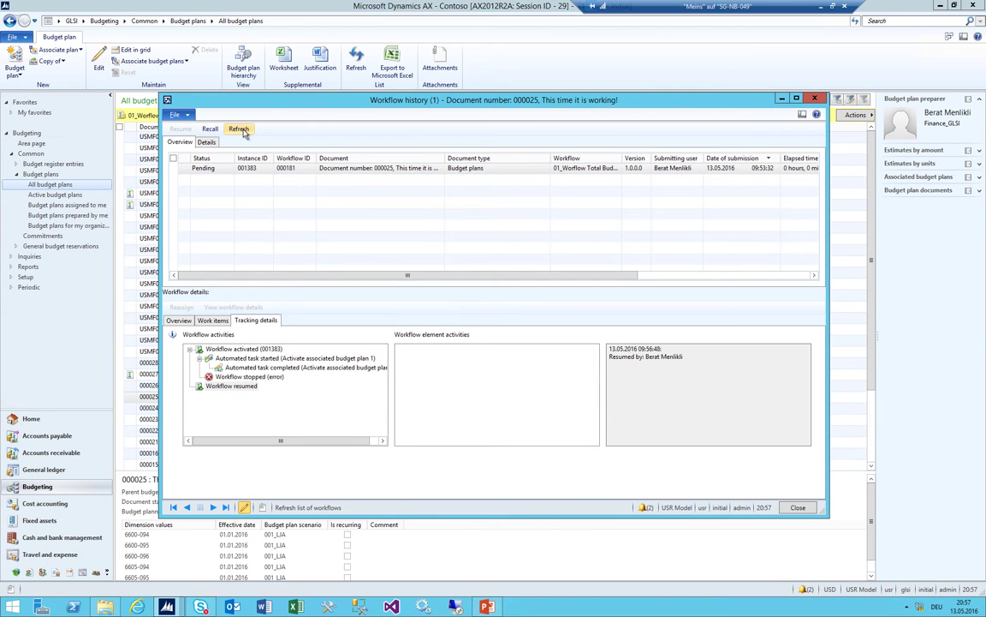
key("Escape")
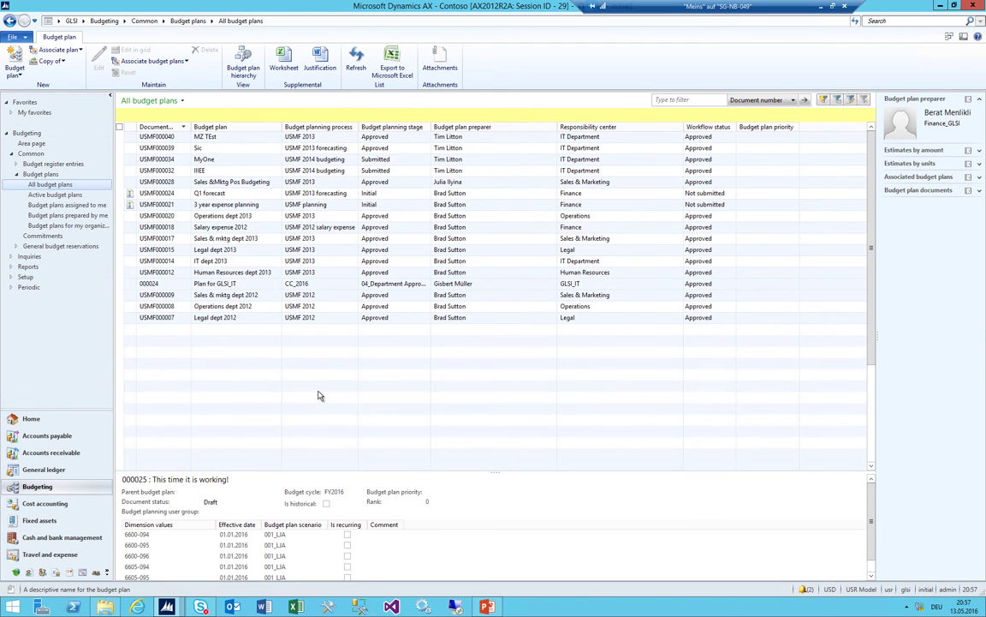
Reopen the workflow history of plan 000025 and examine the refreshed tracking activities, including the error entry
left_click(852, 116)
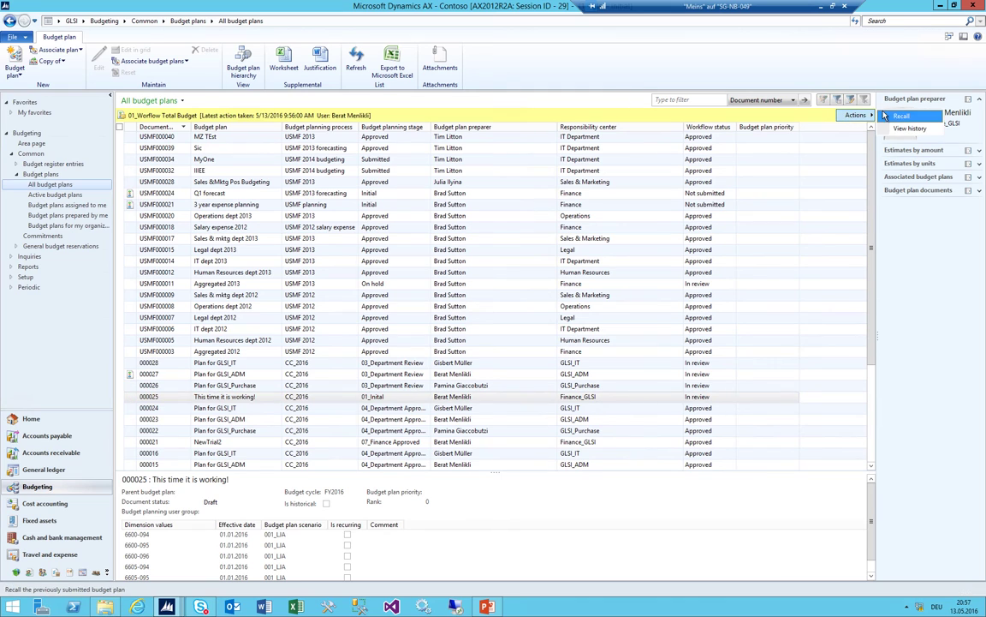
left_click(906, 128)
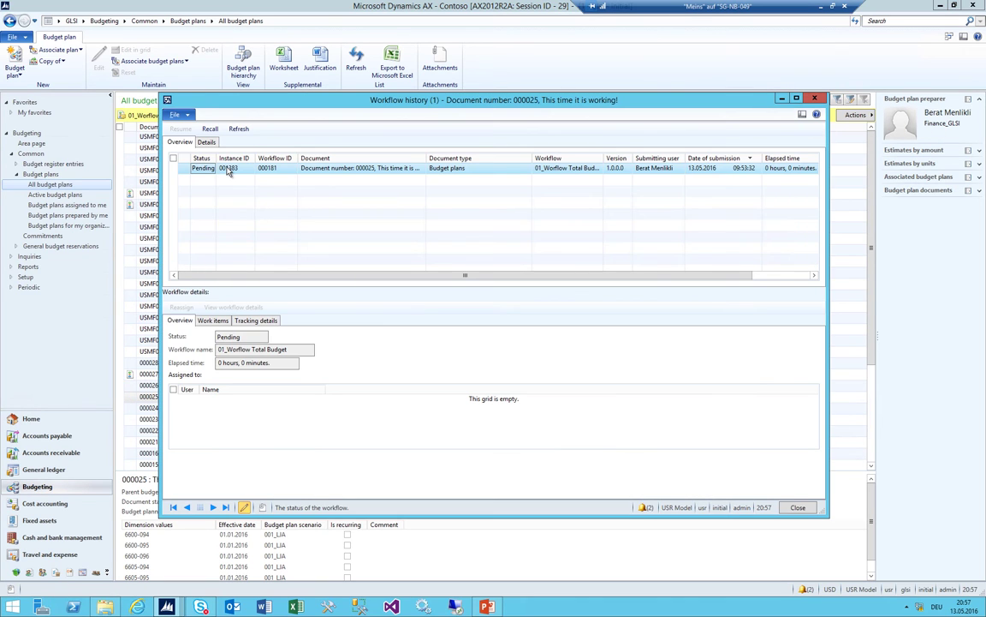
left_click(240, 130)
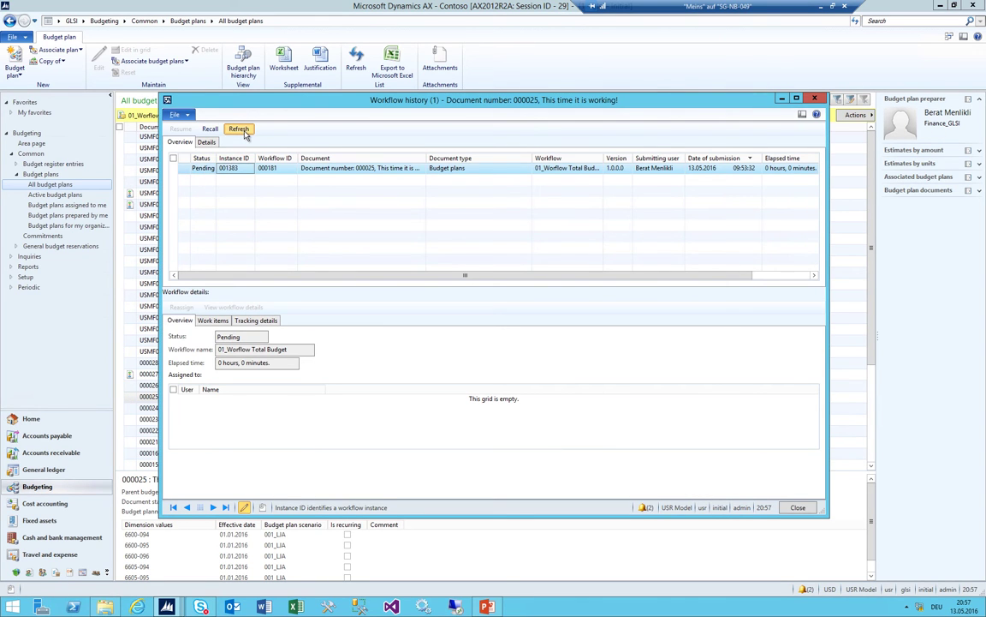
left_click(255, 321)
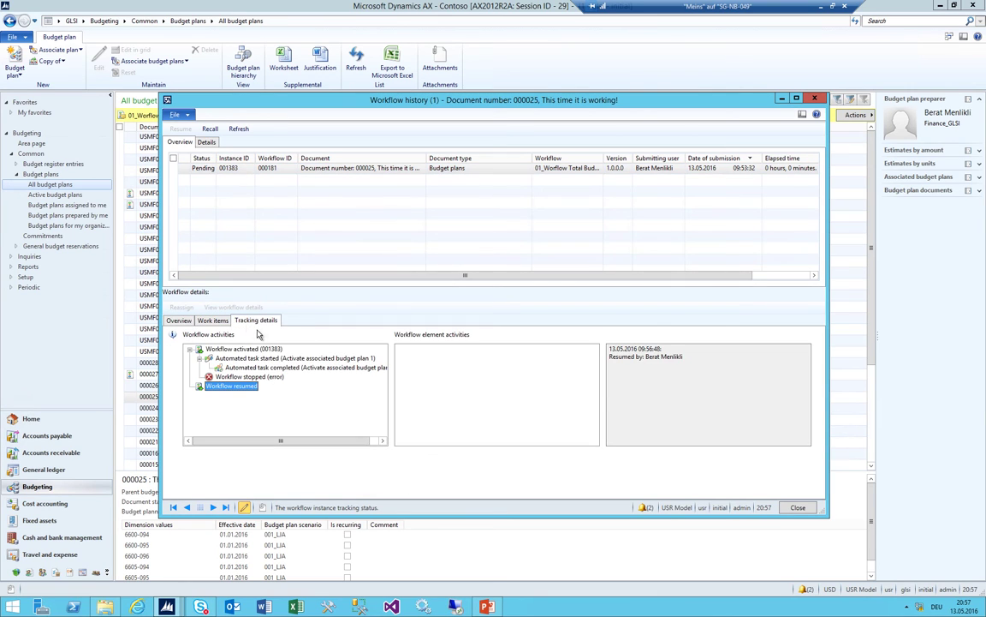
left_click(239, 129)
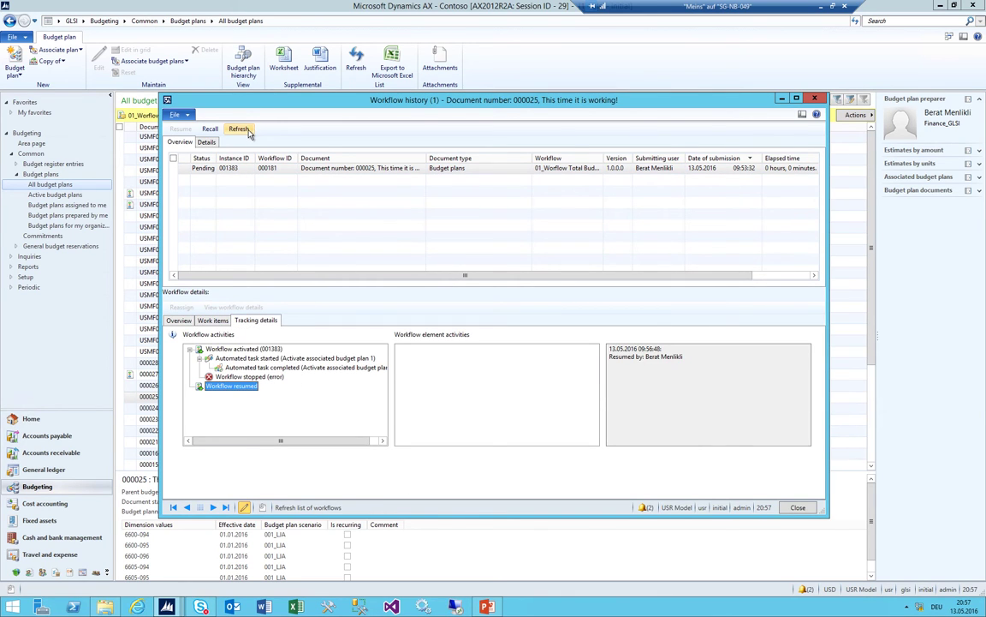
left_click(248, 367)
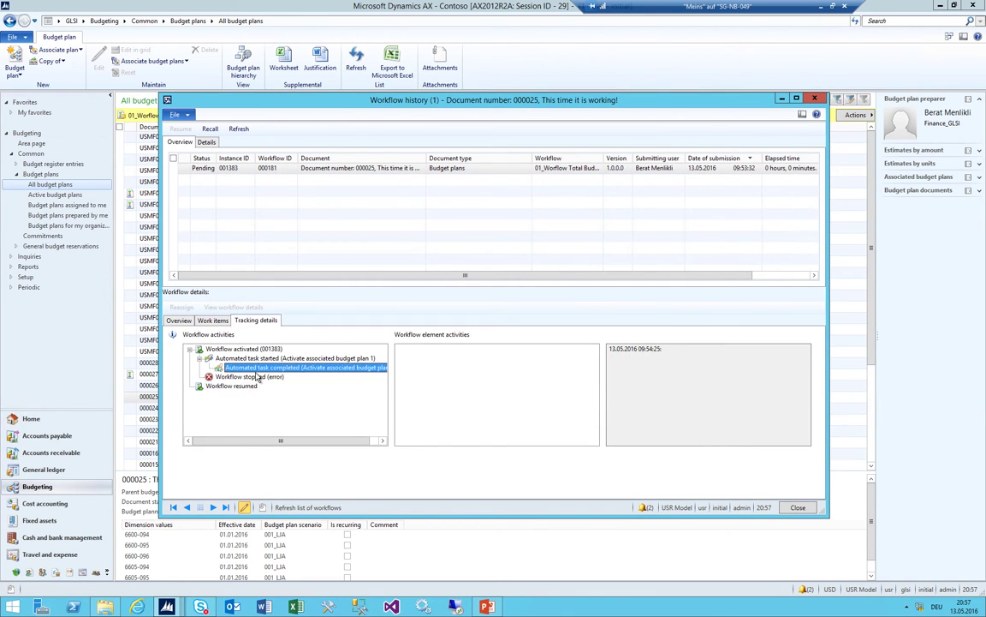
left_click(251, 378)
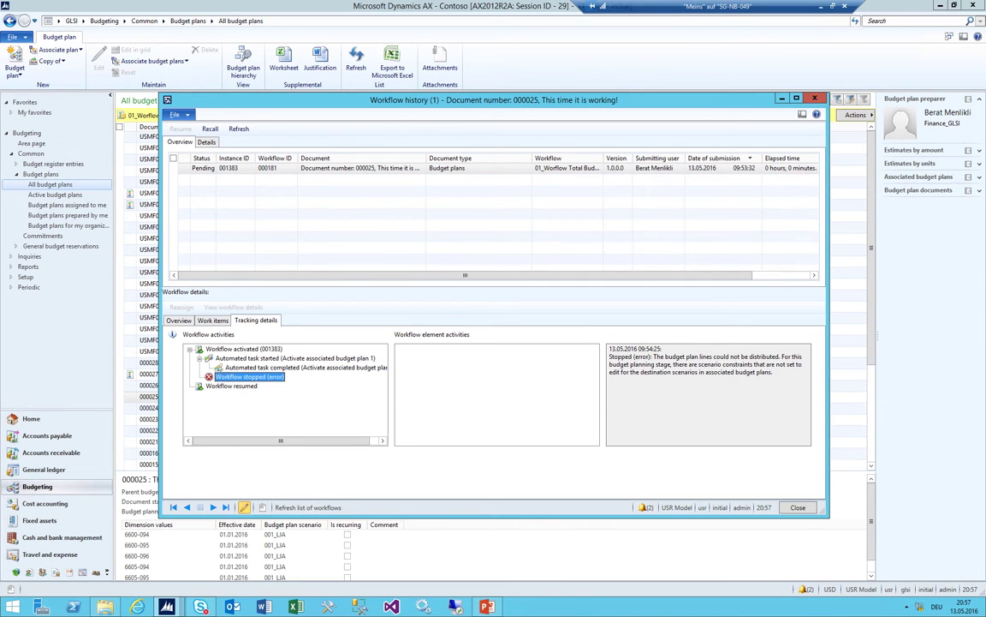
left_click(239, 129)
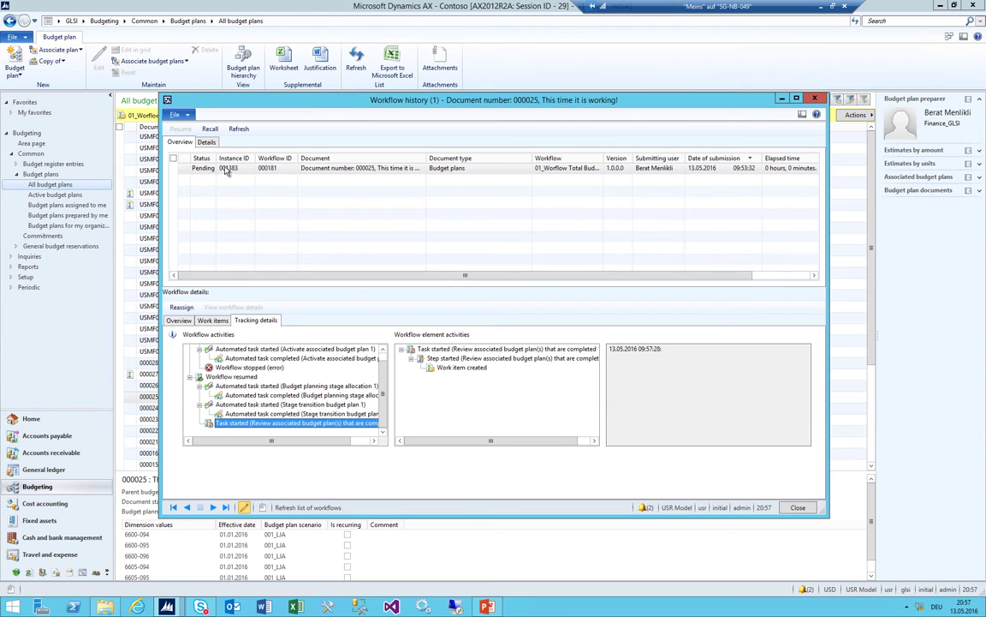
key("Escape")
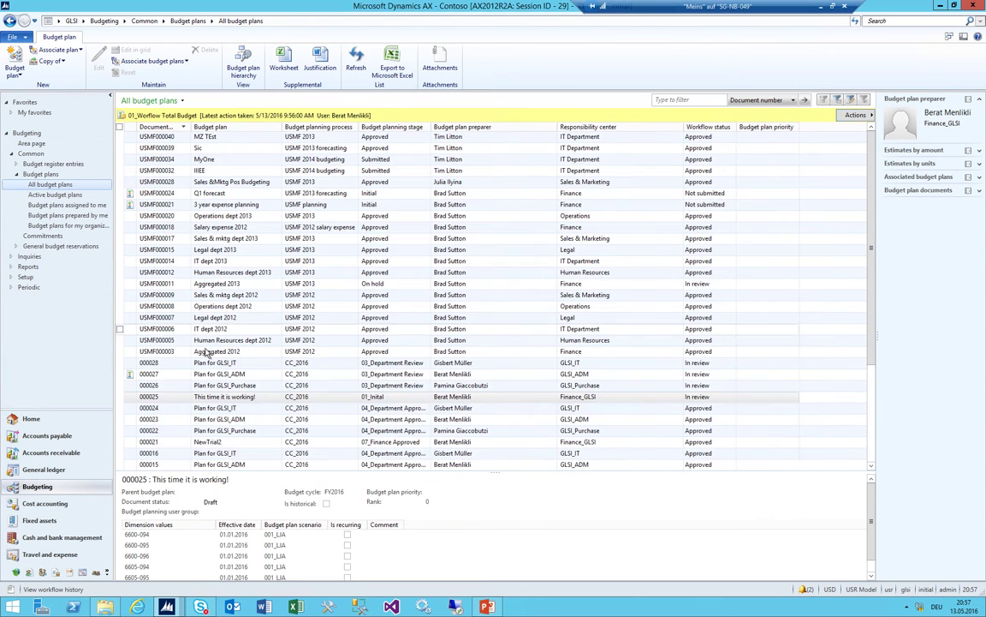
Check budget plans 000025 and 000027 in the list and open the 000027 worksheet in Excel from the plans assigned to me
left_click(221, 396)
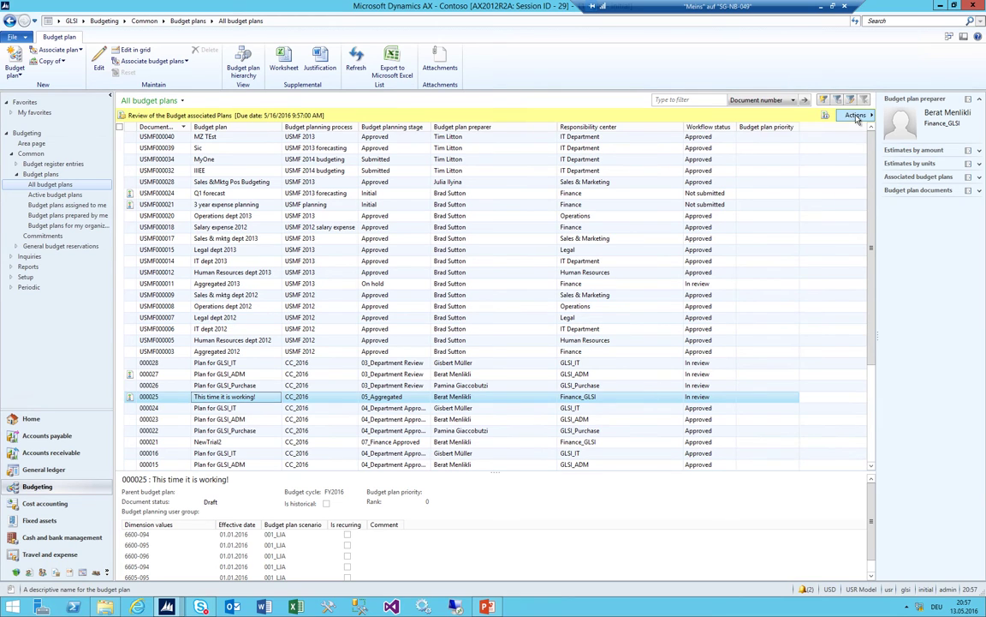
left_click(226, 374)
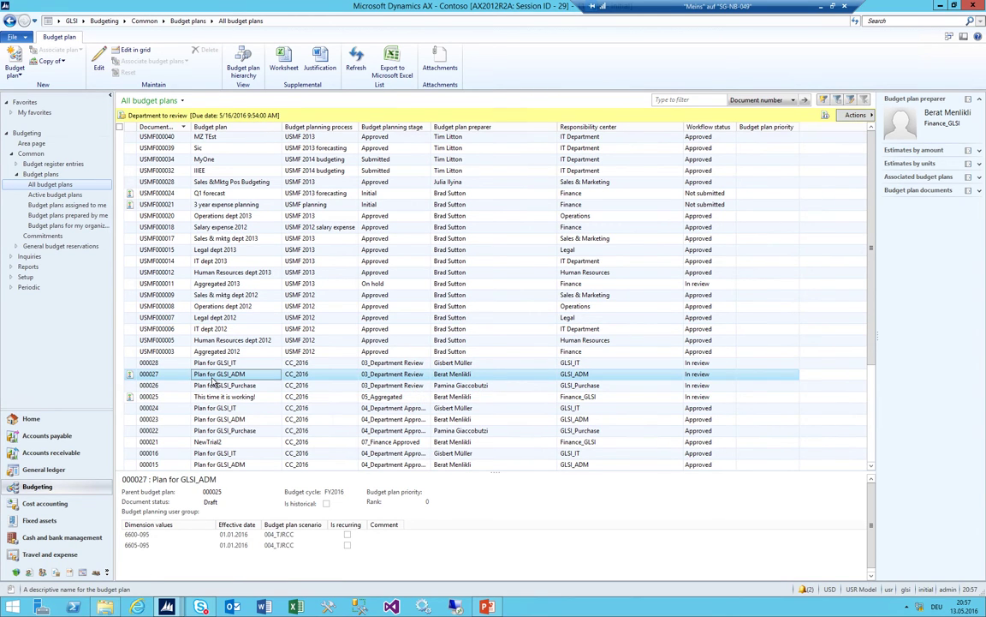
left_click(106, 23)
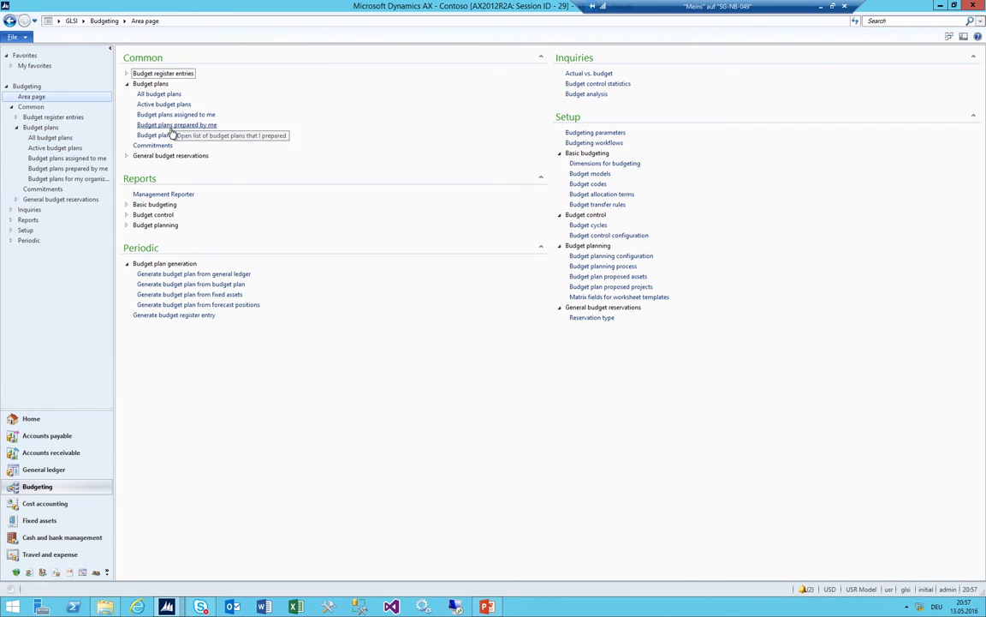
left_click(181, 115)
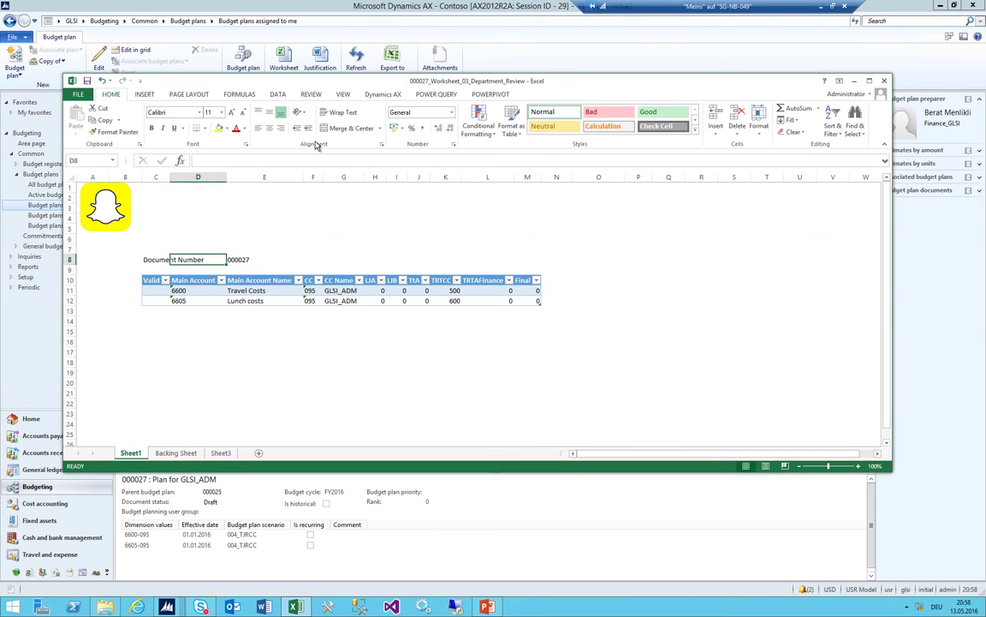
Set the TRTCC amounts in the 000027 worksheet to 999 for Travel Costs and 888 for Lunch costs
left_click(452, 291)
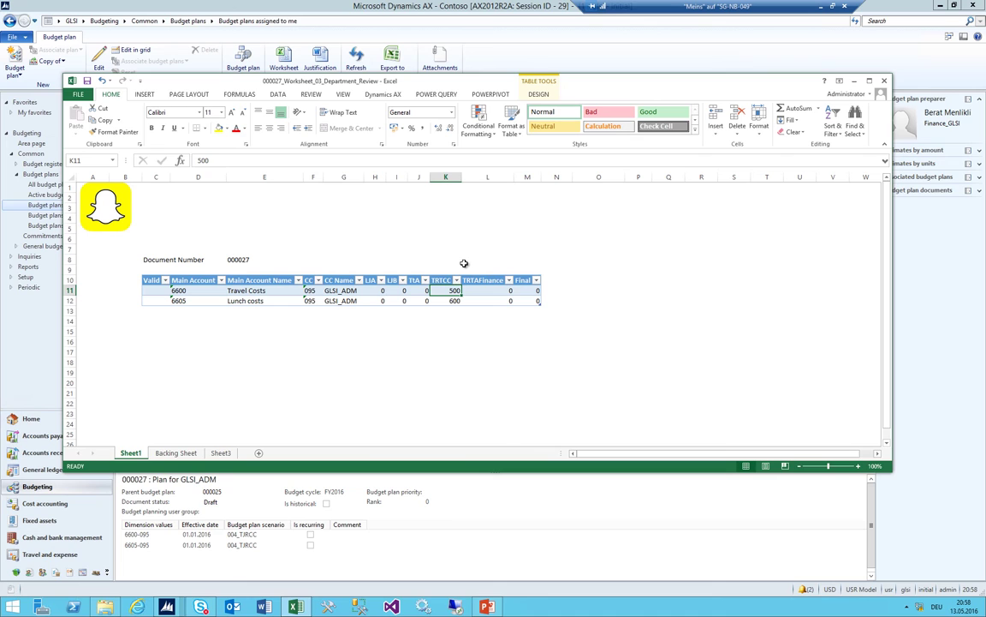
type("999")
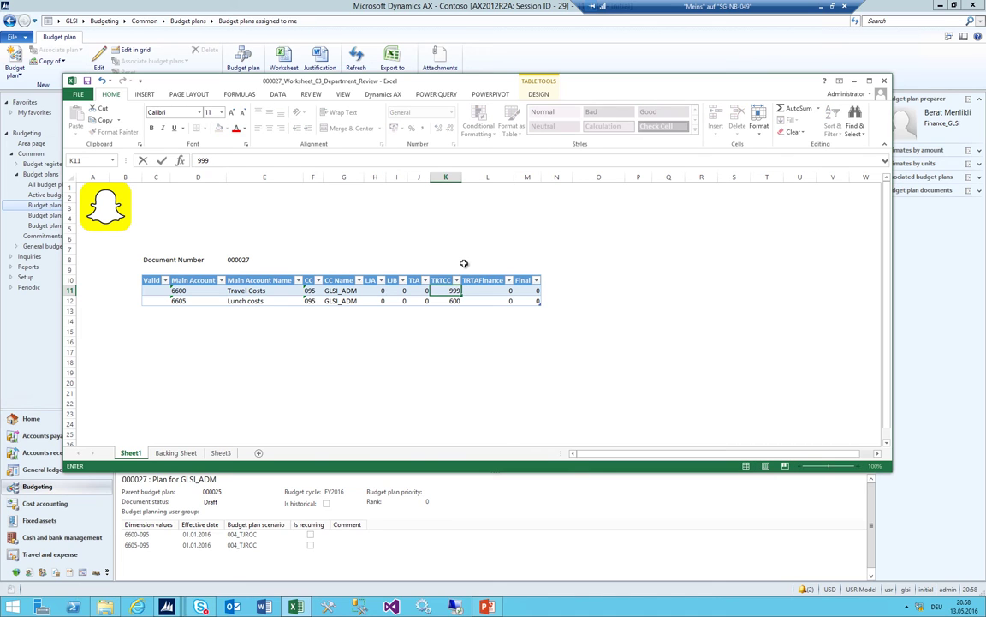
key("Return")
type("888")
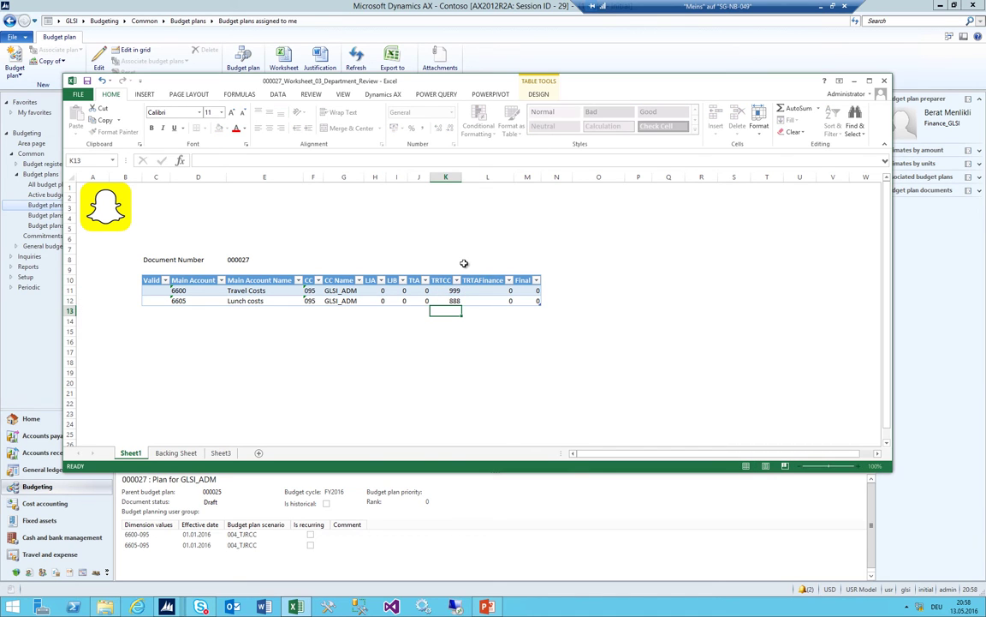
Publish the 000027 worksheet amounts to Dynamics AX and close the workbook without saving it
key("ctrl+Return")
left_click(277, 94)
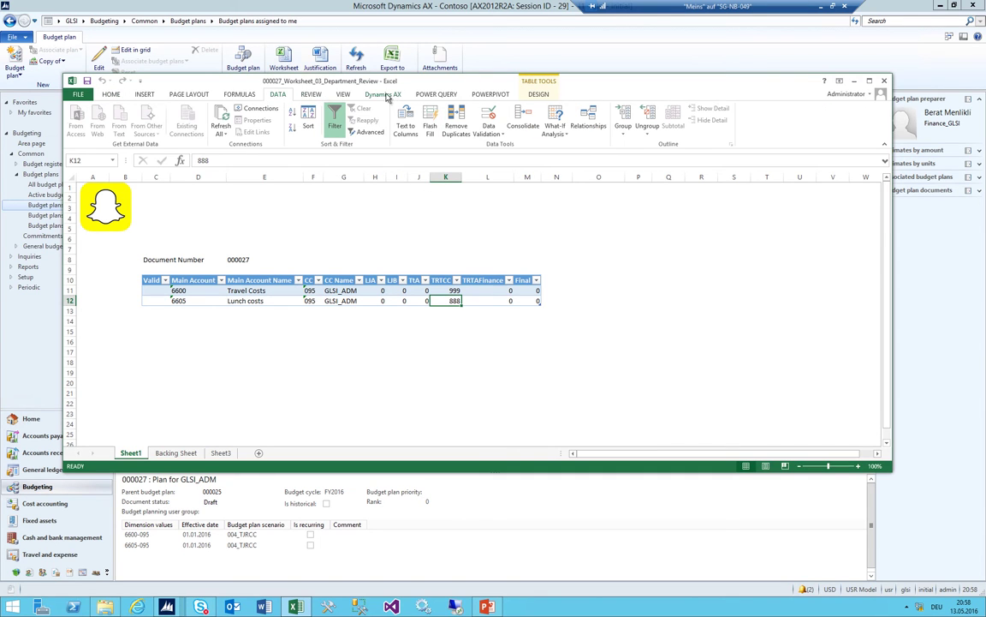
left_click(383, 95)
left_click(203, 120)
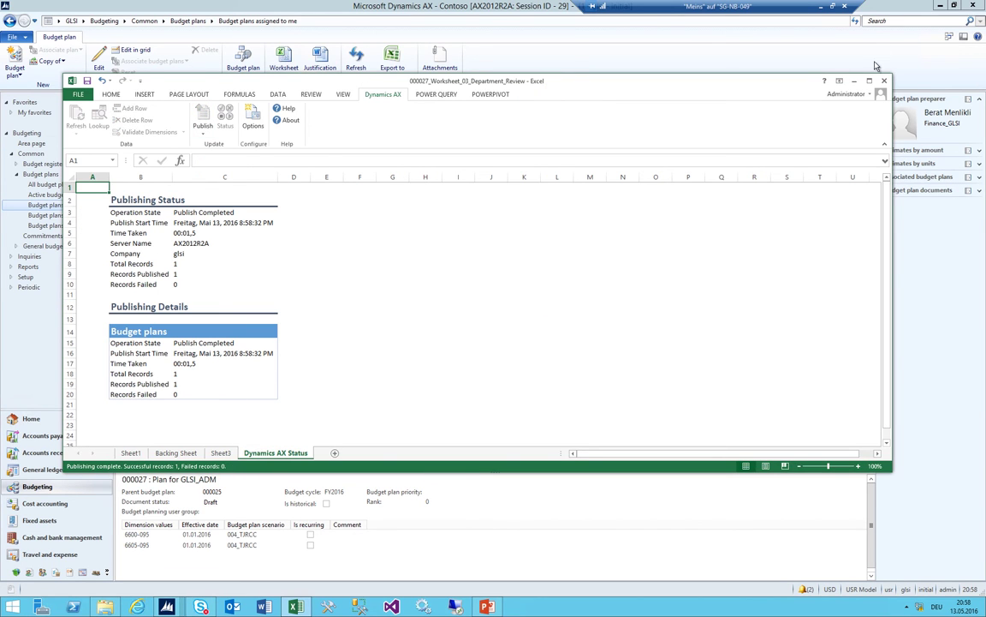
left_click(885, 80)
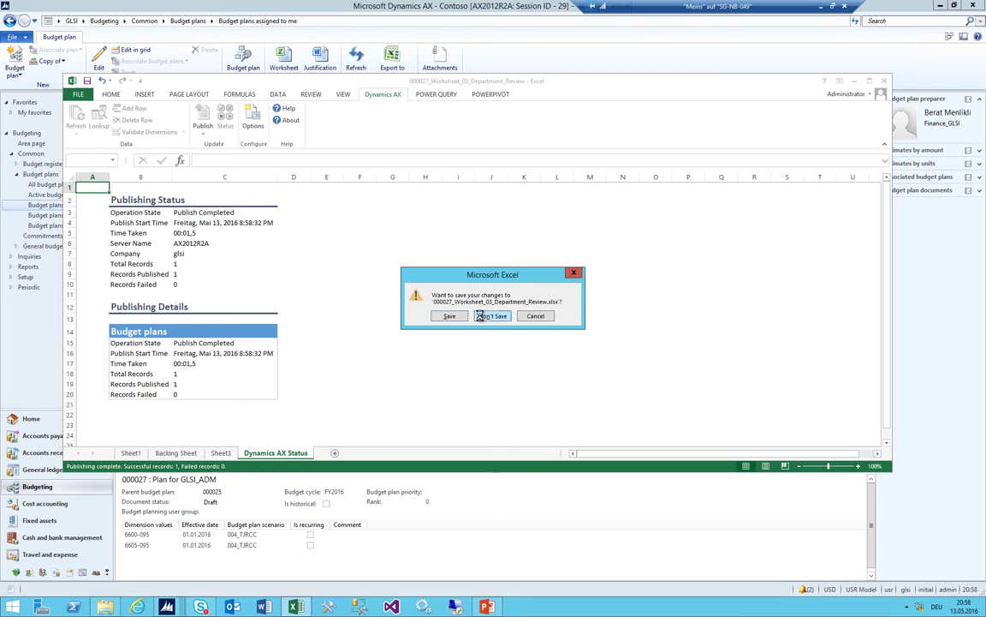
left_click(480, 315)
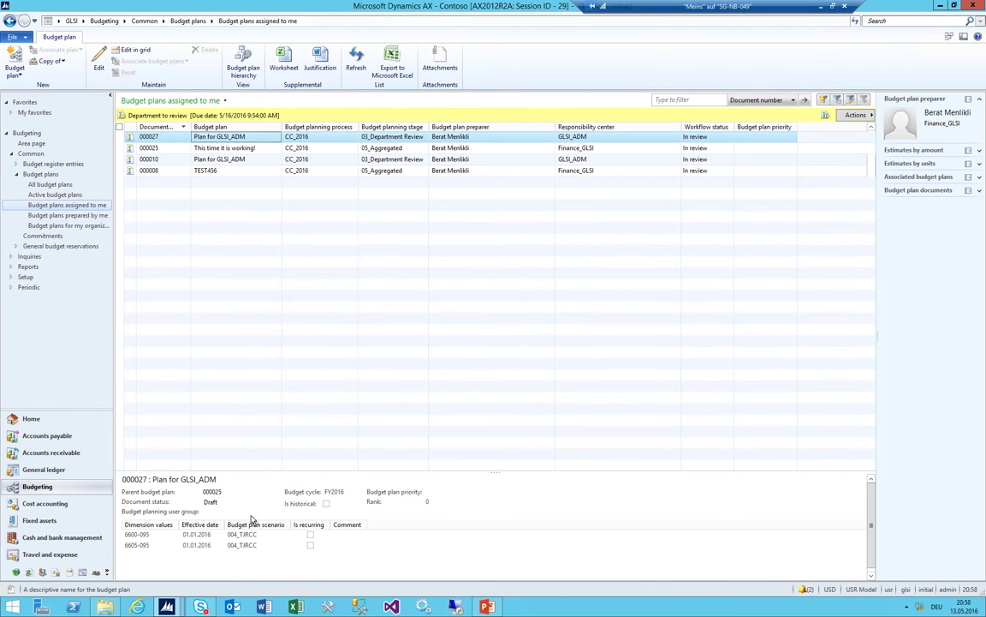
Open budget plan 000027 and filter its lines by scenario 004_TJRCC to check the published amounts
double_click(217, 136)
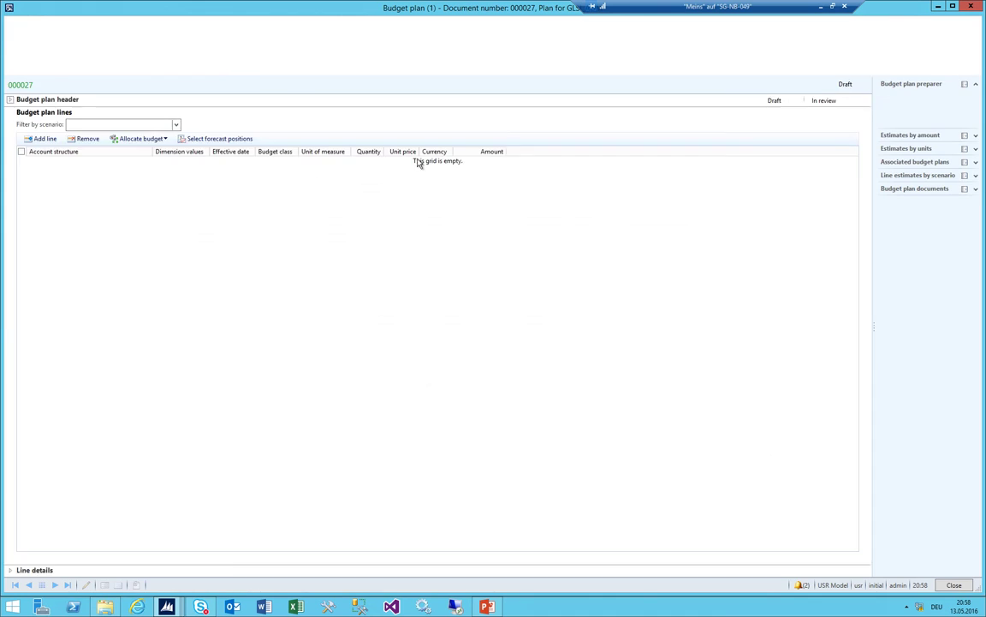
left_click(175, 139)
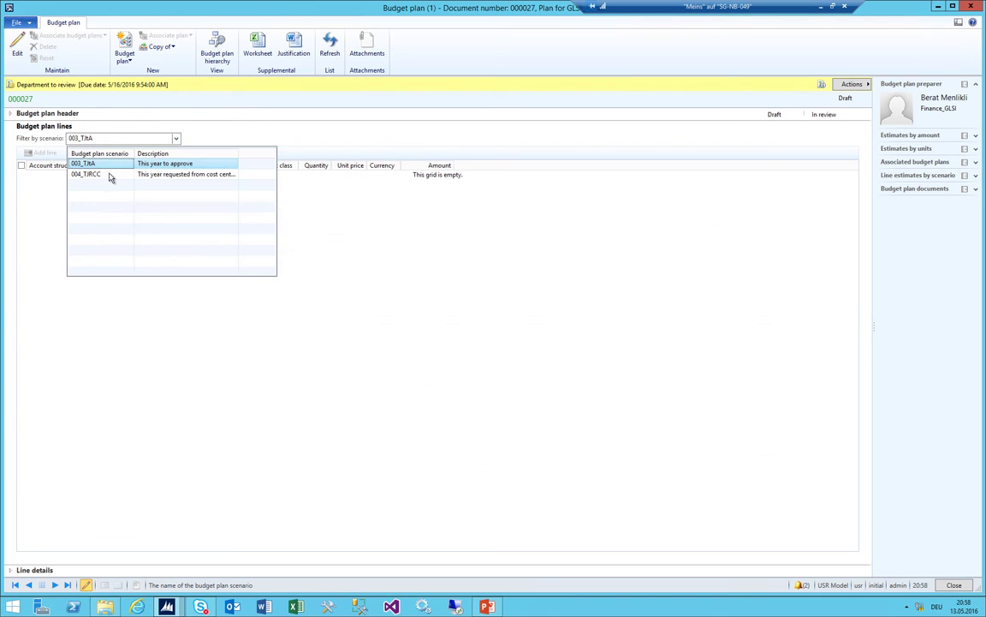
left_click(111, 177)
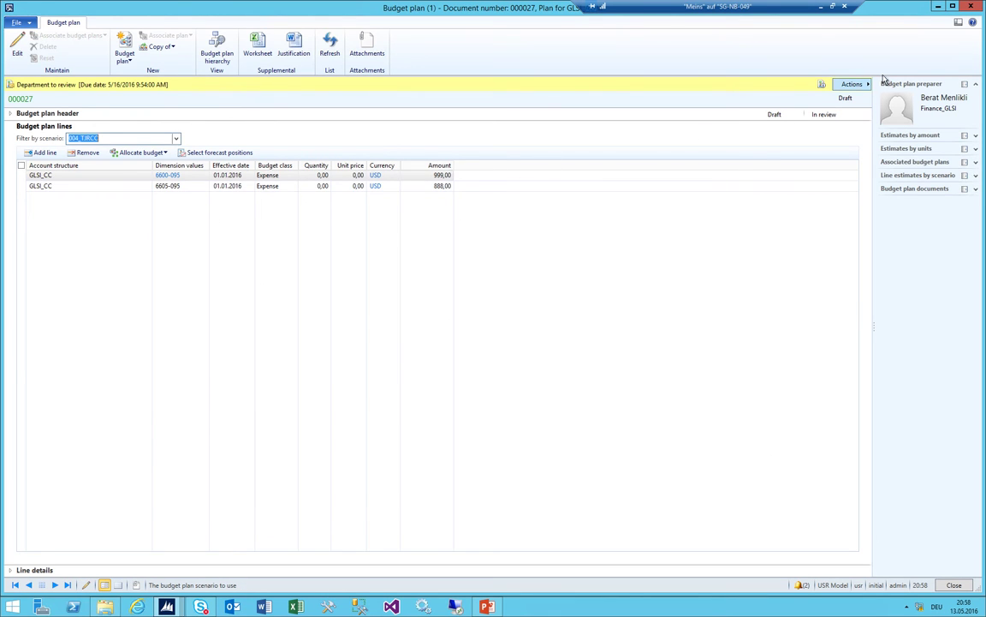
Complete the department review of budget plan 000027 in its workflow
left_click(852, 84)
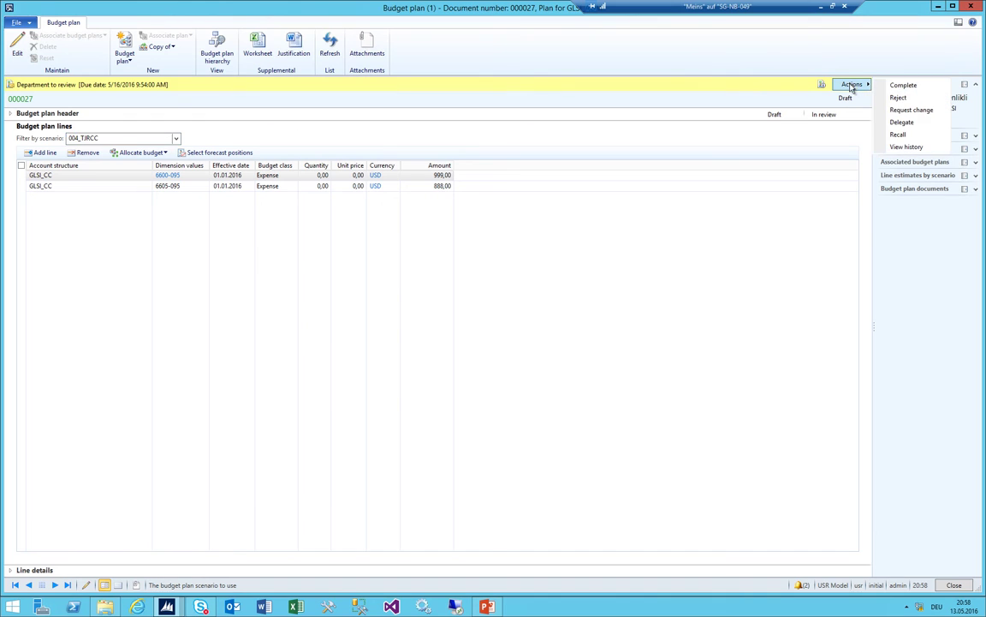
left_click(917, 85)
left_click(512, 332)
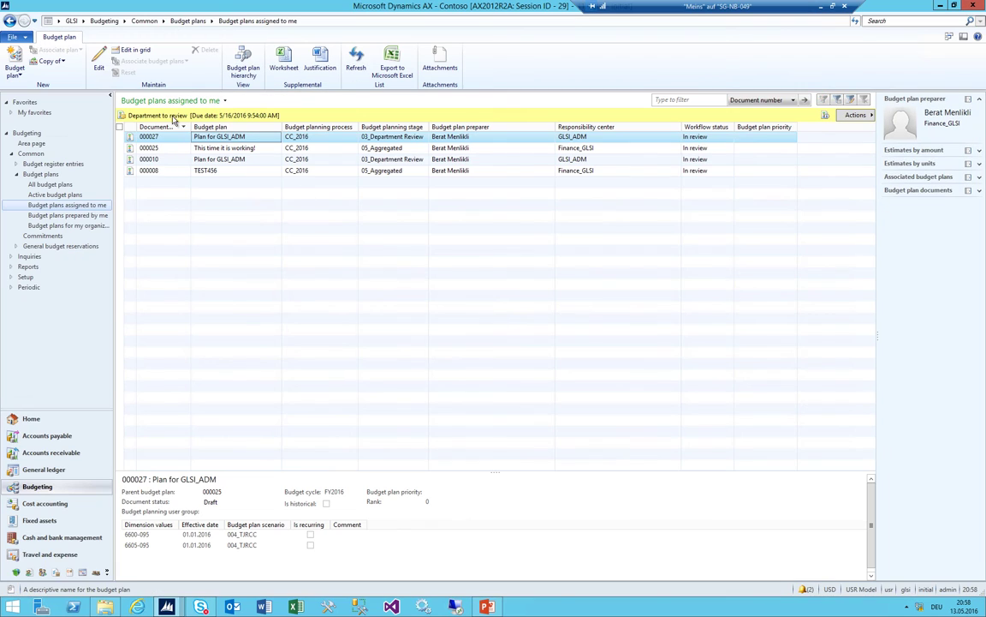
From the list of all budget plans, open the workflow history of plan 000028 and reassign its work item to admin
left_click(188, 21)
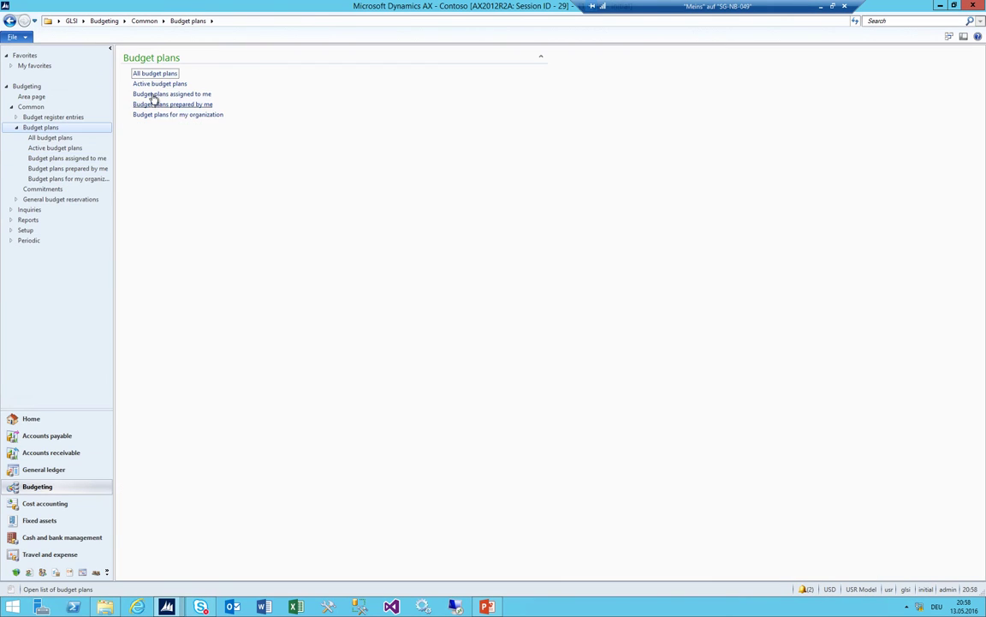
left_click(155, 74)
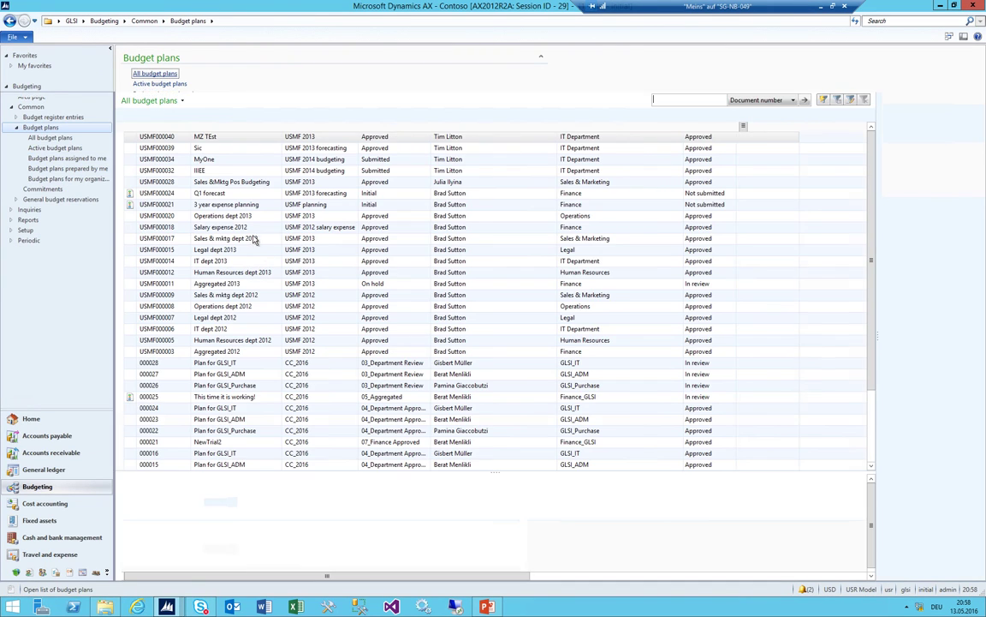
left_click(230, 373)
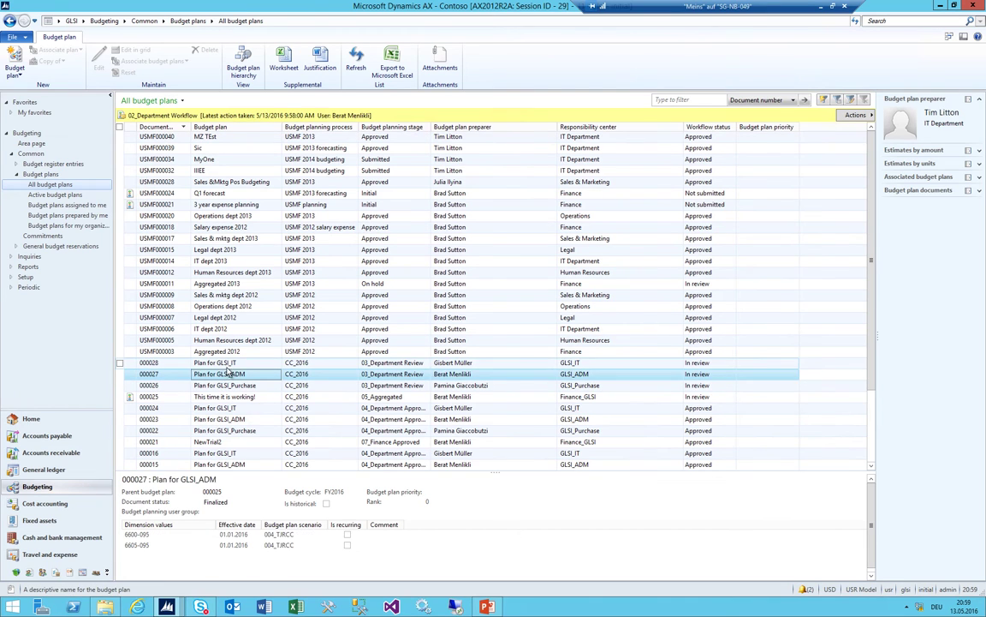
left_click(224, 363)
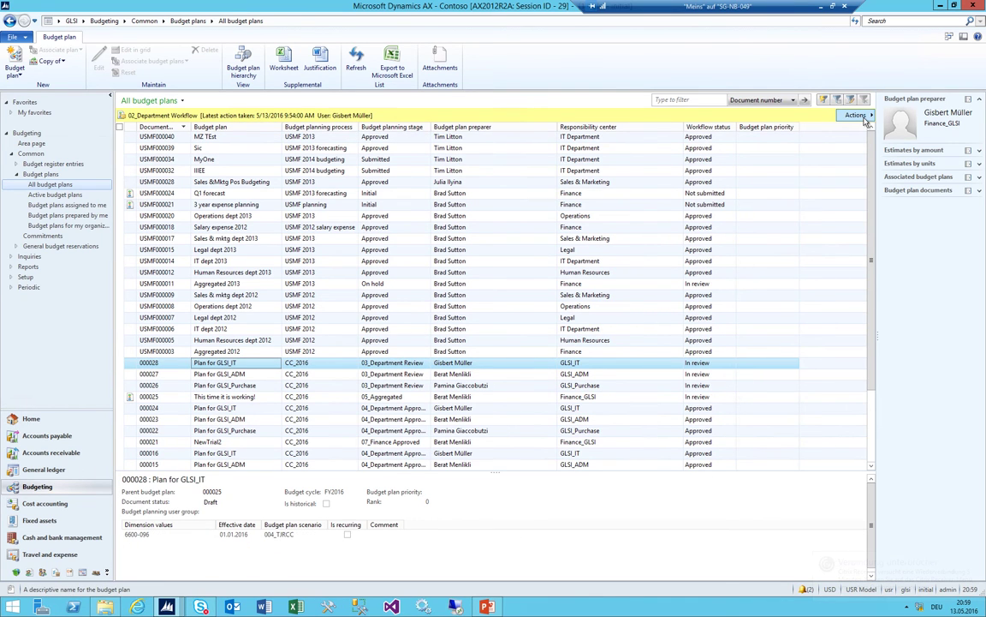
left_click(855, 114)
left_click(848, 130)
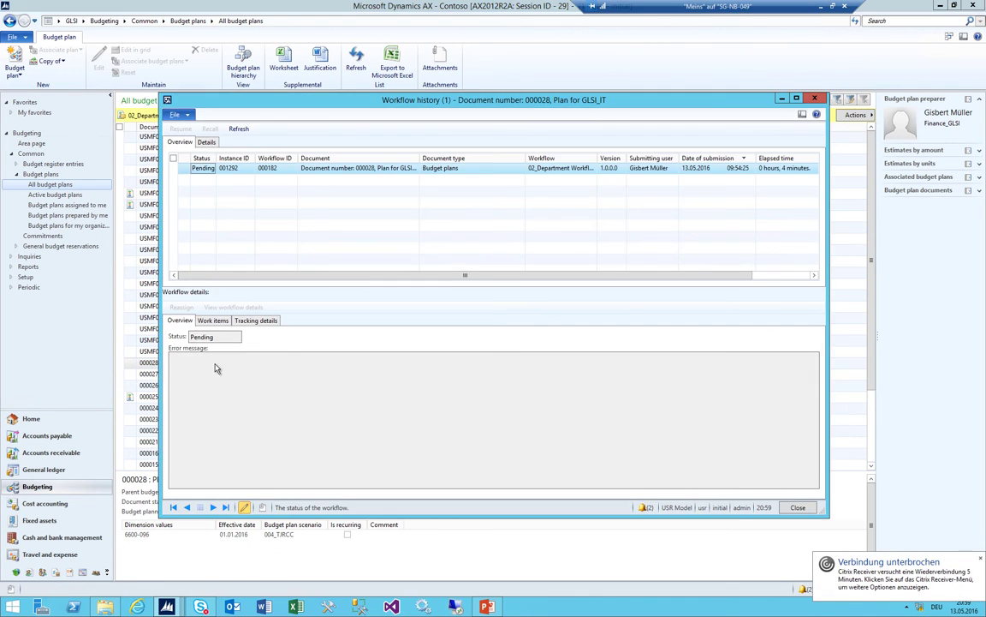
left_click(181, 308)
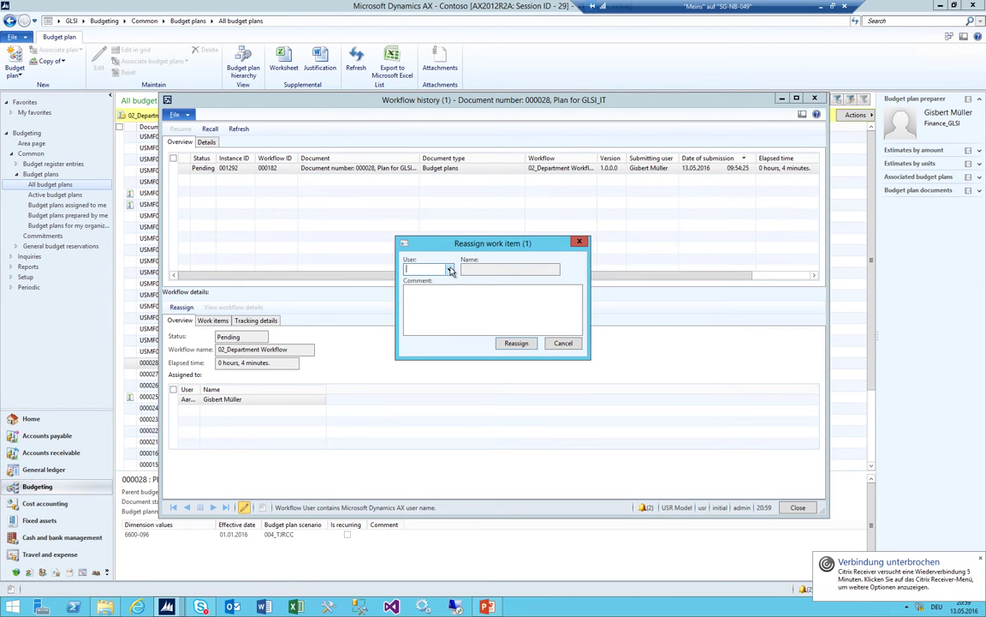
type("admin")
left_click(516, 342)
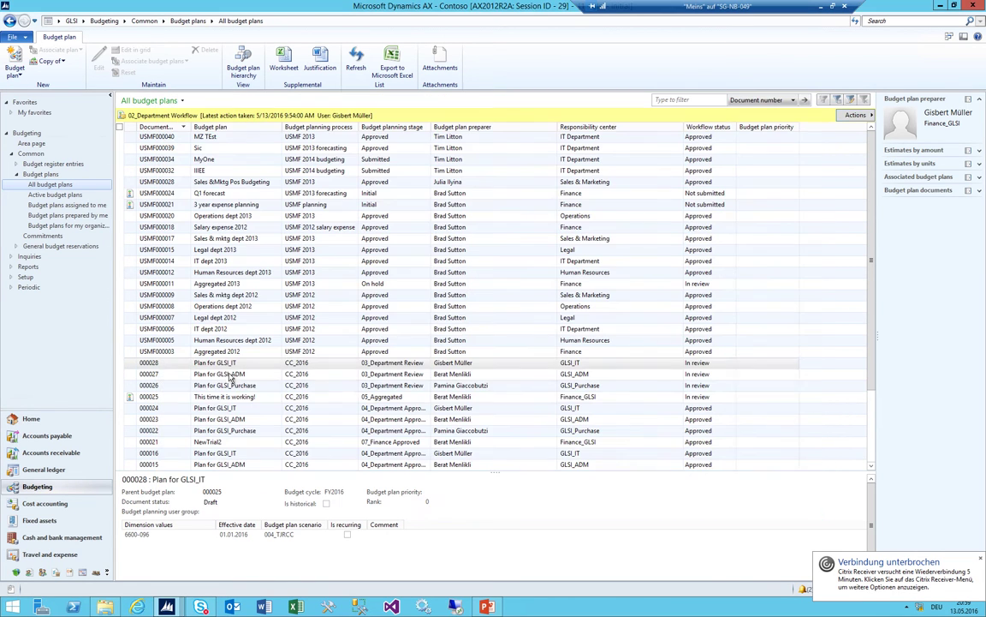
Complete the department review of budget plan 000028 for GLSI_IT
left_click(216, 363)
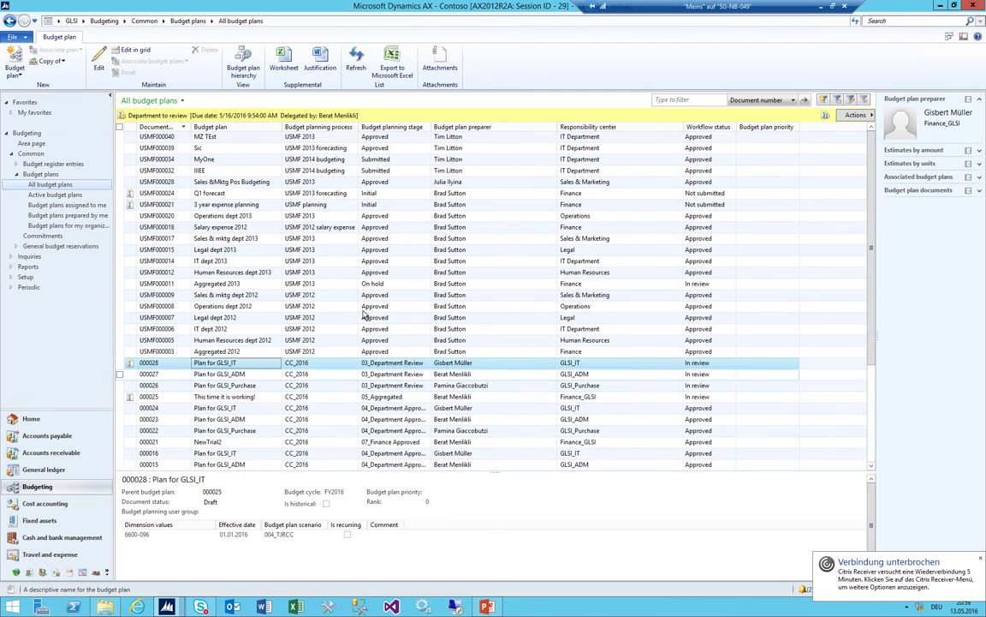
left_click(855, 115)
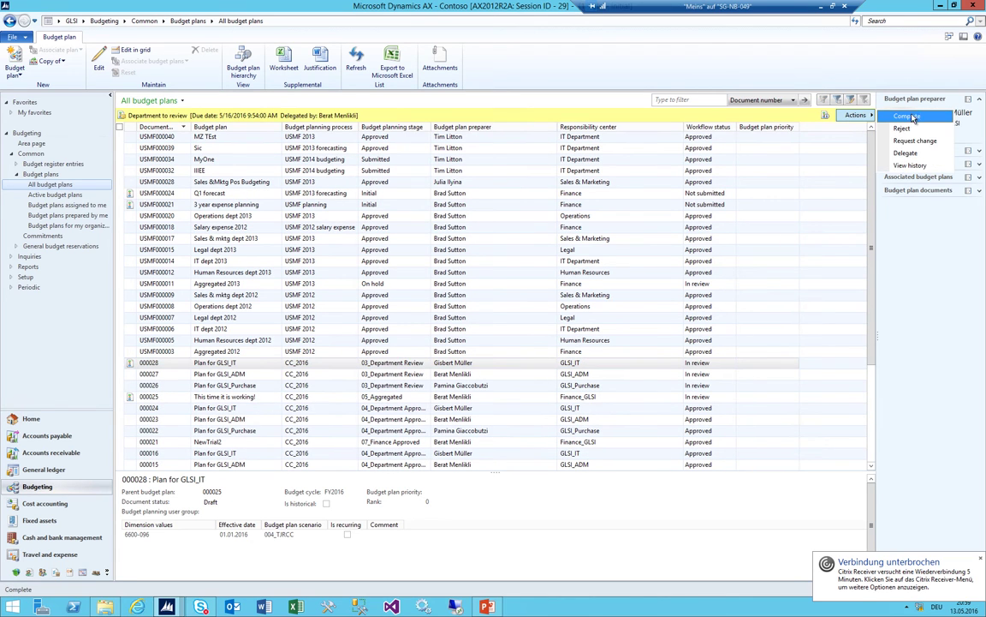
left_click(906, 116)
left_click(509, 332)
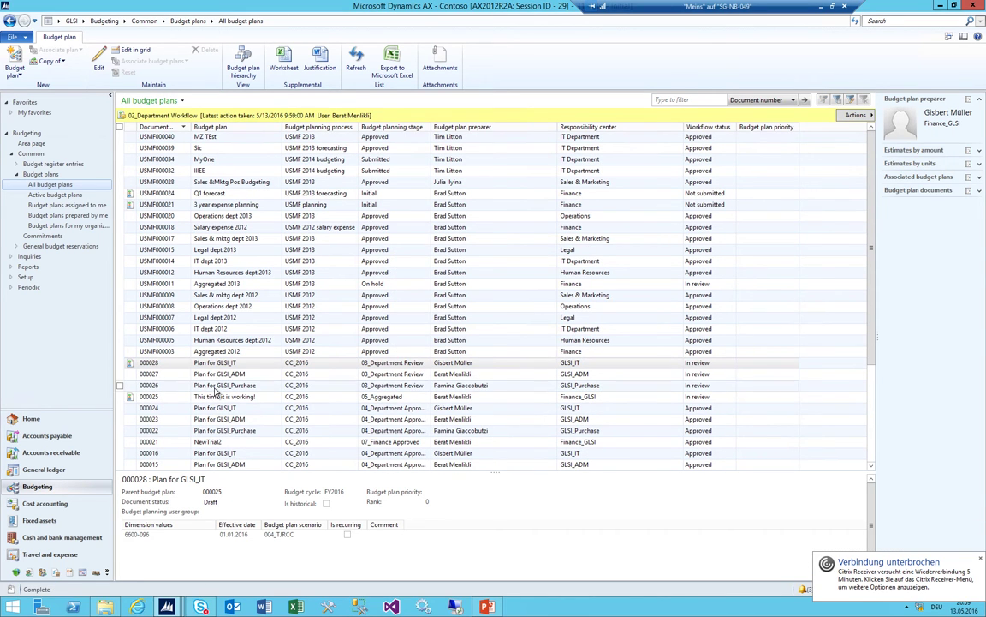
Open the workflow history of plan 000026 for GLSI_Purchase and reassign its work item to admin
left_click(203, 386)
left_click(894, 116)
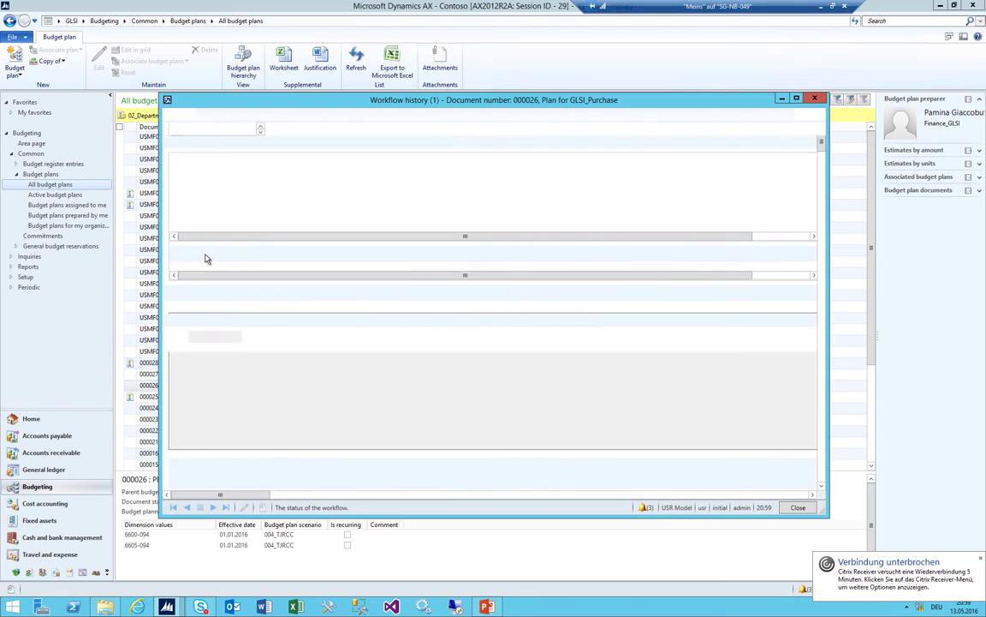
left_click(180, 307)
type("admin")
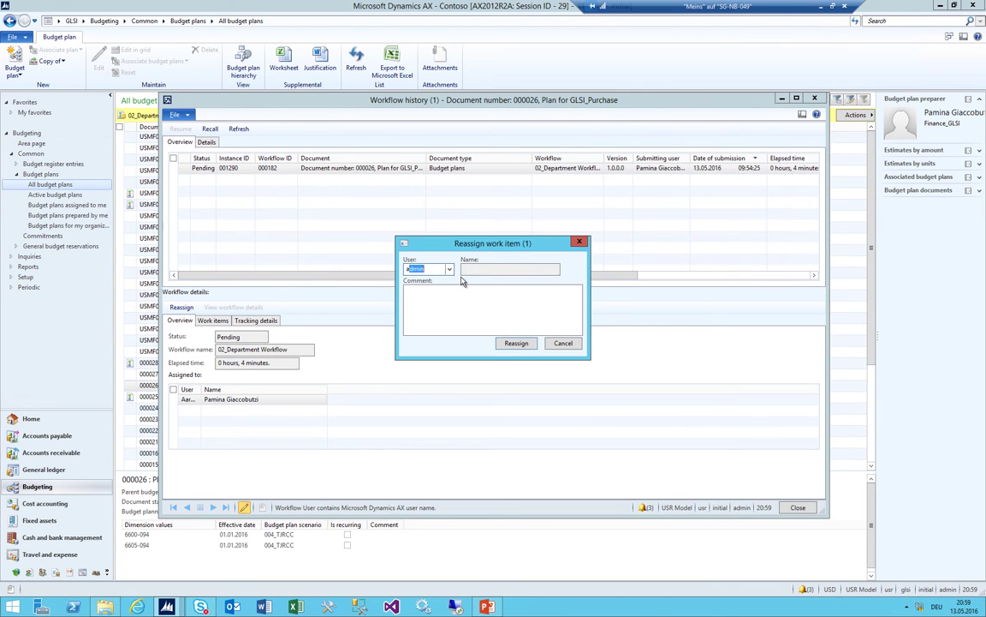
left_click(513, 343)
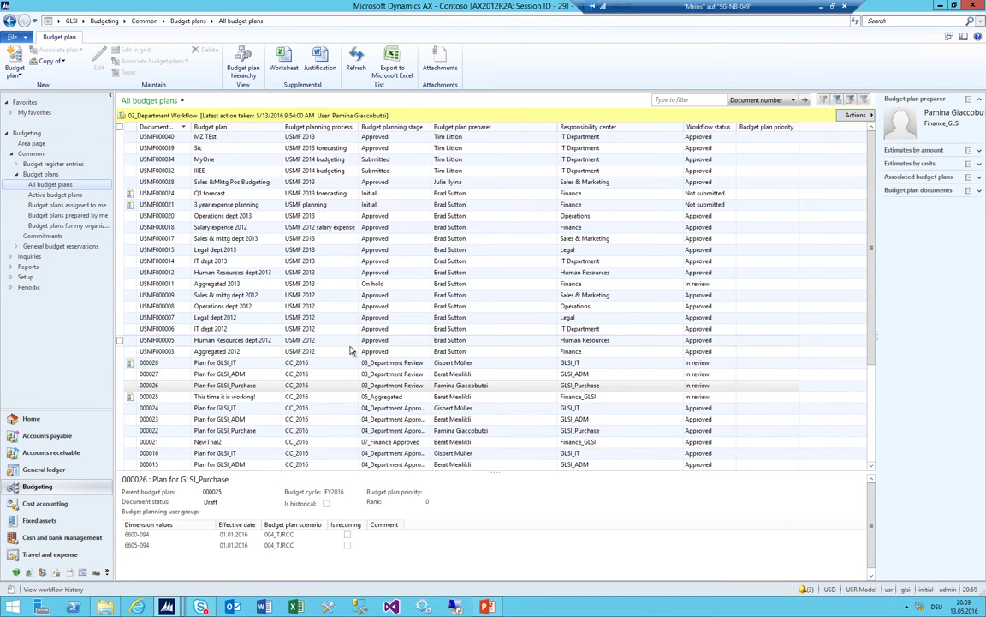
Complete the department review of budget plan 000026 for GLSI_Purchase
left_click(853, 116)
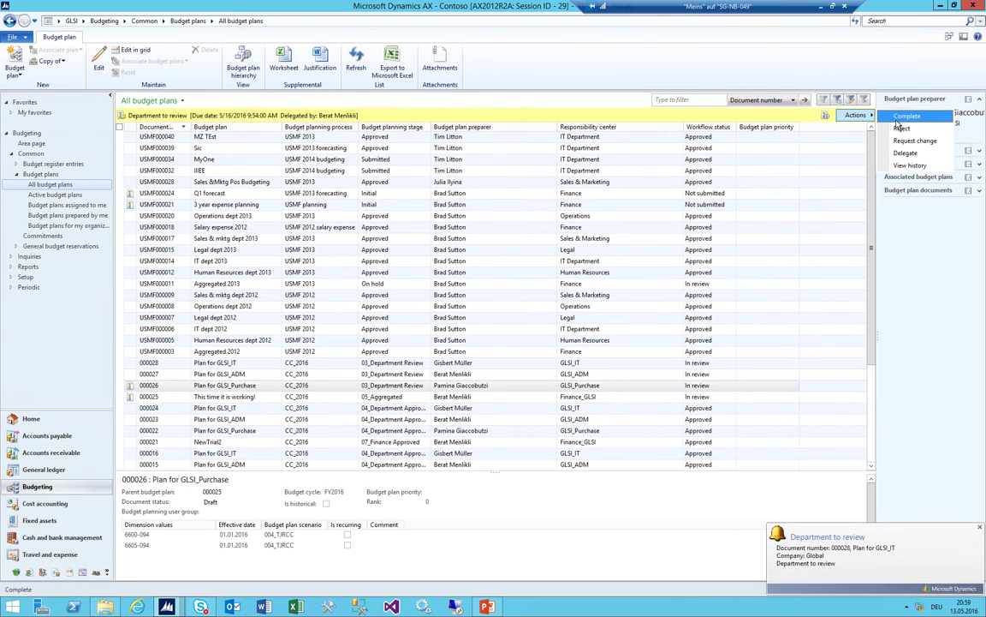
left_click(907, 115)
left_click(460, 305)
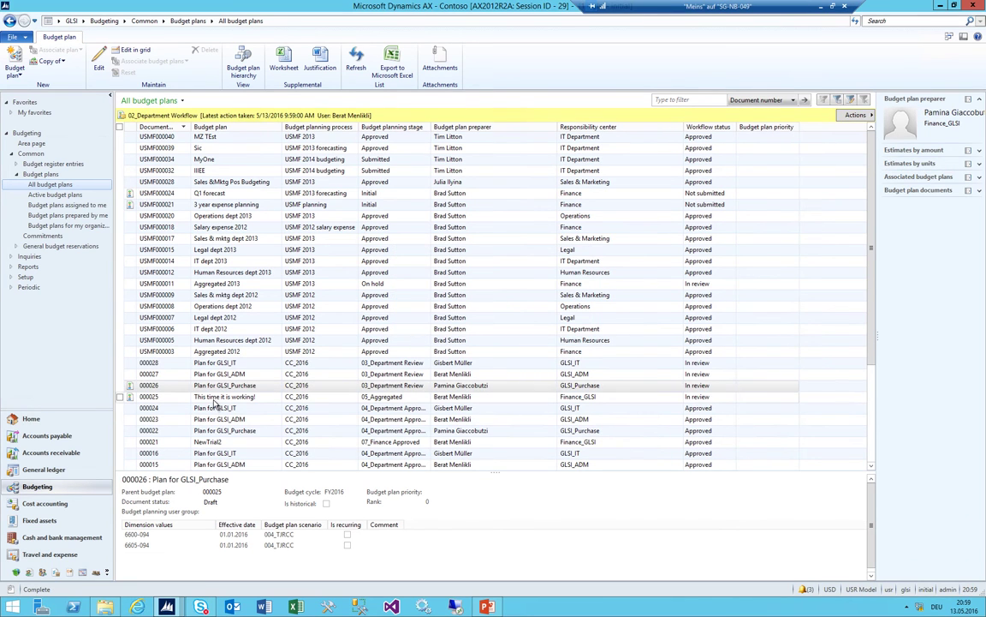
View the budget plan hierarchy of plan 000025 with its associated department plans and close it
left_click(216, 398)
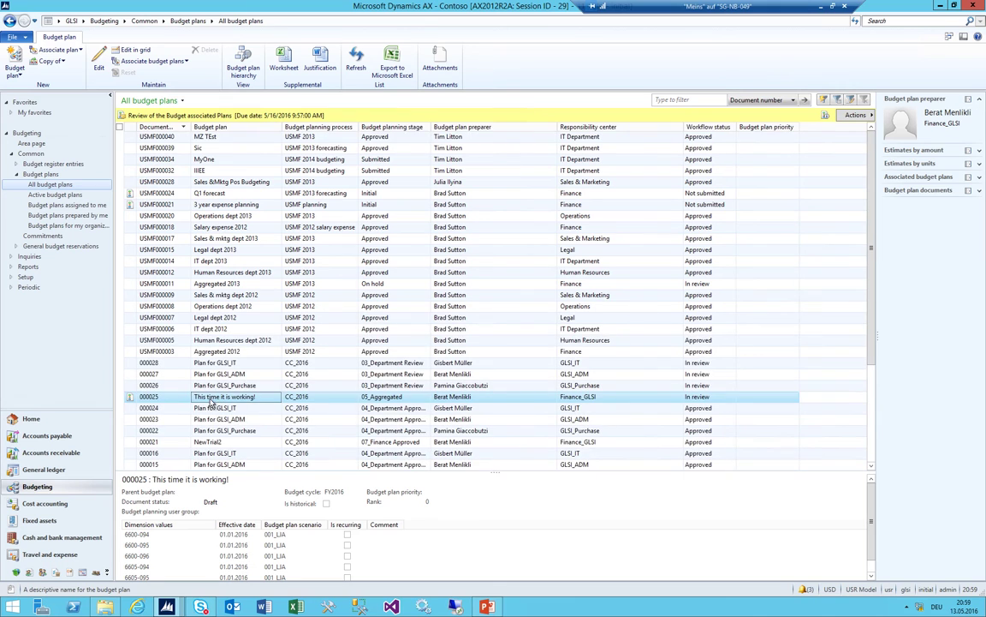
left_click(245, 69)
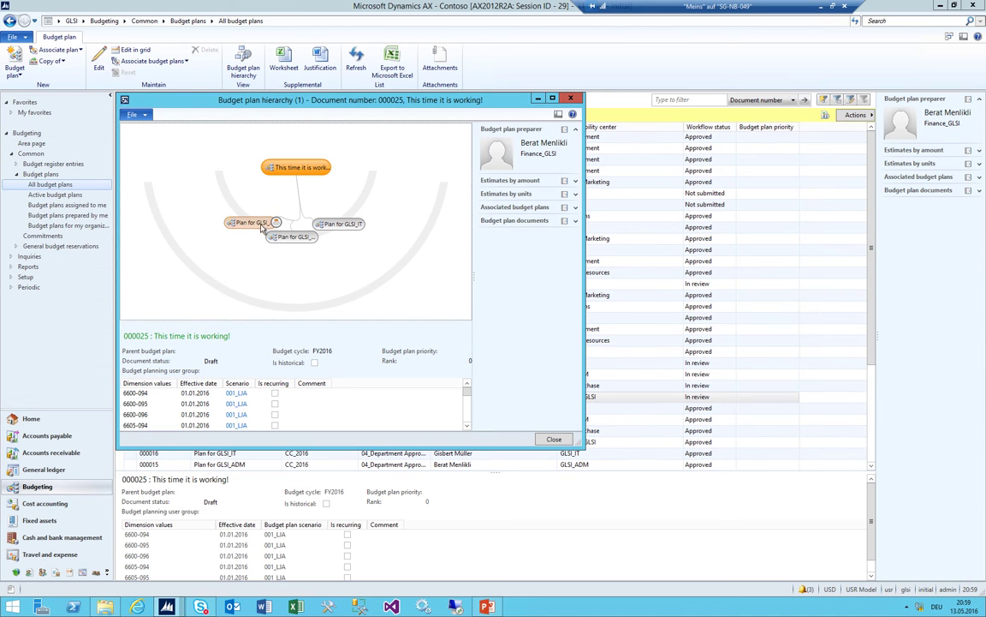
left_click(570, 99)
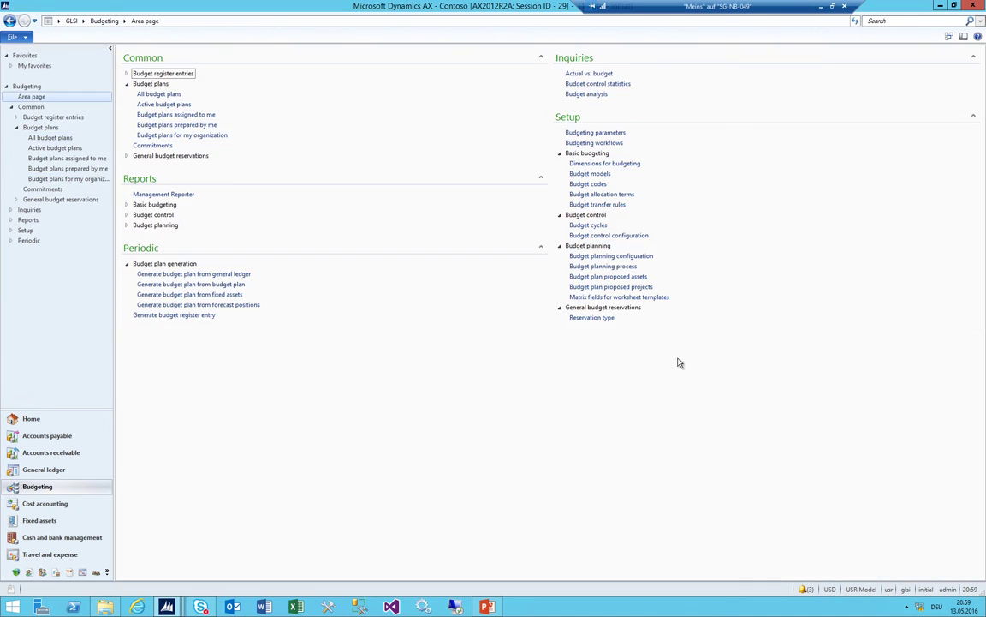
Open the process status of budget planning process CC_2016, show the budget plan workflow status counts and enlarge the window
left_click(614, 272)
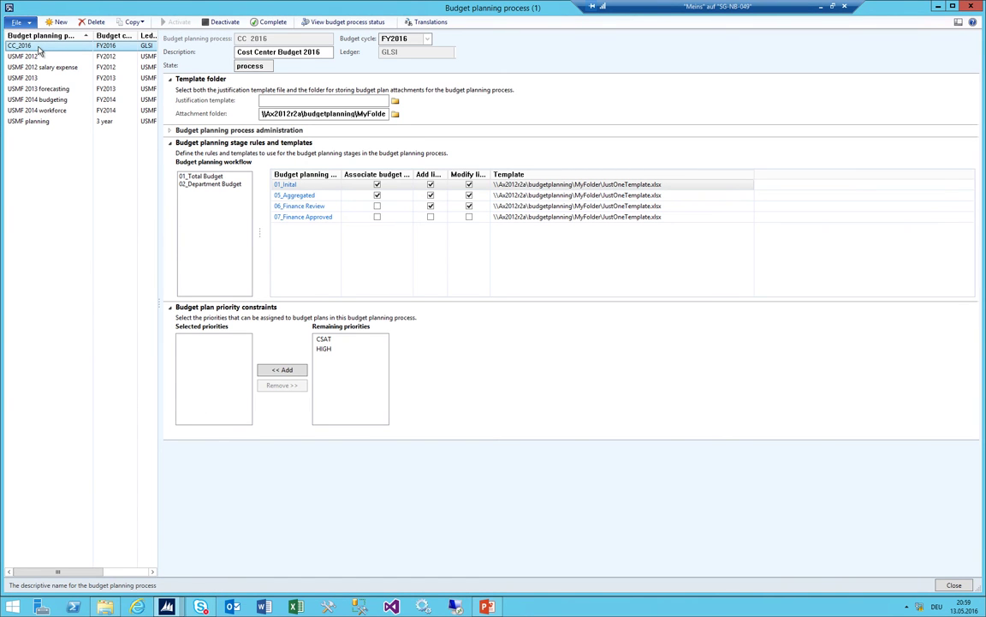
left_click(344, 22)
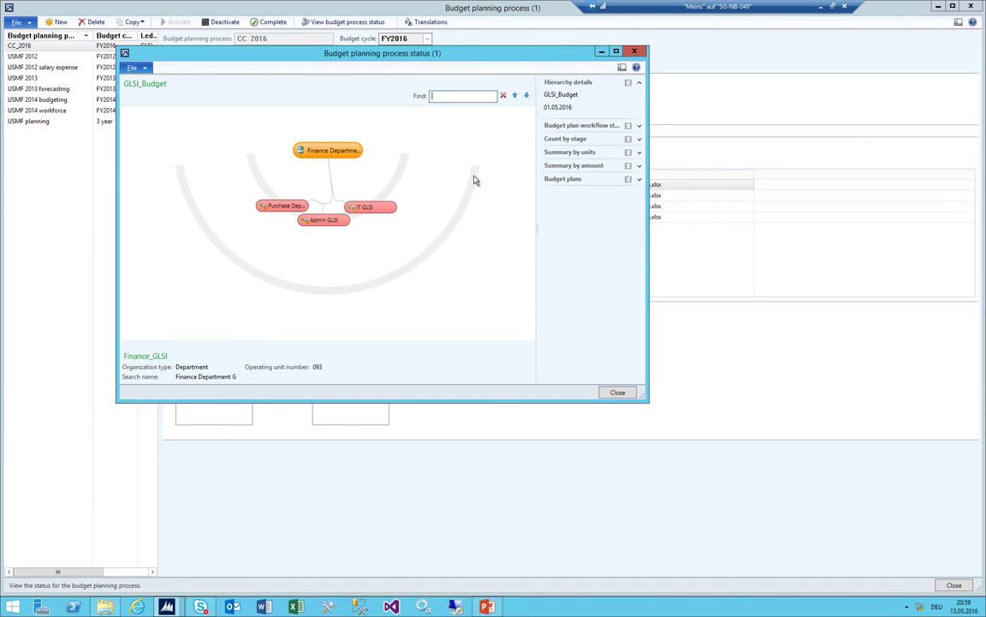
left_click(640, 127)
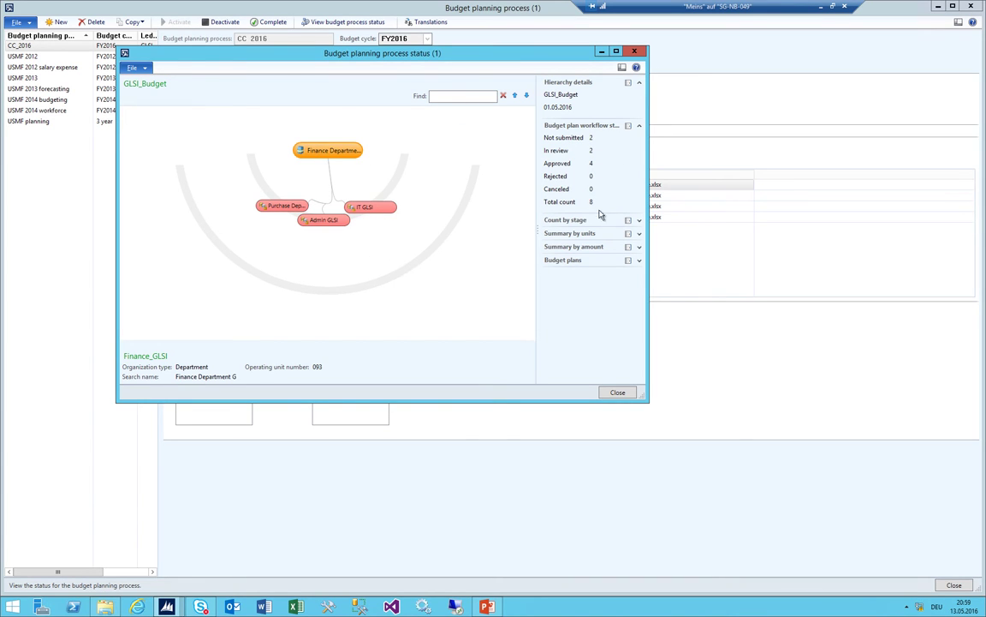
left_click_drag(644, 396, 710, 443)
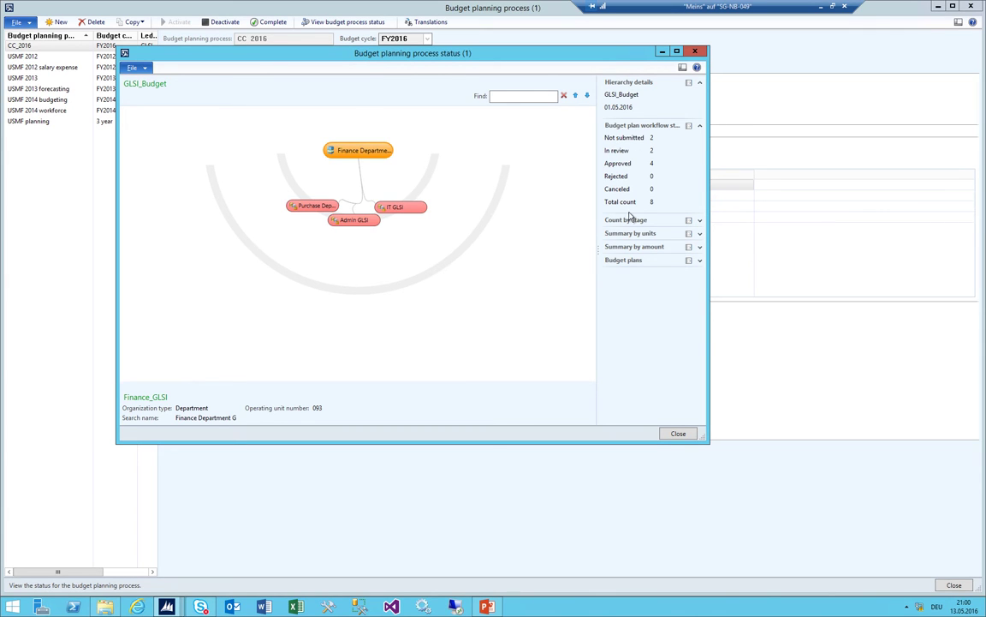
Examine the Purchase Department's workflow status, then the counts by stage and summaries by units and amount, and close the process status
left_click(307, 208)
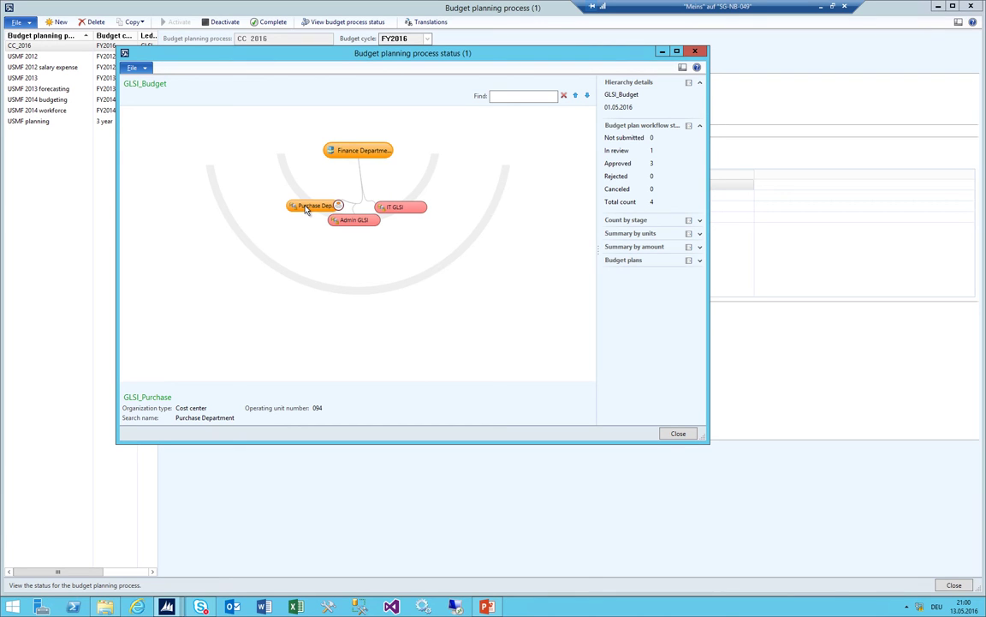
left_click(700, 220)
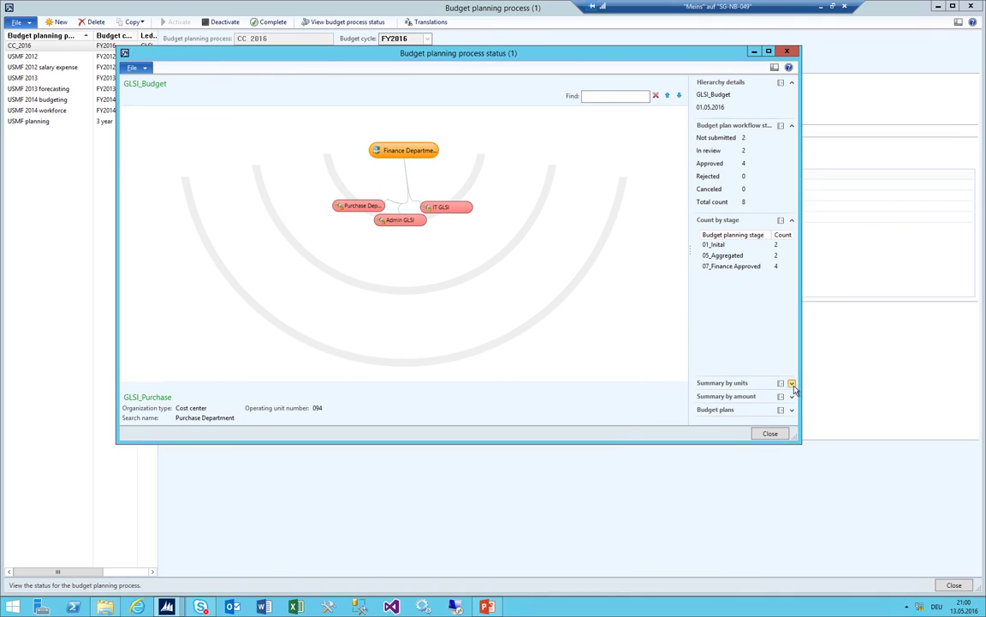
left_click(792, 383)
left_click(792, 397)
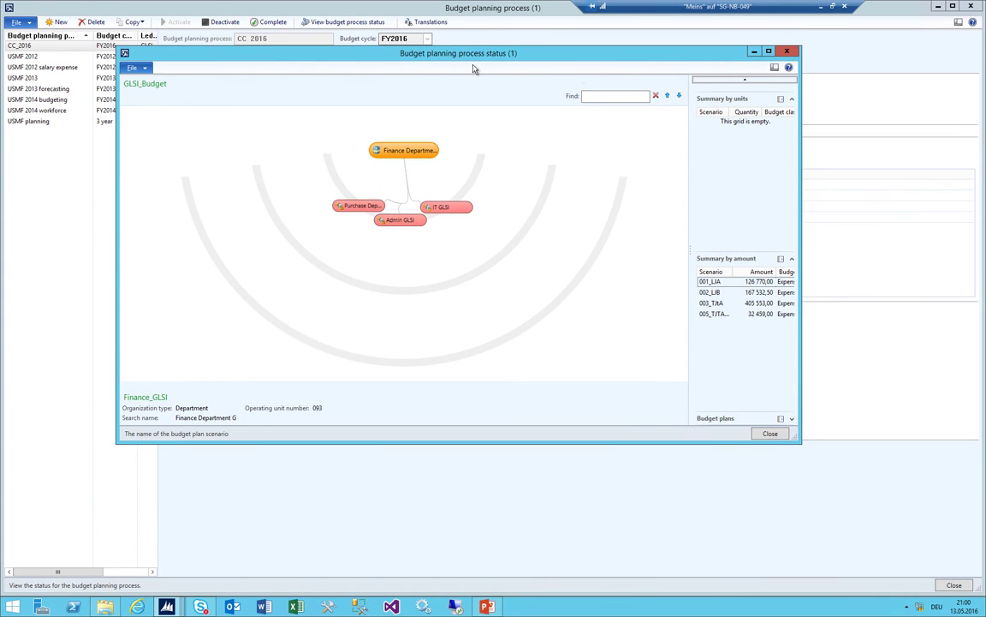
left_click(786, 52)
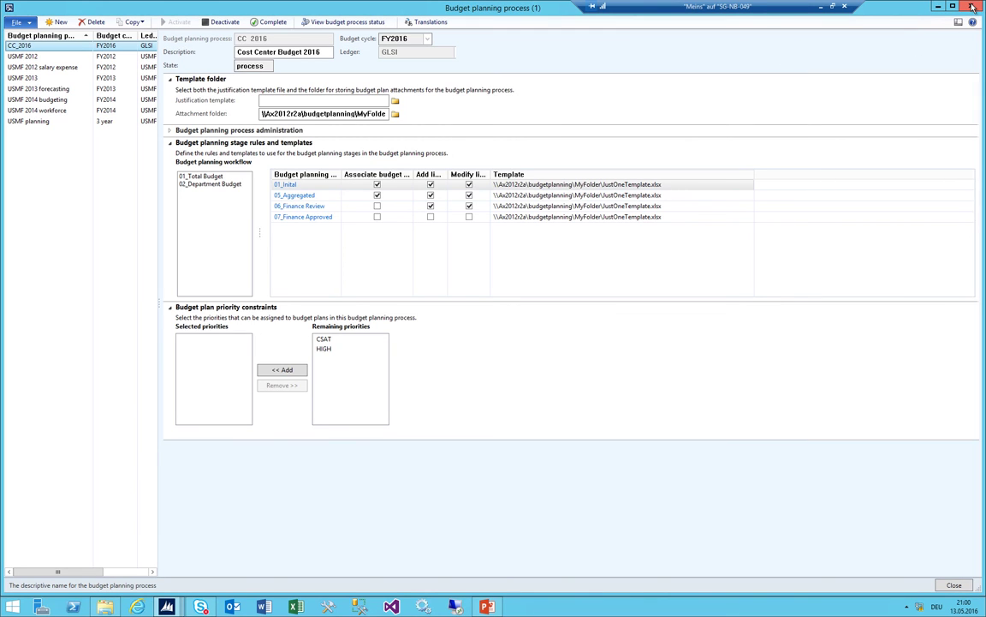
Close the budget planning process setup, list all budget plans and complete the associated plans' review of plan 000025
left_click(974, 6)
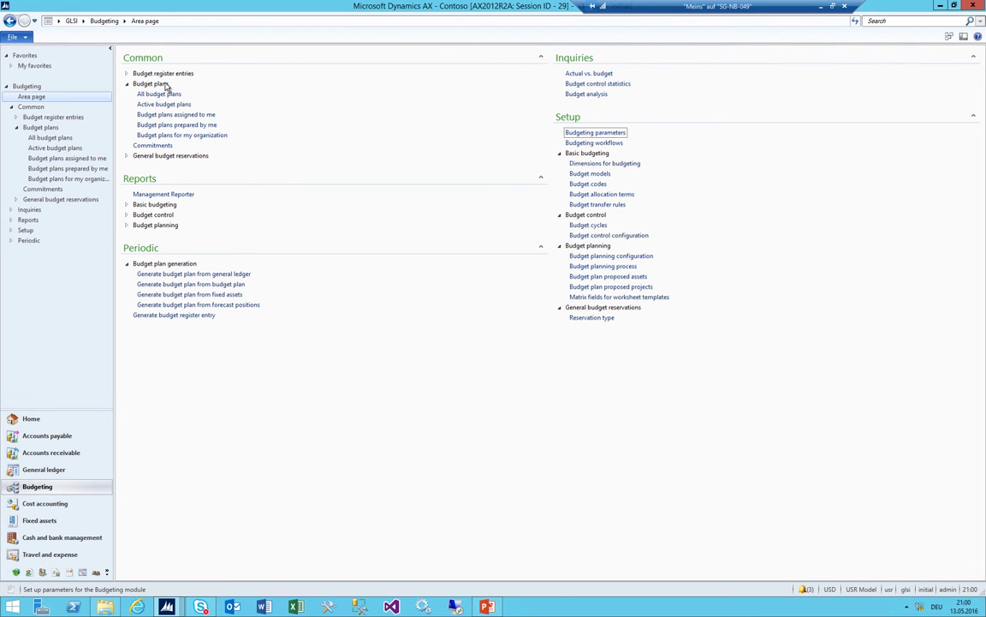
left_click(160, 95)
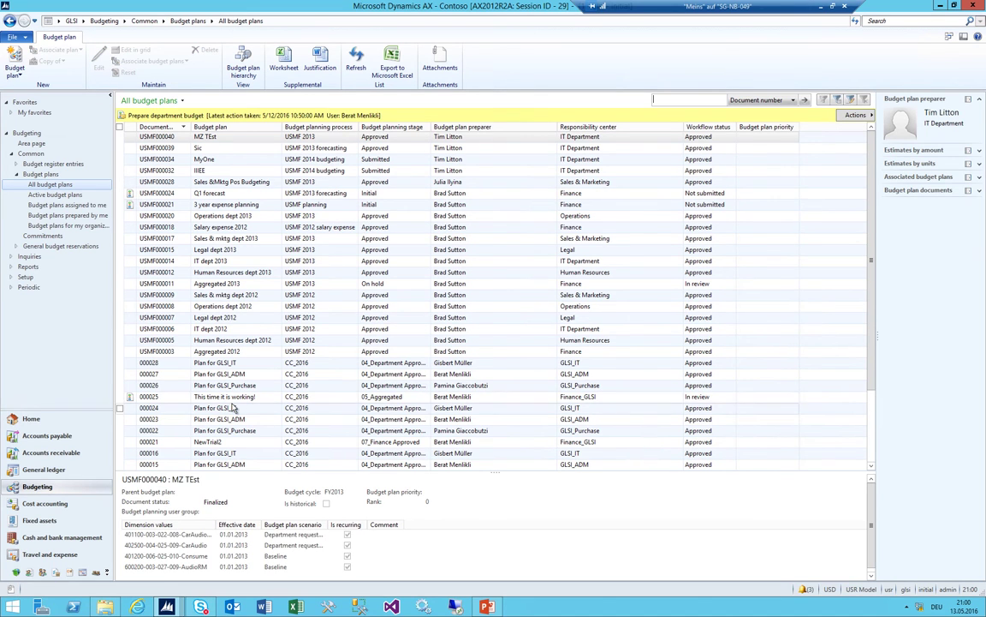
left_click(324, 400)
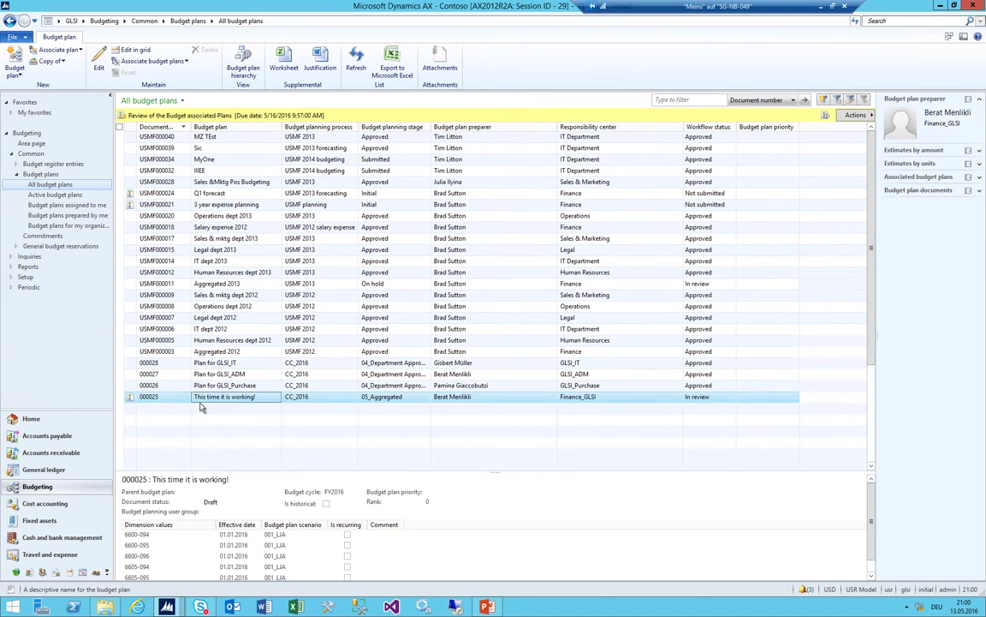
left_click(858, 118)
left_click(907, 127)
left_click(515, 332)
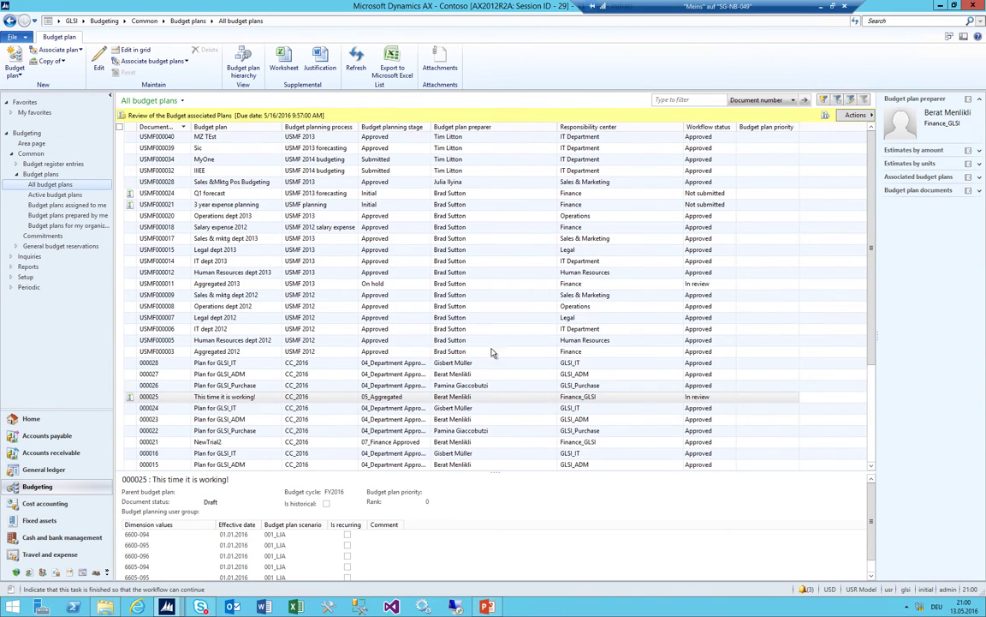
Open budget plan 000025 and view its plan lines for scenarios 002_LJB, 003_TJtA, 004_TJRCC and 005_TJTACC in turn
double_click(221, 399)
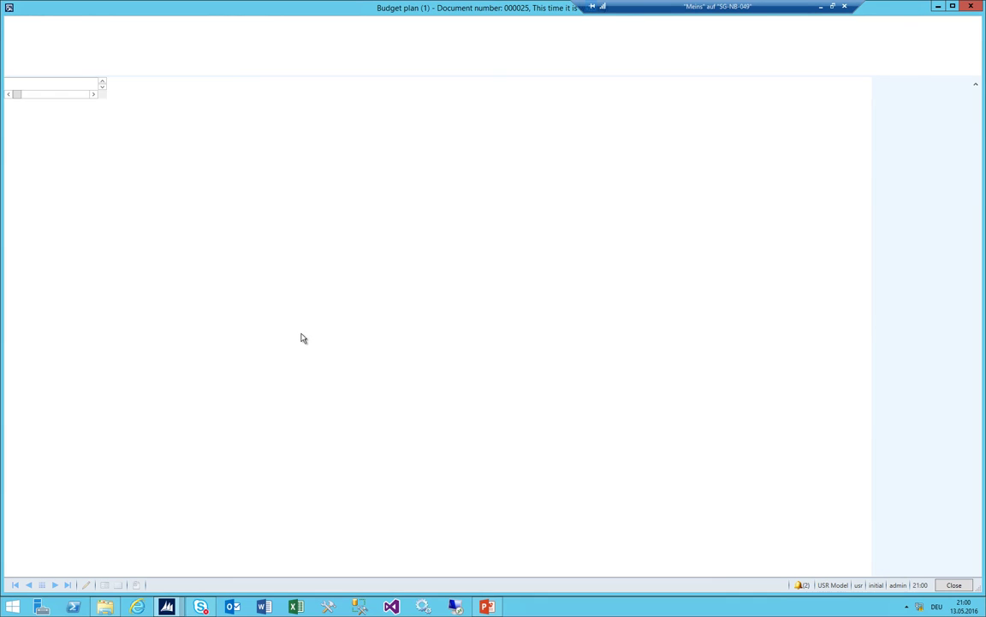
left_click(177, 138)
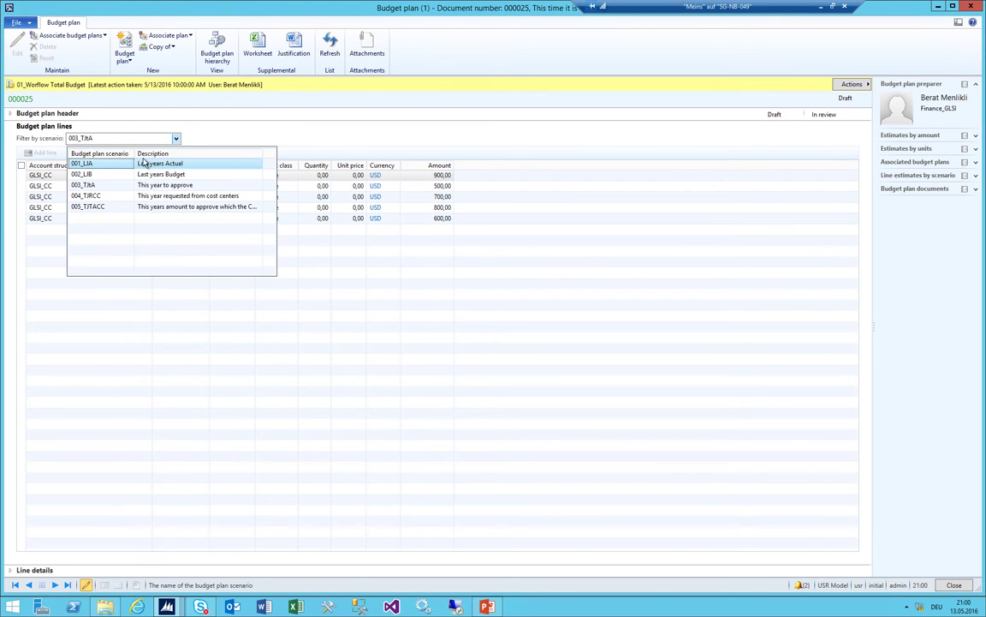
left_click(103, 174)
left_click(177, 139)
left_click(109, 185)
left_click(174, 139)
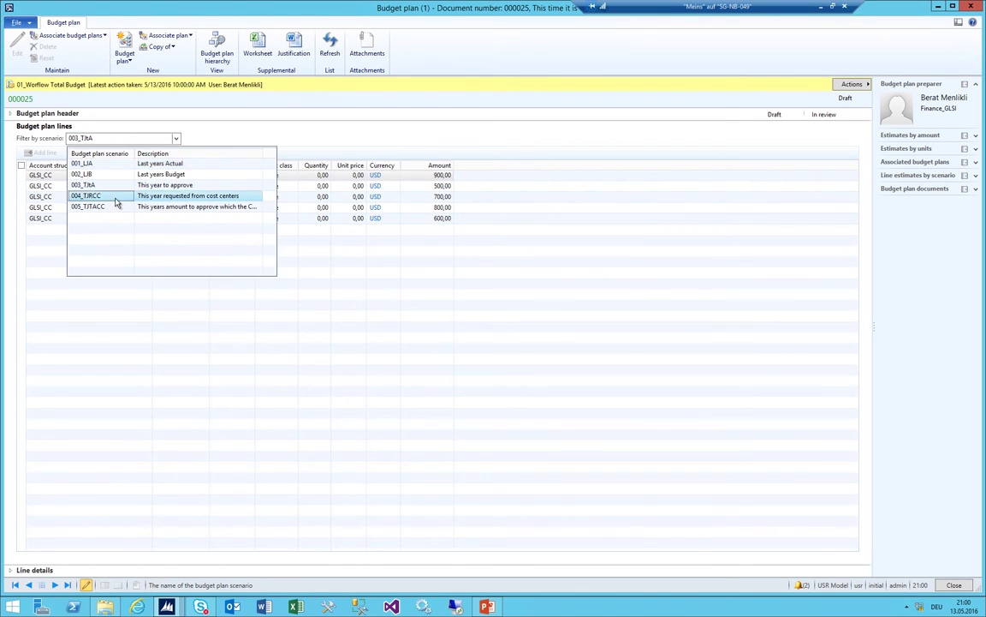
left_click(116, 196)
left_click(175, 139)
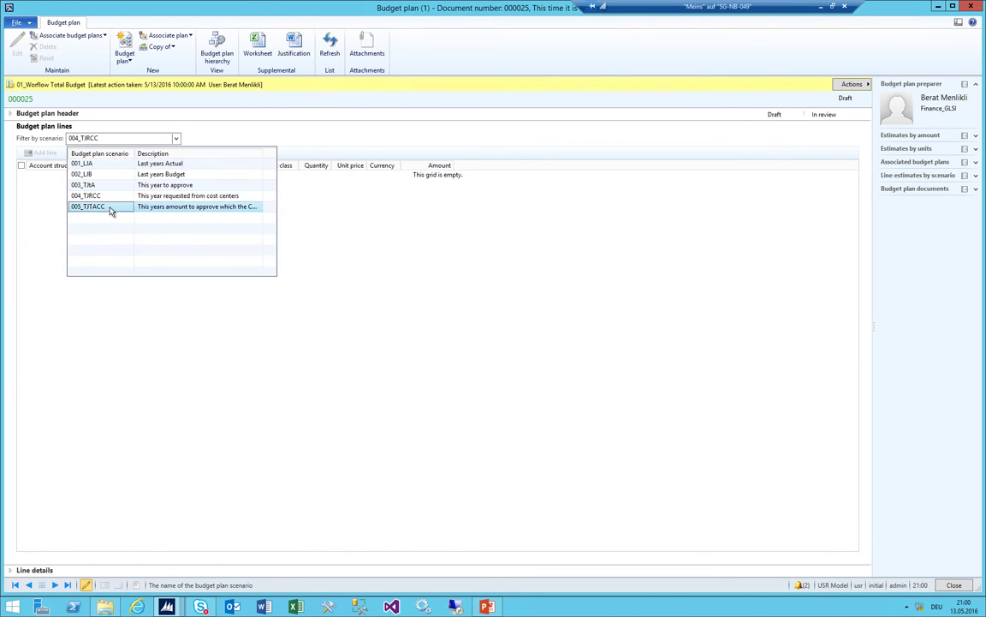
left_click(113, 206)
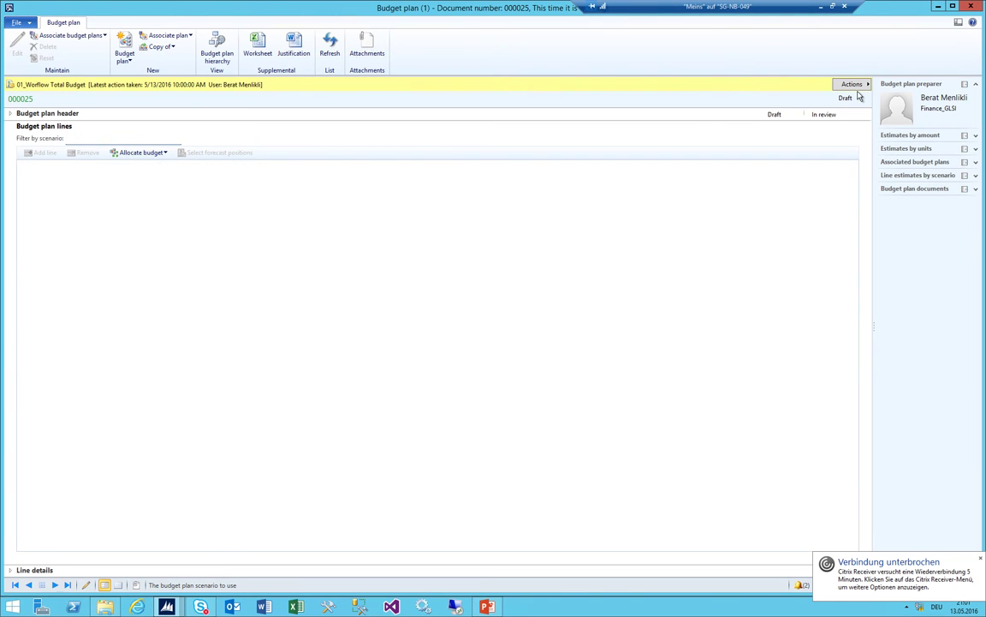
Examine the tracking details of the workflow activities in this budget plan's workflow history, including the stopped, resumed and review task entries
left_click(858, 86)
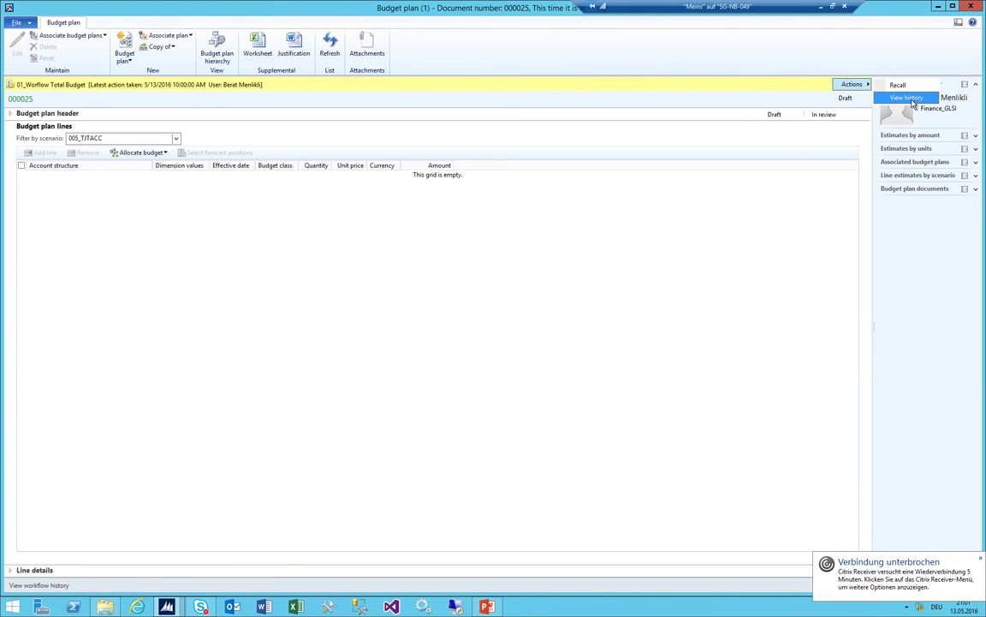
left_click(904, 96)
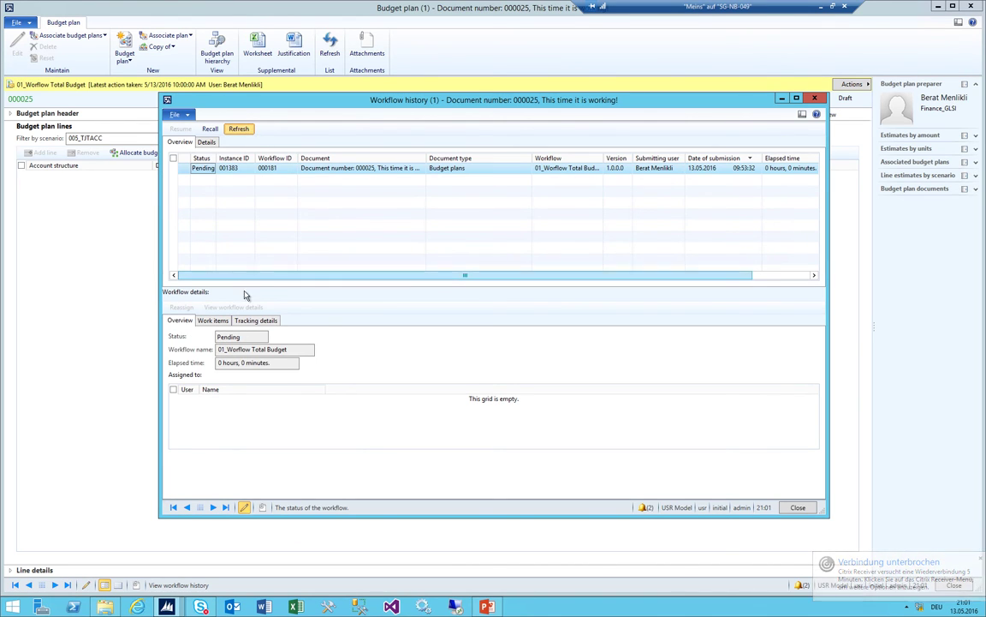
left_click(256, 320)
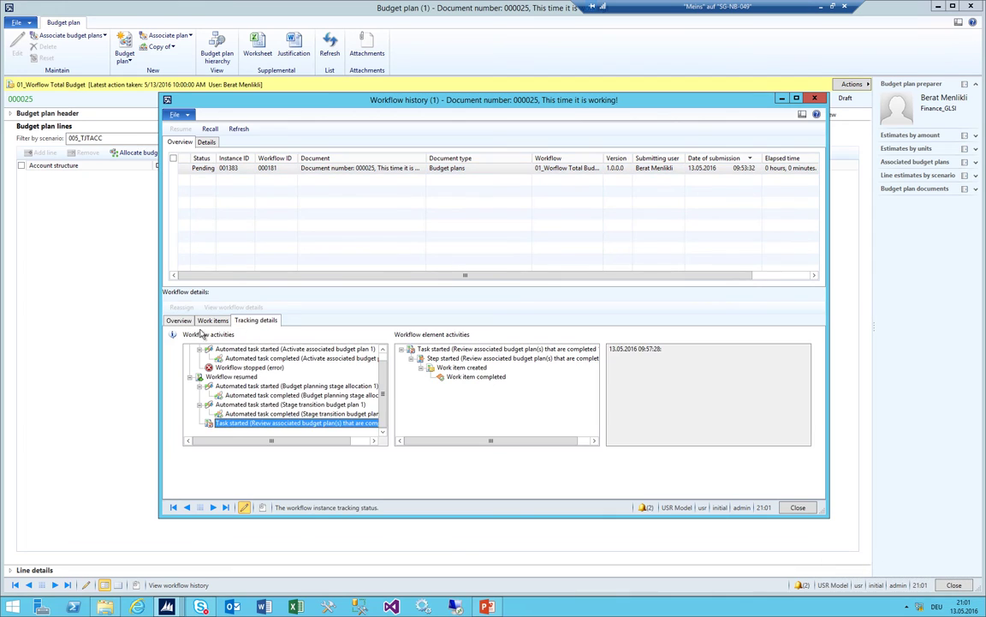
left_click(244, 377)
key("Up")
key("Up")
key("Up")
key("Up")
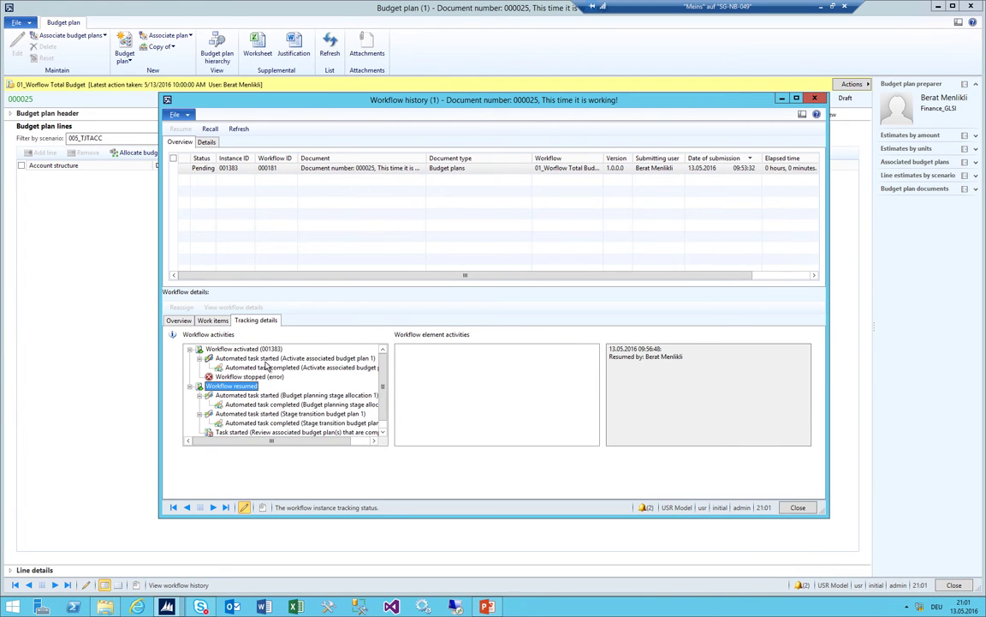
key("Down")
key("Down")
key("Down")
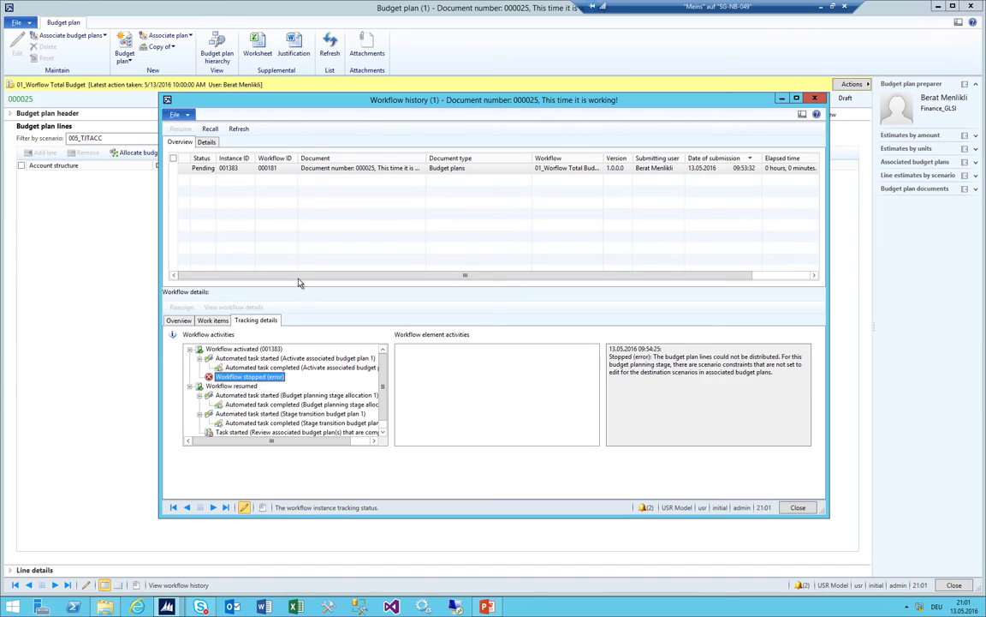
left_click(268, 429)
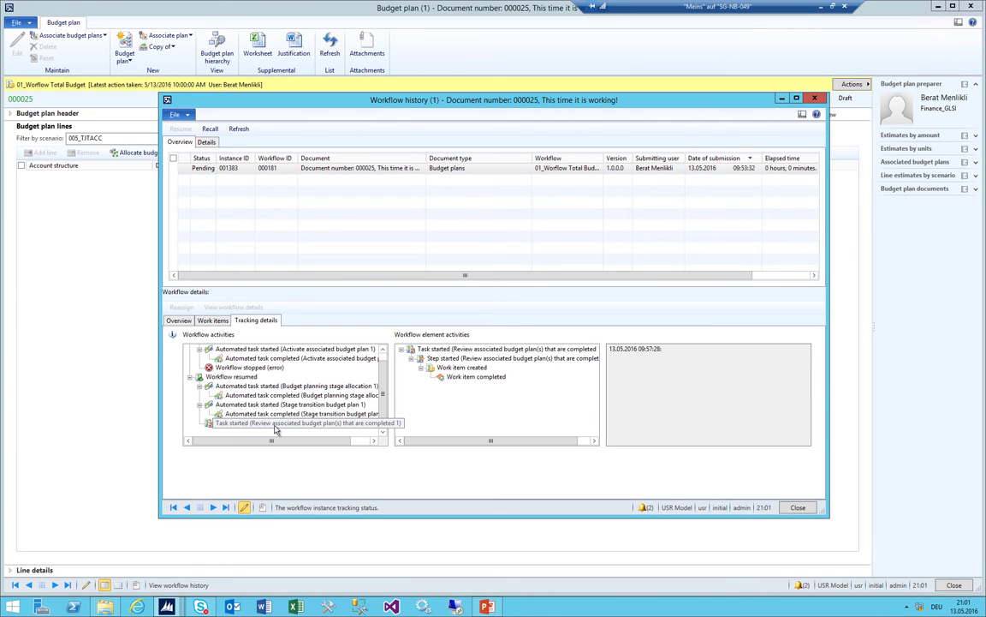
key("Escape")
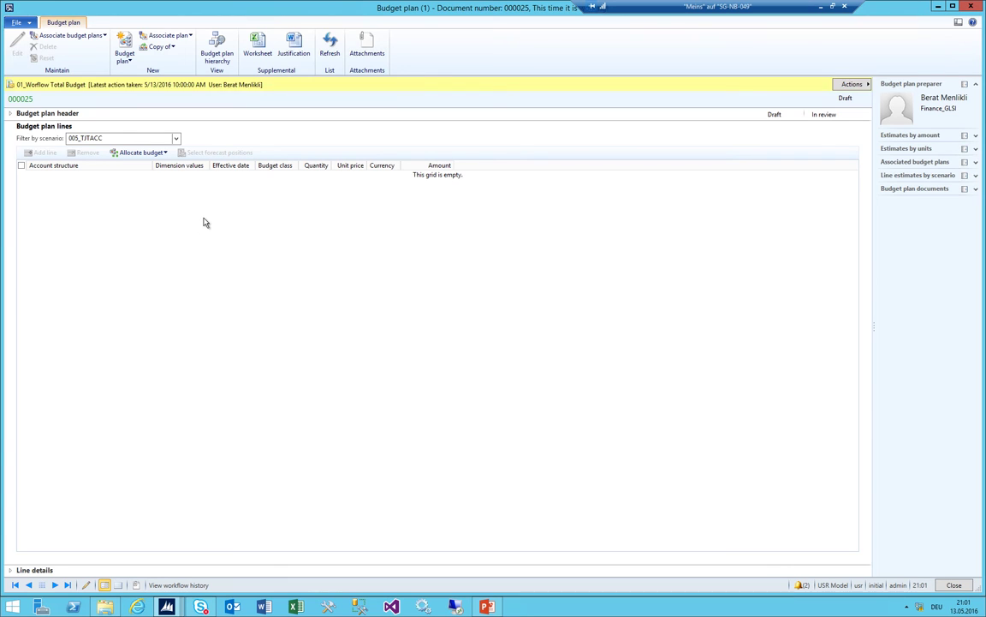
View the budget plan lines for scenario 004_TJRCC, and return the scenario filter to 005_TJTACC
left_click(176, 137)
left_click(103, 195)
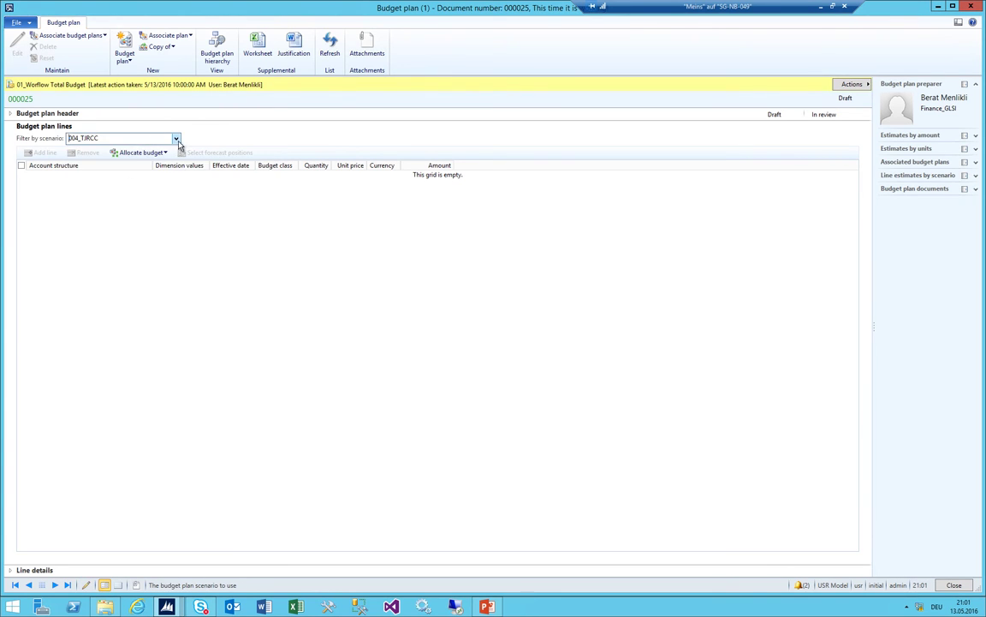
key("alt+Down")
left_click(103, 207)
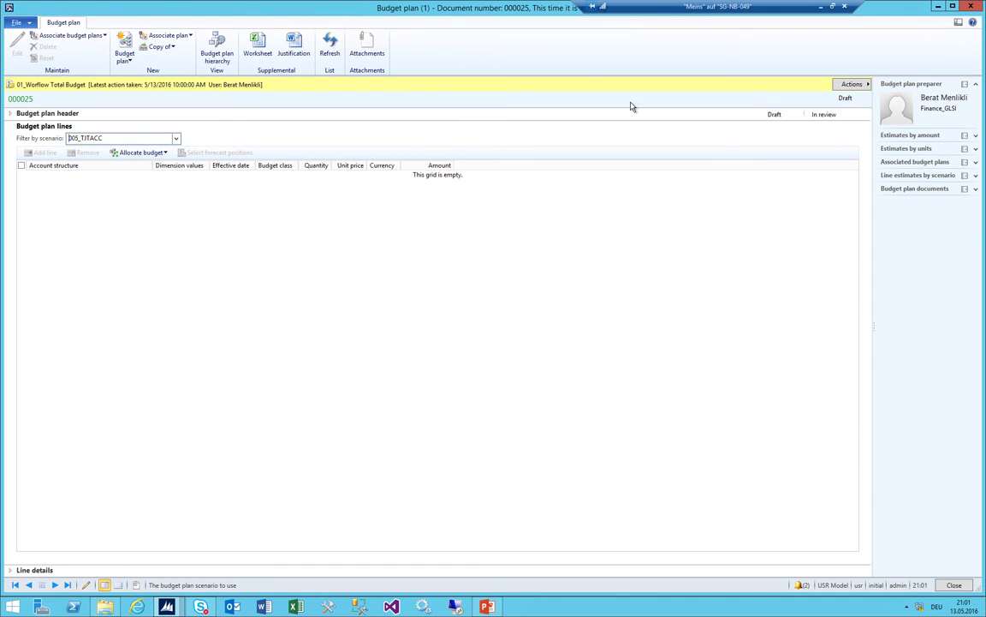
Reopen the budget plan's workflow history and read the tracking message of its most recent activity
left_click(852, 84)
left_click(899, 97)
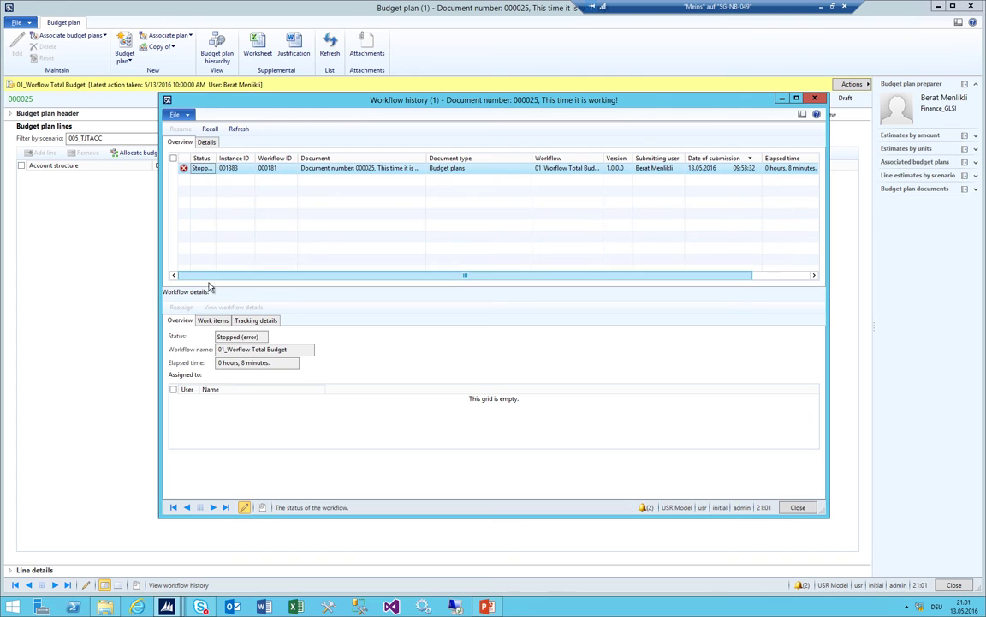
left_click(248, 320)
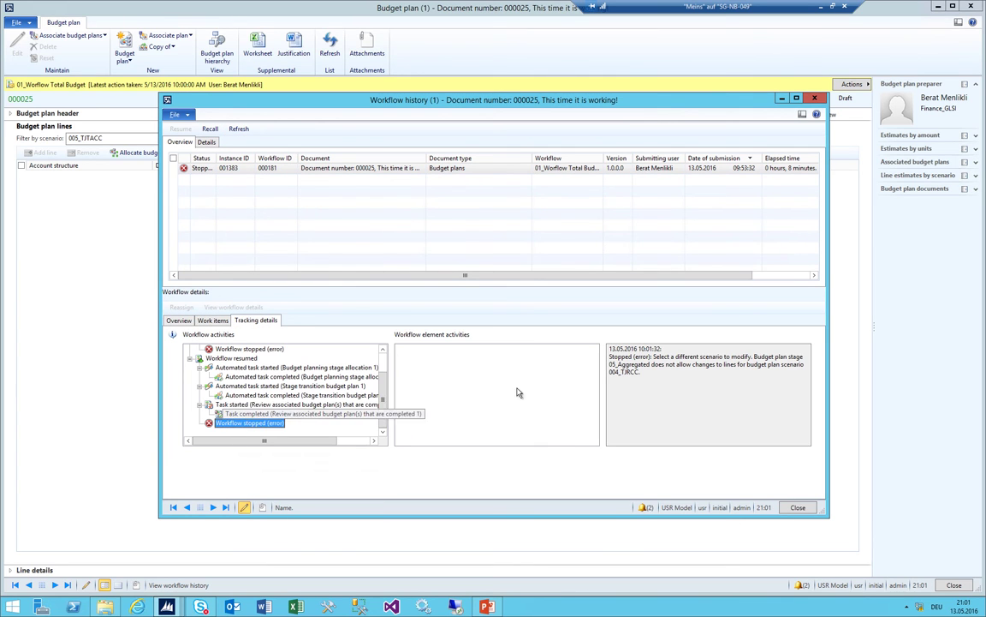
left_click_drag(675, 357, 620, 343)
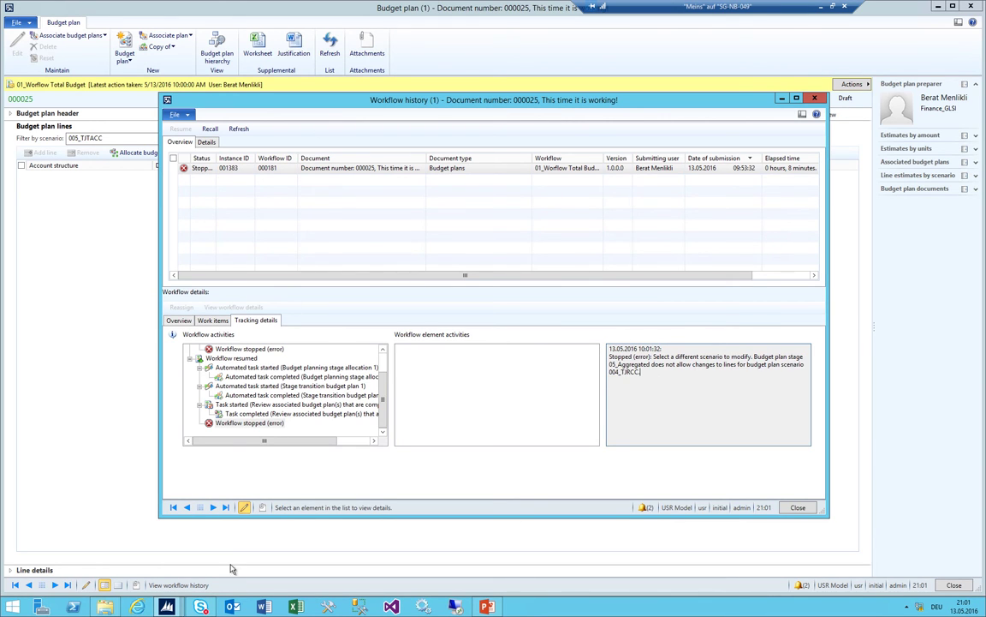
Open the scenario constraints in the budget planning configuration from the main window's Budgeting area page
left_click(166, 606)
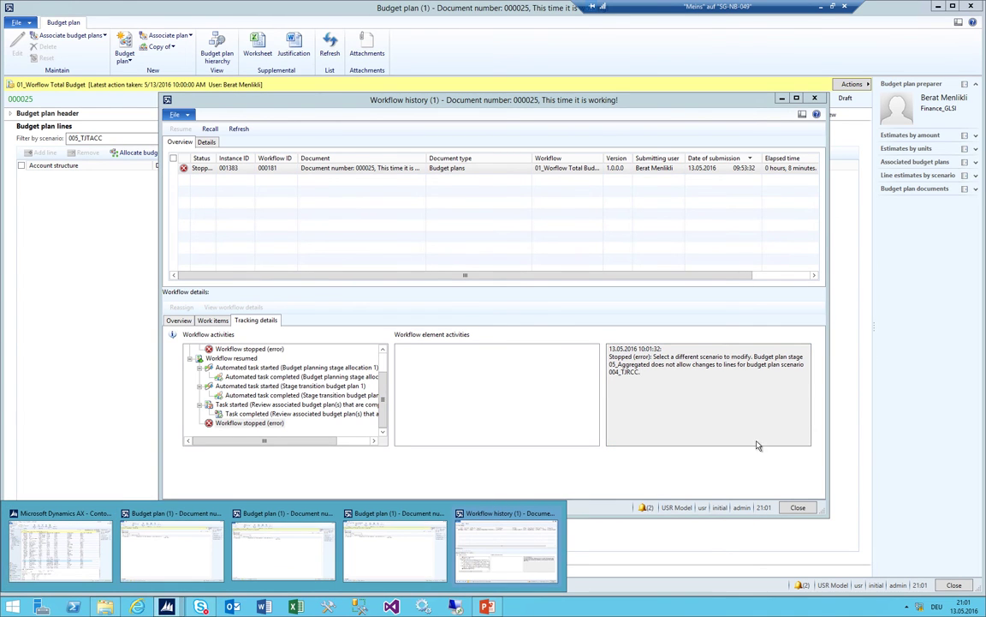
left_click(69, 544)
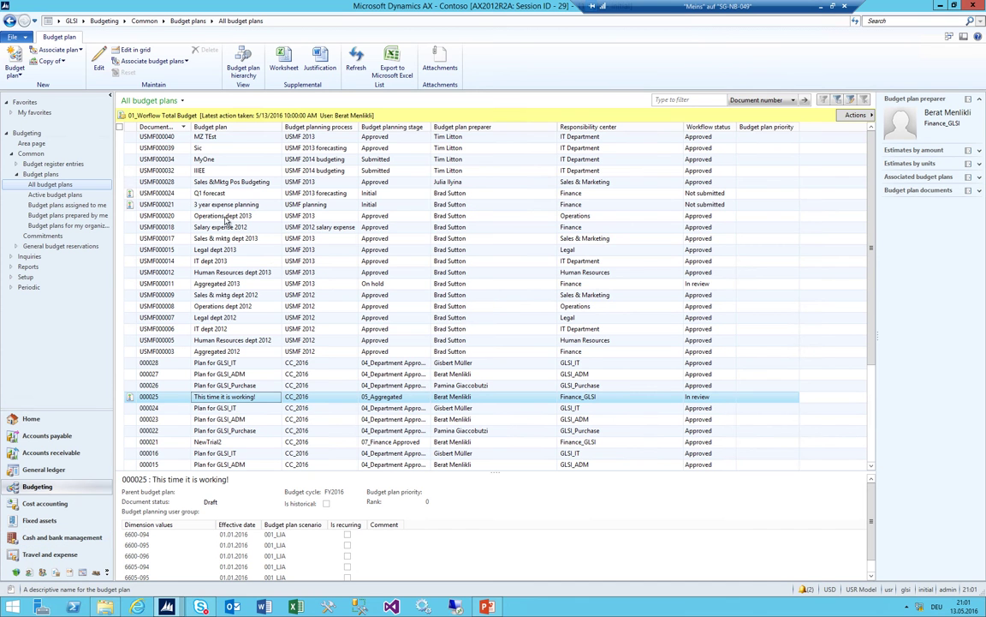
left_click(101, 21)
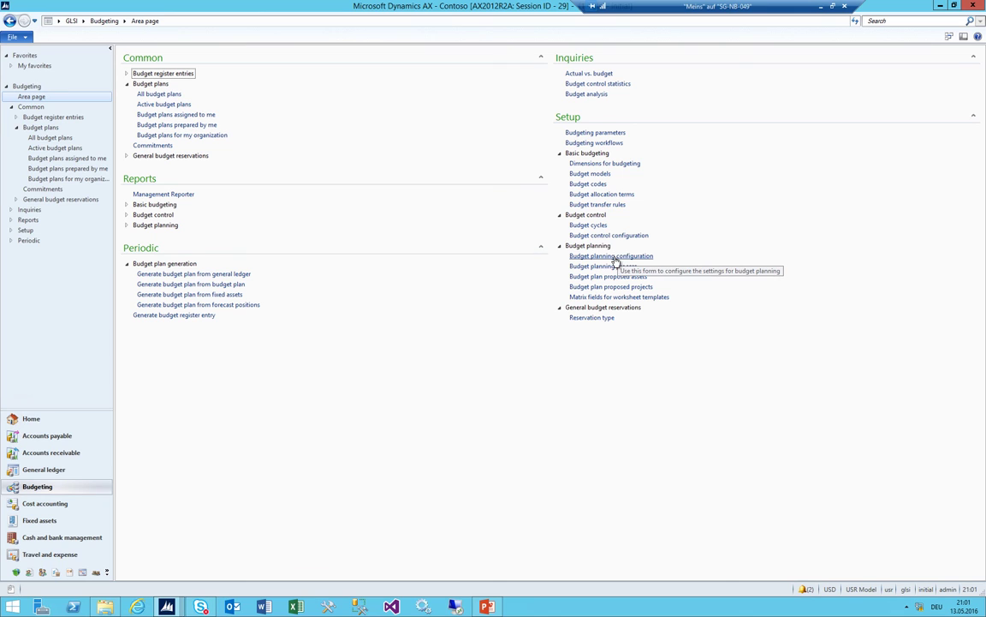
left_click(616, 255)
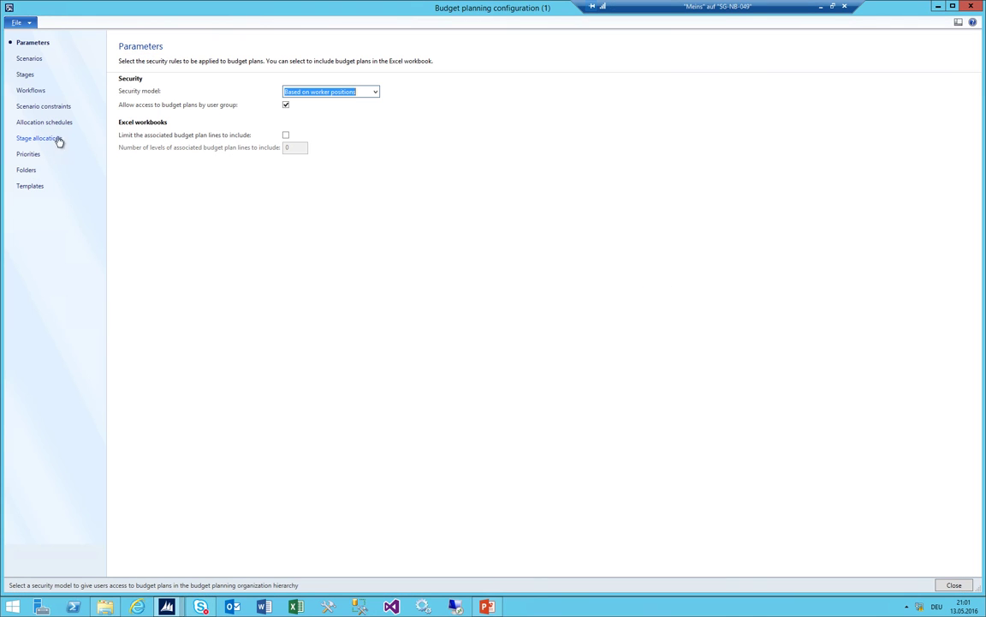
left_click(29, 59)
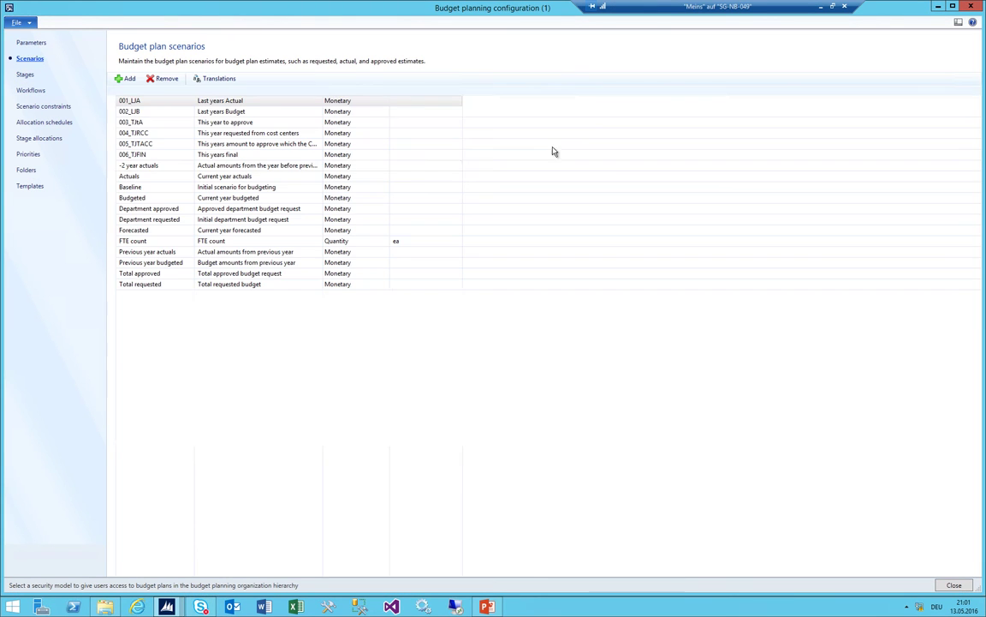
left_click(25, 74)
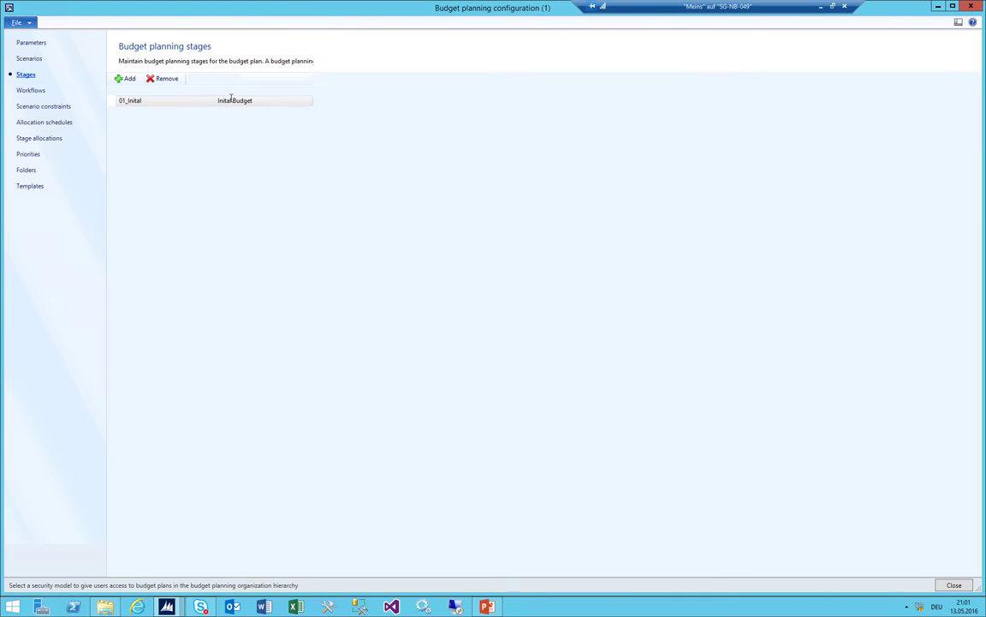
left_click(32, 107)
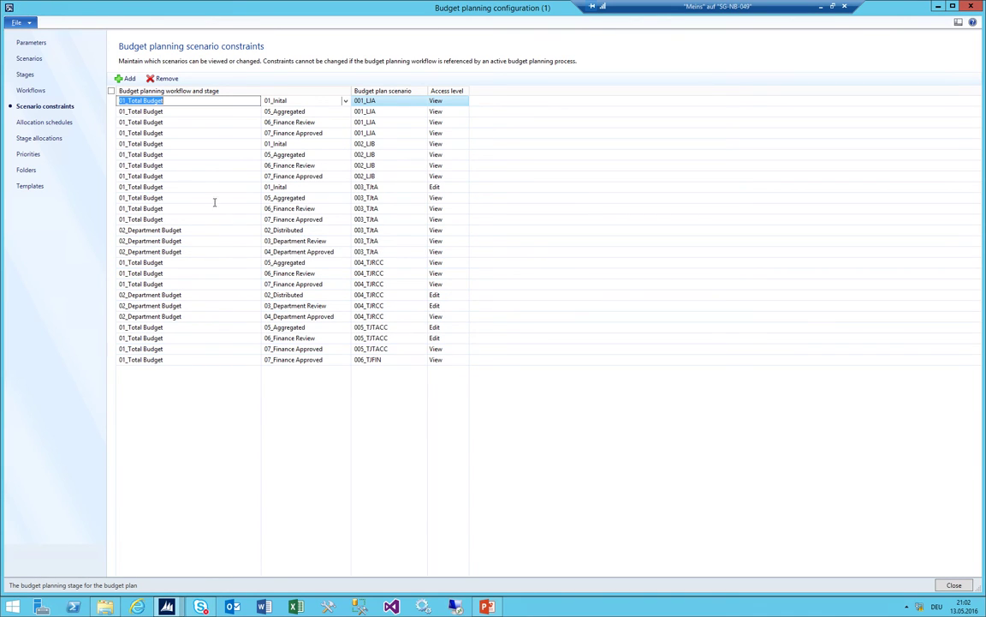
Set the access level of scenario 004_TJRCC to Edit for the 01_Total Budget stages 05_Aggregated, 06_Finance Review and 07_Finance Approved
left_click(316, 165)
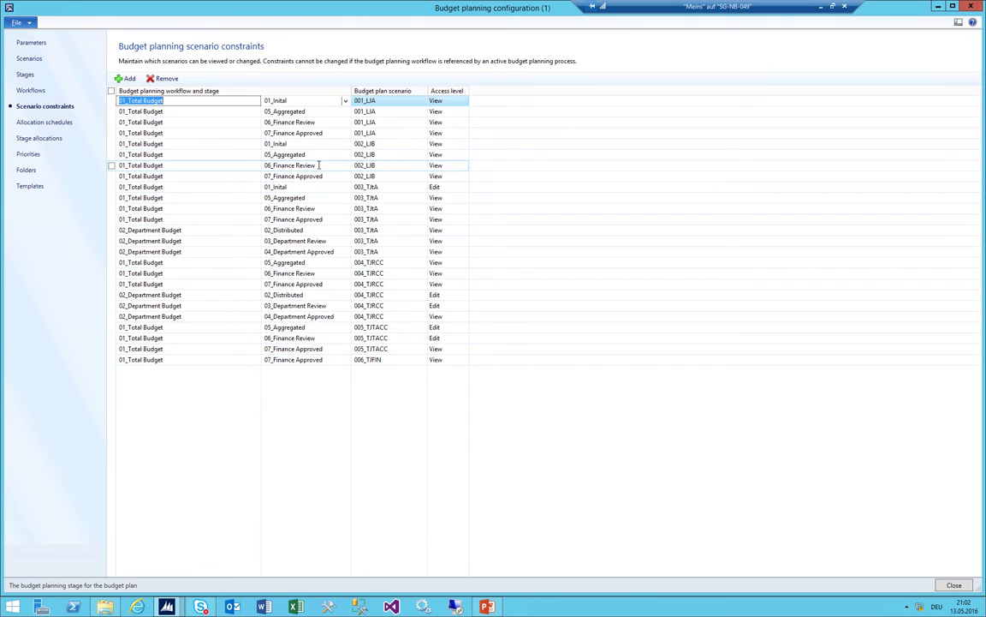
left_click(450, 263)
left_click(464, 263)
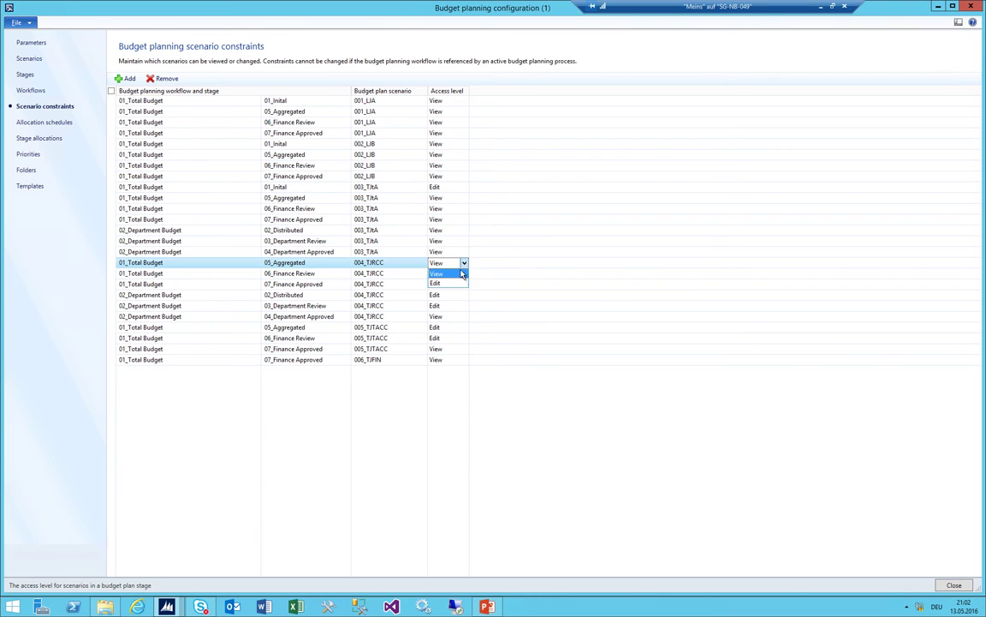
left_click(441, 284)
left_click(463, 274)
left_click(464, 273)
left_click(454, 293)
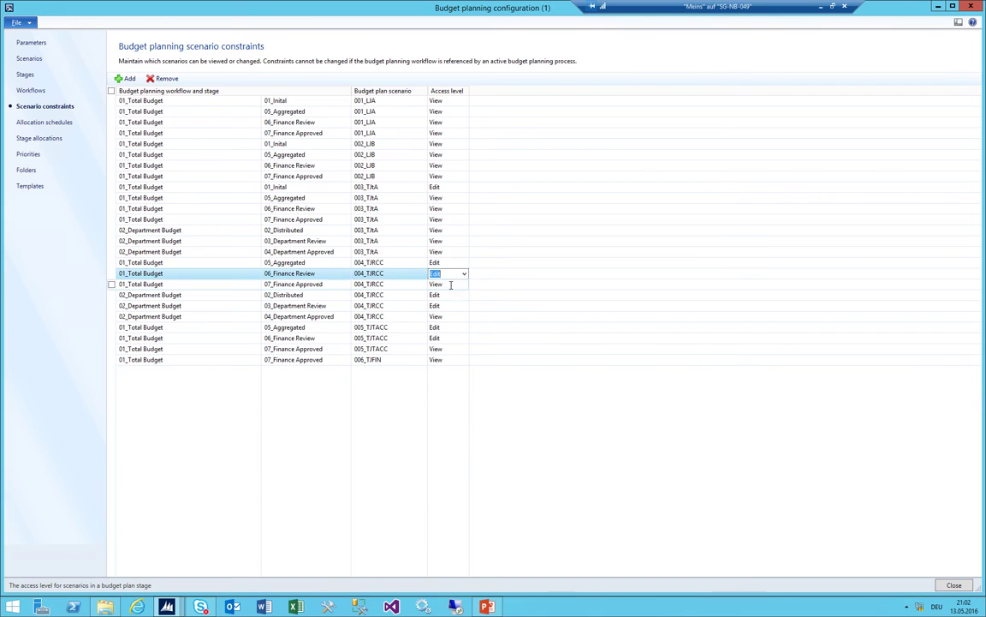
left_click(467, 287)
left_click(451, 304)
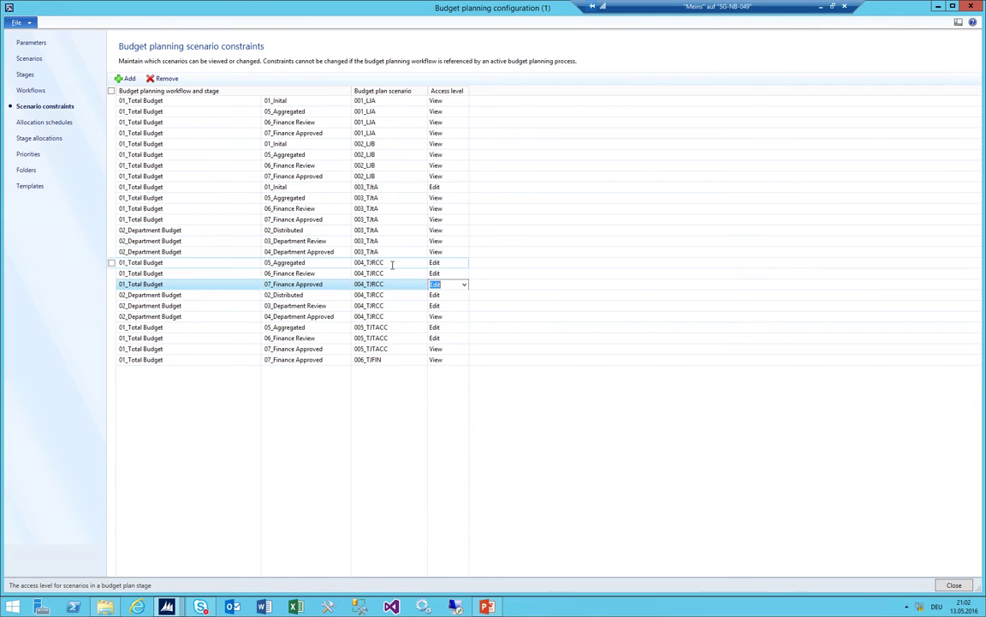
Set the access level of scenario 006_TJFIN to Edit for the 01_Total Budget stage 07_Finance Approved
left_click(386, 262)
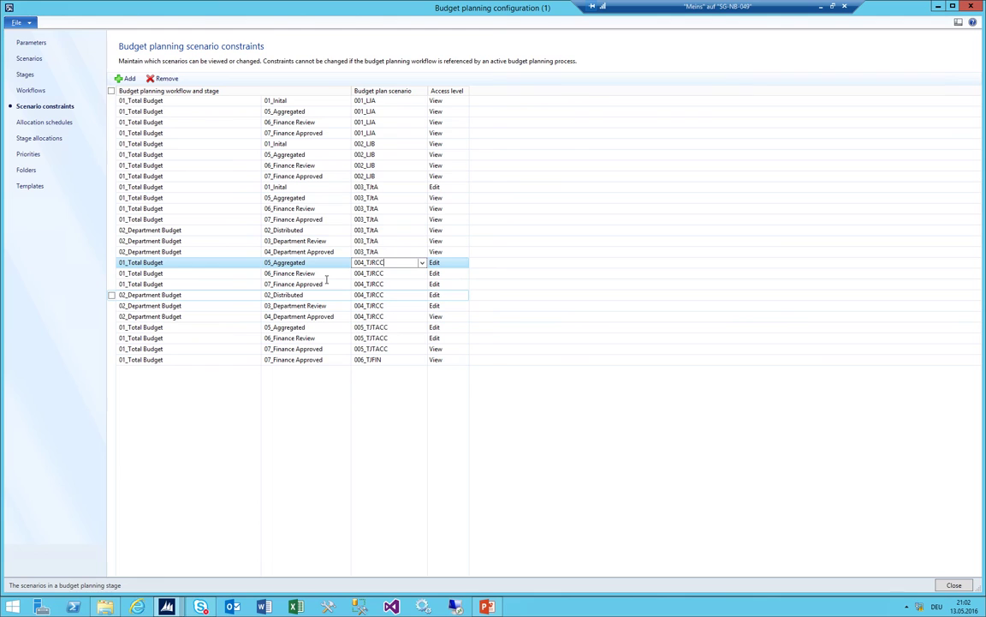
left_click(318, 337)
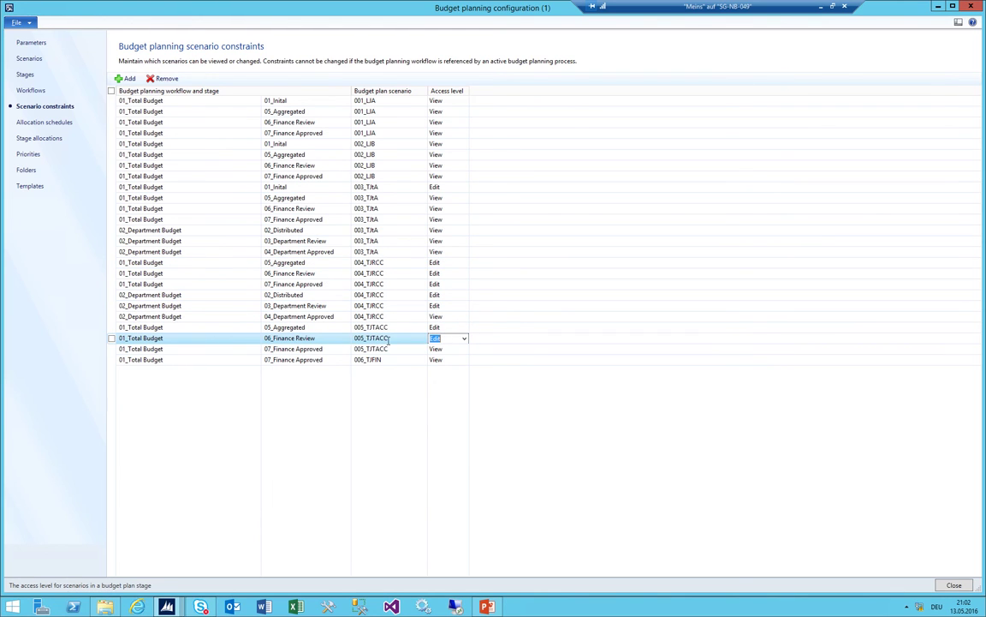
left_click(447, 360)
left_click(464, 360)
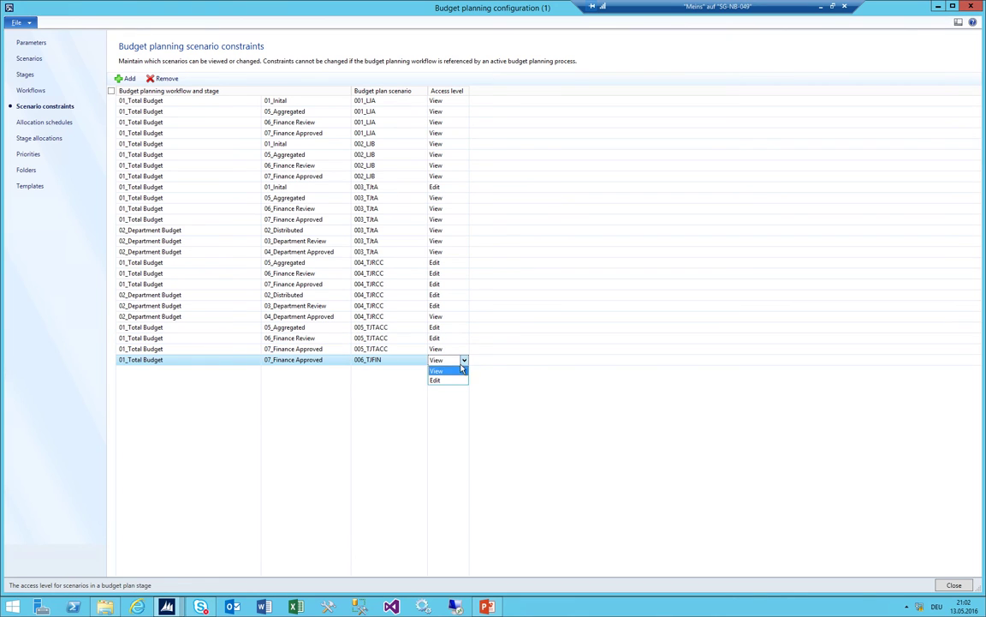
left_click(451, 380)
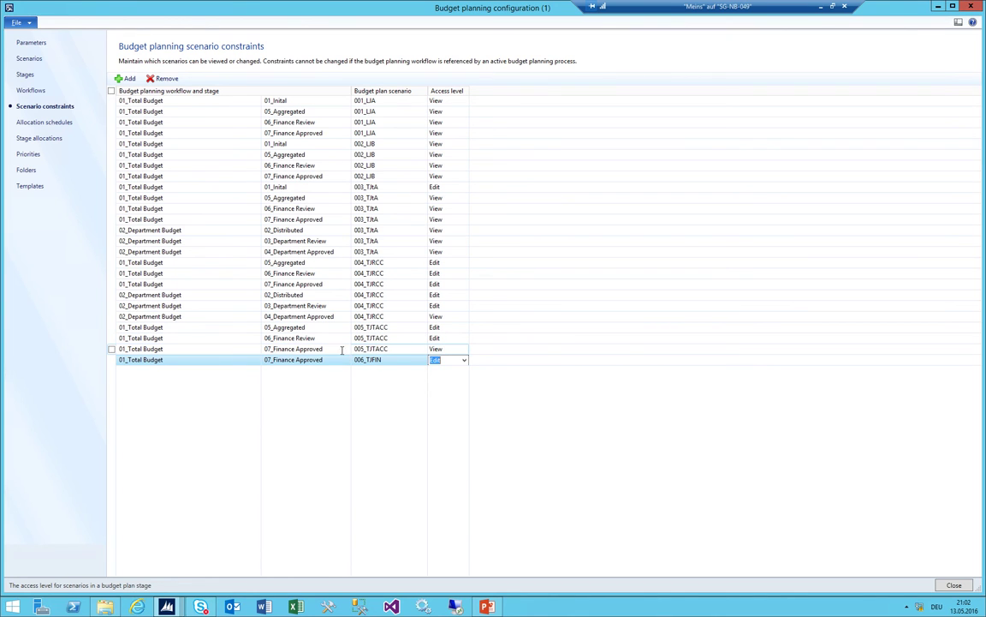
Add a scenario constraint for workflow 01_Total Budget with stage 06_Finance Review
left_click(341, 349)
left_click(313, 338)
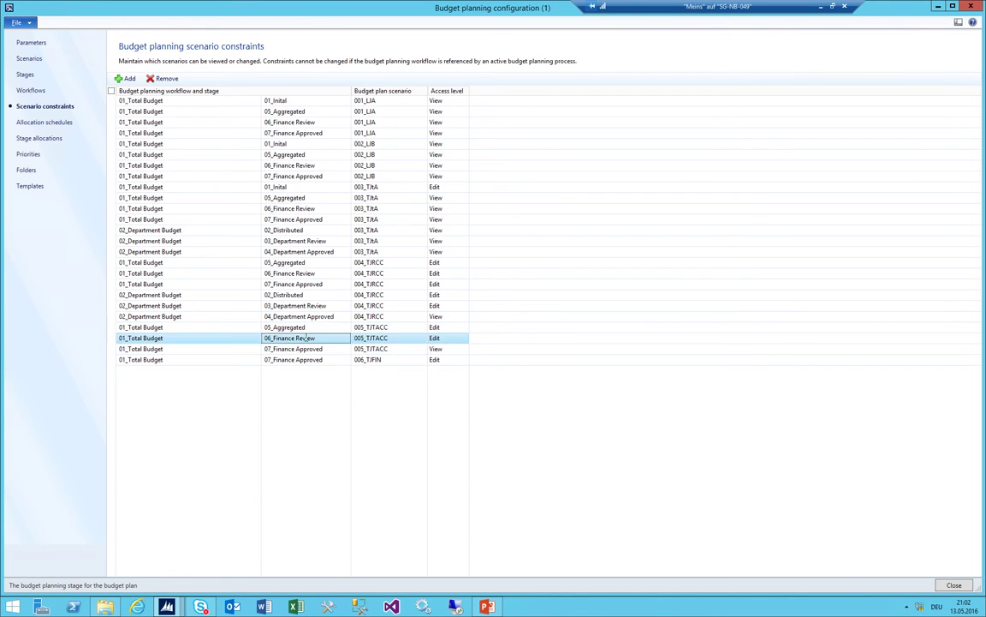
key("Down")
key("Down")
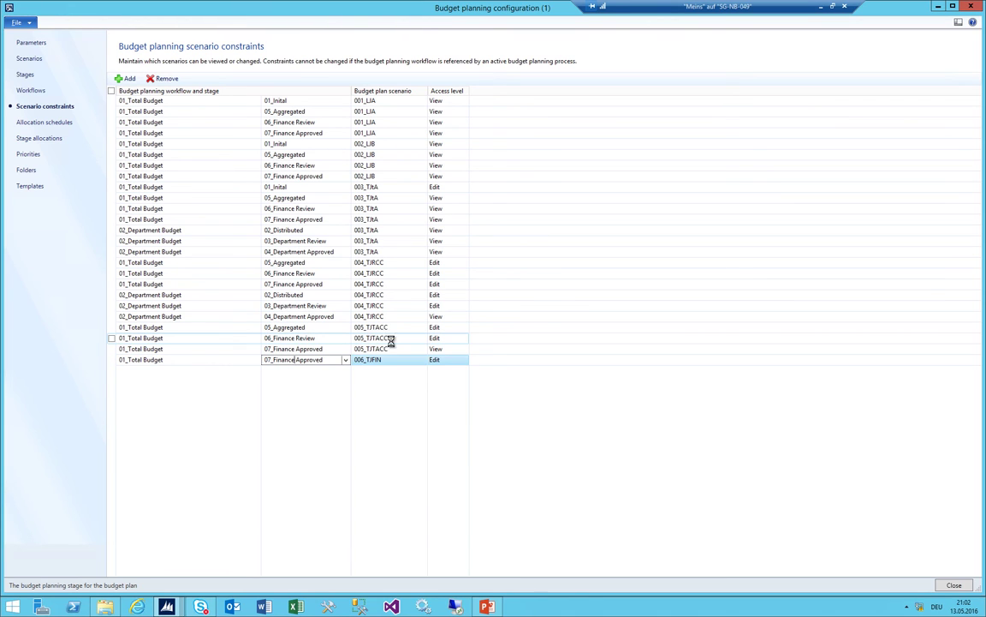
key("ctrl+n")
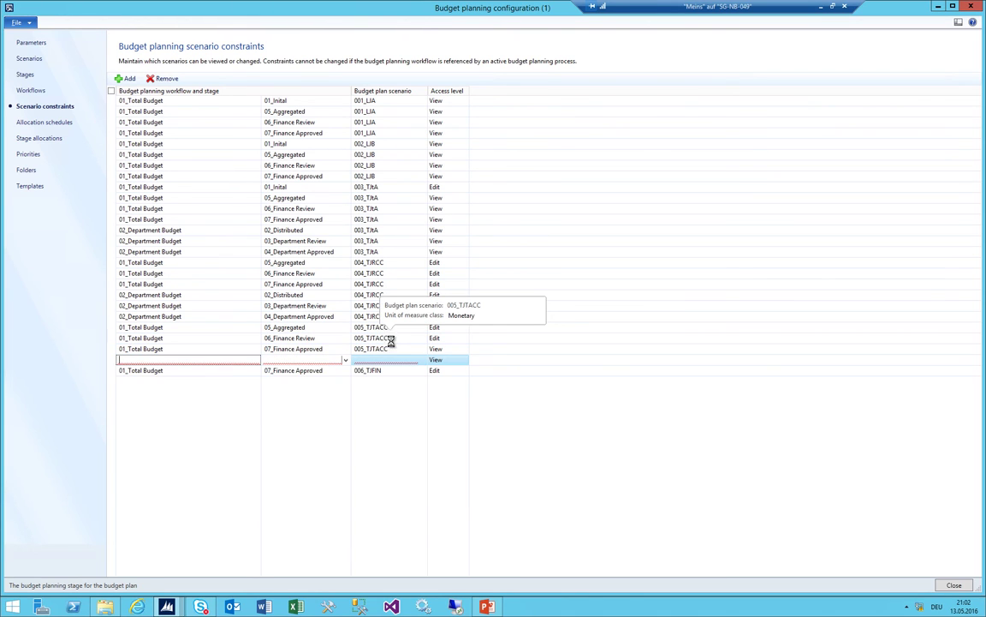
key("alt+Down")
scroll(227, 415, "down", 5)
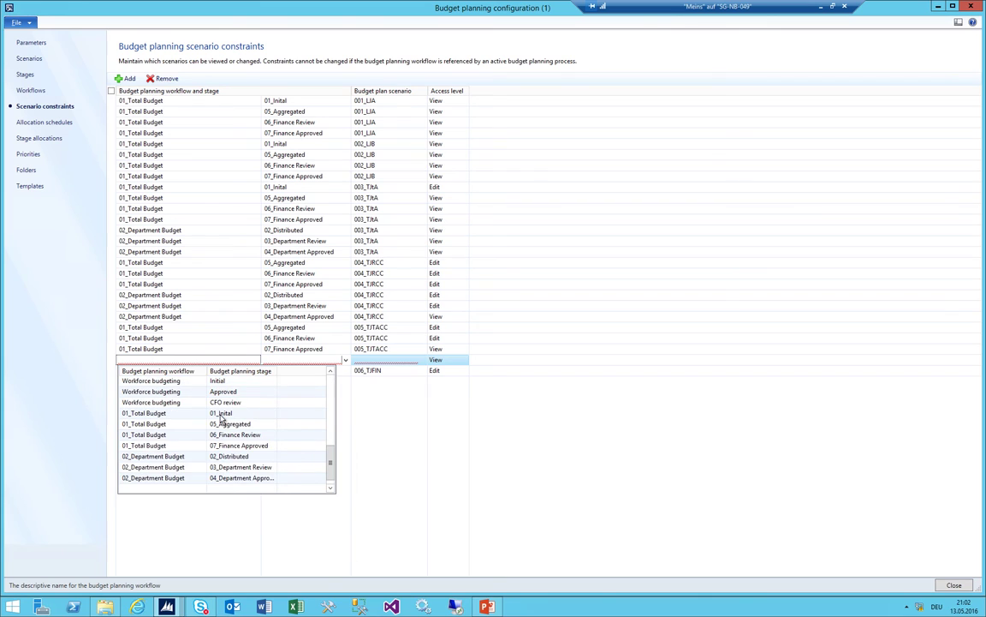
left_click(210, 436)
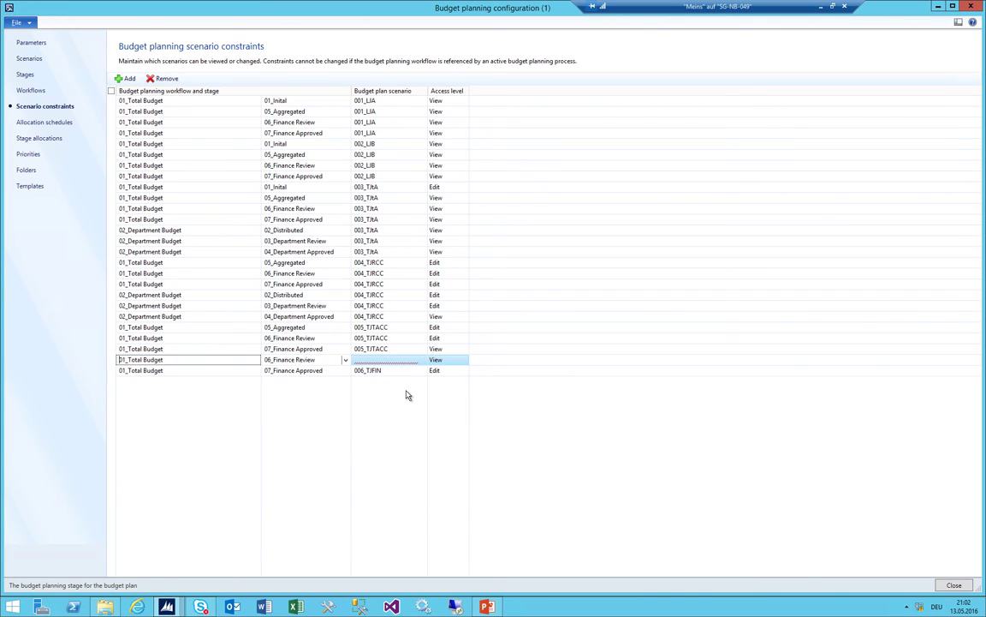
Assign scenario 006_TJFIN to the new 06_Finance Review constraint and set its access level to Edit
key("Tab")
key("Tab")
key("alt+Down")
key("Down")
key("Down")
key("Down")
key("Down")
key("Down")
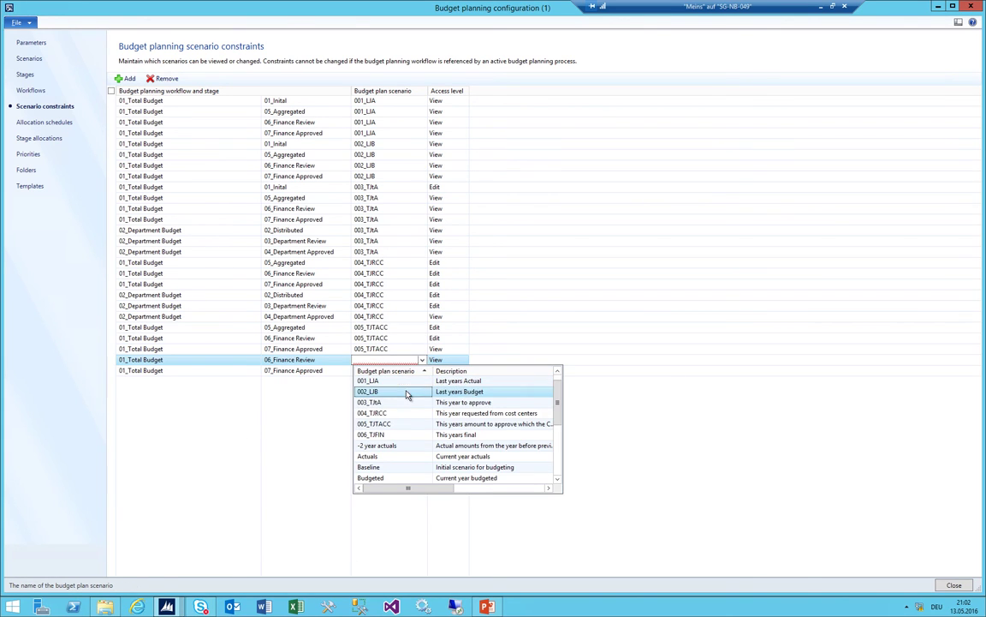
key("Tab")
key("alt+Down")
key("Down")
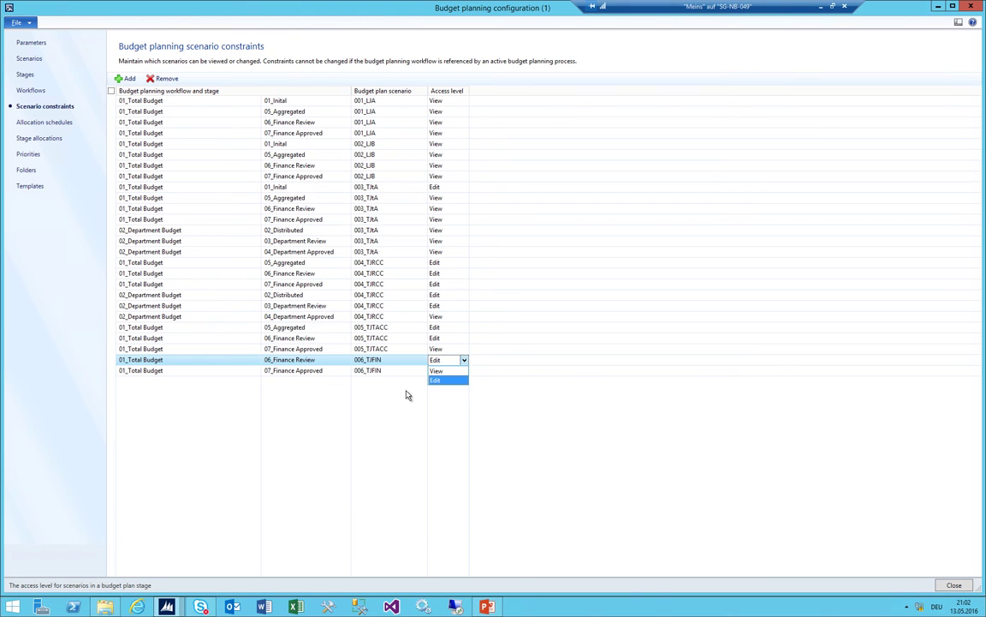
key("shift+Tab")
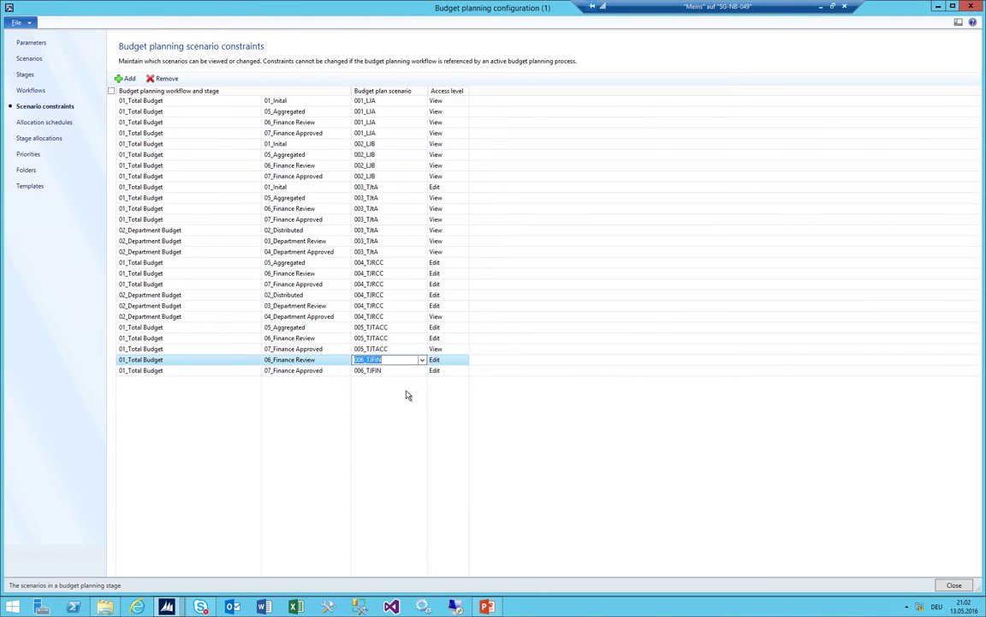
Set the access level of scenario 006_TJFIN to View for the 01_Total Budget stage 07_Finance Approved and close the budget planning configuration
key("Down")
key("Tab")
key("alt+Down")
key("Up")
key("shift+Tab")
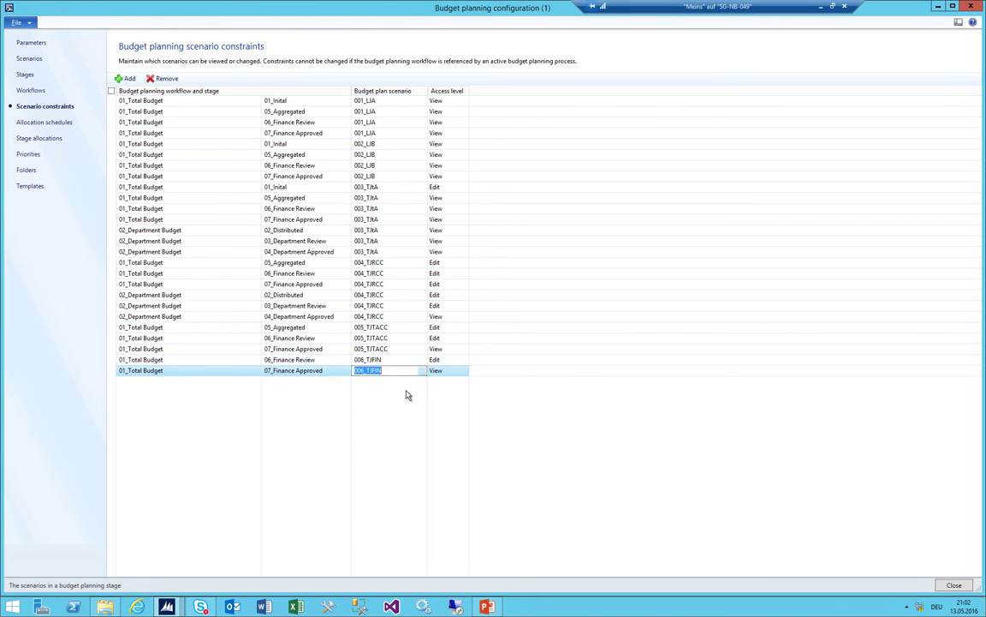
key("Up")
key("Escape")
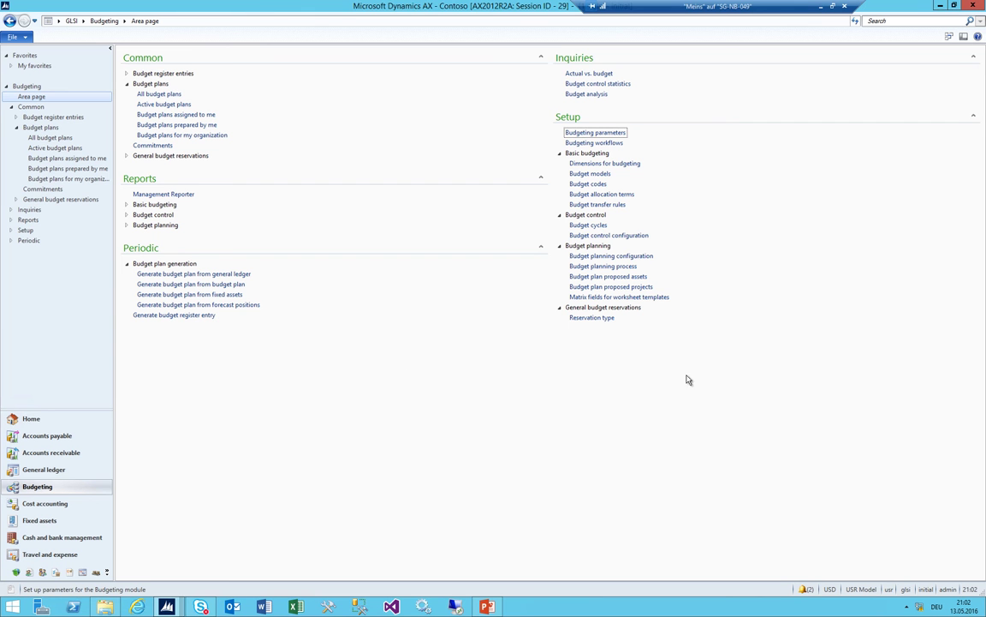
Return to the workflow history of the budget plan "This time it is working!" and resume its stopped workflow
mouse_move(167, 606)
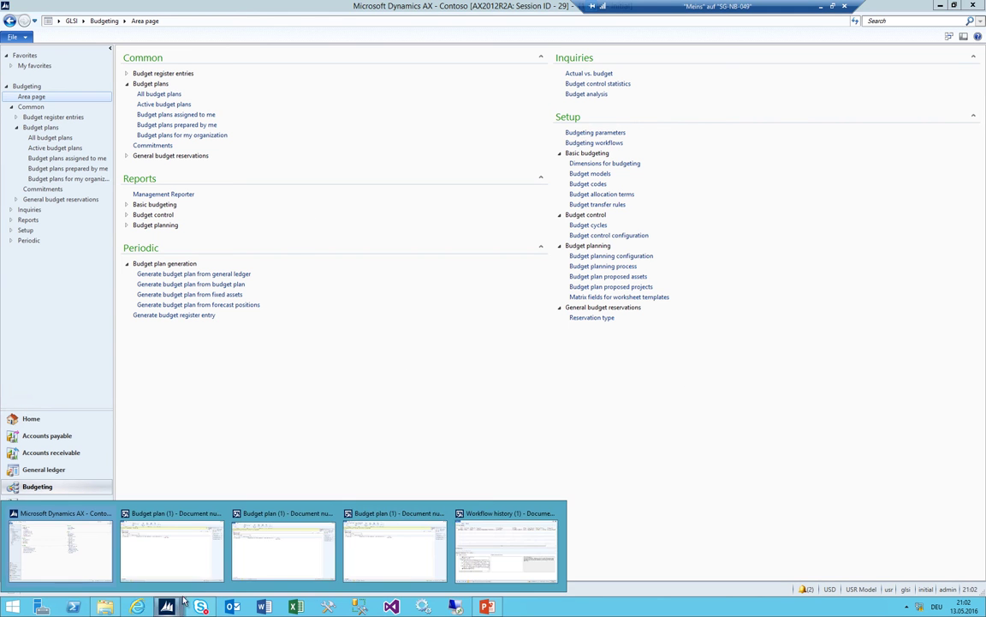
left_click(509, 561)
left_click(236, 422)
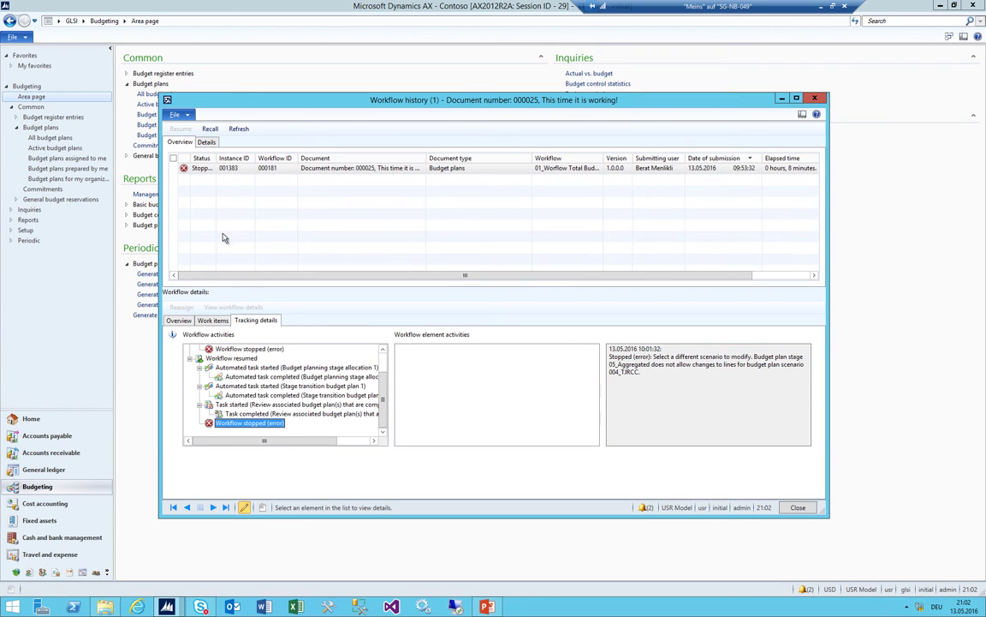
left_click(179, 319)
left_click(205, 167)
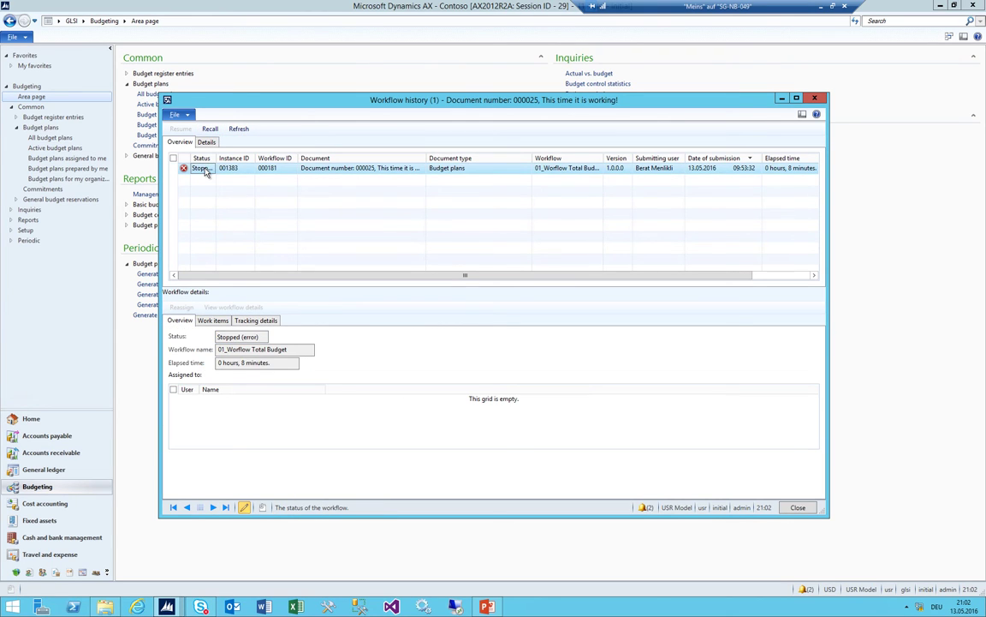
left_click(212, 321)
left_click(188, 320)
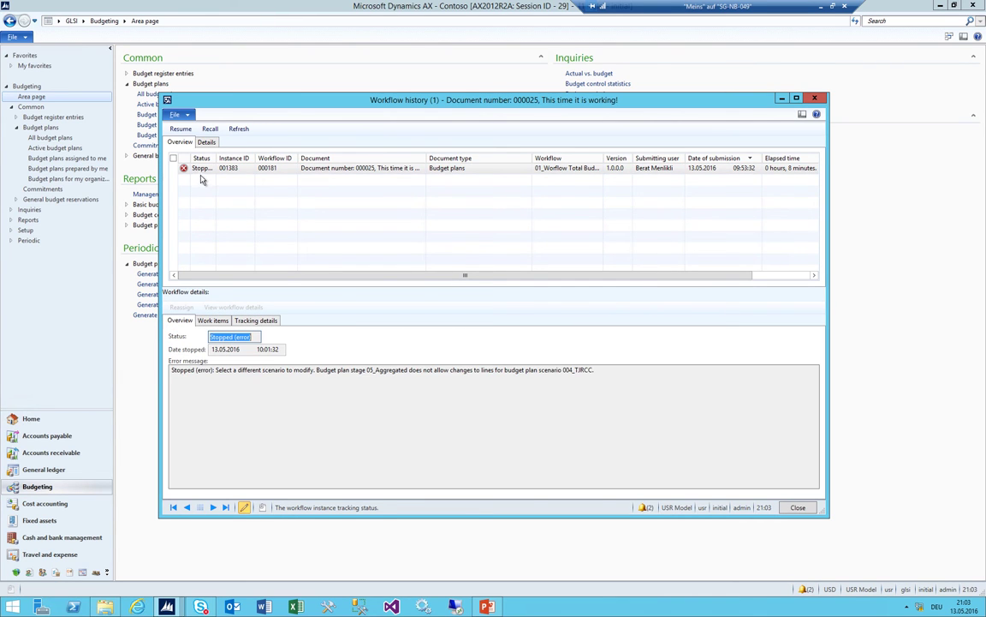
left_click(180, 129)
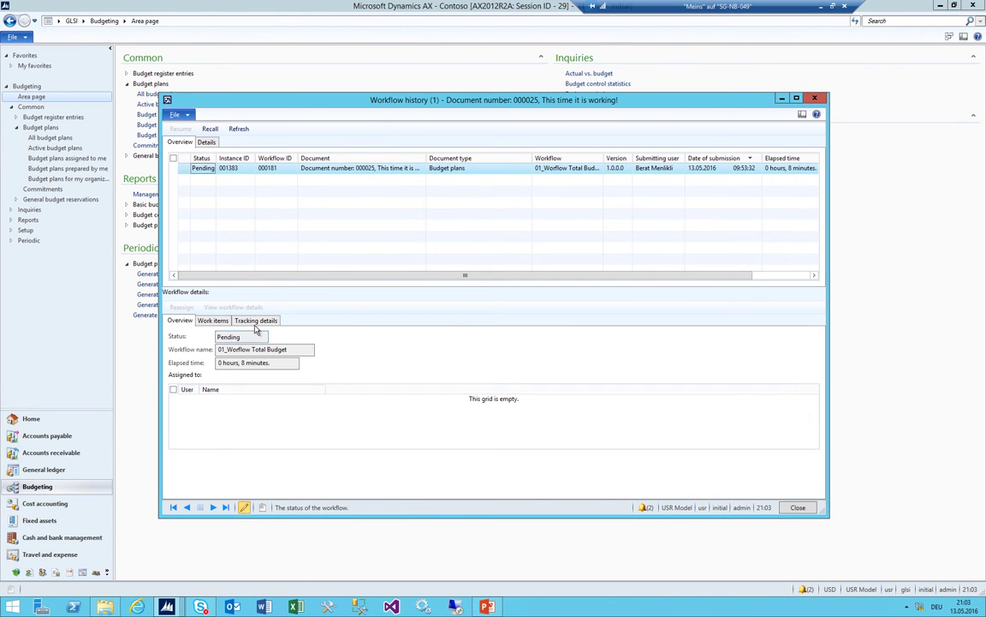
Check the tracking details of the resumed workflow, refreshing the workflow history list
left_click(256, 320)
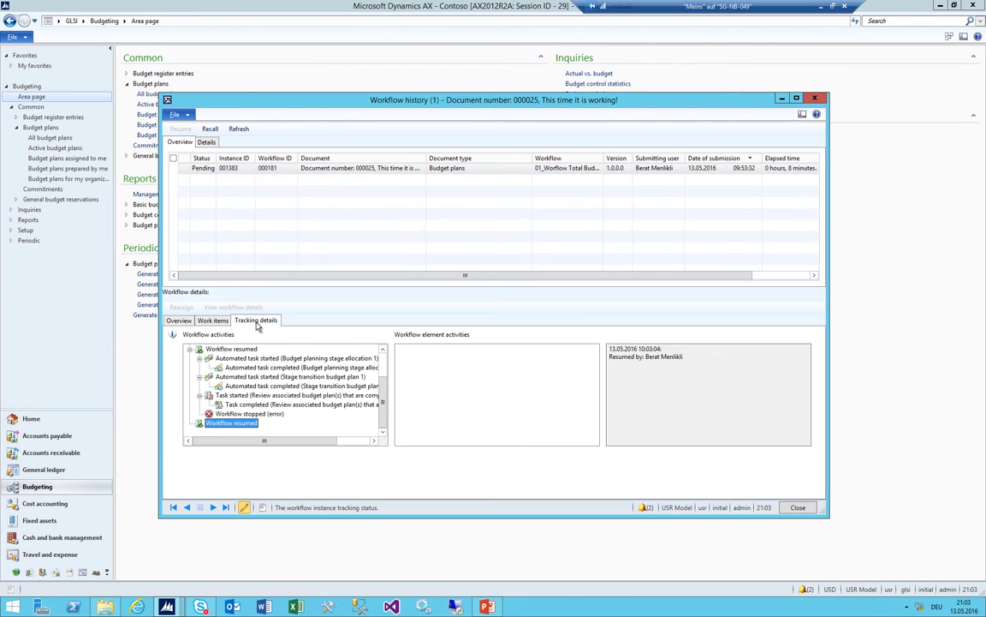
left_click(240, 130)
left_click(243, 131)
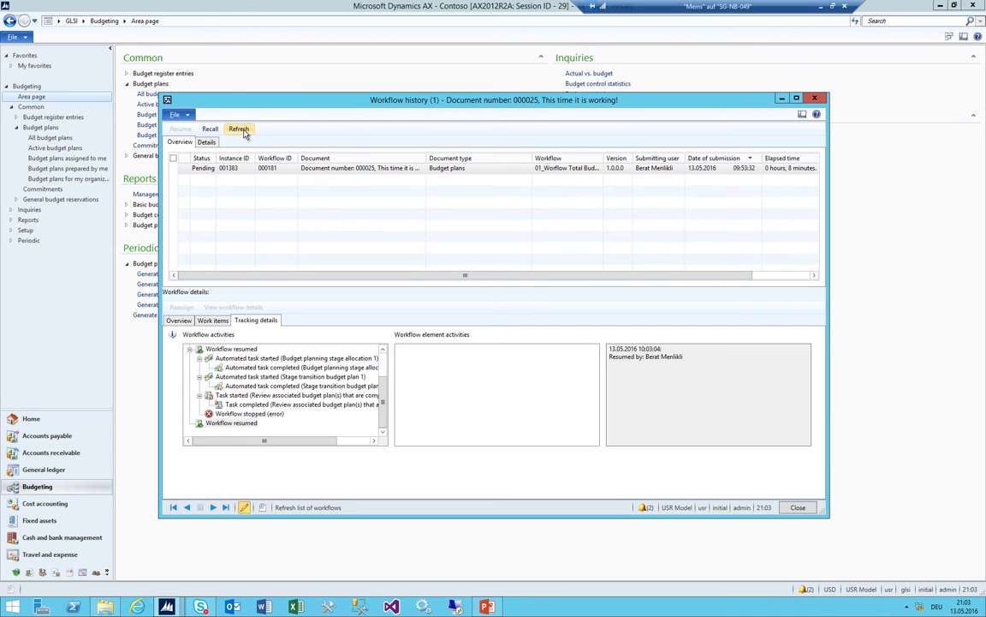
left_click(246, 133)
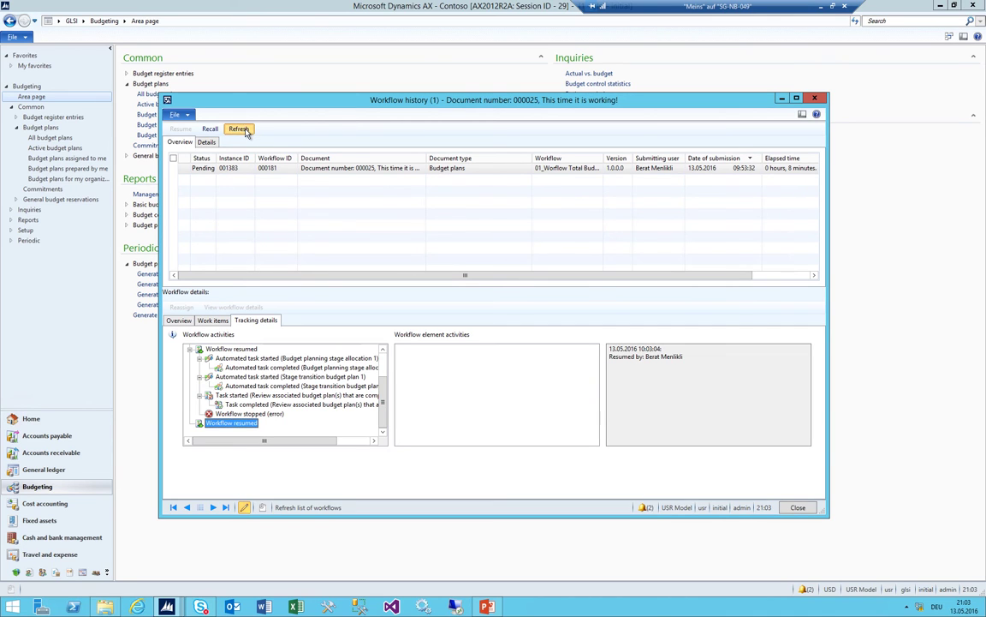
left_click(246, 131)
left_click(369, 170)
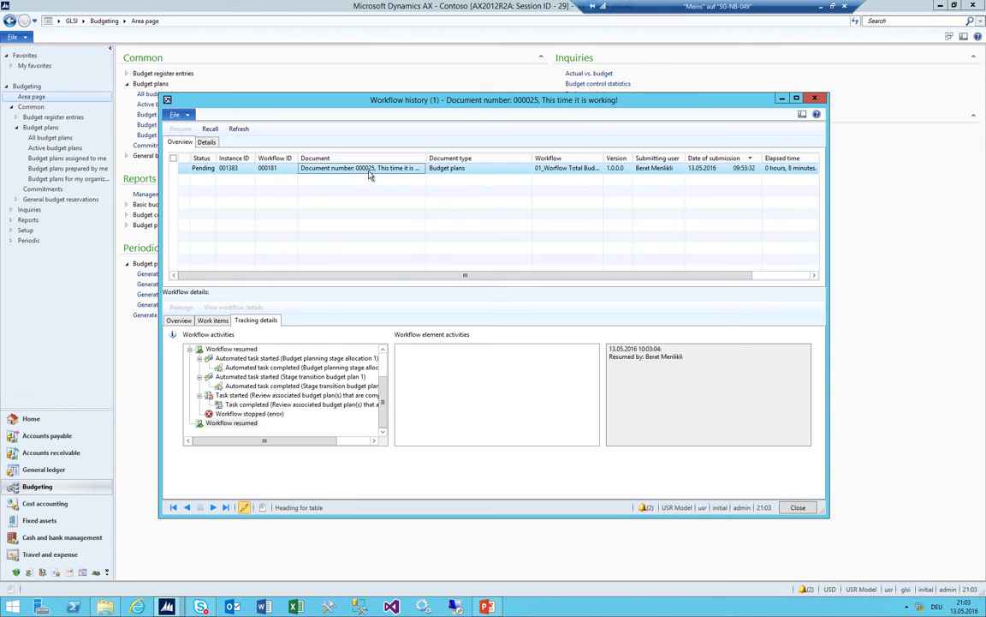
left_click(215, 170)
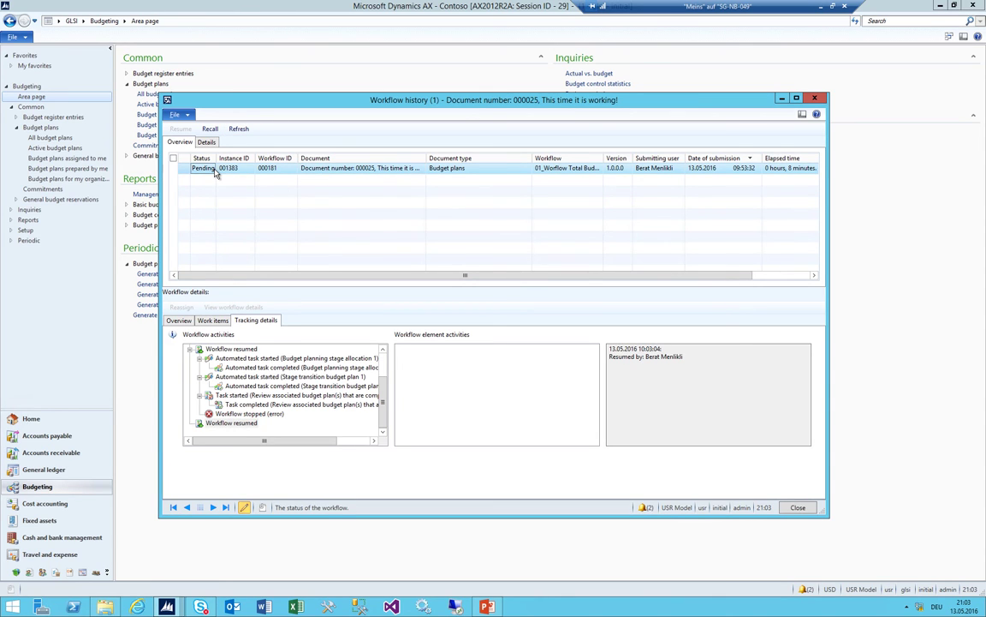
Switch to the budget plan and view its lines for scenario 004_TJRCC and for scenario 005_TJTACC
mouse_move(167, 607)
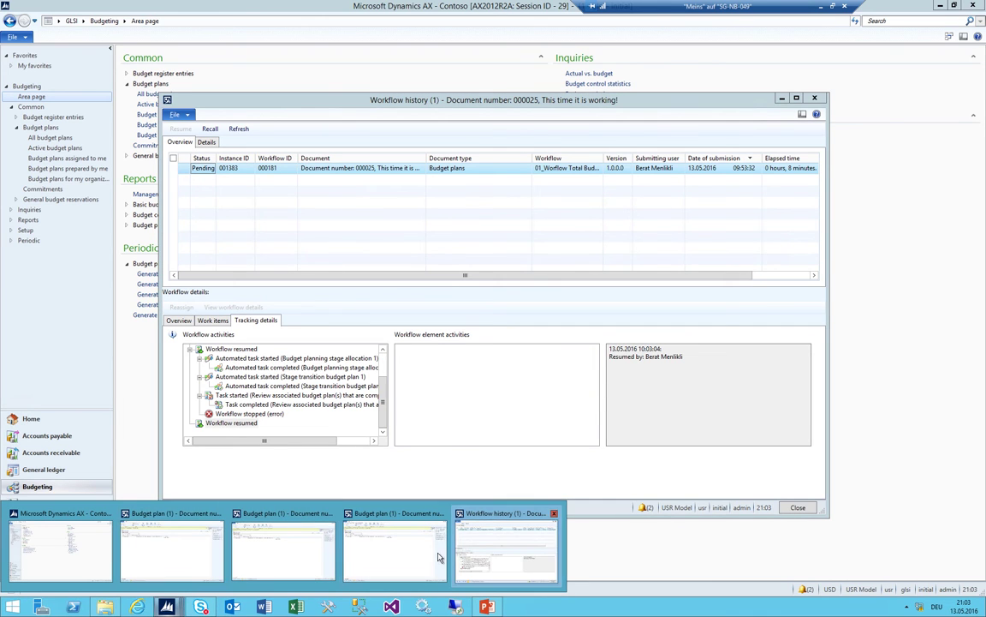
left_click(394, 548)
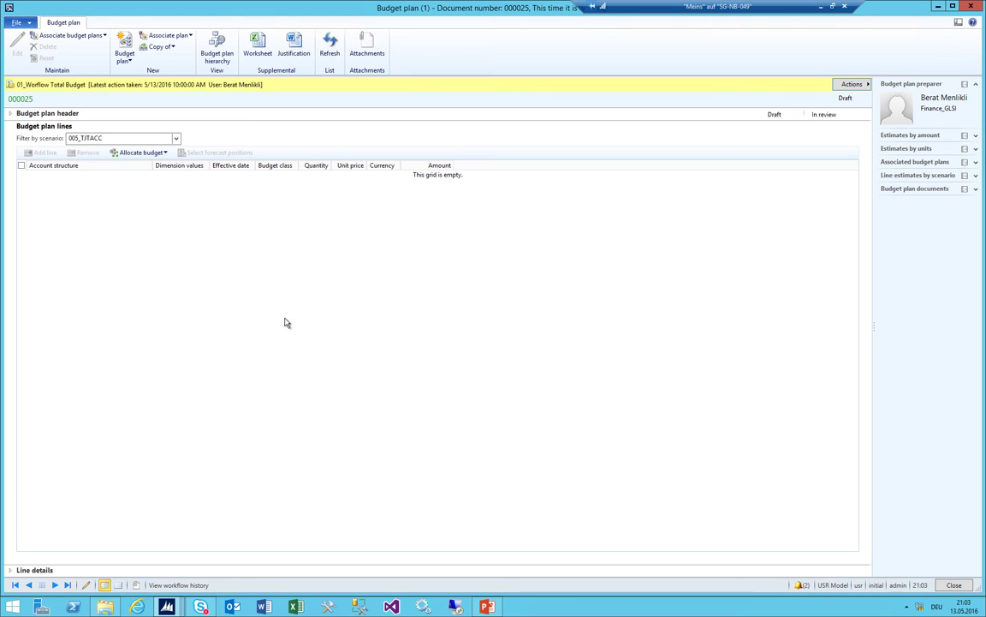
left_click(177, 139)
left_click(89, 196)
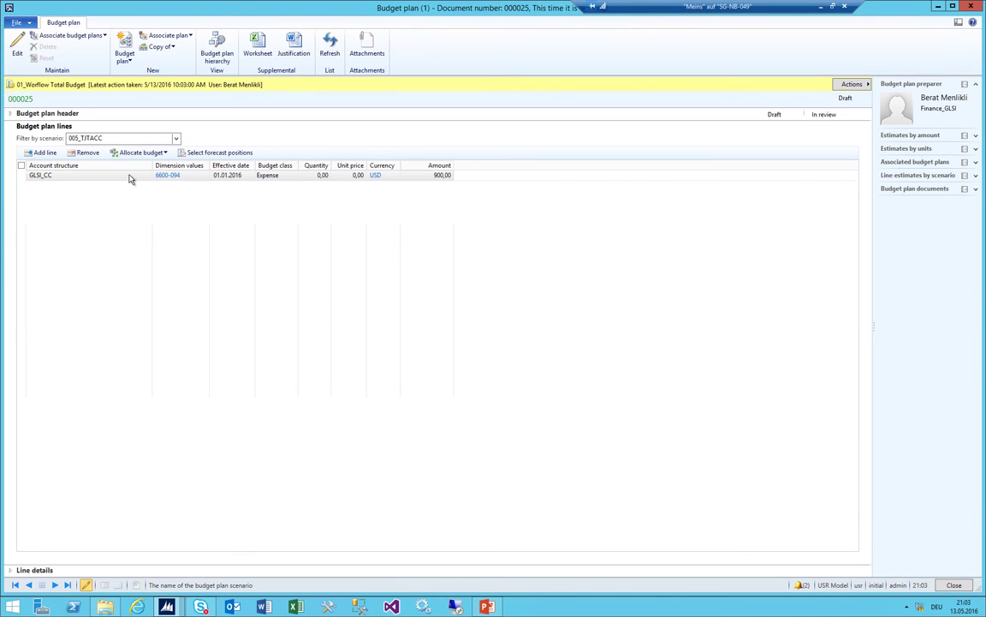
left_click(177, 138)
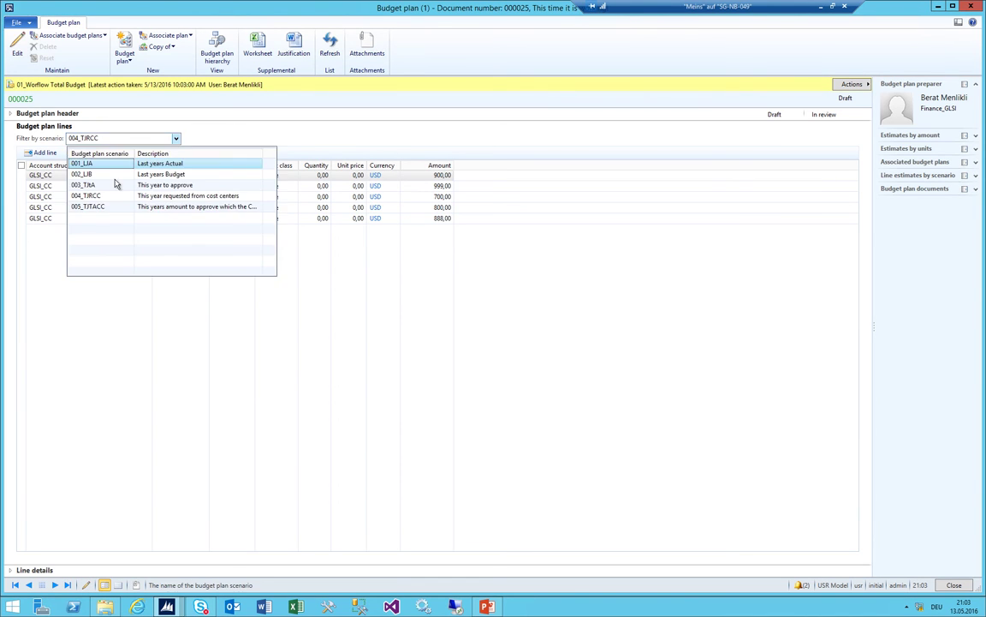
left_click(96, 207)
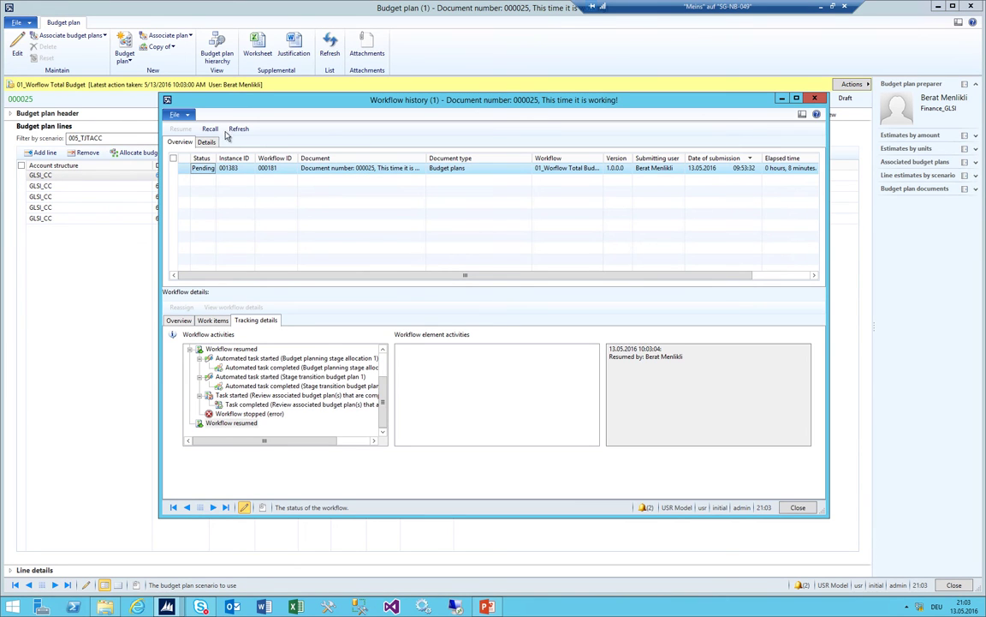
Refresh the workflow history, examine its latest tracking activity, and close the history
left_click(239, 129)
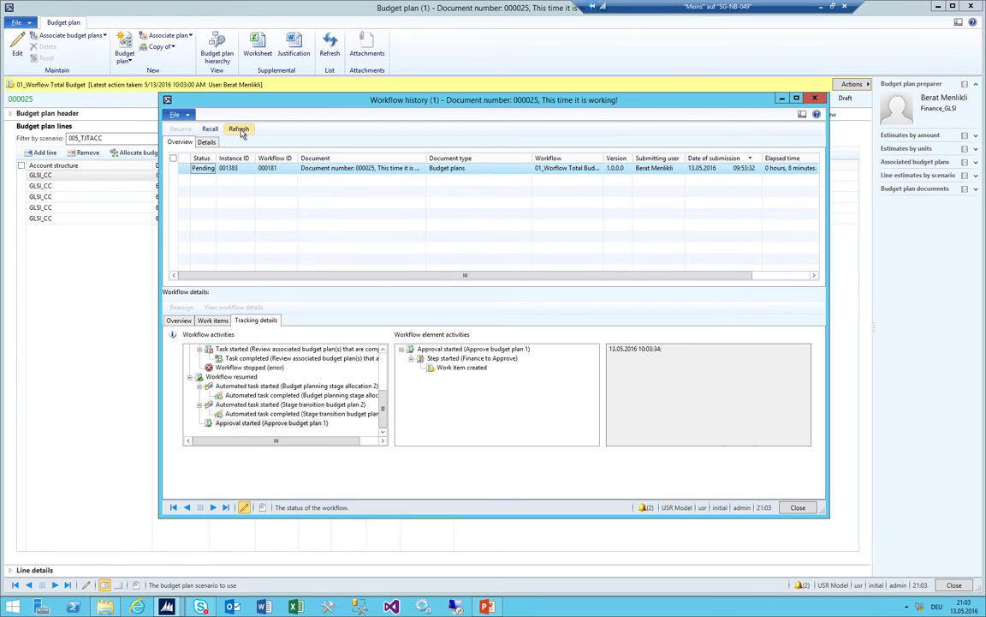
left_click(258, 423)
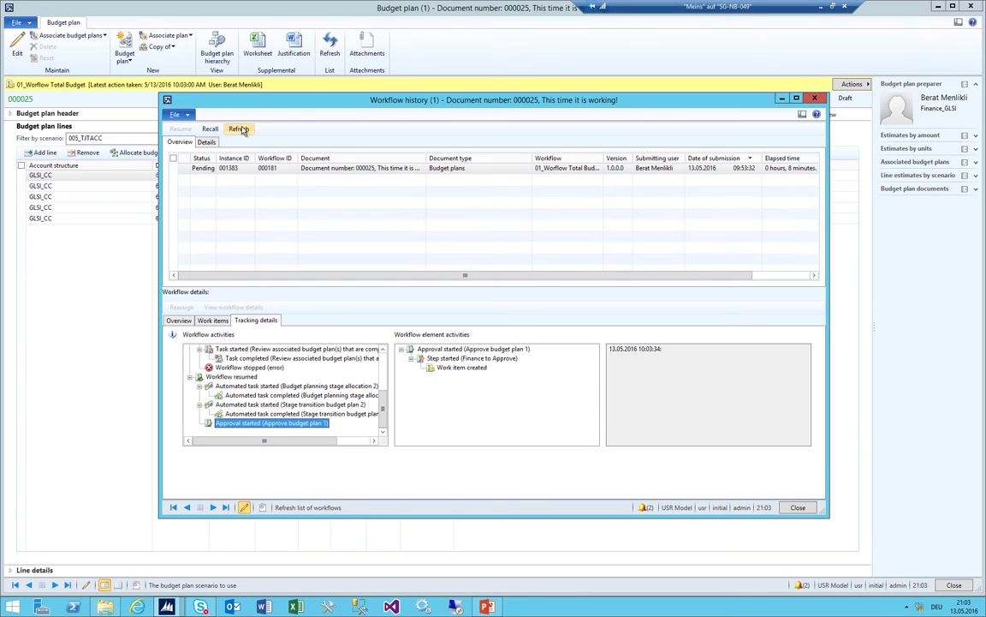
key("Escape")
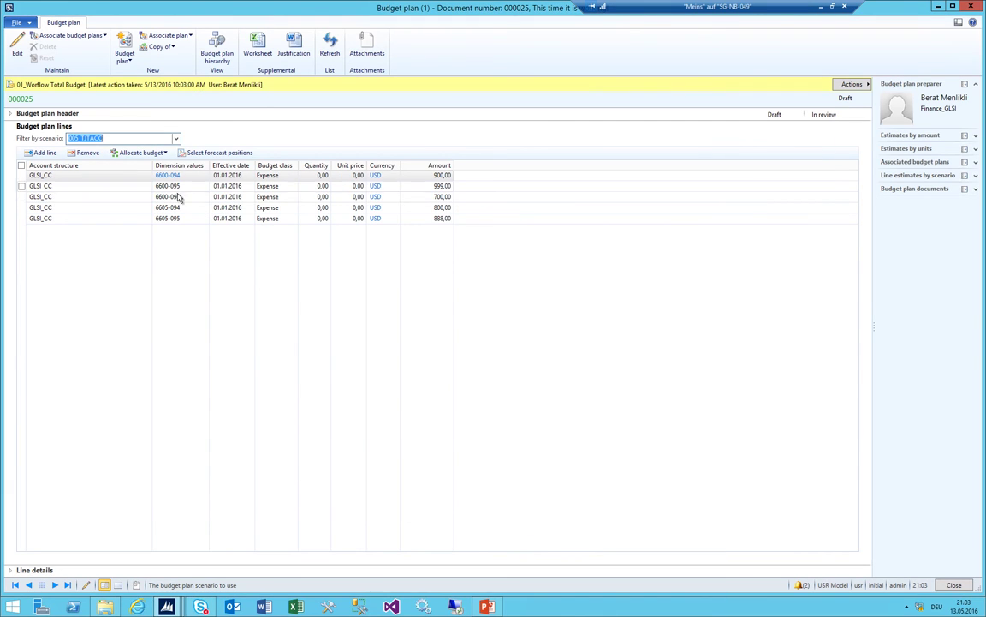
Compare the budget plan lines of scenarios 004_TJRCC, 005_TJTACC and 006_TJFIN, finishing with the lines filtered by 005_TJTACC
left_click(176, 137)
left_click(98, 199)
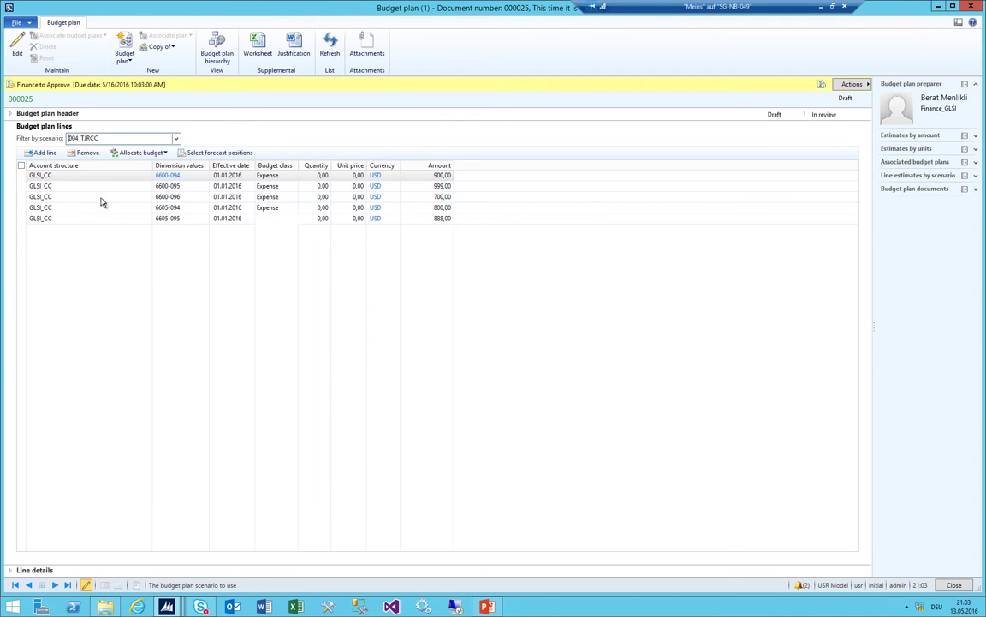
left_click(175, 137)
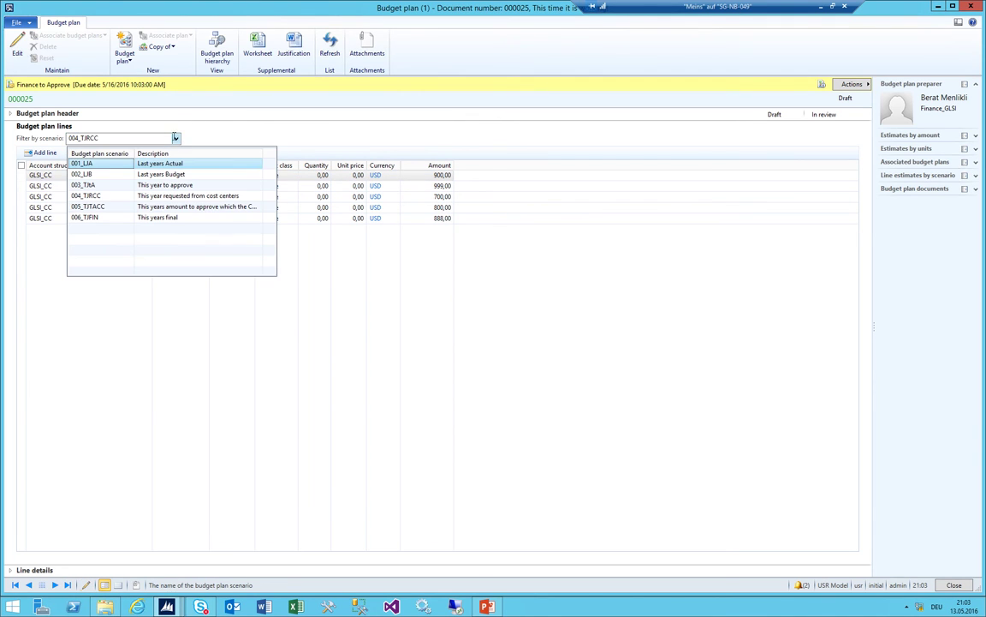
left_click(97, 207)
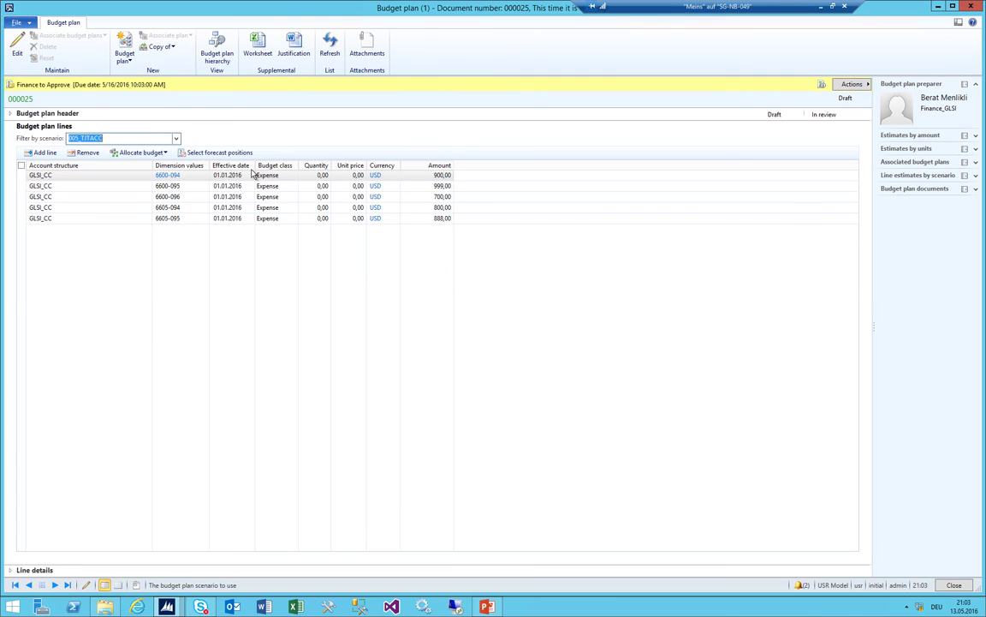
left_click(175, 137)
left_click(96, 219)
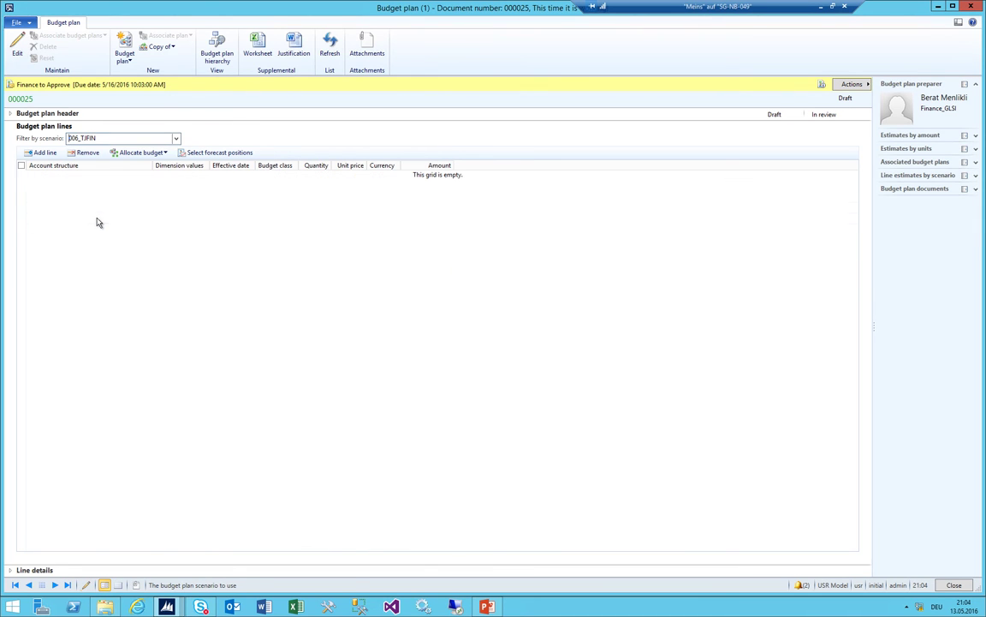
left_click(176, 137)
left_click(113, 207)
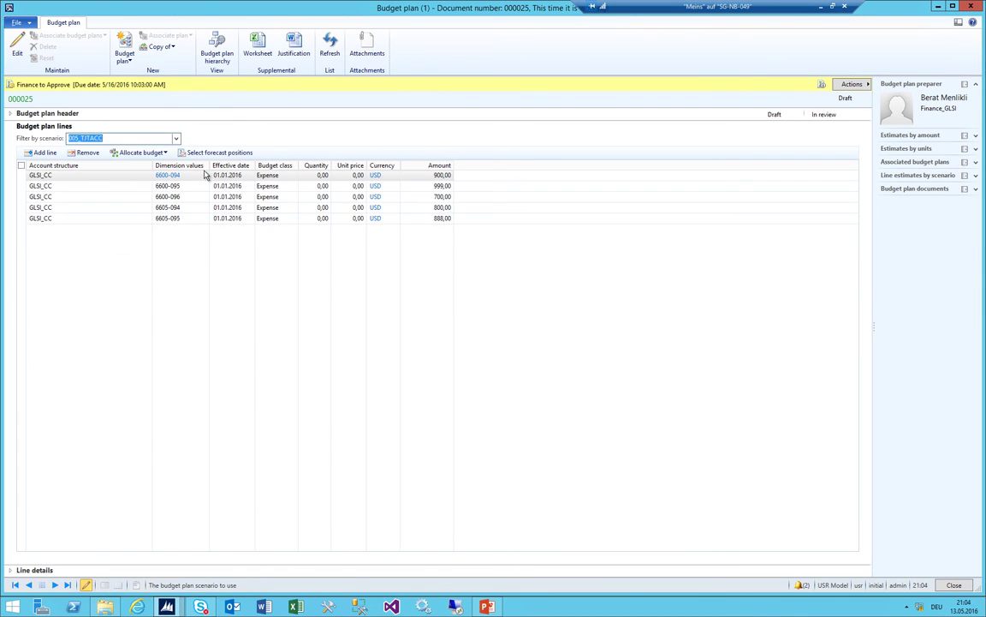
Open the budget plan's Finance Review worksheet in Excel, inspect the area around its document number, and close the workbook
left_click(258, 45)
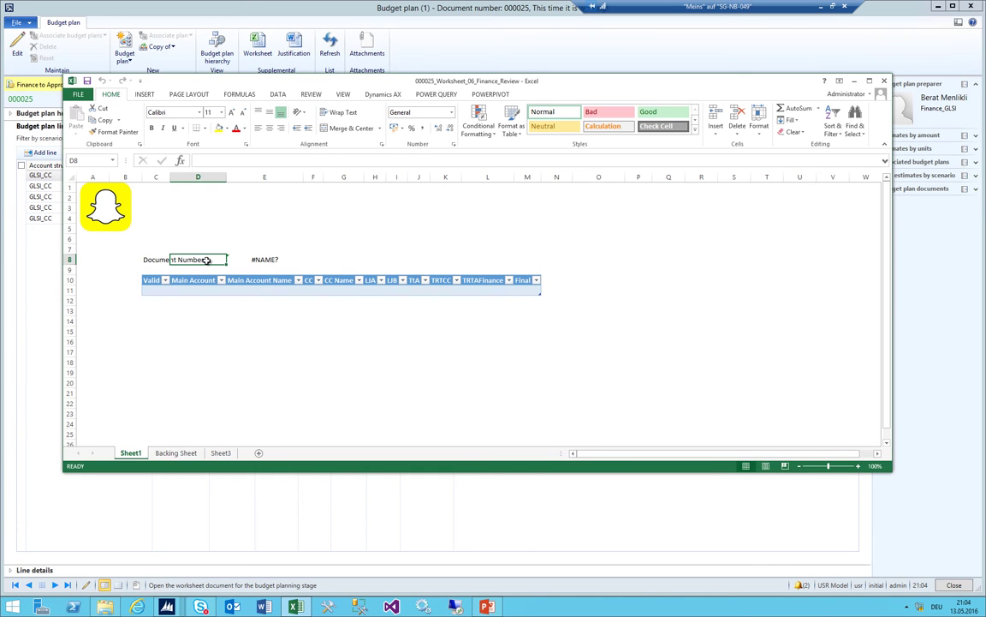
left_click(274, 262)
left_click(356, 241)
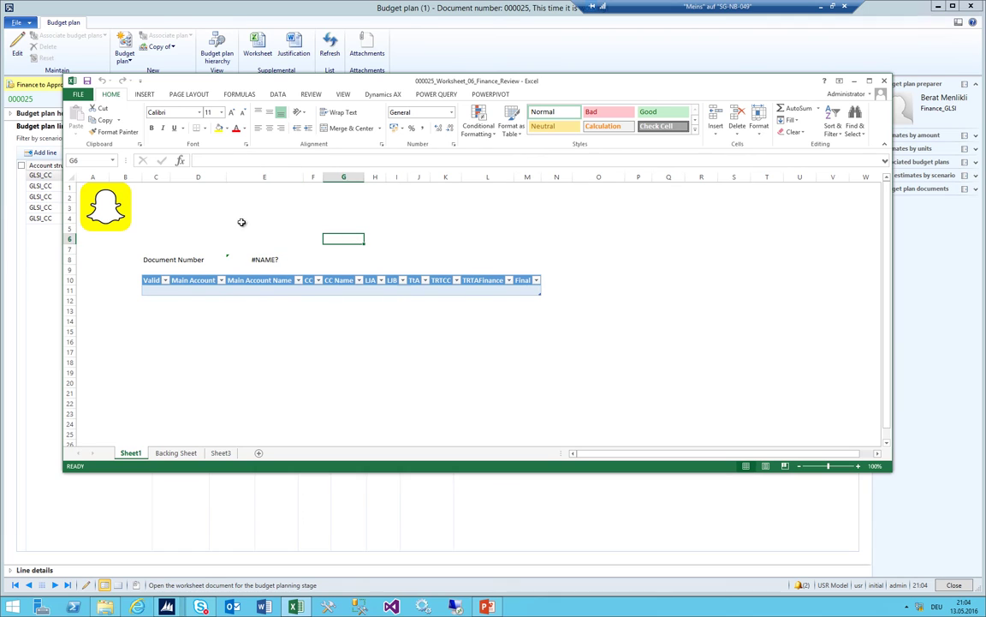
key("Up")
key("Up")
key("Right")
left_click(308, 604)
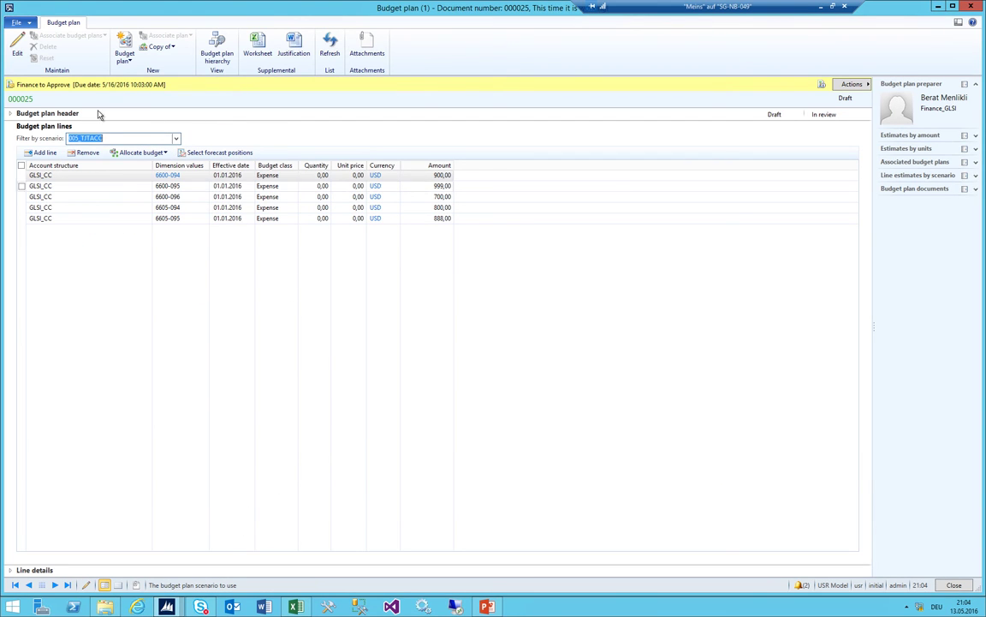
key("alt+Tab")
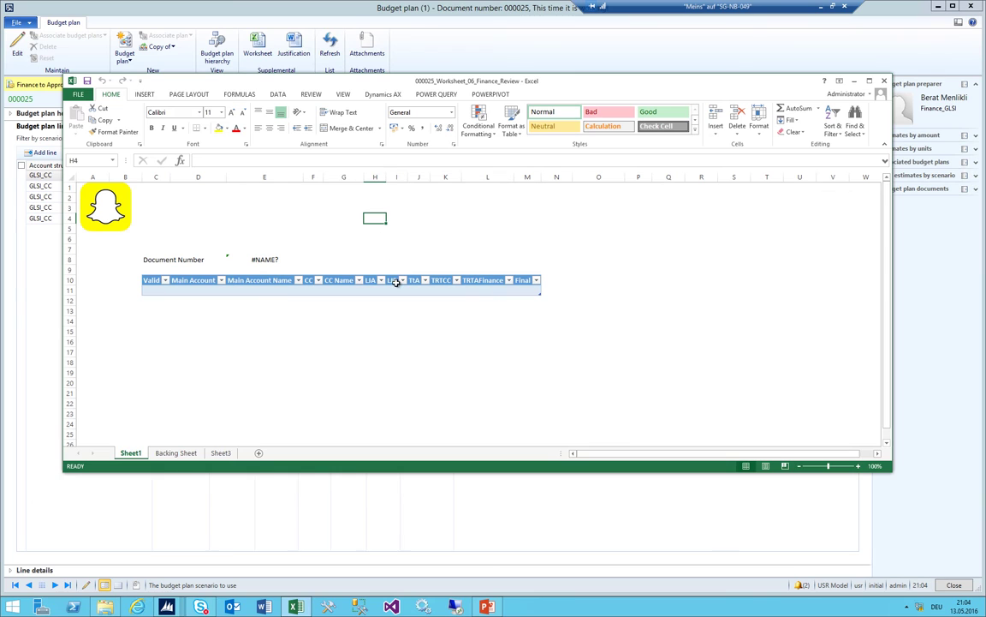
left_click(884, 81)
left_click(460, 310)
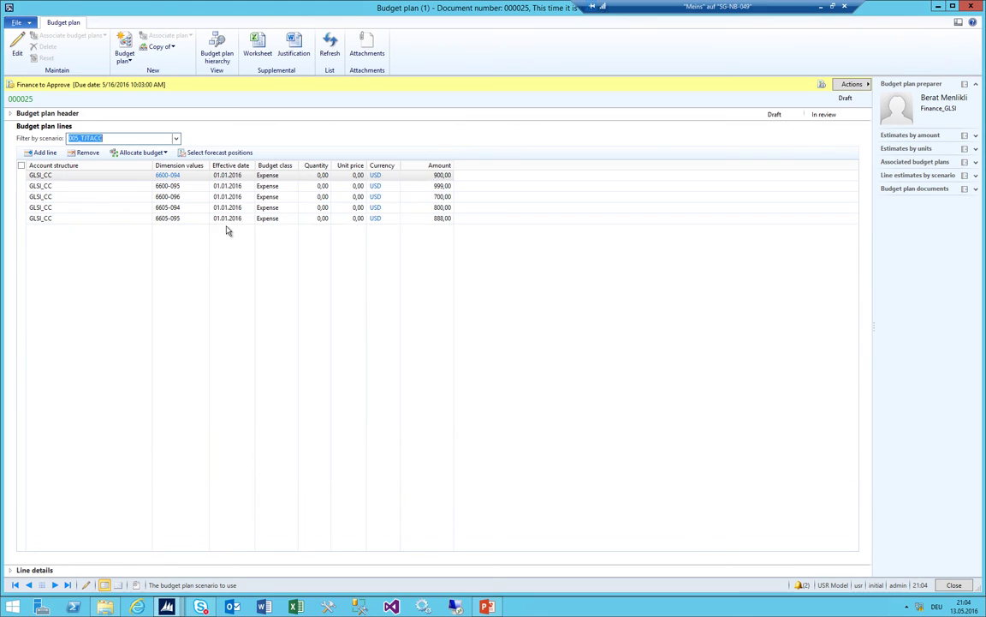
Reopen the Finance Review worksheet from the fourth budget plan line, then close both the workbook and the budget plan
left_click(147, 209)
left_click(258, 47)
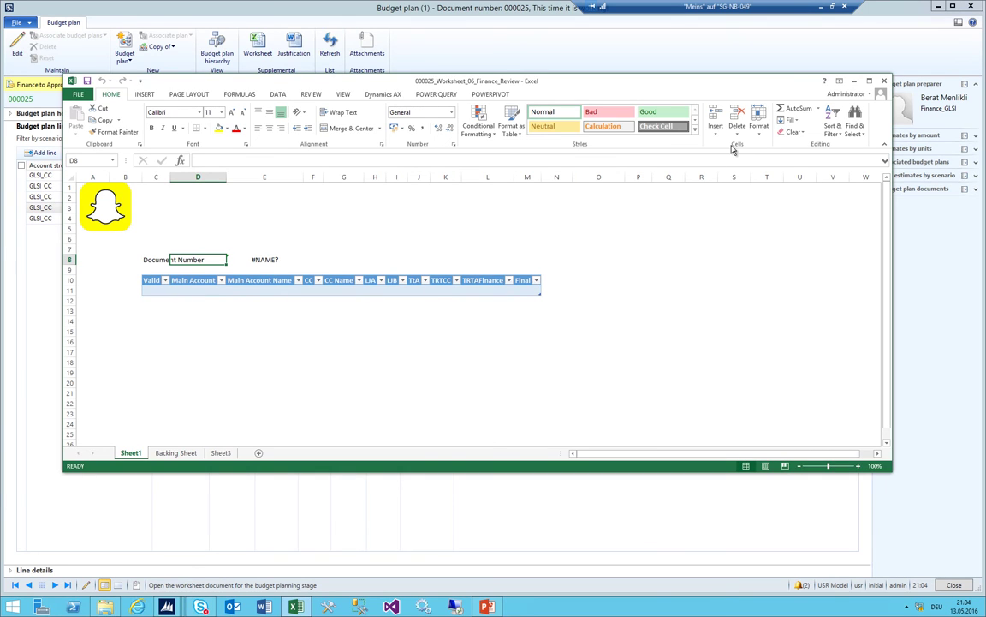
left_click(885, 80)
key("Escape")
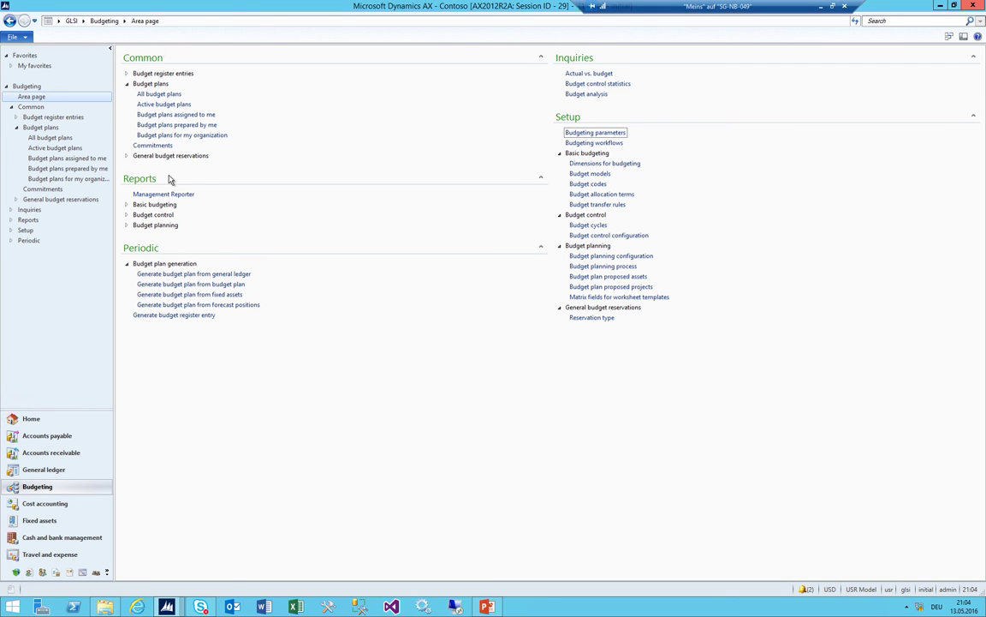
Open the list of all budget plans and select the plan "This time it is working!"
left_click(157, 94)
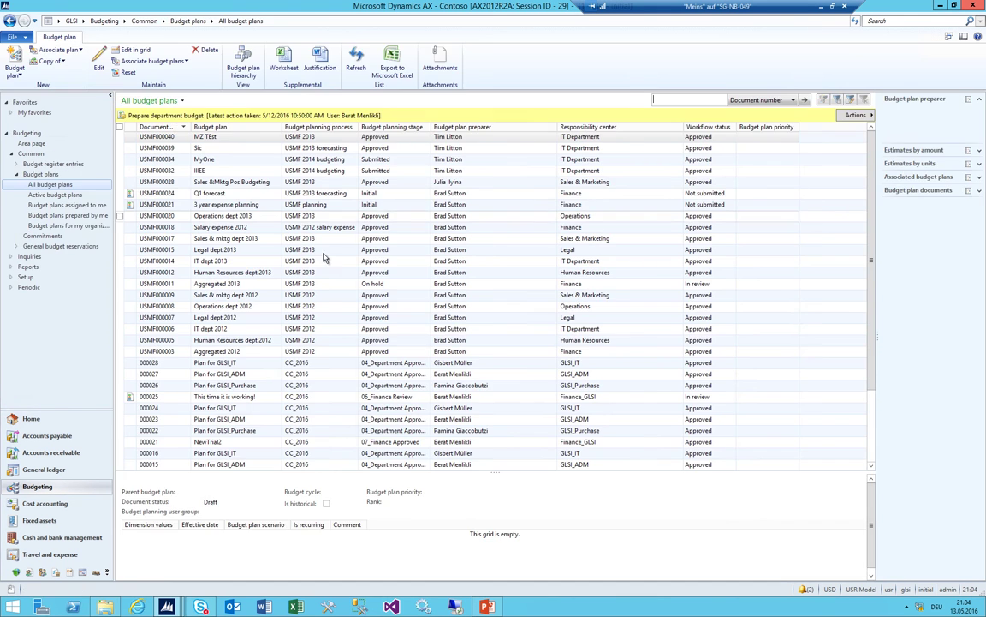
left_click(209, 193)
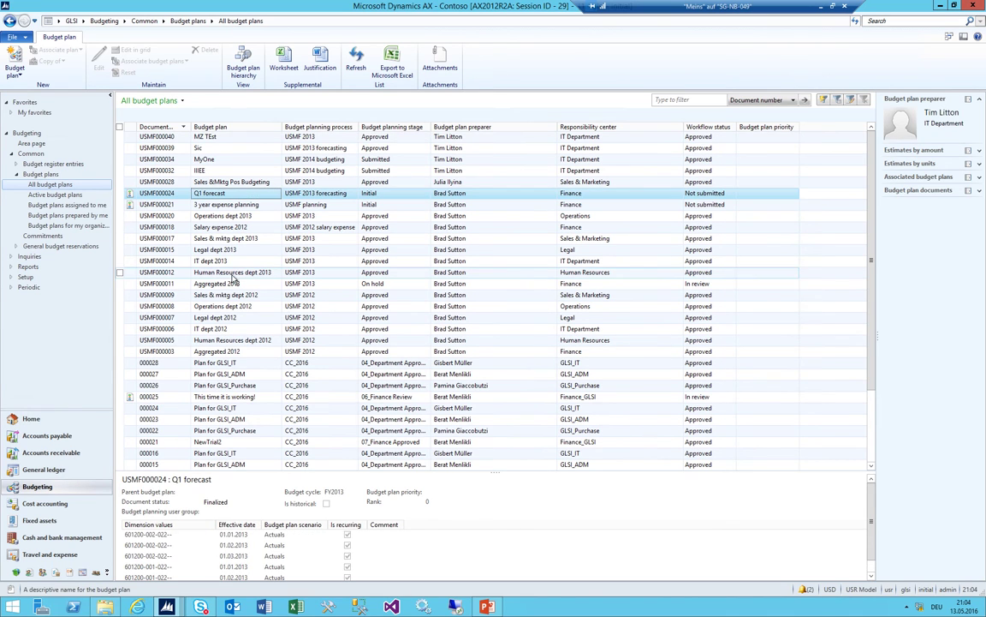
left_click(224, 397)
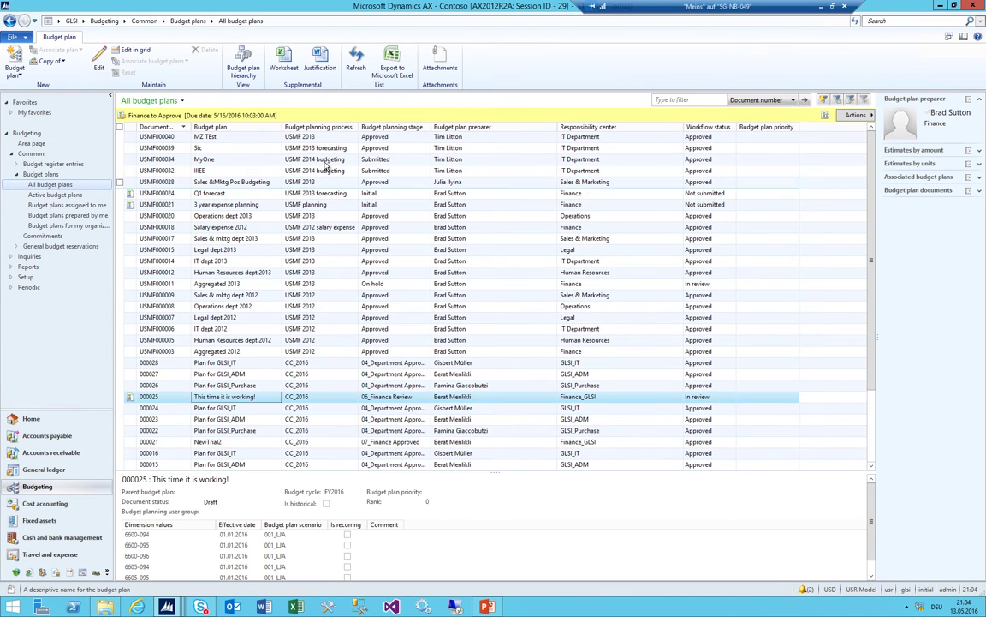
Open the selected plan's Finance Review worksheet in Excel, inspect its loaded budget data, and close the workbook without saving
left_click(284, 57)
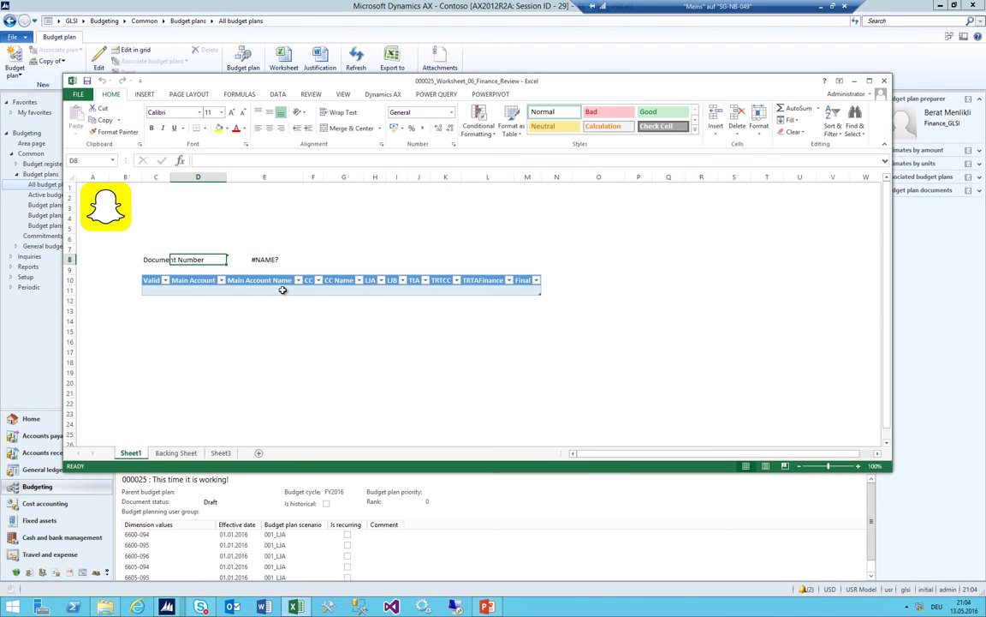
left_click(278, 93)
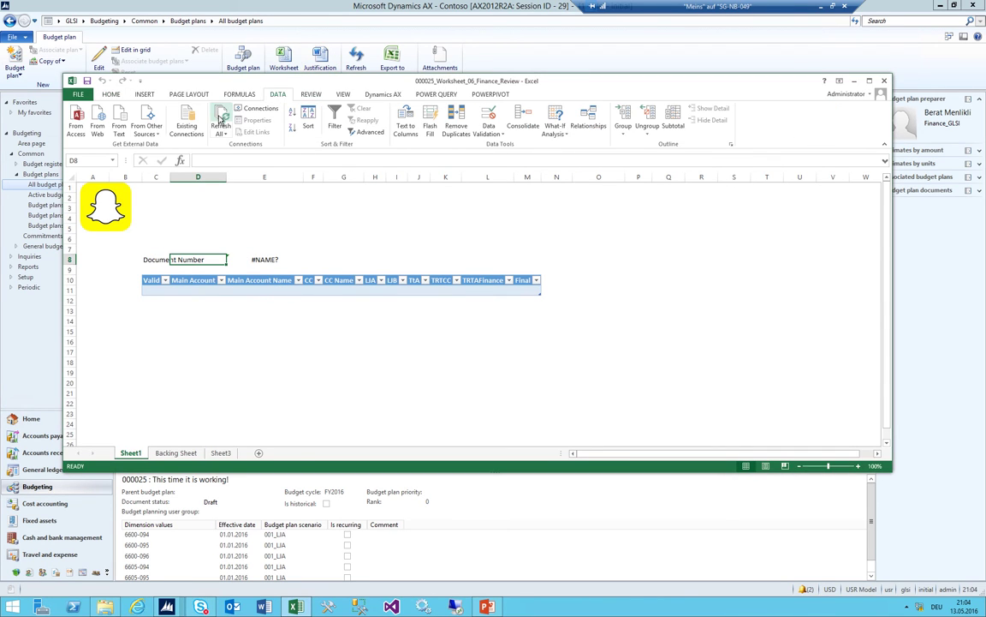
left_click(264, 259)
left_click(383, 94)
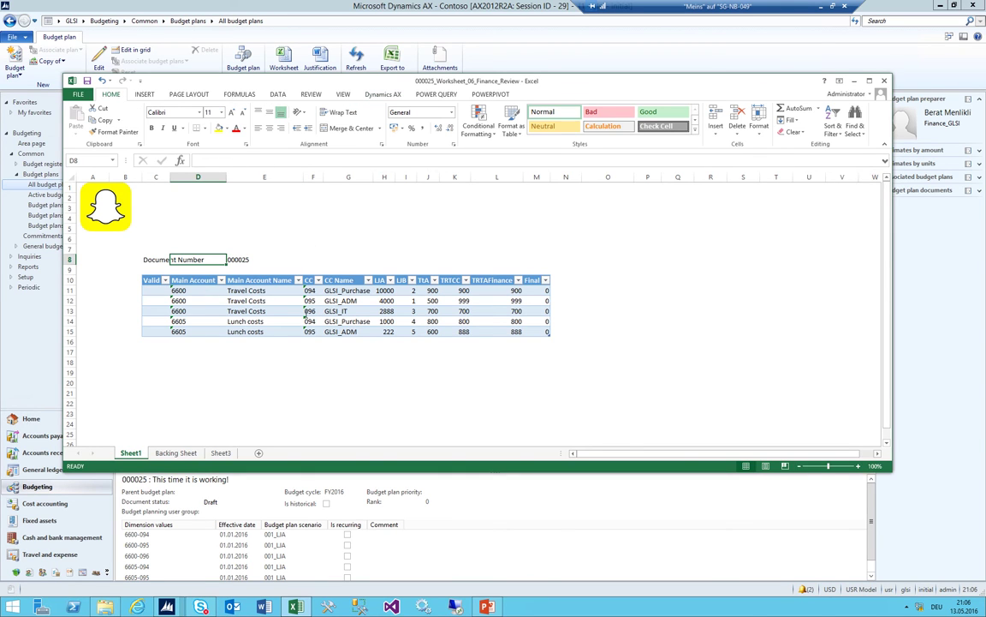
key("alt+F4")
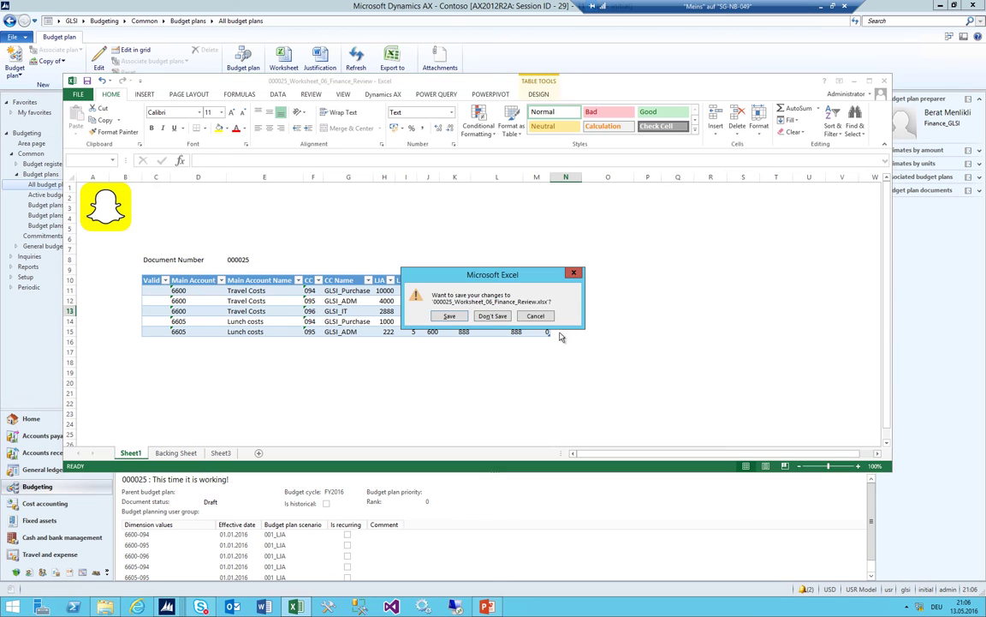
left_click(479, 316)
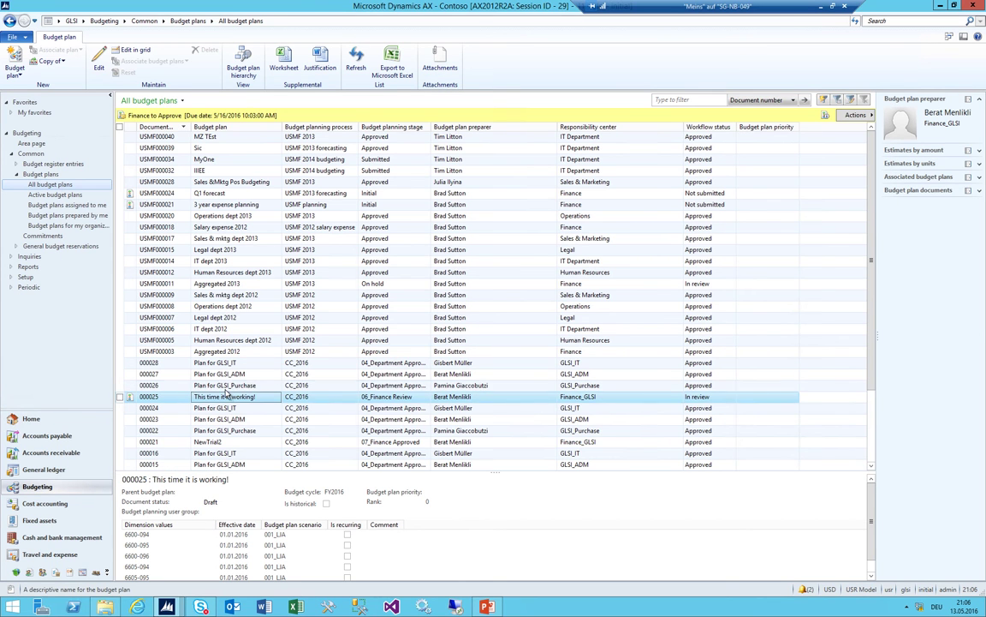
Reopen the Finance Review worksheet of the plan "This time it is working!" in Excel
left_click(224, 397)
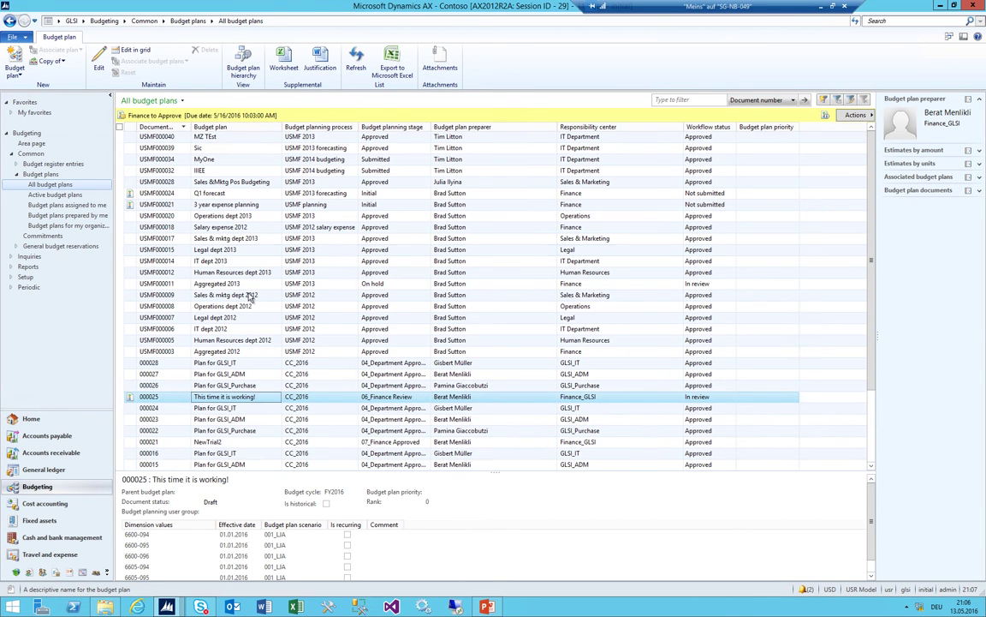
left_click(286, 62)
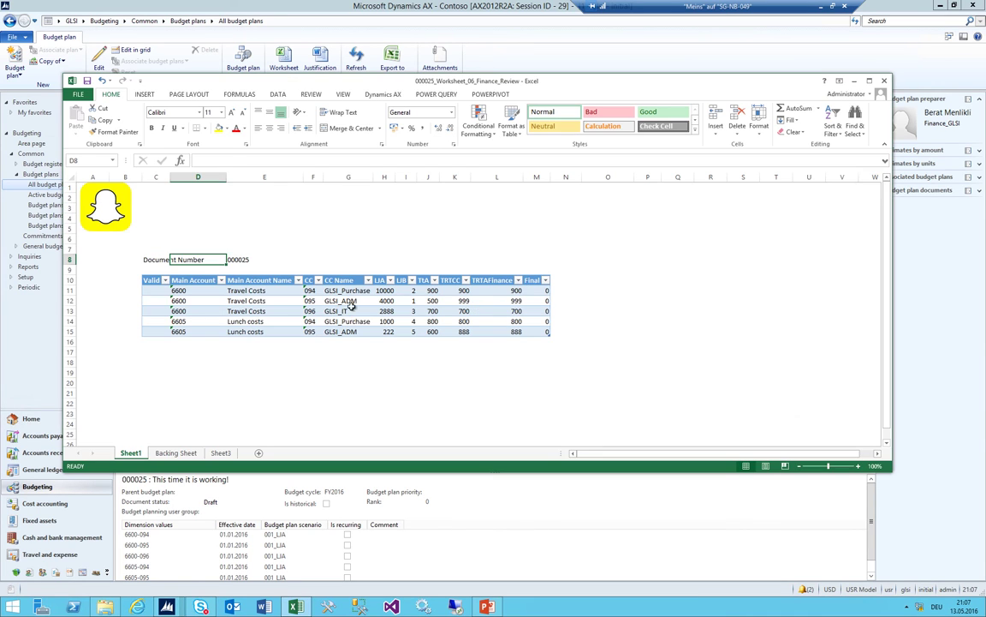
left_click(347, 310)
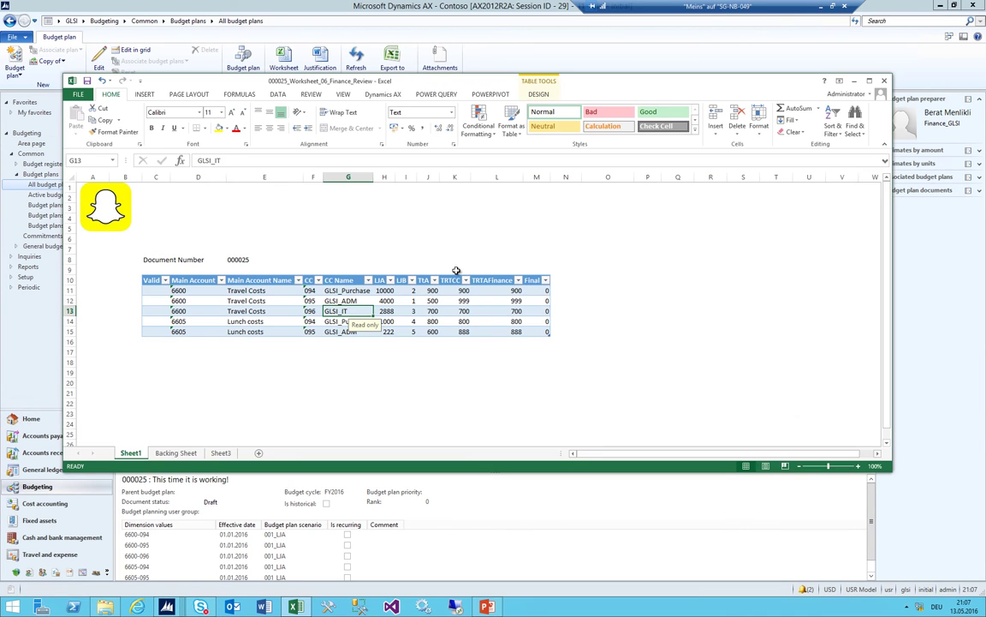
Enter the TRTAFinance amounts 8888, 9999, 55555, 6566 and 1200 for the five budget lines from the first row down
left_click(516, 292)
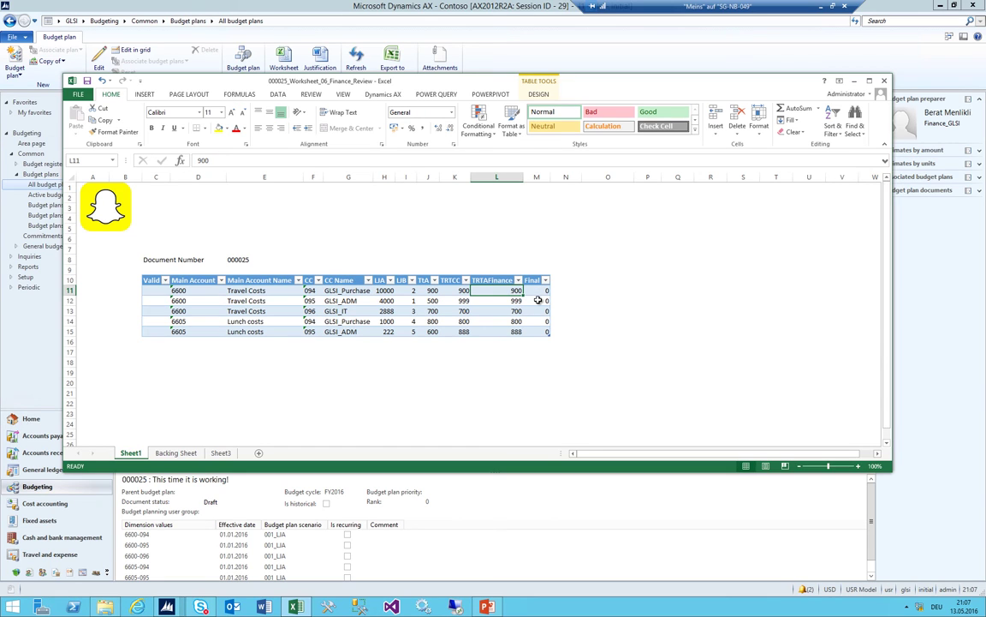
type("888")
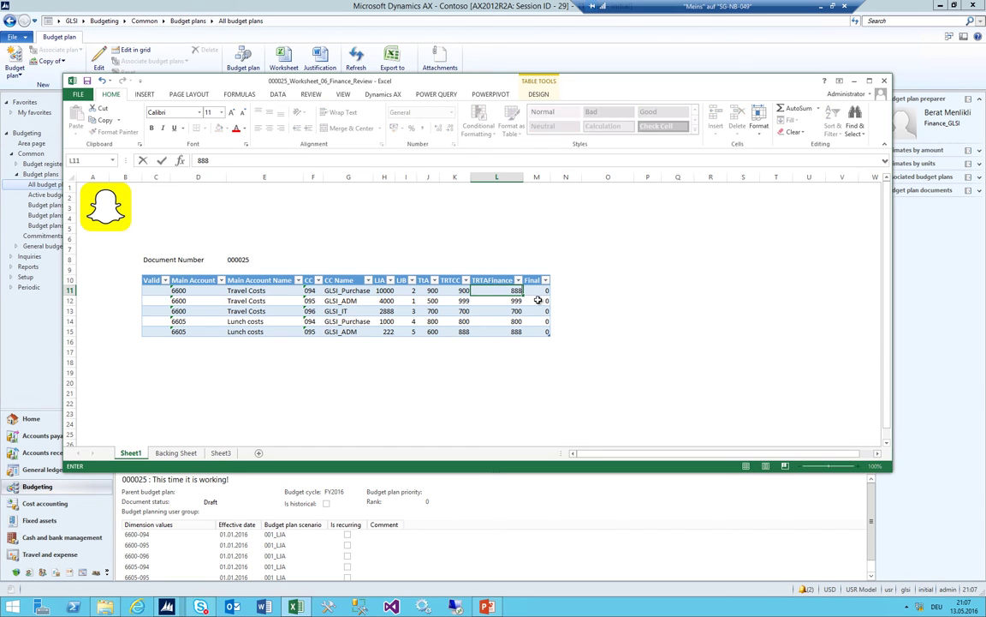
key("Return")
type("8888")
type("9")
key("Return")
type("55")
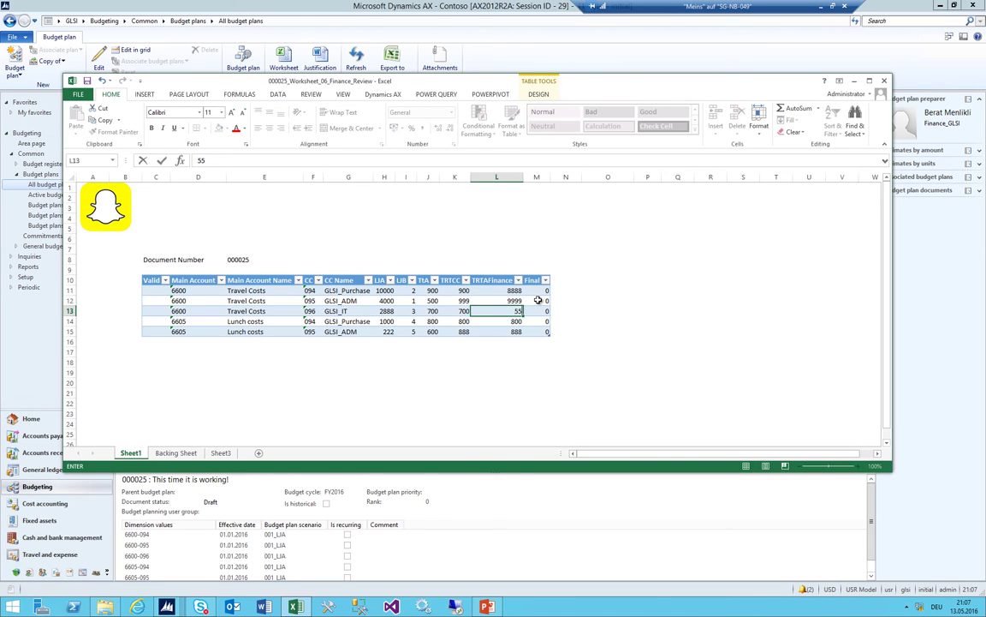
type("555")
key("Return")
type("6566")
key("Return")
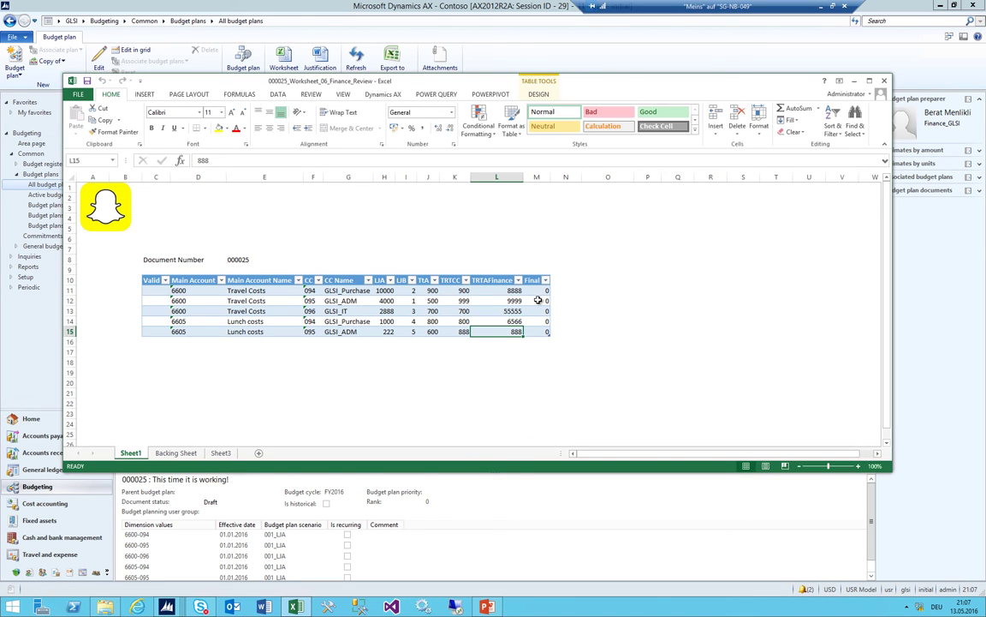
type("51")
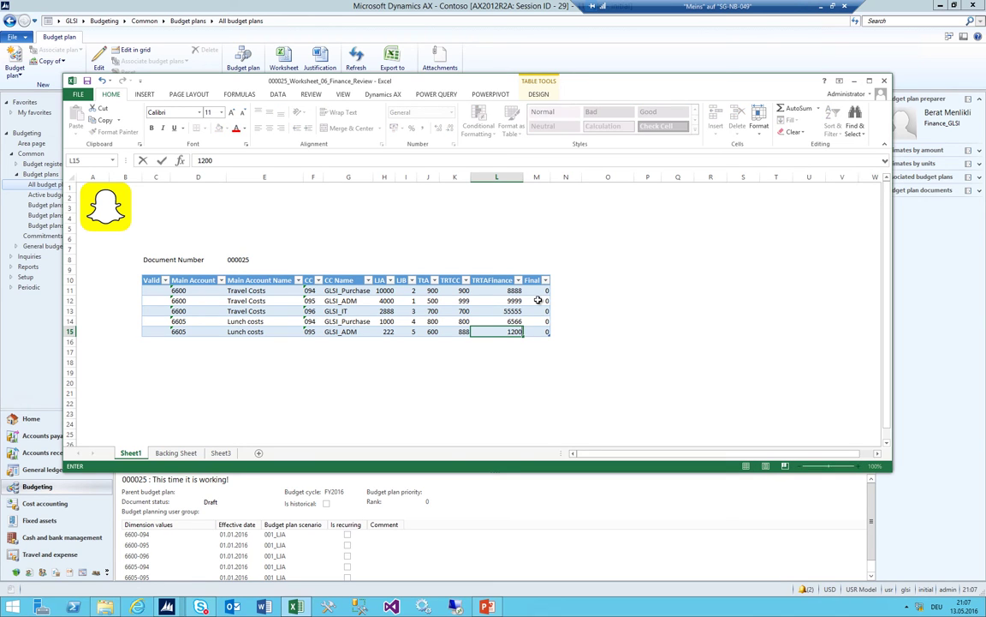
key("Up")
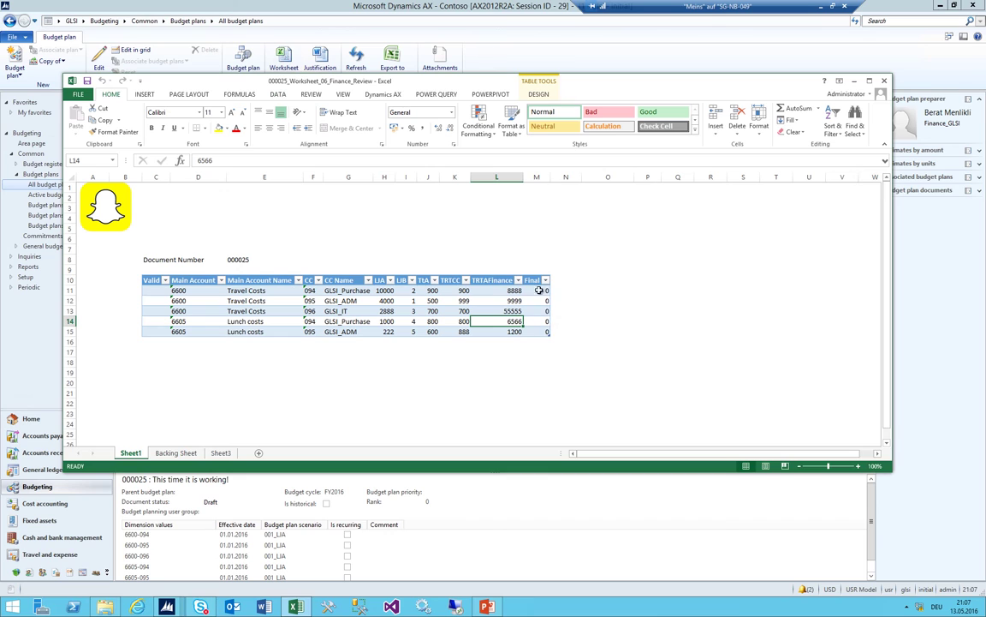
Try to publish the changed amounts to Dynamics AX, inspect the error message on the status sheet, and return to Sheet1
left_click(278, 94)
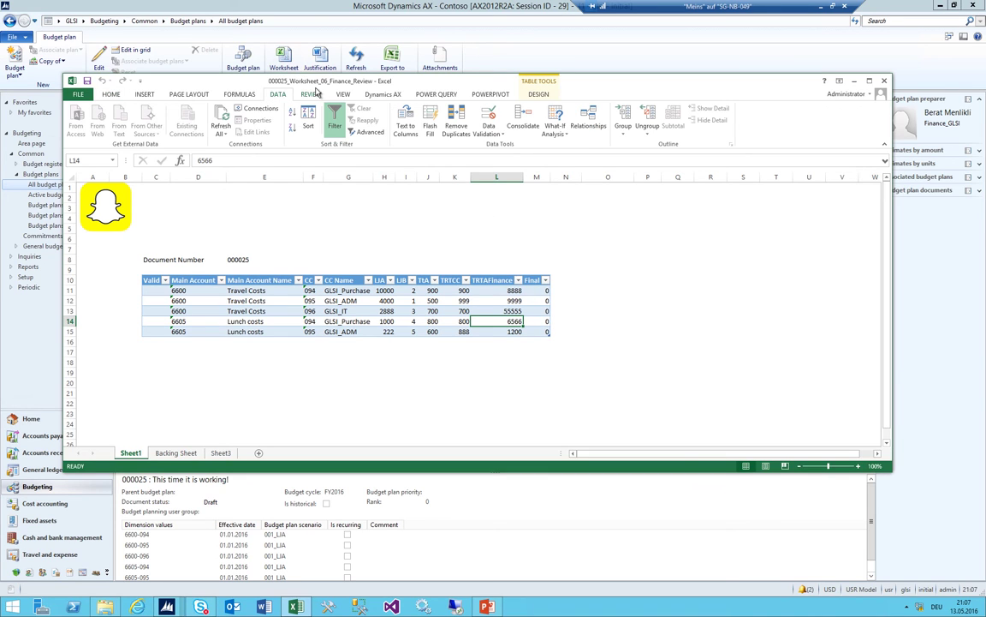
left_click(374, 96)
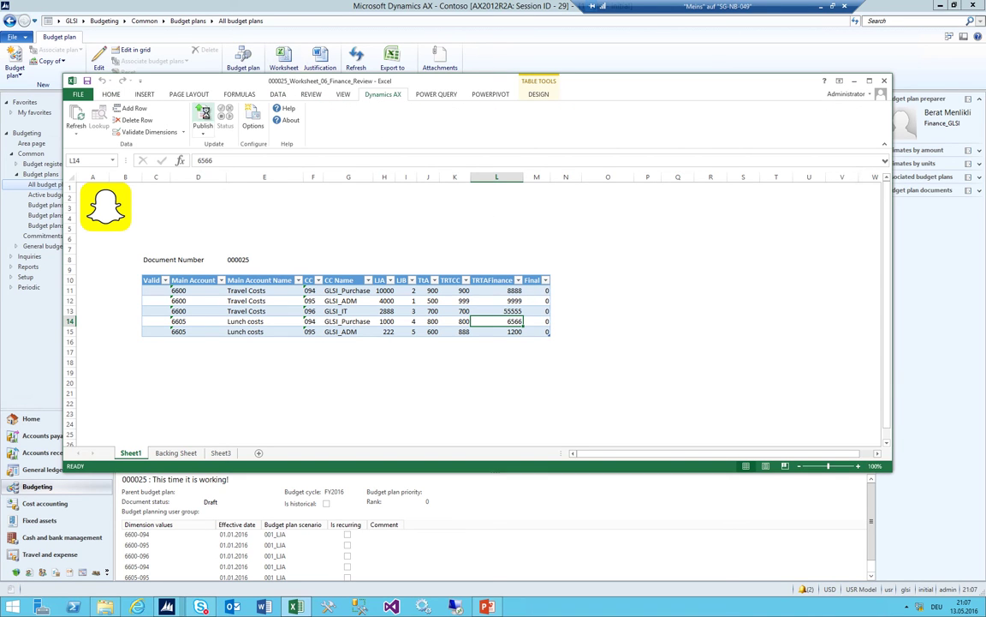
left_click(202, 119)
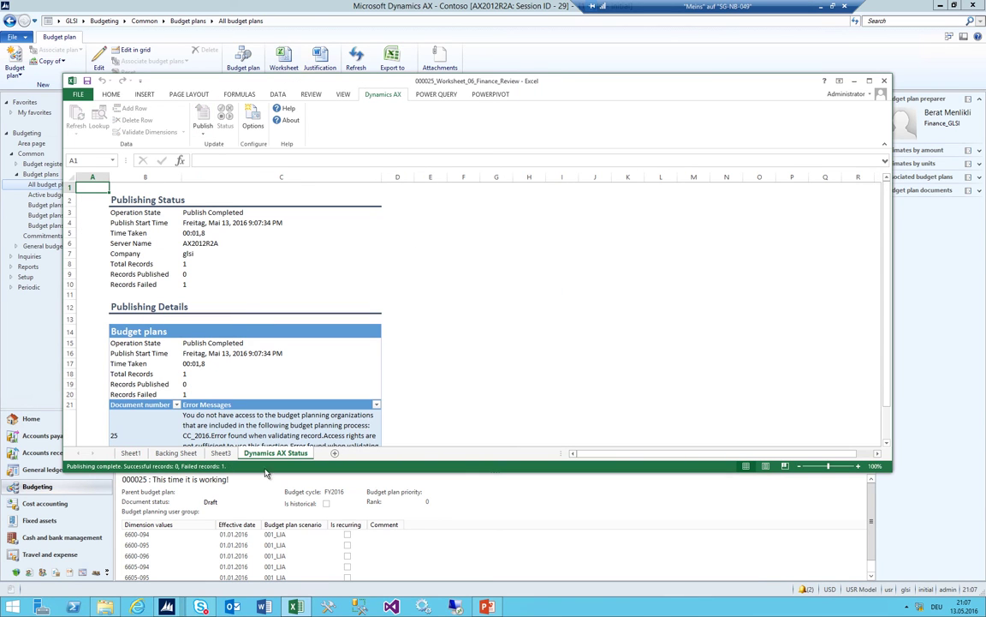
left_click(235, 419)
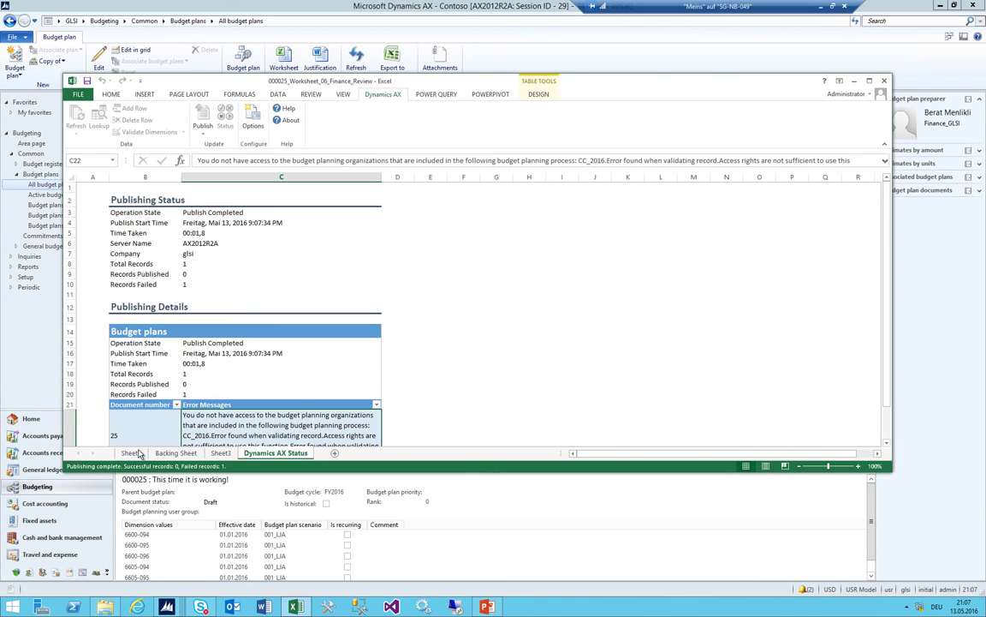
left_click(130, 453)
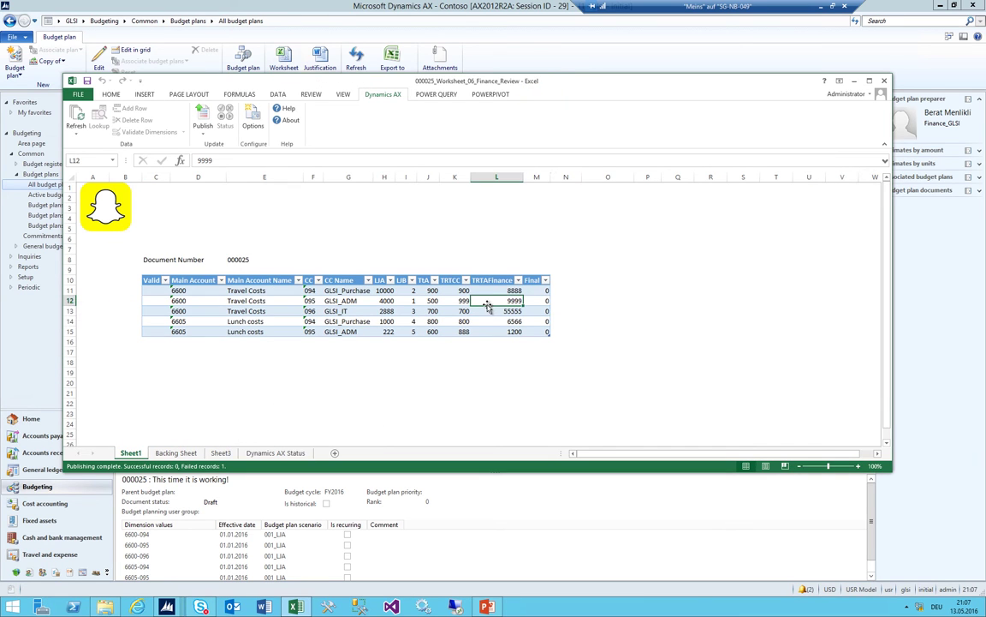
Publish the changed amounts to Dynamics AX again, check the record counts, and close the workbook without saving
left_click(203, 117)
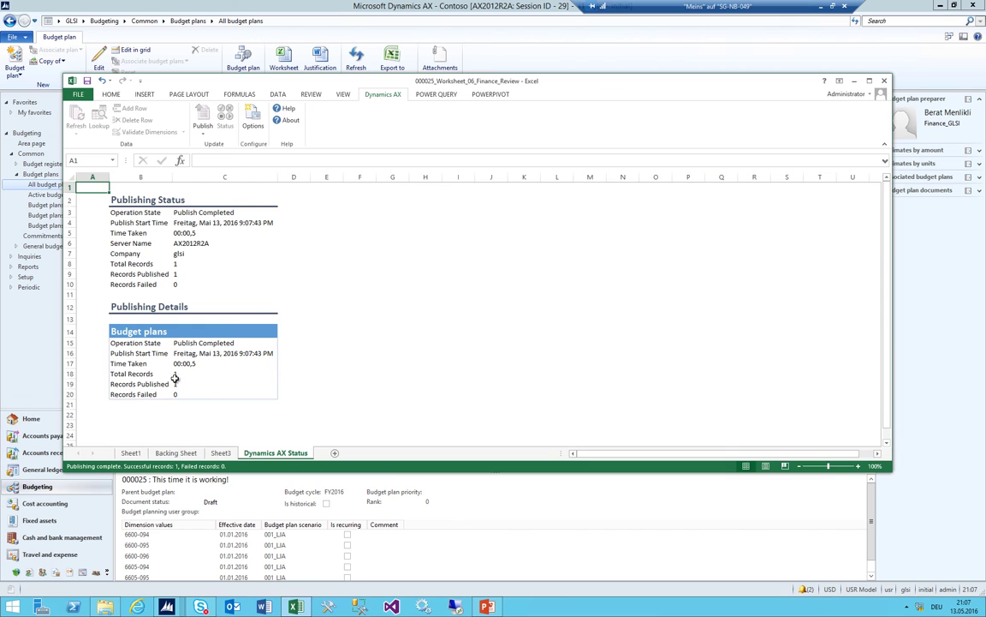
left_click_drag(205, 375, 214, 394)
left_click(885, 82)
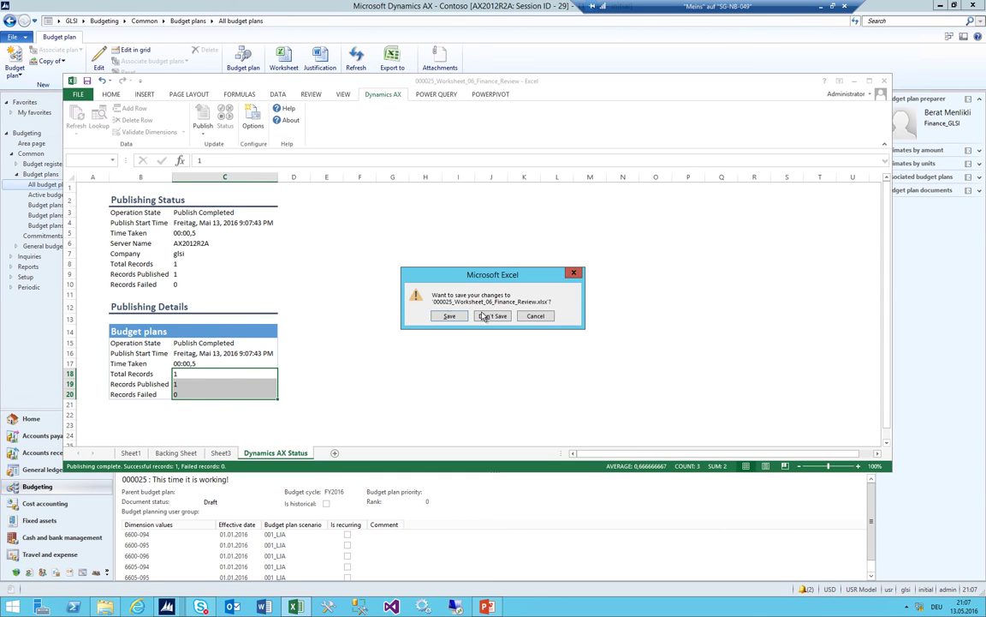
left_click(437, 286)
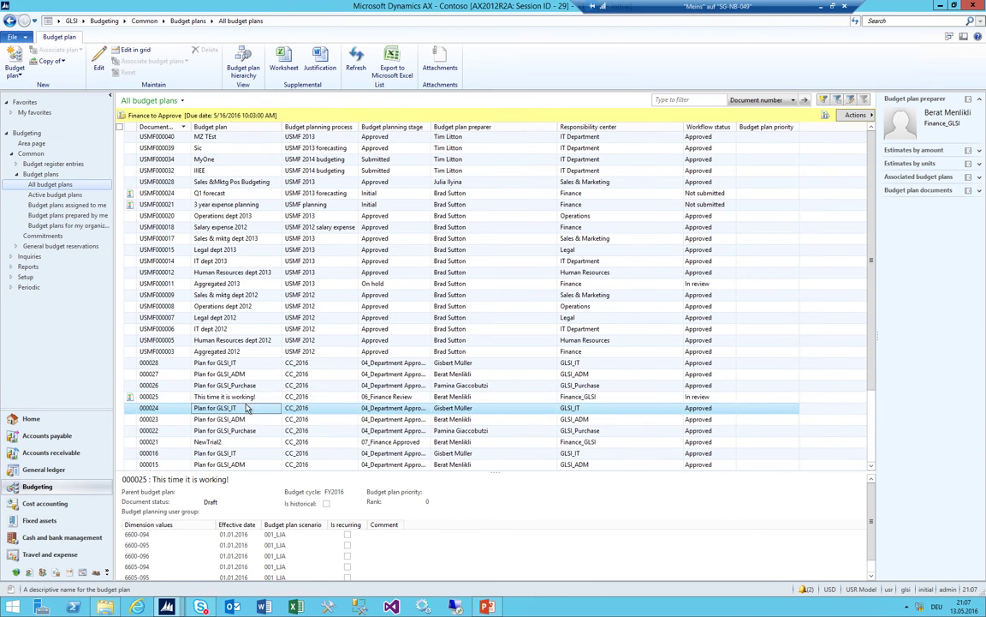
Open the budget plan "This time it is working!" and compare its lines for scenarios 005_TJTACC and 006_TJFIN
left_click(248, 408)
left_click(253, 397)
double_click(254, 389)
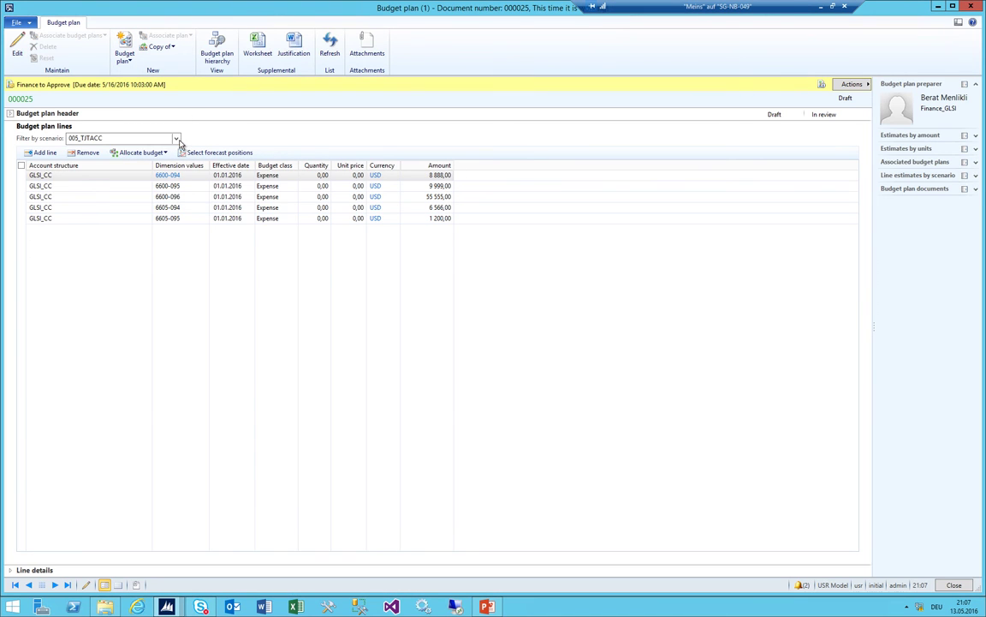
left_click(175, 139)
left_click(104, 211)
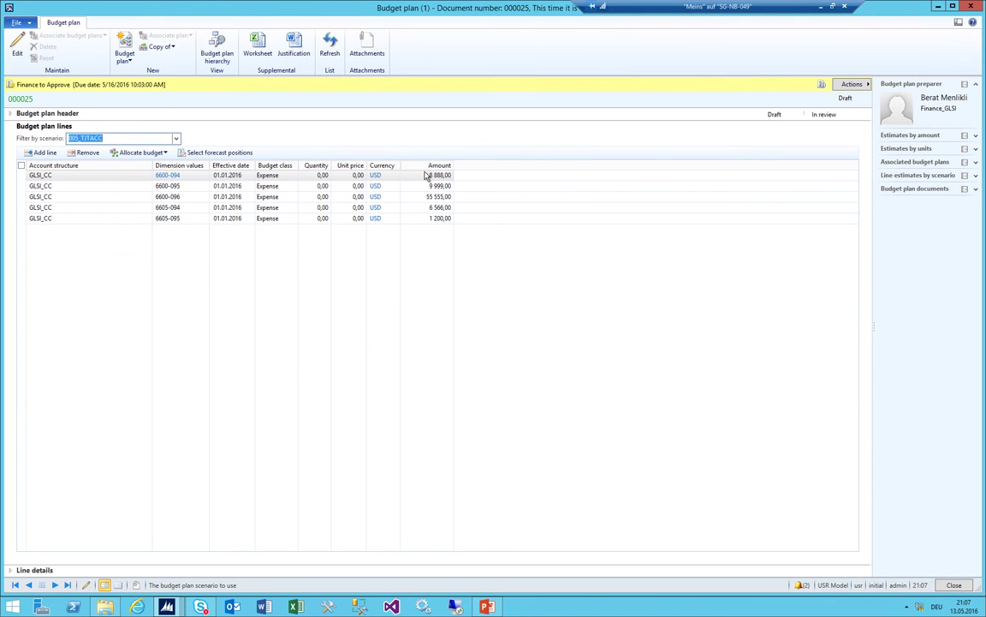
left_click(176, 139)
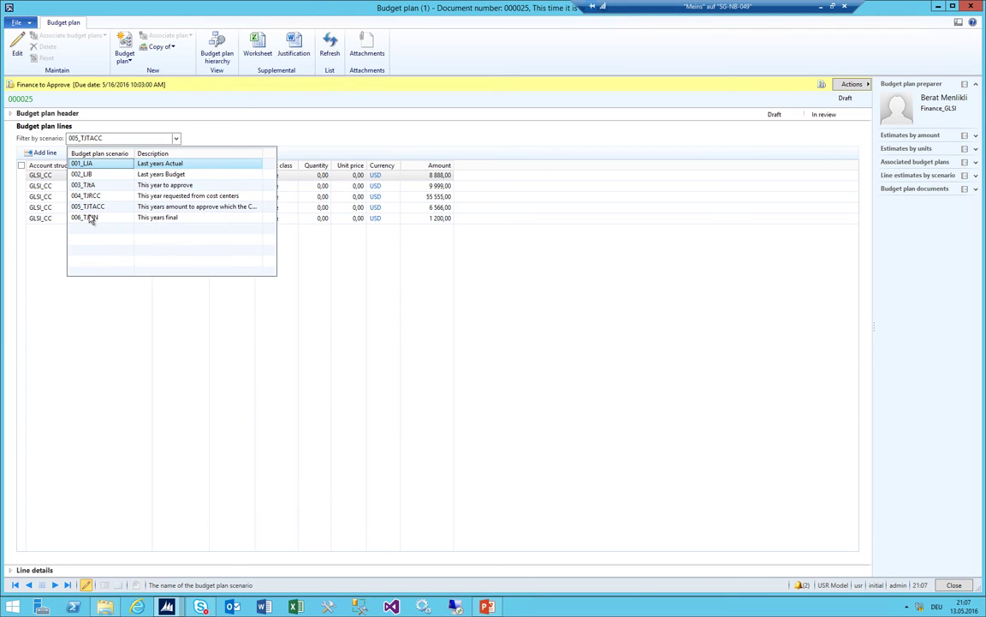
left_click(91, 219)
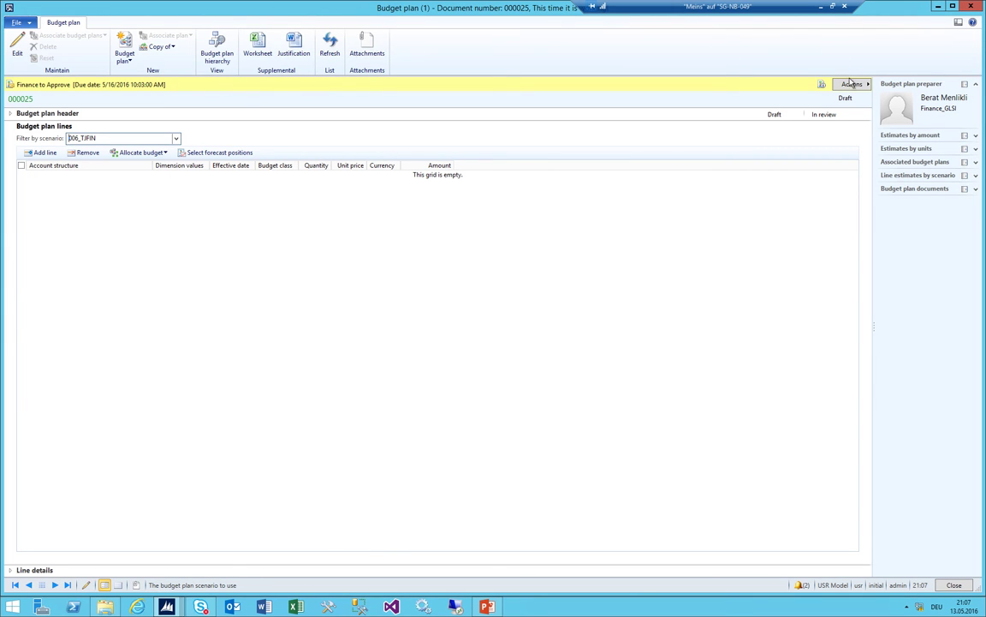
Approve the budget plan's Finance to Approve workflow task without a comment and reapply the 006_TJFIN scenario filter to its lines
left_click(852, 84)
left_click(895, 86)
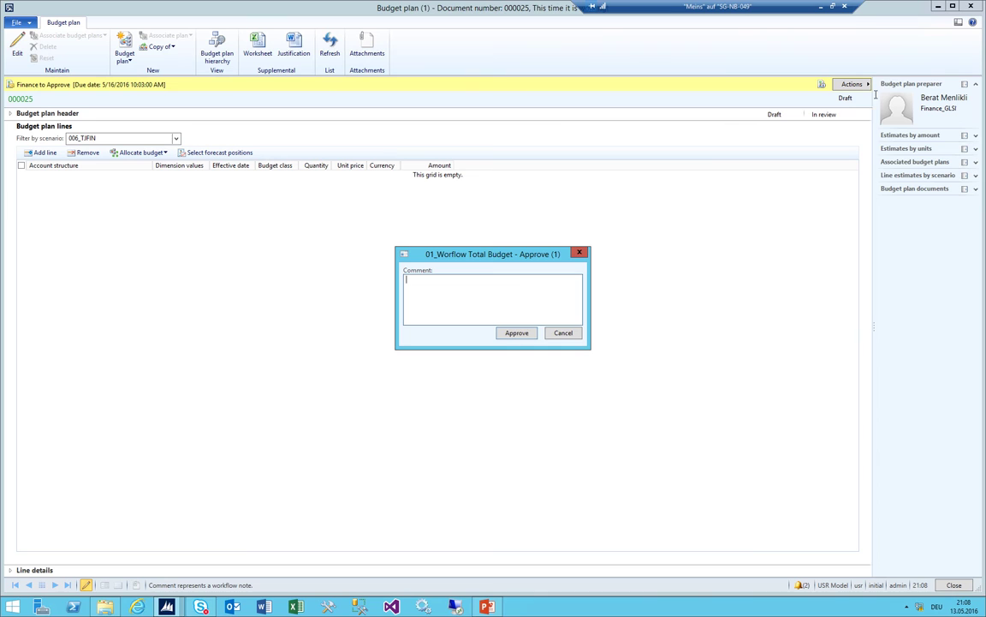
left_click(517, 335)
left_click(176, 140)
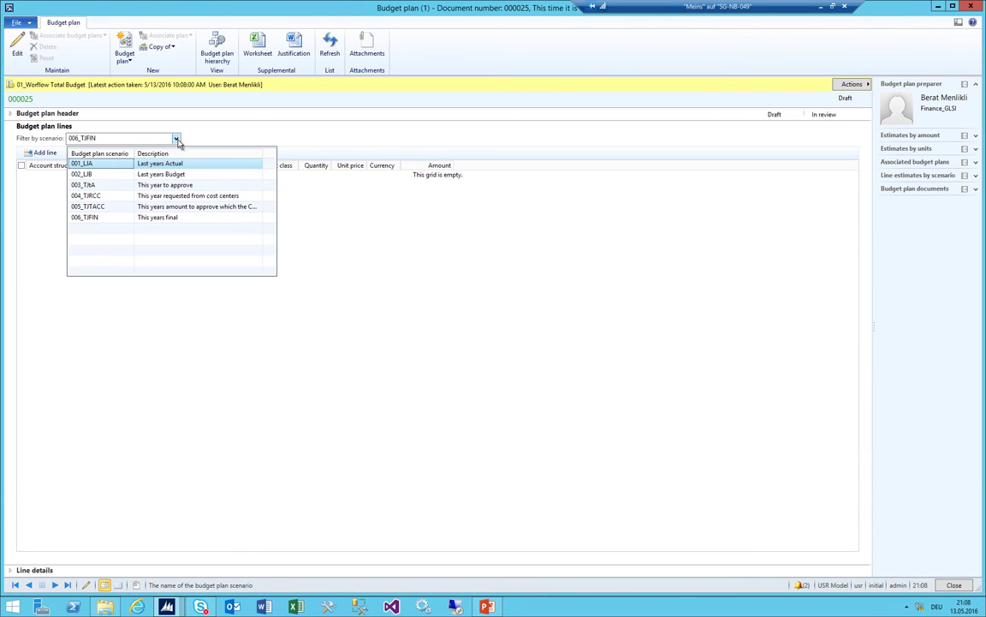
left_click(103, 218)
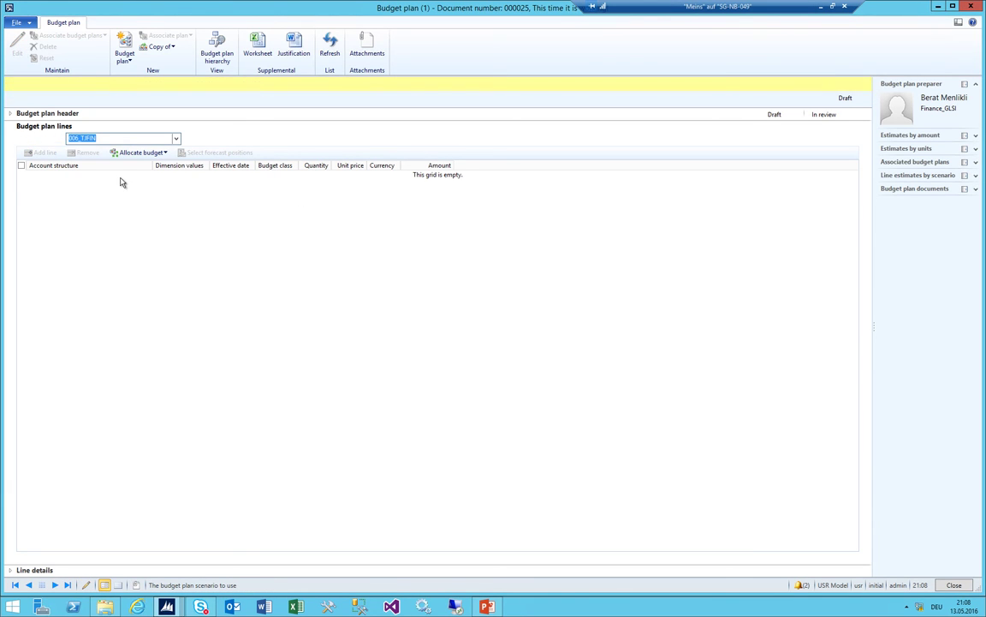
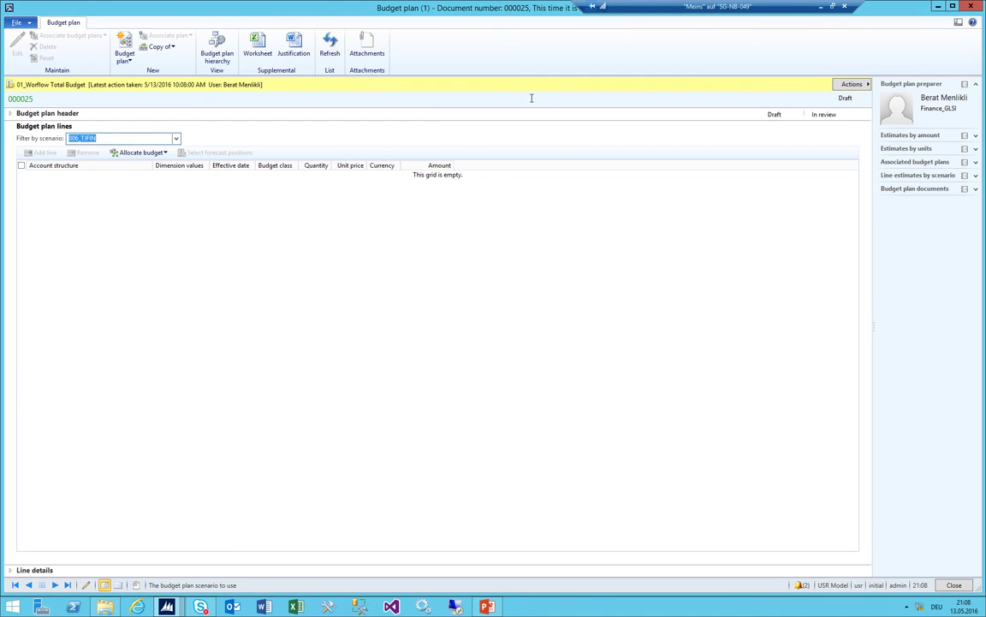
Open the budget plan's workflow history and refresh it to check the current workflow status
left_click(852, 84)
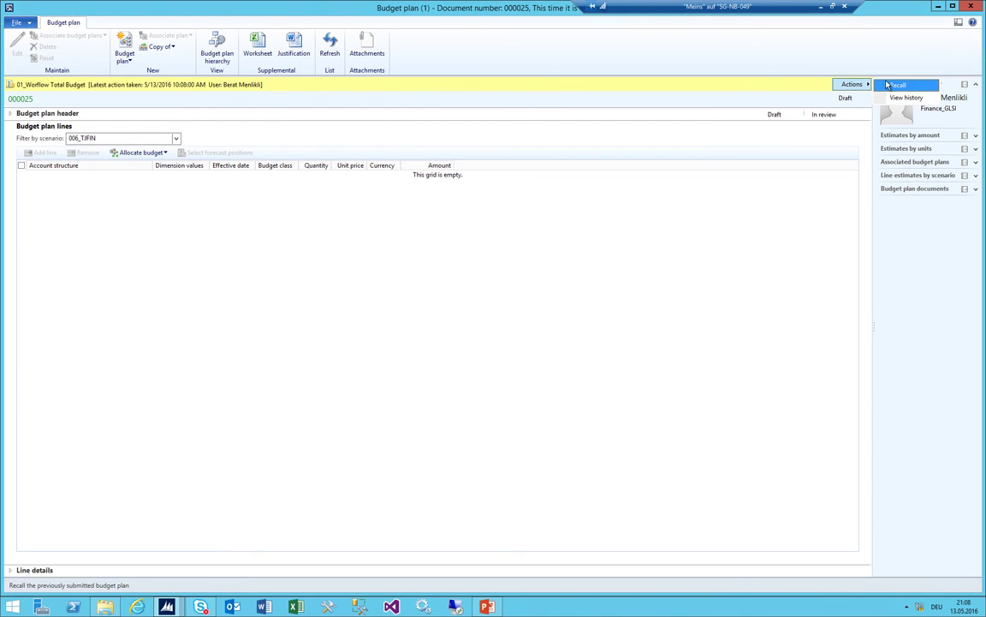
left_click(904, 97)
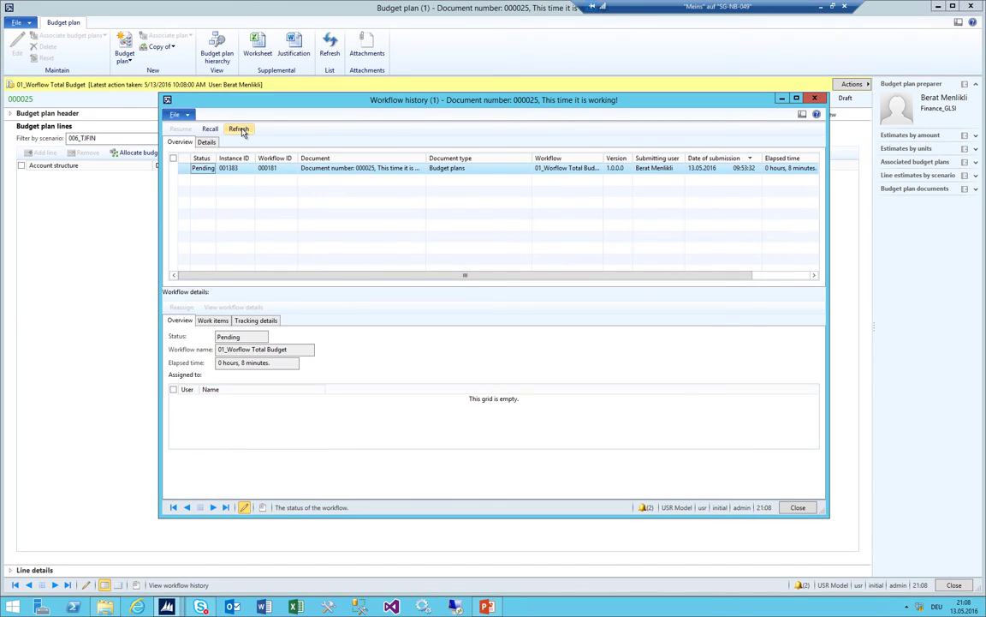
left_click(245, 130)
left_click(233, 170)
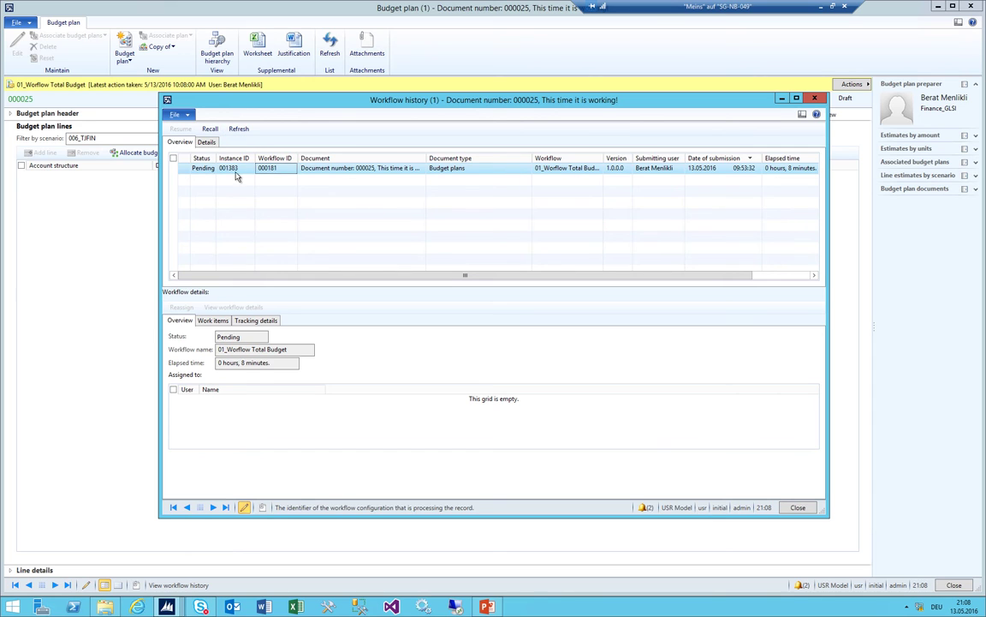
left_click(206, 170)
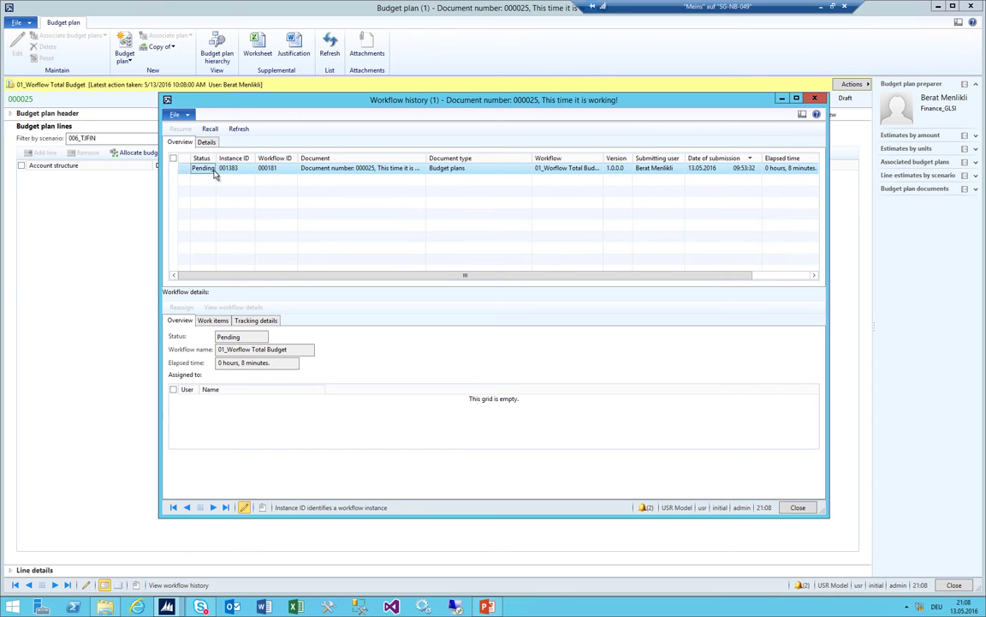
left_click(241, 130)
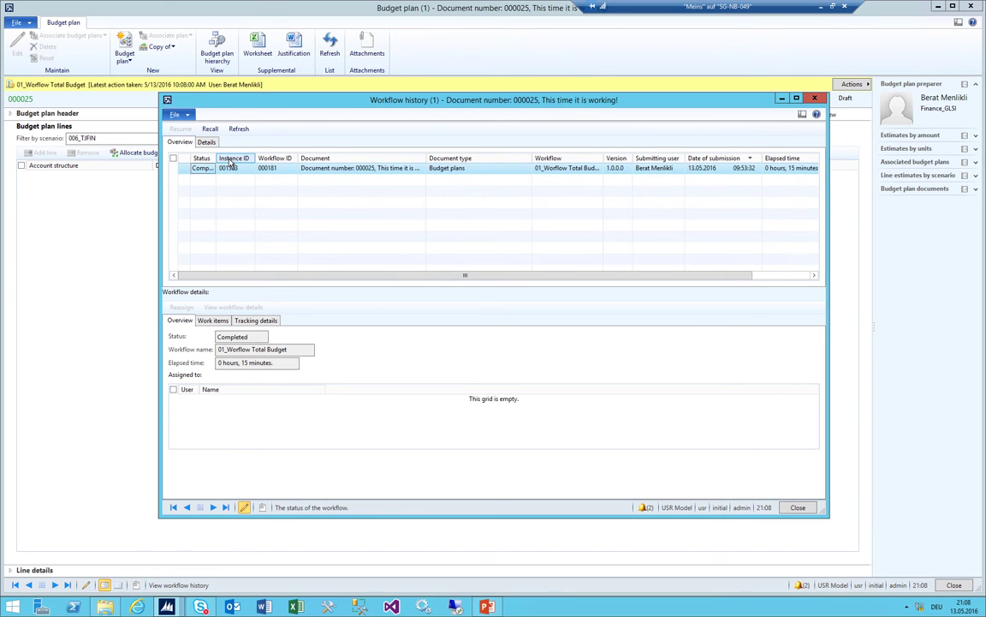
Close the workflow history and compare the budget plan's lines for scenarios 005_TJTACC and 006_TJFIN
key("Escape")
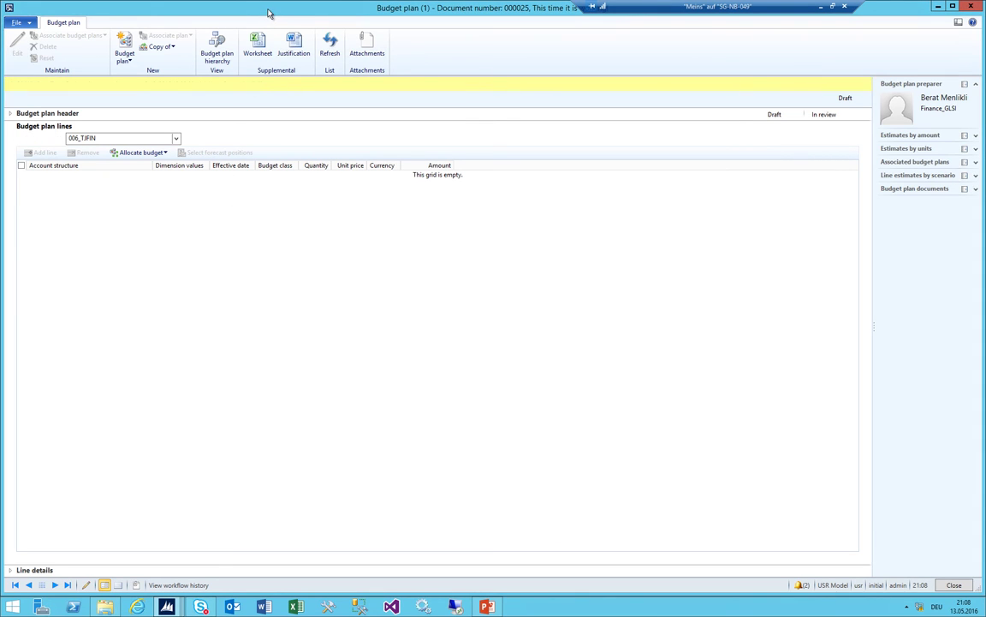
left_click(178, 139)
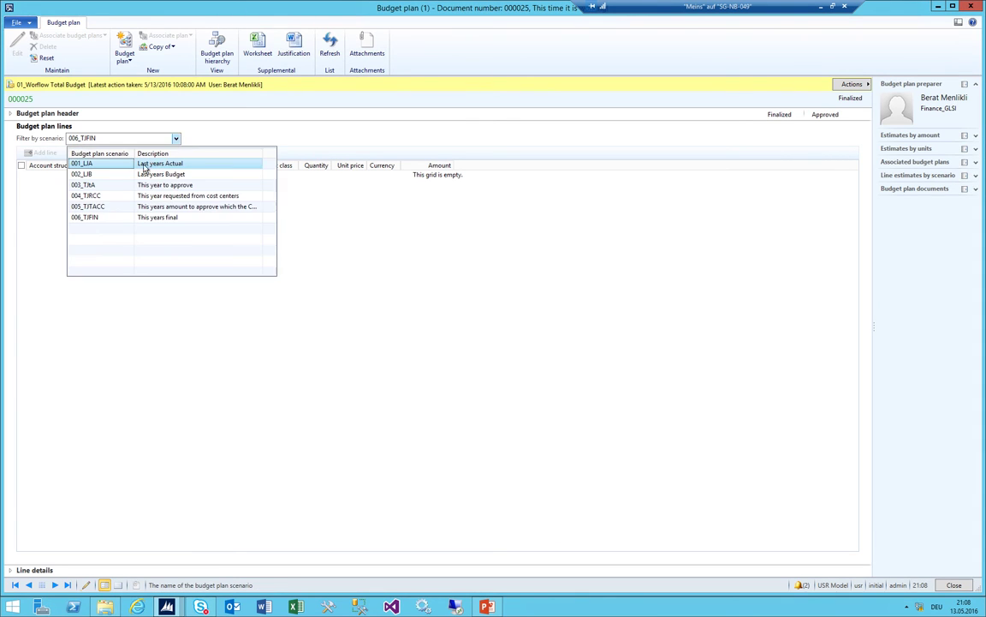
left_click(100, 220)
left_click(177, 139)
left_click(95, 185)
left_click(167, 207)
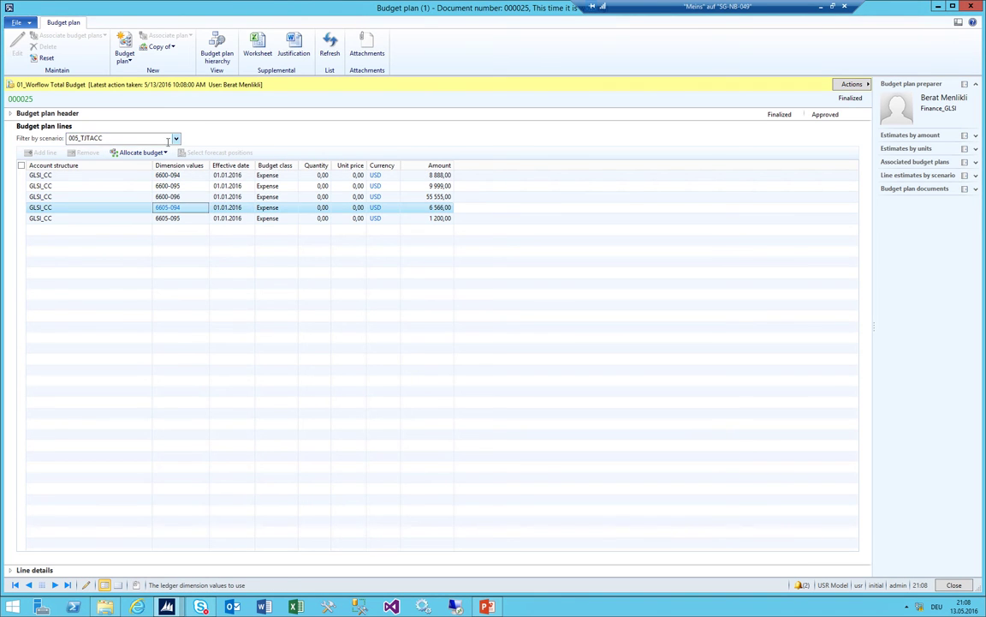
left_click(176, 138)
left_click(96, 218)
left_click(176, 139)
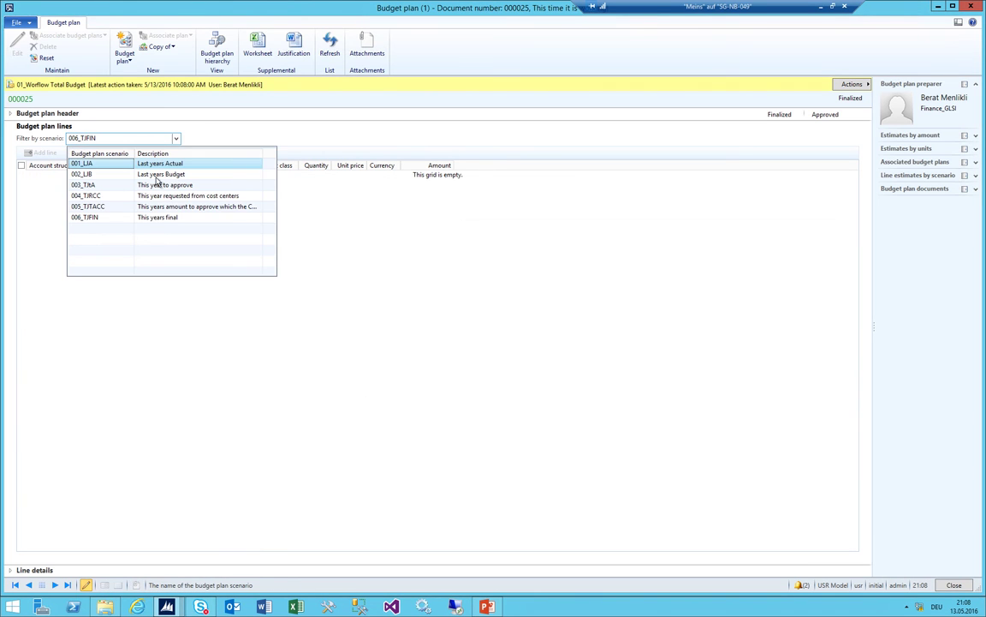
left_click(157, 227)
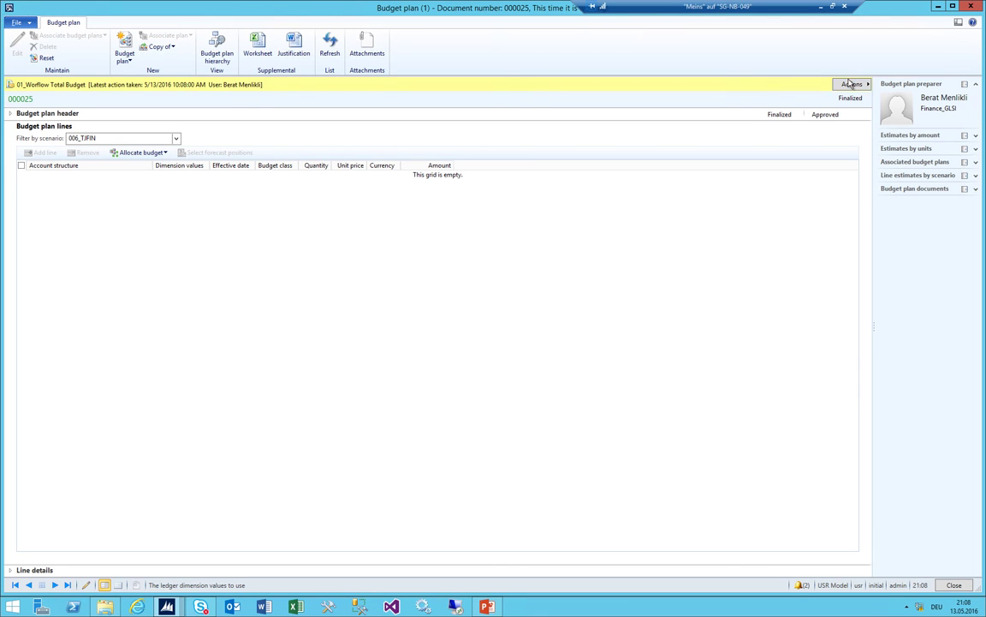
Recheck the completed workflow instance in the budget plan's workflow history and close it
left_click(852, 84)
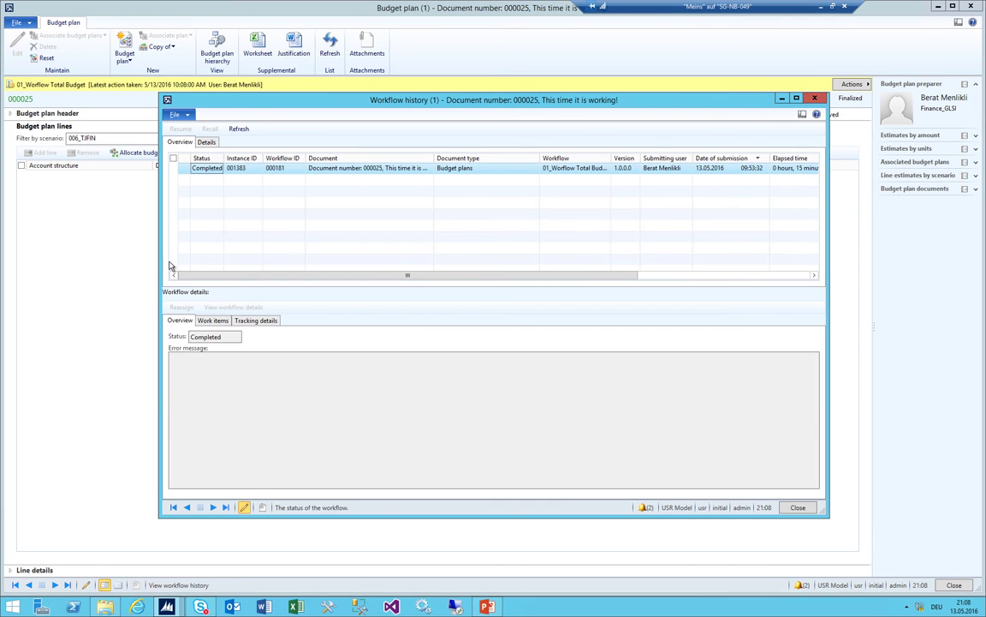
left_click(238, 168)
key("Escape")
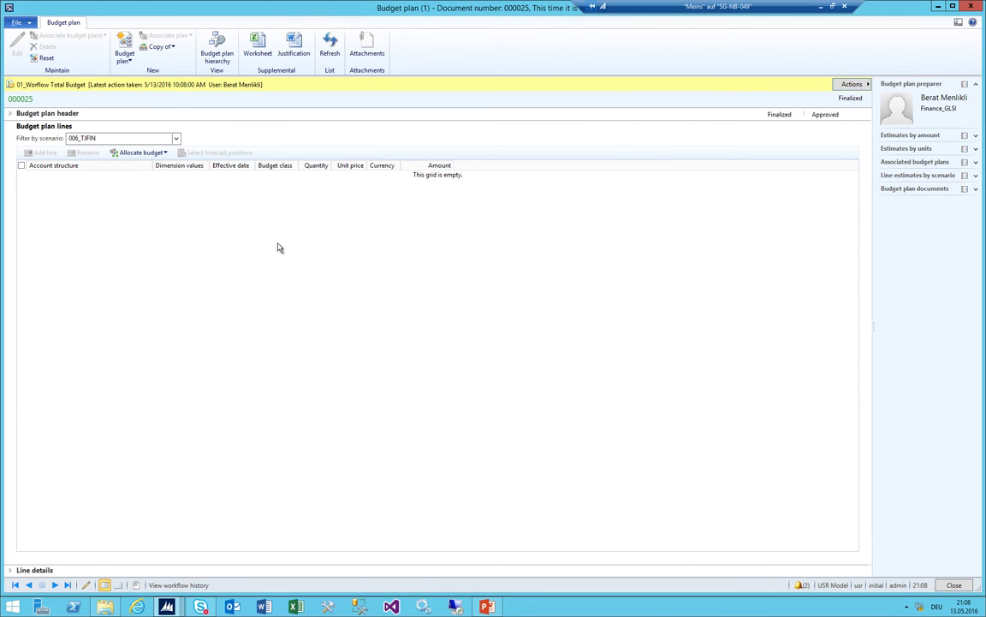
Open the budget planning configuration and inspect the stage allocation of 01_Total Budget for stage 07_Finance Approved
double_click(451, 9)
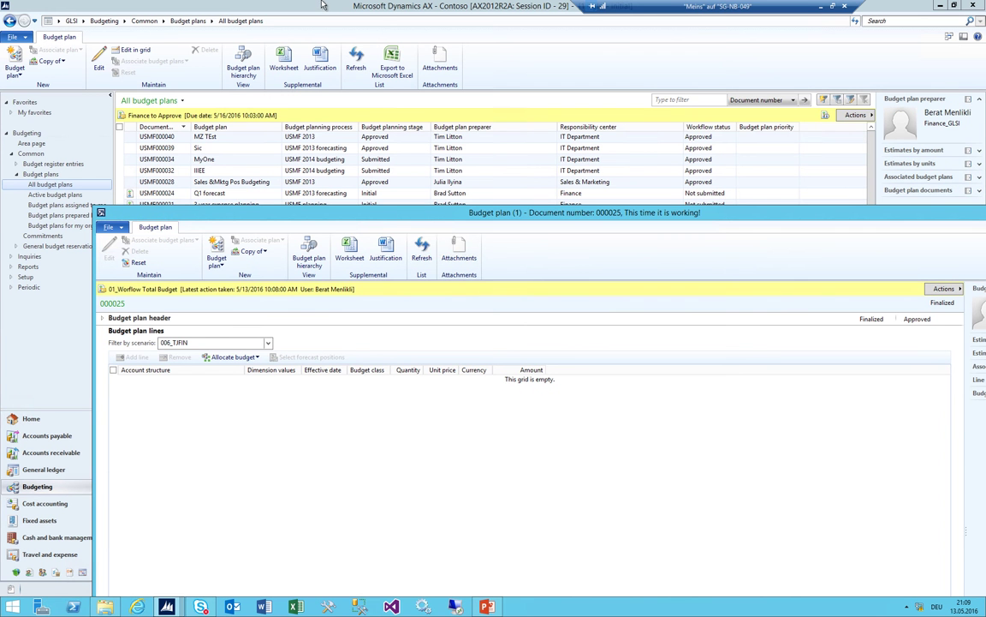
left_click(103, 20)
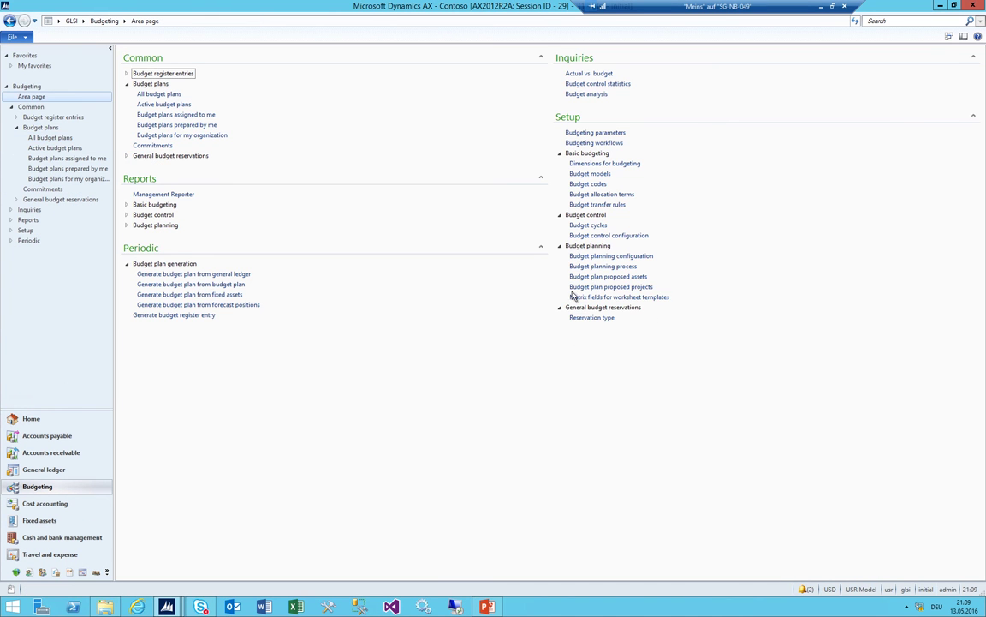
left_click(610, 256)
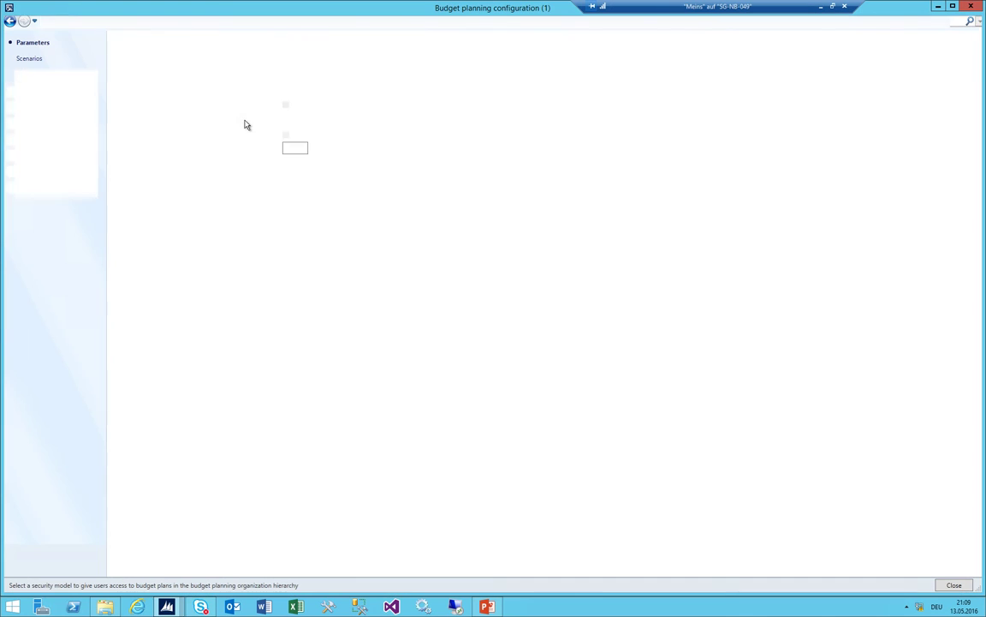
left_click(35, 138)
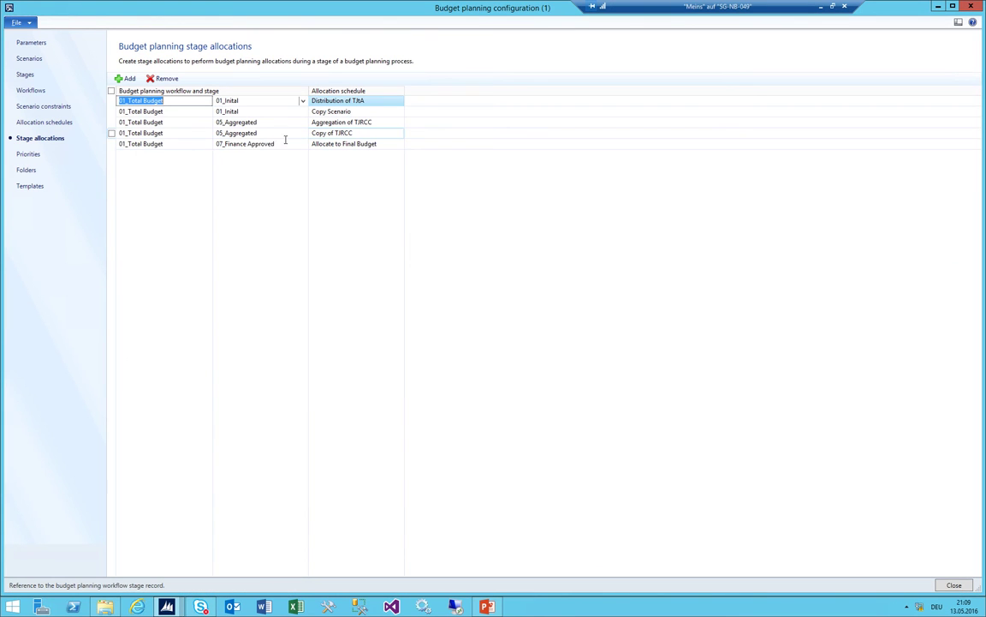
left_click(253, 144)
left_click(236, 144)
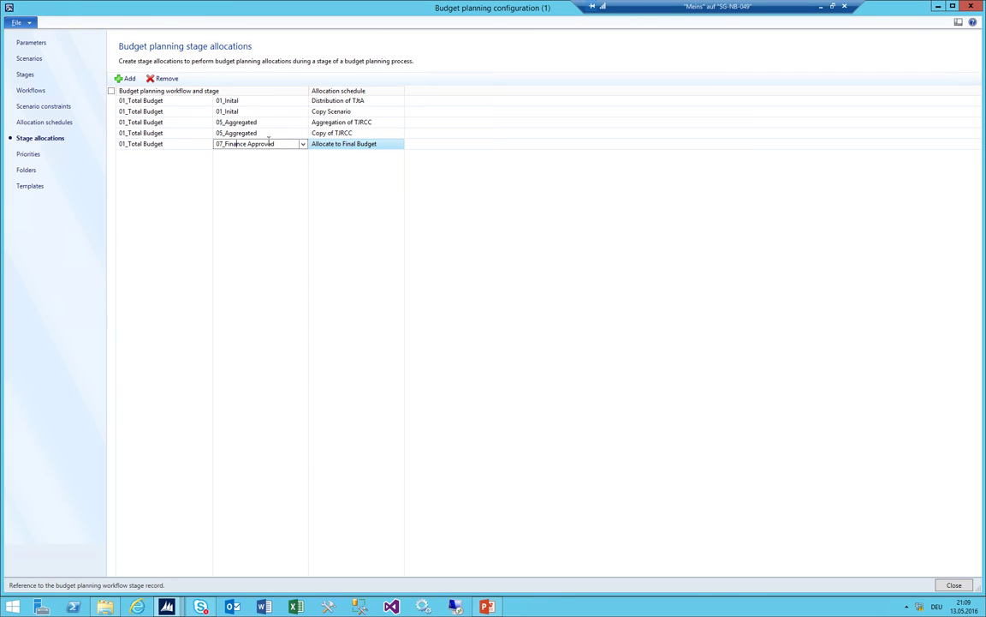
left_click_drag(279, 143, 113, 161)
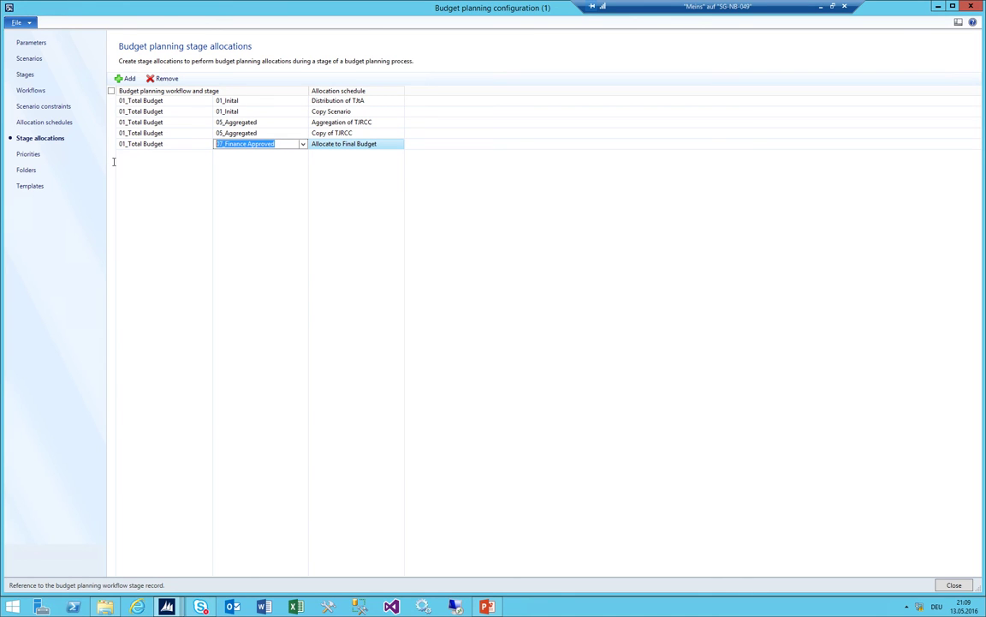
left_click(302, 144)
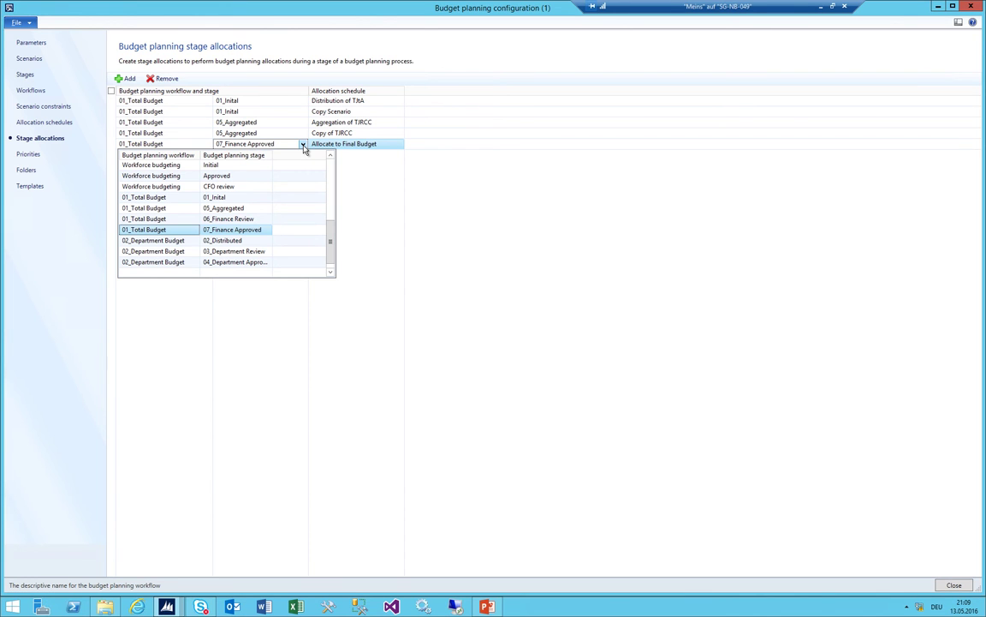
left_click(303, 144)
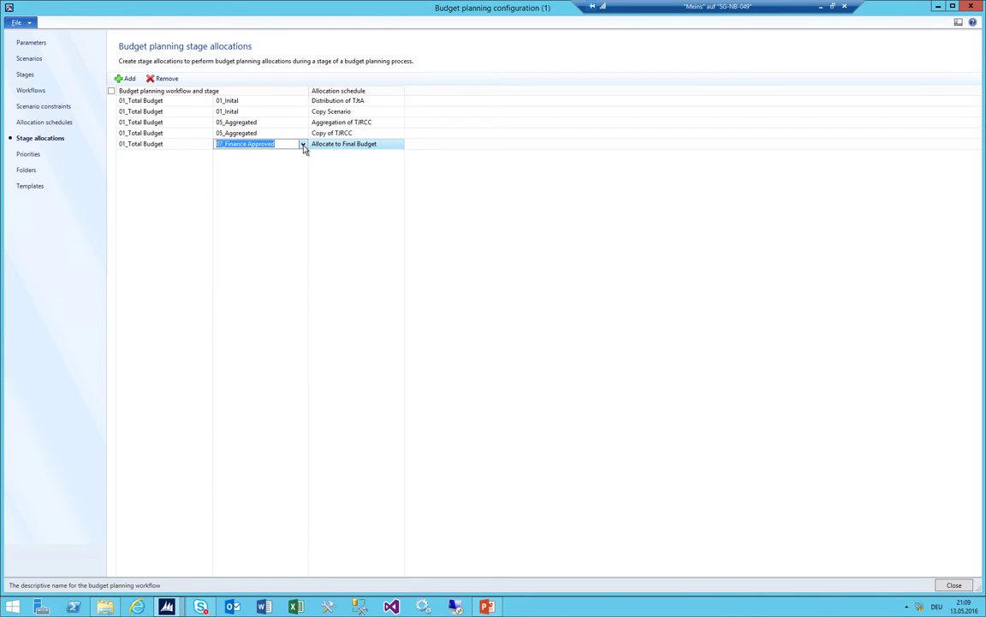
left_click(302, 145)
key("Tab")
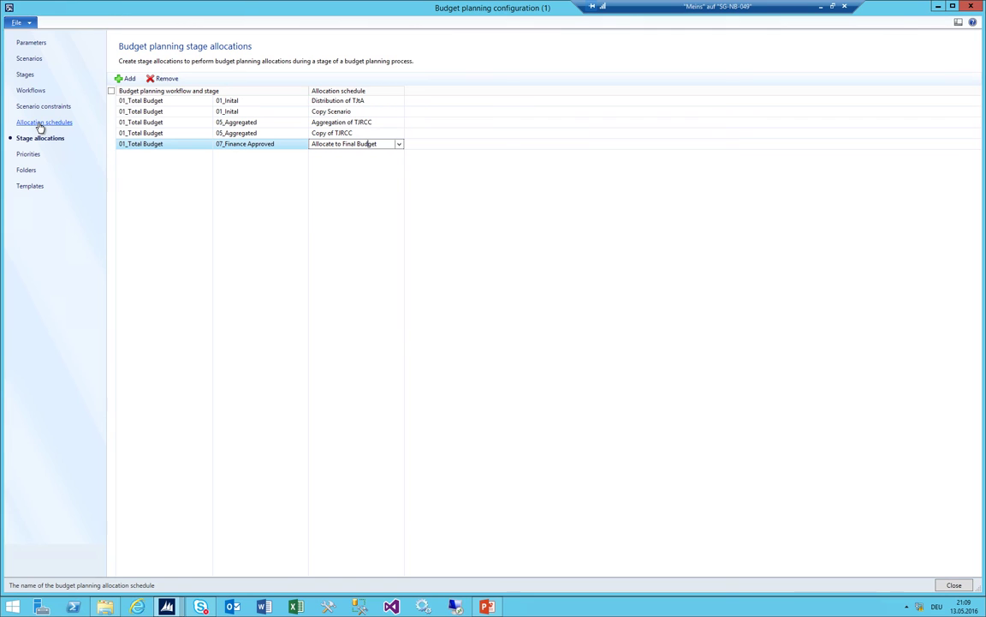
Check the period key, source scenario and destination scenario of the Allocate to Final Budget allocation schedule
left_click(41, 123)
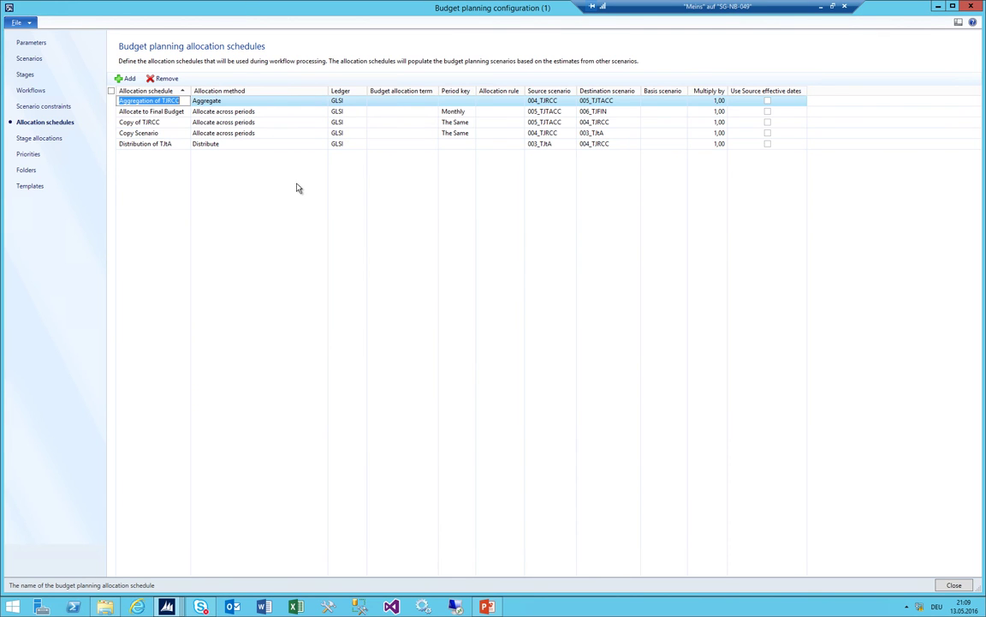
left_click(43, 137)
left_click(332, 144)
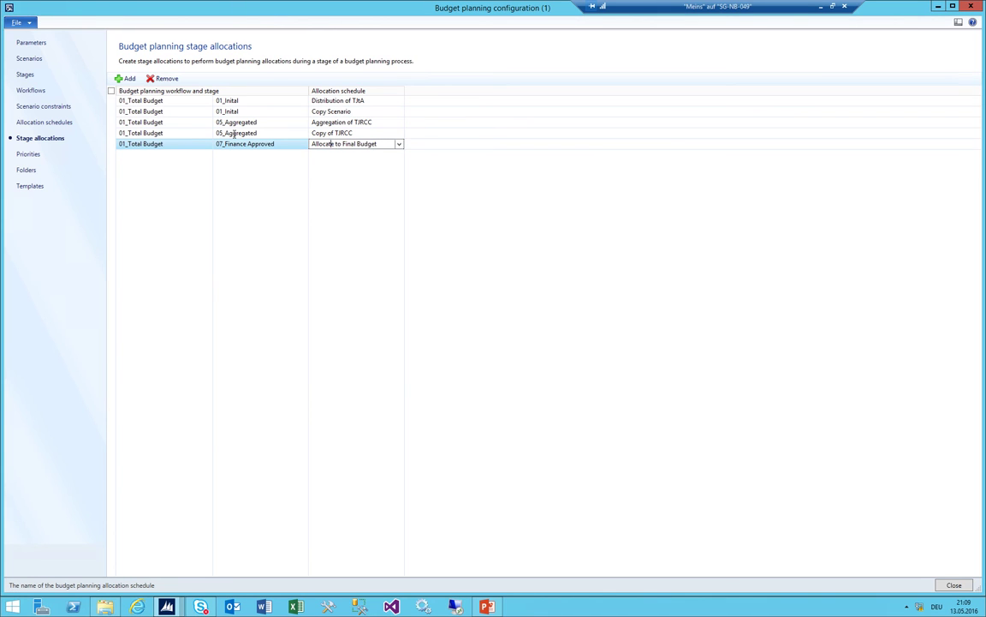
left_click(44, 123)
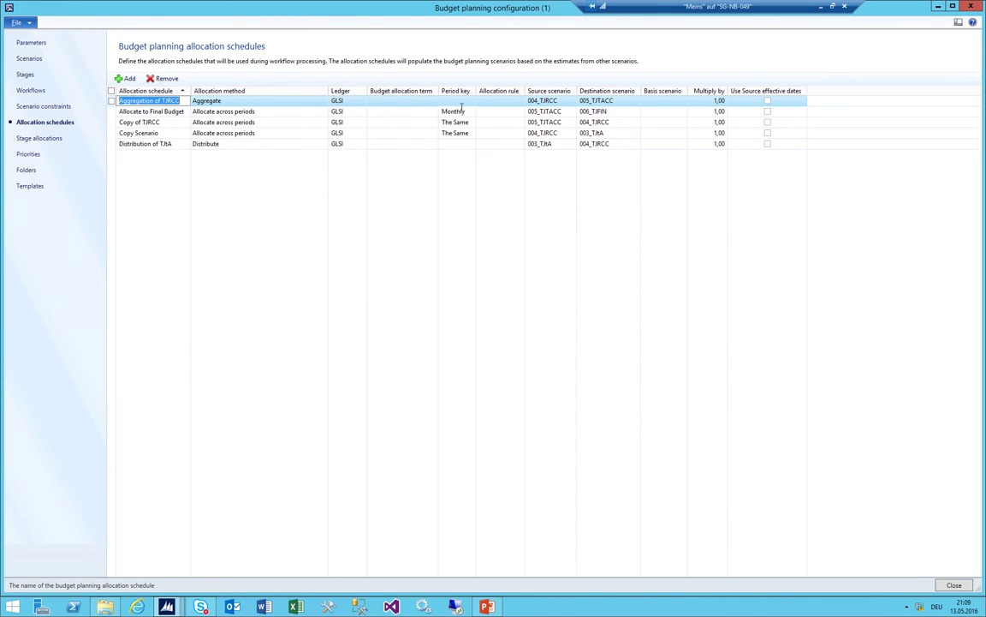
left_click(370, 121)
left_click(548, 111)
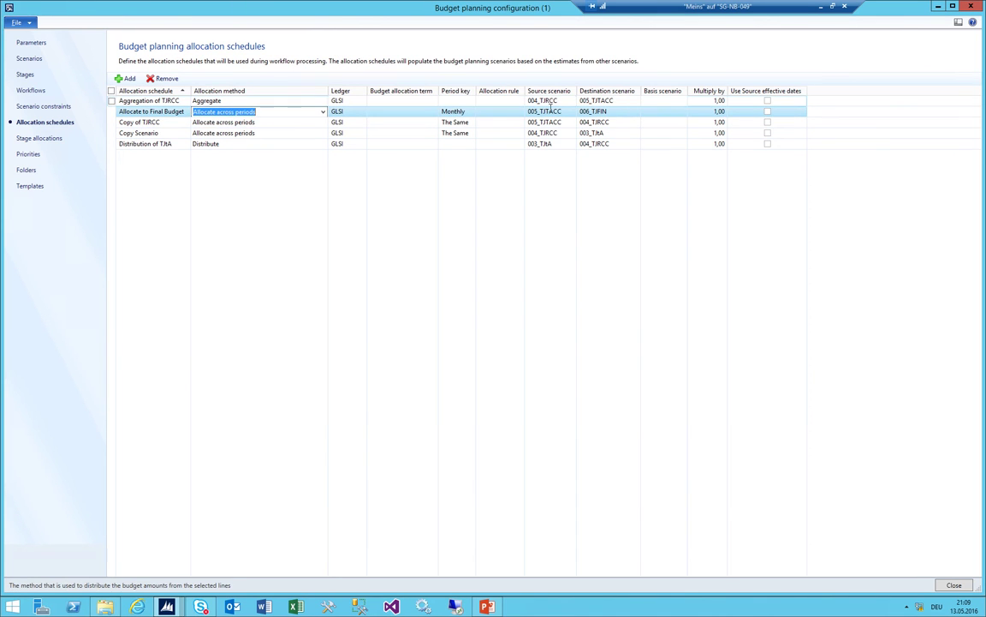
left_click(570, 114)
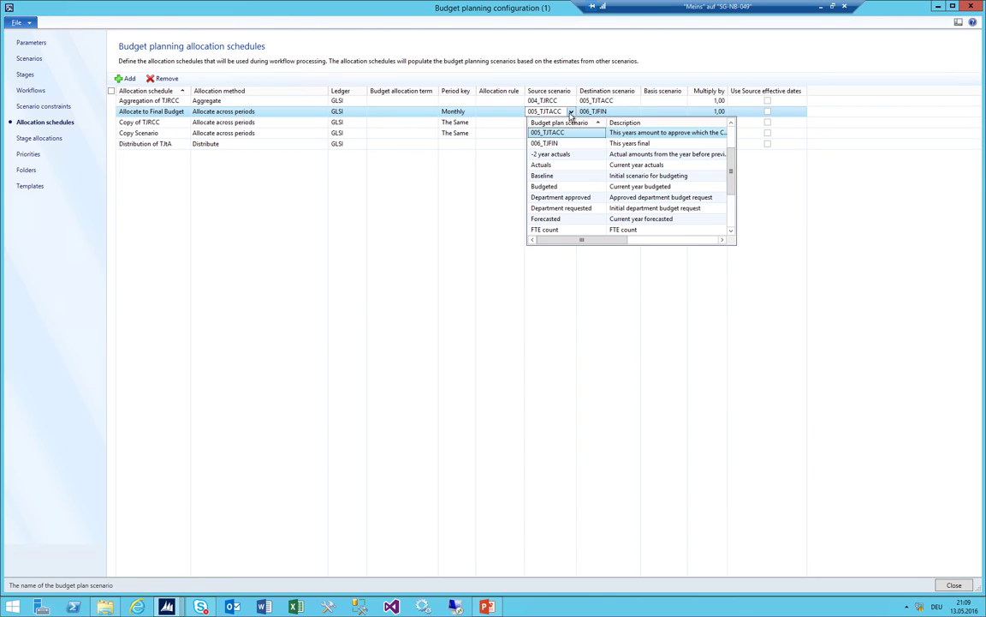
left_click(616, 111)
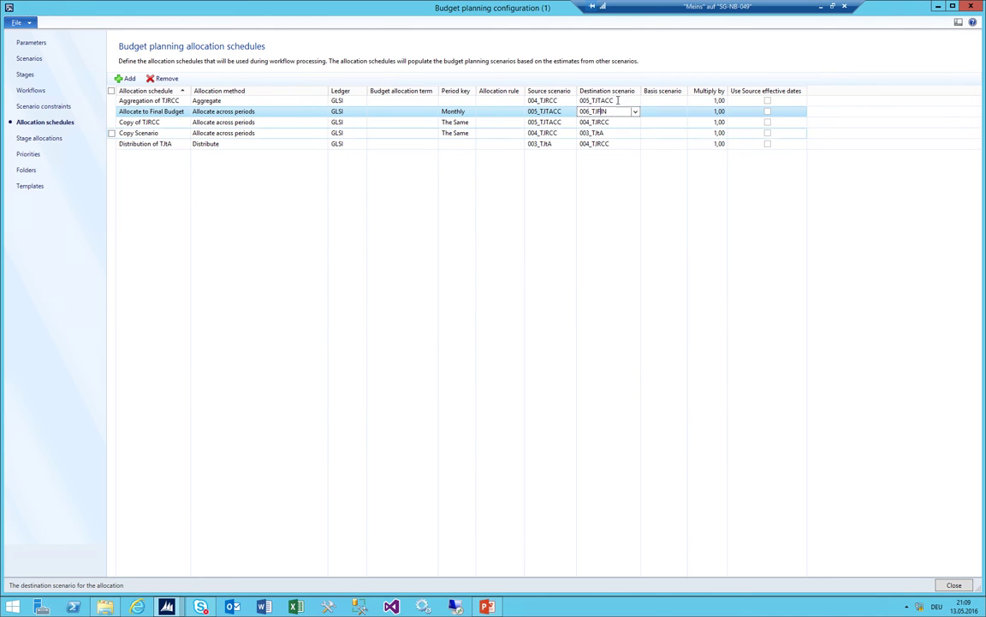
left_click(677, 112)
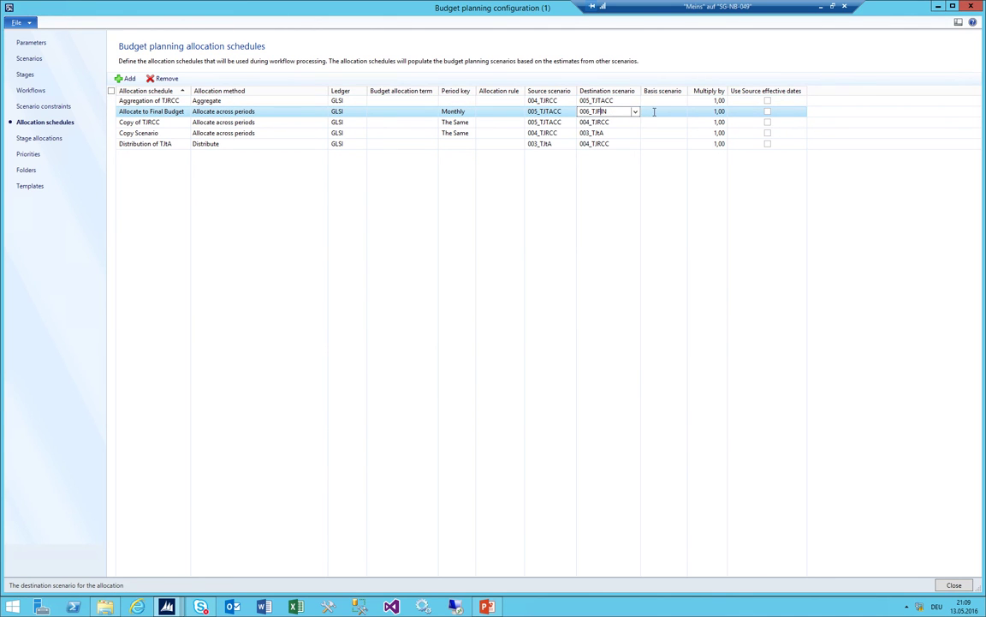
left_click(501, 112)
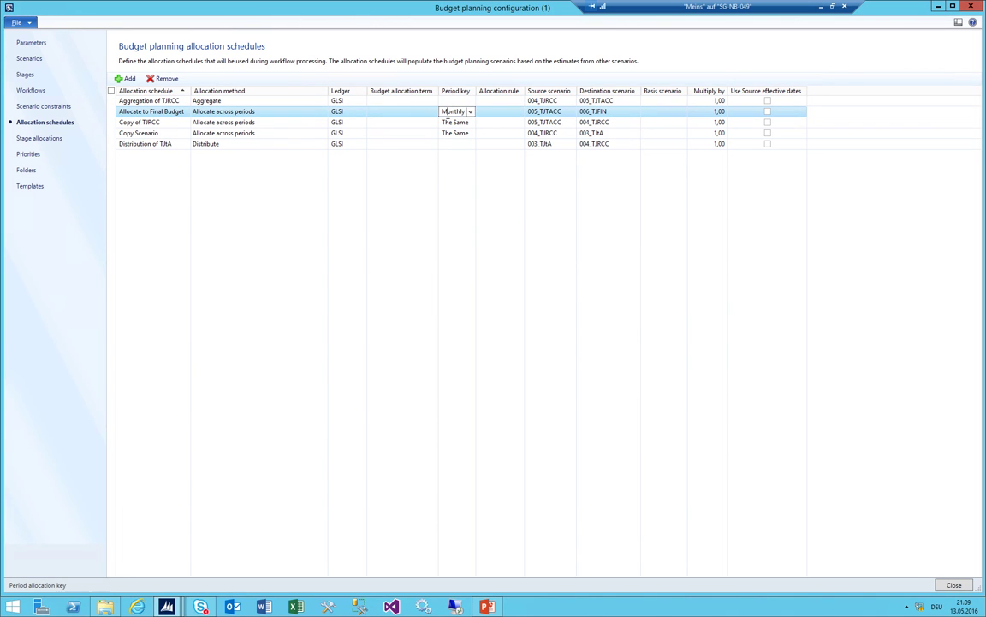
Open the details of the schedule's Monthly period key and review how it allocates over the periods
right_click(447, 111)
left_click(494, 153)
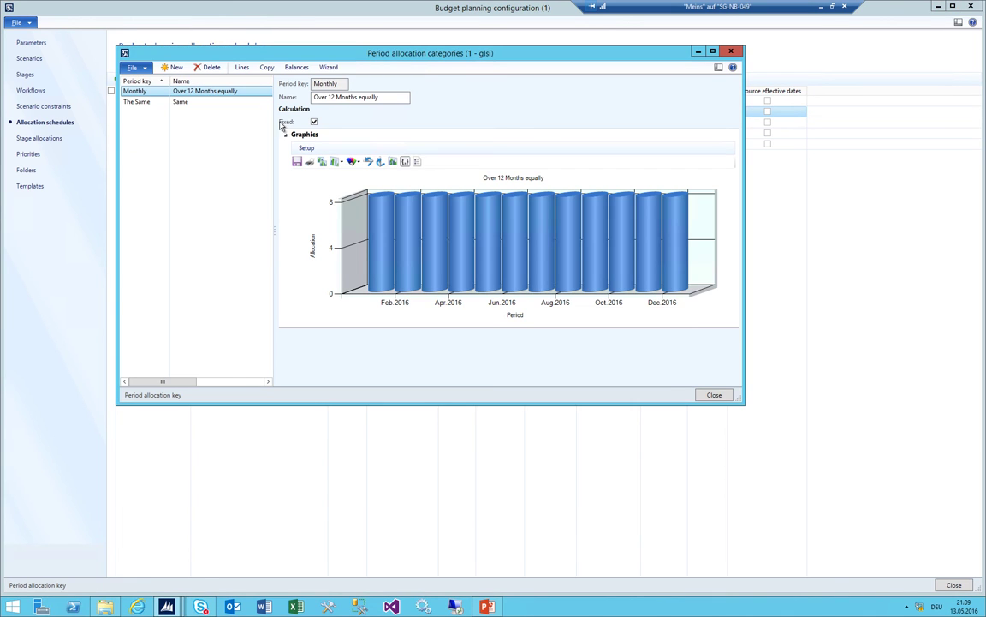
left_click(176, 105)
left_click(185, 92)
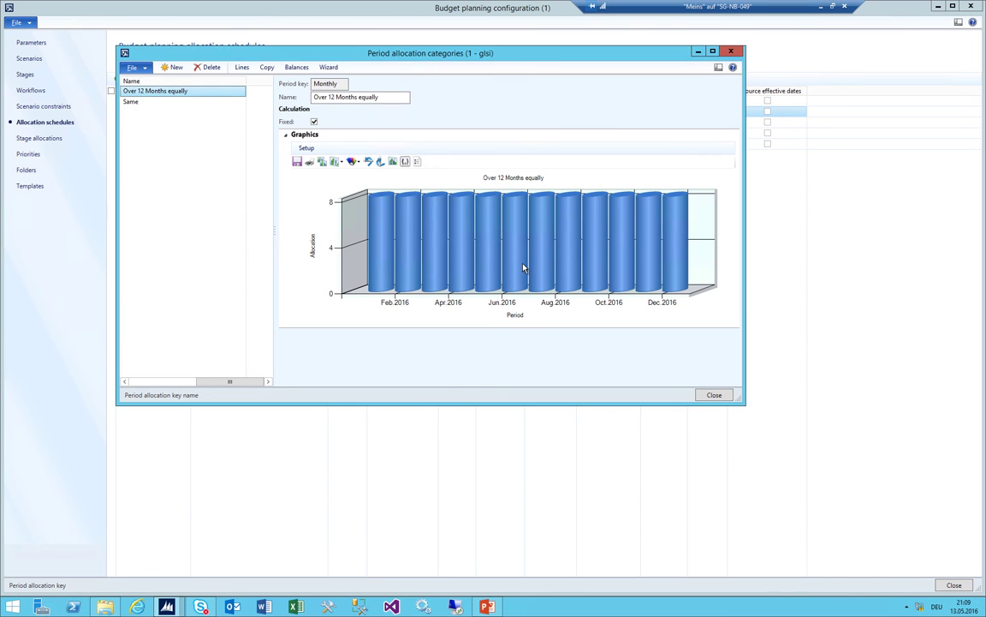
Return to the list of all budget plans and open the Excel worksheet of "This time it is working!"
key("alt+Tab")
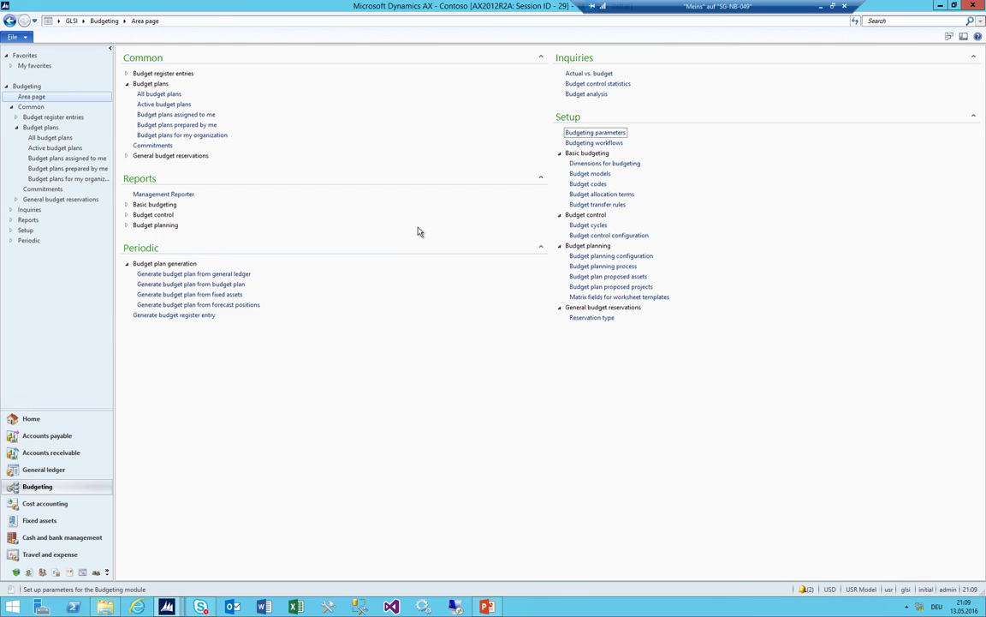
key("alt+Tab")
key("alt+Tab")
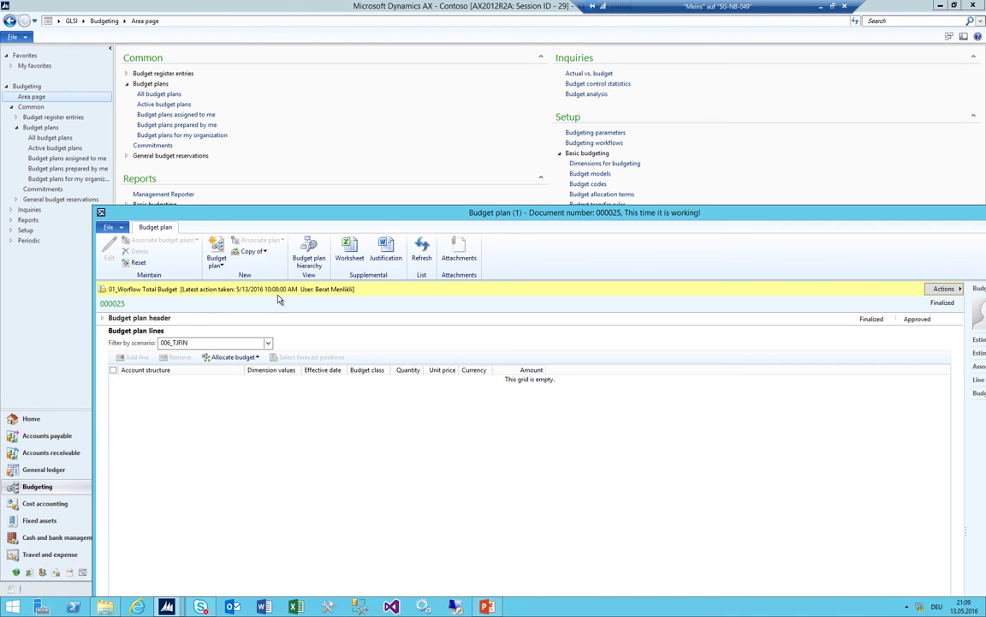
left_click(193, 181)
left_click(160, 94)
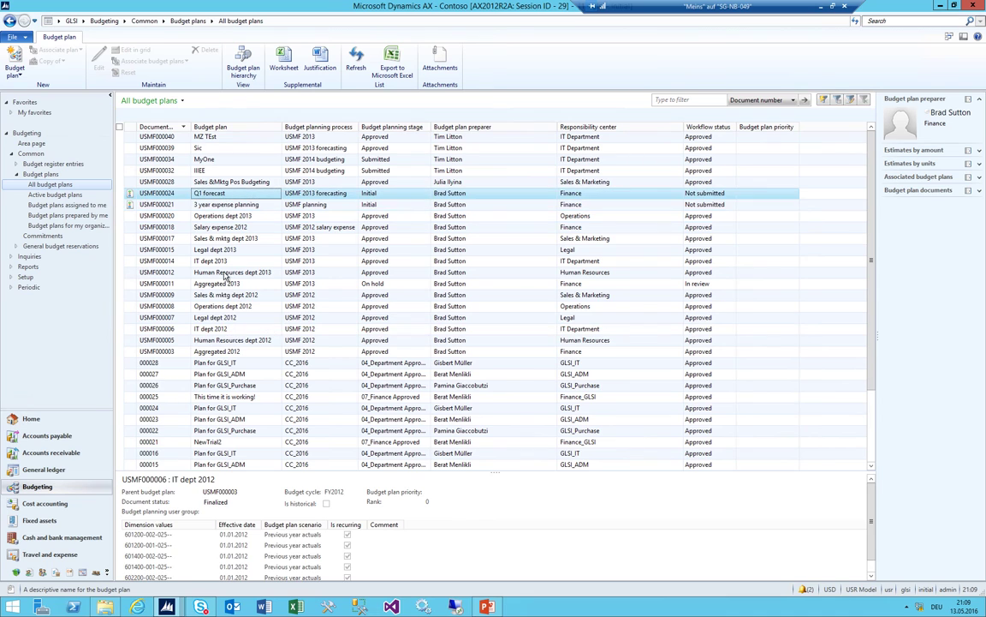
left_click(197, 397)
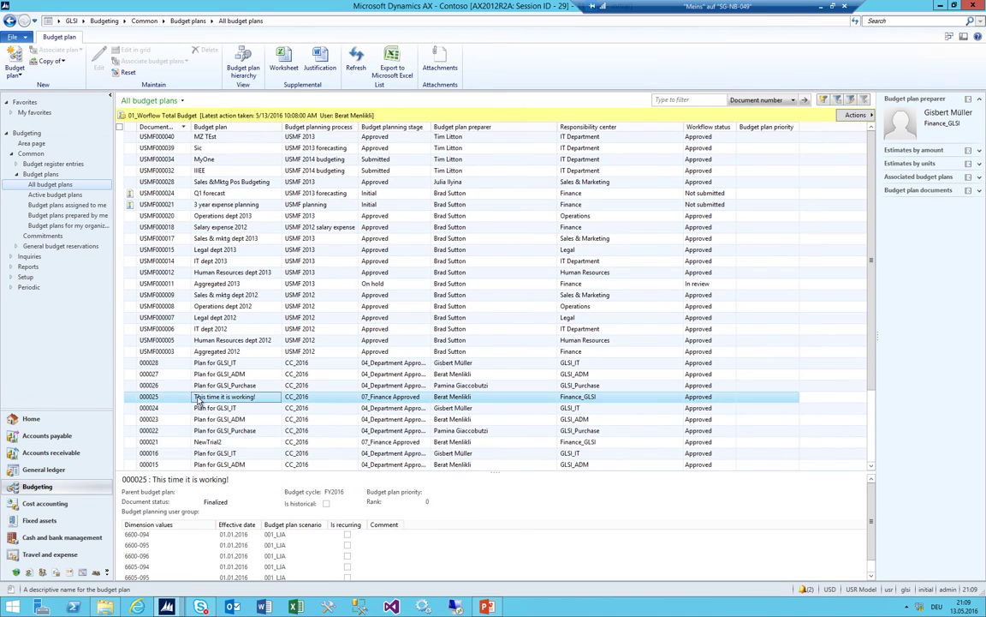
left_click(295, 77)
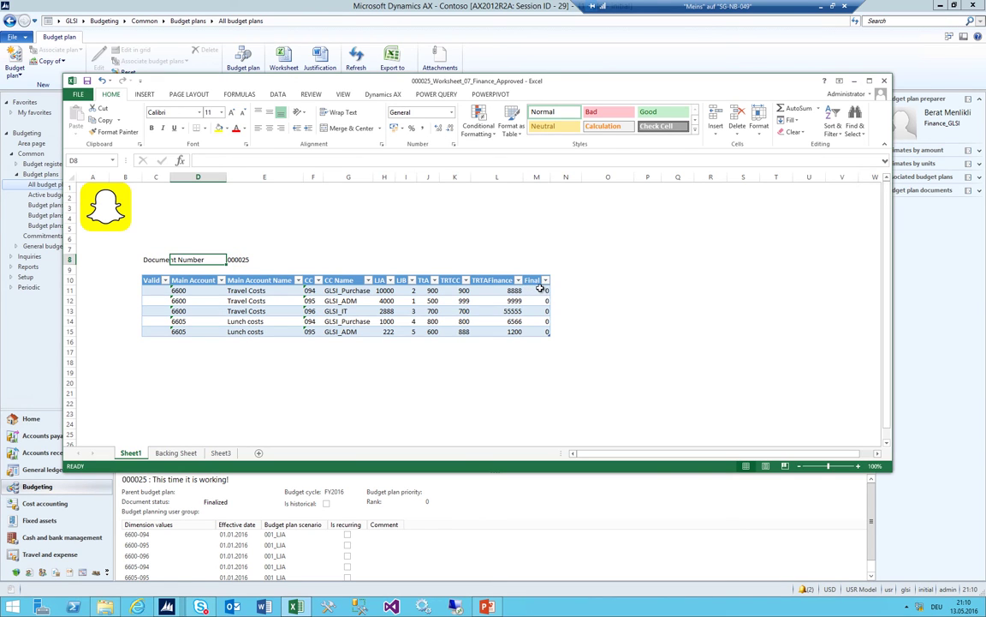
Compare the worksheet's Final column with the other scenario amounts and close the workbook without saving
left_click_drag(541, 290, 540, 331)
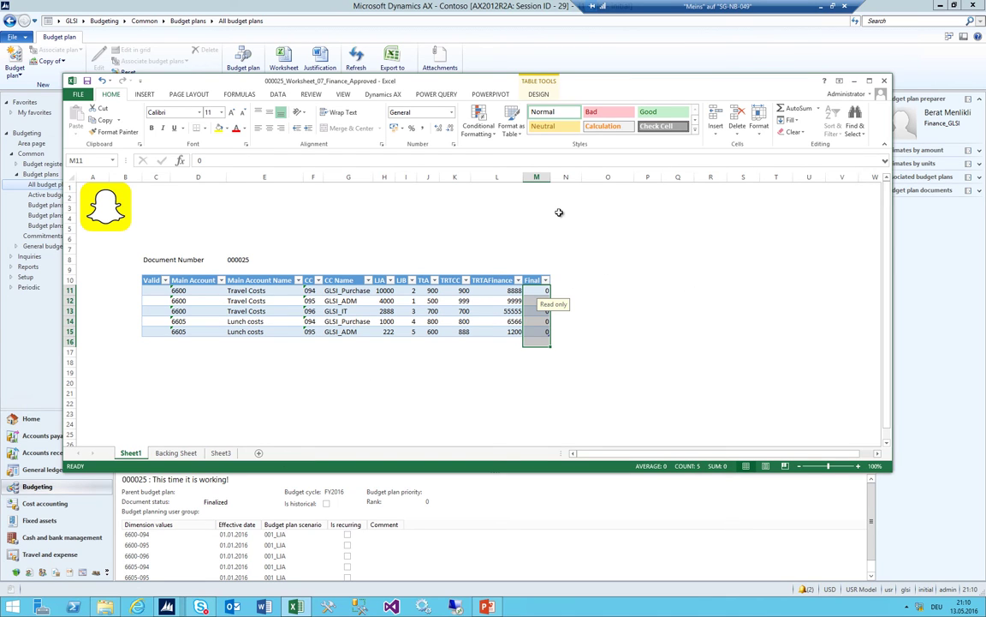
left_click(537, 280)
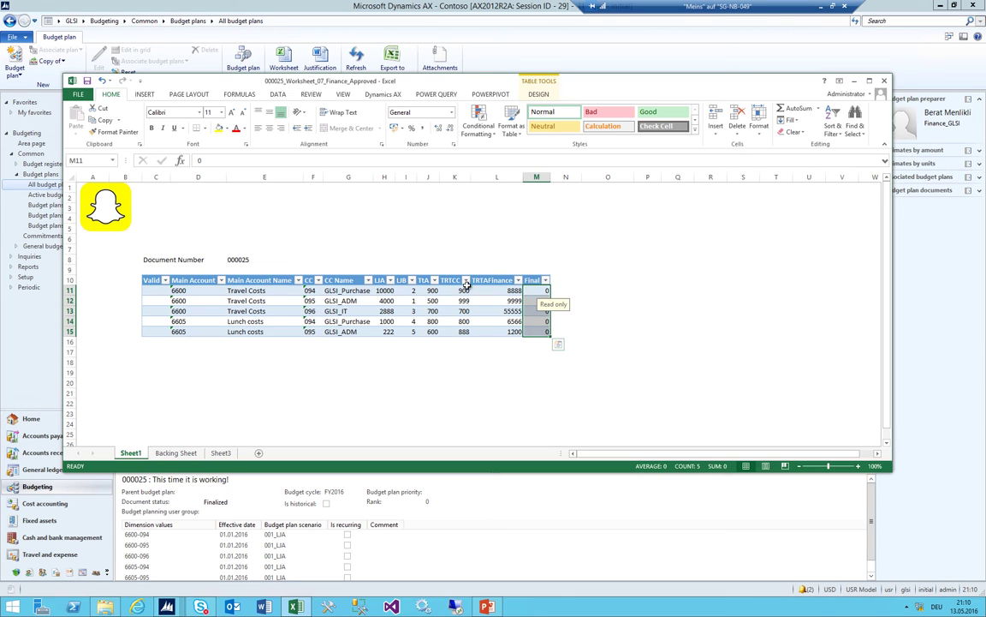
left_click_drag(384, 290, 514, 332)
left_click_drag(545, 292, 545, 332)
key("alt+F4")
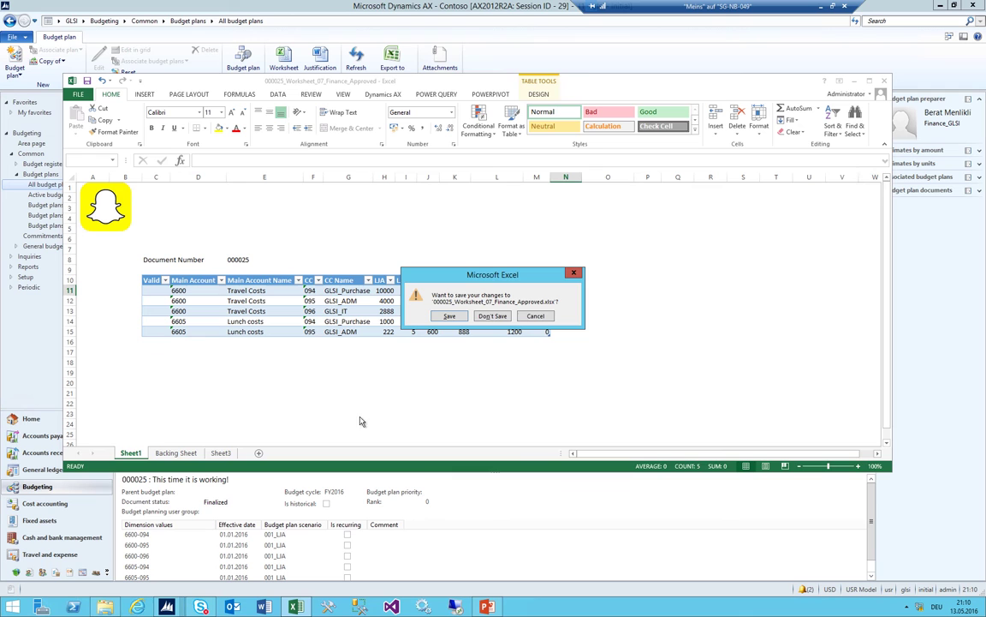
left_click(494, 316)
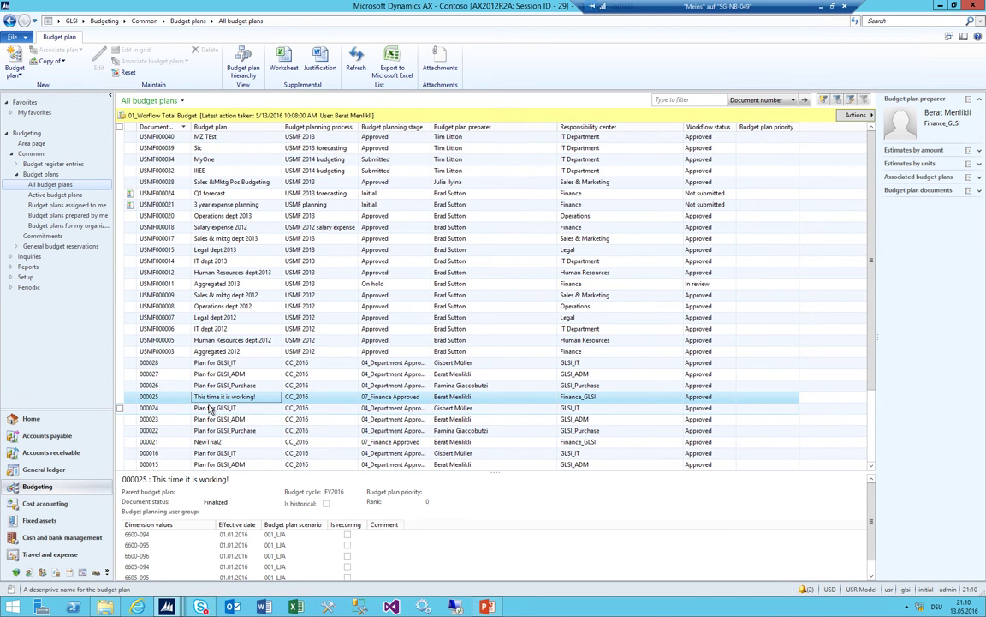
Review the details of the topmost Plan for GLSI_IT above "This time it is working!" and return to that parent plan
key("Up")
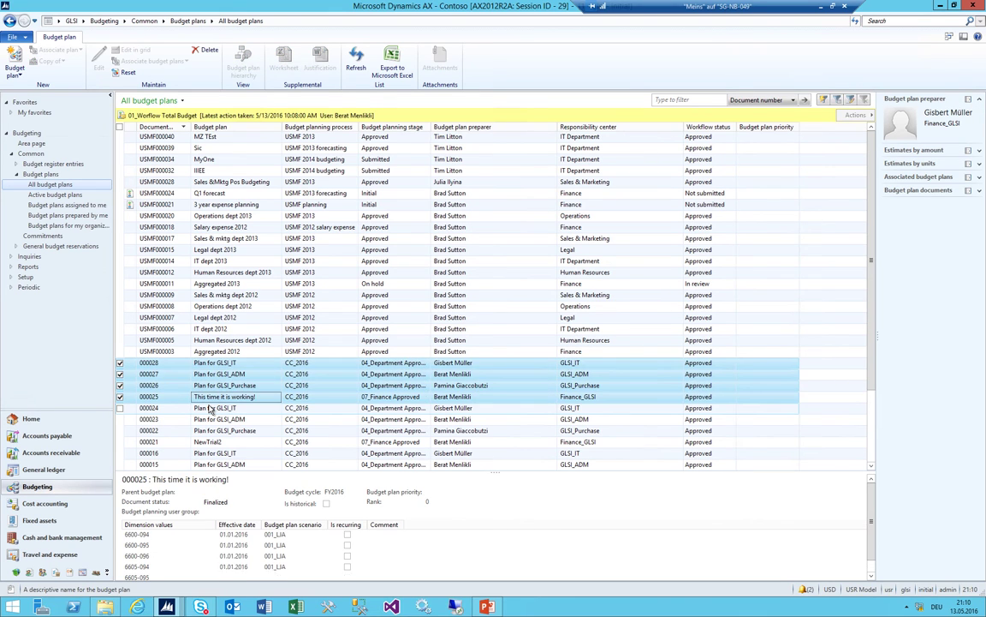
key("Up")
key("Up")
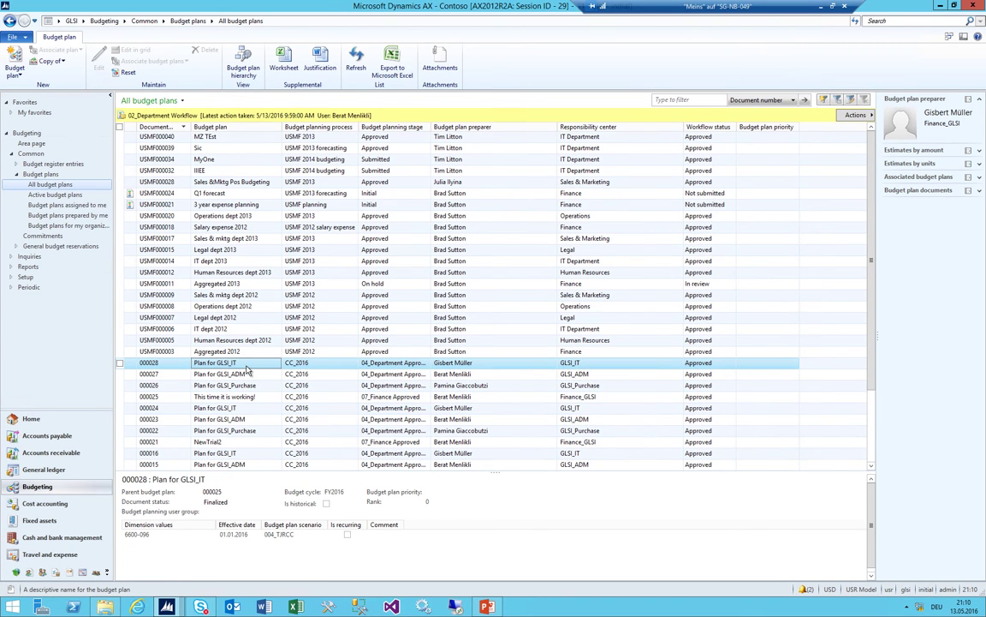
left_click(247, 397)
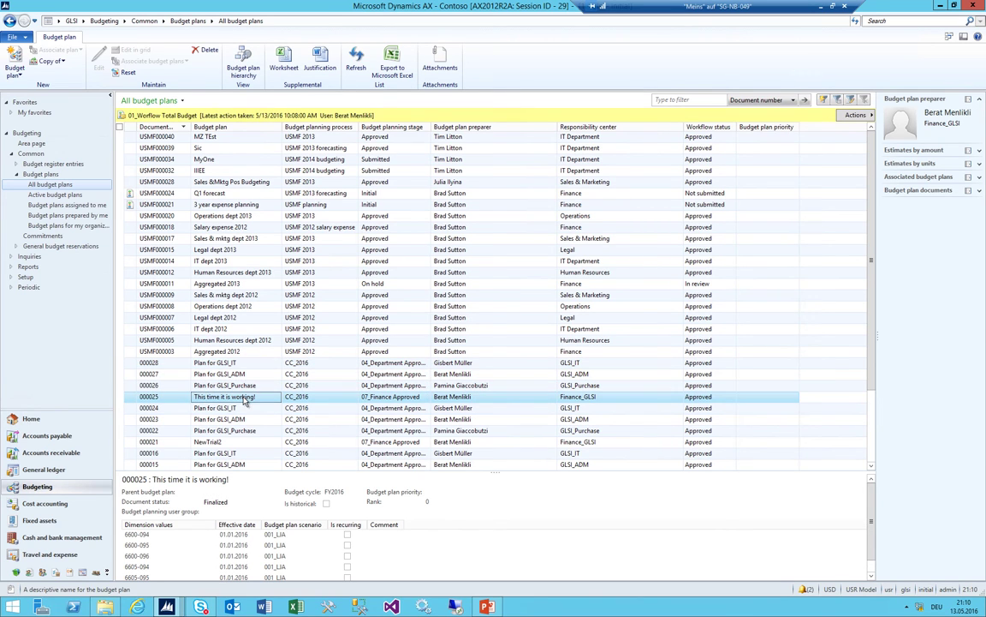
left_click(150, 397)
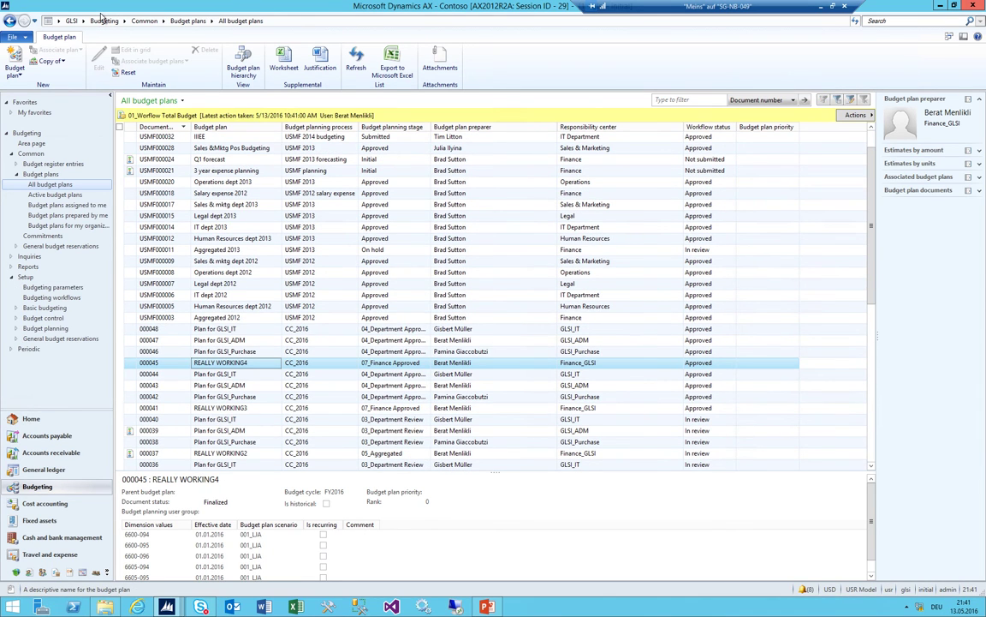
Go to the budgeting workflows and open the 01_Worflow Total Budget workflow in its editor
left_click(104, 20)
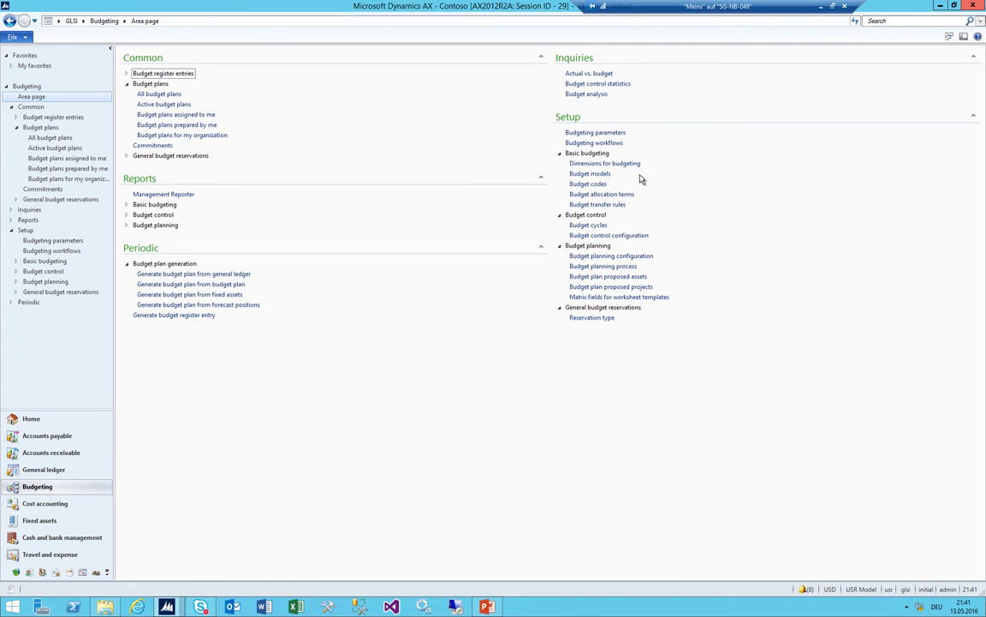
left_click(592, 142)
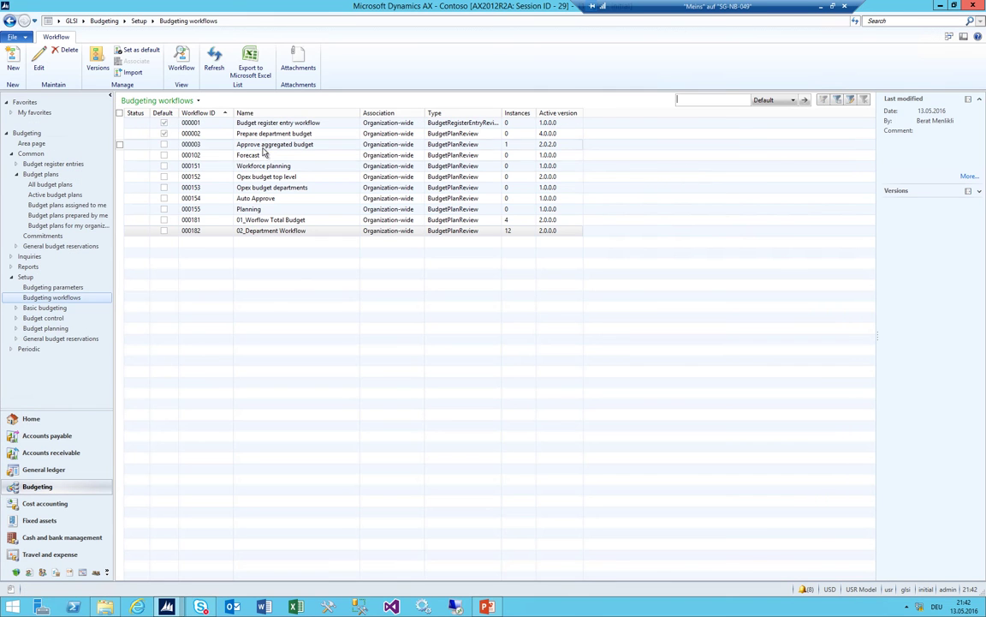
left_click(265, 230)
left_click(271, 220)
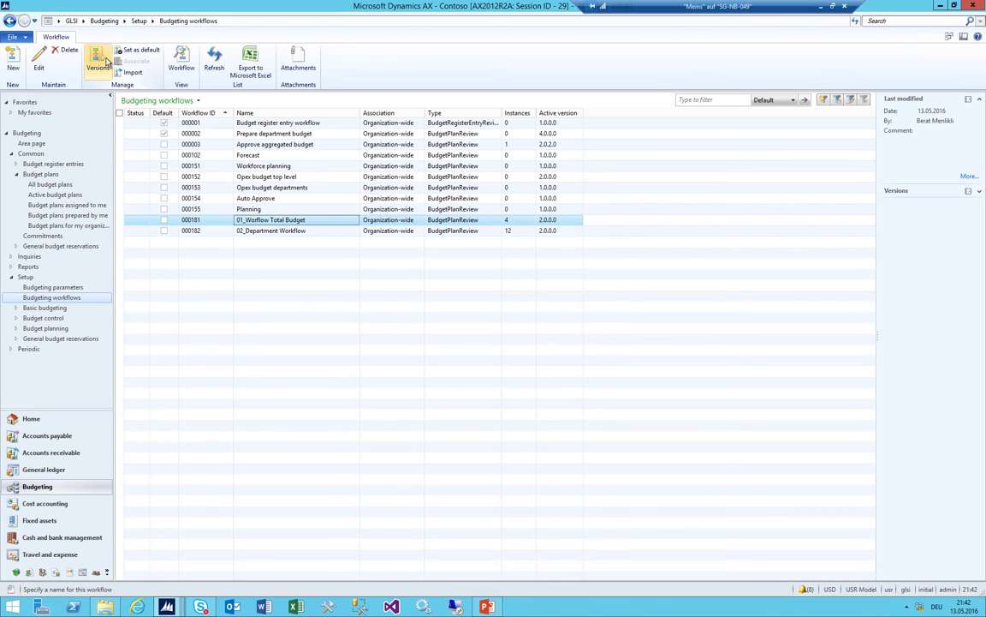
left_click(38, 66)
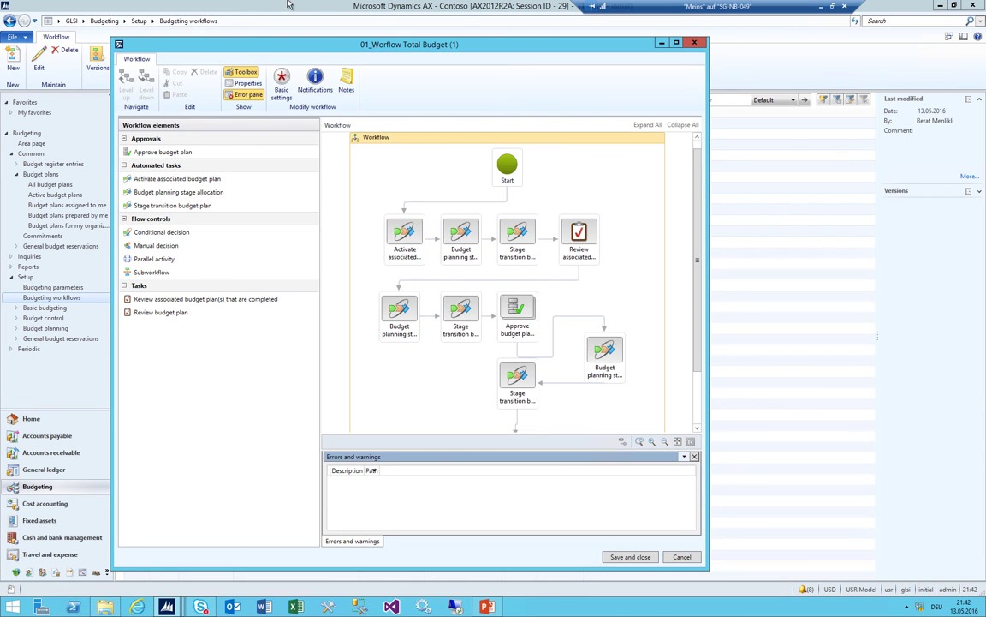
Open the 02_Department Workflow in its editor and check its budget planning stage allocation element
left_click(250, 5)
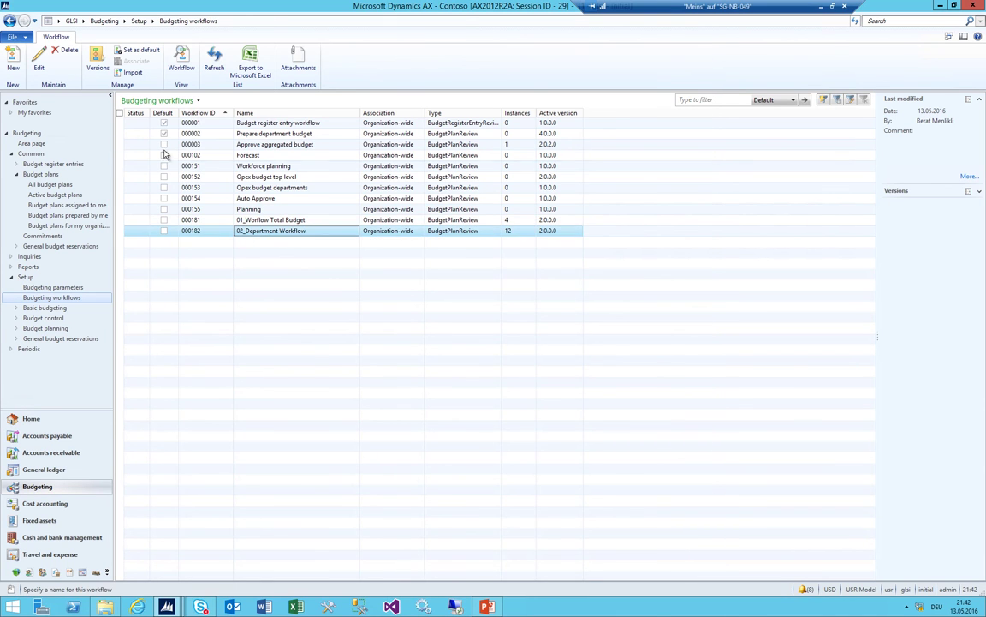
left_click(39, 62)
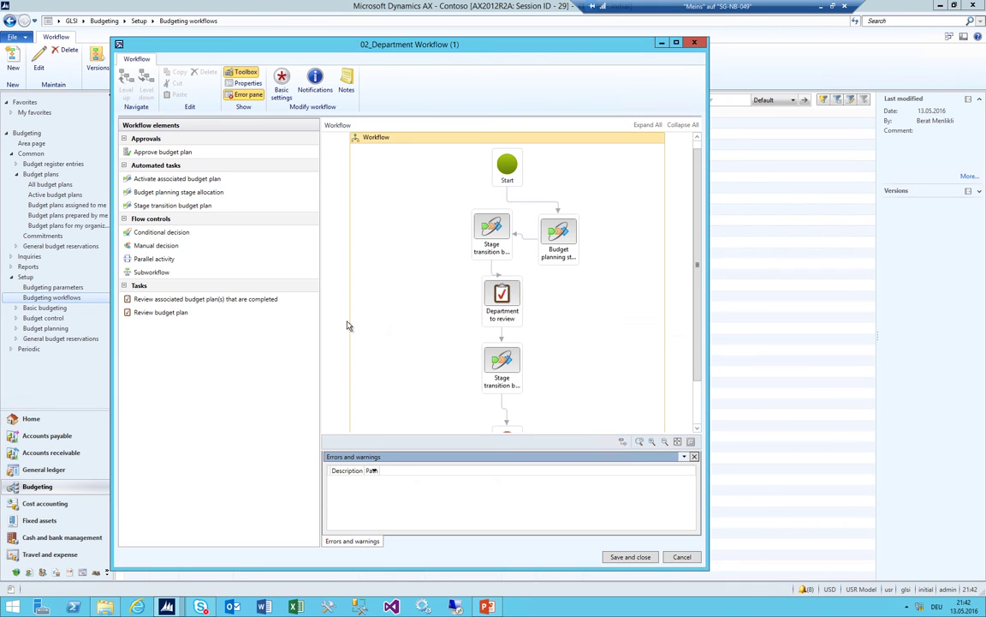
left_click(569, 236)
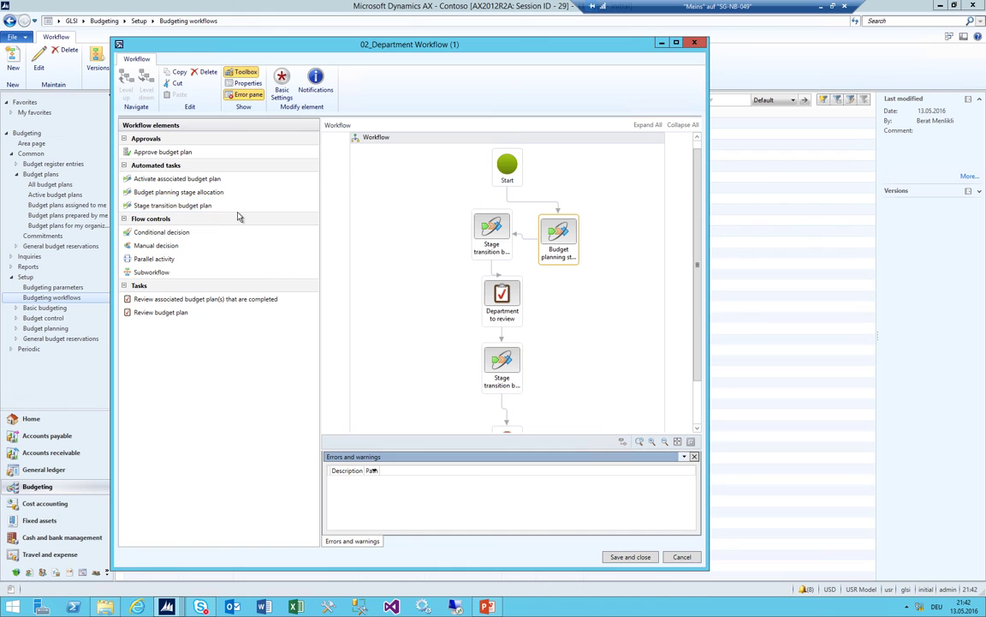
left_click(182, 191)
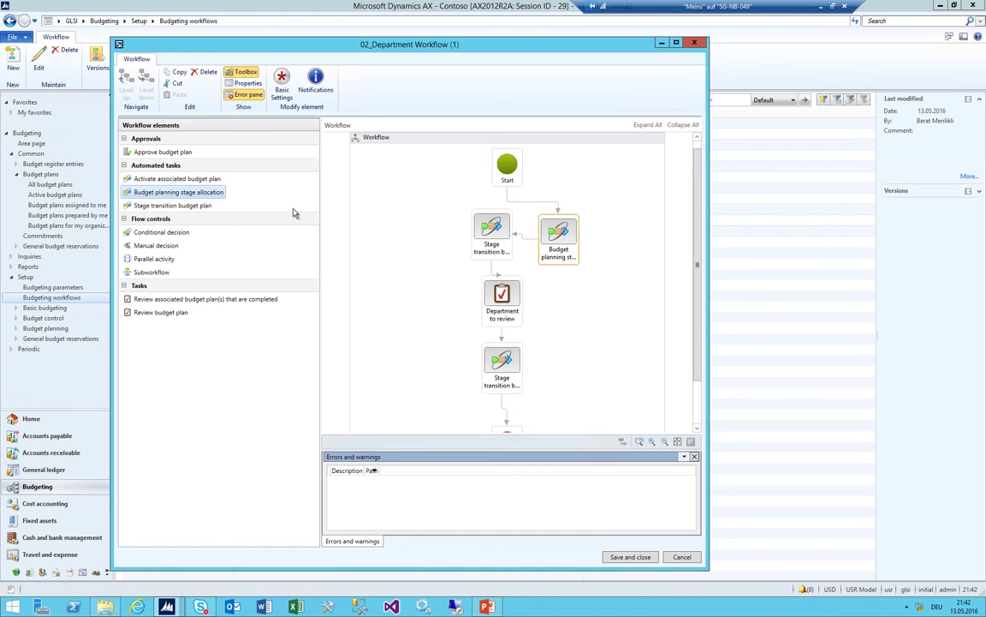
Open the budget planning configuration and review which allocation schedule is assigned to each workflow stage
left_click(97, 37)
left_click(104, 20)
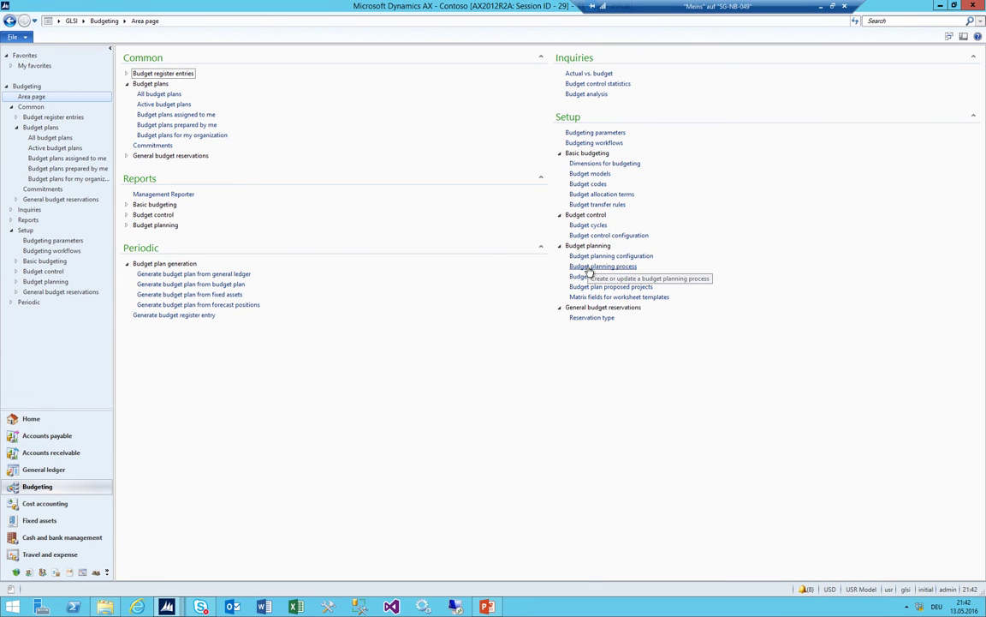
left_click(590, 257)
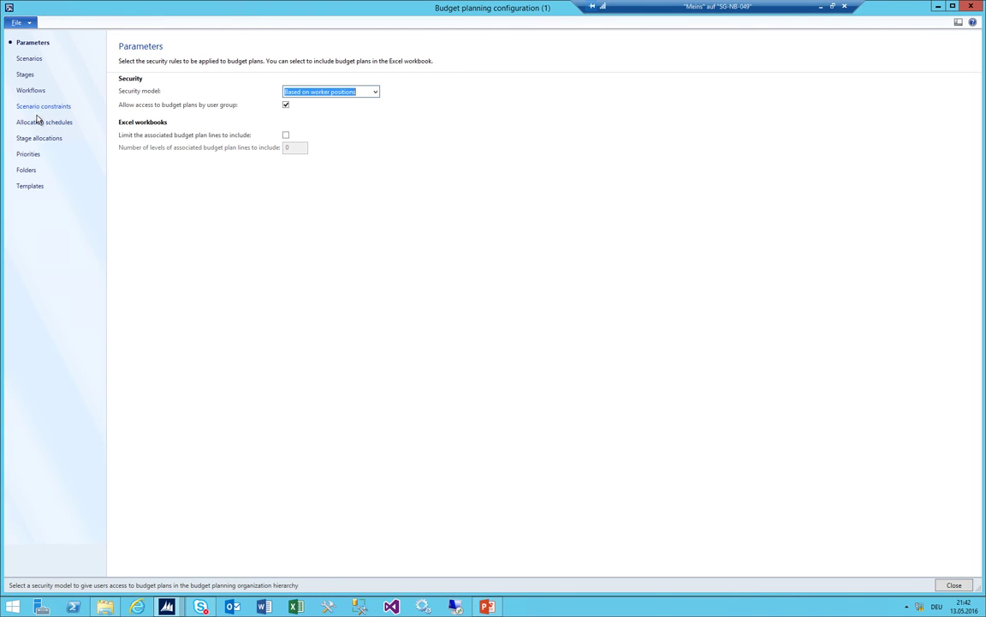
left_click(39, 122)
left_click(36, 138)
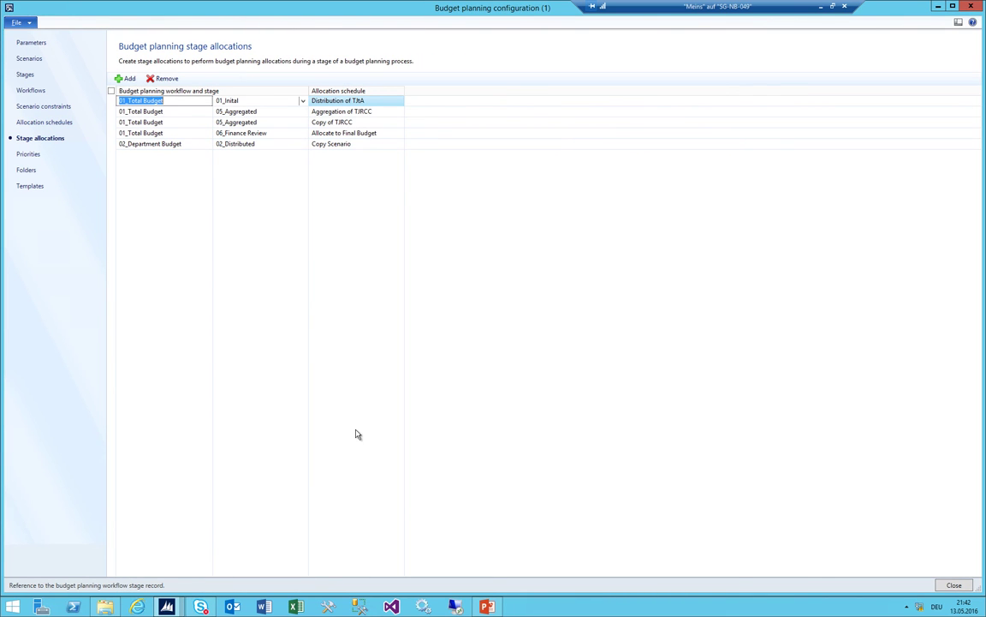
Return to the 02_Department Workflow diagram, review its elements through to the end and close the editor without saving
key("alt+Tab")
key("alt+Tab")
left_click(418, 329)
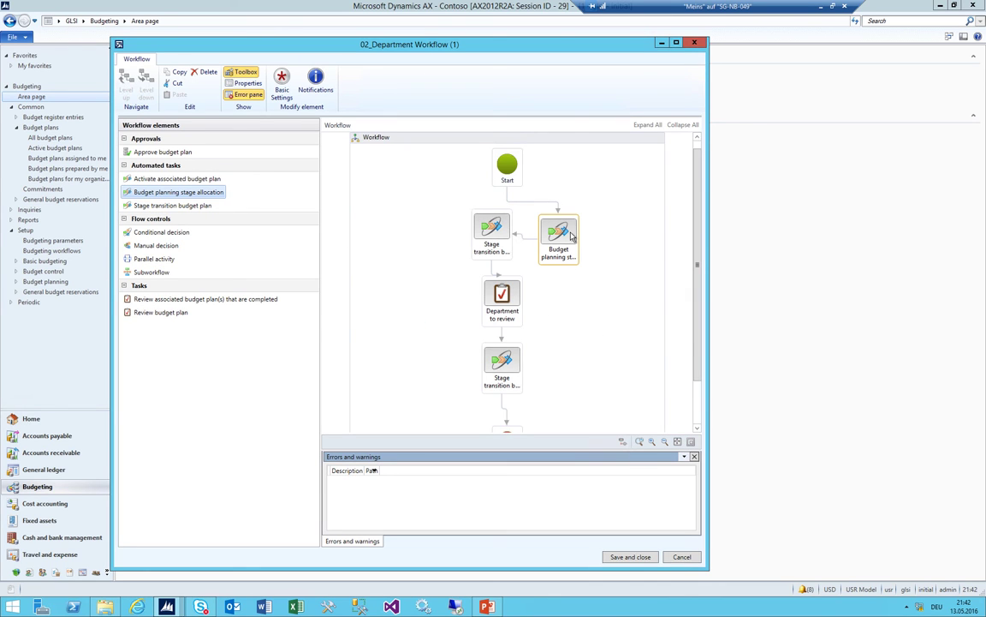
scroll(623, 186, "down", 3)
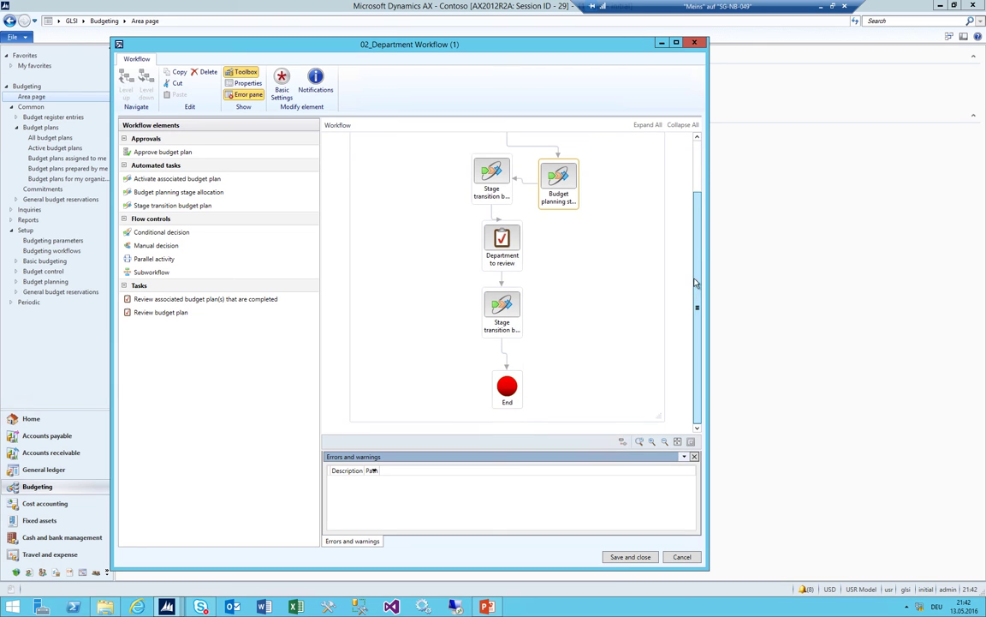
mouse_move(696, 324)
left_mouse_down()
mouse_move(690, 243)
mouse_move(683, 334)
left_mouse_up()
left_click(679, 560)
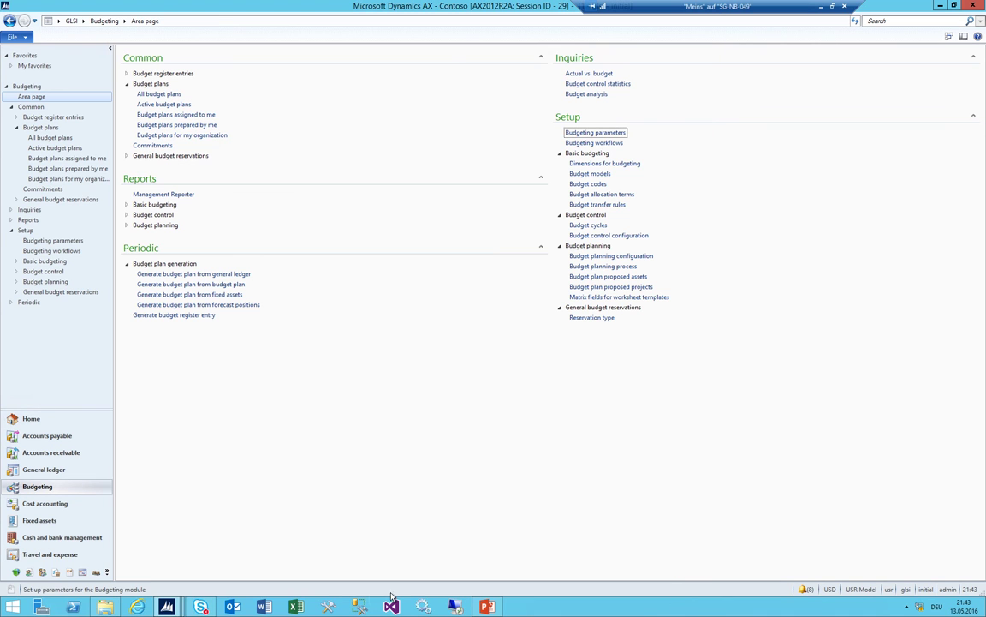
Return to the 01_Worflow Total Budget diagram, check the stage allocation after the approval and close the editor without saving
mouse_move(166, 606)
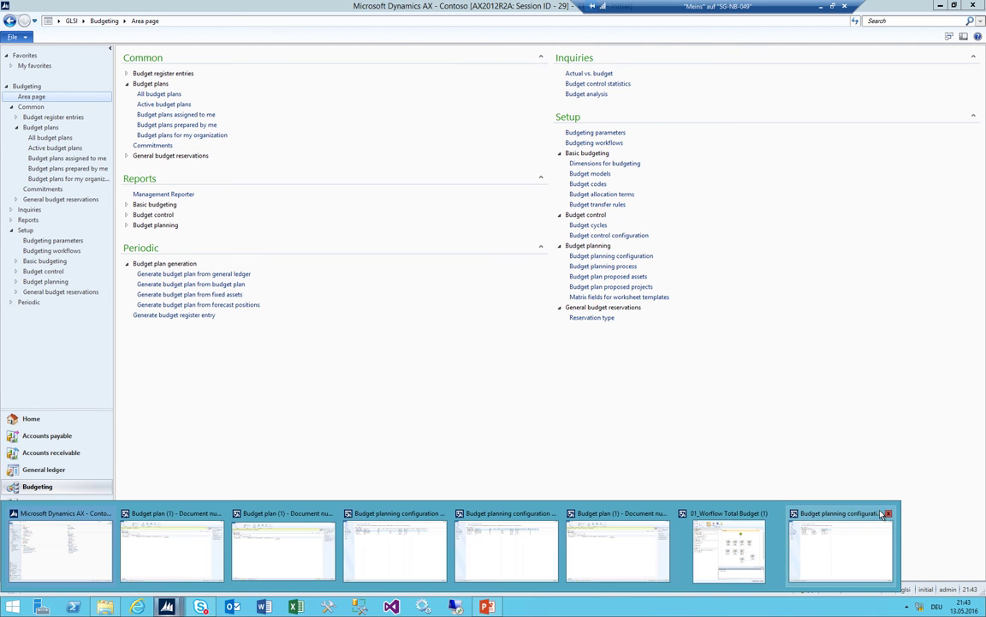
left_click(761, 543)
left_click(610, 358)
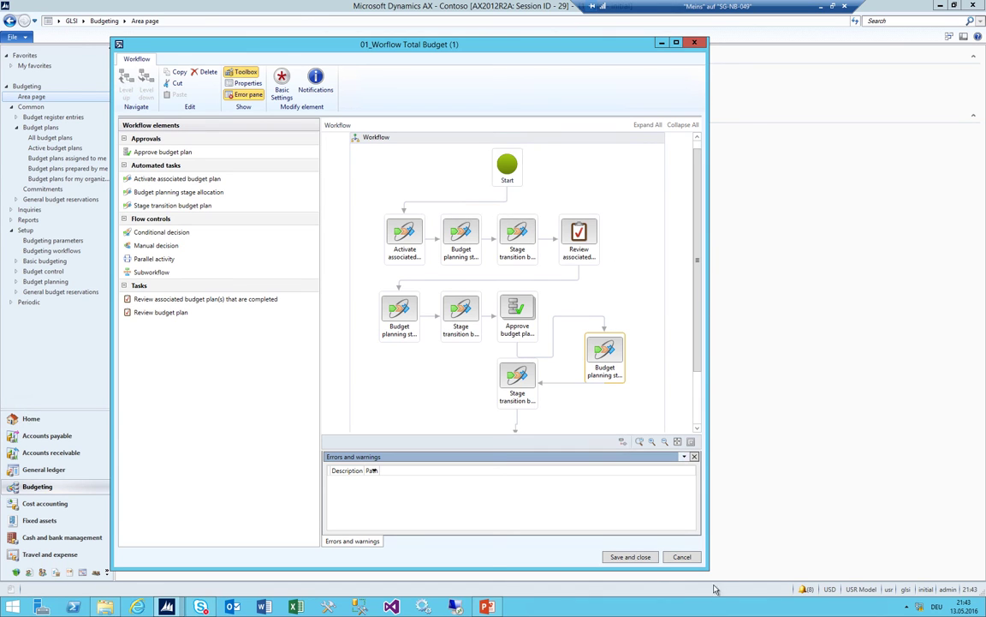
left_click(689, 560)
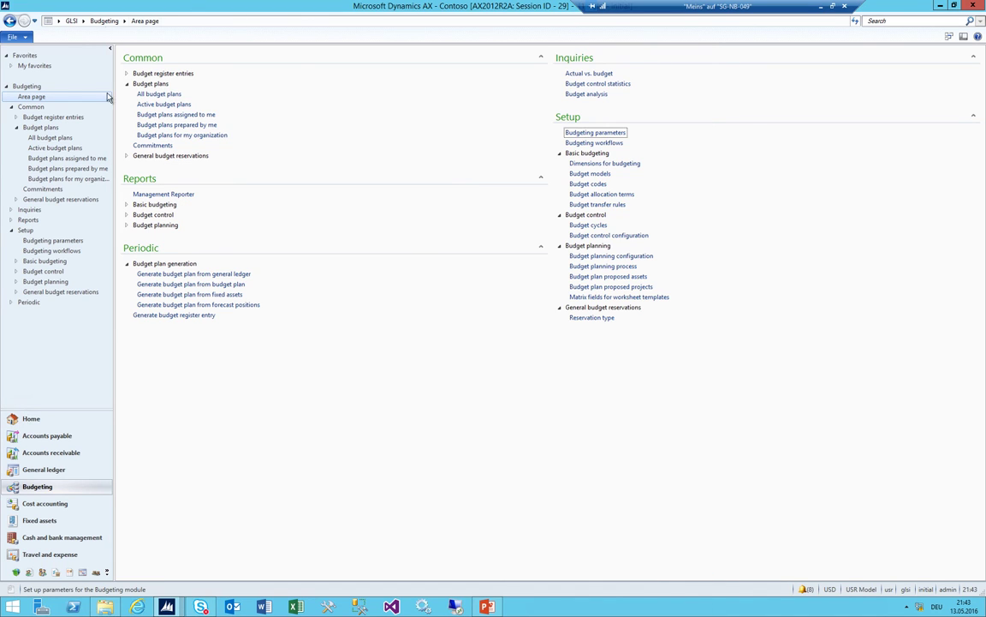
Set the budget plan generation from general ledger to create a new, non-historical plan named REALLY WORKING7
left_click(180, 274)
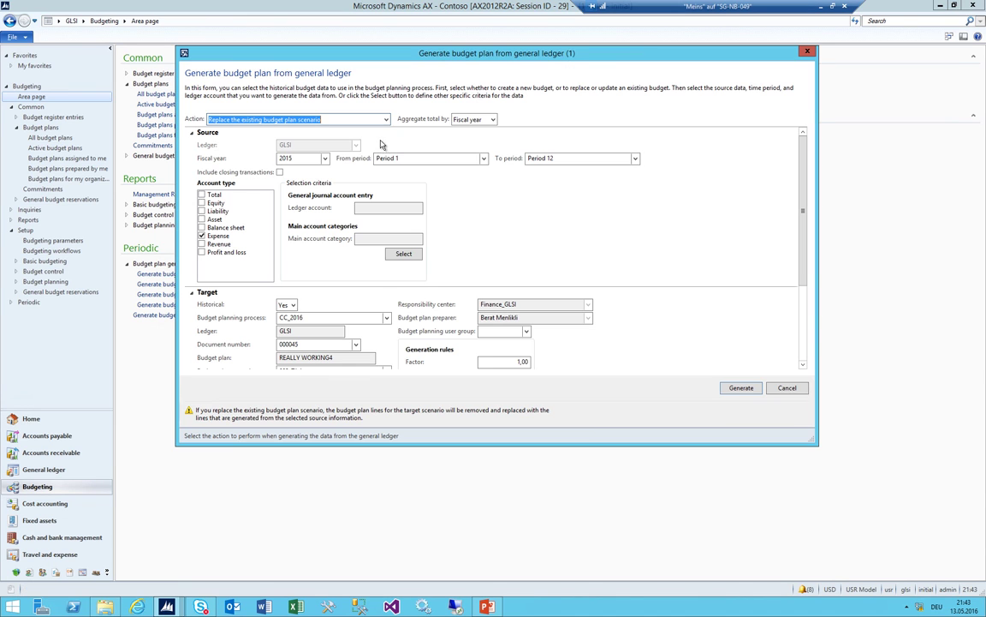
left_click(386, 120)
left_click(240, 129)
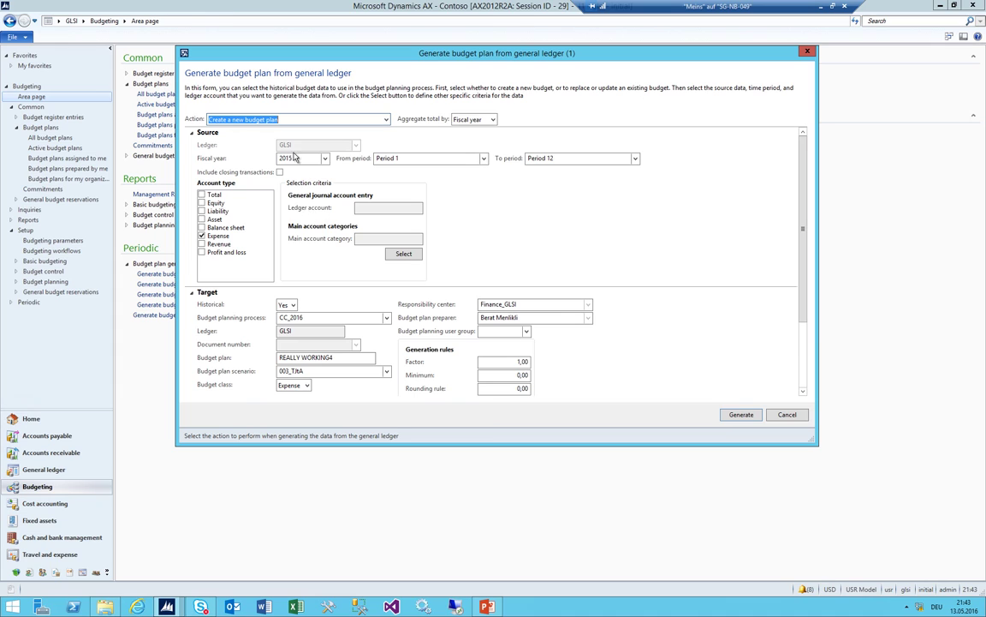
left_click(291, 305)
left_click(285, 319)
left_click(355, 357)
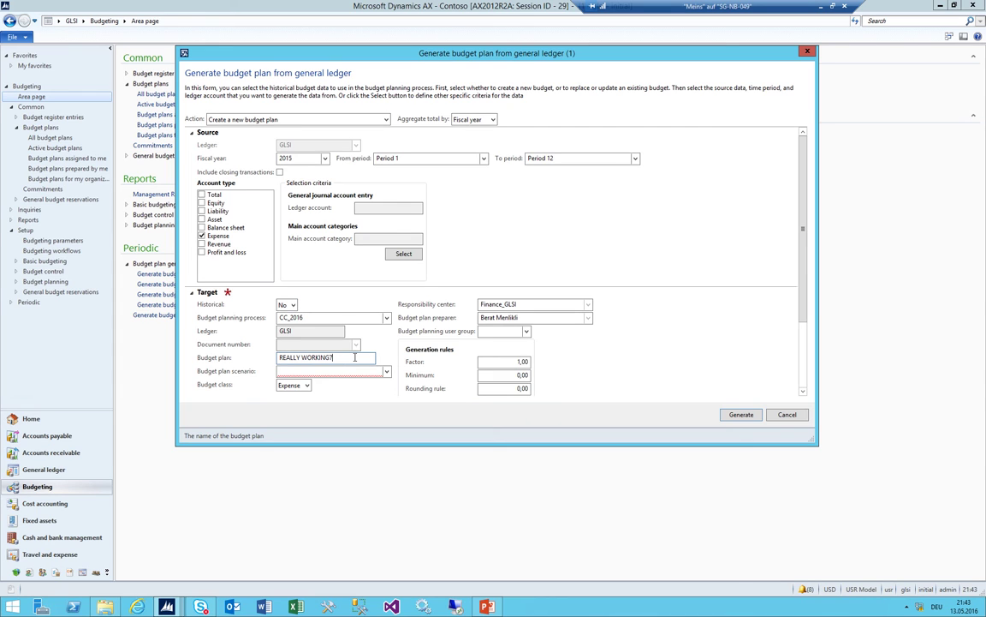
Choose 001_LJA as the target scenario, check the factor and generate the new budget plan
key("Tab")
key("alt+Down")
key("Return")
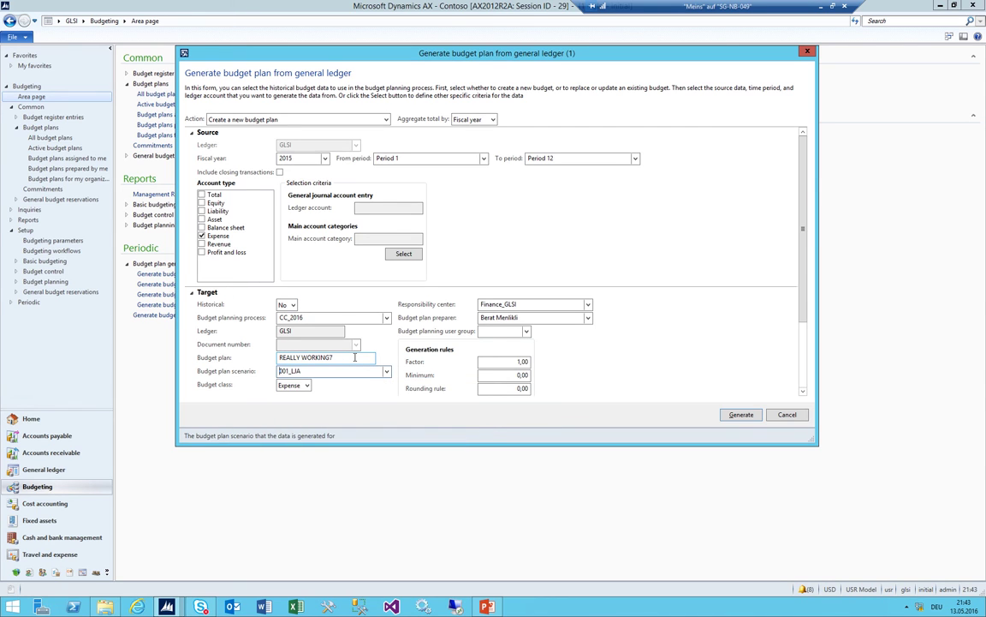
key("Tab")
left_click(524, 361)
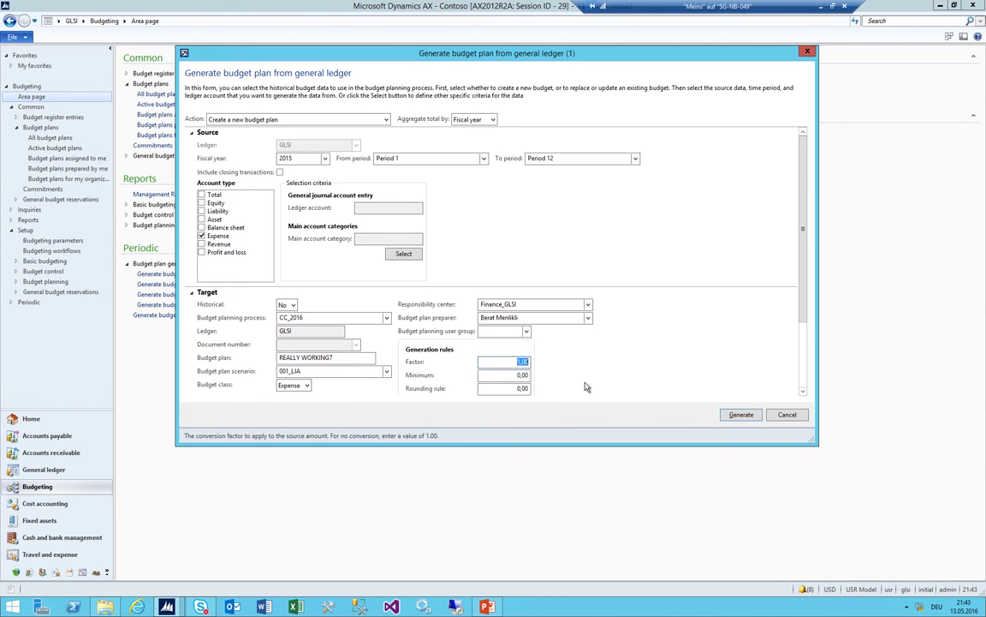
left_click(739, 415)
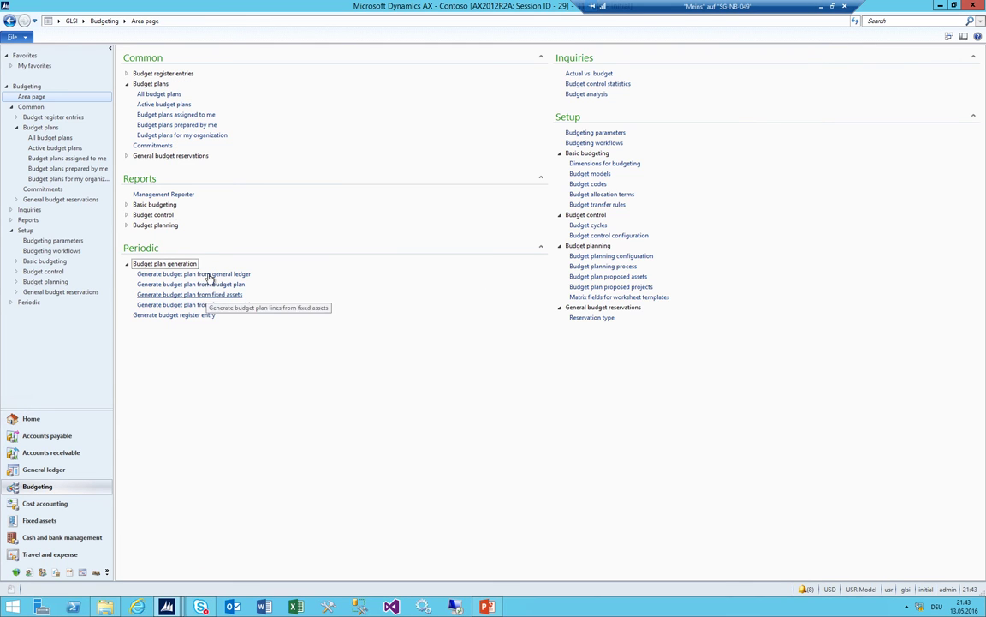
key("Escape")
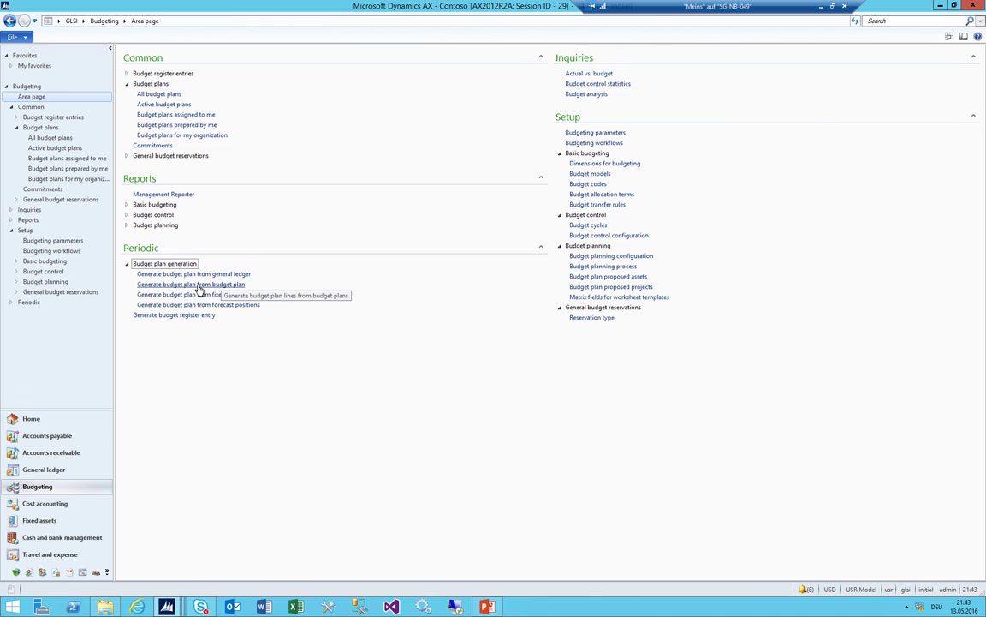
Start generating a budget plan from another budget plan with the action to replace the existing budget plan scenario
left_click(197, 284)
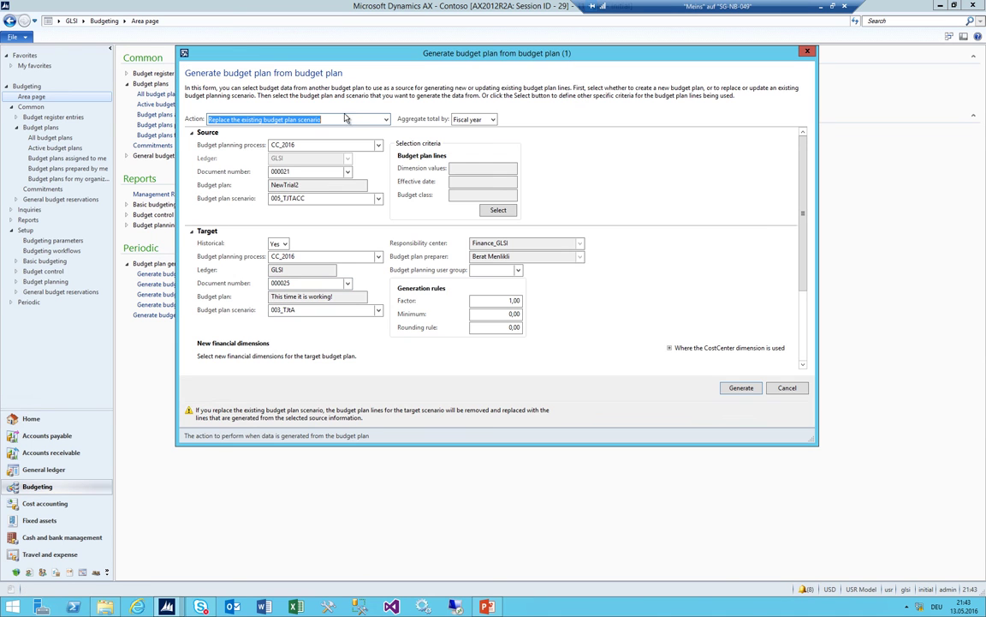
left_click(383, 119)
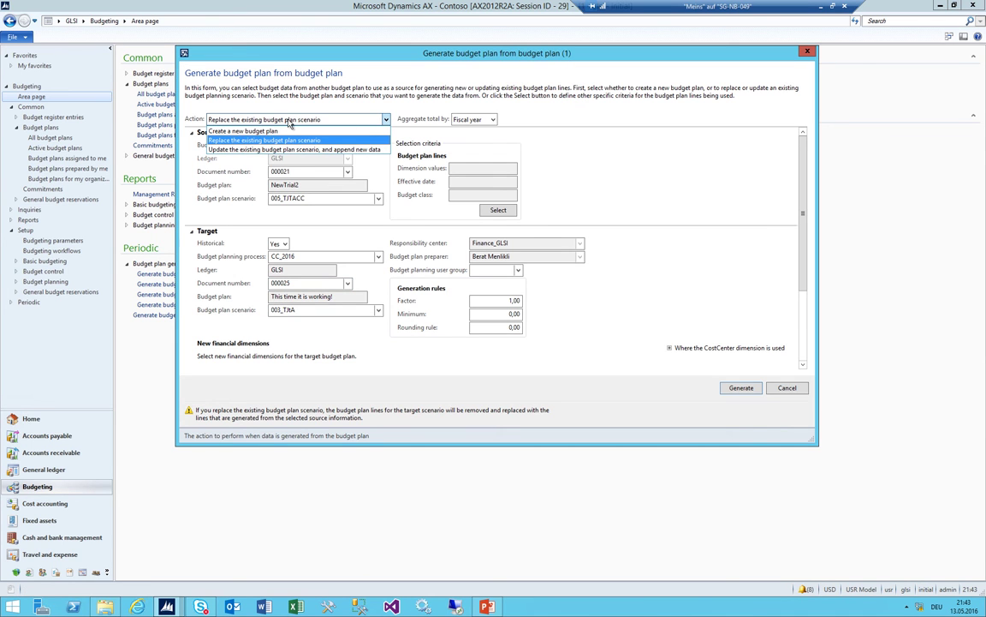
left_click(345, 140)
Keep budget planning process CC_2016 and choose document 000021 with scenario 005_TJTACC as the source
left_click(293, 170)
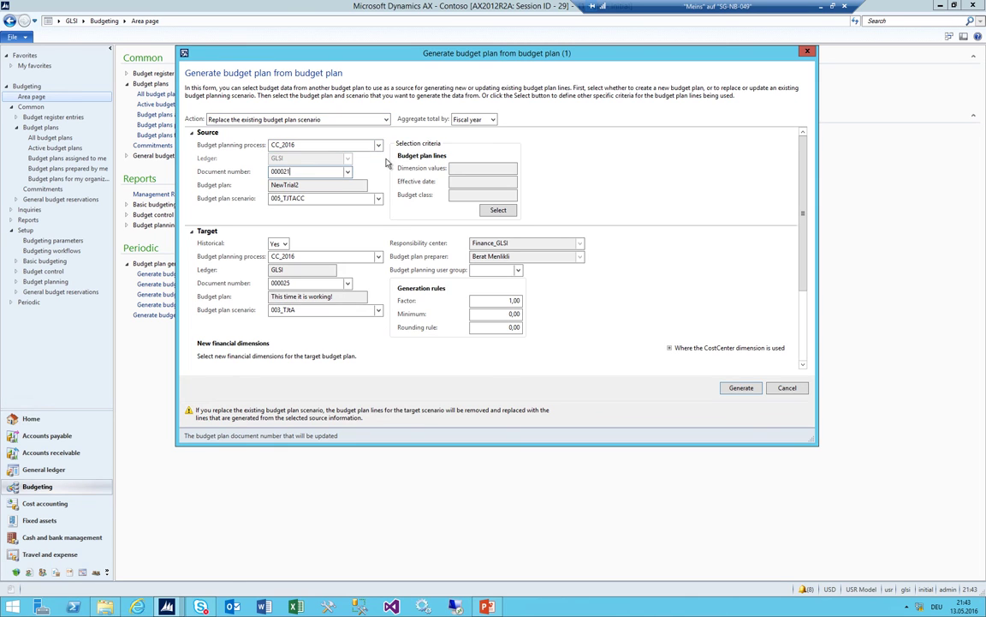
left_click(378, 146)
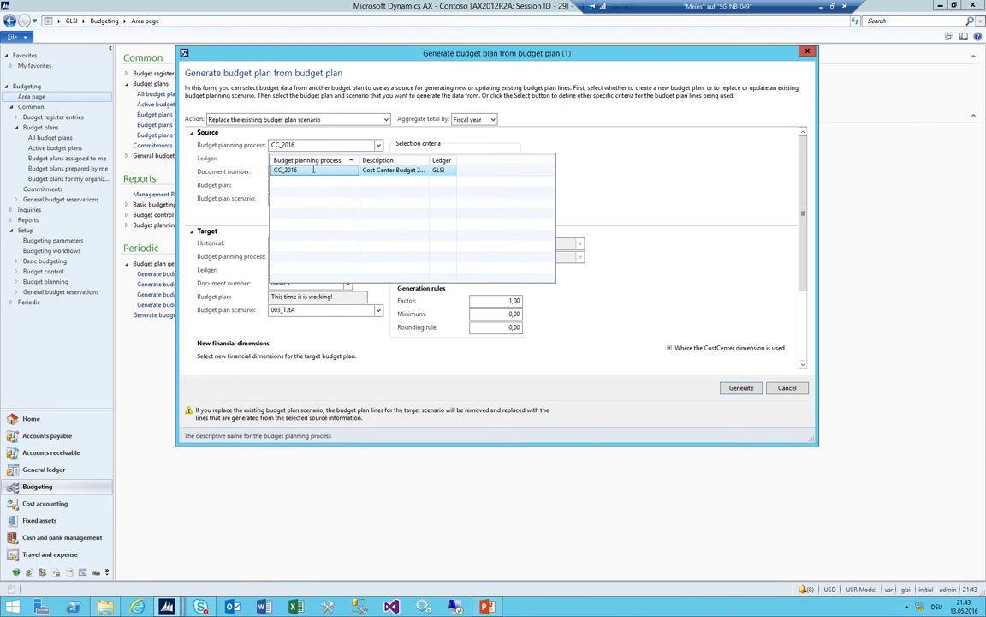
left_click(347, 171)
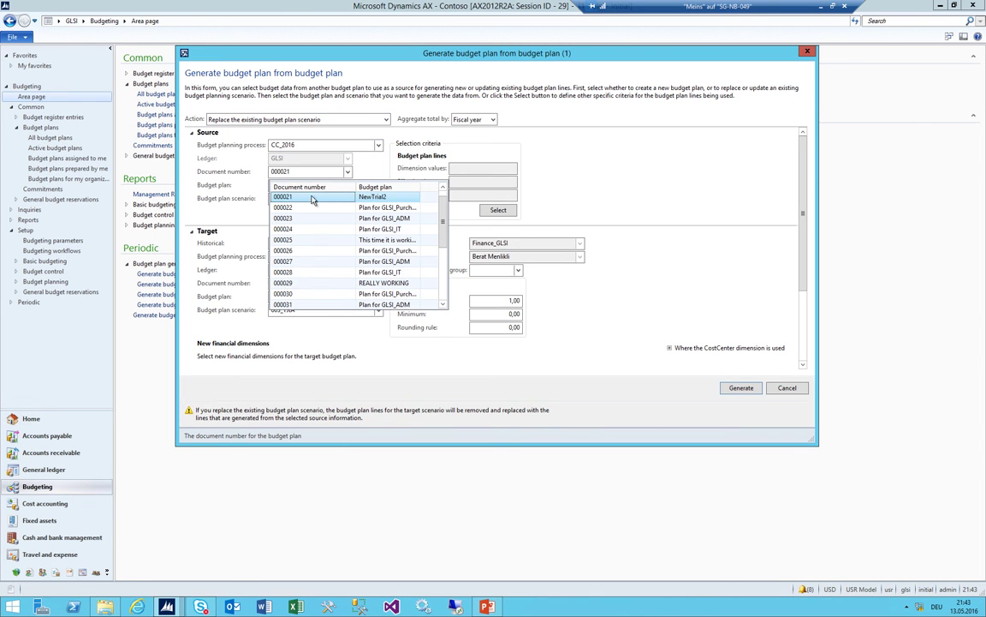
left_click(311, 197)
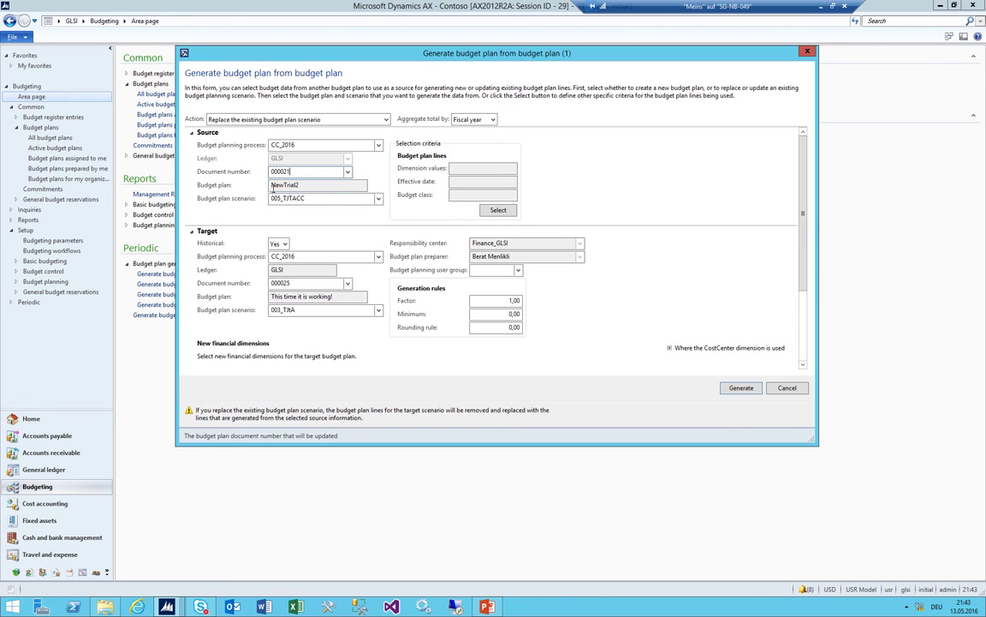
left_click(316, 197)
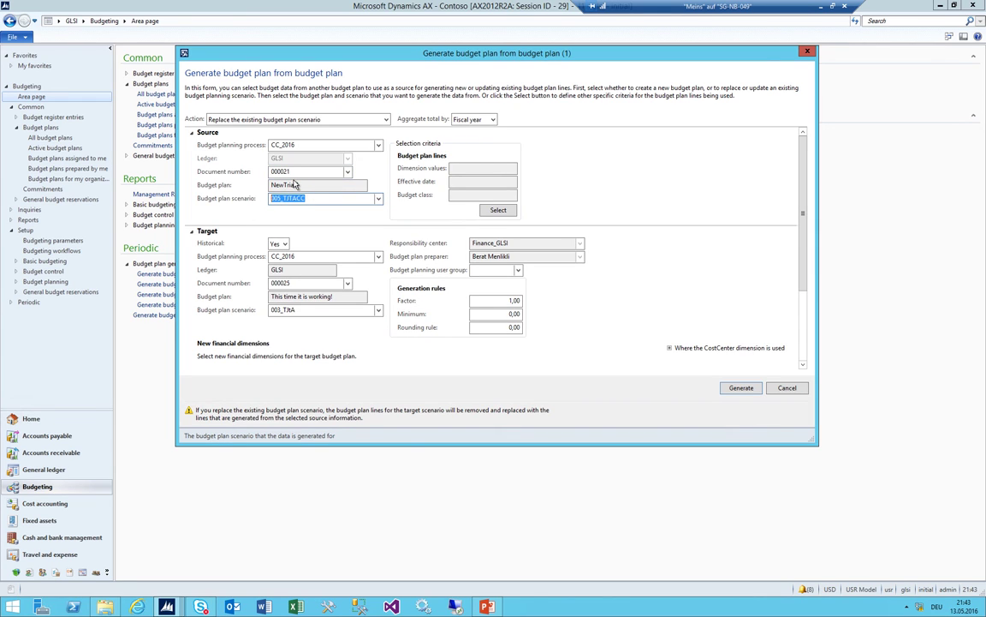
Set the target to non-historical, document 000049 with scenario 002_LJB, and generate the budget plan
left_click(286, 245)
left_click(300, 255)
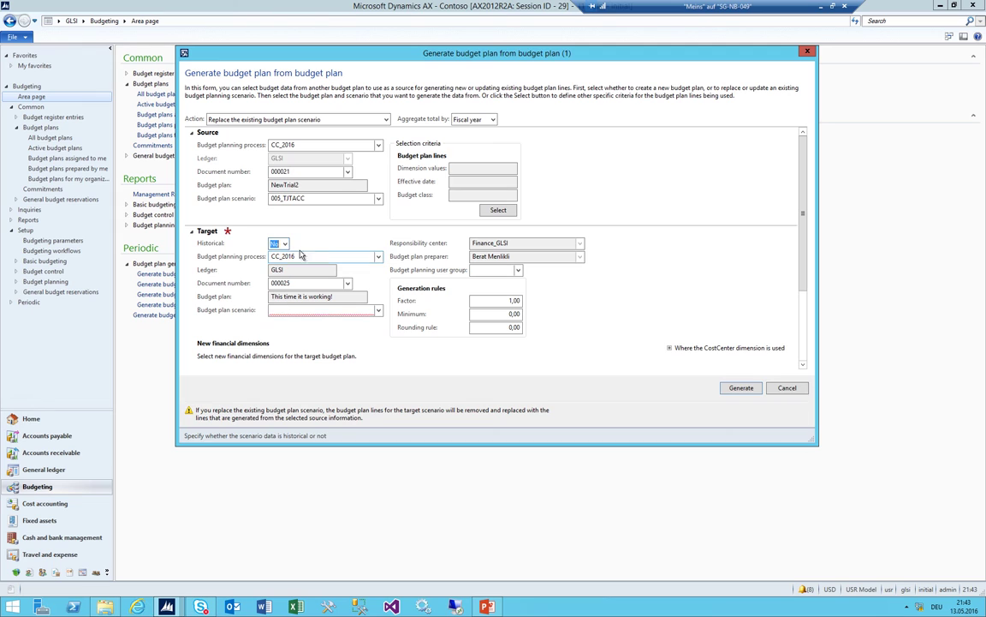
left_click(309, 255)
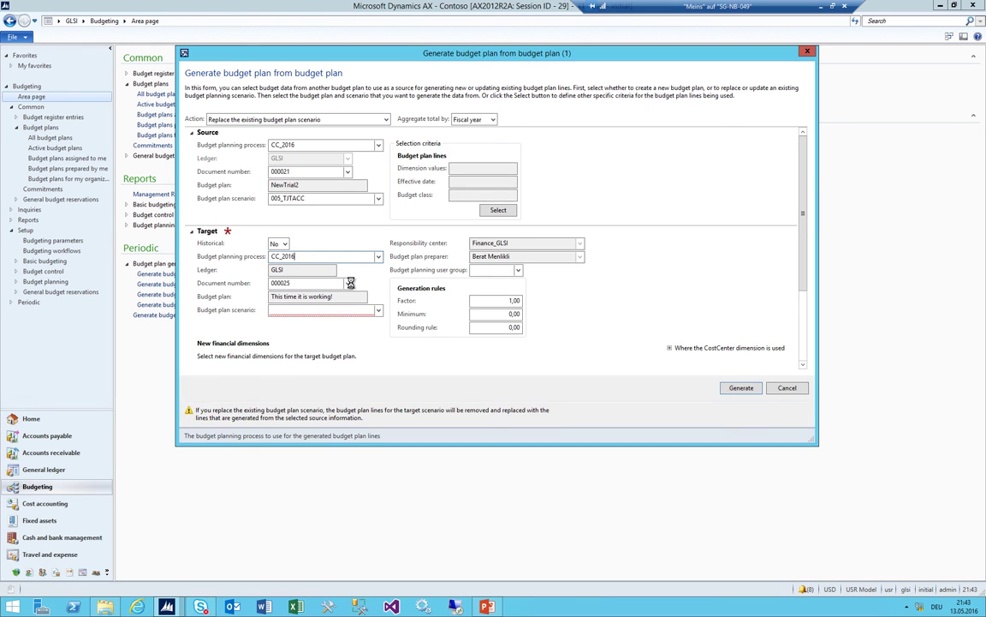
left_click(347, 282)
scroll(313, 323, "down", 5)
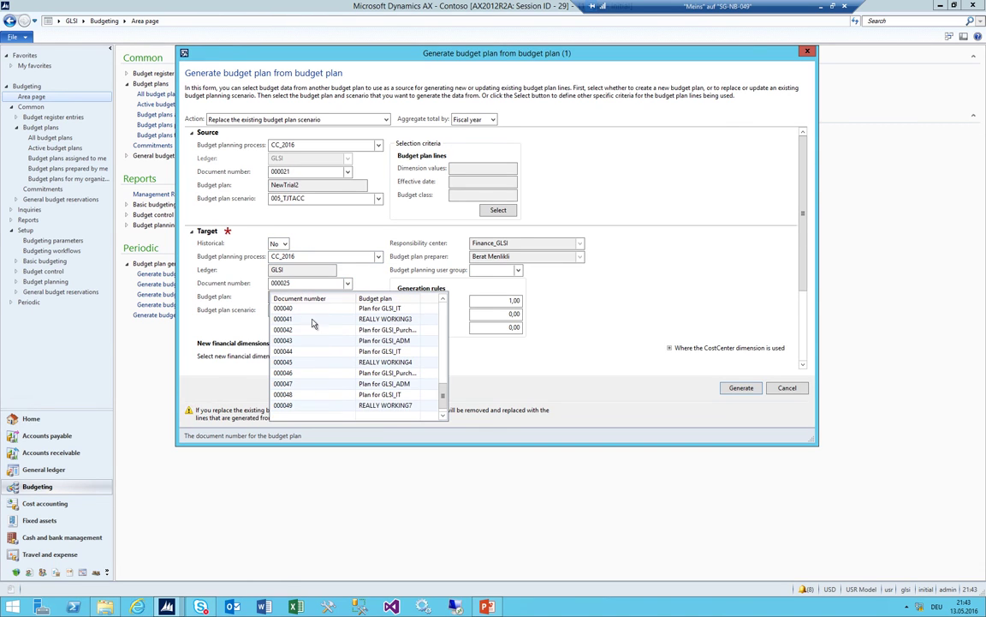
left_click(302, 408)
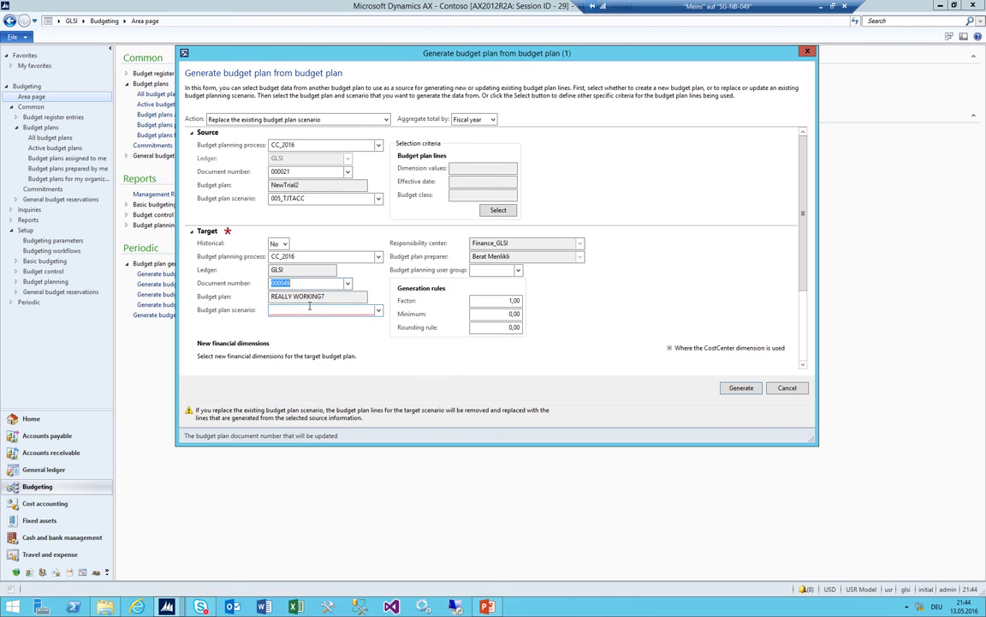
left_click(377, 310)
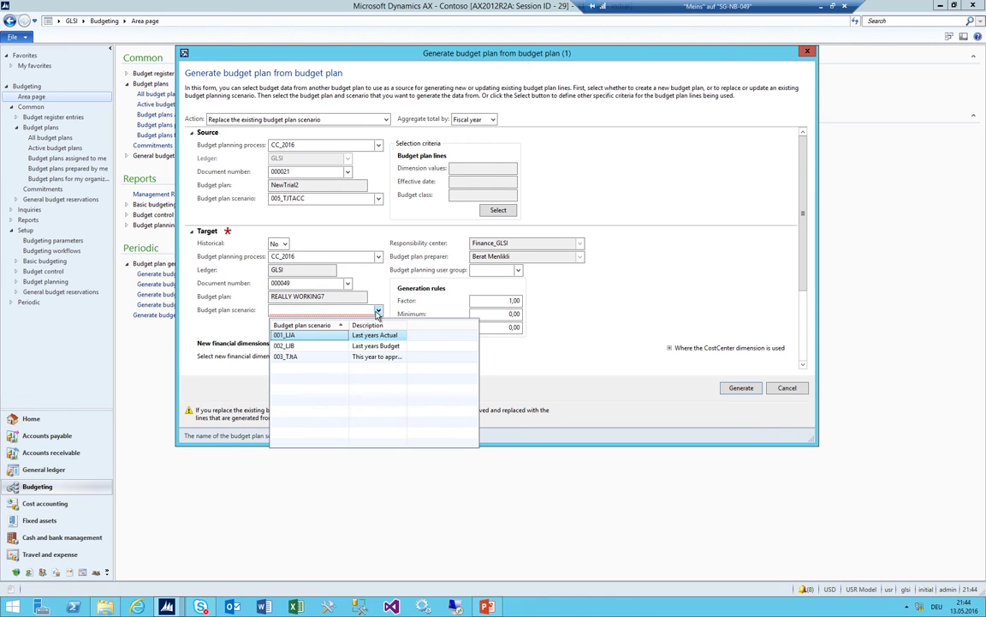
left_click(285, 346)
left_click(740, 390)
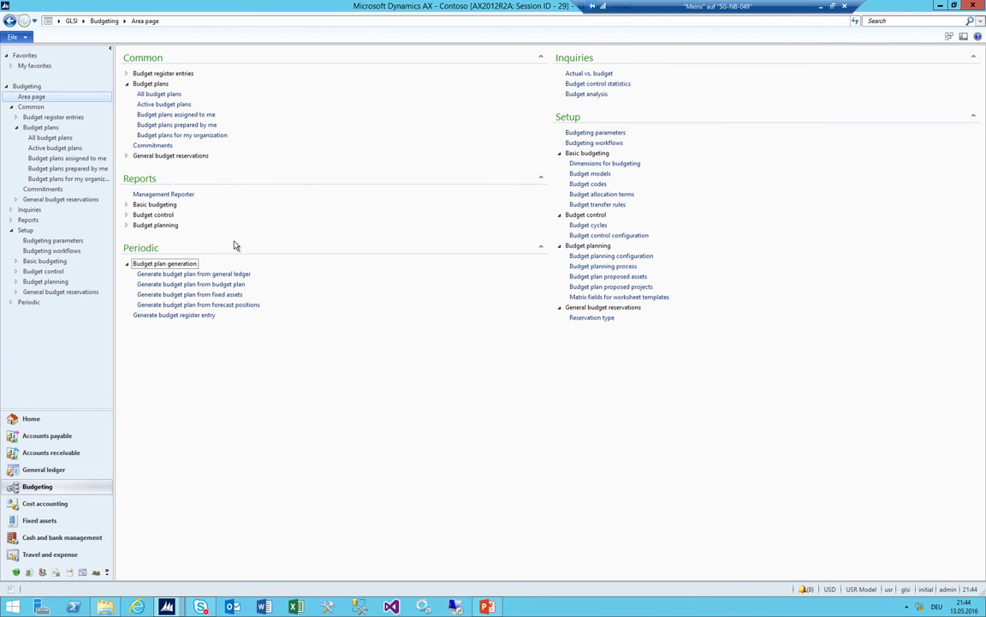
left_click(221, 248)
Set up a generation from general ledger that replaces the existing scenario, with non-historical target document 000049
left_click(207, 274)
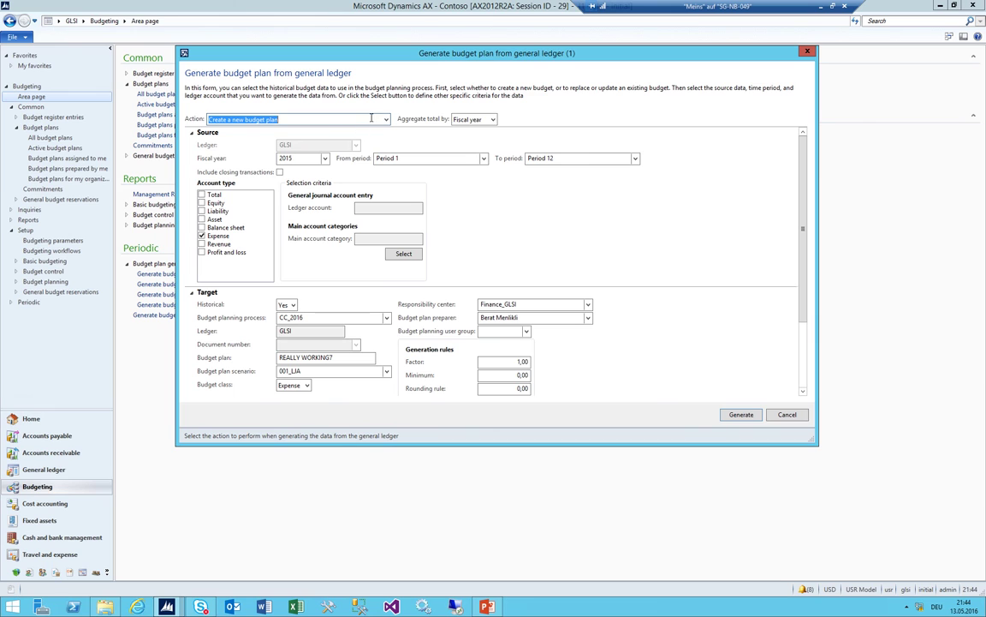
left_click(387, 119)
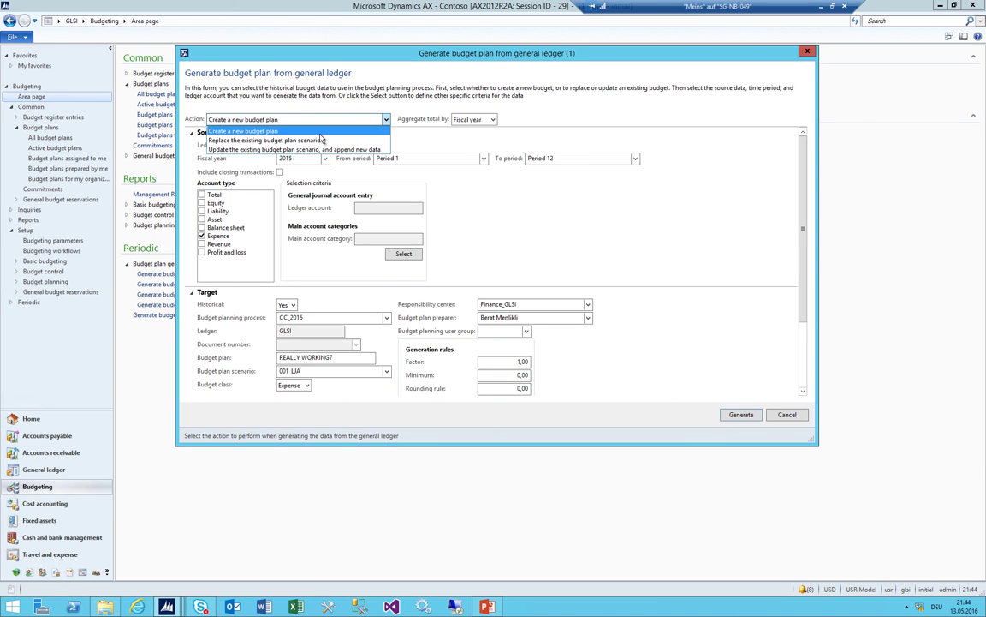
left_click(261, 139)
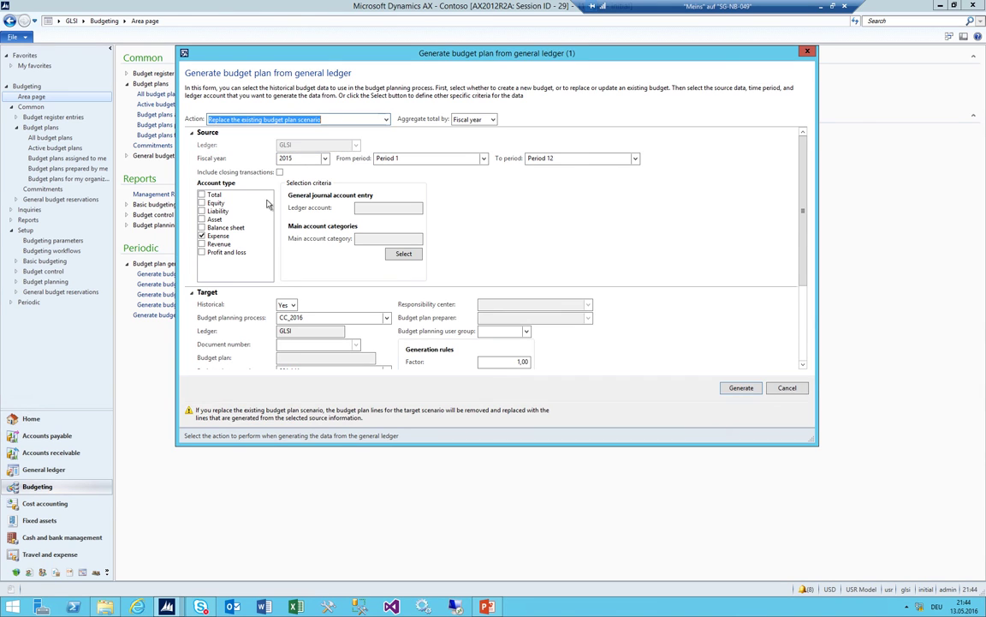
left_click(381, 292)
left_click(249, 289)
left_click(293, 253)
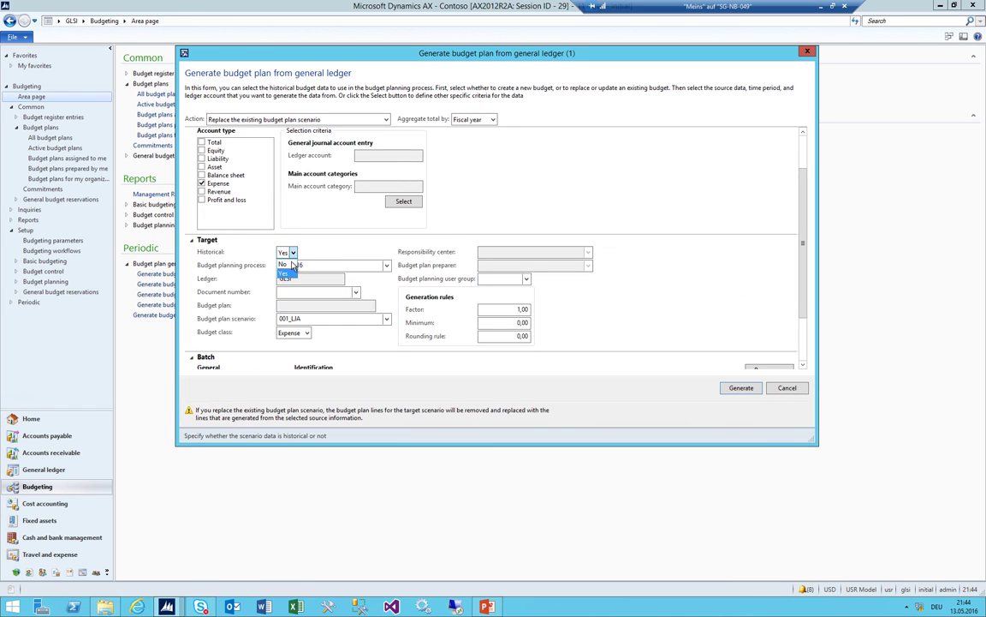
left_click(290, 264)
left_click(355, 292)
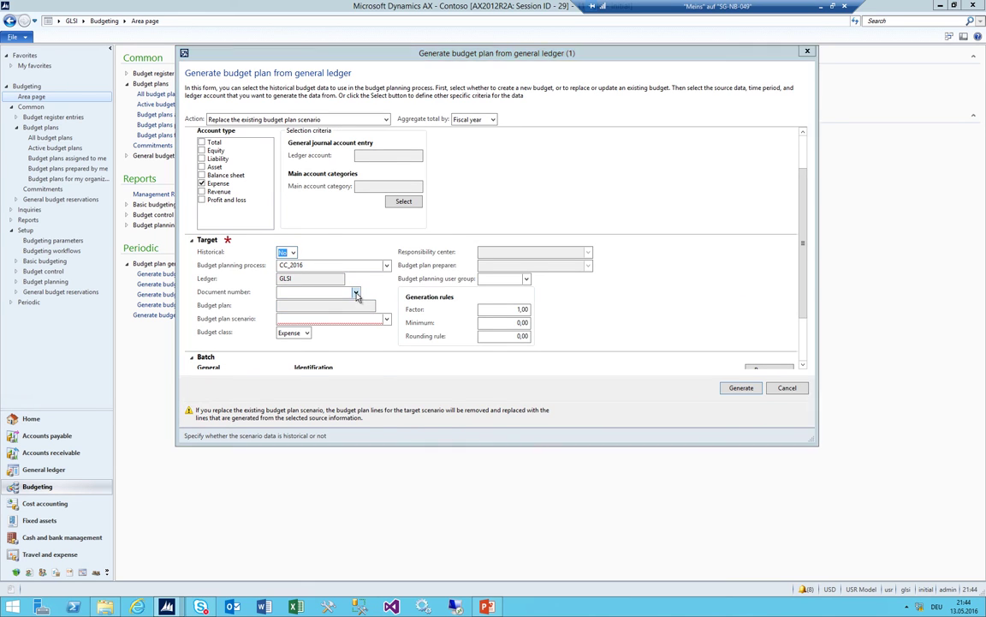
left_click(317, 318)
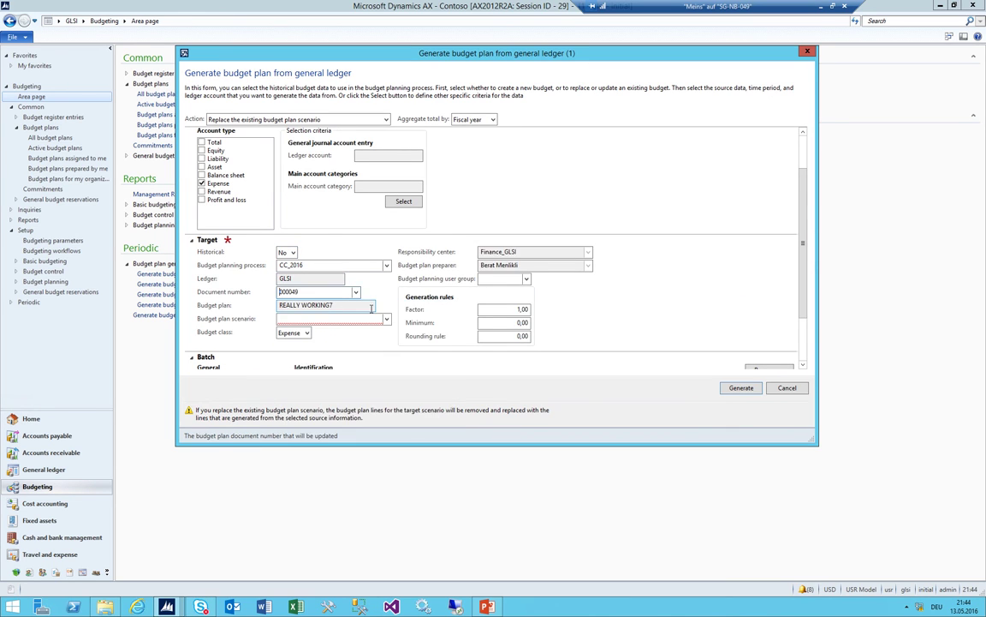
Choose target scenario 003_TJtA, set the factor to 1,25 and generate the budget plan
left_click(386, 319)
left_click(295, 365)
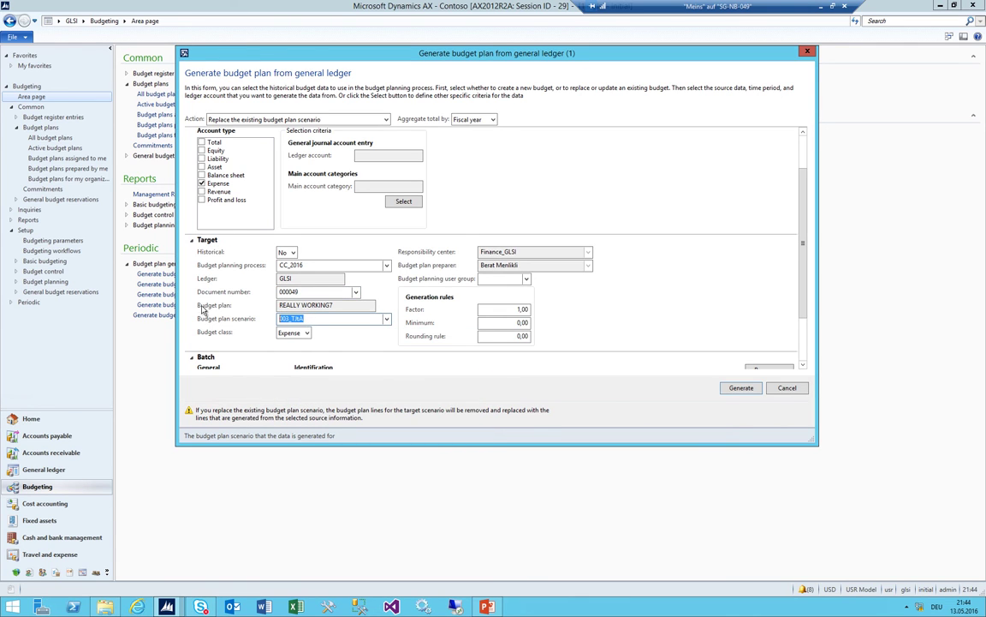
left_click(507, 309)
type("1,25")
key("Tab")
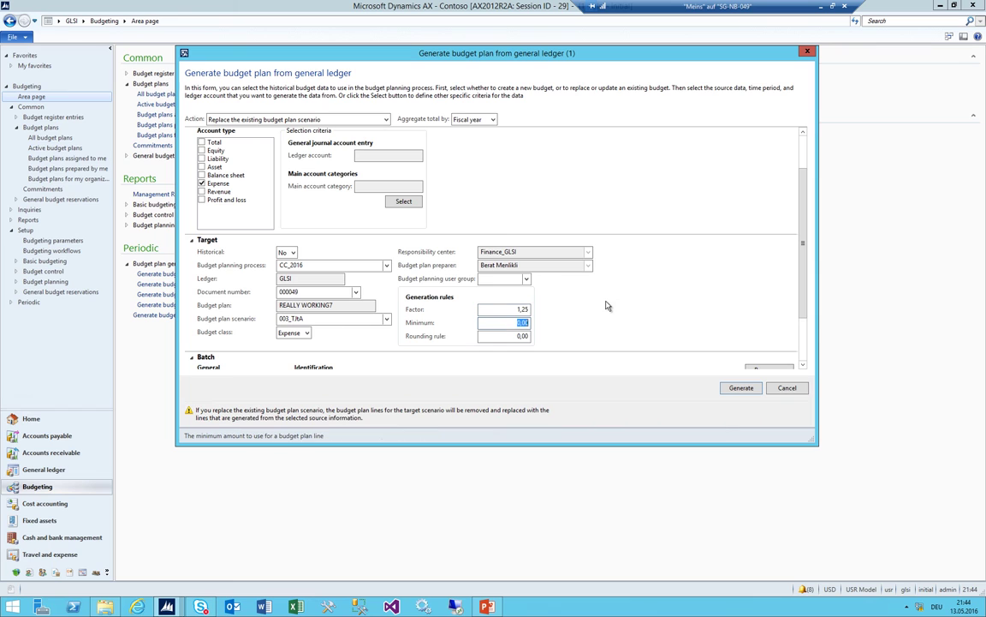
left_click(740, 388)
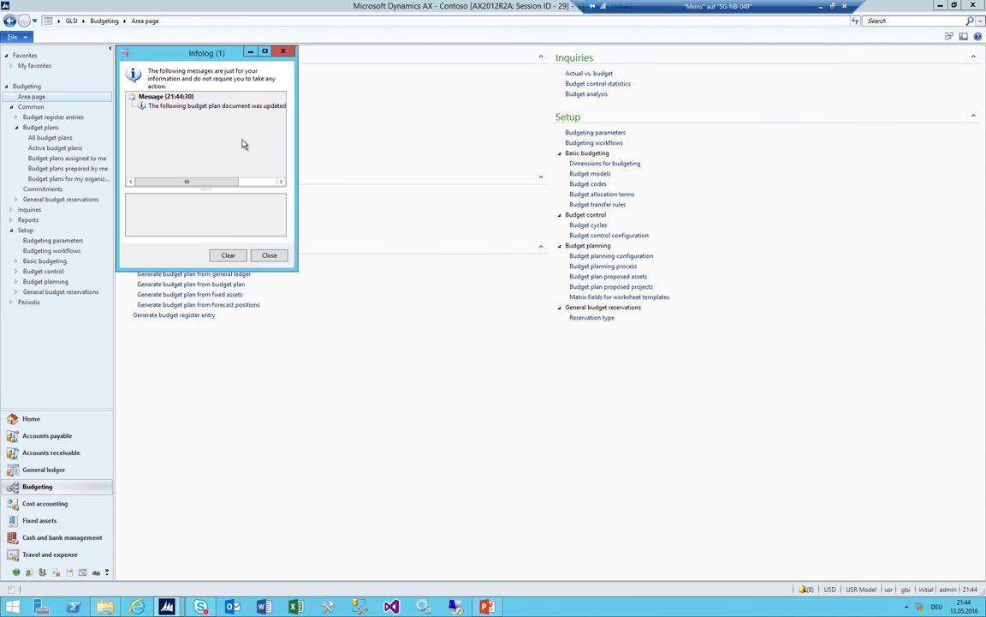
key("Escape")
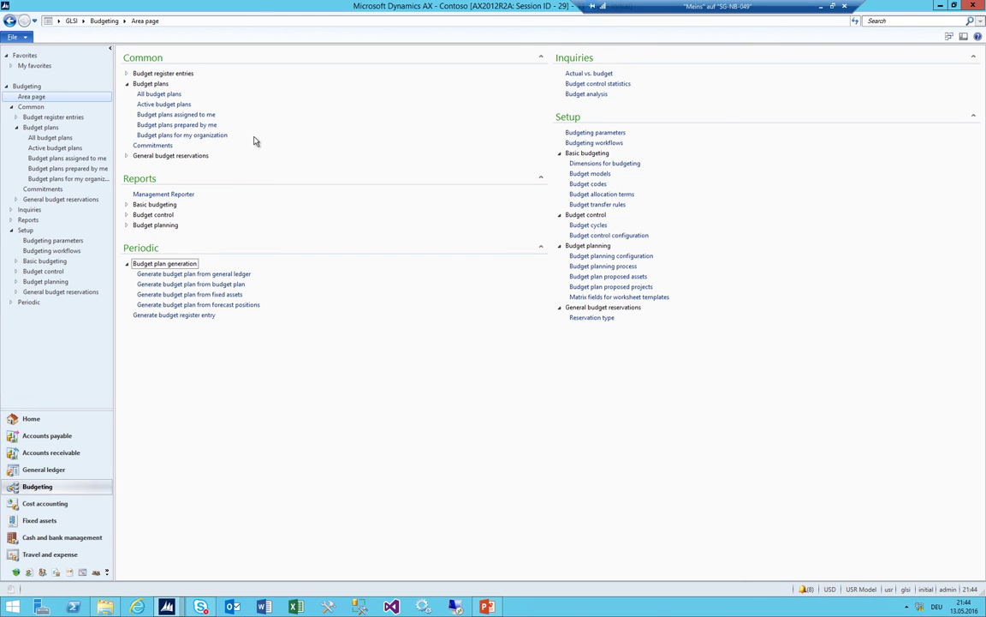
Open the worksheet of REALLY WORKING7 from the organization's budget plans and widen the TtA column
left_click(183, 135)
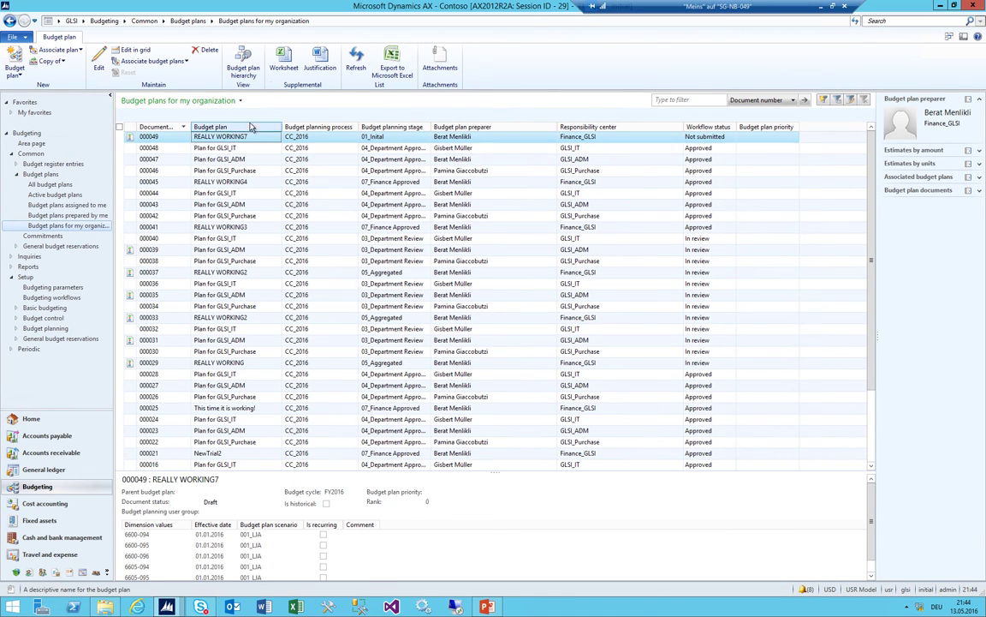
left_click(297, 58)
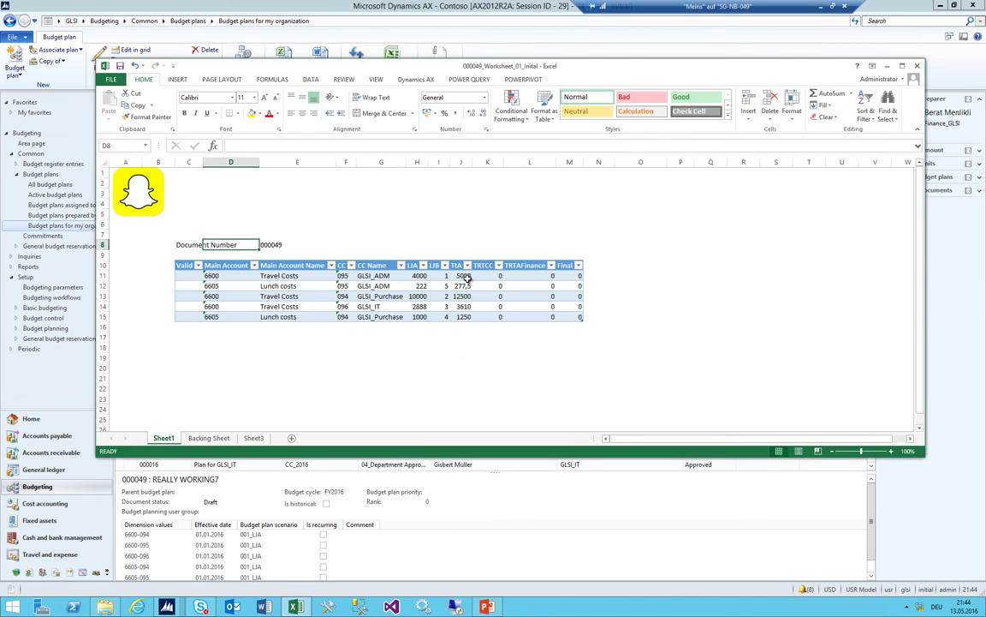
left_click(466, 276)
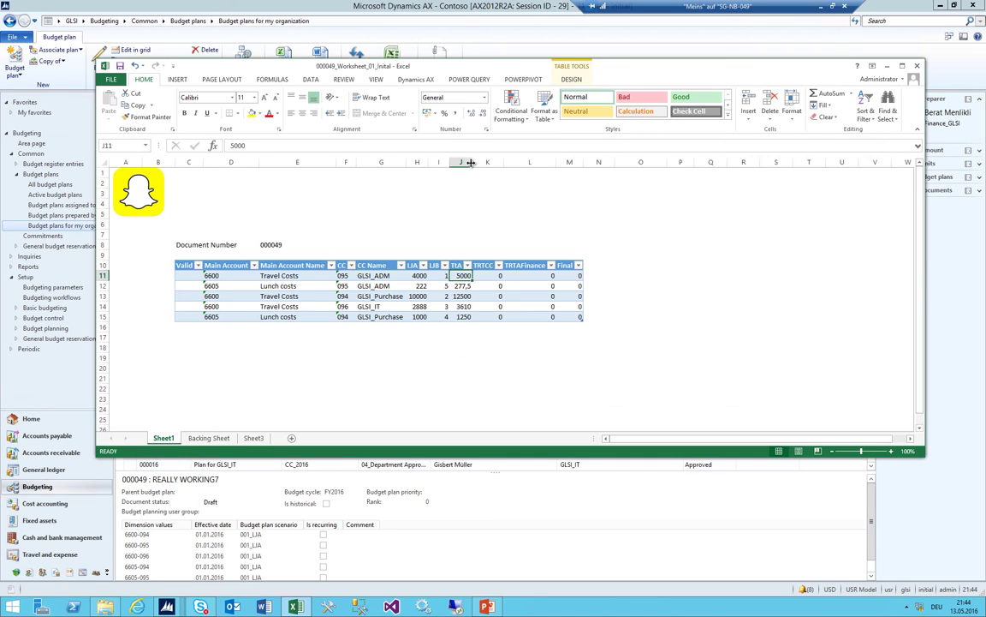
left_click_drag(471, 162, 499, 163)
Enter 7000, 8000, 9000, 10000 and 11000 down the TtA column for the five budget lines
type("700")
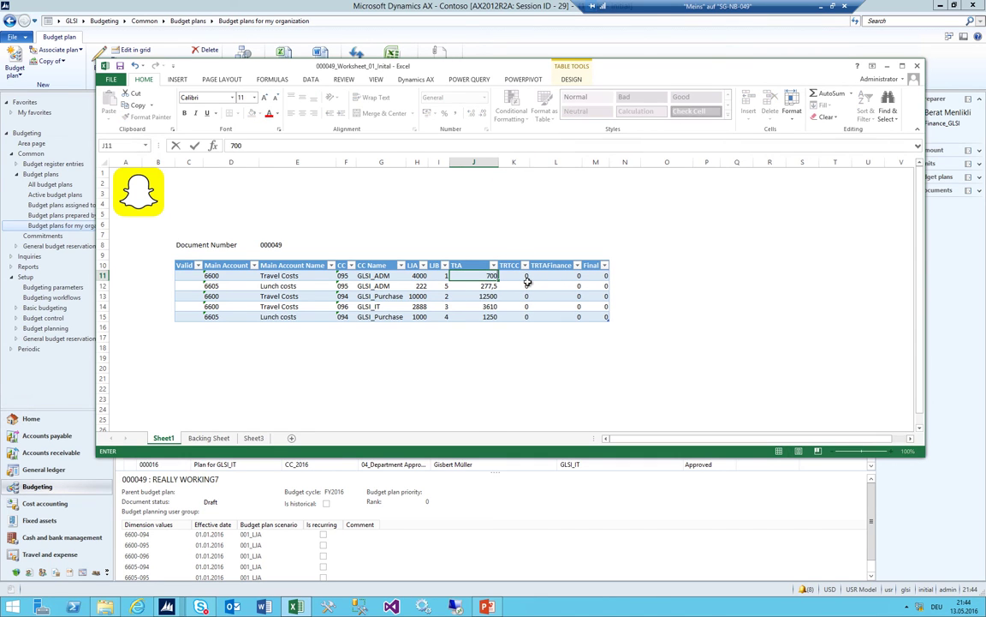
type("0")
key("Return")
type("8000")
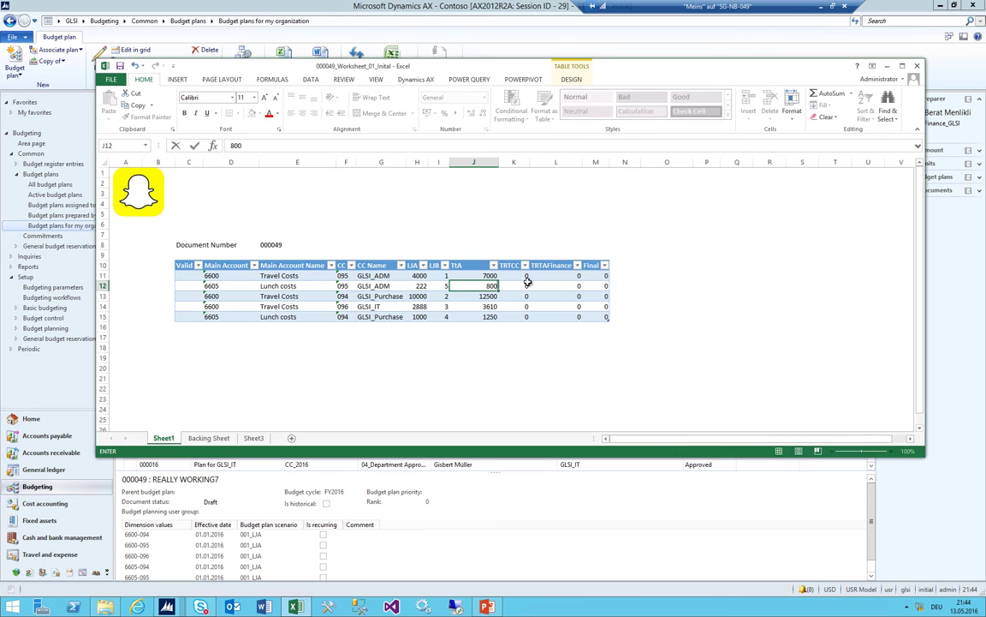
key("Return")
type("9000")
key("Return")
type("1")
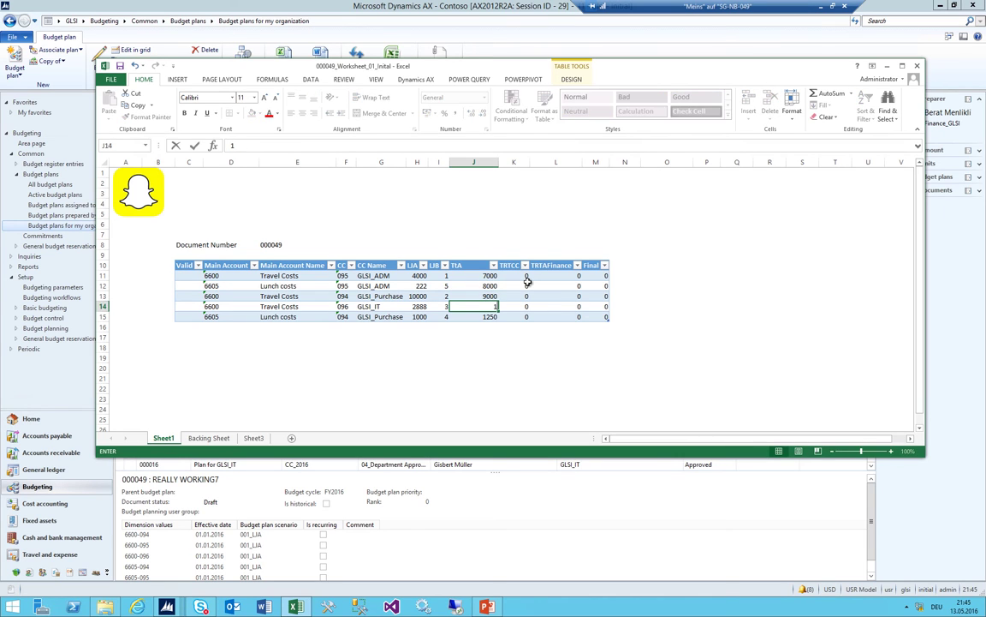
type("0000")
key("Return")
type("11")
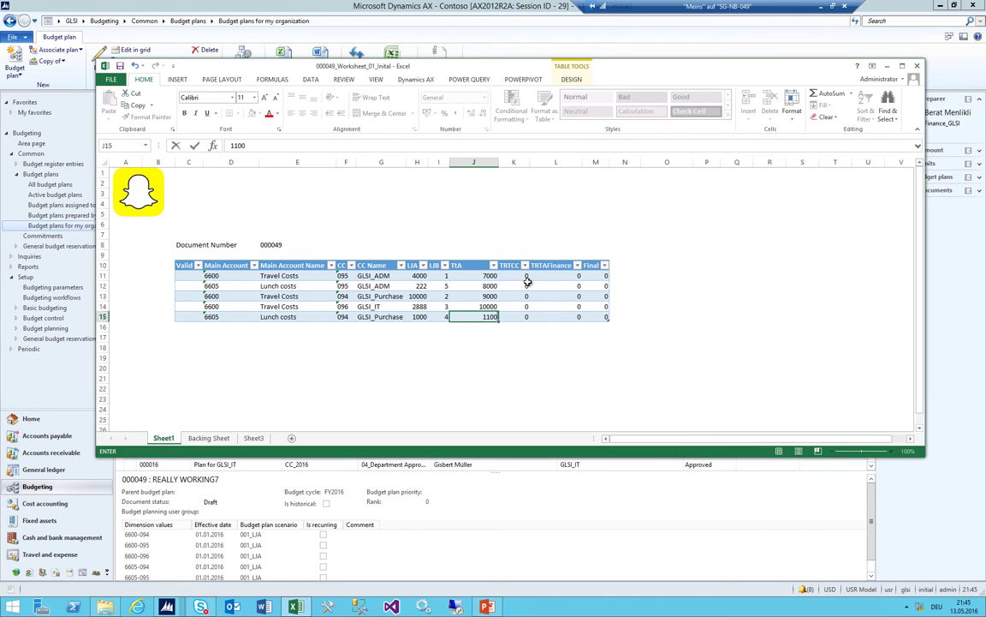
key("Up")
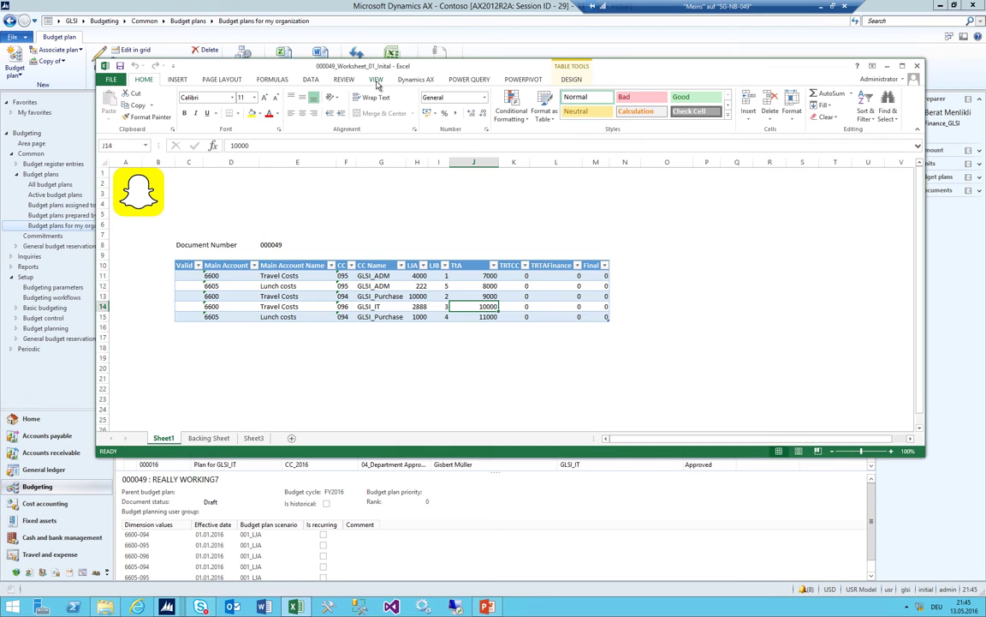
Publish the worksheet data to Dynamics AX and close the workbook without saving
left_click(409, 81)
left_click(235, 101)
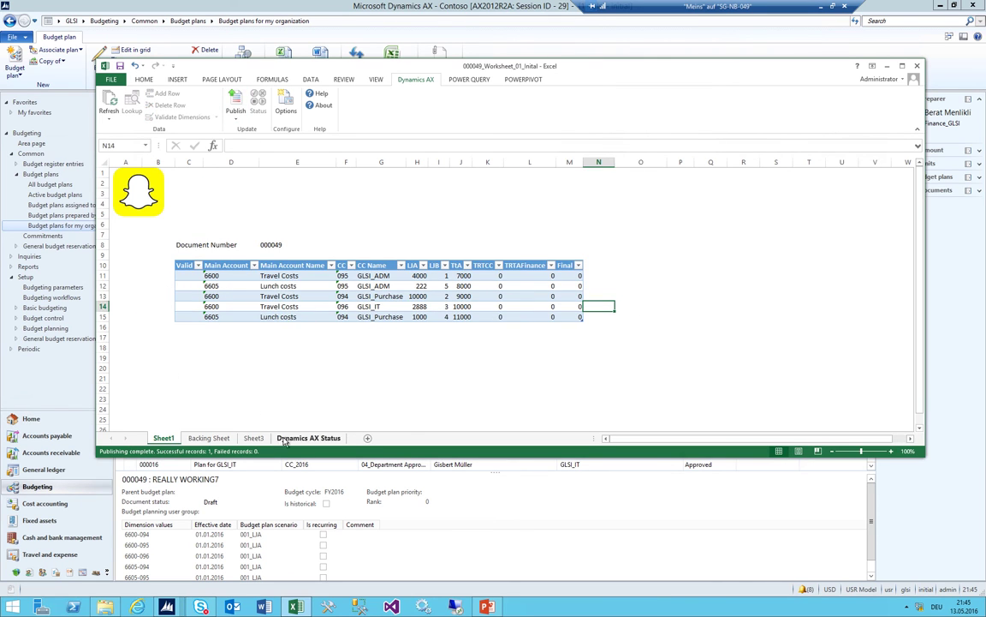
left_click(915, 67)
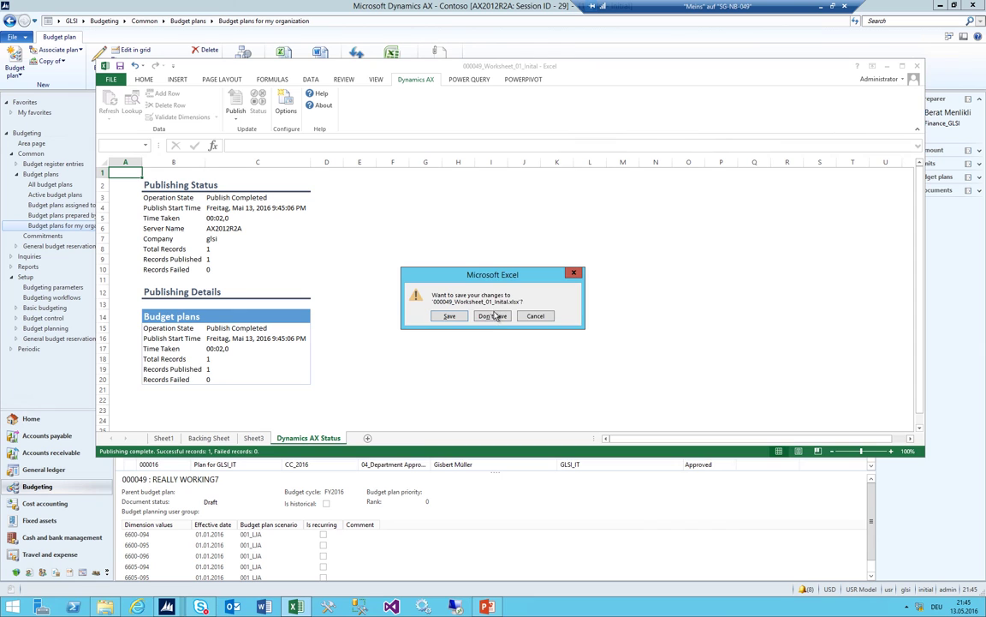
left_click(493, 316)
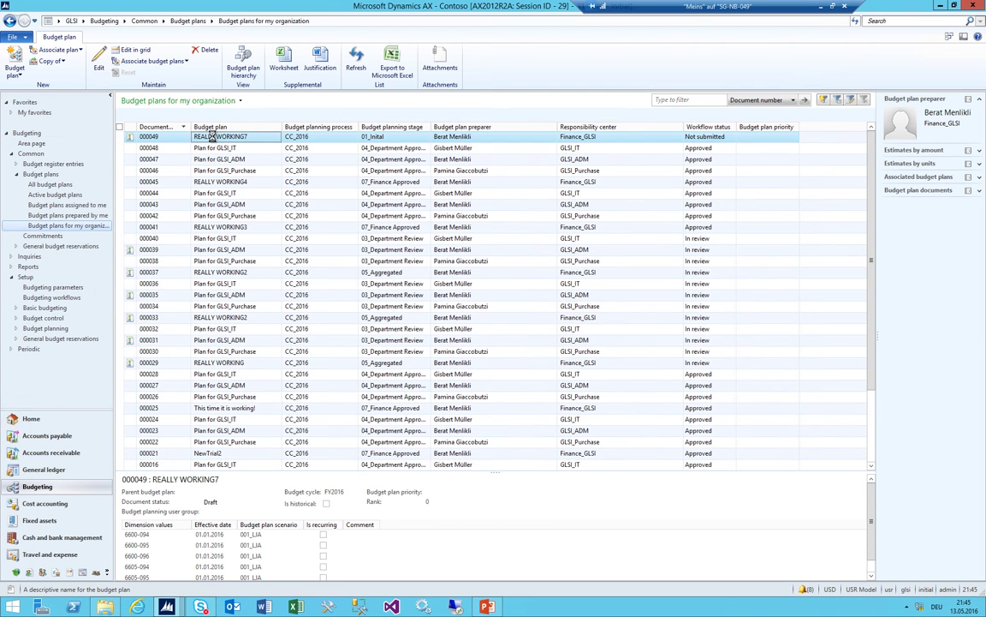
Open budget plan REALLY WORKING7 and check its lines for scenarios 002_LJB and 003_TJtA
double_click(212, 137)
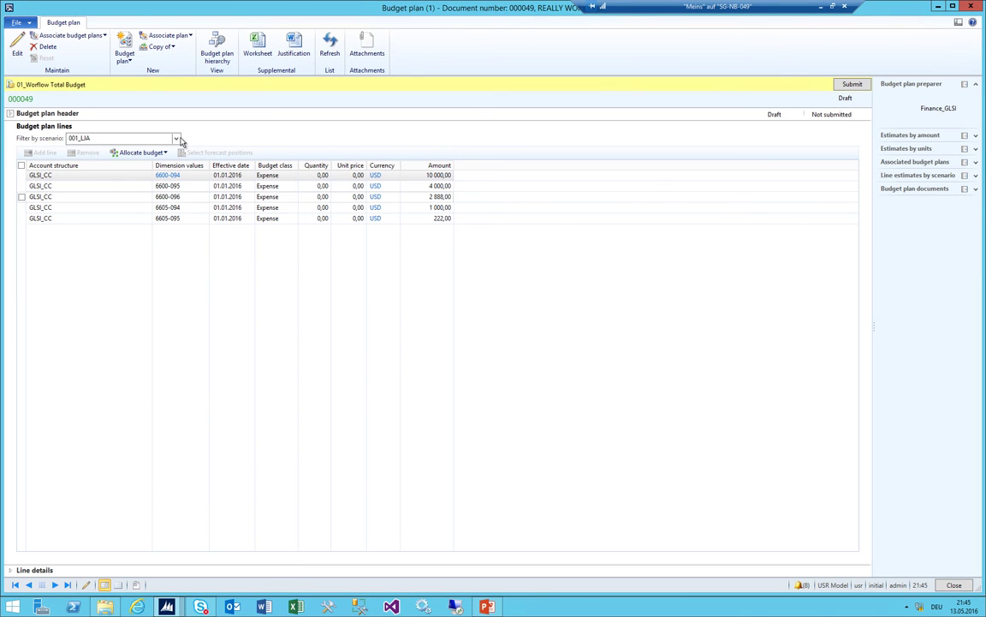
left_click(177, 138)
left_click(103, 177)
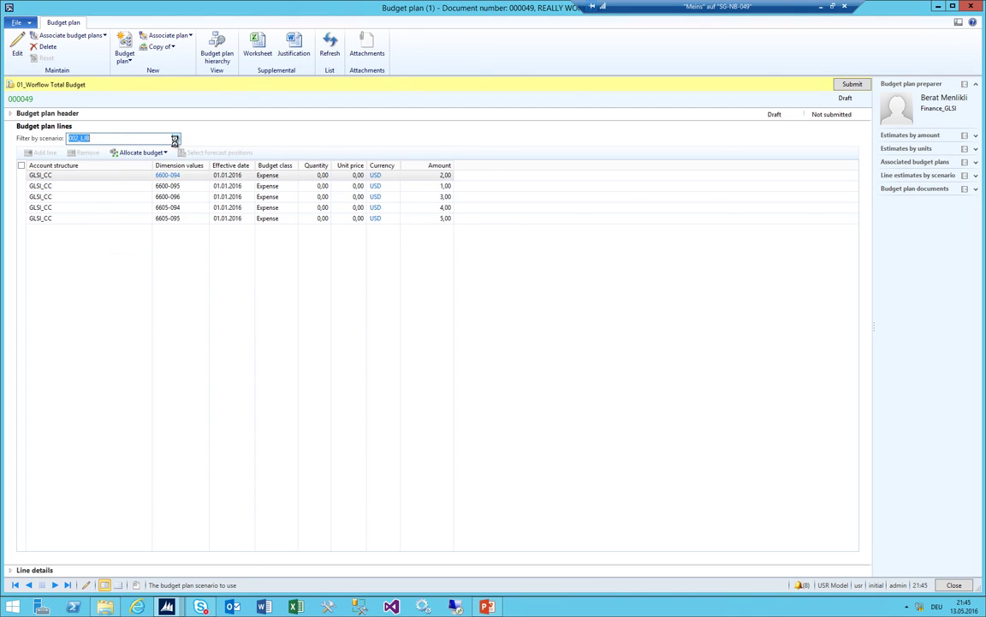
left_click(175, 138)
left_click(104, 187)
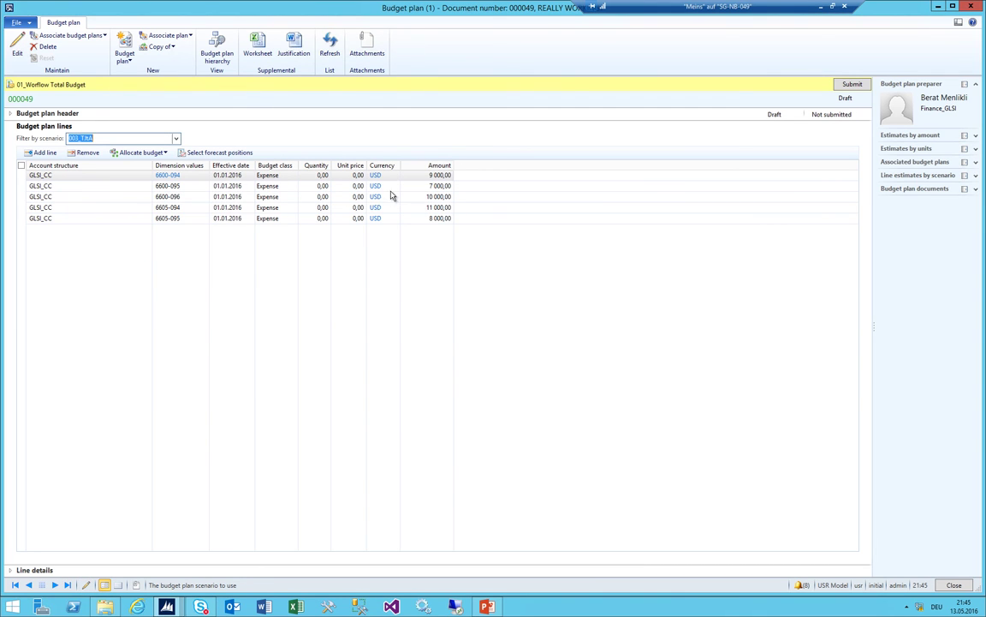
Submit budget plan REALLY WORKING7 to the workflow with the comment "That's fine" and close the plan
left_click(850, 85)
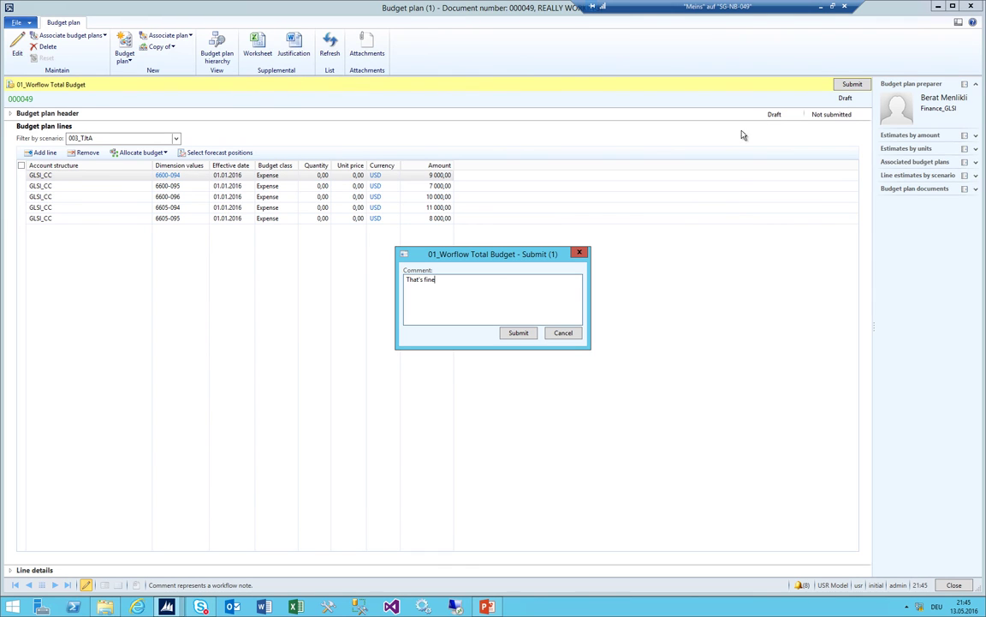
left_click(518, 334)
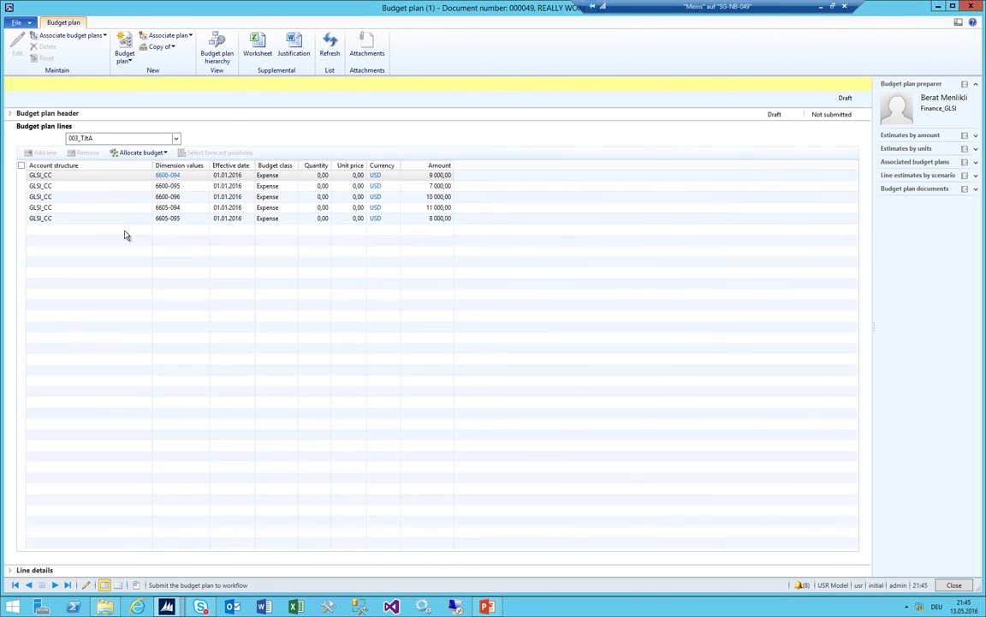
key("Escape")
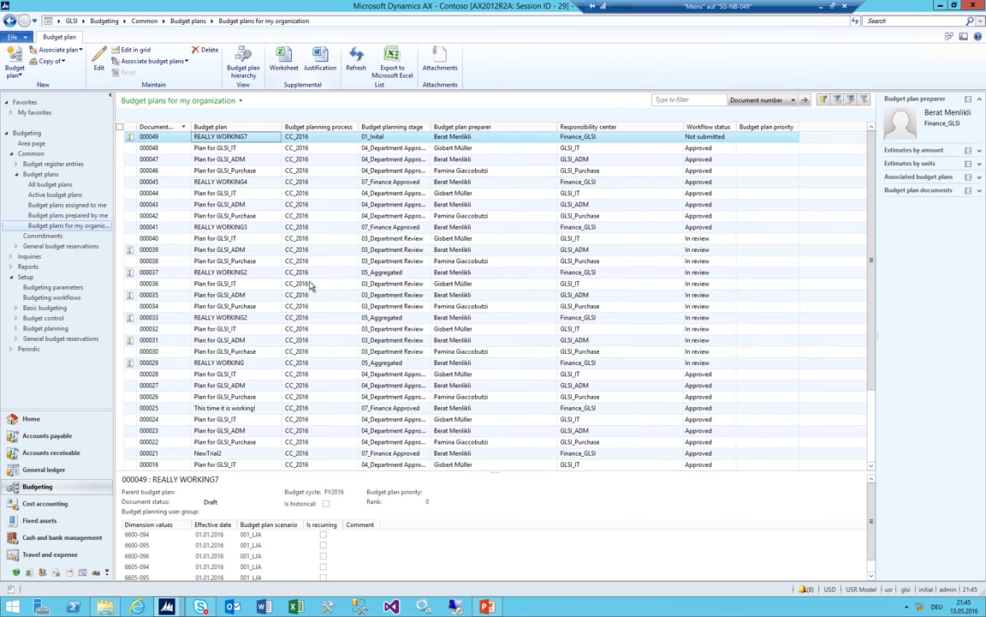
Look through the assigned and all budget plans, and open the worksheet of Plan for GLSI_ADM, document 000051
key("alt+Left")
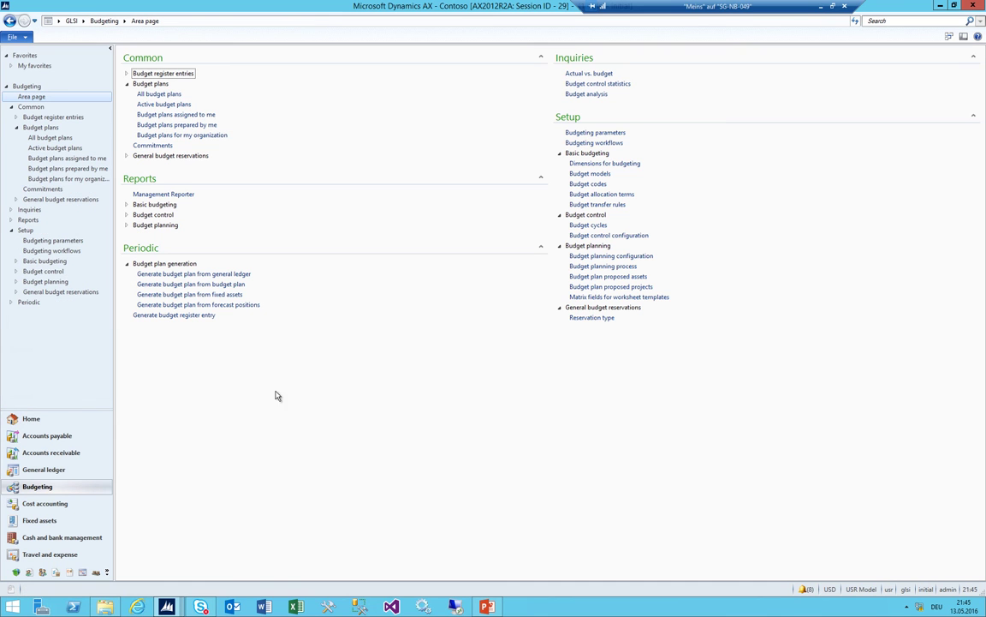
left_click(168, 114)
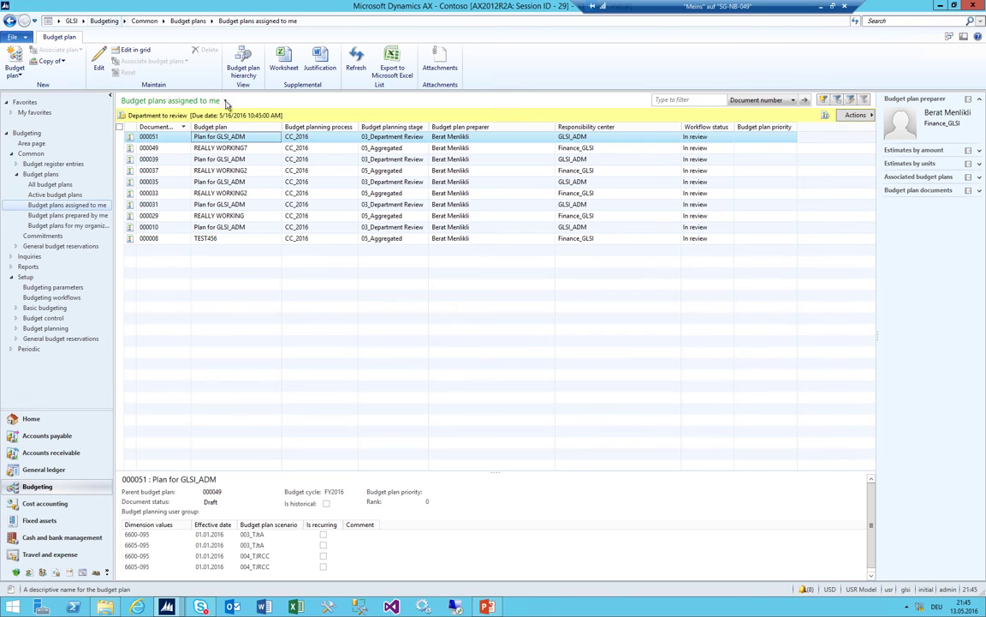
left_click(189, 21)
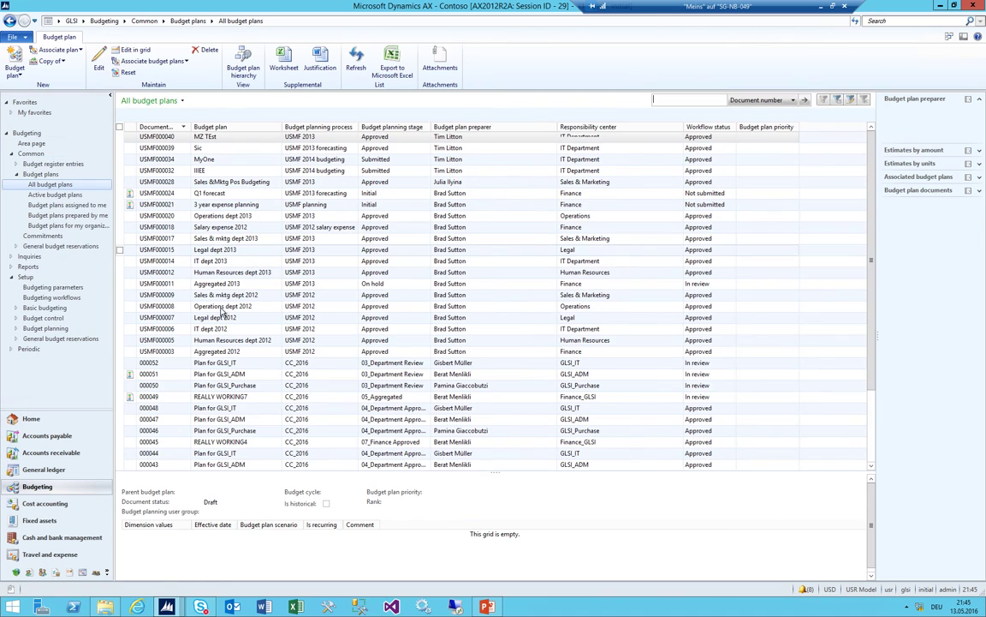
left_click(202, 397)
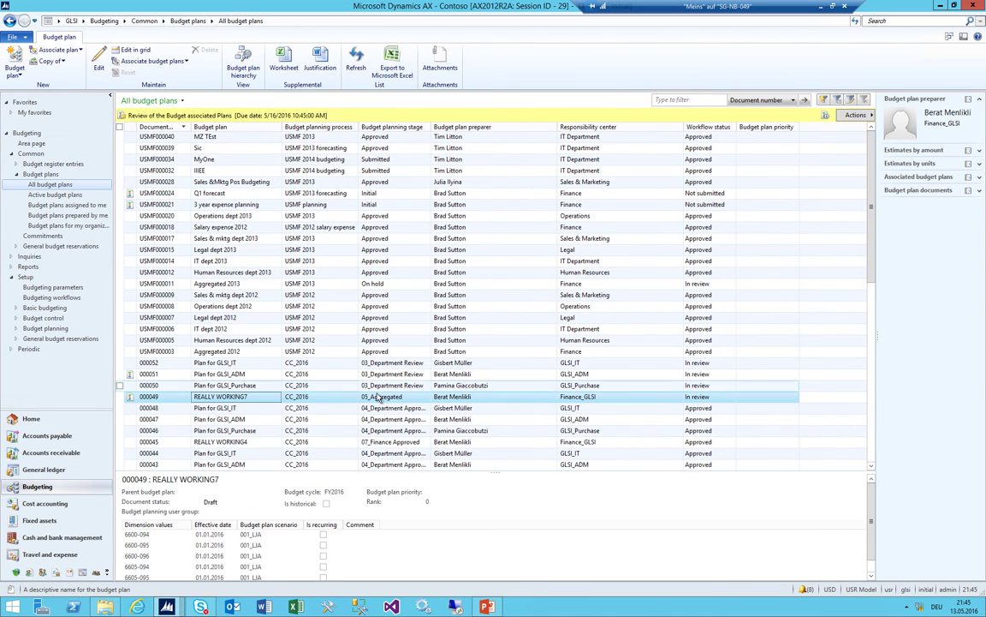
left_click(209, 374)
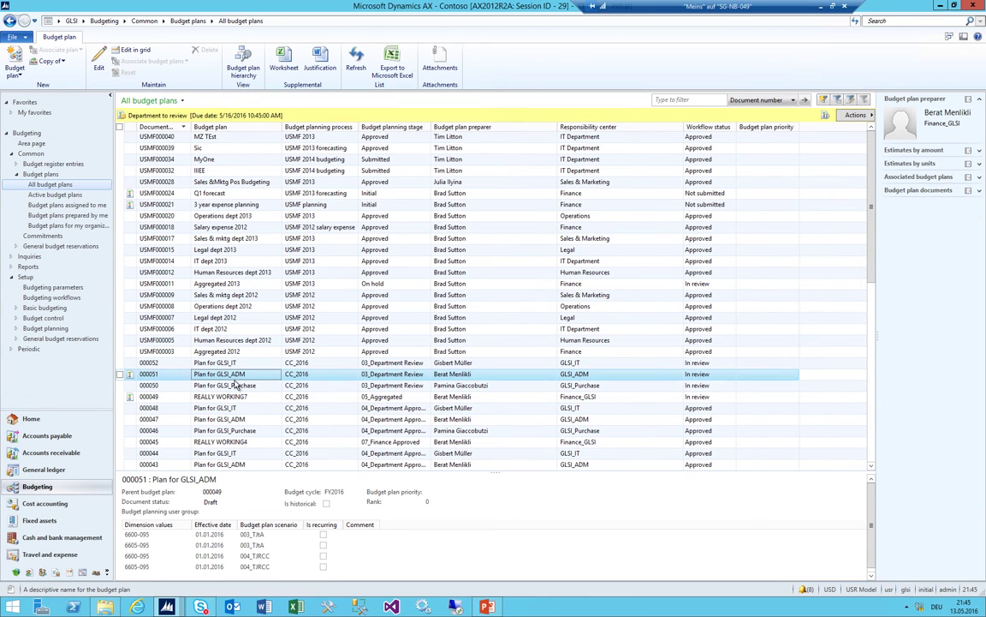
left_click(291, 60)
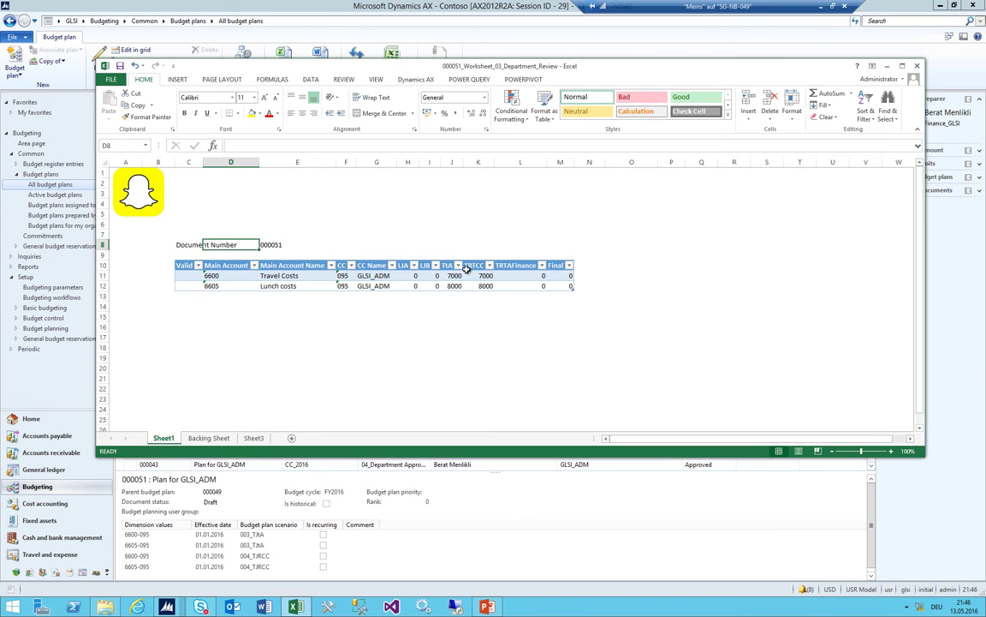
Set the TRTCC amounts to 9000 for Travel Costs and 10000 for Lunch costs
left_click(444, 275)
left_click(484, 275)
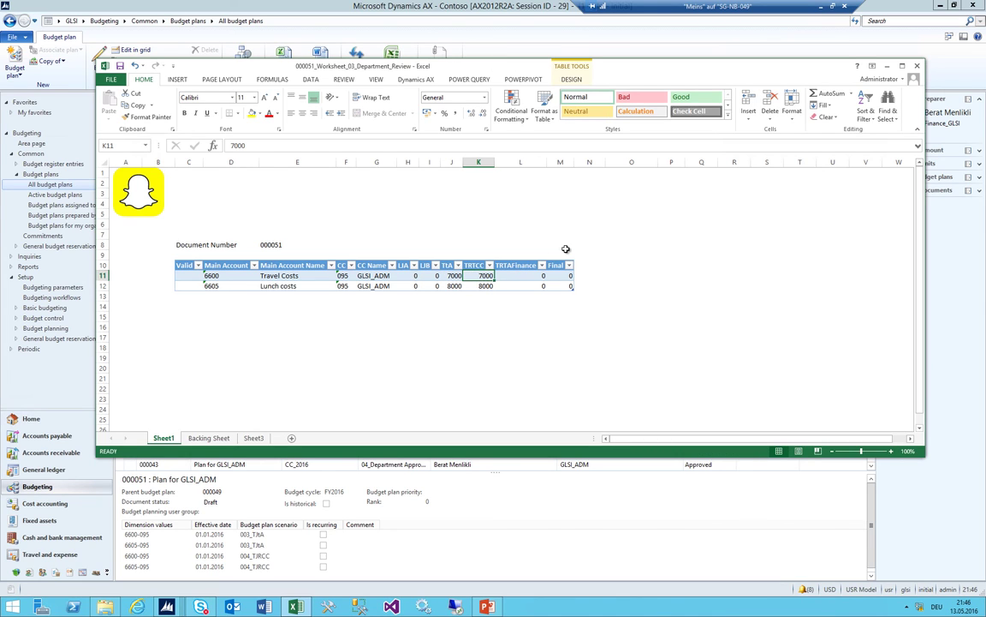
type("9000")
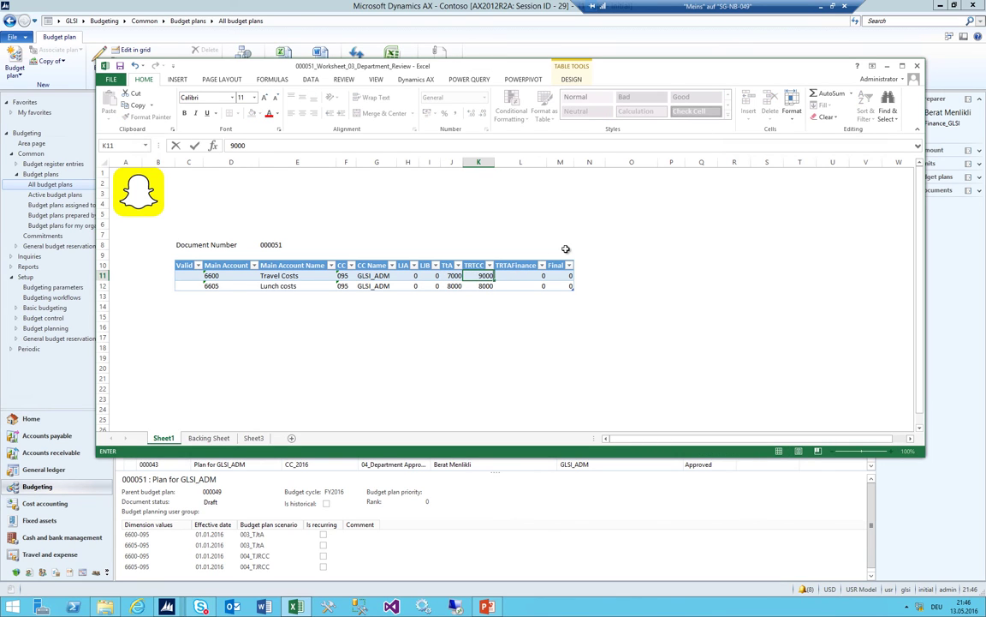
key("Return")
type("100")
key("Up")
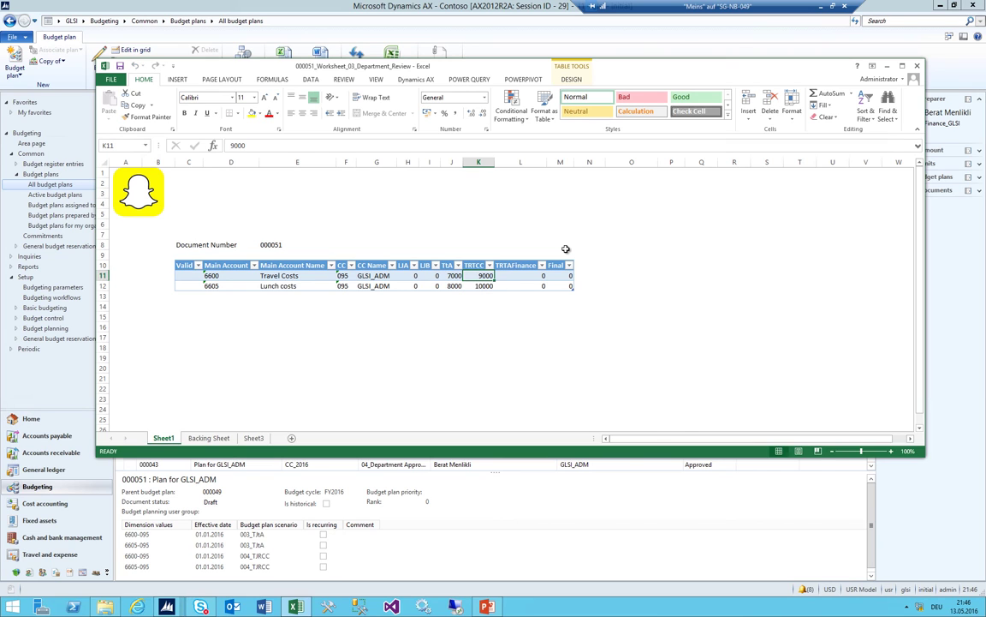
Publish the GLSI_ADM worksheet data to Dynamics AX and close the workbook without saving
left_click(416, 79)
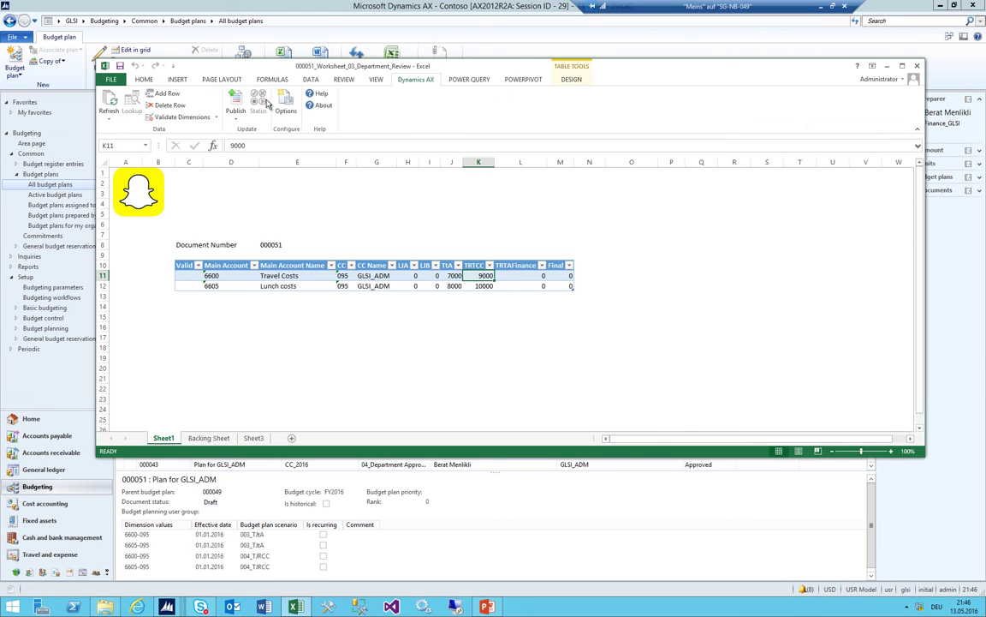
left_click(236, 101)
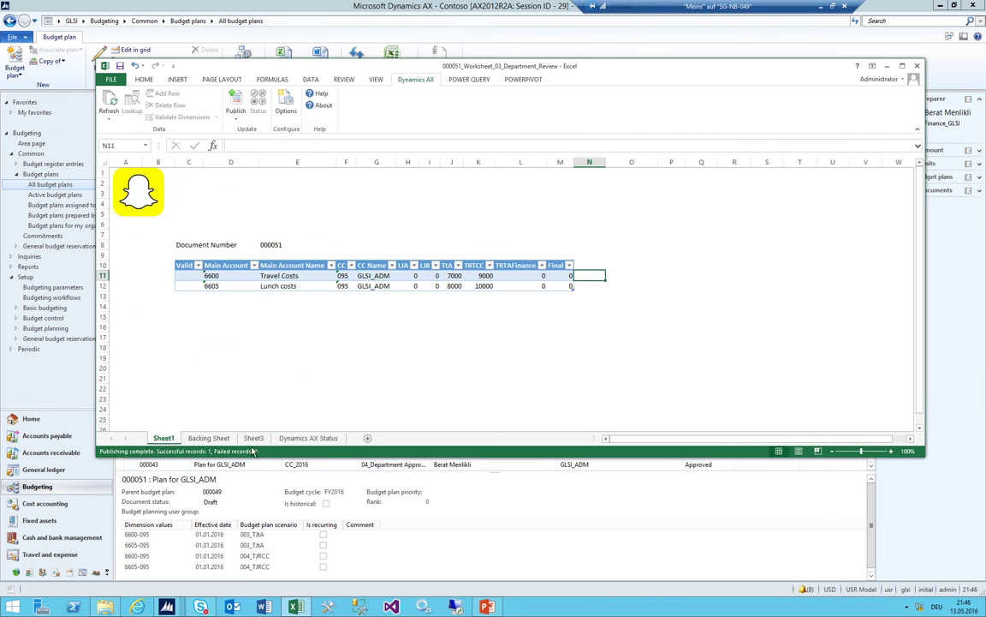
left_click(309, 437)
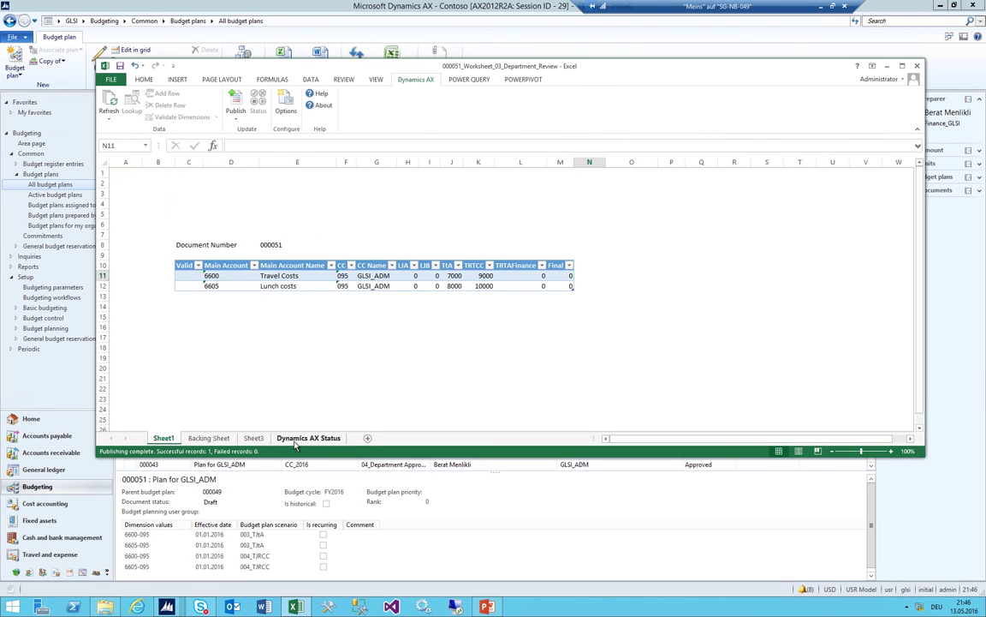
left_click(916, 67)
left_click(490, 316)
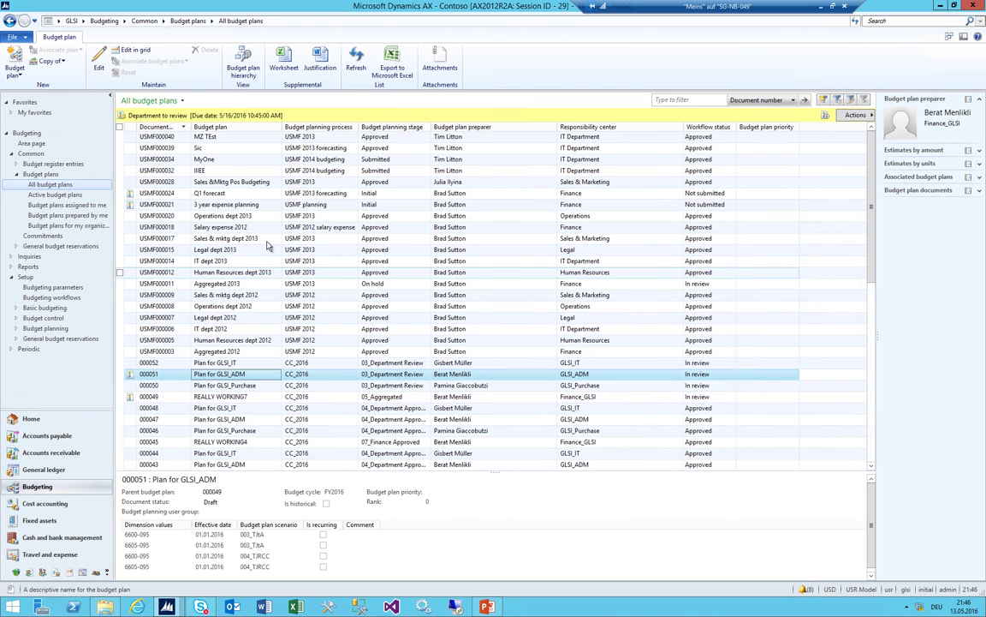
Open budget plan 000051, check its lines for scenario 004_TJRCC and complete its department review
double_click(247, 375)
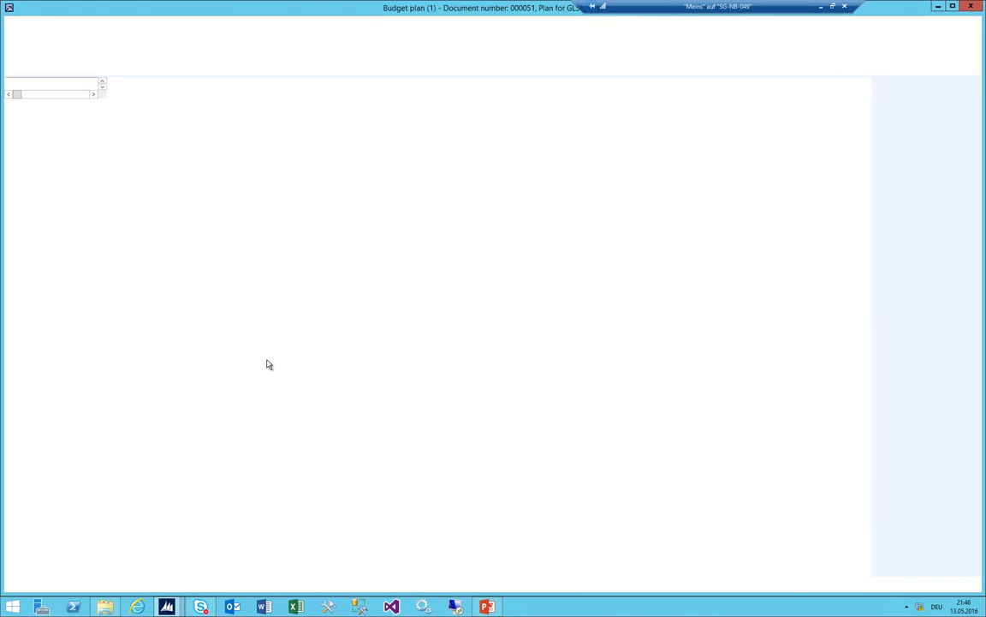
left_click(176, 137)
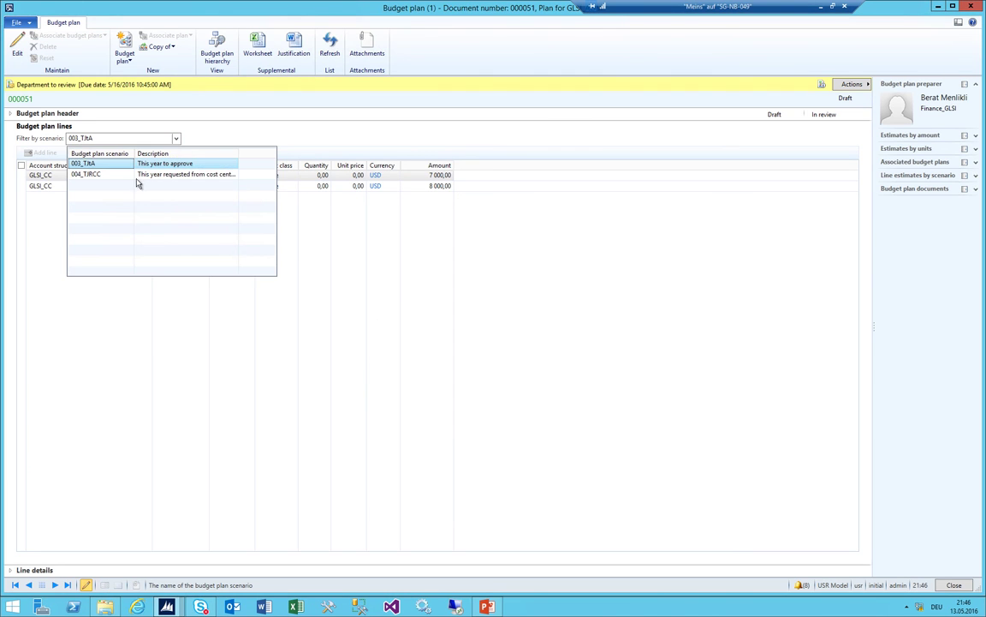
left_click(129, 175)
left_click(849, 85)
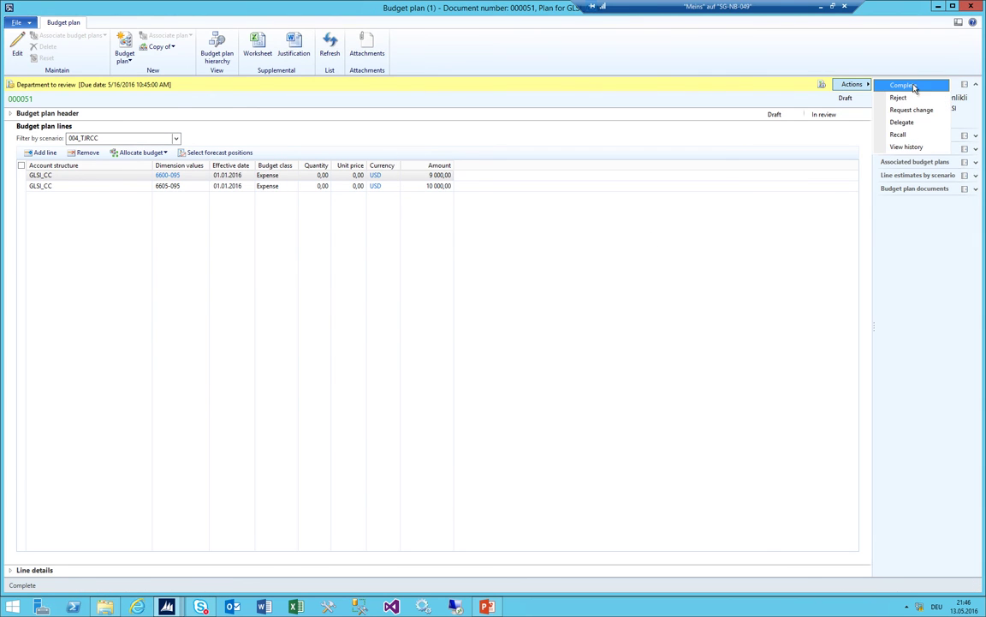
left_click(901, 84)
left_click(507, 332)
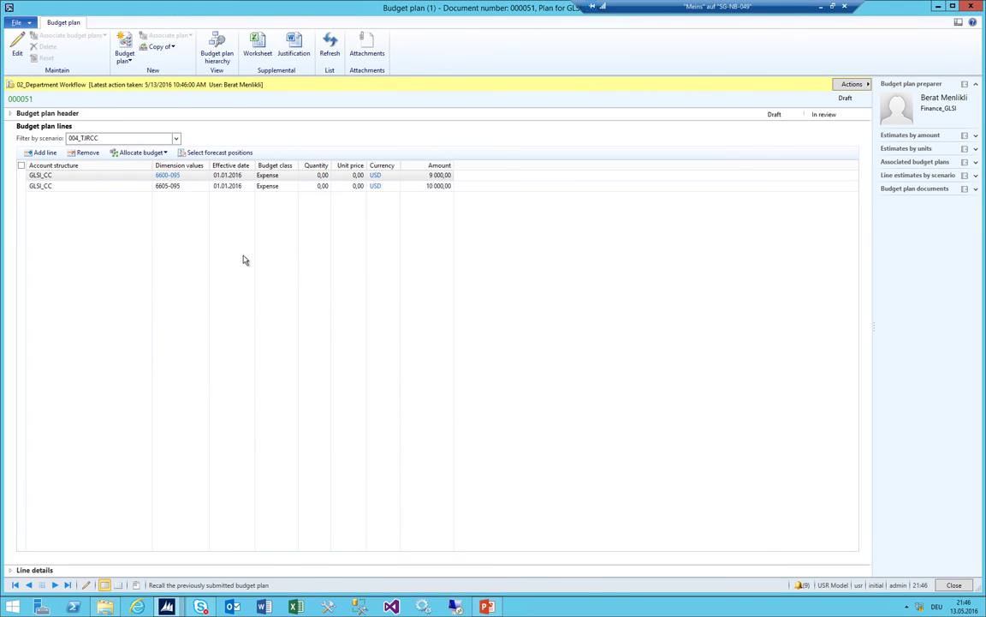
key("Escape")
Reassign the pending work item of Plan for GLSI_IT, document 000052, to user admin from its workflow history
left_click(255, 362)
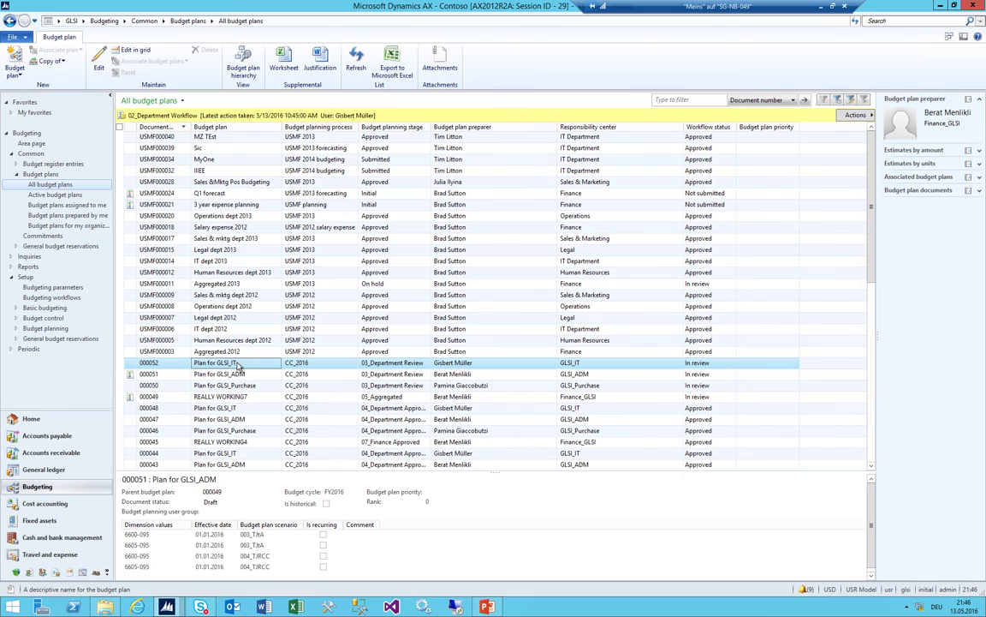
left_click(856, 114)
left_click(899, 116)
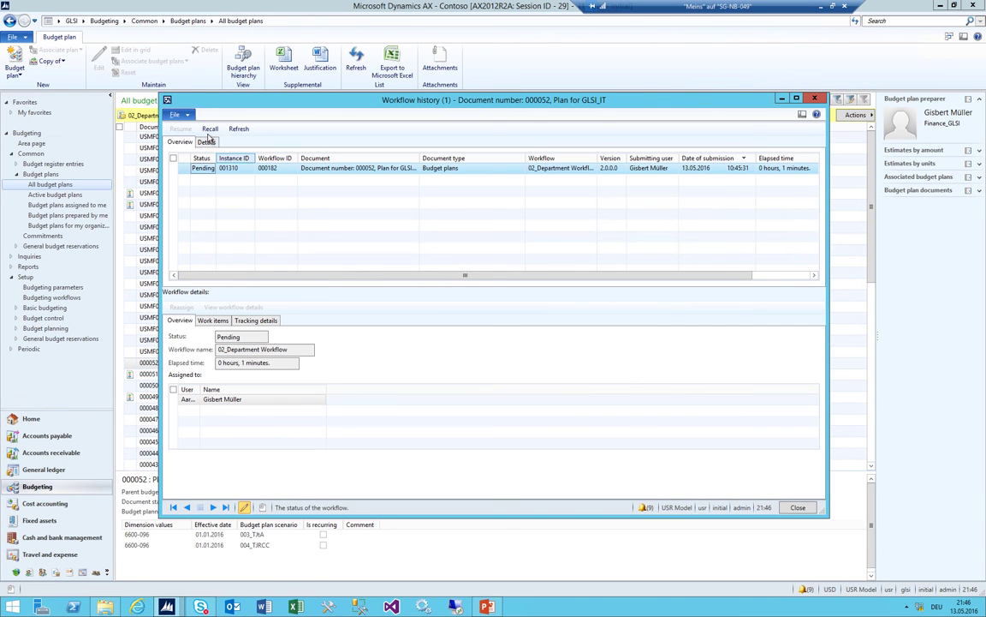
left_click(182, 306)
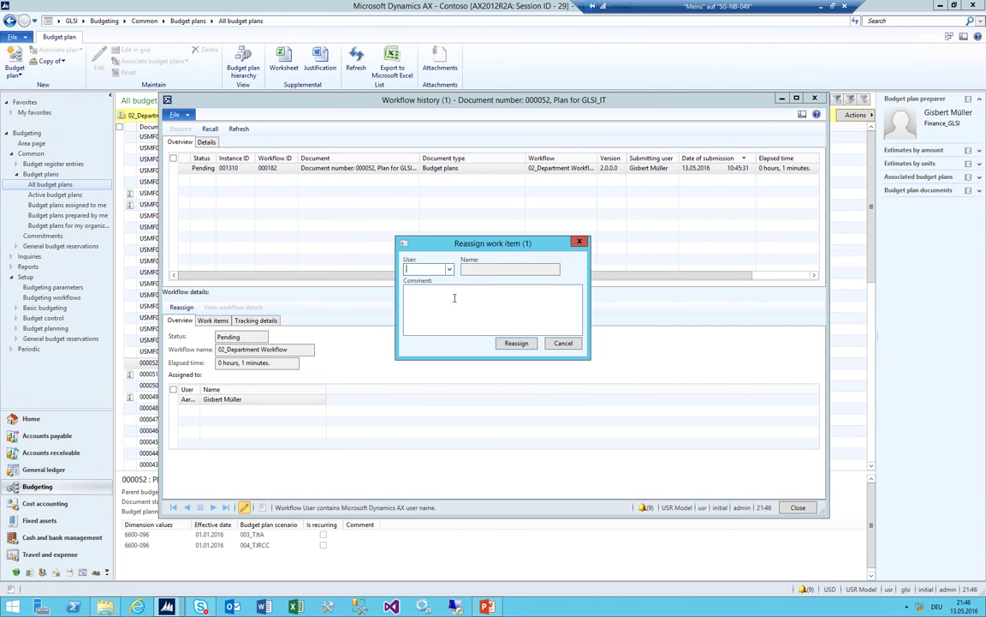
type("admin")
left_click(512, 345)
key("Escape")
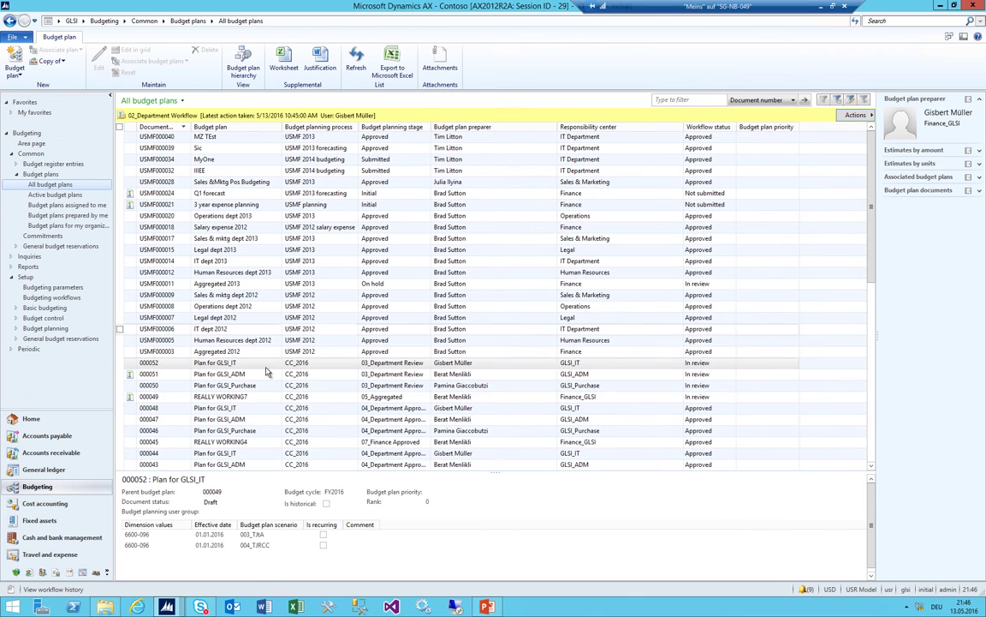
Reassign the pending work item of Plan for GLSI_Purchase, document 000050, to user admin from its workflow history
left_click(240, 385)
left_click(855, 115)
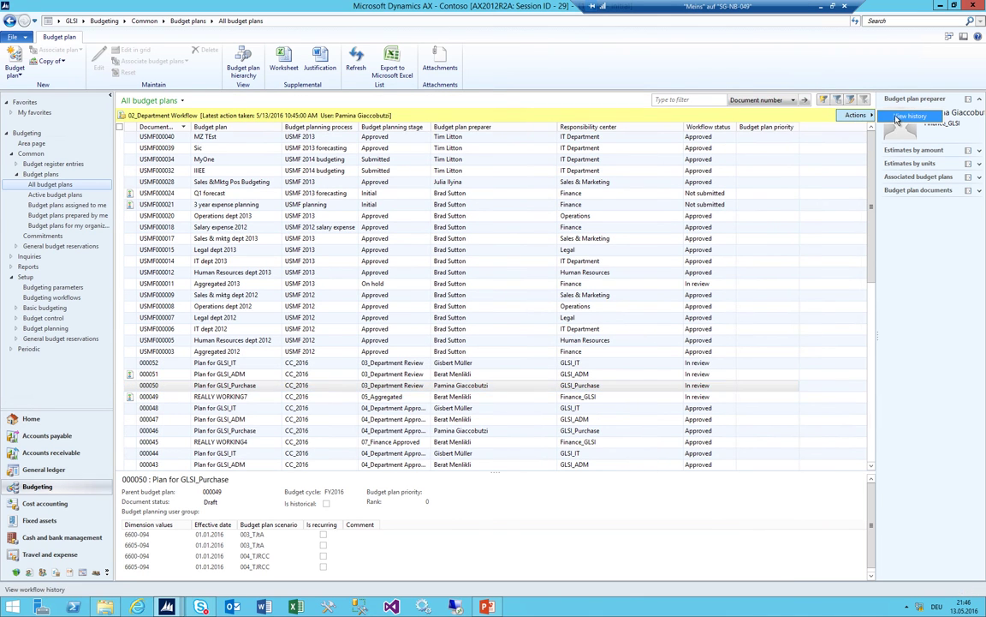
left_click(899, 116)
left_click(190, 311)
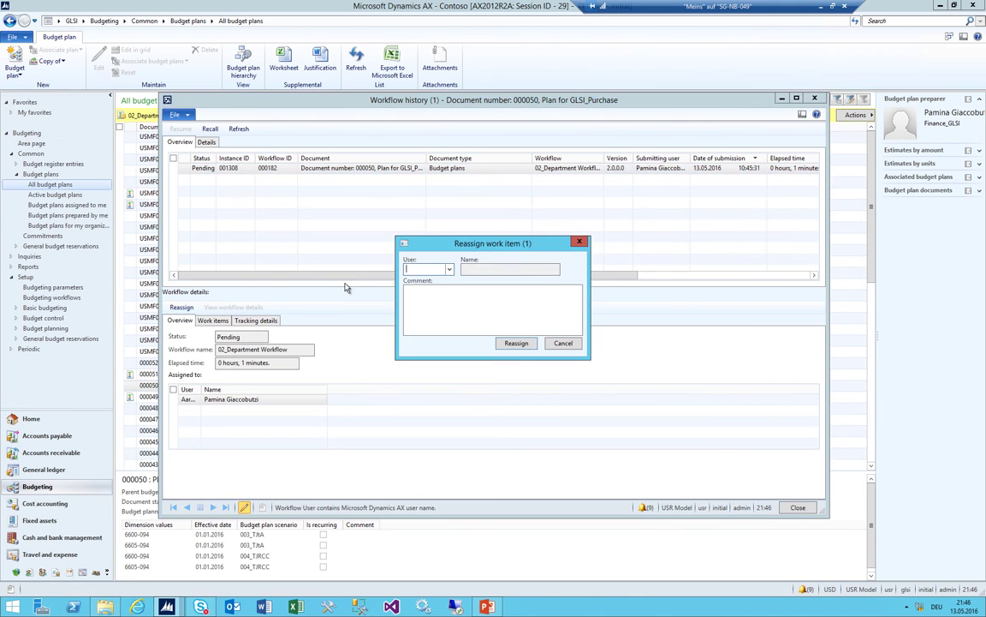
type("admin")
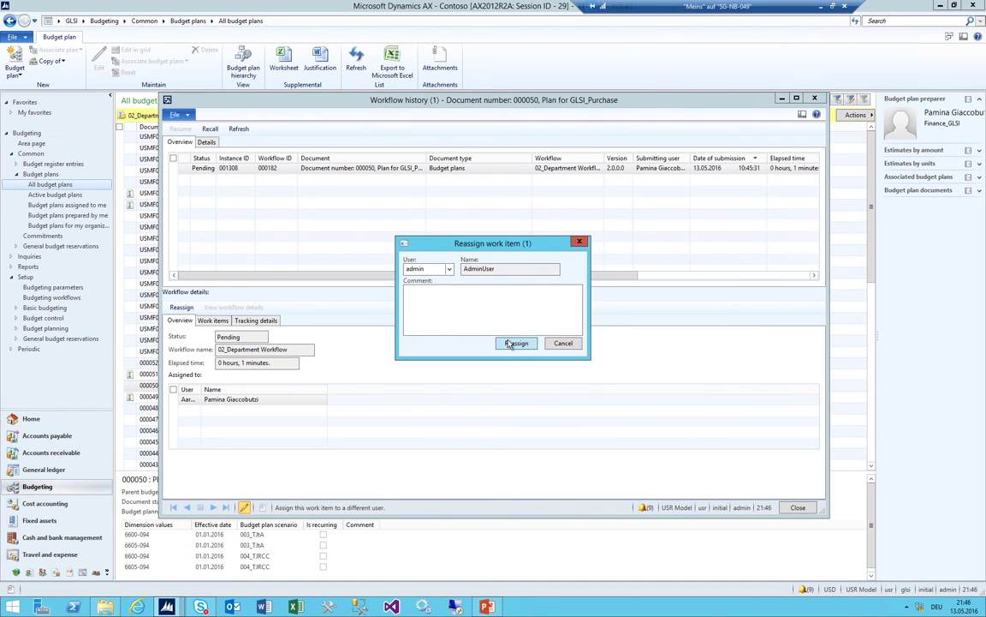
left_click(511, 343)
key("Escape")
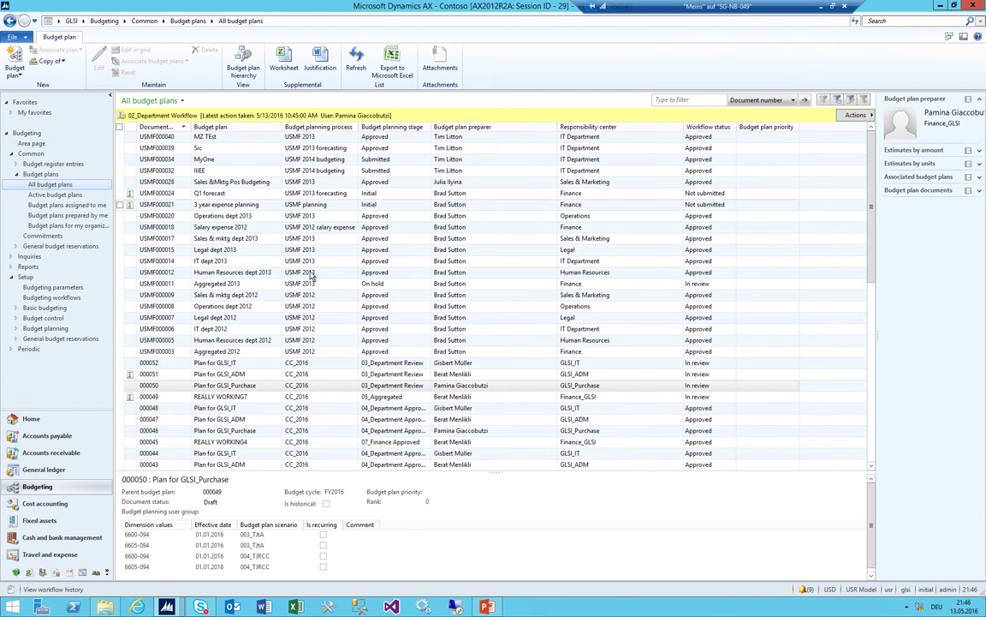
Complete the department review of Plan for GLSI_IT, document 000052
left_click(225, 363)
left_click(858, 114)
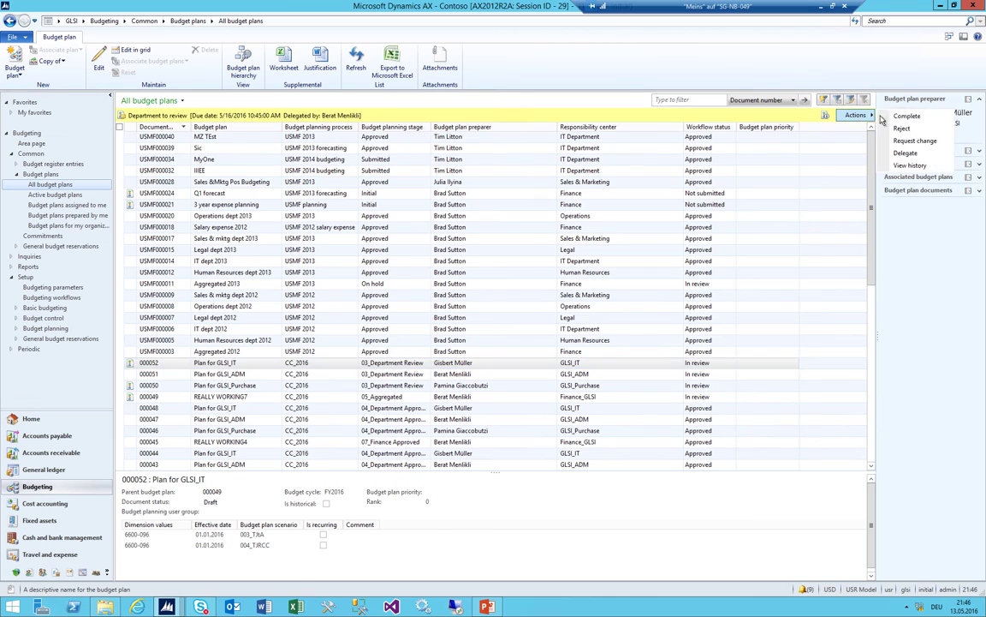
left_click(907, 116)
left_click(508, 330)
Try to complete the review of the associated plans for REALLY WORKING7 and dismiss the message
left_click(215, 386)
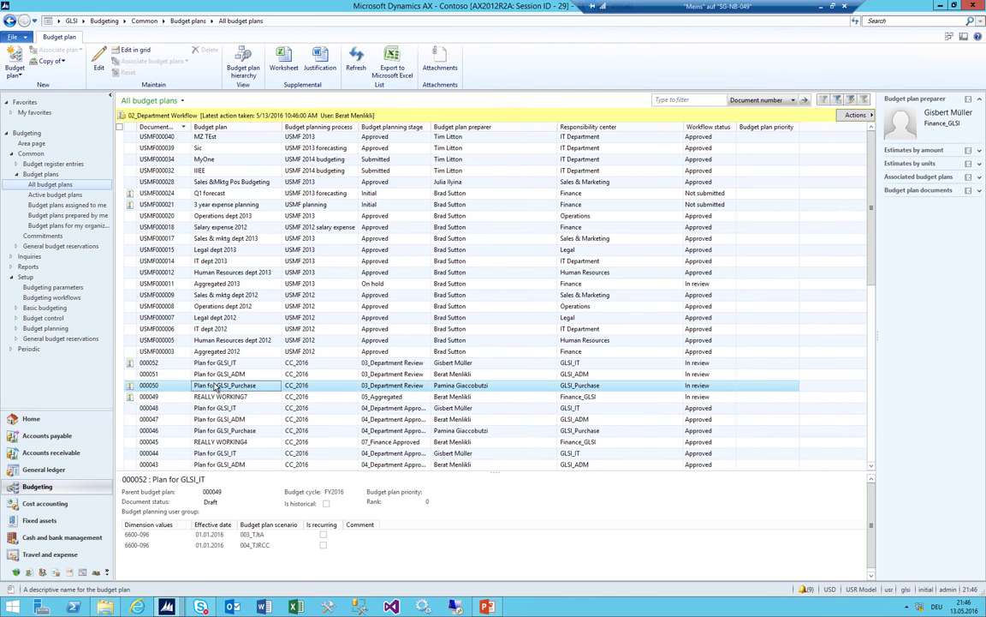
left_click(175, 397)
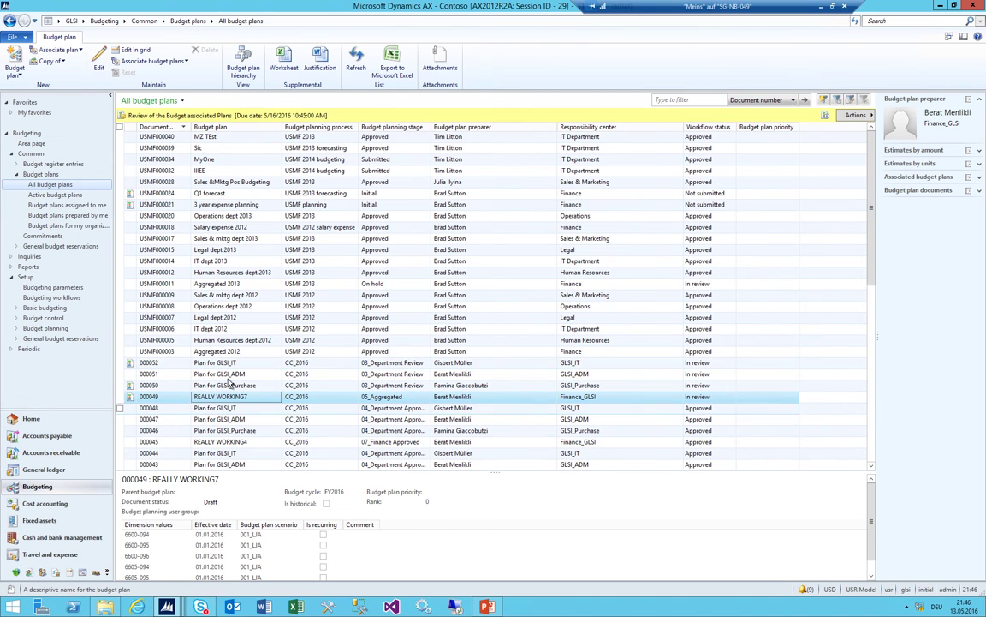
left_click(855, 115)
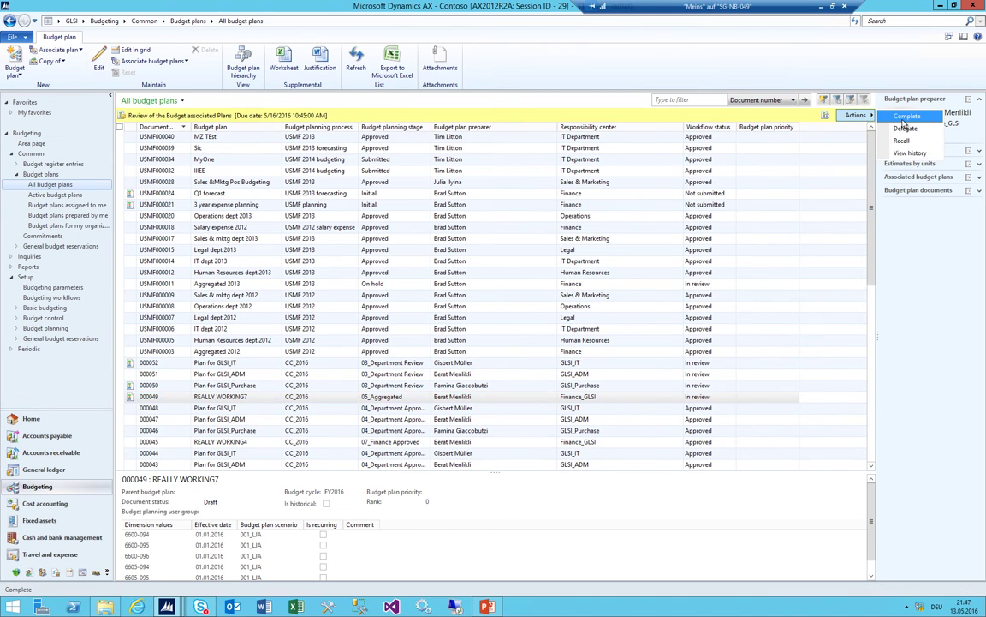
left_click(912, 127)
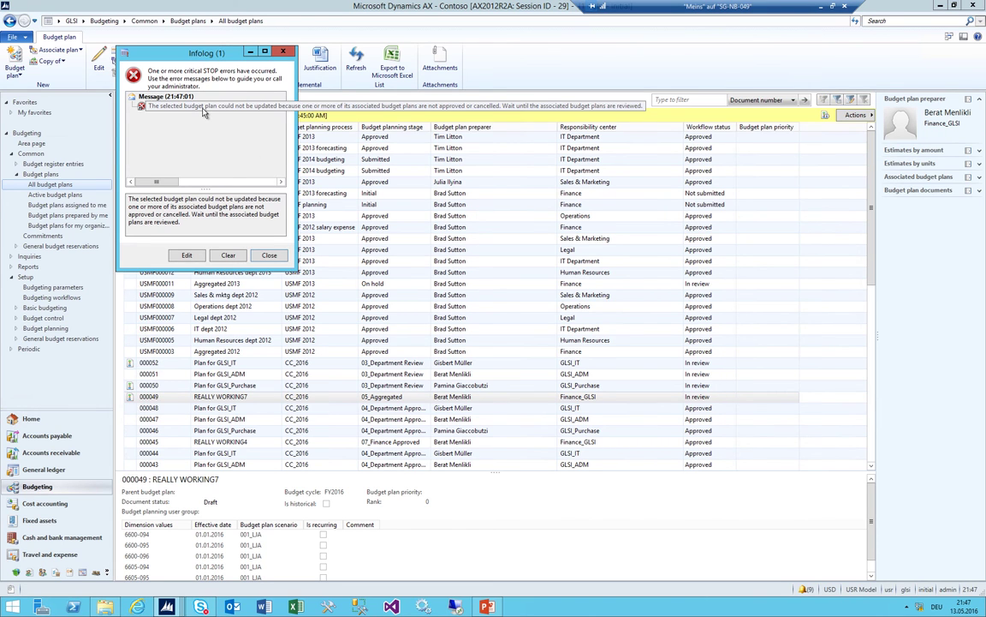
left_click(282, 52)
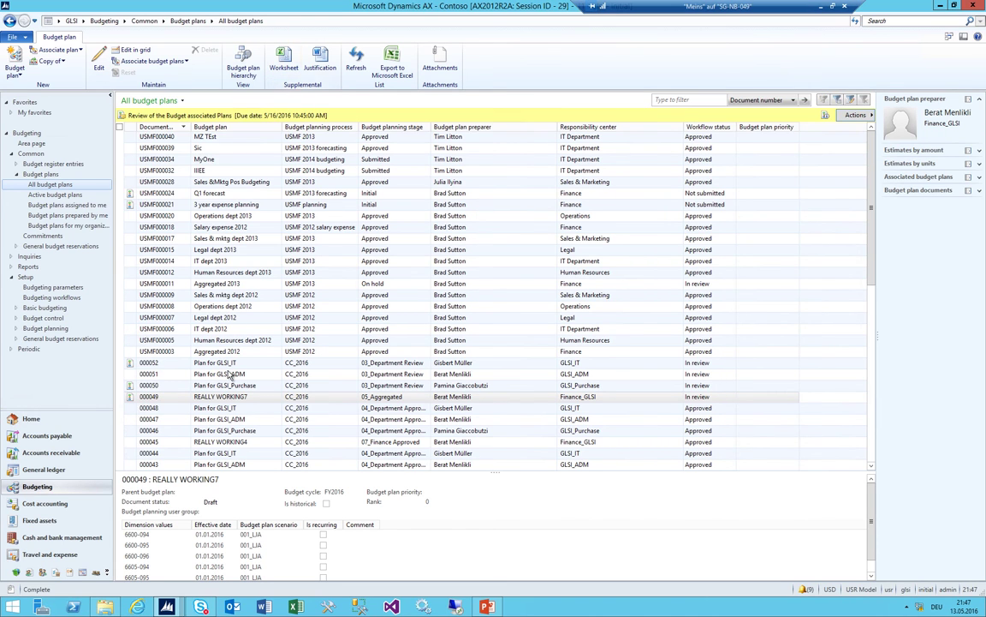
Complete the department review of Plan for GLSI_Purchase, document 000050
left_click(223, 385)
left_click(855, 115)
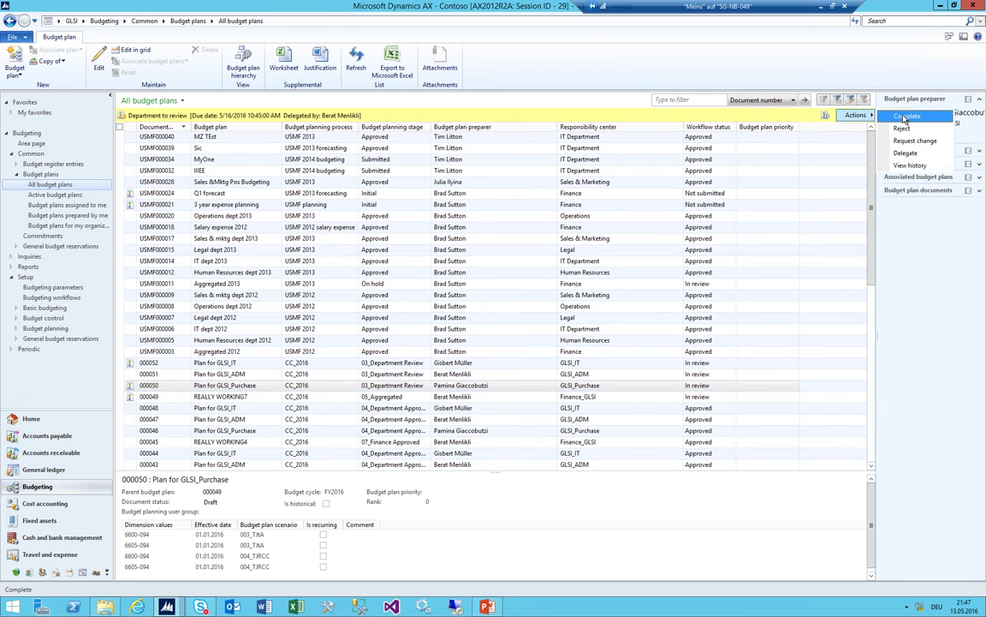
left_click(908, 127)
left_click(513, 333)
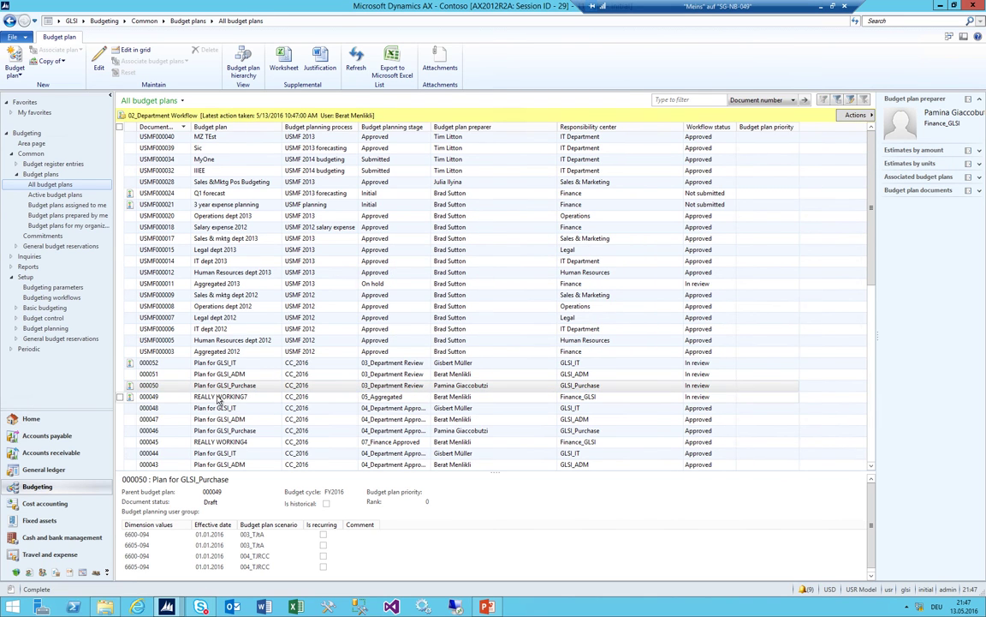
Complete the review of the associated budget plans for REALLY WORKING7, document 000049
left_click(273, 397)
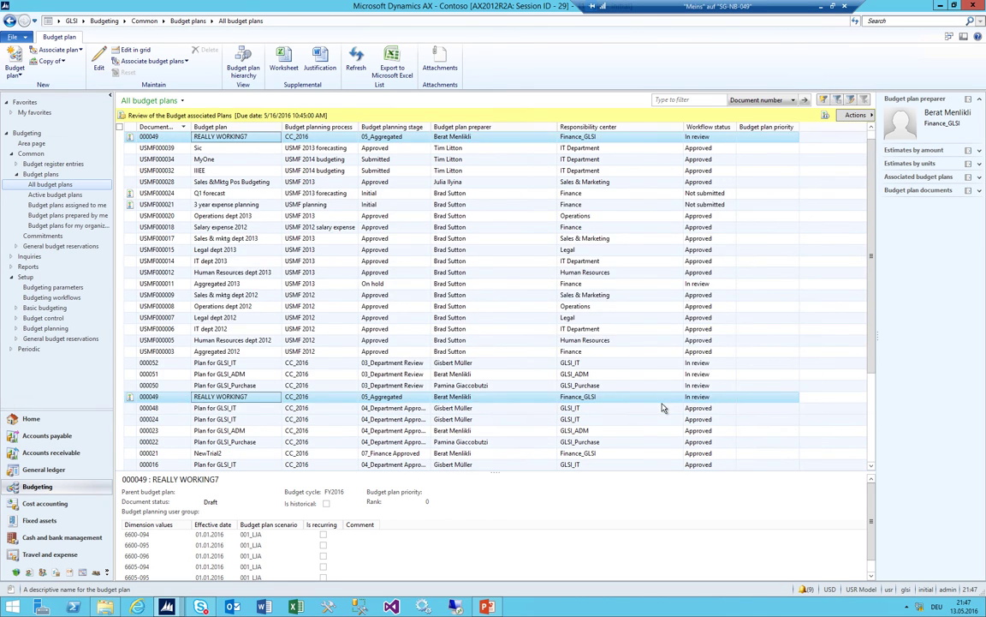
left_click_drag(709, 363, 709, 386)
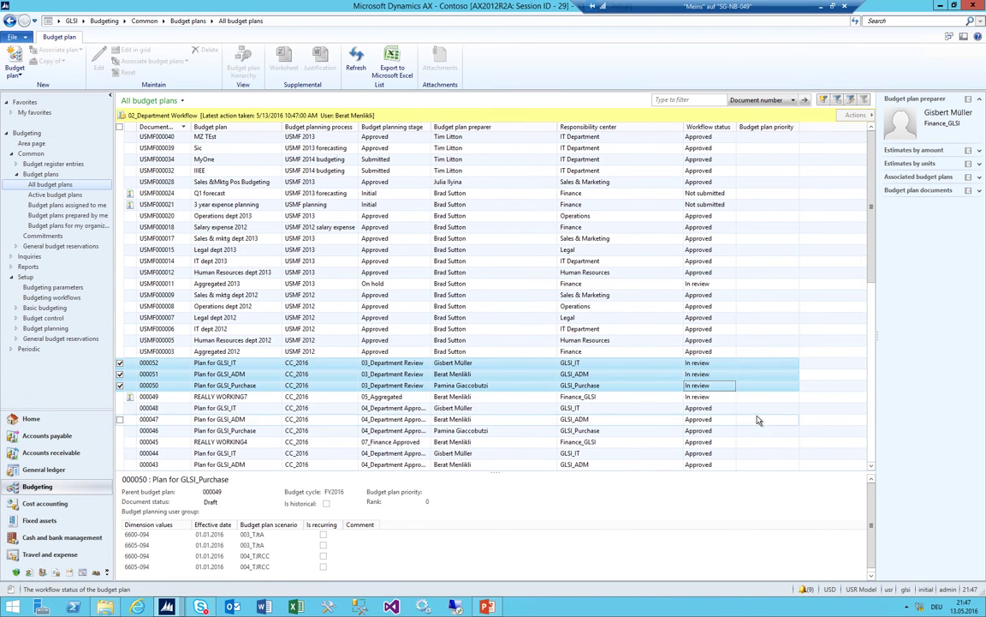
left_click(443, 397)
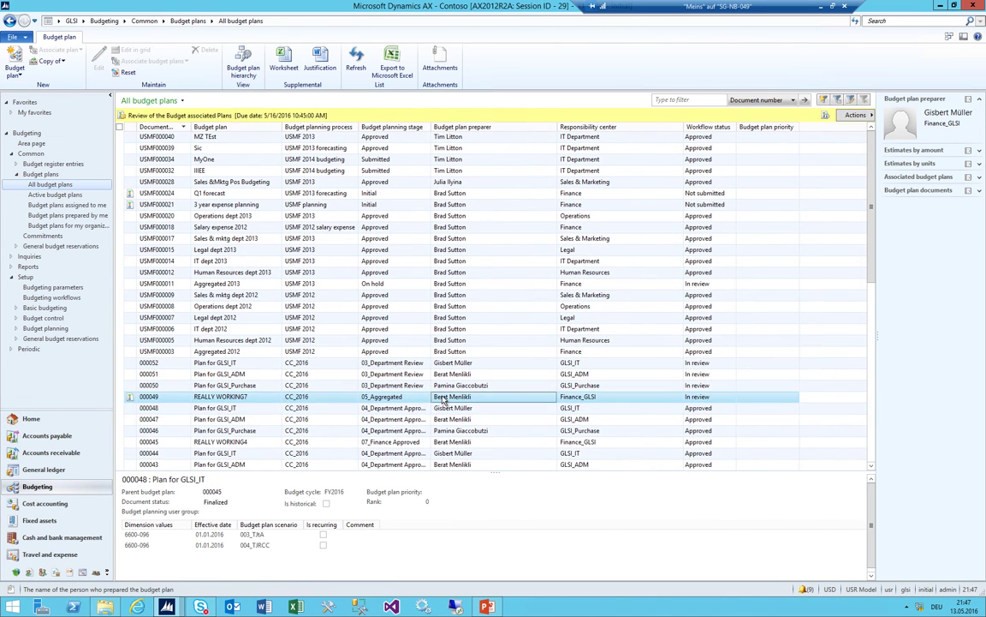
mouse_move(445, 400)
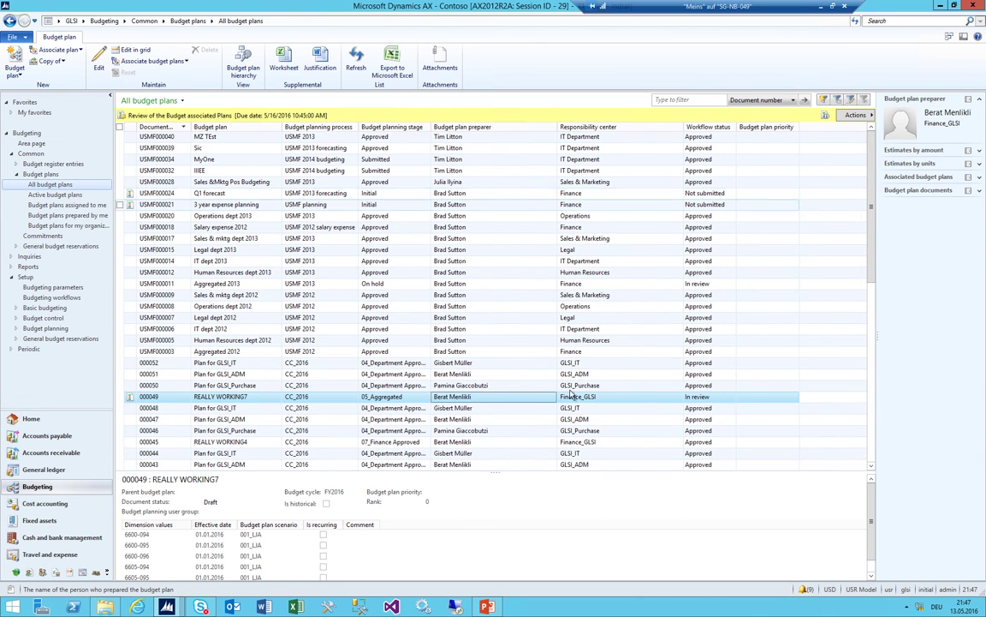
left_click(853, 117)
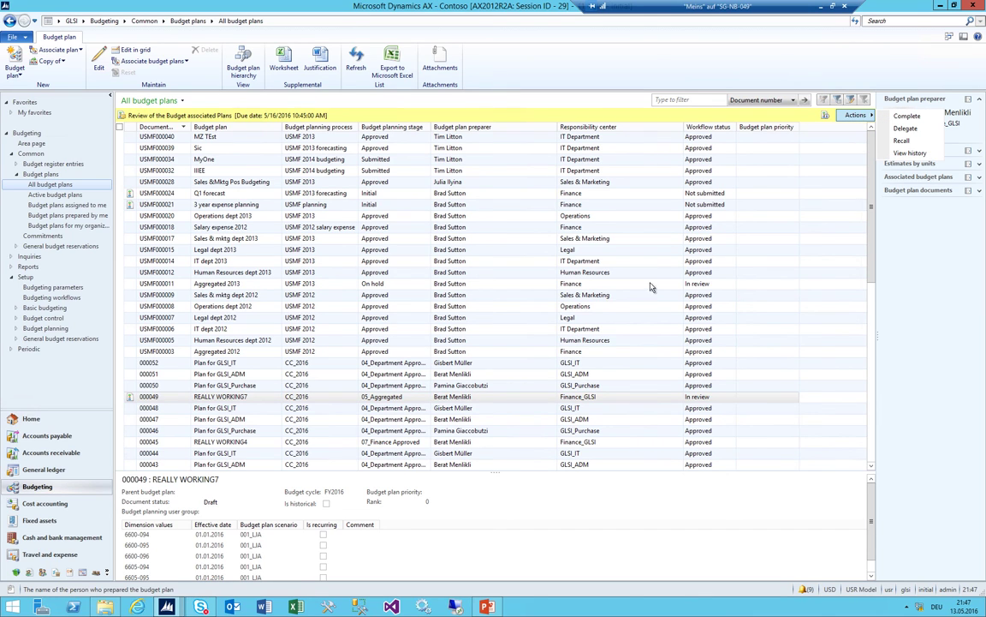
left_click(921, 116)
left_click(516, 334)
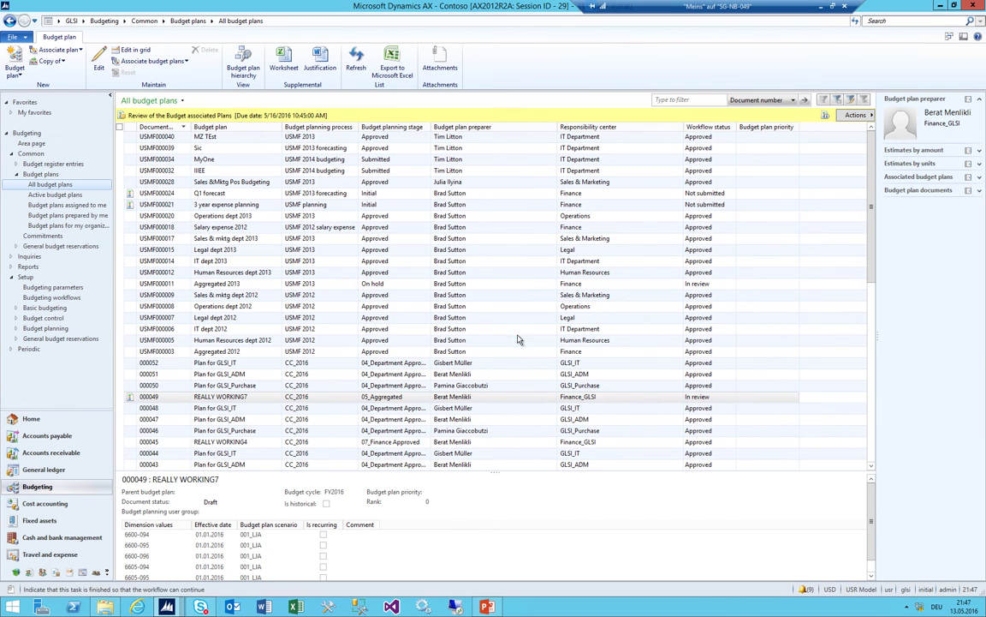
mouse_move(525, 335)
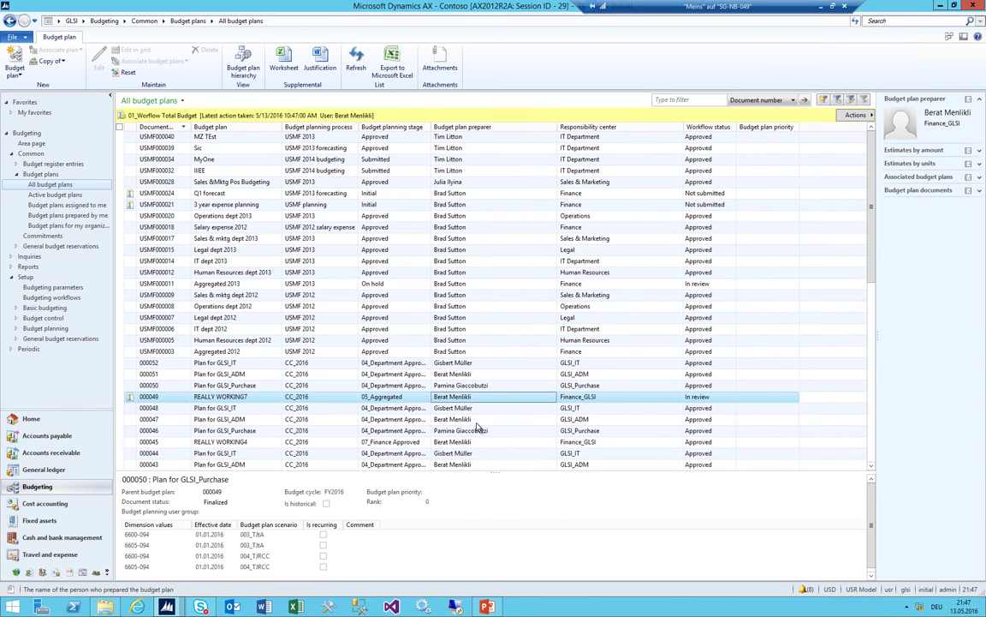
Open the worksheet of REALLY WORKING7, document 000049, for its 06_Finance Review stage
left_click(441, 411)
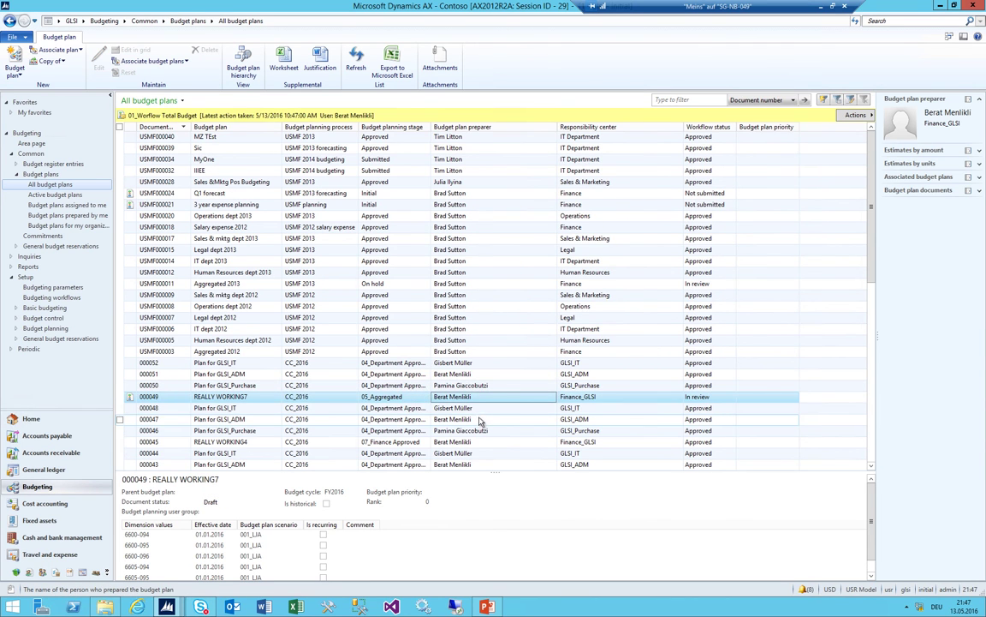
left_click(360, 395)
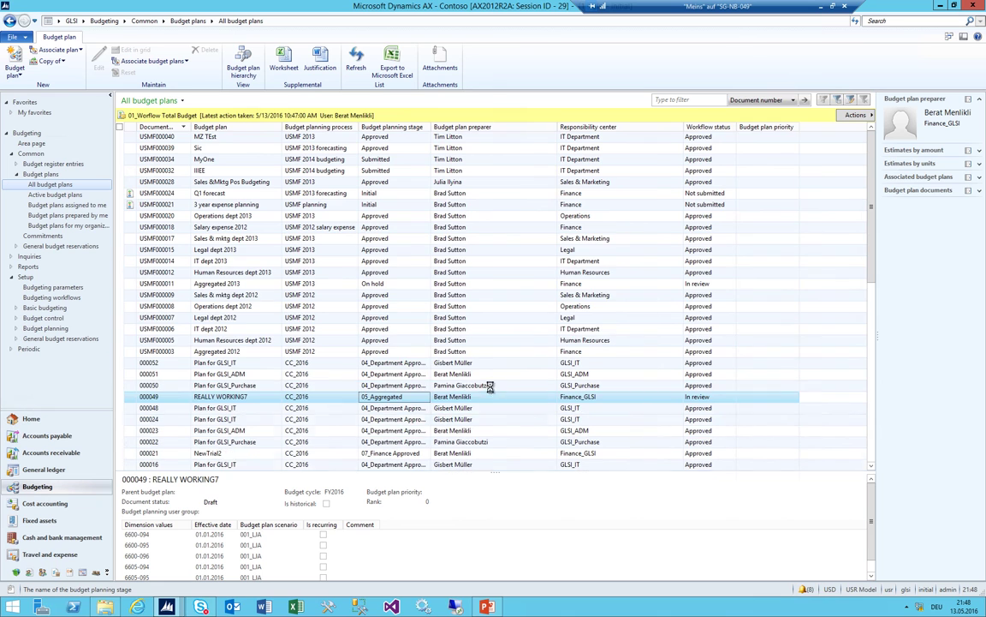
mouse_move(491, 388)
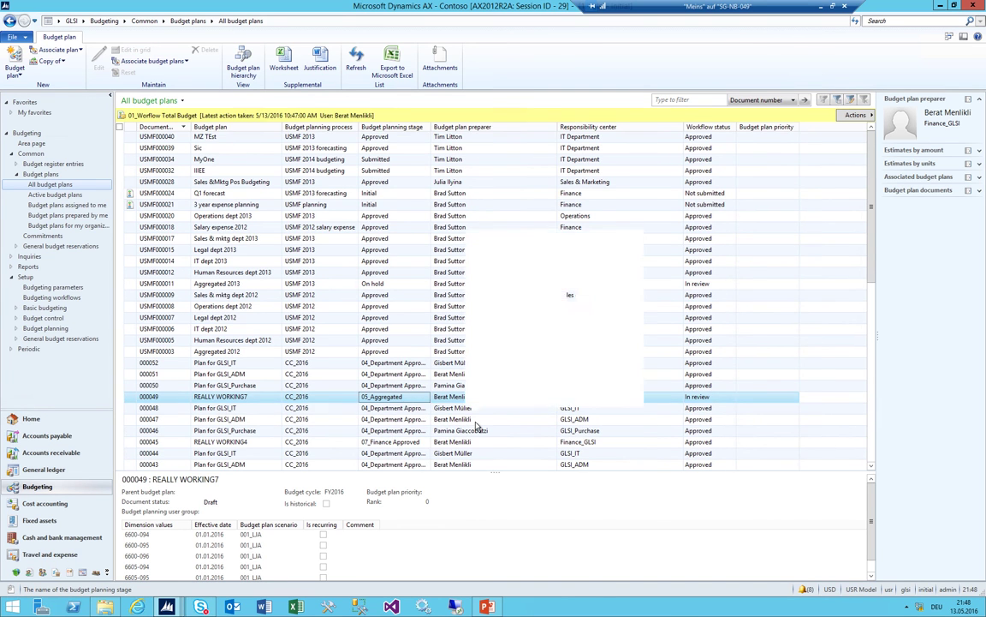
mouse_move(452, 397)
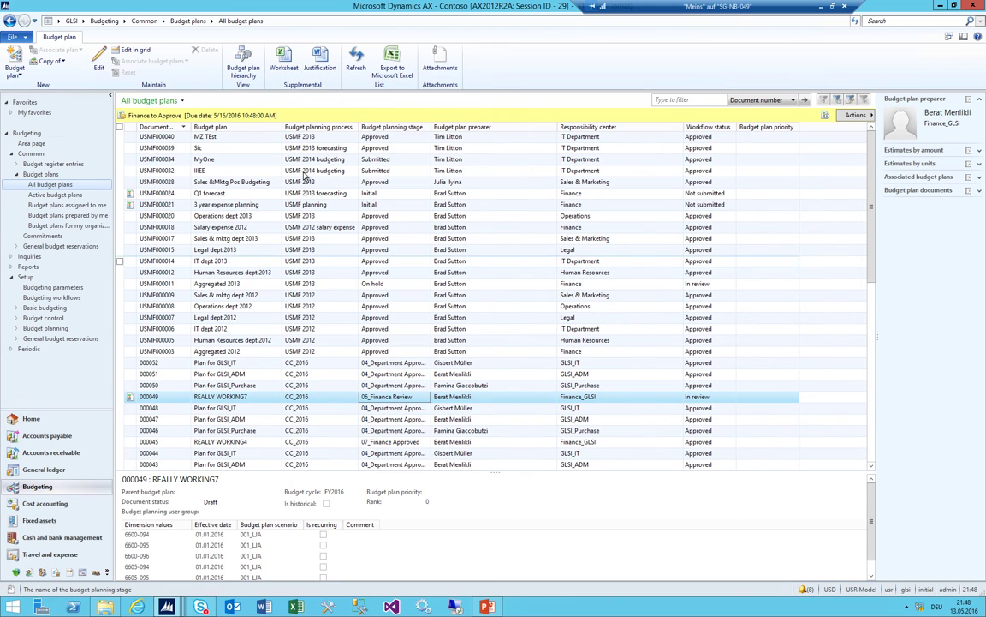
left_click(286, 61)
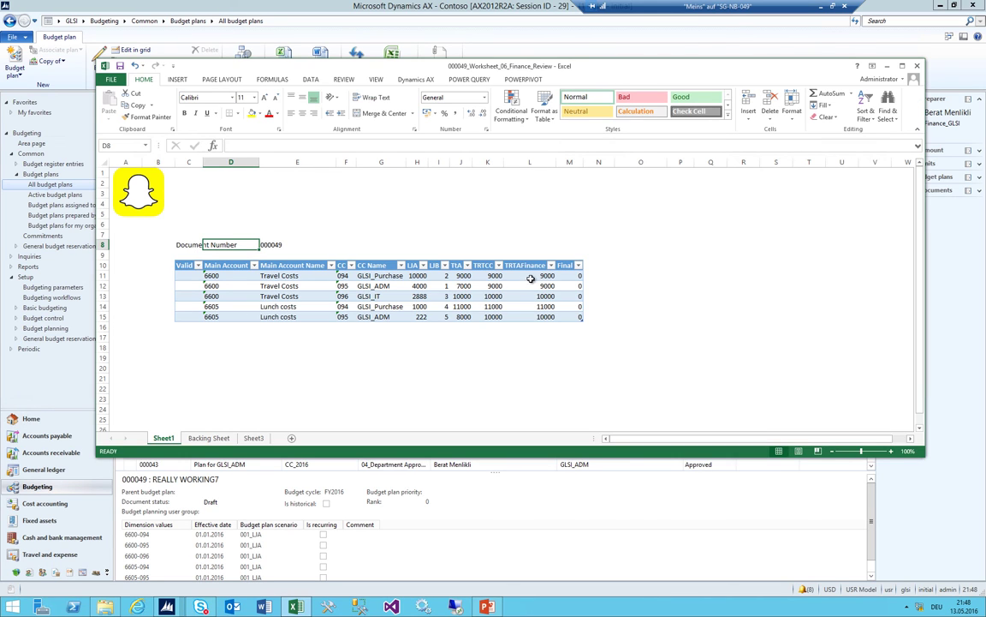
Examine the TRTCC amounts and compare the GLSI_ADM travel and lunch cost rows across the LJA, LJB and TtA columns
left_click(531, 278)
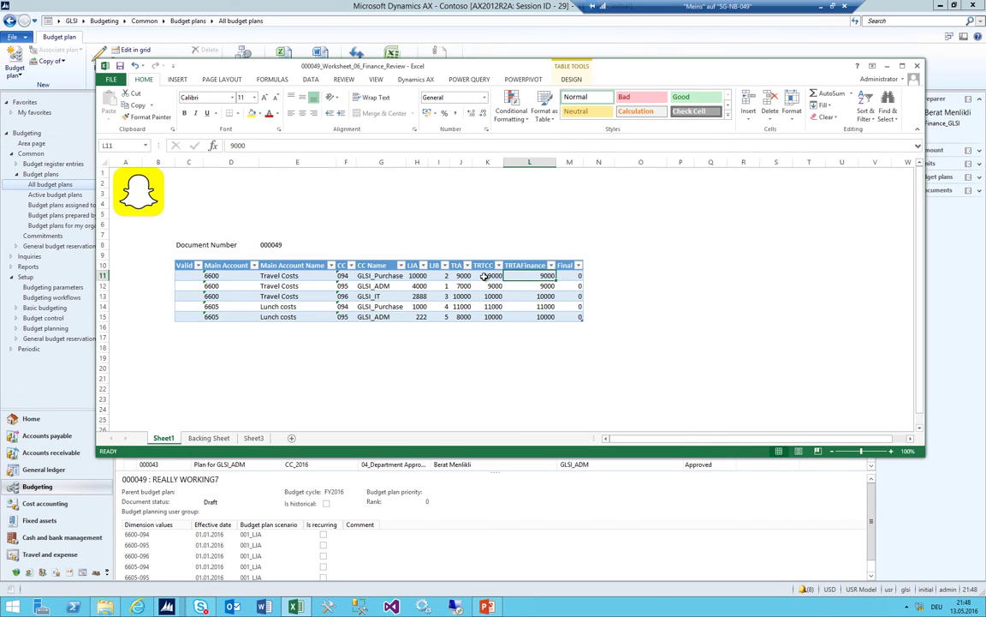
left_click_drag(485, 276, 480, 315)
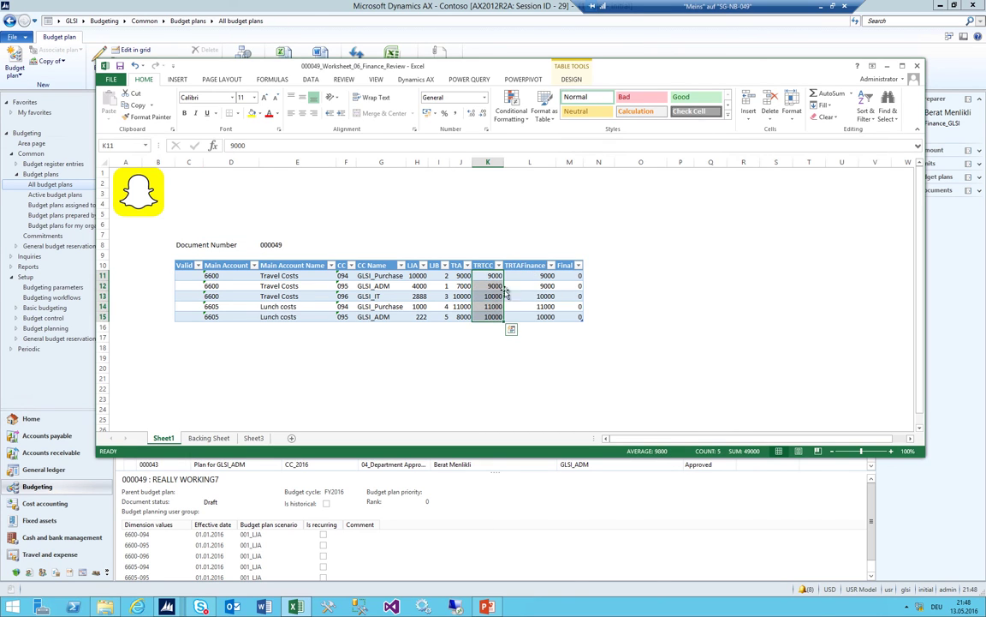
left_click(489, 286)
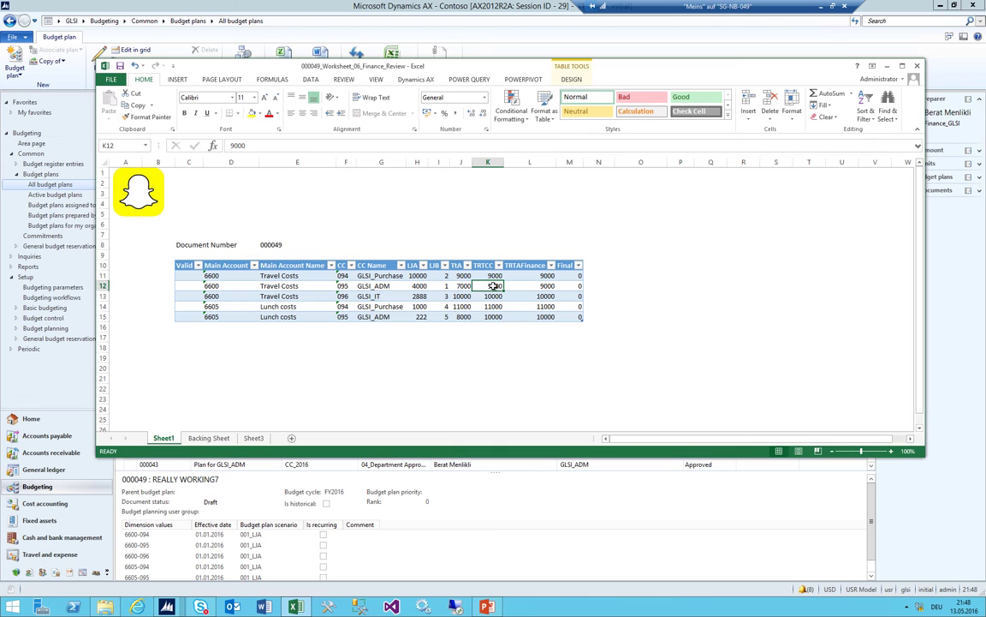
left_click_drag(493, 286, 381, 288)
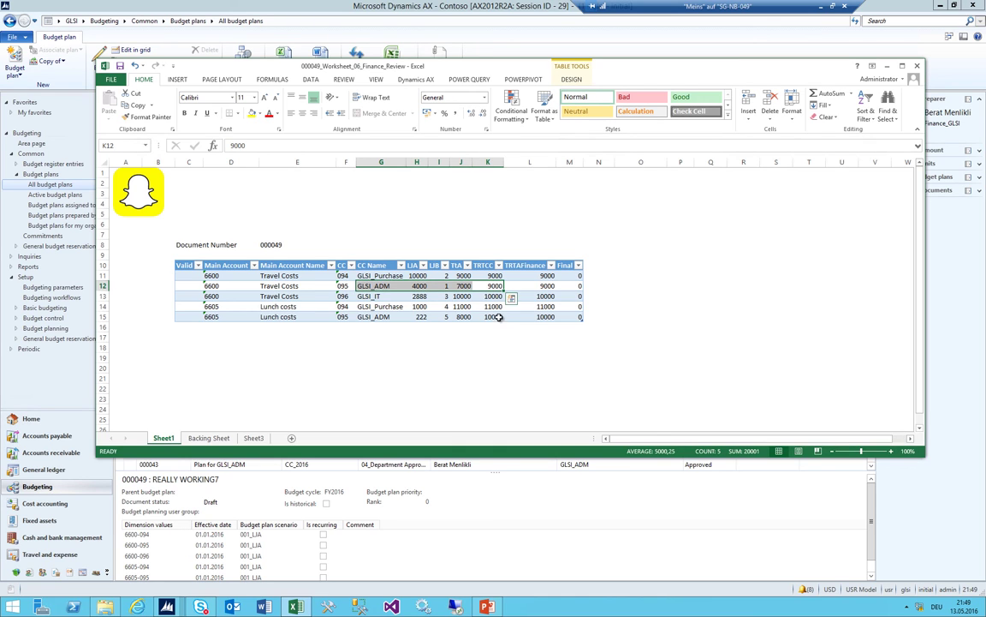
left_click_drag(497, 317, 375, 317)
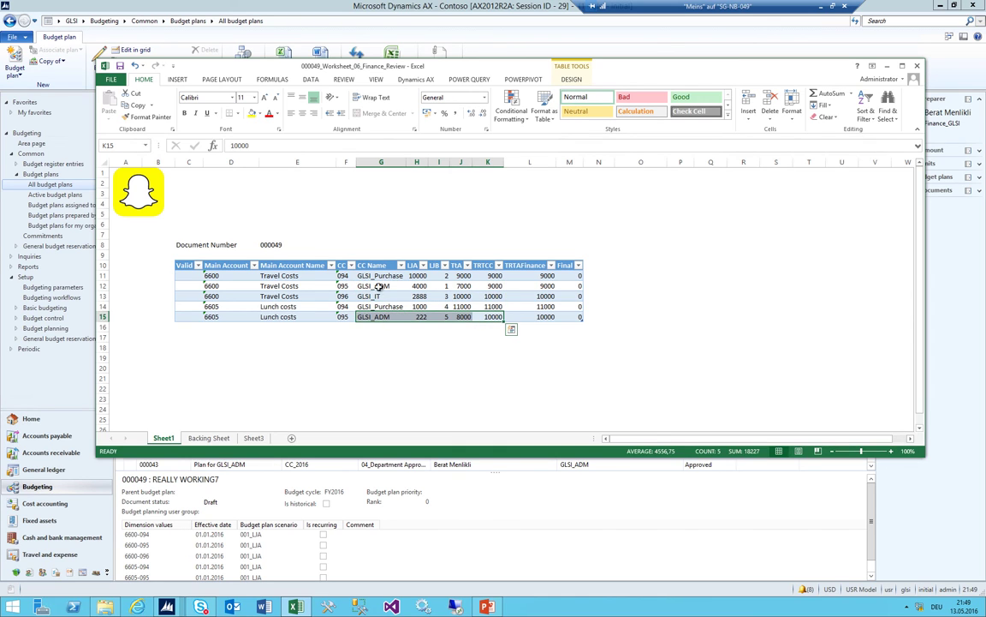
left_click(419, 286)
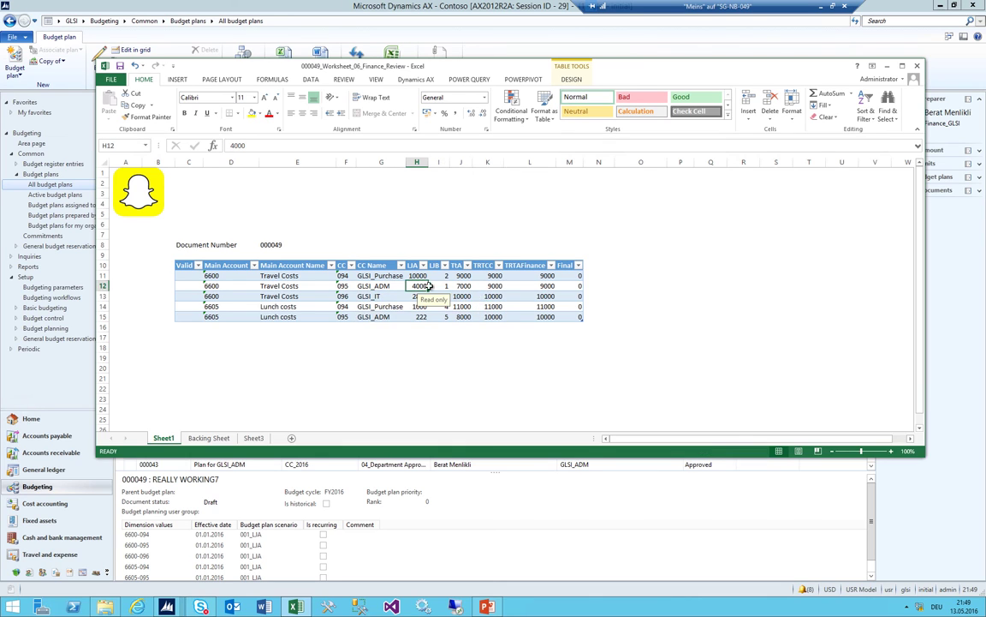
key("Right")
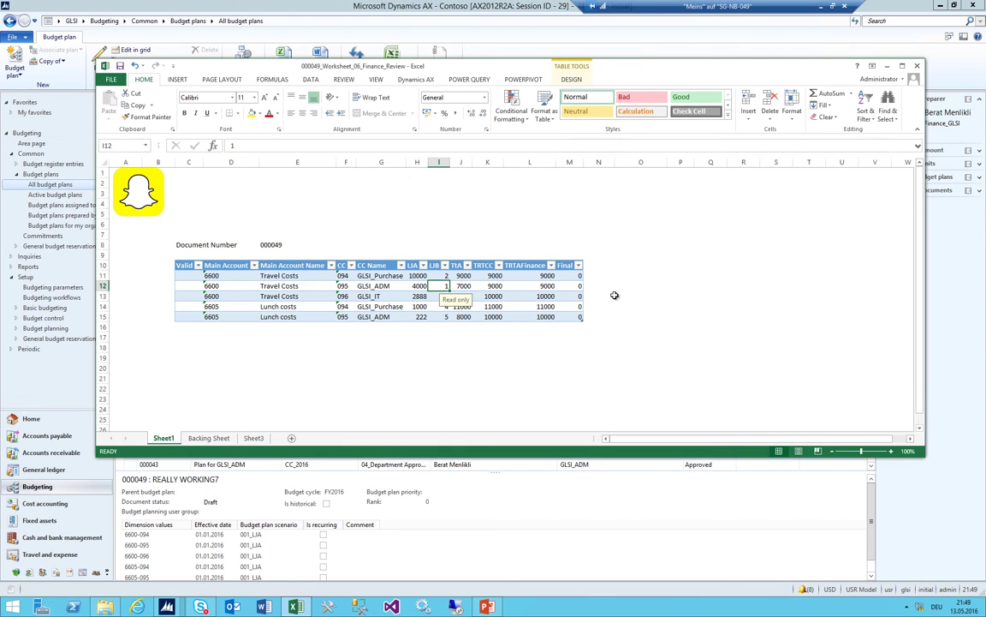
key("Right")
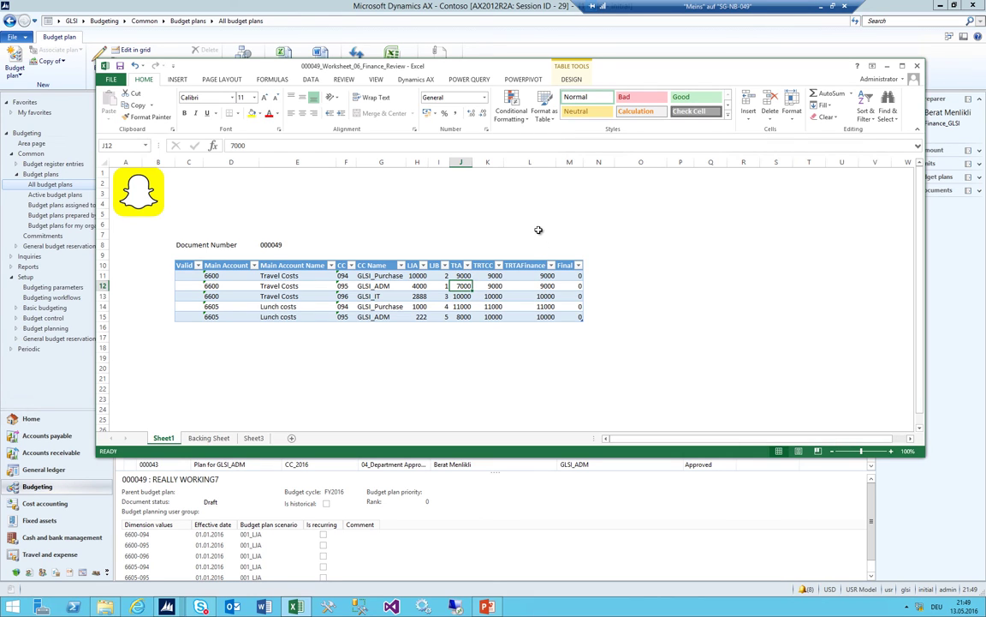
key("Right")
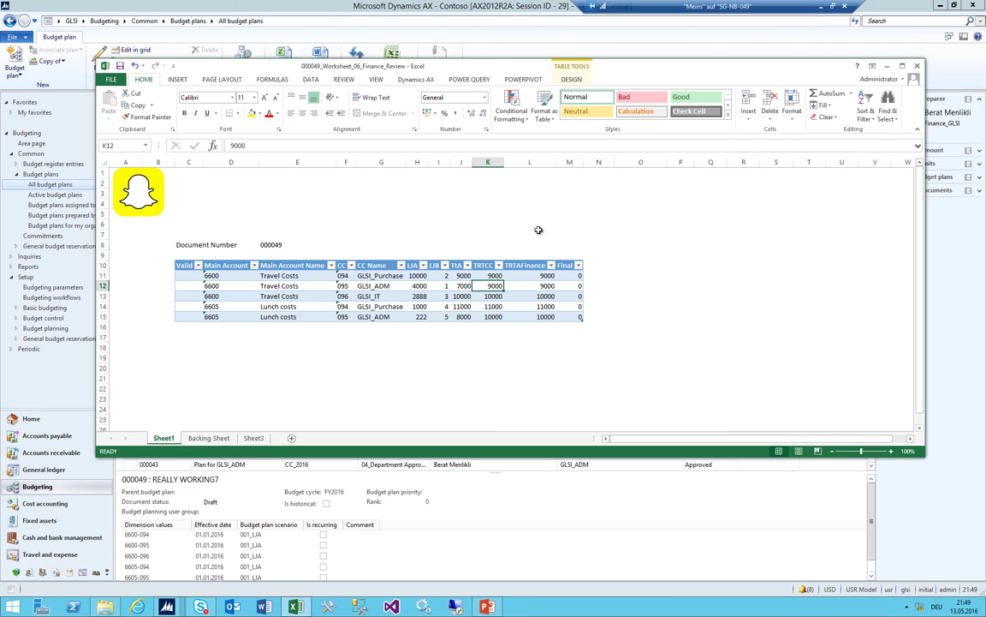
Set the TRTAFinance amounts in rows 11 to 15 to 12000, 24000, 120, 360 and 480
key("Right")
key("Up")
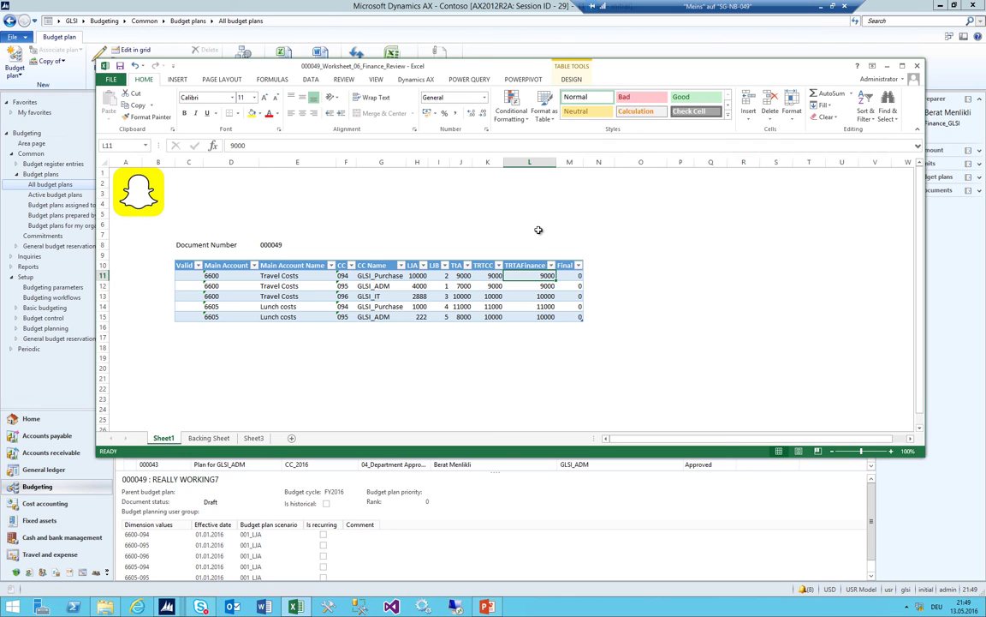
type("12")
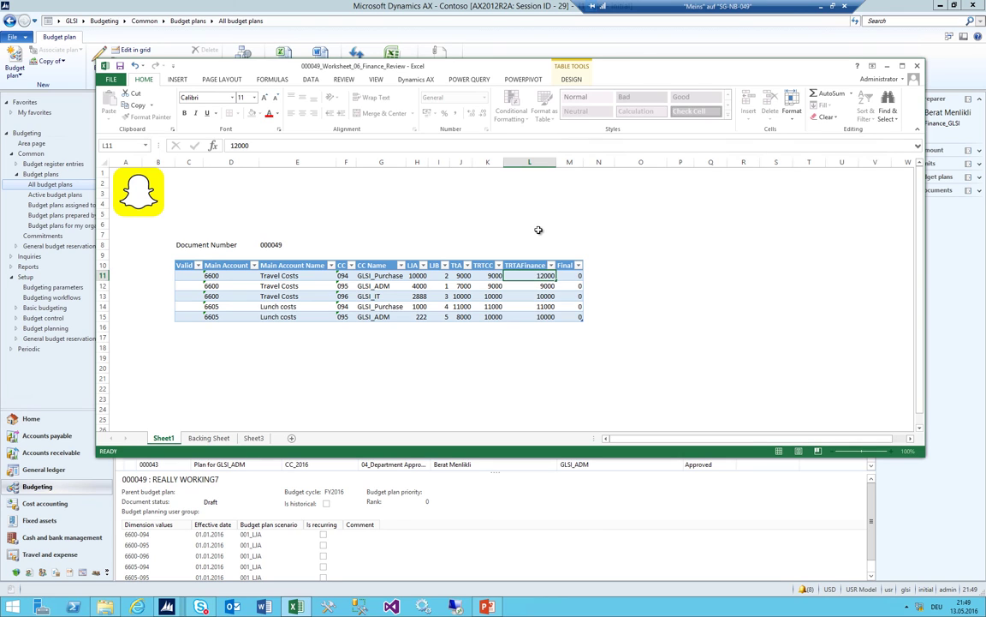
key("Return")
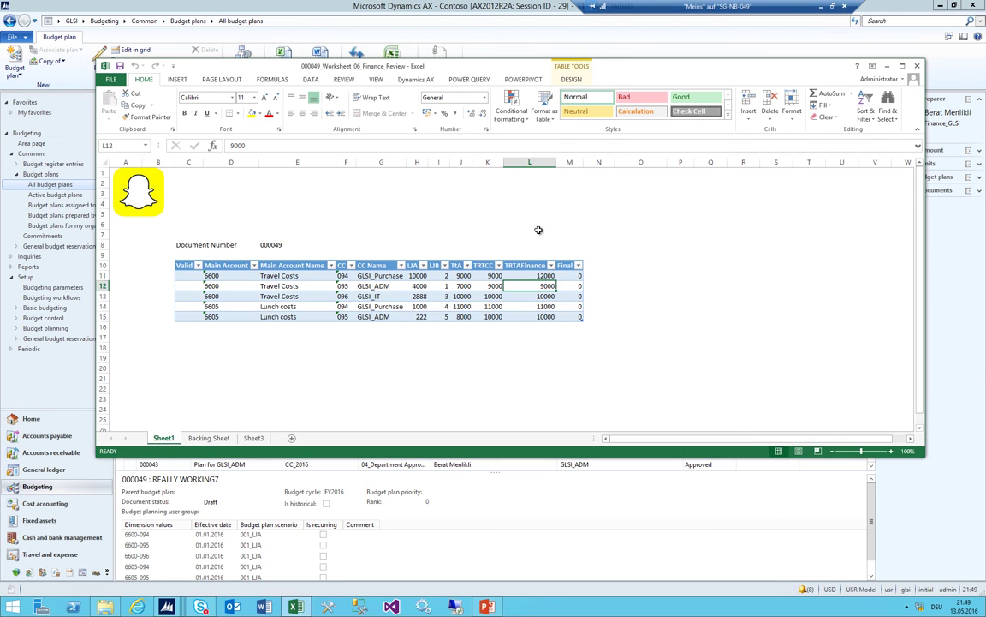
type("24")
key("Return")
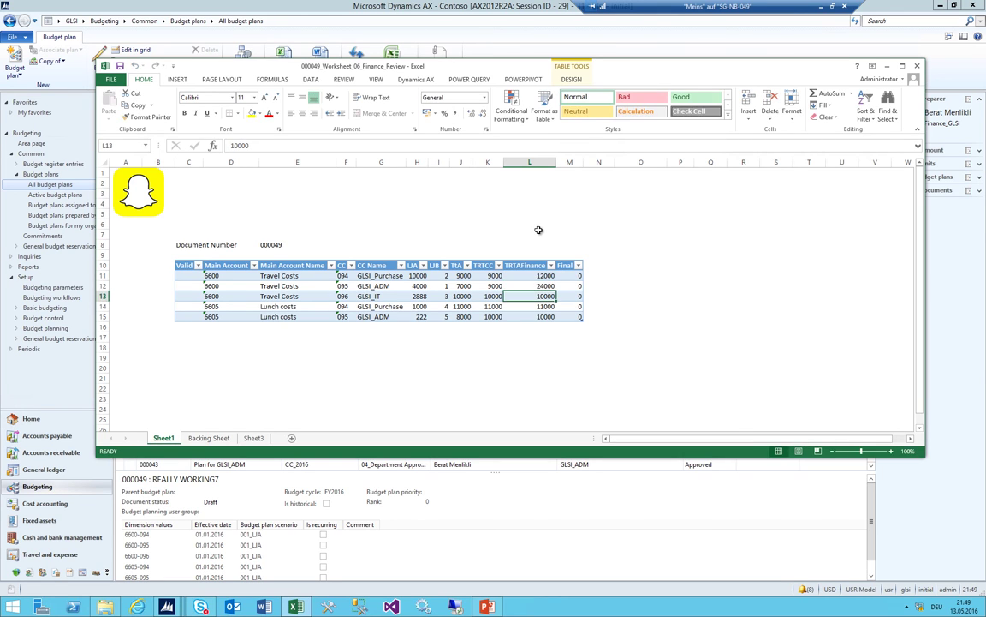
type("120")
key("Return")
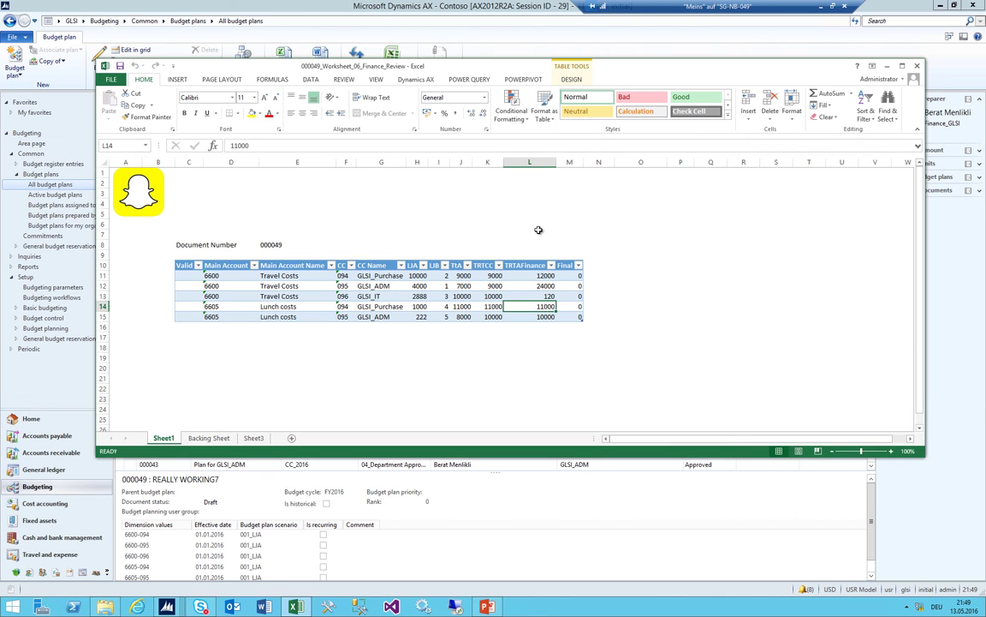
type("360")
key("Return")
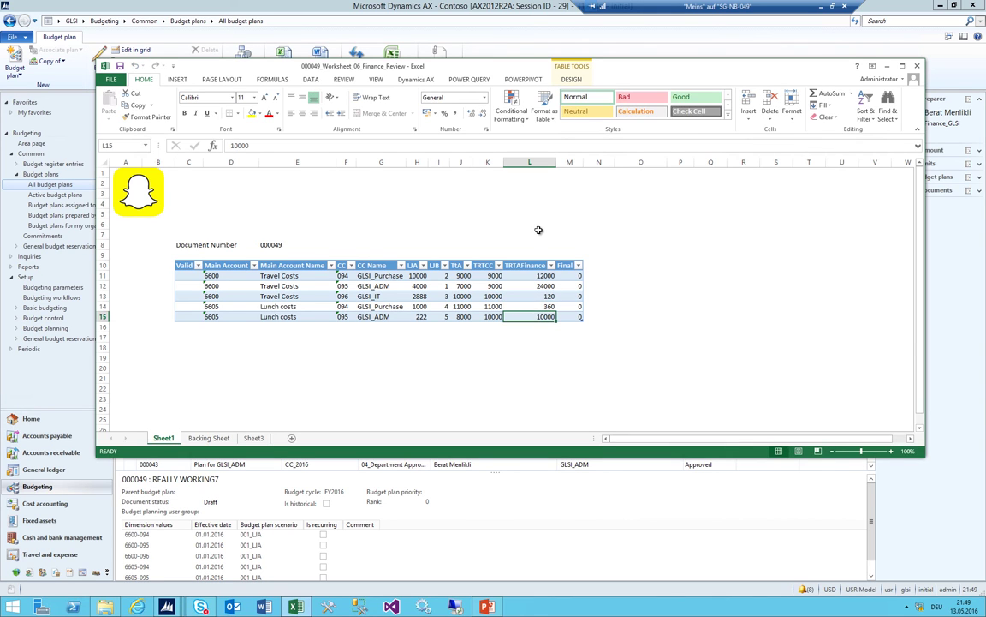
type("480")
key("Up")
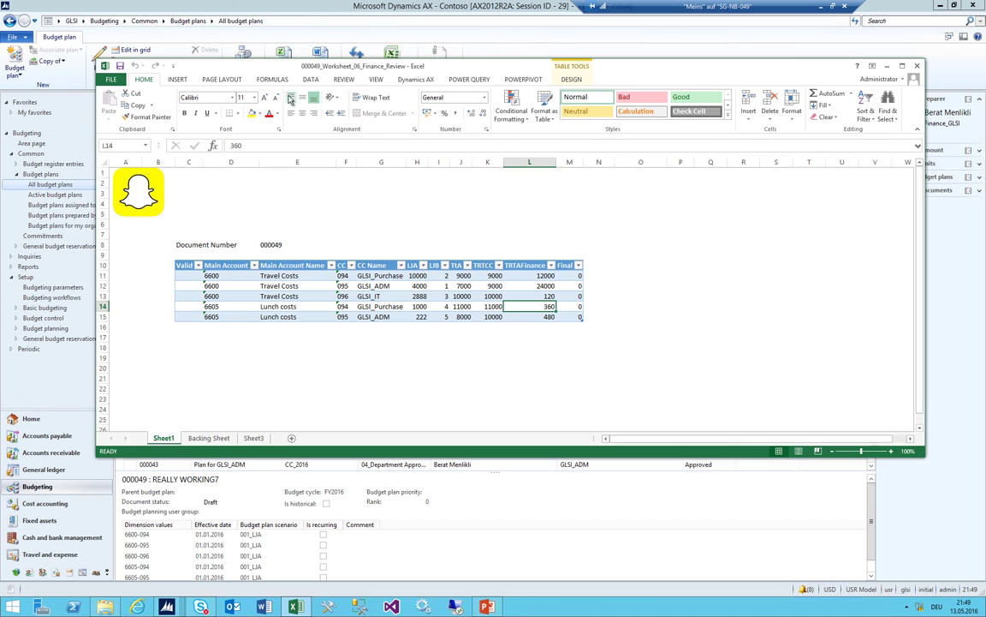
Publish the worksheet data to Dynamics AX and close the workbook
left_click(401, 80)
left_click(238, 101)
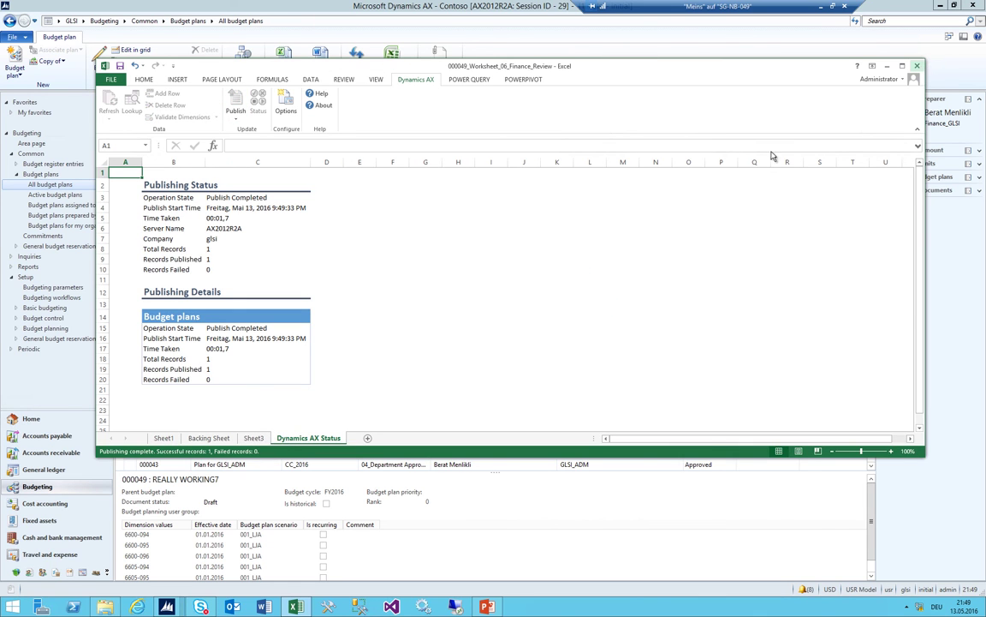
key("alt+F4")
left_click(482, 316)
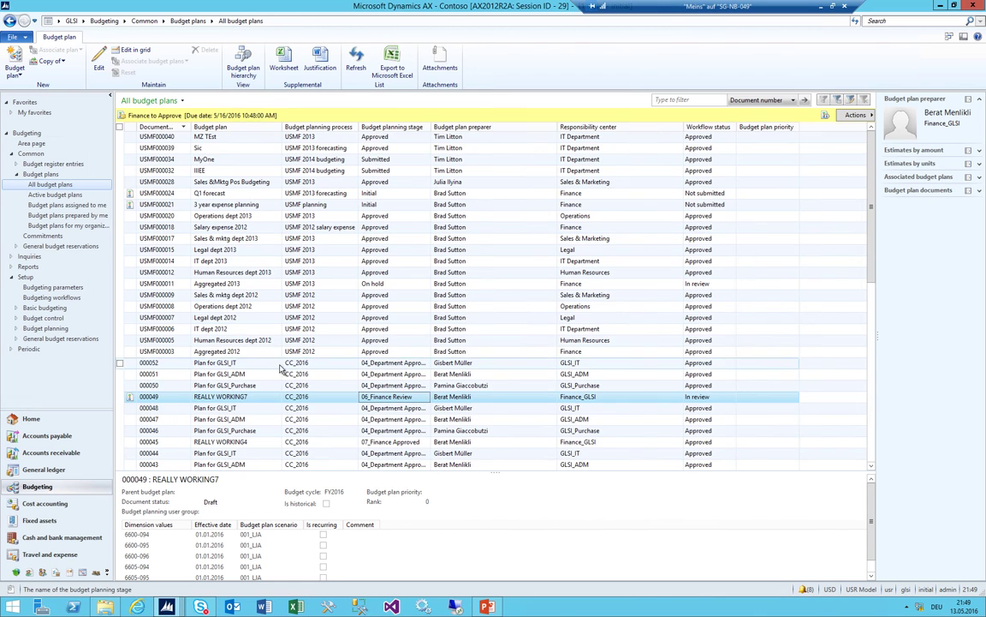
Open REALLY WORKING7 and check its budget plan lines by scenario, including 001_LJA, 005_TJTACC and 006_TJFIN
double_click(262, 398)
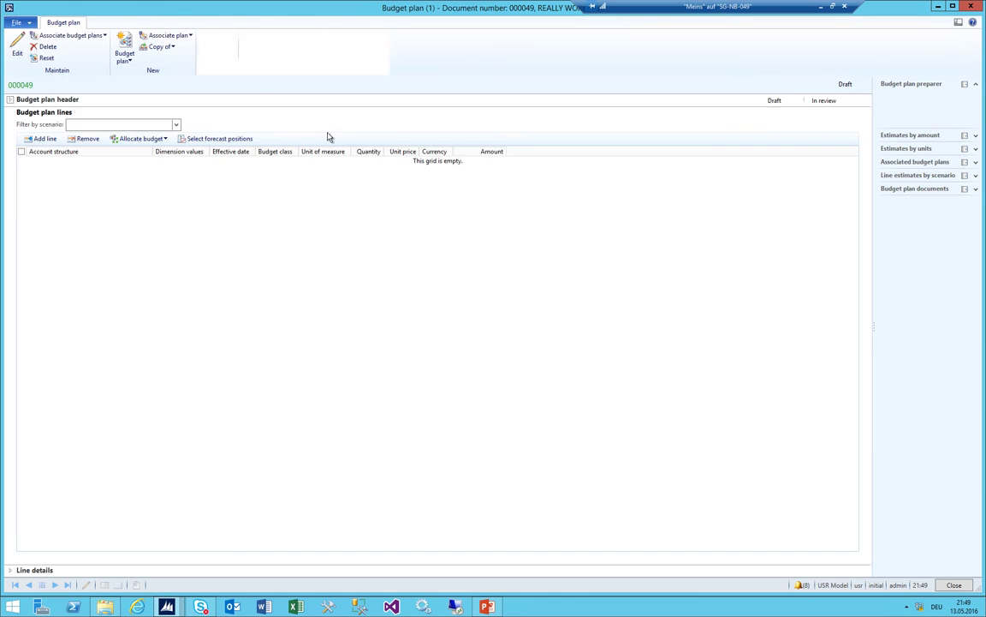
left_click(177, 139)
left_click(98, 163)
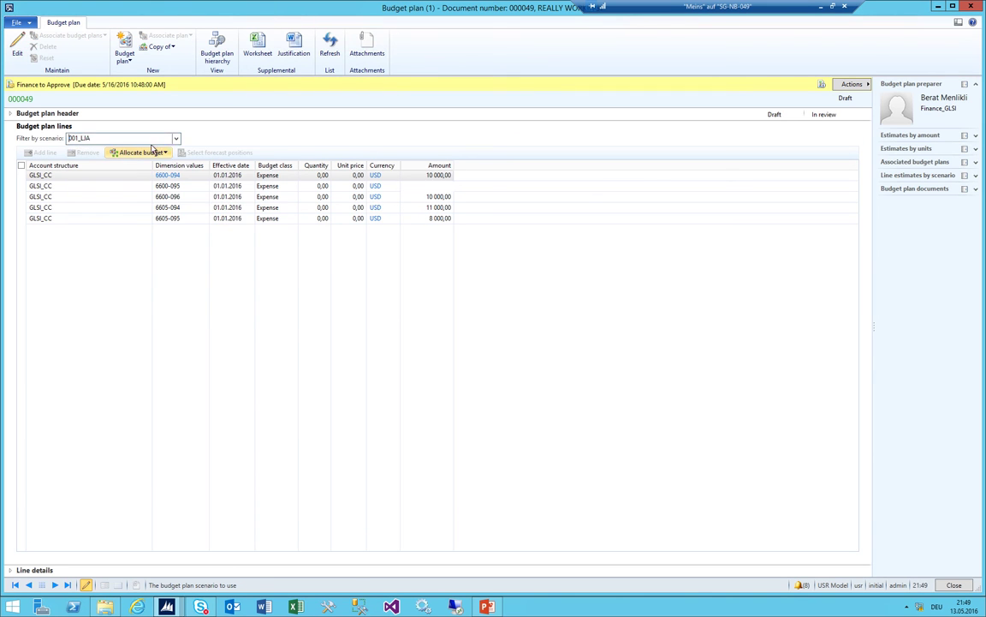
key("alt+Down")
left_click(104, 208)
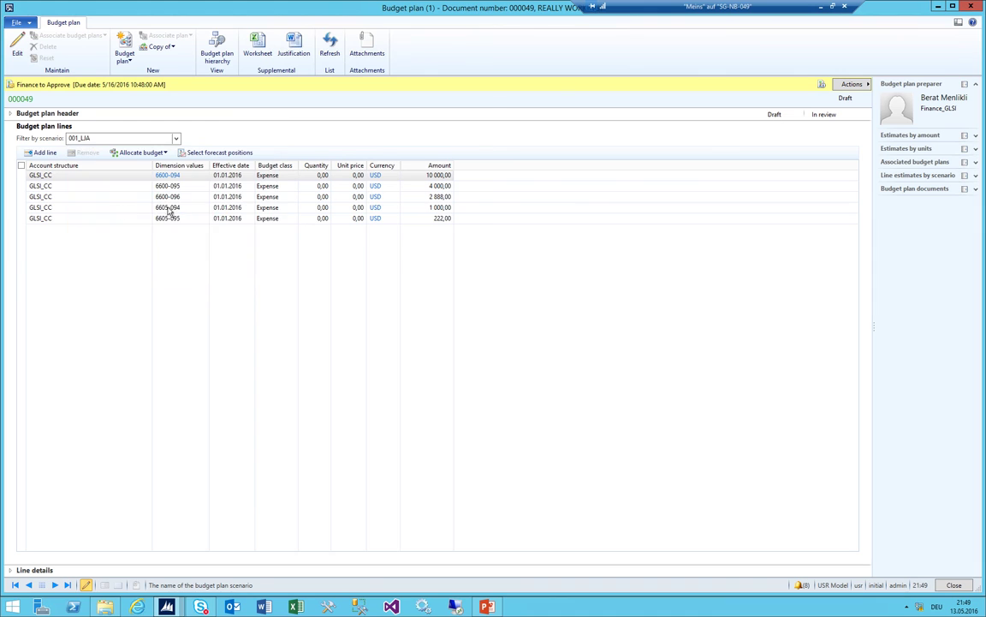
left_click(175, 139)
left_click(196, 135)
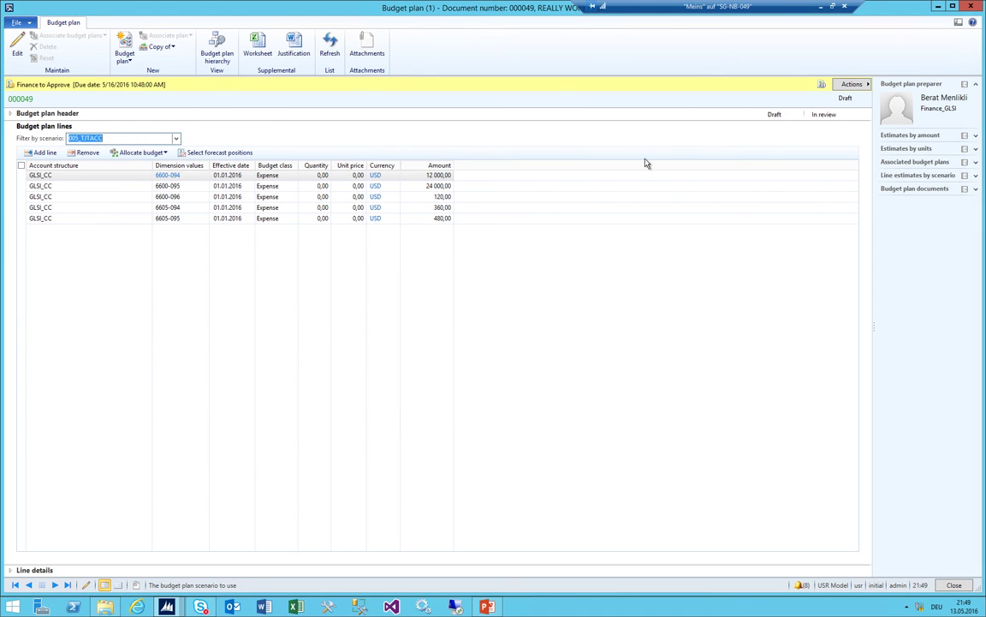
left_click(176, 140)
left_click(90, 197)
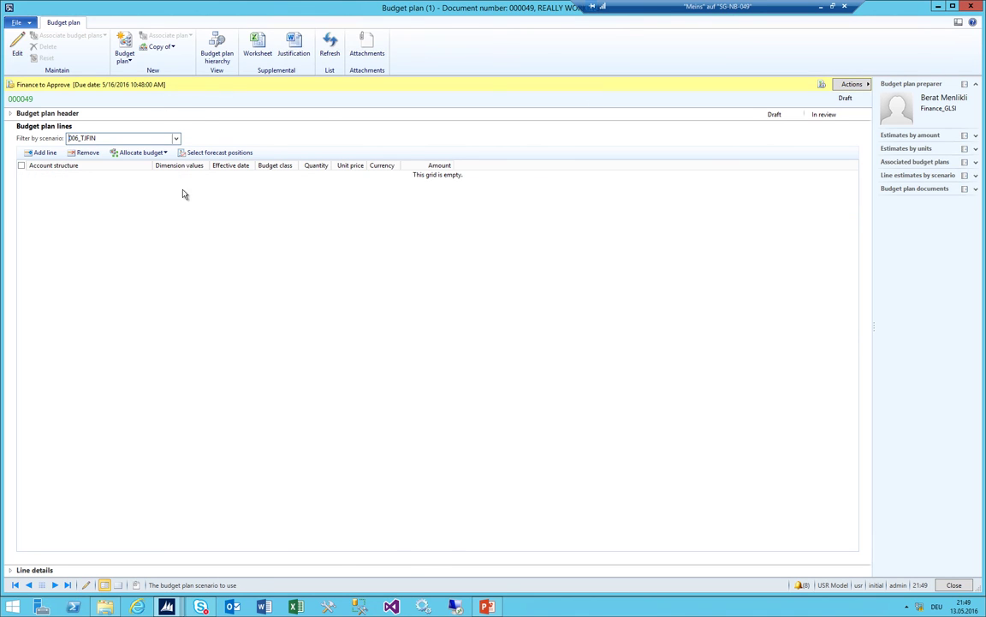
Approve the Finance to Approve workflow task without a comment, close the plan and check its planning stage in the list
left_click(859, 86)
left_click(888, 85)
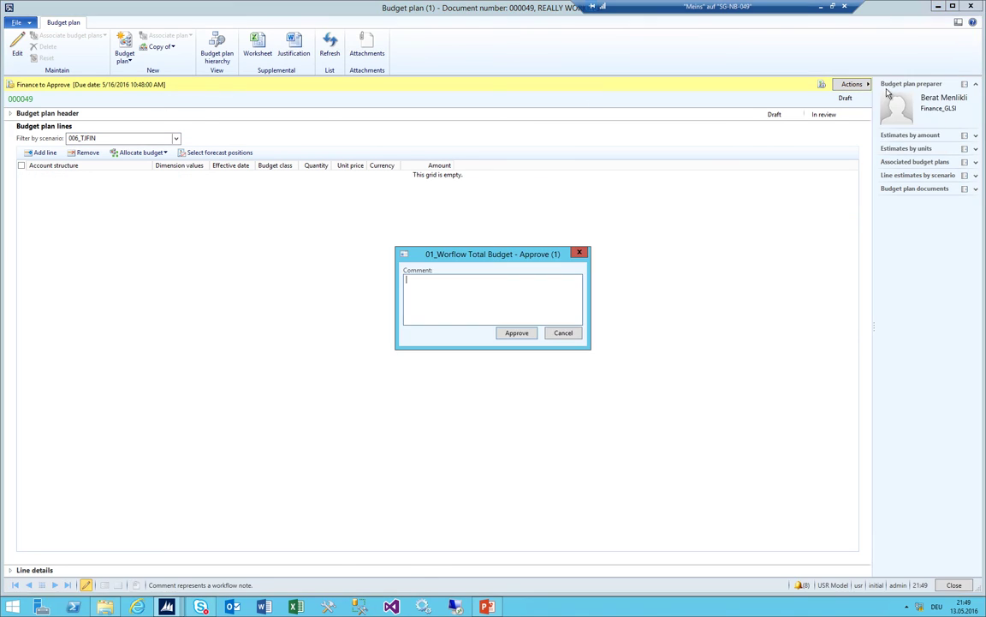
left_click(515, 334)
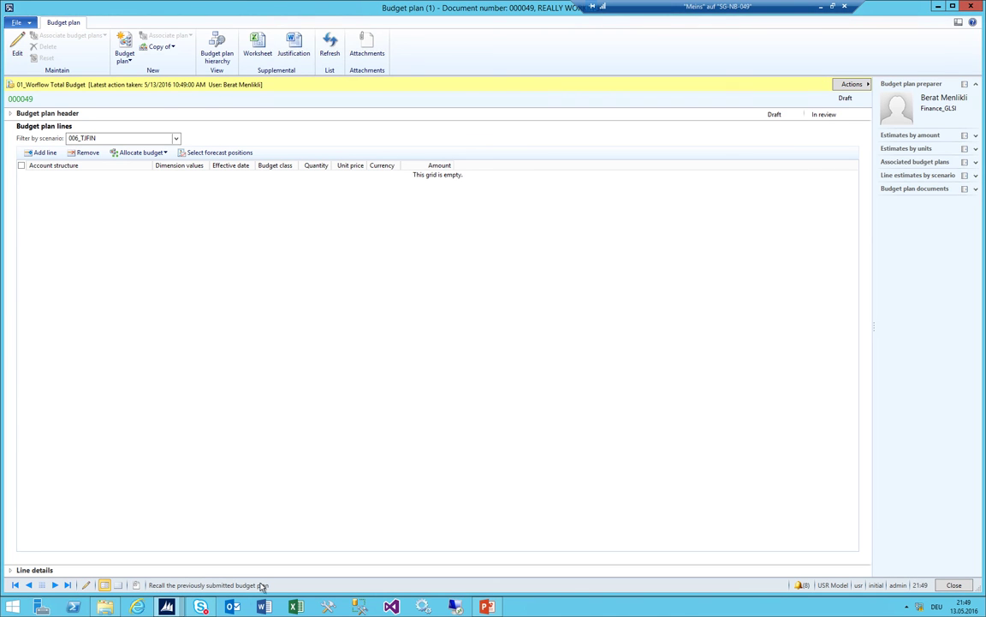
key("Escape")
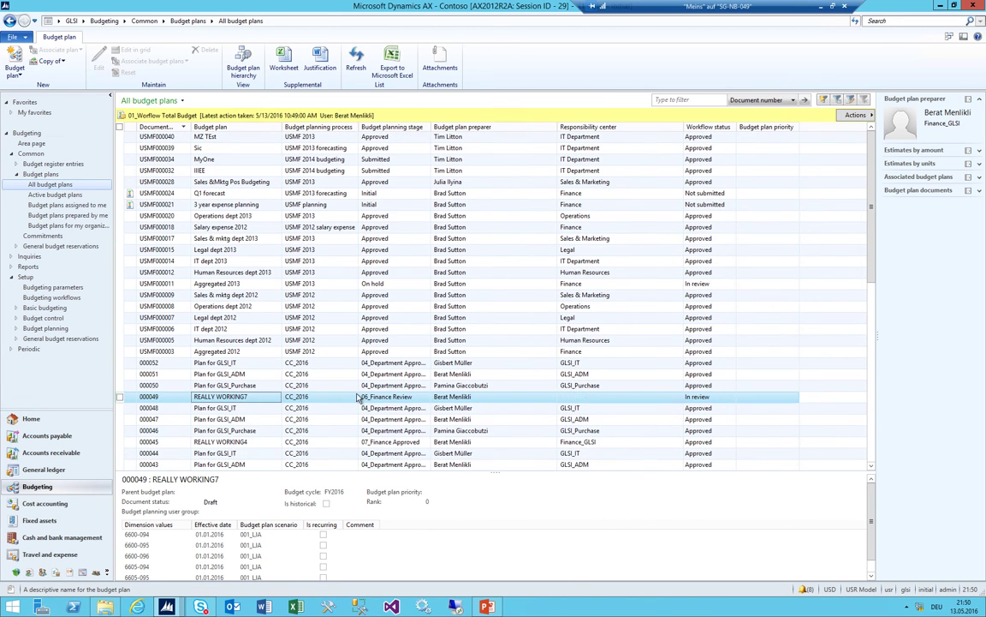
left_click(408, 399)
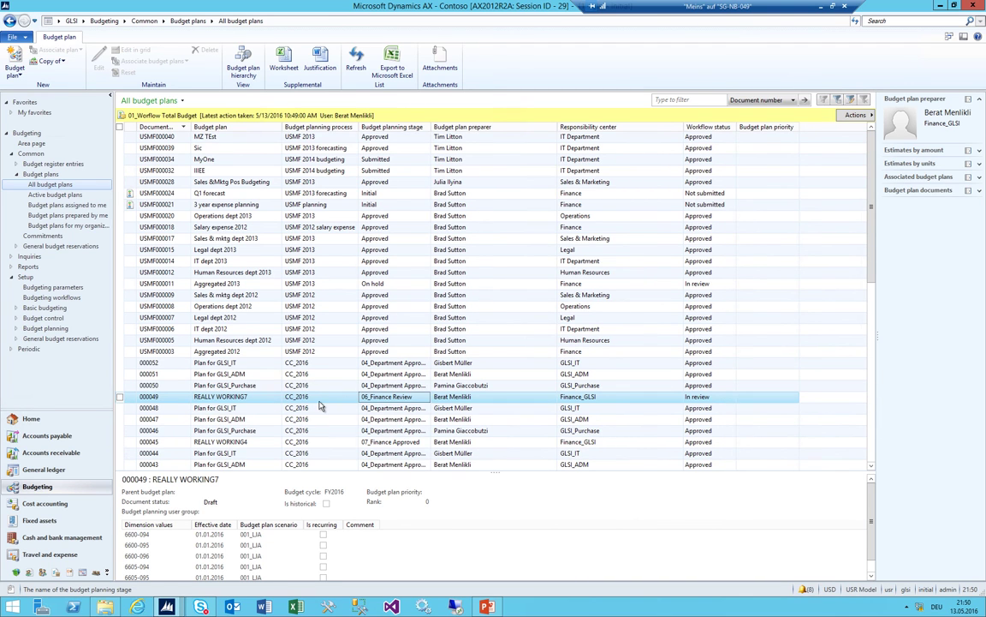
left_click(320, 400)
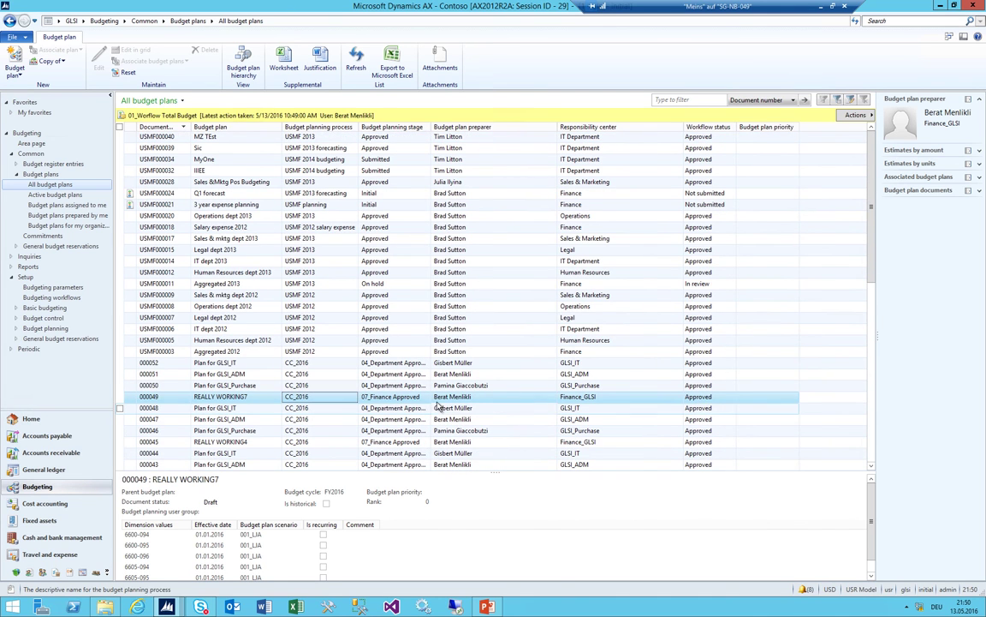
Open the worksheet of REALLY WORKING7, compare the Final amounts with the TRTAFinance amounts, and close the workbook
left_click(283, 62)
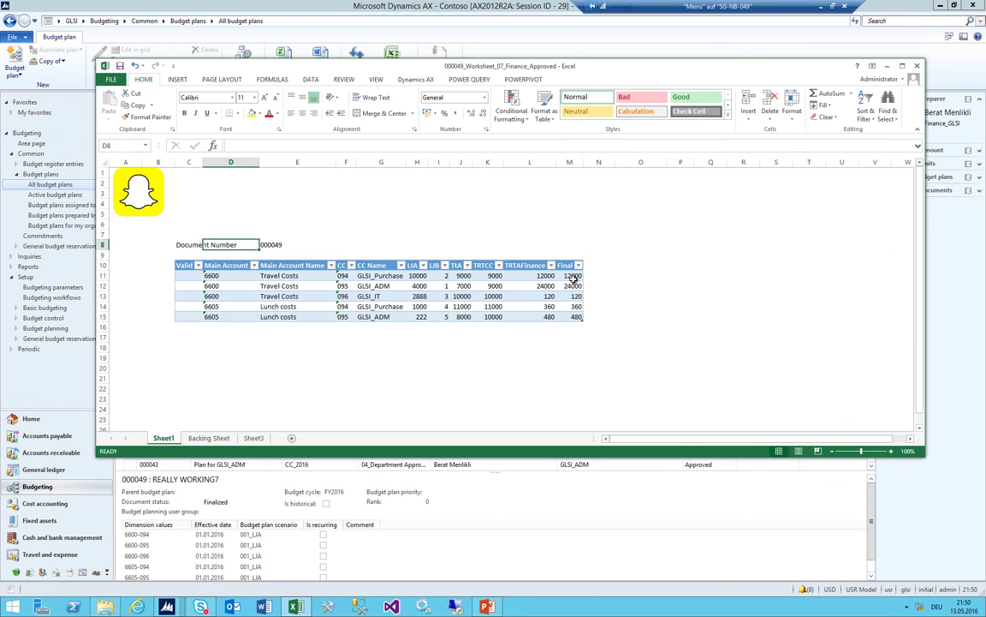
left_click_drag(573, 277, 569, 317)
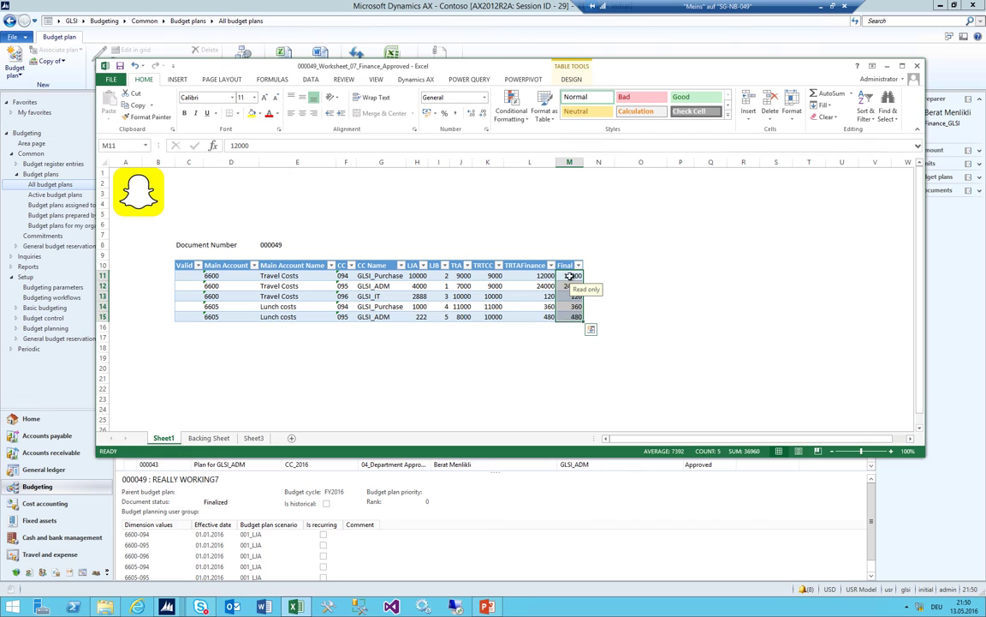
left_click(566, 307)
left_click(568, 295)
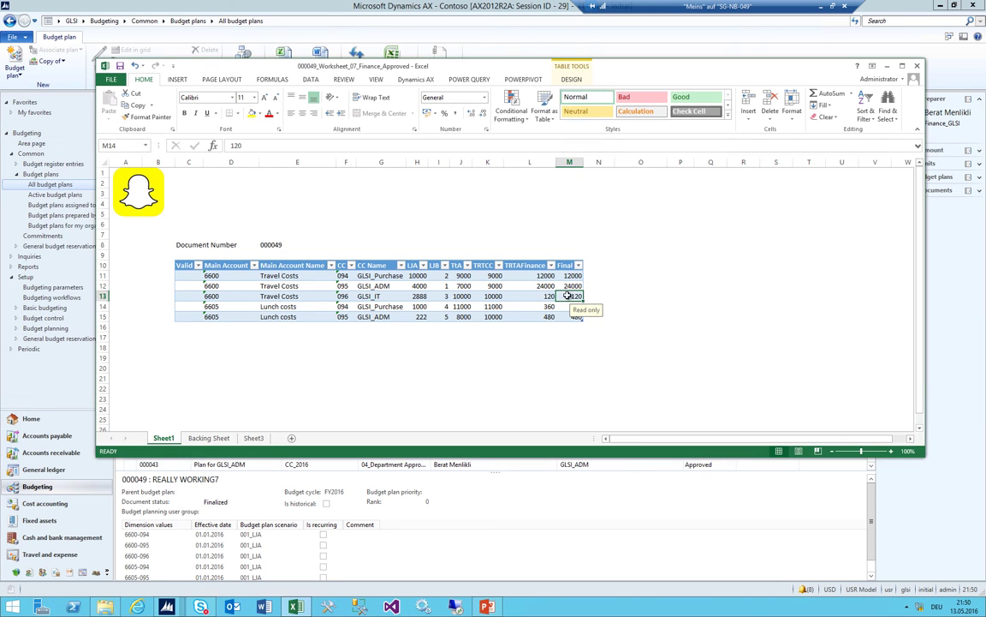
left_click(550, 284)
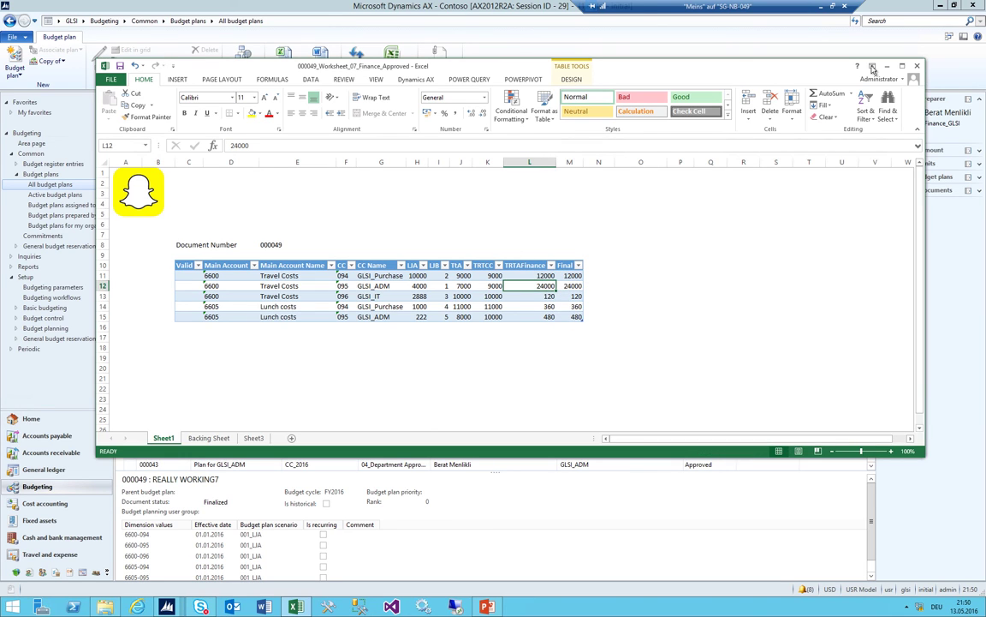
key("Right")
key("Right")
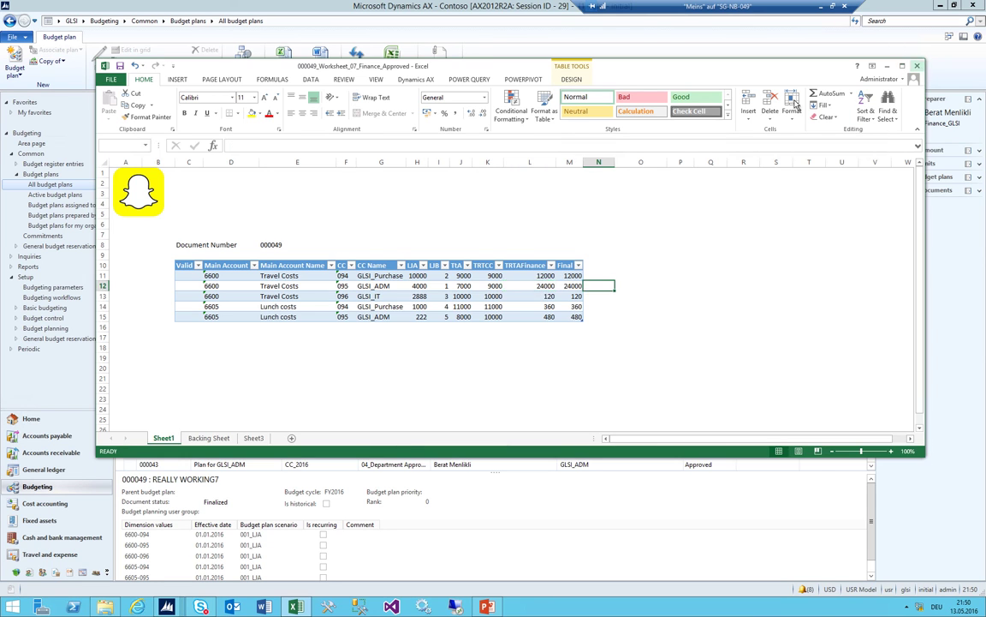
key("alt+F4")
left_click(479, 317)
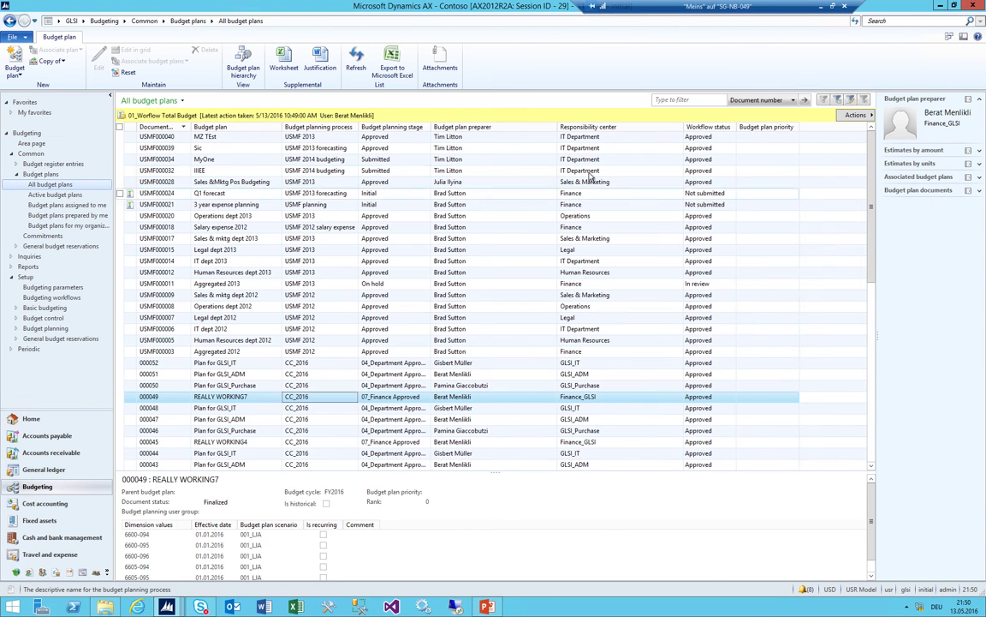
Reopen REALLY WORKING7 and examine how the 006_TJFIN amounts are spread over the monthly budget plan lines
double_click(238, 398)
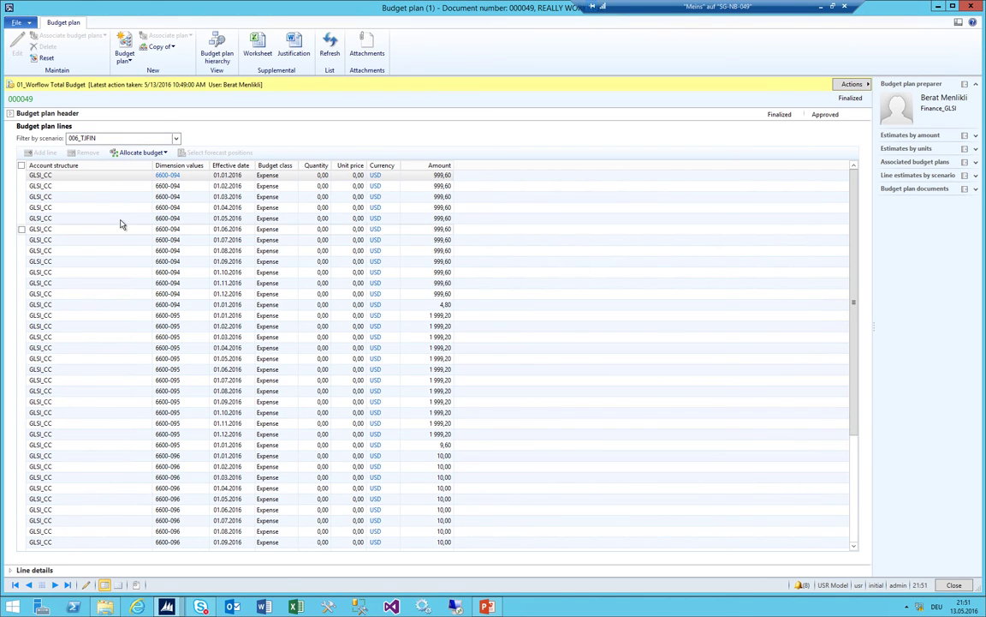
left_click(224, 187)
left_click(227, 198)
left_click(441, 196)
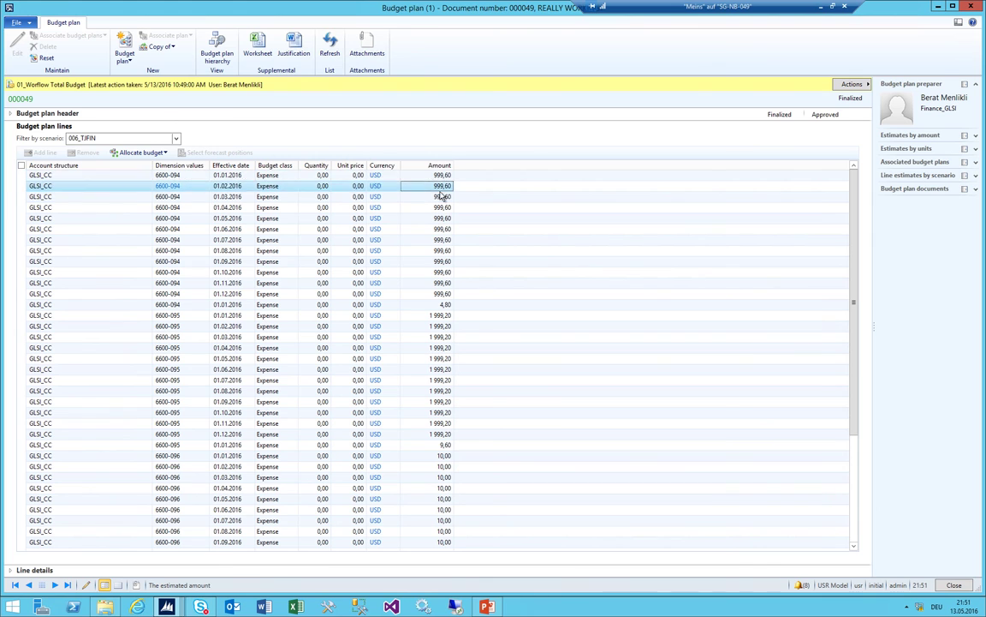
scroll(449, 338, "down", 10)
scroll(469, 381, "up", 10)
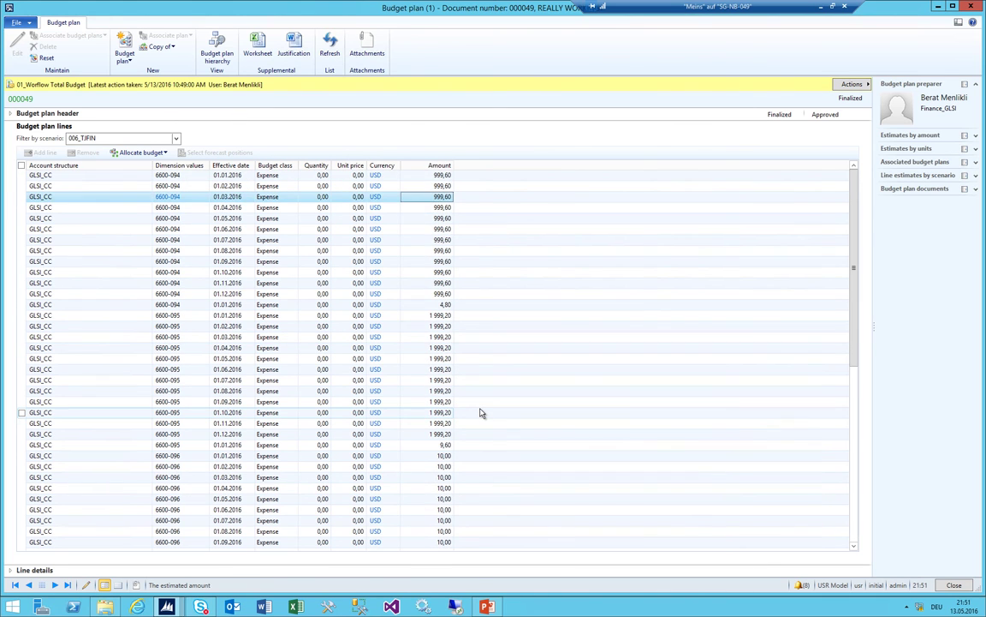
scroll(482, 413, "down", 10)
scroll(419, 243, "up", 3)
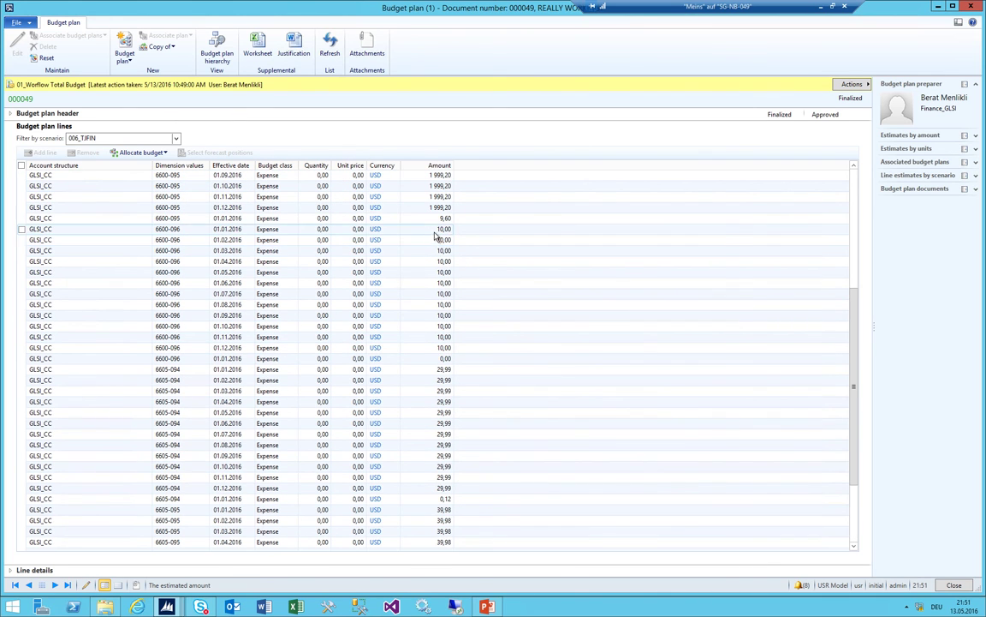
Examine the effective dates and monthly amounts of the 6600-096 lines, and close the budget plan
left_click(424, 272)
left_click(226, 251)
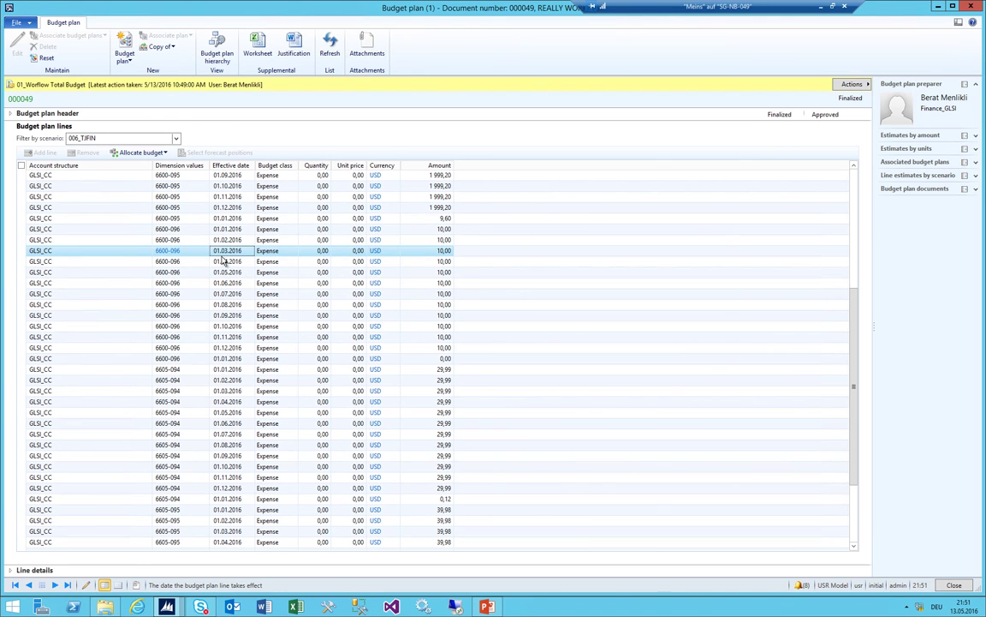
left_click(227, 272)
left_click(227, 294)
left_click(257, 239)
left_click(273, 186)
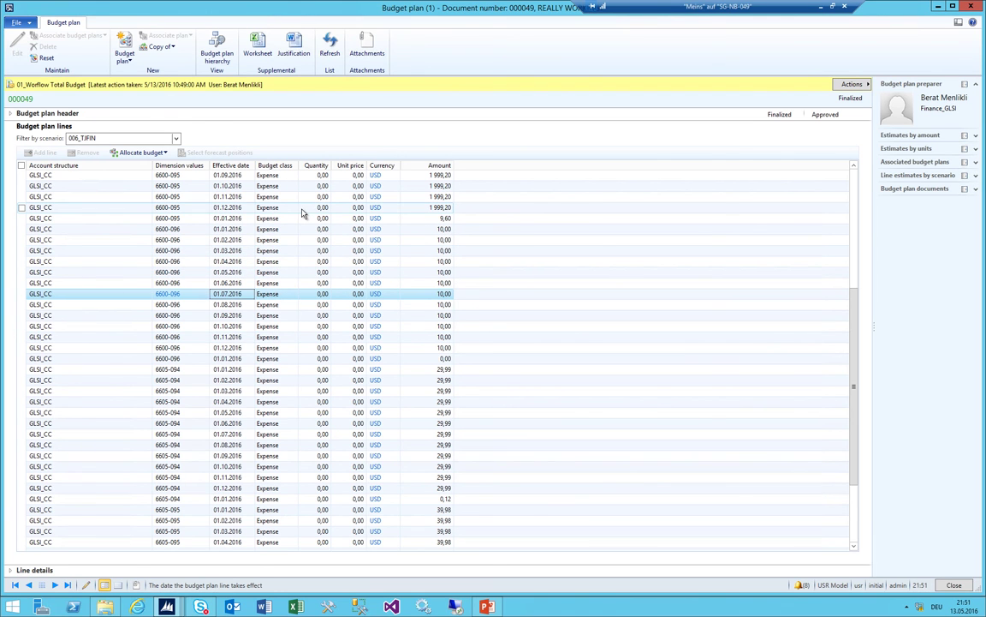
key("Escape")
Start generating a budget register entry with budget planning process CC_2016 and responsibility center Finance_GLSI
left_click(104, 21)
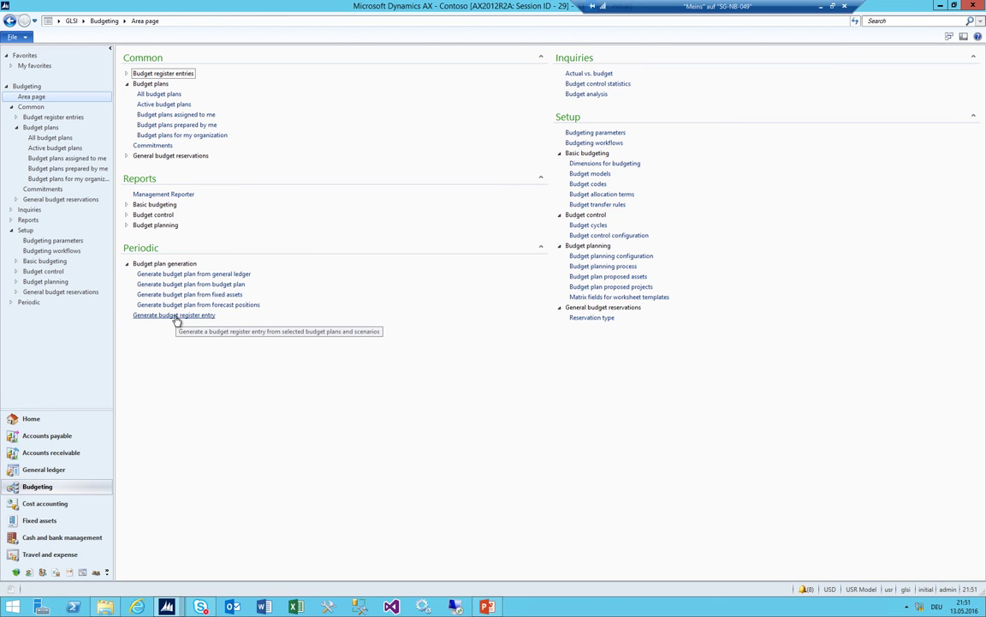
left_click(176, 317)
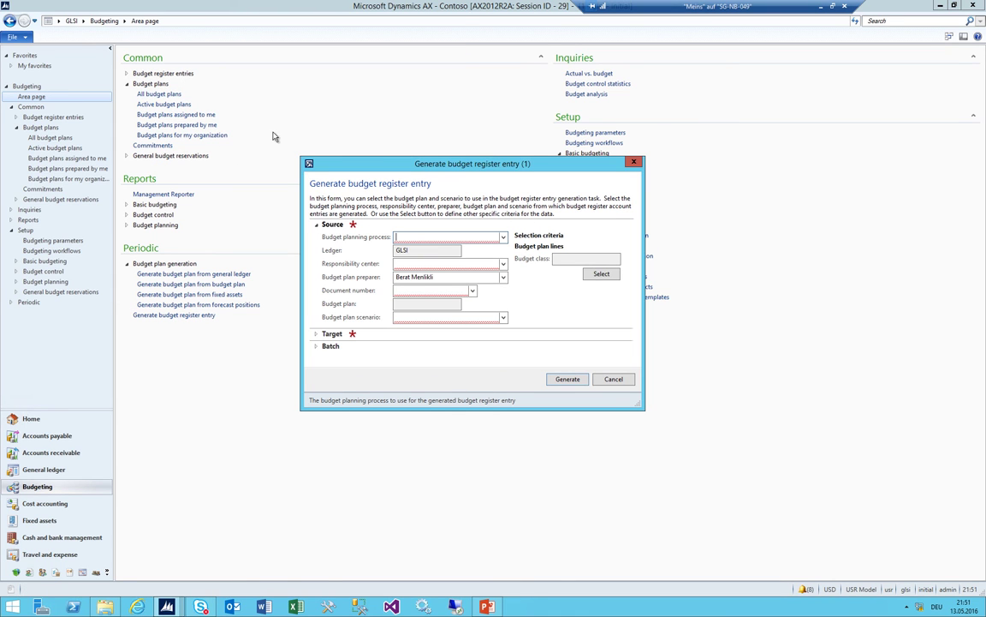
left_click(503, 237)
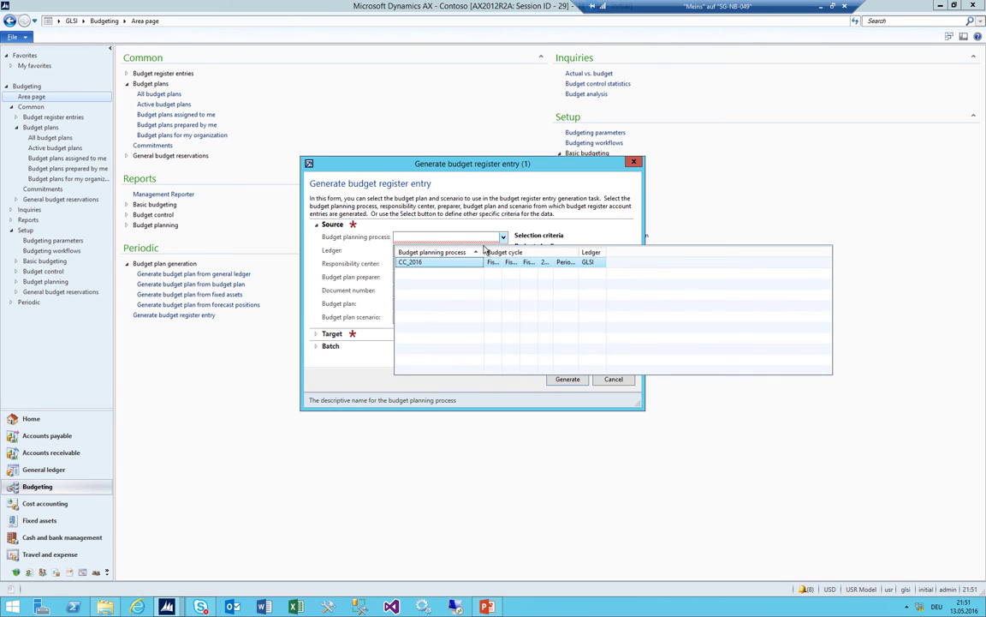
left_click(454, 263)
left_click(503, 263)
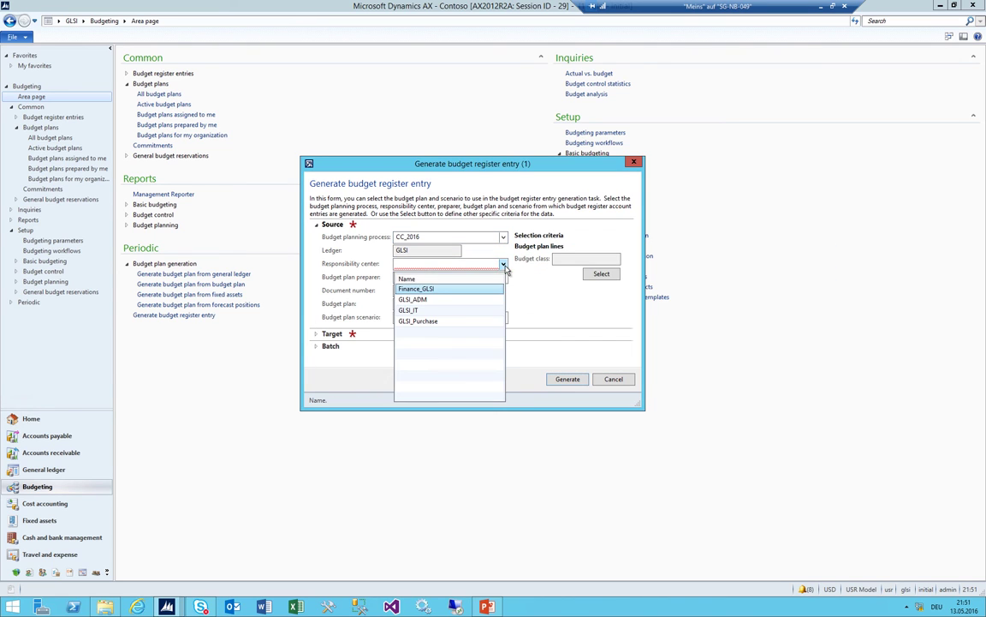
left_click(437, 290)
Choose document 000049, REALLY WORKING7, as the source budget plan with scenario 006_TJFIN
left_click(434, 291)
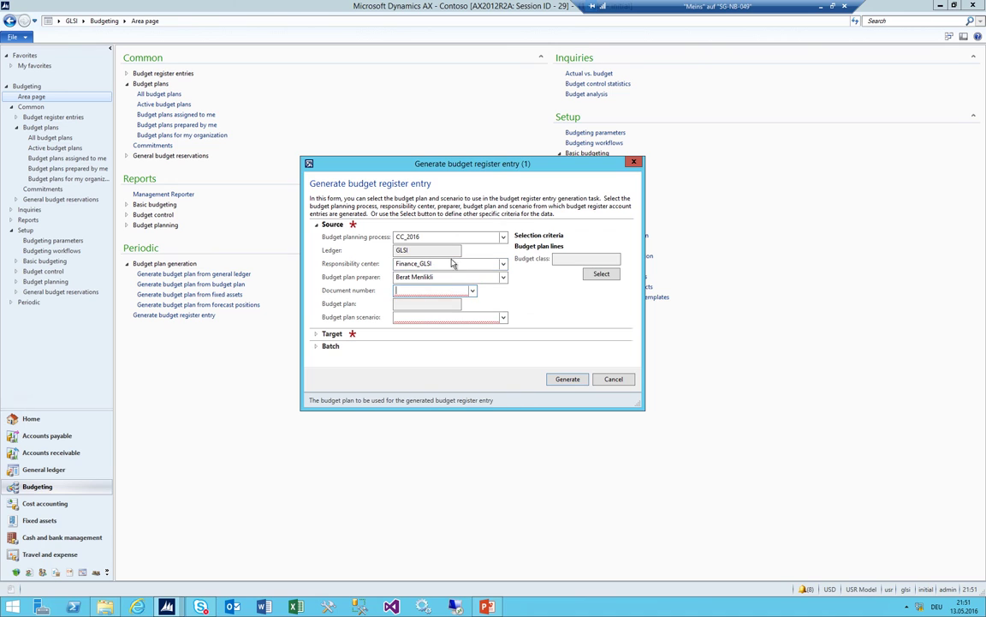
left_click(471, 291)
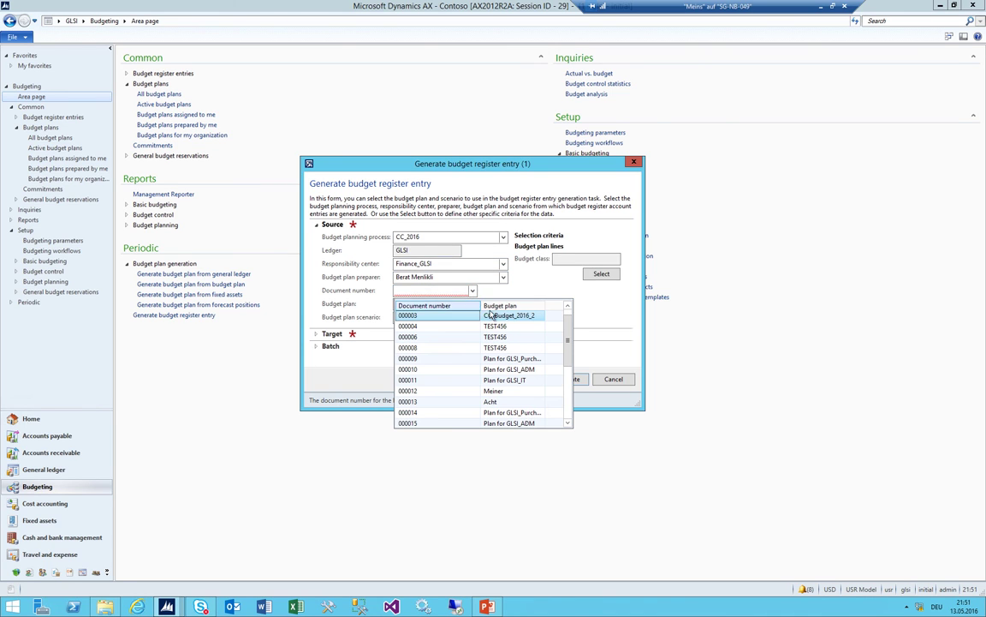
left_click(463, 307)
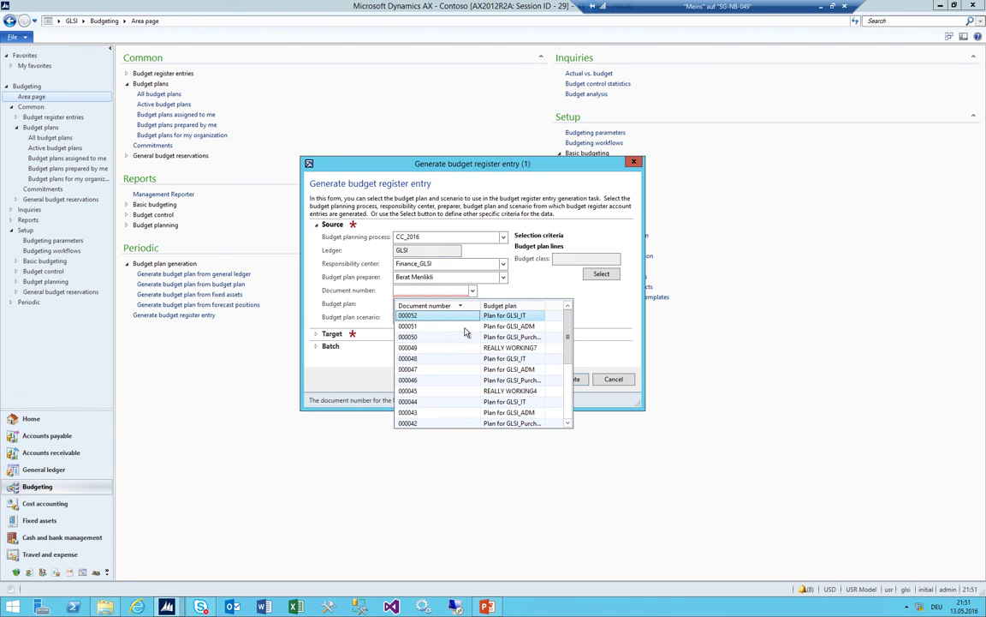
left_click(435, 348)
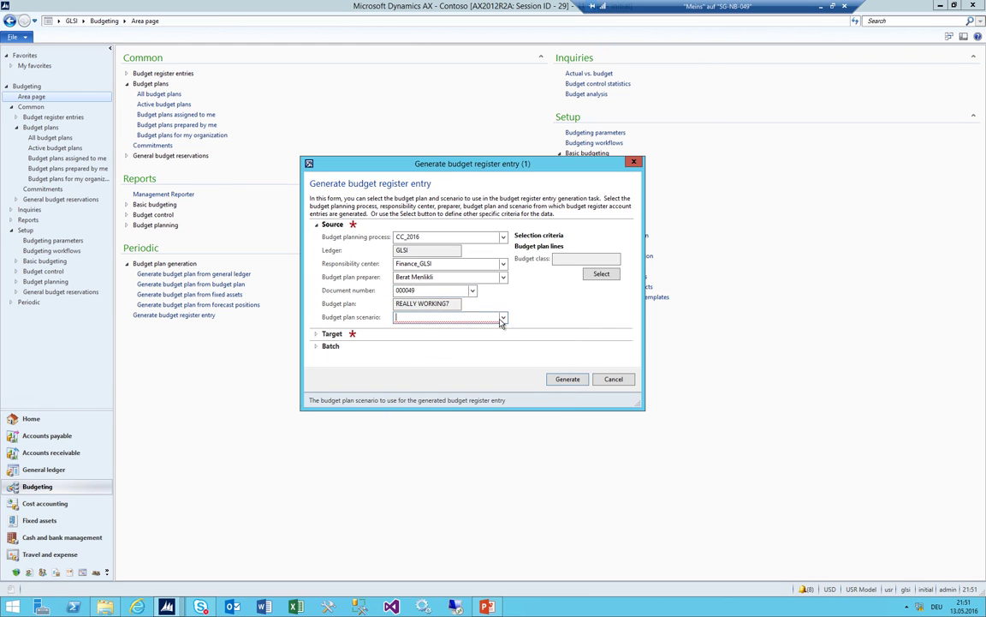
left_click(502, 318)
left_click(421, 397)
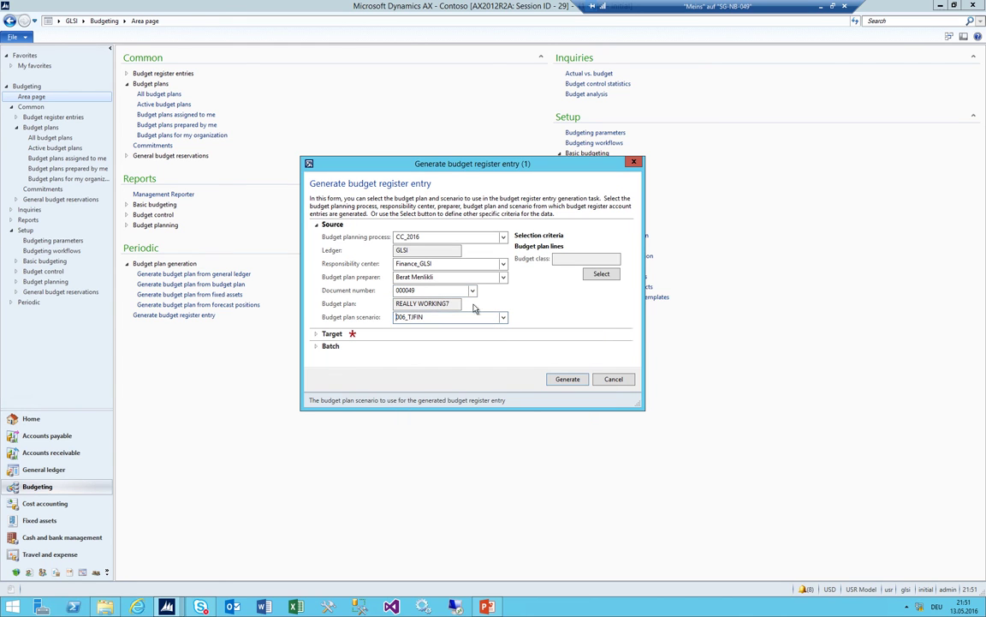
Set the register entry's target to budget model STD and budget code Original Budget
left_click(329, 333)
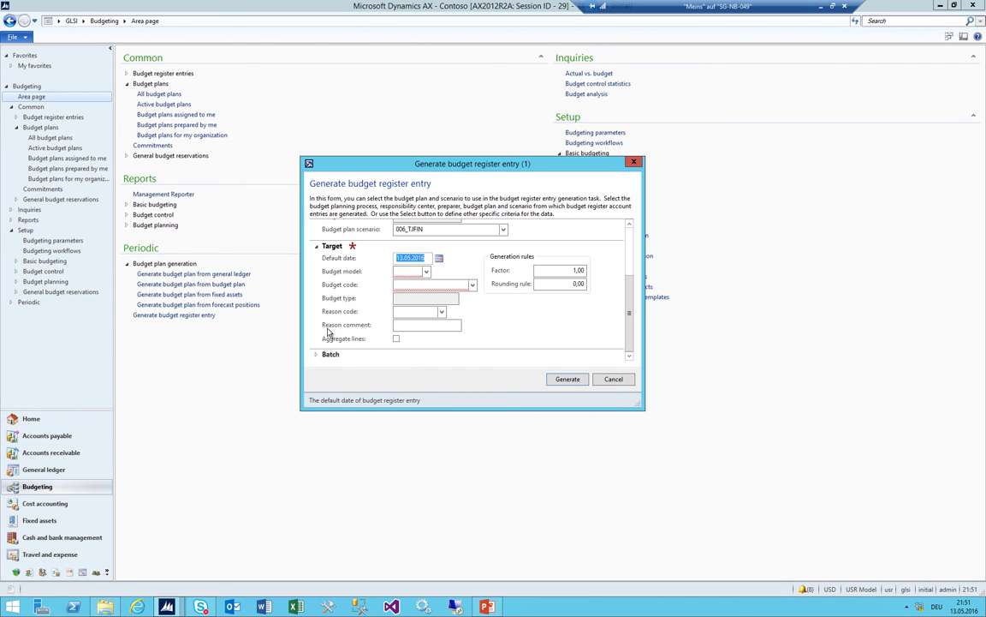
left_click(426, 271)
left_click(411, 297)
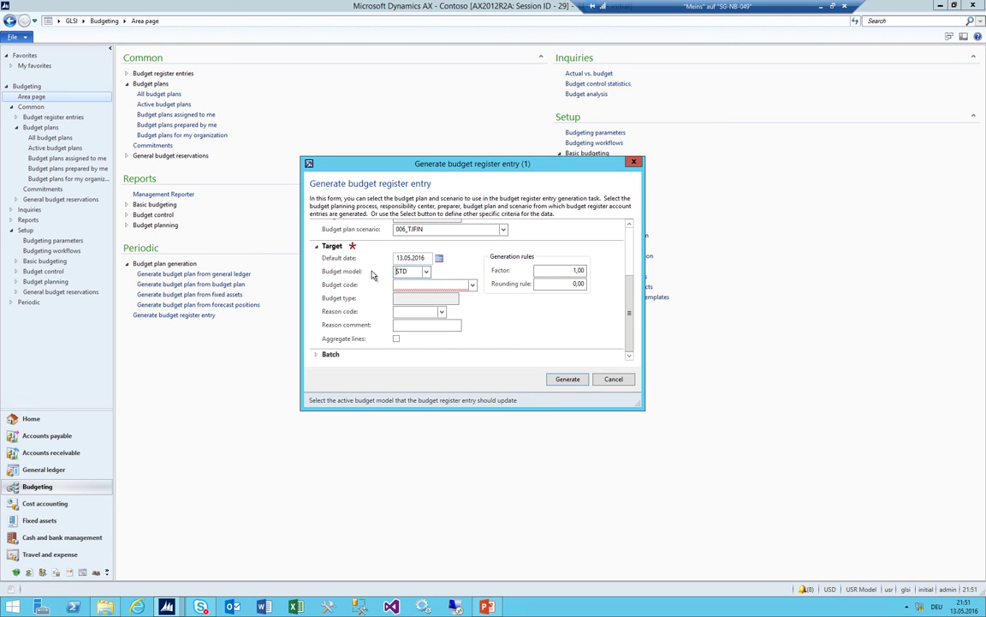
left_click(472, 285)
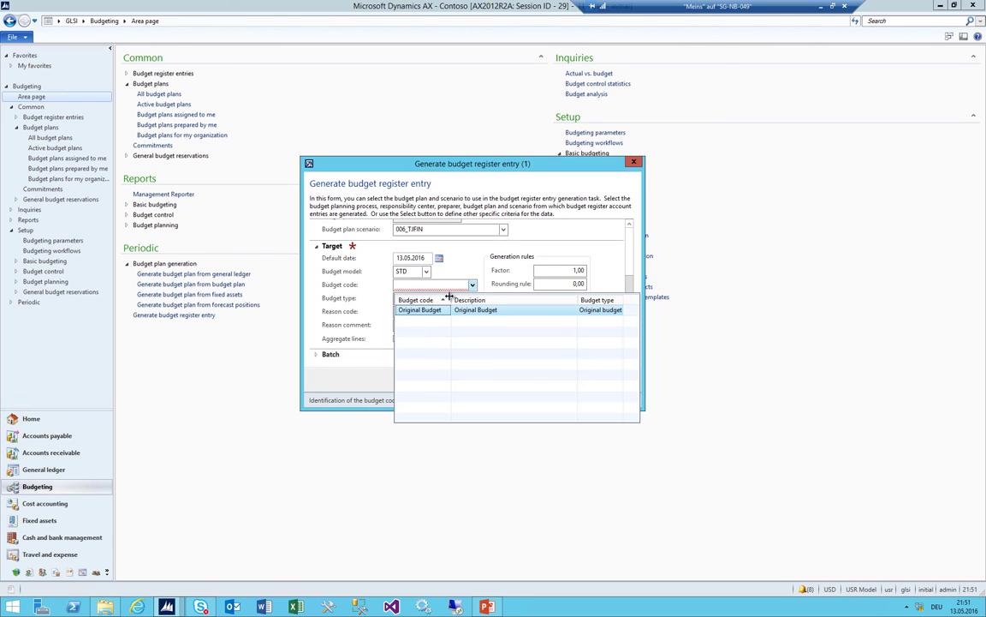
left_click(418, 310)
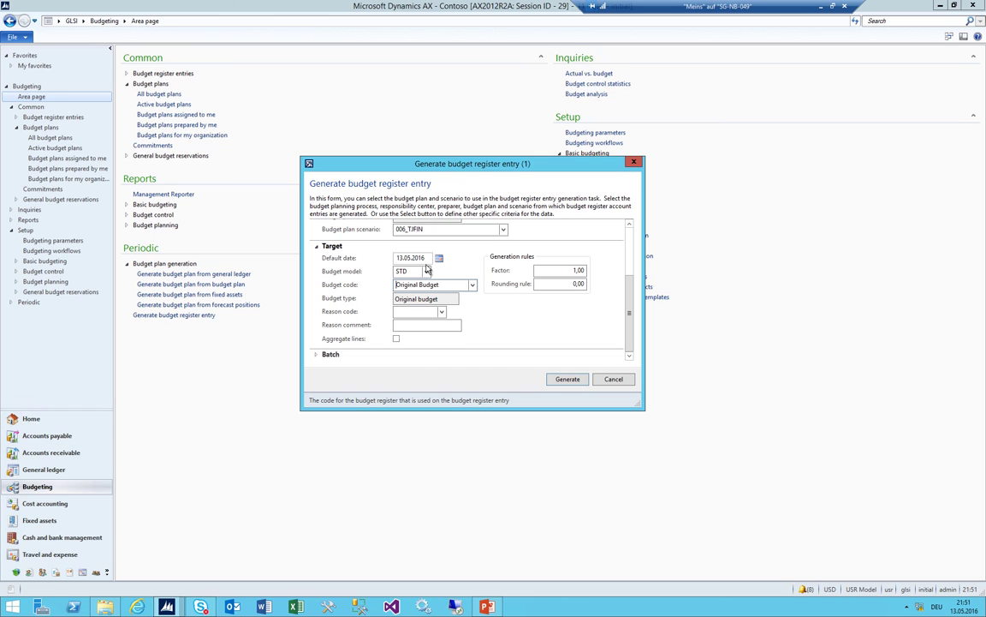
Generate the budget register entry from the chosen plan, leaving the reason code and reason comment blank
key("Tab")
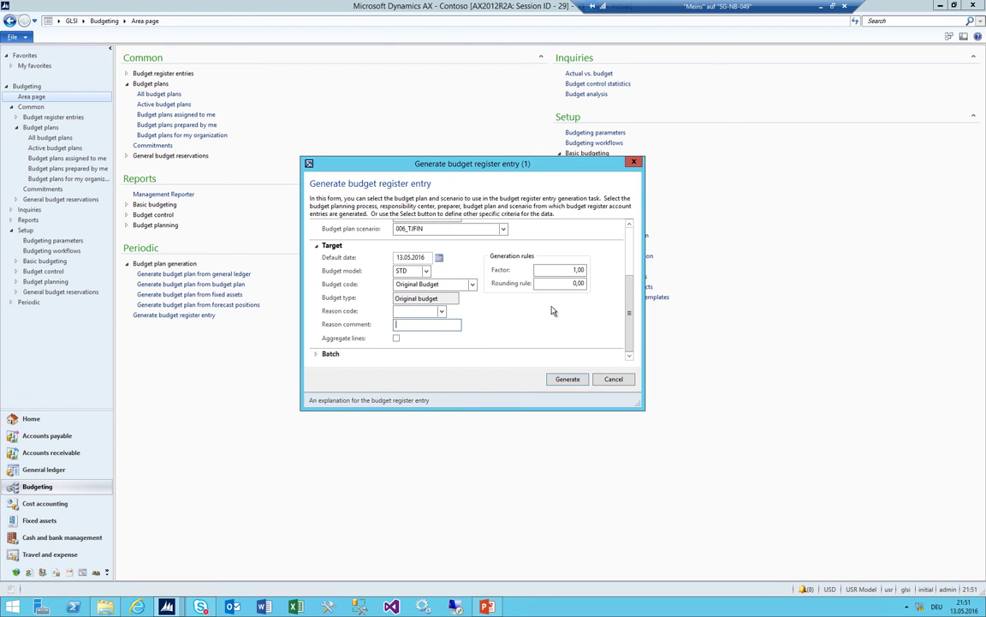
left_click(567, 380)
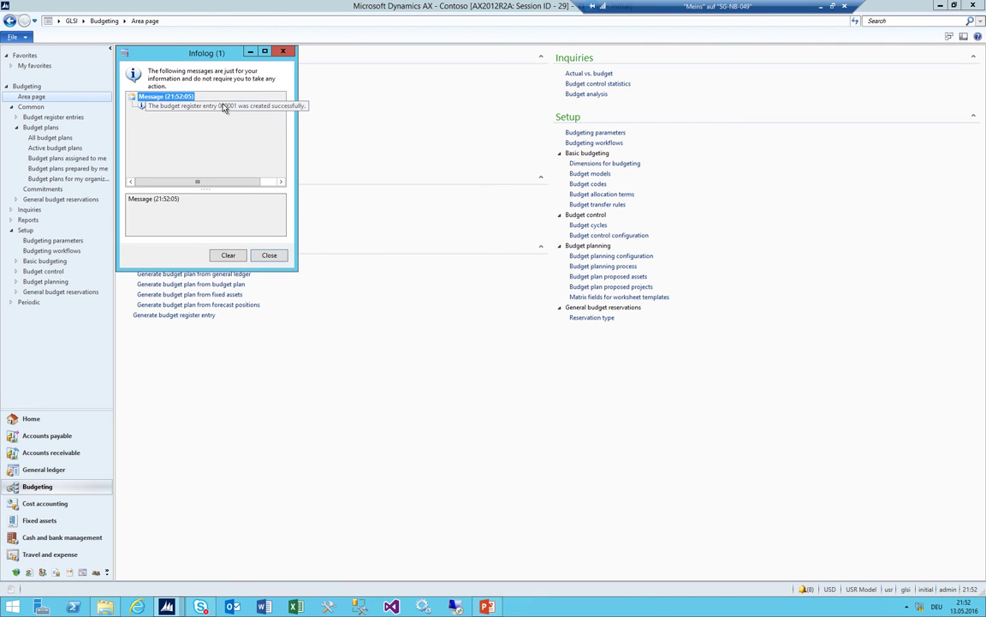
left_click(223, 105)
left_click(249, 50)
Open the draft Original Budget entry 000001 from the list of all budget register entries
left_click(127, 74)
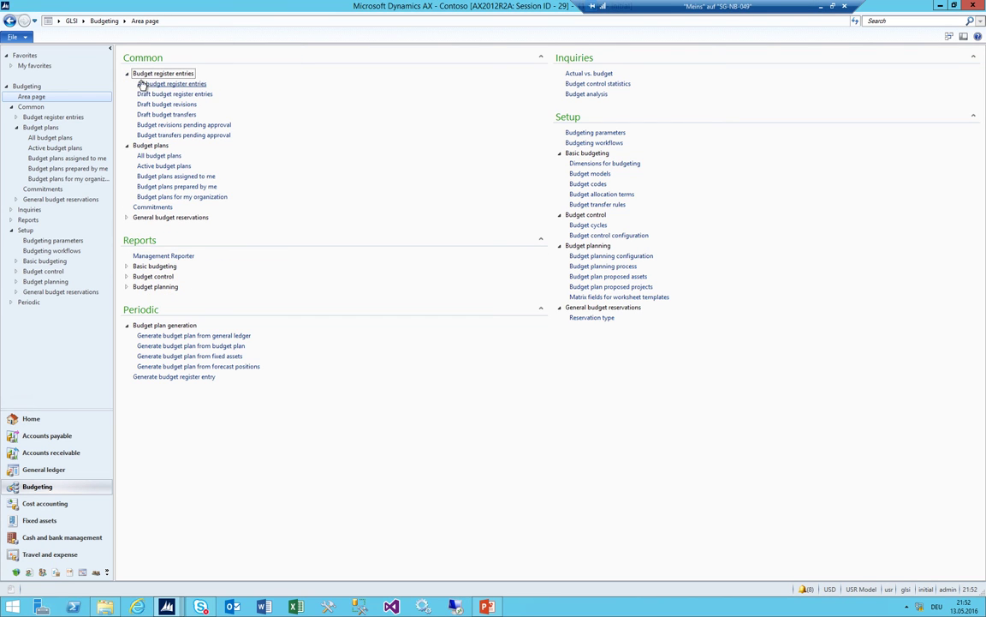
left_click(144, 84)
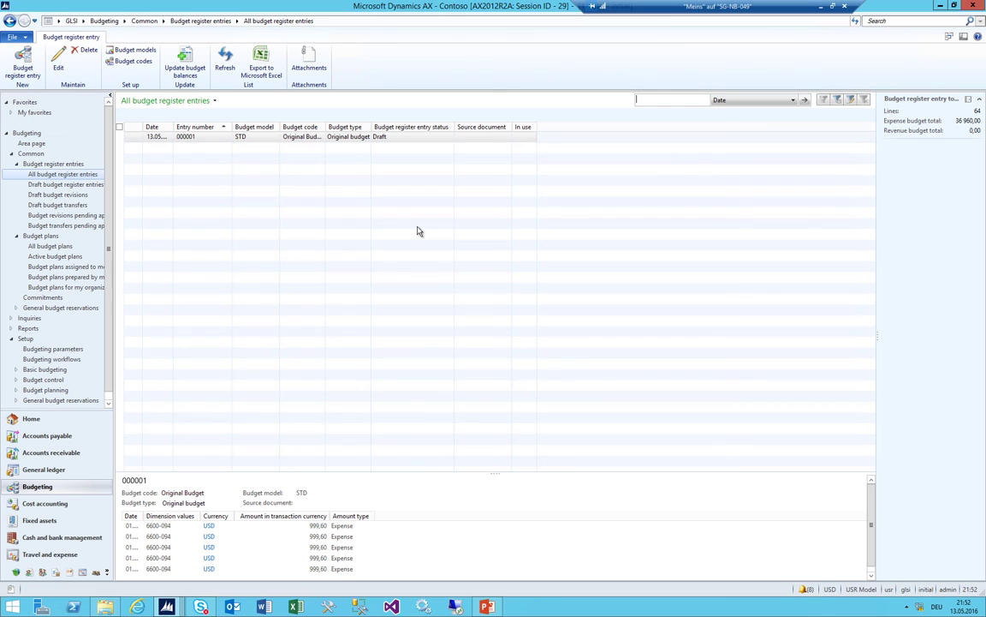
left_click(291, 136)
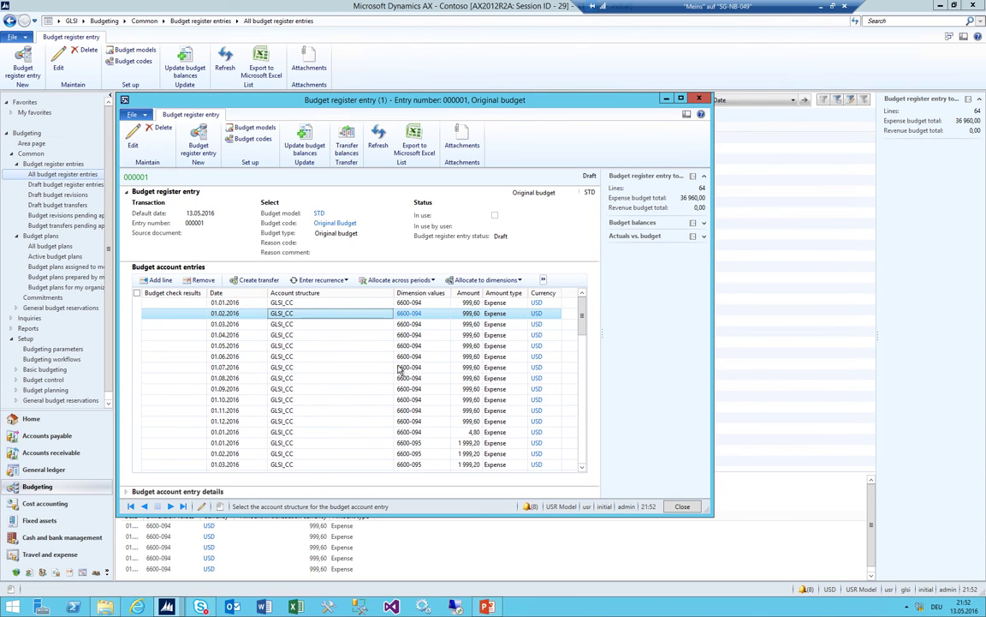
Update the budget balances for the open register entry and close the entry
left_click(303, 137)
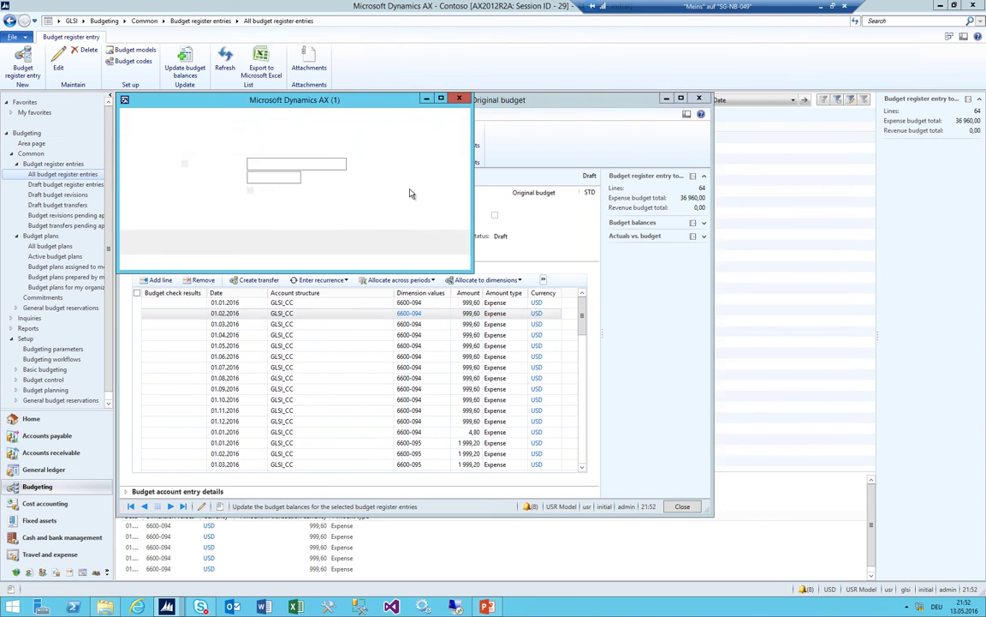
left_click(403, 243)
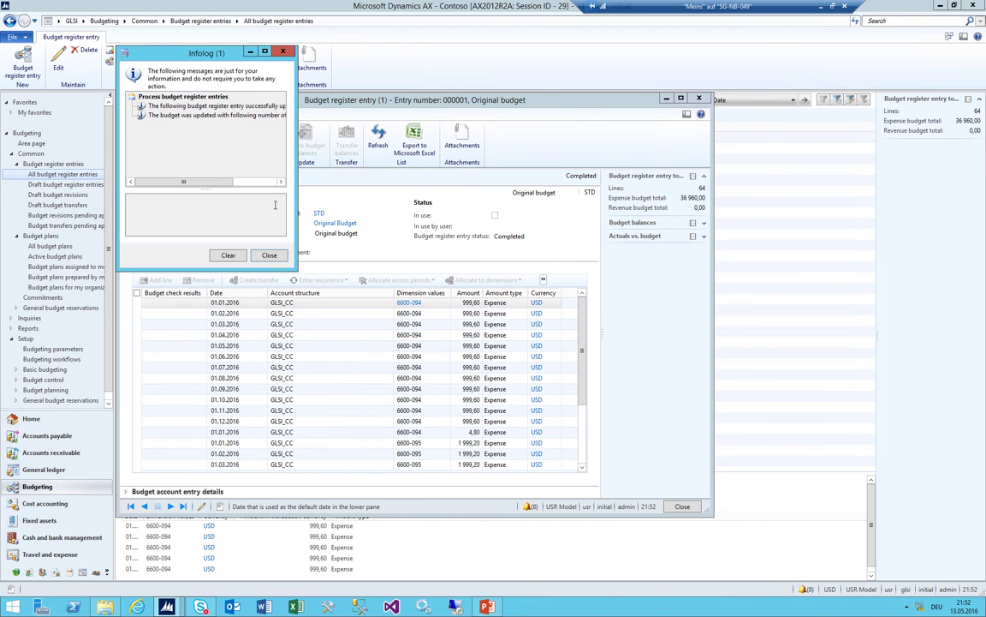
left_click(267, 257)
key("Escape")
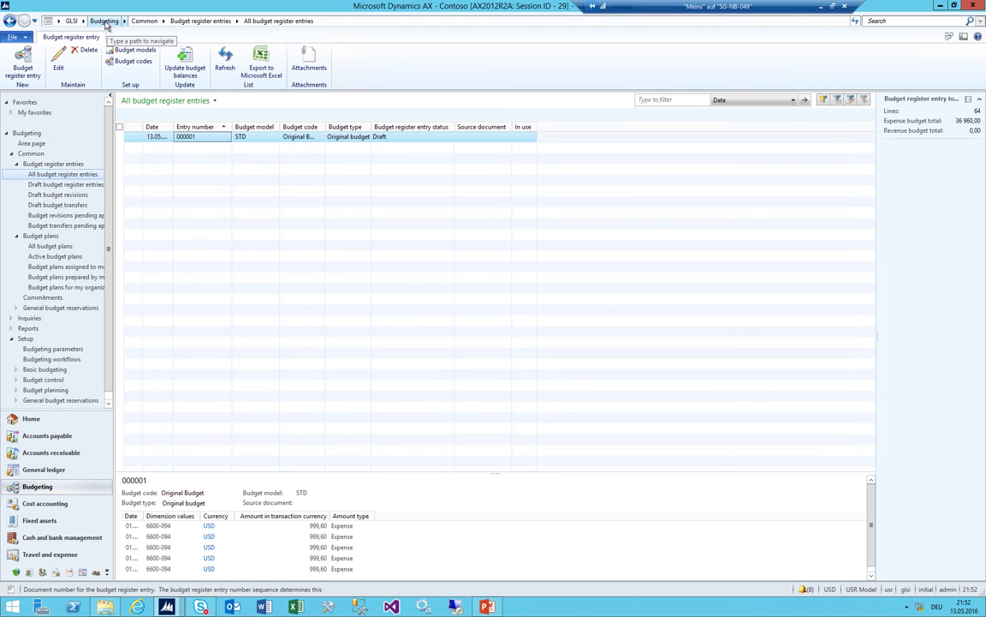
Select main account 6600, Travel Costs, in the general ledger's list of main accounts
left_click(83, 20)
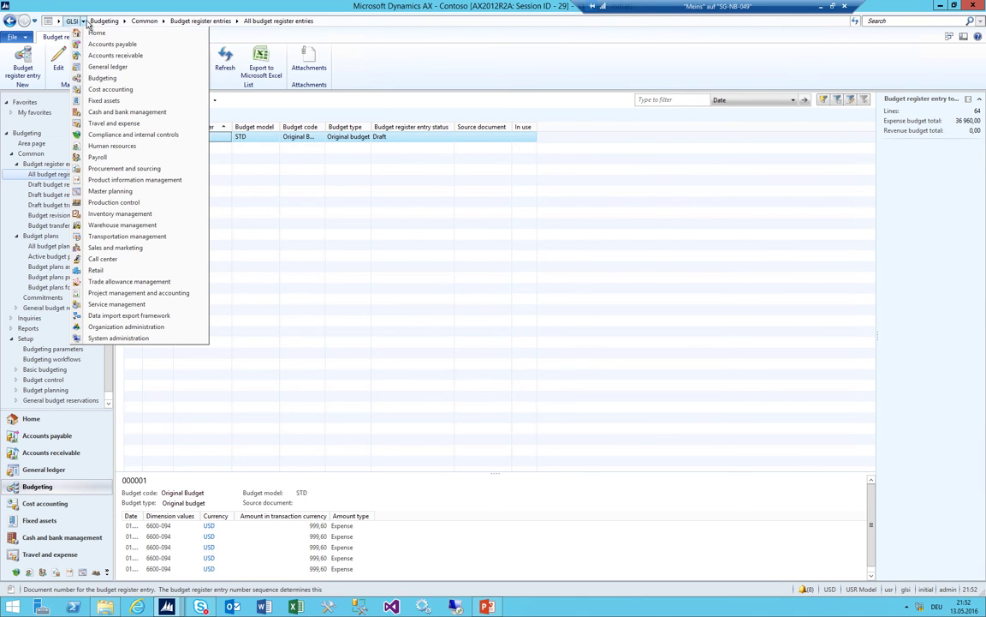
left_click(129, 67)
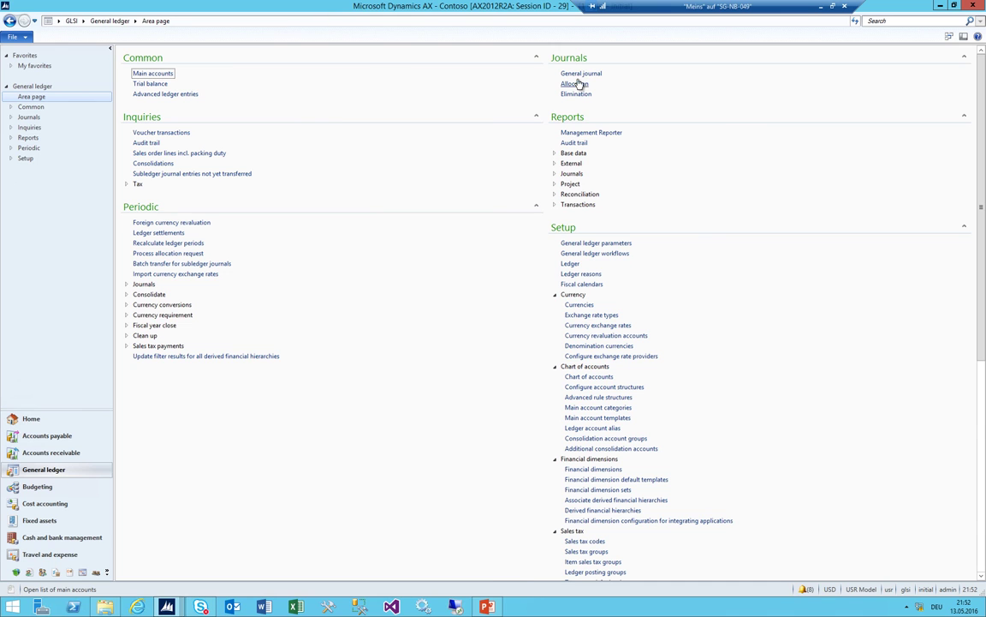
left_click(151, 74)
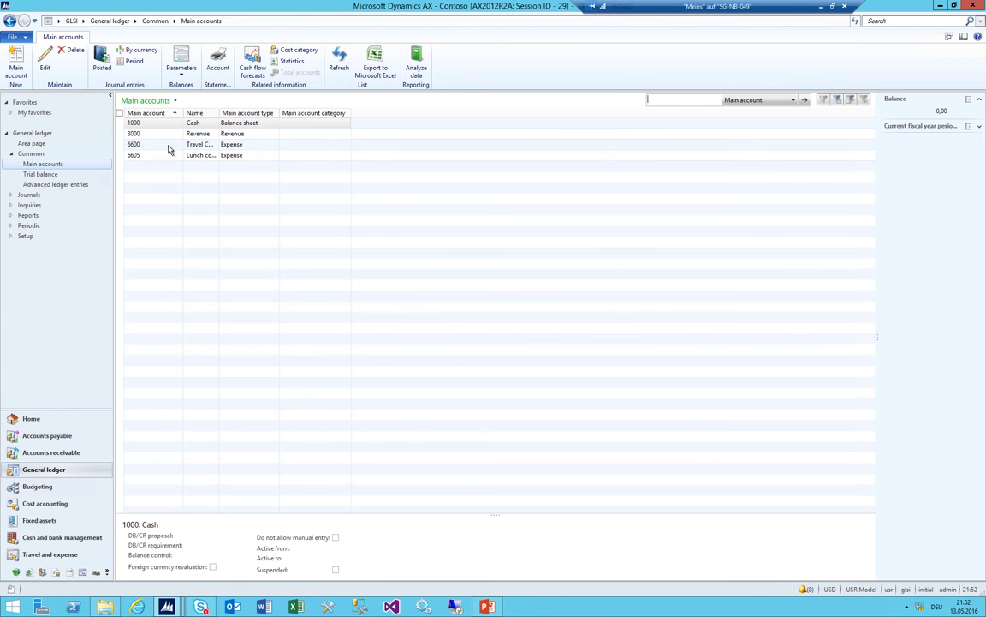
left_click(176, 143)
left_click(179, 139)
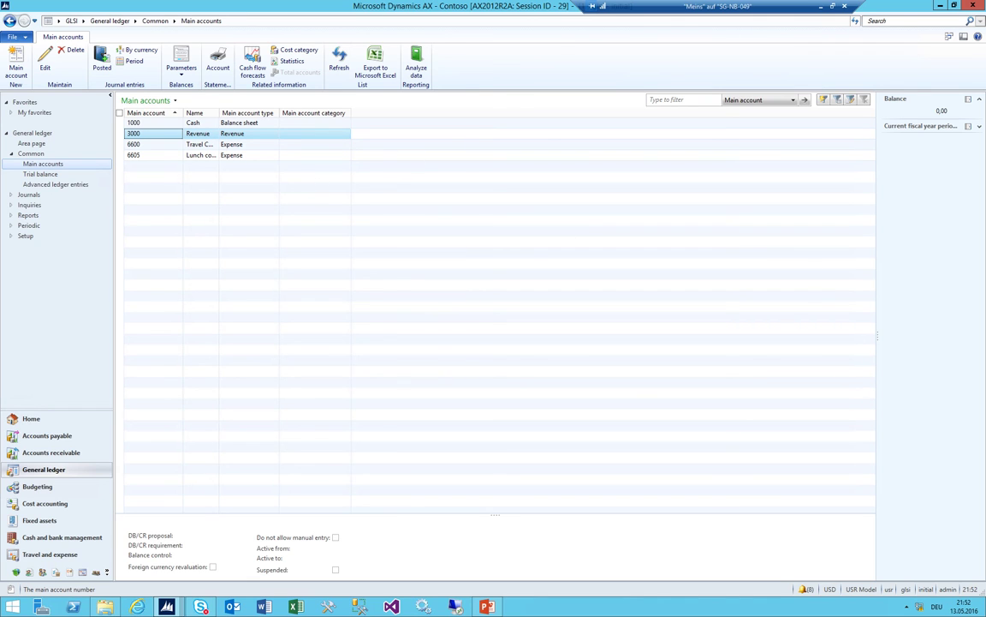
left_click(154, 144)
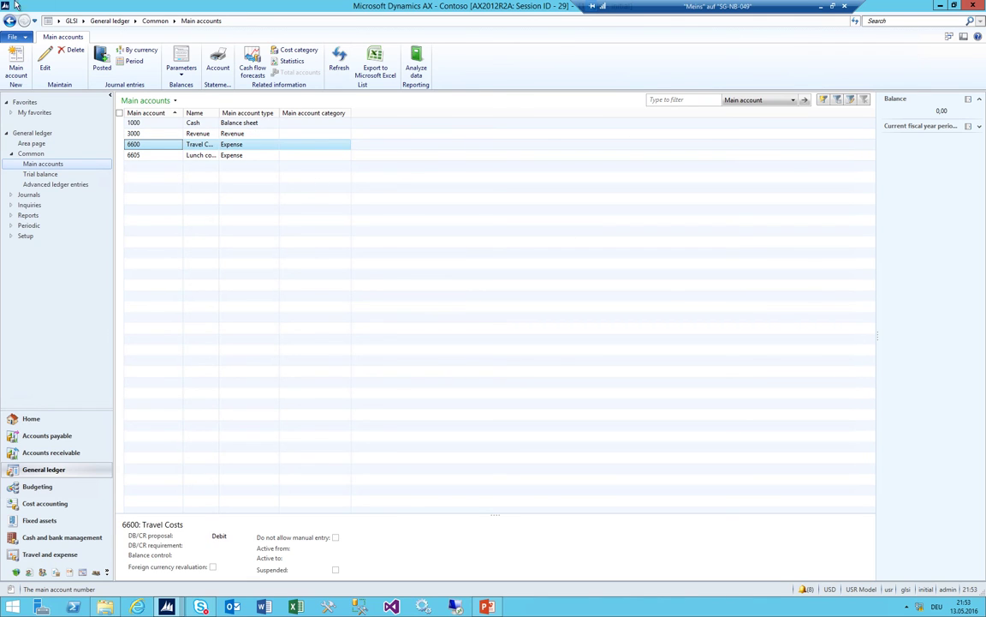
Start an account statement by dimensions for the selected account, with Budget as the transactions origin
left_click(220, 60)
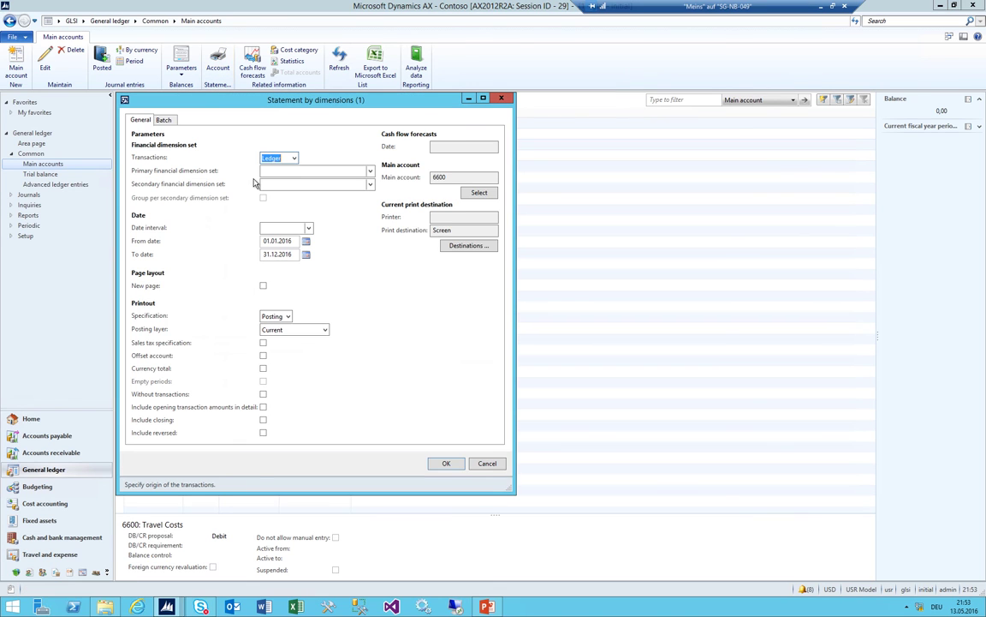
left_click(294, 158)
left_click(267, 176)
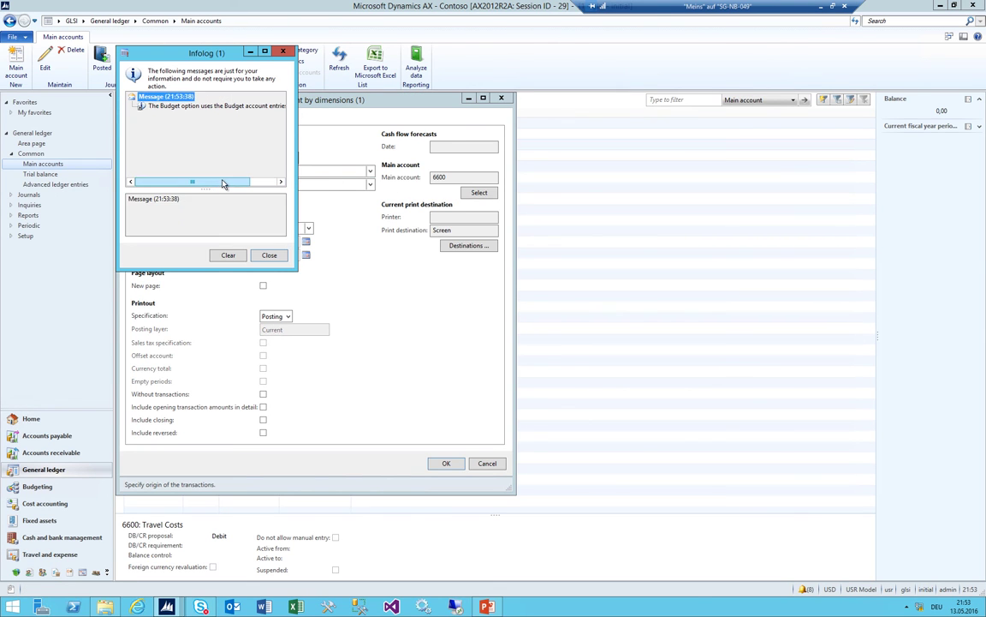
left_click(282, 52)
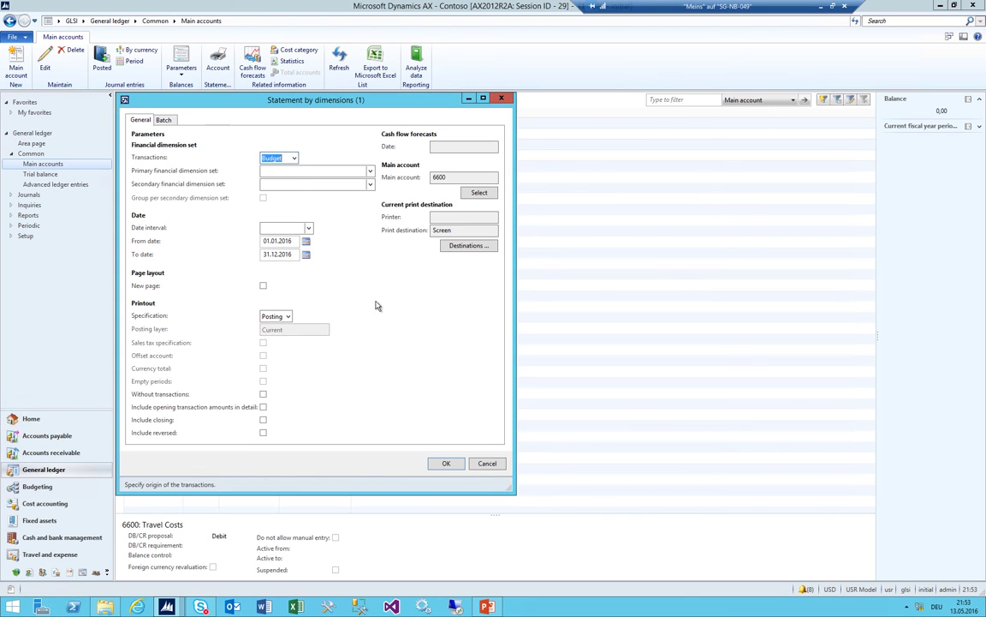
Run the budget statement with Main Account as the primary financial dimension set
left_click(443, 465)
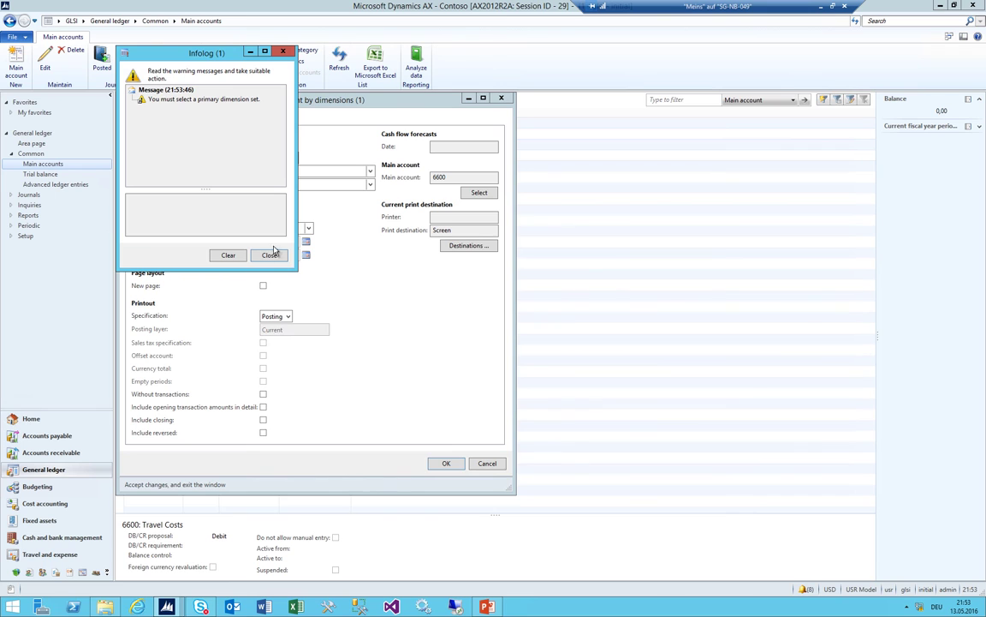
left_click(271, 255)
left_click(333, 170)
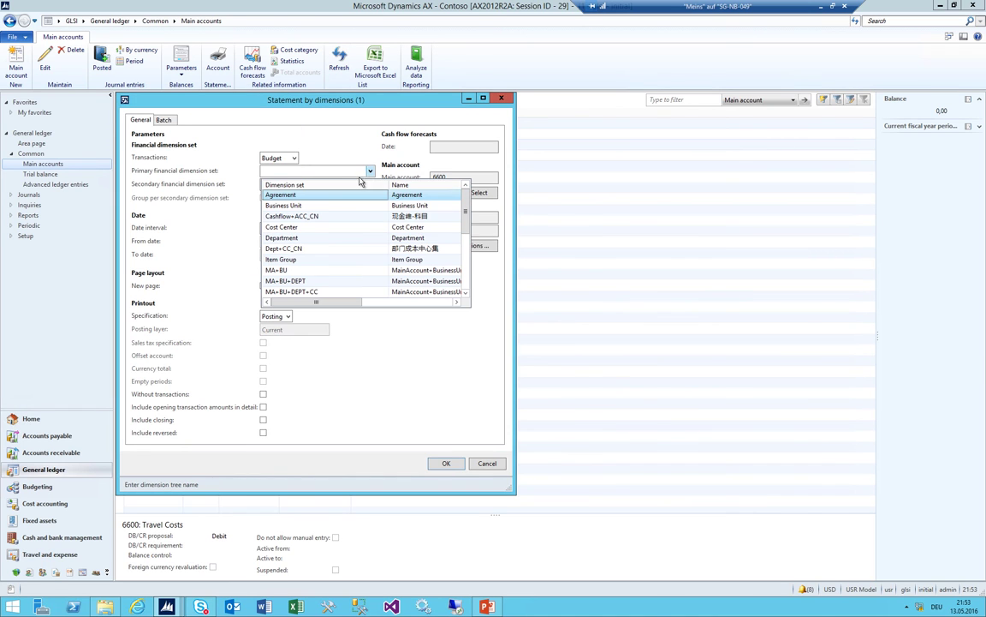
scroll(299, 246, "down", 5)
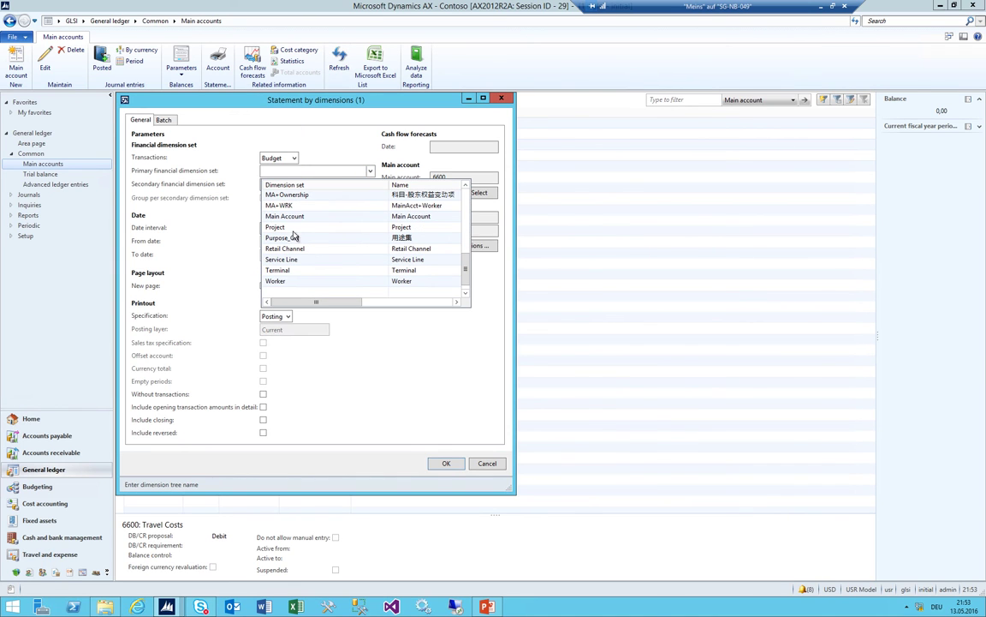
left_click(293, 217)
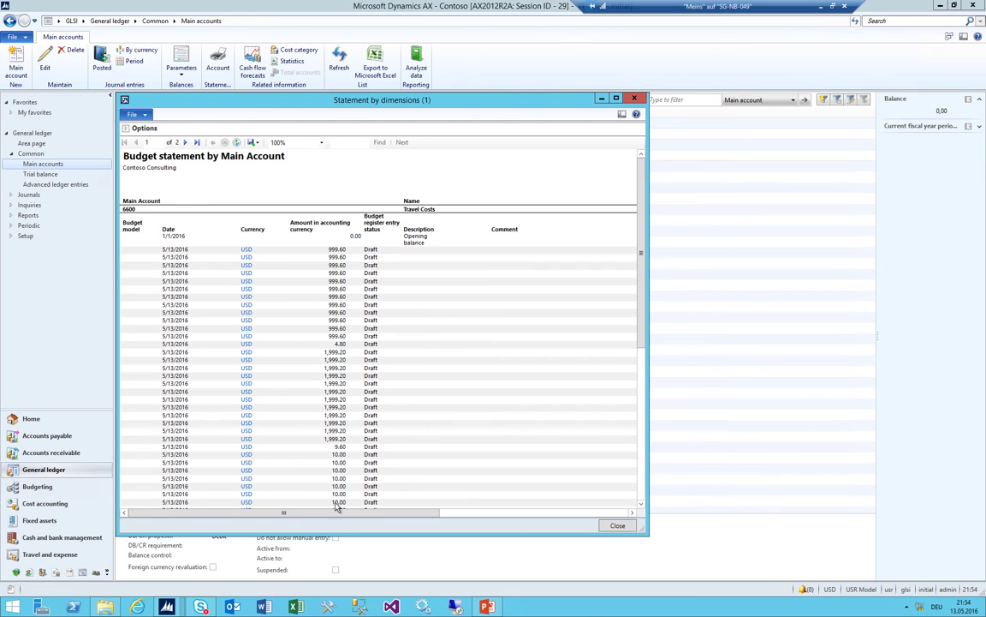
Examine the budget statement's line amounts and ending balances for accounts 6600 and 6605, and close the report
scroll(523, 468, "right", 5)
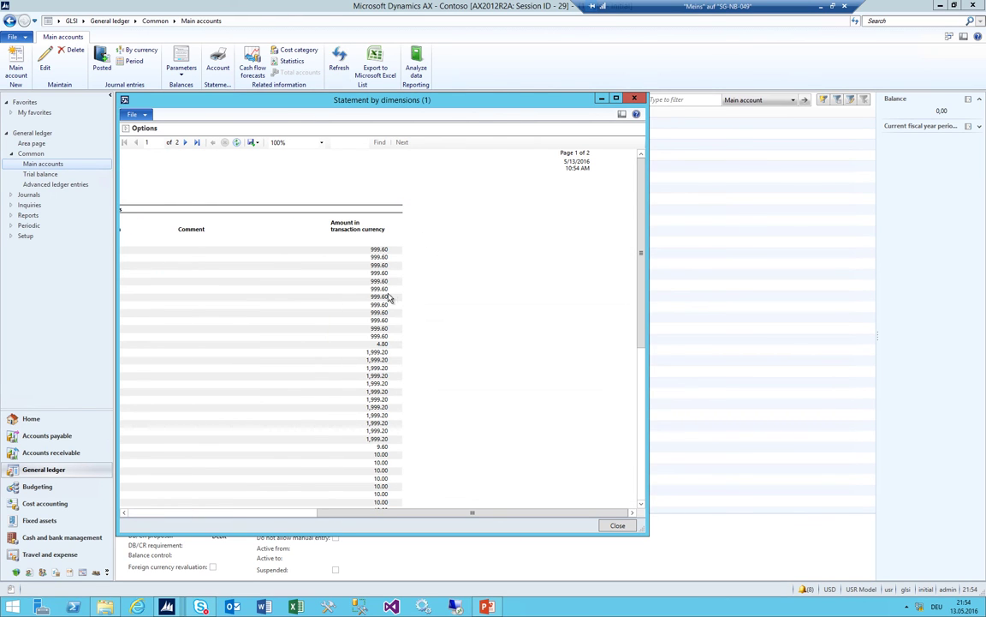
scroll(390, 297, "down", 10)
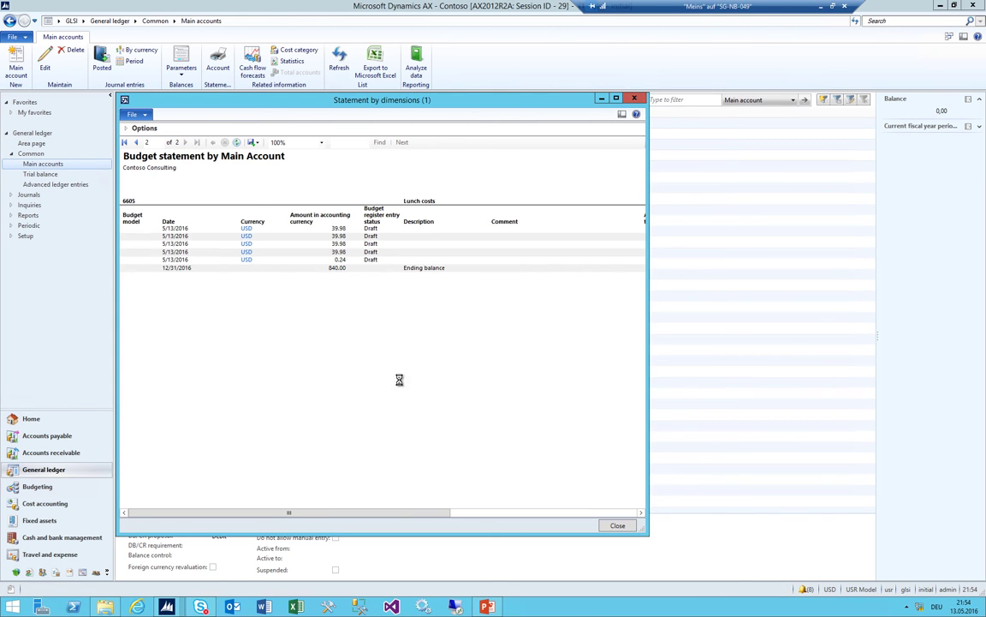
scroll(399, 379, "up", 5)
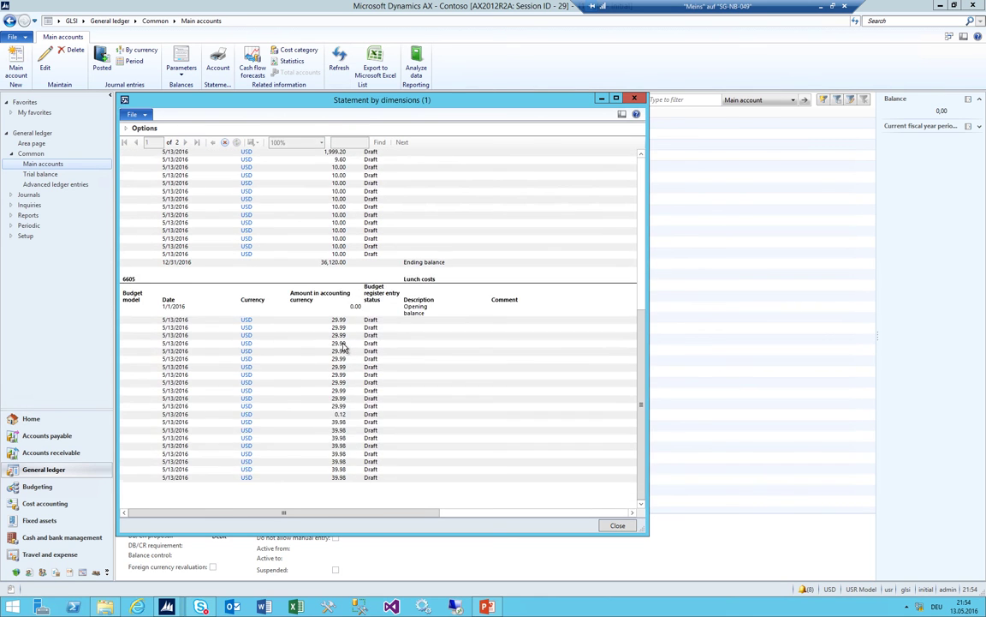
scroll(246, 276, "down", 3)
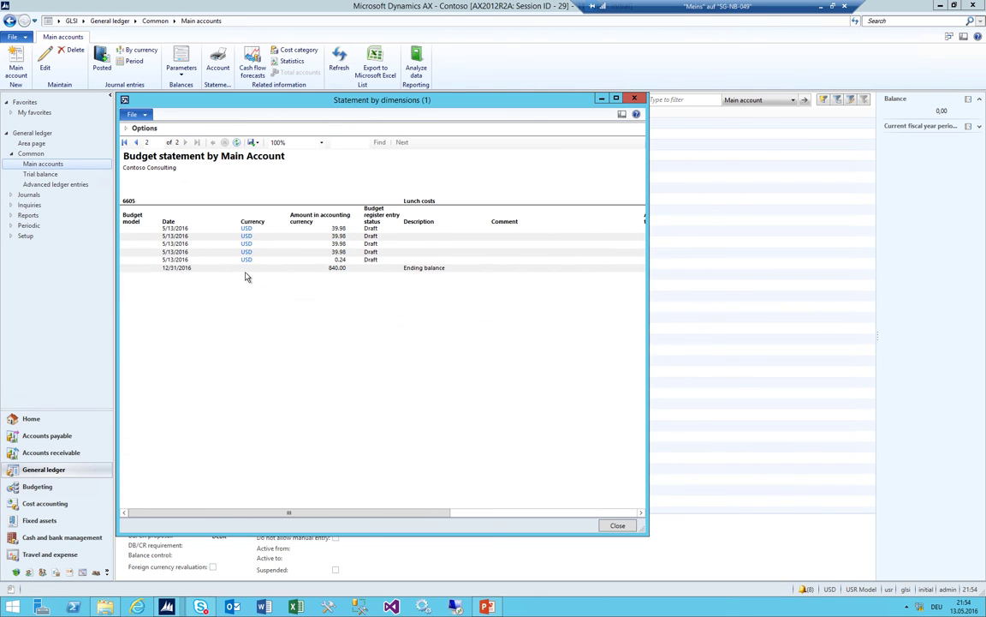
left_click(634, 100)
Open the budget planning configuration in Budgeting and review its scenarios, stages, workflows and scenario constraints
left_click(83, 22)
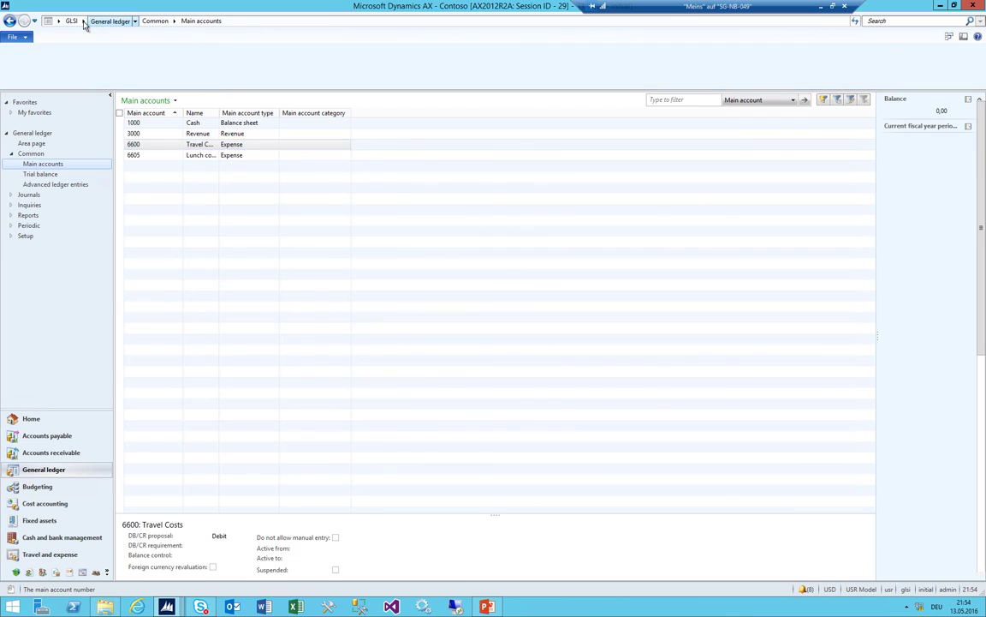
left_click(94, 75)
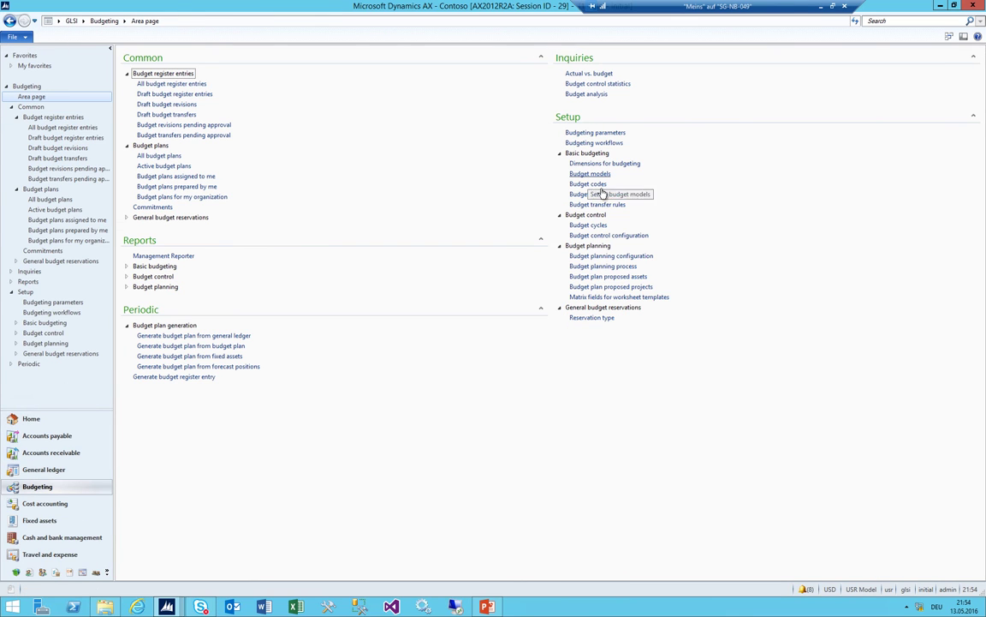
left_click(613, 256)
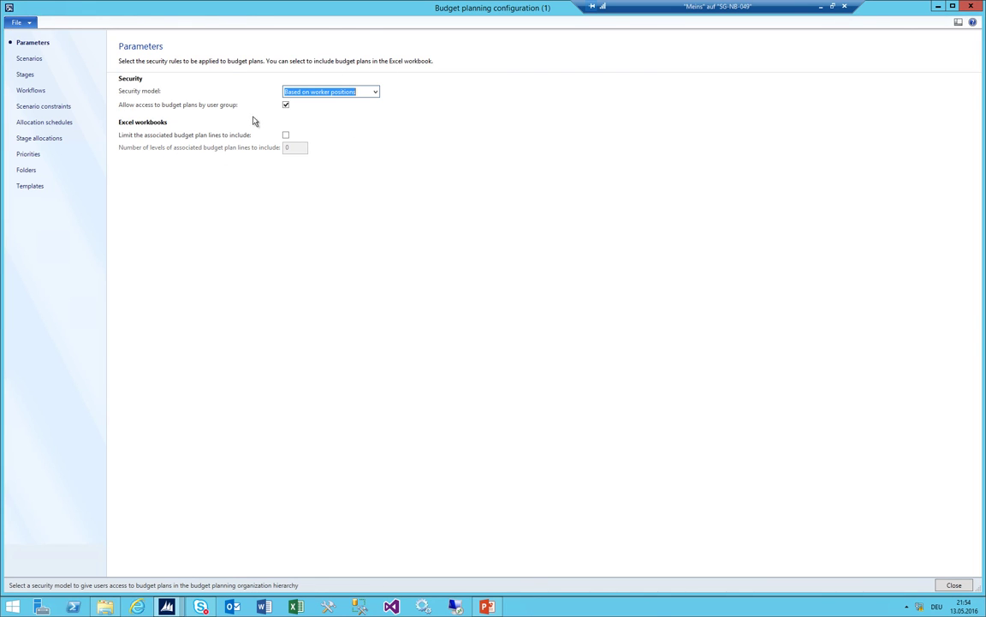
left_click(21, 58)
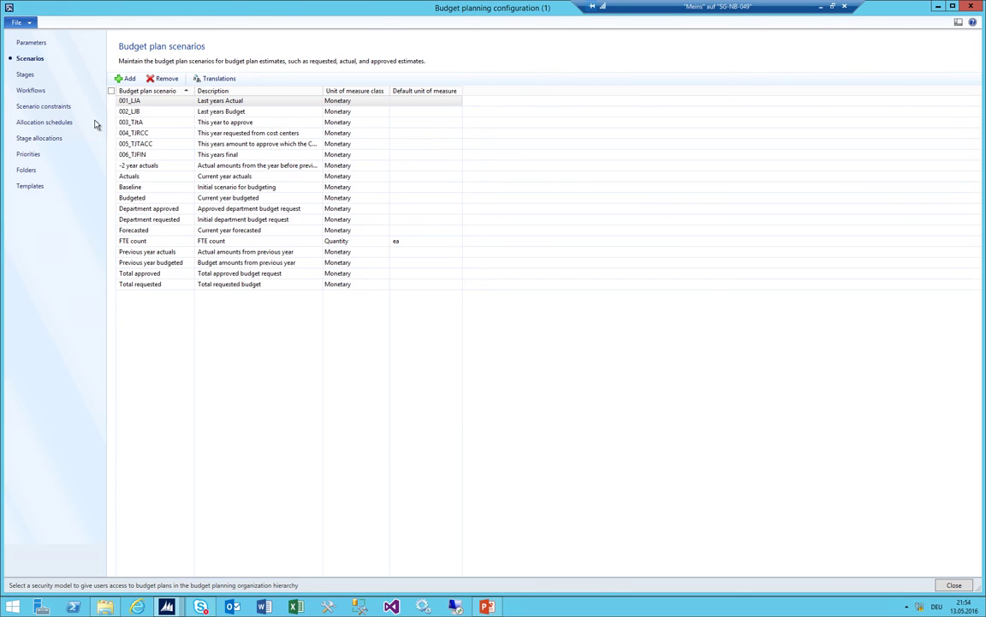
left_click(25, 75)
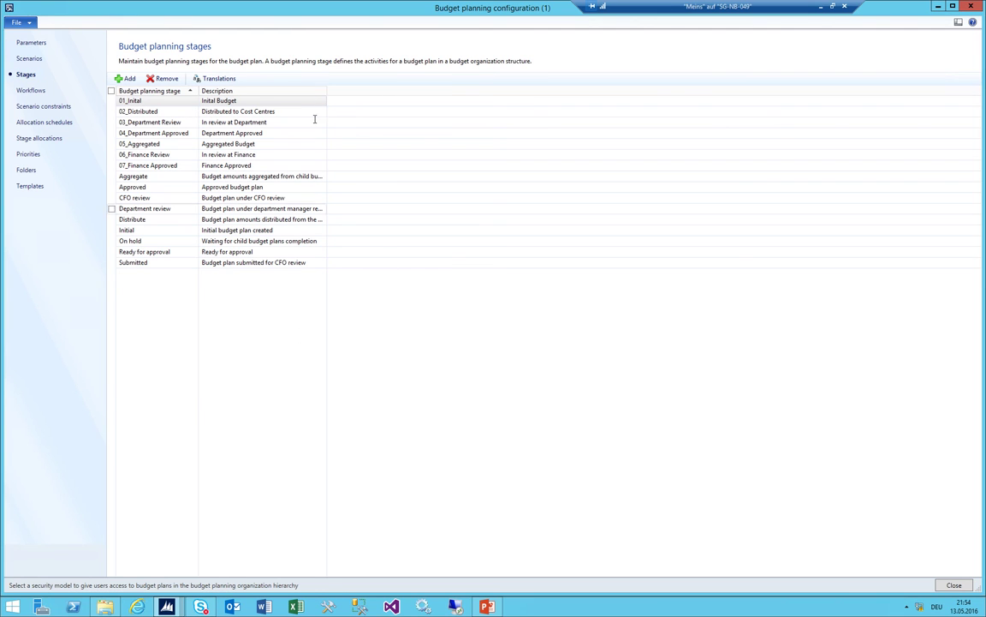
left_click(29, 90)
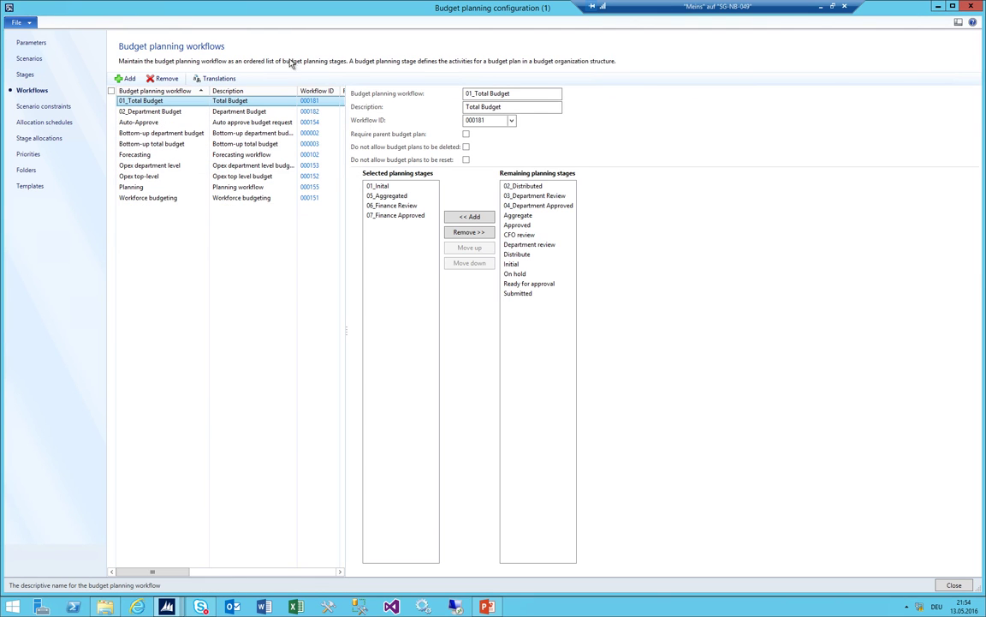
left_click(26, 106)
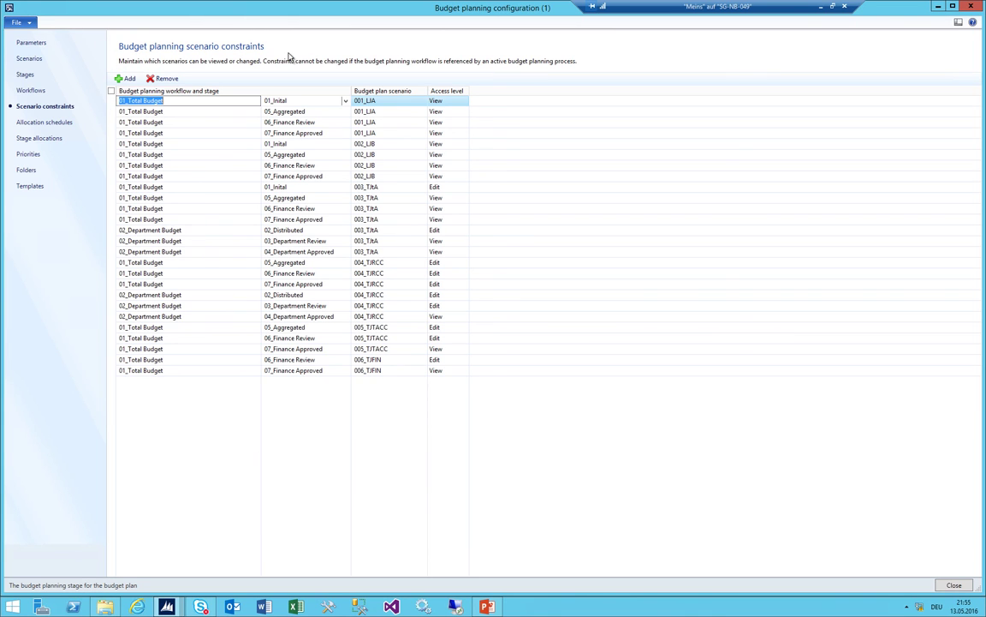
Examine the budget planning allocation schedules with the schedule name column widened, comparing Copy of TJRCC and Copy Scenario
left_click(44, 122)
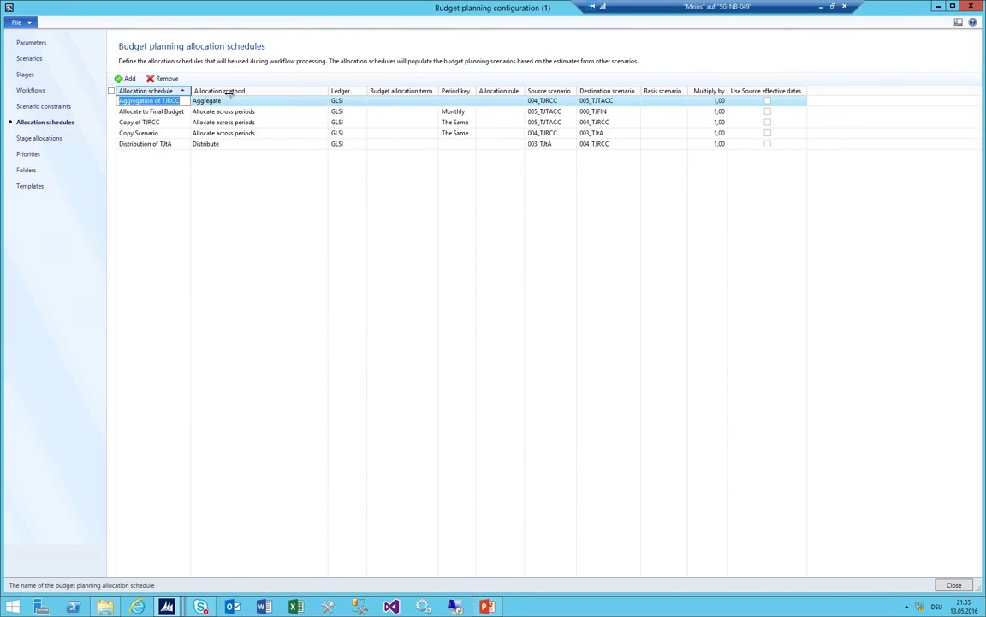
left_click_drag(190, 92, 229, 92)
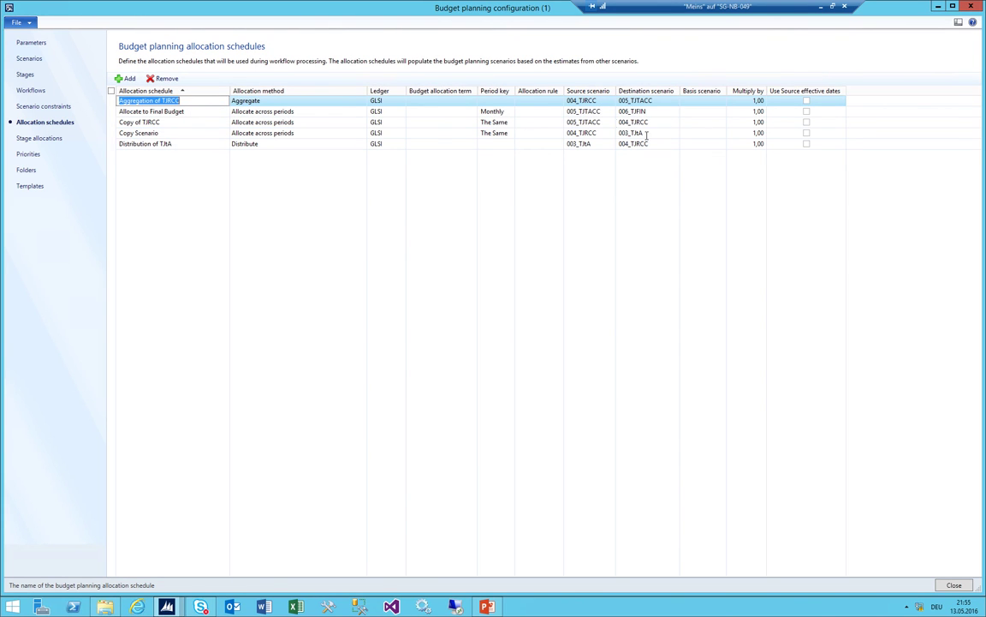
left_click(189, 123)
left_click(185, 133)
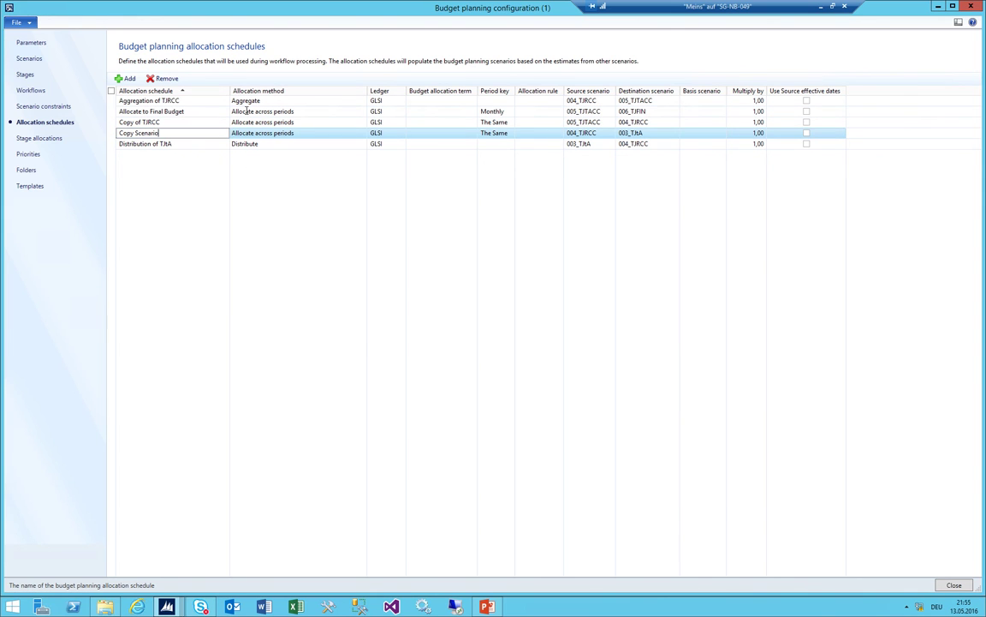
left_click(165, 122)
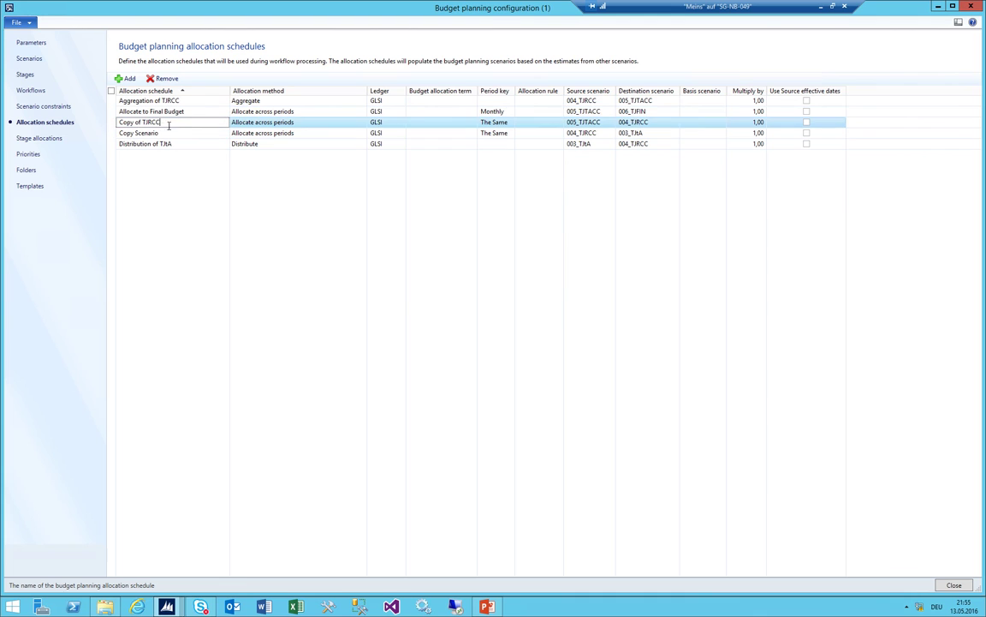
Examine the budget planning stage allocations, checking the 06_Finance Review stage of 01_Total Budget and the 02_Distributed stage of 02_Department Budget
left_click(29, 141)
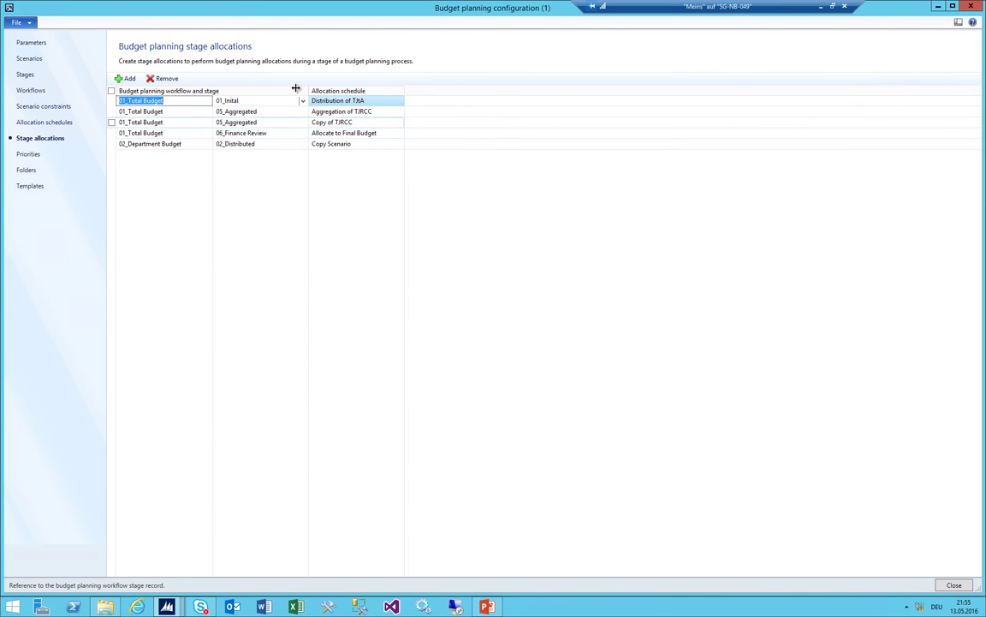
left_click(244, 132)
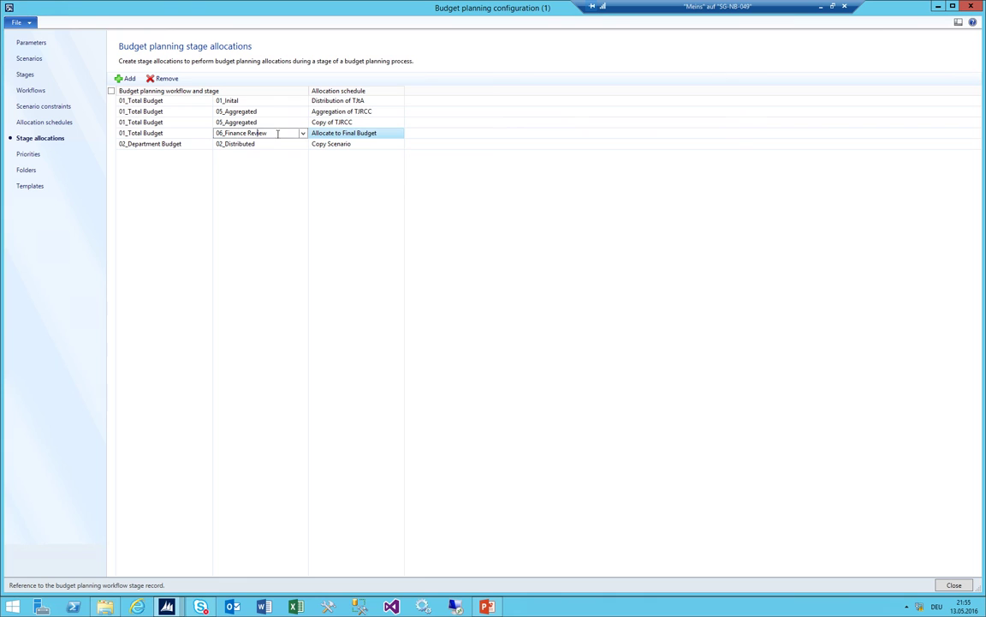
left_click(253, 143)
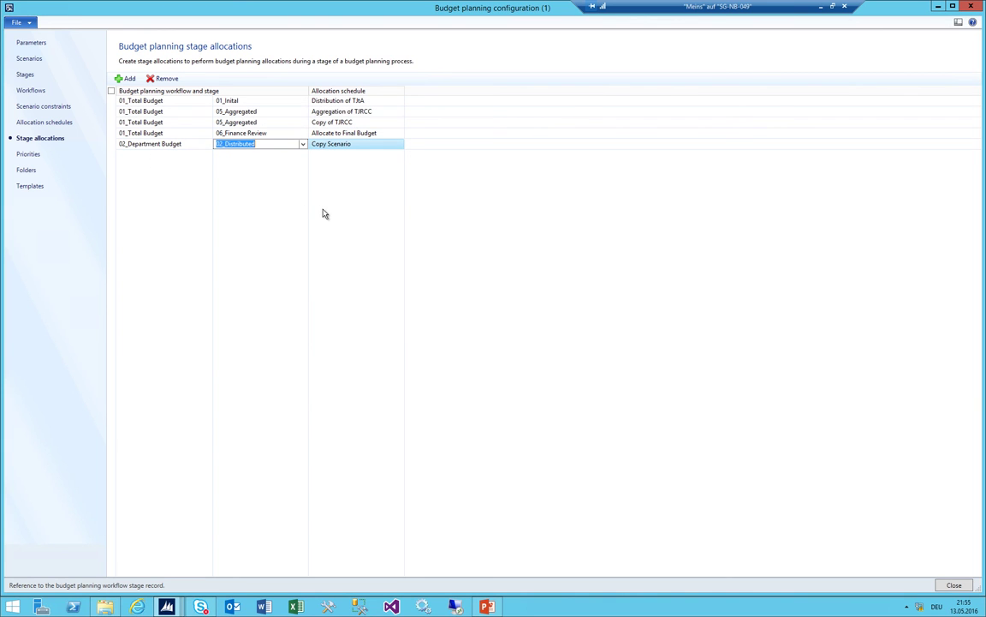
Review the priorities, budget plan folders and budget plan templates in the budget planning configuration, and close the configuration
left_click(20, 154)
left_click(27, 170)
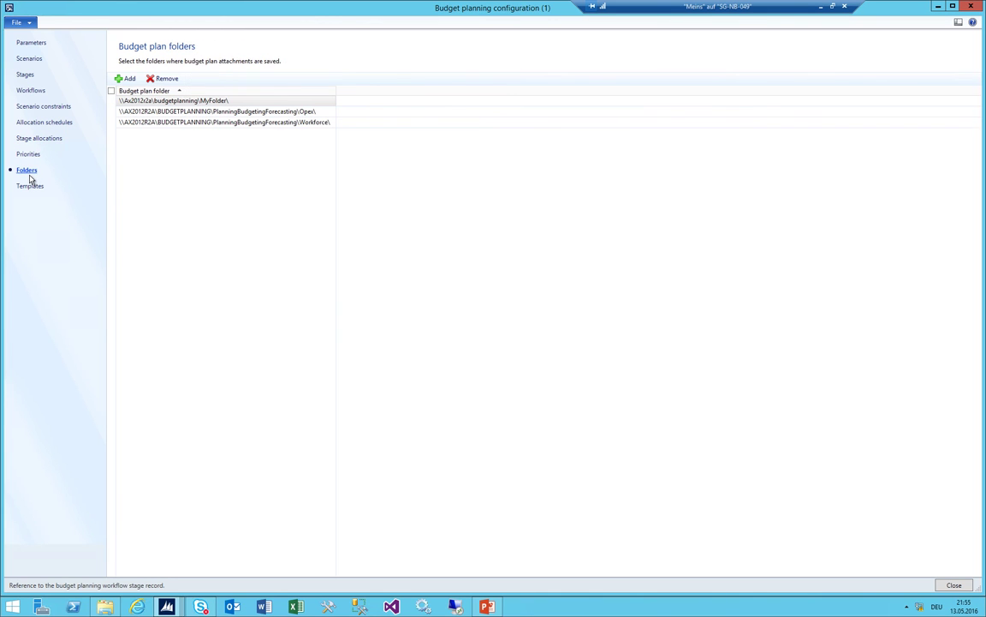
left_click(30, 185)
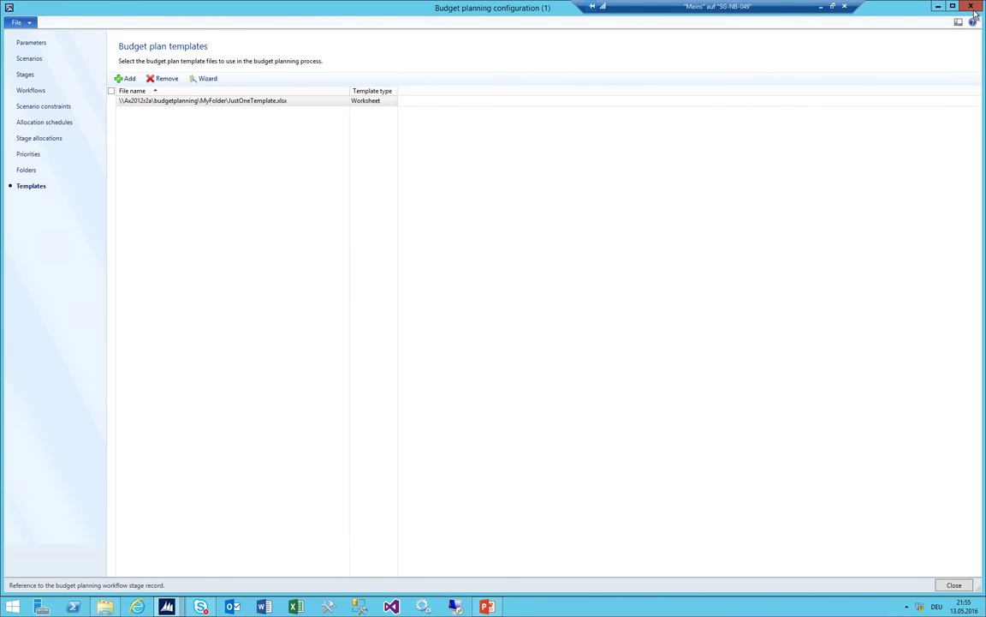
key("Escape")
Open the budget planning process setup, review the stage rules and templates of CC_2016, and close the form
left_click(602, 265)
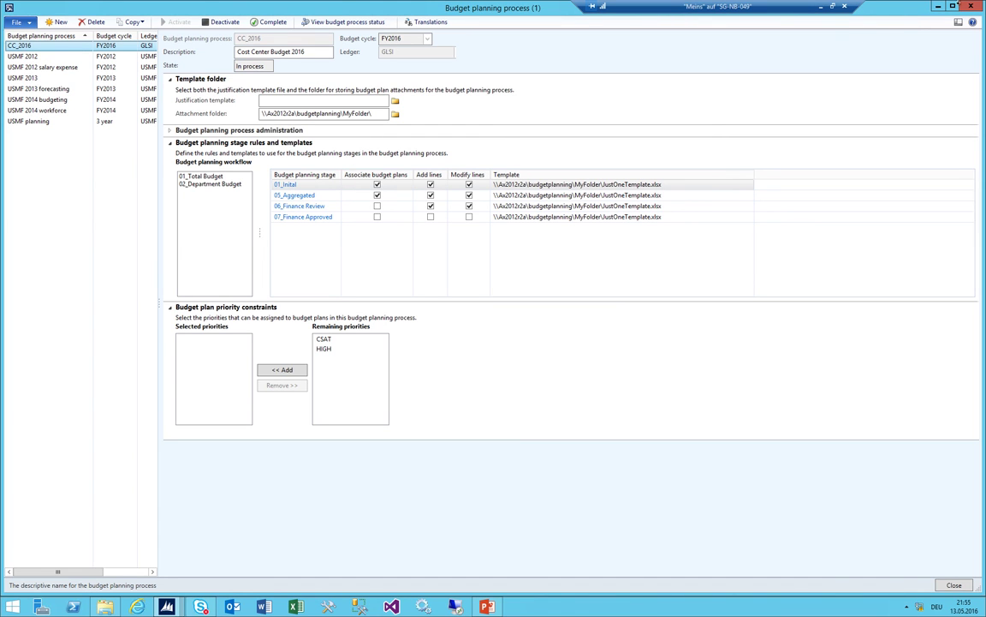
left_click(973, 7)
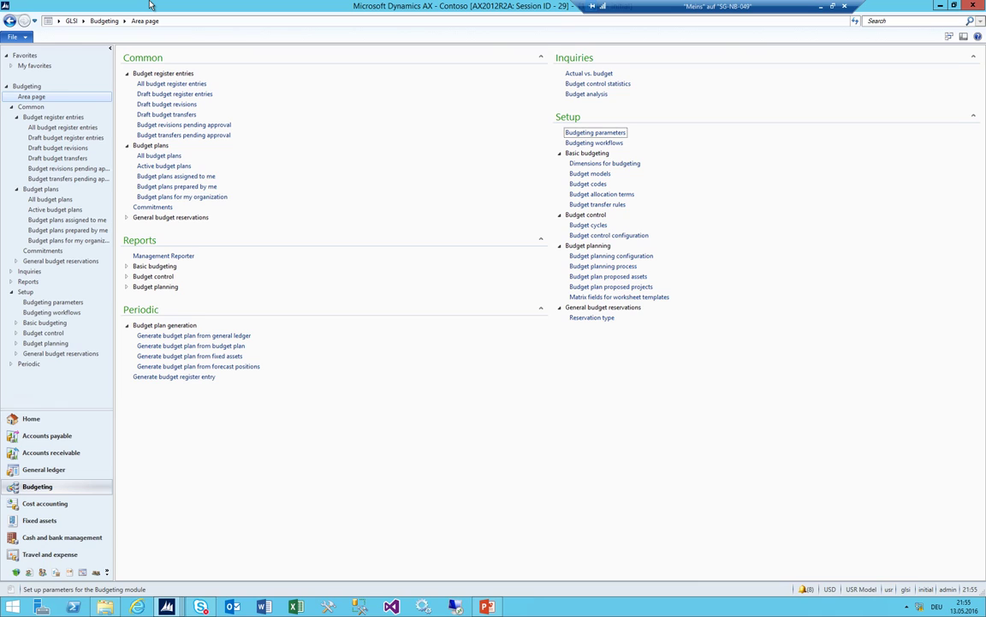